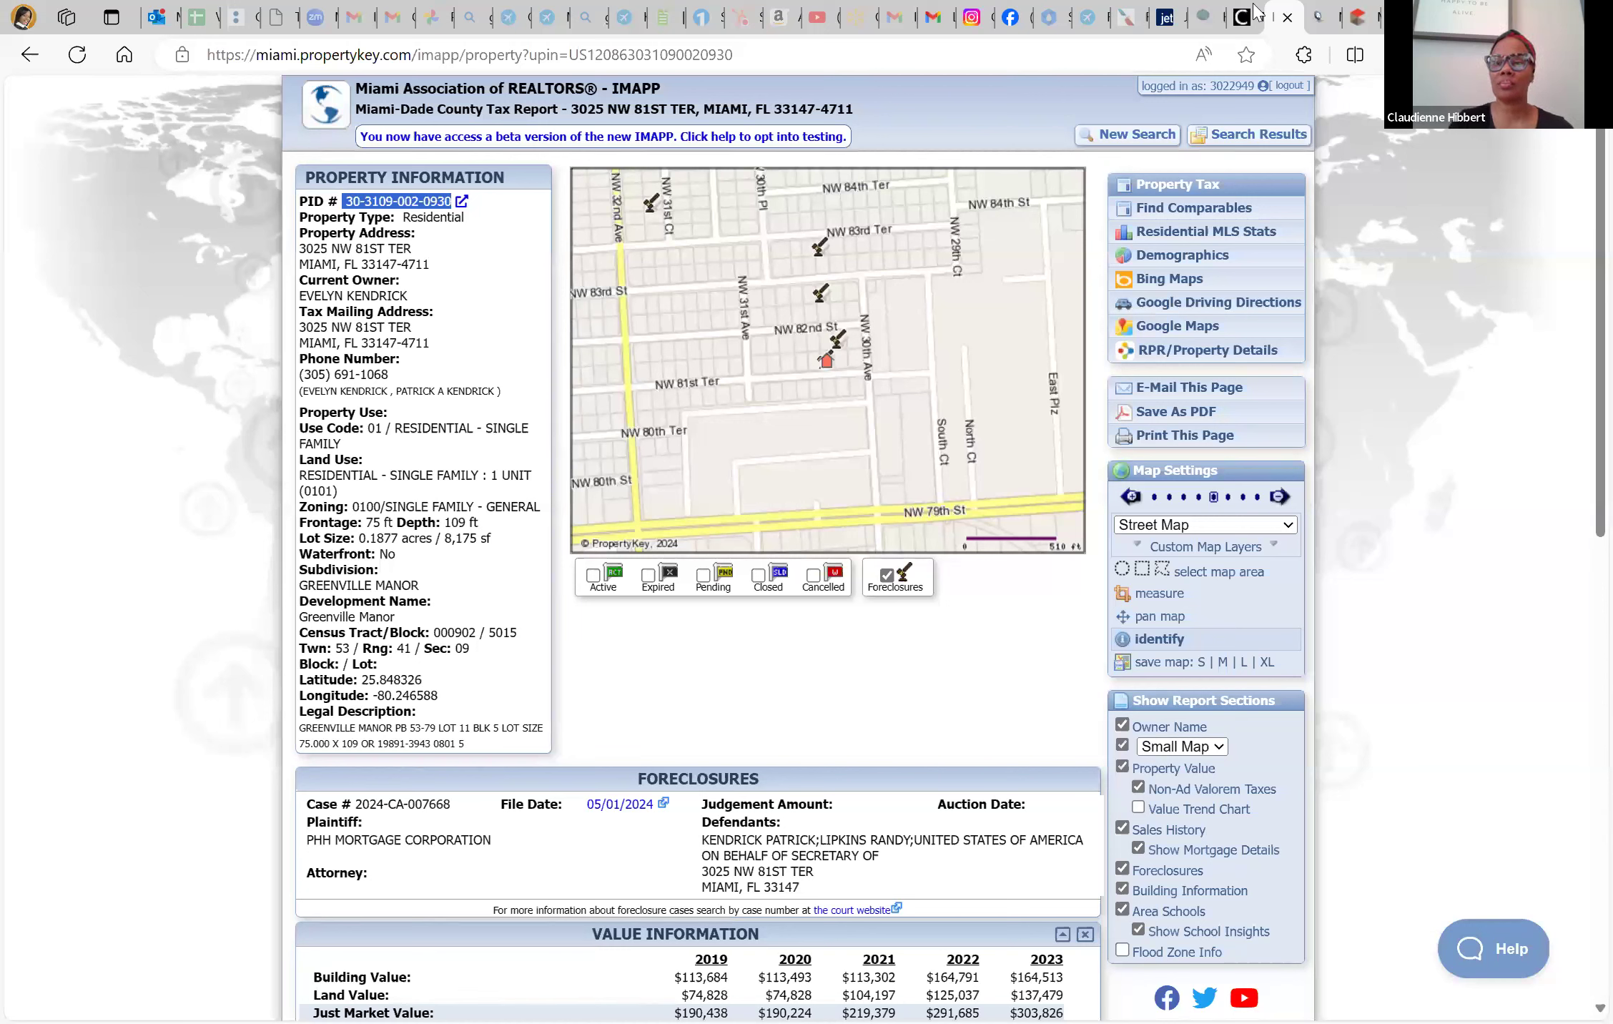
# Return from the iMAPP tax report to the Miami Realtors services dashboard
pyautogui.click(1230, 17)
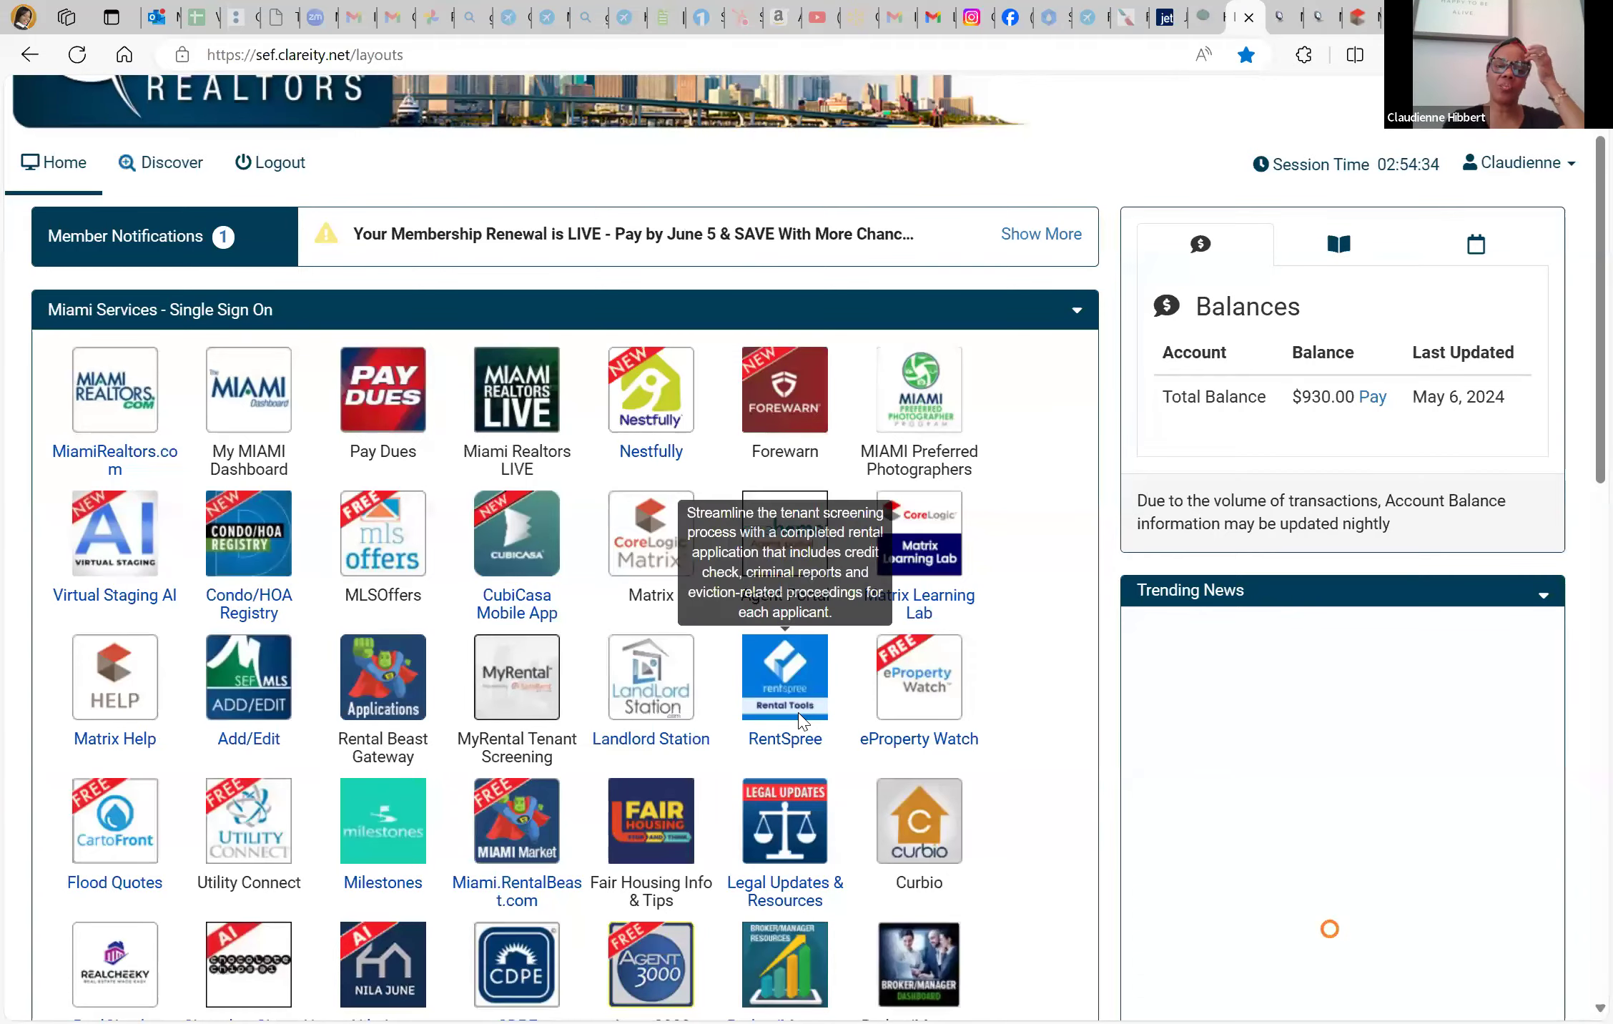
pyautogui.scroll(-6, 801, 721)
pyautogui.scroll(-6, 803, 721)
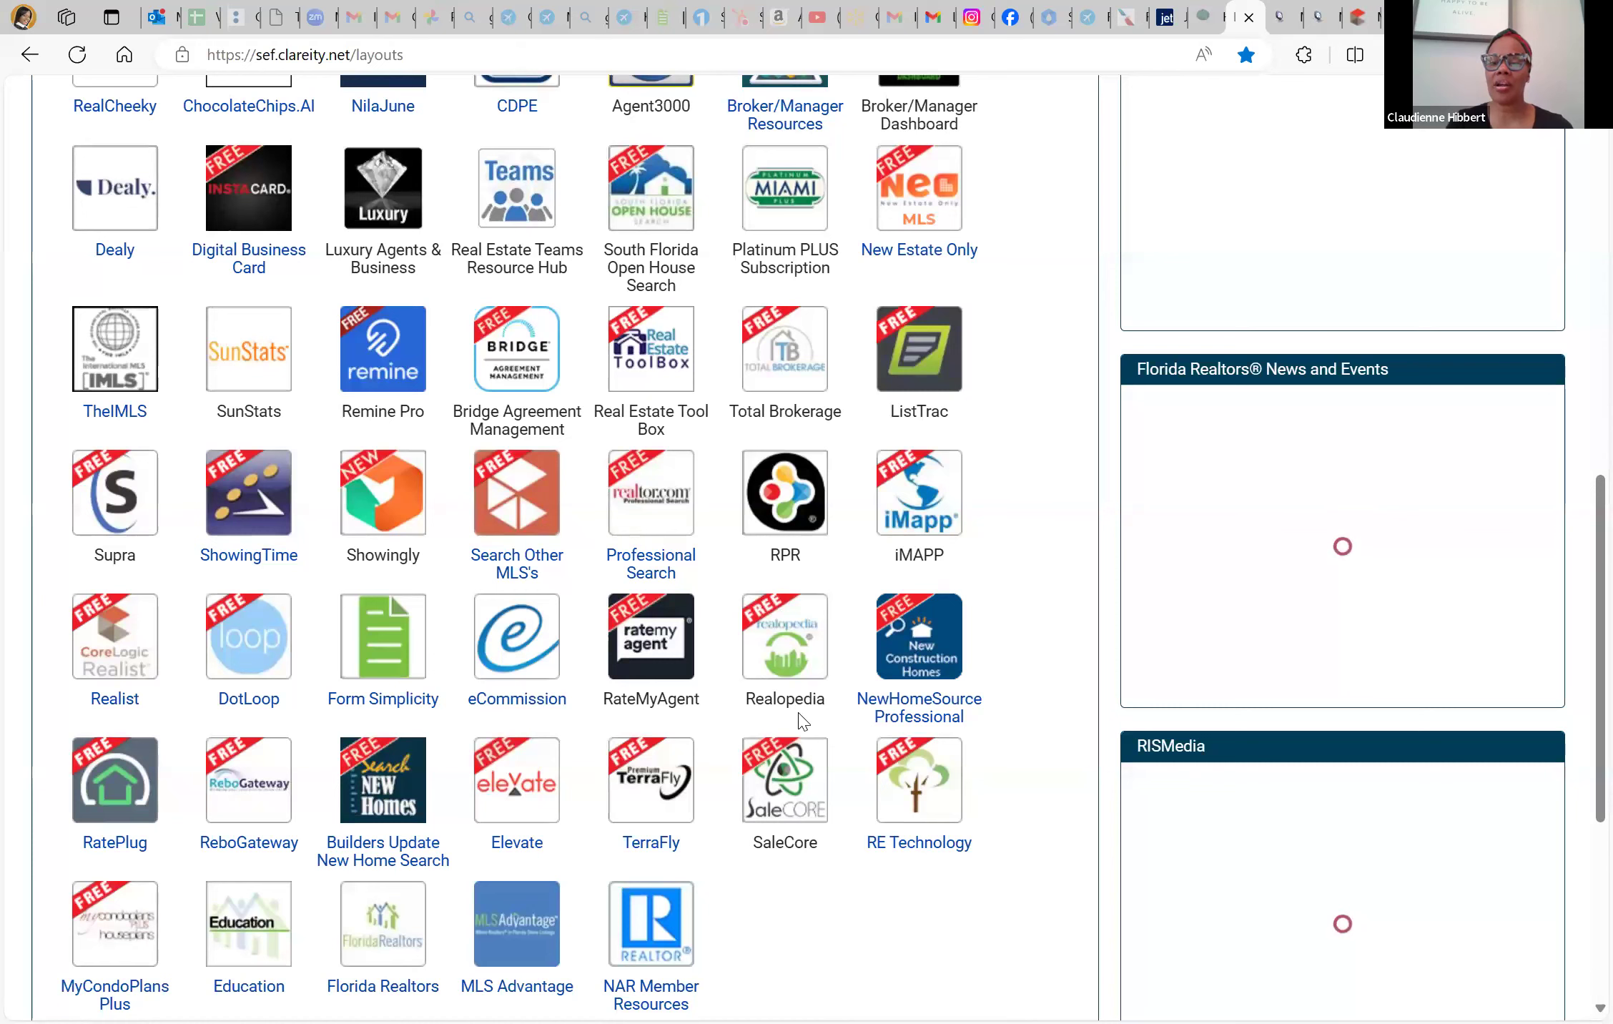
pyautogui.click(936, 501)
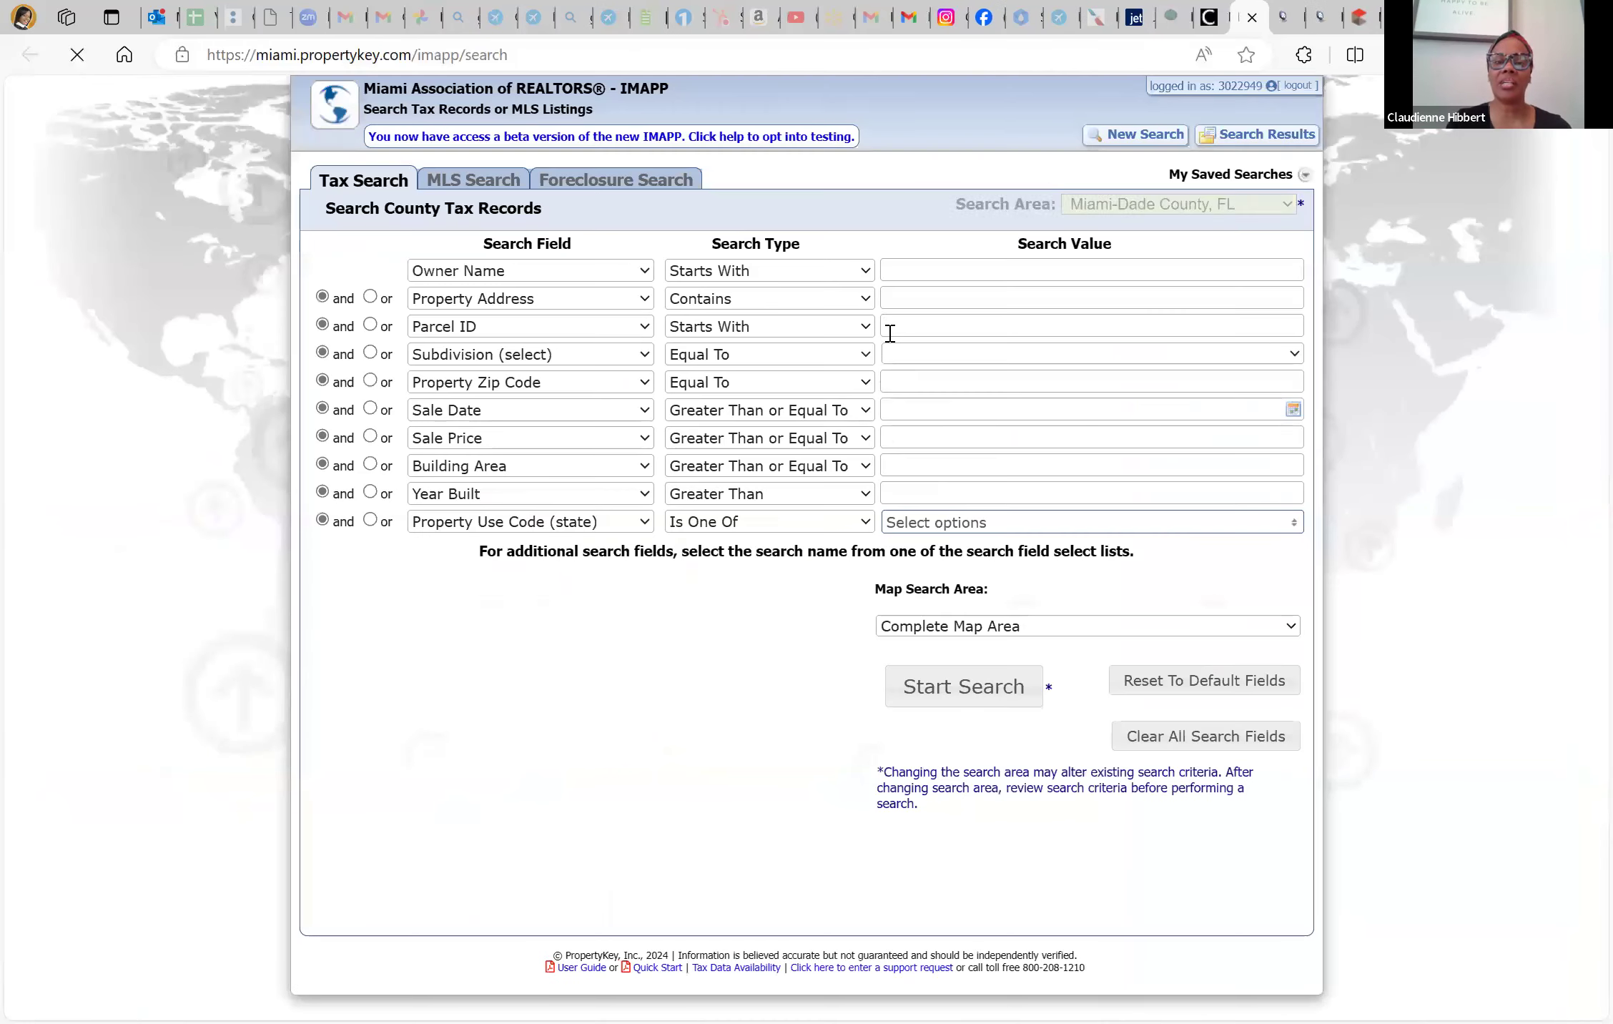
pyautogui.click(904, 296)
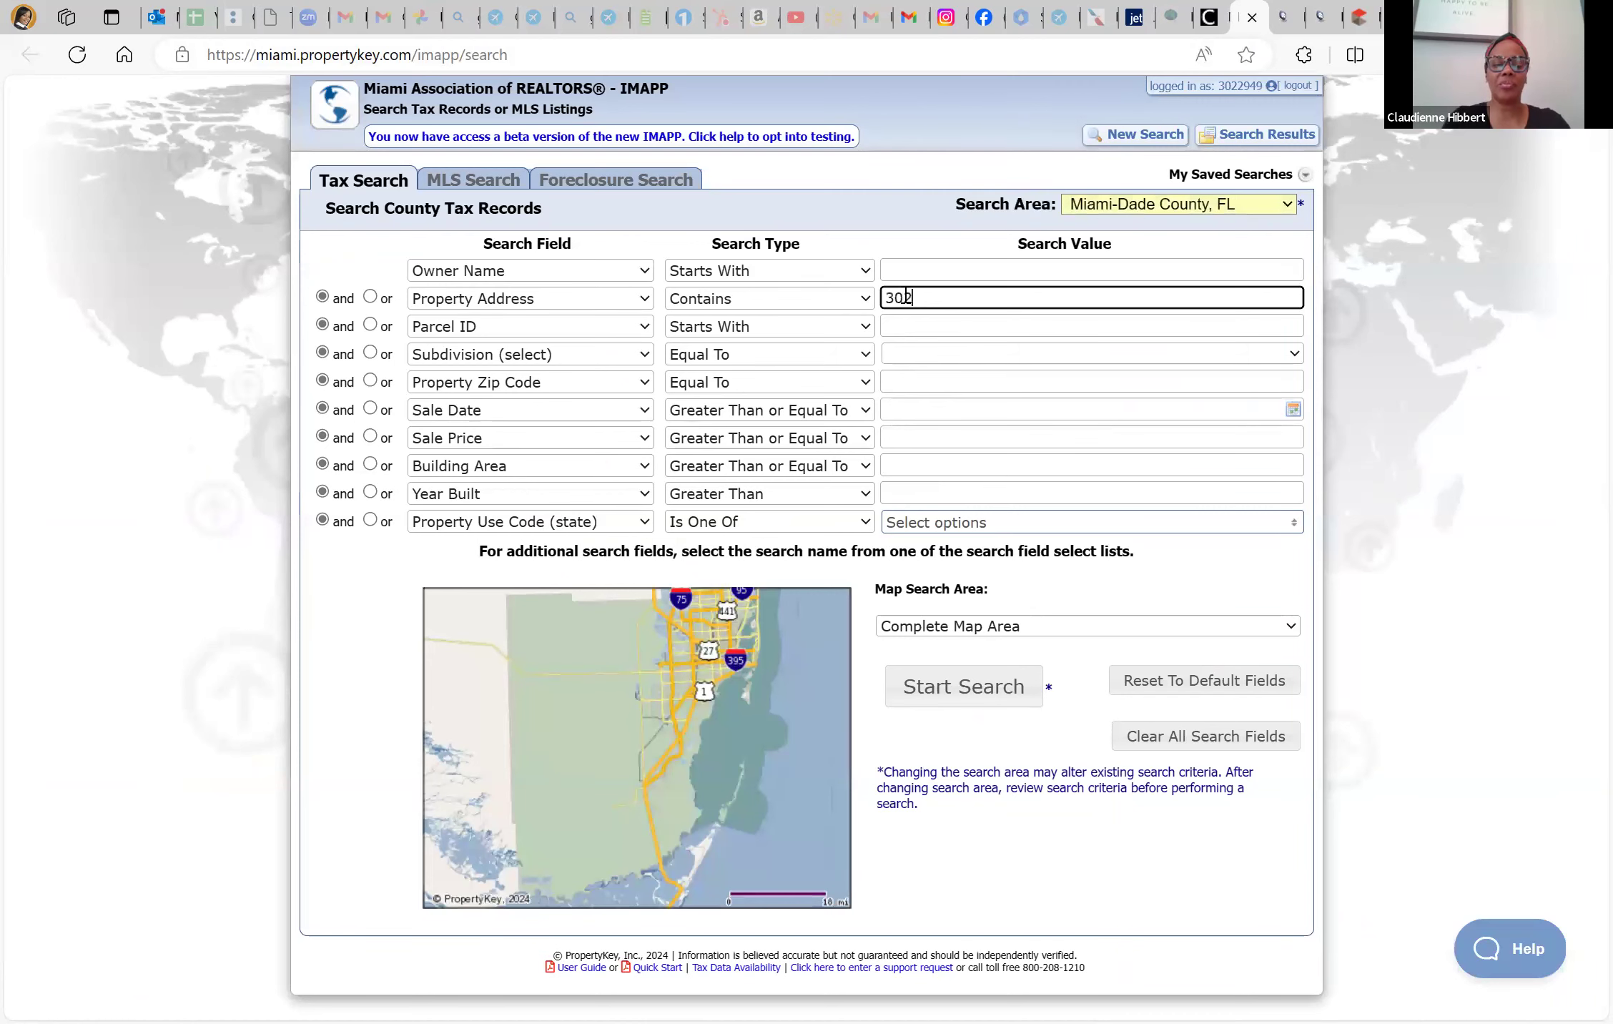
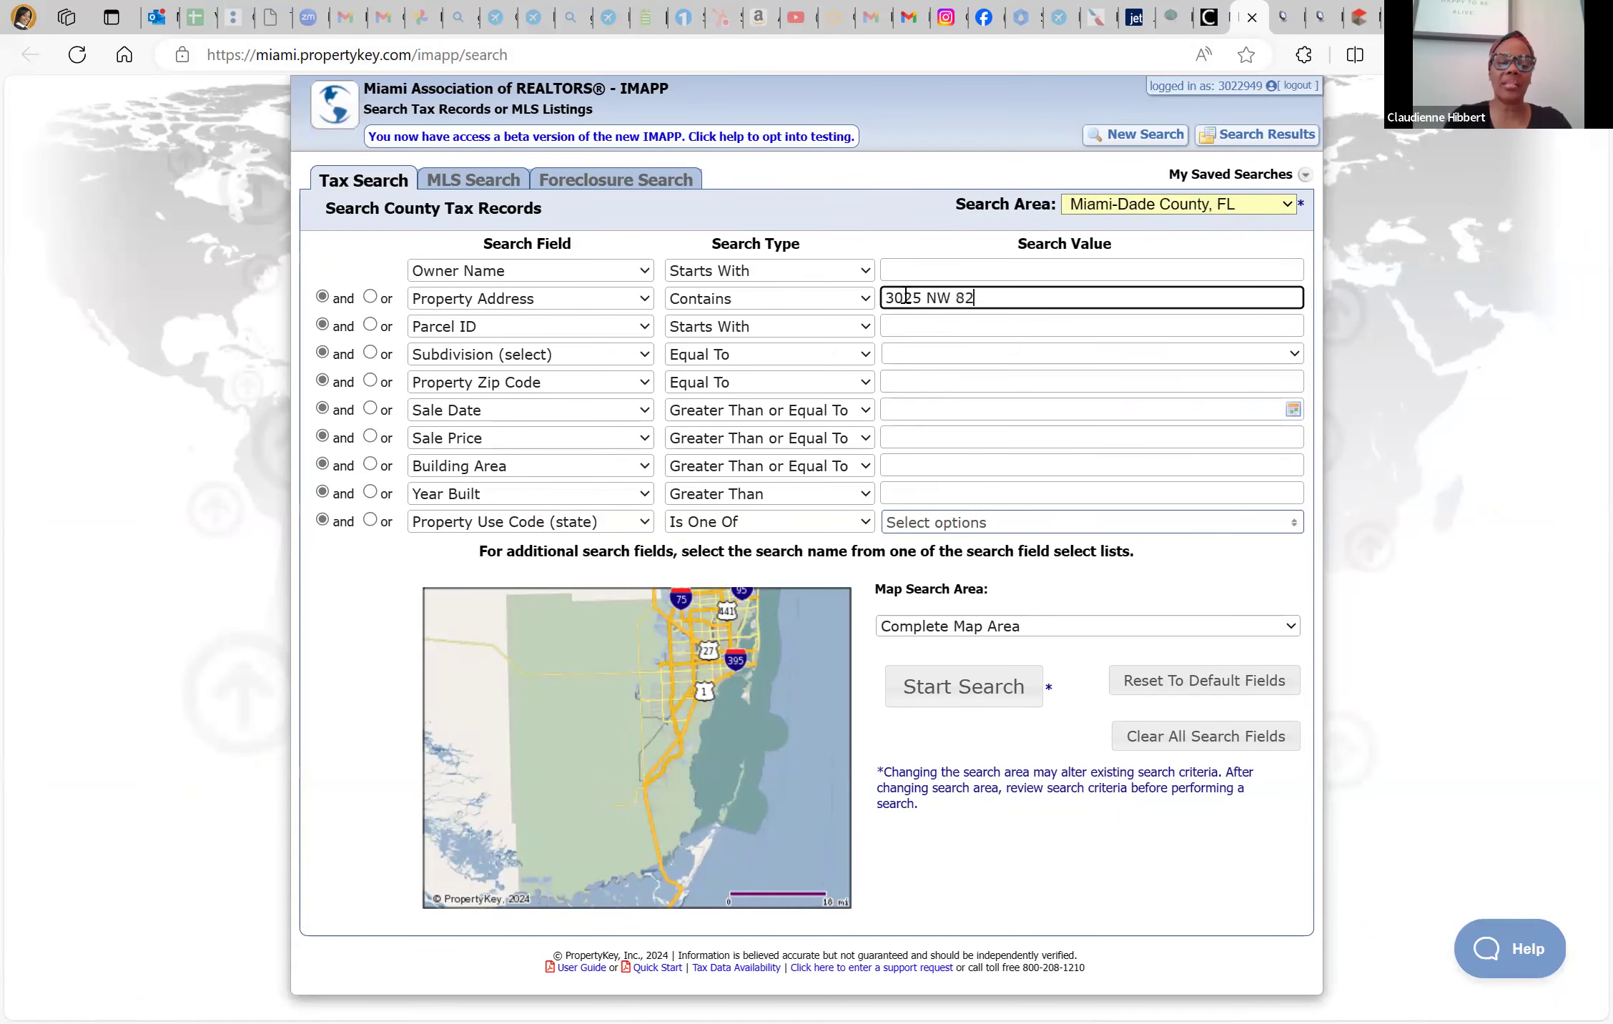
pyautogui.press('Return')
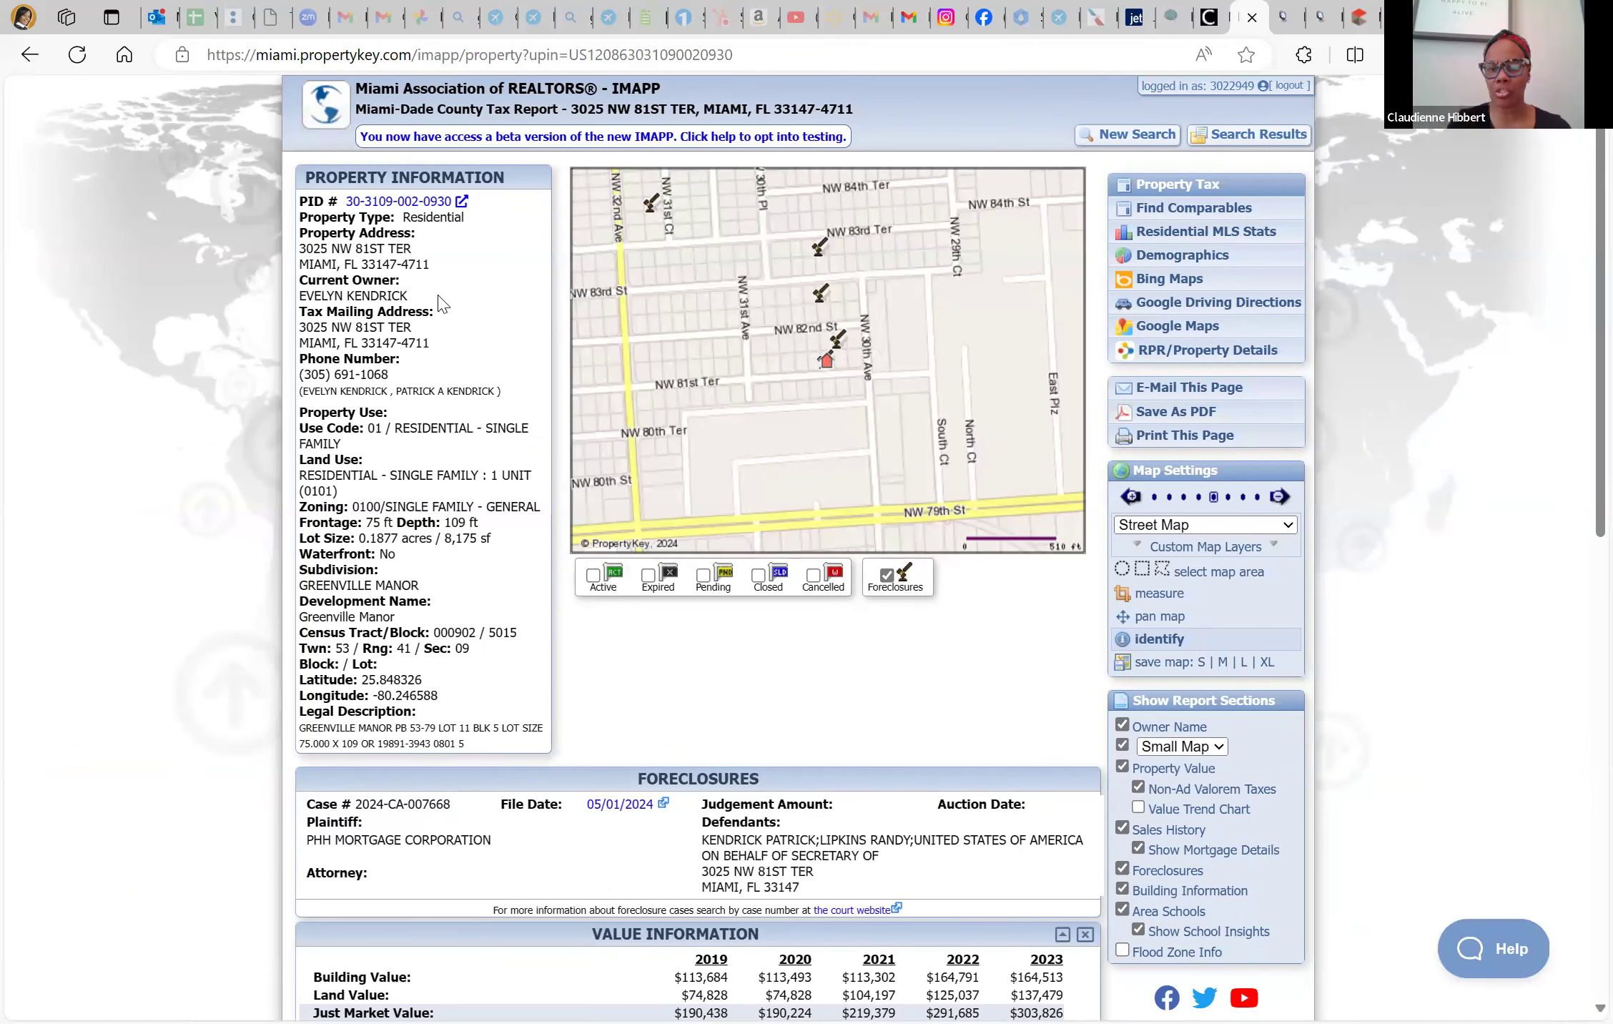
pyautogui.click(29, 54)
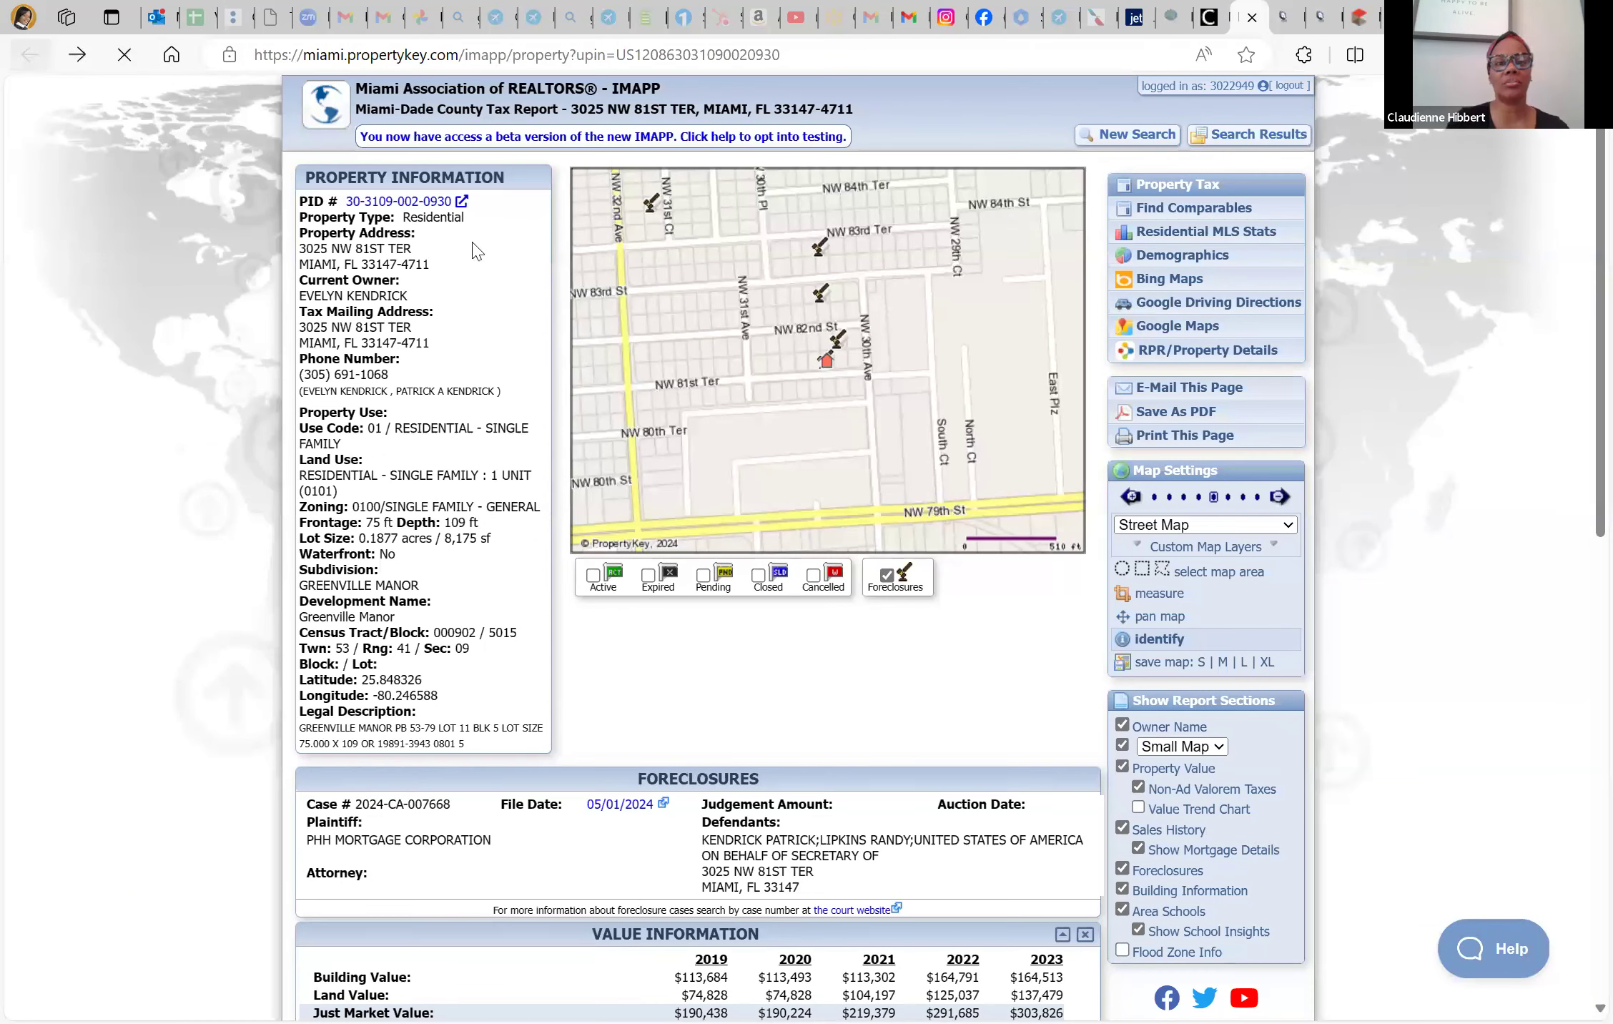
pyautogui.click(939, 298)
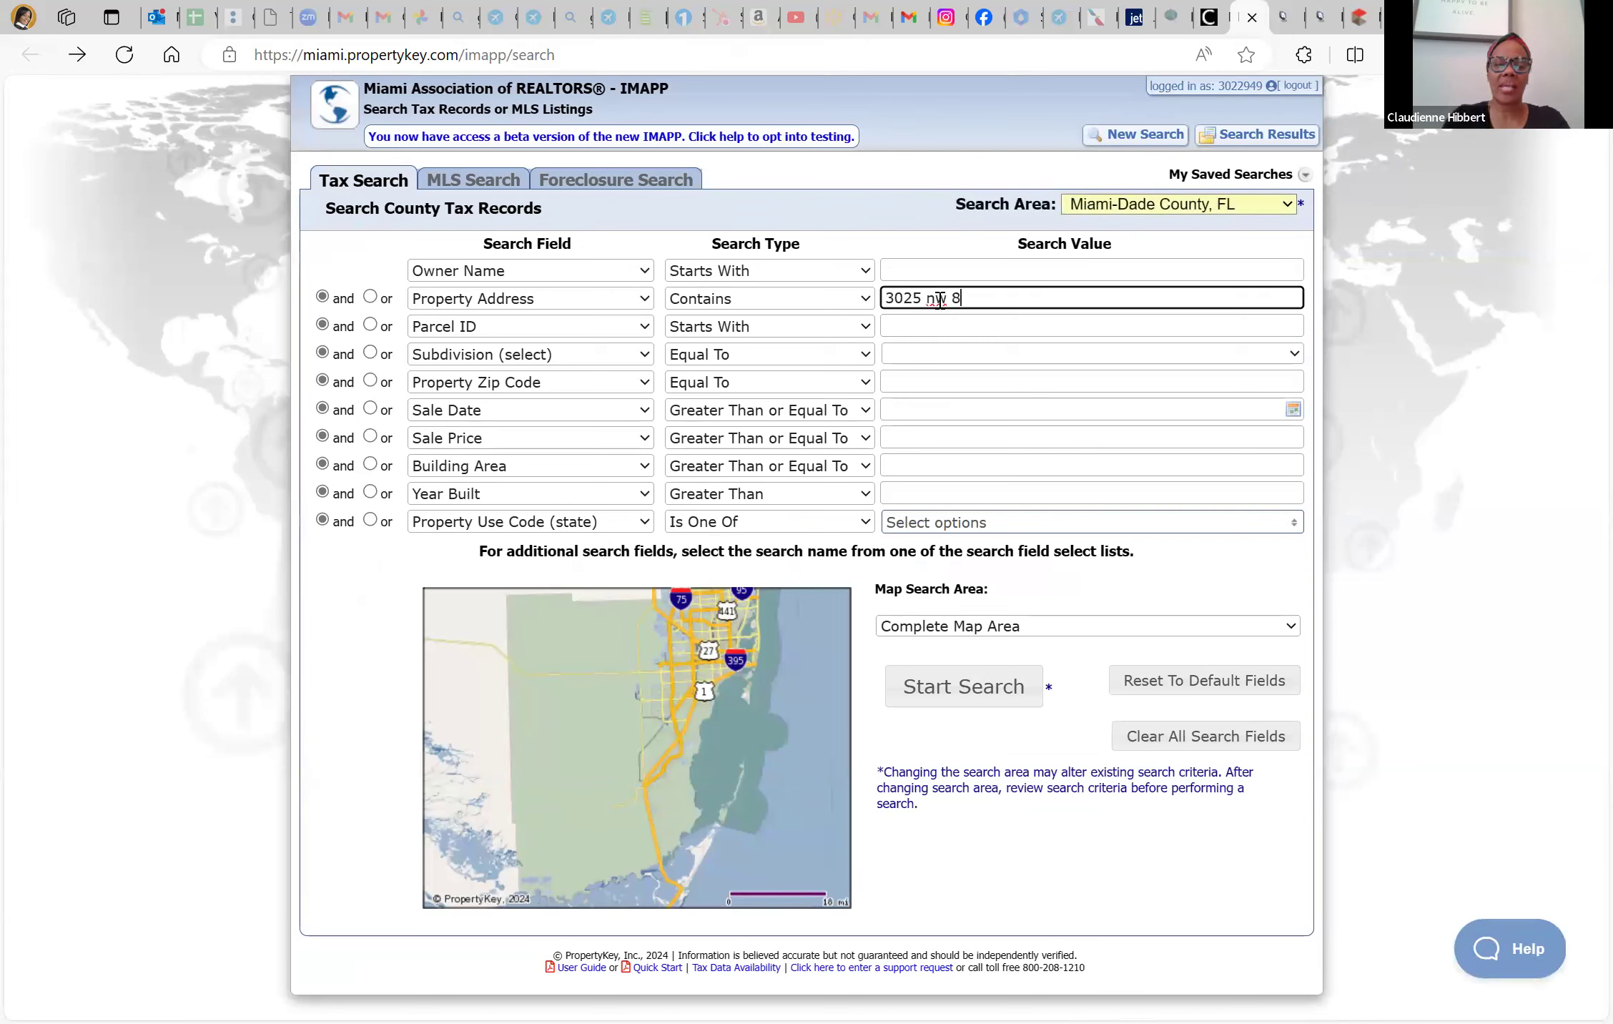
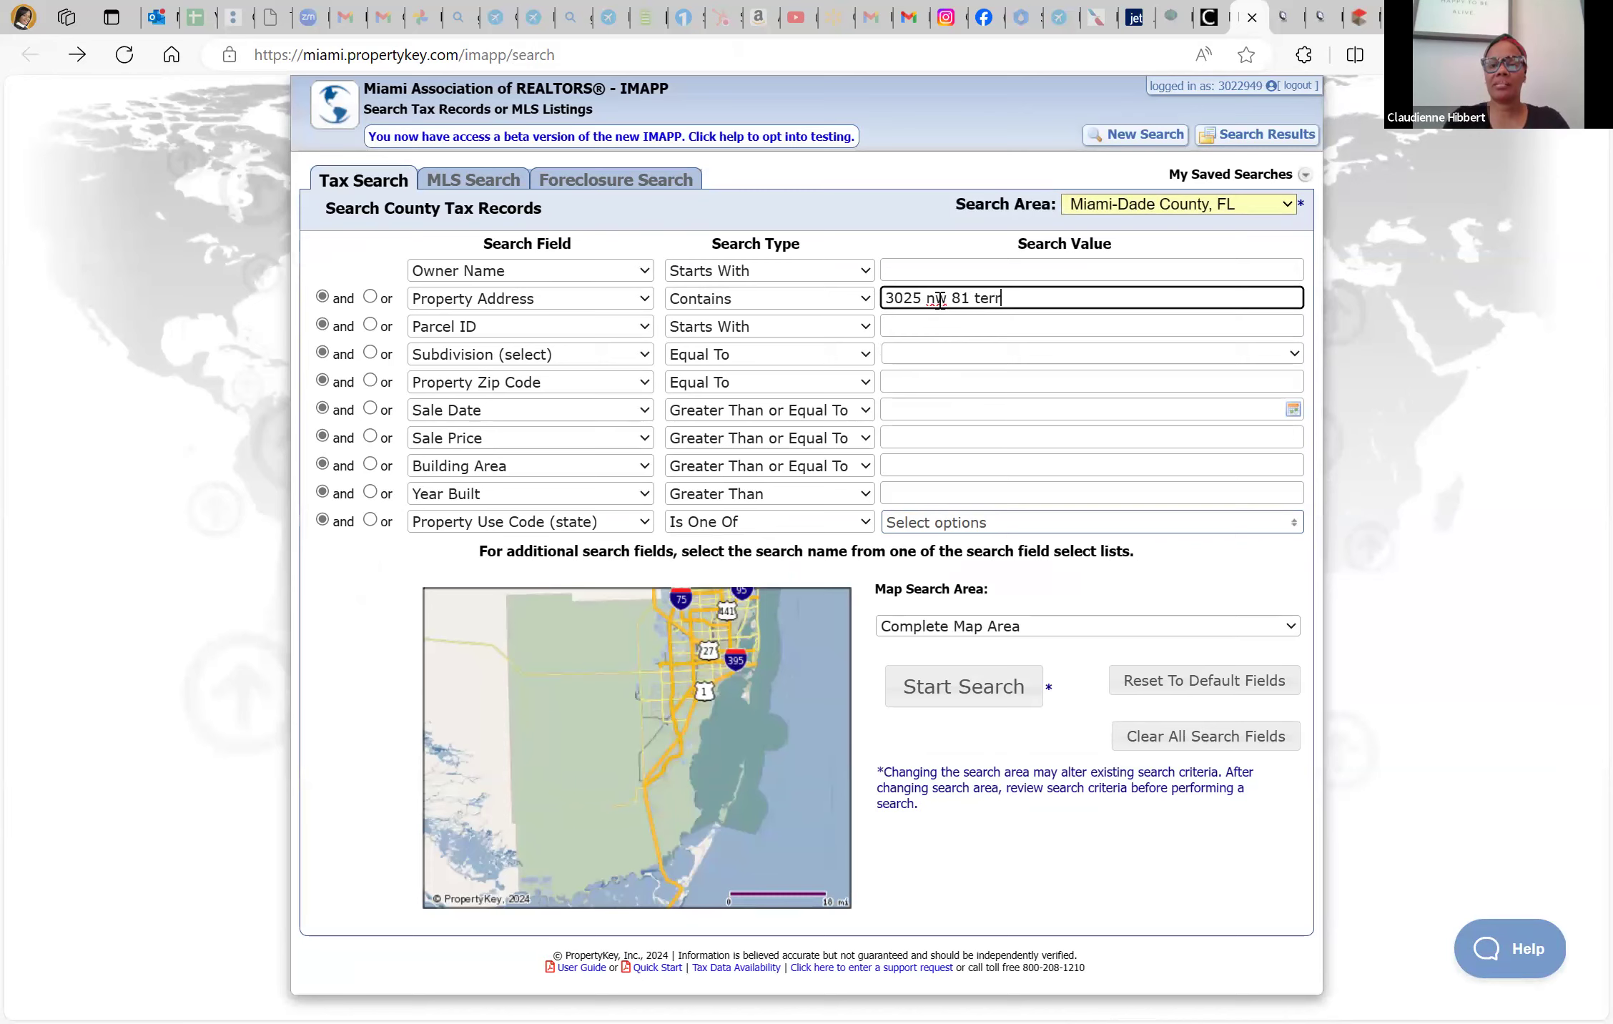
pyautogui.press('Return')
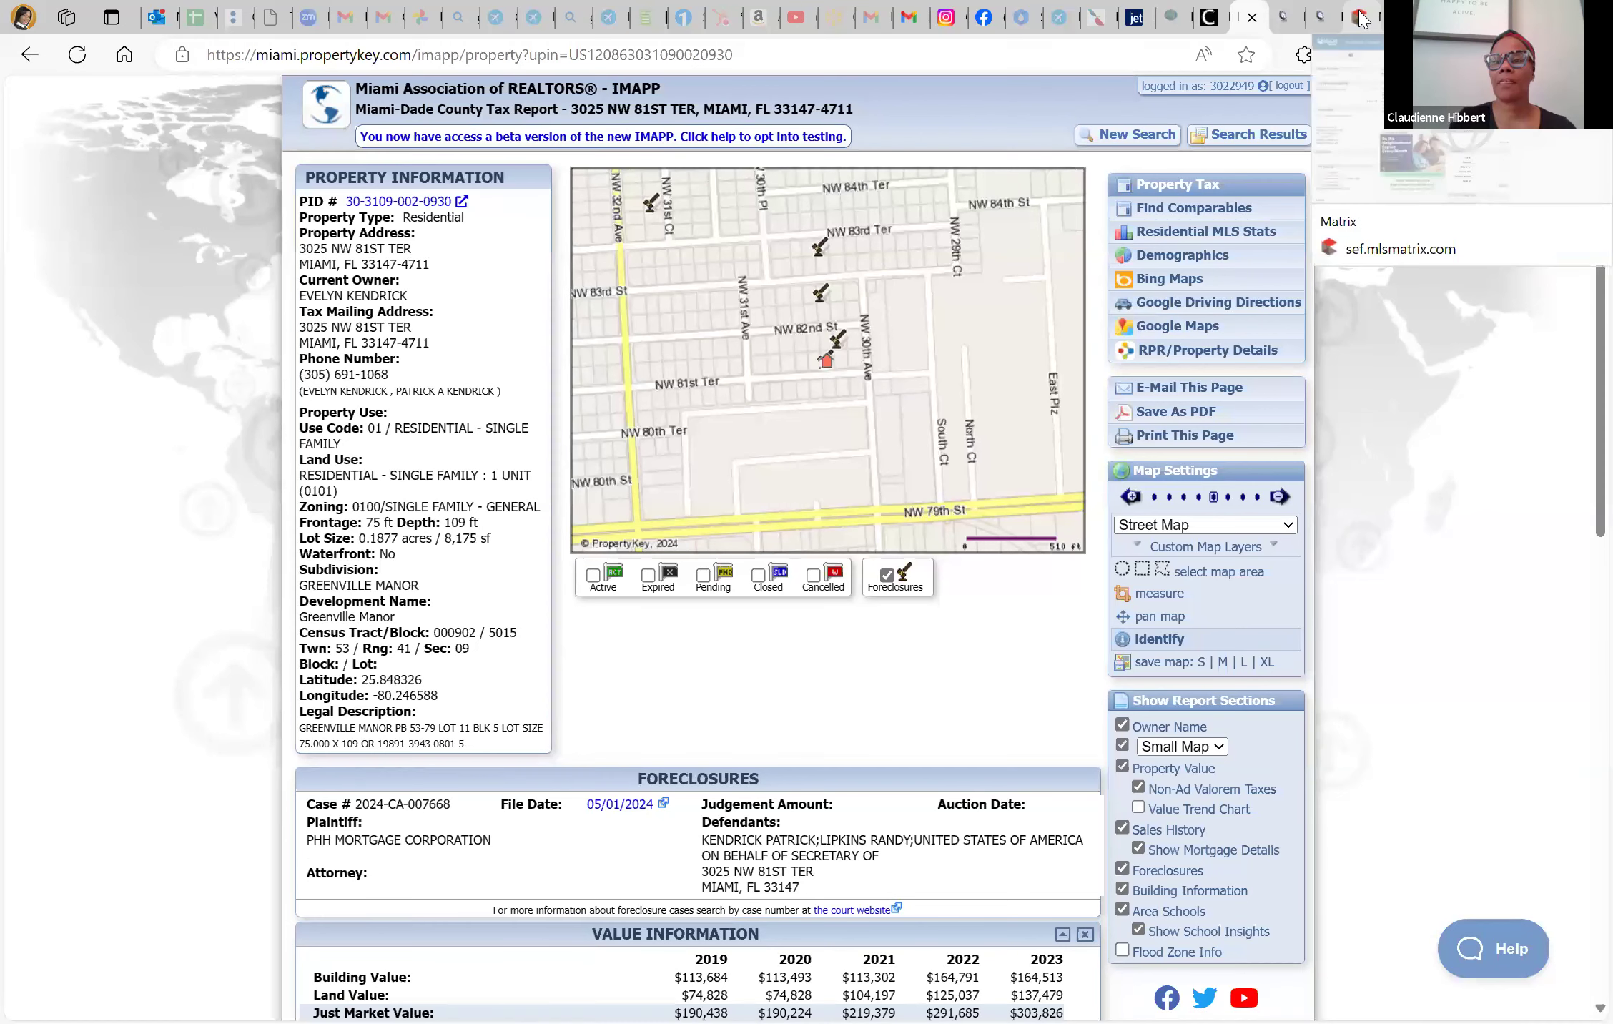
# Relaunch Matrix from the Miami Realtors services dashboard tab
pyautogui.click(1124, 10)
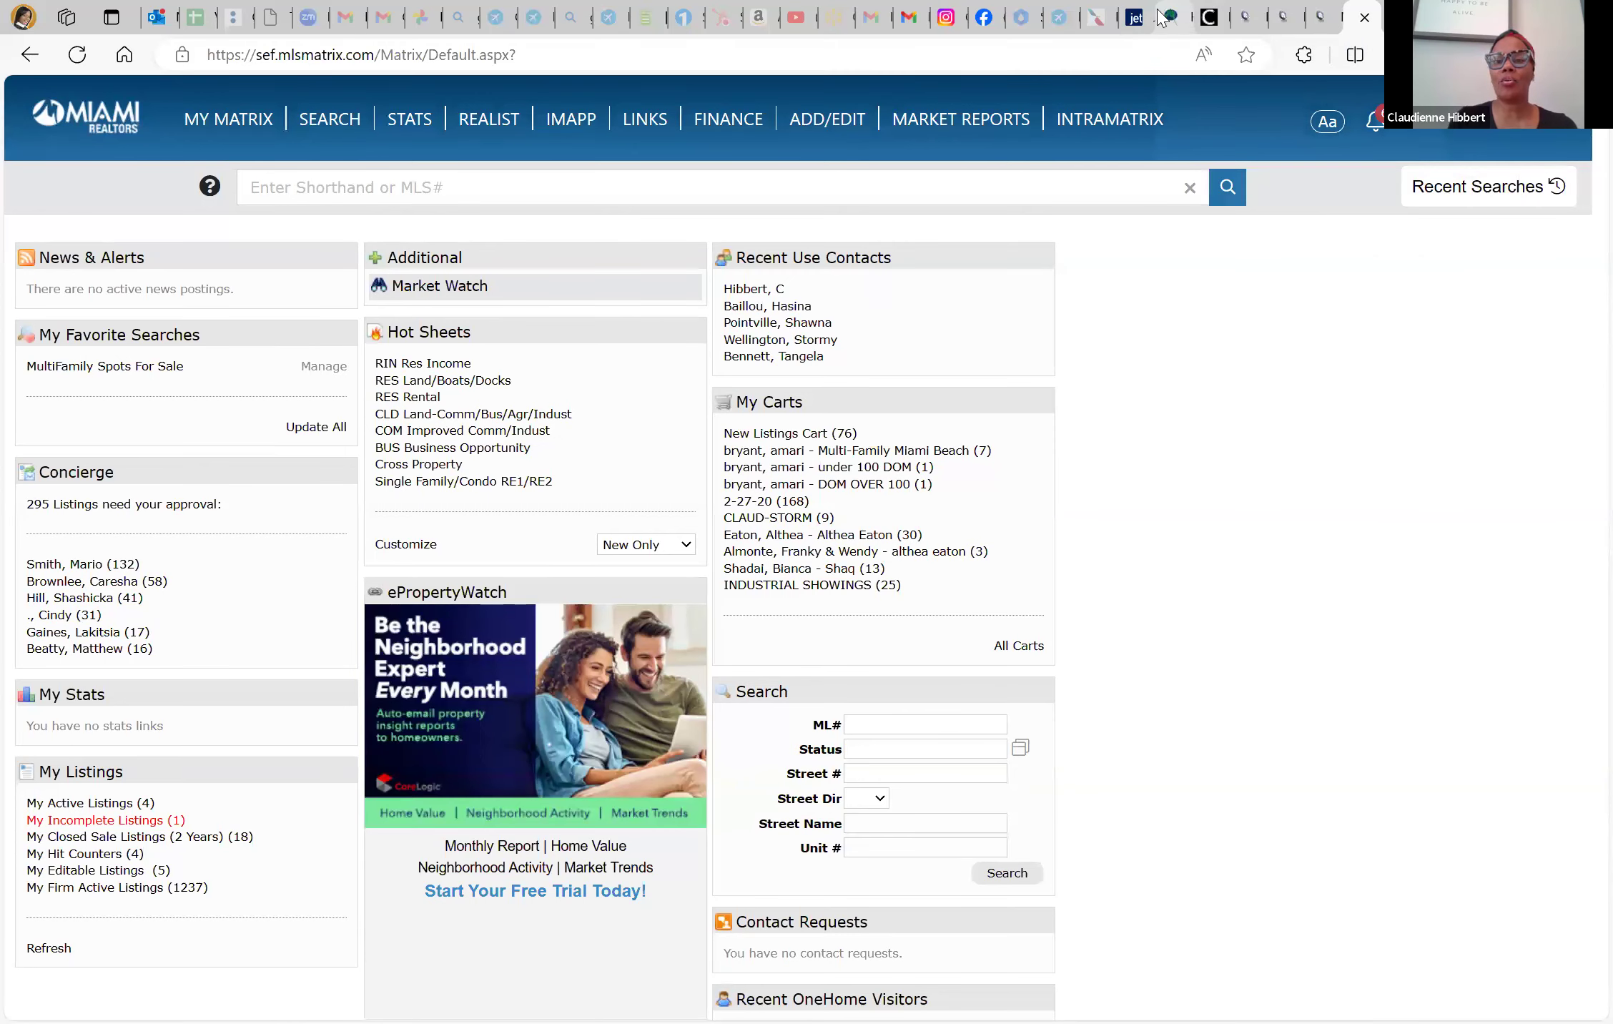
pyautogui.click(1161, 17)
pyautogui.click(1209, 17)
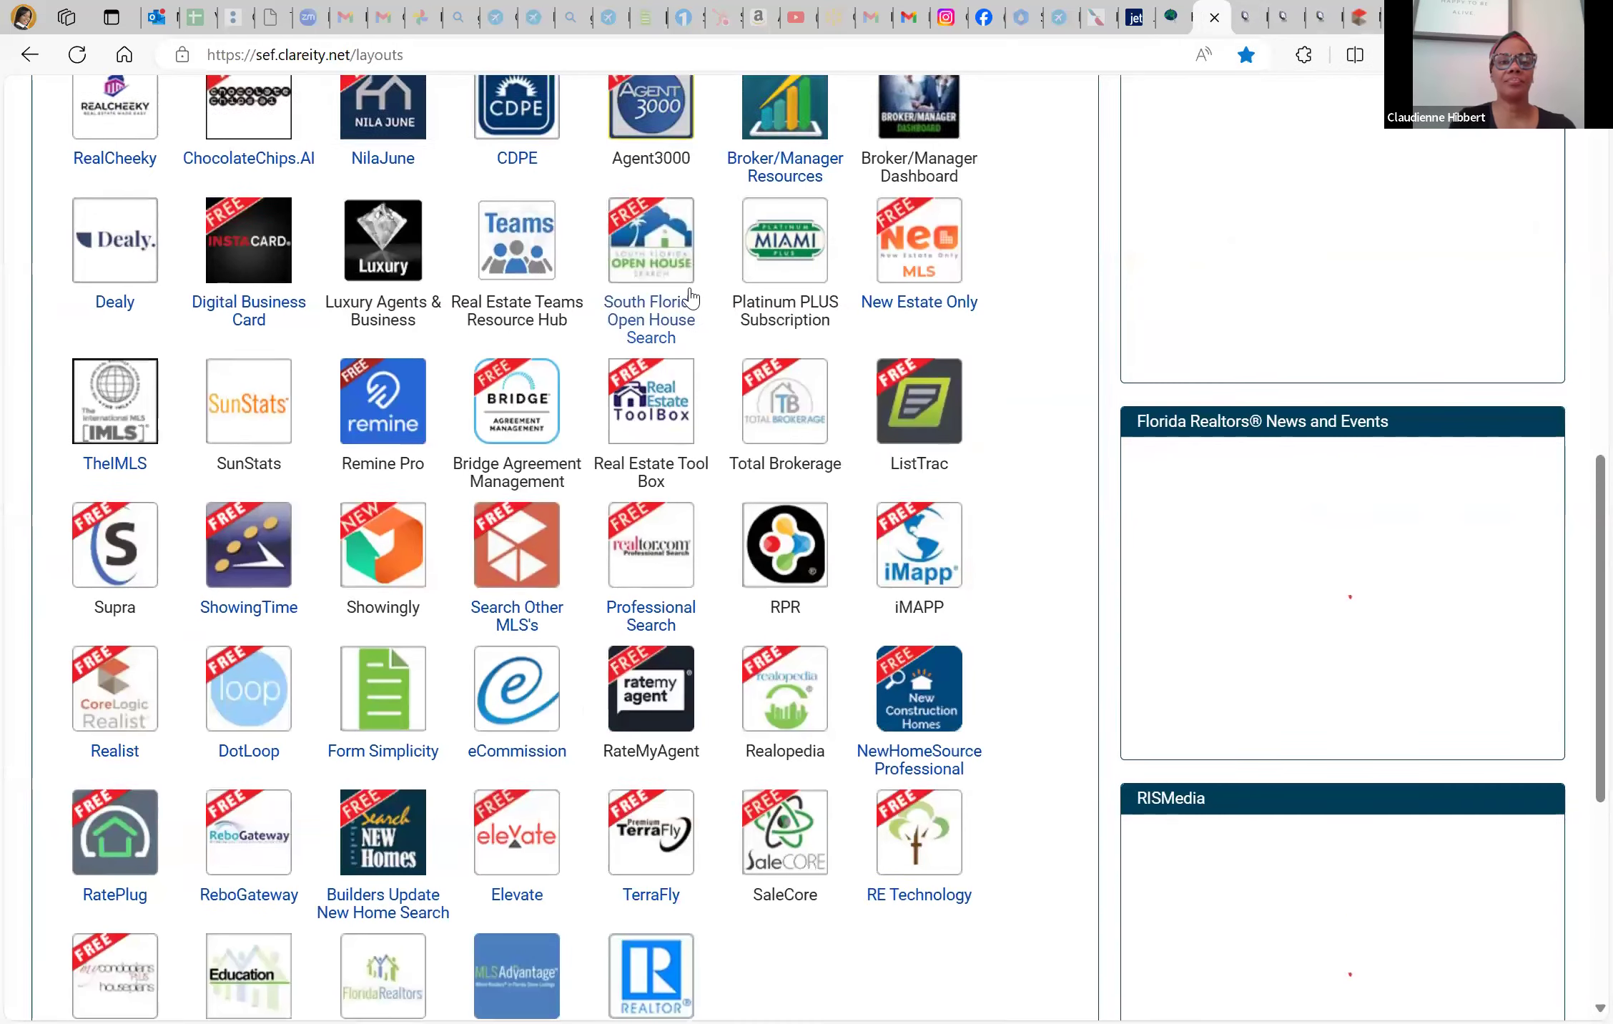
pyautogui.scroll(8, 690, 298)
pyautogui.scroll(5, 689, 298)
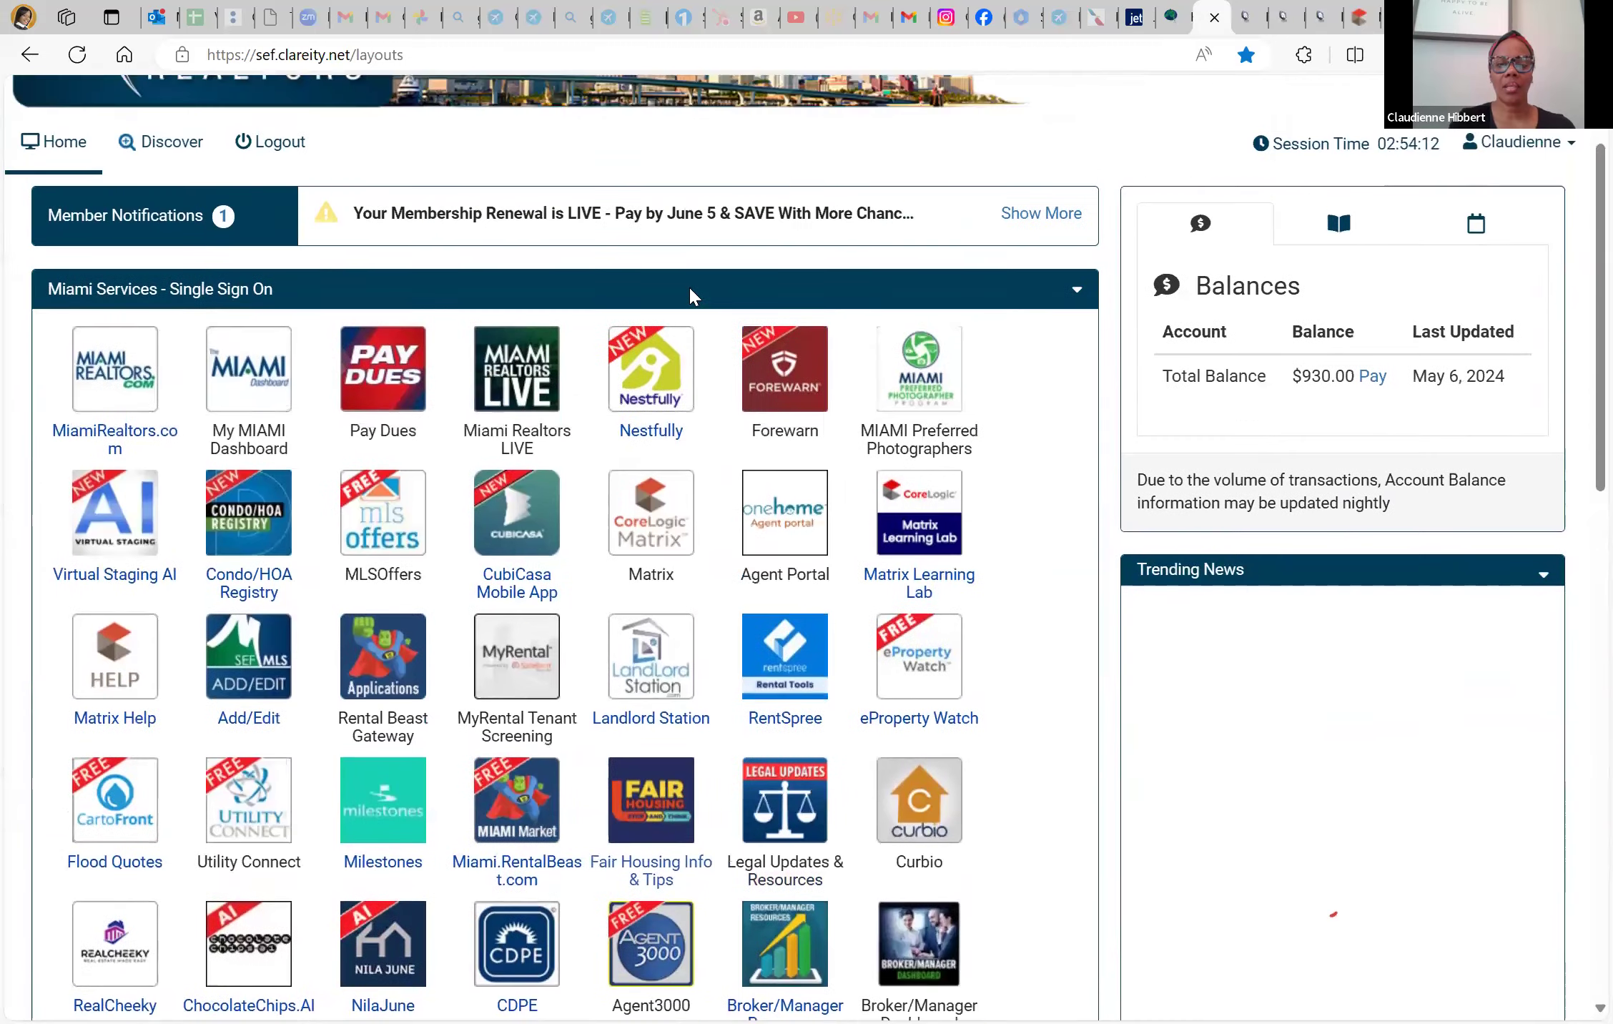
pyautogui.scroll(-1, 645, 532)
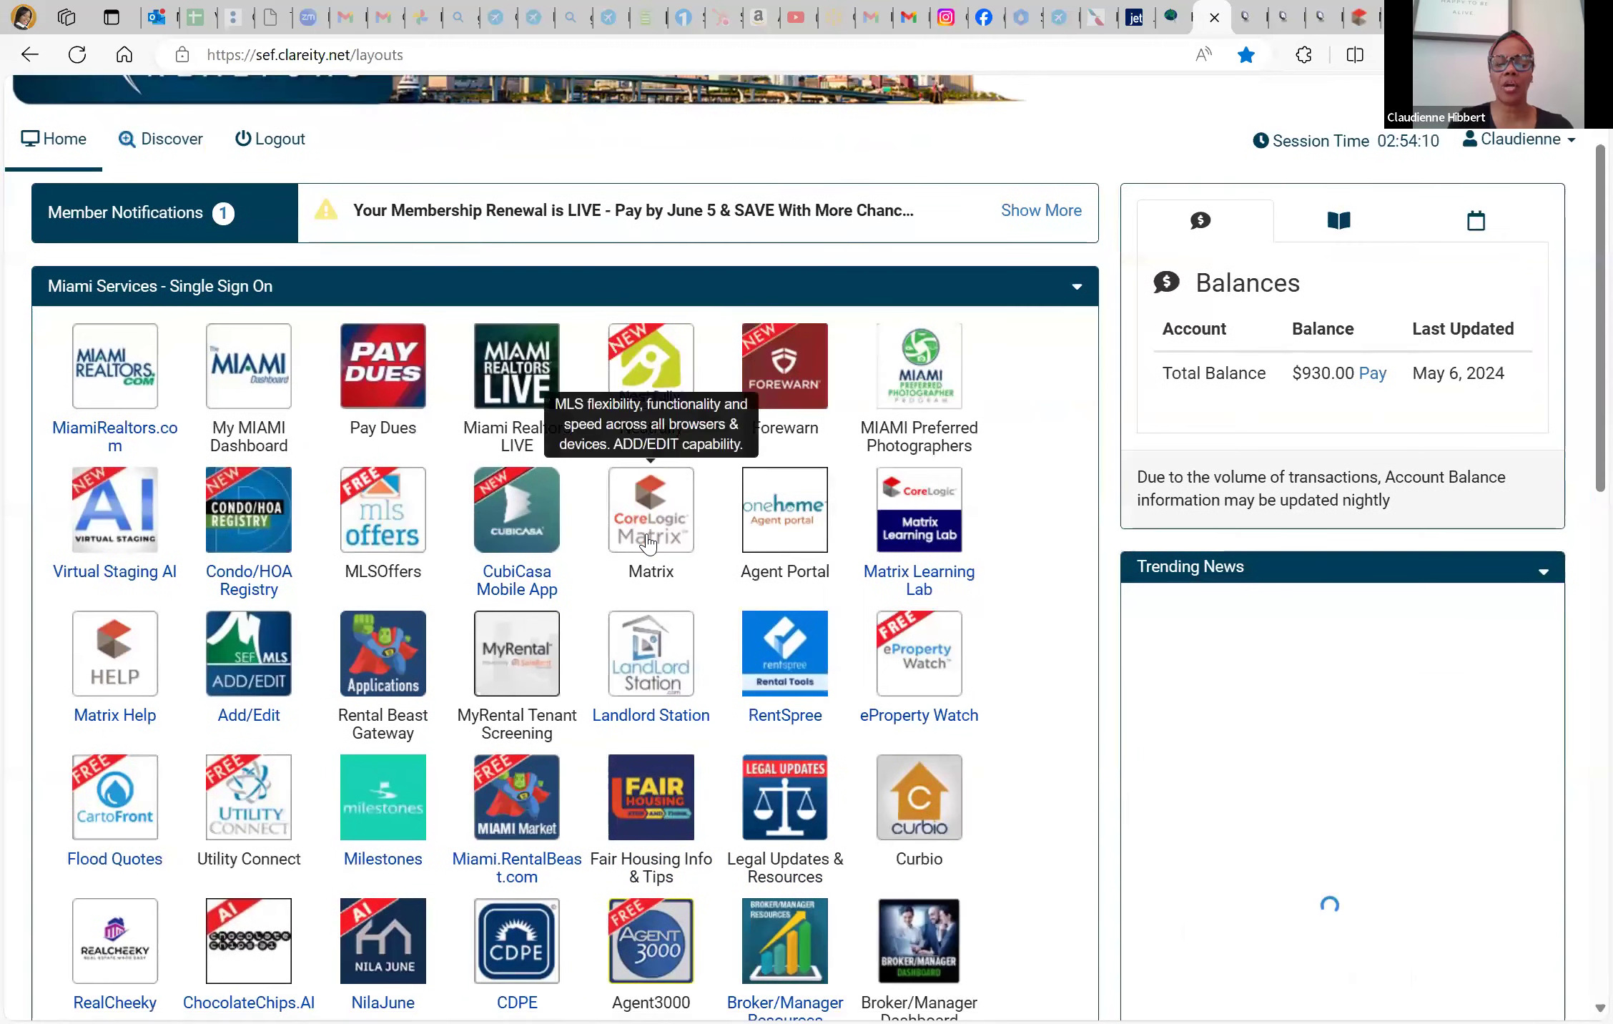
pyautogui.click(652, 542)
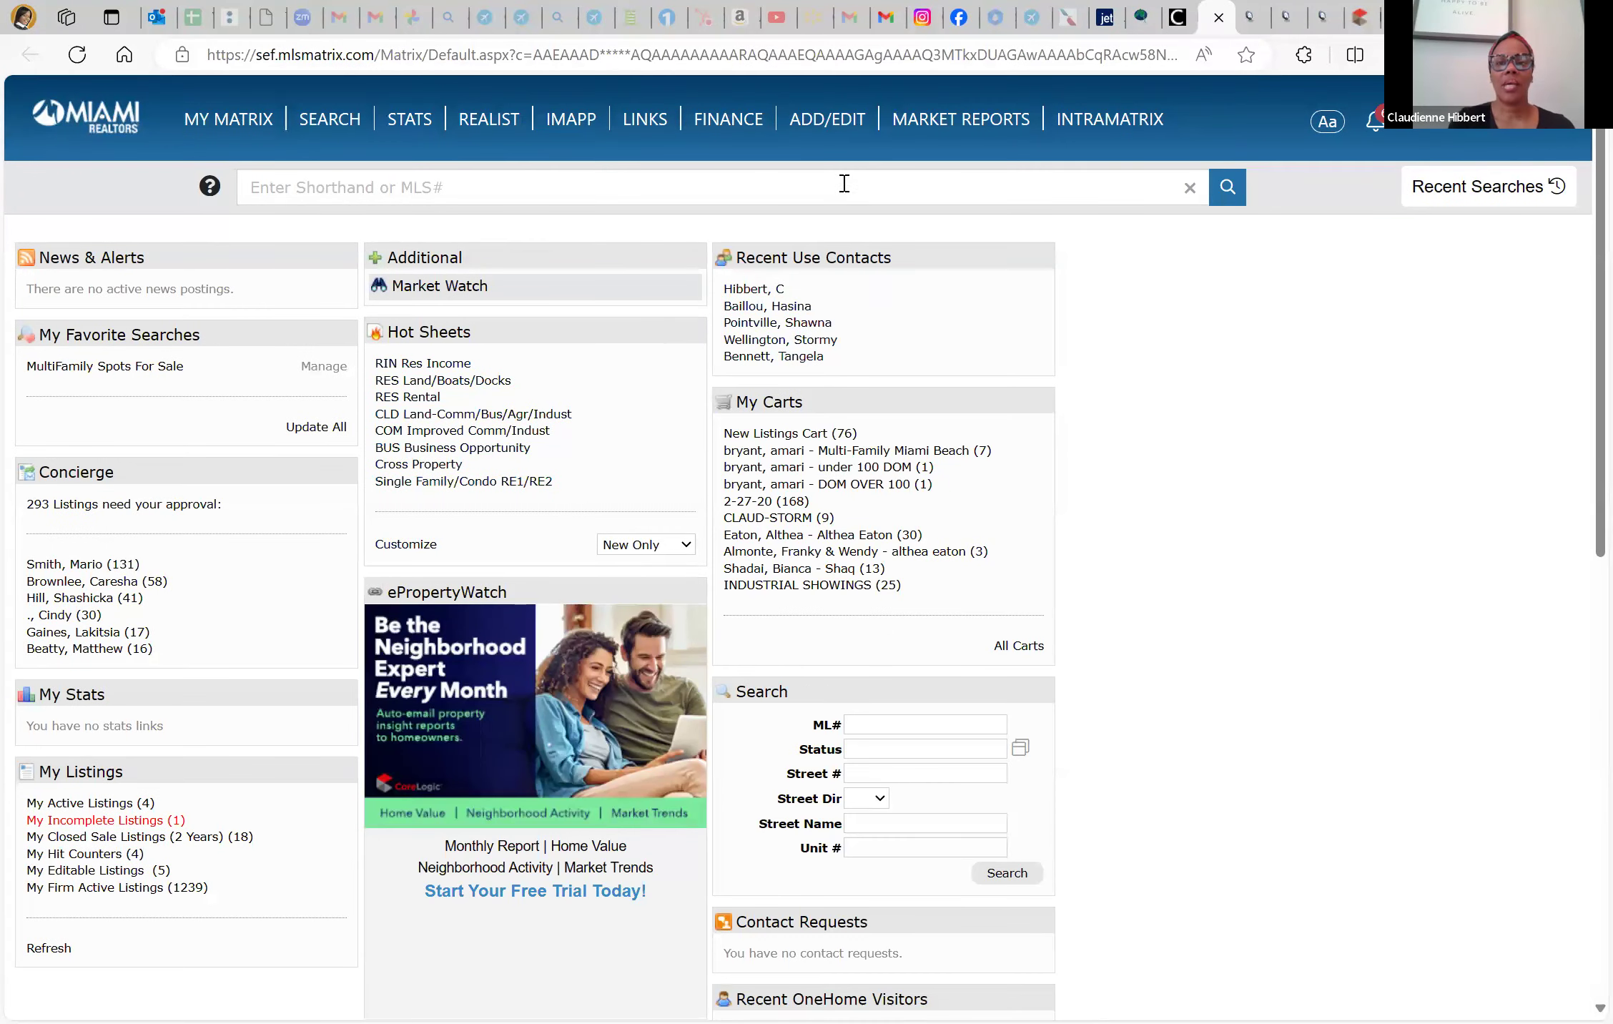
# Start a new listing from Add/Edit using the Single Family/Manufactured Homes form
pyautogui.moveTo(826, 139)
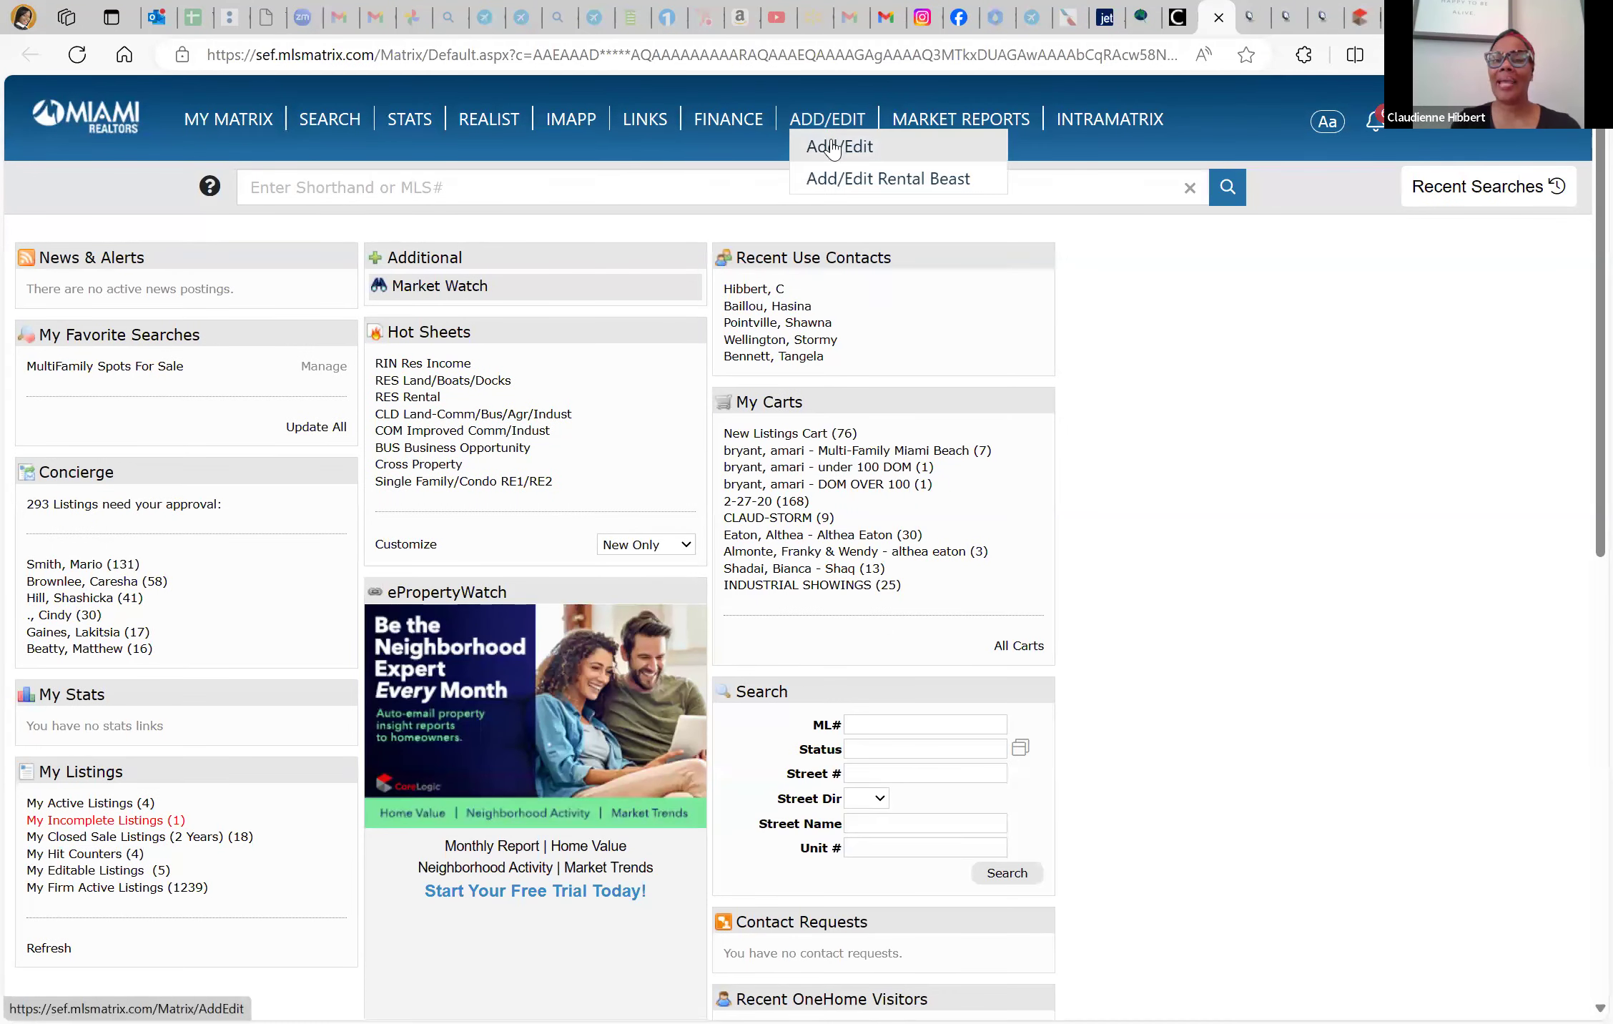
pyautogui.click(834, 148)
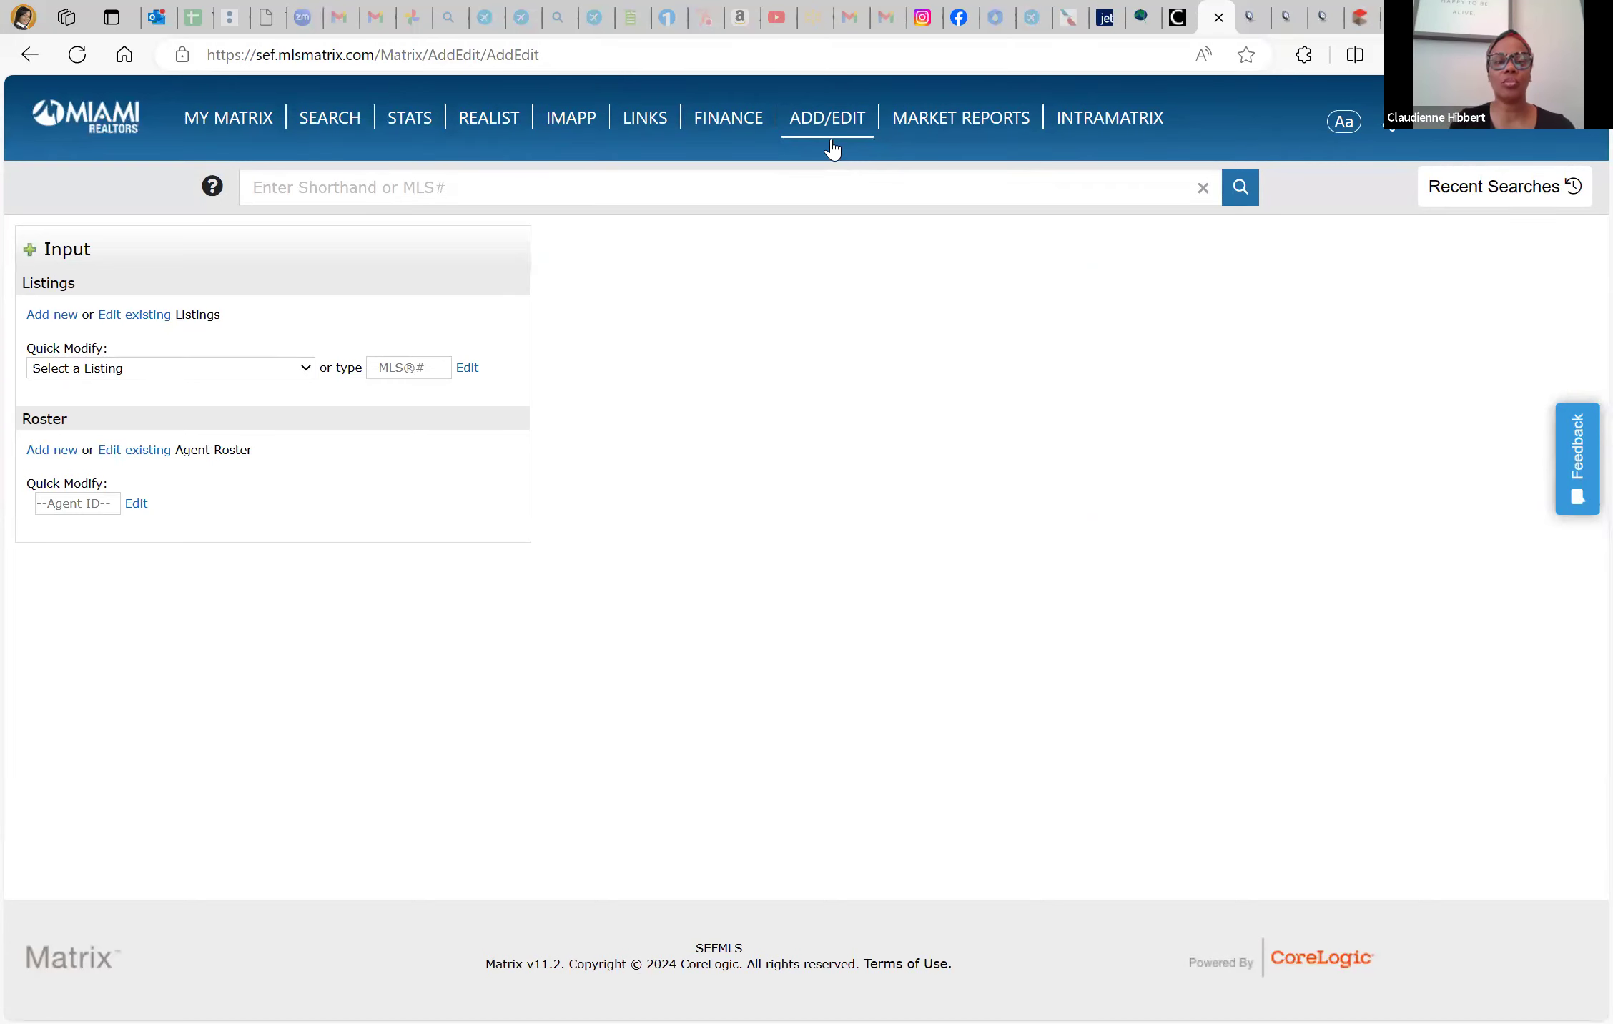
pyautogui.click(297, 370)
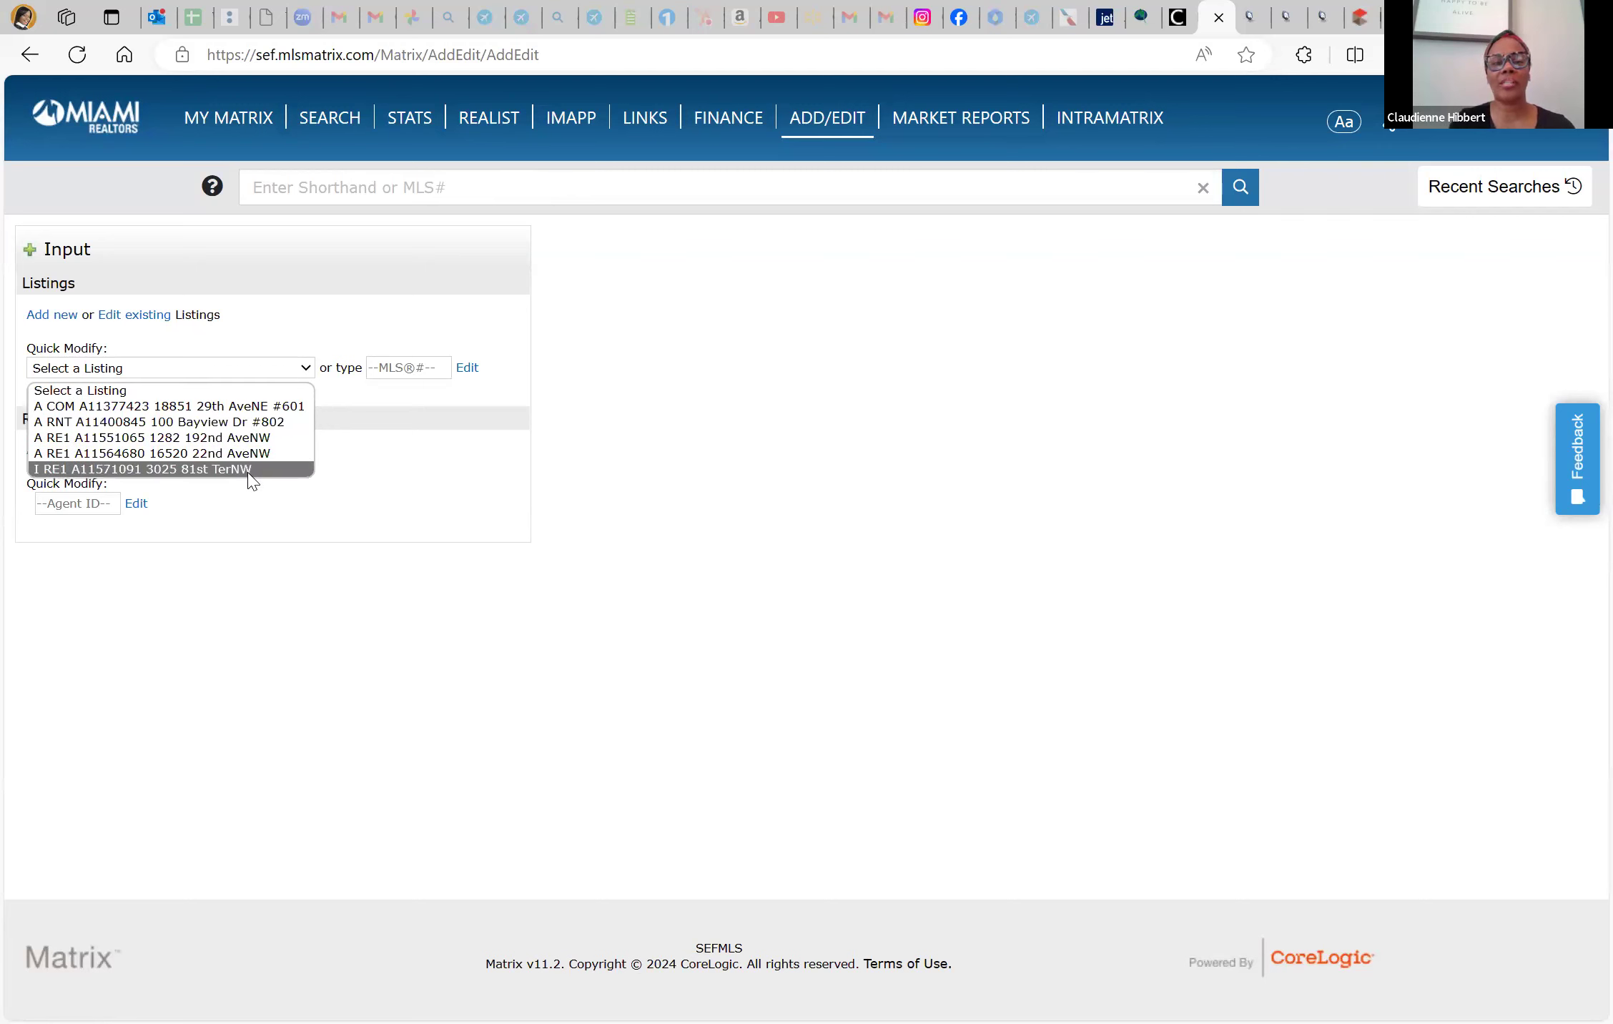
pyautogui.click(293, 280)
pyautogui.click(55, 318)
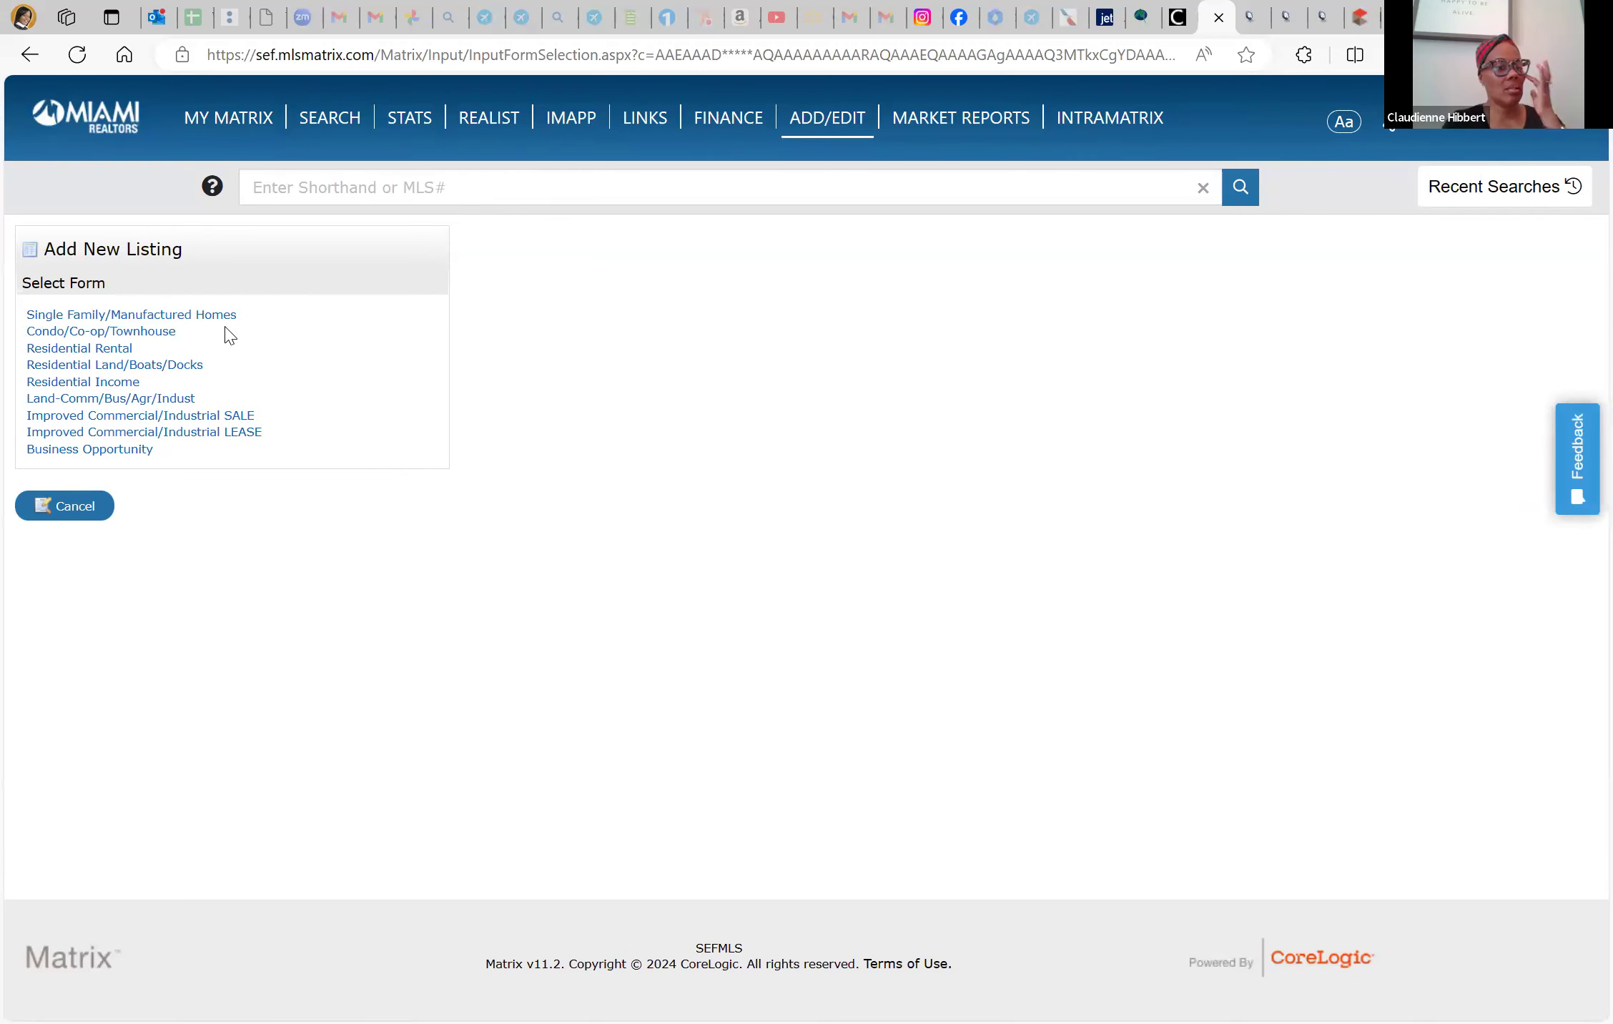
pyautogui.click(223, 318)
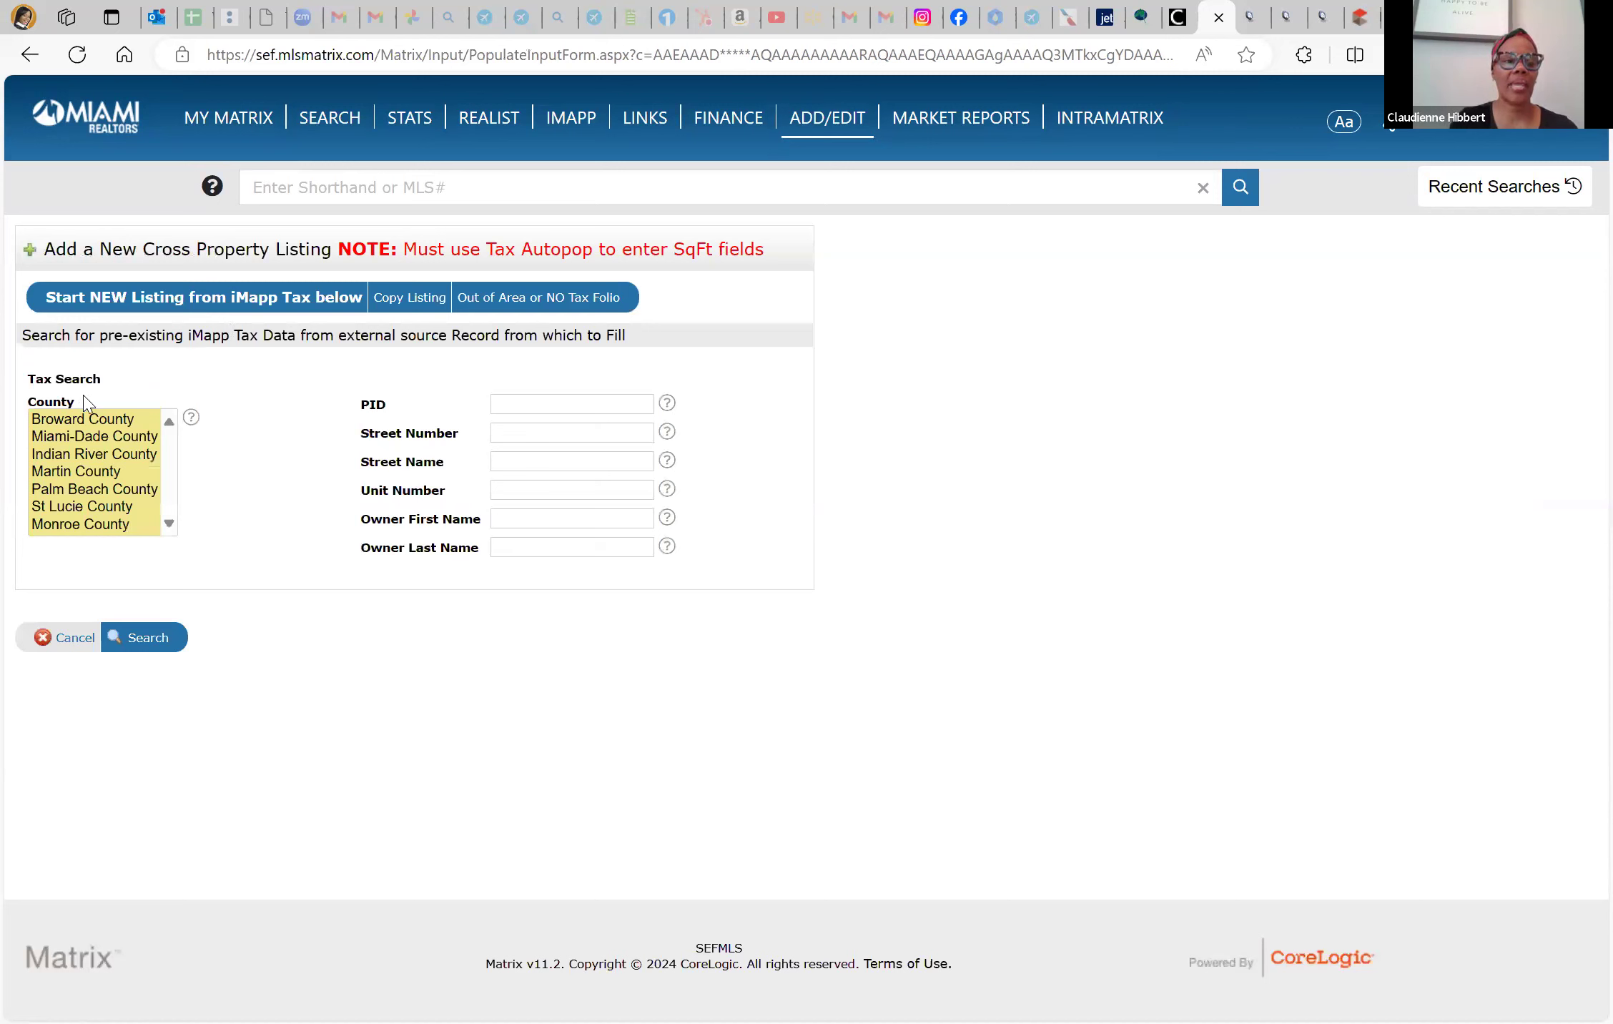
# Search Miami-Dade tax records by the pasted parcel ID and fill the listing from the match
pyautogui.click(107, 437)
pyautogui.click(574, 401)
pyautogui.hotkey('ctrl', 'v')
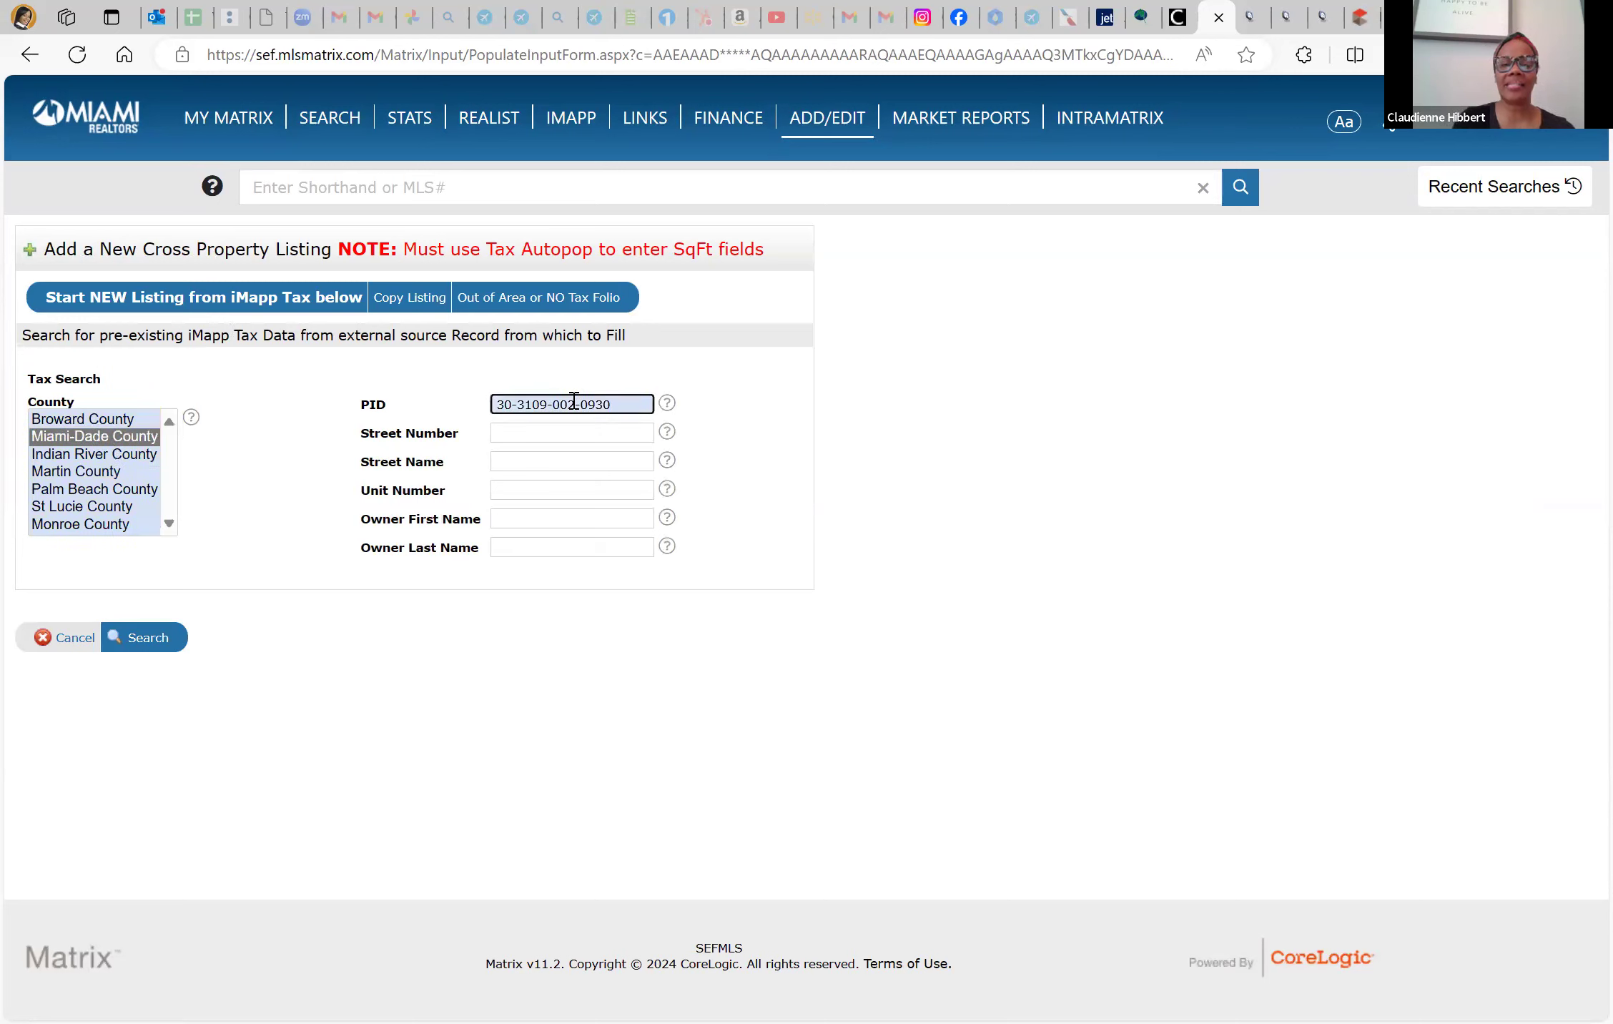
pyautogui.click(165, 645)
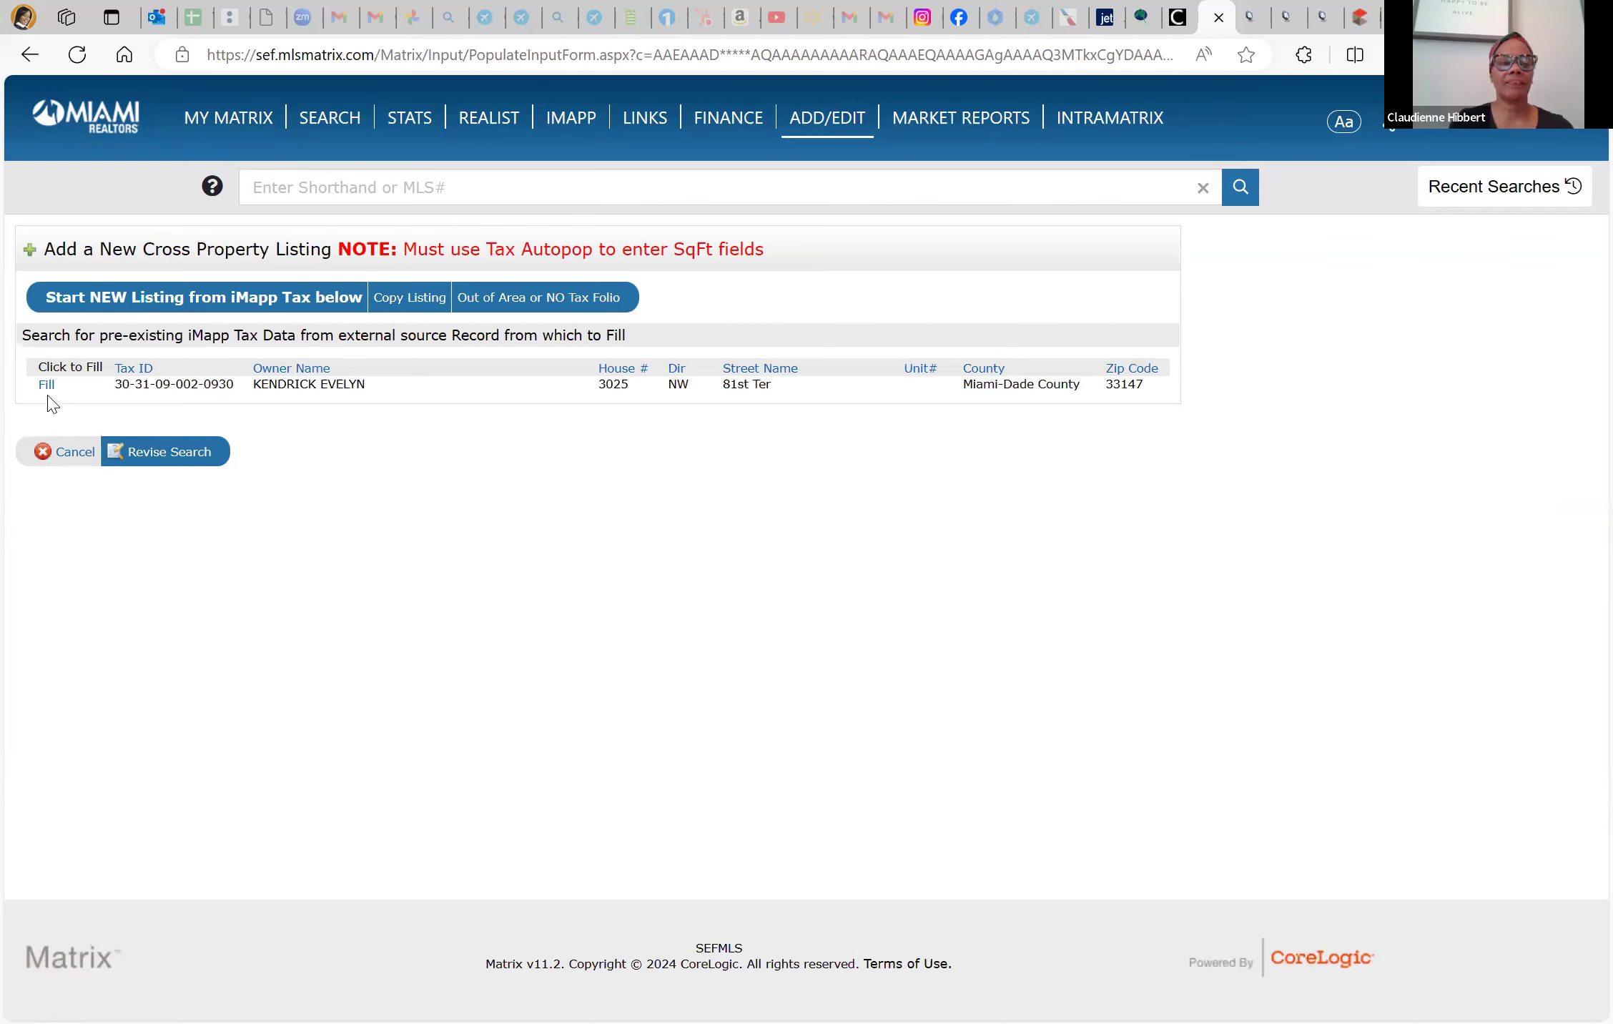
pyautogui.moveTo(261, 384); pyautogui.dragTo(372, 387)
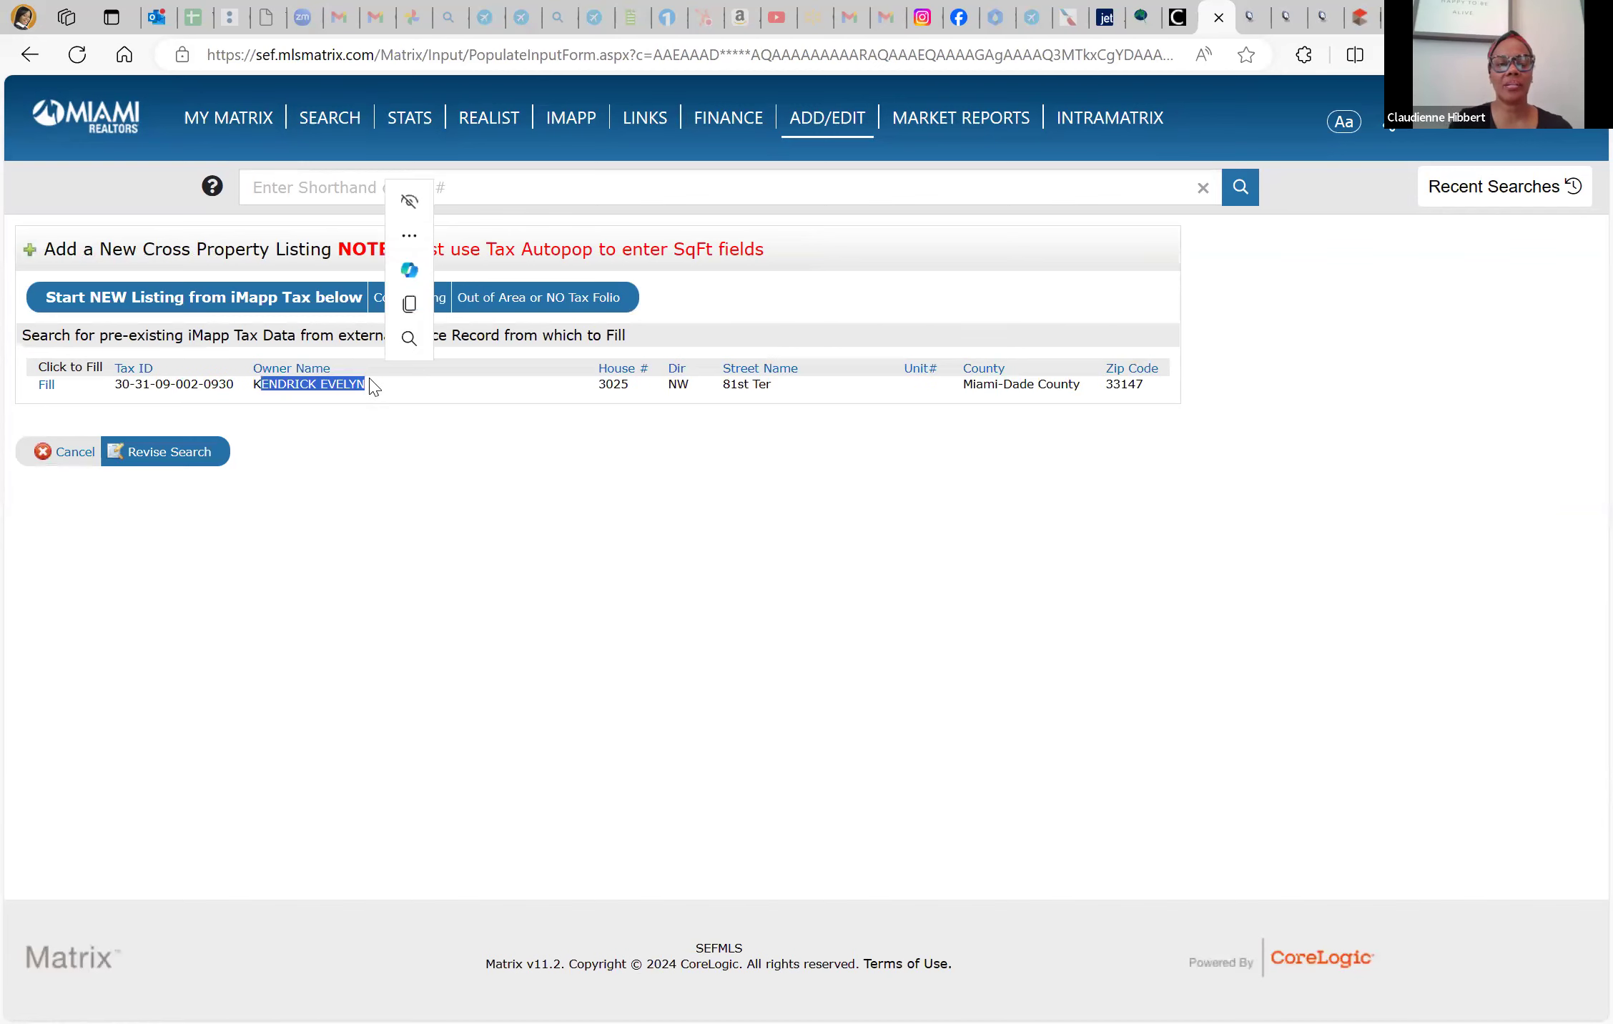
pyautogui.click(47, 385)
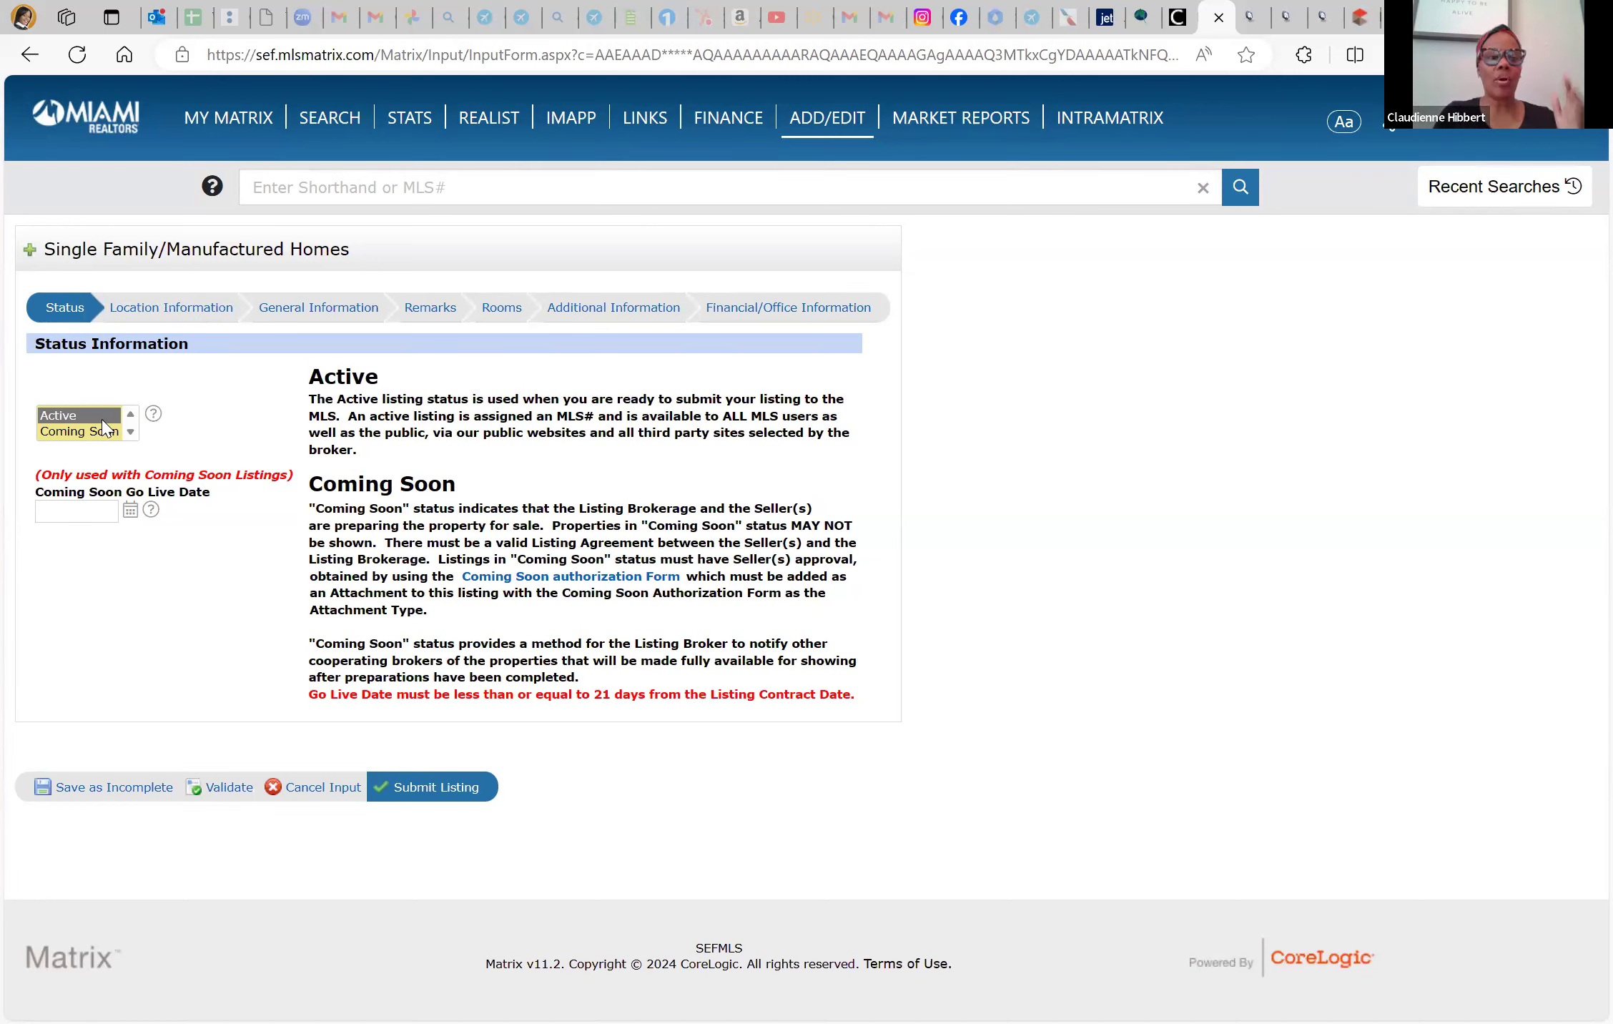
# Switch the listing form to its Location Information section
pyautogui.click(199, 309)
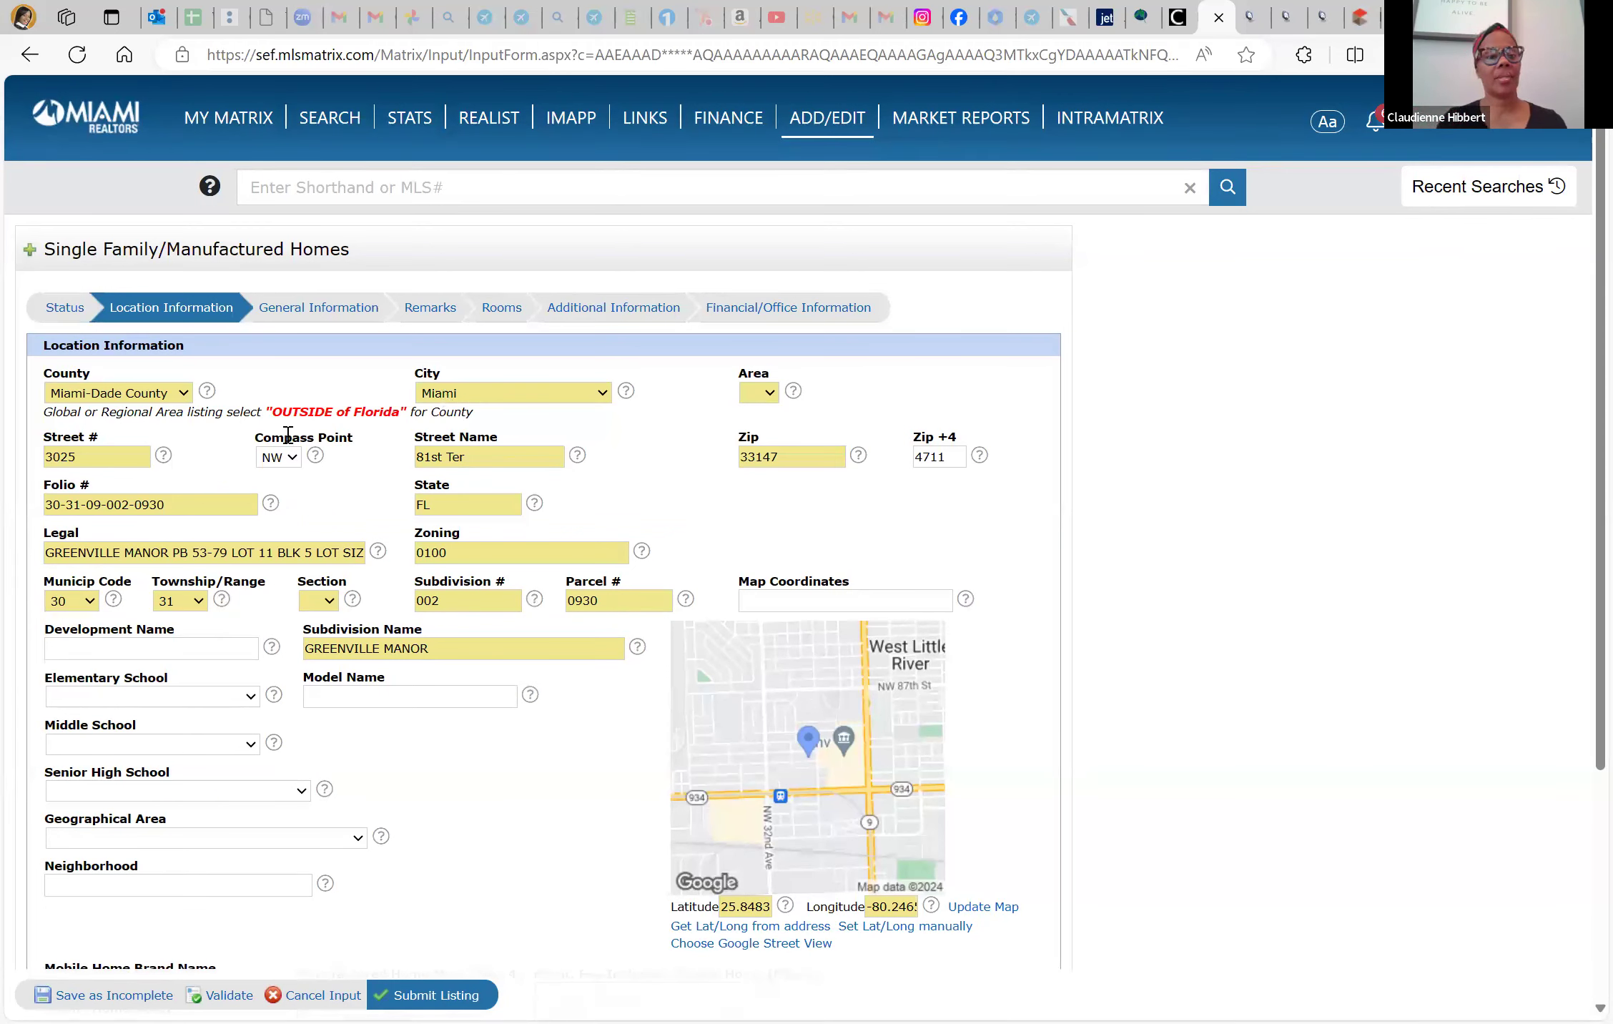
# Set the listing's Area to 31 and Section to 9
pyautogui.tripleClick(52, 504)
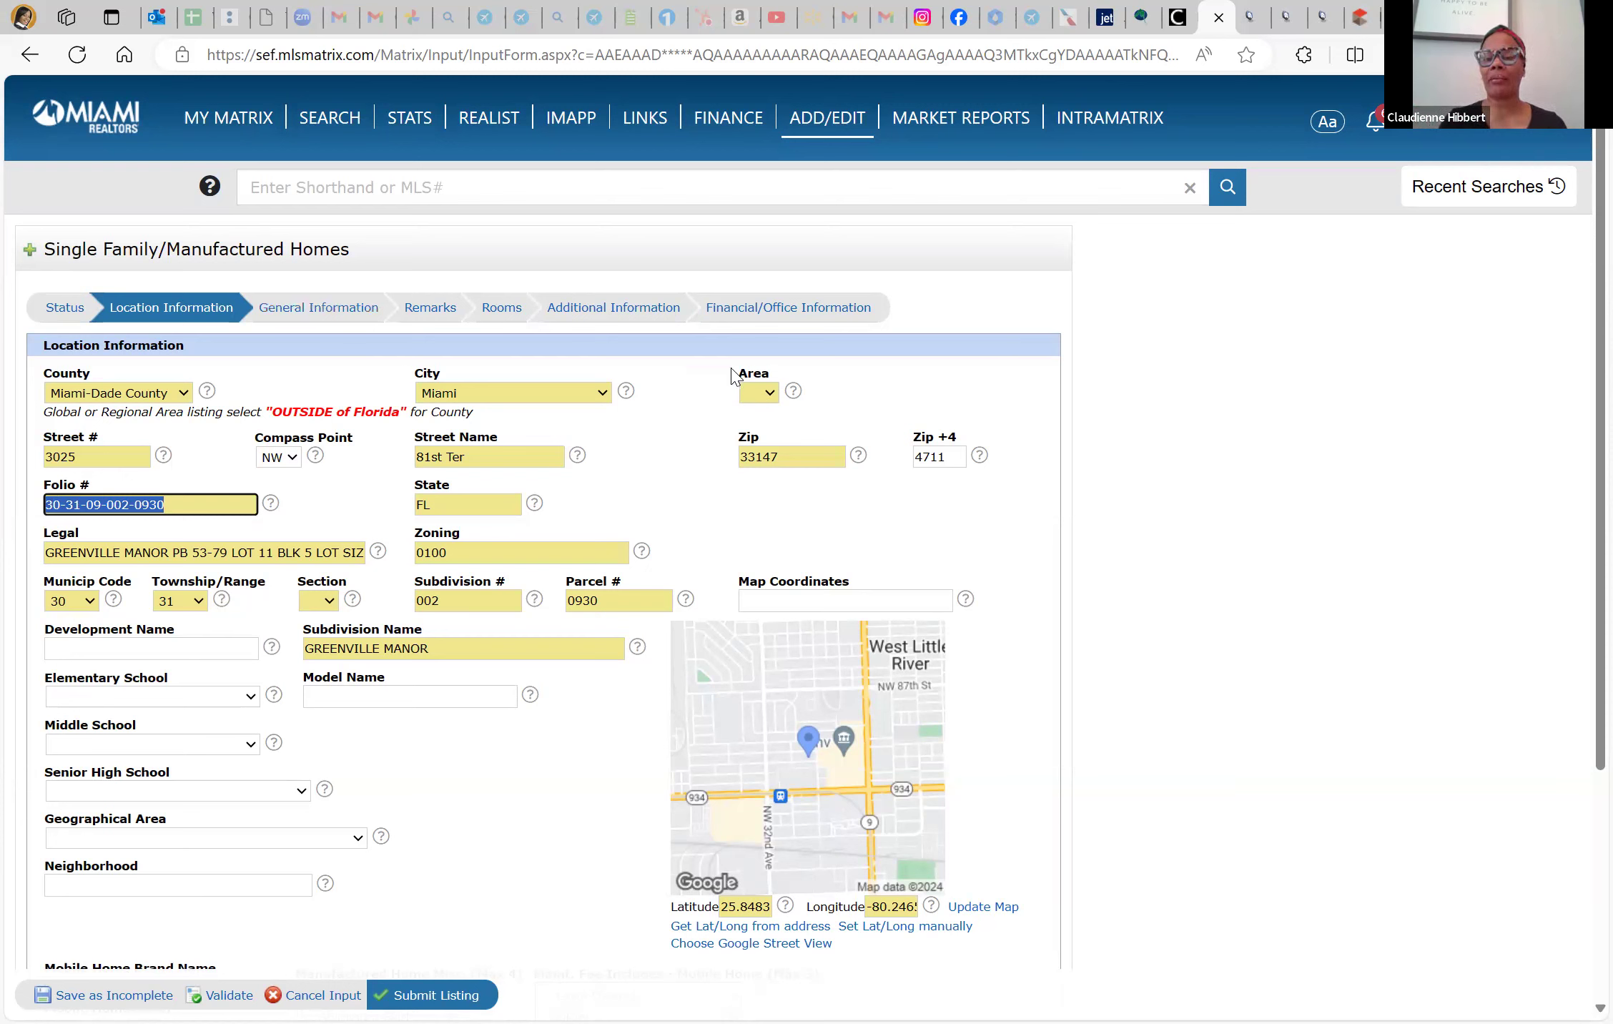
pyautogui.click(768, 394)
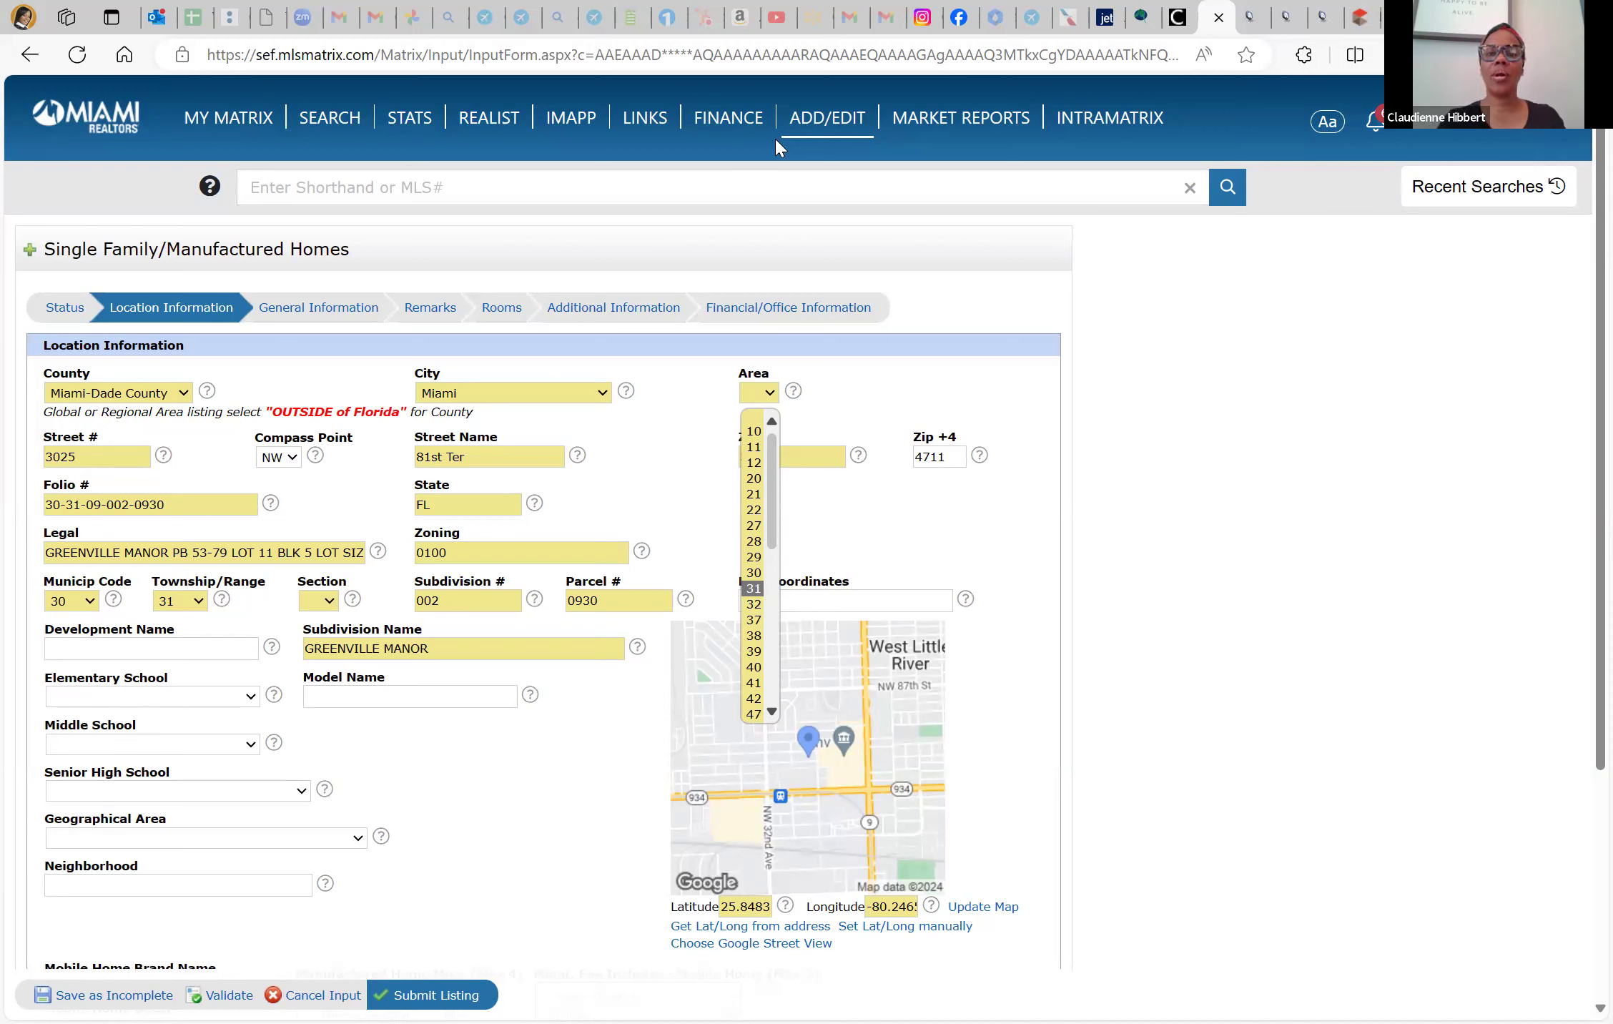
pyautogui.click(664, 236)
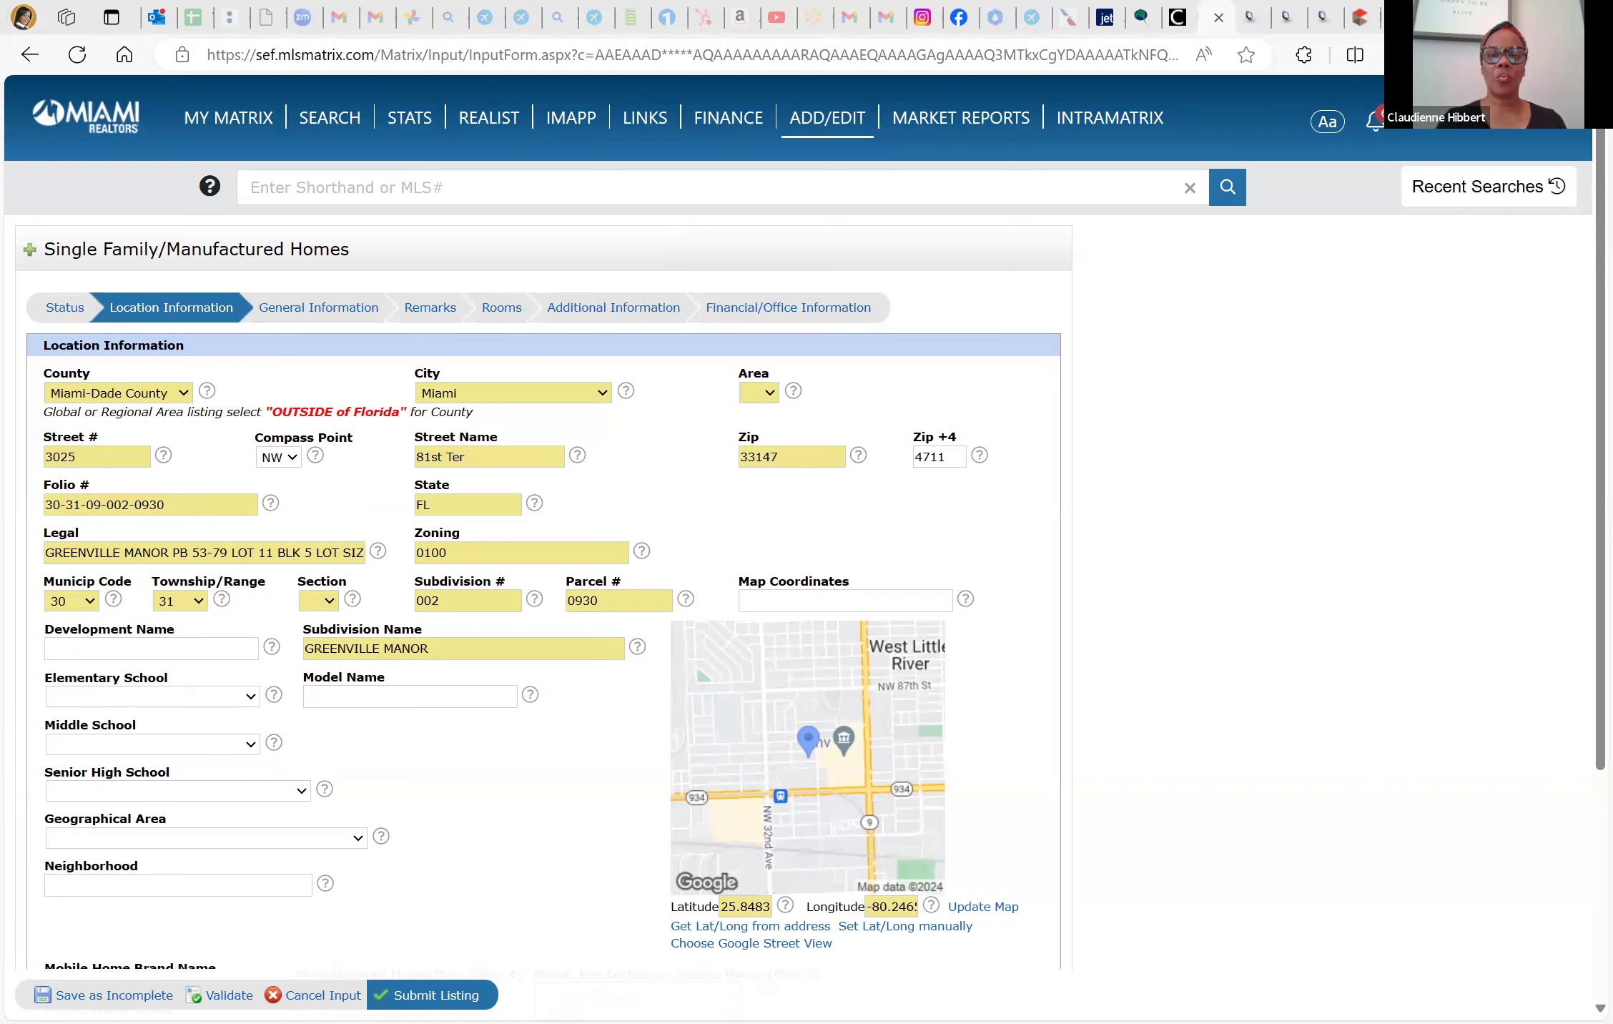
pyautogui.click(759, 393)
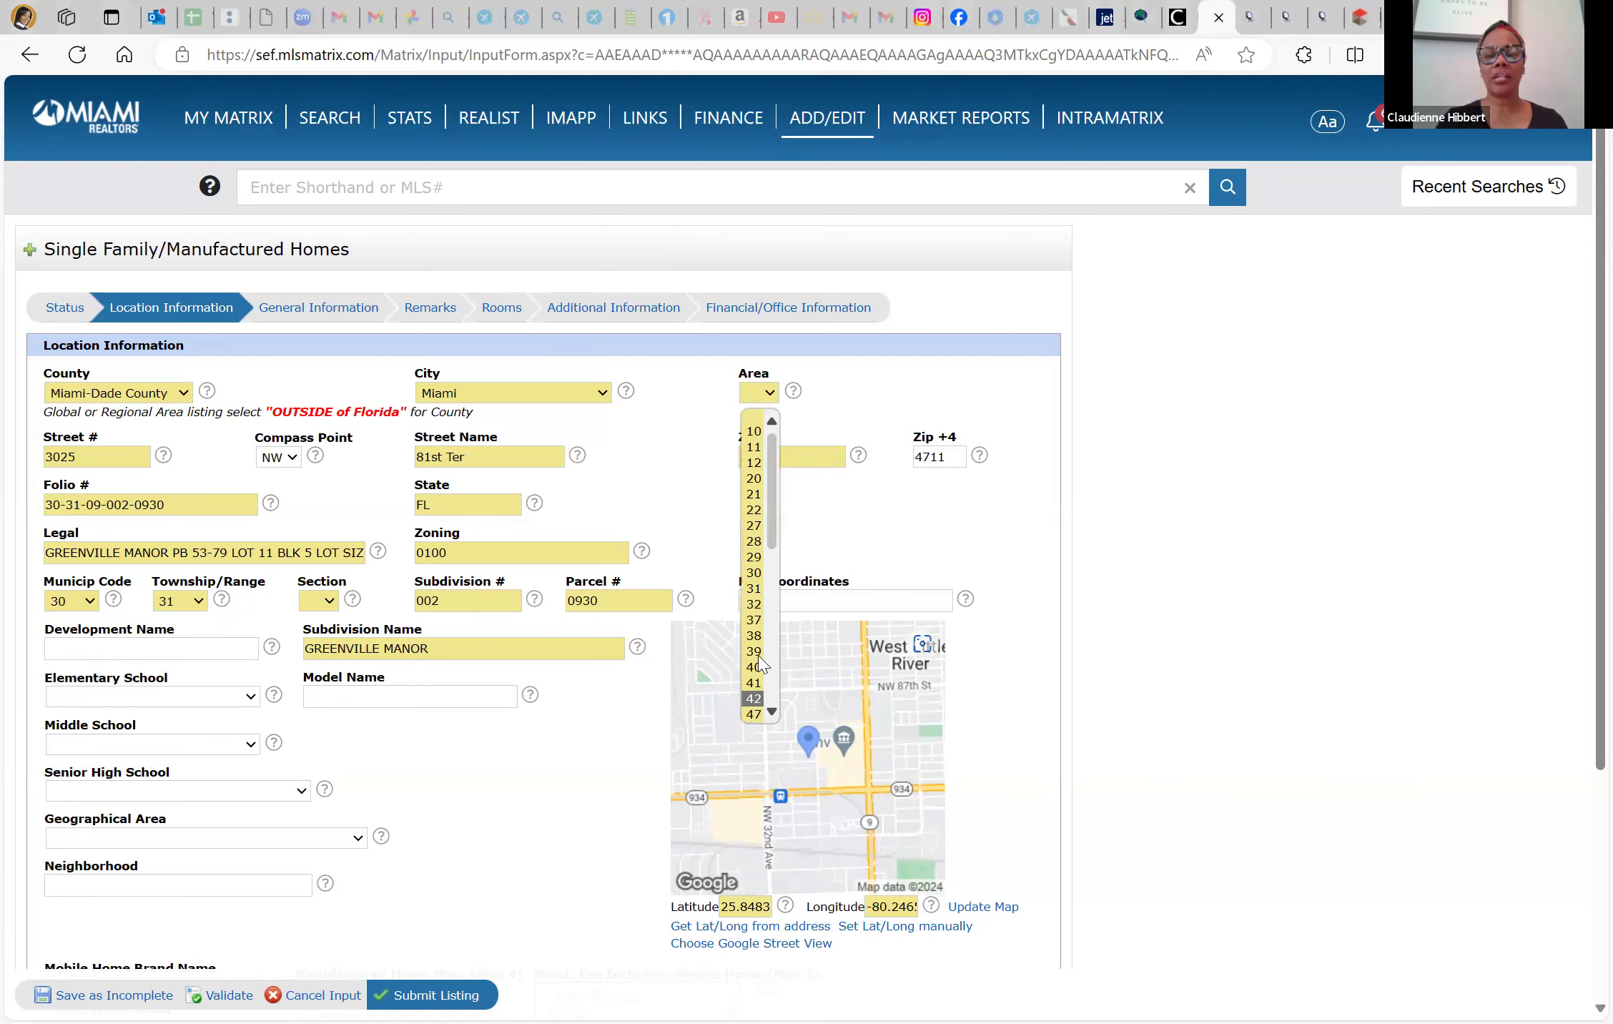
pyautogui.click(754, 588)
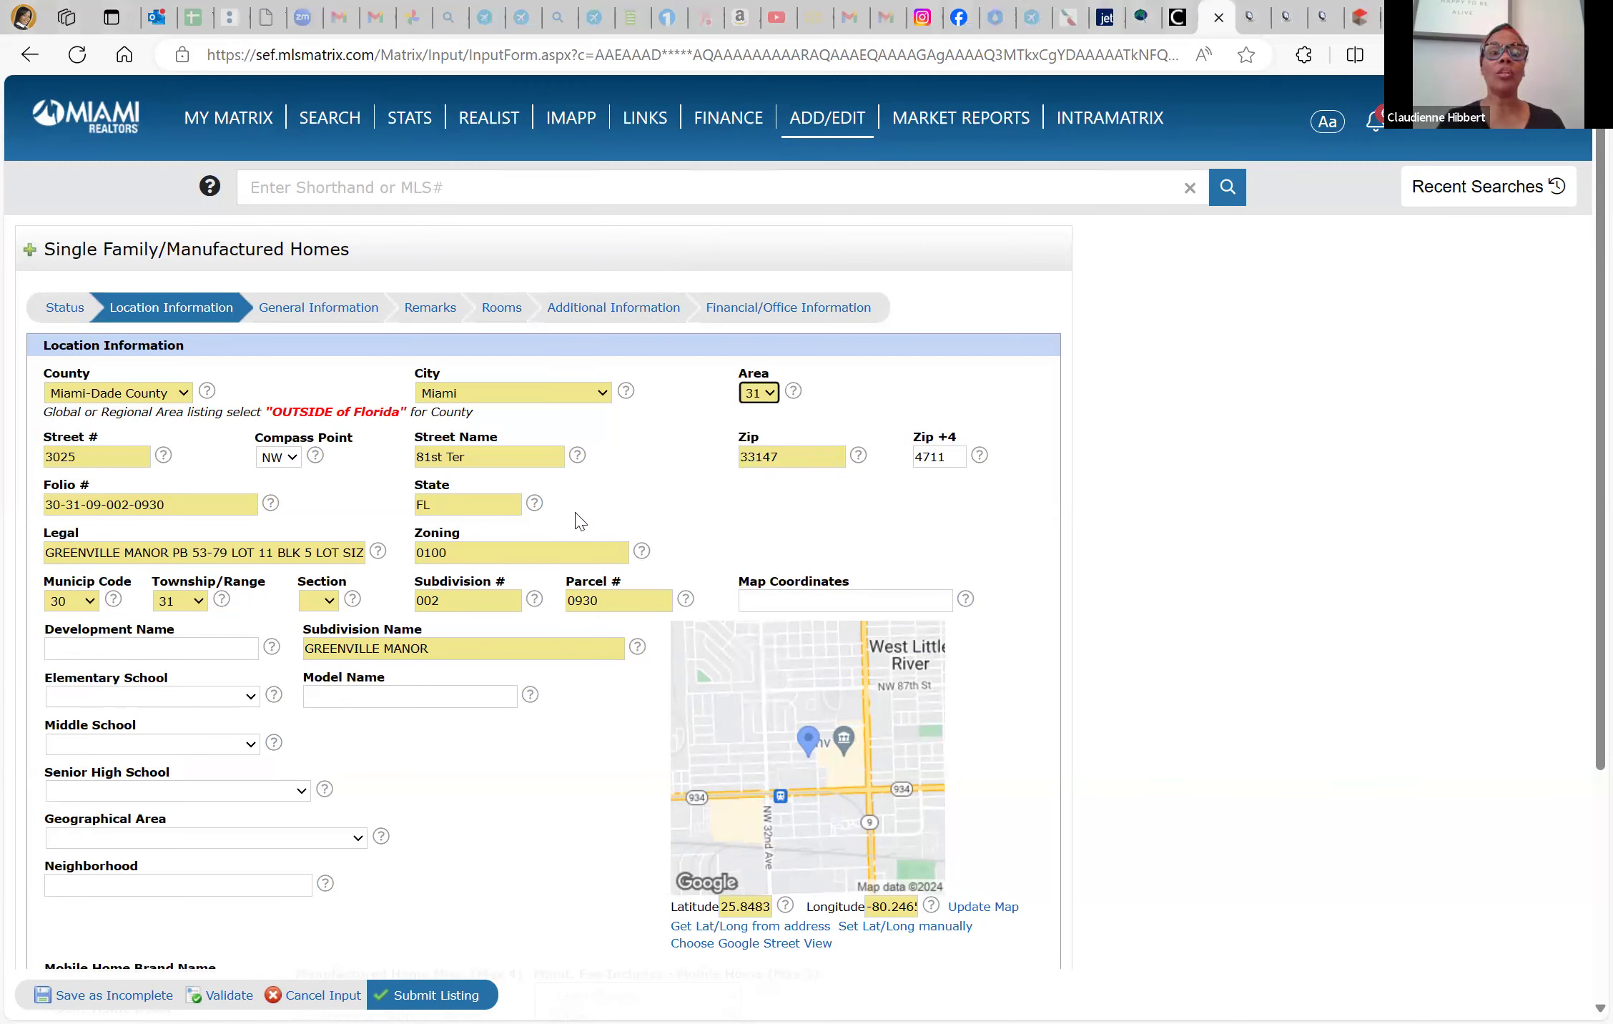
pyautogui.click(330, 602)
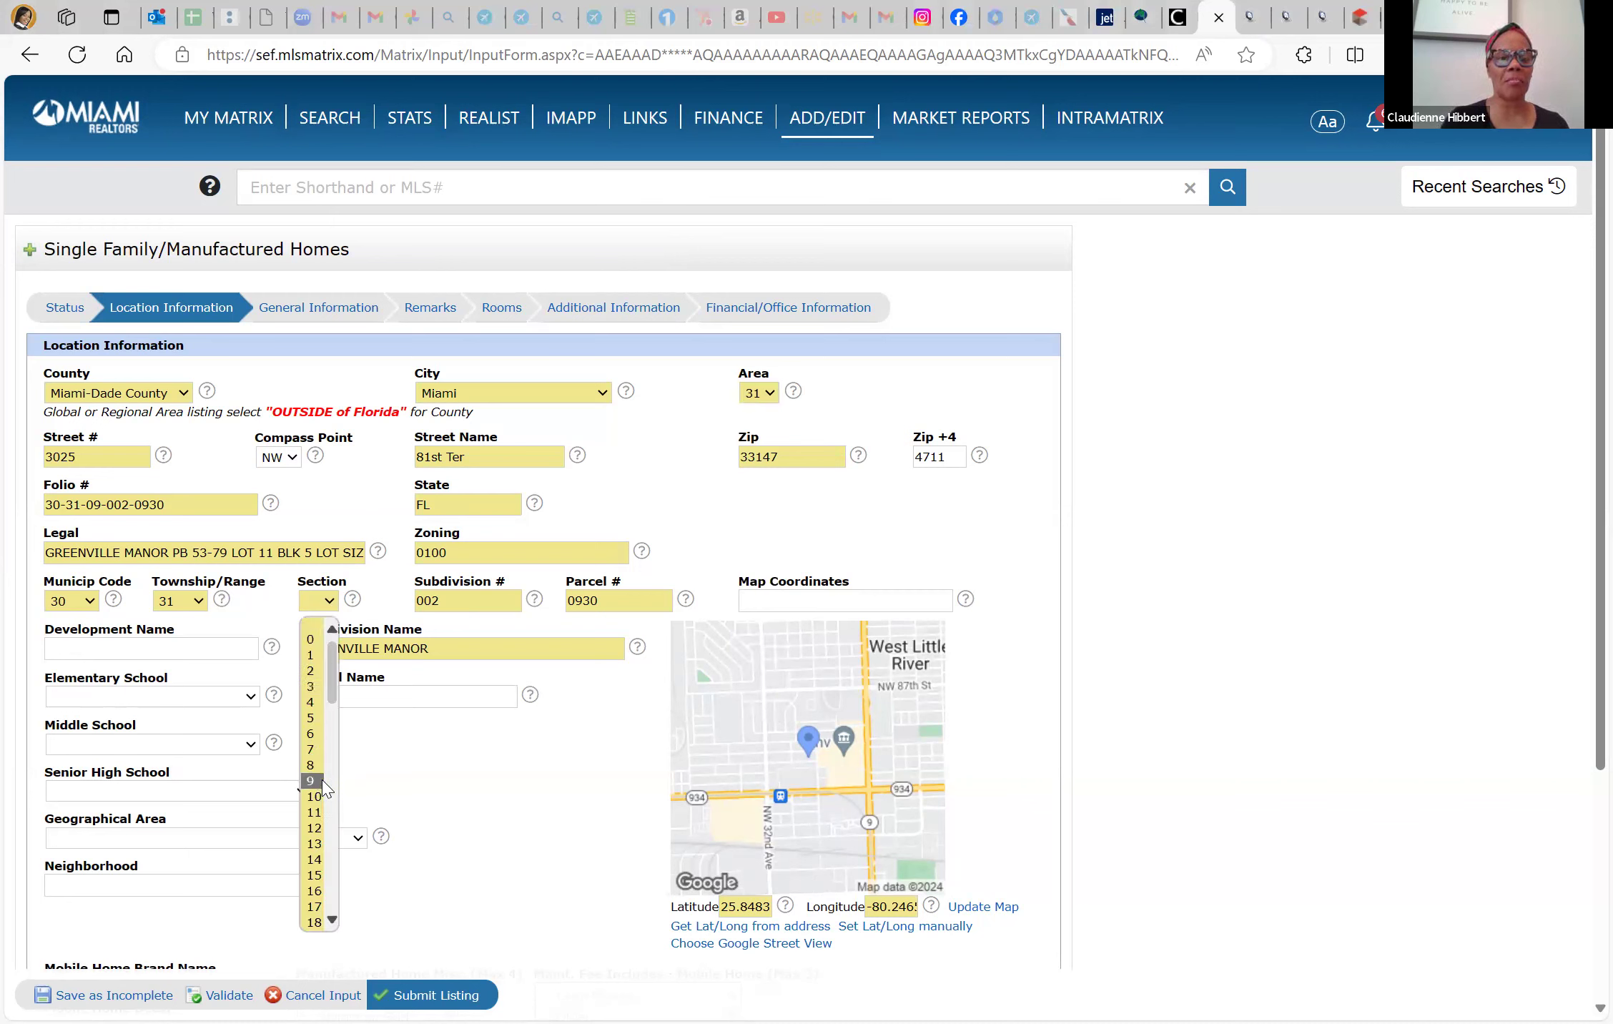
pyautogui.click(314, 781)
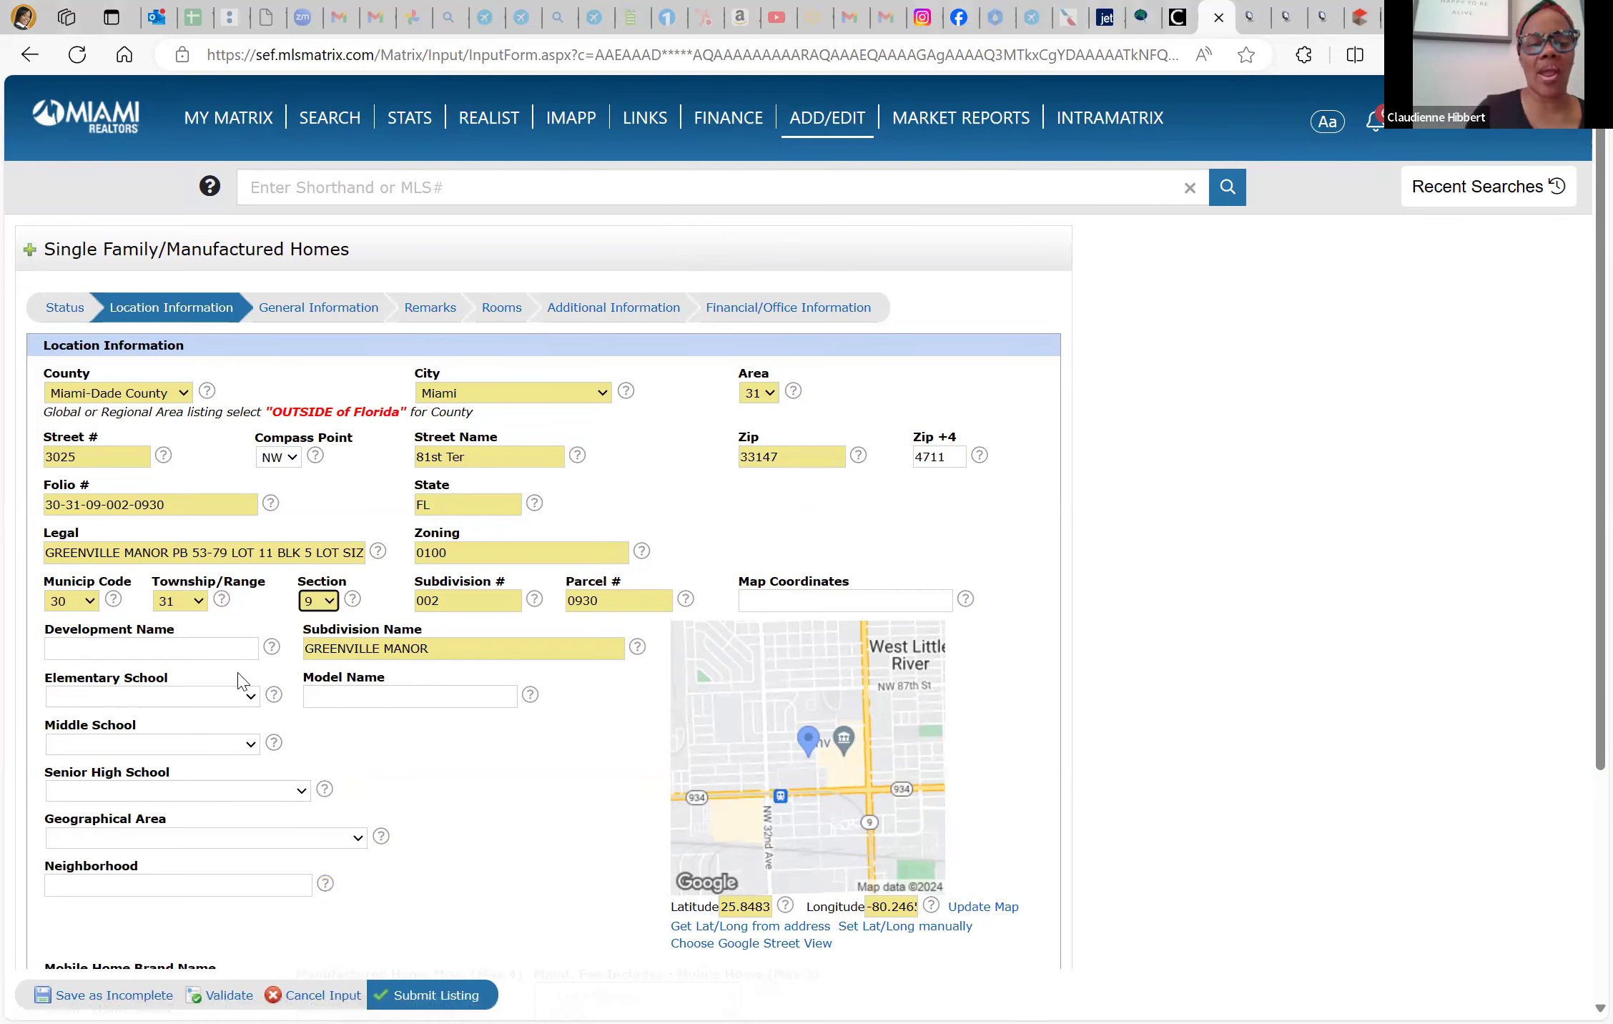
# Copy the subdivision name GREENVILLE MANOR into Development Name, then view the iMAPP report
pyautogui.click(220, 650)
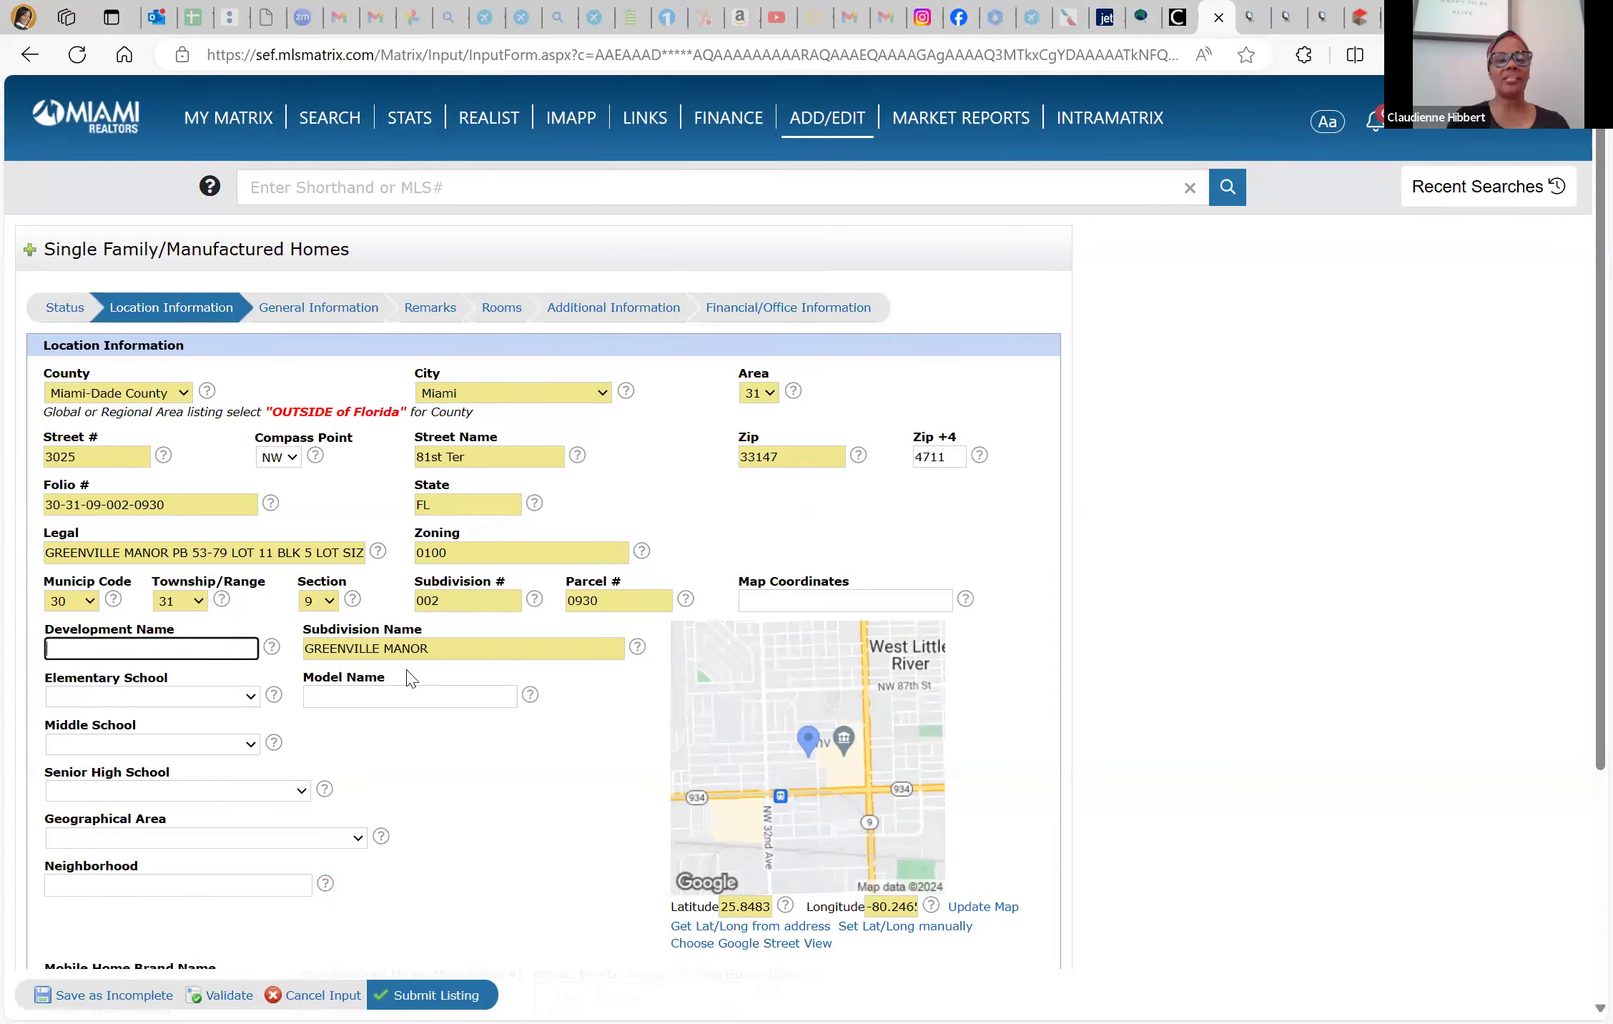
pyautogui.tripleClick(442, 647)
pyautogui.hotkey('ctrl', 'c')
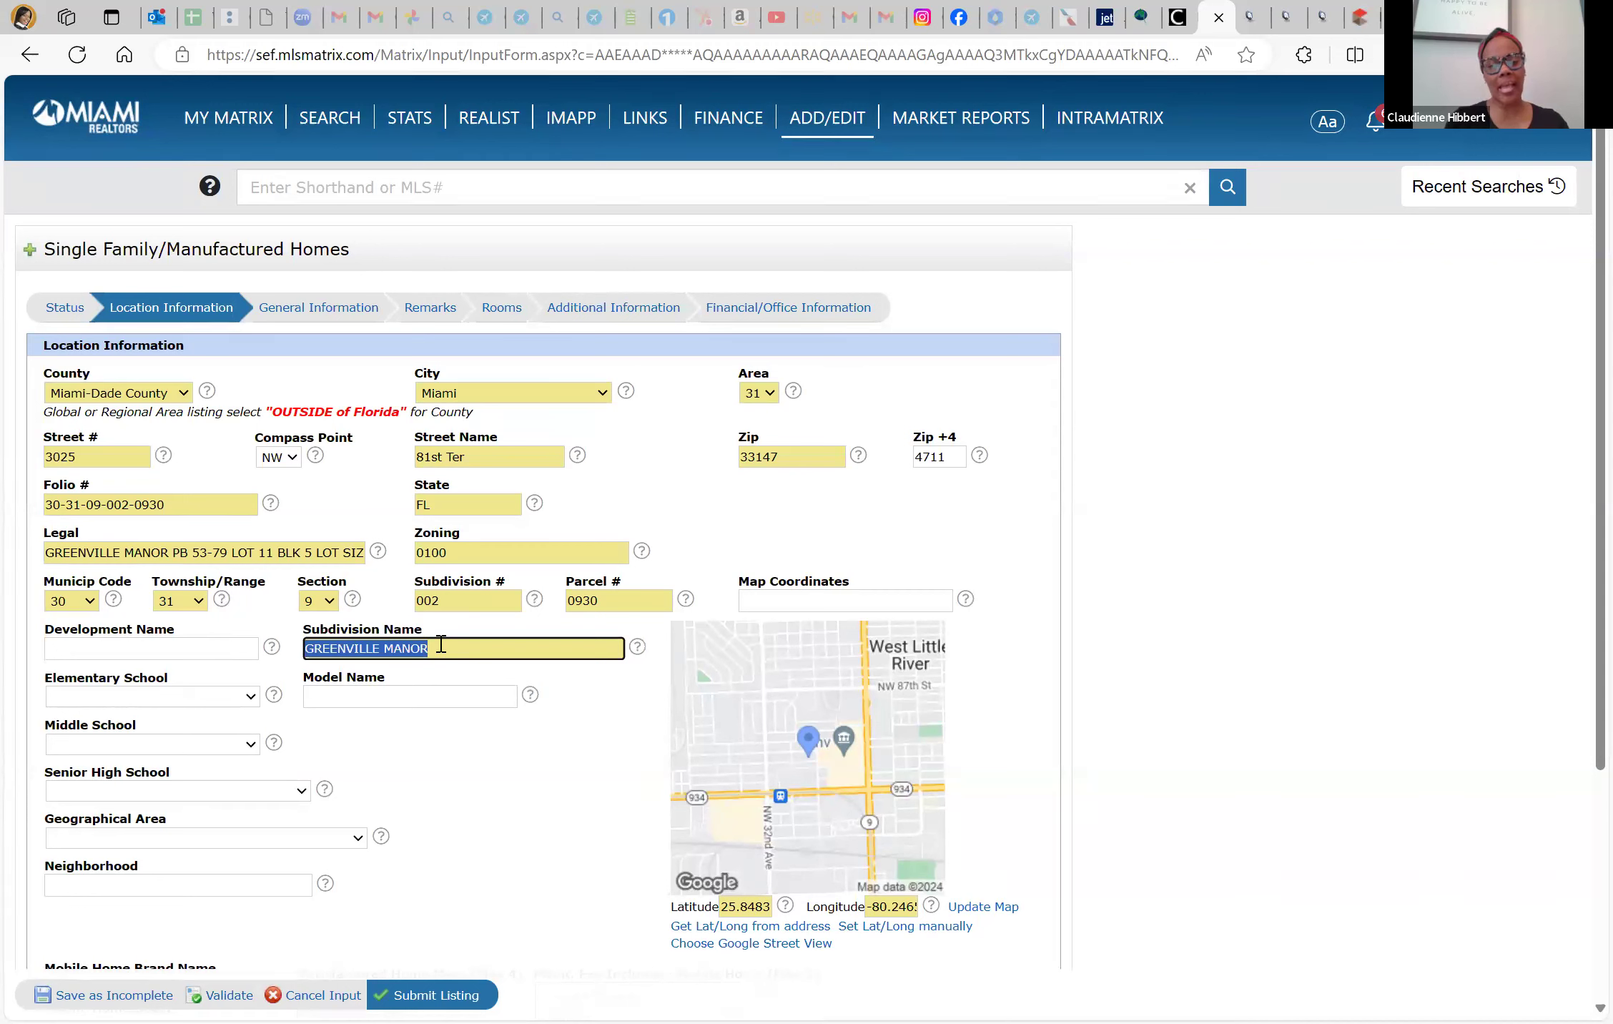
pyautogui.click(89, 652)
pyautogui.hotkey('ctrl', 'v')
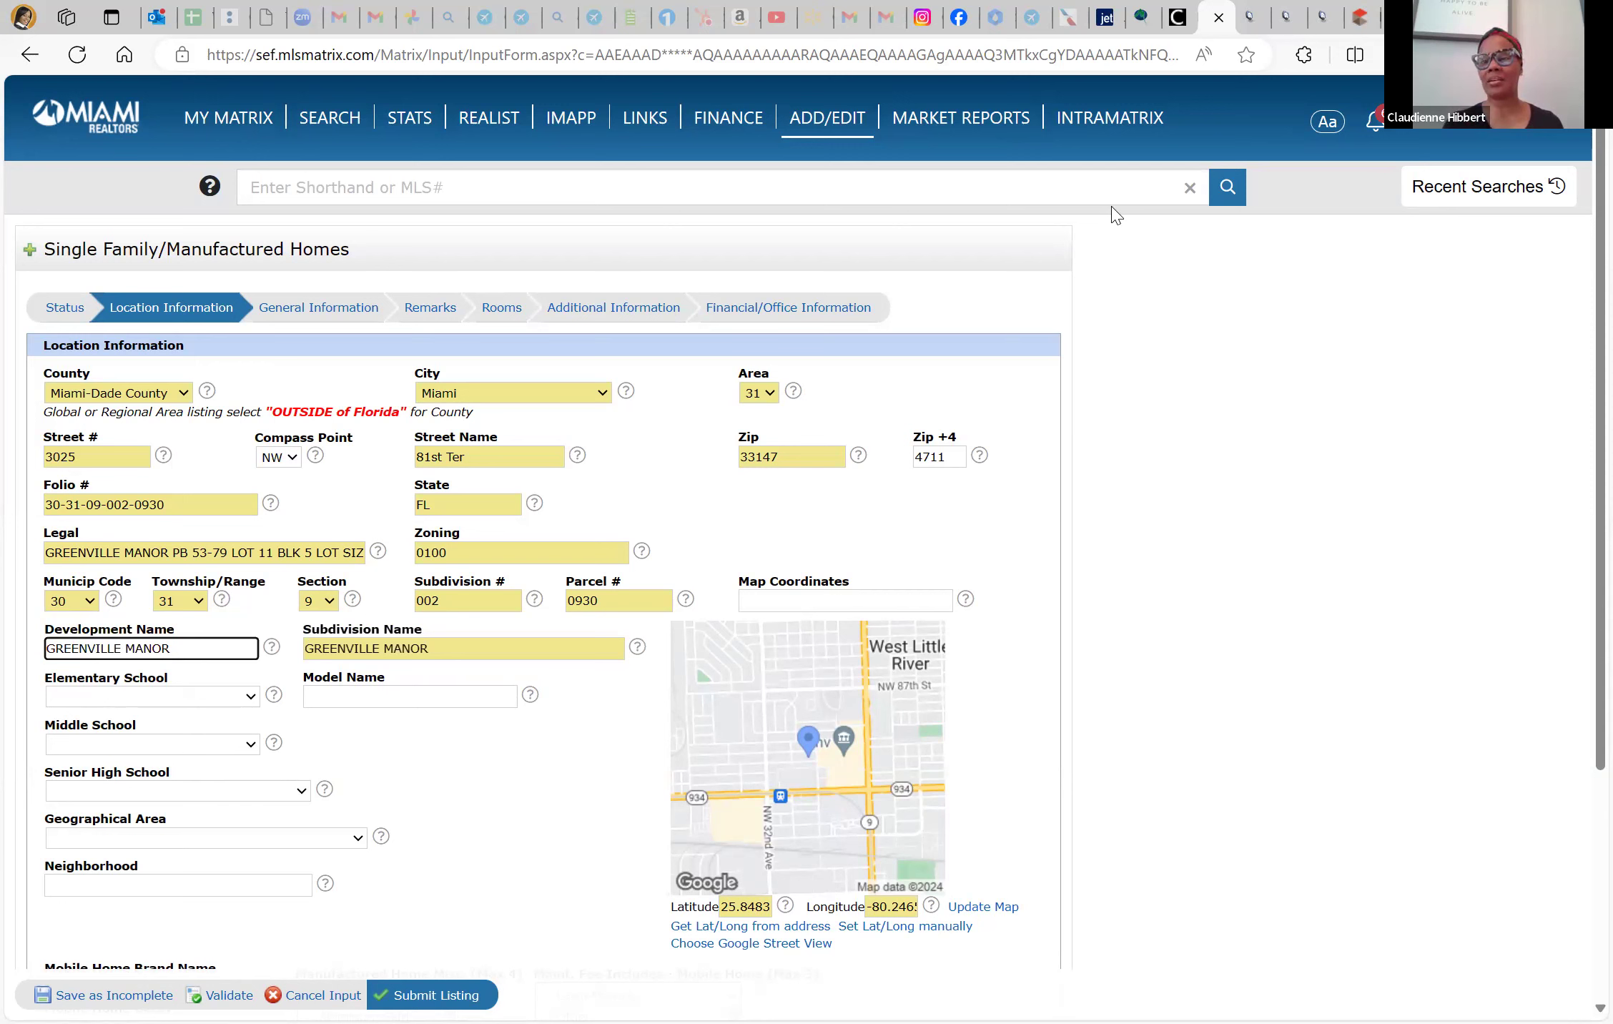
pyautogui.click(1050, 142)
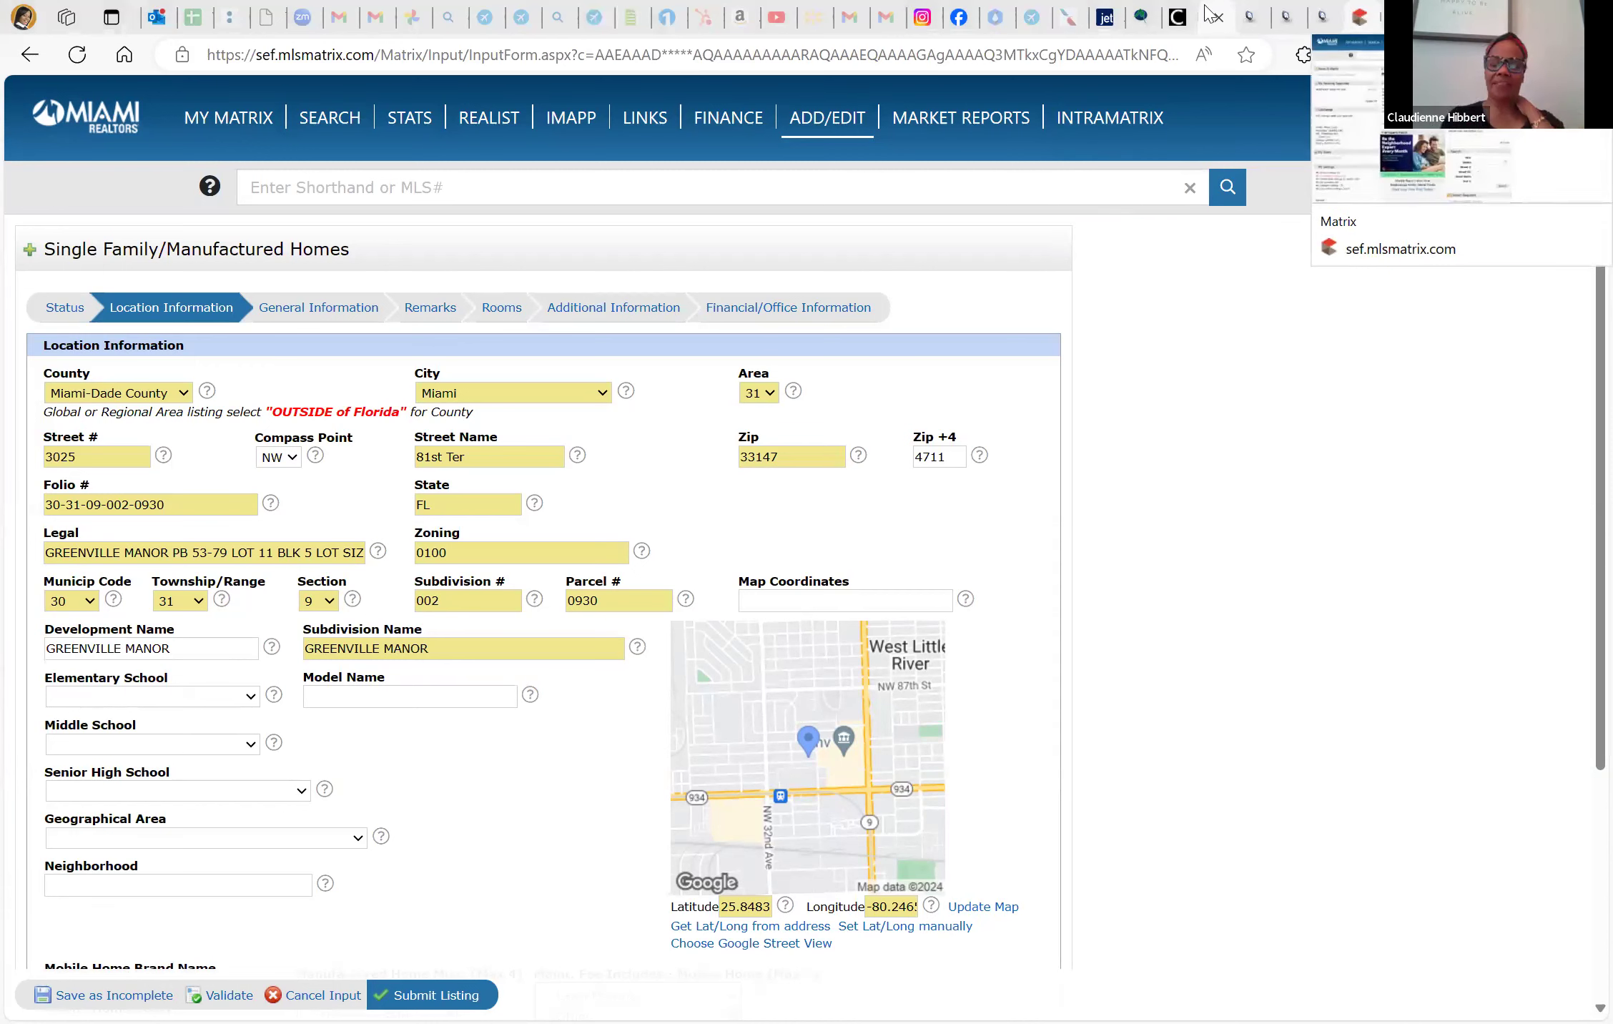
pyautogui.click(1251, 17)
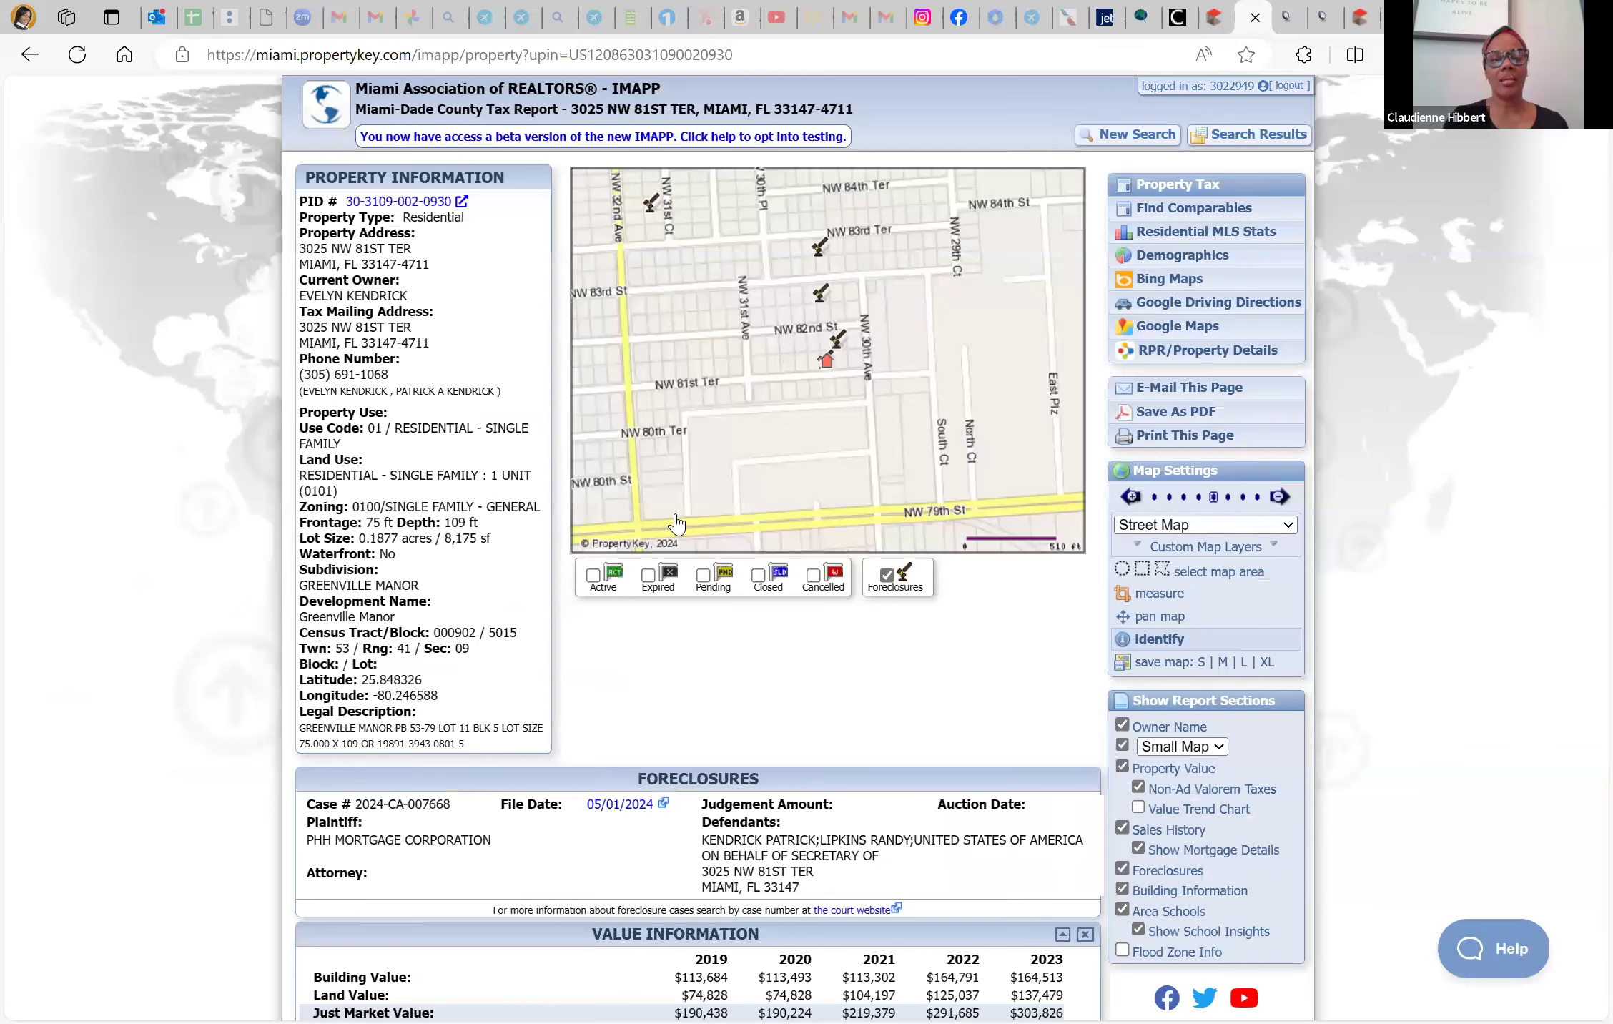
# Review the iMAPP report's assigned schools, then return to the Matrix listing
pyautogui.scroll(-12, 675, 523)
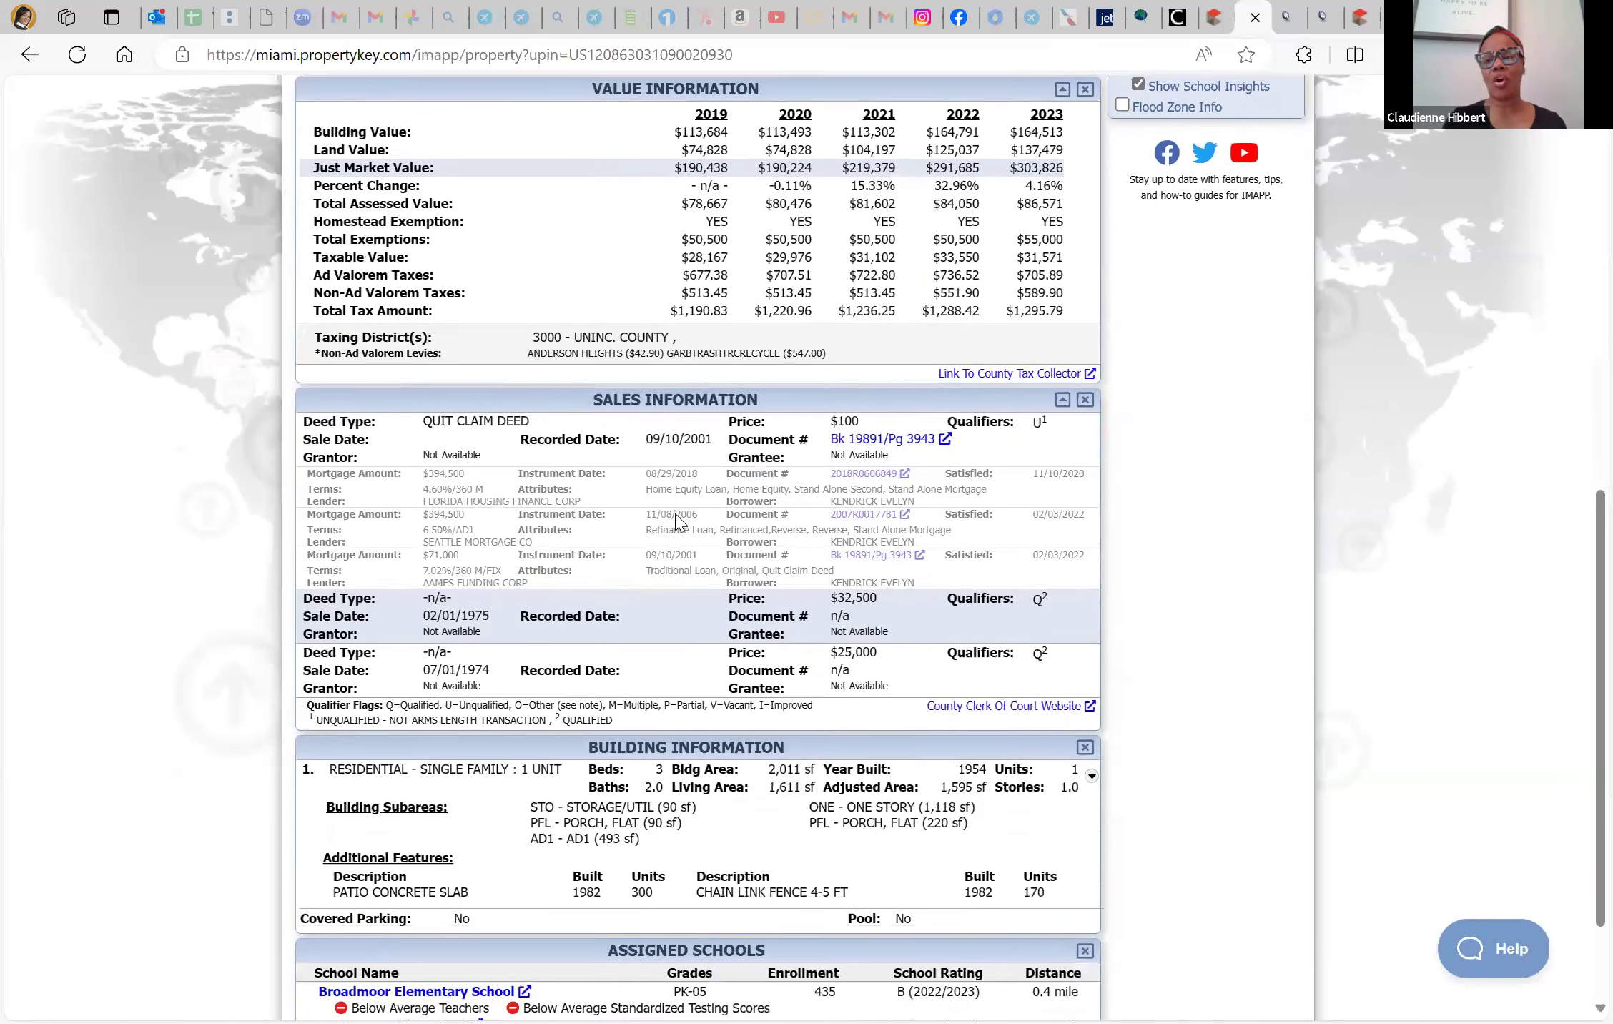
pyautogui.scroll(-3, 676, 524)
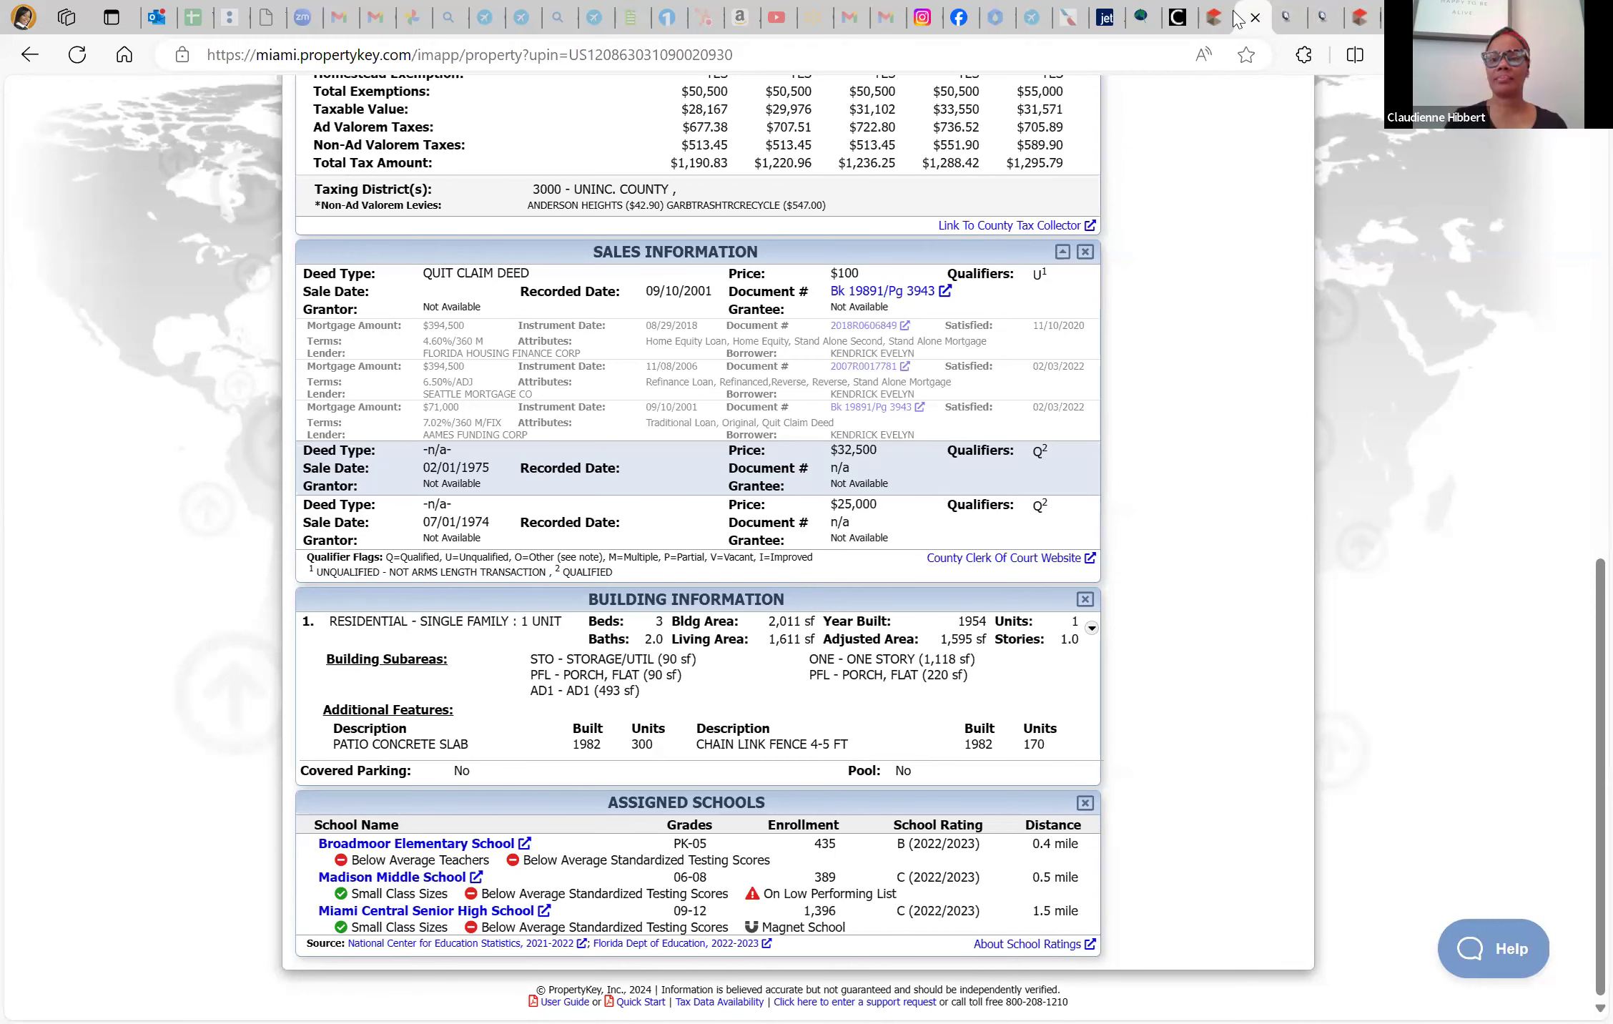
pyautogui.click(1255, 17)
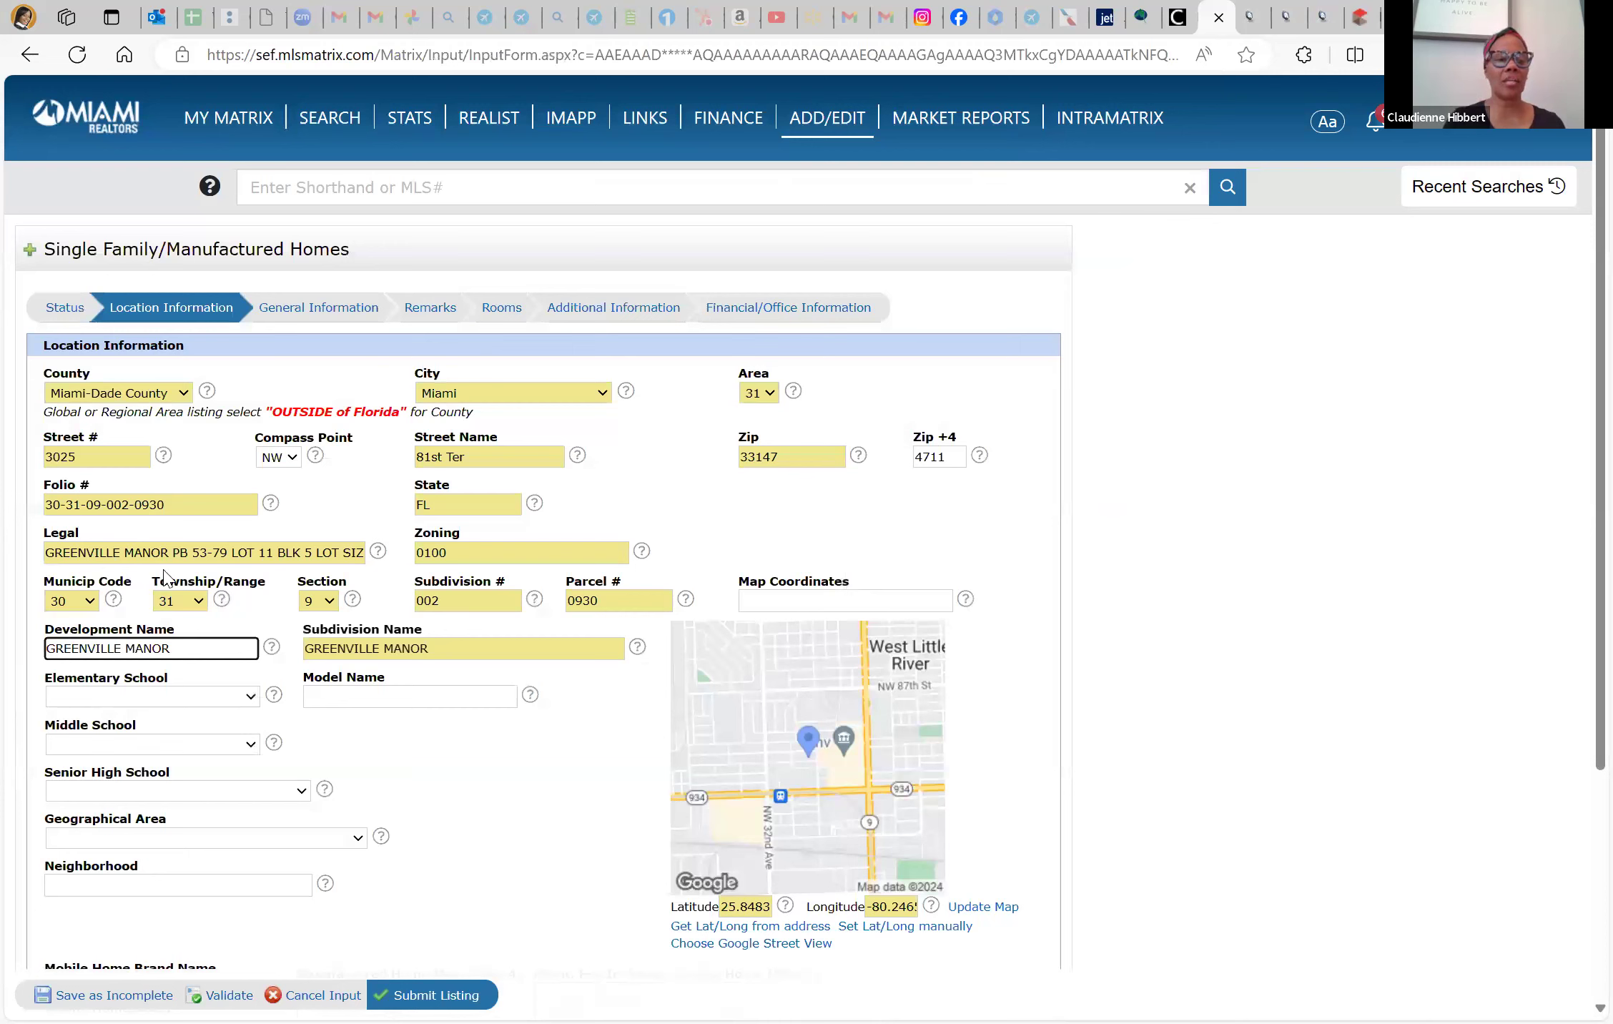
# Set the elementary school to Broadmoor, checking the iMAPP report's assigned schools
pyautogui.click(150, 695)
pyautogui.scroll(-4, 150, 652)
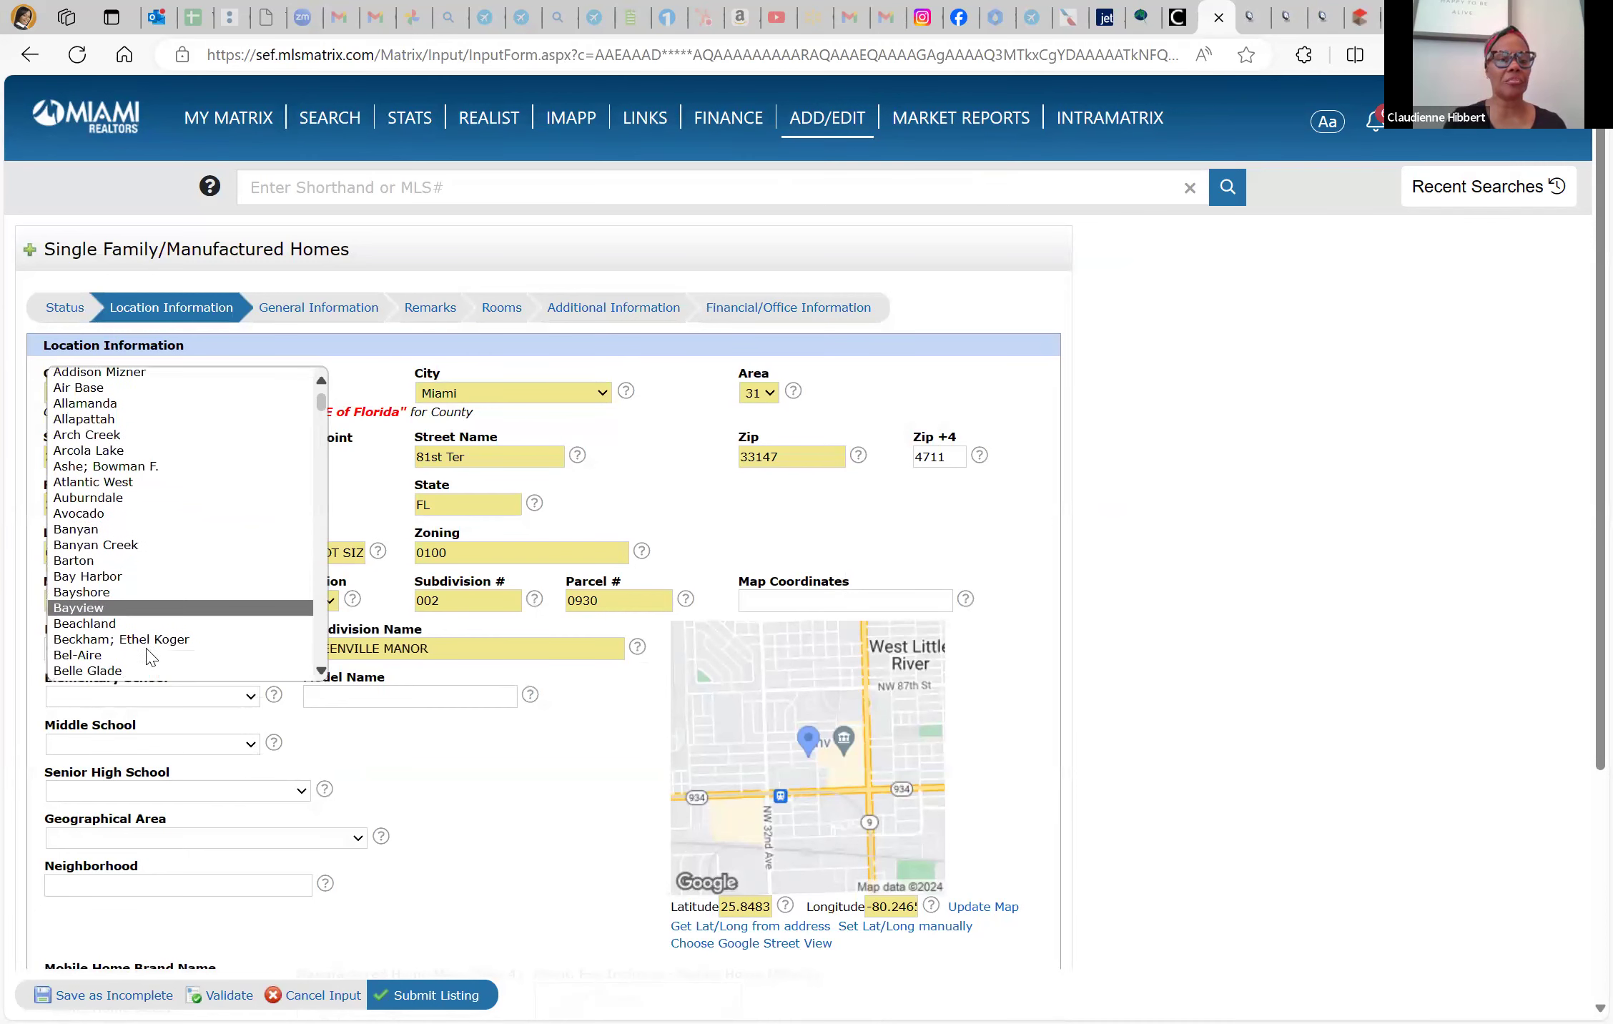
pyautogui.scroll(-4, 150, 657)
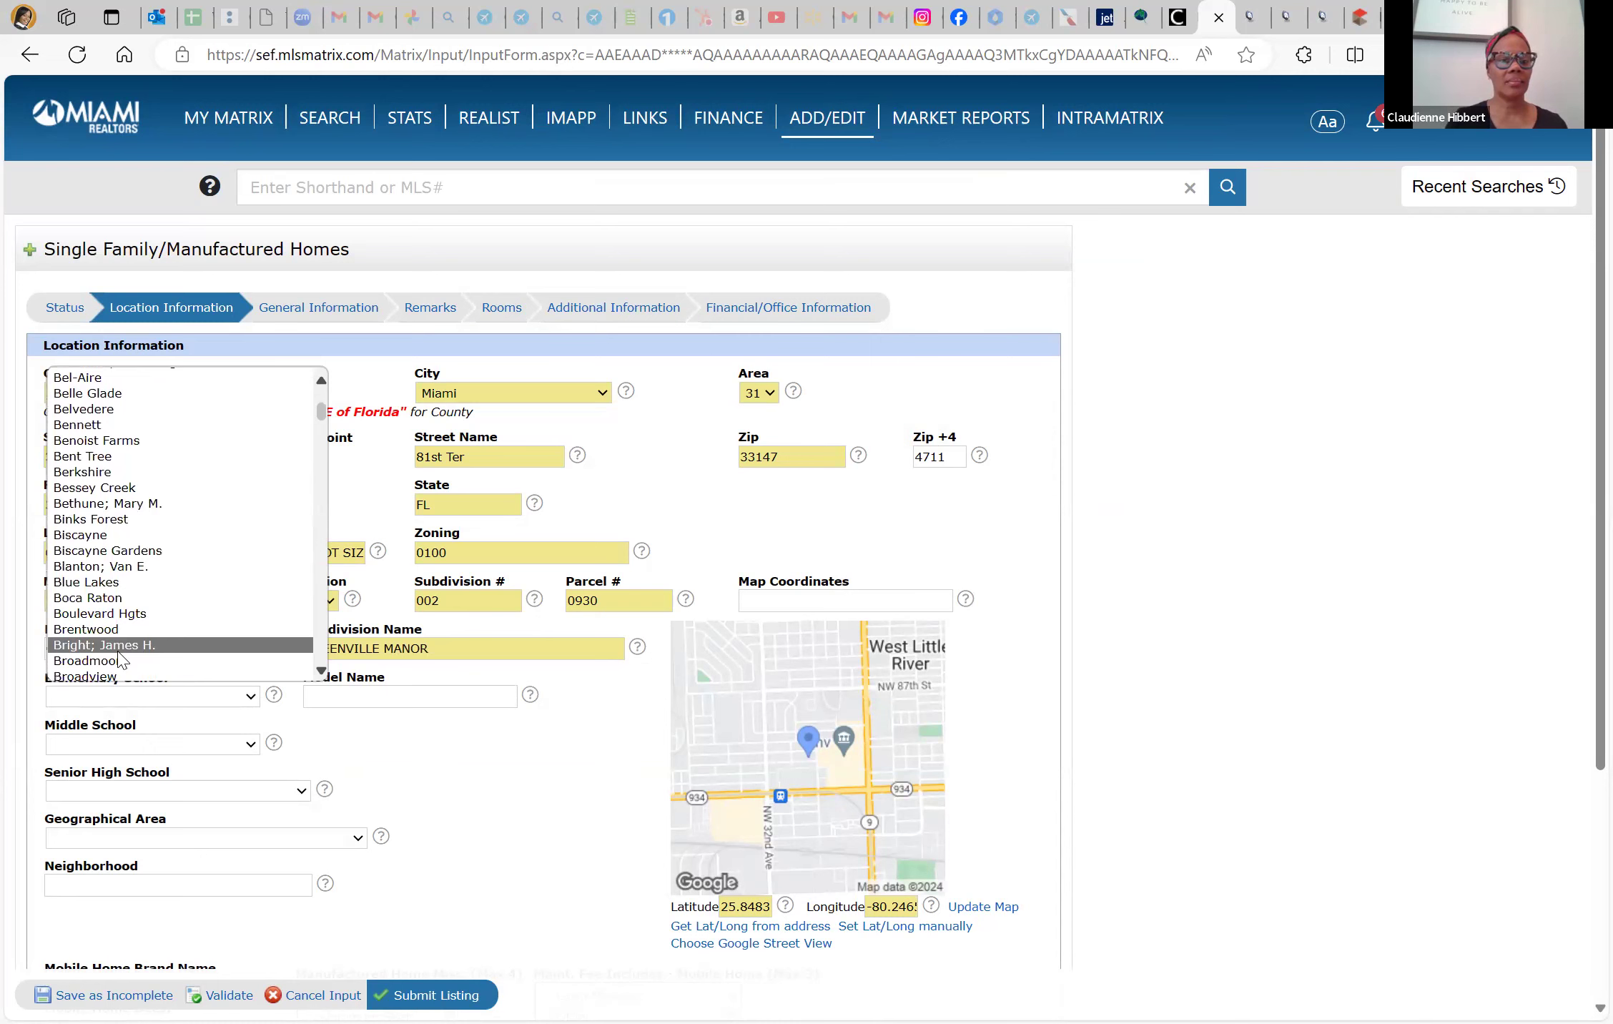
pyautogui.click(119, 662)
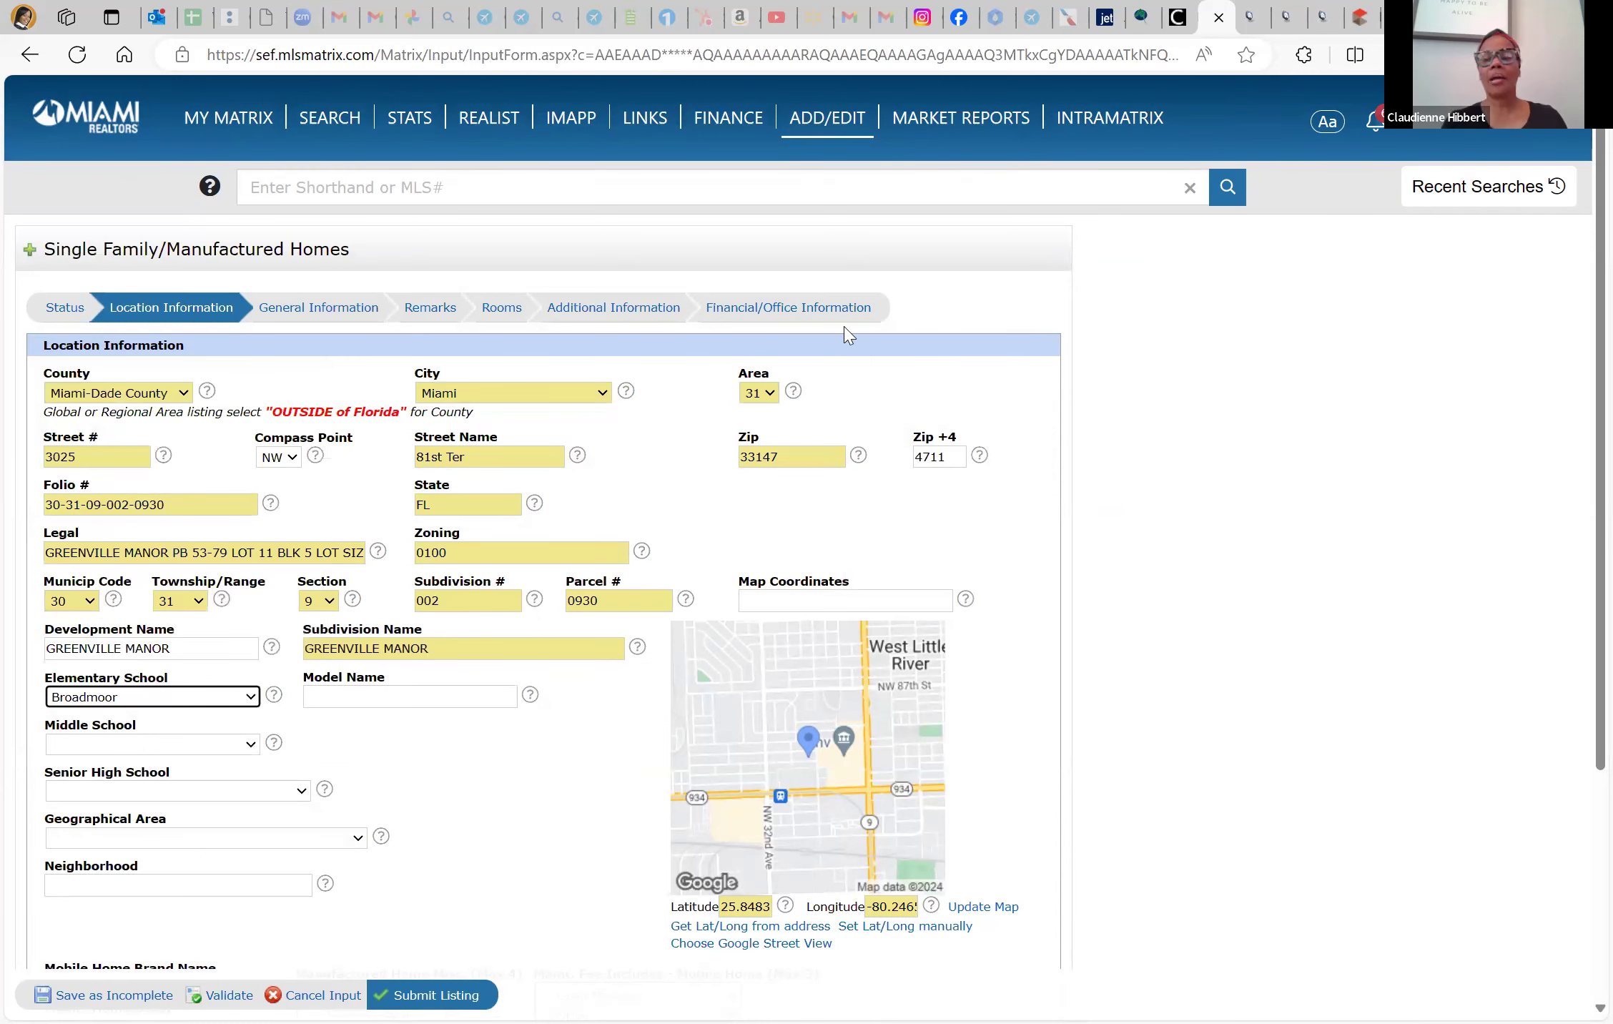
pyautogui.click(1267, 9)
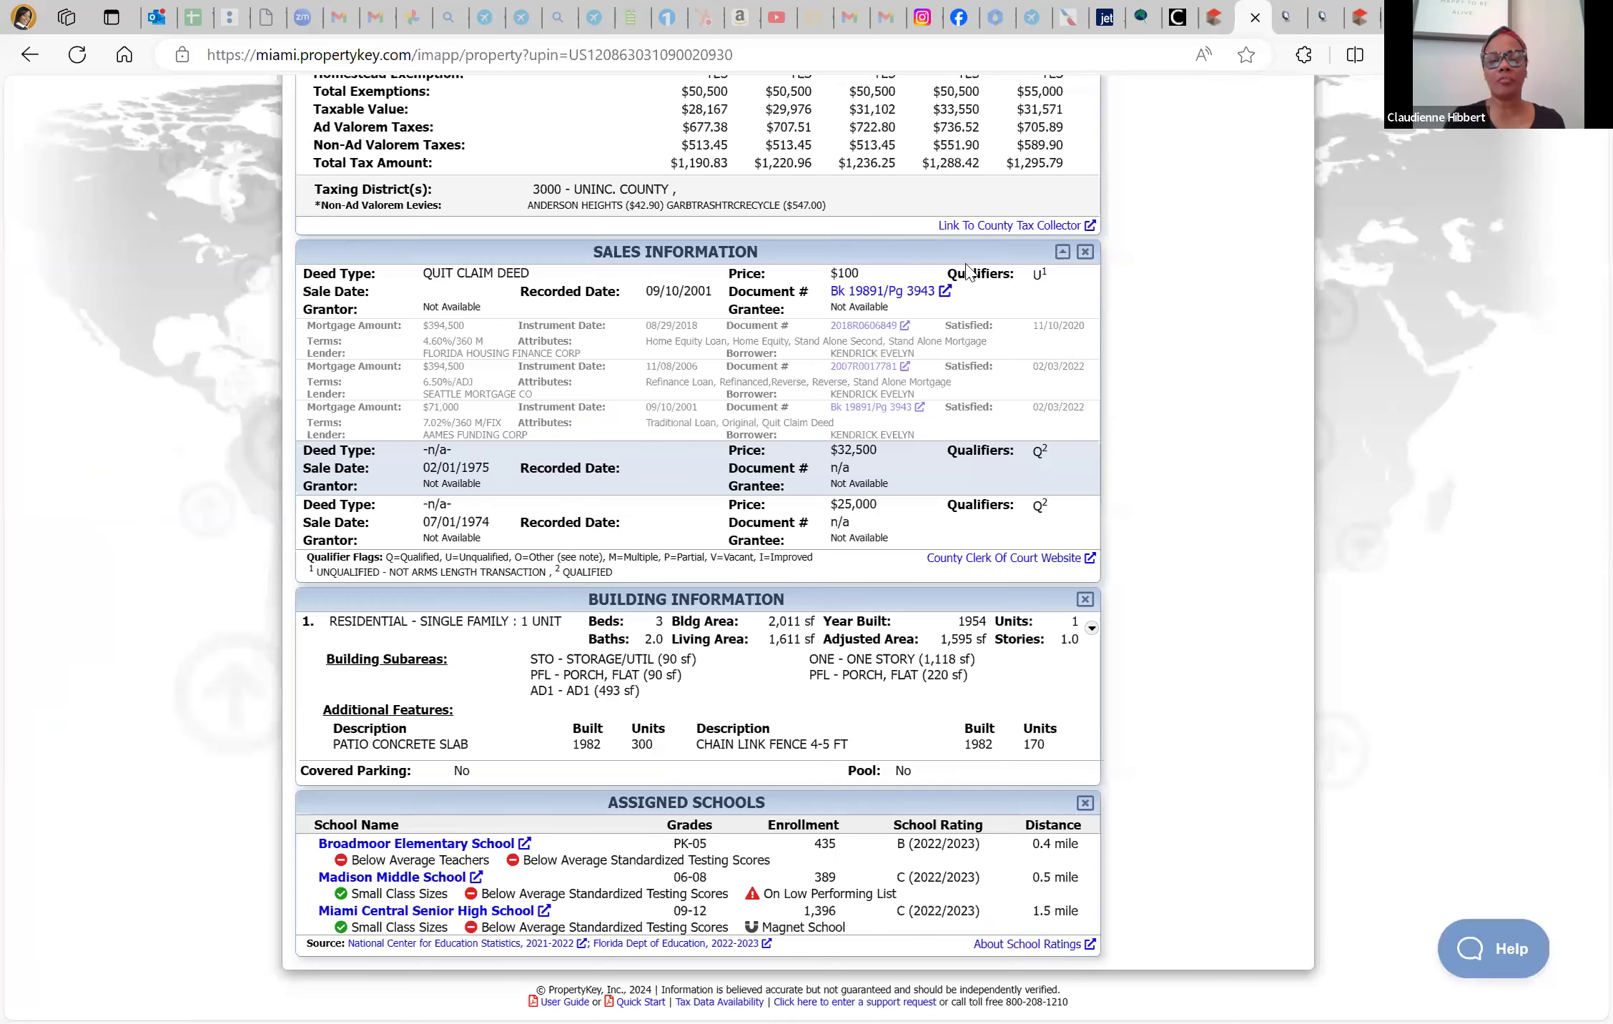
pyautogui.click(1230, 3)
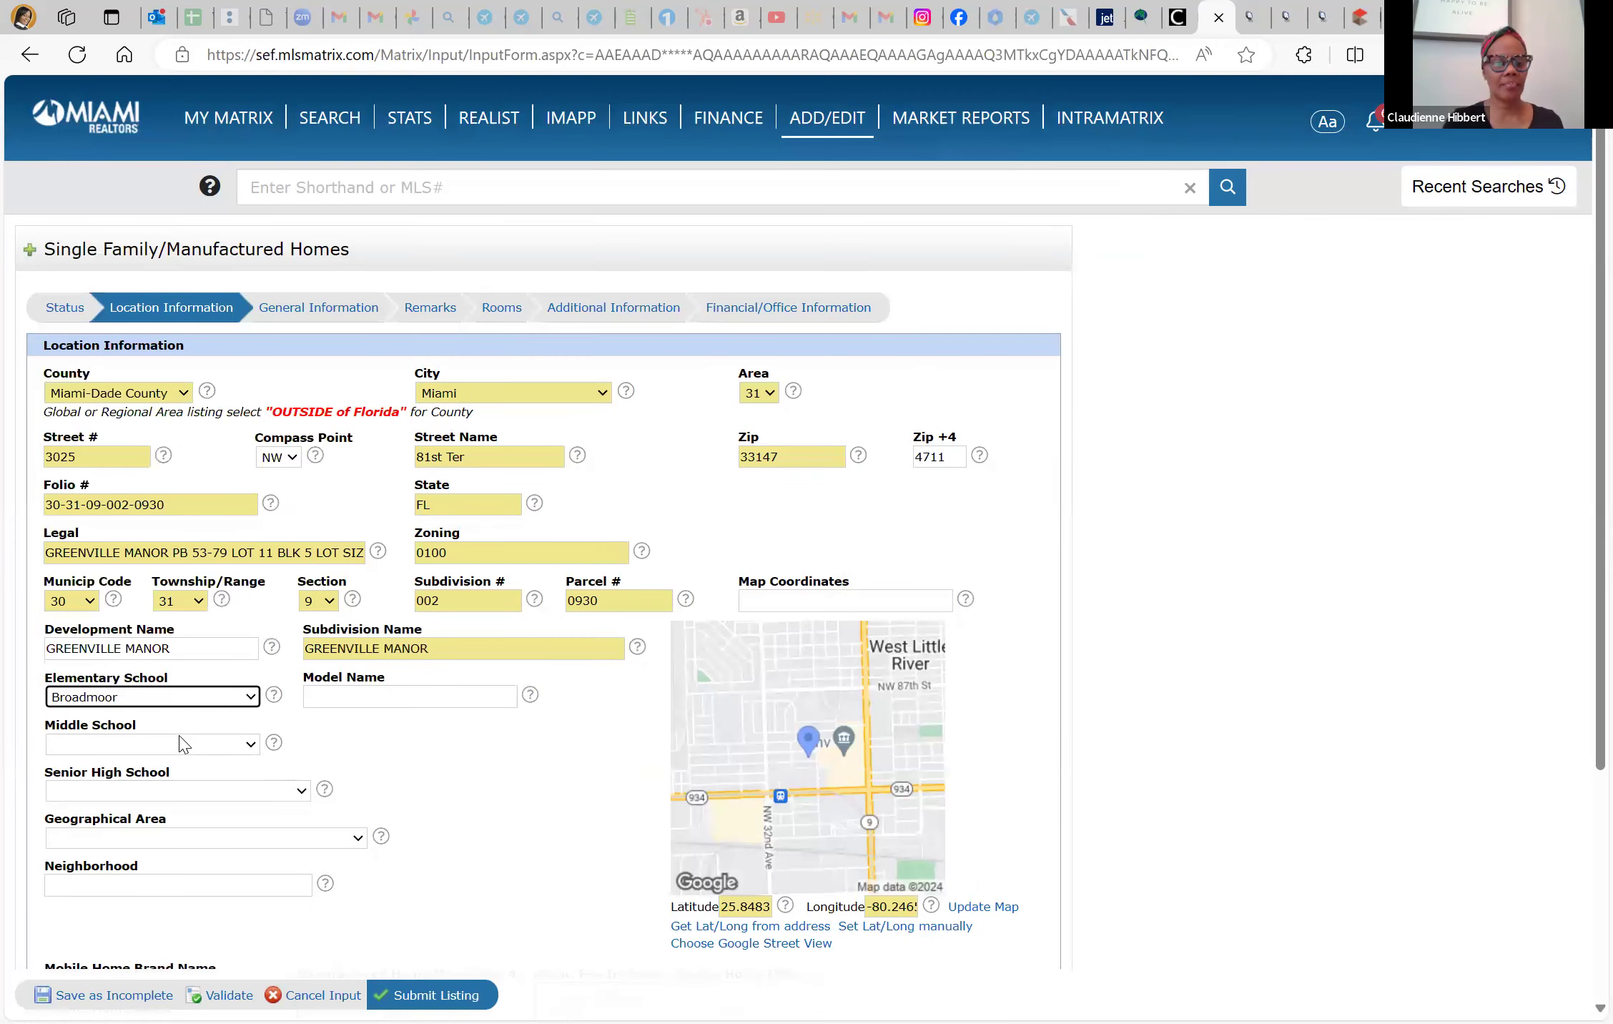
# Set the middle school to Madison and the senior high school to Miami Central
pyautogui.click(187, 696)
pyautogui.scroll(-15, 187, 692)
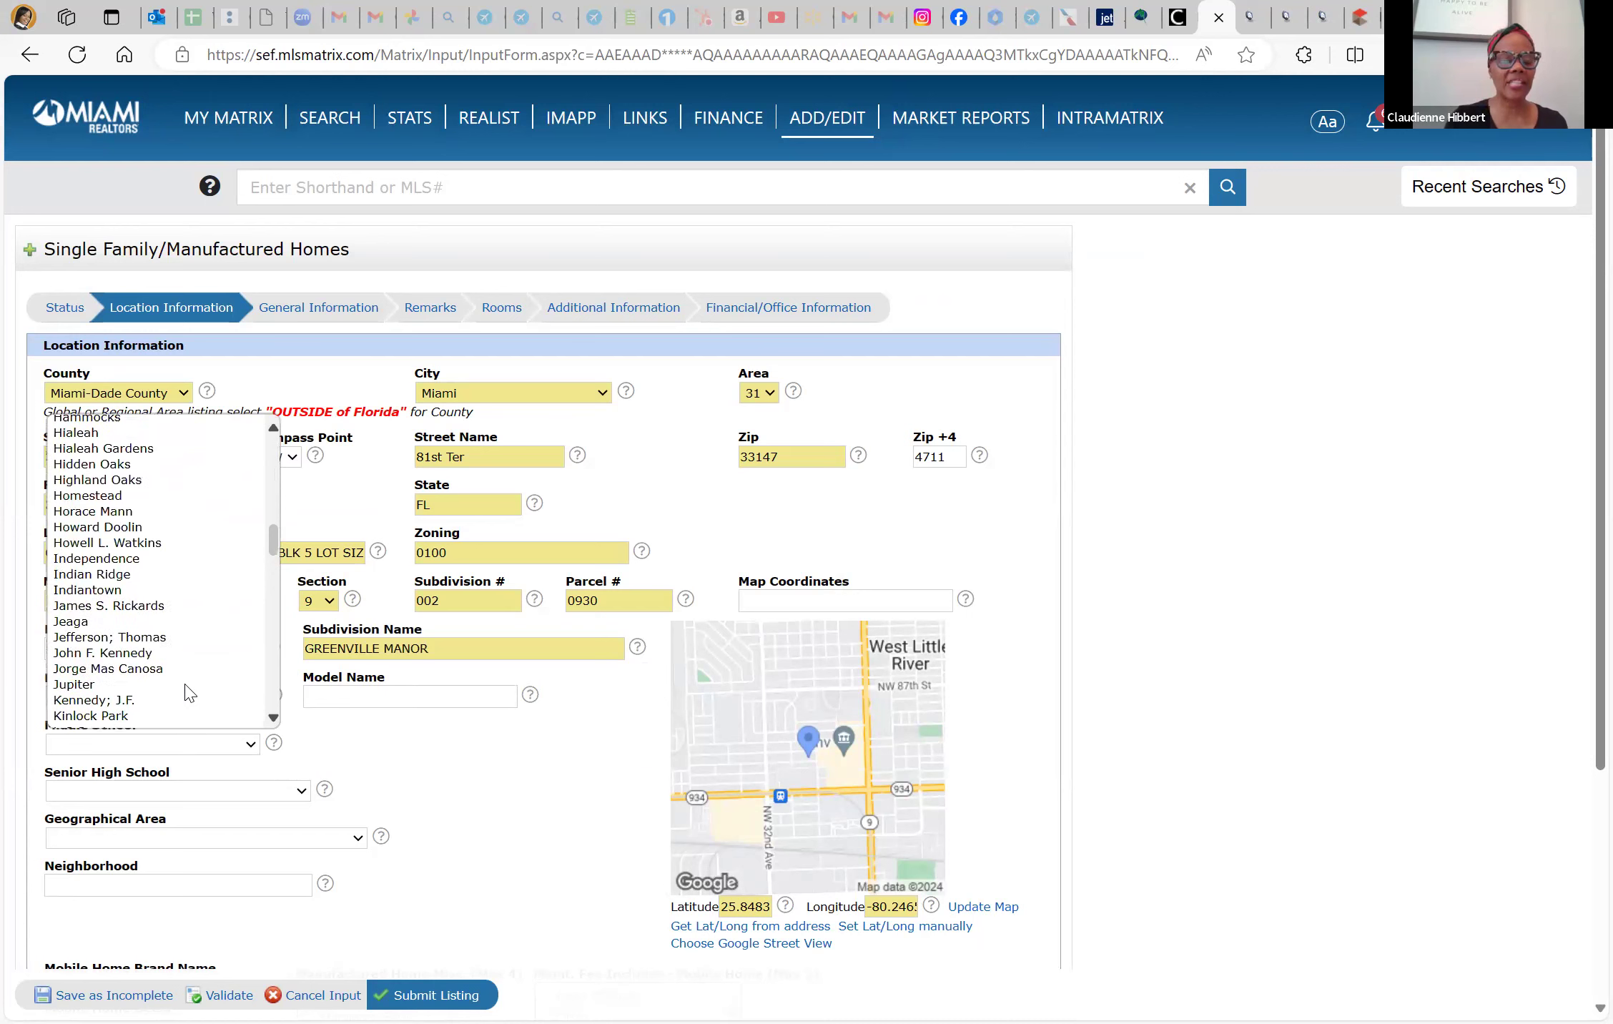
pyautogui.scroll(-5, 188, 690)
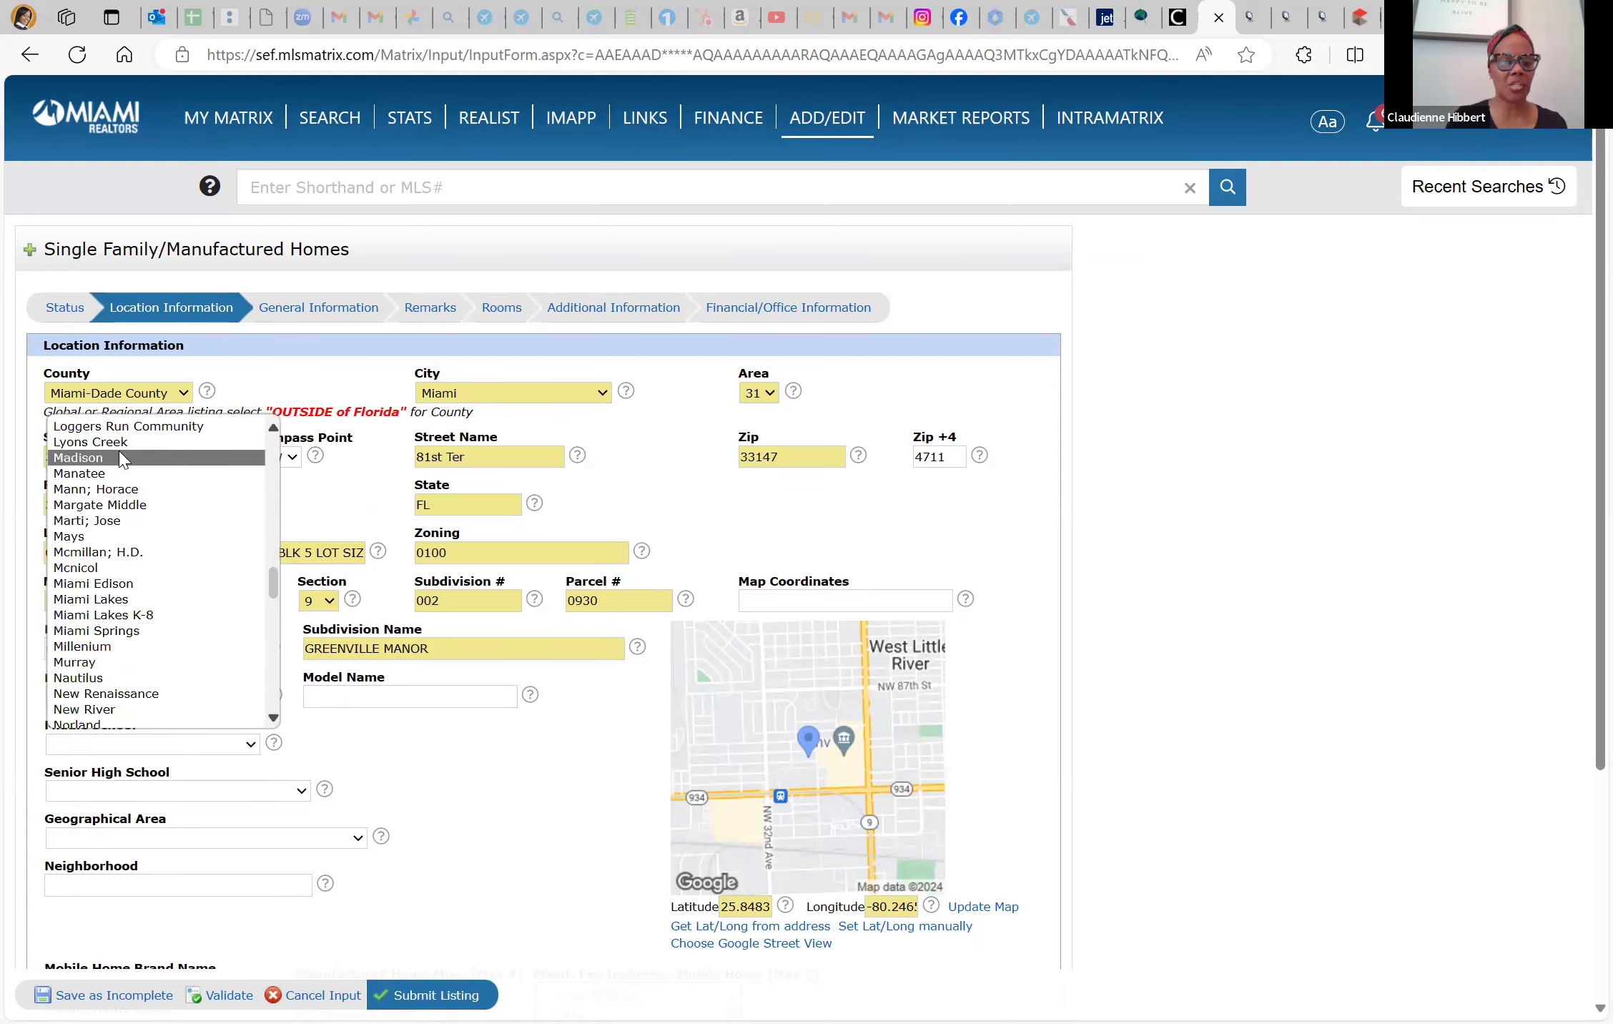
pyautogui.click(120, 458)
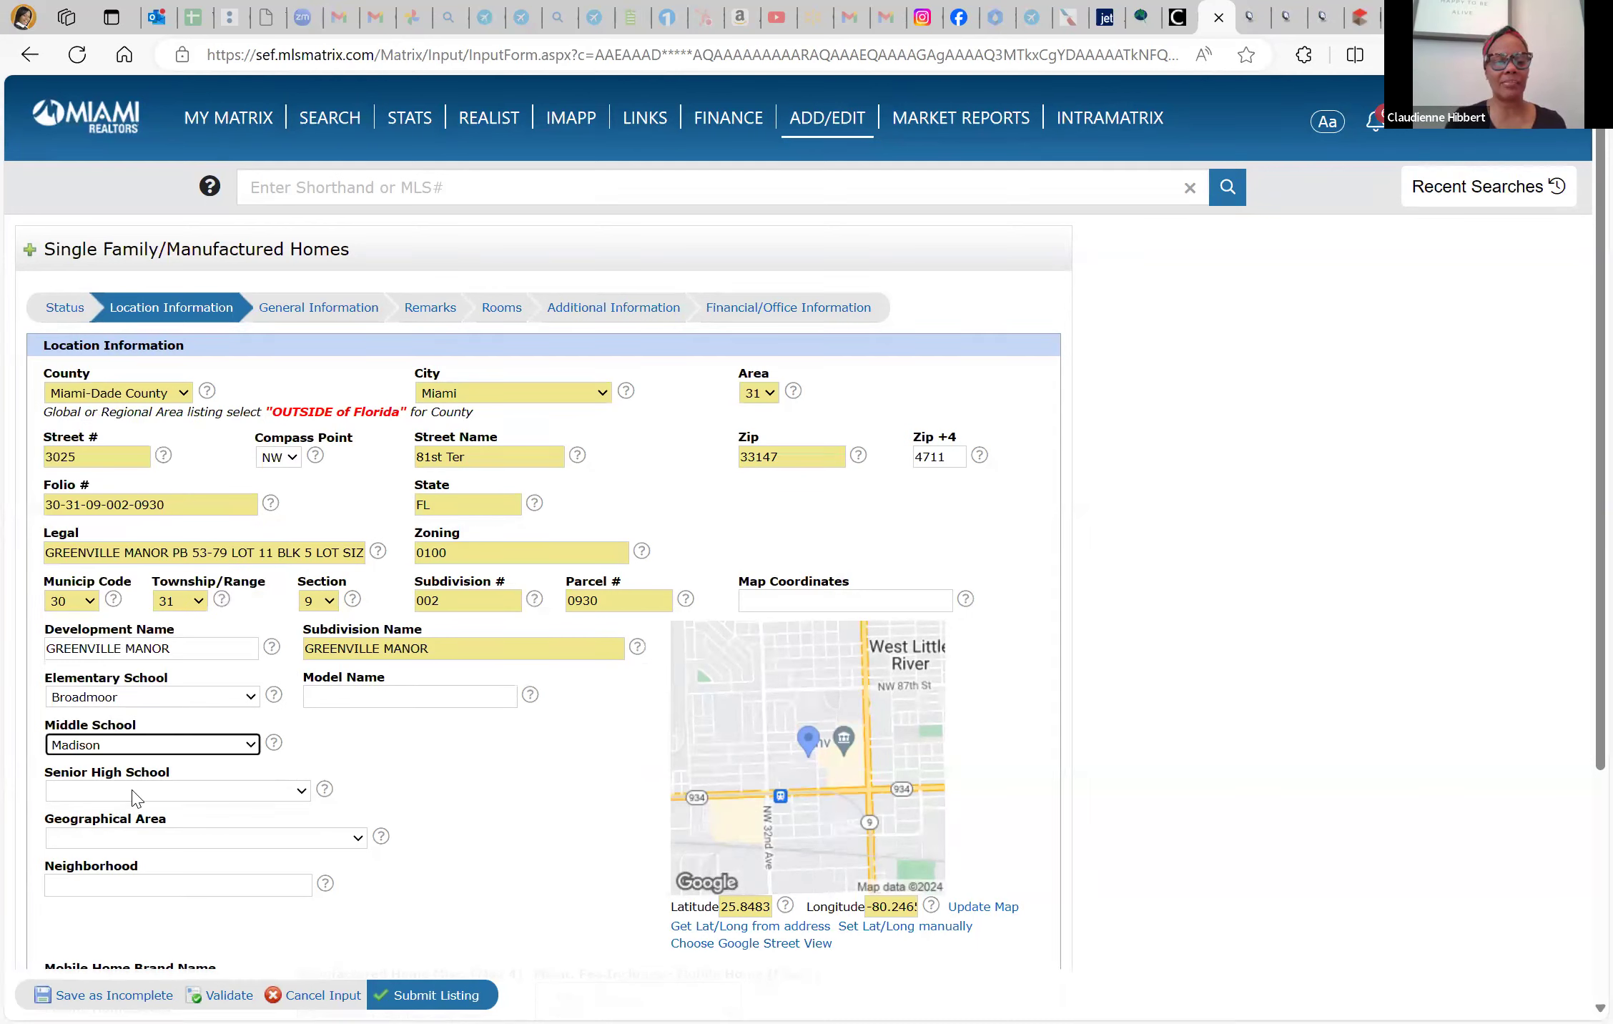
pyautogui.click(135, 798)
pyautogui.scroll(-15, 197, 708)
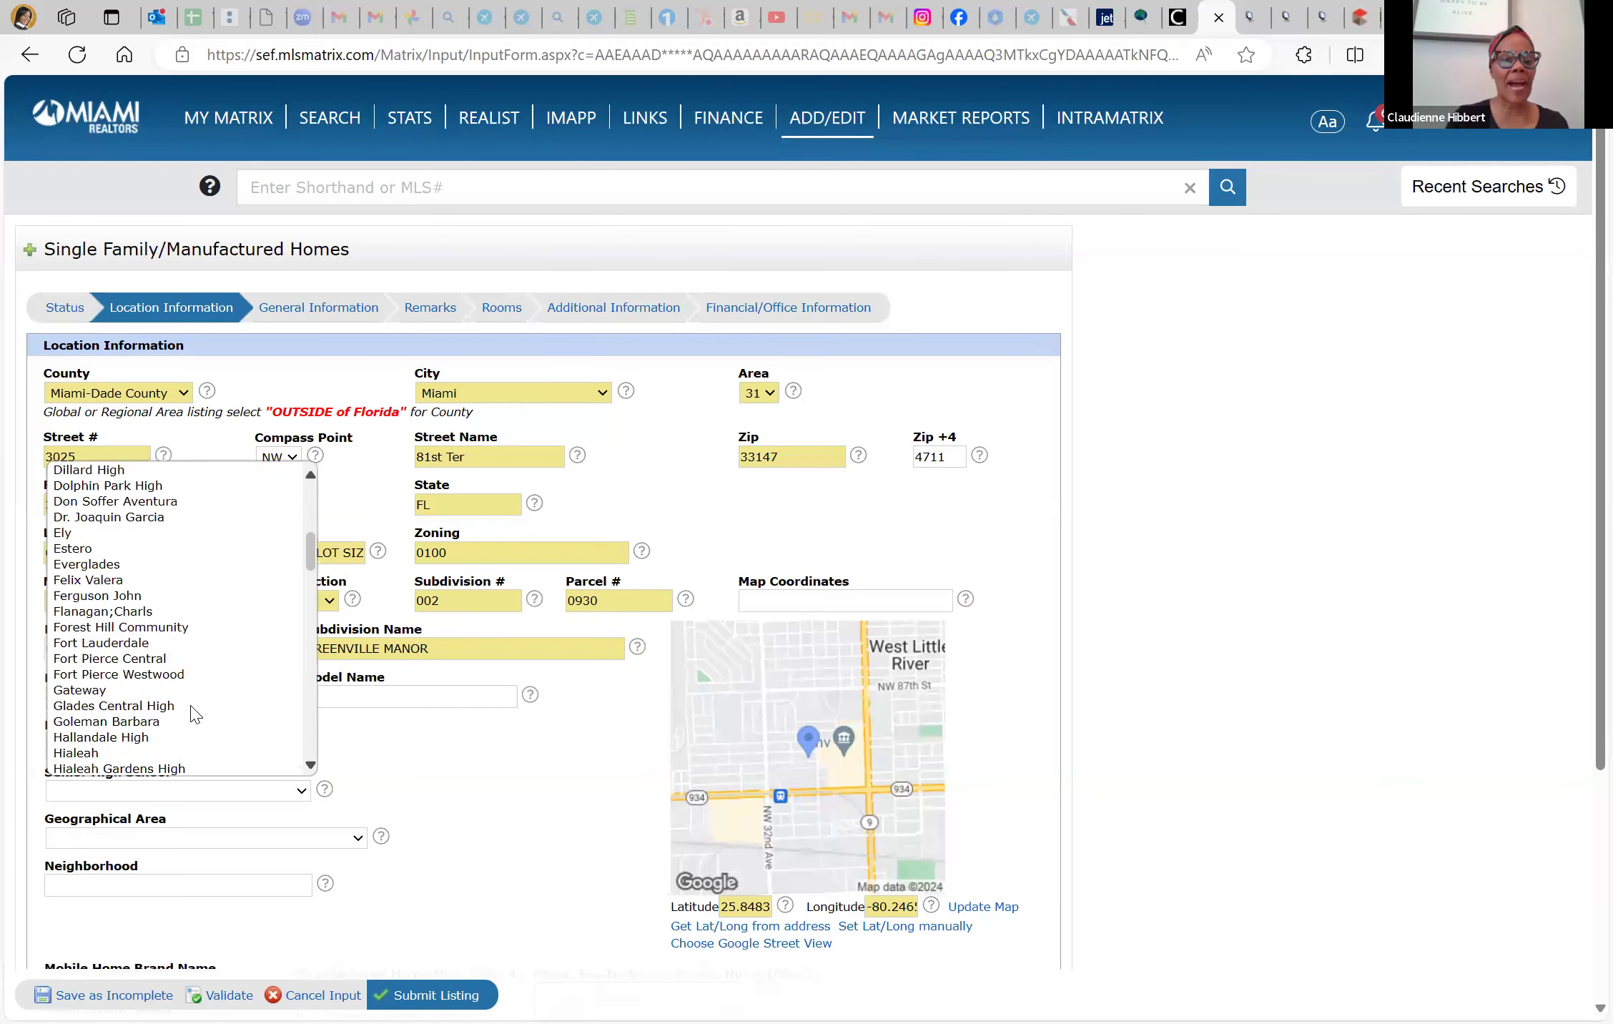
pyautogui.scroll(-5, 194, 714)
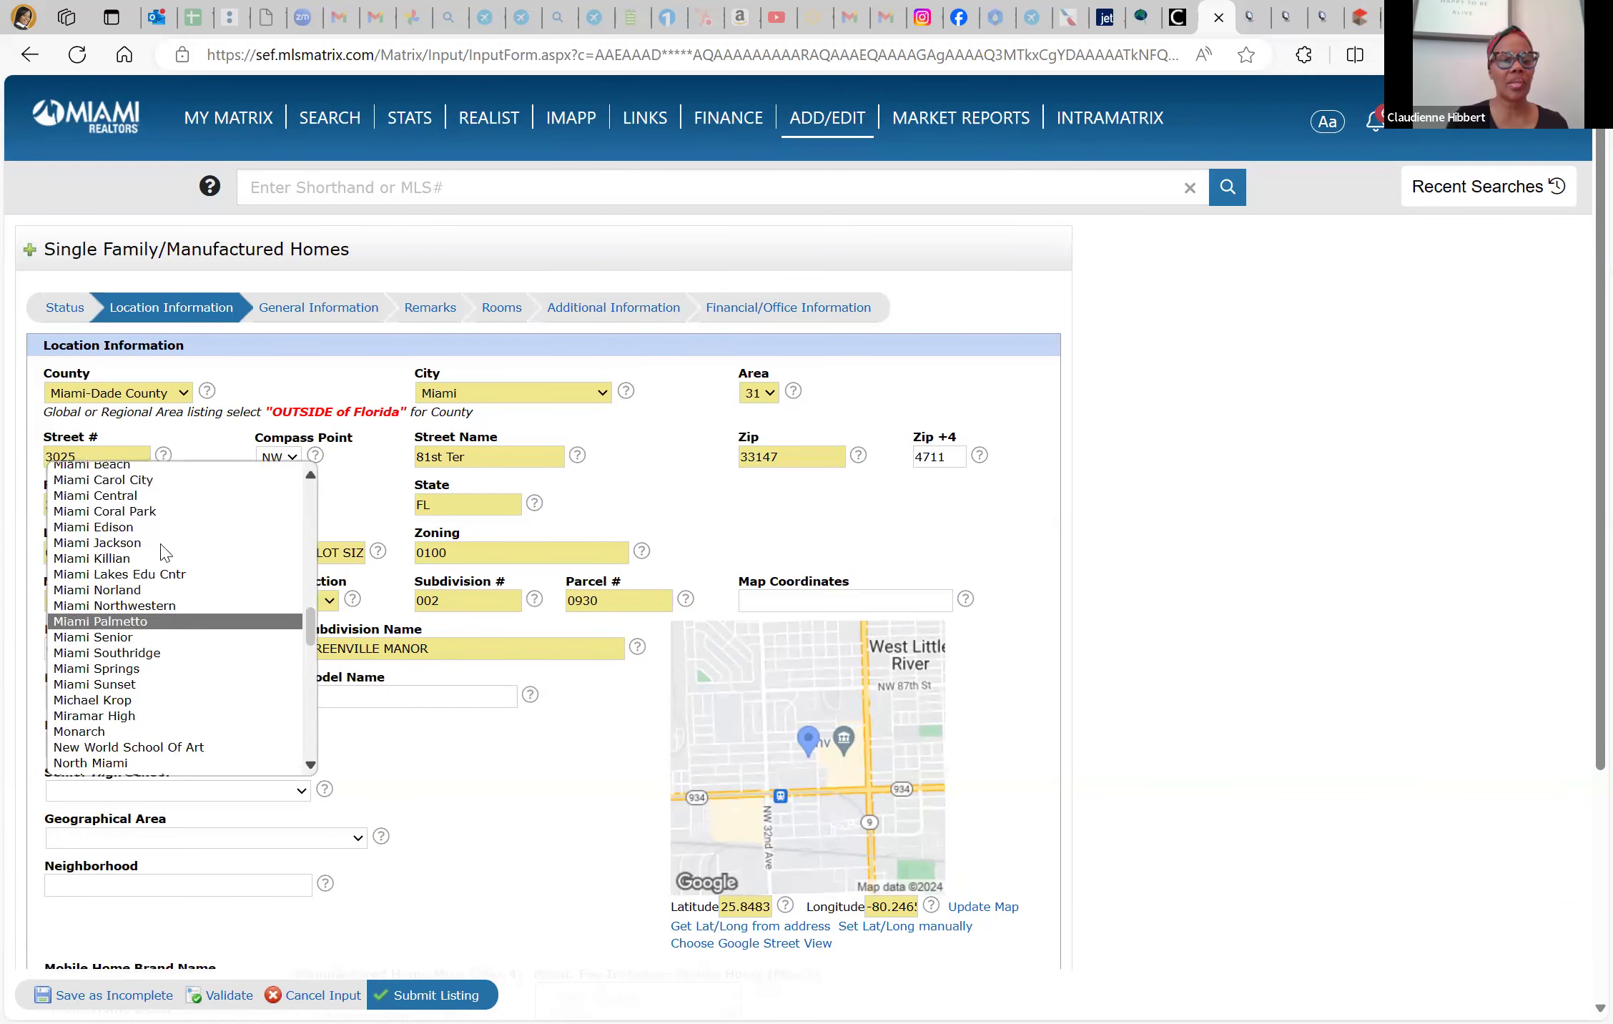
pyautogui.click(165, 502)
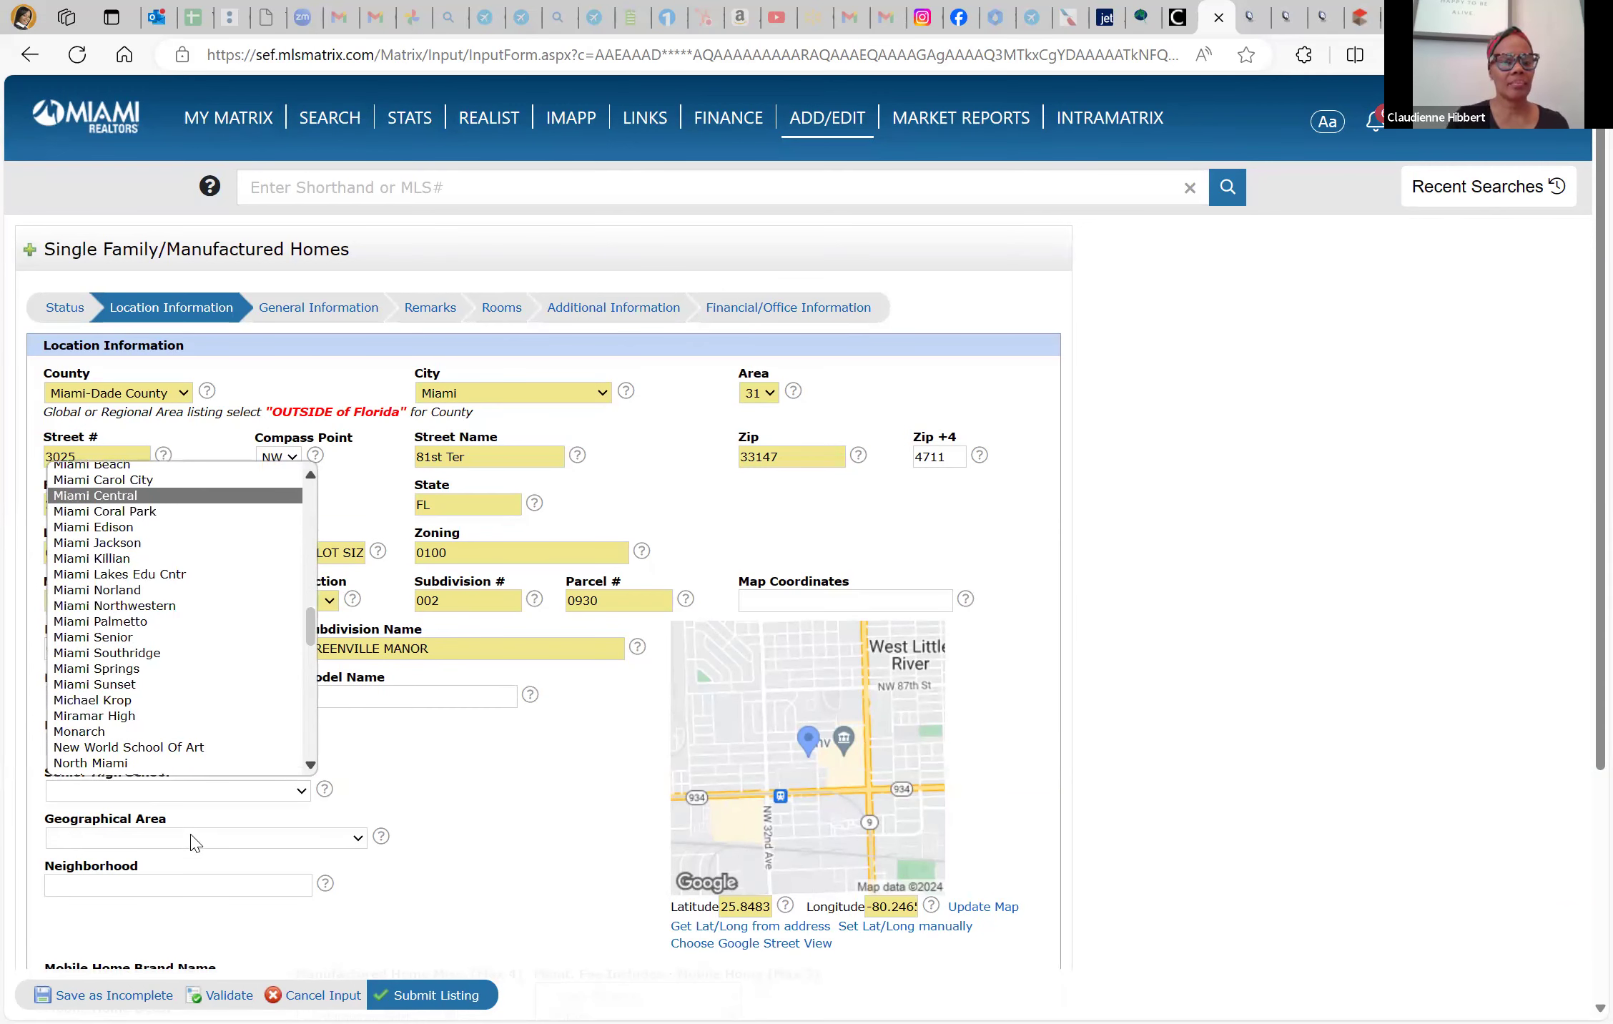
pyautogui.click(471, 803)
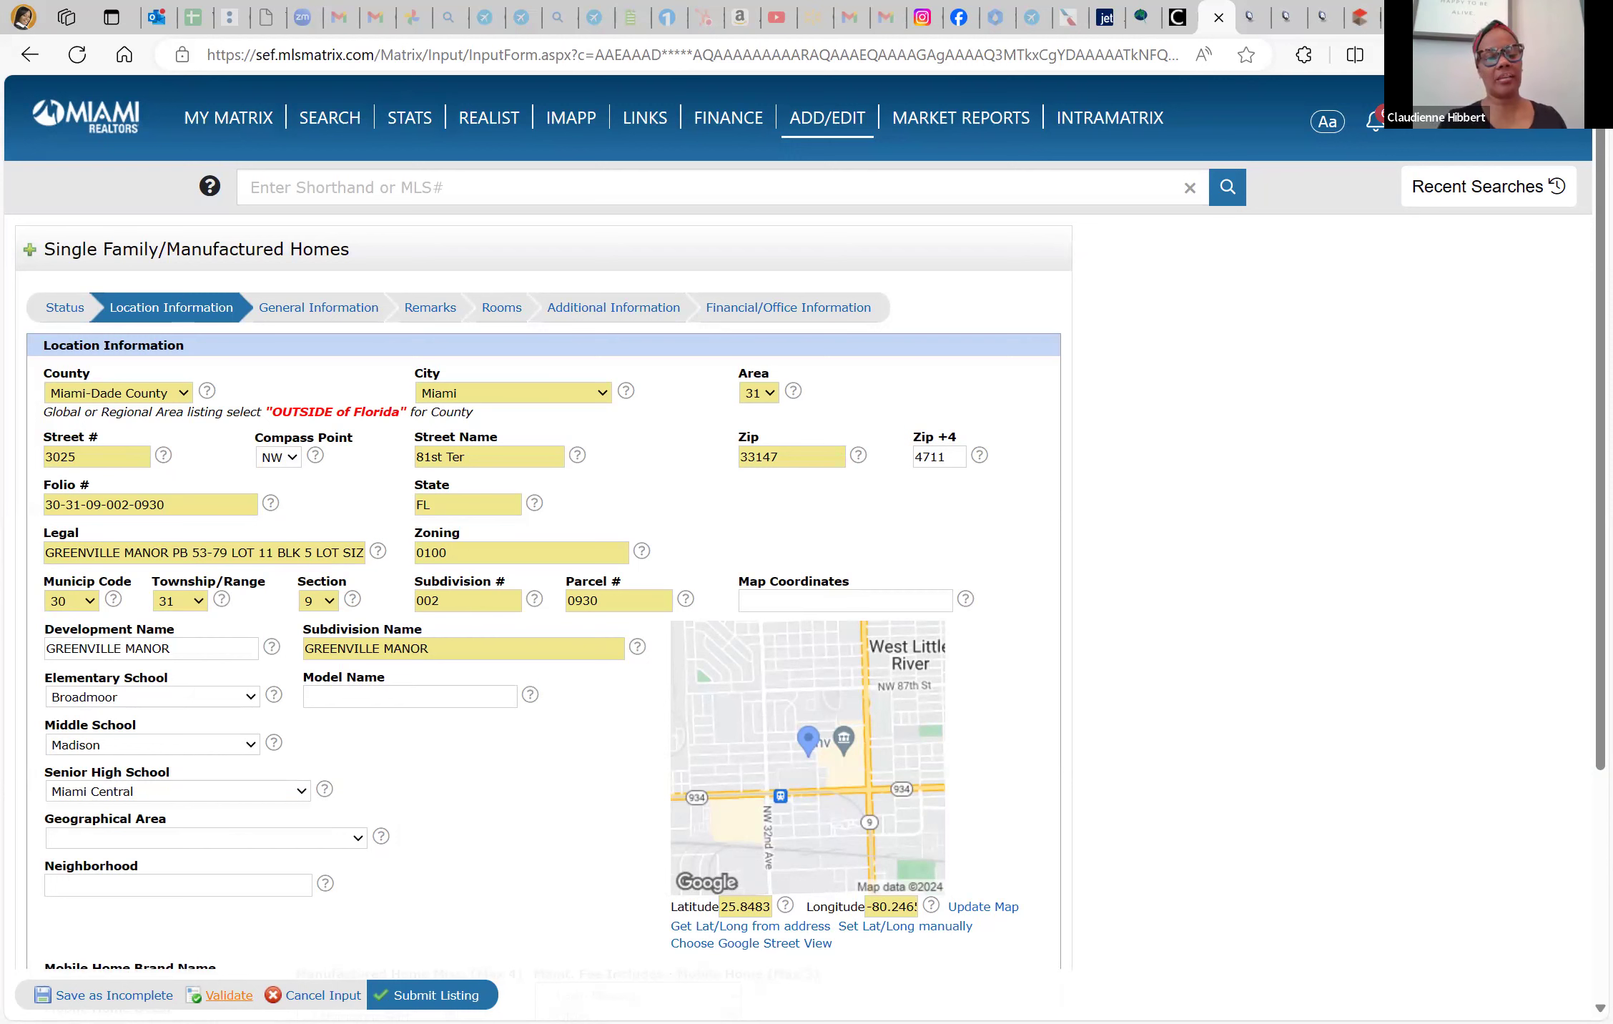
# Check for missing required fields, leave Geographical Area blank, and go to General Information
pyautogui.click(228, 995)
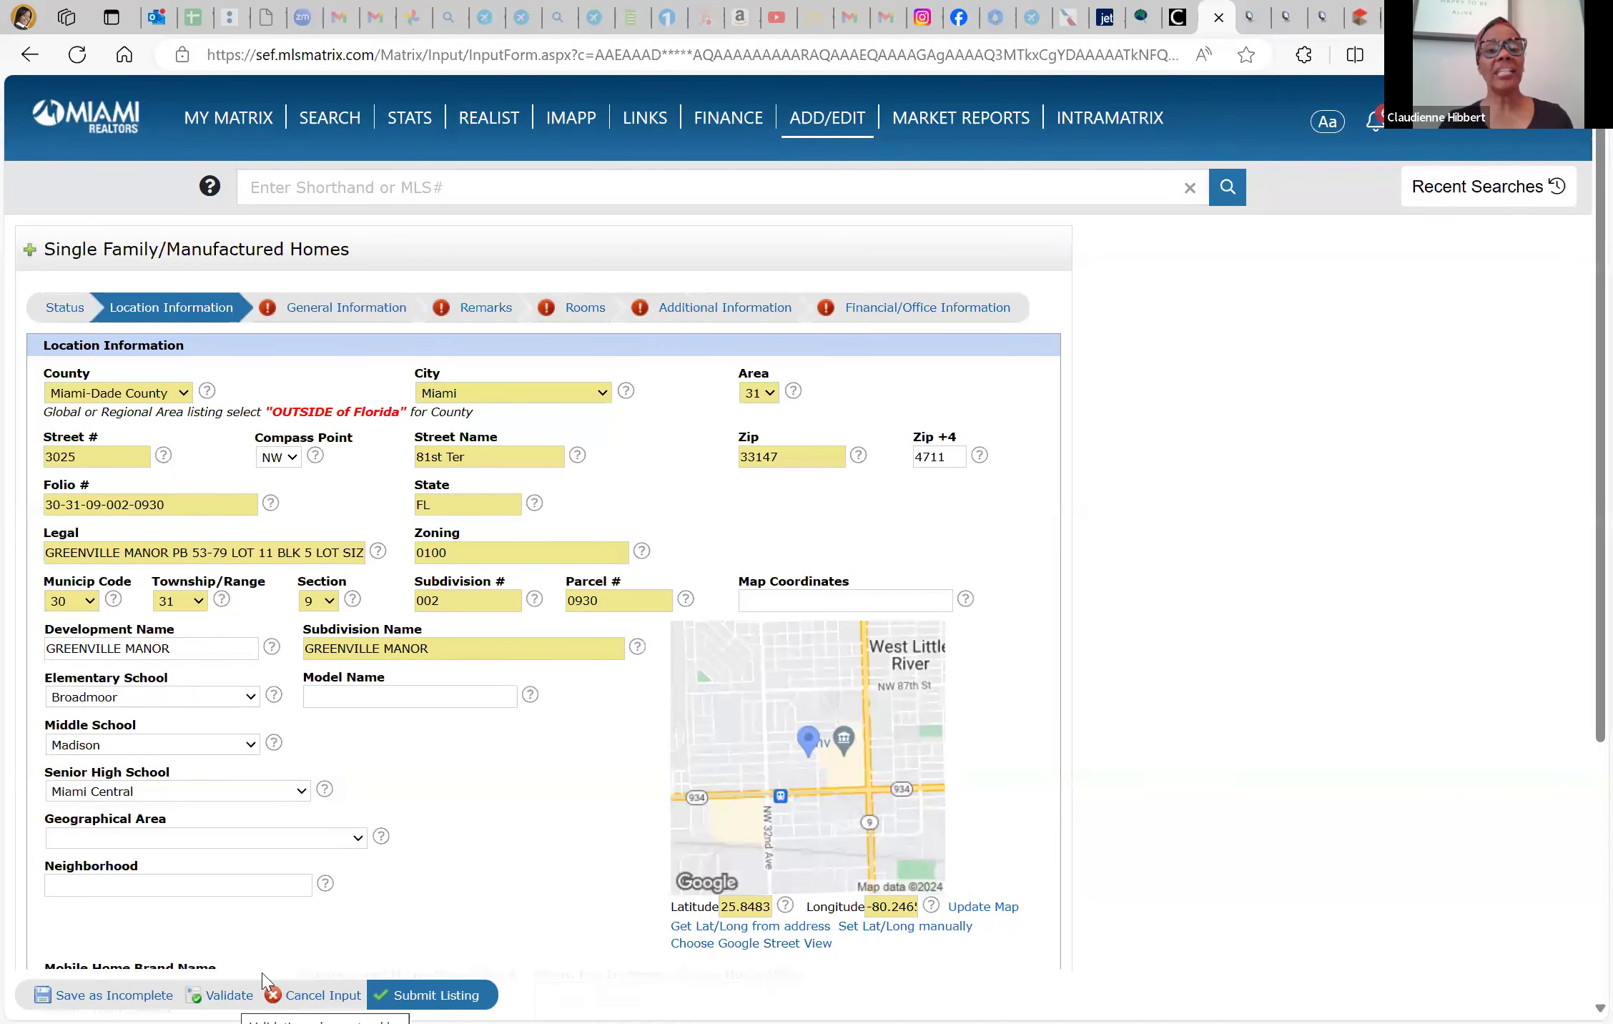
pyautogui.scroll(-3, 416, 875)
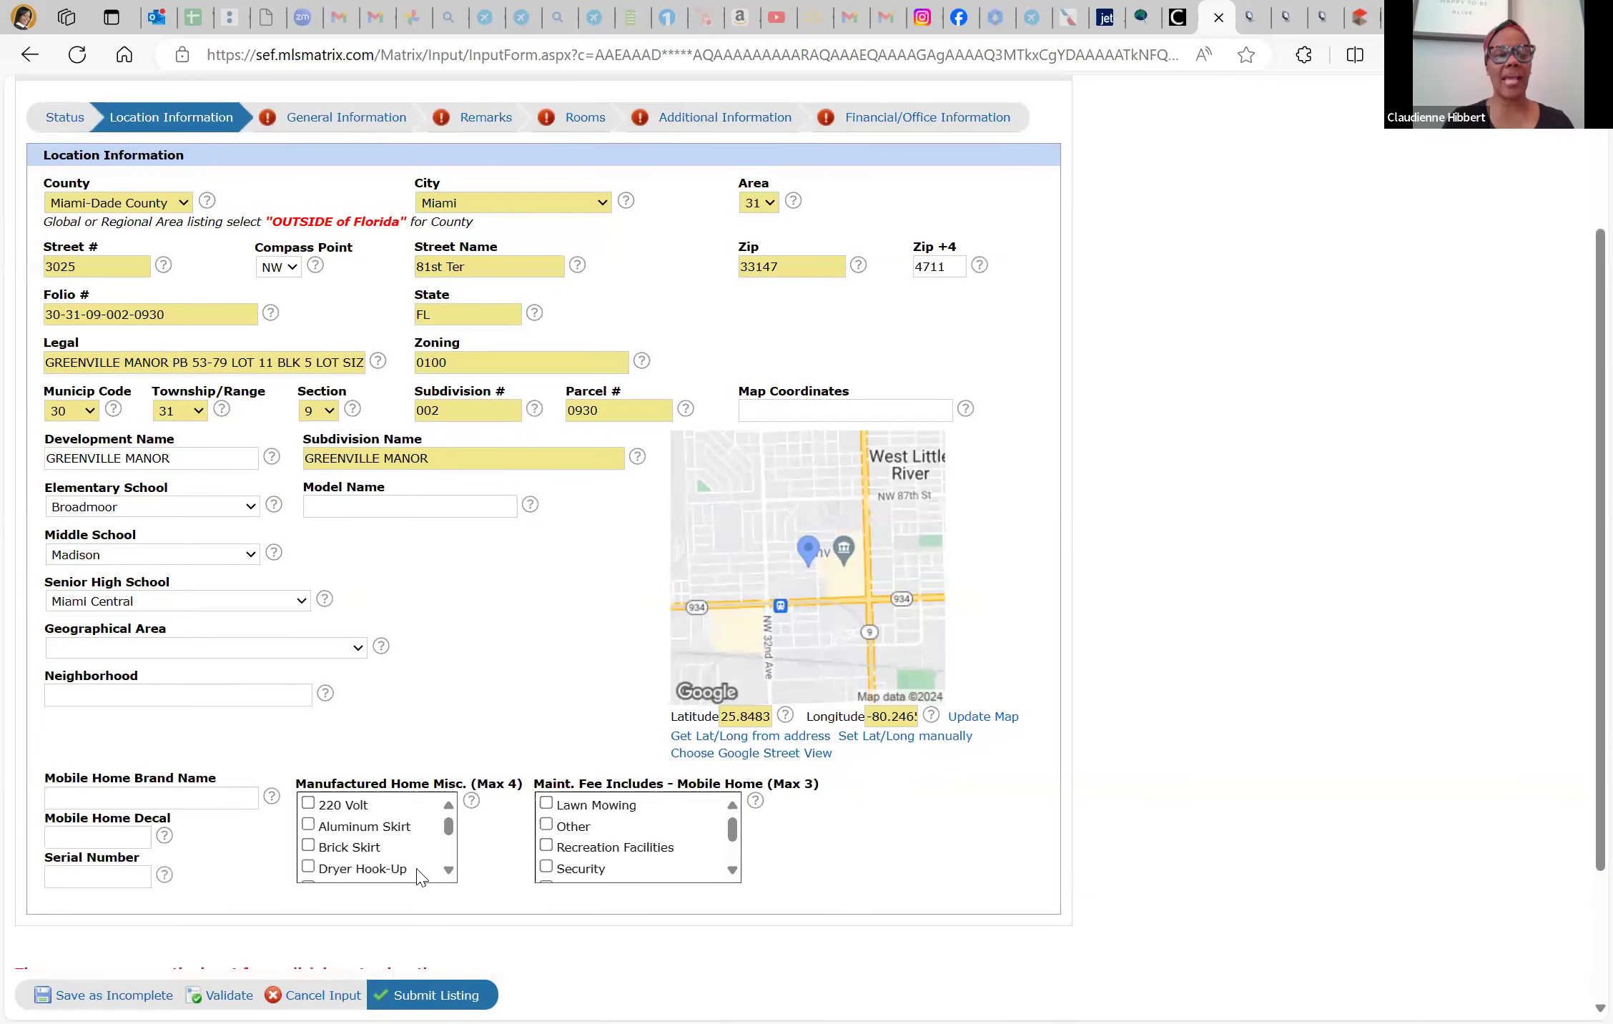
pyautogui.scroll(2, 418, 616)
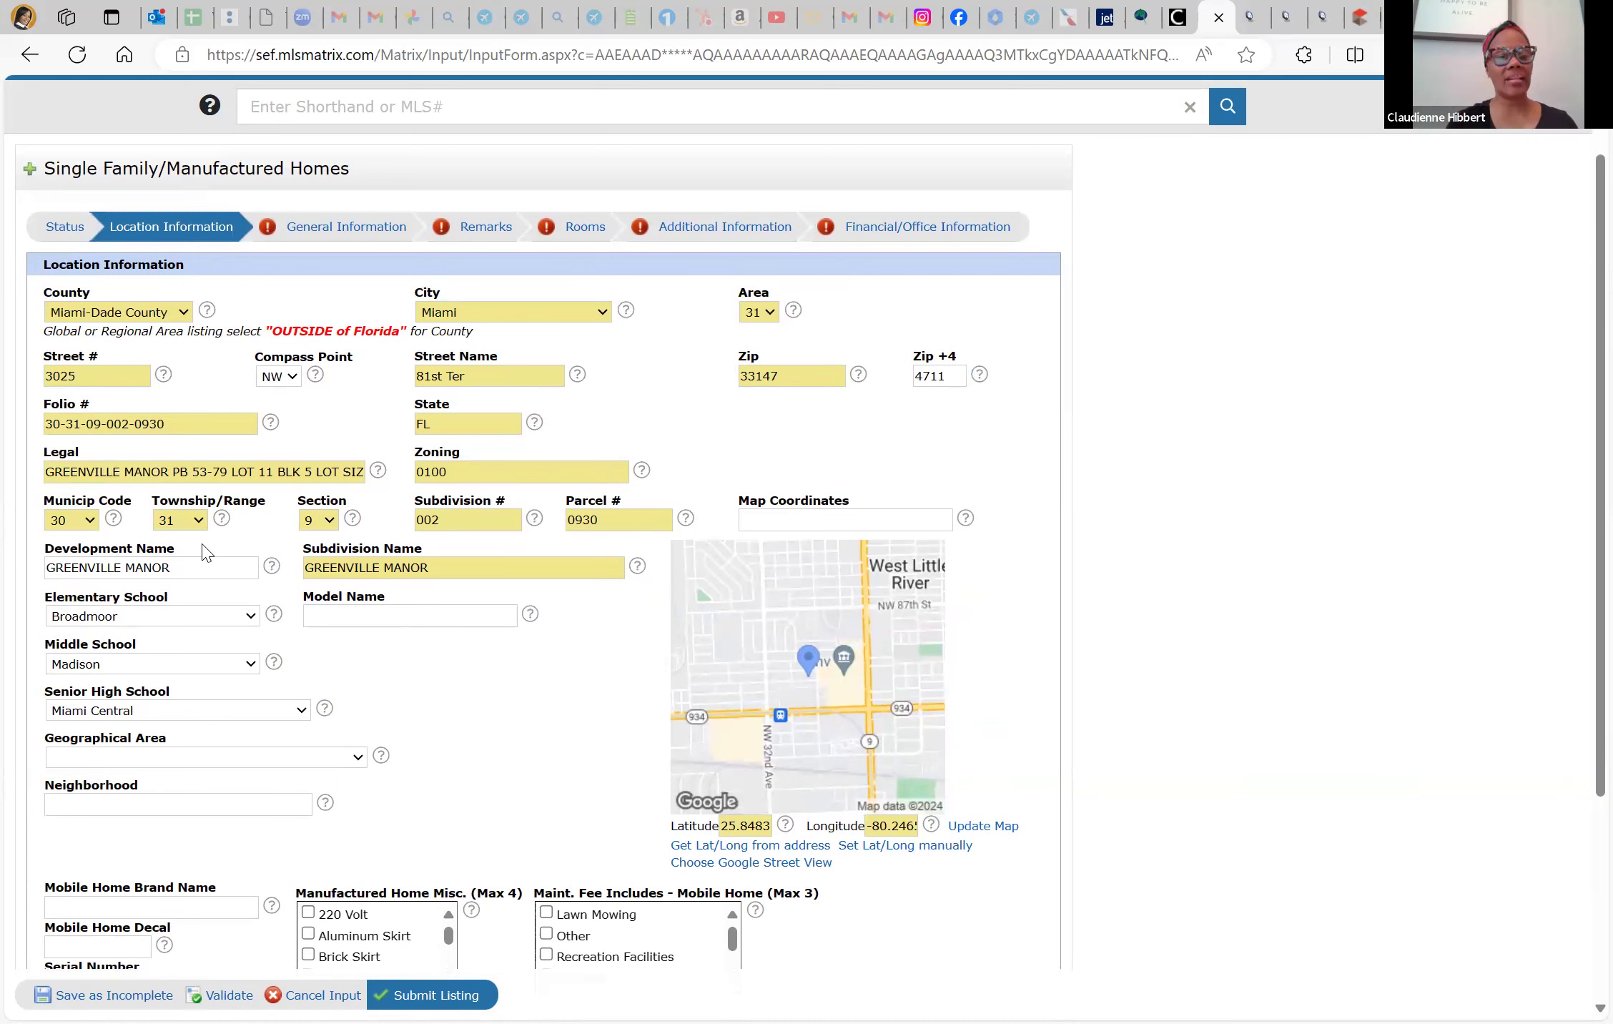
pyautogui.click(243, 760)
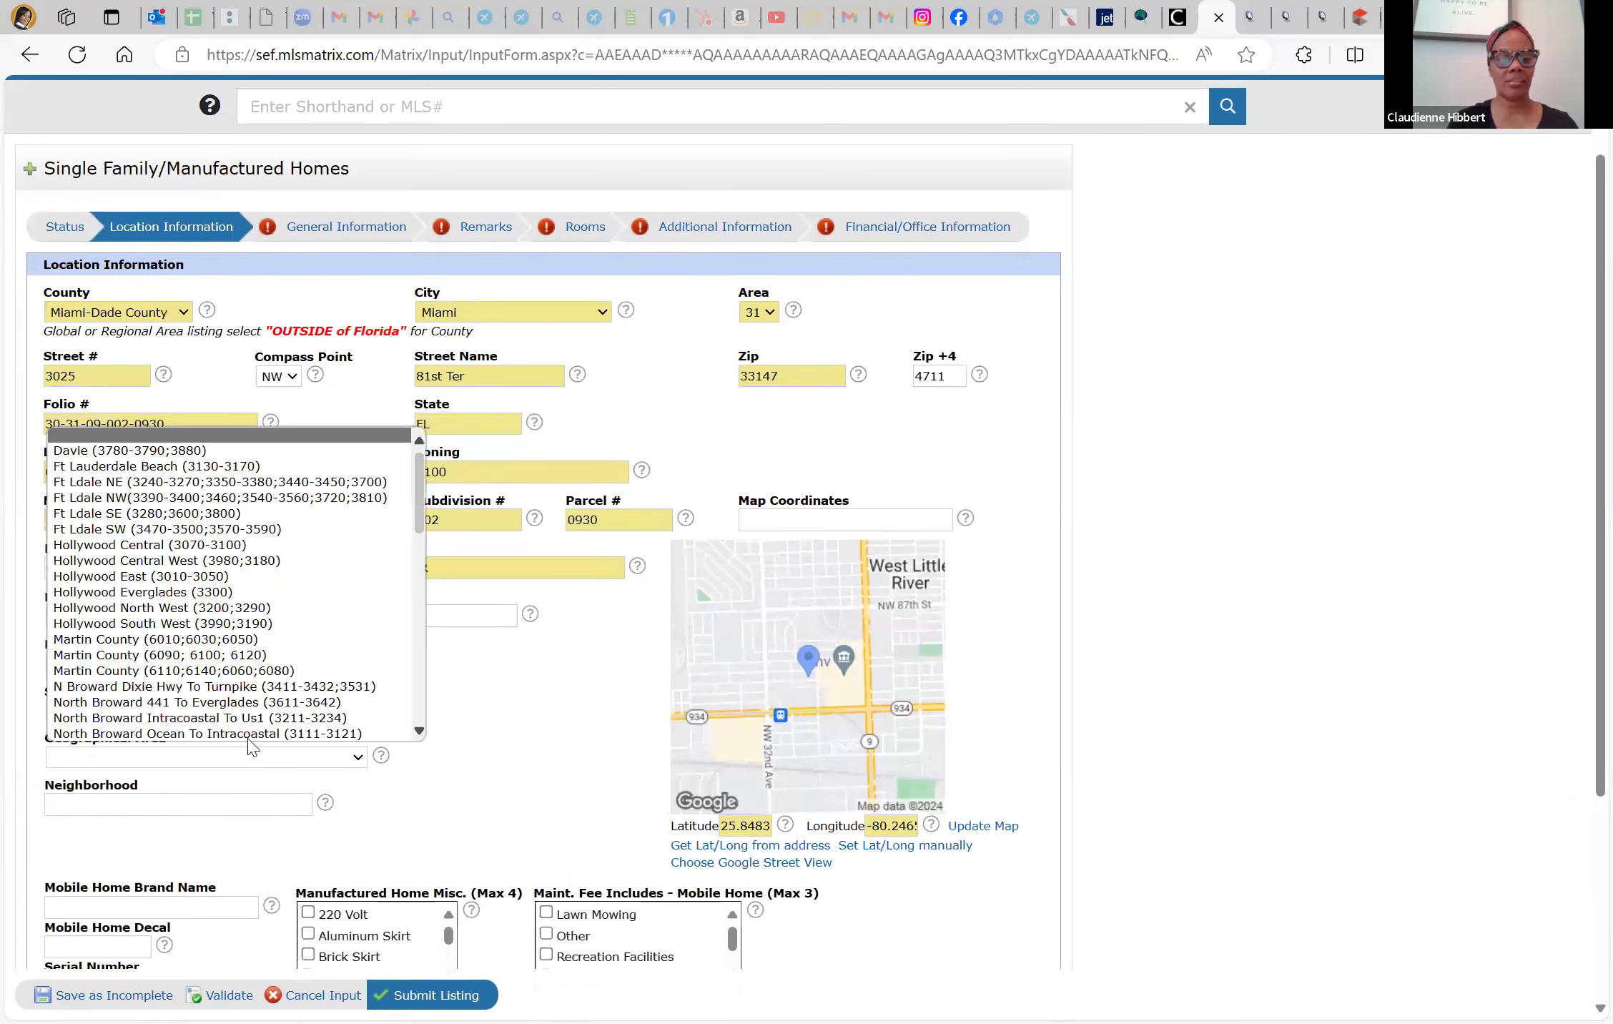
pyautogui.scroll(-10, 296, 615)
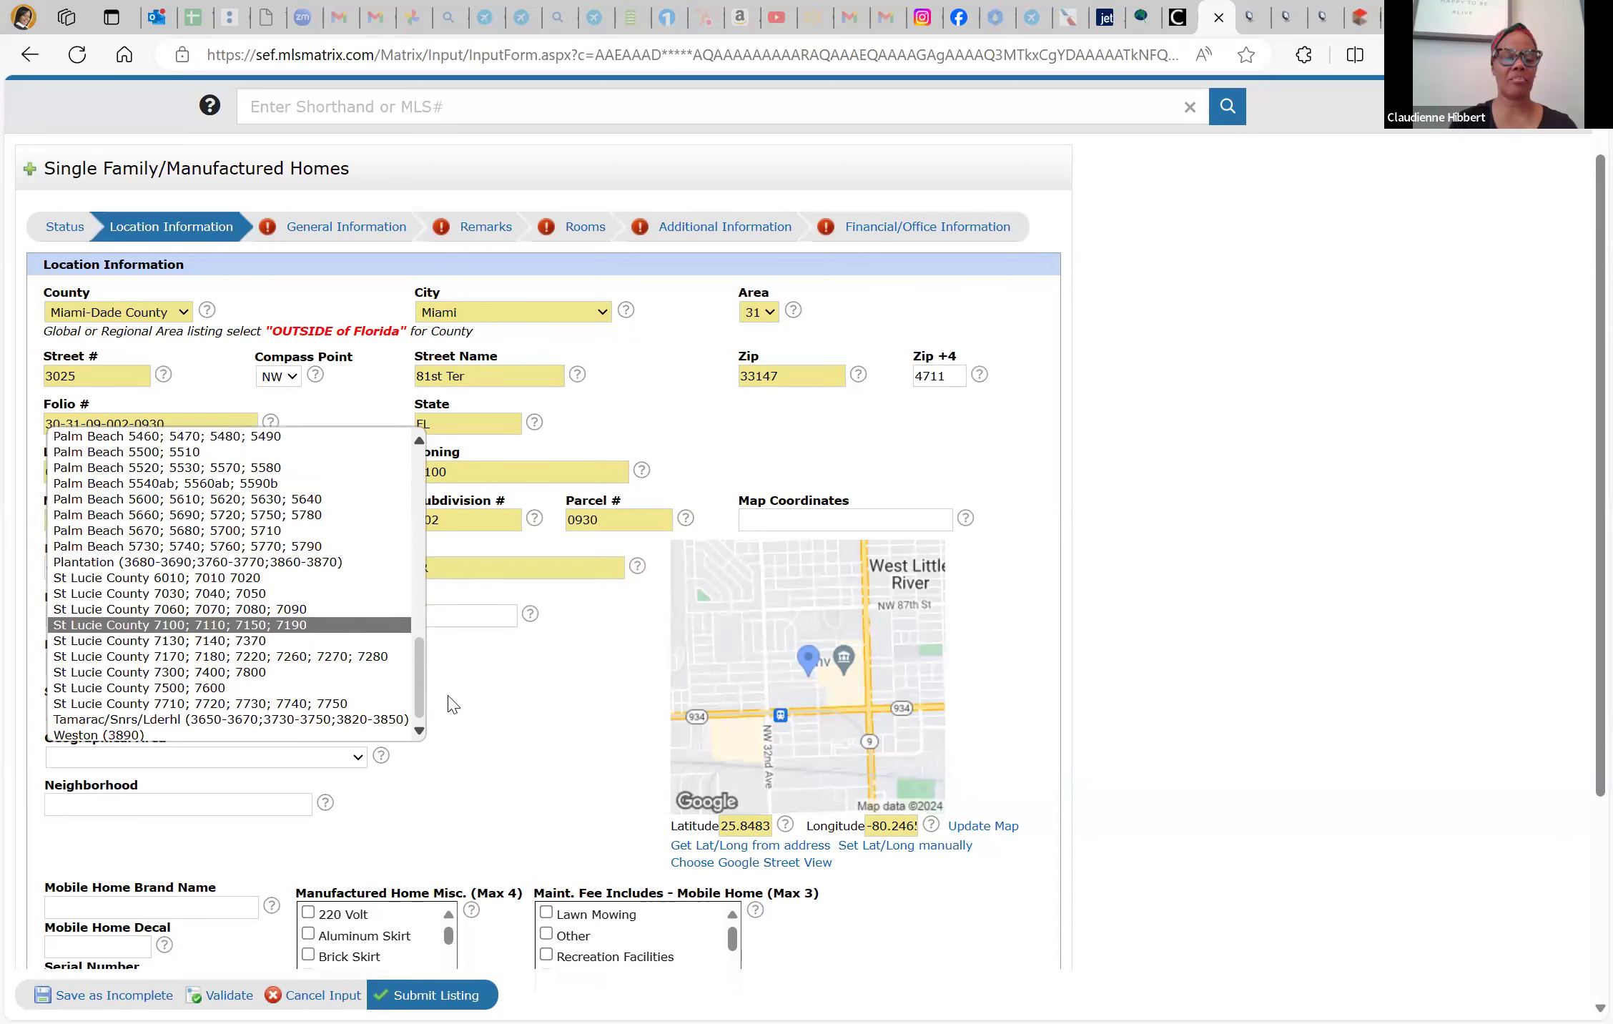
pyautogui.click(369, 367)
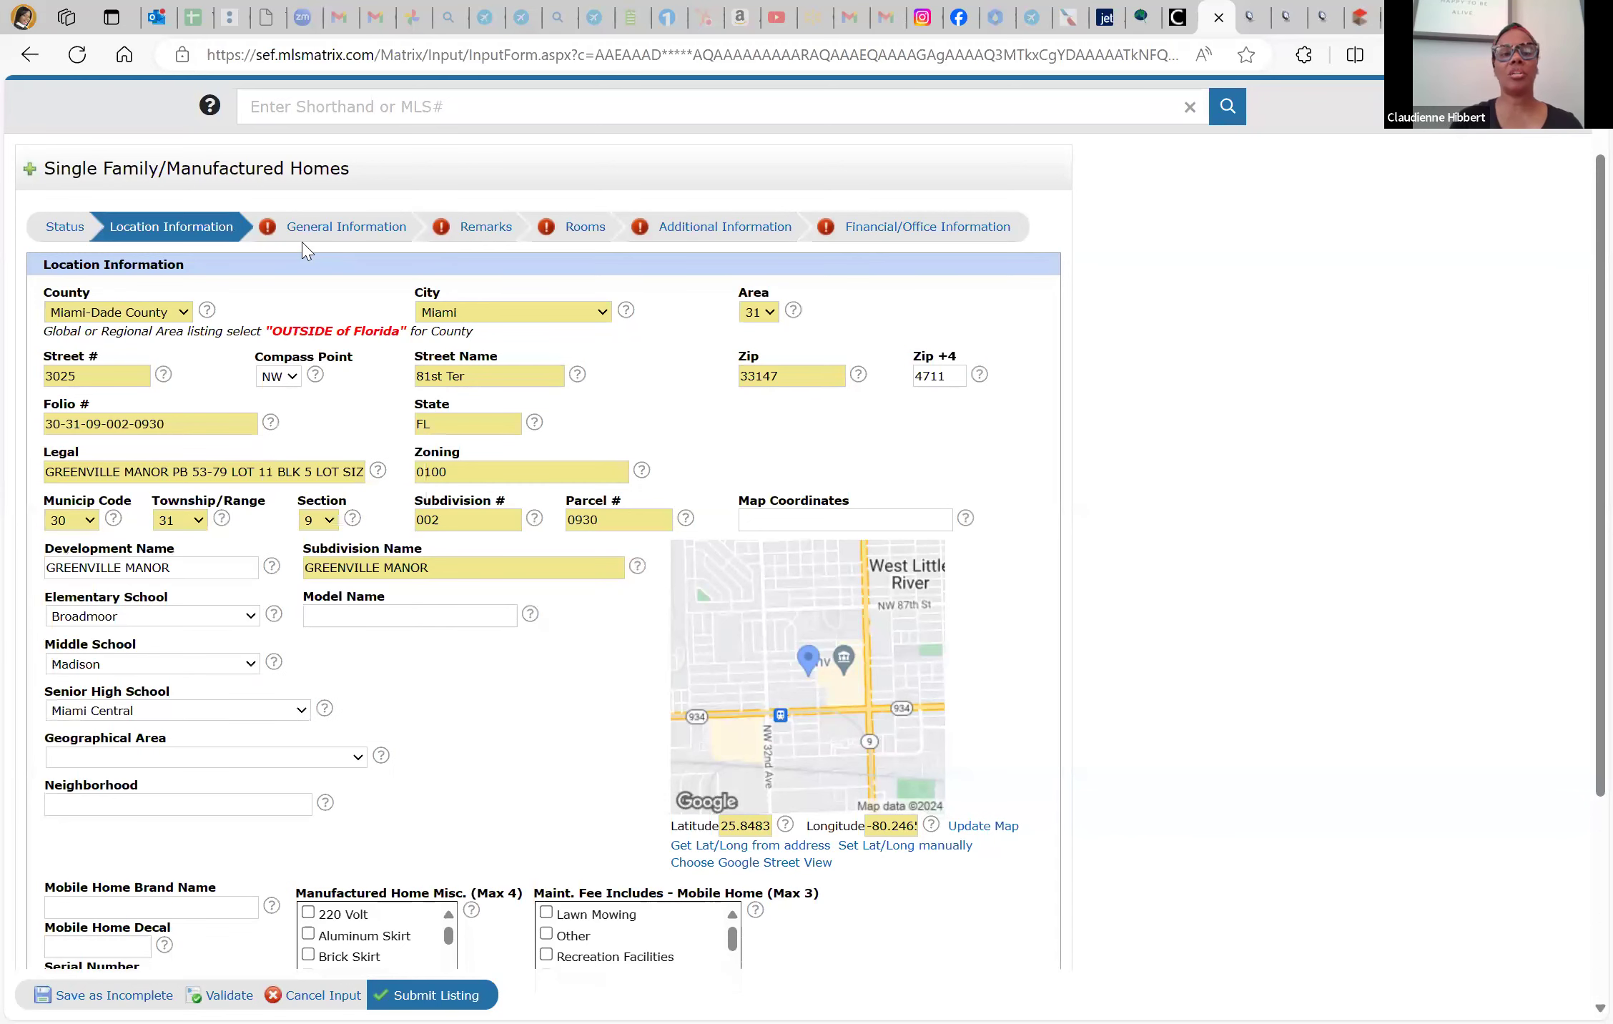
pyautogui.click(314, 229)
# Set Short Sale and REO to No and enter a List Price of 399900
pyautogui.click(76, 392)
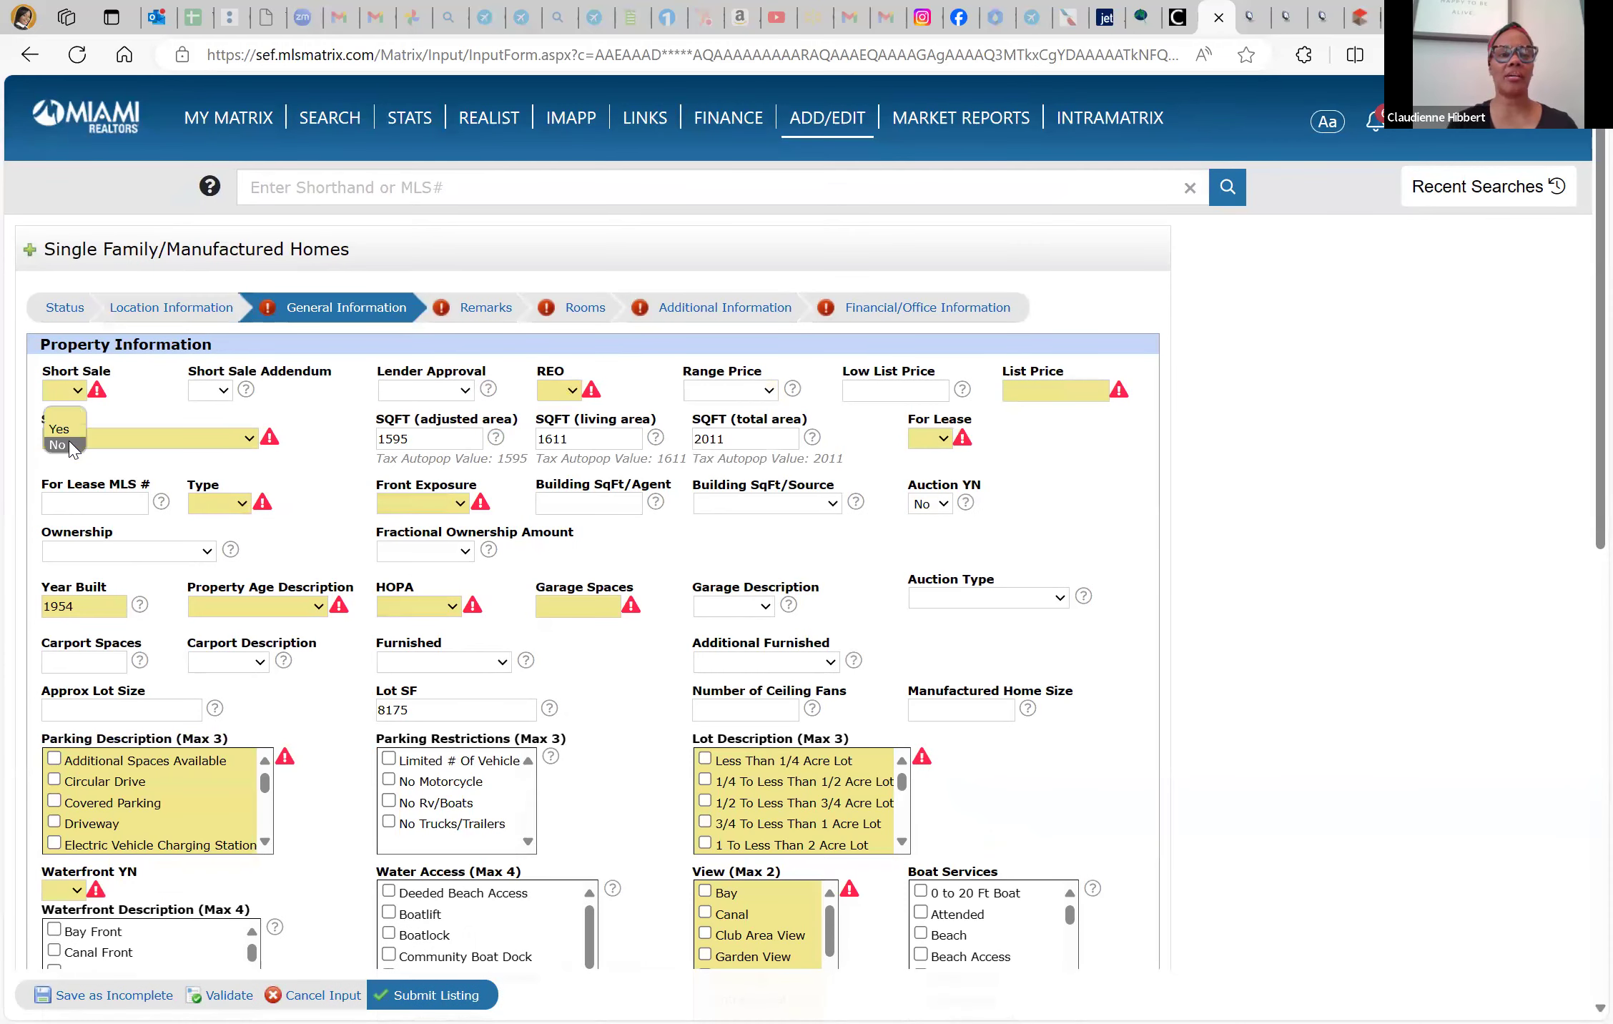
pyautogui.click(58, 444)
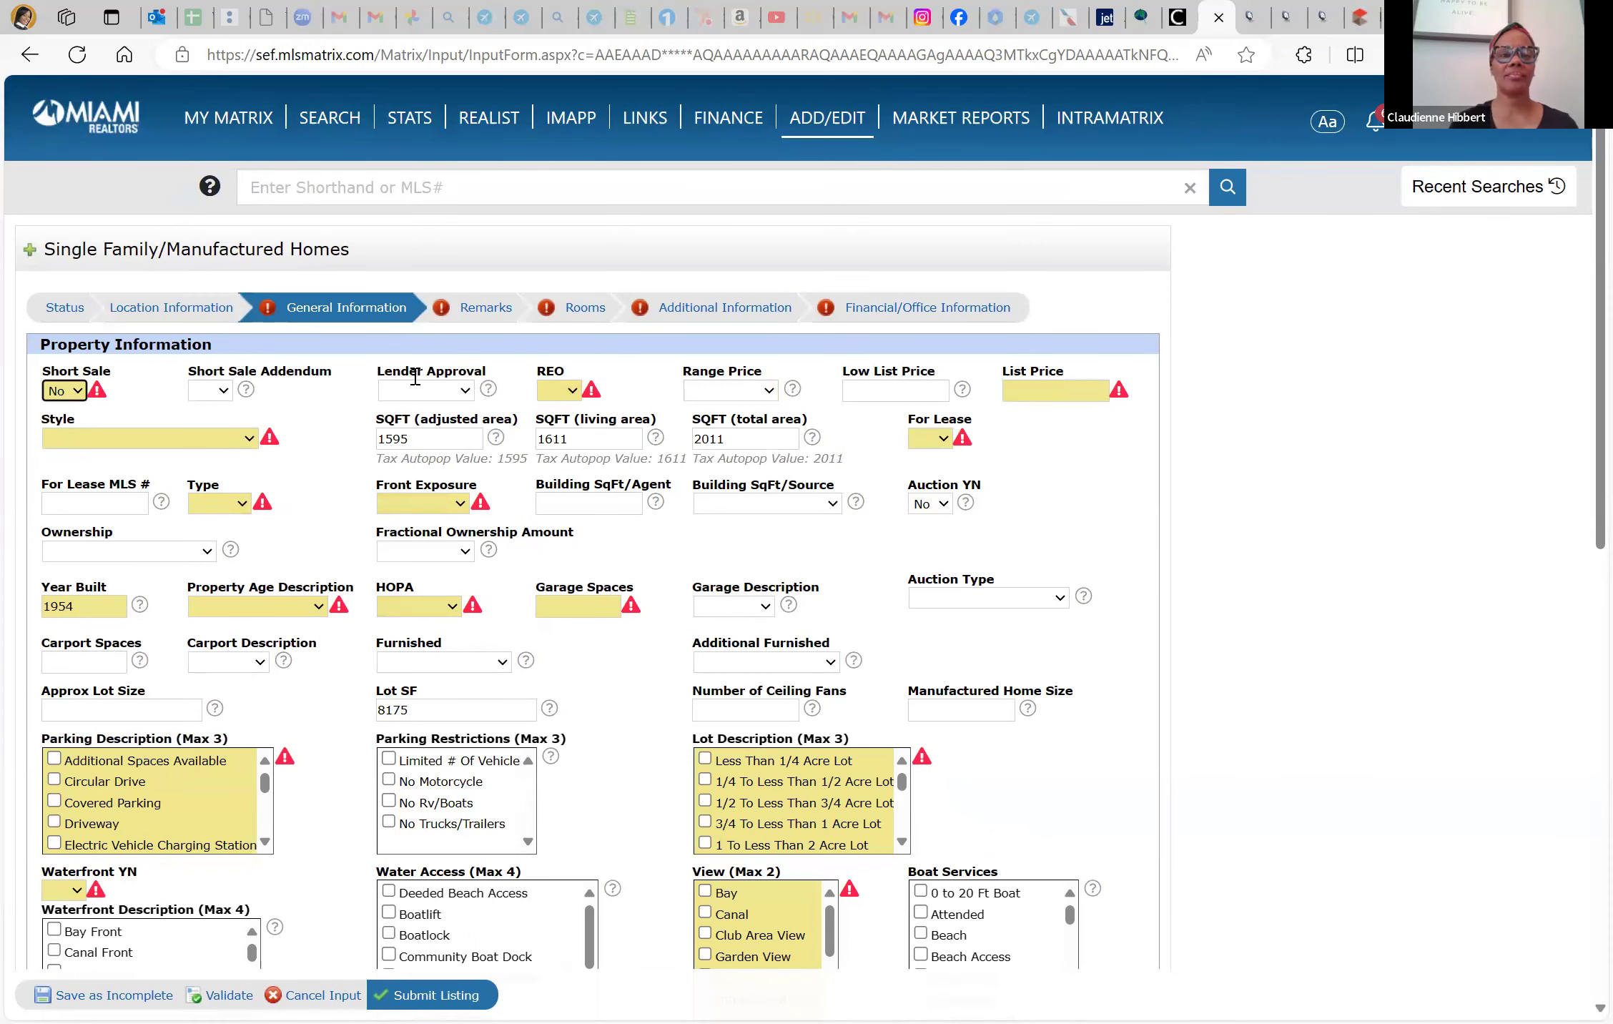
pyautogui.click(573, 392)
pyautogui.click(561, 445)
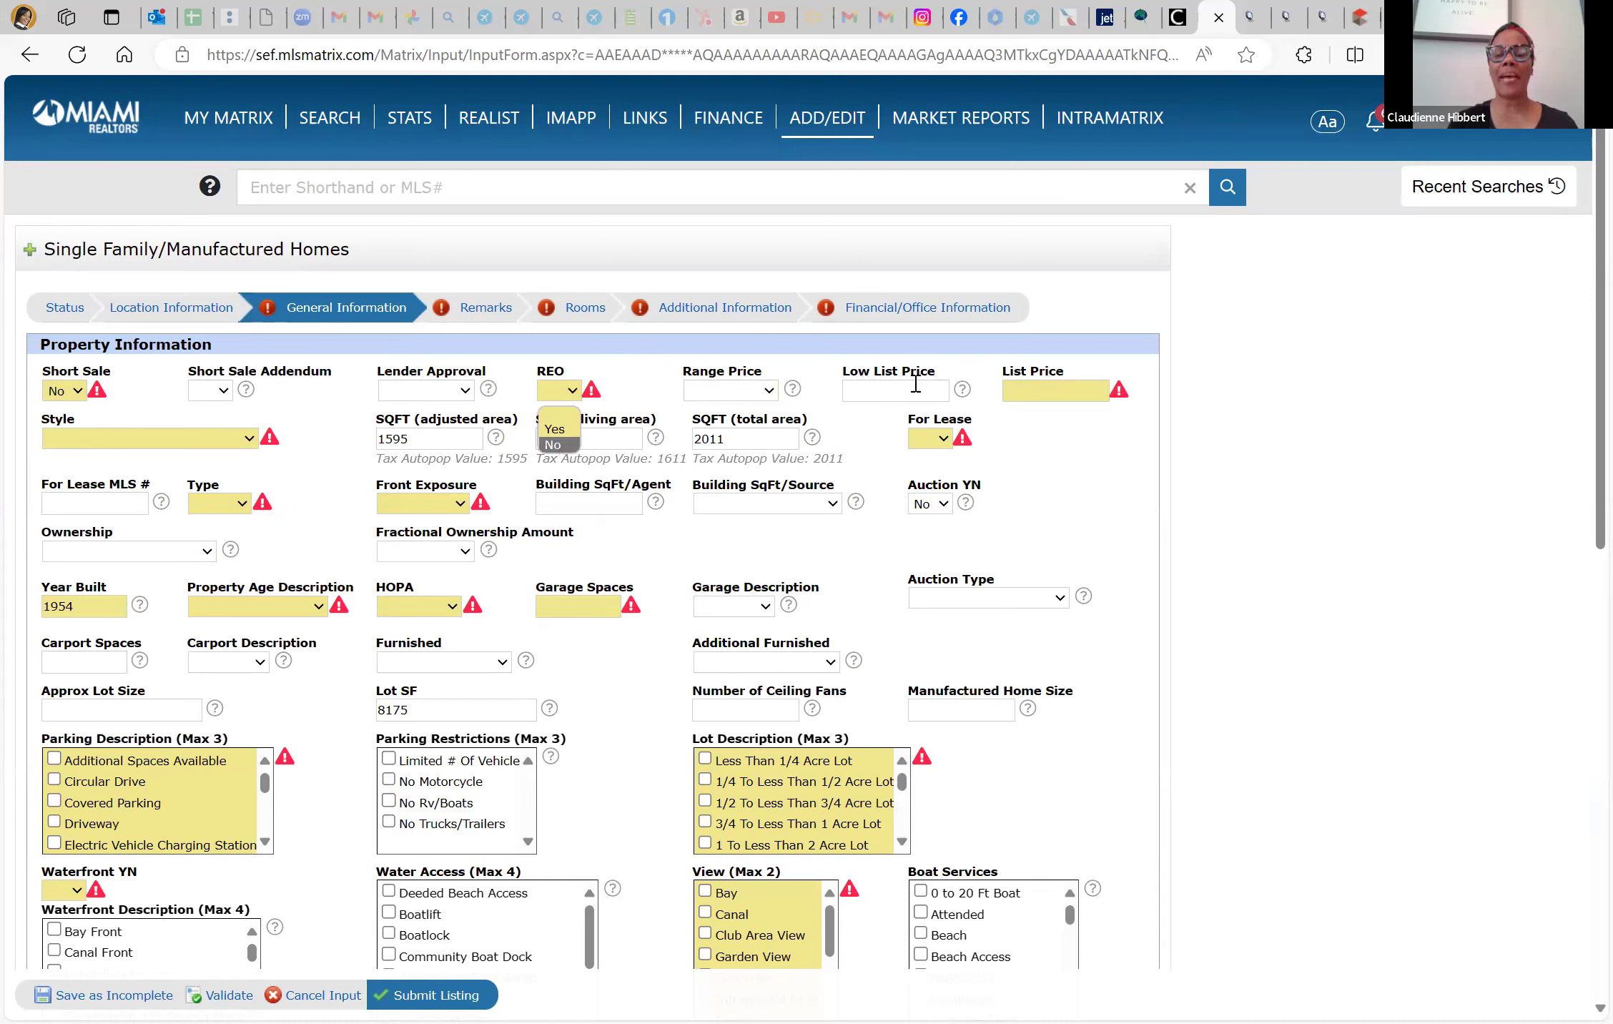
pyautogui.click(1074, 397)
pyautogui.write('399900')
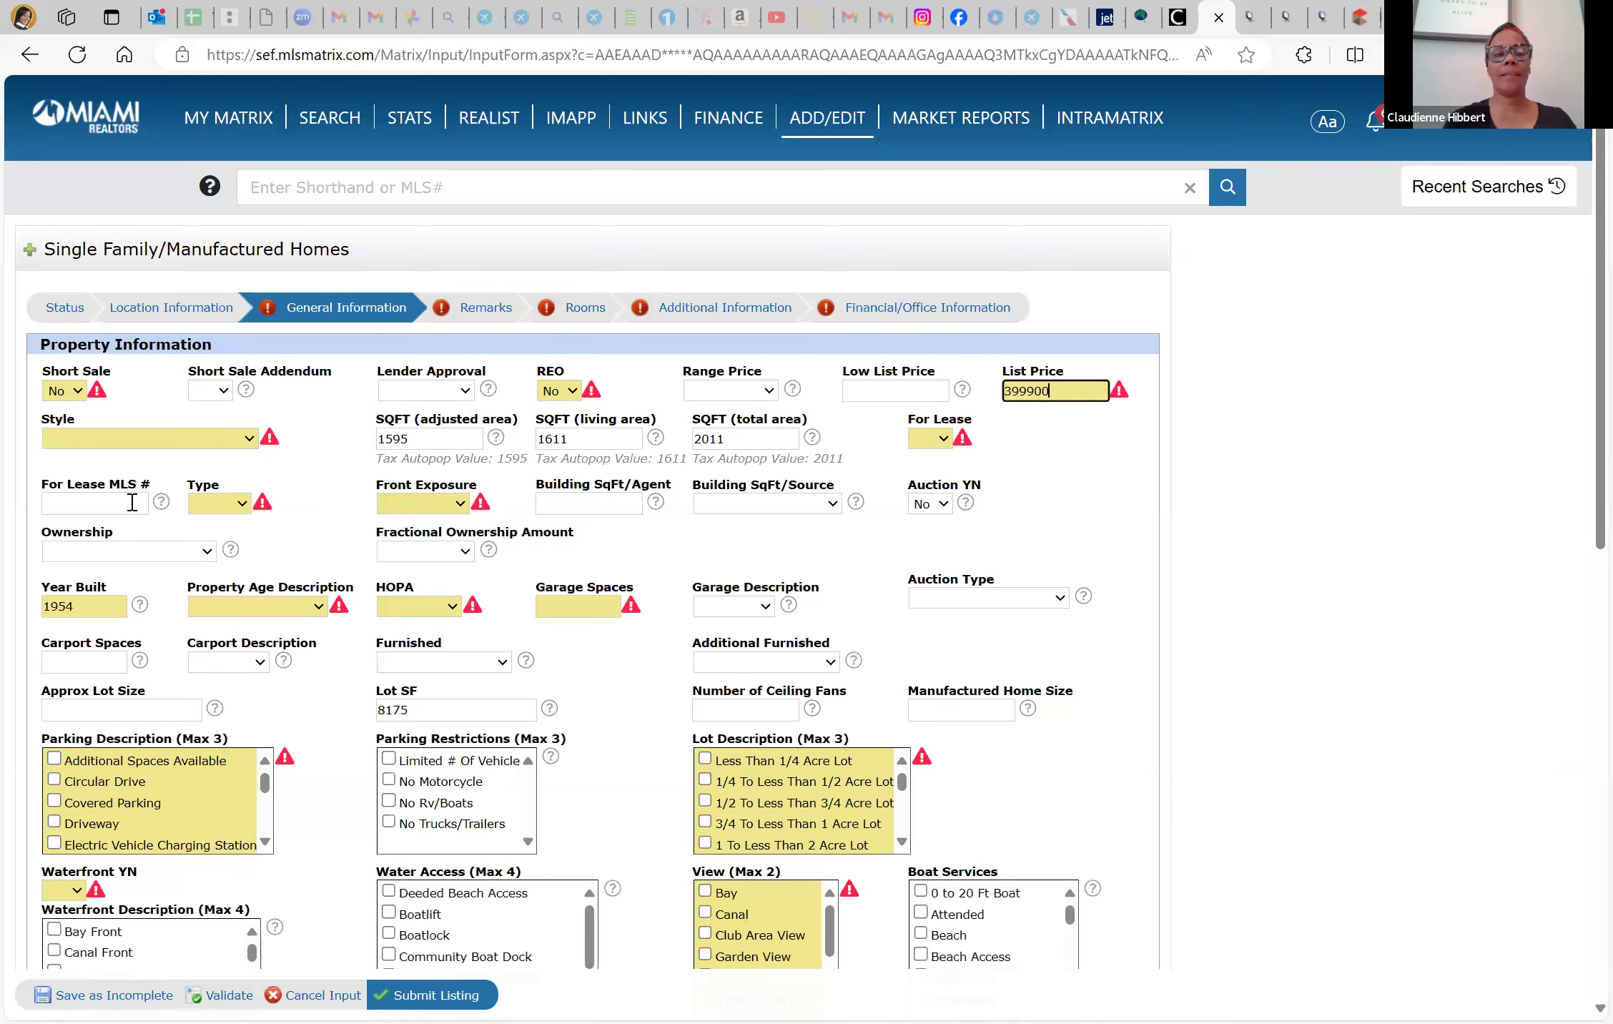
# Set Style to R30-No Pool/No Water, For Lease to No and Type to Single
pyautogui.click(120, 445)
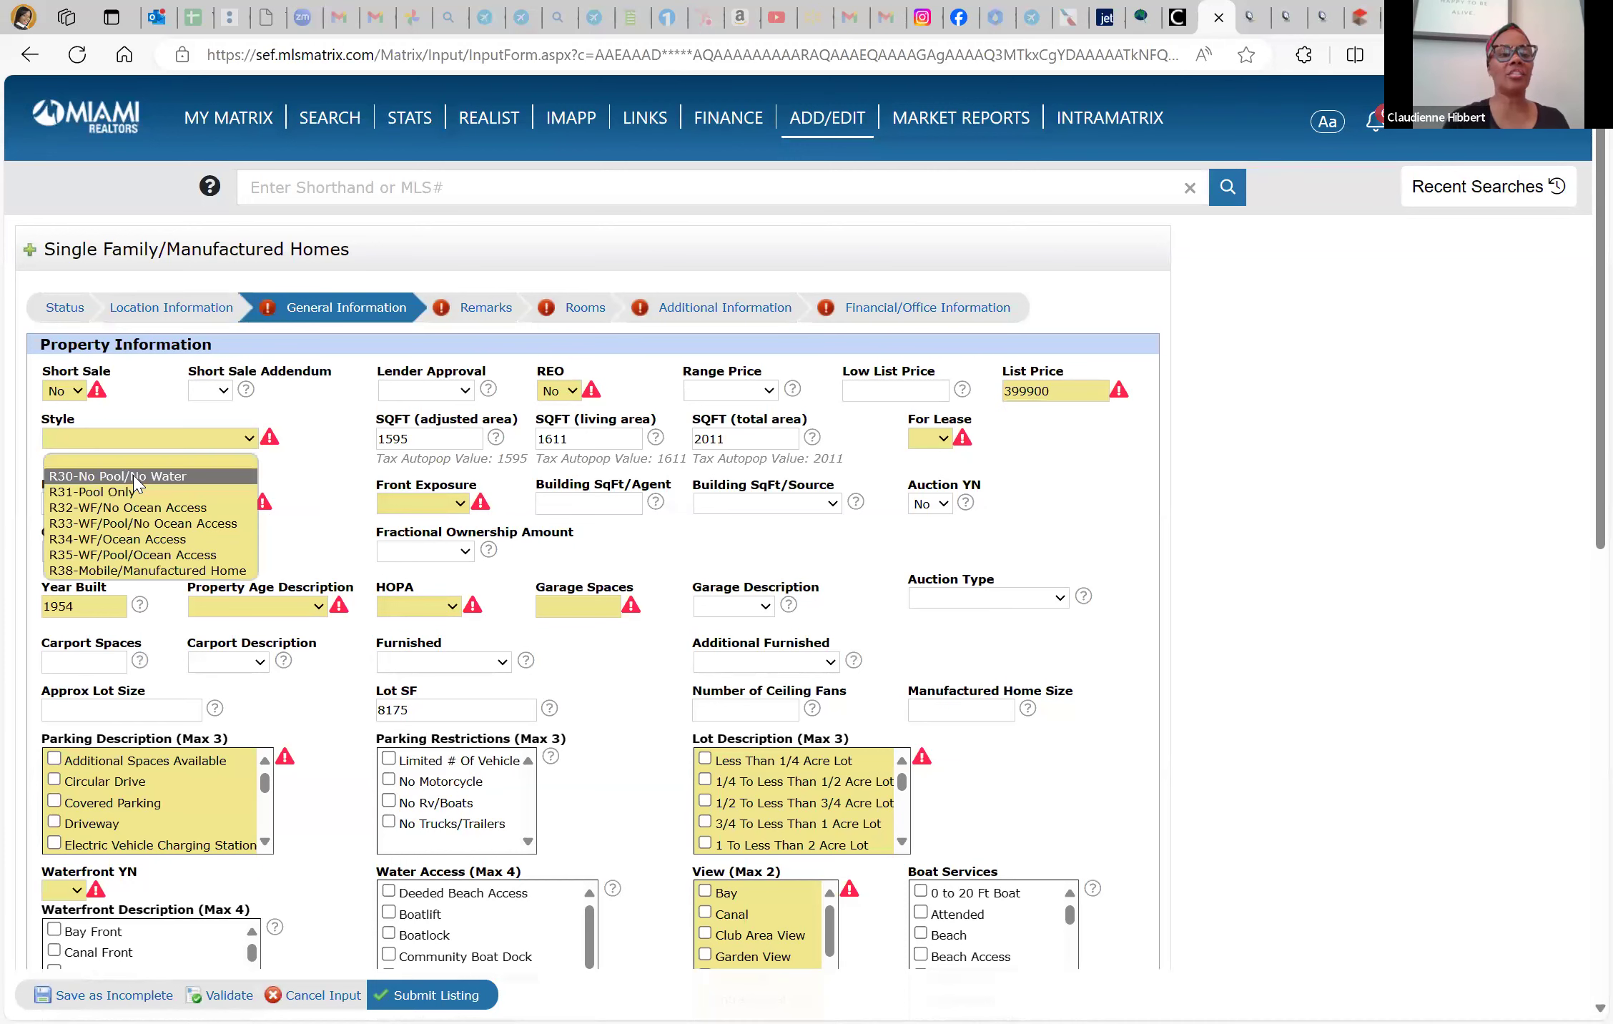
pyautogui.click(461, 440)
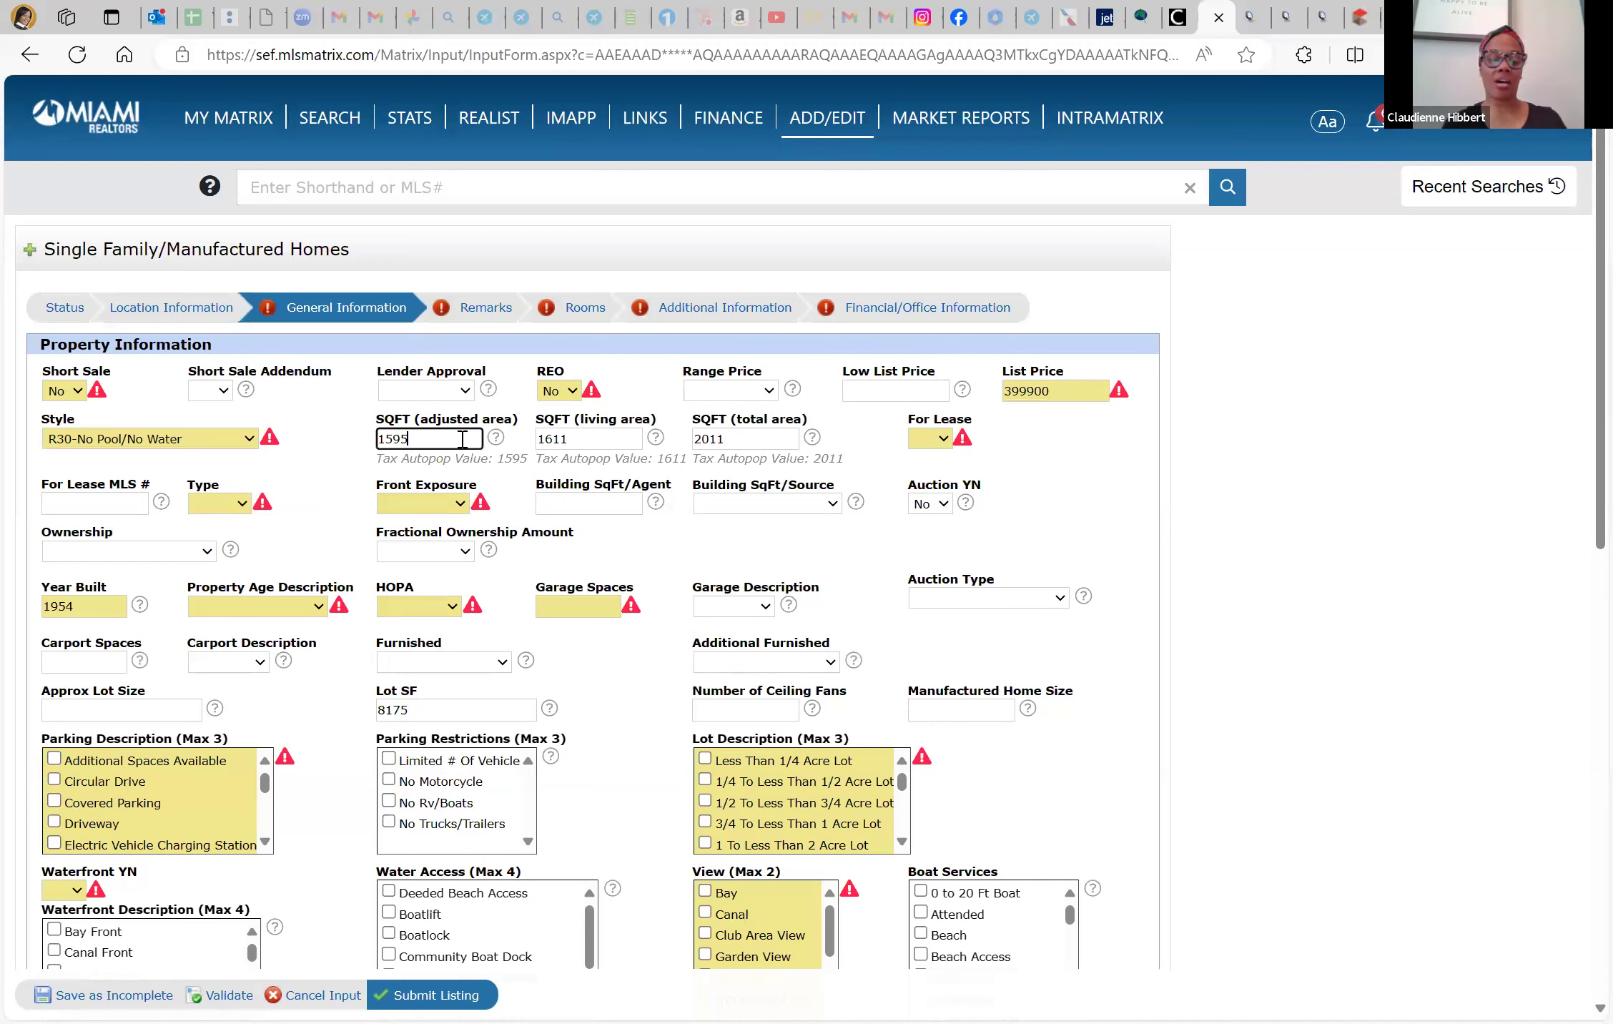
pyautogui.press('Tab')
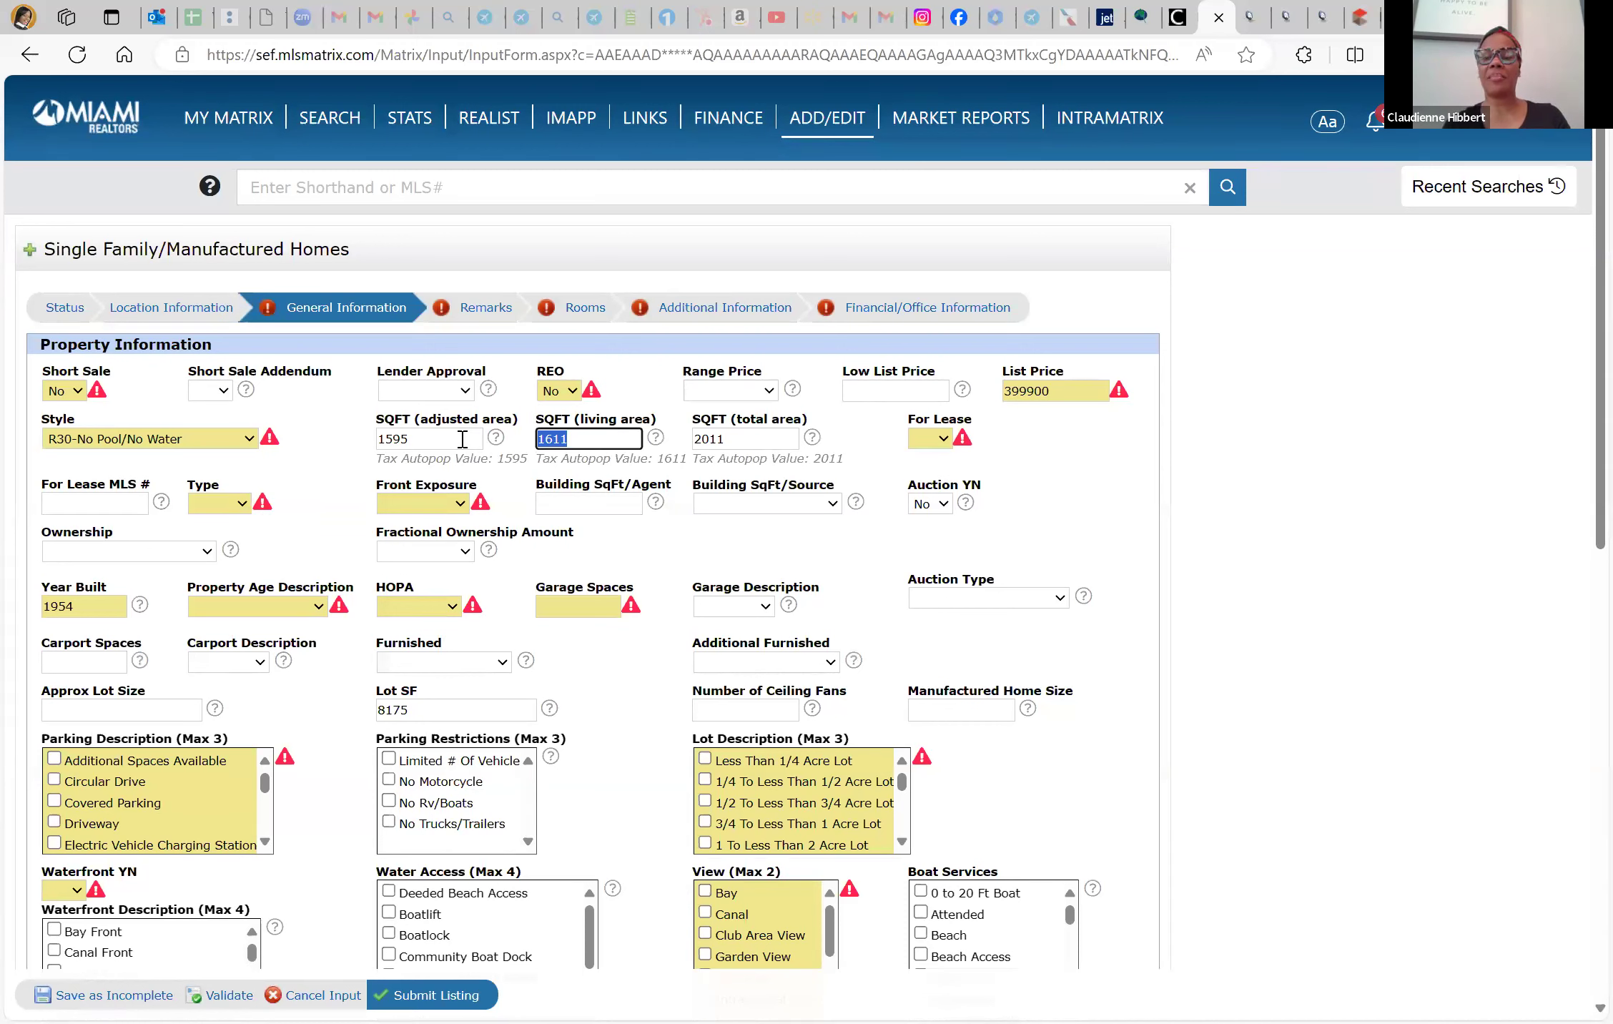
pyautogui.press('Tab')
pyautogui.press('y')
pyautogui.press('n')
pyautogui.press('Tab')
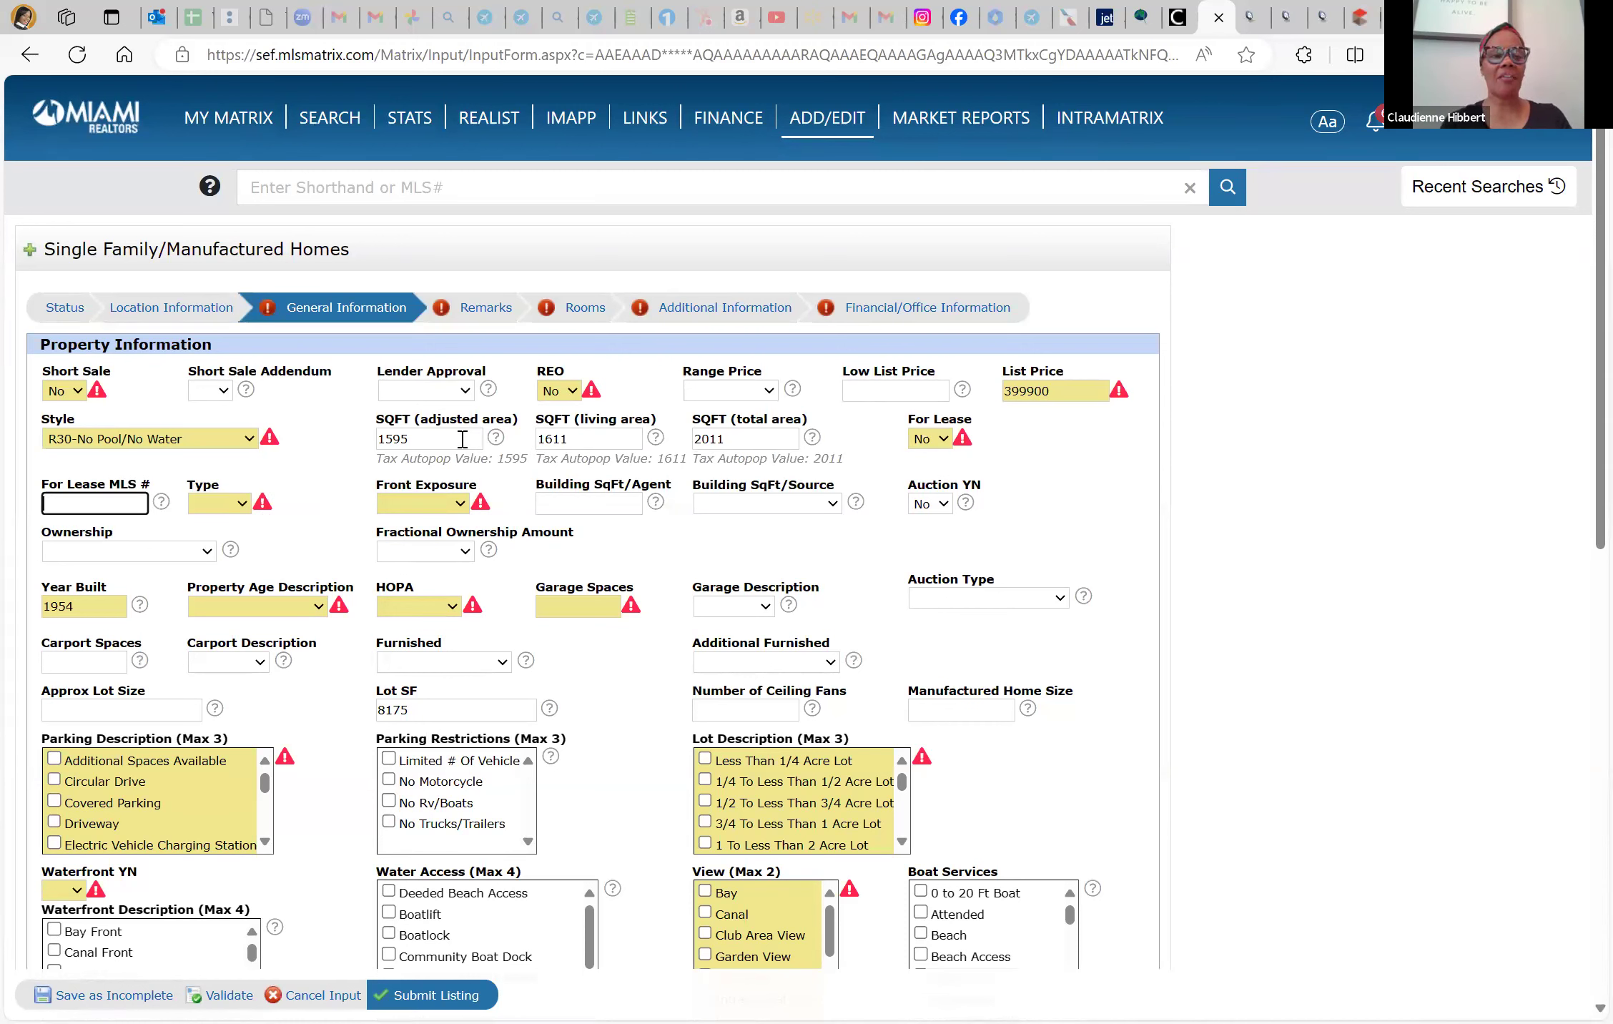
pyautogui.press('Tab')
pyautogui.press('m')
pyautogui.press('s')
# Set Front Exposure to South, leave the Building SqFt fields blank, and cycle Ownership values
pyautogui.press('Tab')
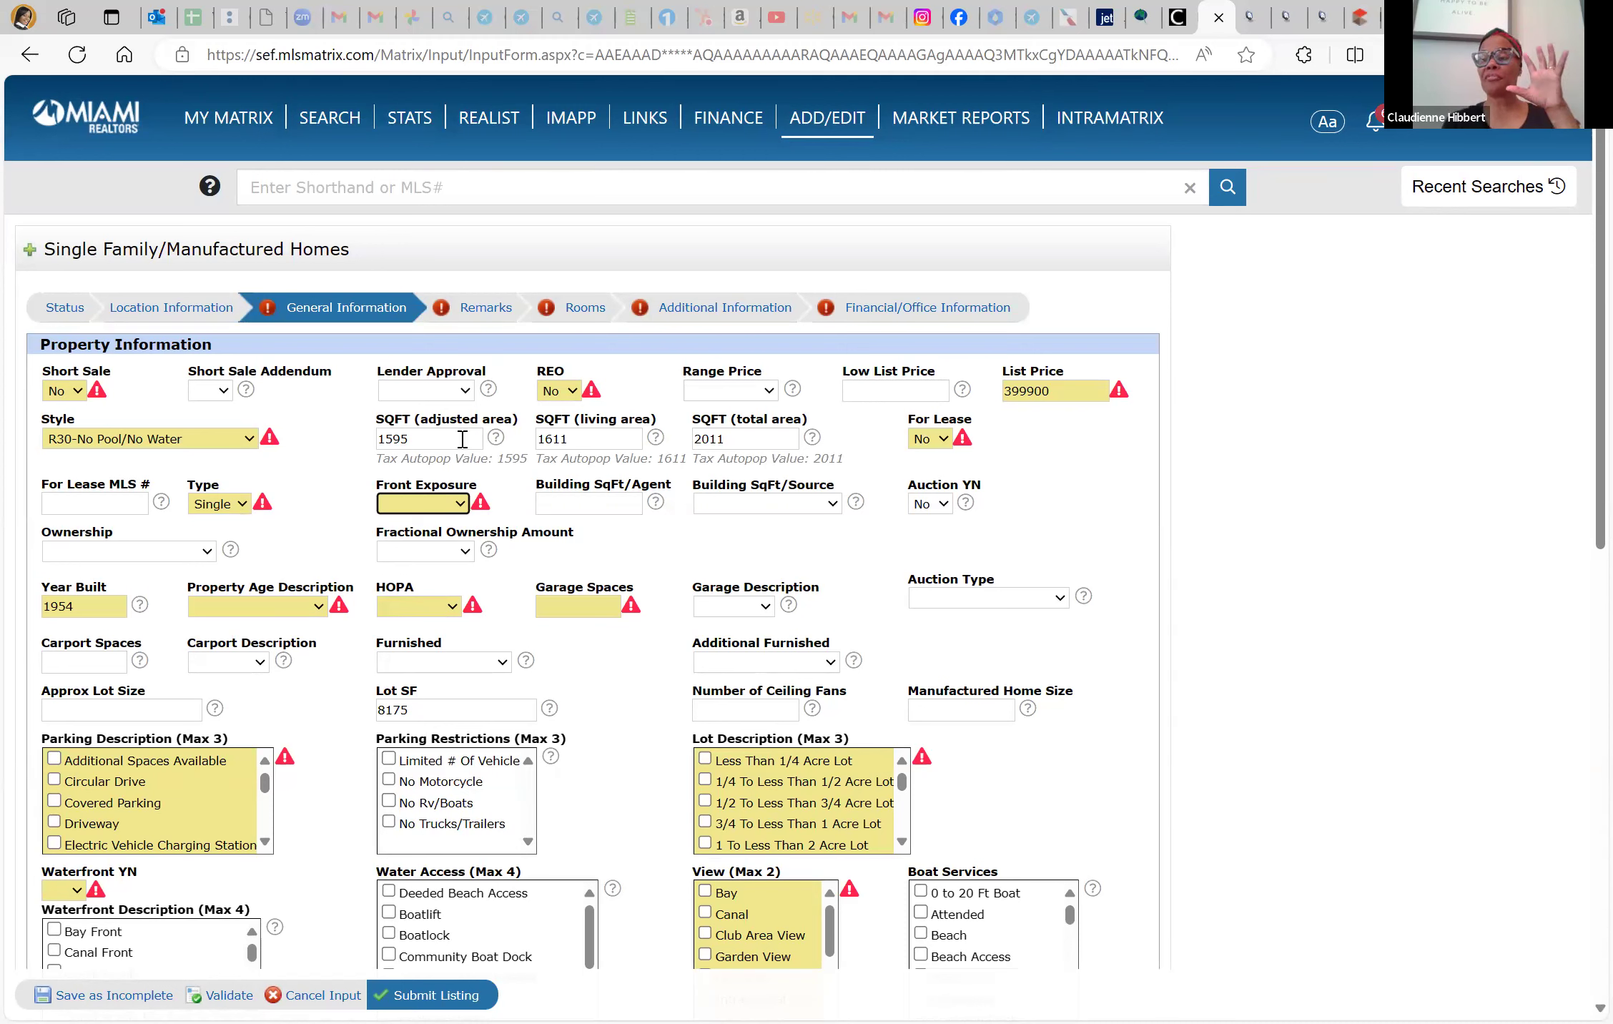
pyautogui.press('Down')
pyautogui.press('Down')
pyautogui.press('Down')
pyautogui.press('Down')
pyautogui.press('Down')
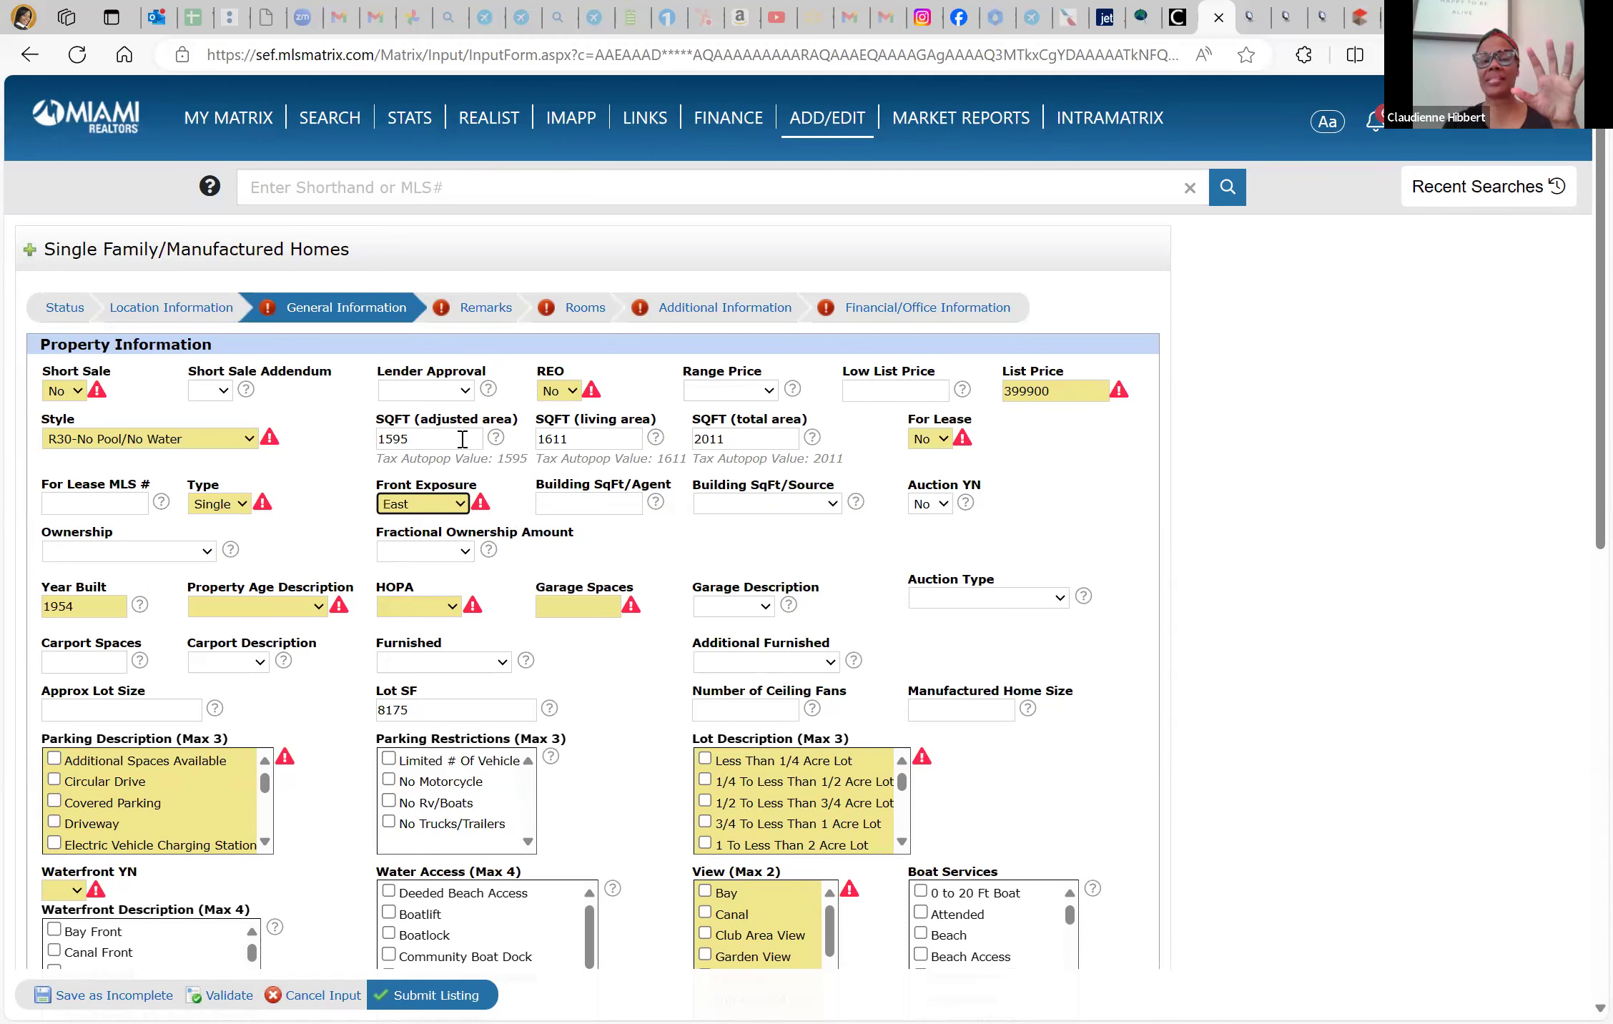
pyautogui.press('Down')
pyautogui.press('Up')
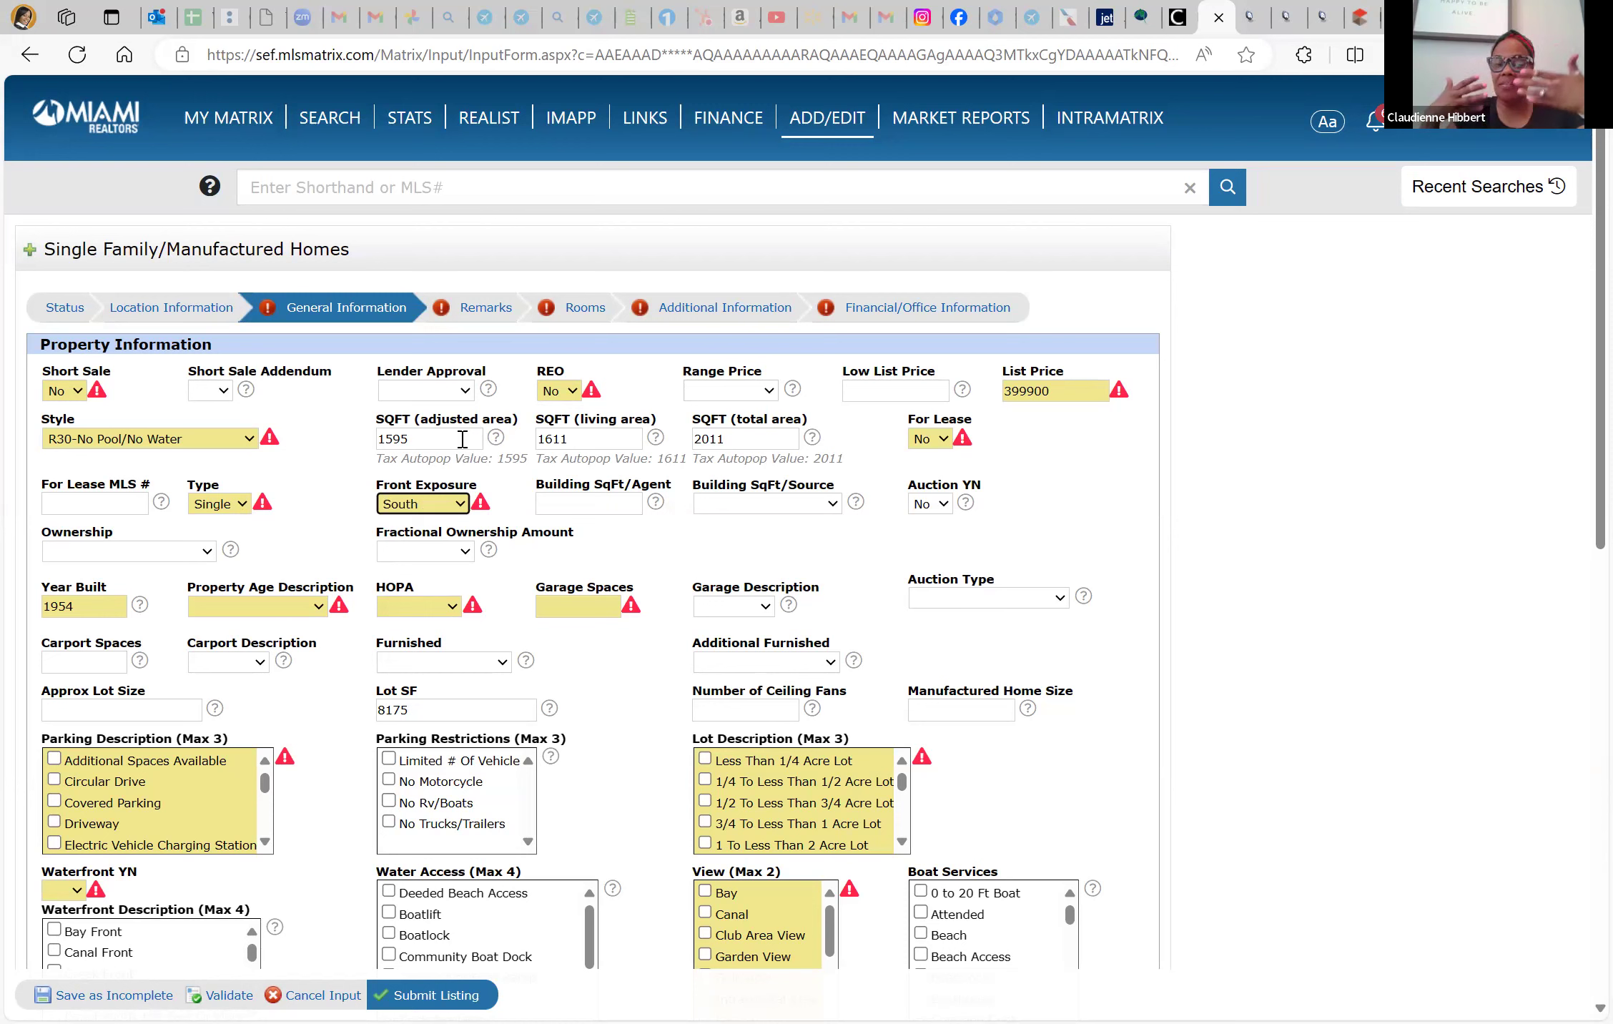
pyautogui.press('Tab')
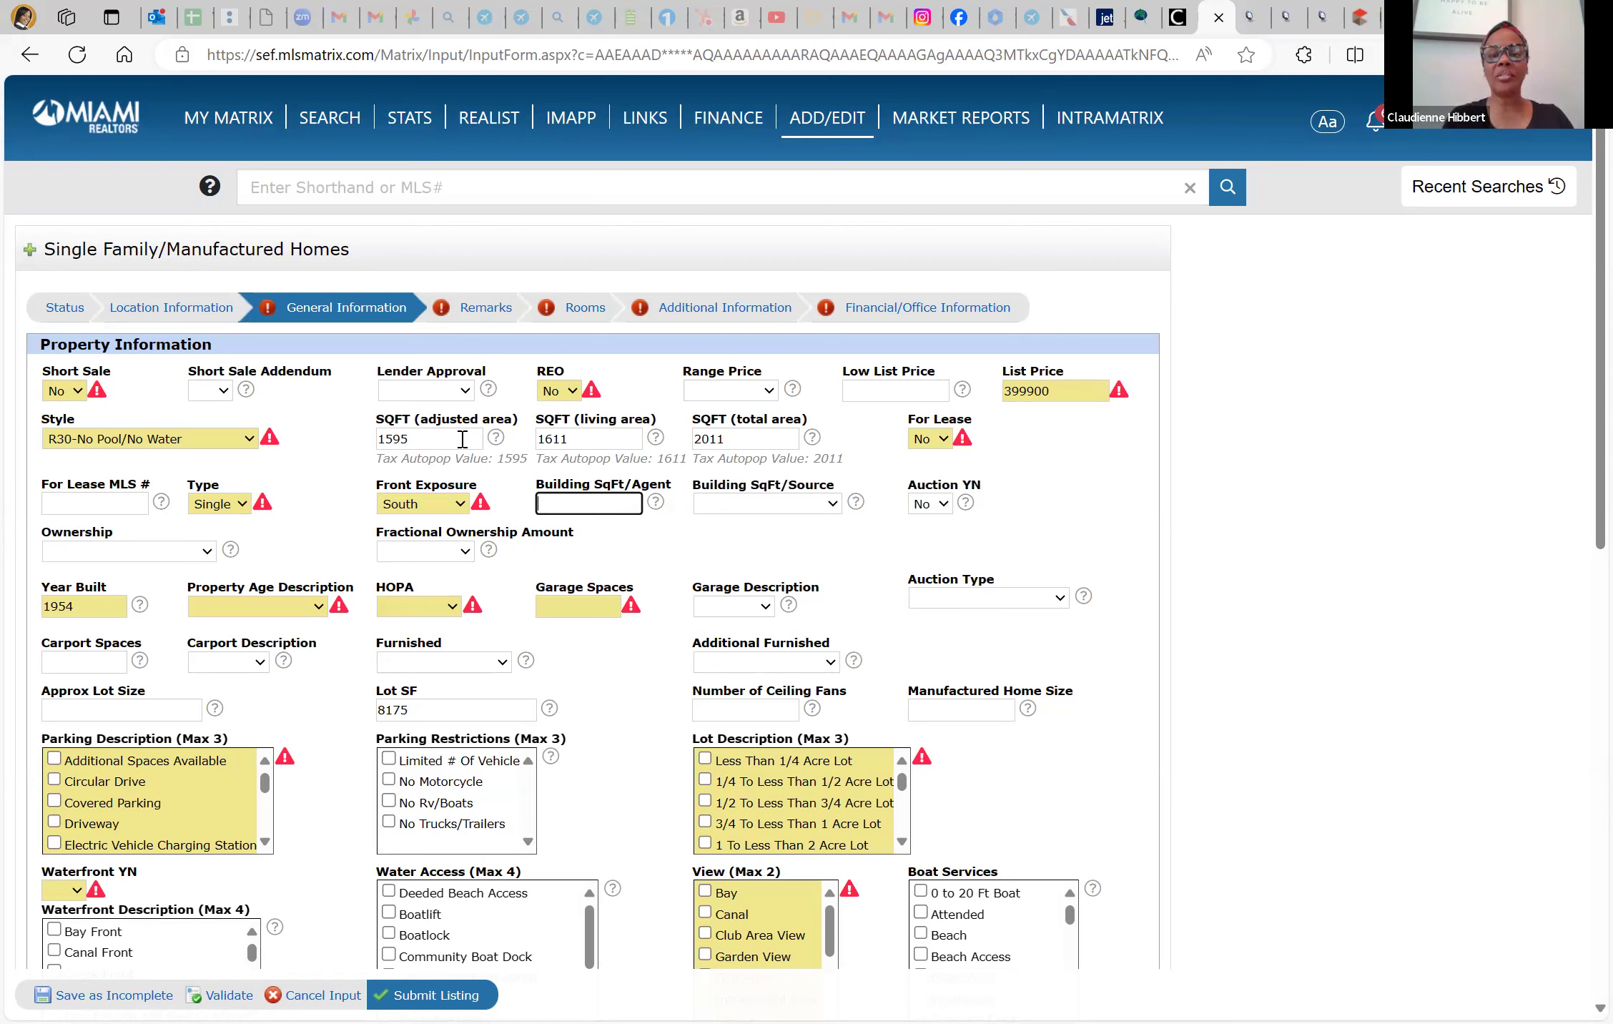
pyautogui.press('Tab')
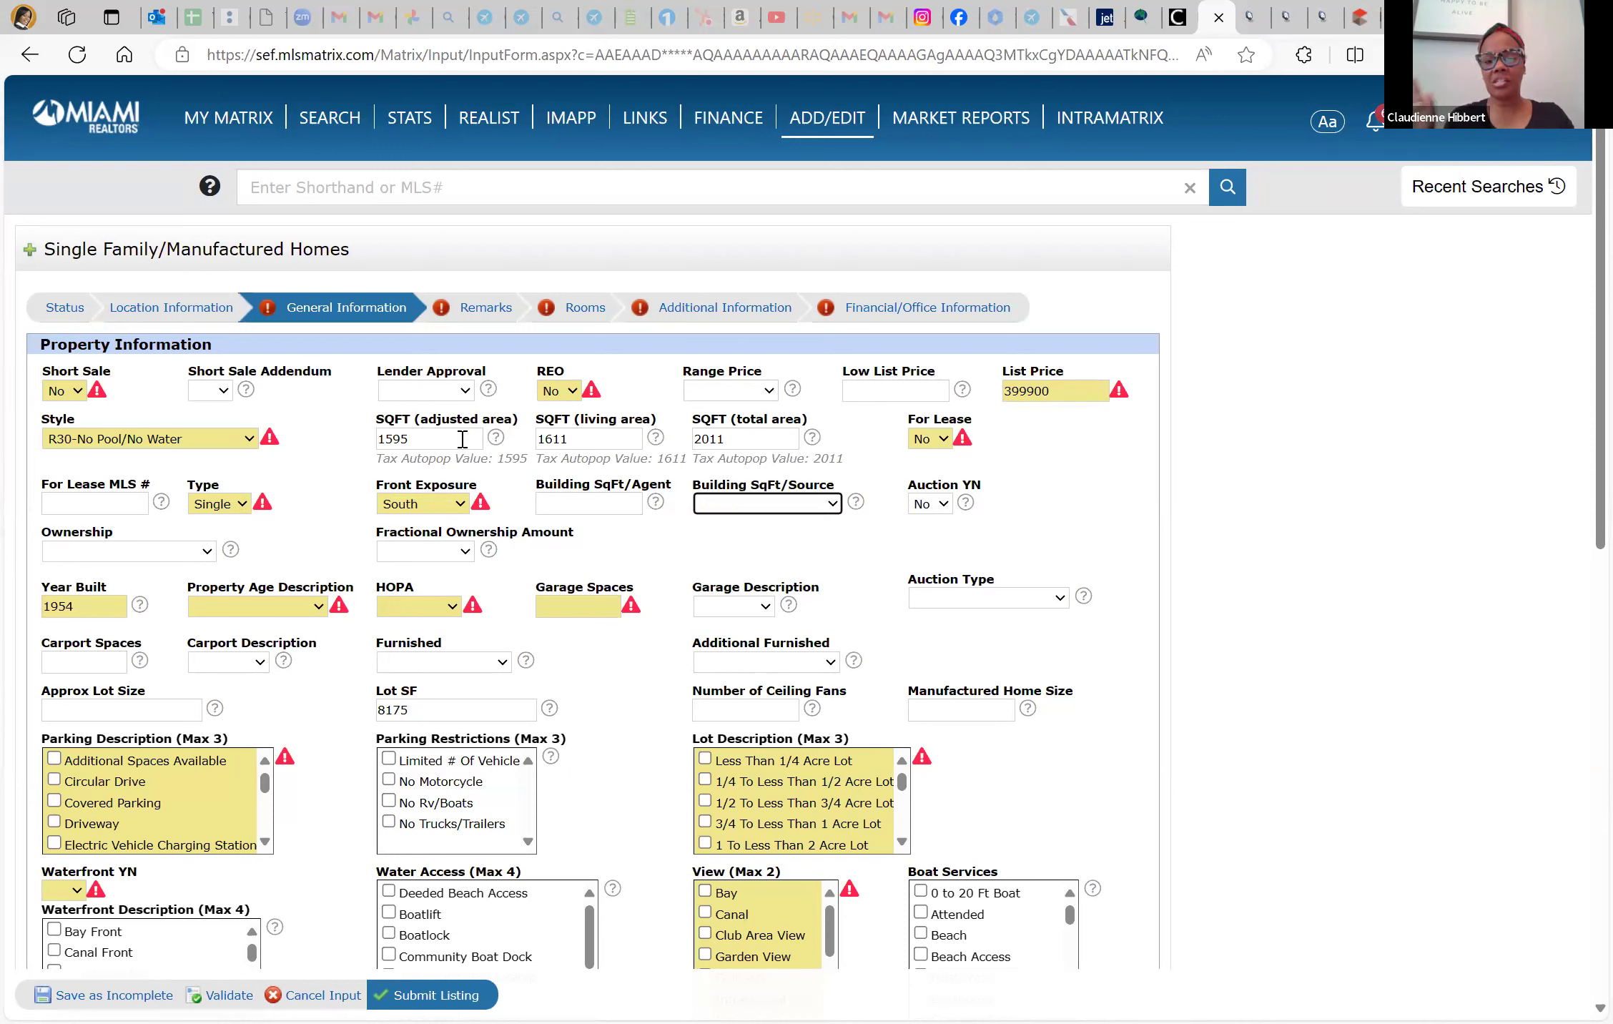
pyautogui.press('Tab')
pyautogui.press('Tab')
pyautogui.press('Down')
pyautogui.press('Down')
pyautogui.press('Down')
pyautogui.press('Down')
pyautogui.press('Down')
pyautogui.press('Down')
pyautogui.press('Down')
pyautogui.press('Down')
pyautogui.press('Down')
pyautogui.press('Up')
# Set Ownership to Other Ownership and Fractional Ownership Amount to Other Share
pyautogui.click(214, 555)
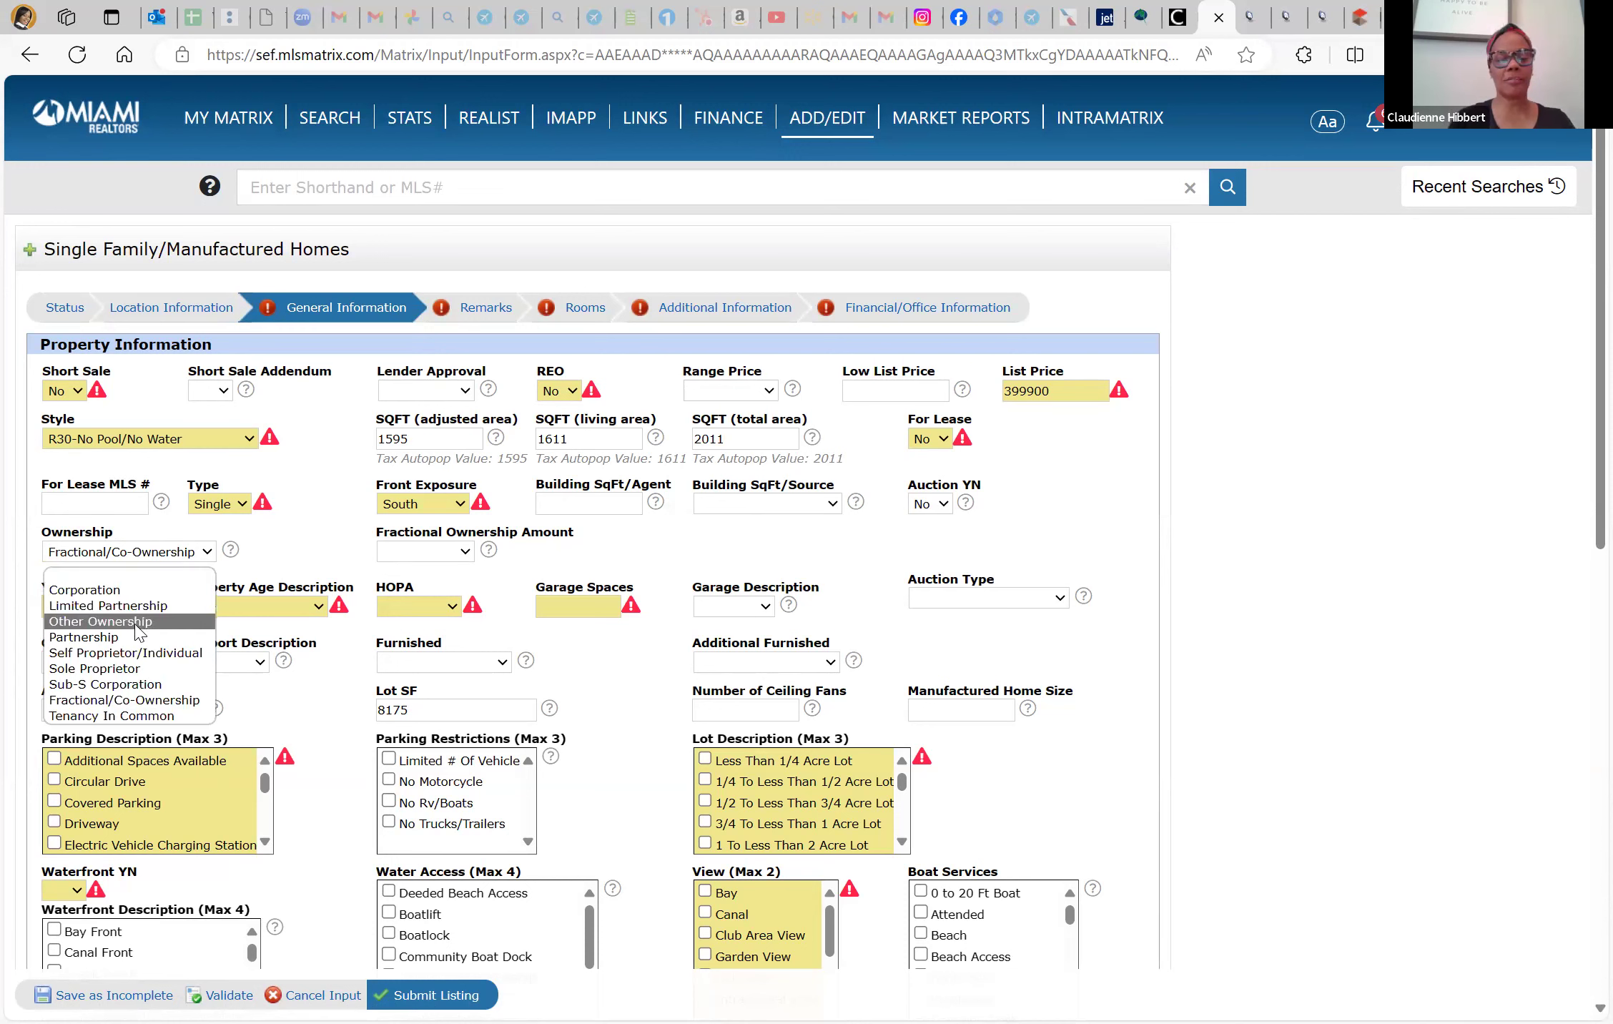
pyautogui.click(138, 629)
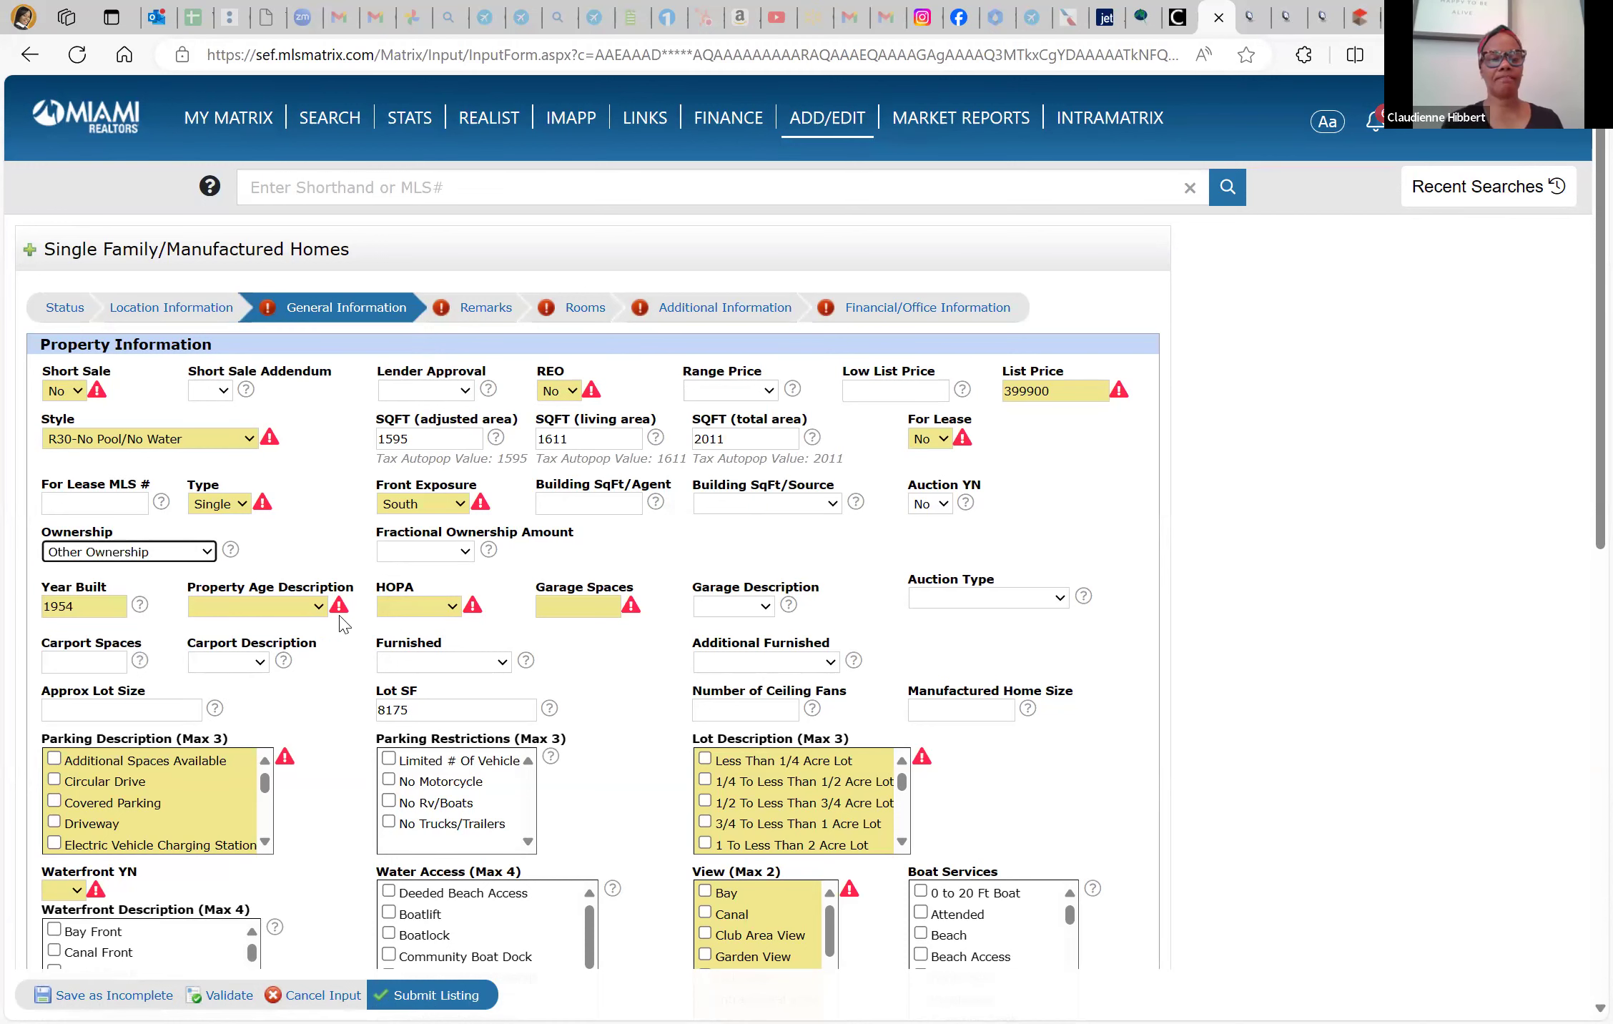
pyautogui.click(464, 552)
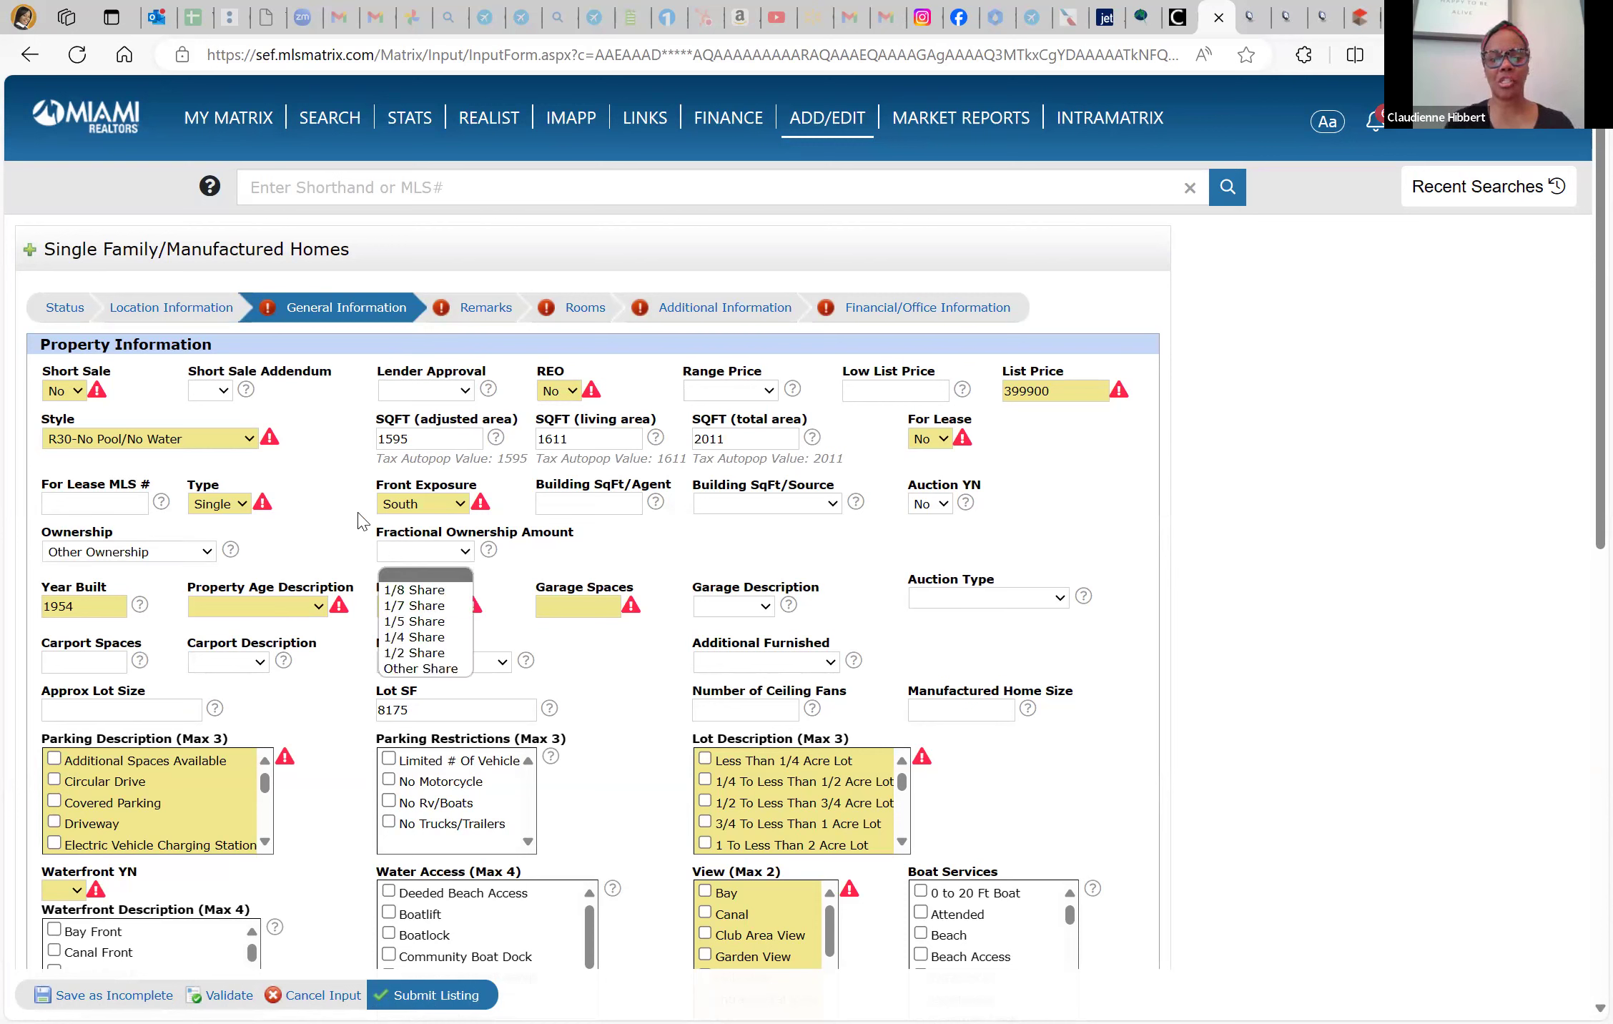
pyautogui.press('Down')
pyautogui.press('Down')
pyautogui.press('Down')
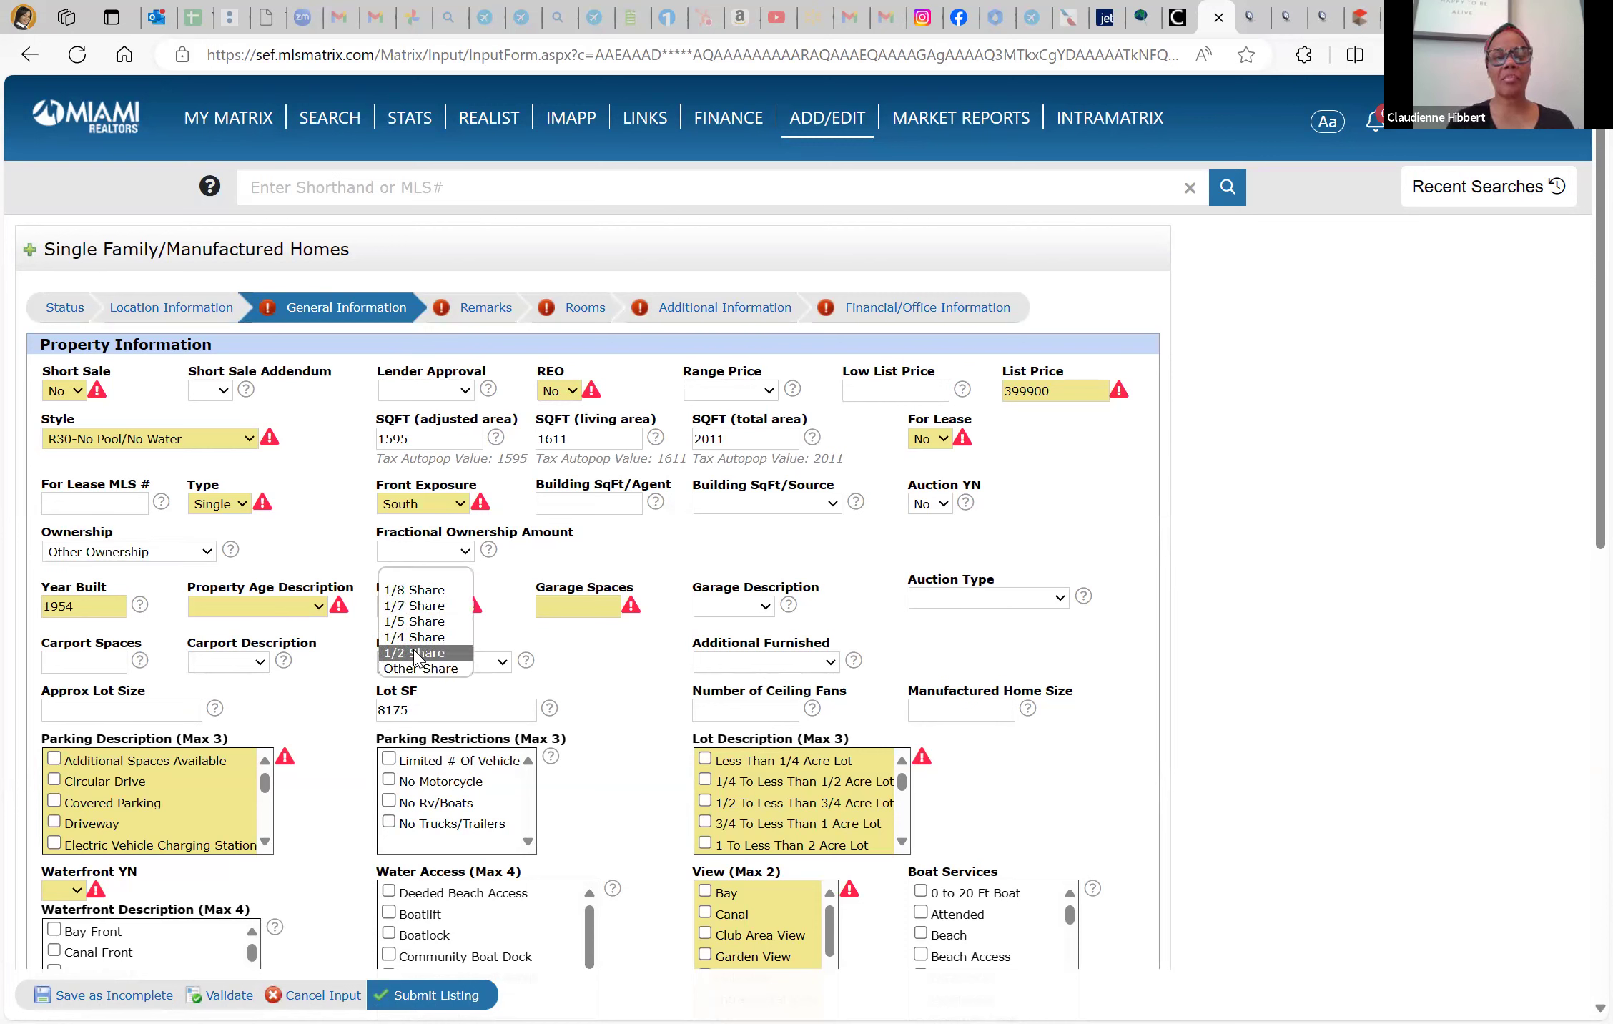
pyautogui.press('Down')
pyautogui.press('Return')
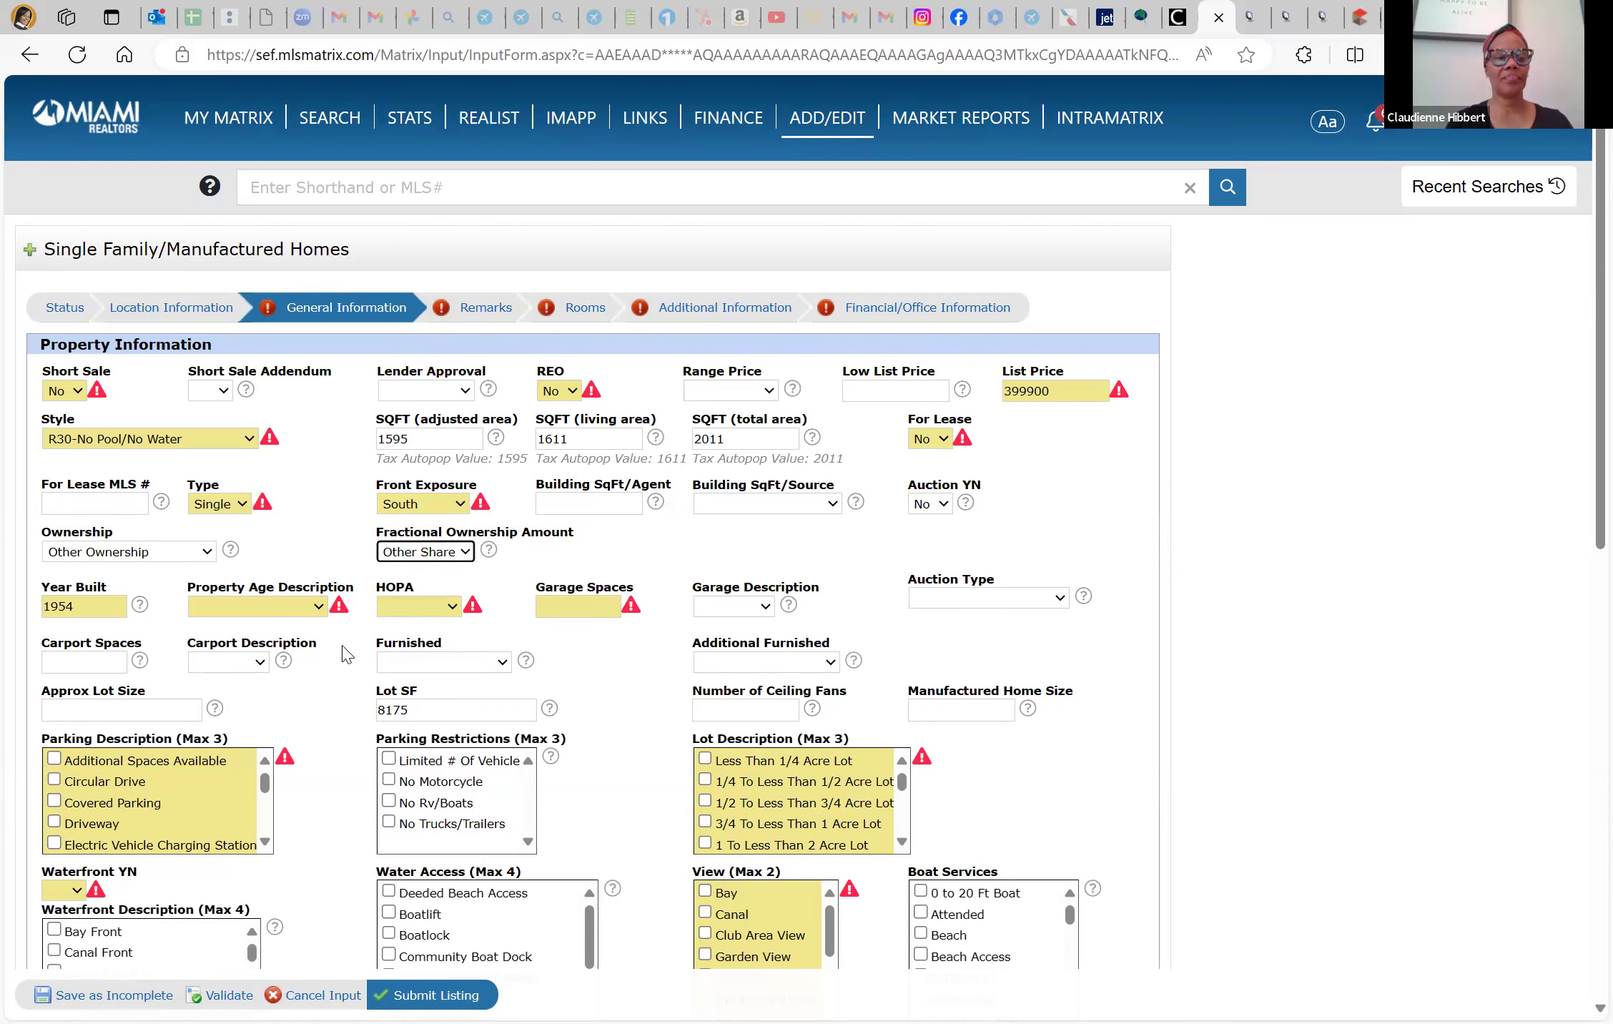
# Set Property Age Description to Resale and HOPA to No HOPA
pyautogui.click(315, 609)
pyautogui.press('Down')
pyautogui.press('Return')
pyautogui.click(453, 609)
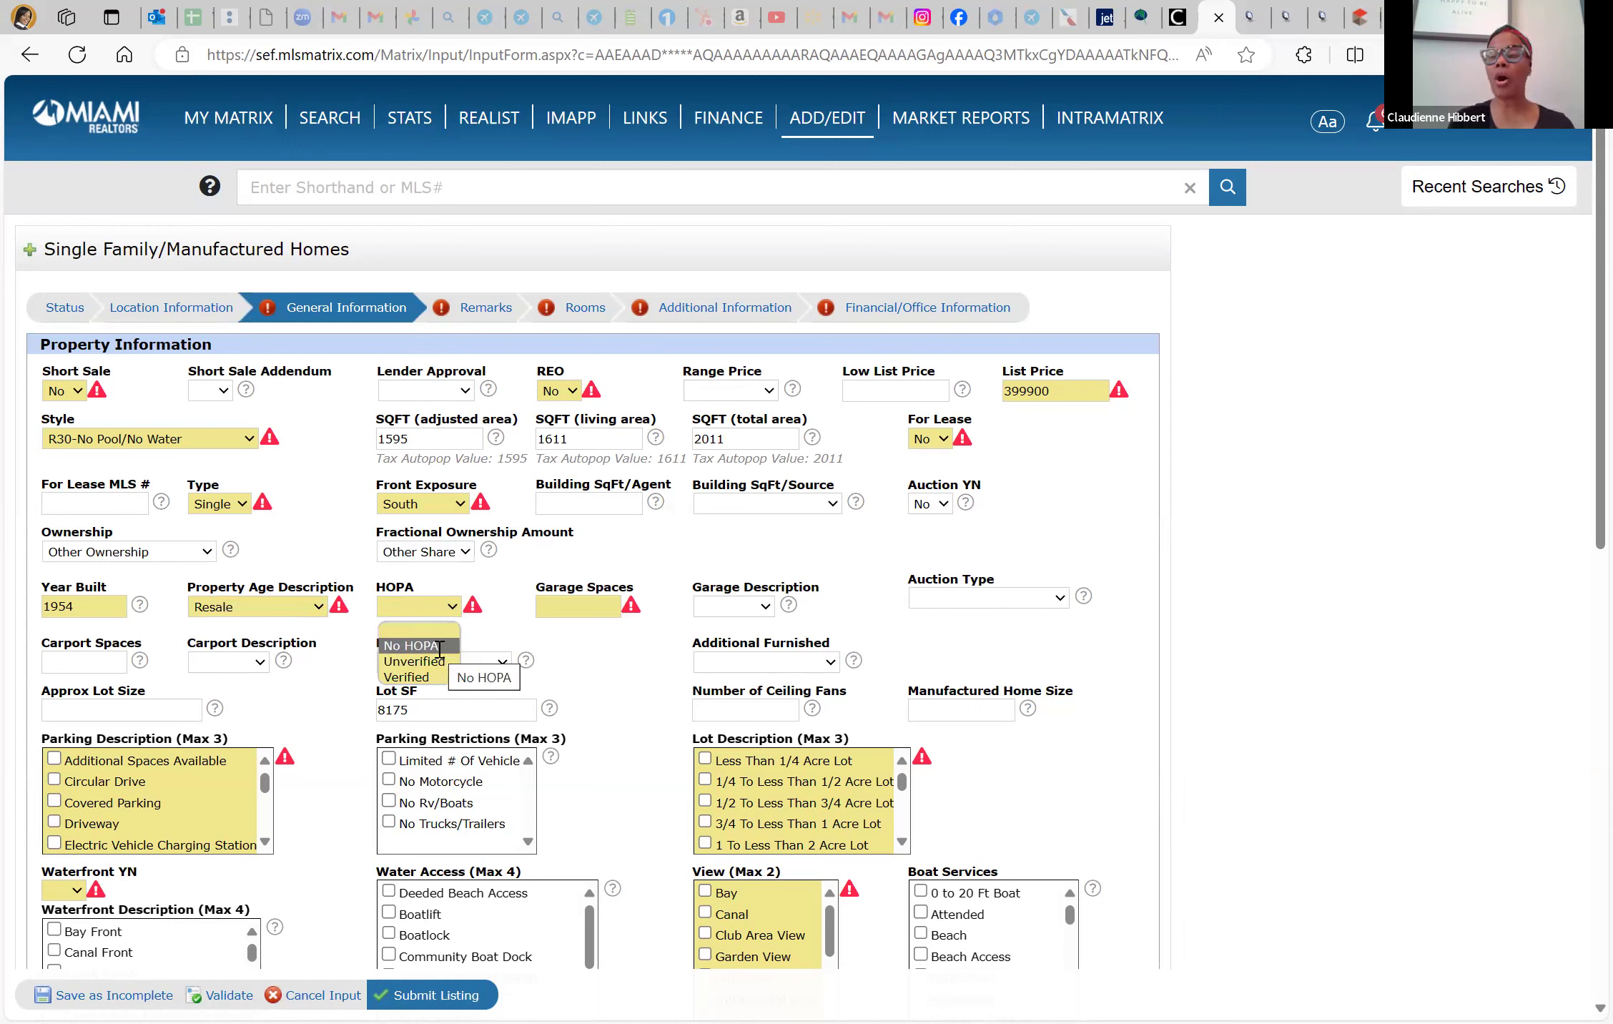
pyautogui.click(439, 648)
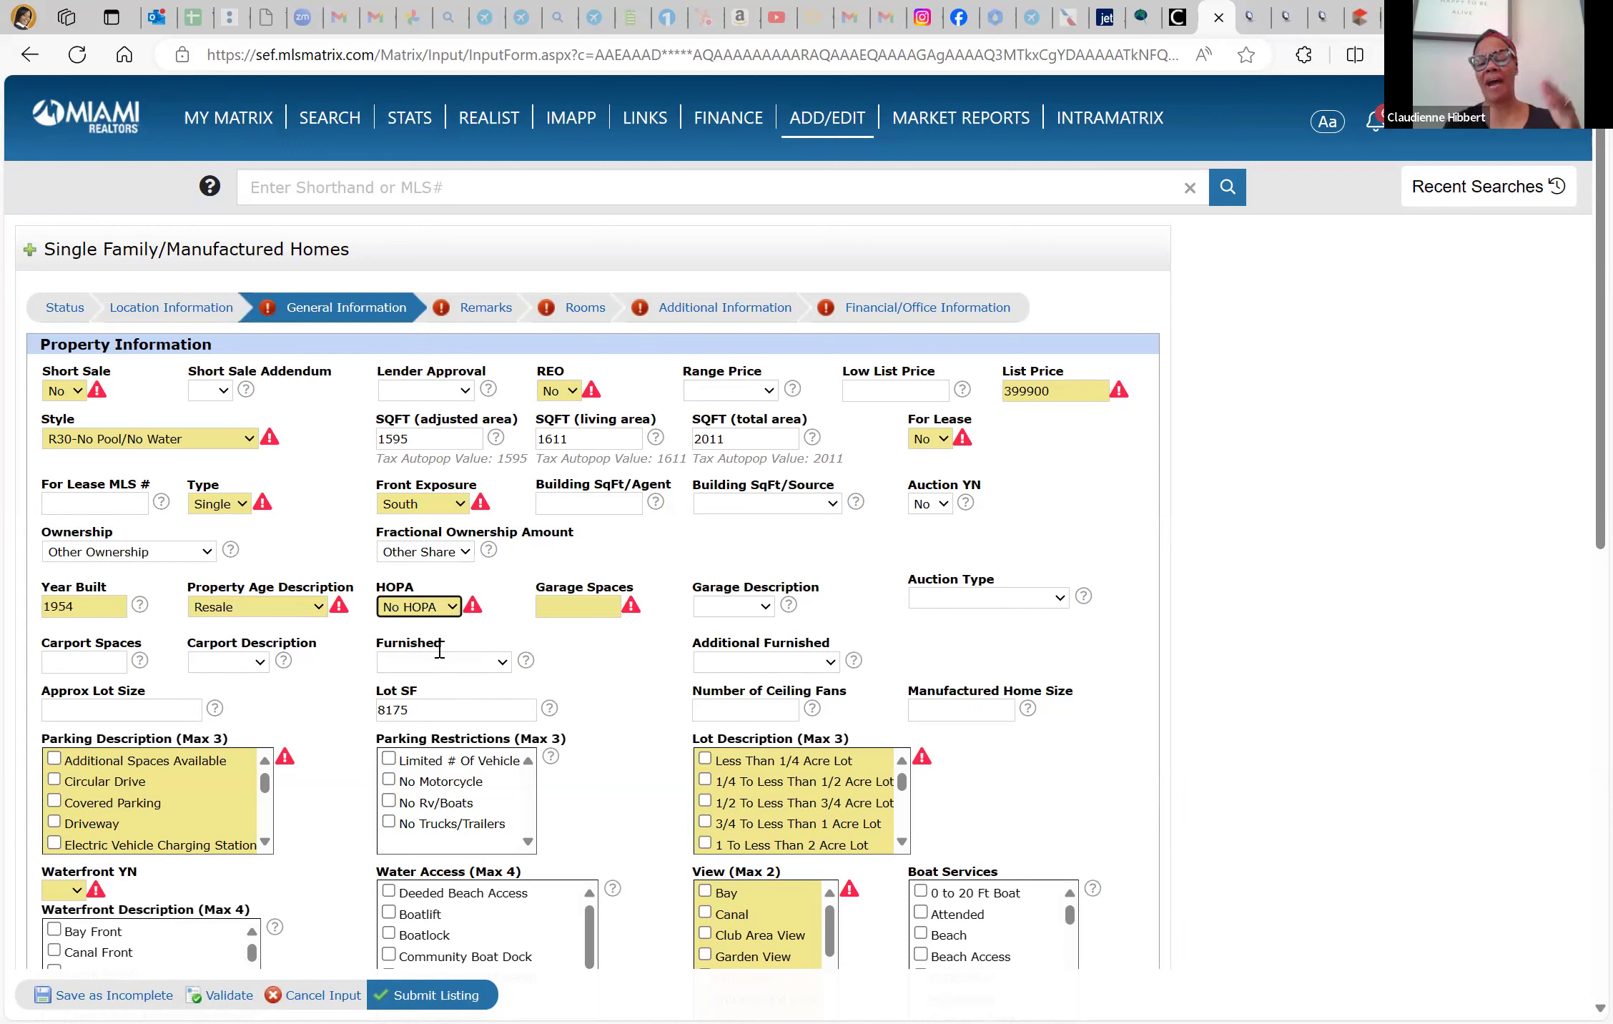
# Enter 0 Garage Spaces and leave Garage Description blank
pyautogui.click(603, 607)
pyautogui.write('0')
pyautogui.press('Tab')
pyautogui.press('Down')
pyautogui.press('Down')
pyautogui.press('Up')
pyautogui.press('Up')
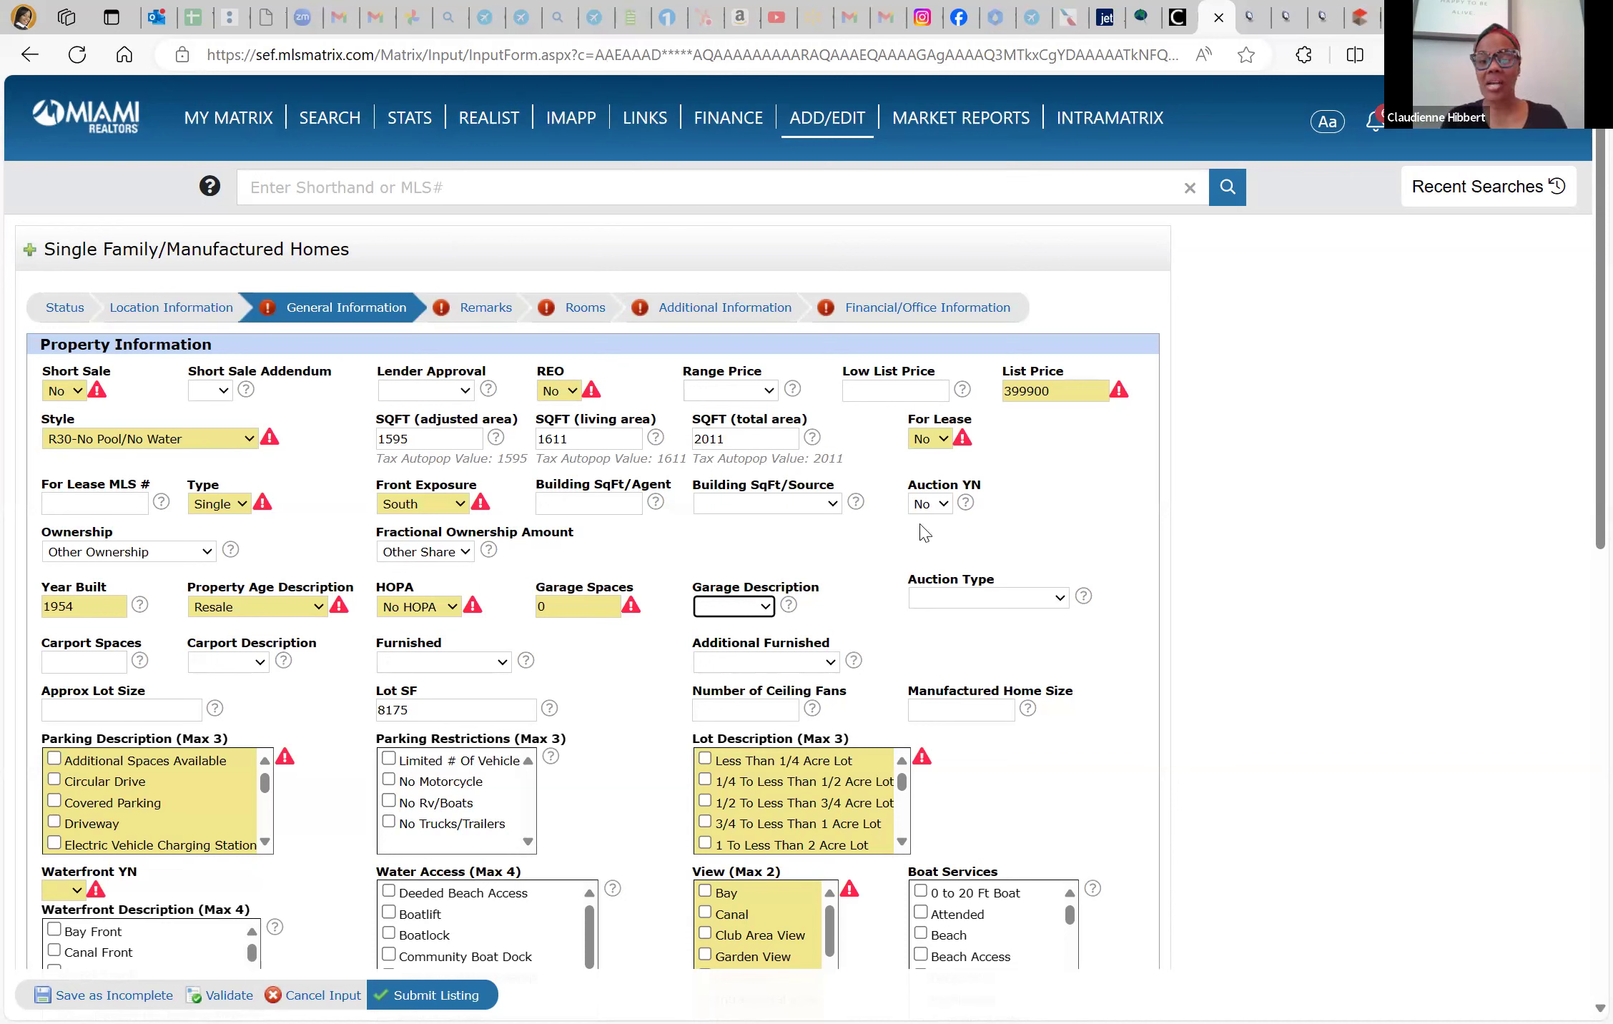
# Set Furnished to Unfurnished, leaving Auction Type and Carport Description unchanged
pyautogui.click(971, 600)
pyautogui.click(202, 681)
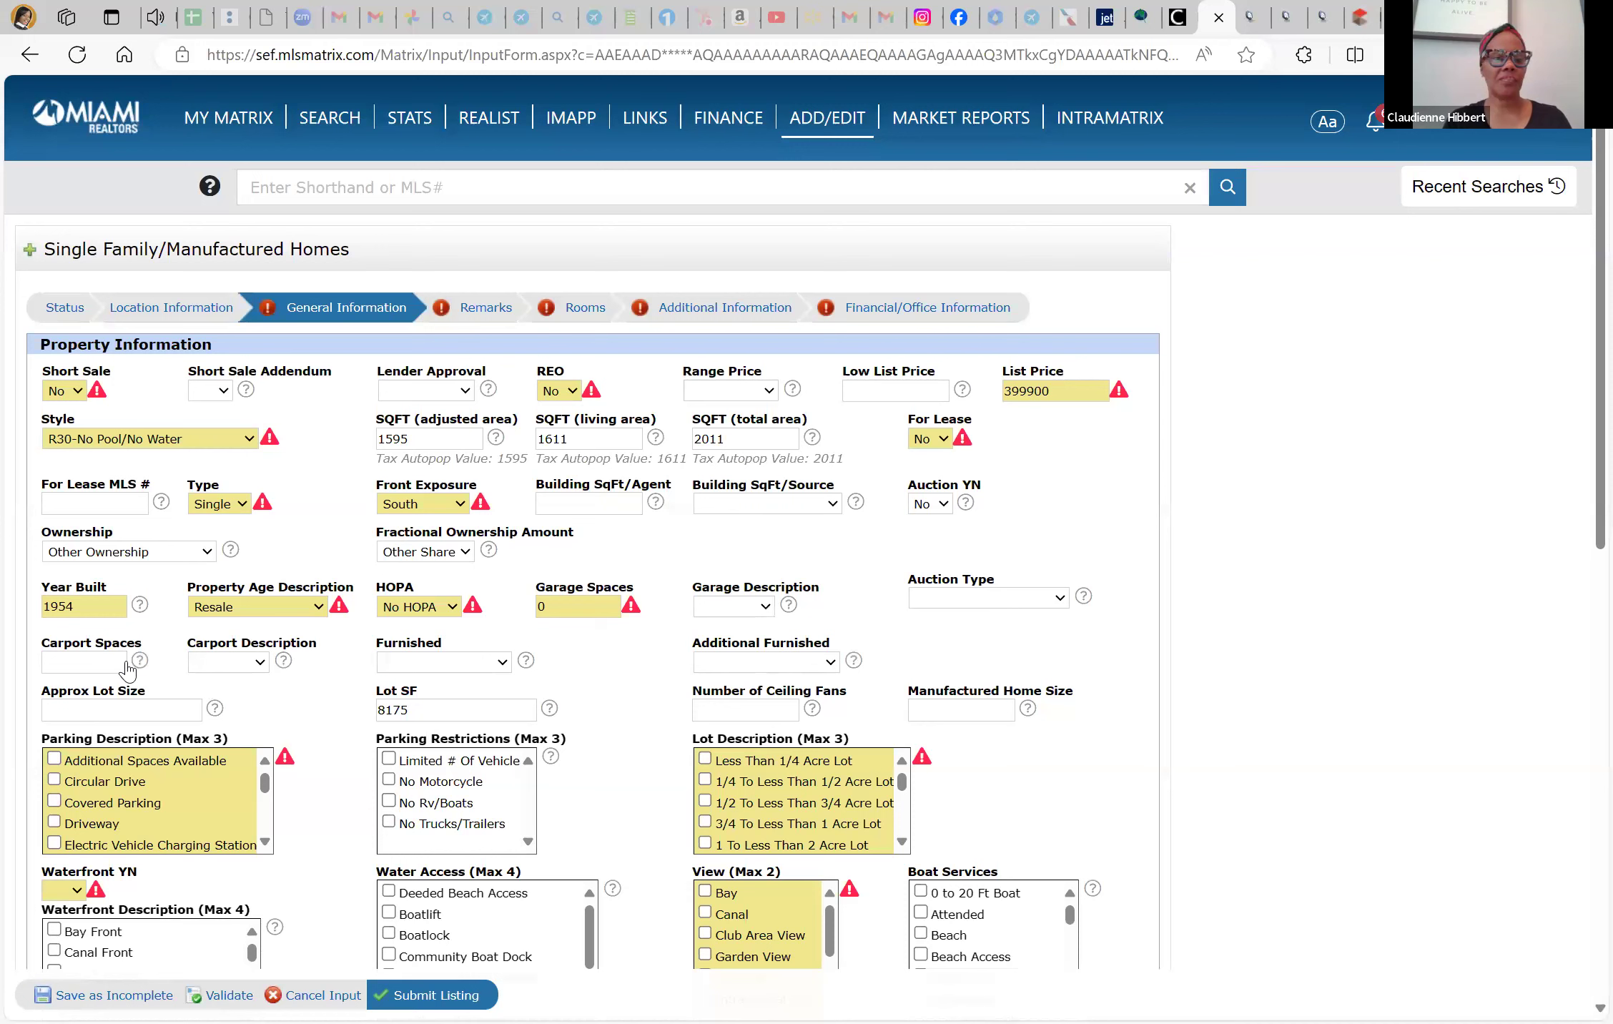
pyautogui.click(252, 665)
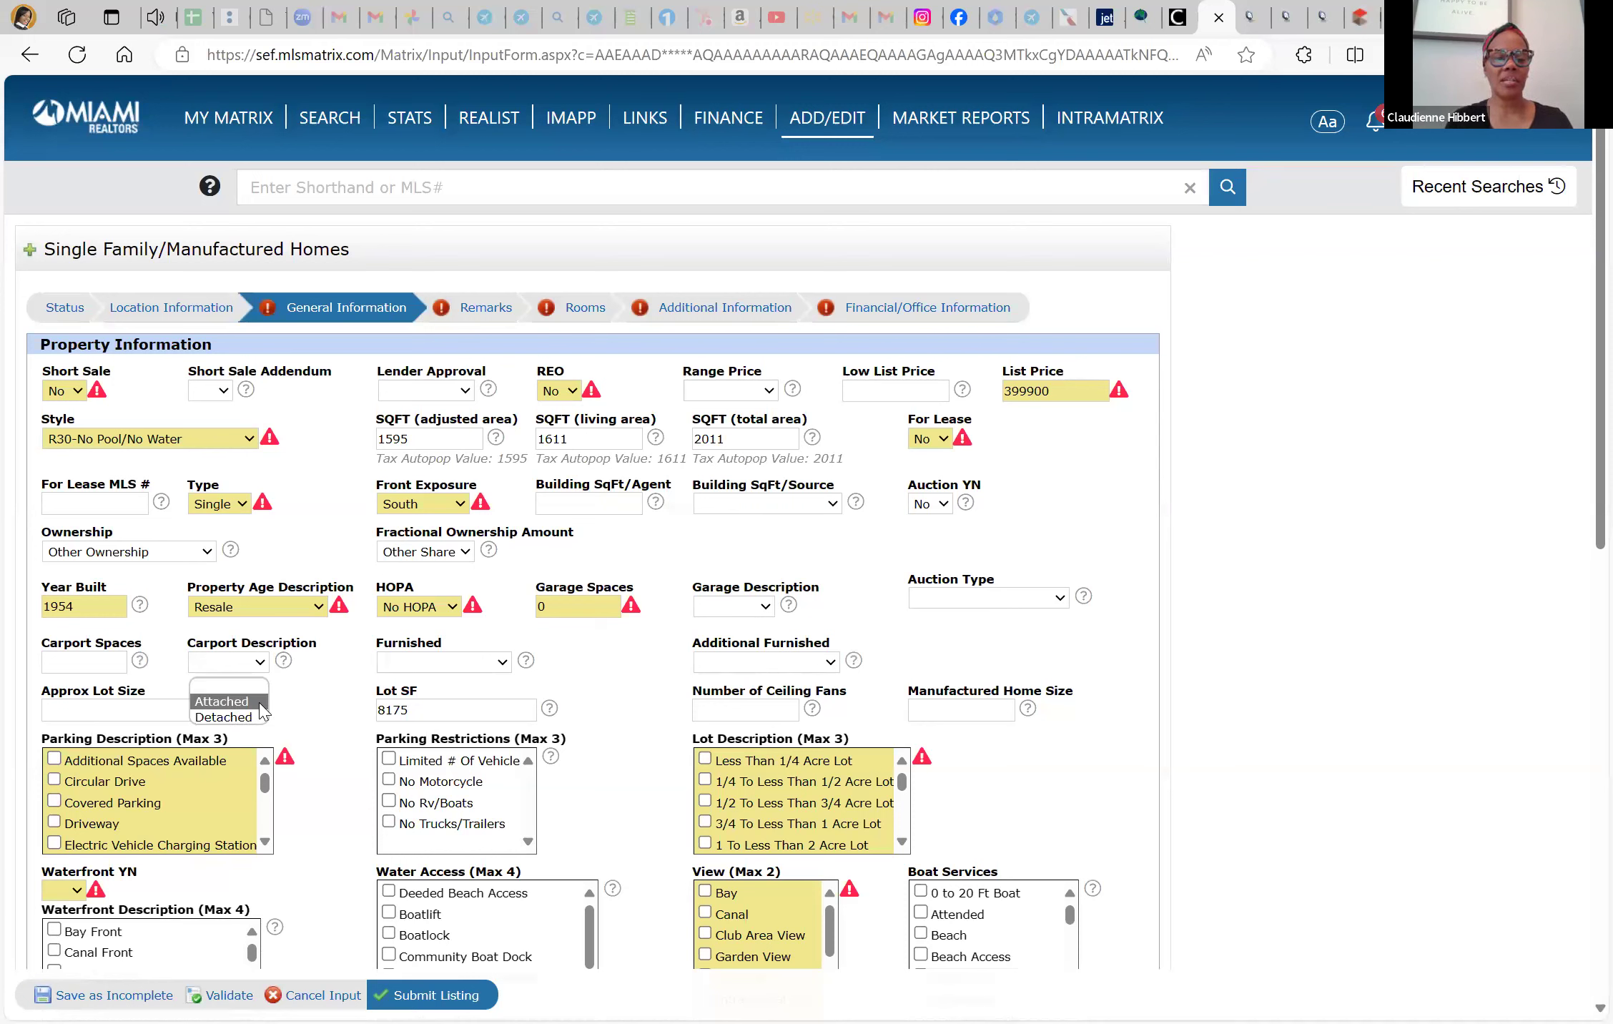
pyautogui.click(423, 665)
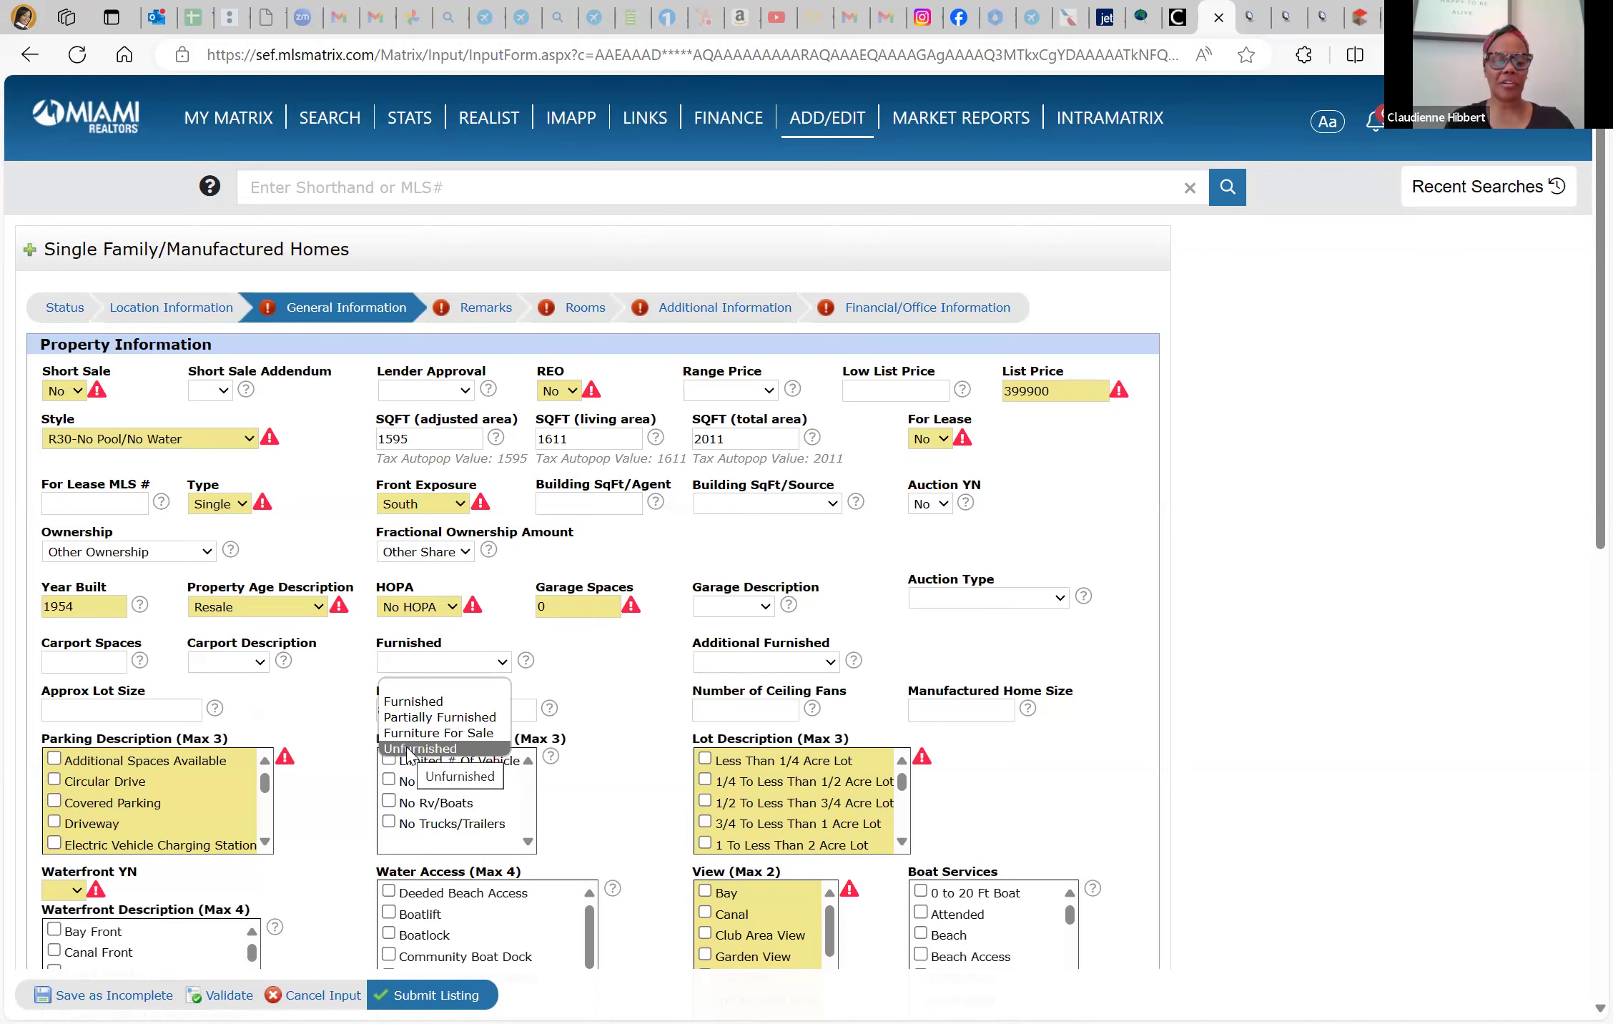
pyautogui.click(408, 749)
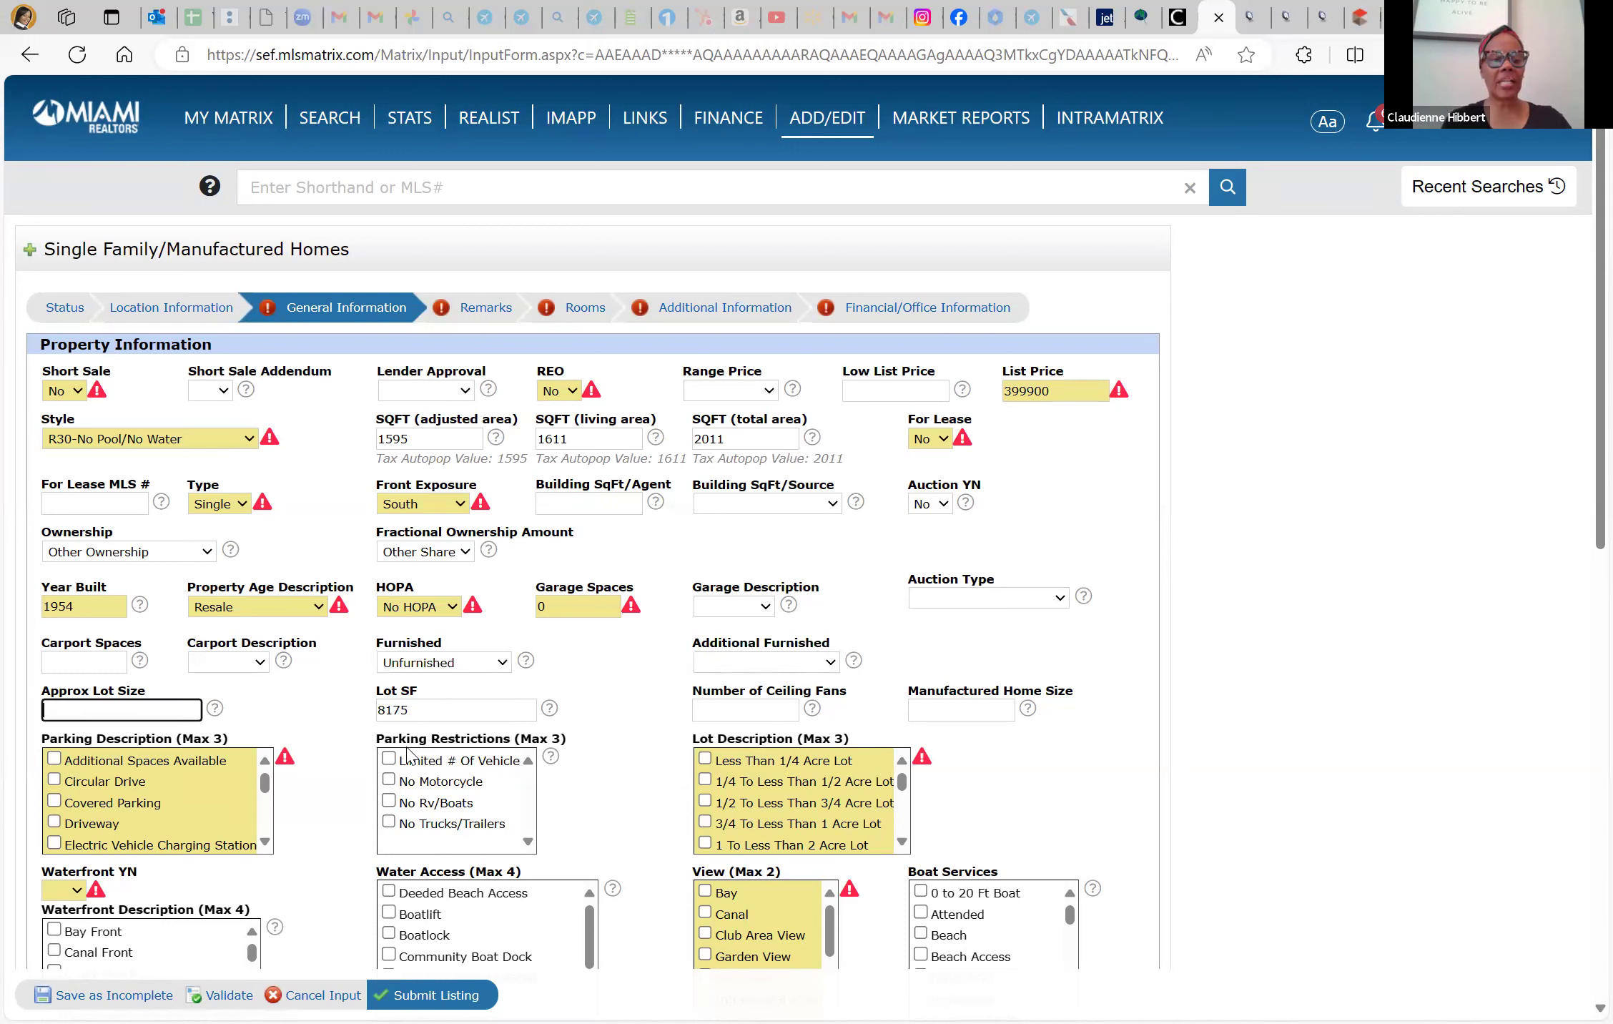
# Enter 8175 for Lot SF and 0 for the number of ceiling fans
pyautogui.write('8175')
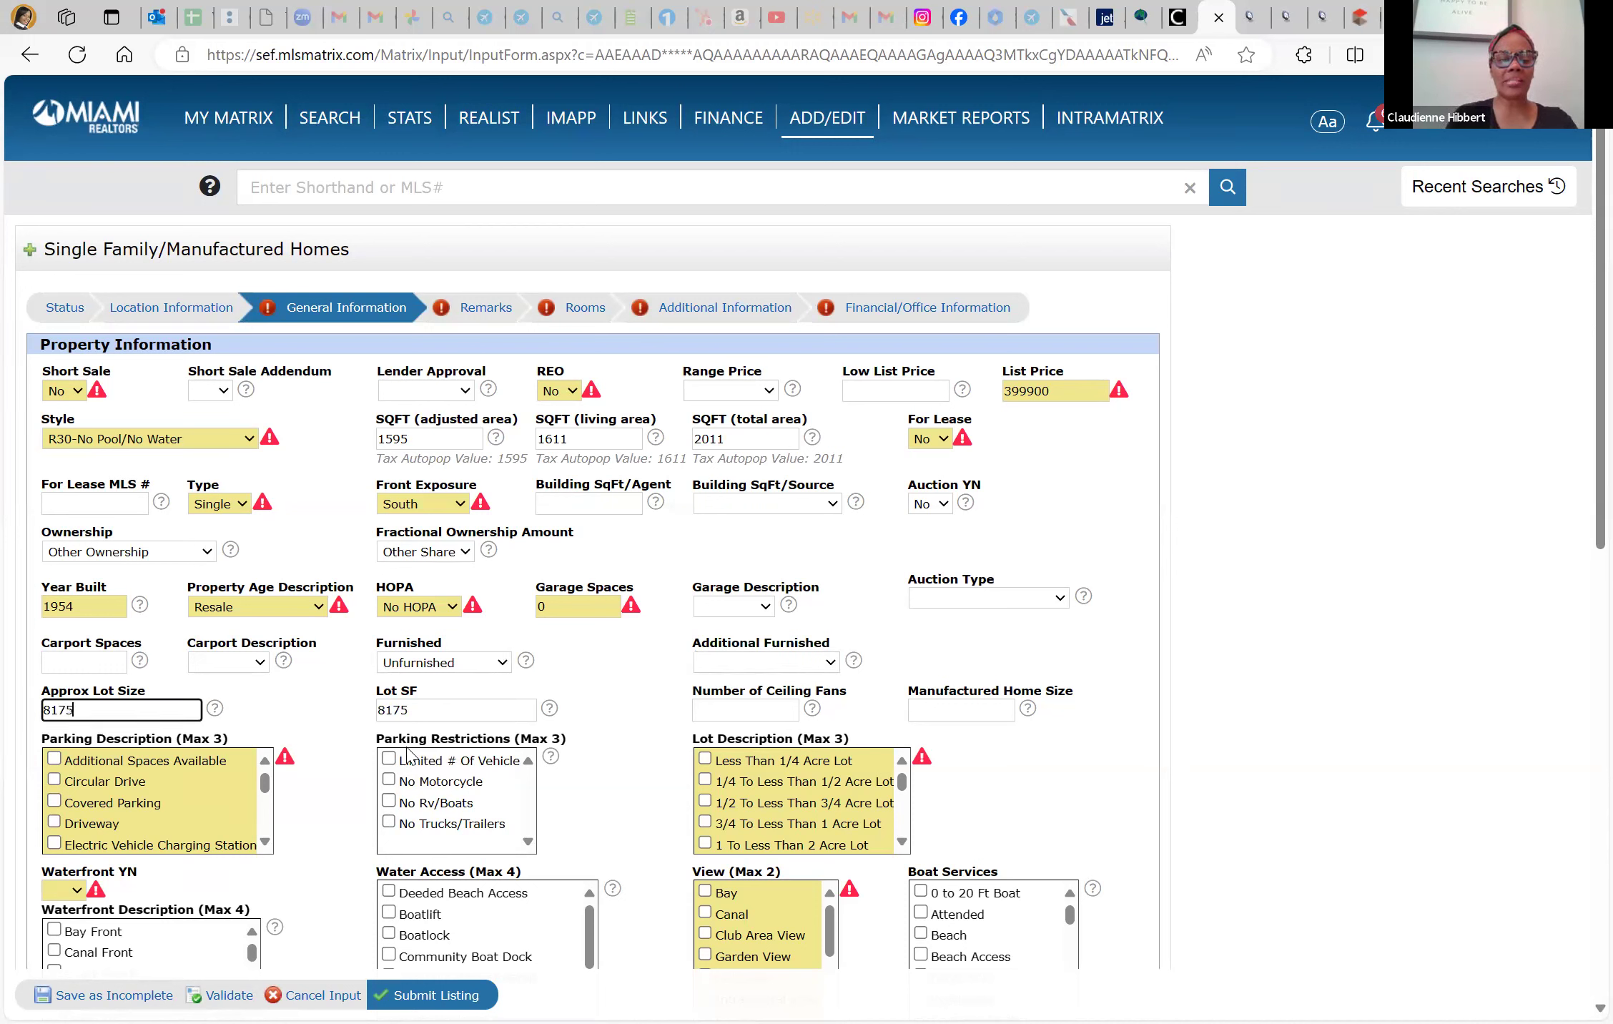
pyautogui.press('Tab')
pyautogui.press('Tab')
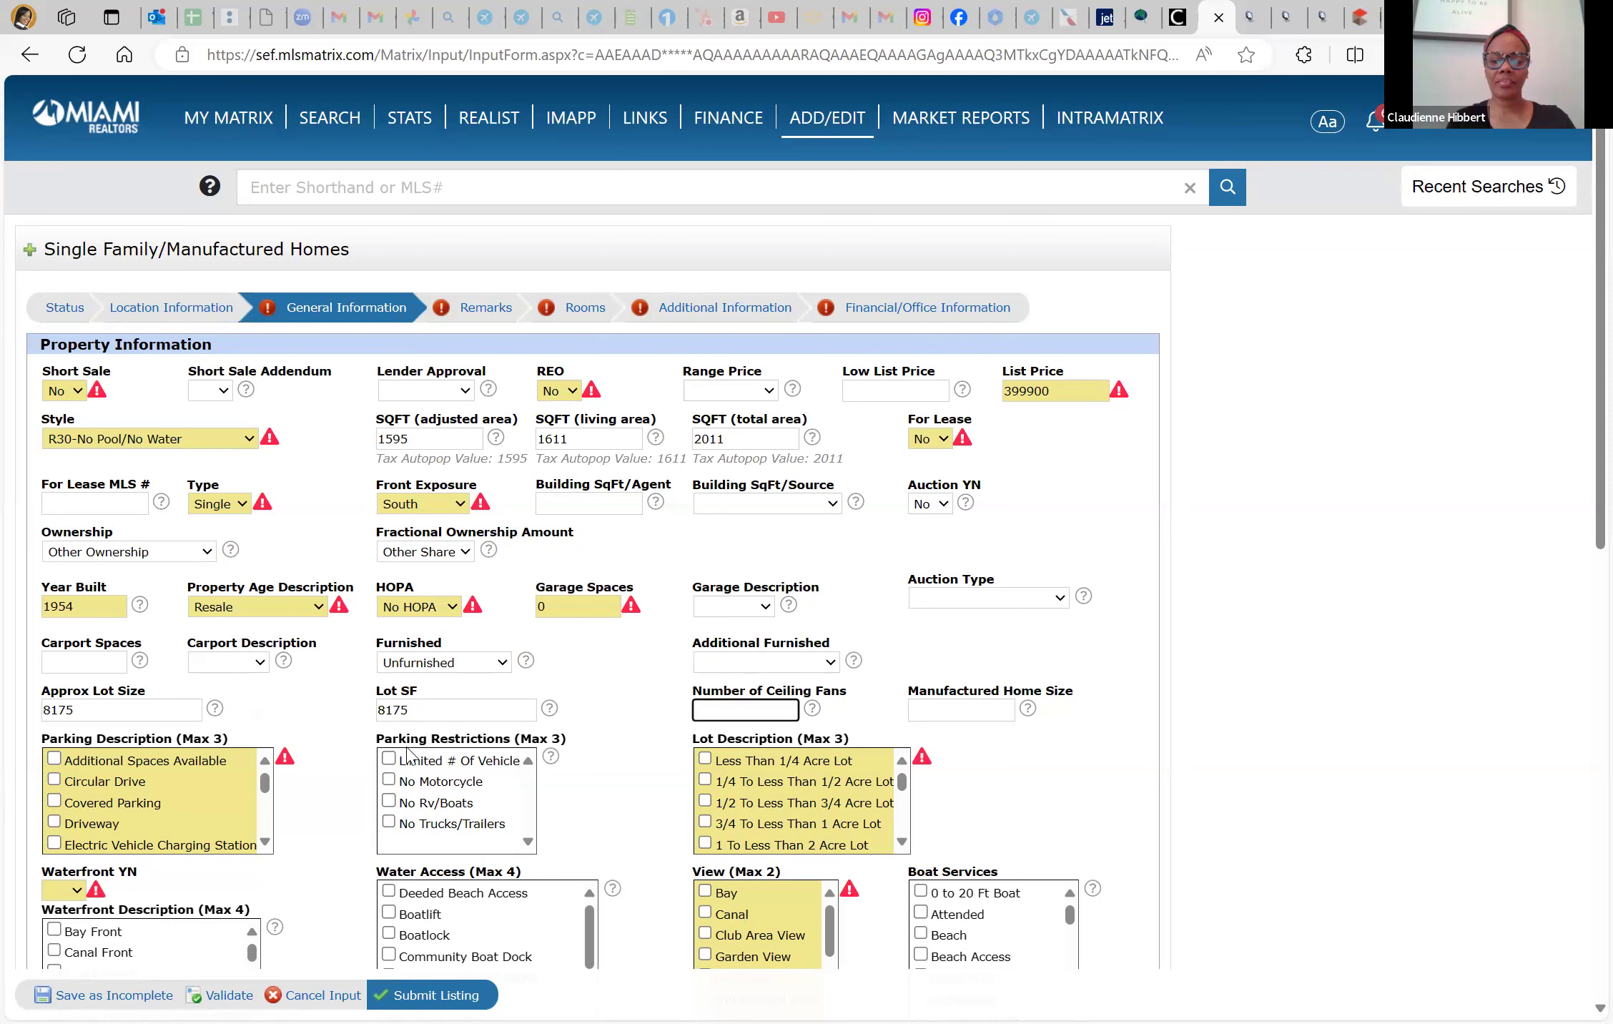
pyautogui.write('0')
pyautogui.press('Tab')
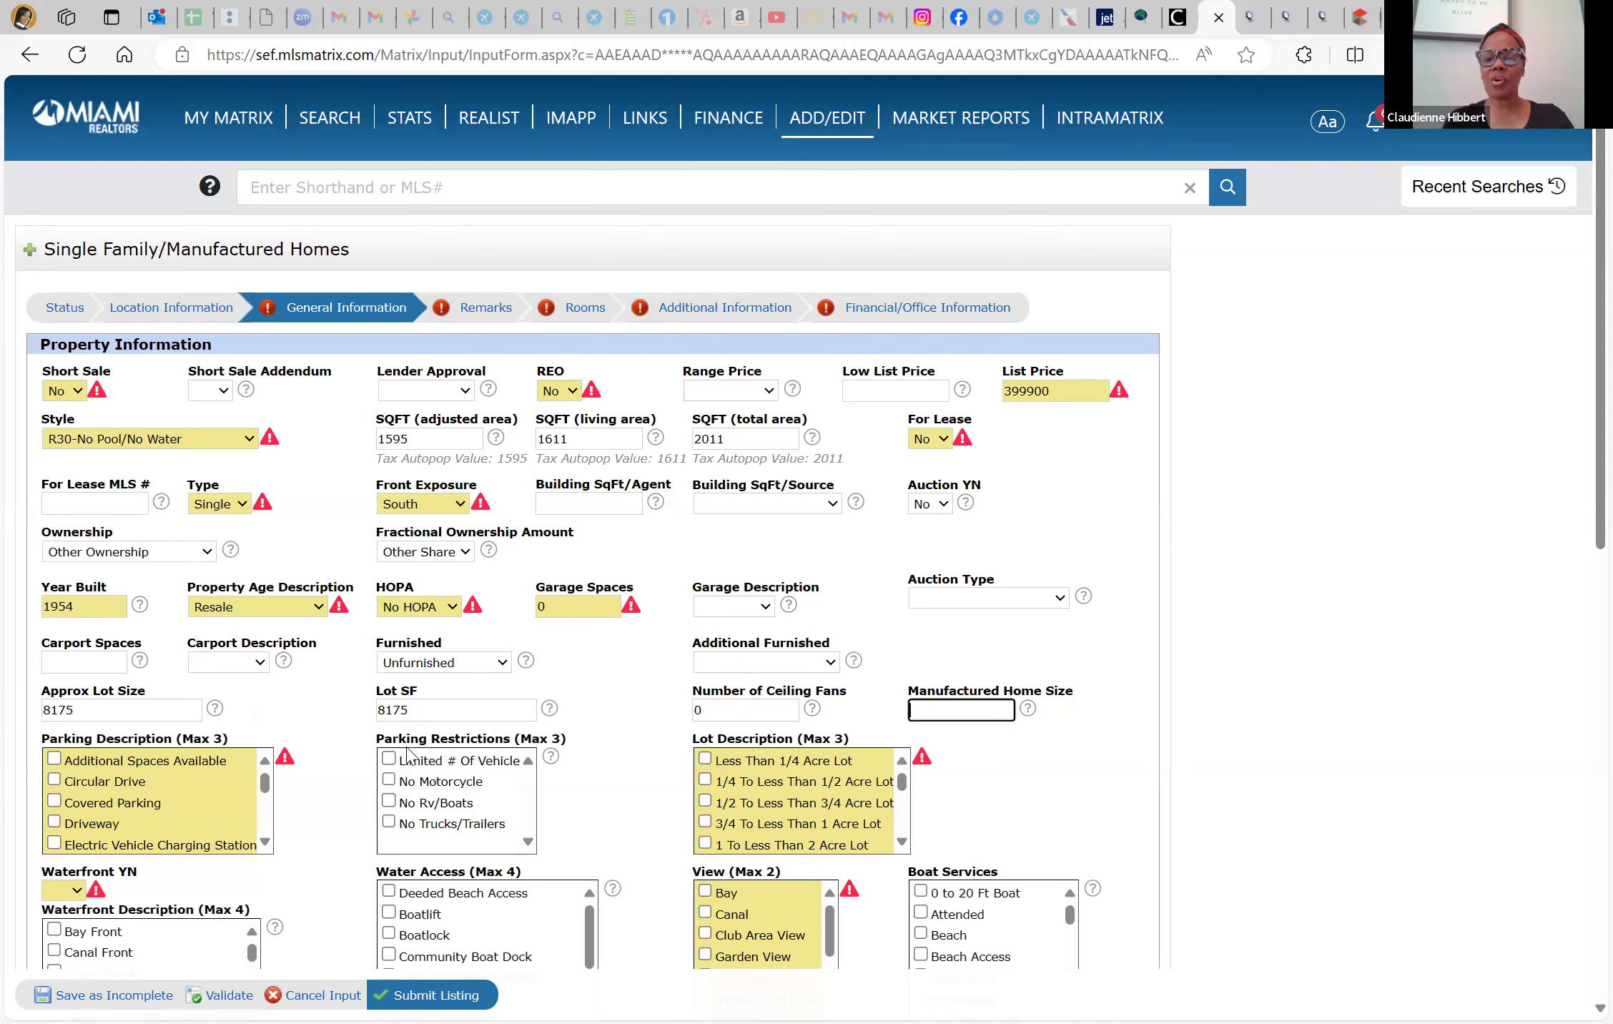
pyautogui.press('Tab')
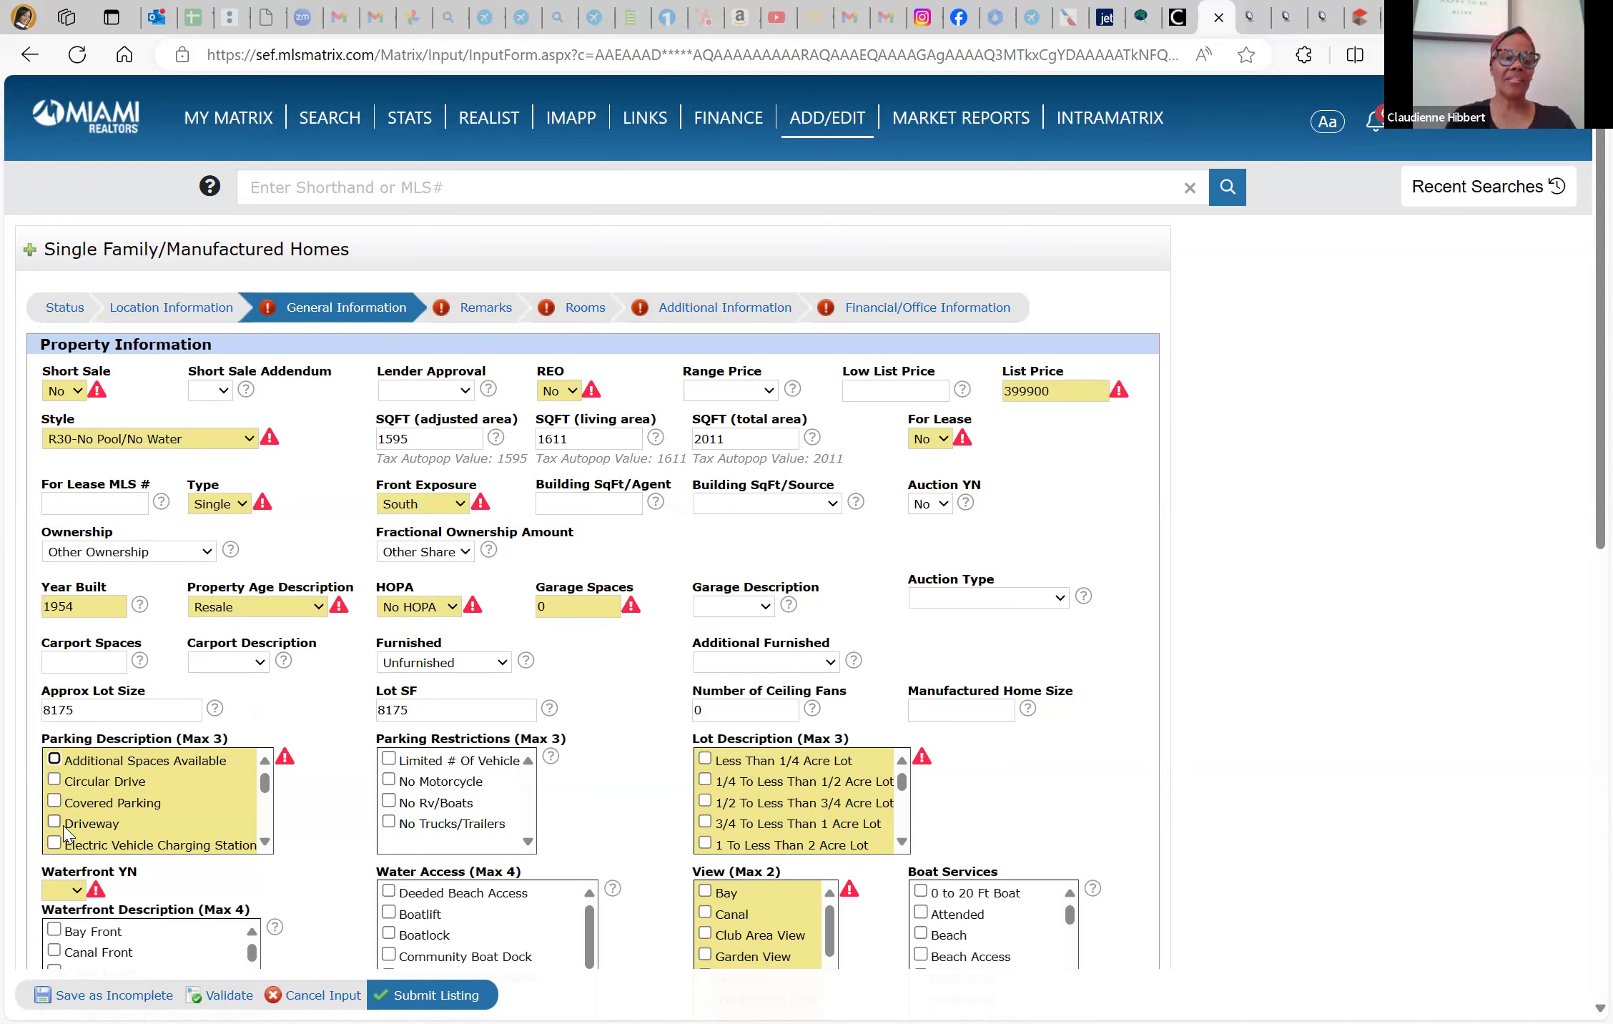
# Check Driveway parking and Less Than 1/4 Acre Lot, then start a web search in a new tab
pyautogui.click(55, 824)
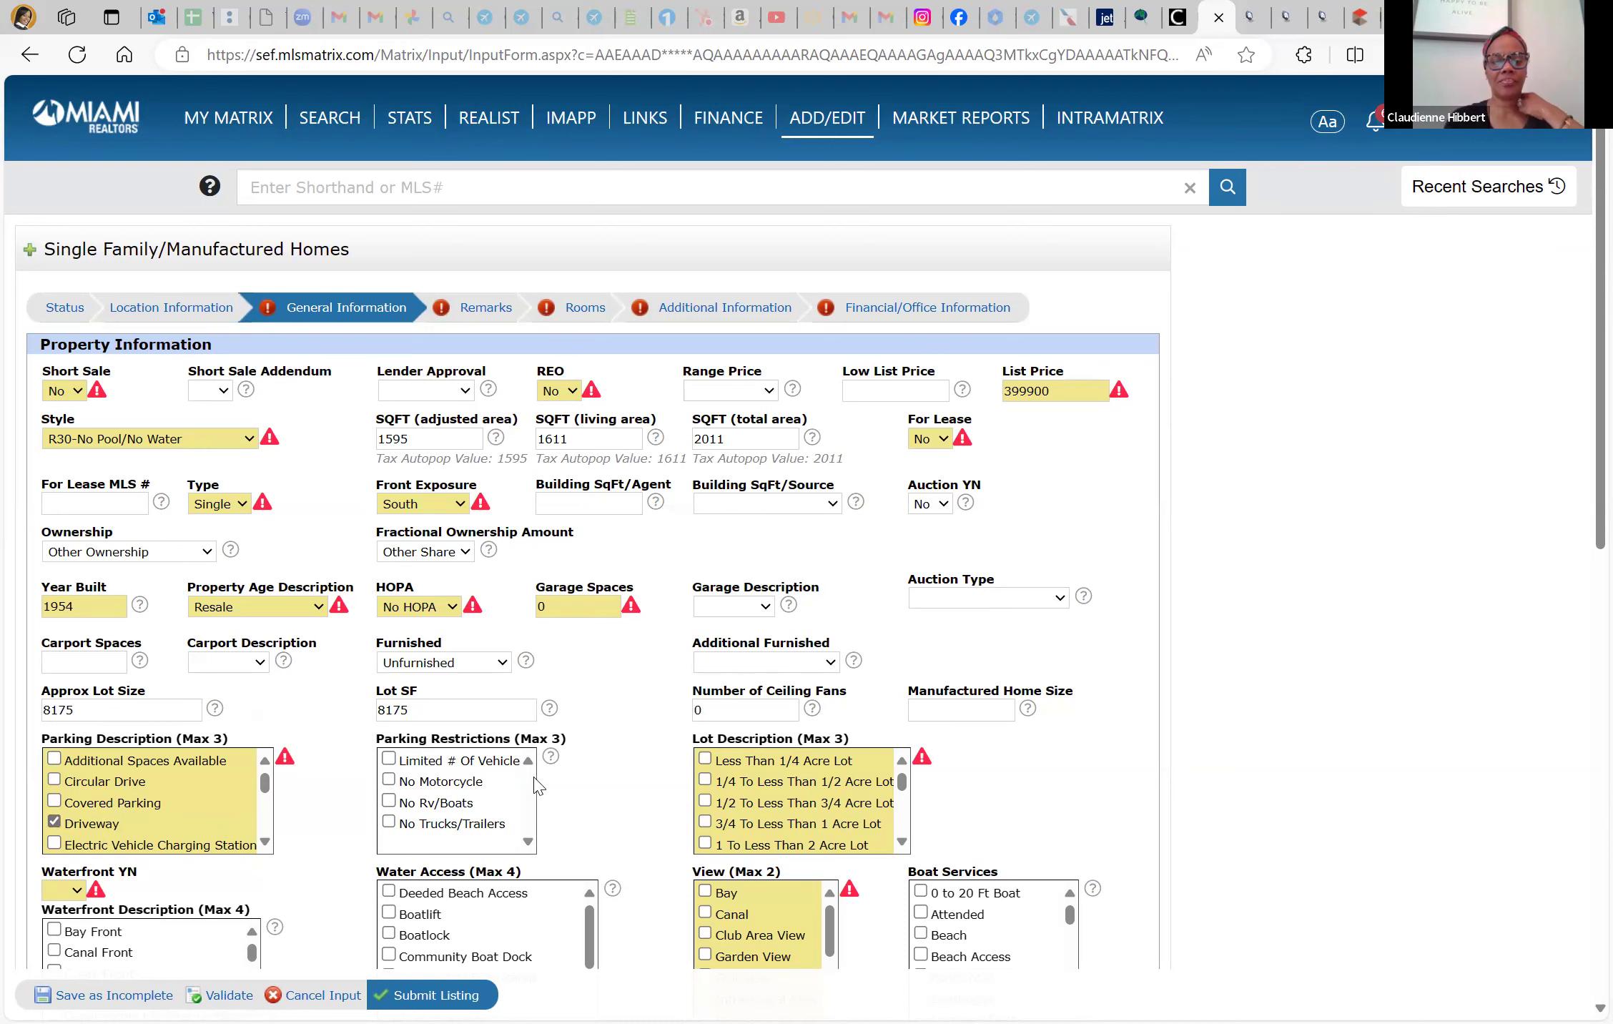
pyautogui.scroll(-1, 580, 814)
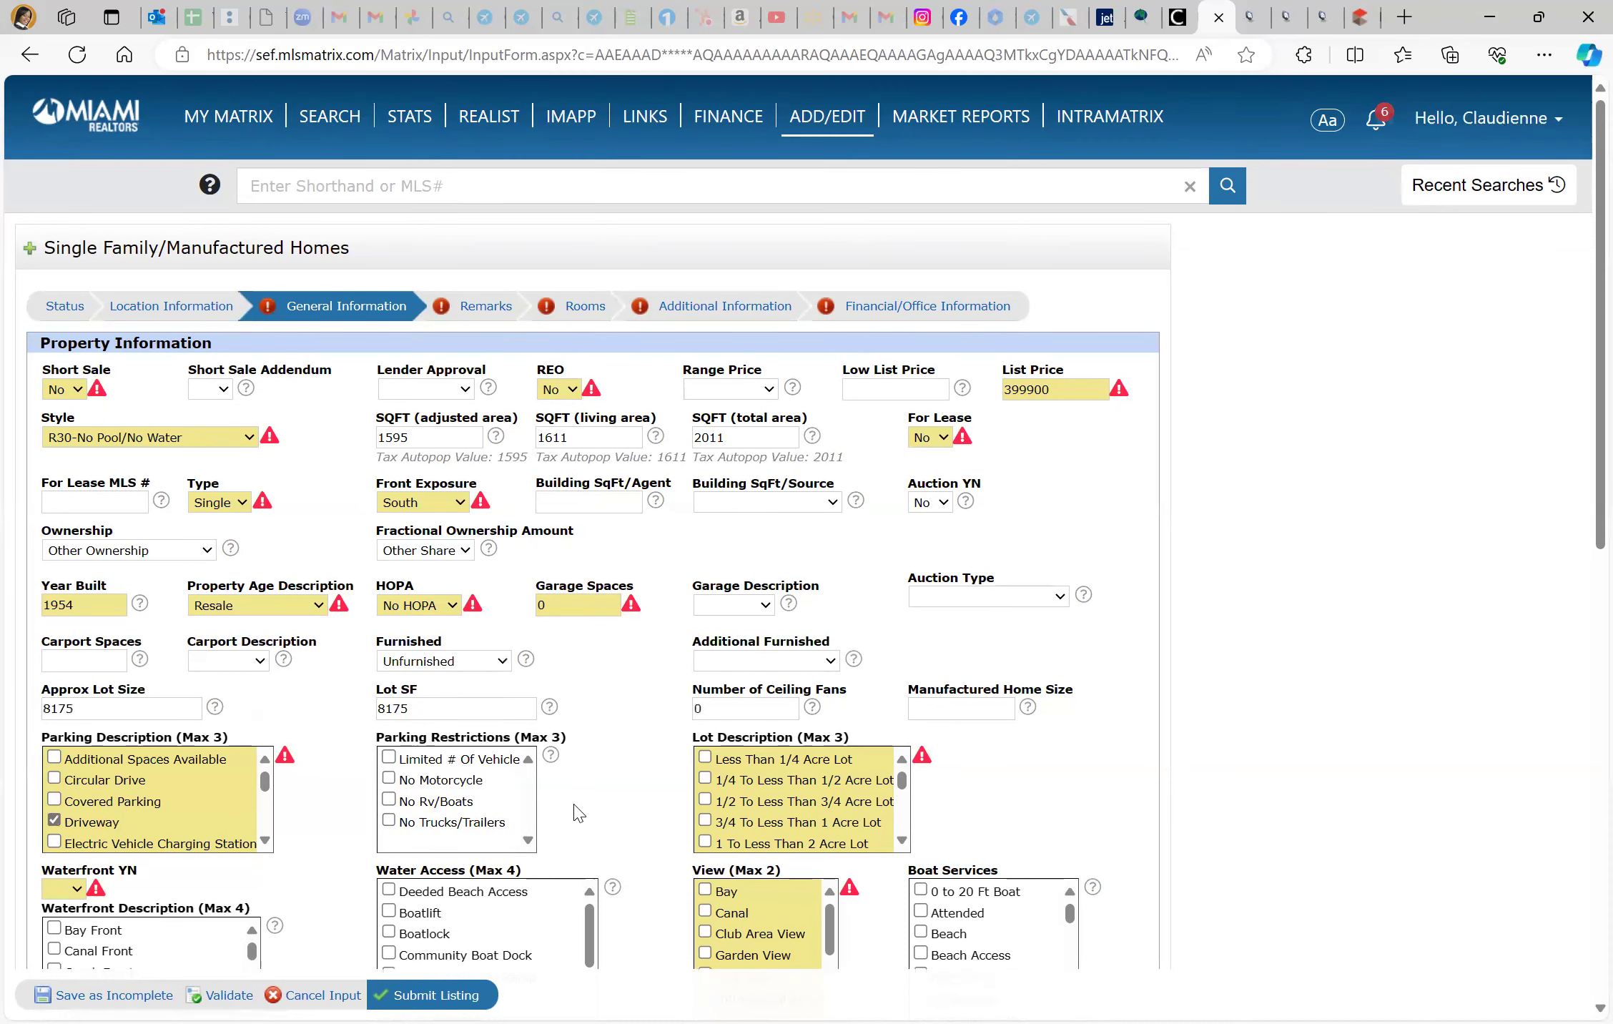
pyautogui.scroll(-1, 579, 814)
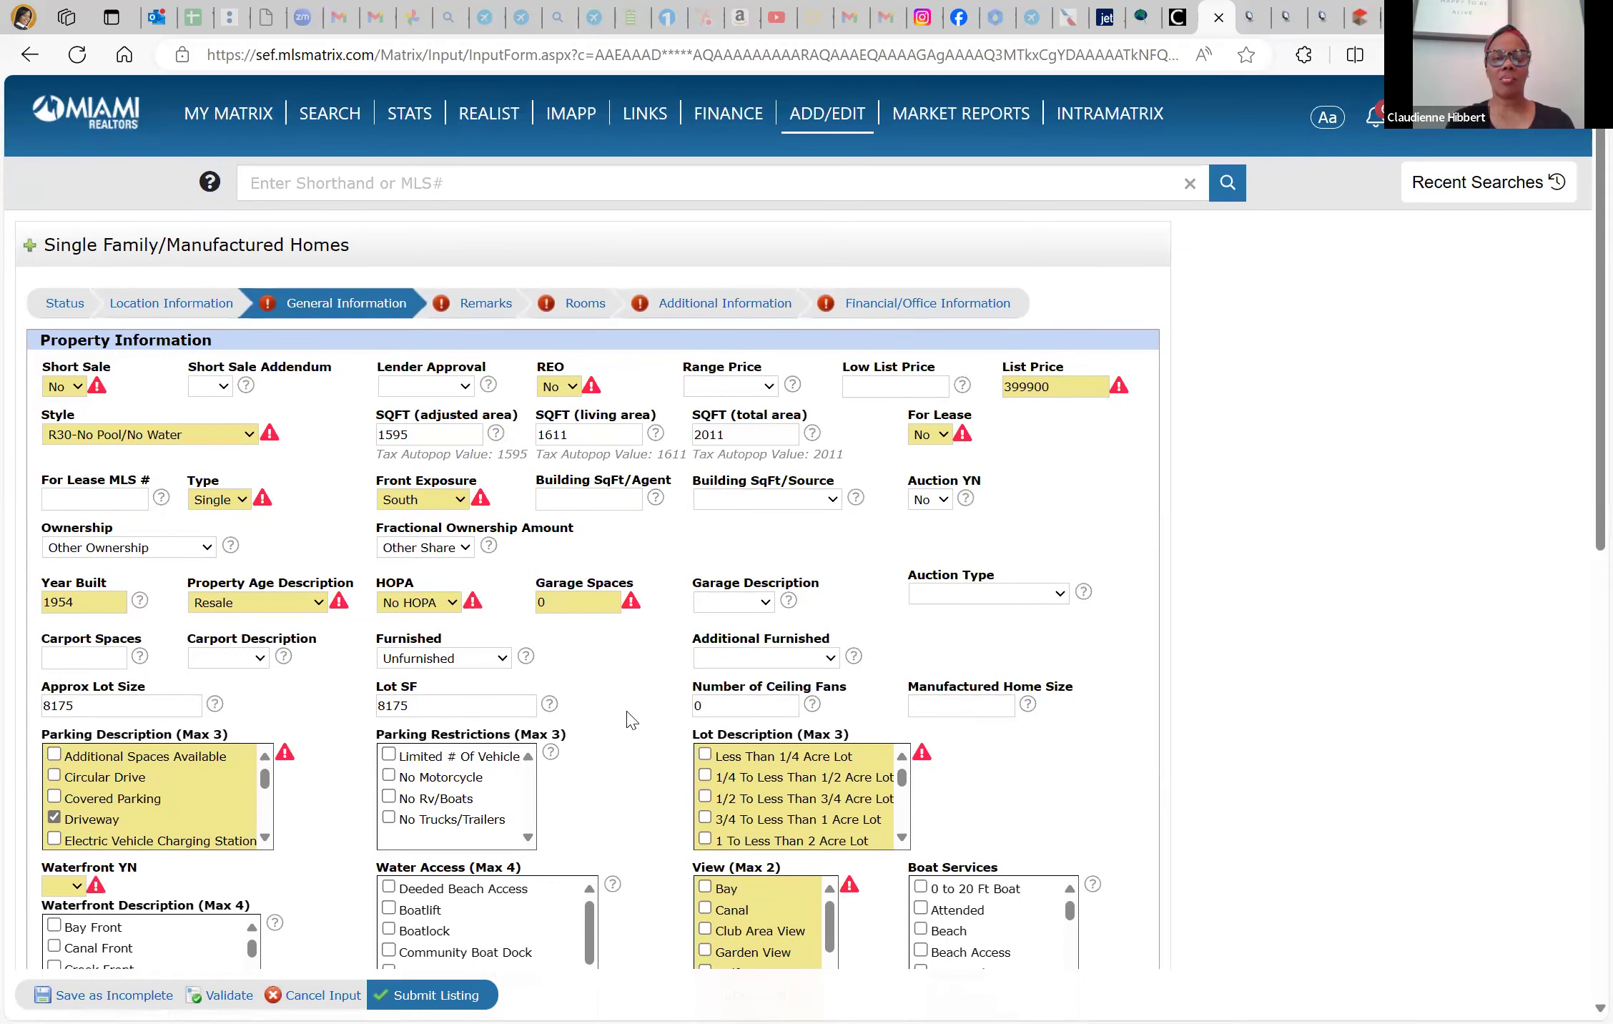
pyautogui.scroll(-2, 635, 718)
pyautogui.click(705, 636)
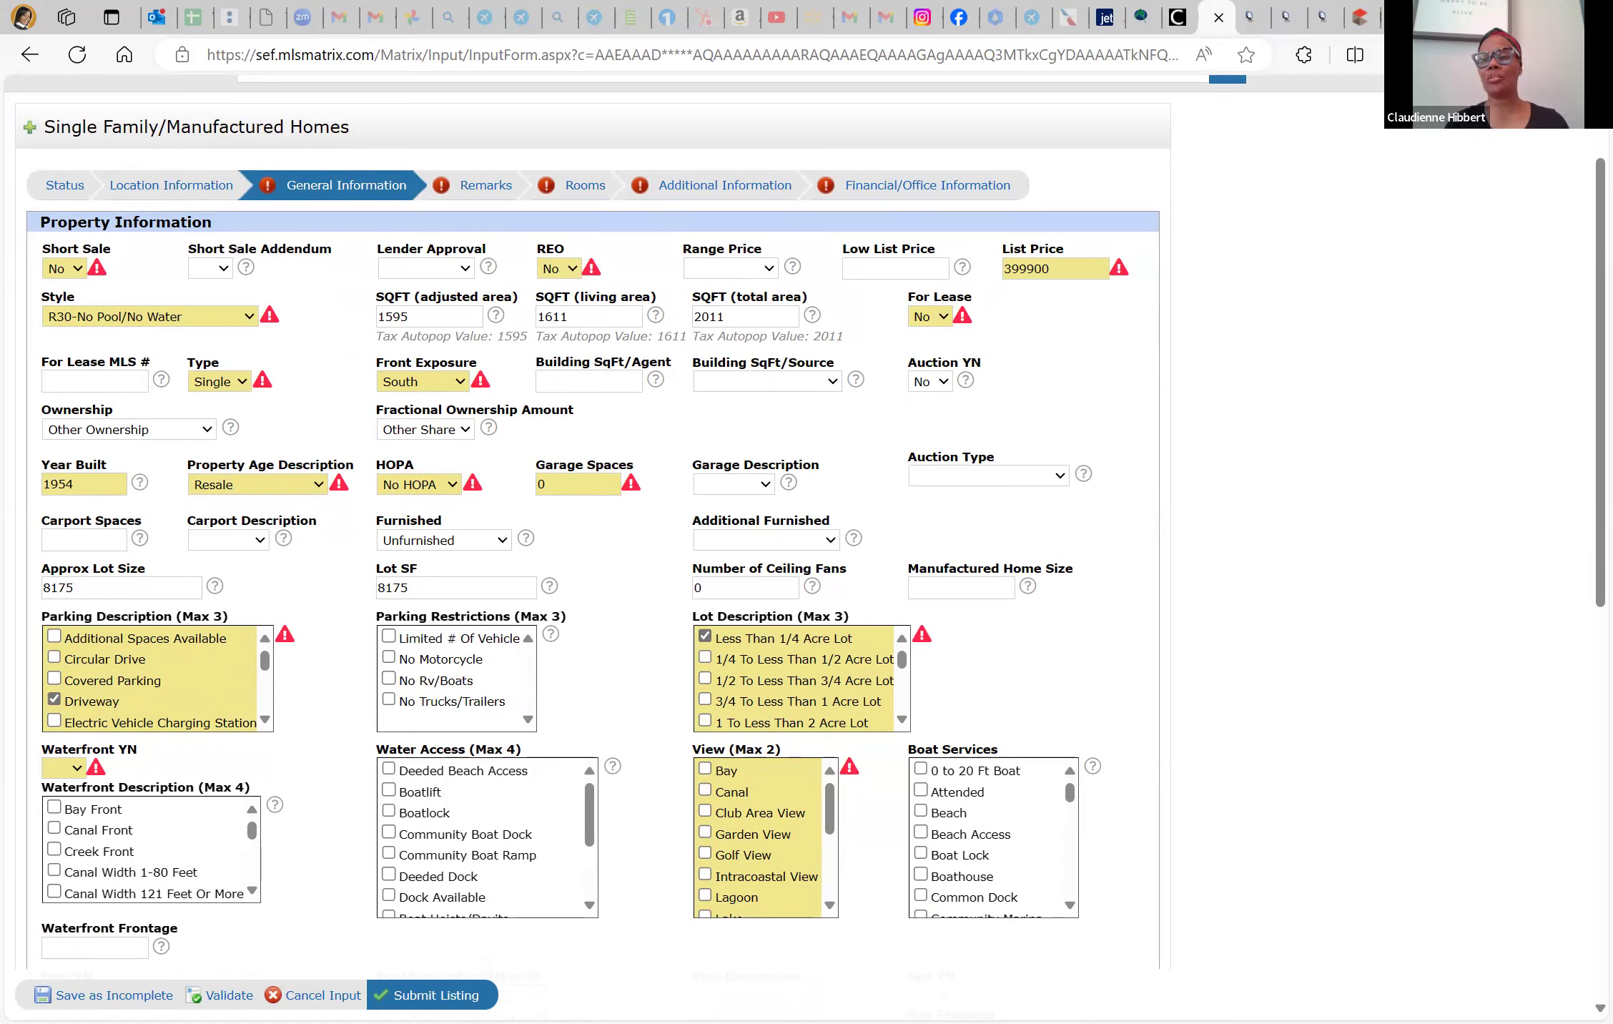
pyautogui.hotkey('ctrl', 't')
pyautogui.write('w')
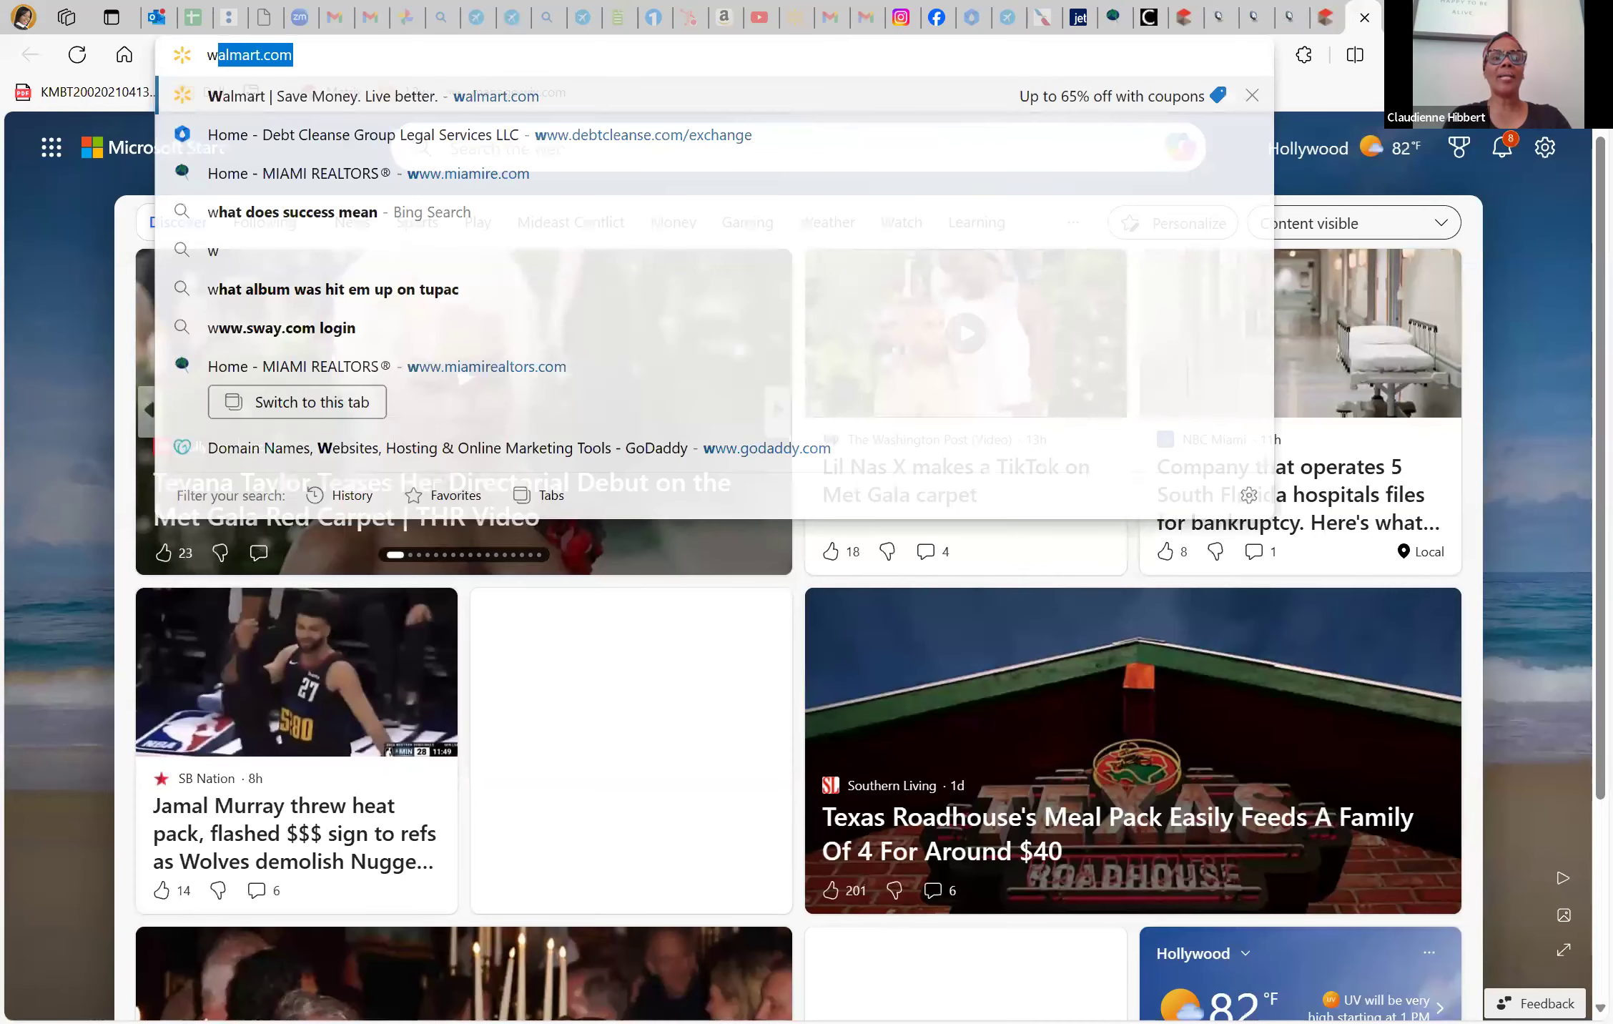
pyautogui.write('hat is the zi')
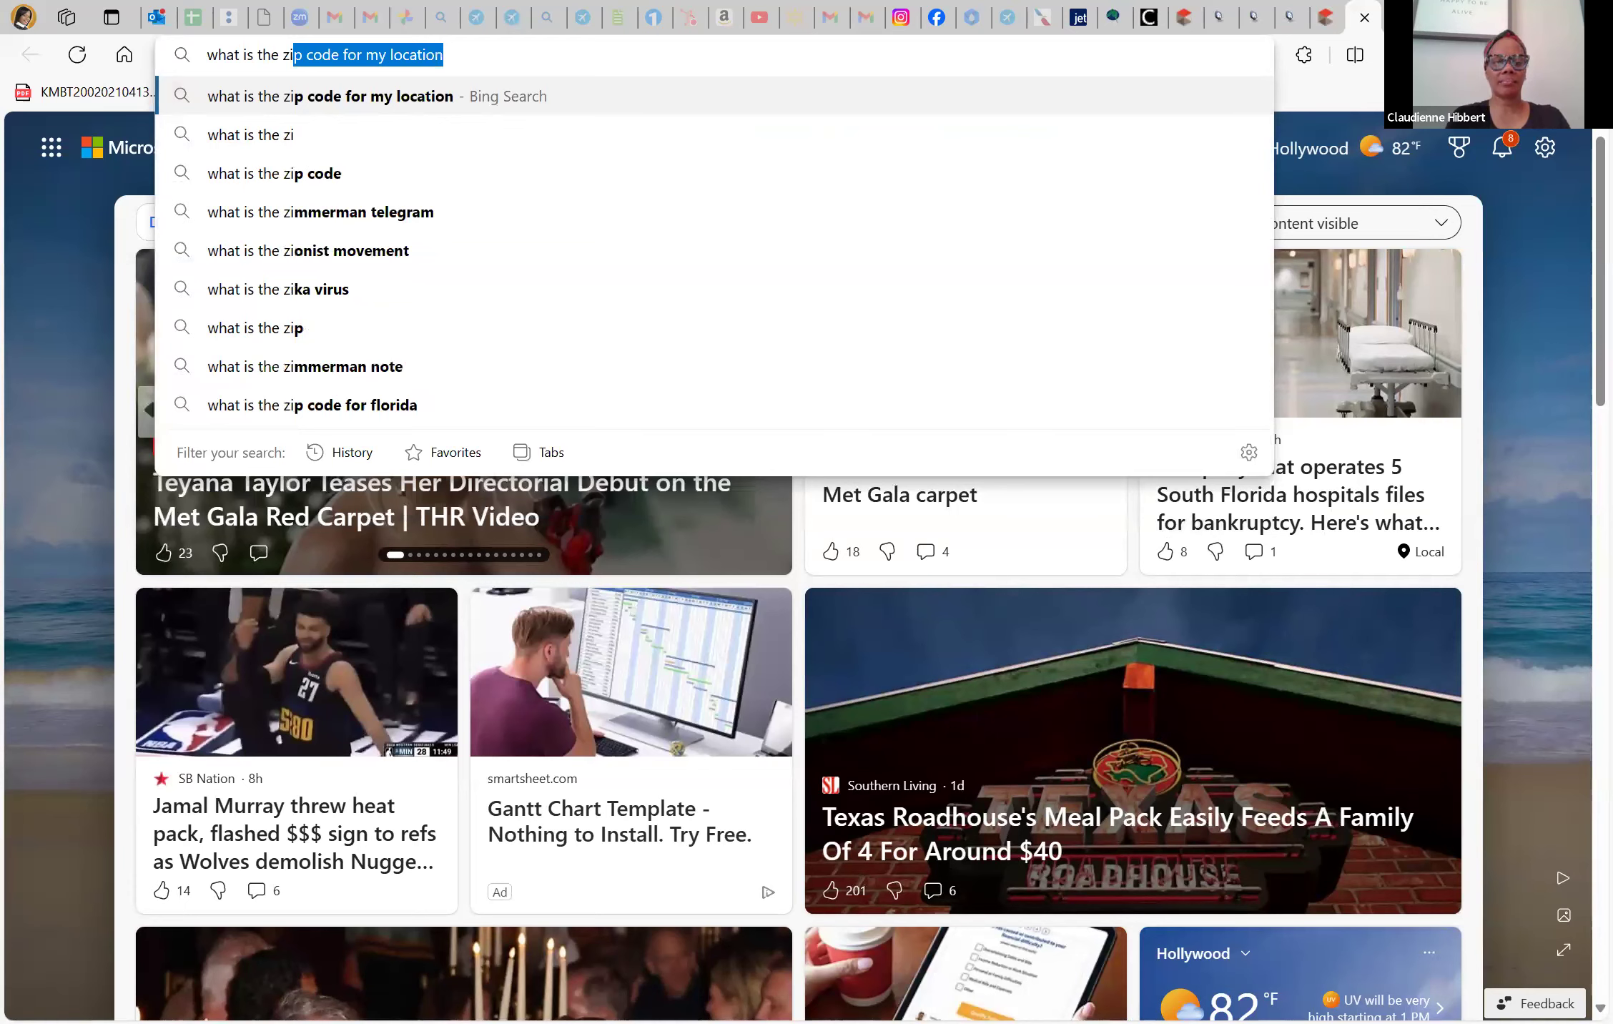
# Search Bing for the size of an acre in square feet (43,560), then return to Matrix
pyautogui.press('BackSpace')
pyautogui.press('BackSpace')
pyautogui.write('size of an acre')
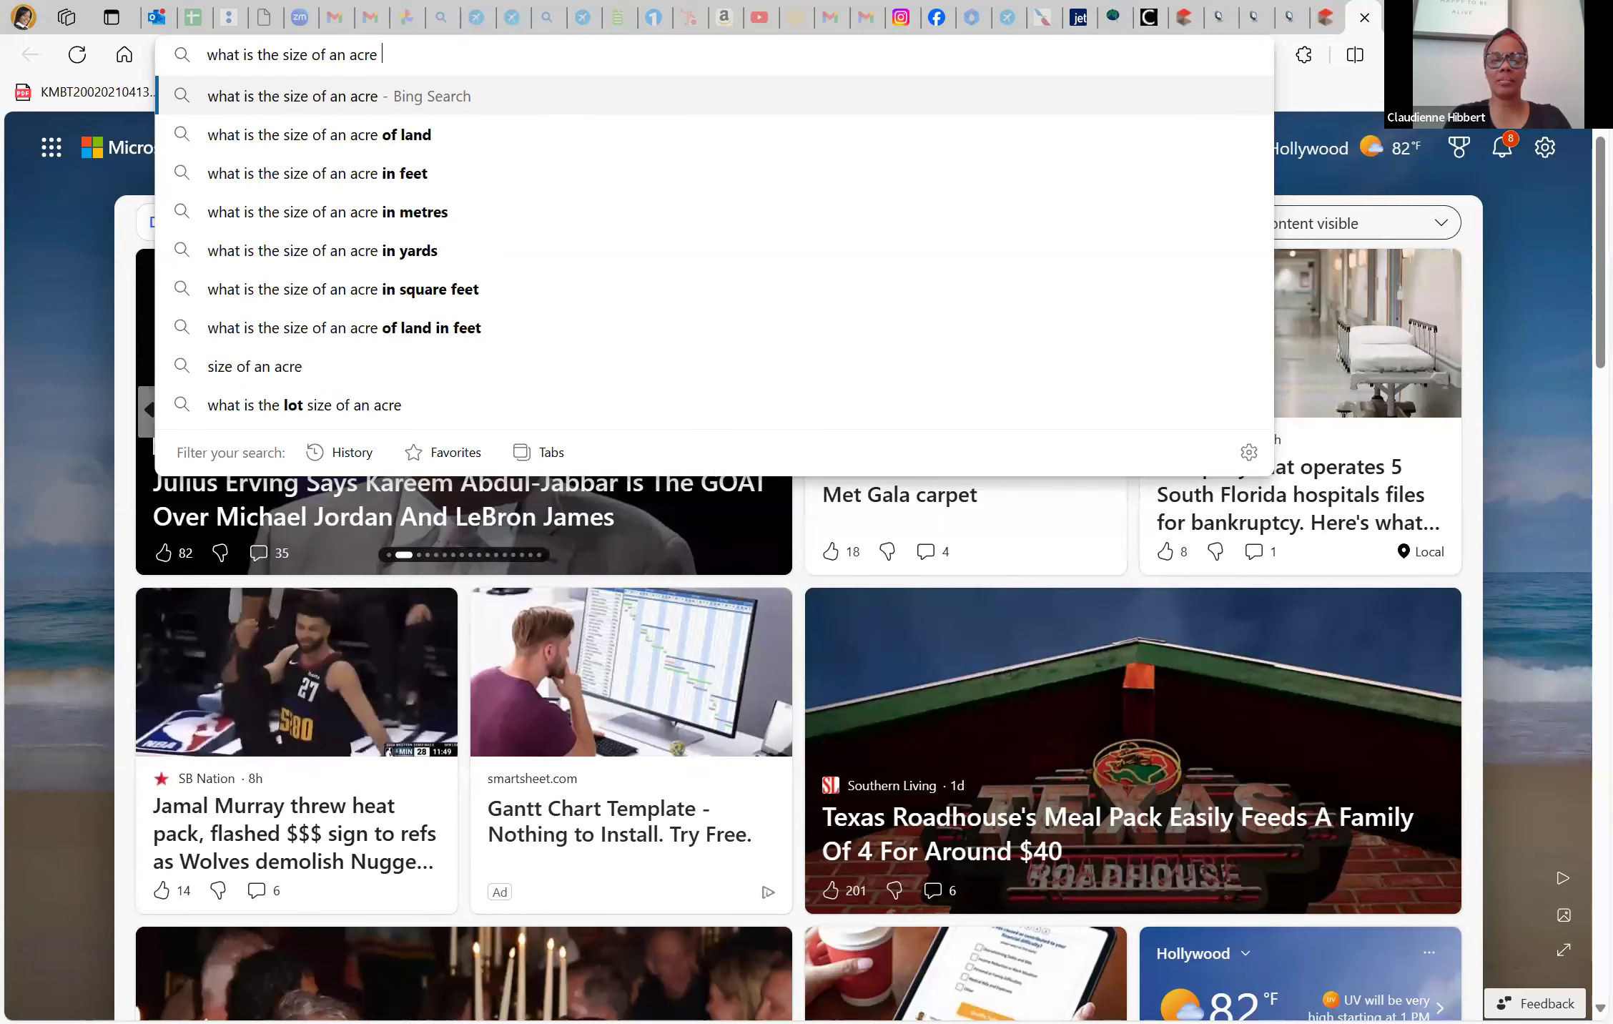
pyautogui.write(' in sq')
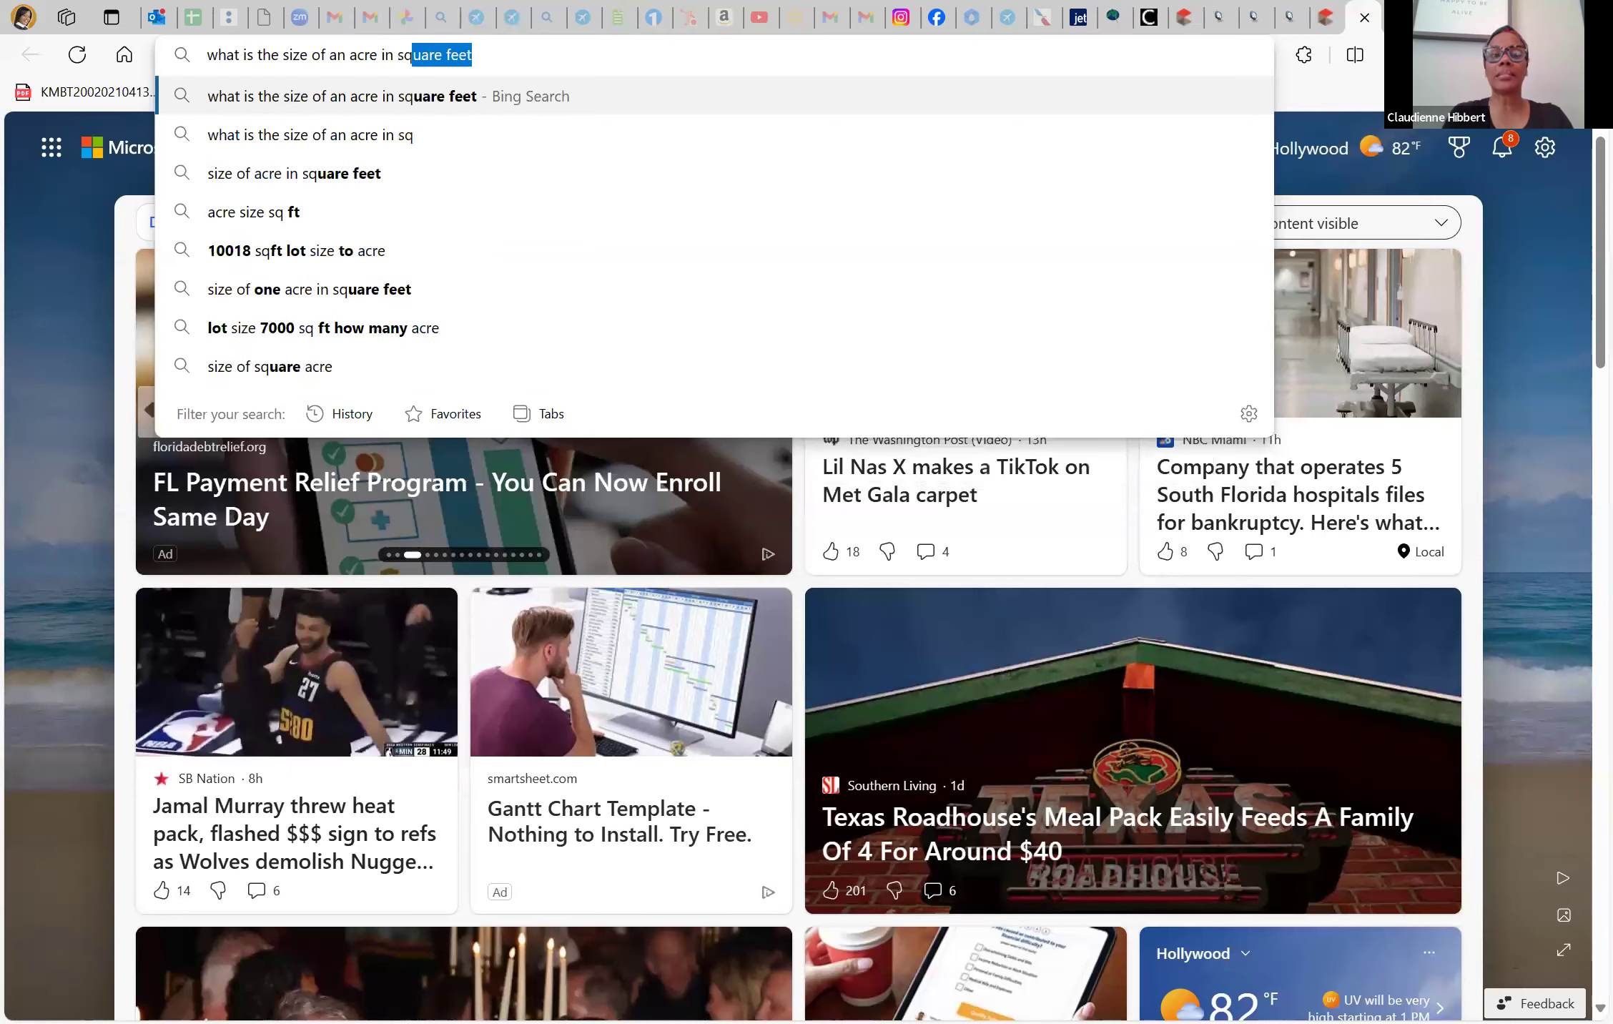
pyautogui.press('Return')
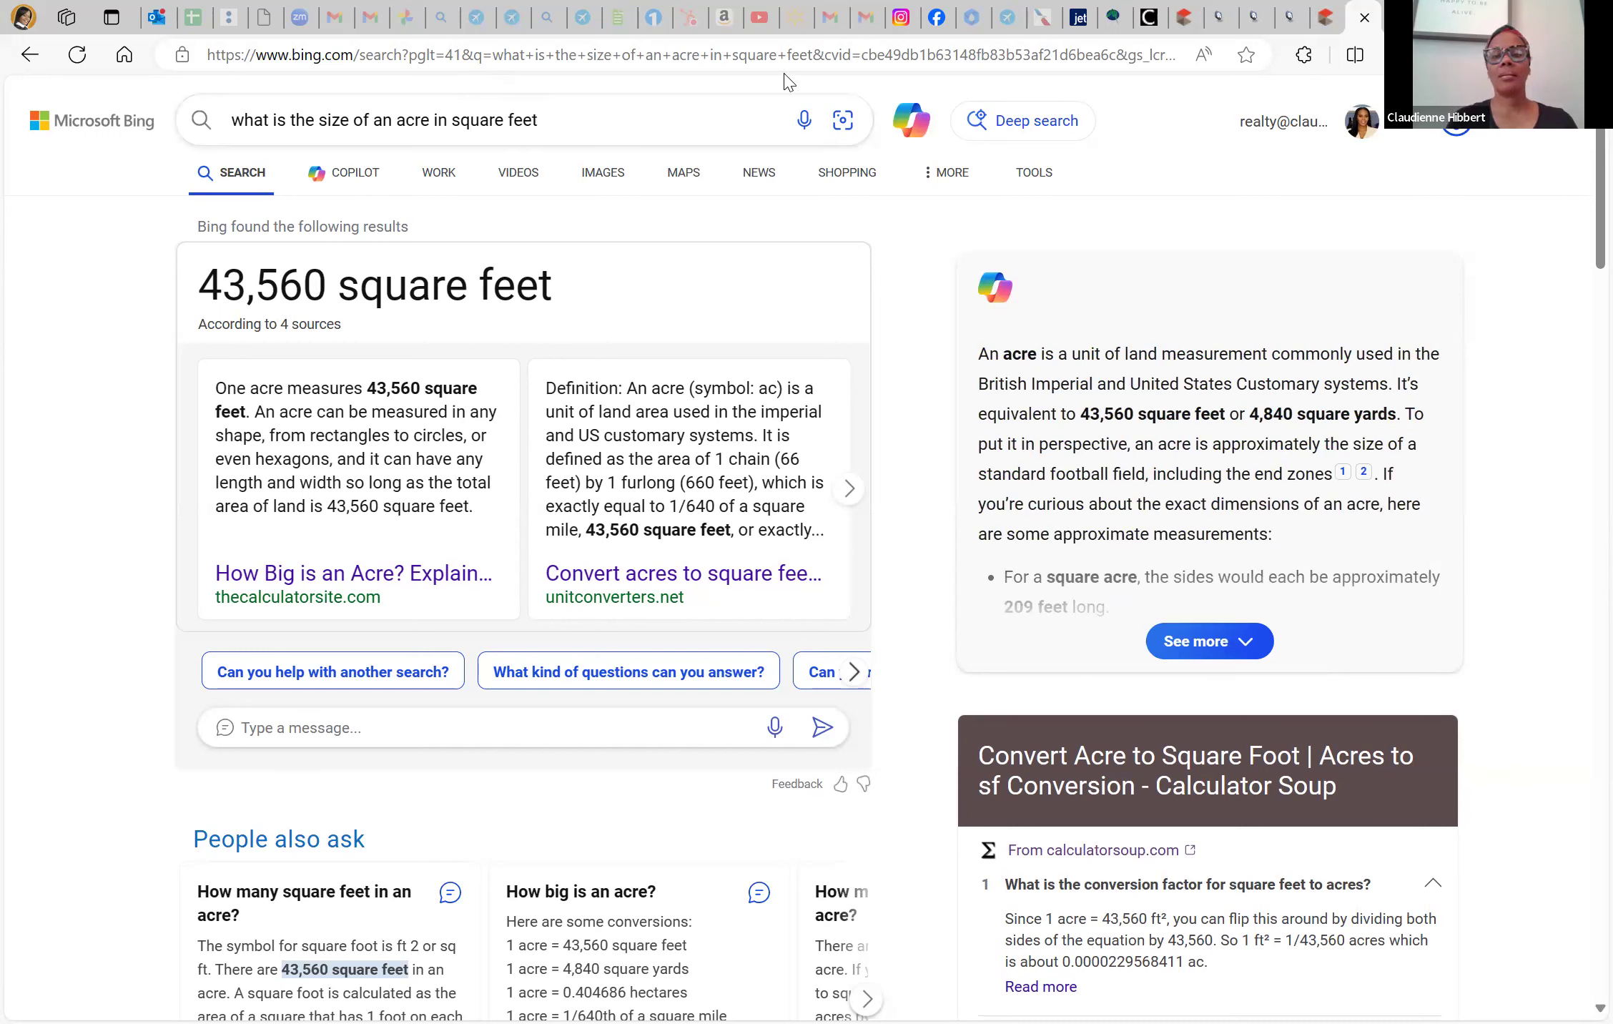
pyautogui.moveTo(1328, 19)
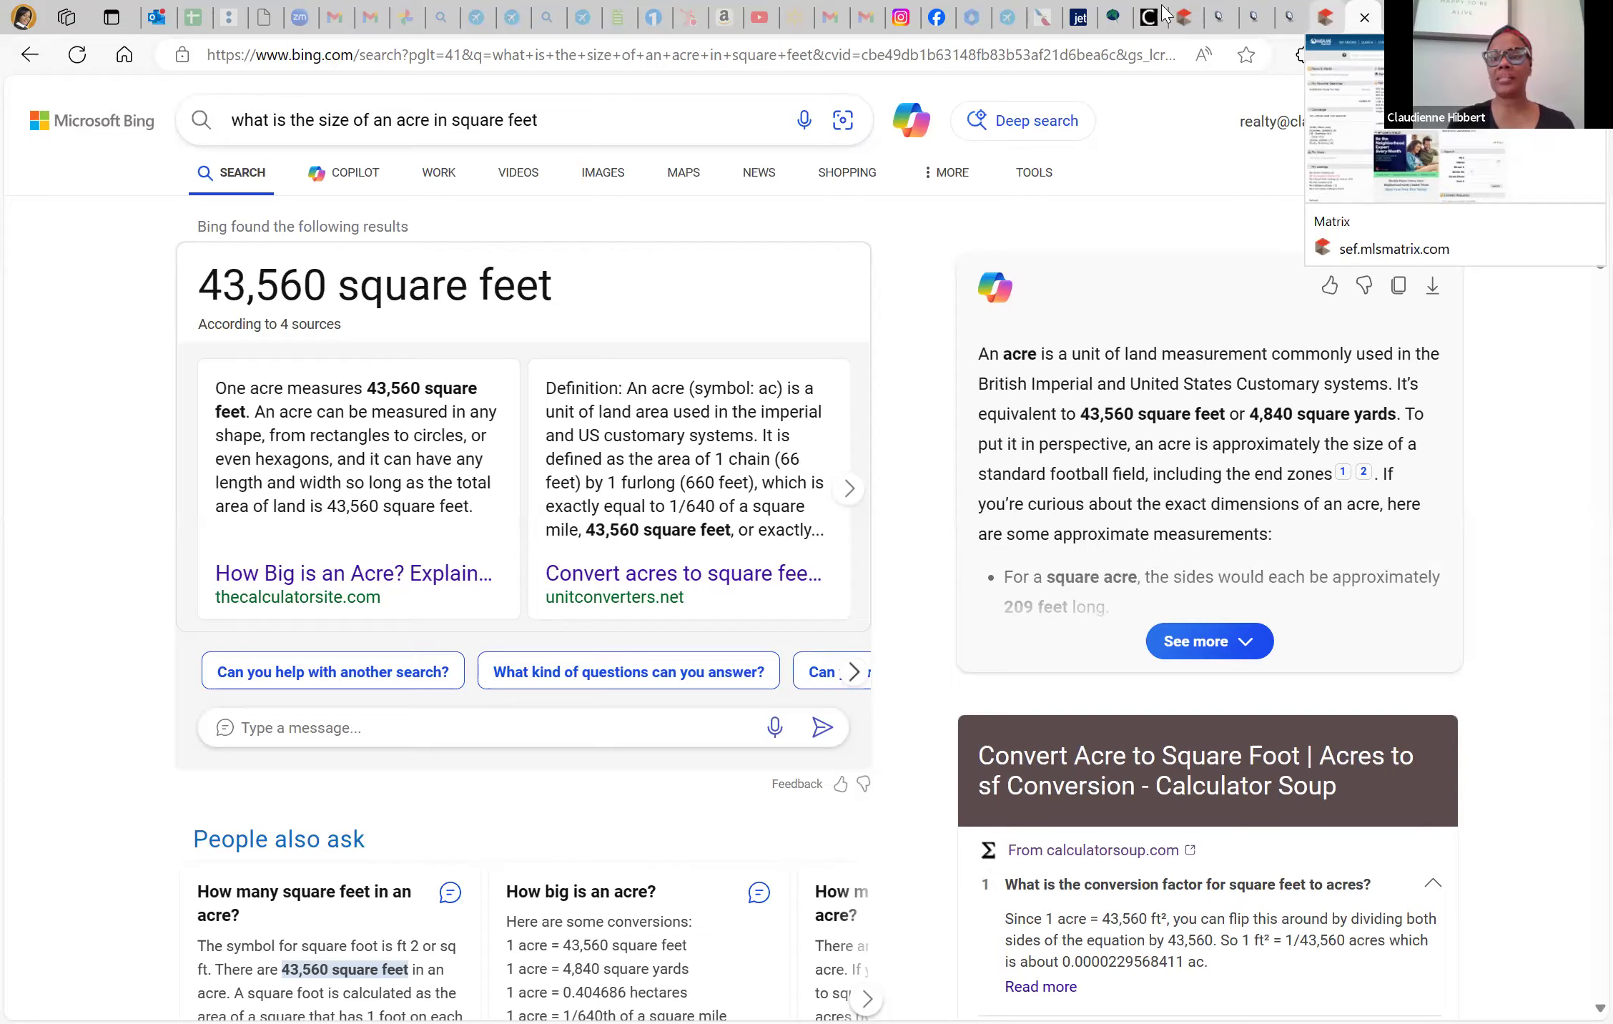
pyautogui.click(1196, 18)
# Back in the listing form, set Waterfront YN to No and Water Access to None
pyautogui.click(1199, 19)
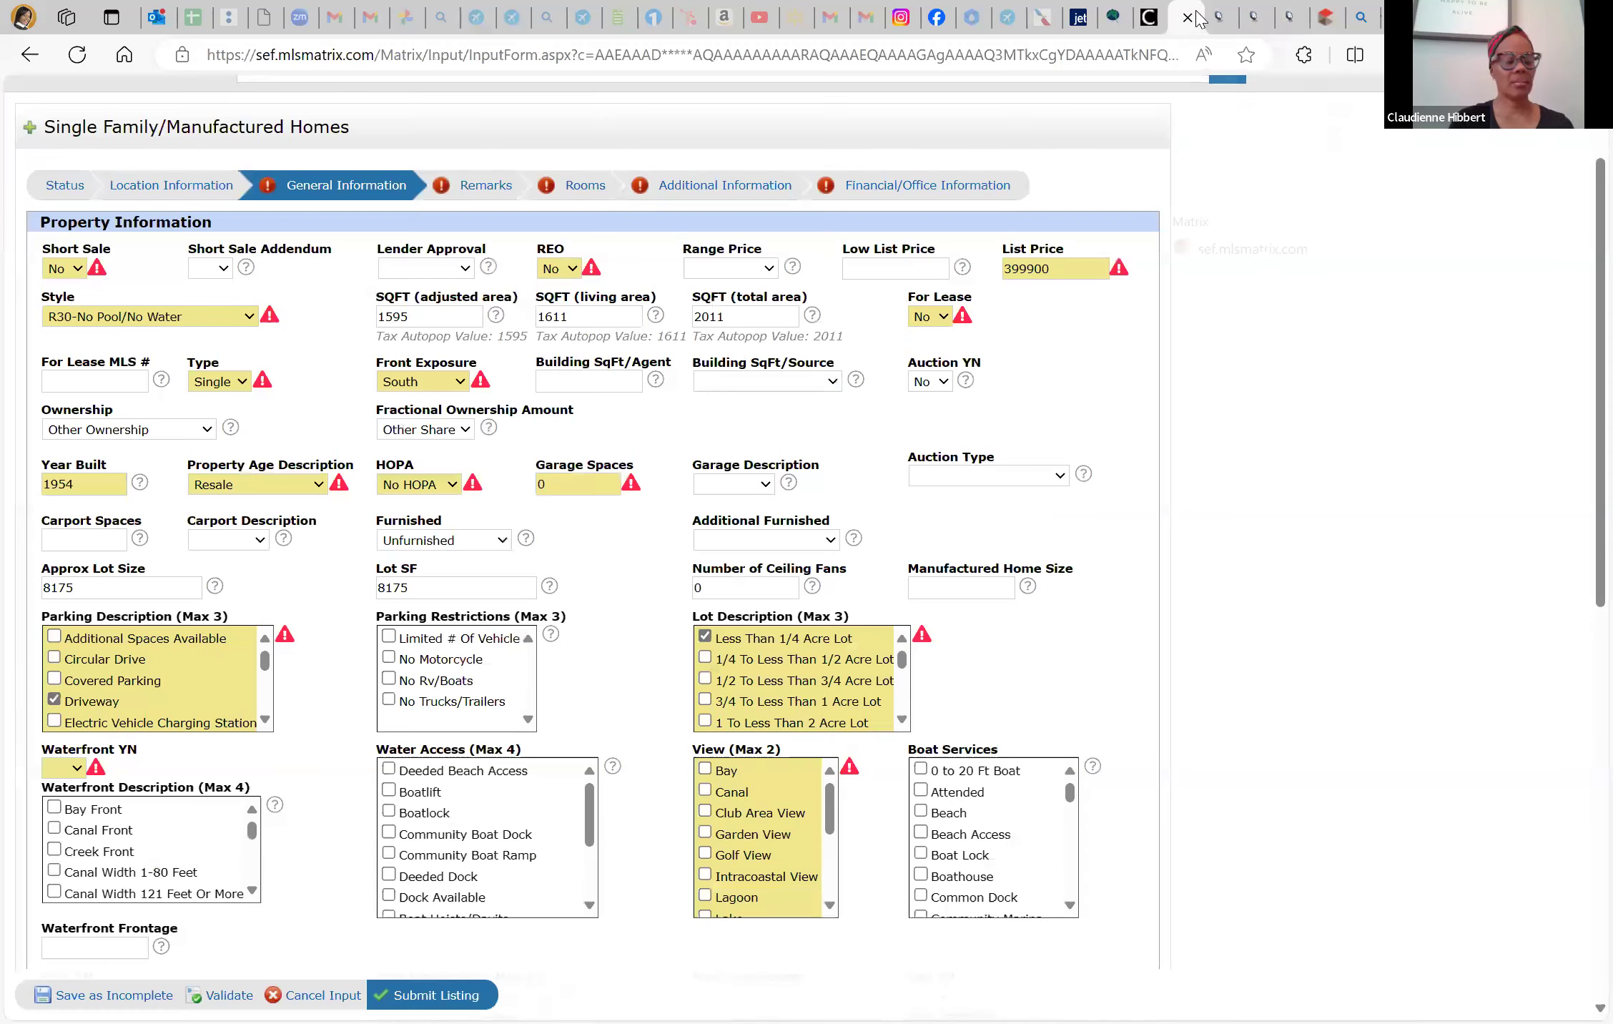
pyautogui.click(1064, 263)
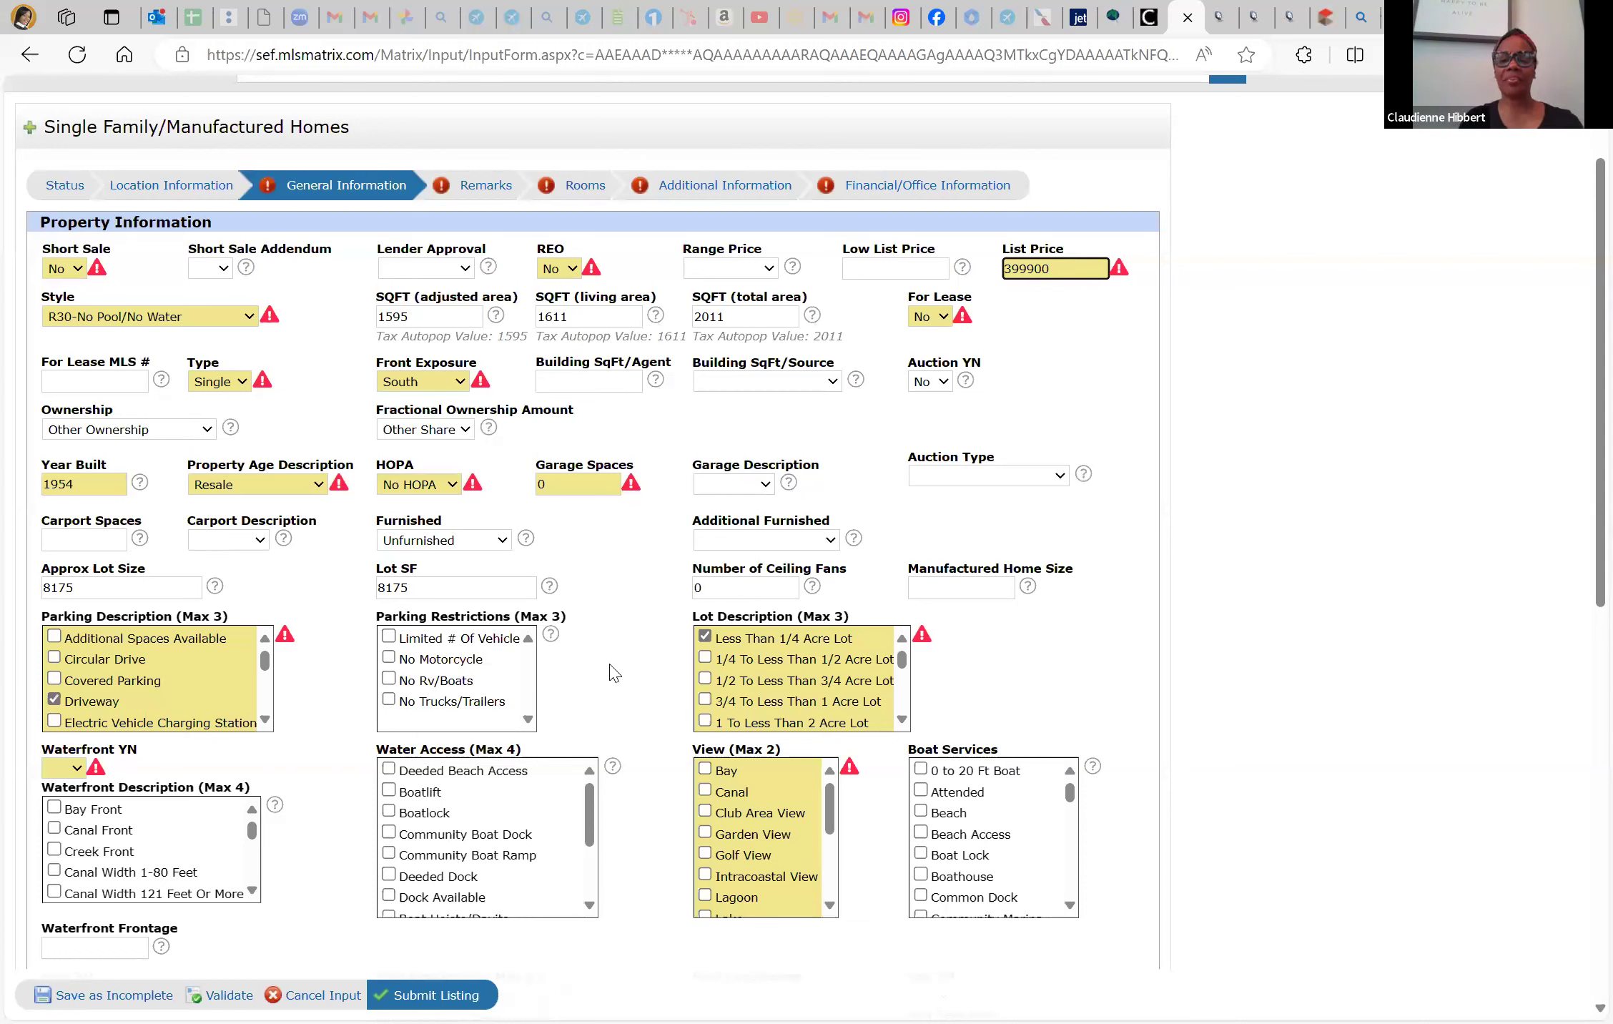
pyautogui.doubleClick(434, 586)
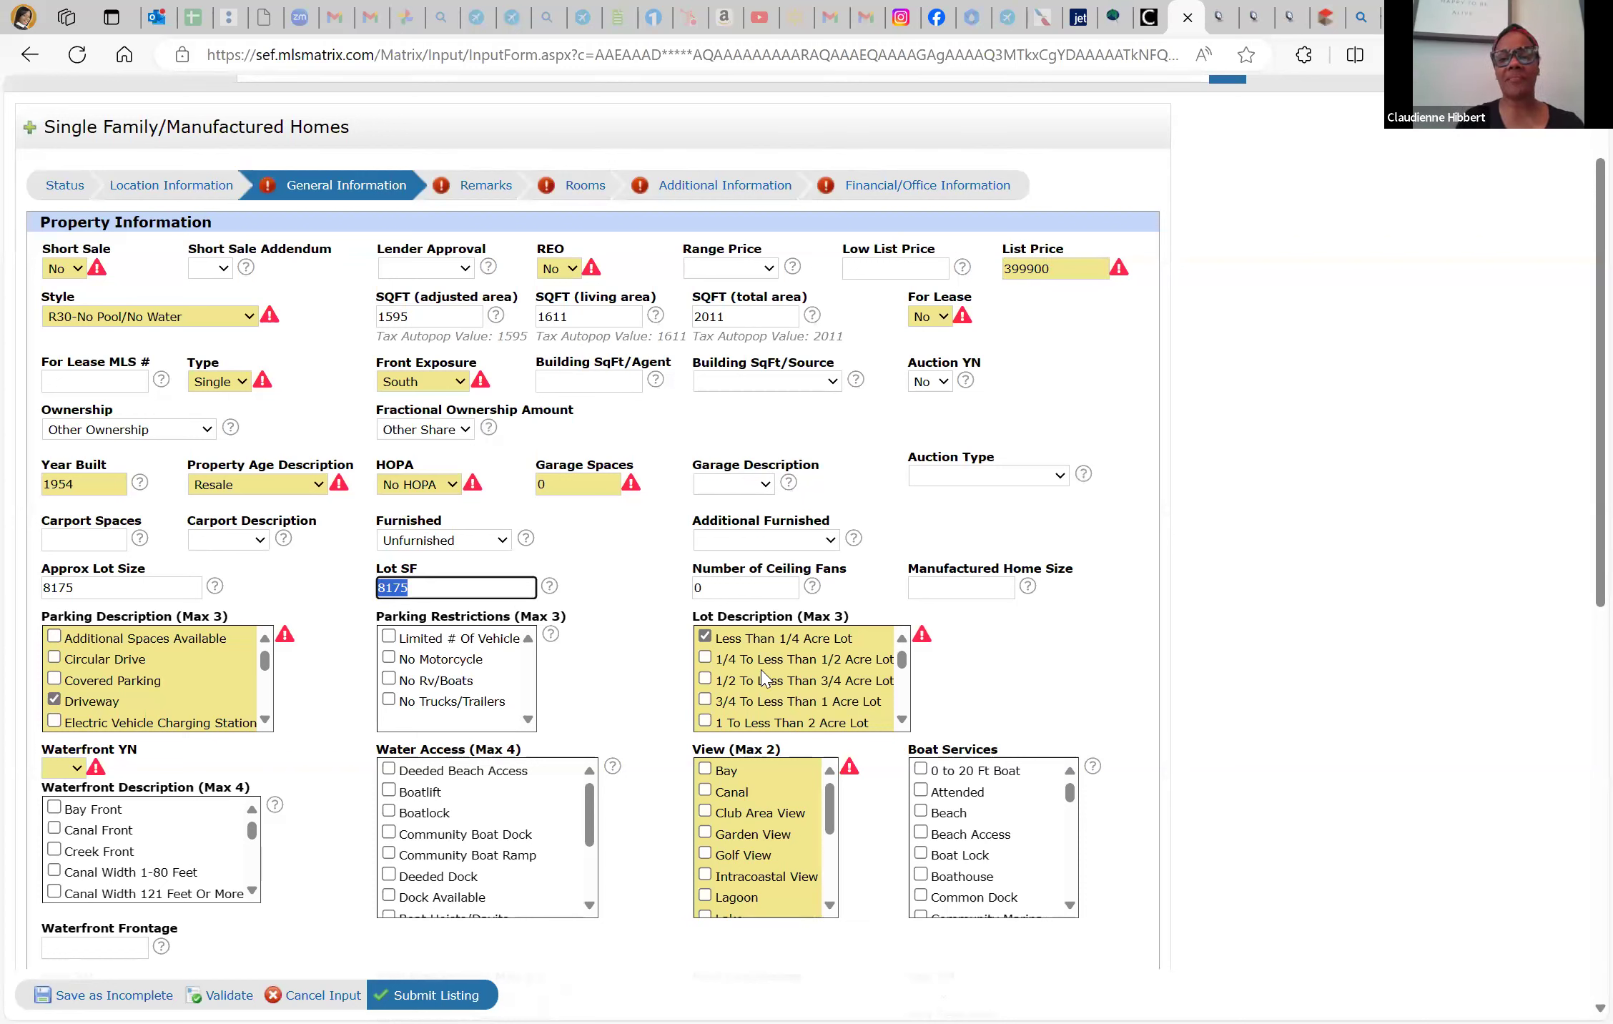
pyautogui.click(63, 768)
pyautogui.click(64, 822)
pyautogui.scroll(-3, 510, 848)
pyautogui.click(390, 824)
# Set Pool YN and Spa YN to No and View to None, with Pool Dimensions at 0
pyautogui.scroll(-5, 166, 865)
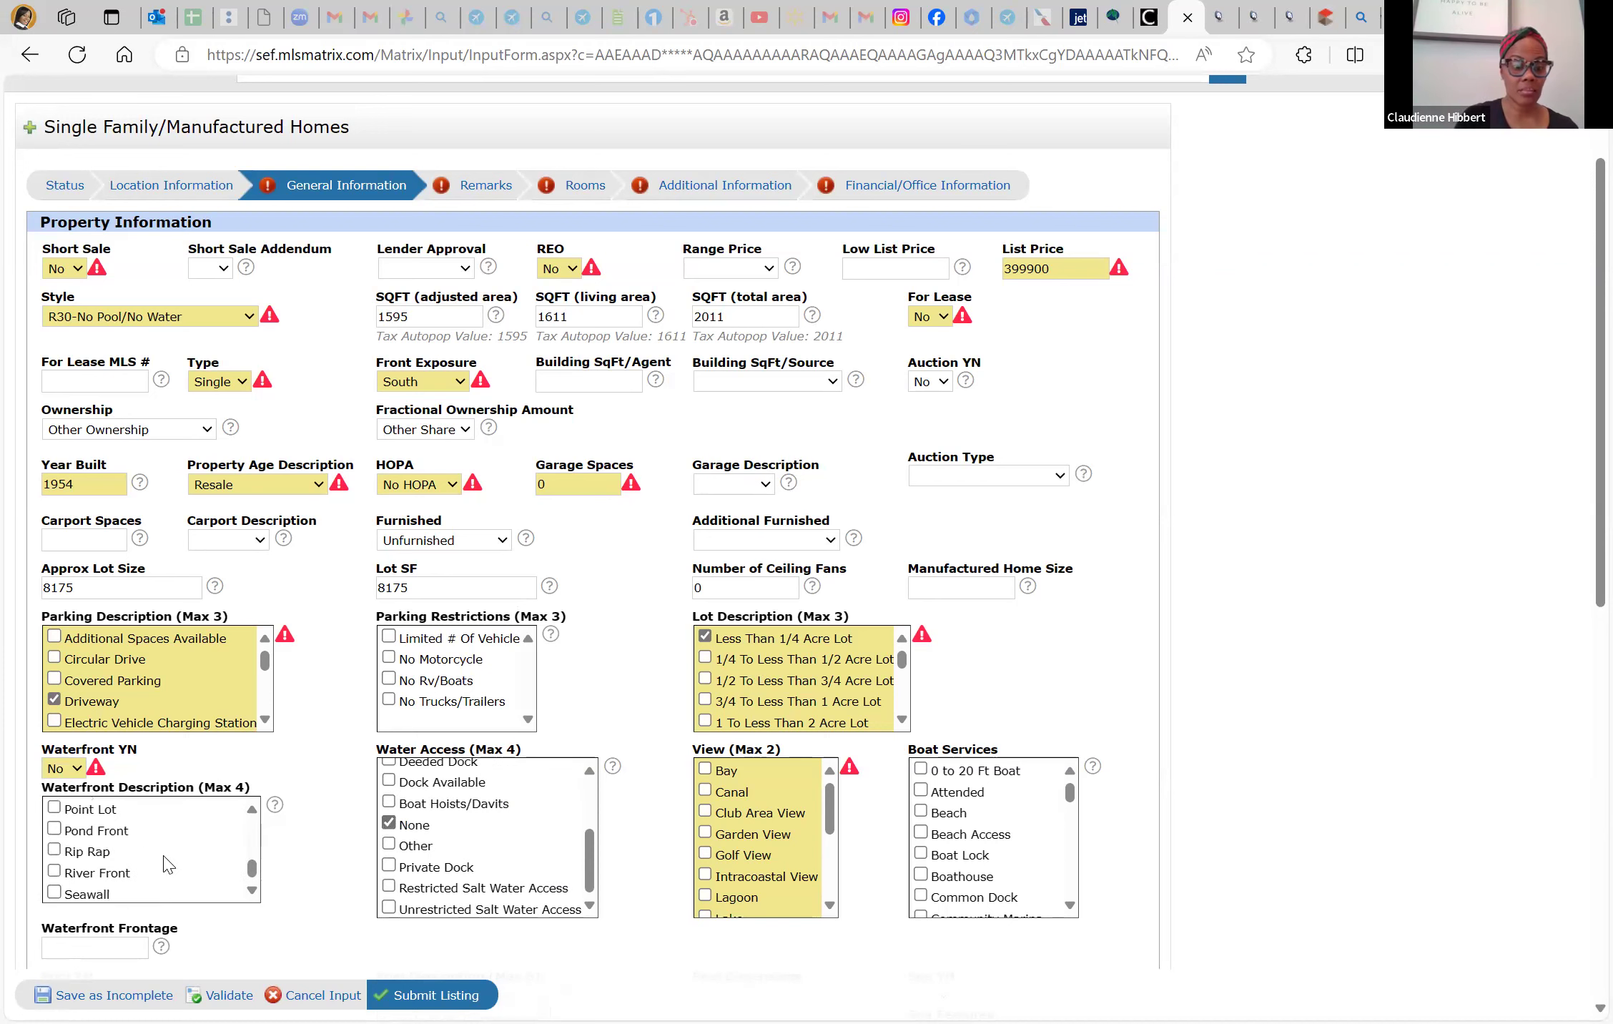
pyautogui.scroll(-2, 167, 865)
pyautogui.scroll(1, 156, 747)
pyautogui.scroll(4, 157, 748)
pyautogui.scroll(2, 156, 747)
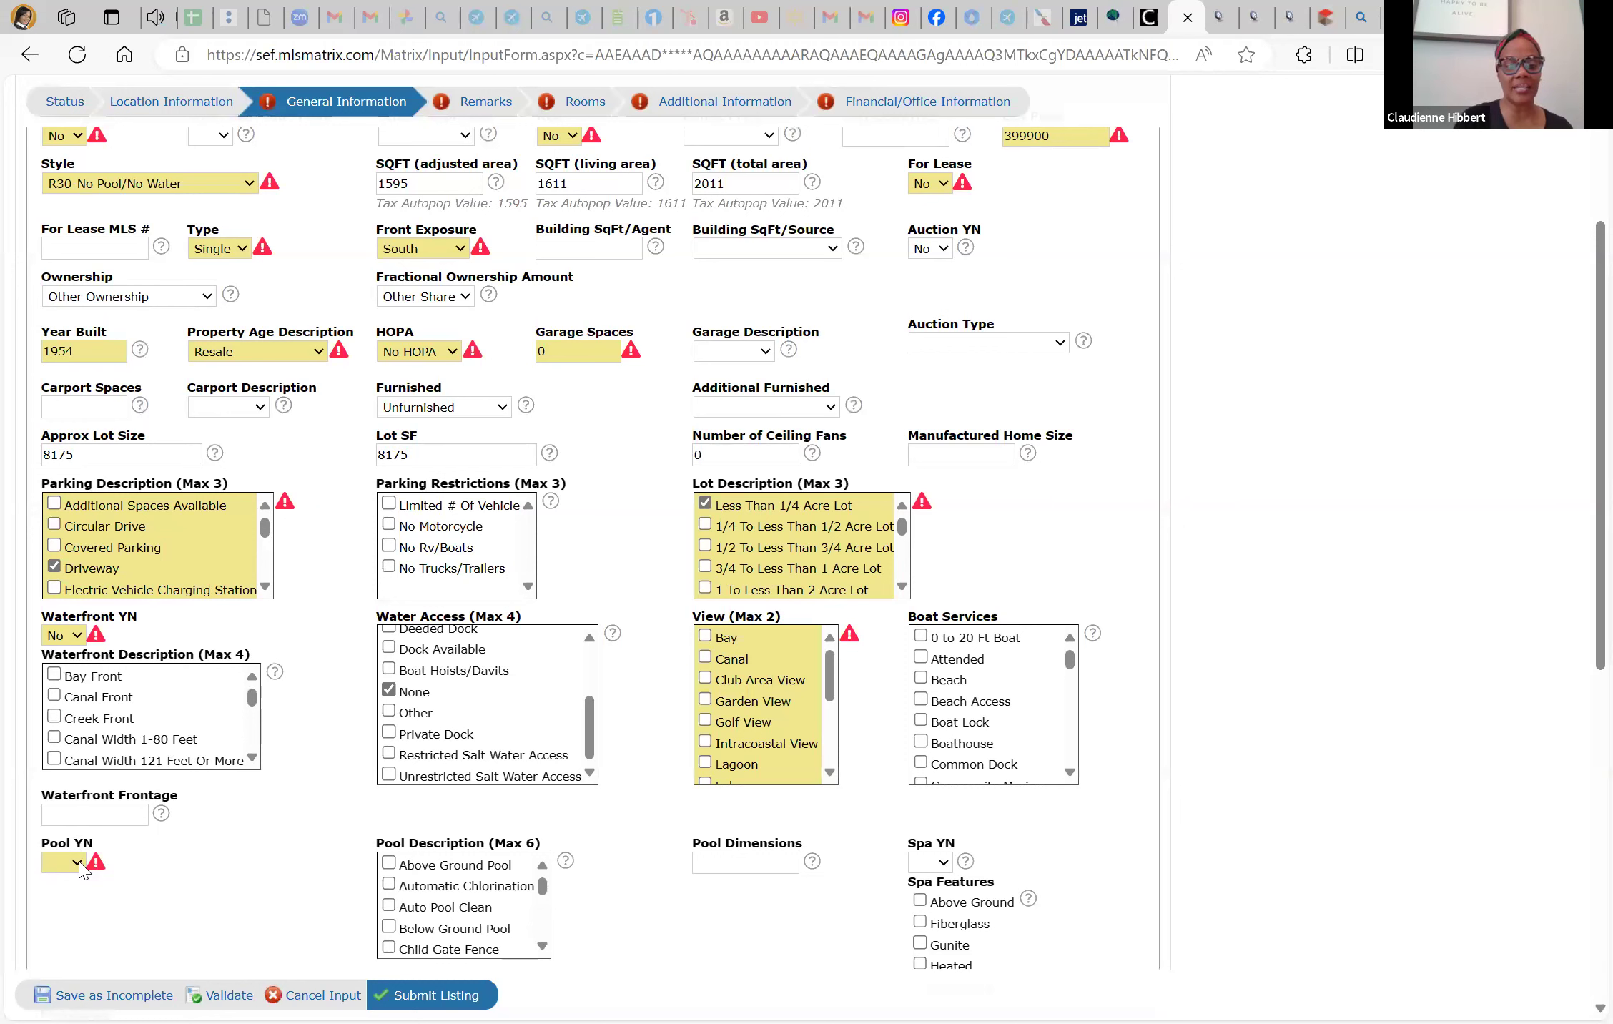
pyautogui.click(75, 863)
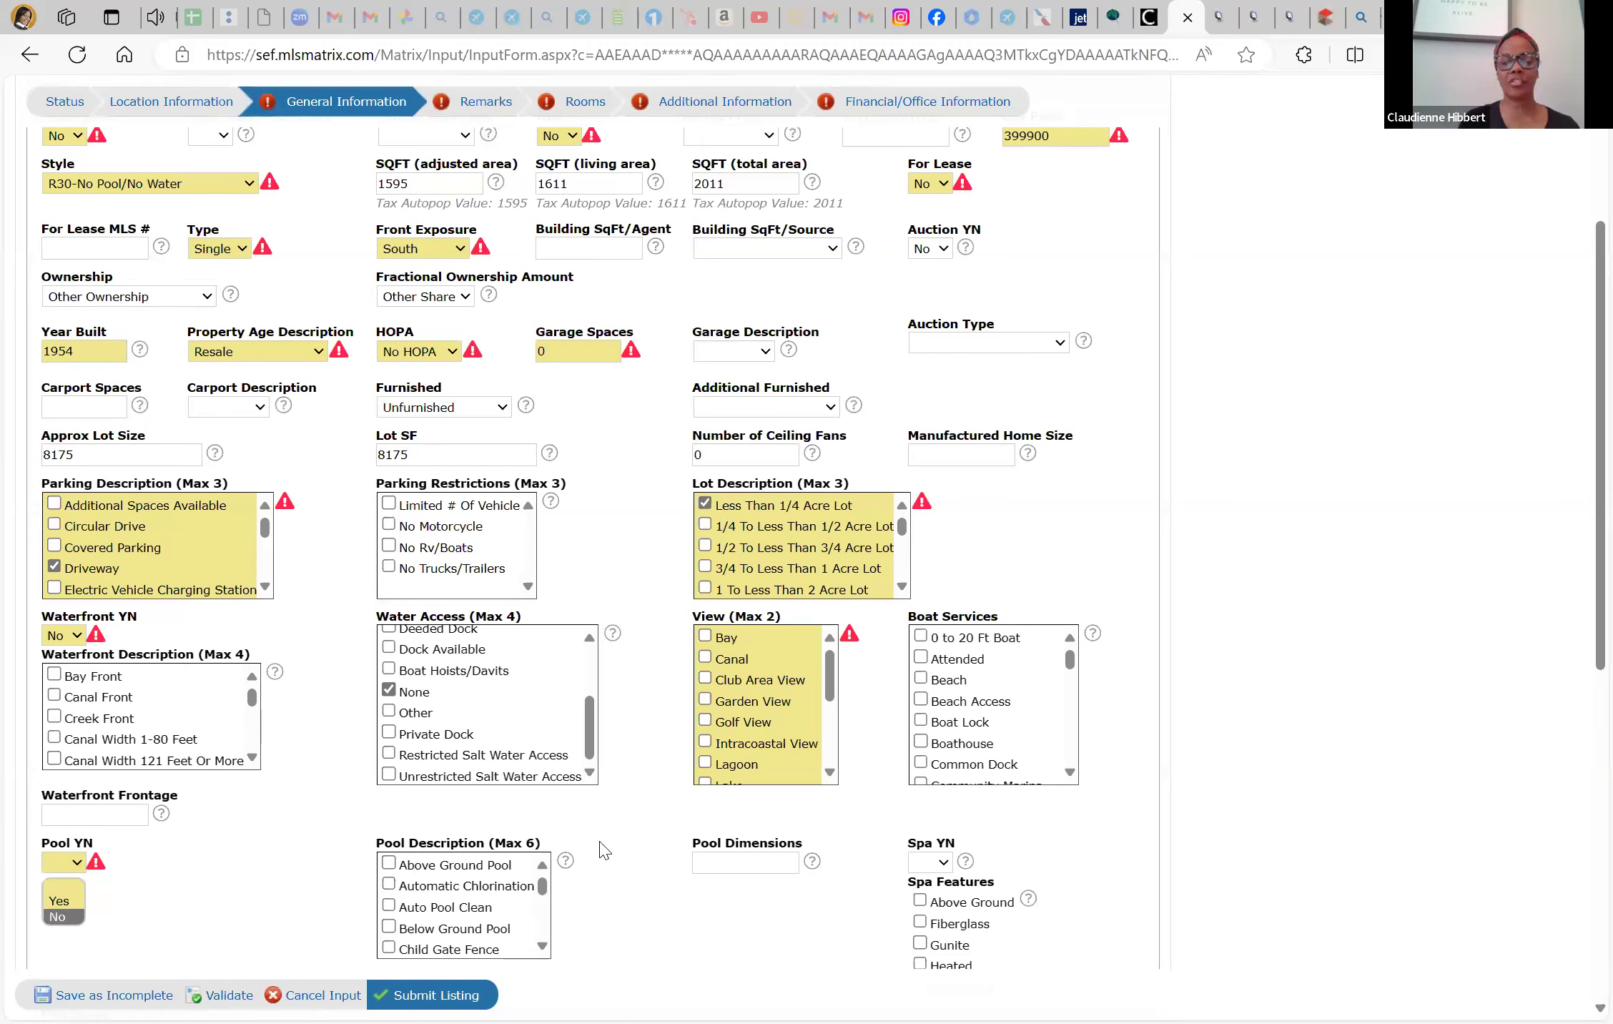
pyautogui.press('Return')
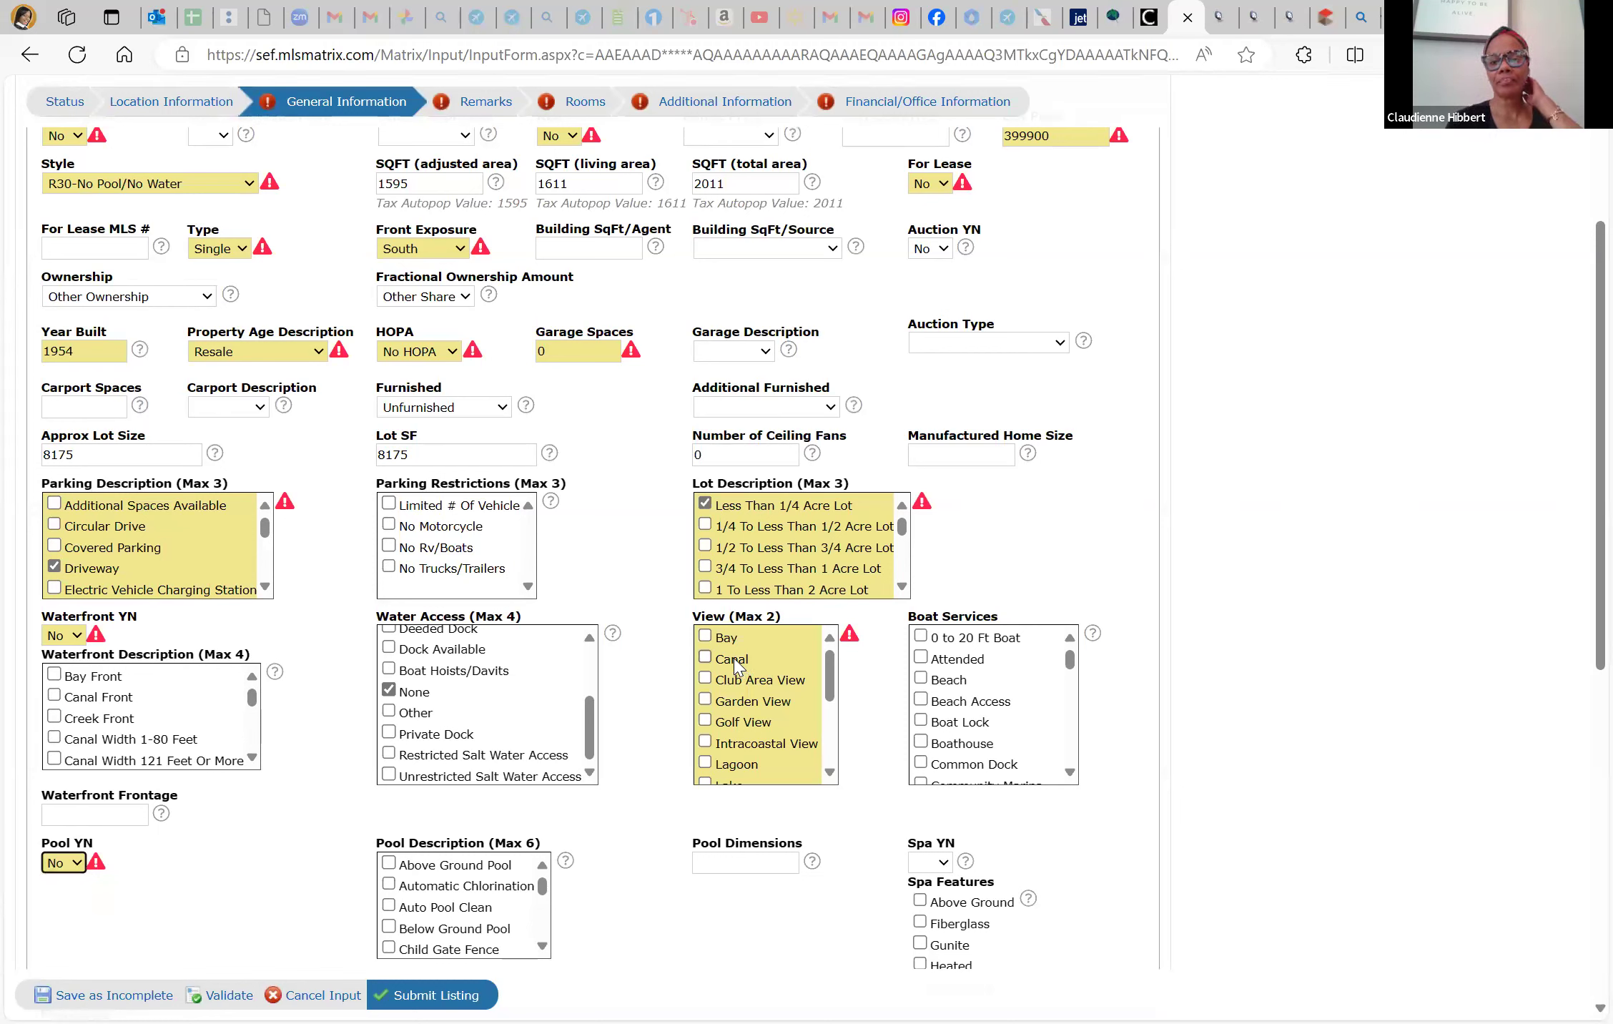
pyautogui.scroll(-2, 744, 736)
pyautogui.scroll(-1, 744, 736)
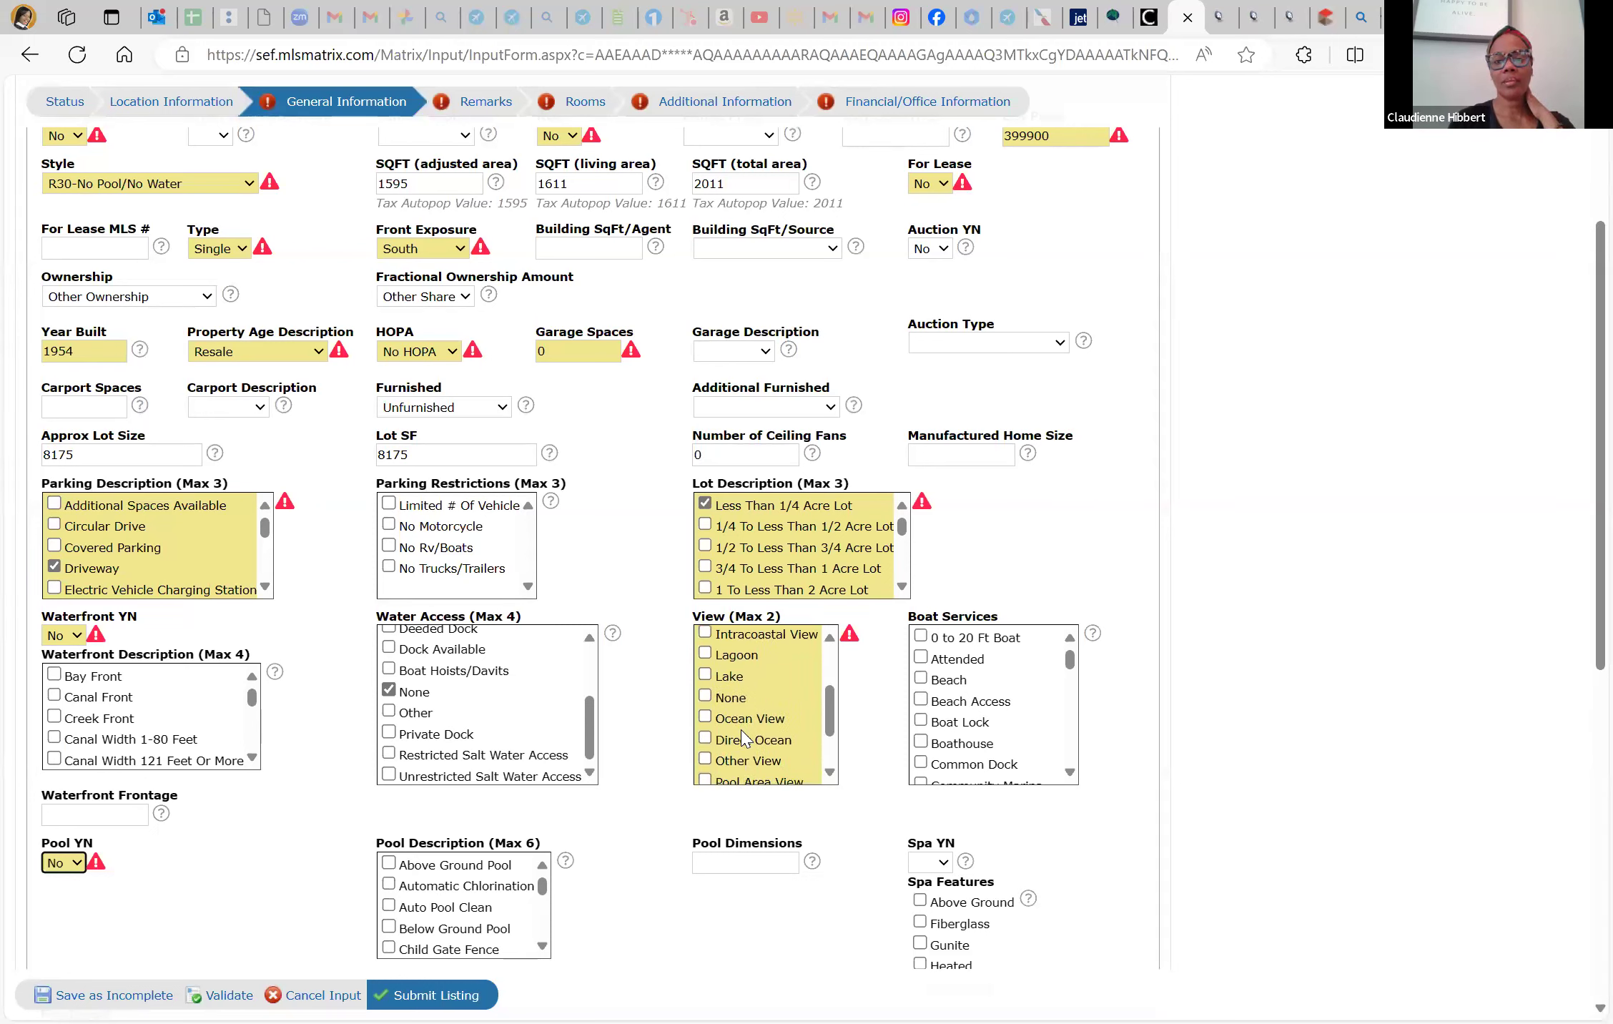
pyautogui.click(705, 698)
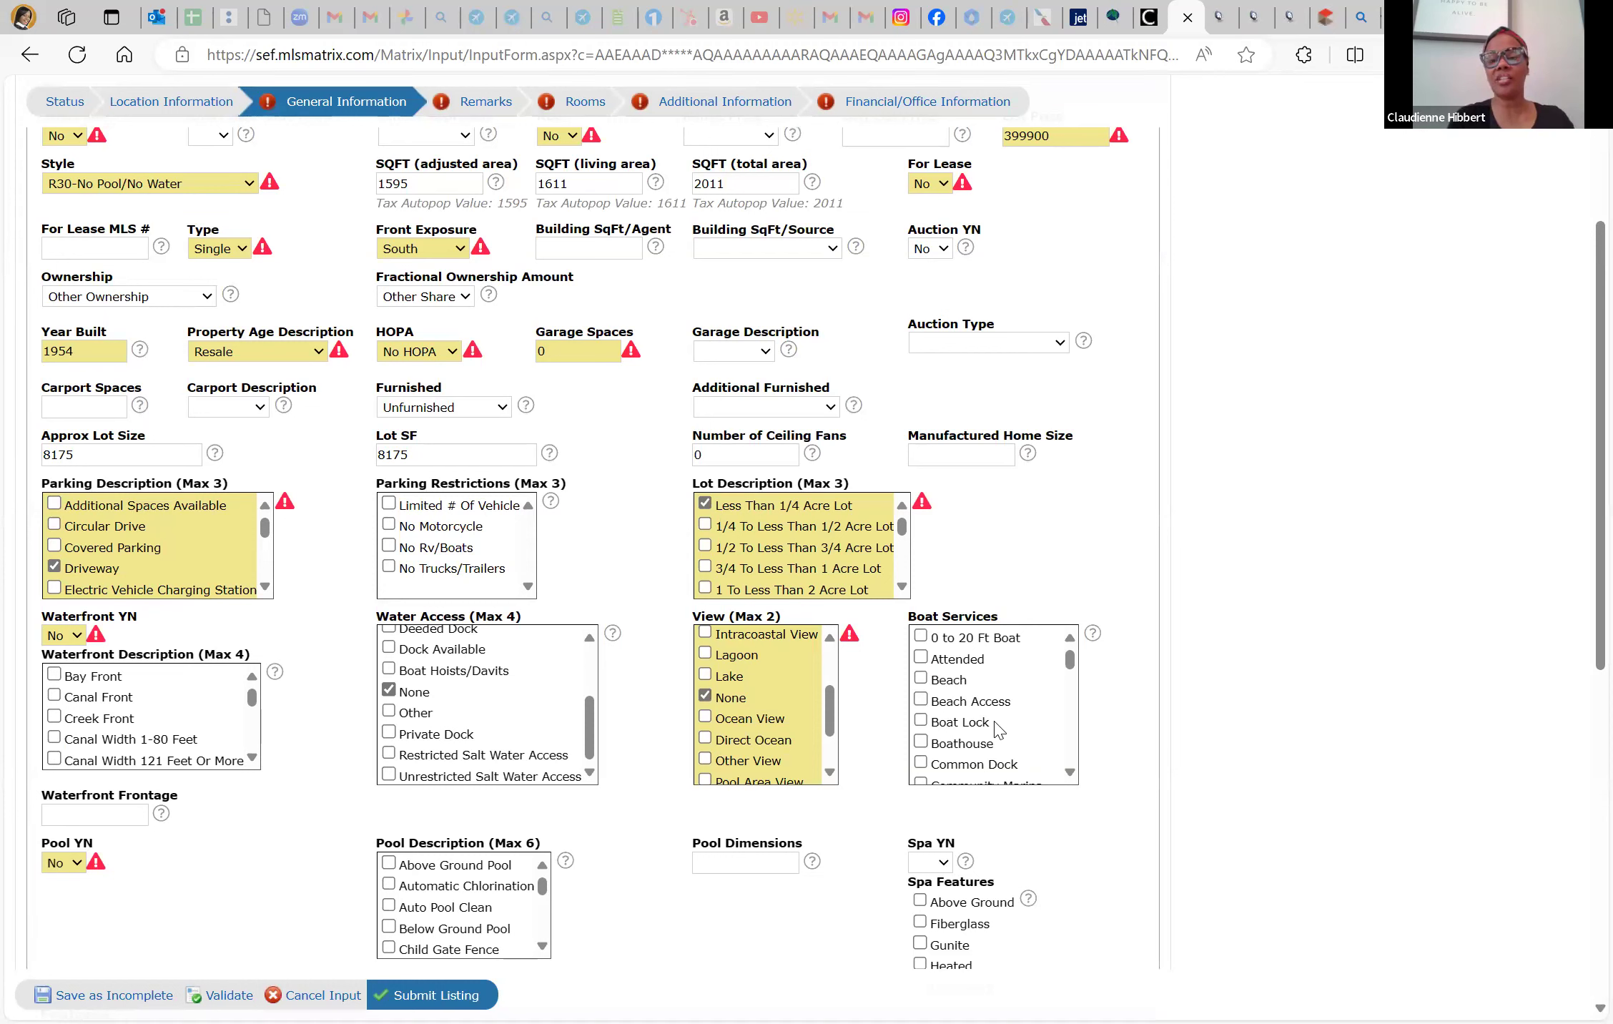
pyautogui.click(937, 869)
pyautogui.click(928, 923)
pyautogui.click(729, 856)
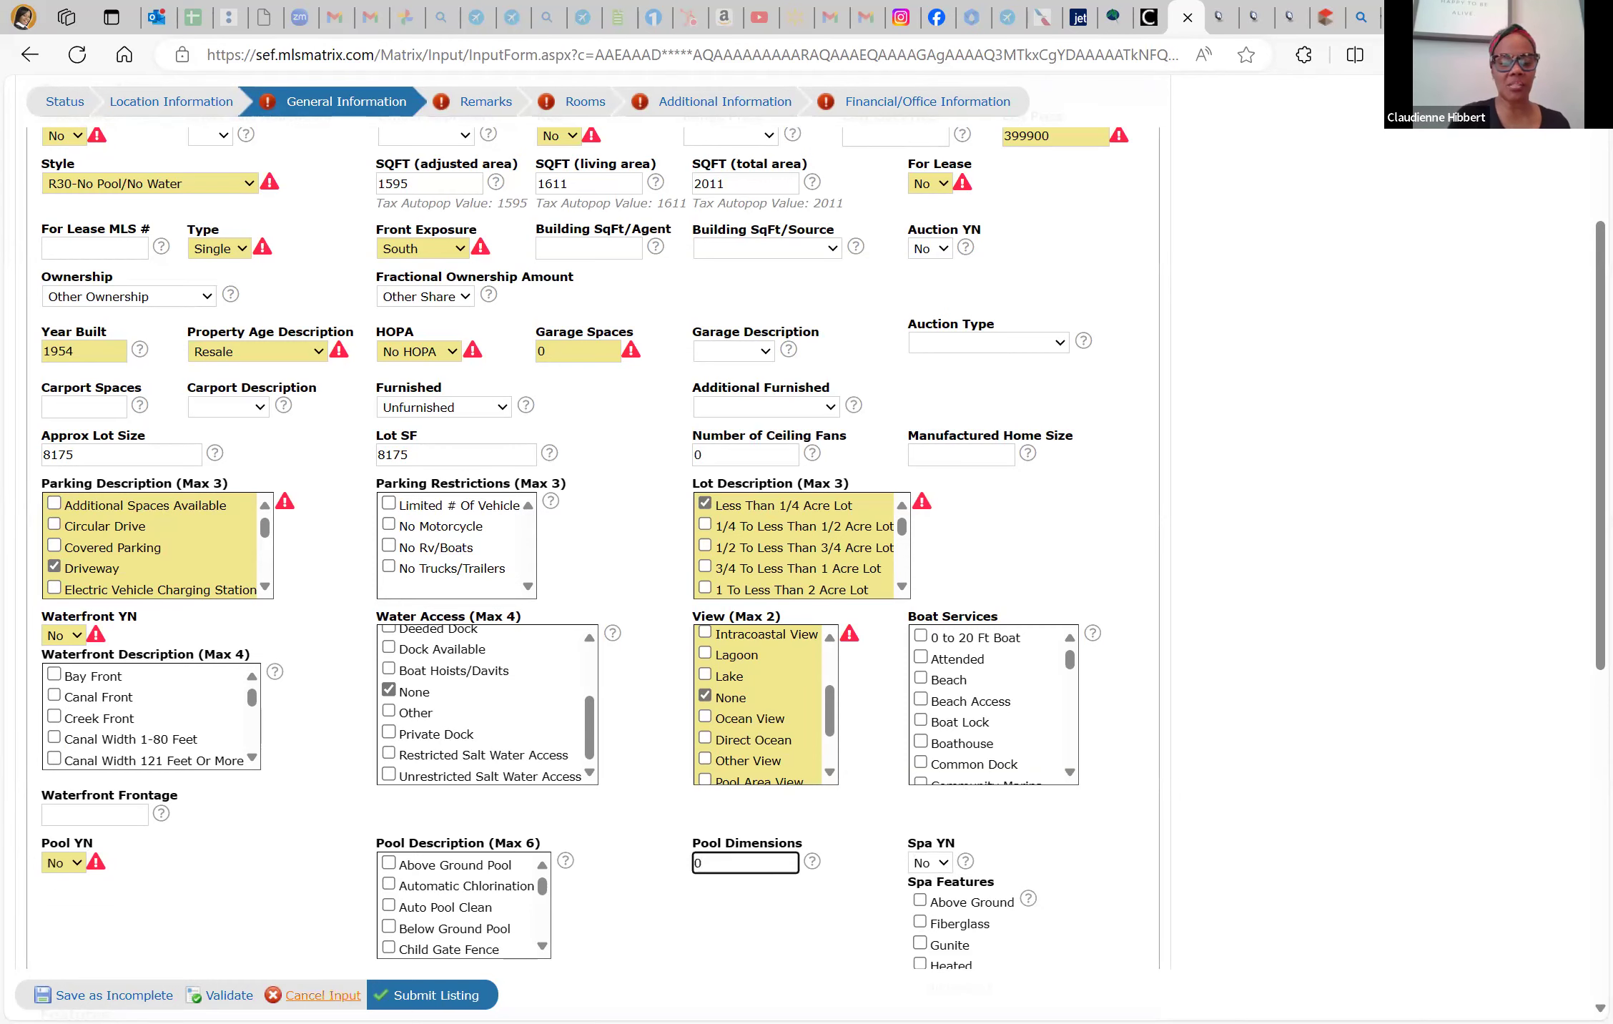
pyautogui.scroll(-4, 329, 801)
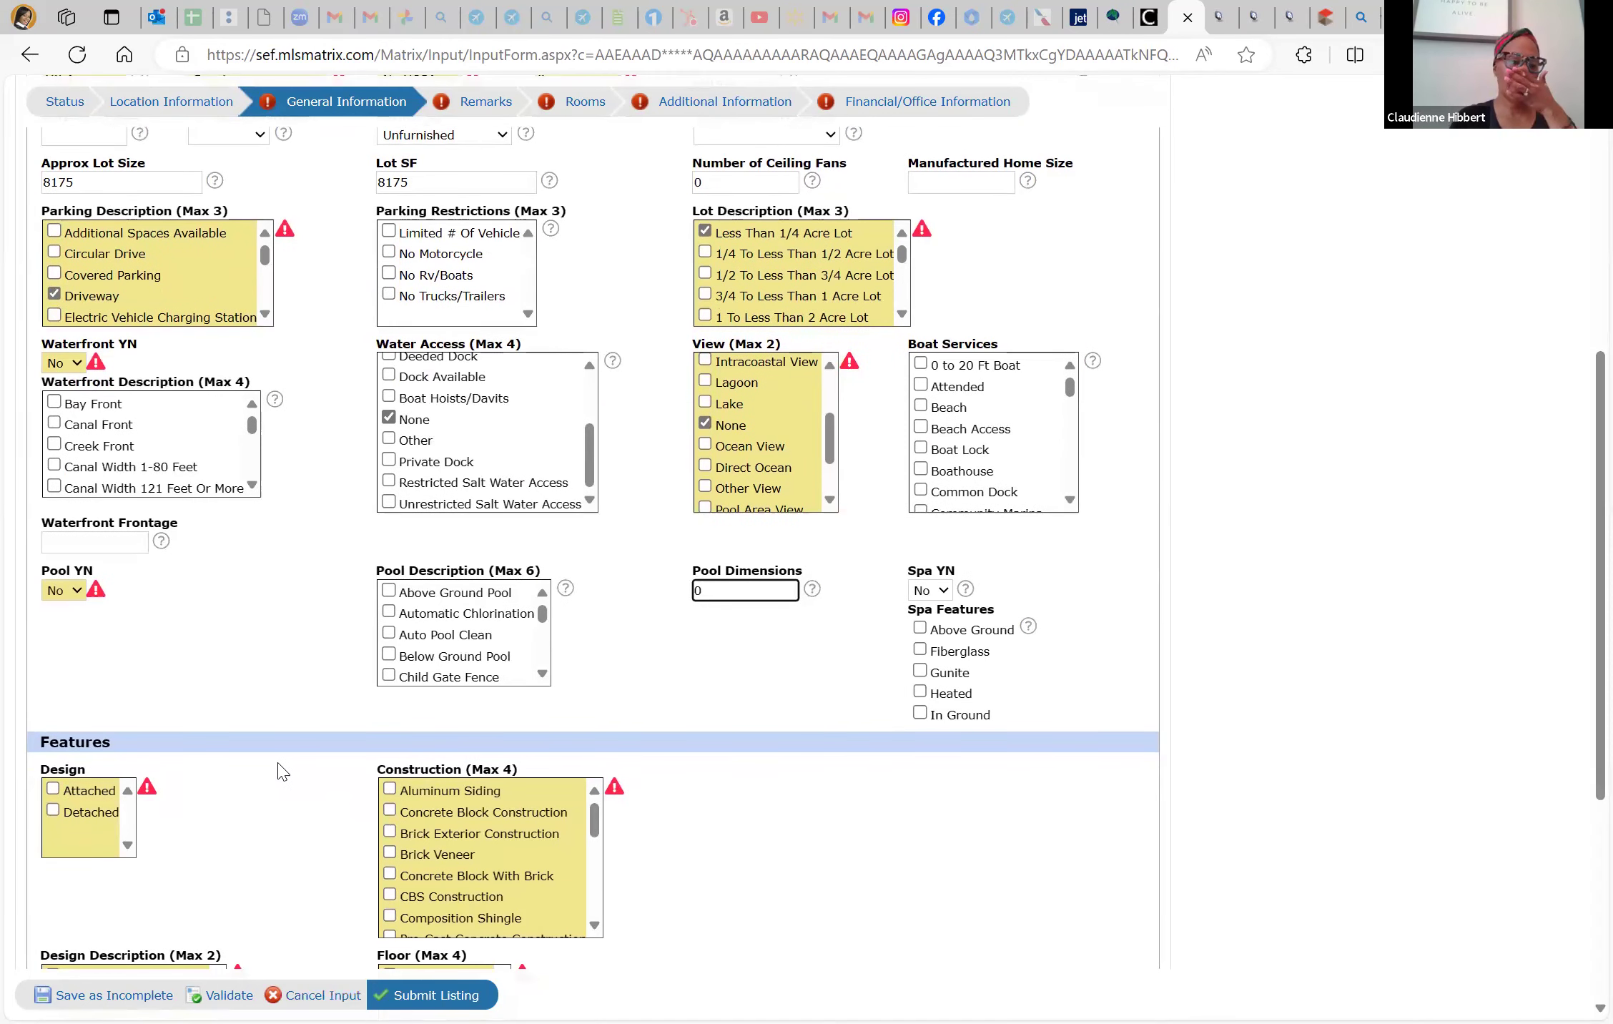
# Check Detached, Concrete Block Construction, One Story and Ceramic Floor in the listing features
pyautogui.scroll(-2, 279, 770)
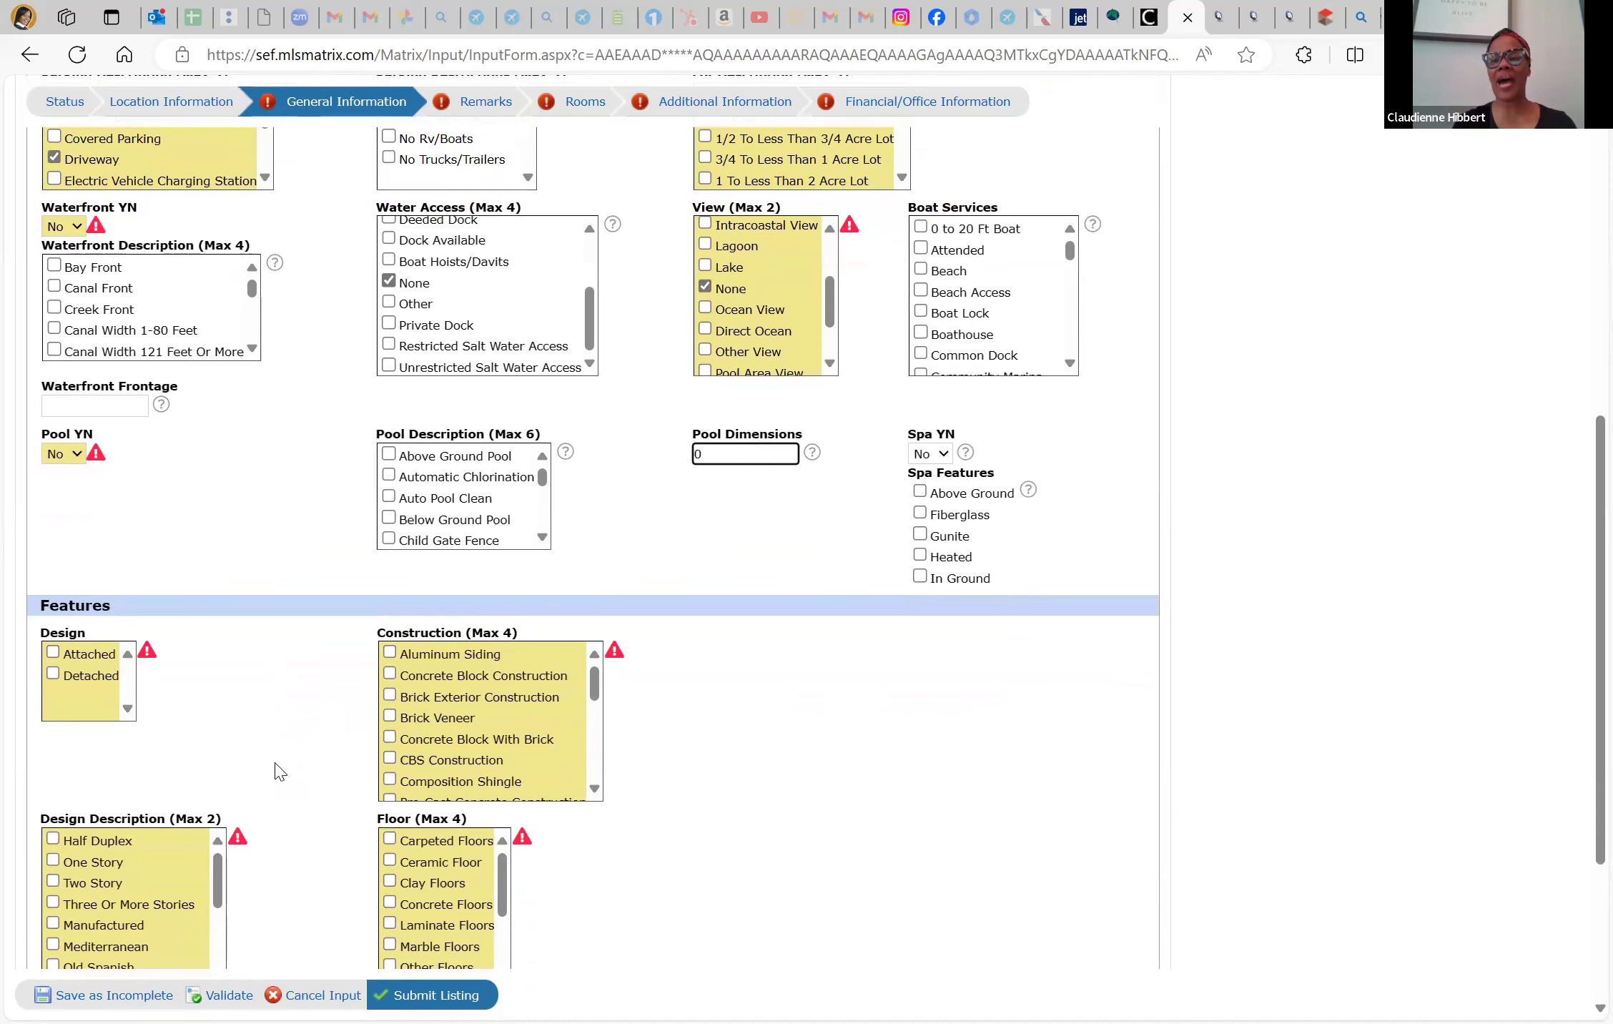
pyautogui.click(53, 674)
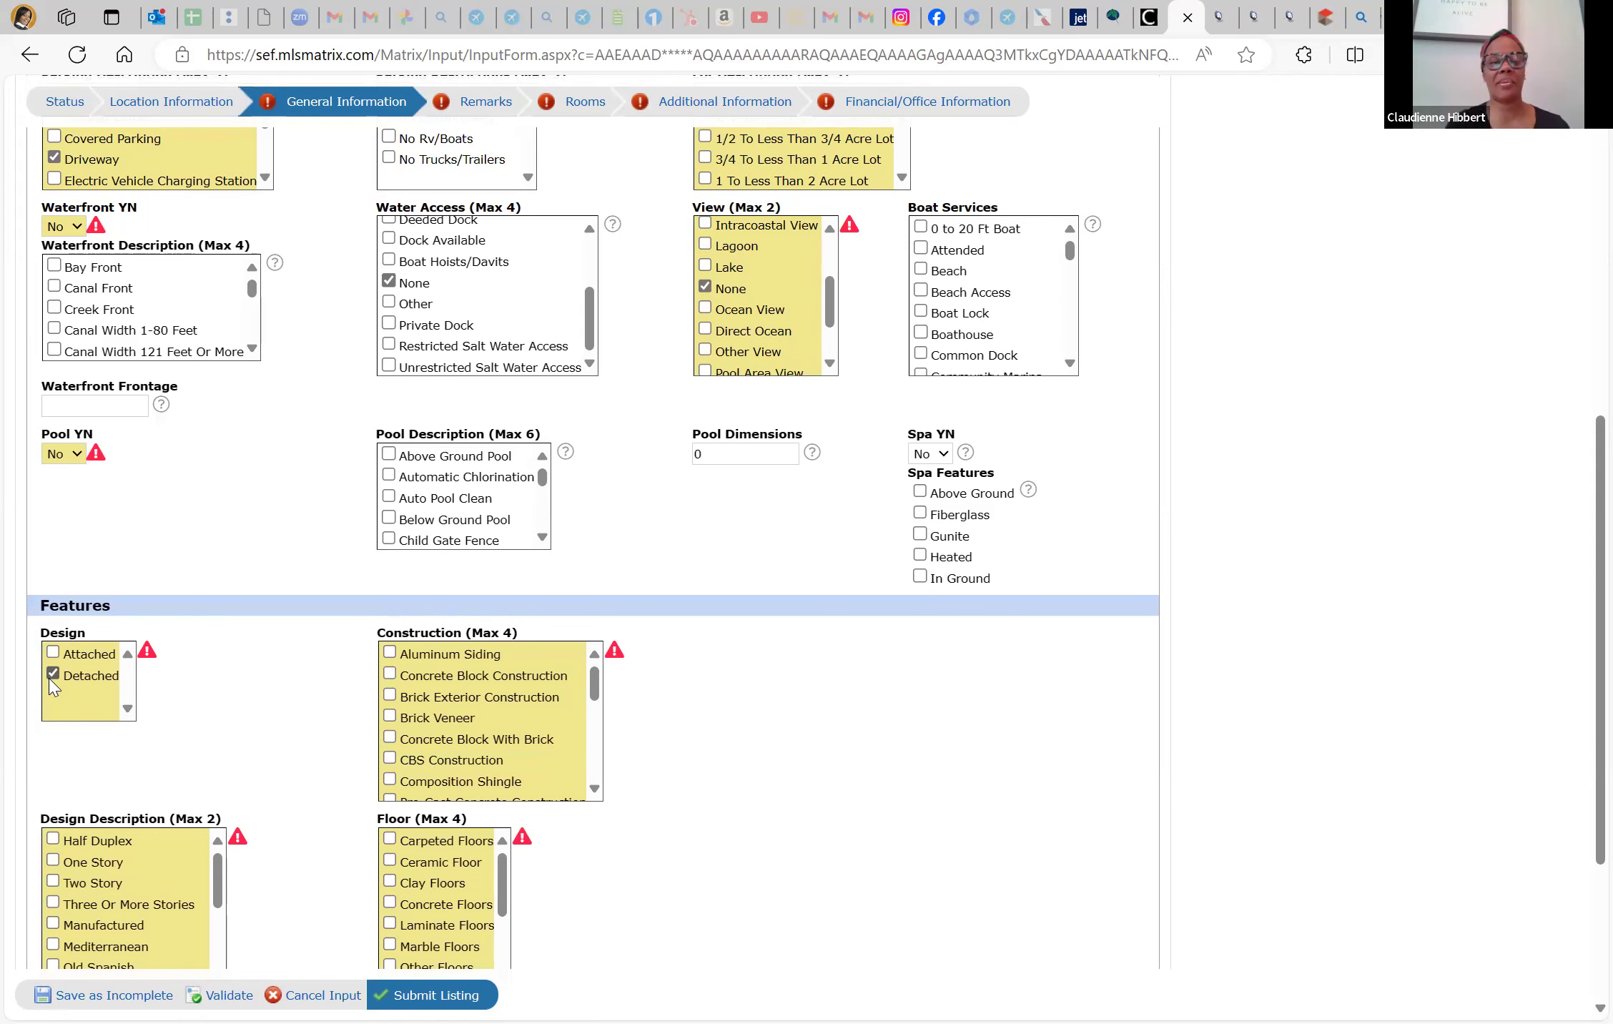
pyautogui.click(390, 675)
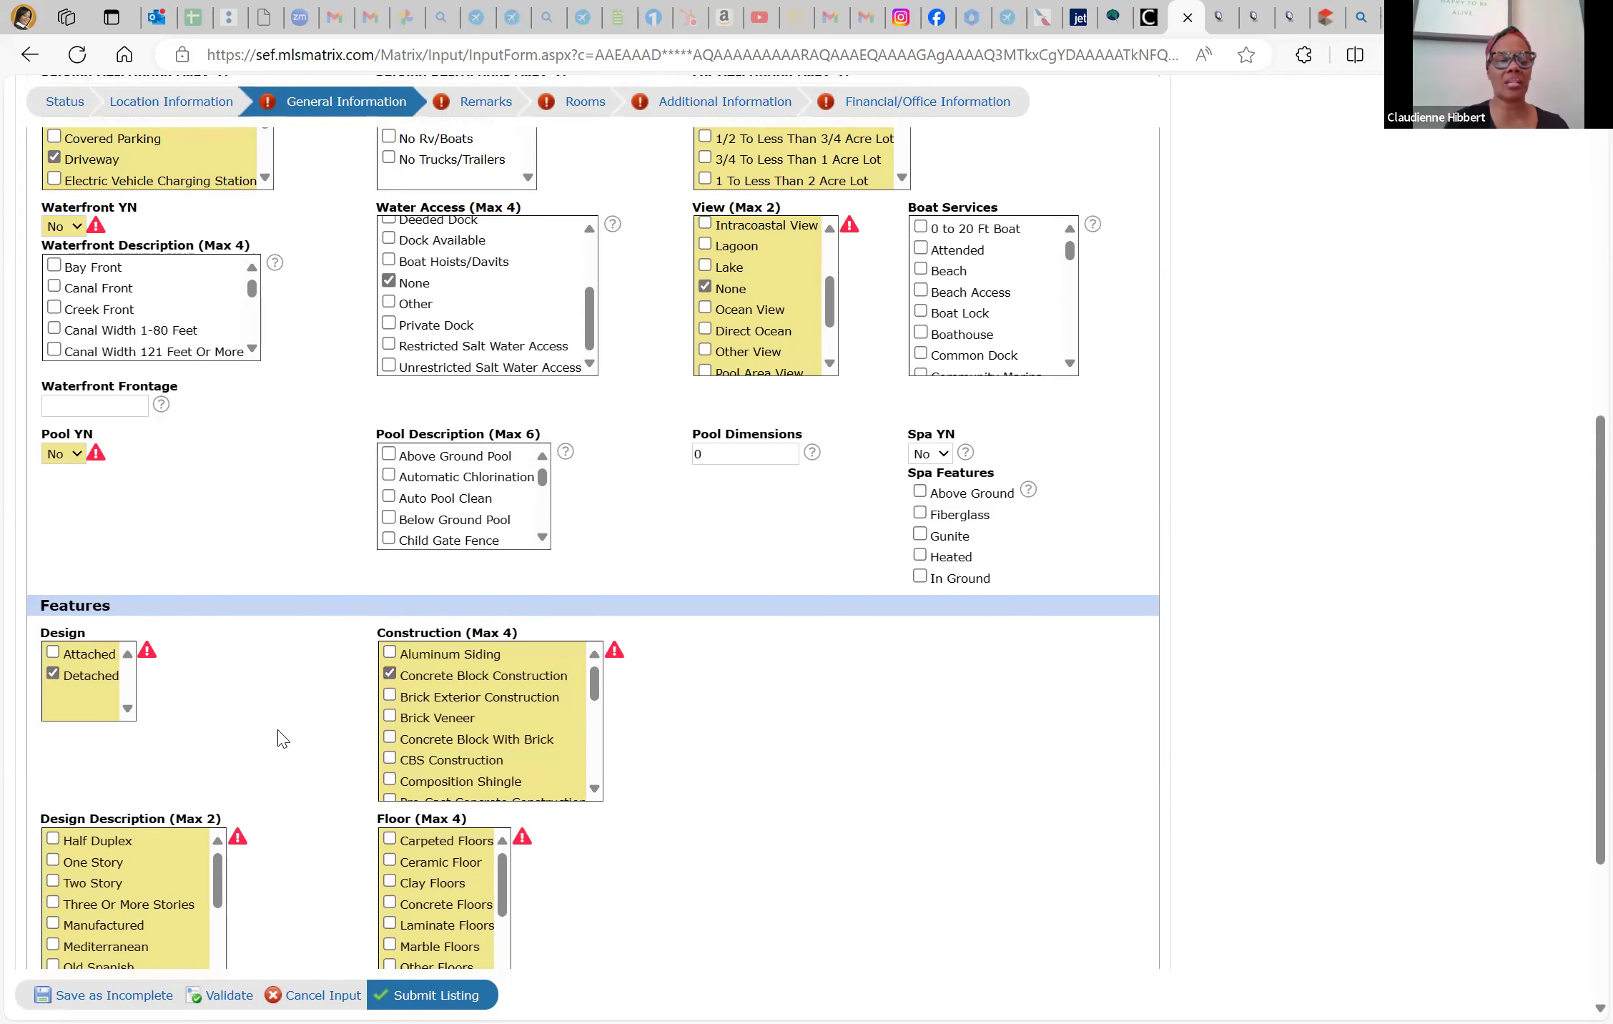
pyautogui.scroll(-3, 281, 736)
pyautogui.click(53, 678)
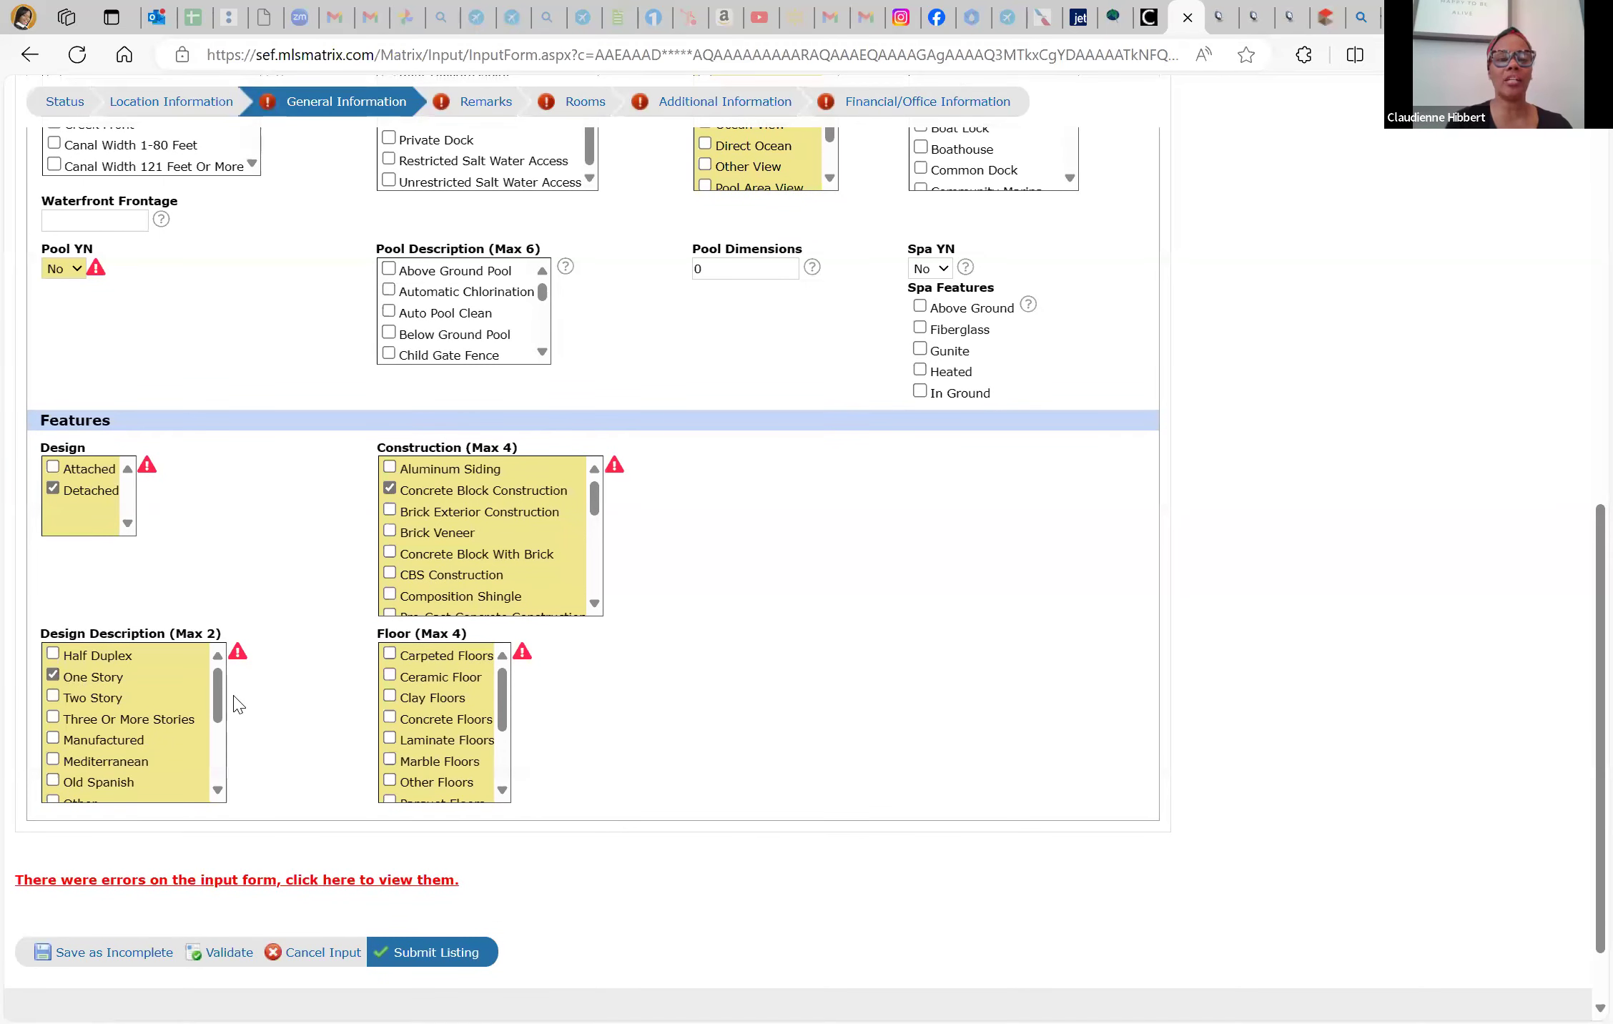
pyautogui.click(389, 677)
pyautogui.scroll(-2, 321, 746)
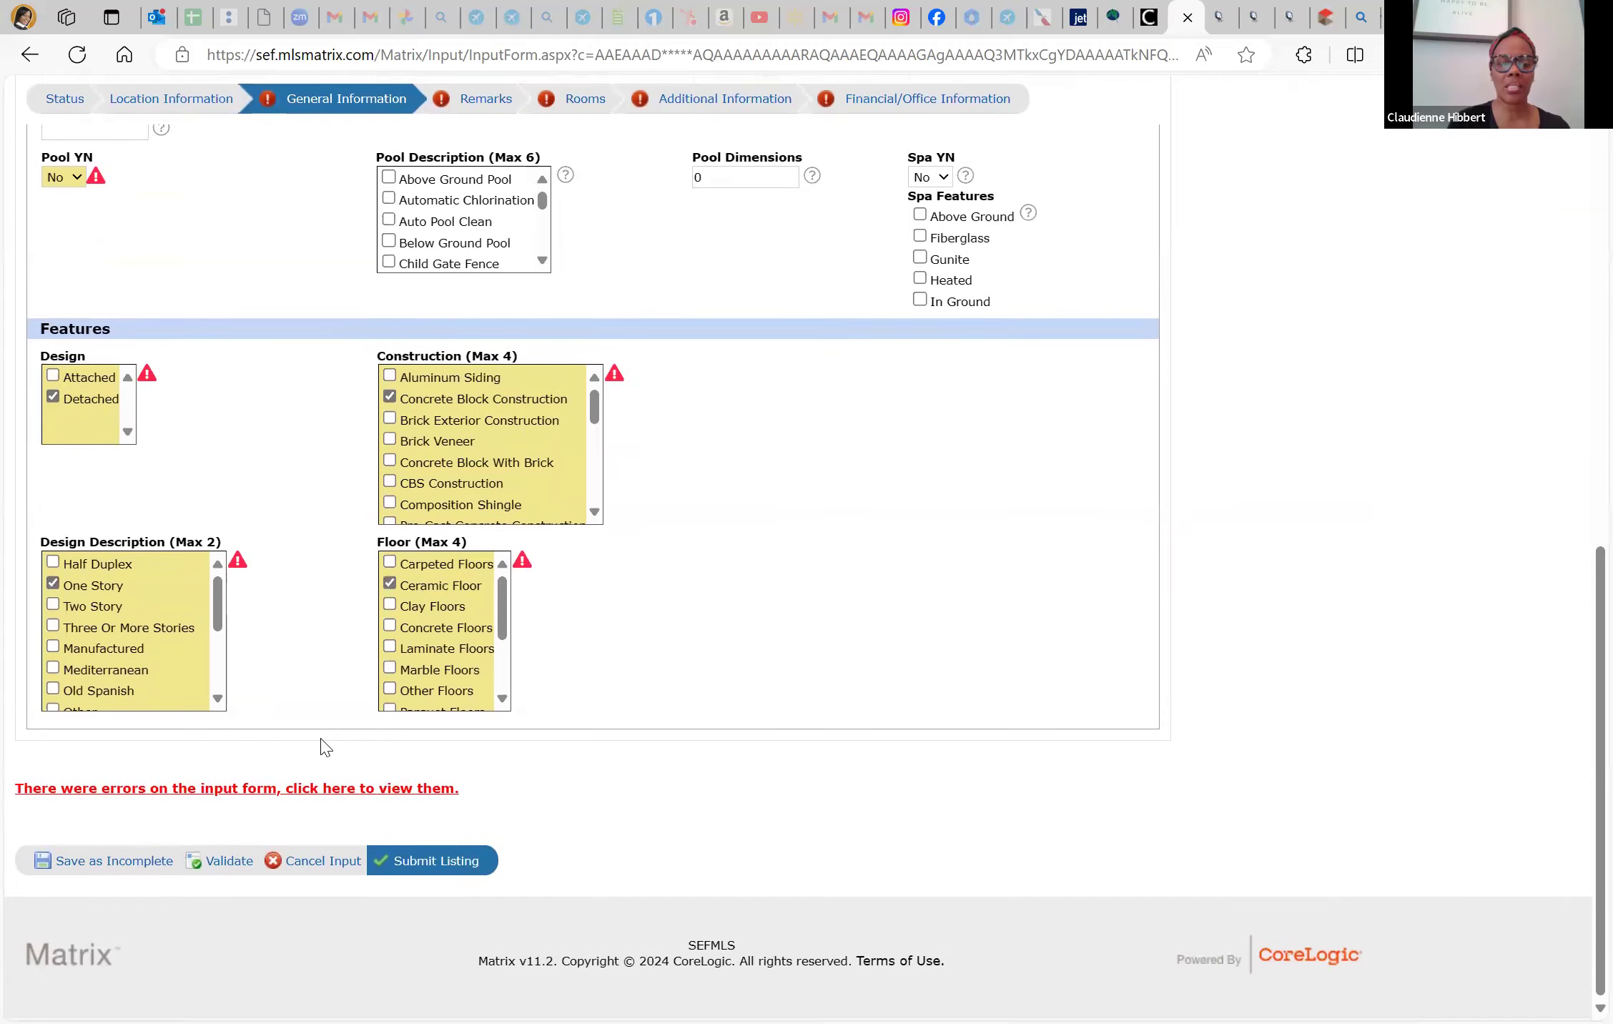
# In Outlook, search mail for 3025 and open the forwarded SWIFT-PIX completed order email
pyautogui.click(158, 16)
pyautogui.click(498, 107)
pyautogui.write('3025')
pyautogui.press('Return')
pyautogui.click(708, 365)
pyautogui.scroll(-10, 1152, 616)
pyautogui.click(642, 737)
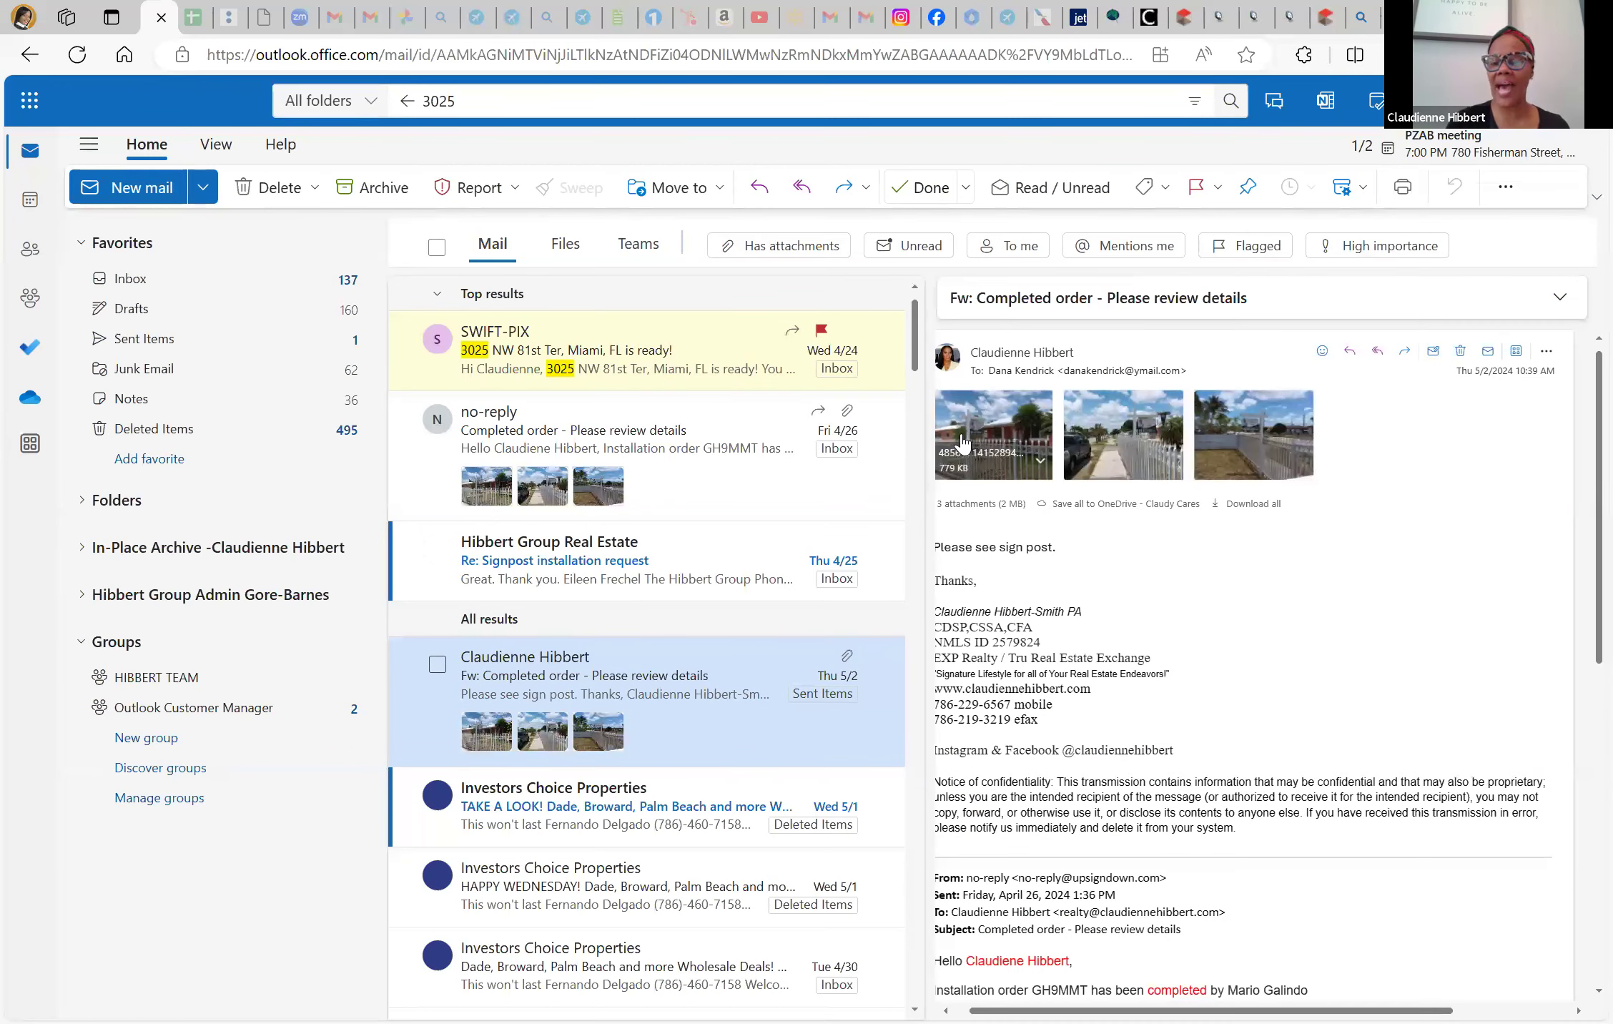
pyautogui.click(962, 442)
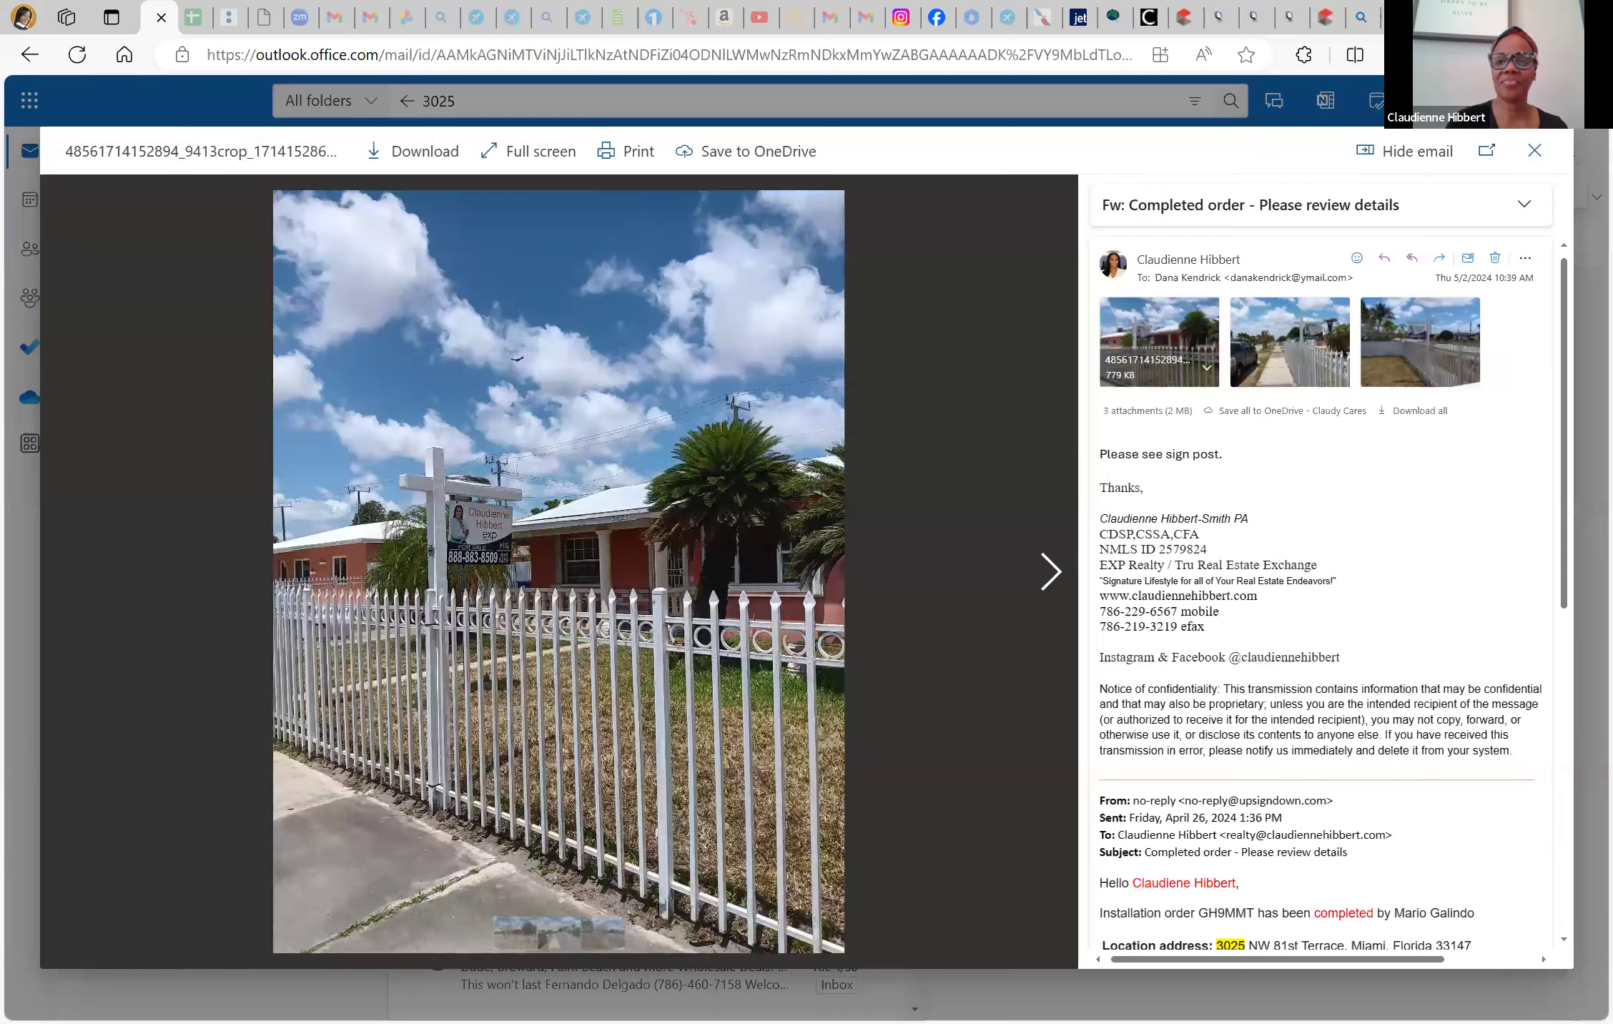
pyautogui.click(1047, 570)
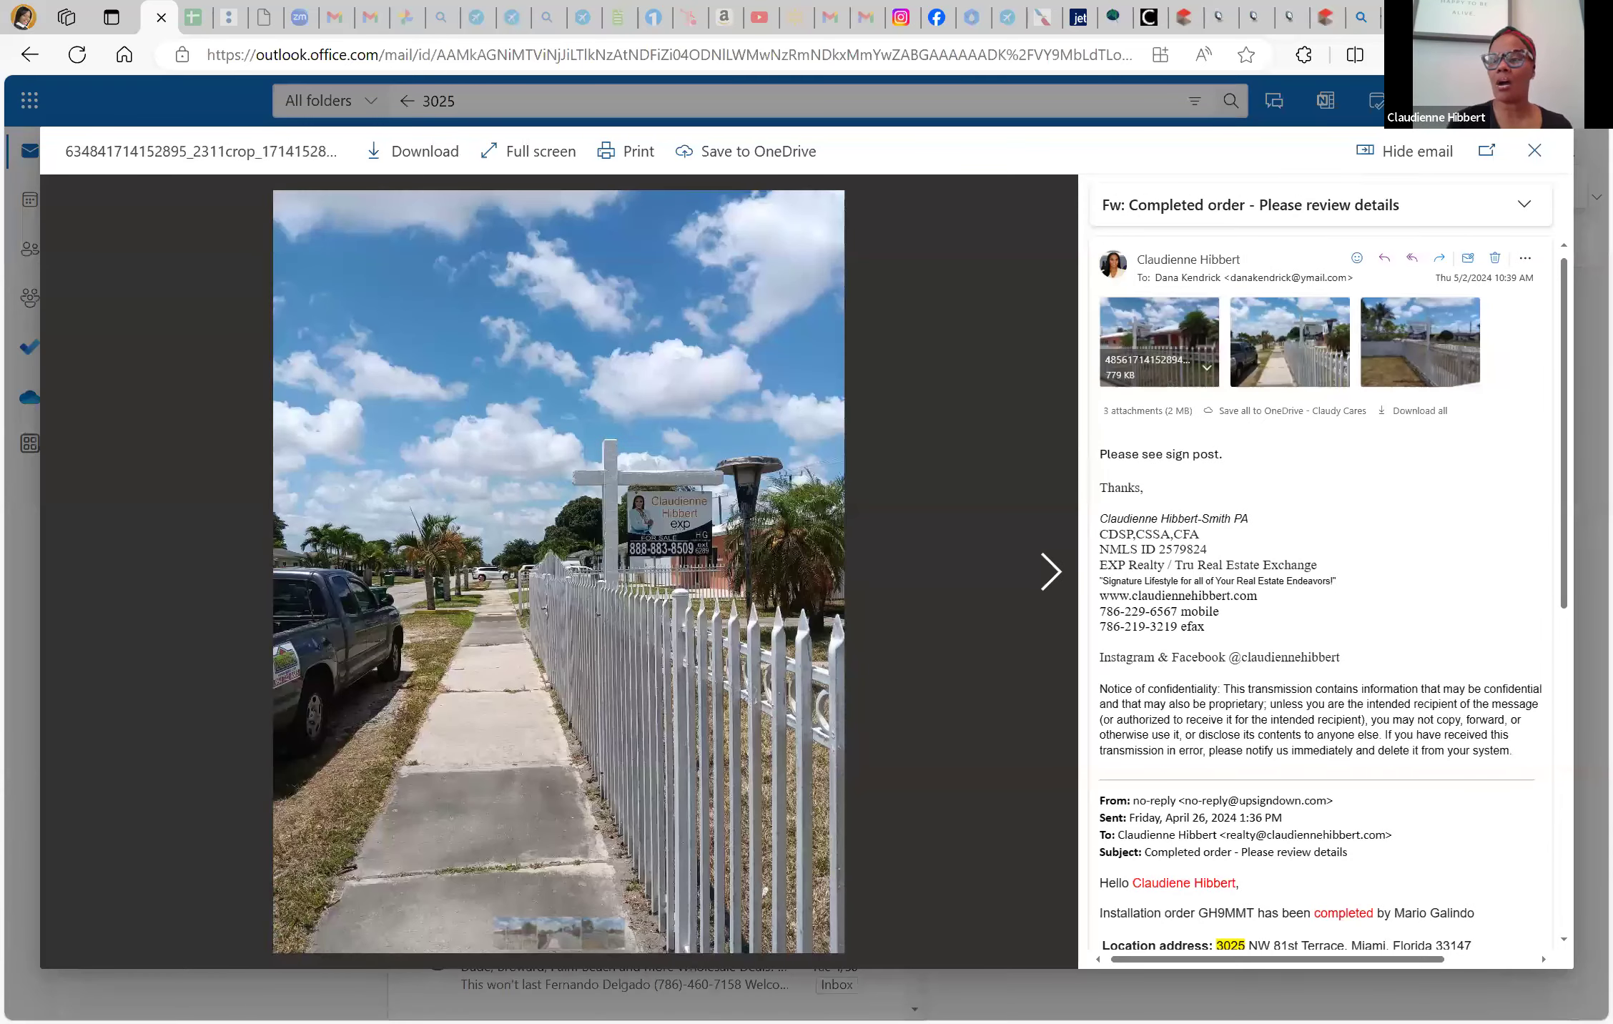
pyautogui.click(1541, 144)
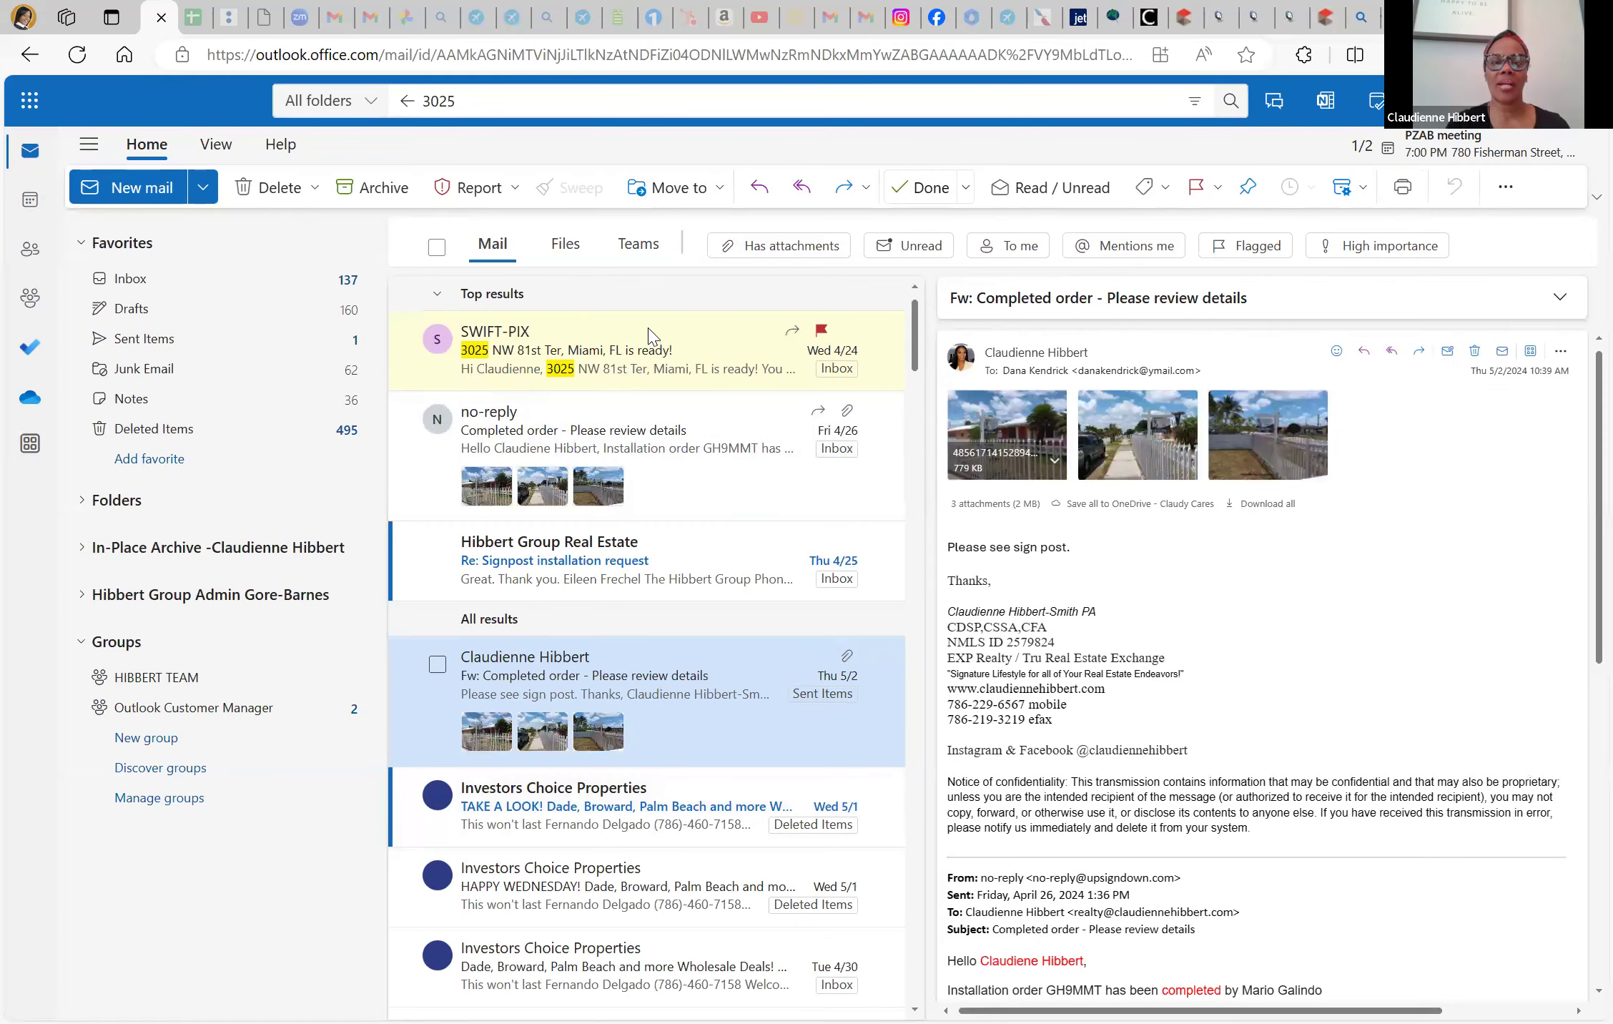
pyautogui.click(720, 378)
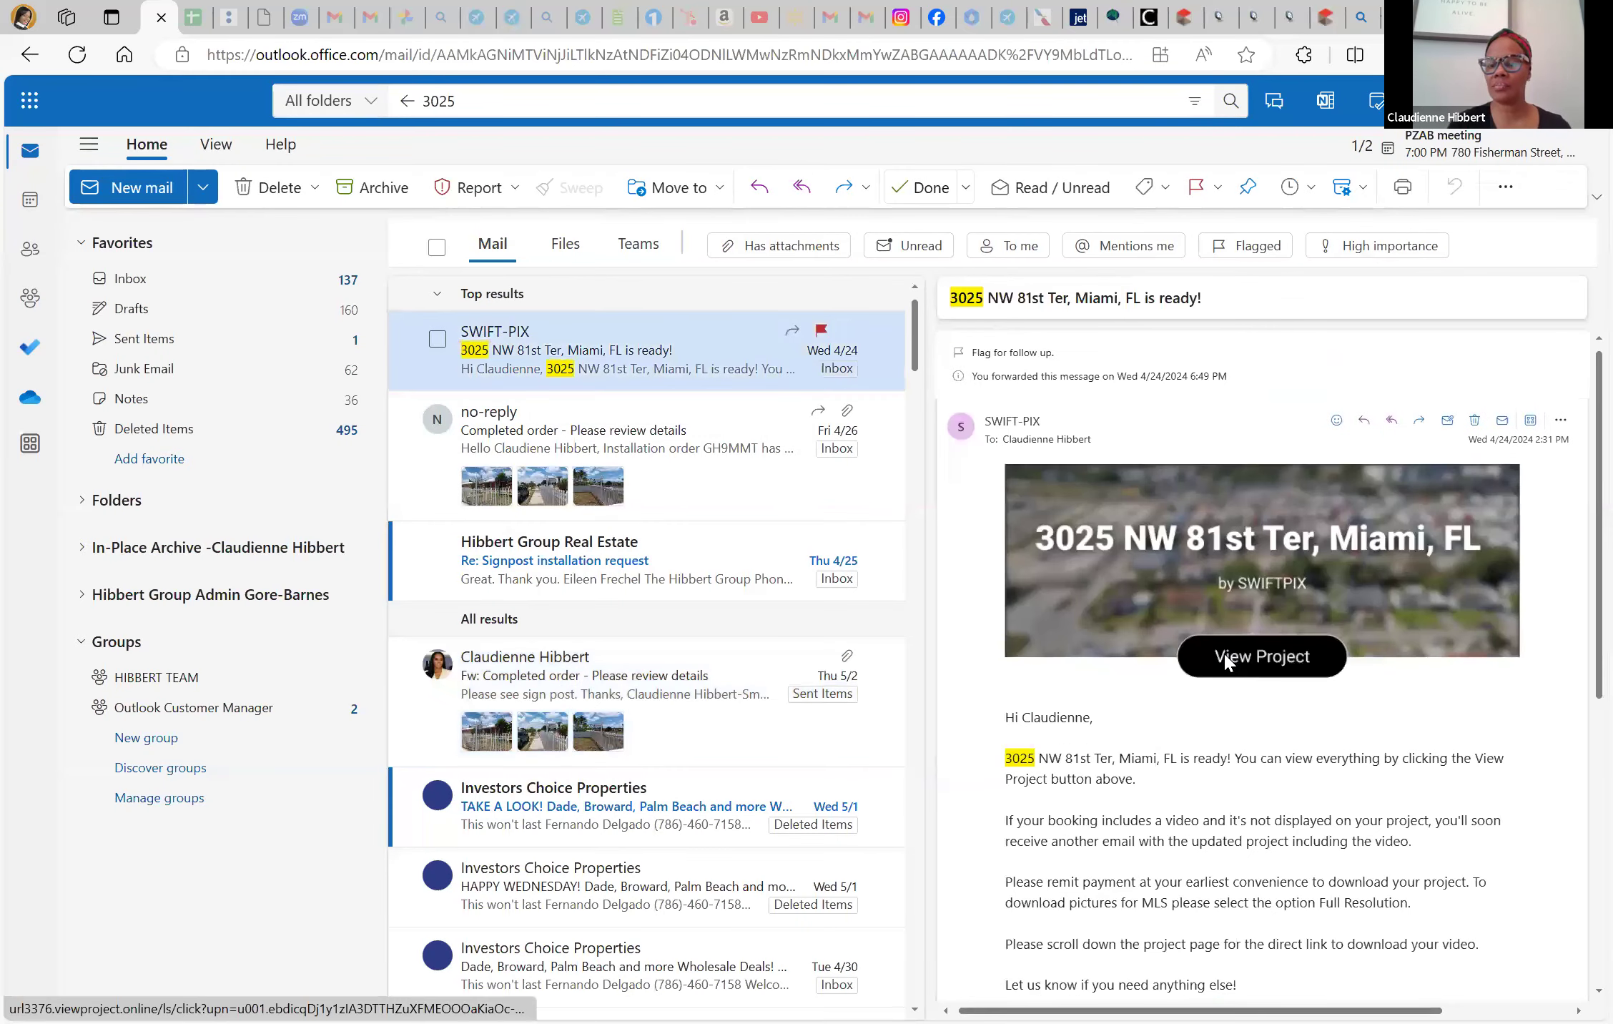
pyautogui.click(1225, 661)
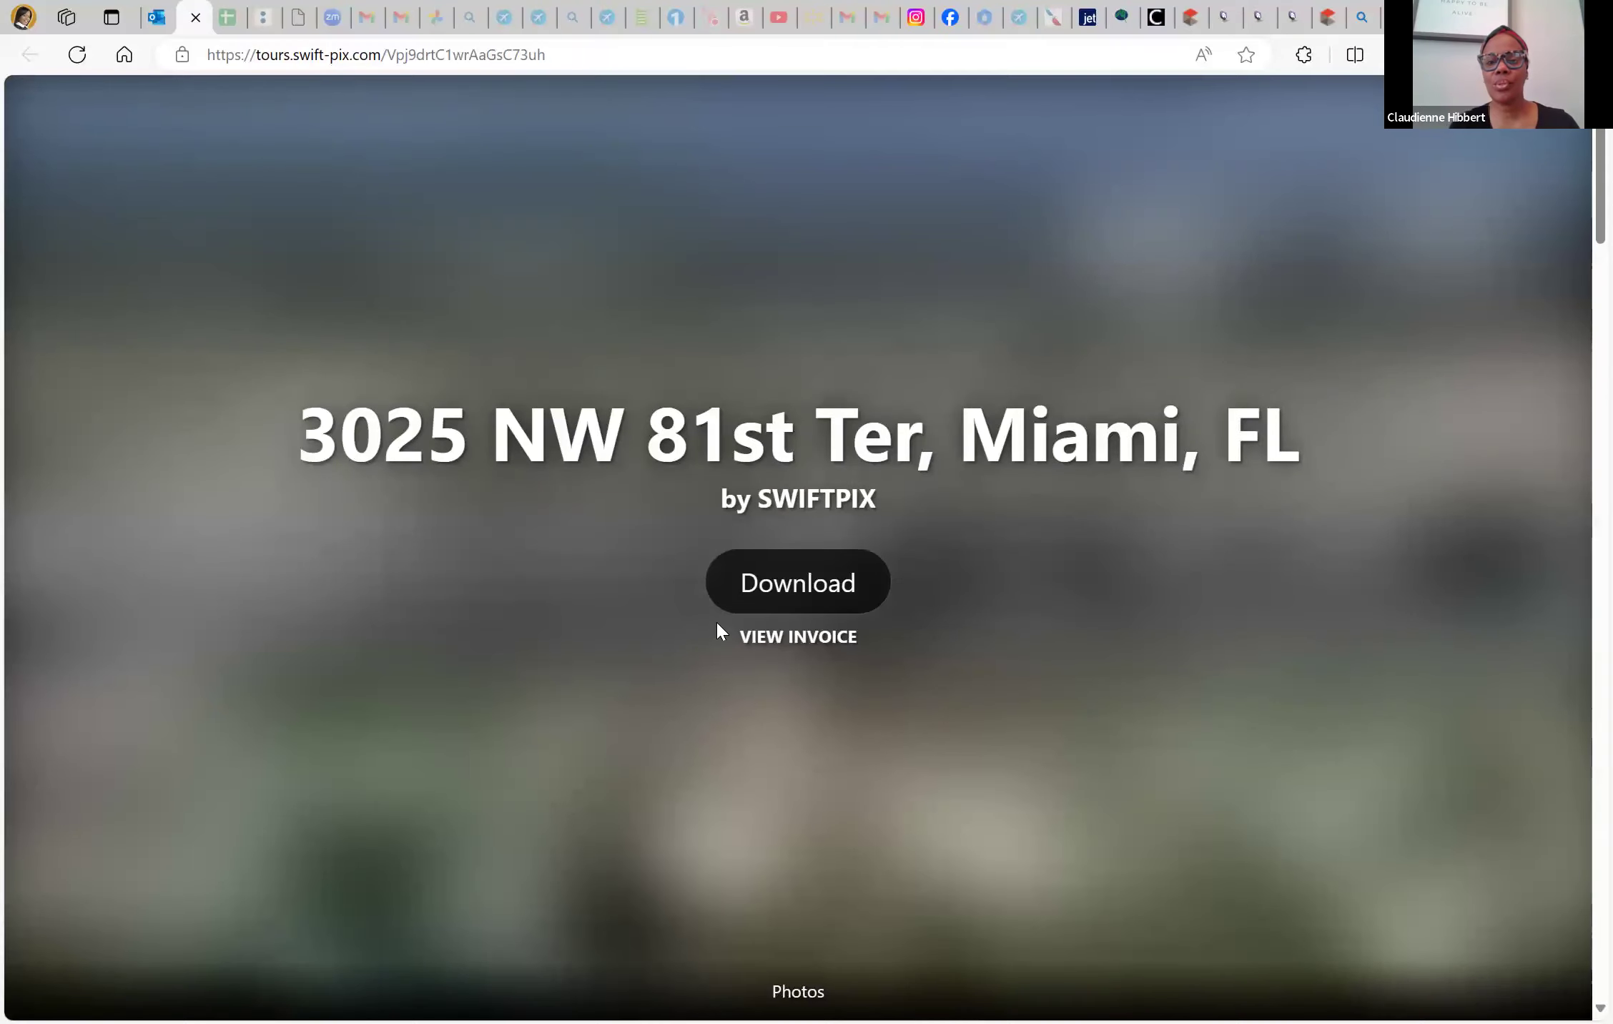
# Scroll down the SwiftPix project page to the PHOTOS grid, briefly checking the Matrix tab
pyautogui.scroll(-7, 681, 738)
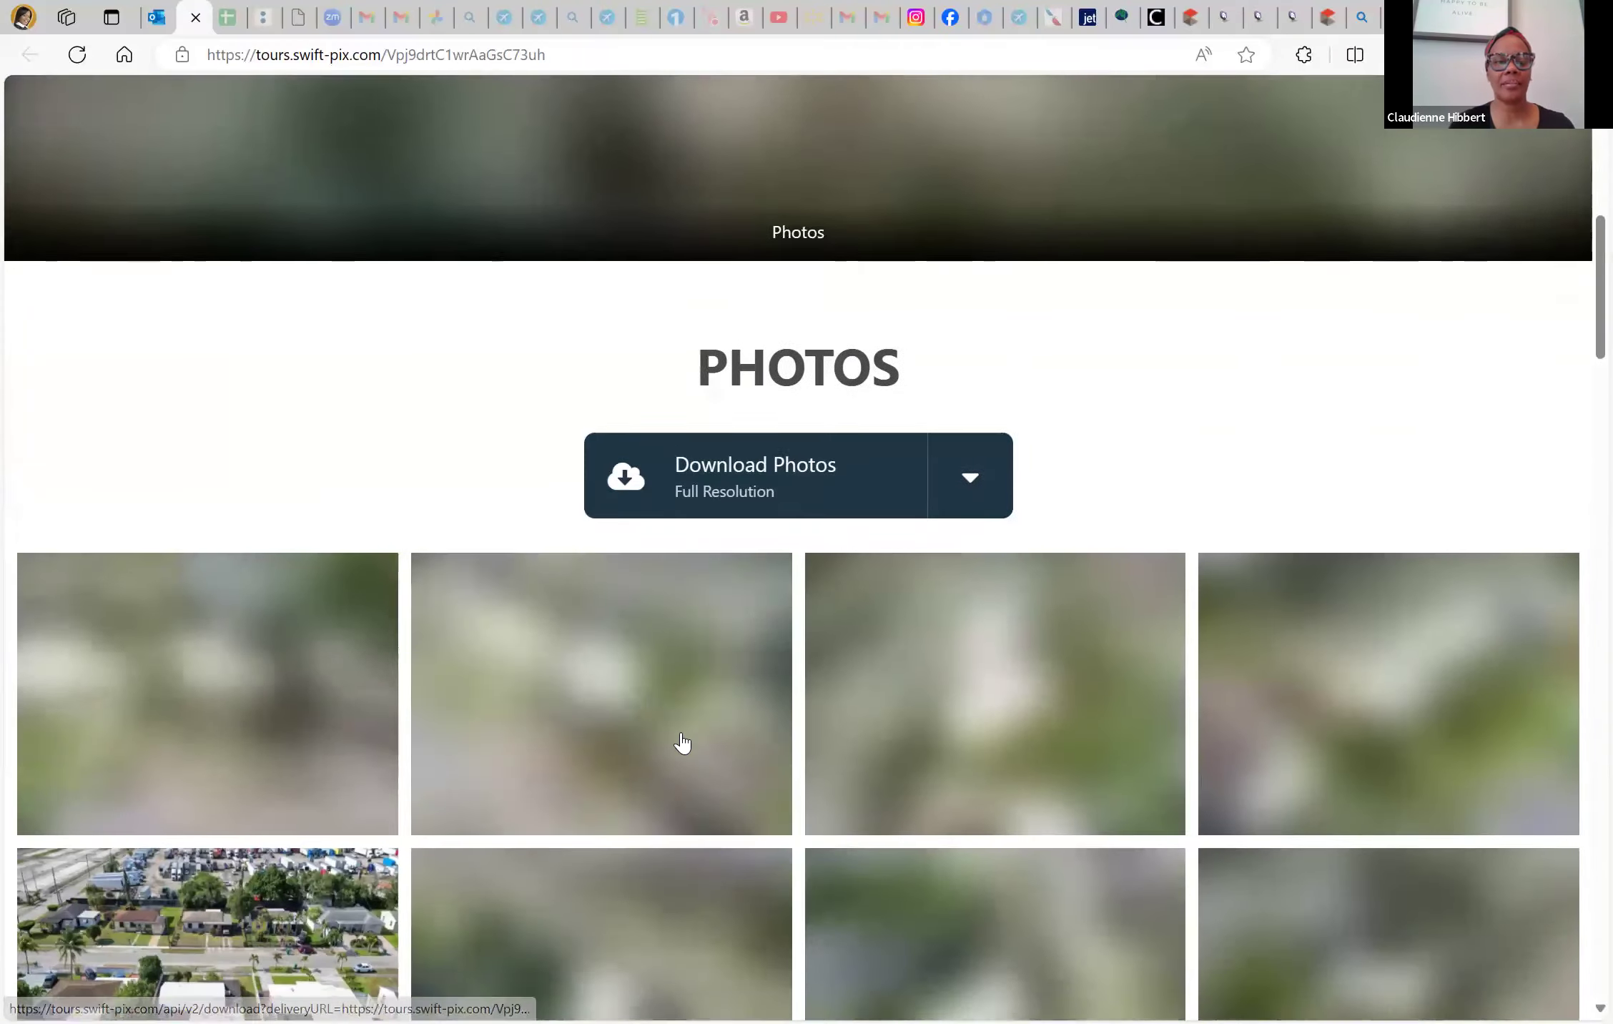
pyautogui.scroll(-1, 680, 738)
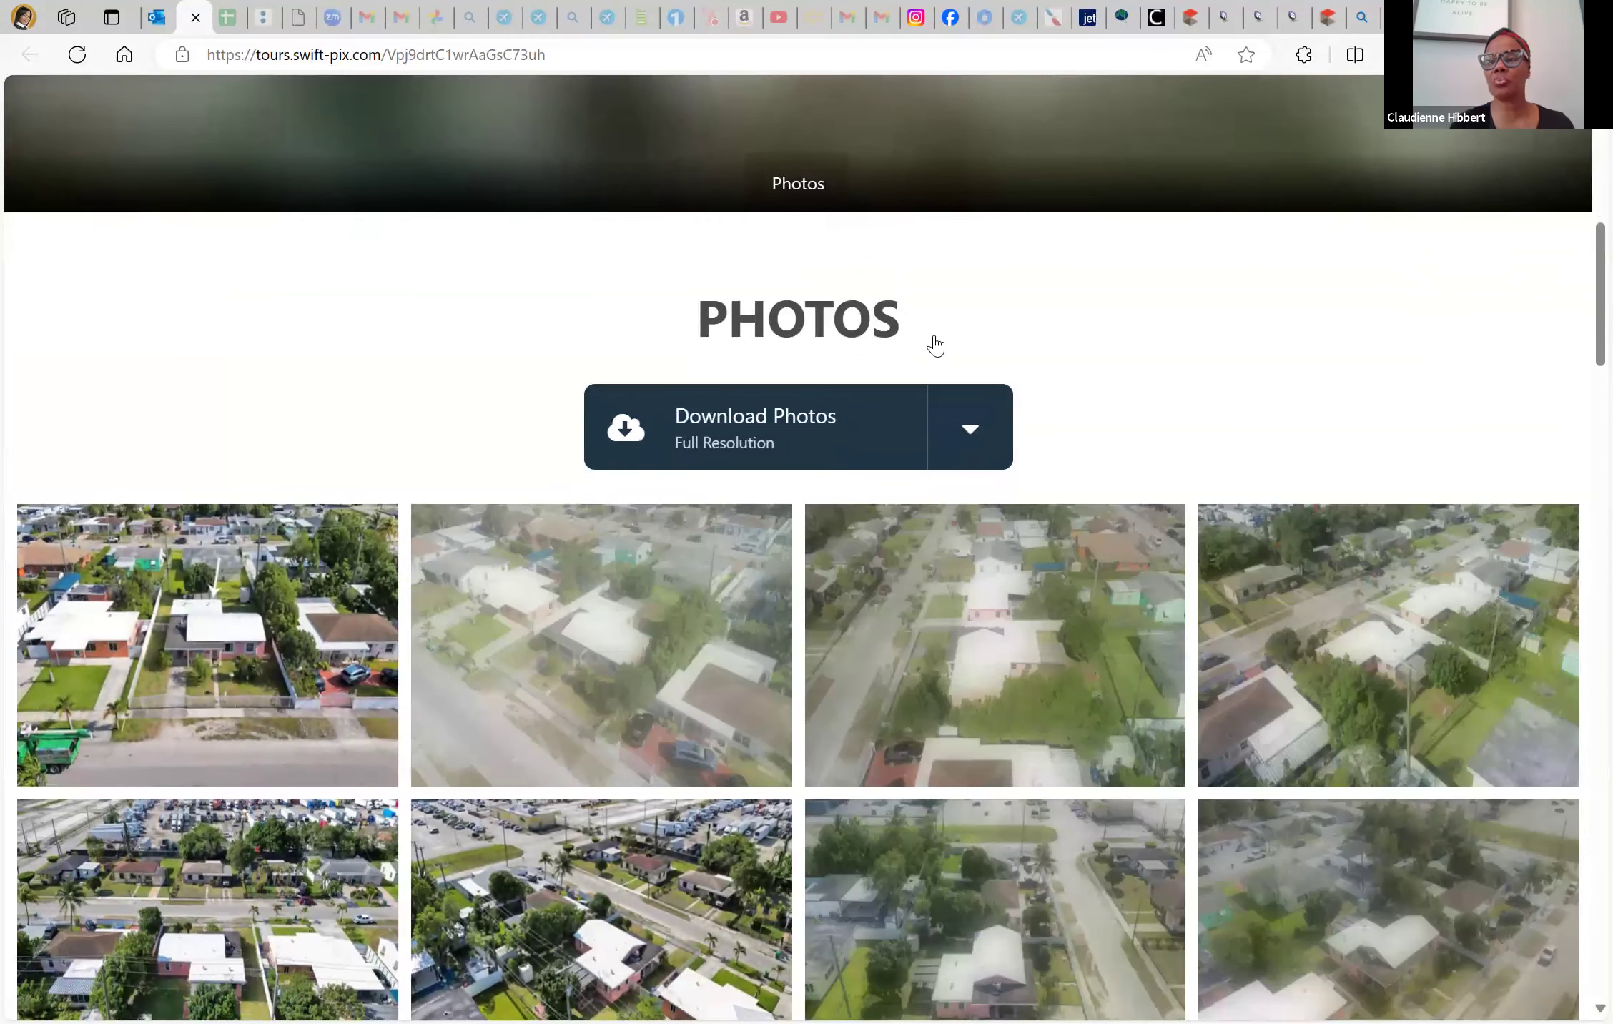
pyautogui.scroll(-4, 1212, 18)
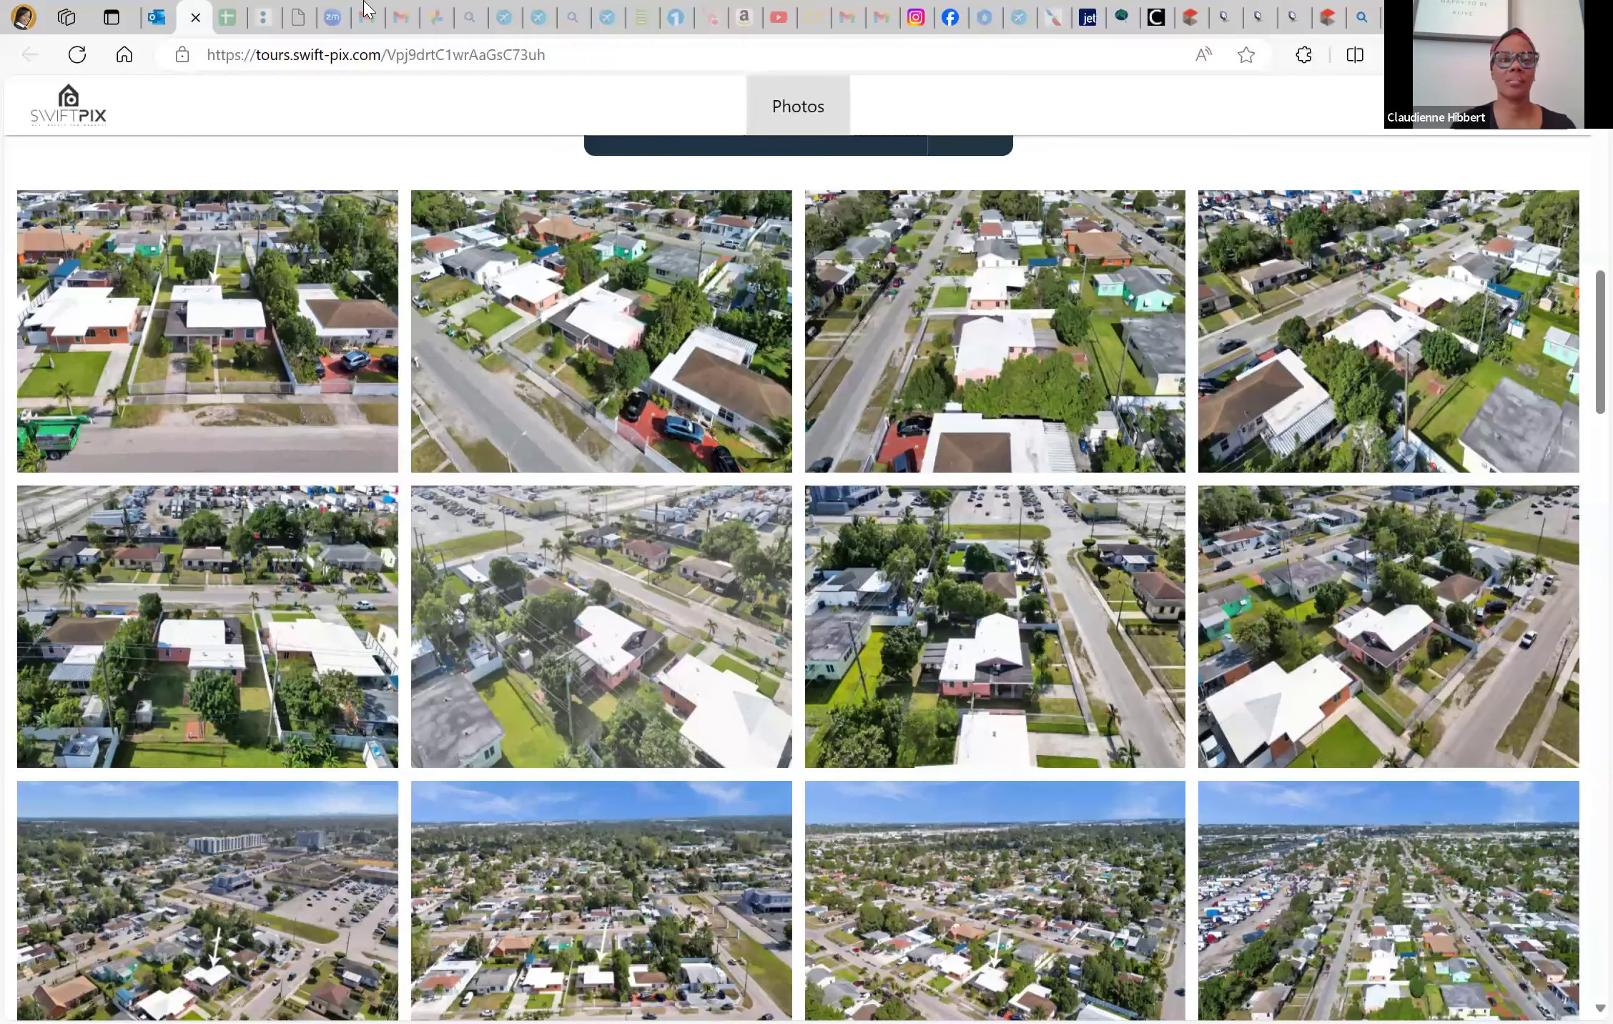
pyautogui.scroll(-2, 894, 85)
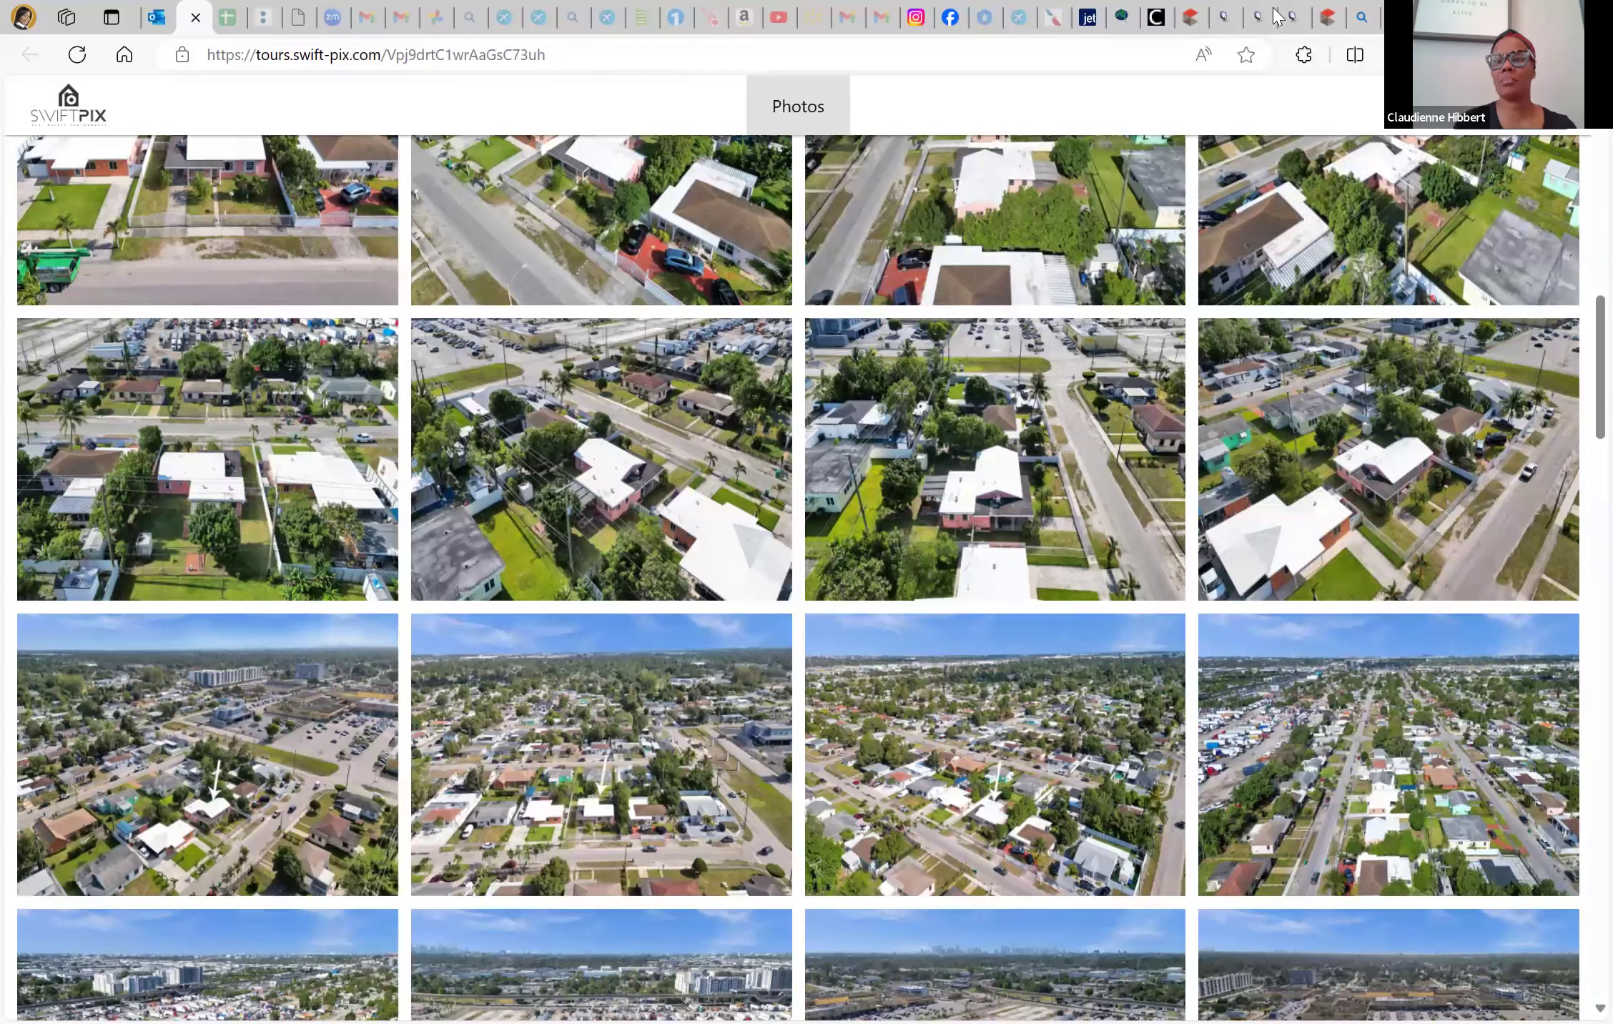
pyautogui.click(1190, 16)
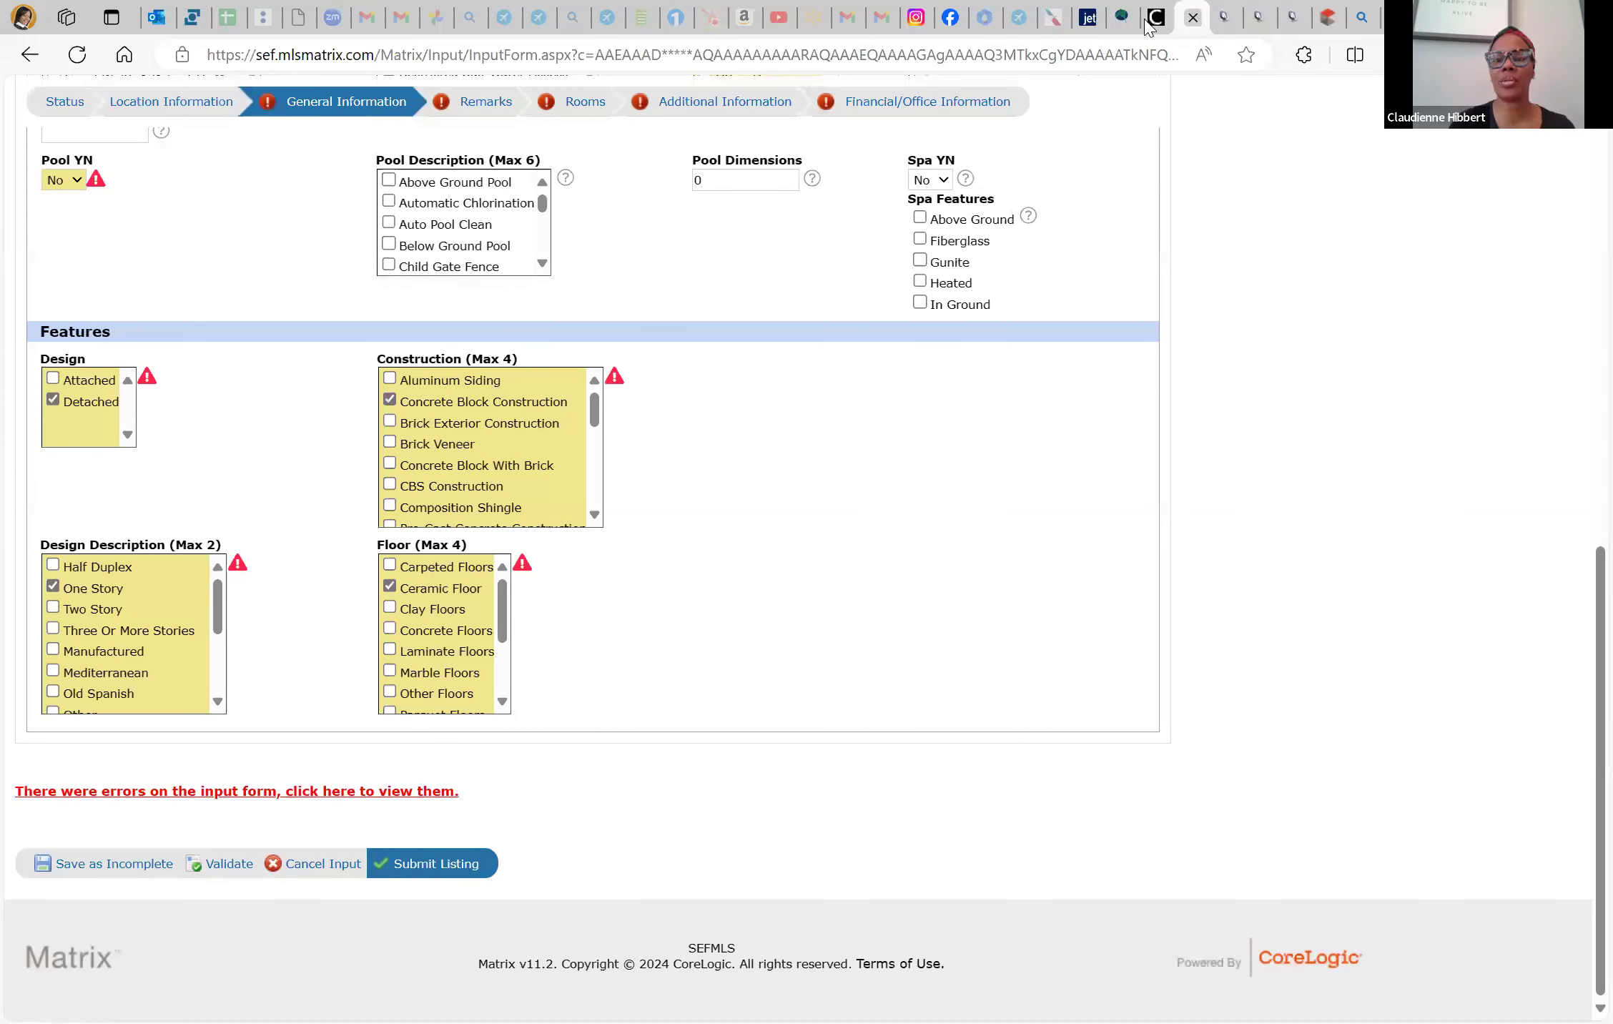
pyautogui.hotkey('ctrl', 'Tab')
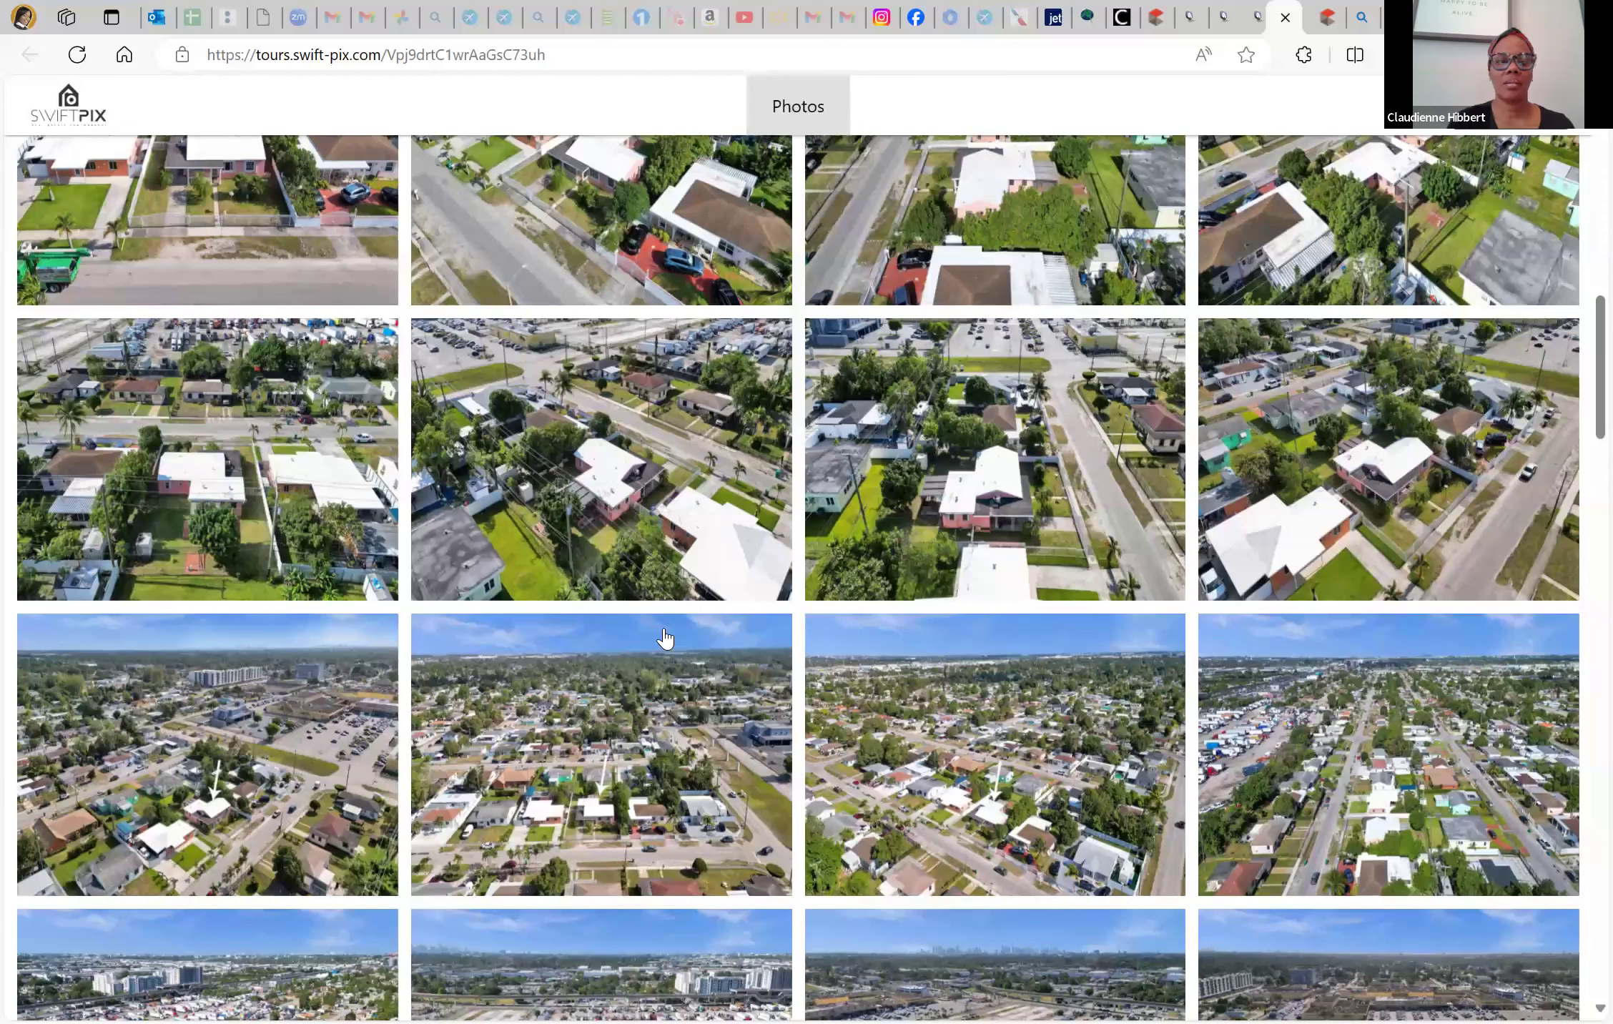
pyautogui.click(1190, 17)
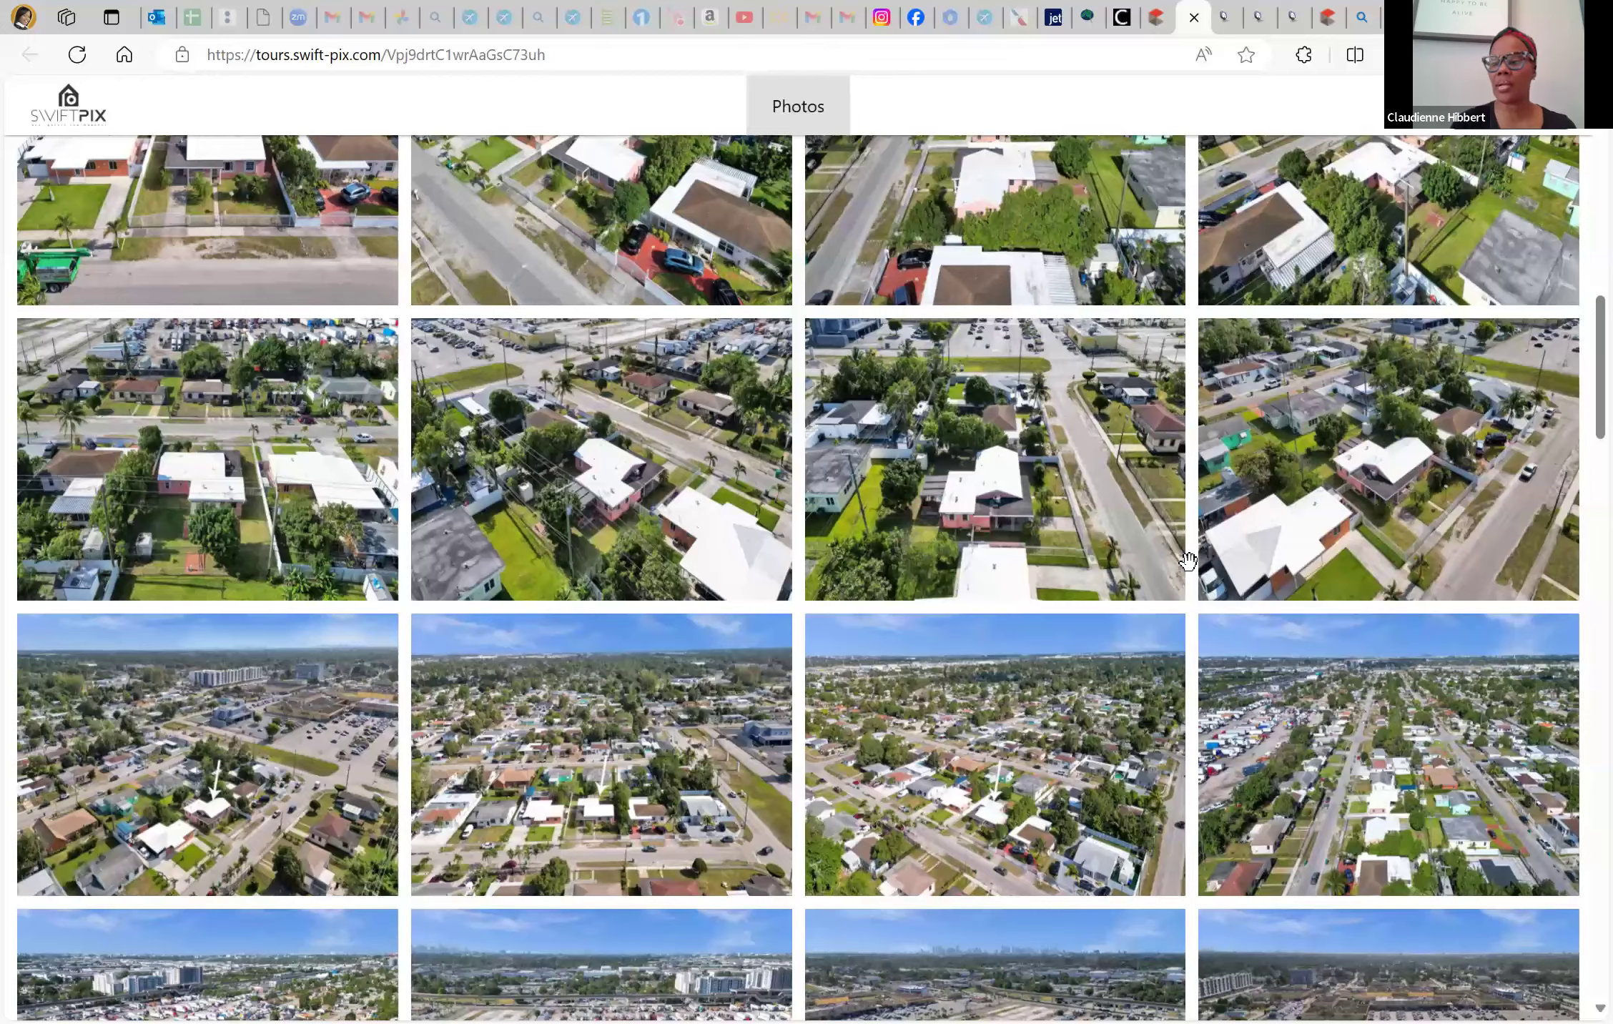
pyautogui.scroll(-5, 1559, 585)
# Open the interior photos full-size and step through the bedrooms to kitchen photo 30 of 58
pyautogui.click(1562, 582)
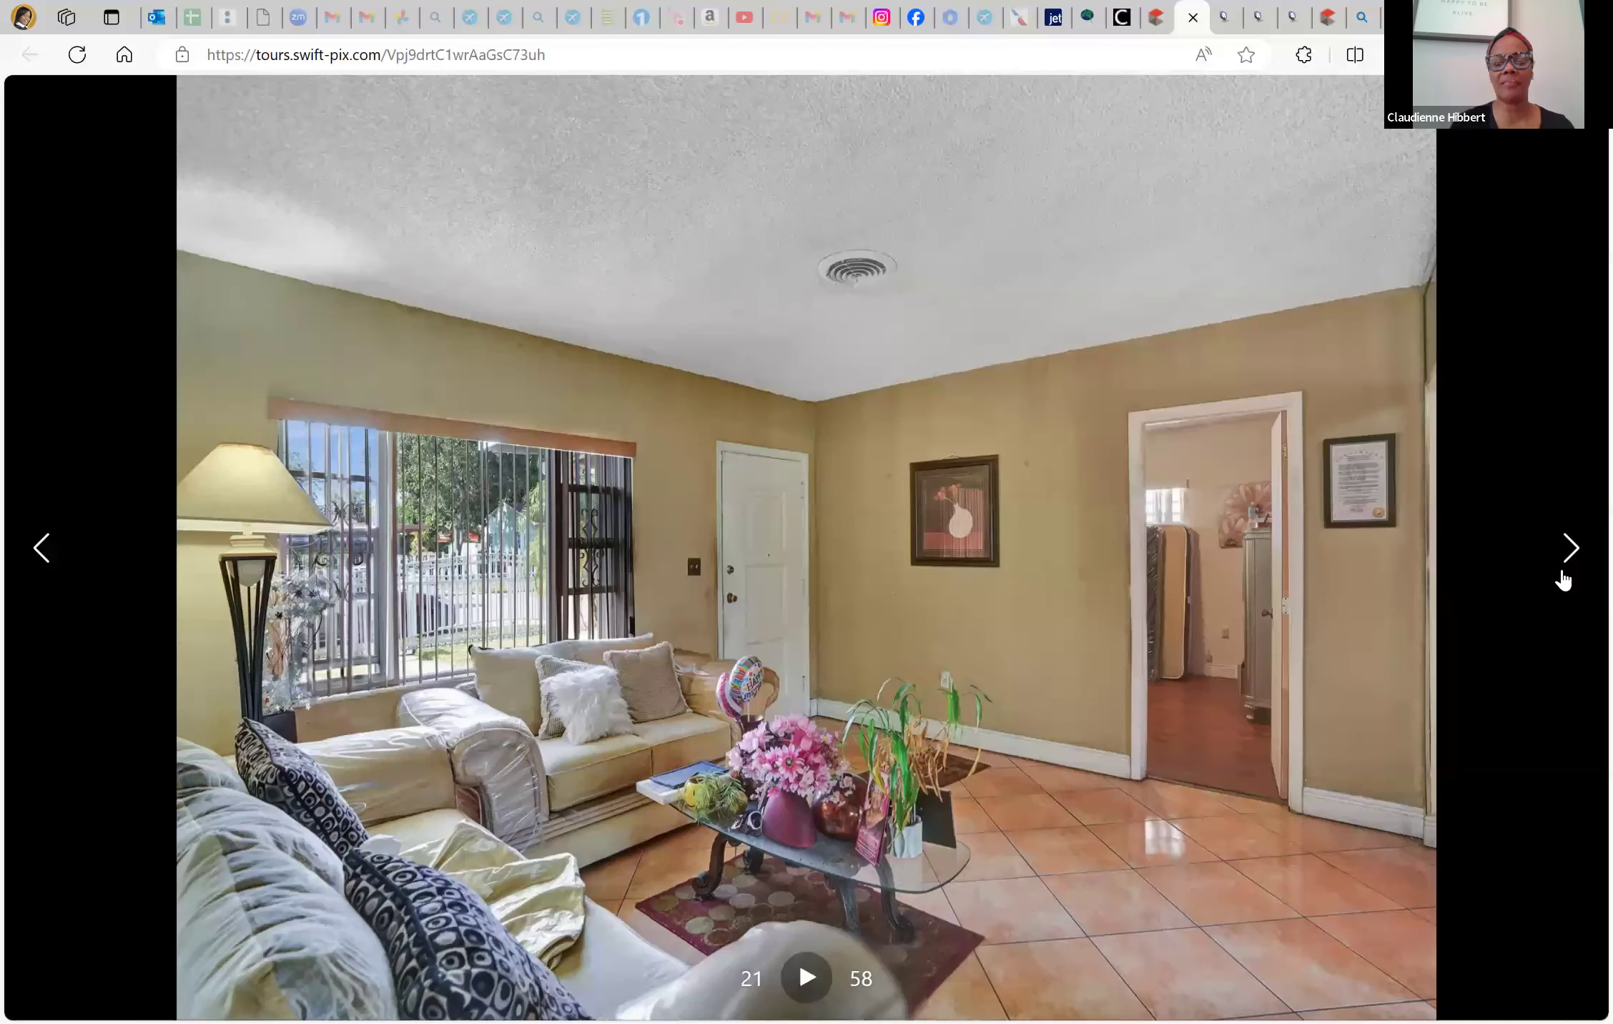
pyautogui.click(1563, 581)
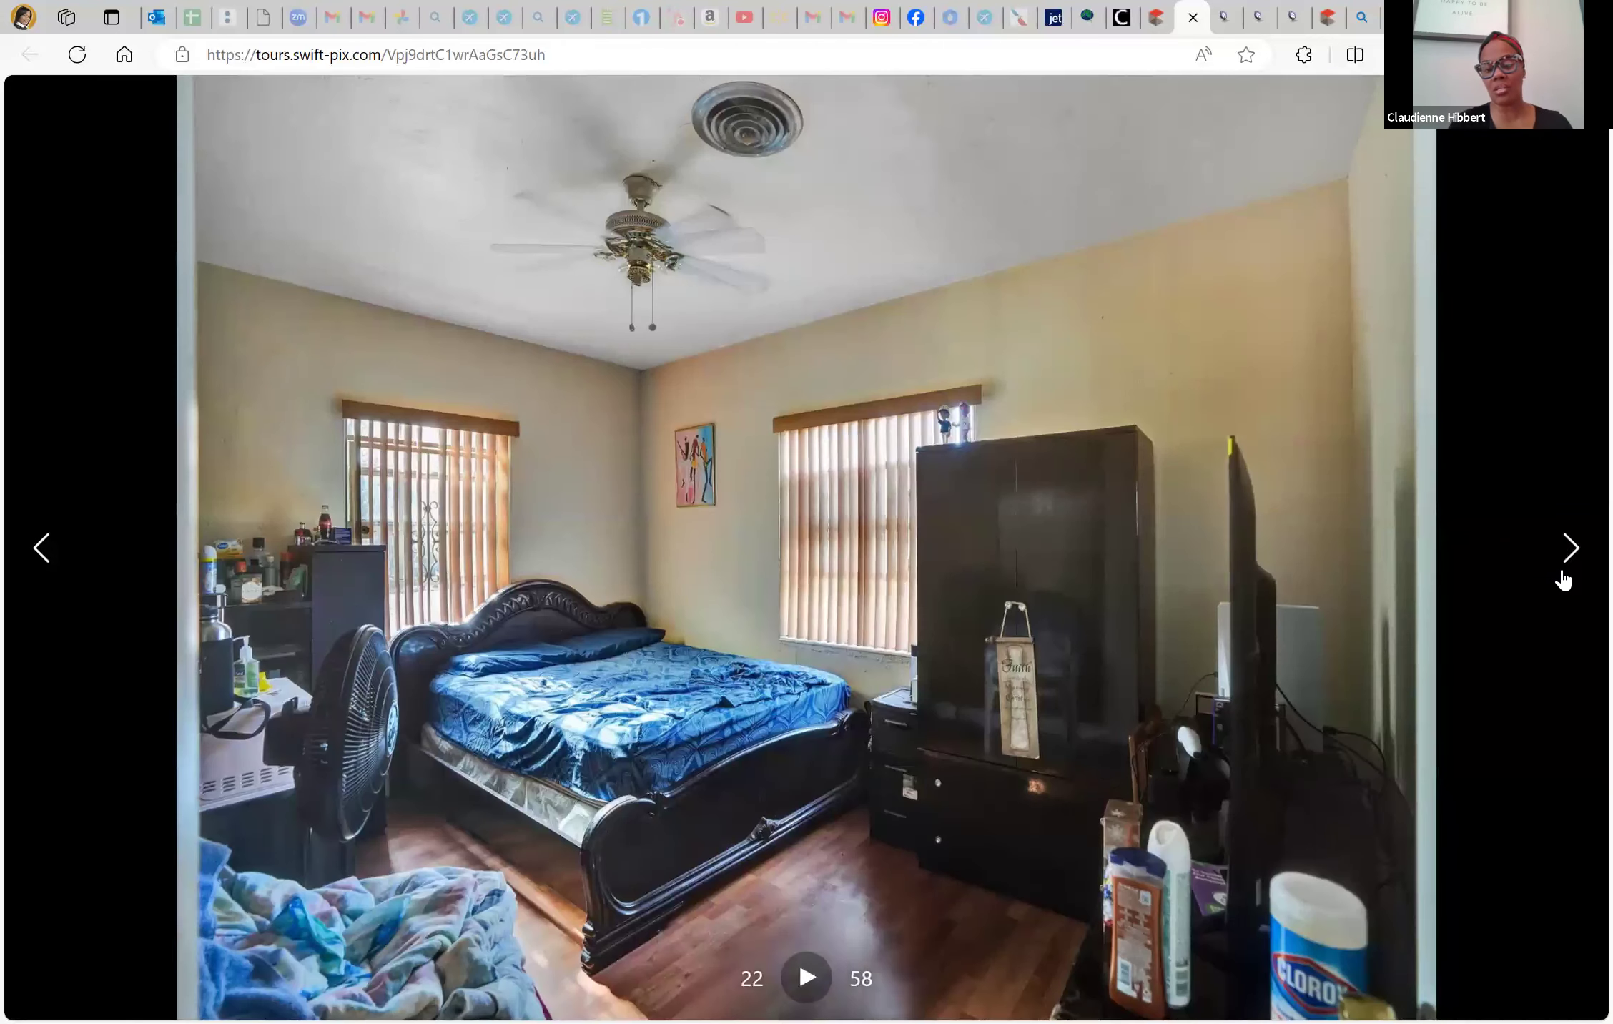
pyautogui.click(1563, 580)
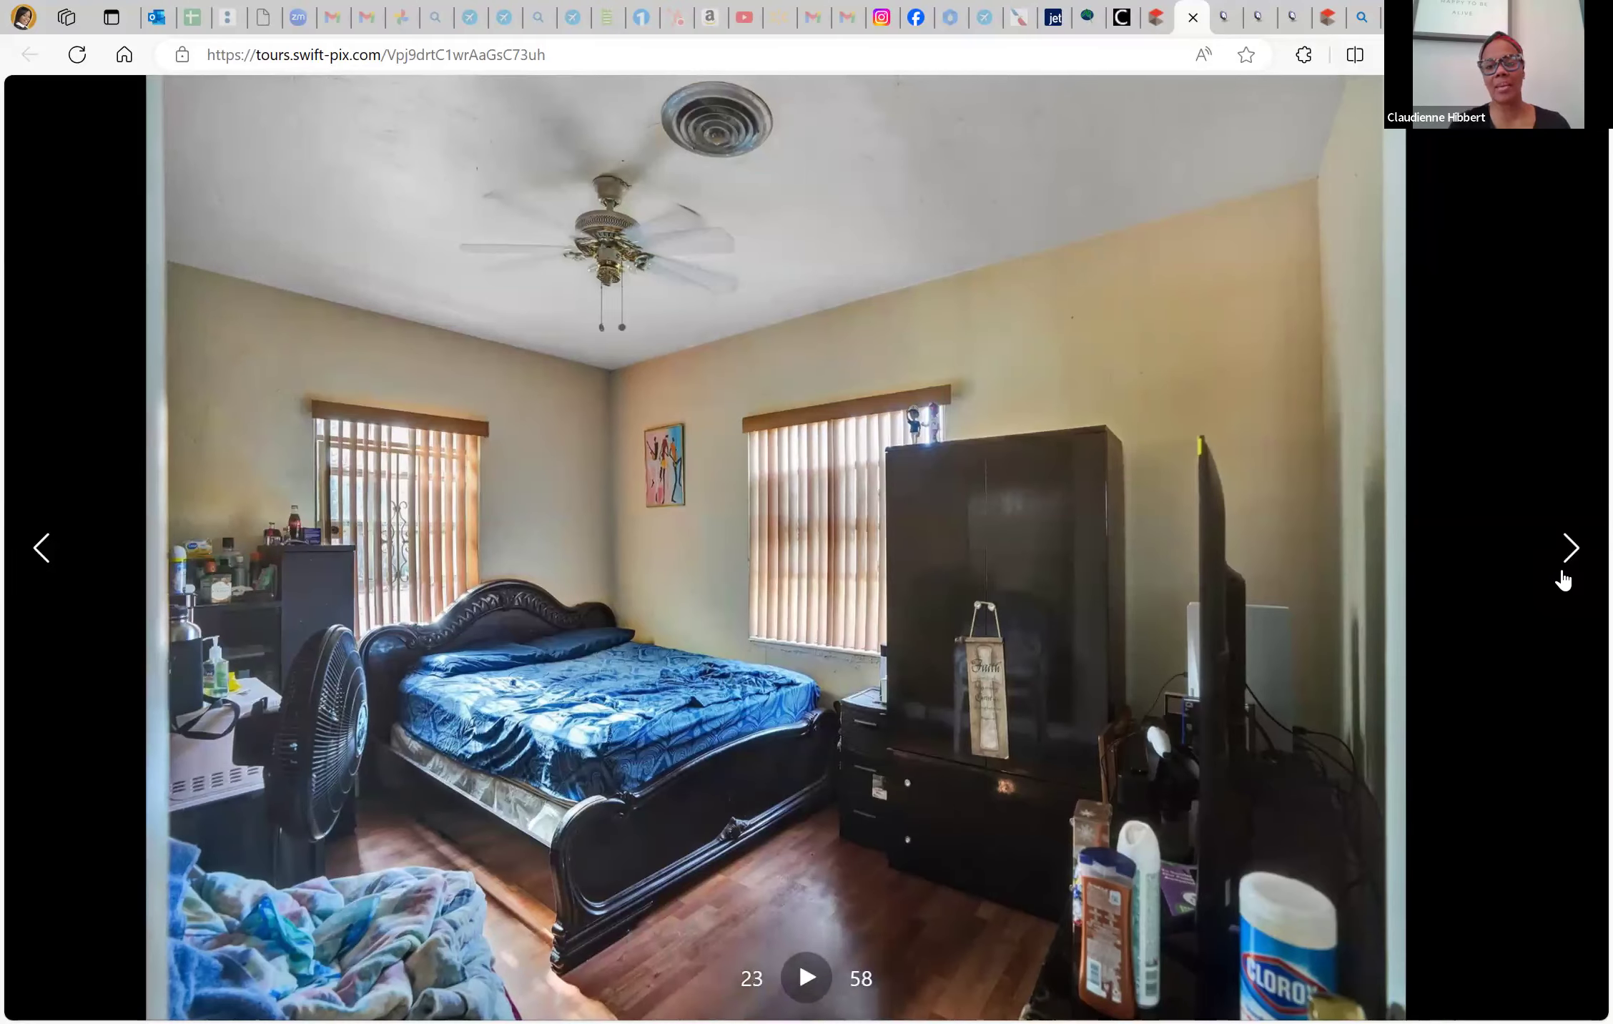
pyautogui.click(1563, 580)
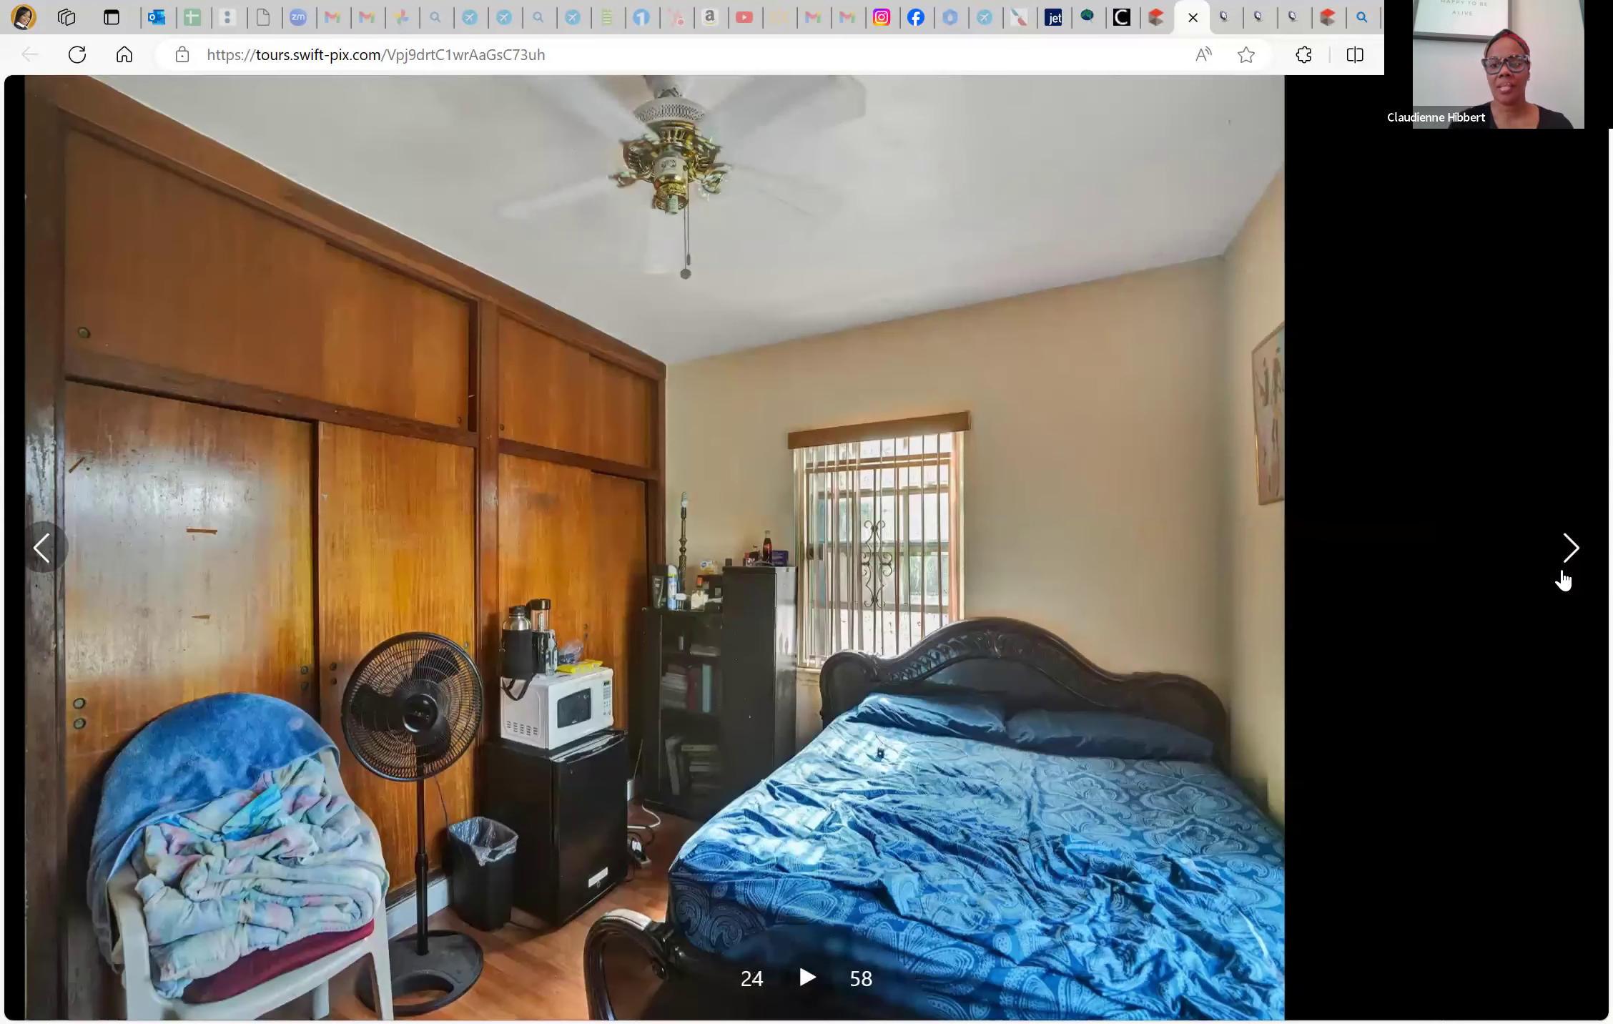
pyautogui.click(1563, 581)
pyautogui.click(1563, 581)
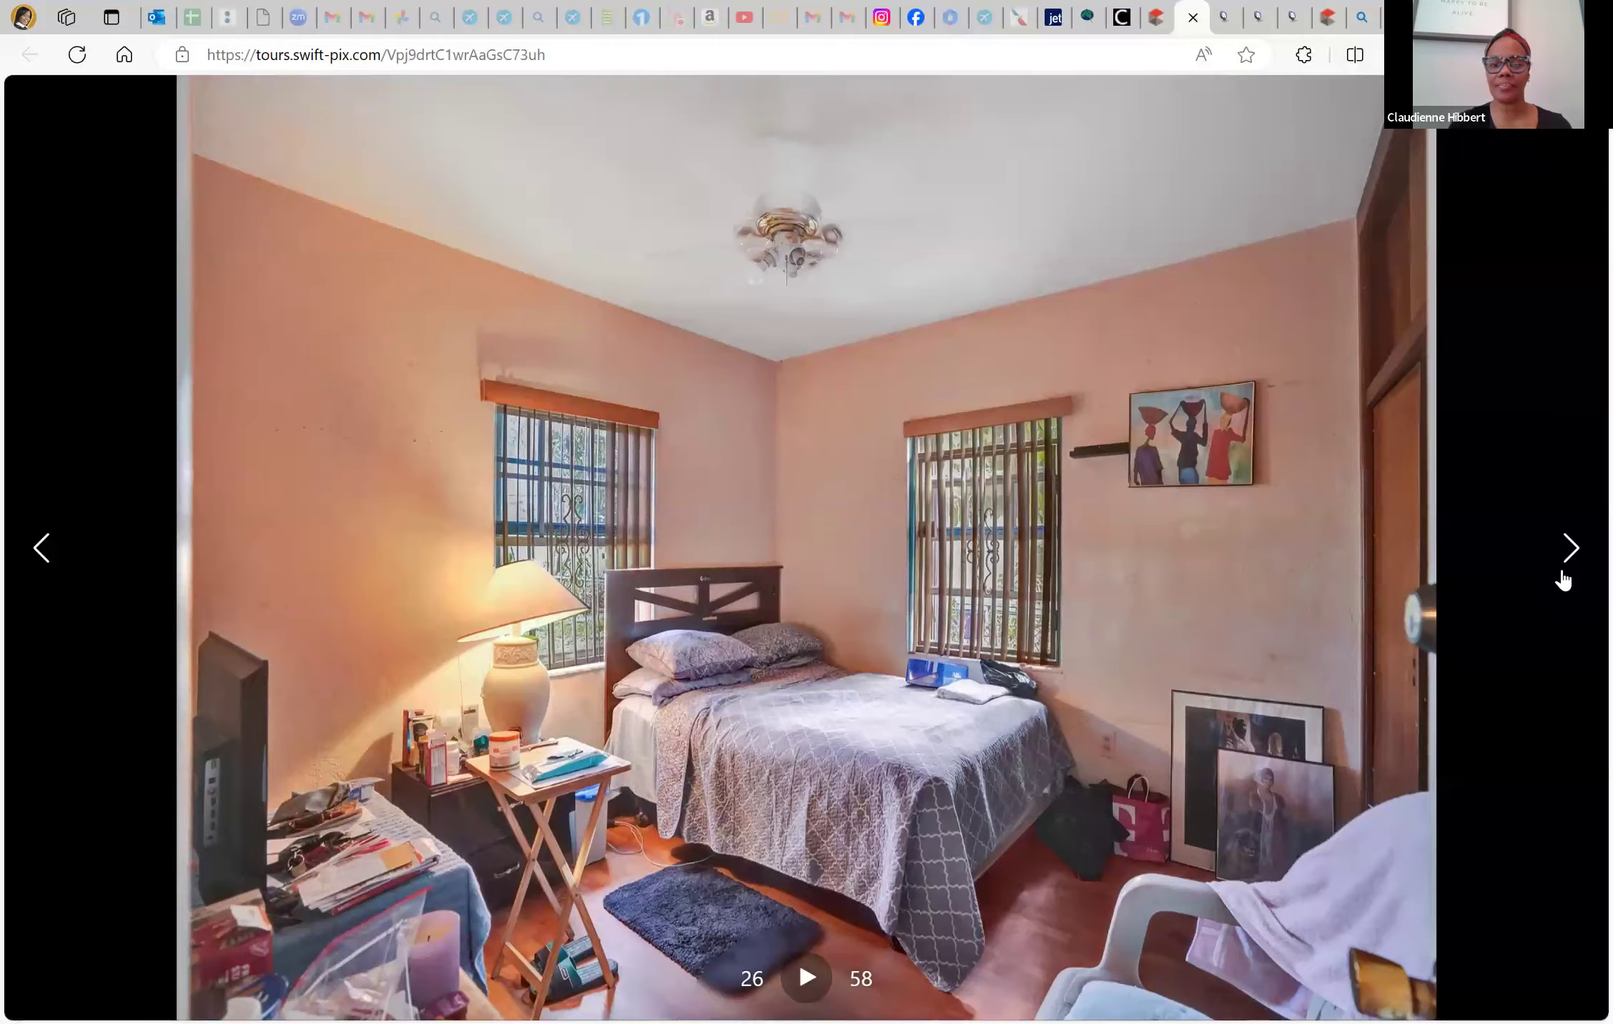
pyautogui.click(1563, 581)
pyautogui.click(1563, 581)
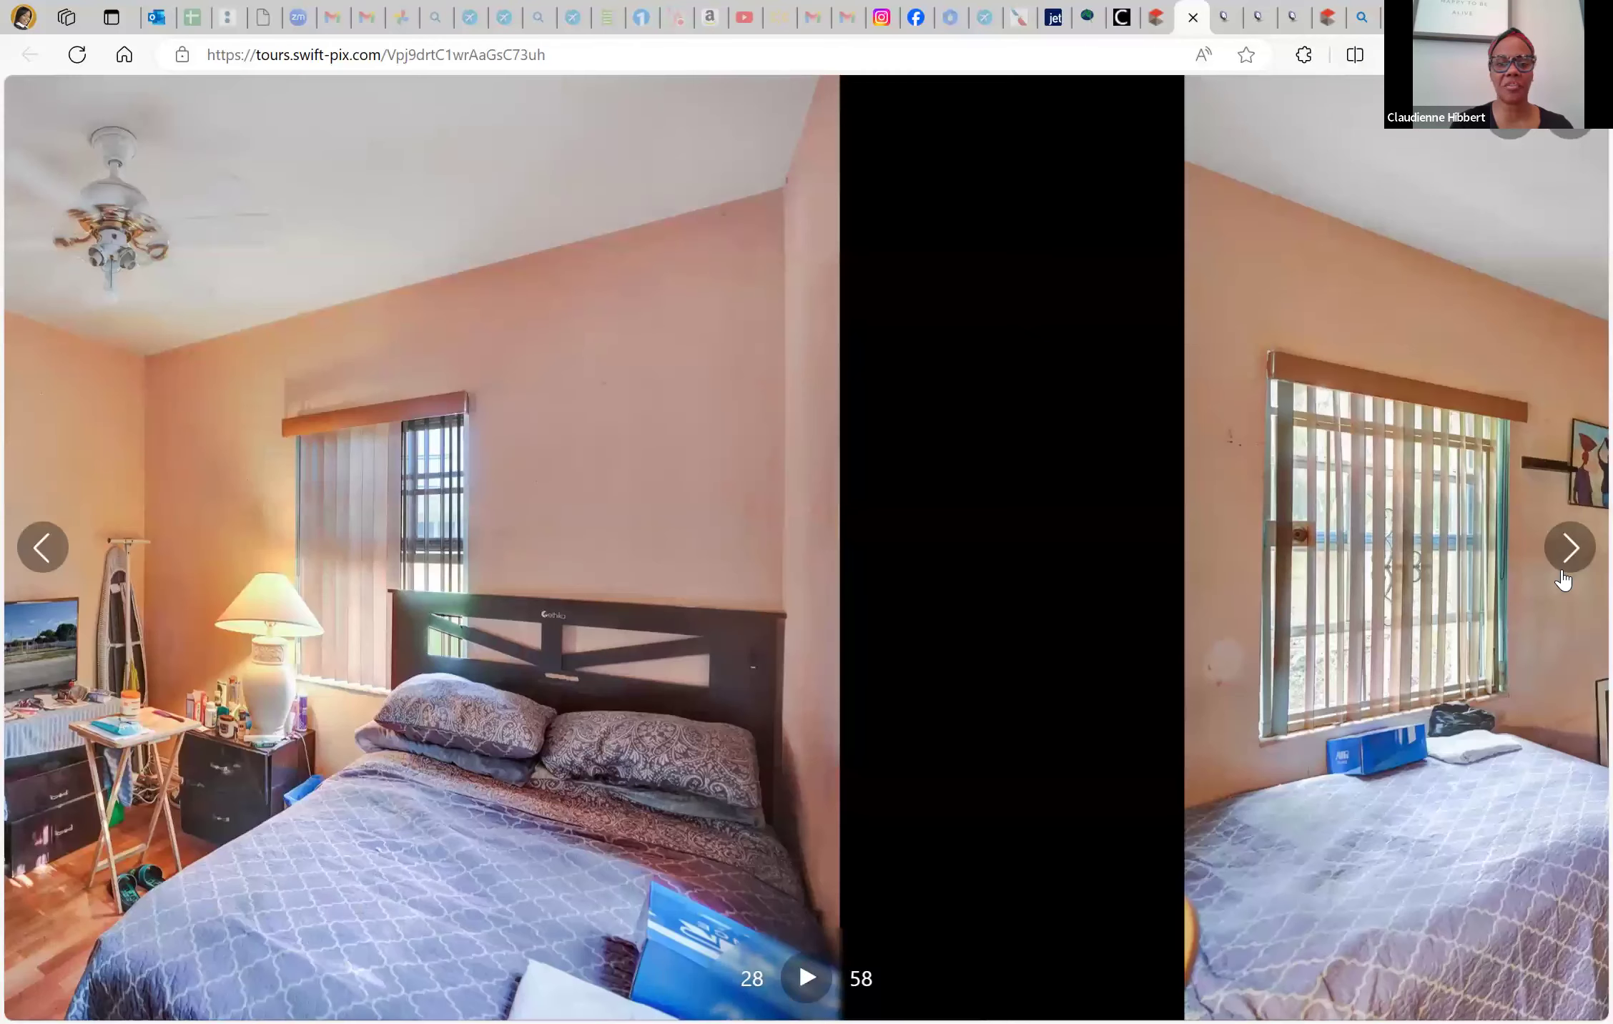
pyautogui.click(1563, 572)
pyautogui.click(1523, 519)
pyautogui.moveTo(1240, 95); pyautogui.dragTo(481, 663)
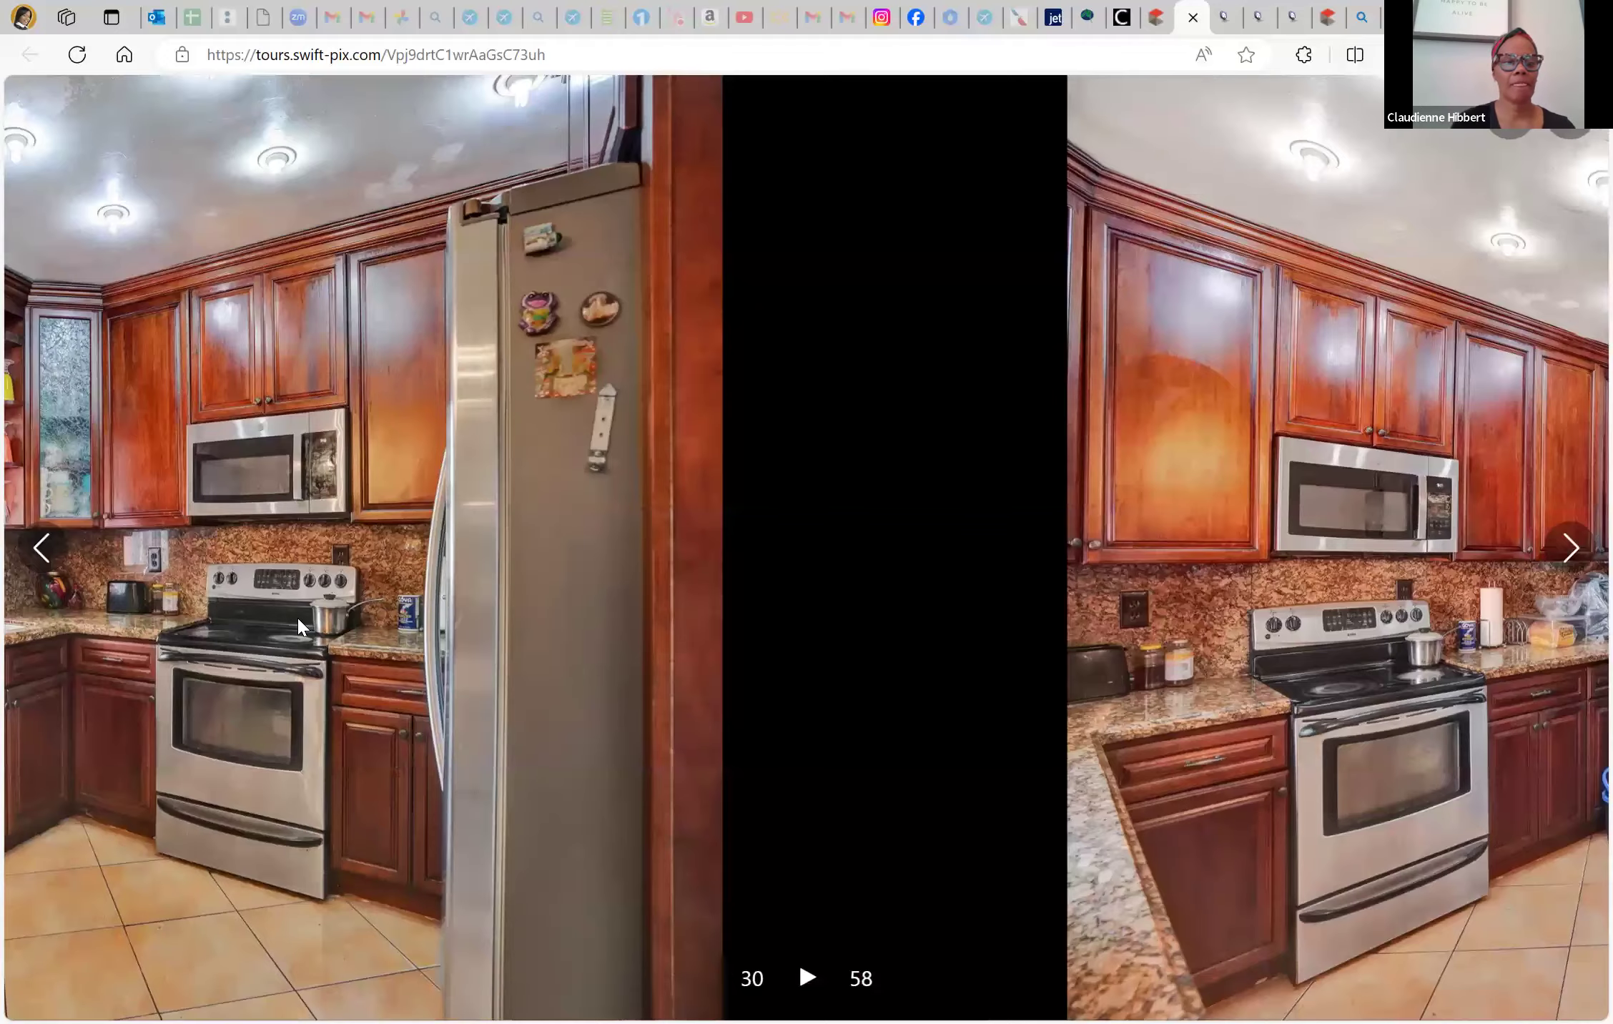
# Add Wood Floors to the Floor types and validate the listing form
pyautogui.hotkey('ctrl', 'shift', 'Tab')
pyautogui.scroll(-5, 481, 672)
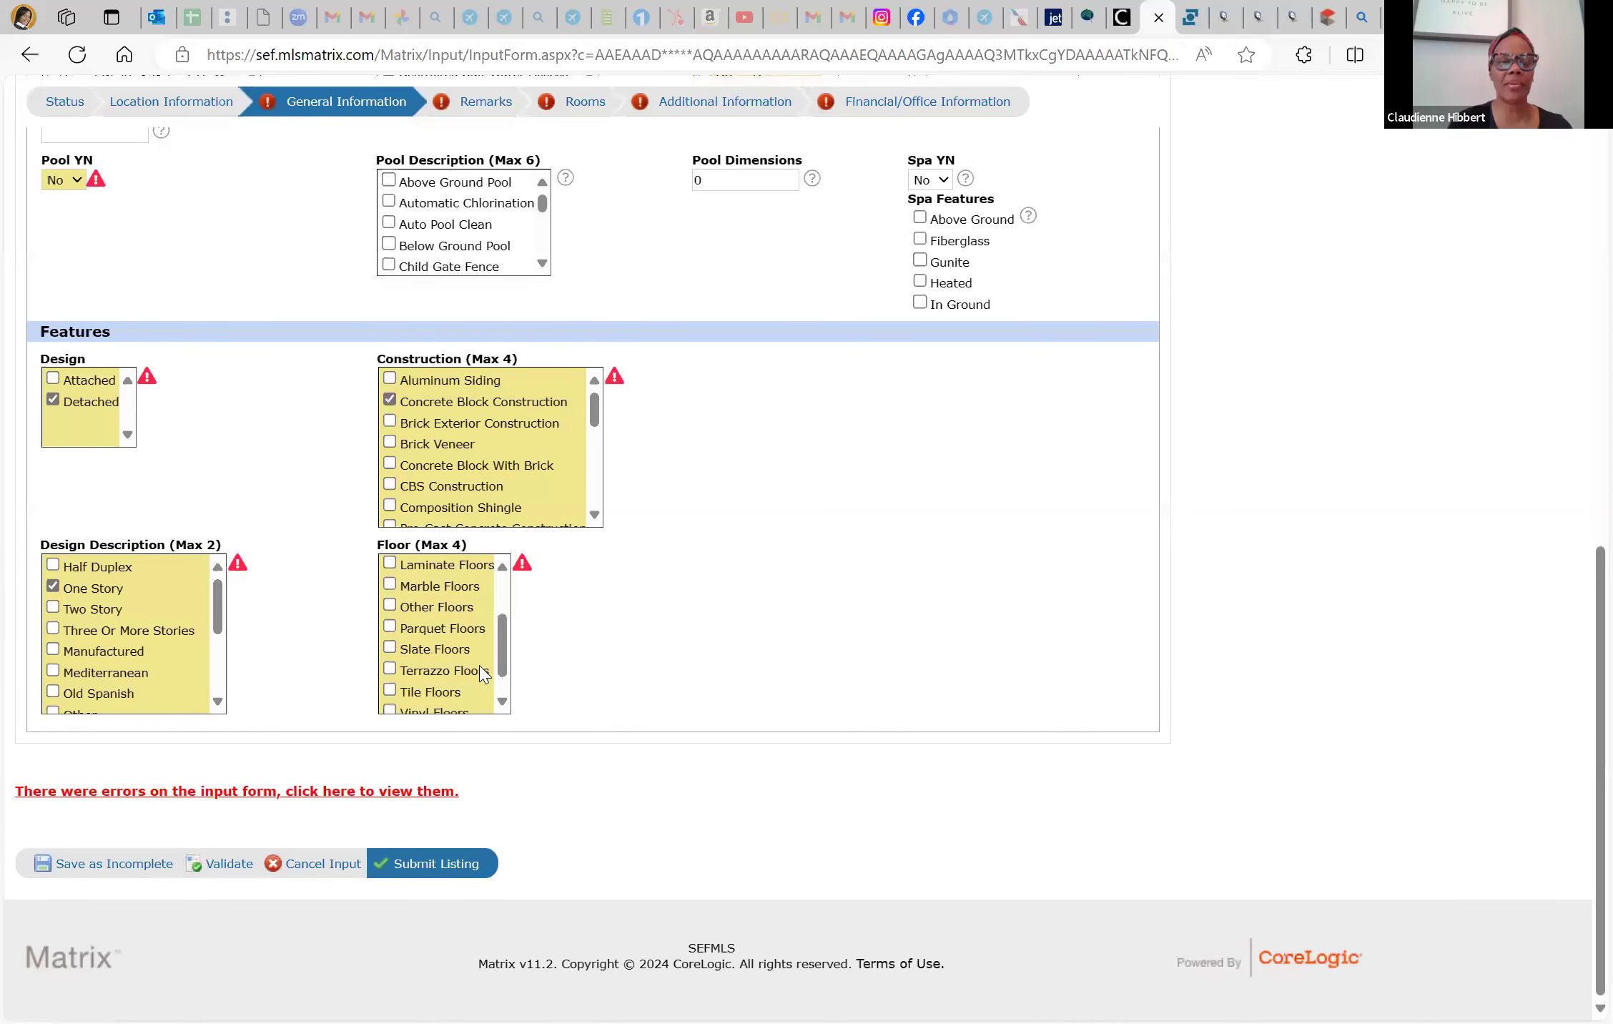
pyautogui.click(390, 704)
pyautogui.scroll(8, 424, 652)
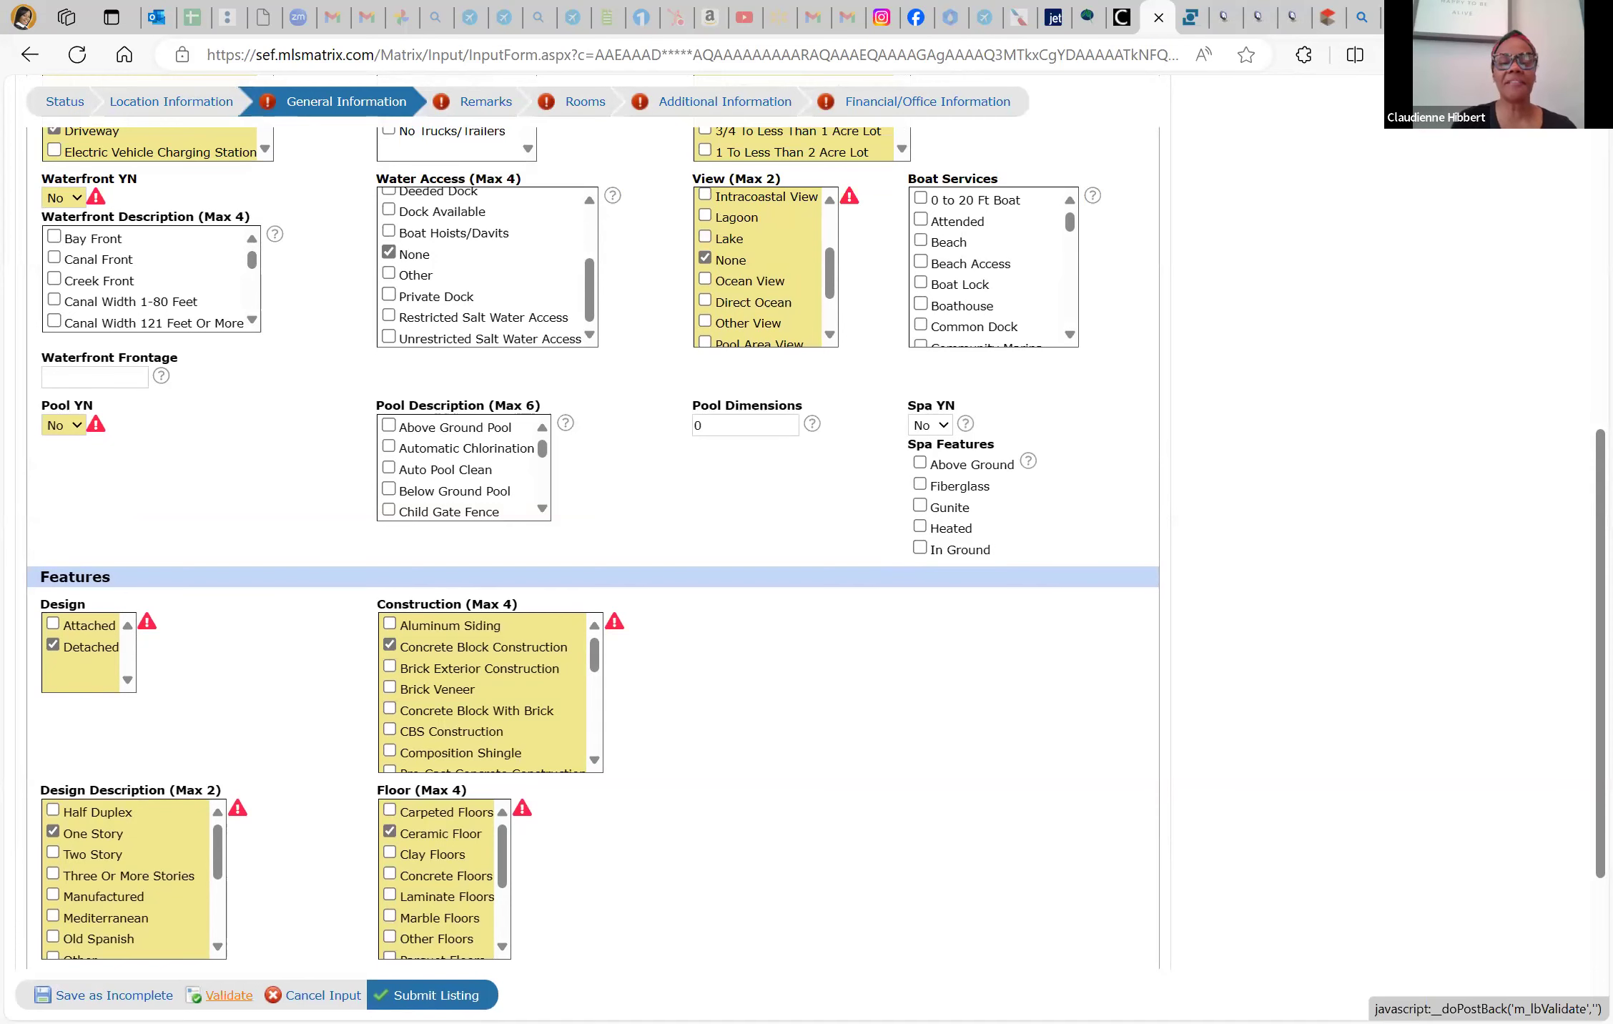
pyautogui.click(229, 994)
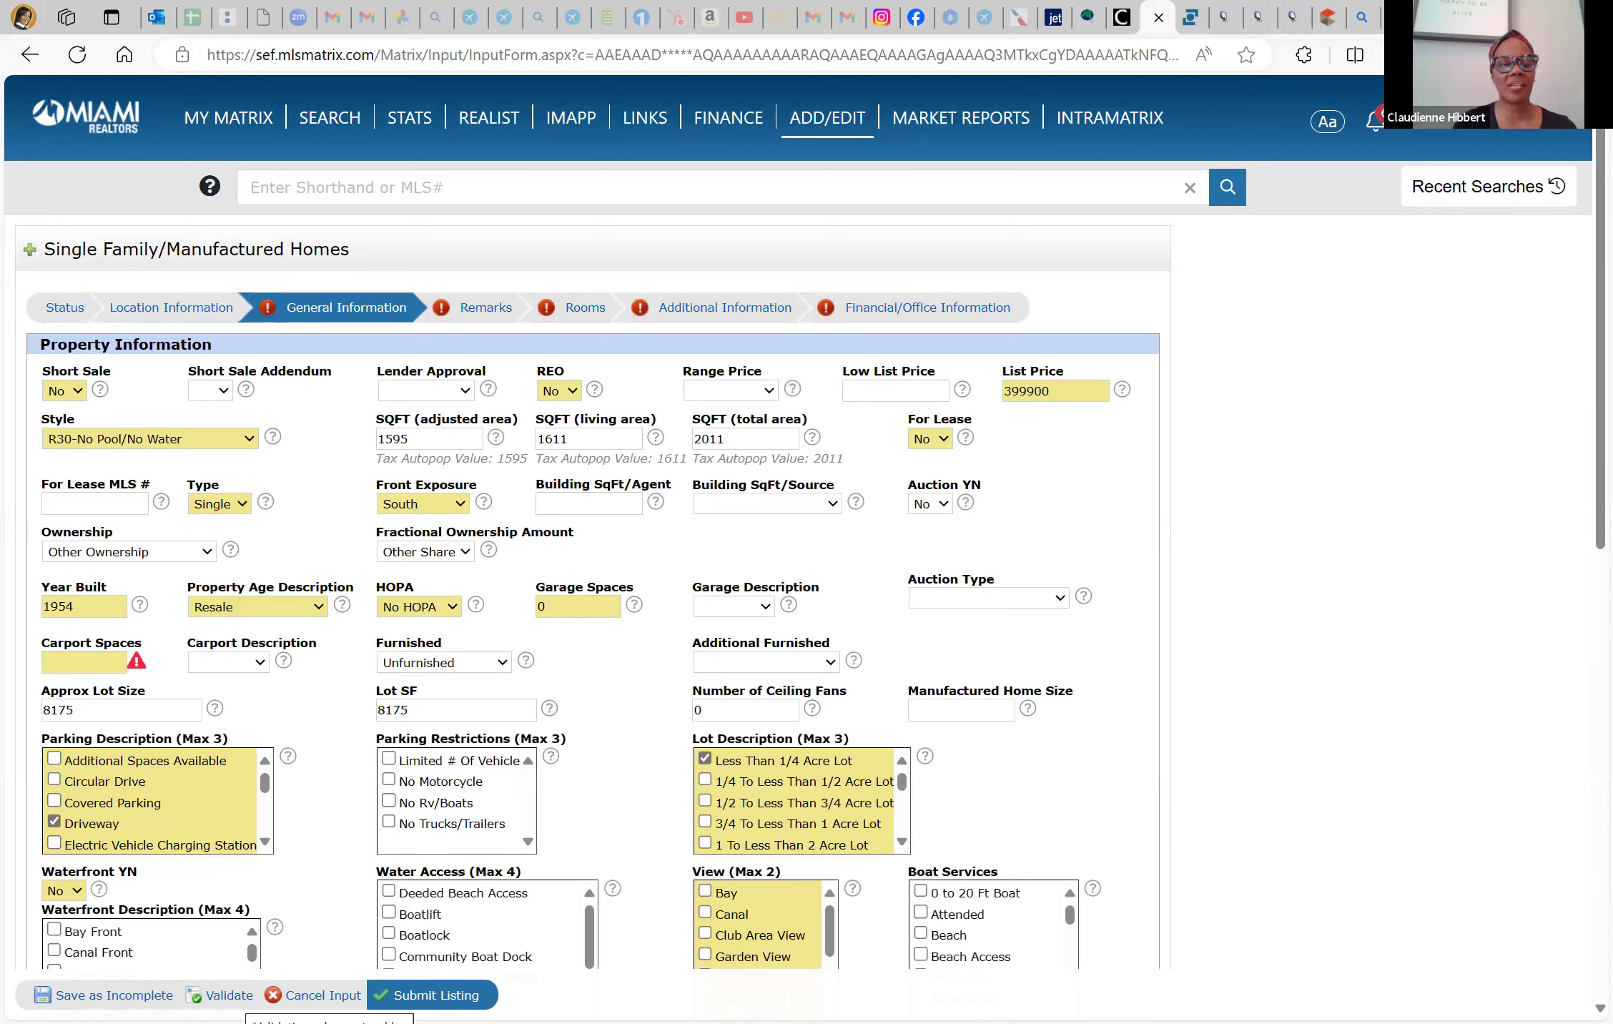
# Enter 0 Carport Spaces, leave Carport Description empty, and return to the SwiftPix tour
pyautogui.click(74, 667)
pyautogui.write('0')
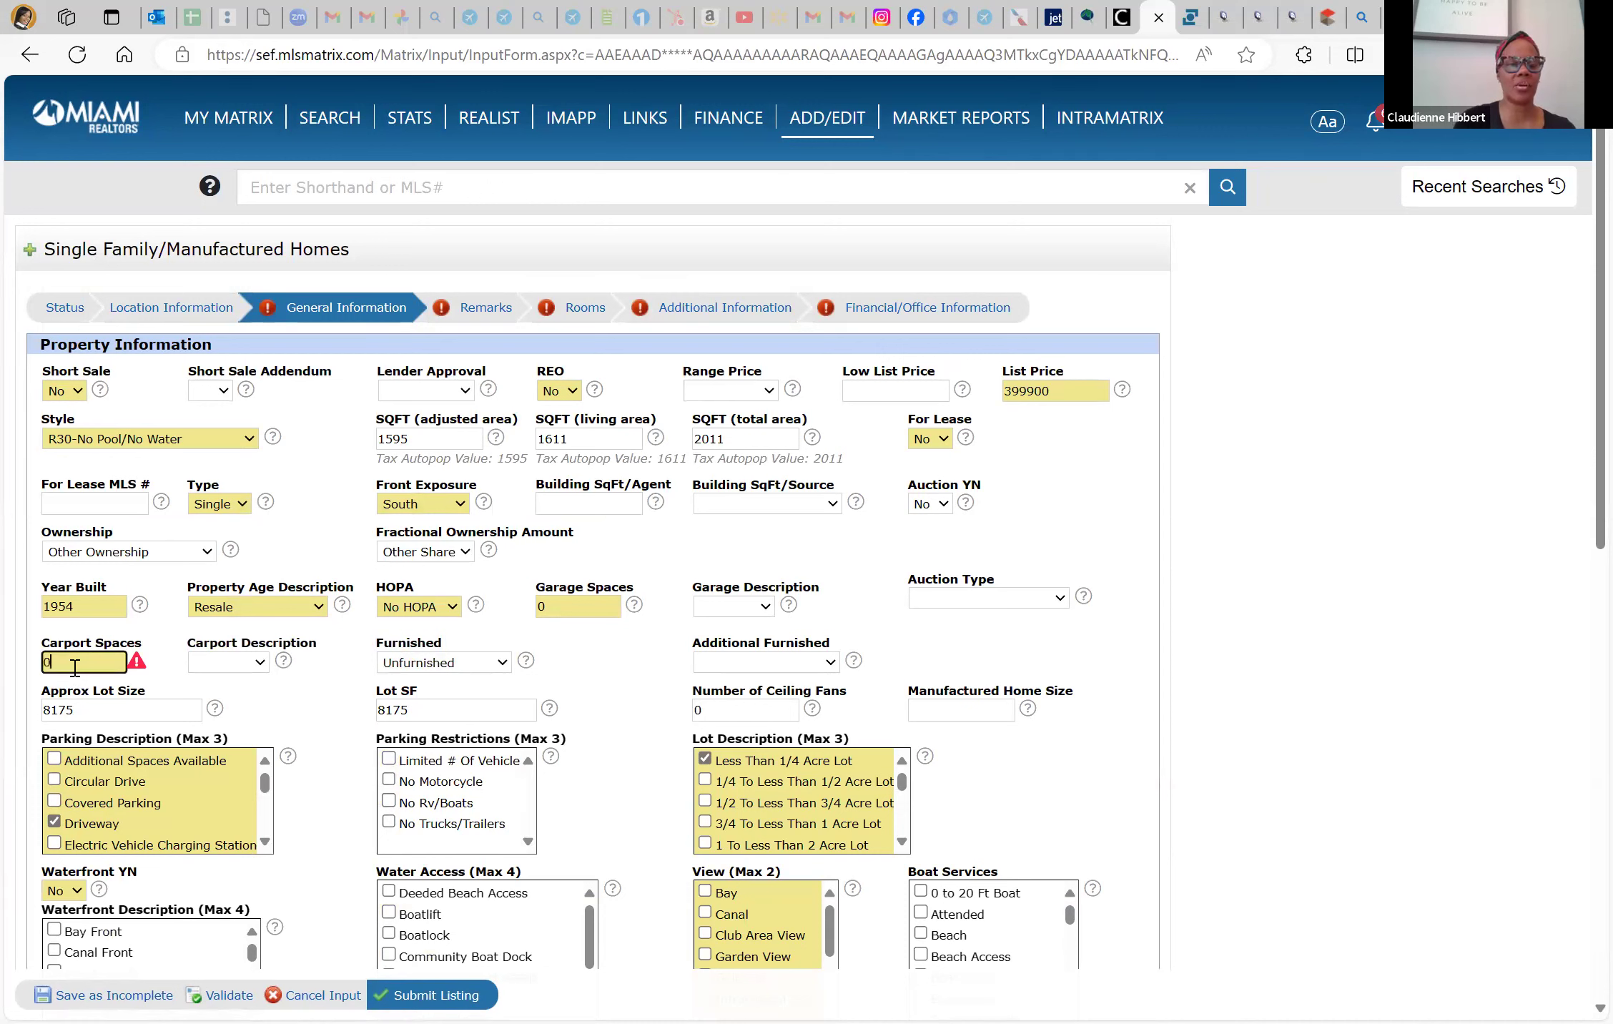
pyautogui.click(247, 665)
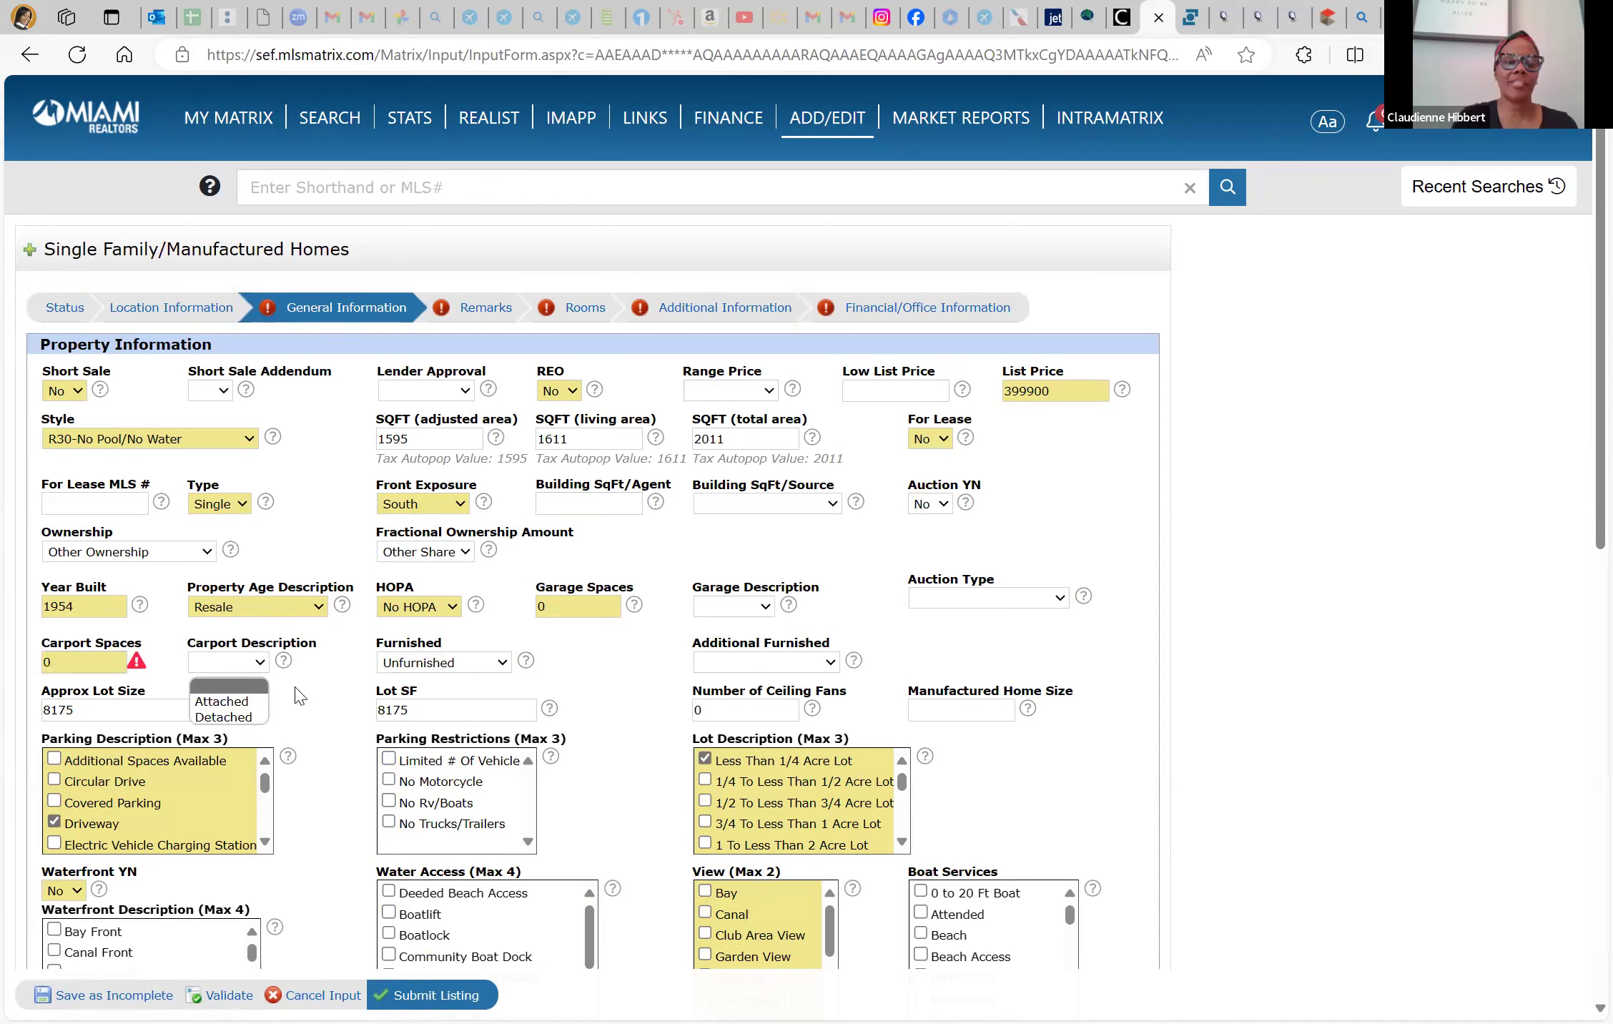
pyautogui.click(299, 696)
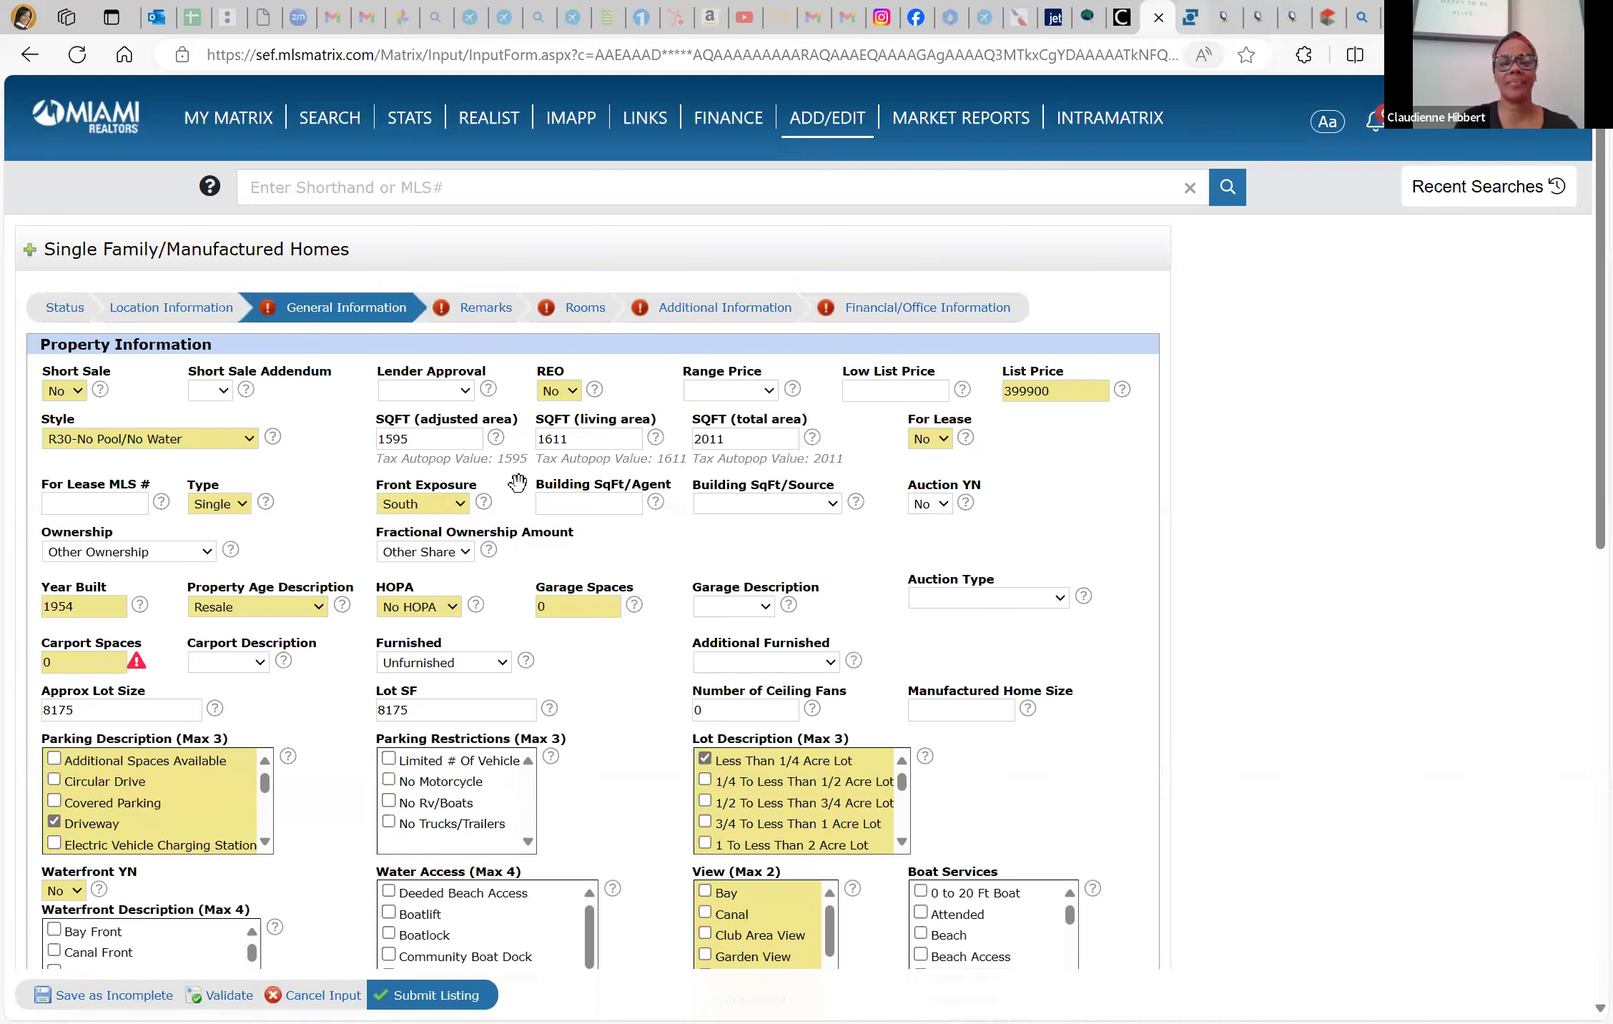
pyautogui.hotkey('ctrl', 'Tab')
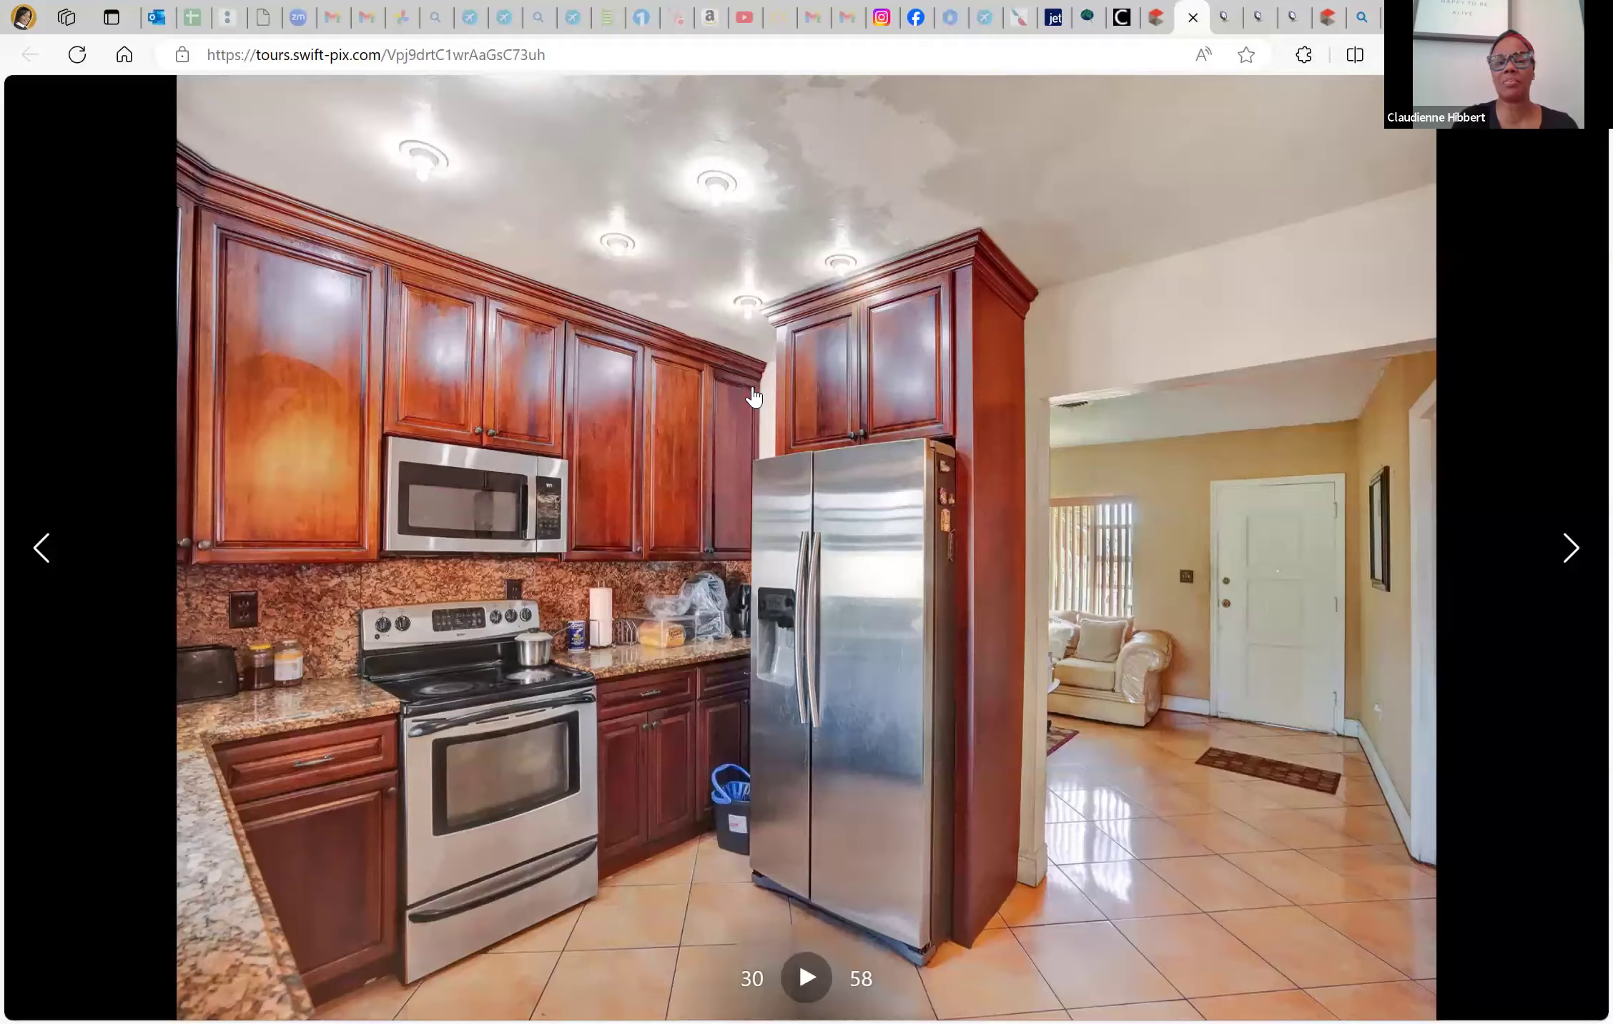
# Close the kitchen photo and scroll through the SwiftPix photo grid
pyautogui.click(754, 397)
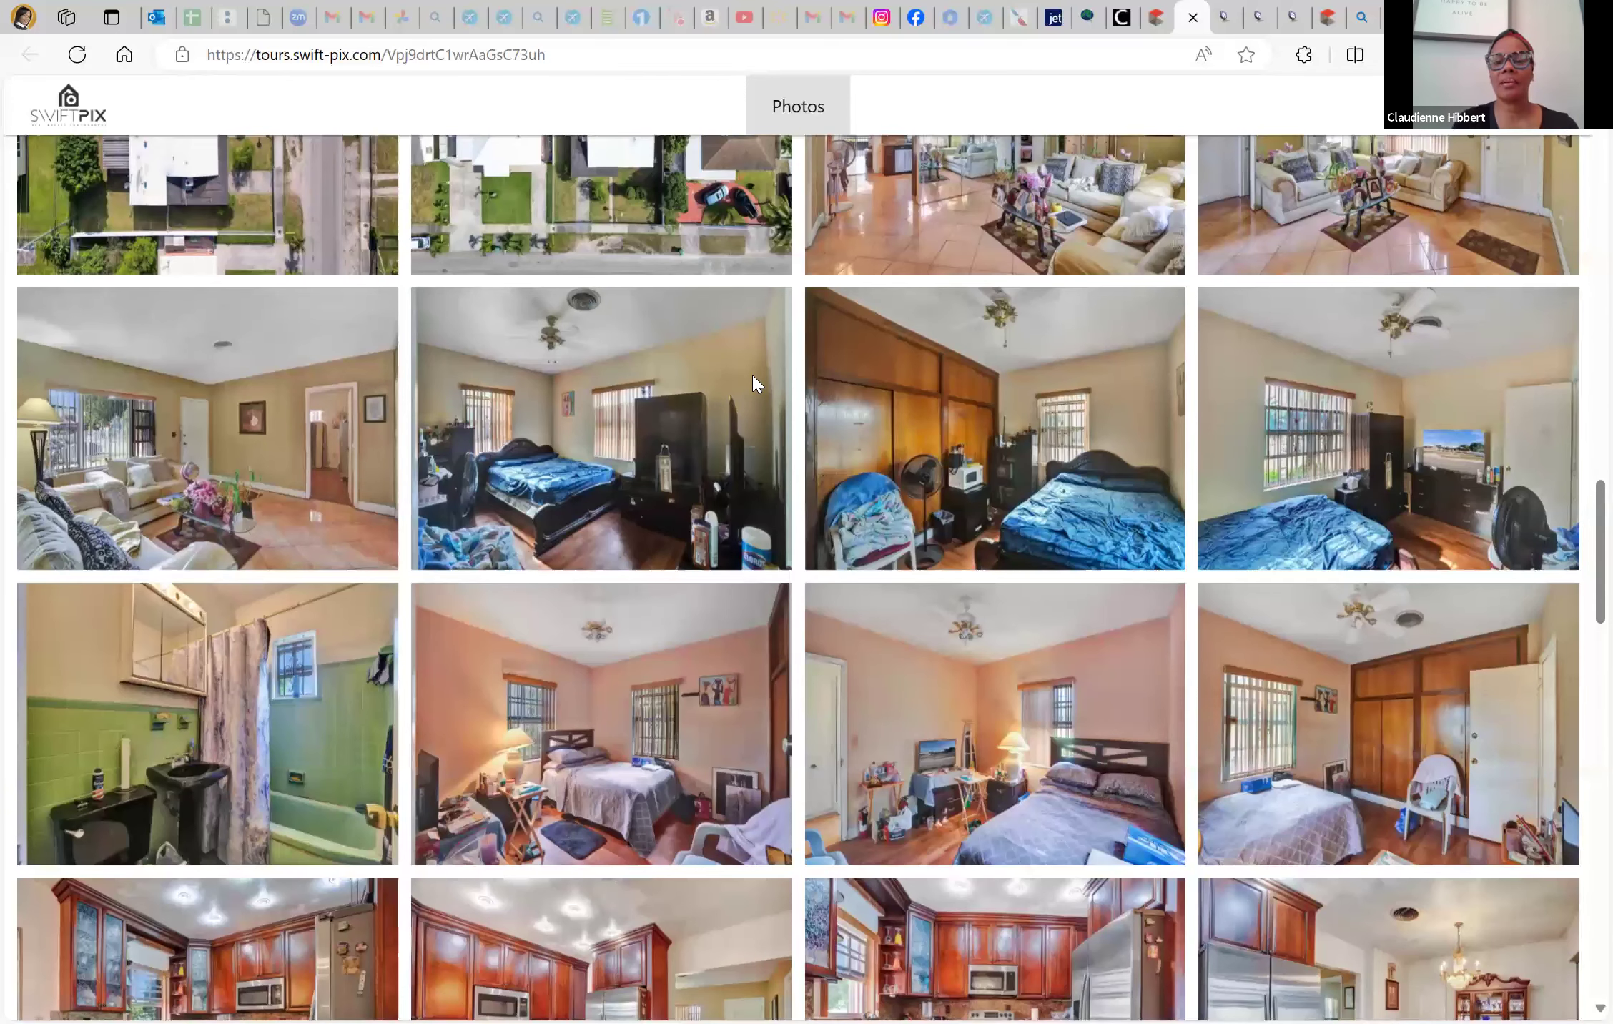
pyautogui.scroll(10, 752, 374)
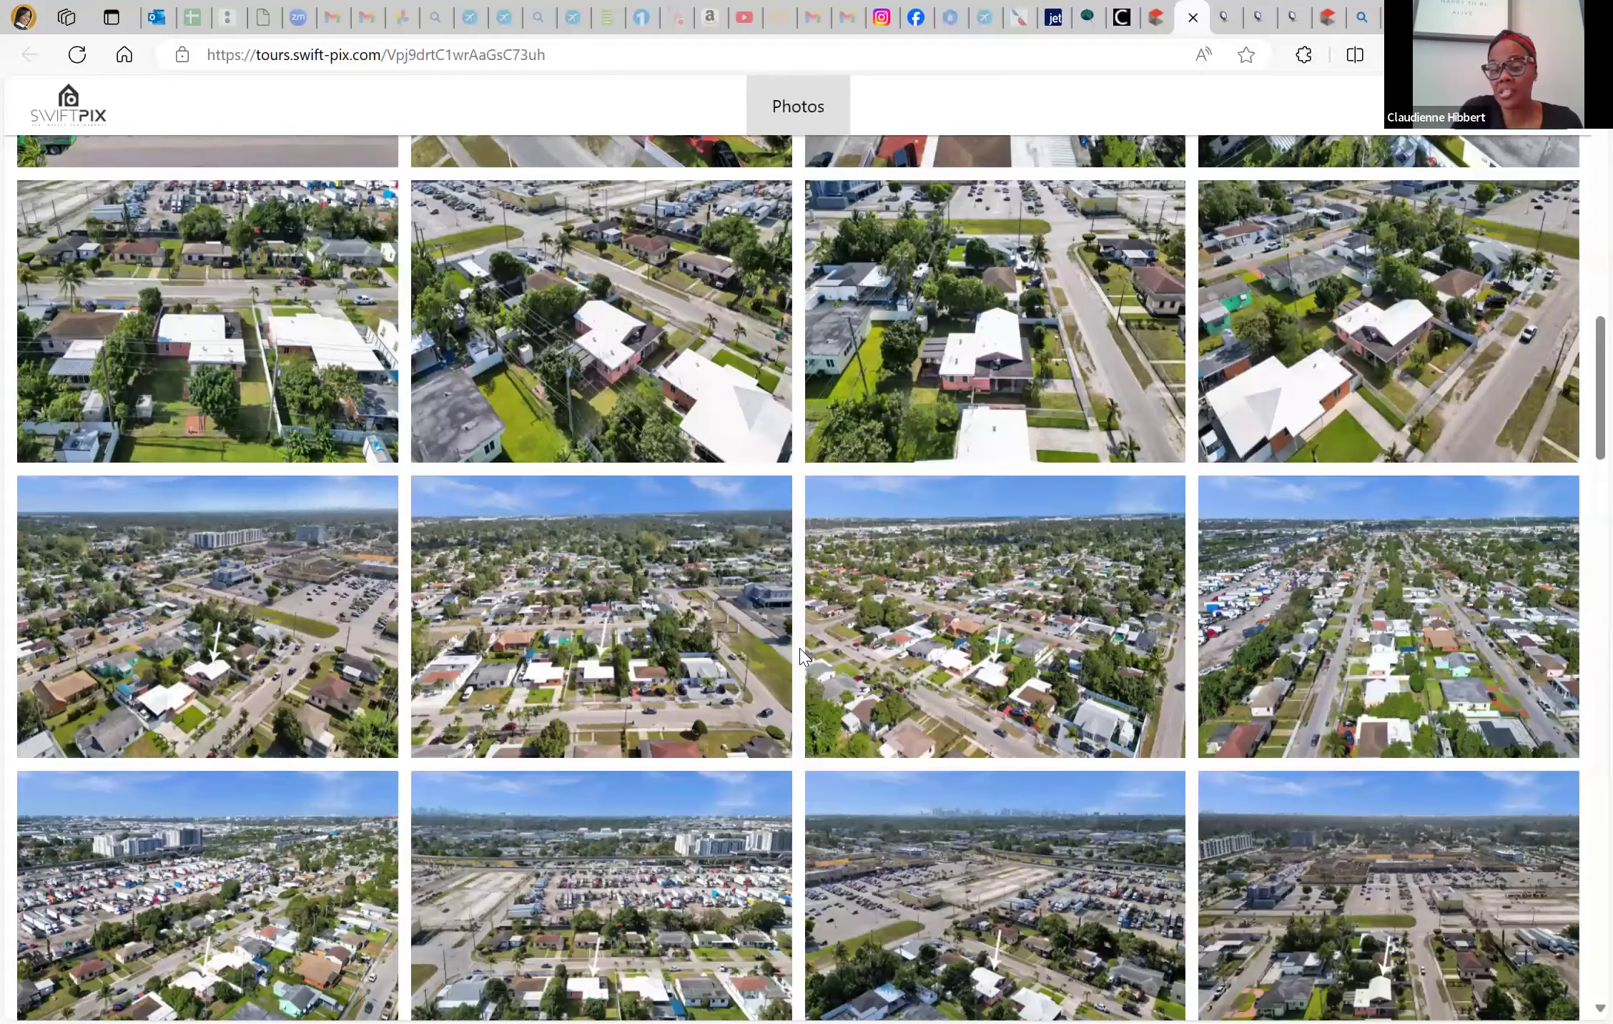
pyautogui.scroll(-5, 801, 654)
pyautogui.scroll(15, 917, 777)
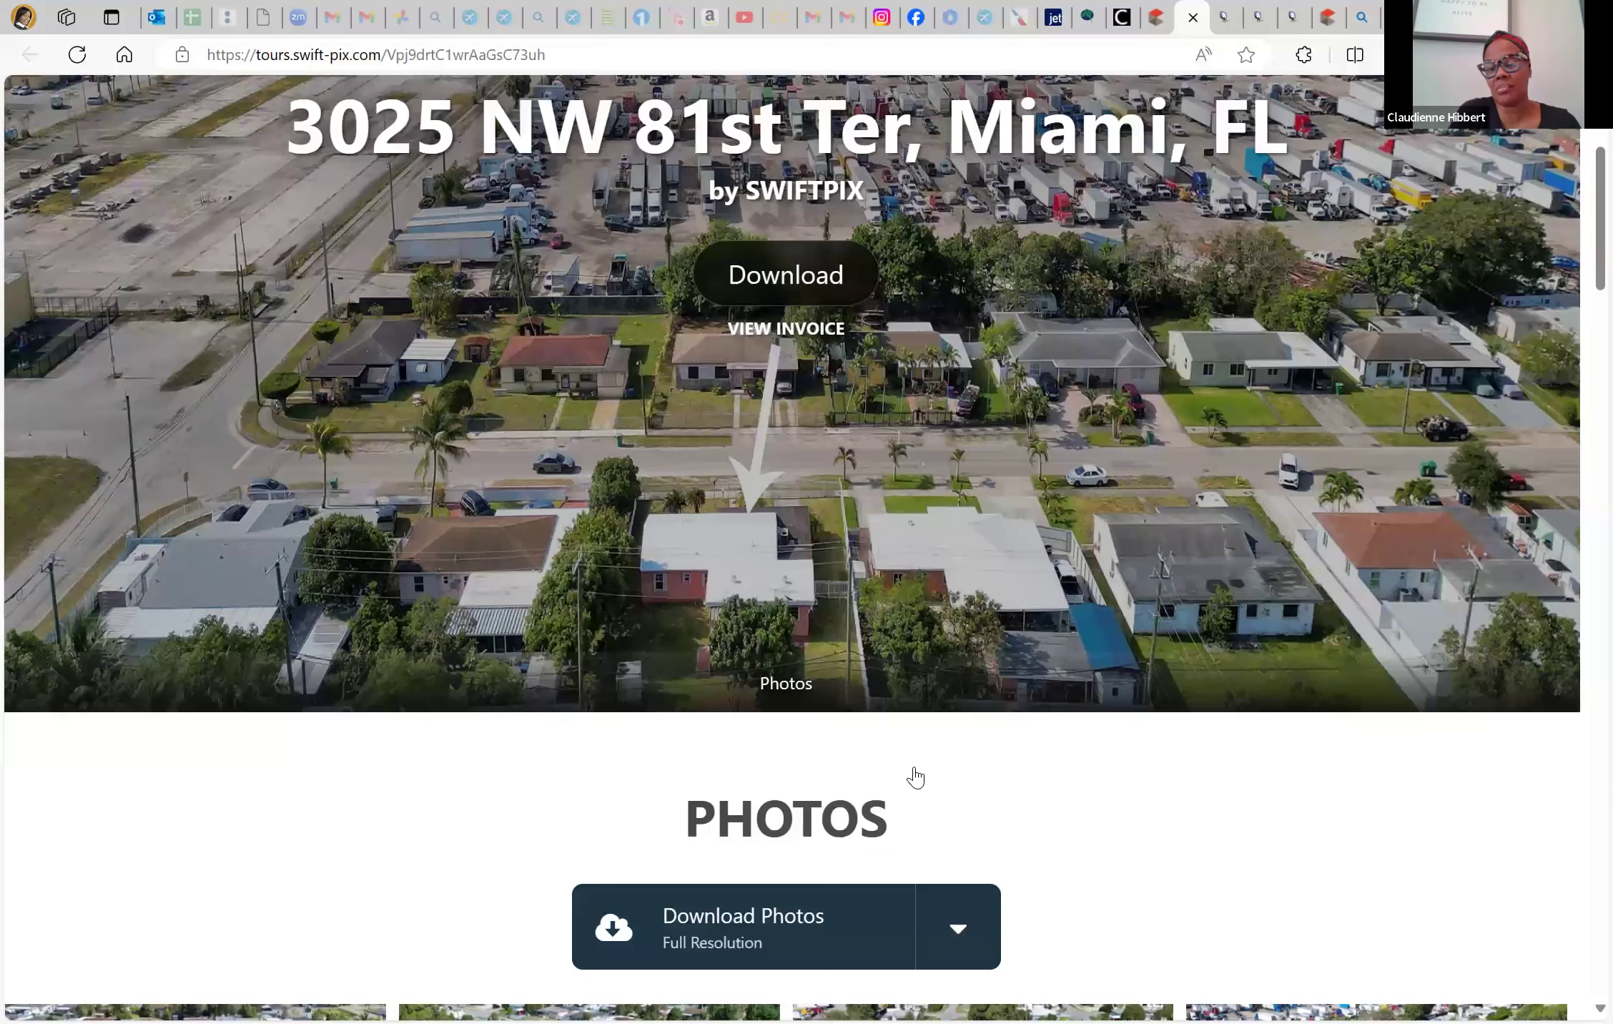
pyautogui.scroll(3, 915, 777)
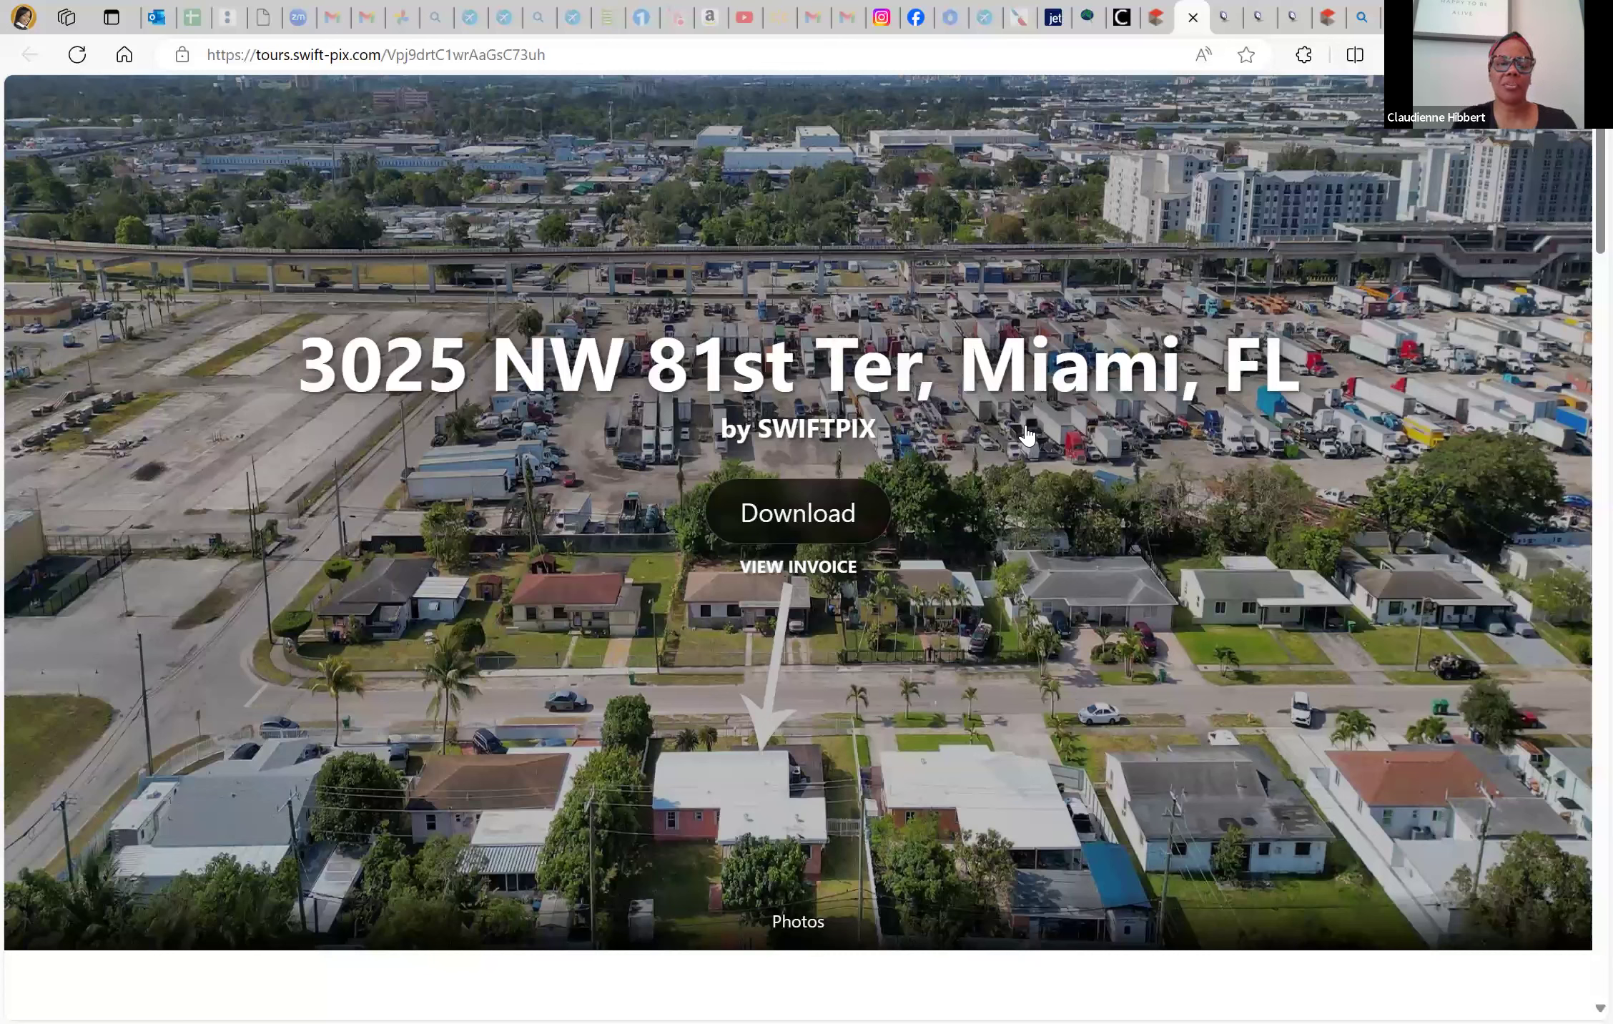
pyautogui.scroll(-7, 1027, 434)
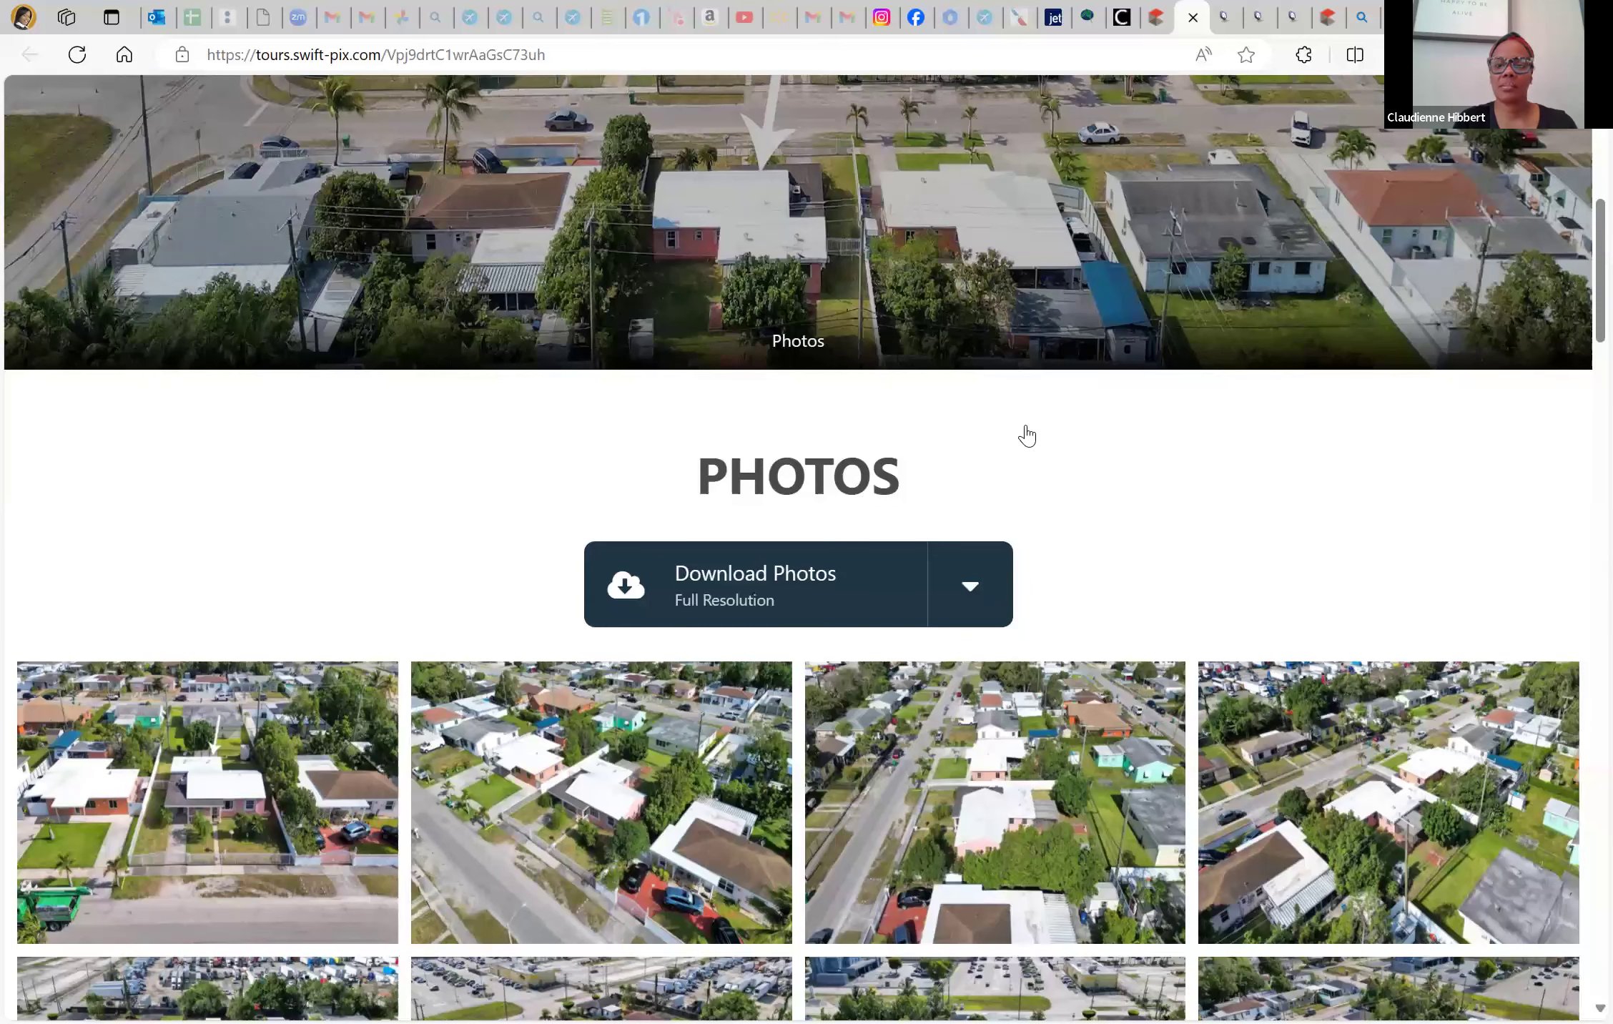
pyautogui.scroll(-8, 902, 678)
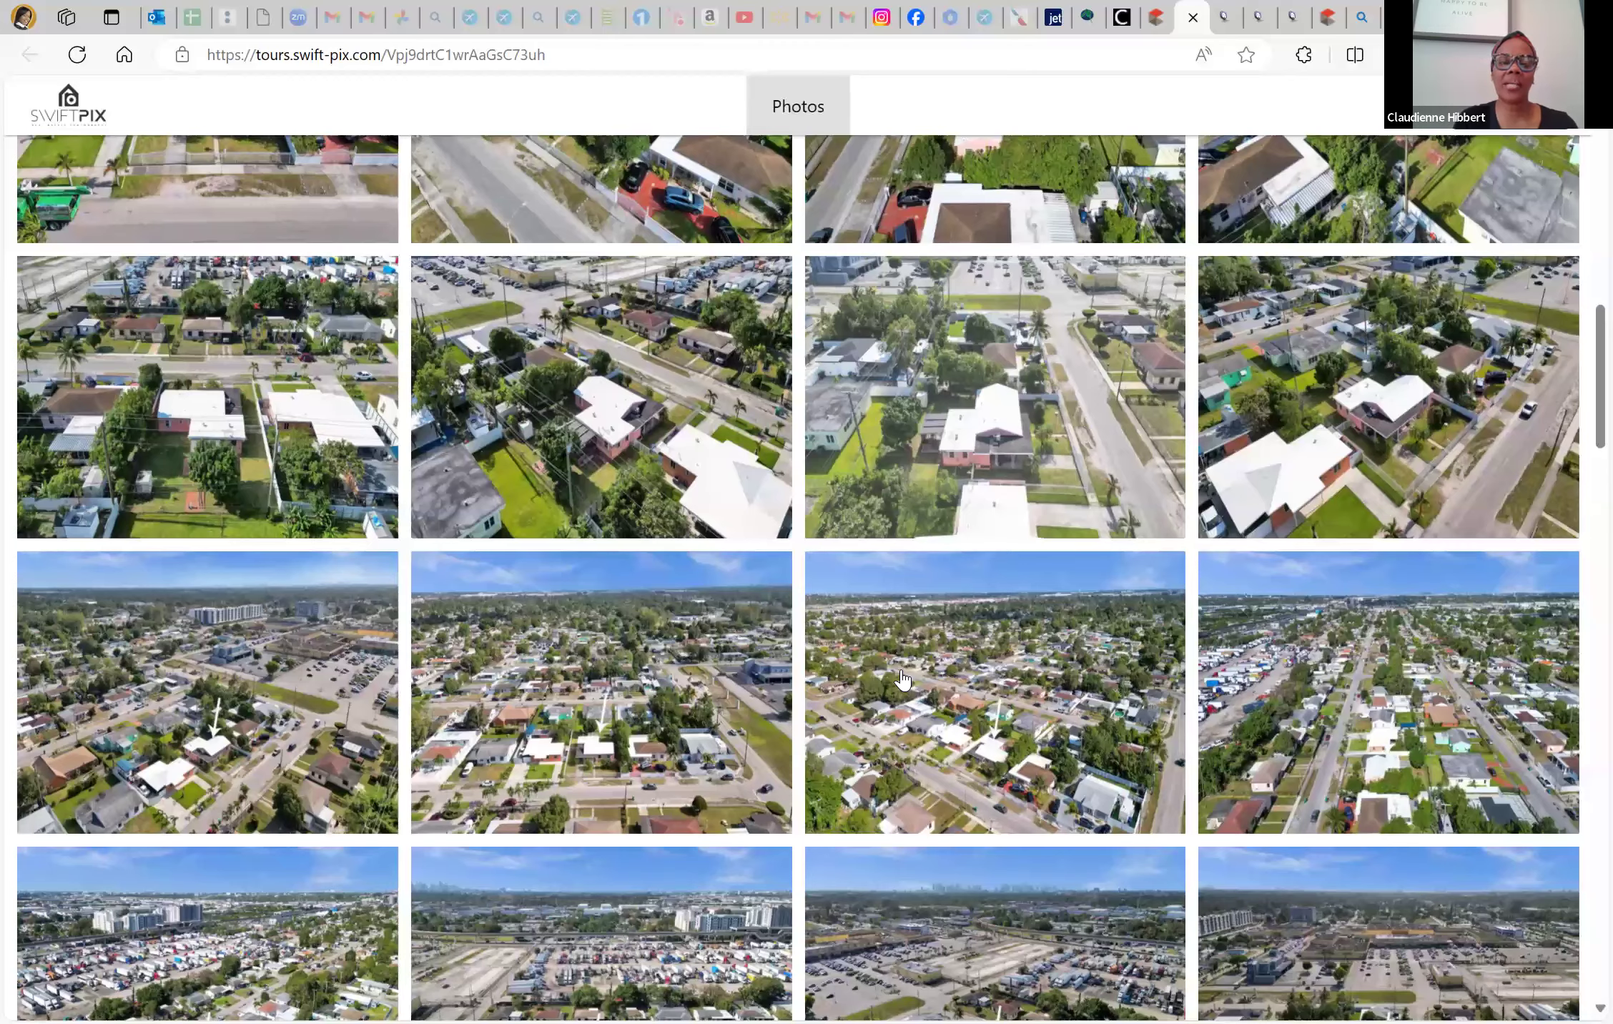
pyautogui.scroll(-20, 276, 748)
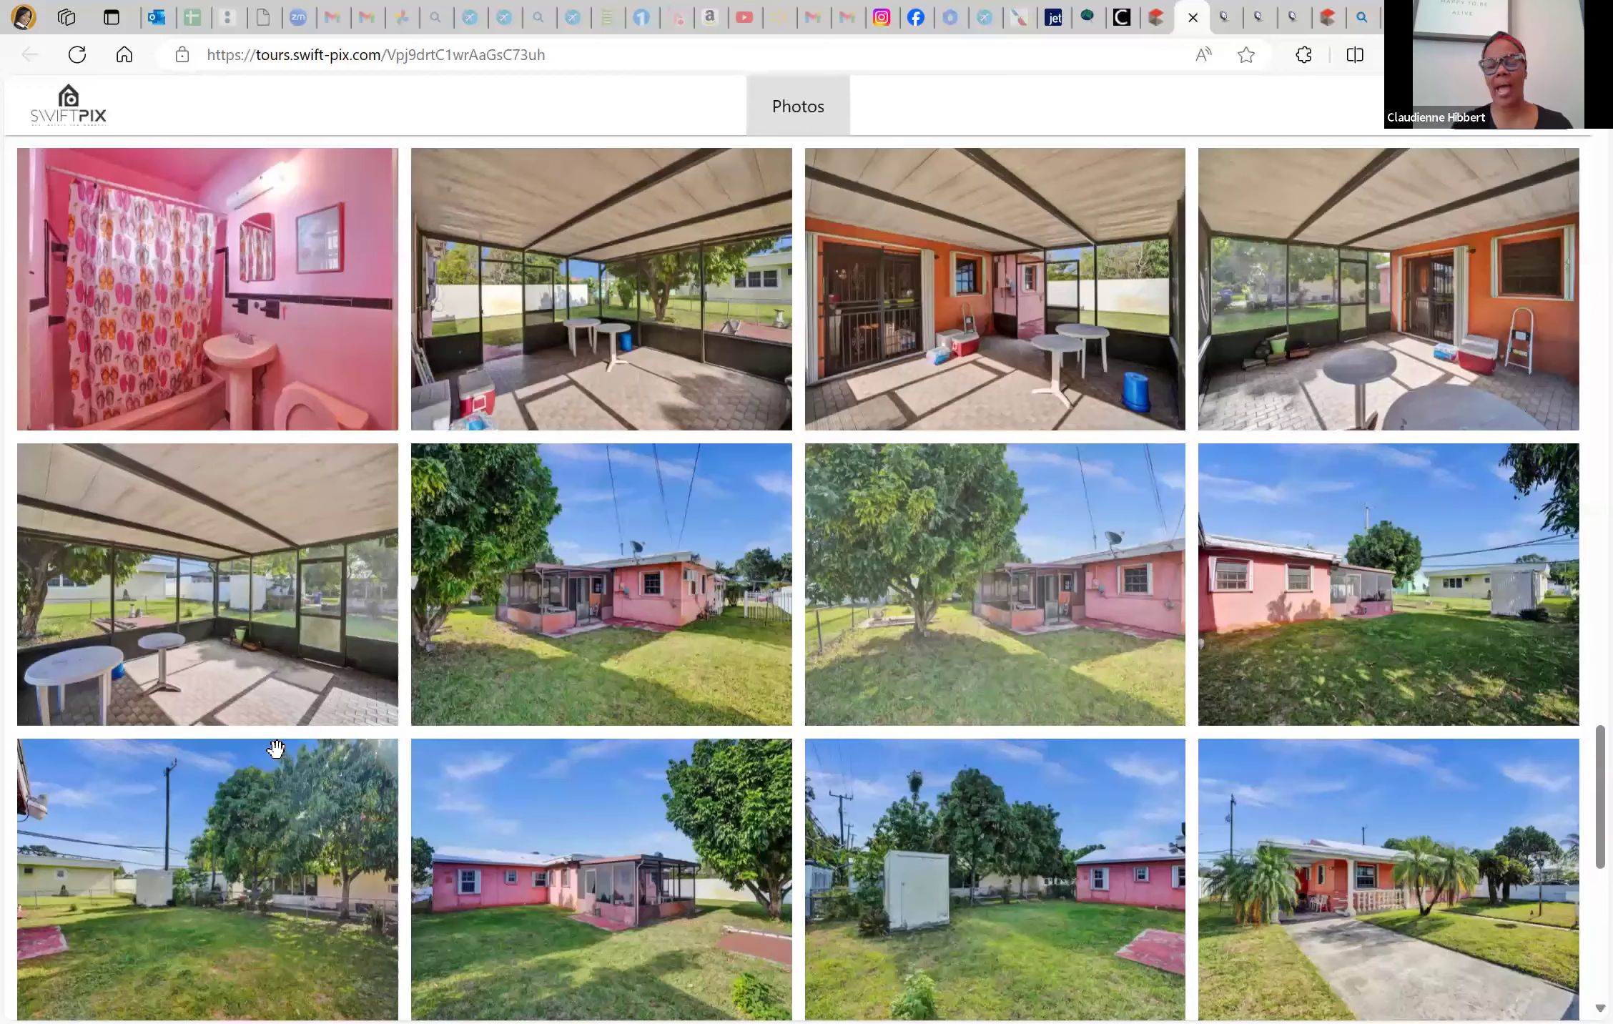
pyautogui.scroll(-7, 276, 749)
# View a house photo full-screen, stepping back to the front exterior, photo 52 of 58
pyautogui.click(276, 748)
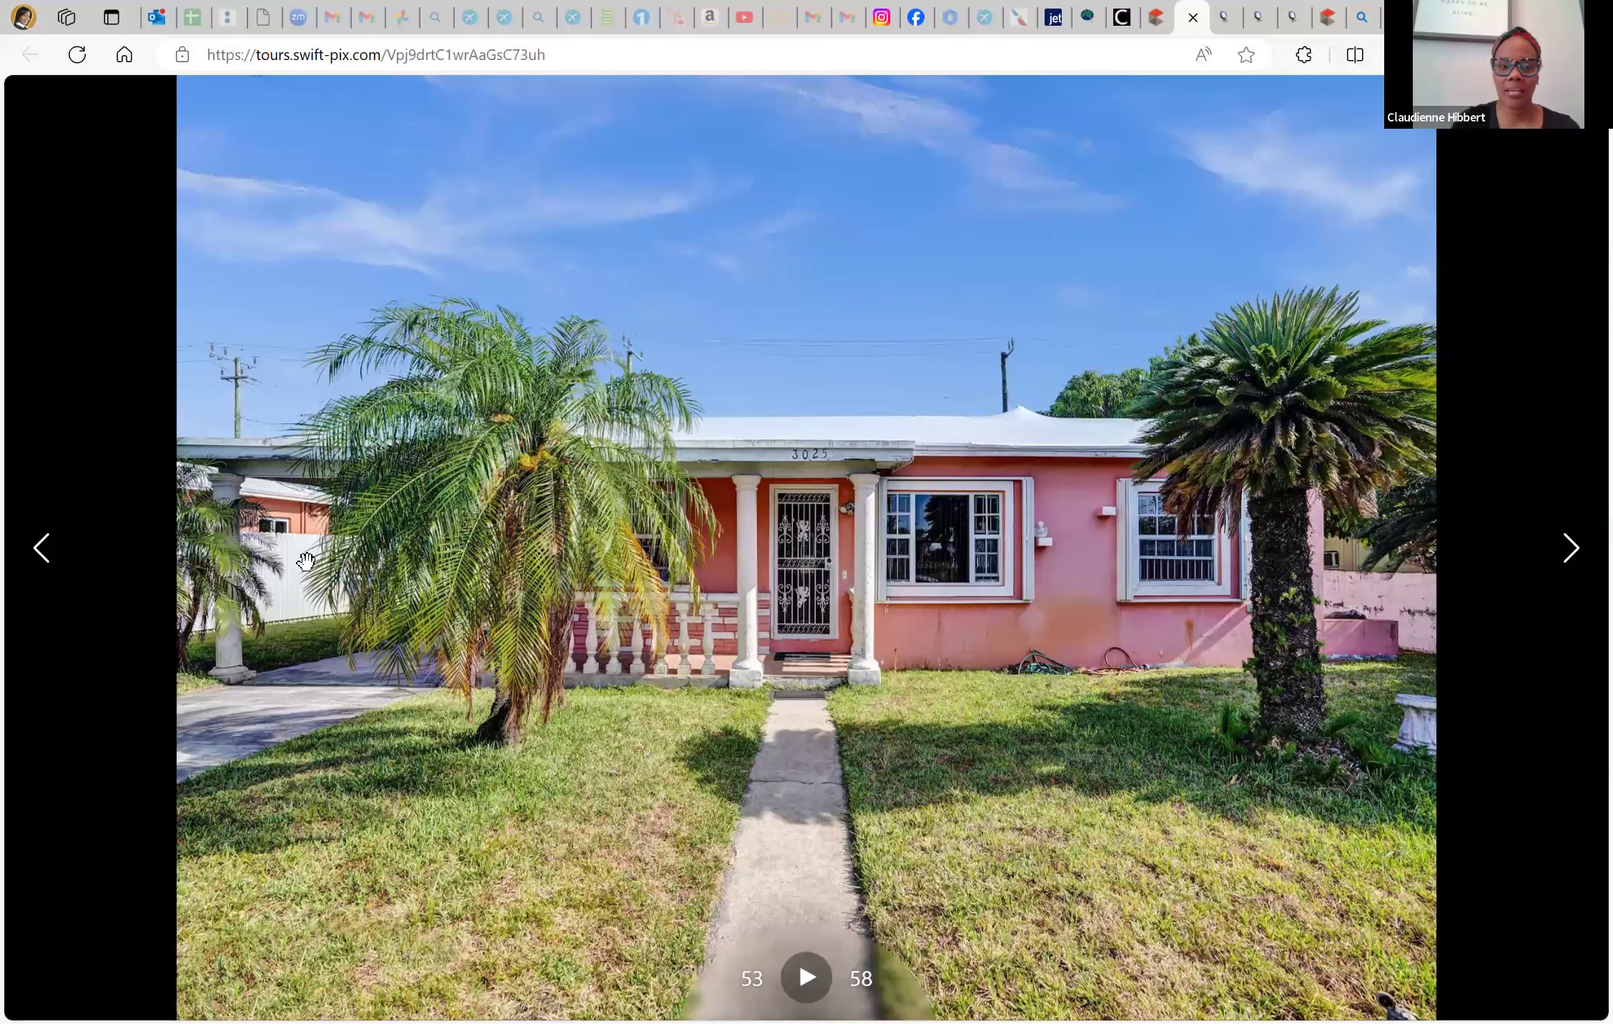
pyautogui.click(43, 558)
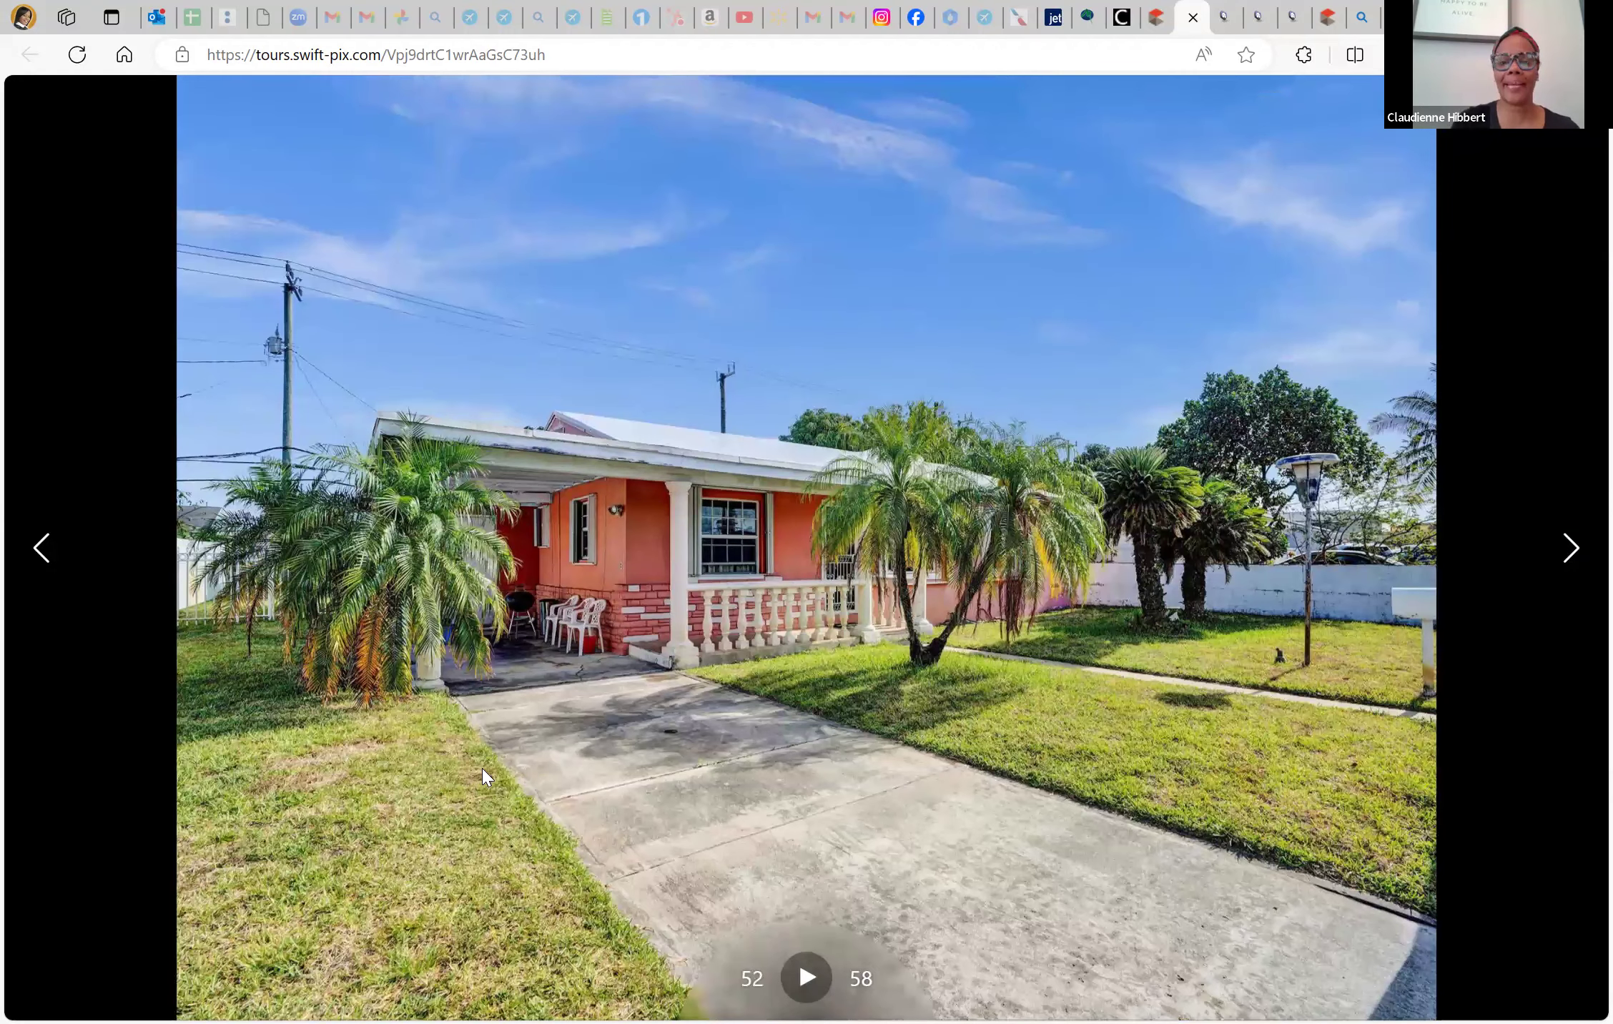
pyautogui.hotkey('ctrl', 'shift', 'Tab')
# Change Carport Spaces from 0 to 1 and validate the listing form
pyautogui.click(89, 666)
pyautogui.press('BackSpace')
pyautogui.write('1')
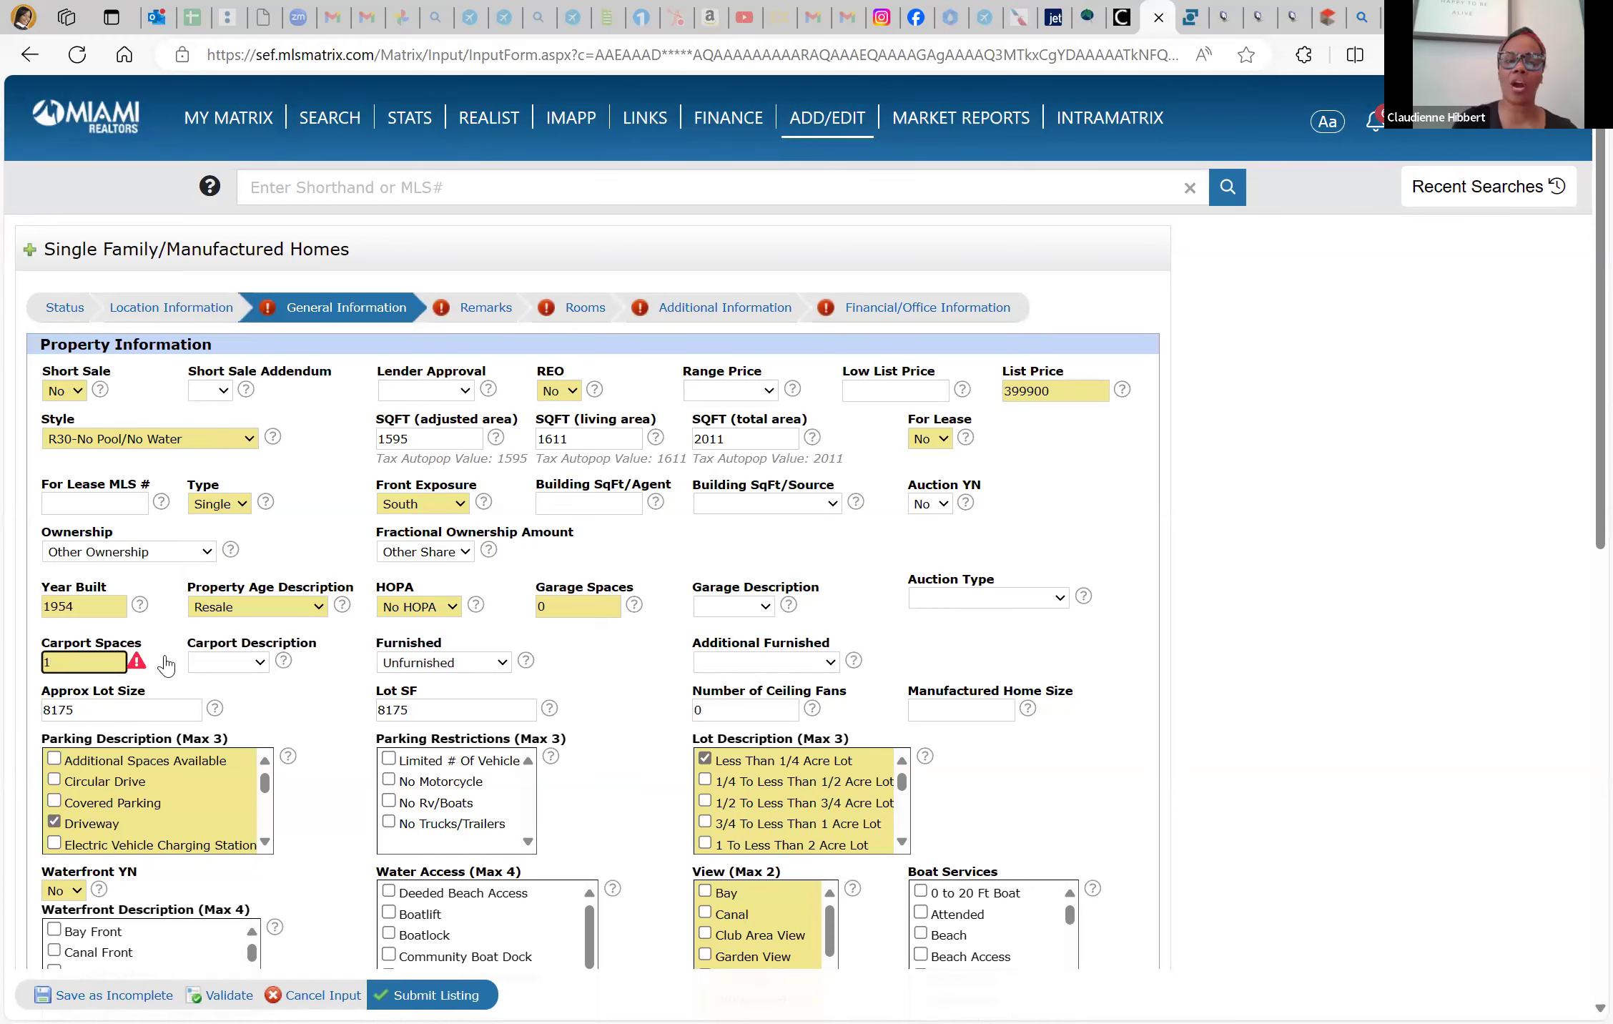
pyautogui.scroll(-3, 350, 783)
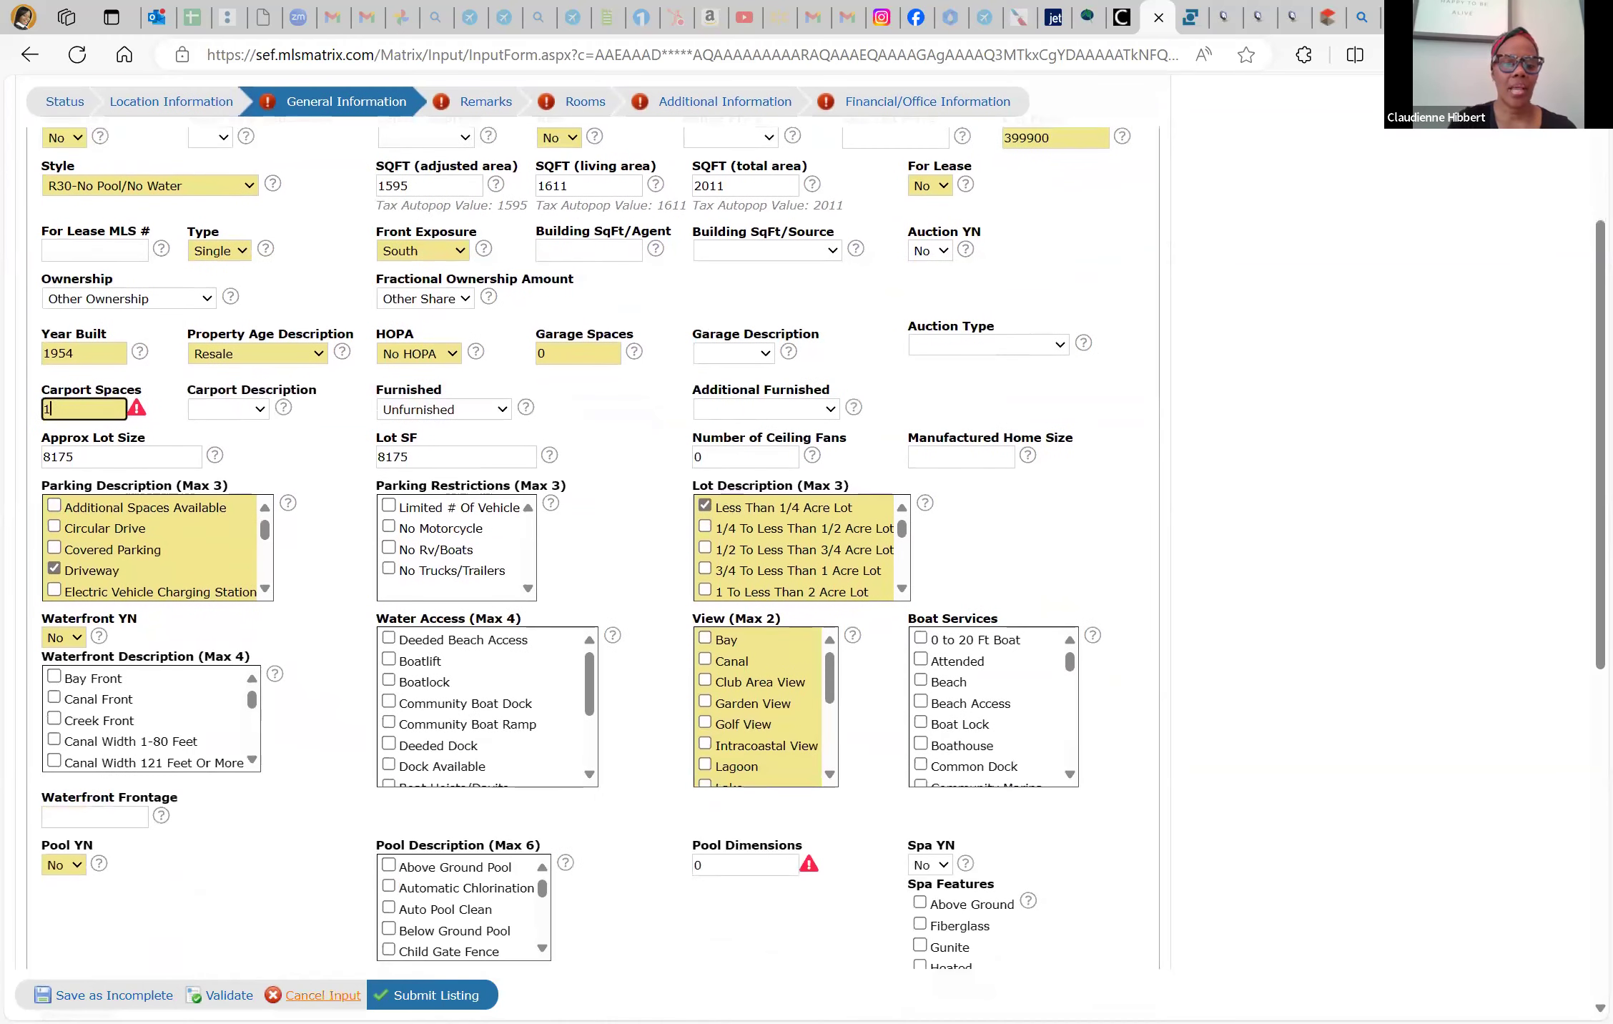
pyautogui.click(229, 995)
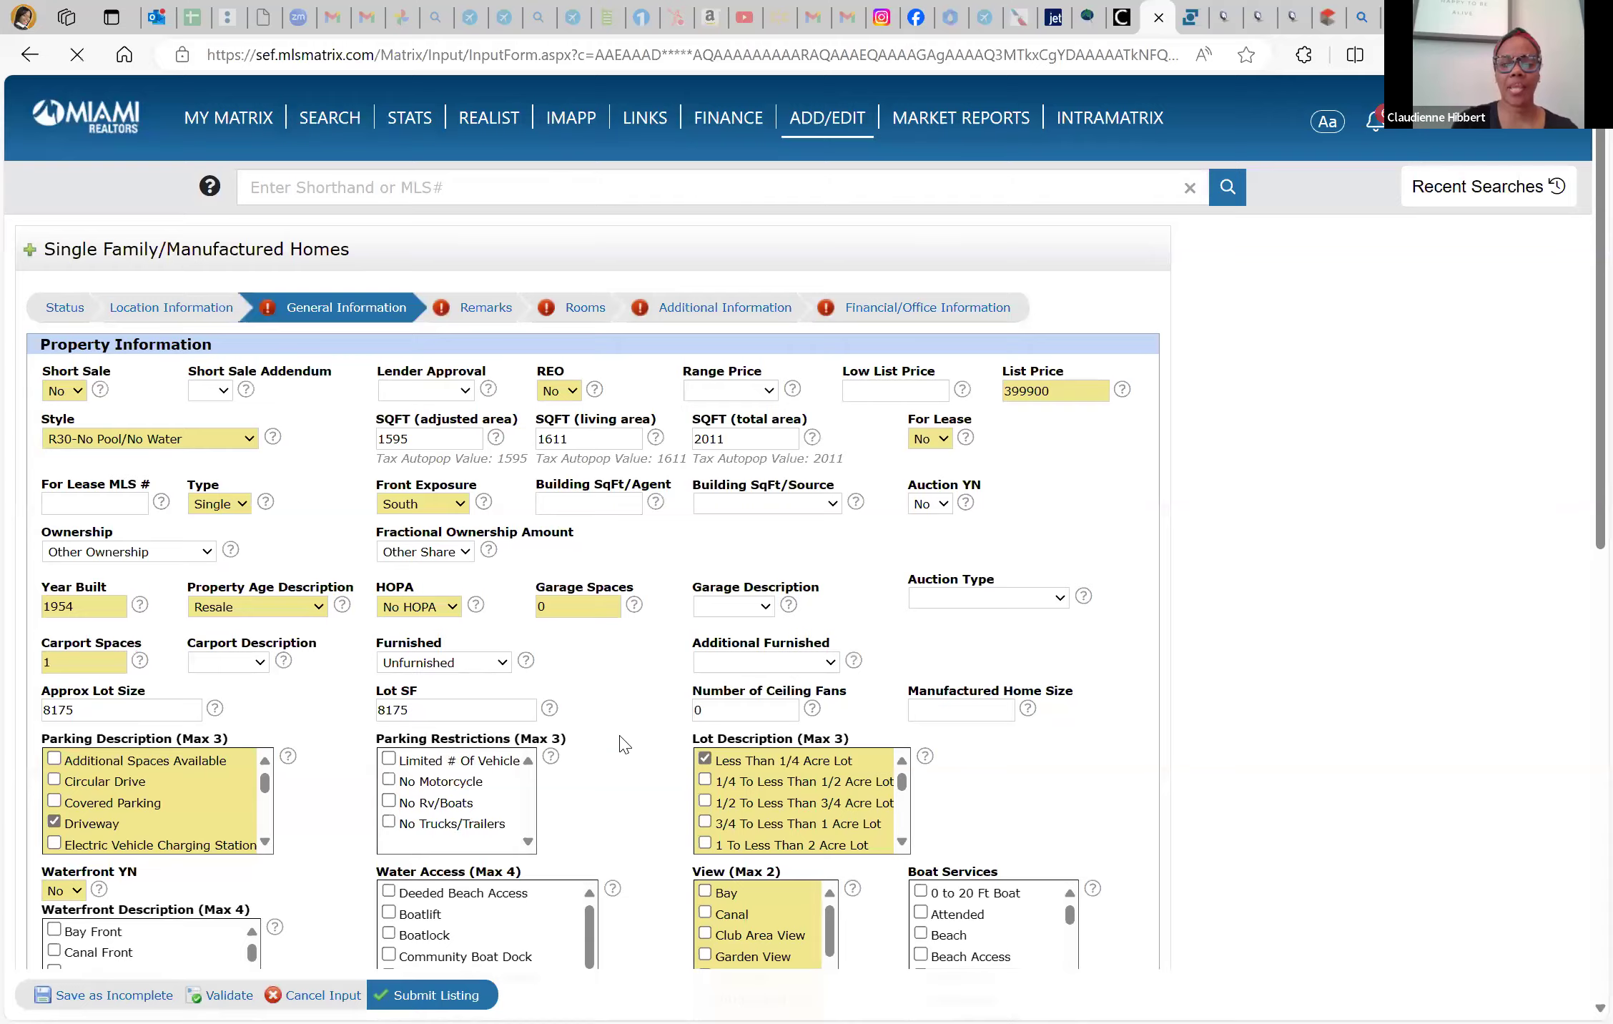
# Clear the 0 from Pool Dimensions and revalidate the form
pyautogui.scroll(-4, 676, 777)
pyautogui.click(725, 784)
pyautogui.press('BackSpace')
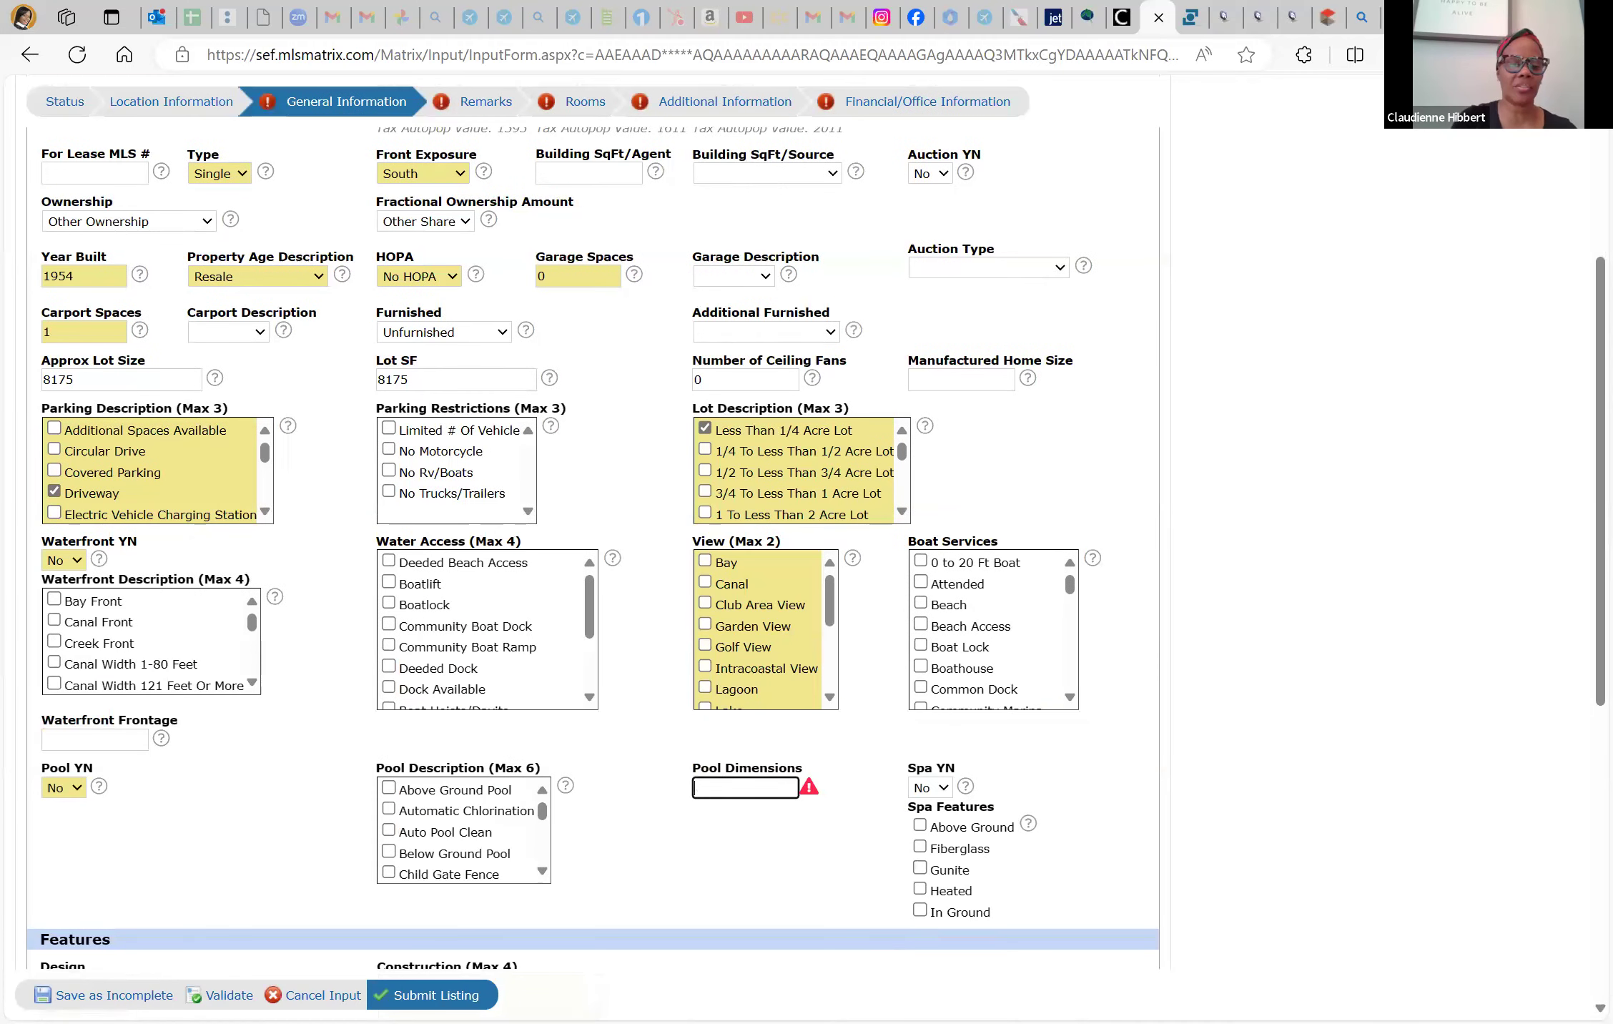
pyautogui.click(229, 996)
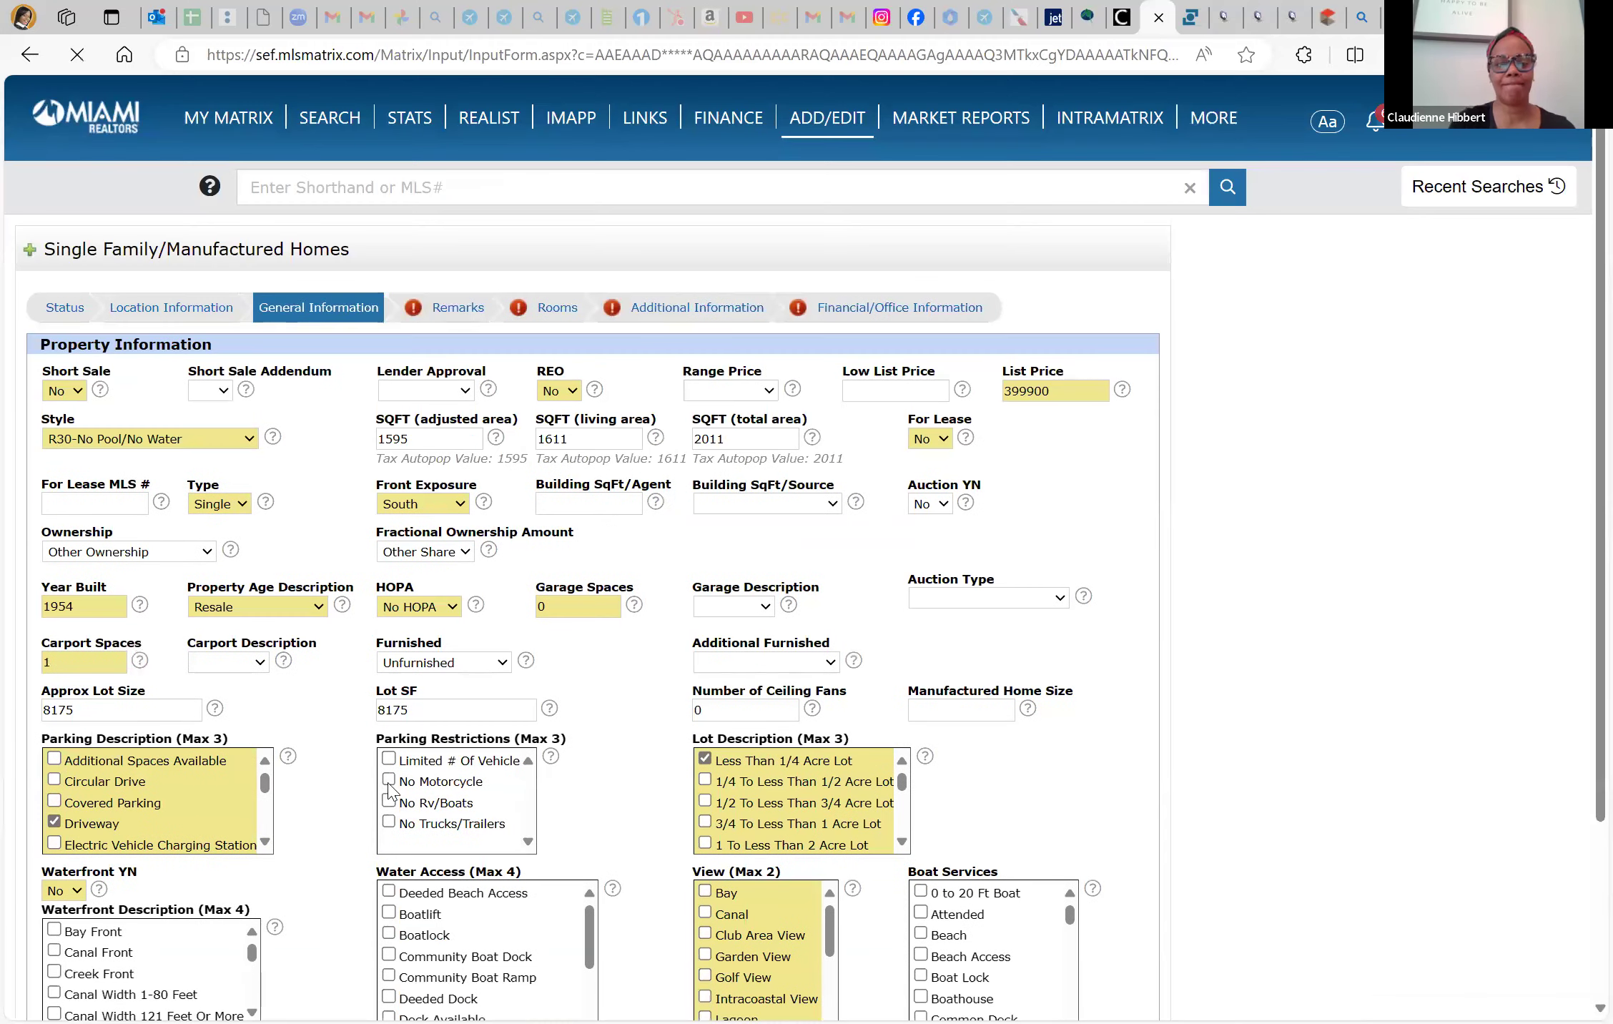
# Go to the listing's Remarks section and place the cursor in the empty Remarks box
pyautogui.scroll(-12, 389, 790)
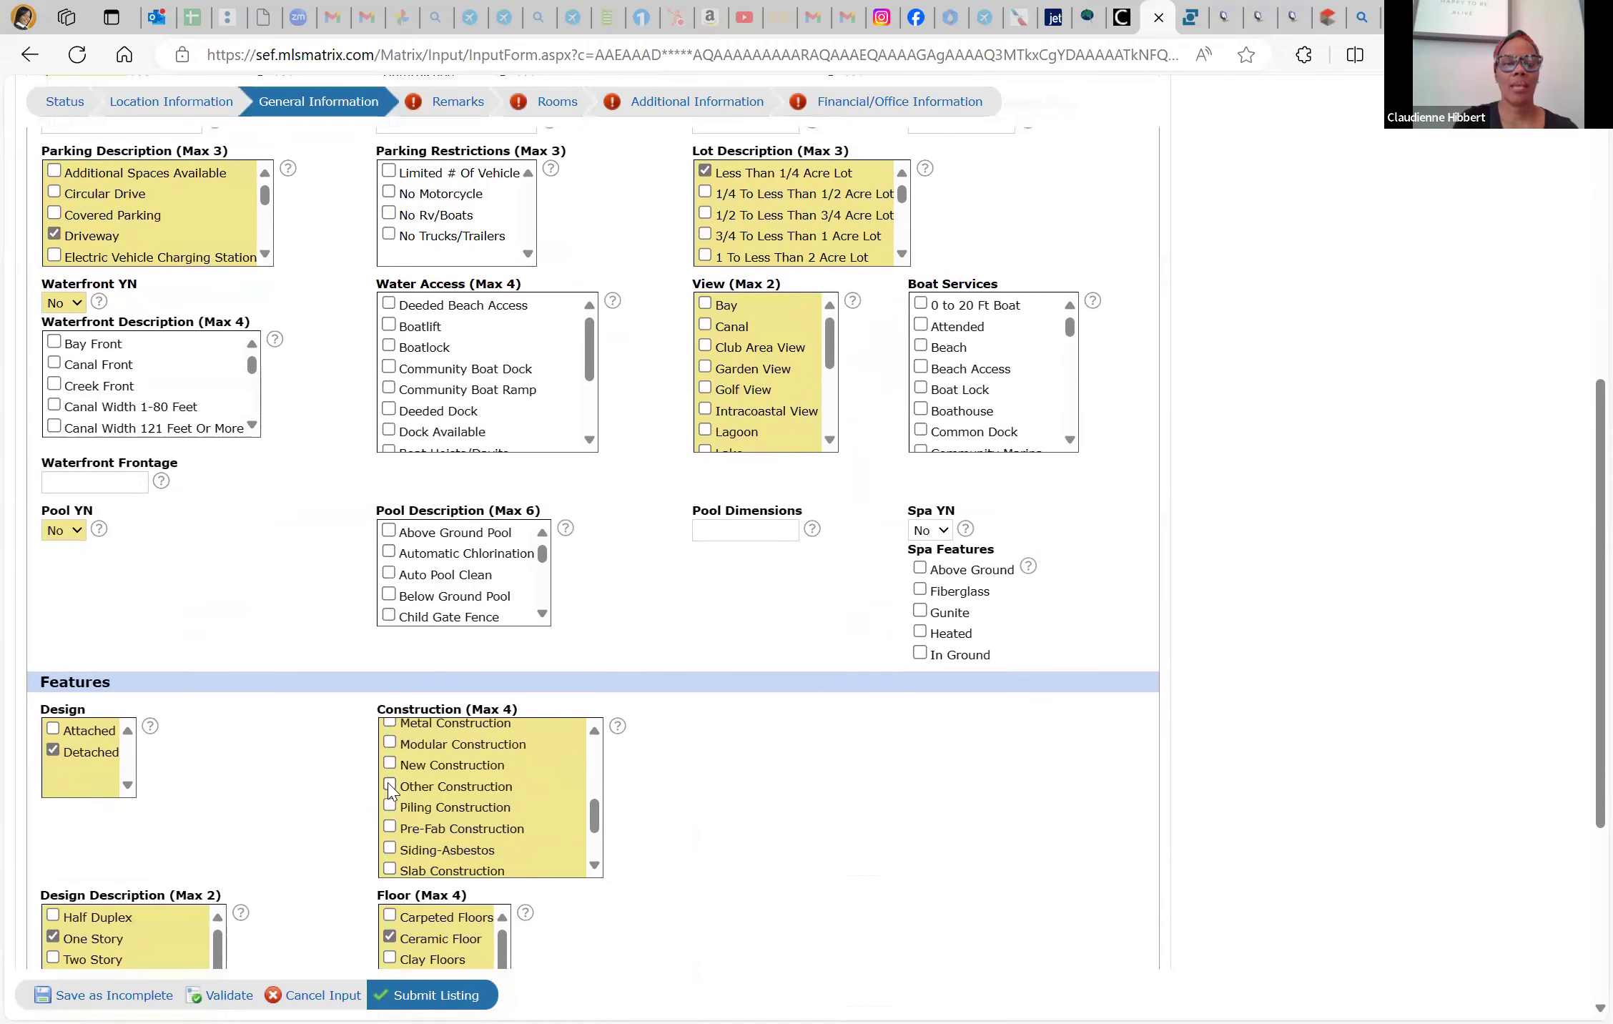
pyautogui.scroll(-5, 652, 758)
pyautogui.scroll(4, 652, 758)
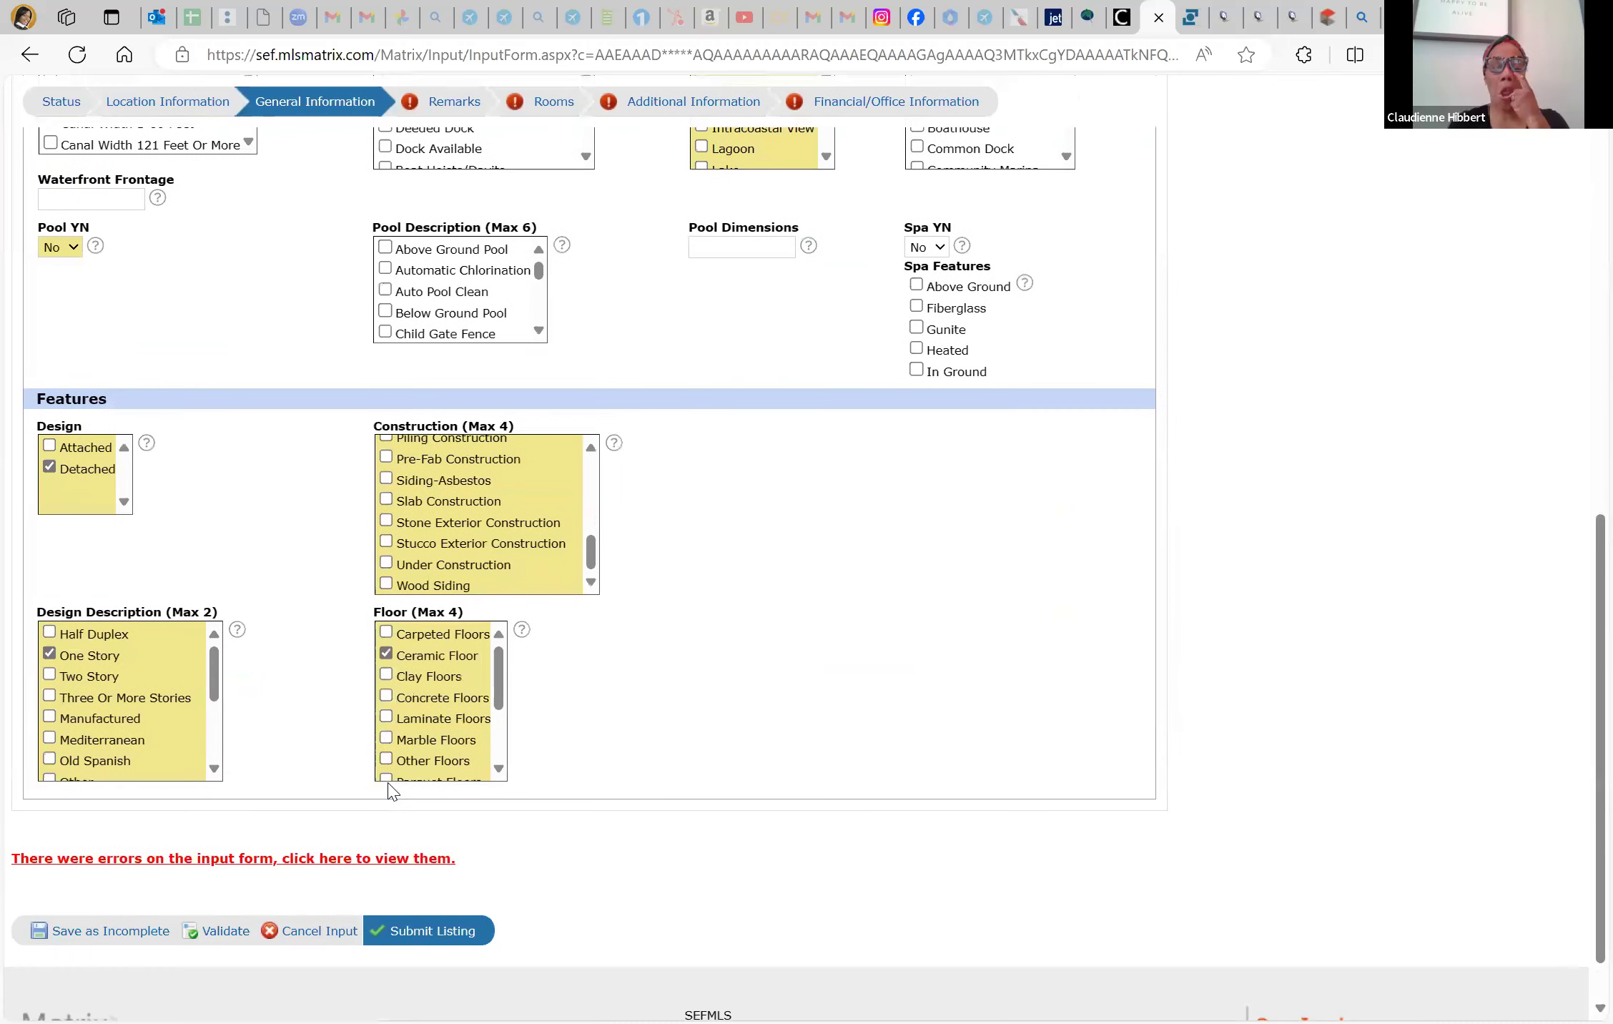
pyautogui.scroll(6, 713, 865)
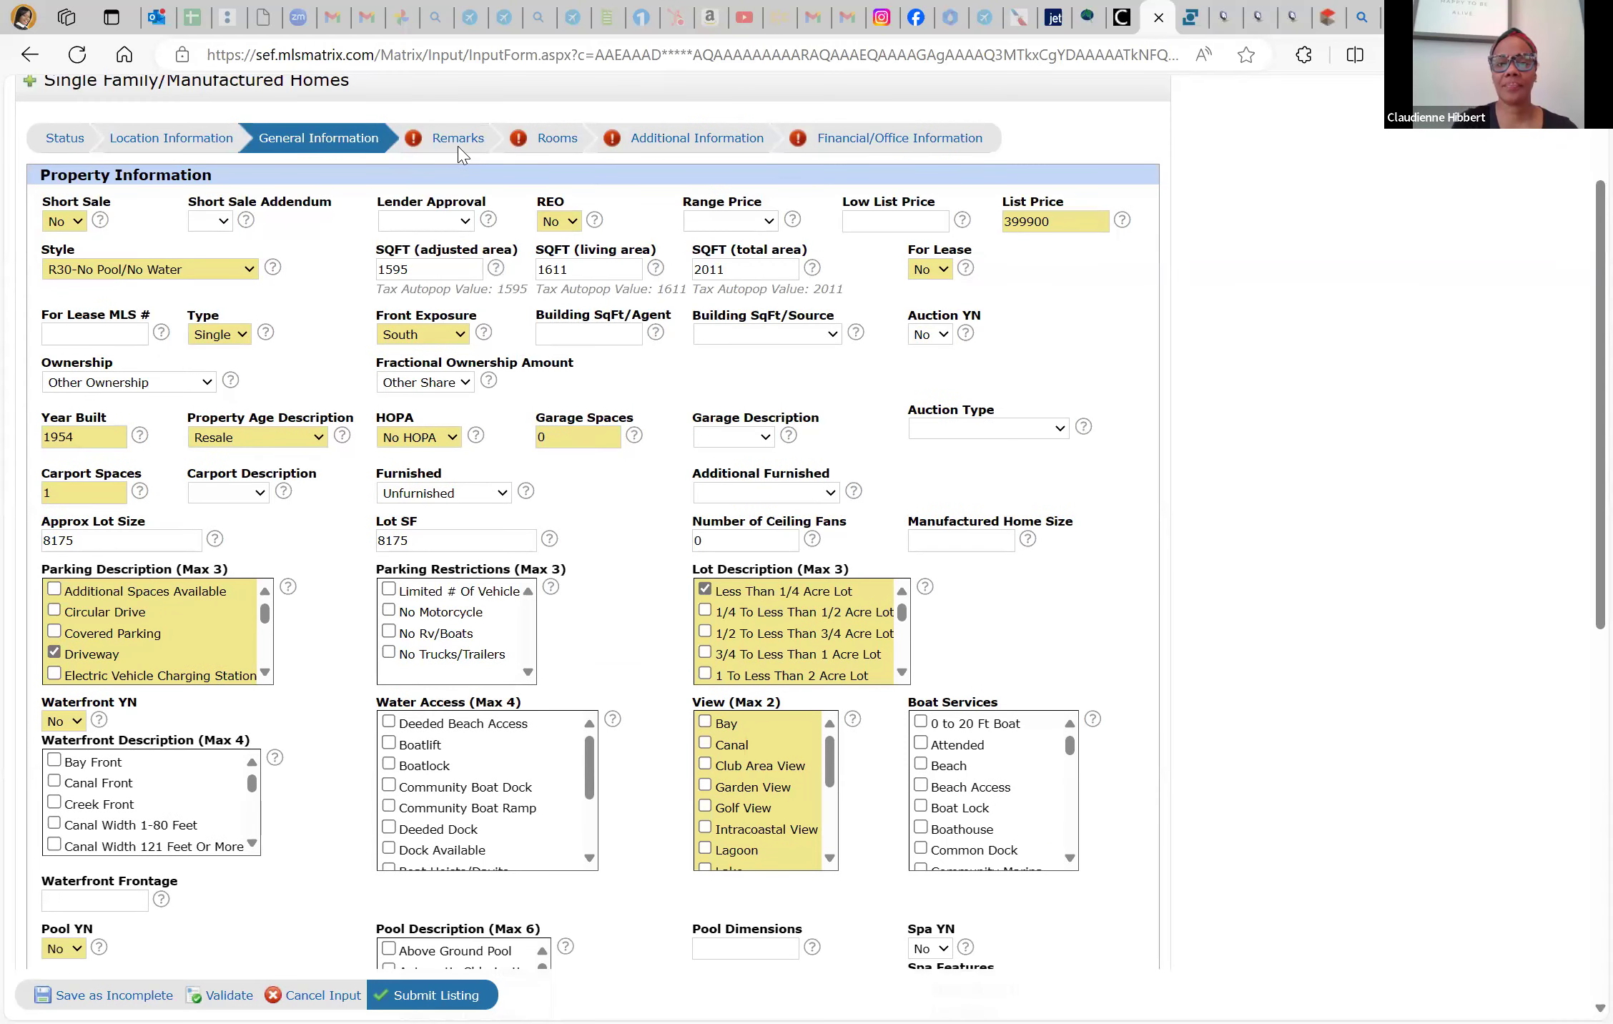
pyautogui.doubleClick(456, 141)
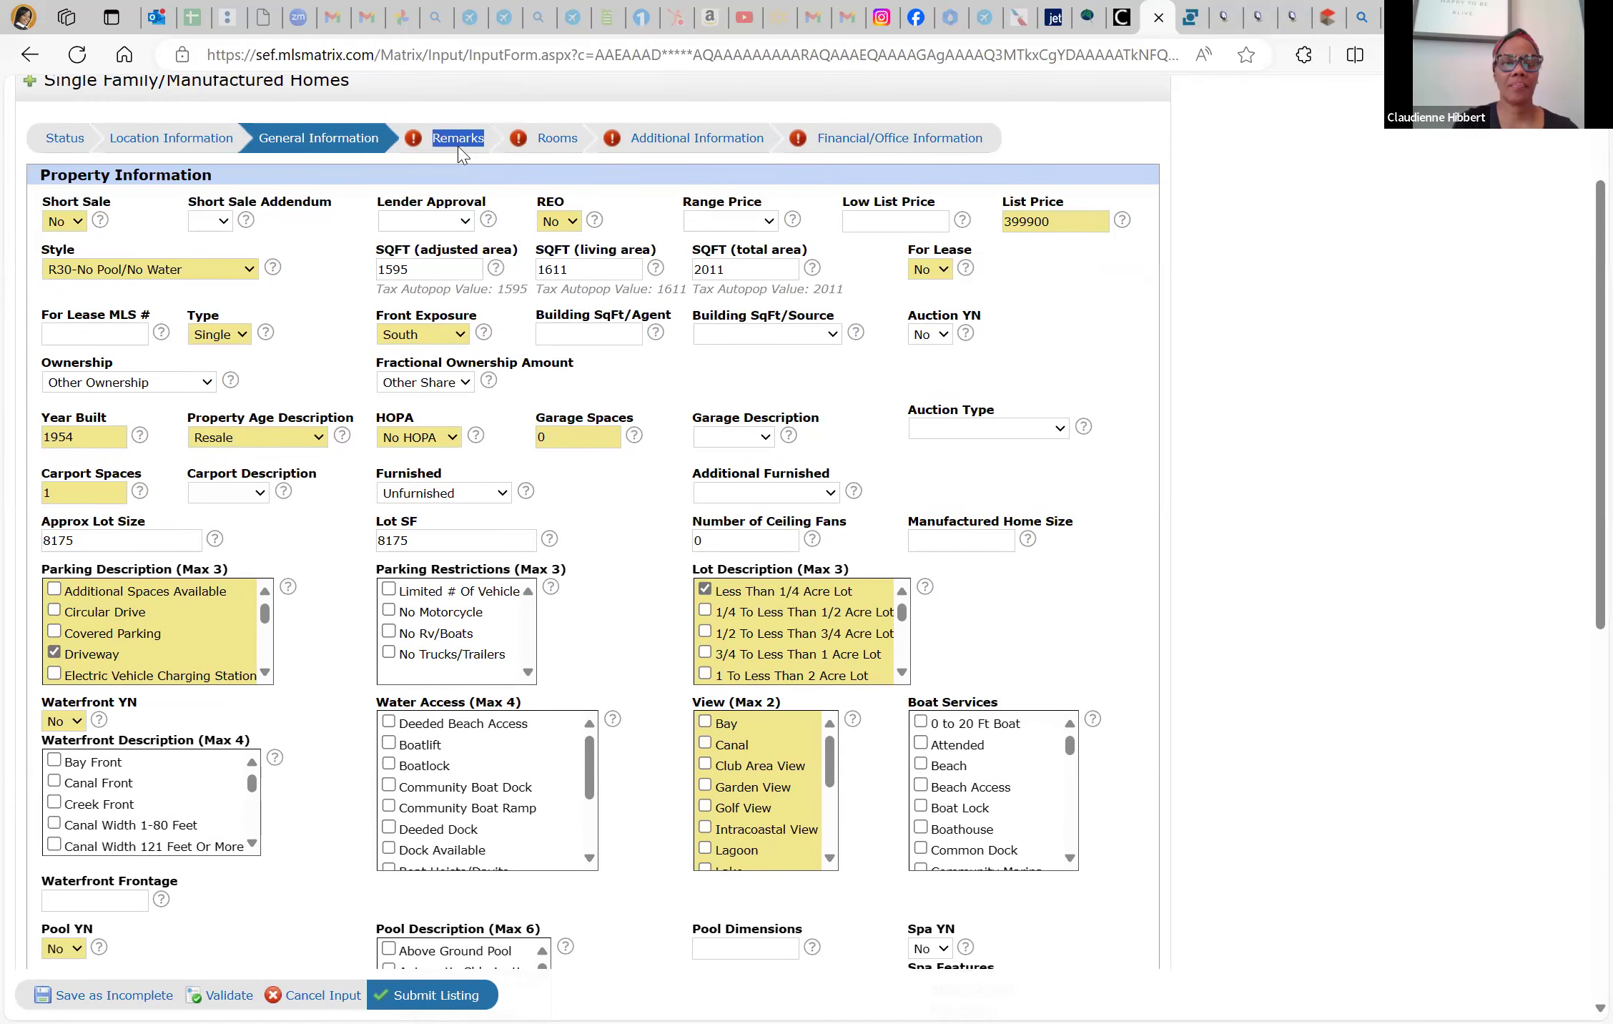
pyautogui.click(228, 413)
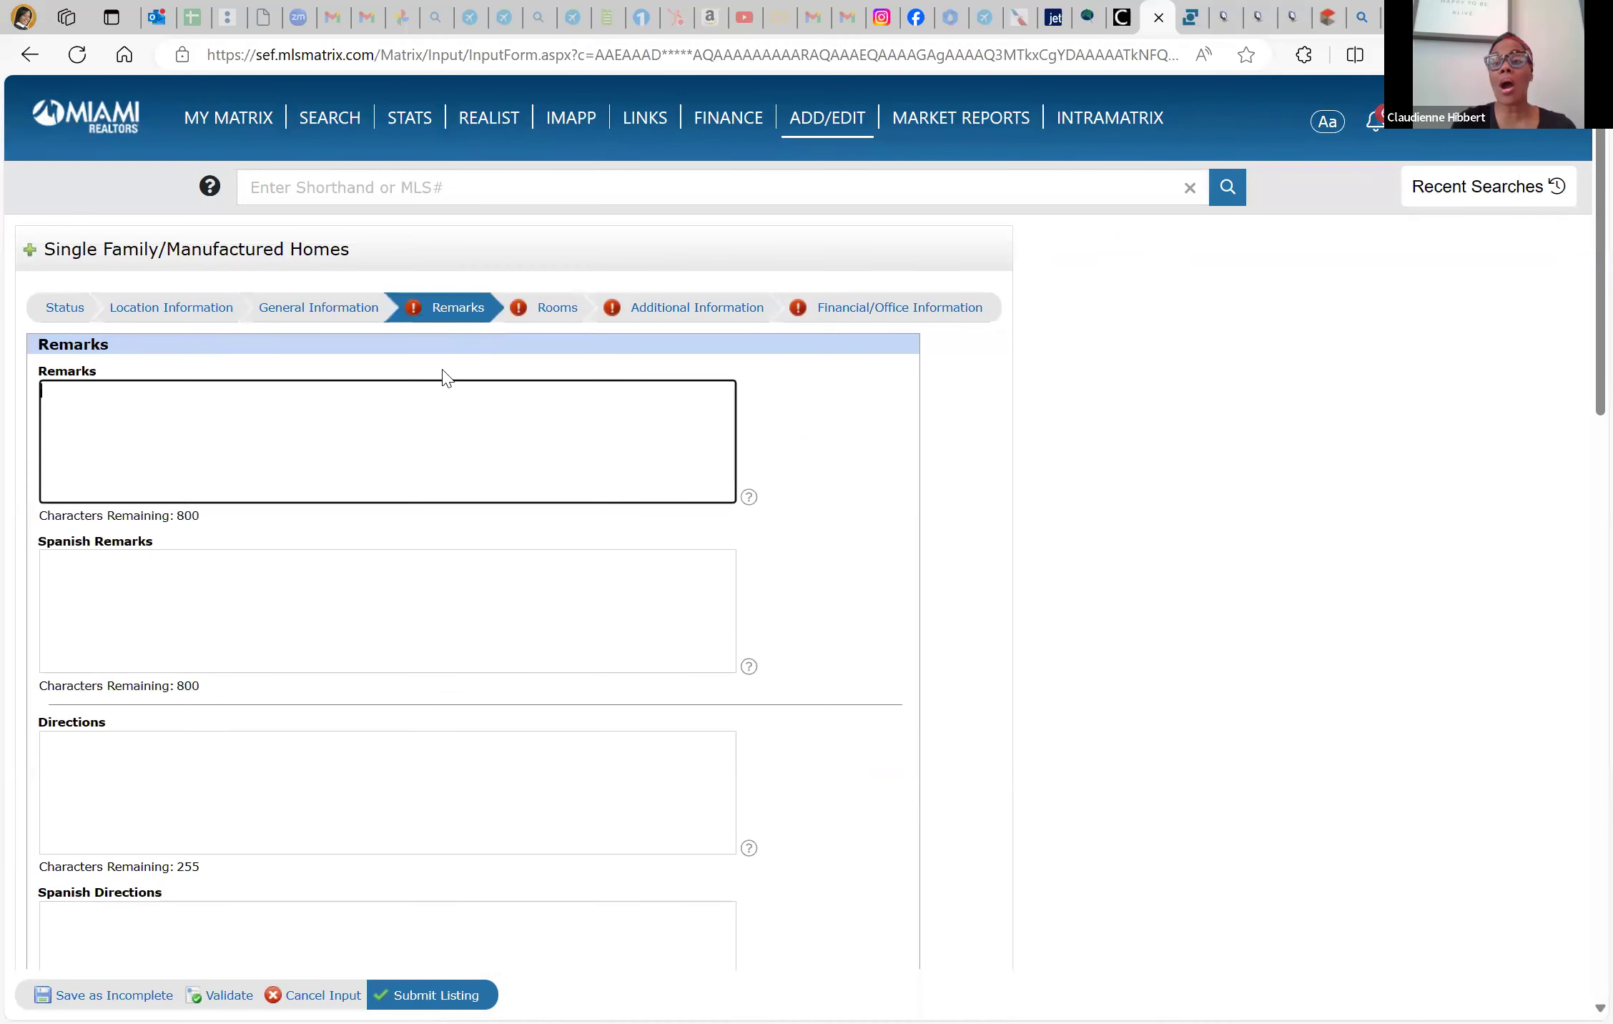
# Search Bing for 'chatgpt' and open the ChatGPT site from the results
pyautogui.click(1362, 17)
pyautogui.click(964, 57)
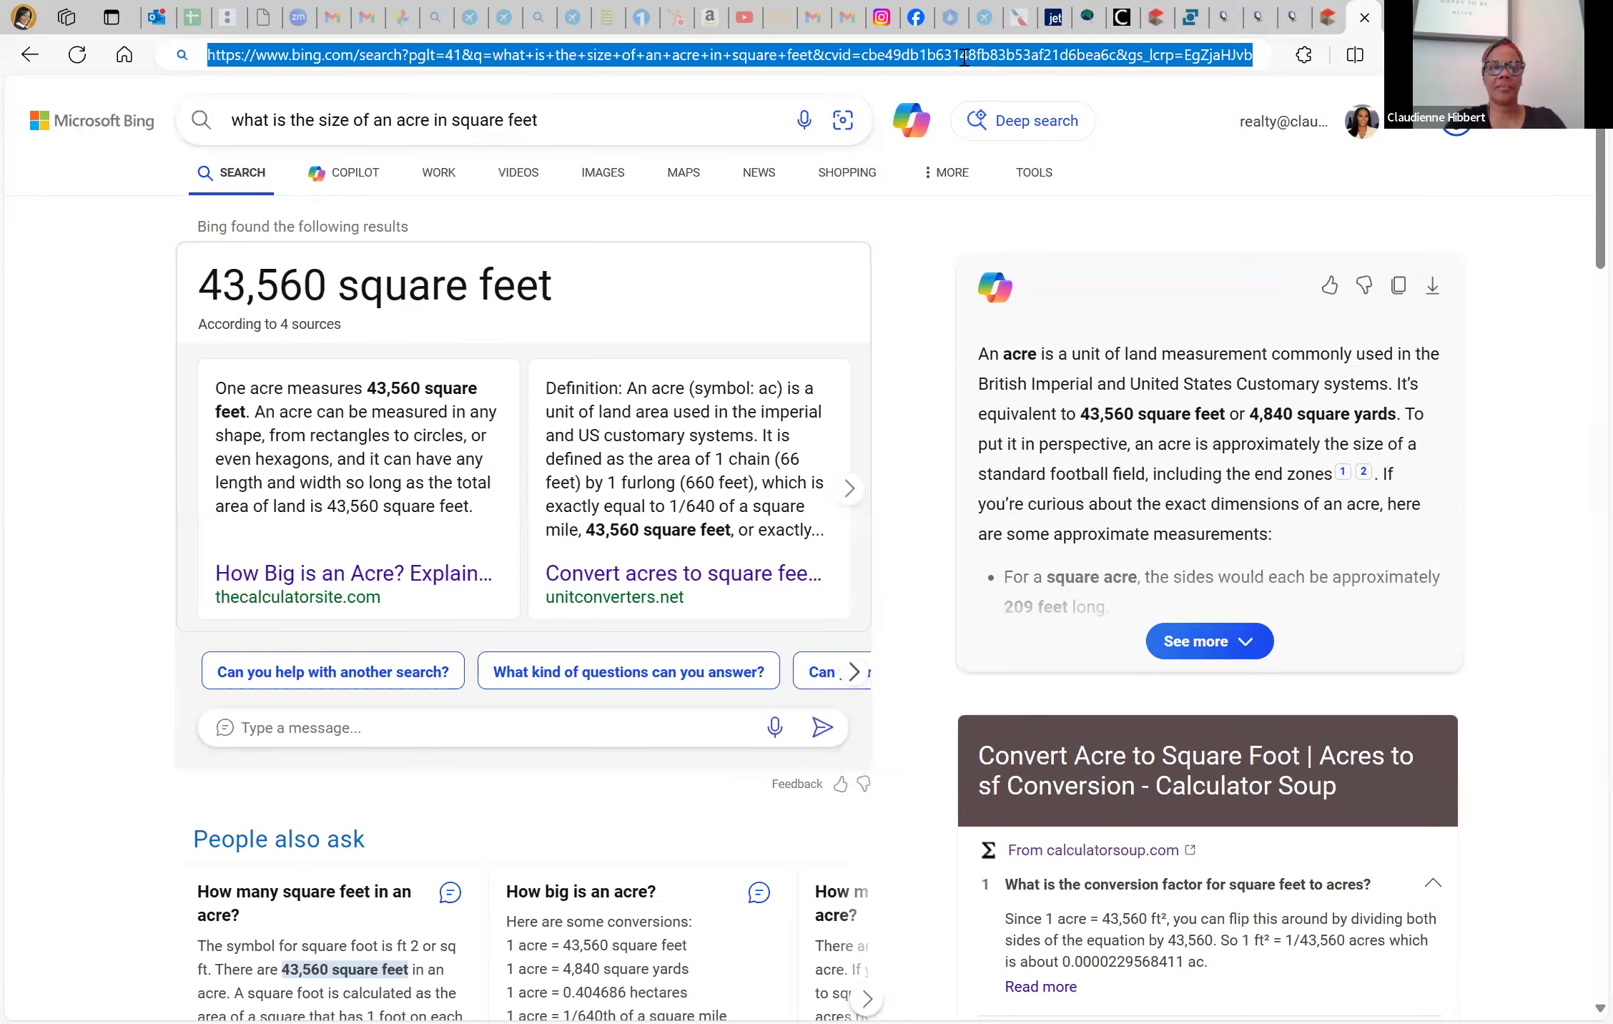
pyautogui.write('caht')
pyautogui.press('BackSpace')
pyautogui.press('BackSpace')
pyautogui.press('BackSpace')
pyautogui.write('hapt')
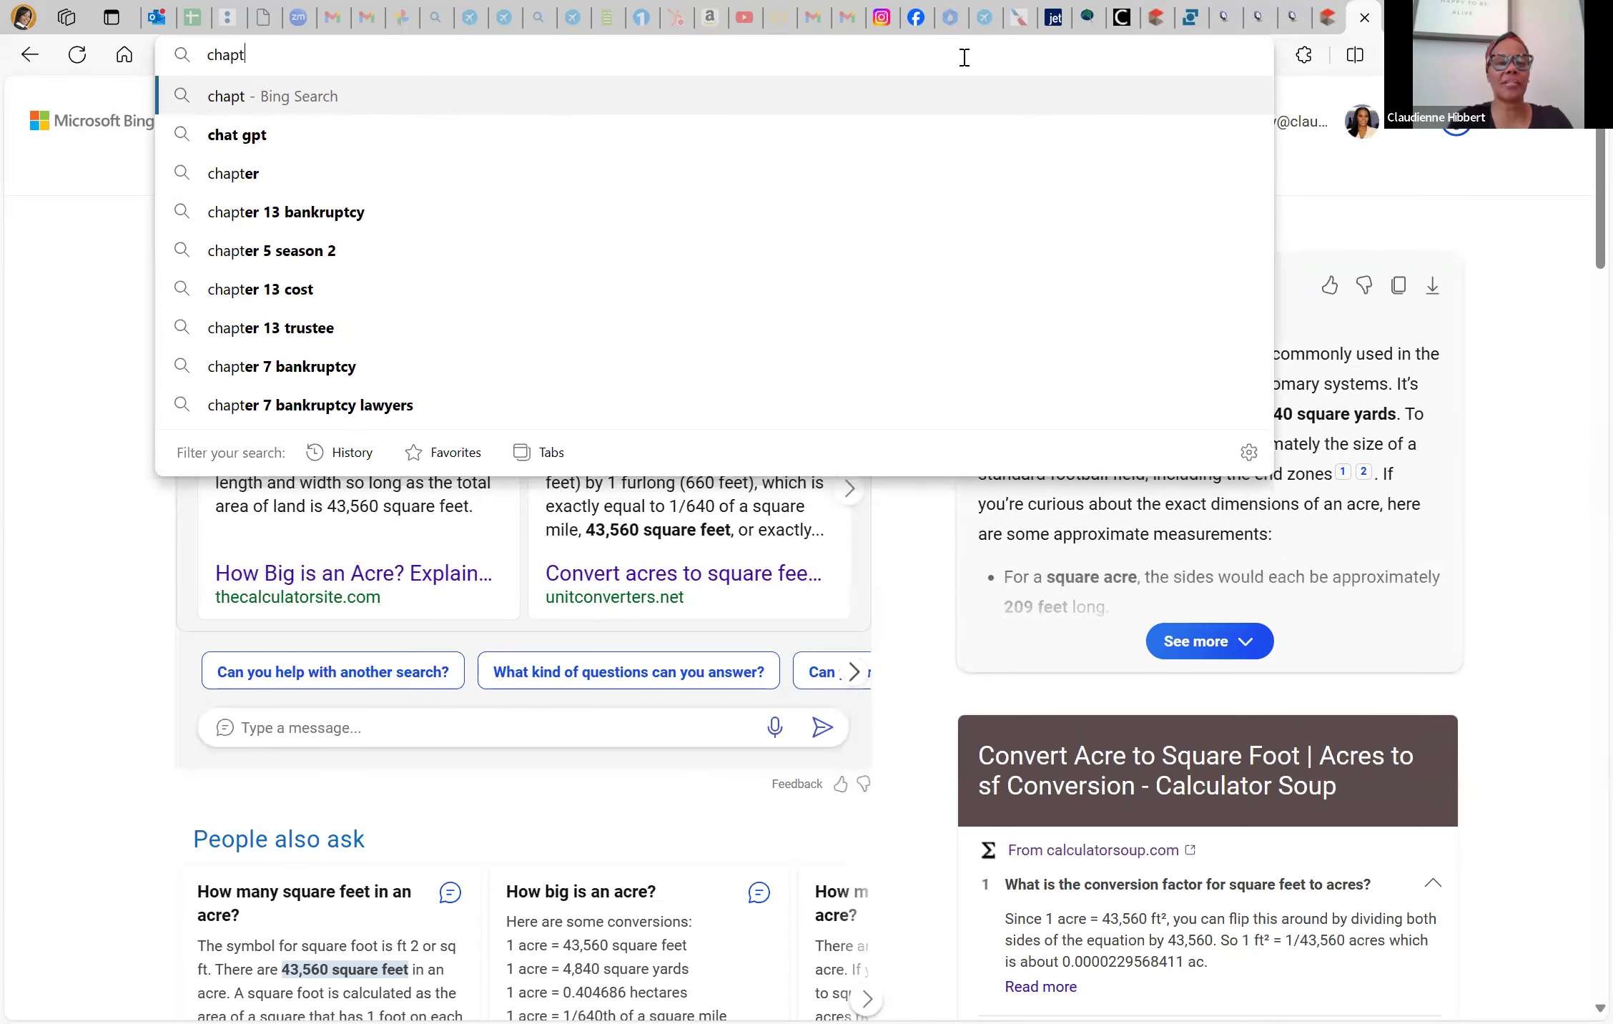
pyautogui.write('gpt')
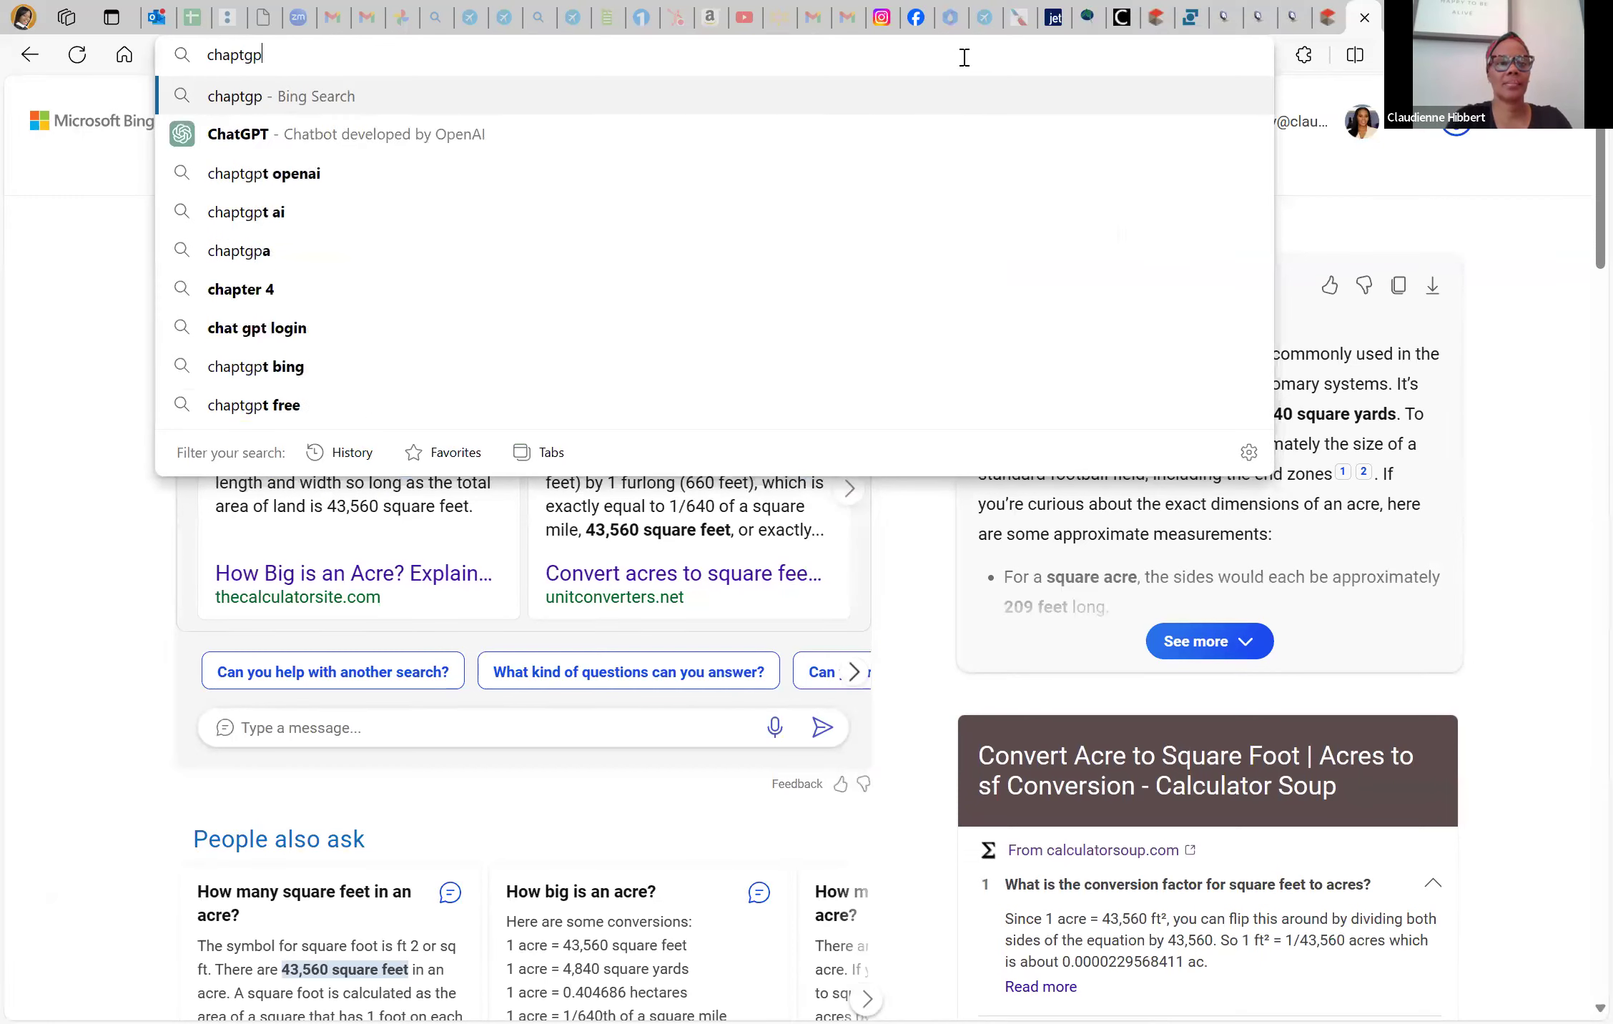
pyautogui.press('BackSpace')
pyautogui.press('Down')
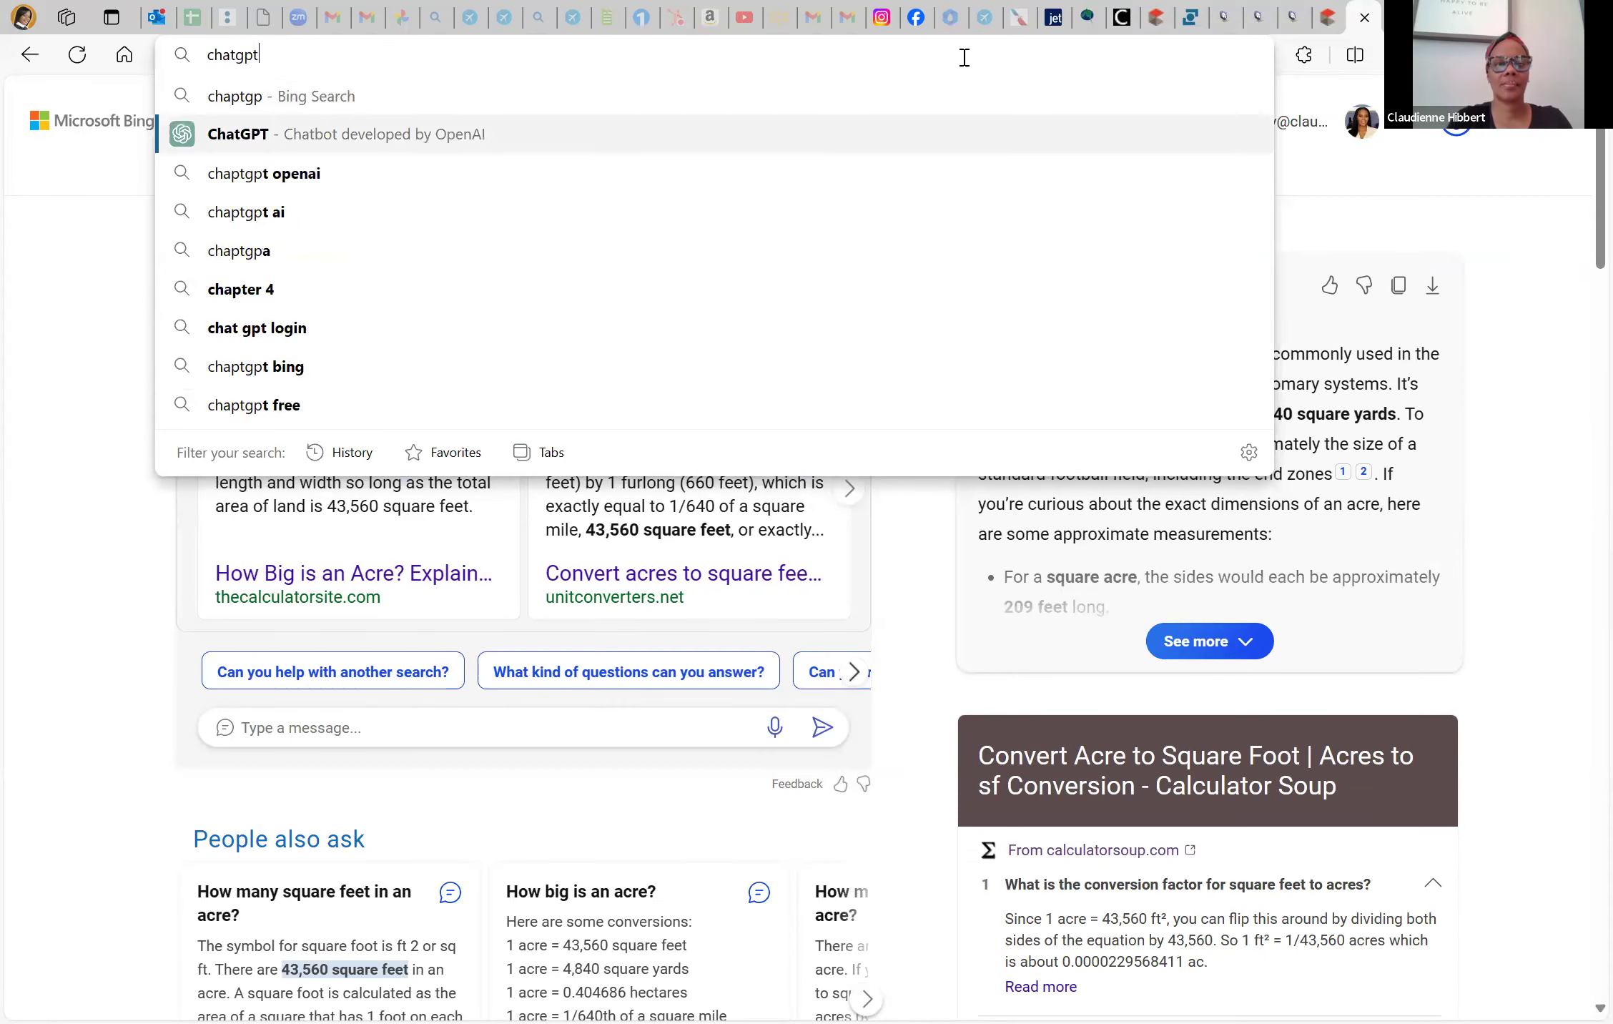
pyautogui.press('Return')
pyautogui.click(243, 319)
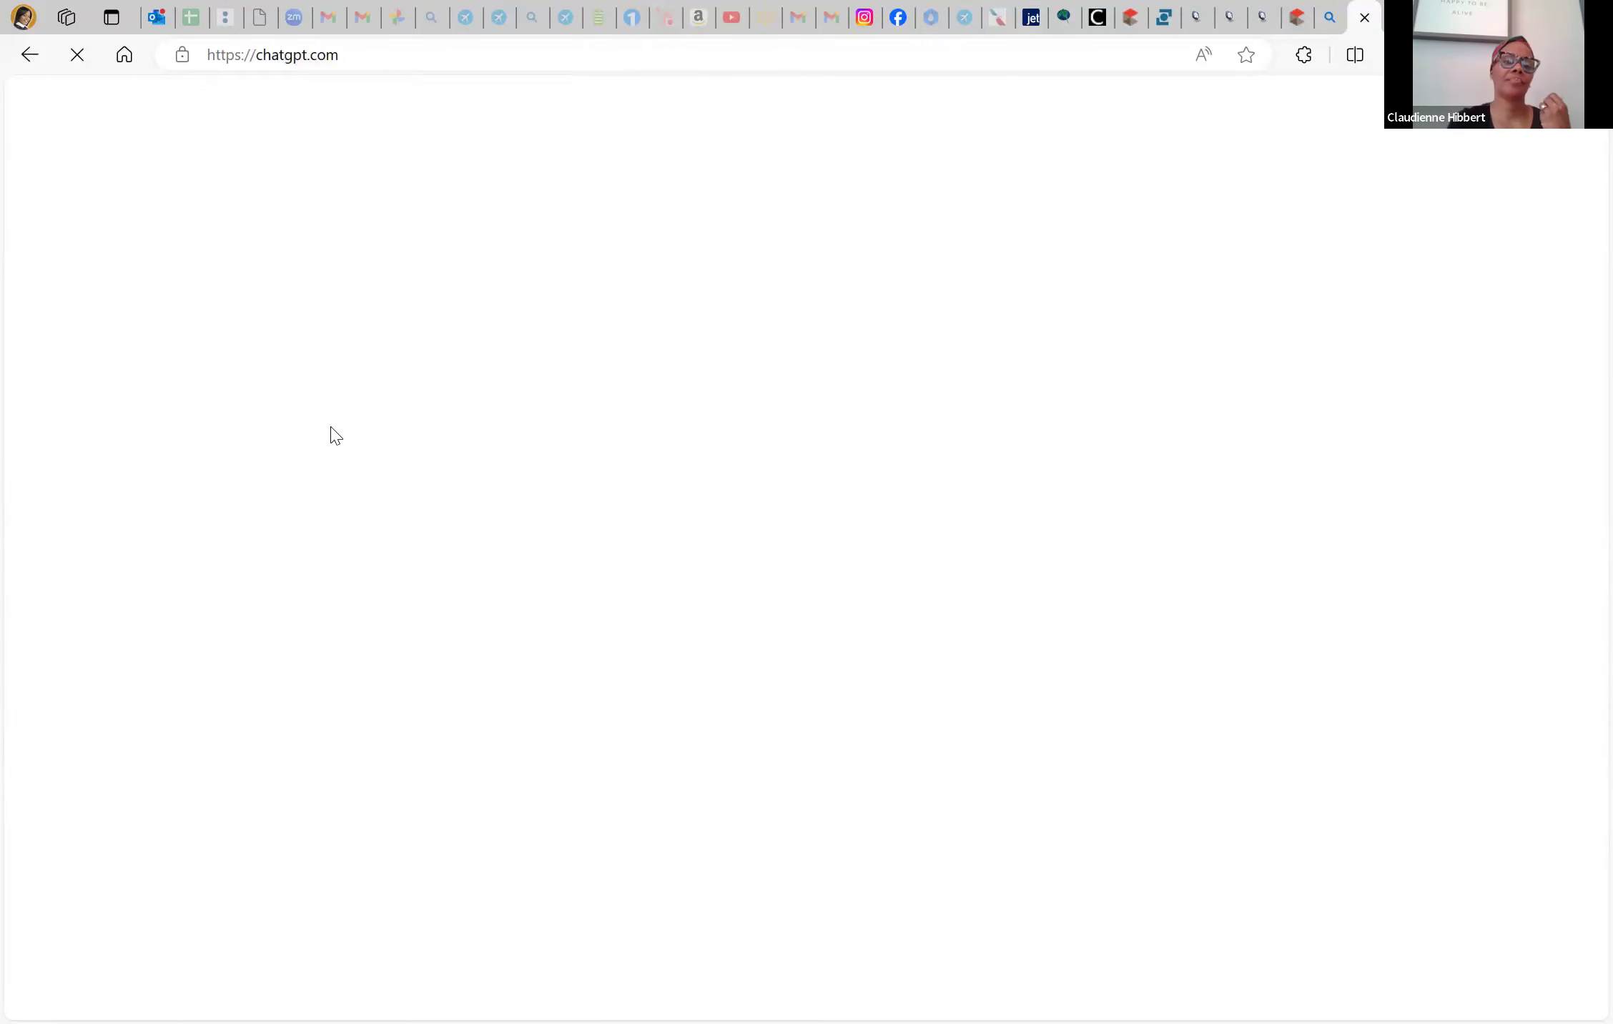
# Draft the ChatGPT prompt 'Huge 3bedroom 2bath with oversived den and separate room.'
pyautogui.click(648, 960)
pyautogui.write('Huge 3')
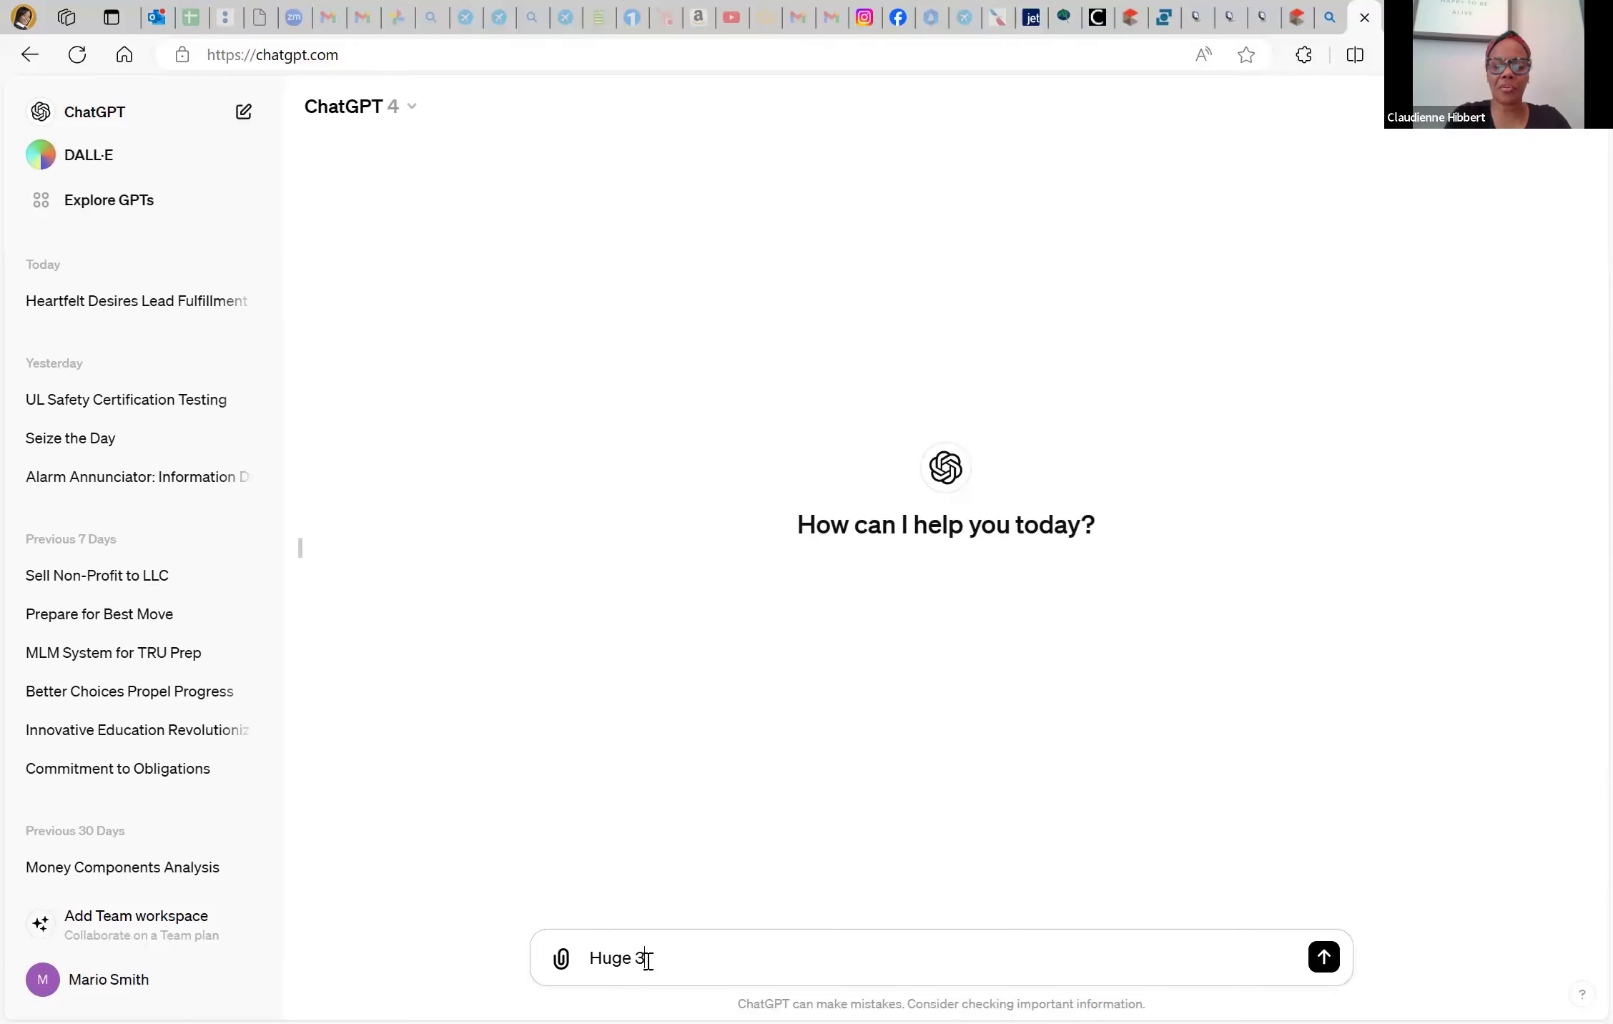
pyautogui.write('bedroom ')
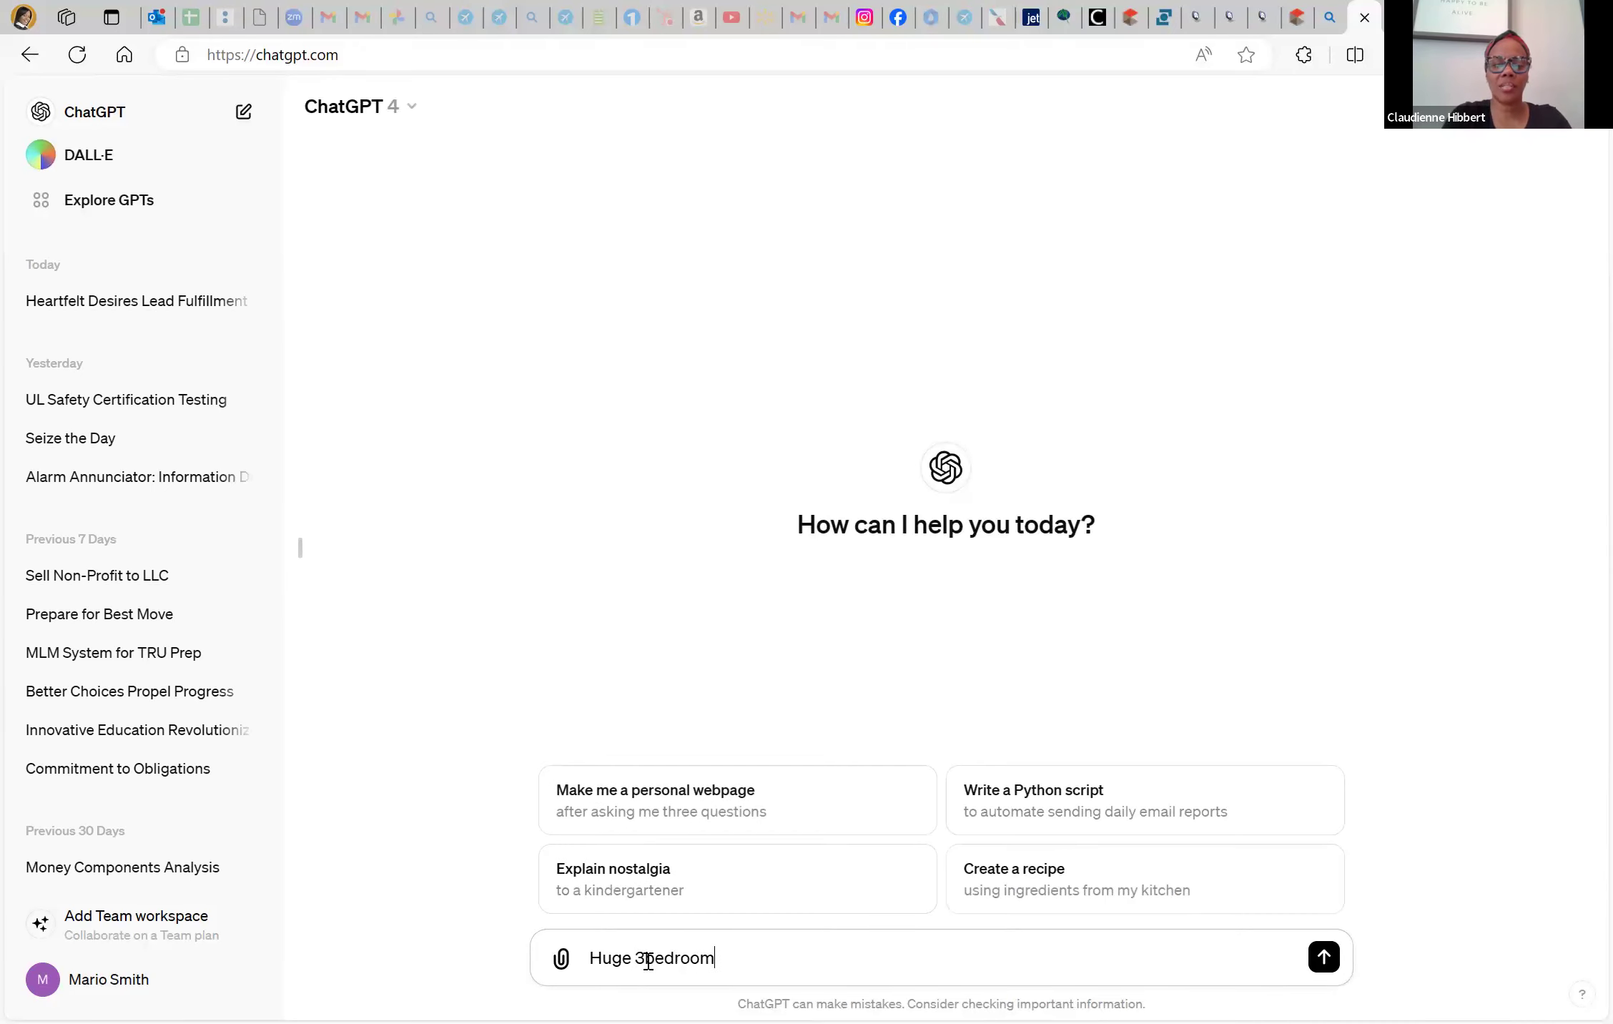
pyautogui.write('2bath')
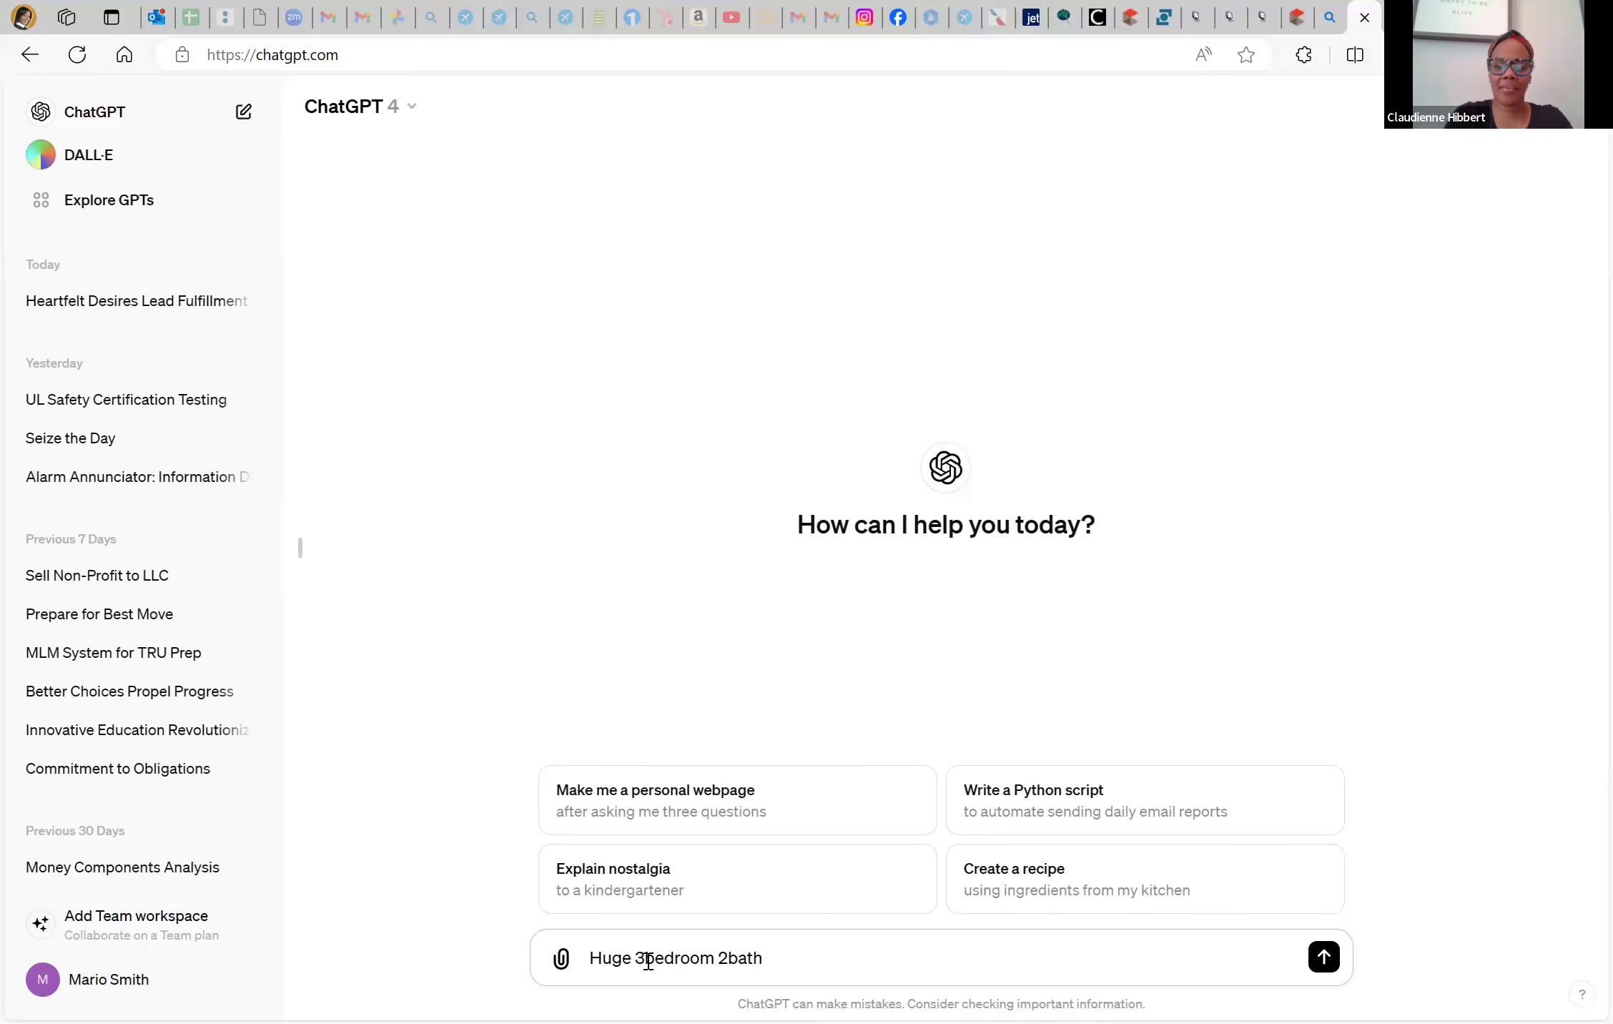
pyautogui.write(' with oversived ')
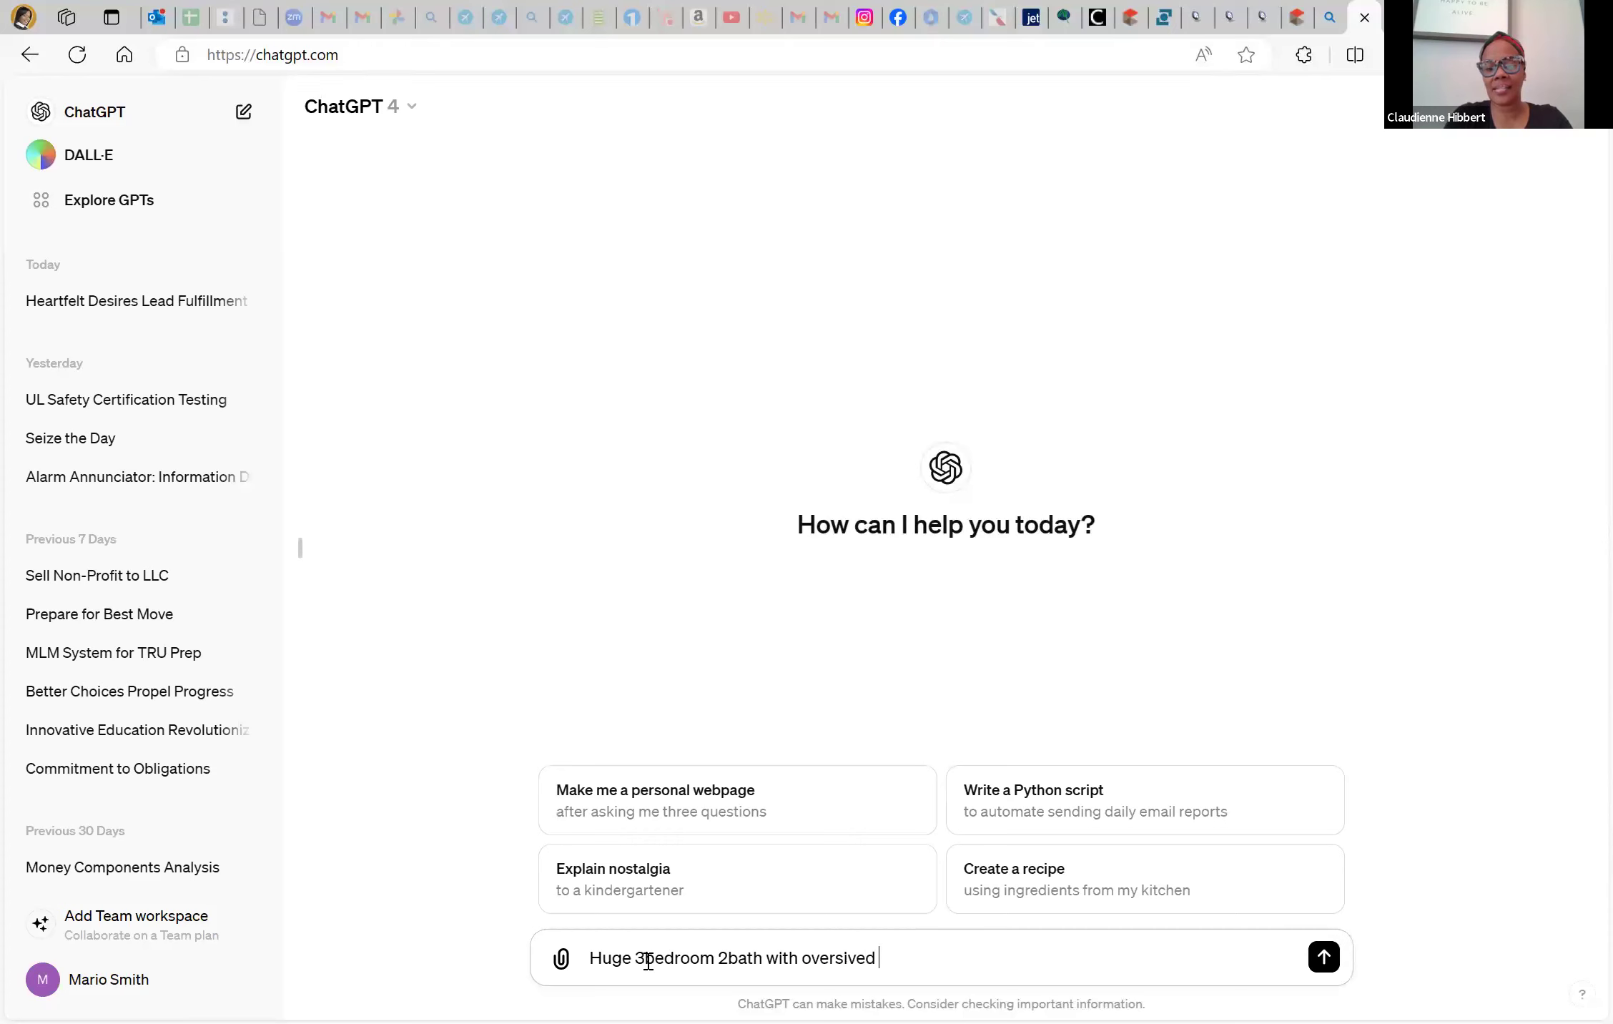
pyautogui.write('den and ')
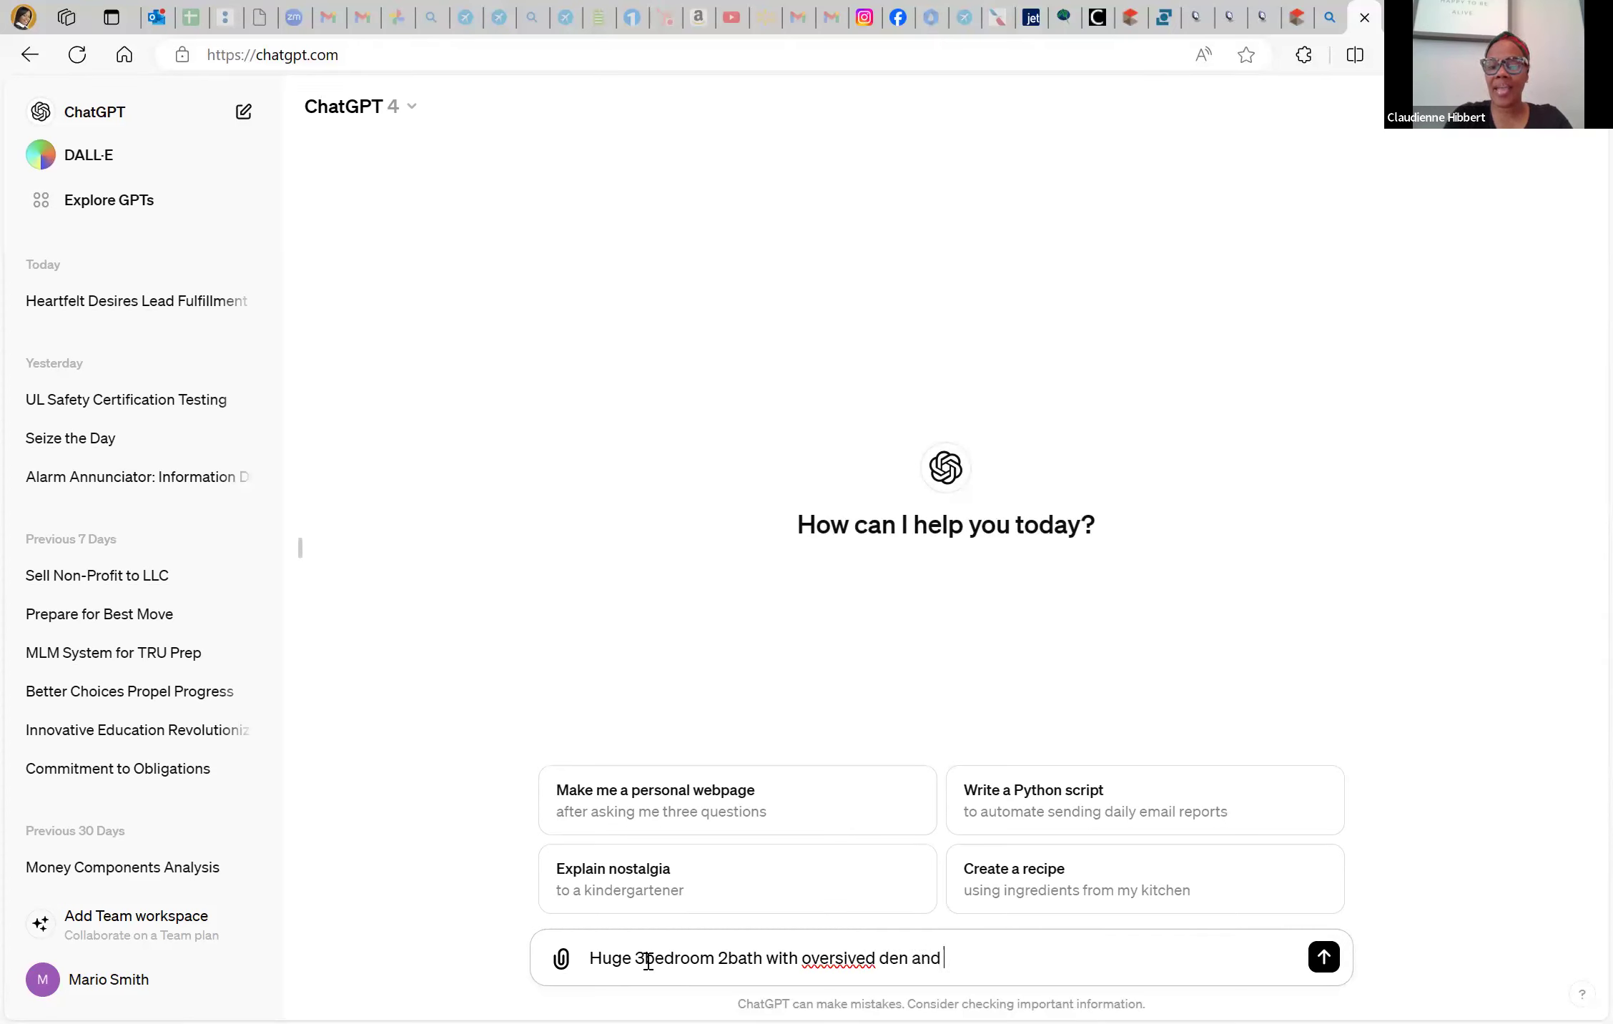
pyautogui.write('separte l')
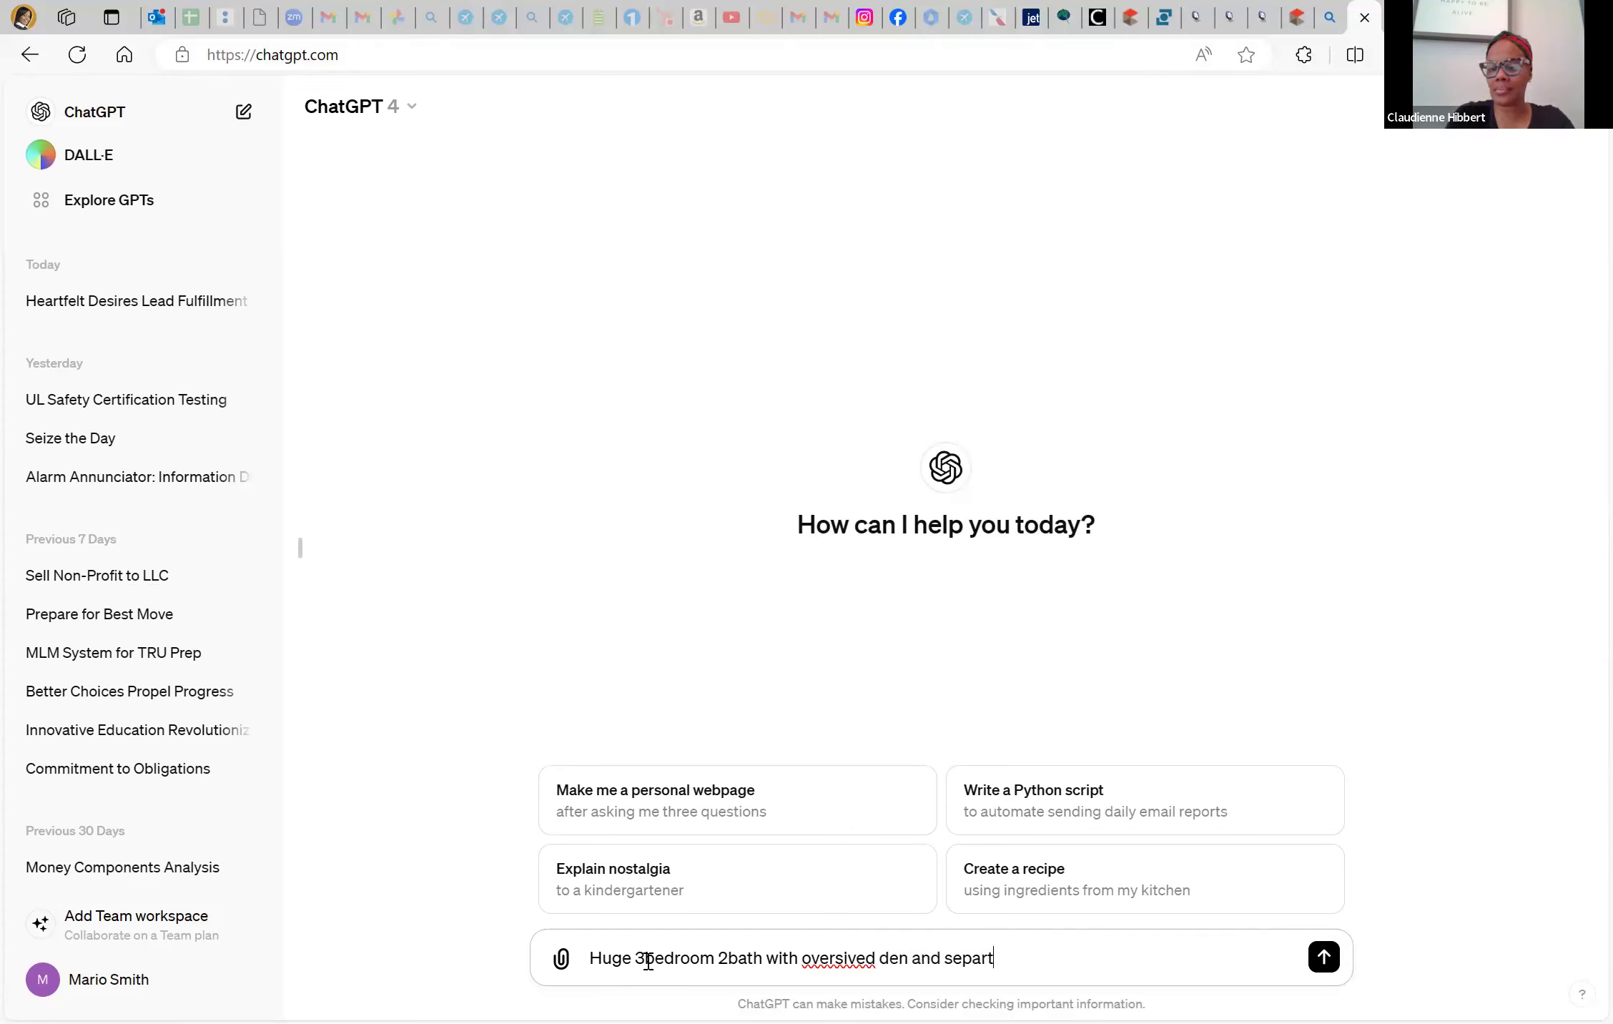
pyautogui.press('BackSpace')
pyautogui.press('BackSpace')
pyautogui.press('BackSpace')
pyautogui.press('BackSpace')
pyautogui.write('ate room.')
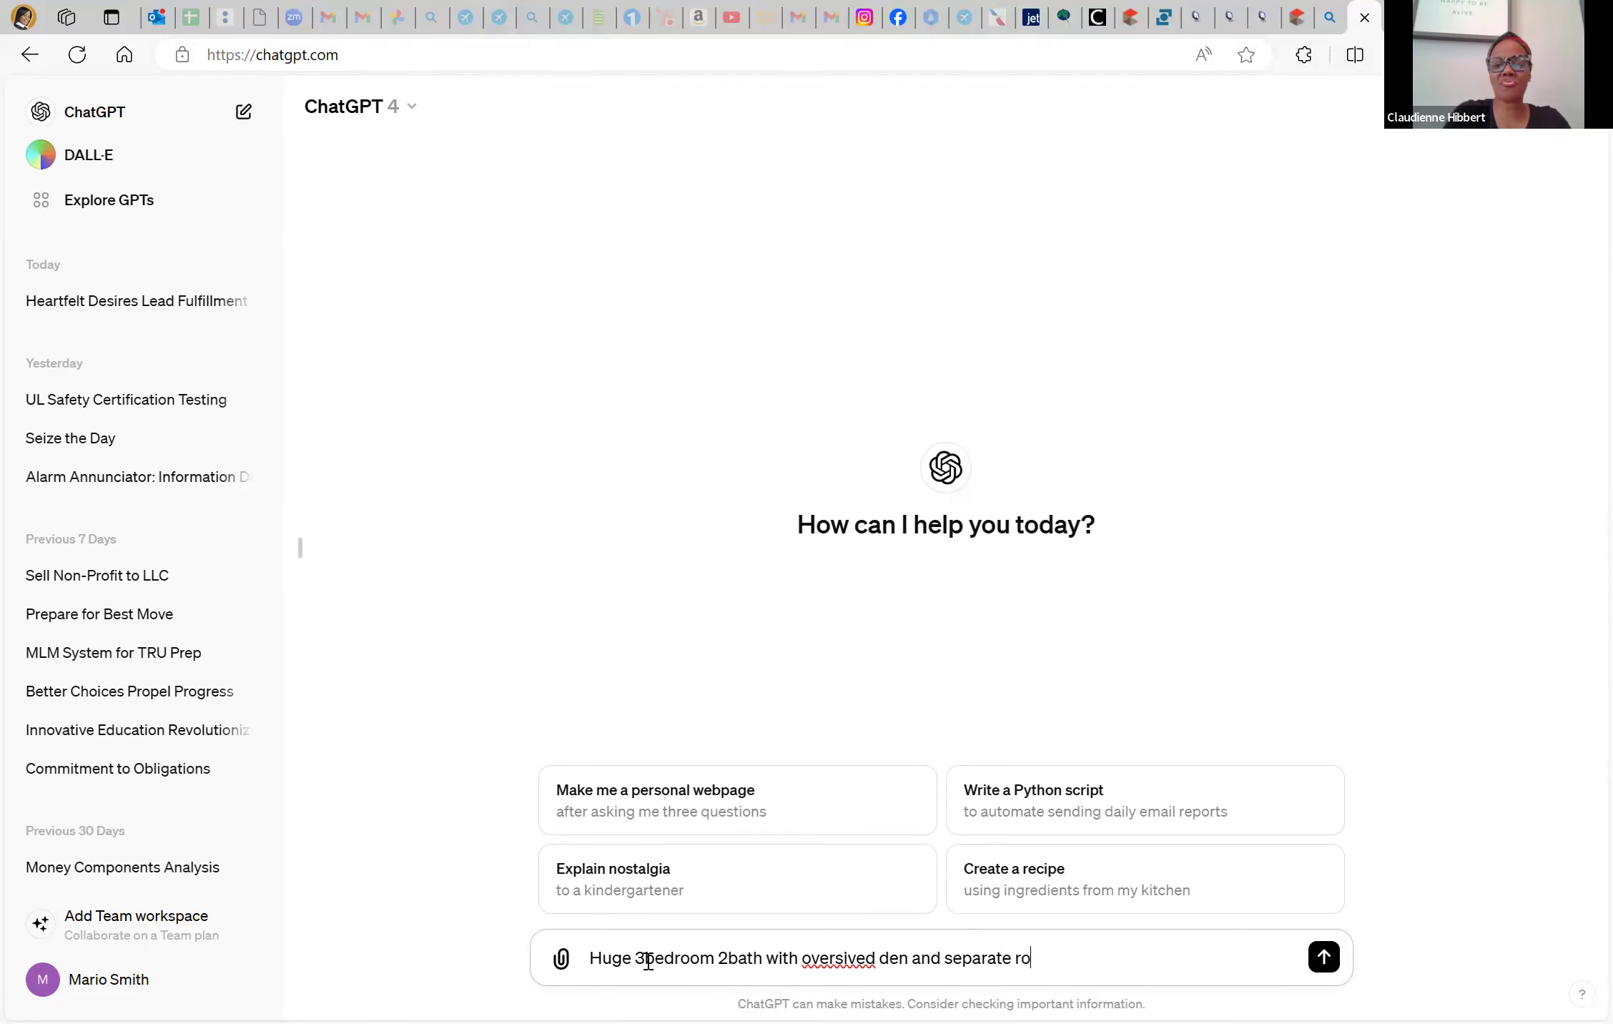
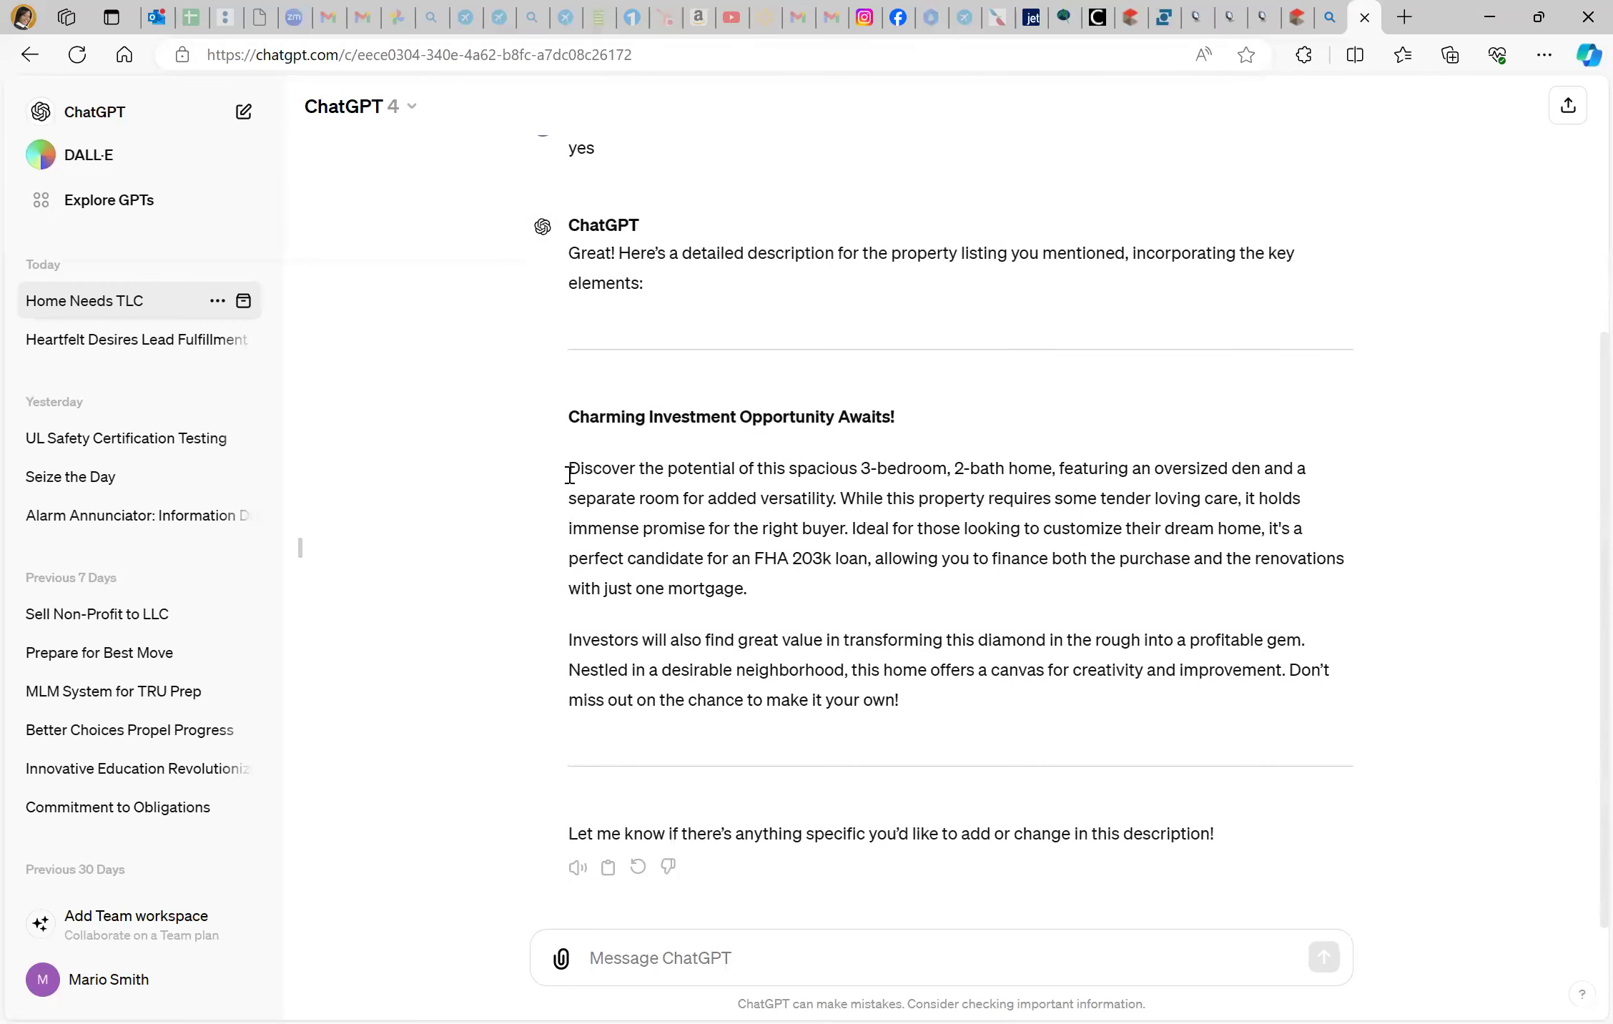
# Select the two body paragraphs of ChatGPT's 'Charming Investment Opportunity Awaits!' description and copy them
pyautogui.moveTo(569, 473); pyautogui.dragTo(1190, 715)
pyautogui.hotkey('ctrl', 'c')
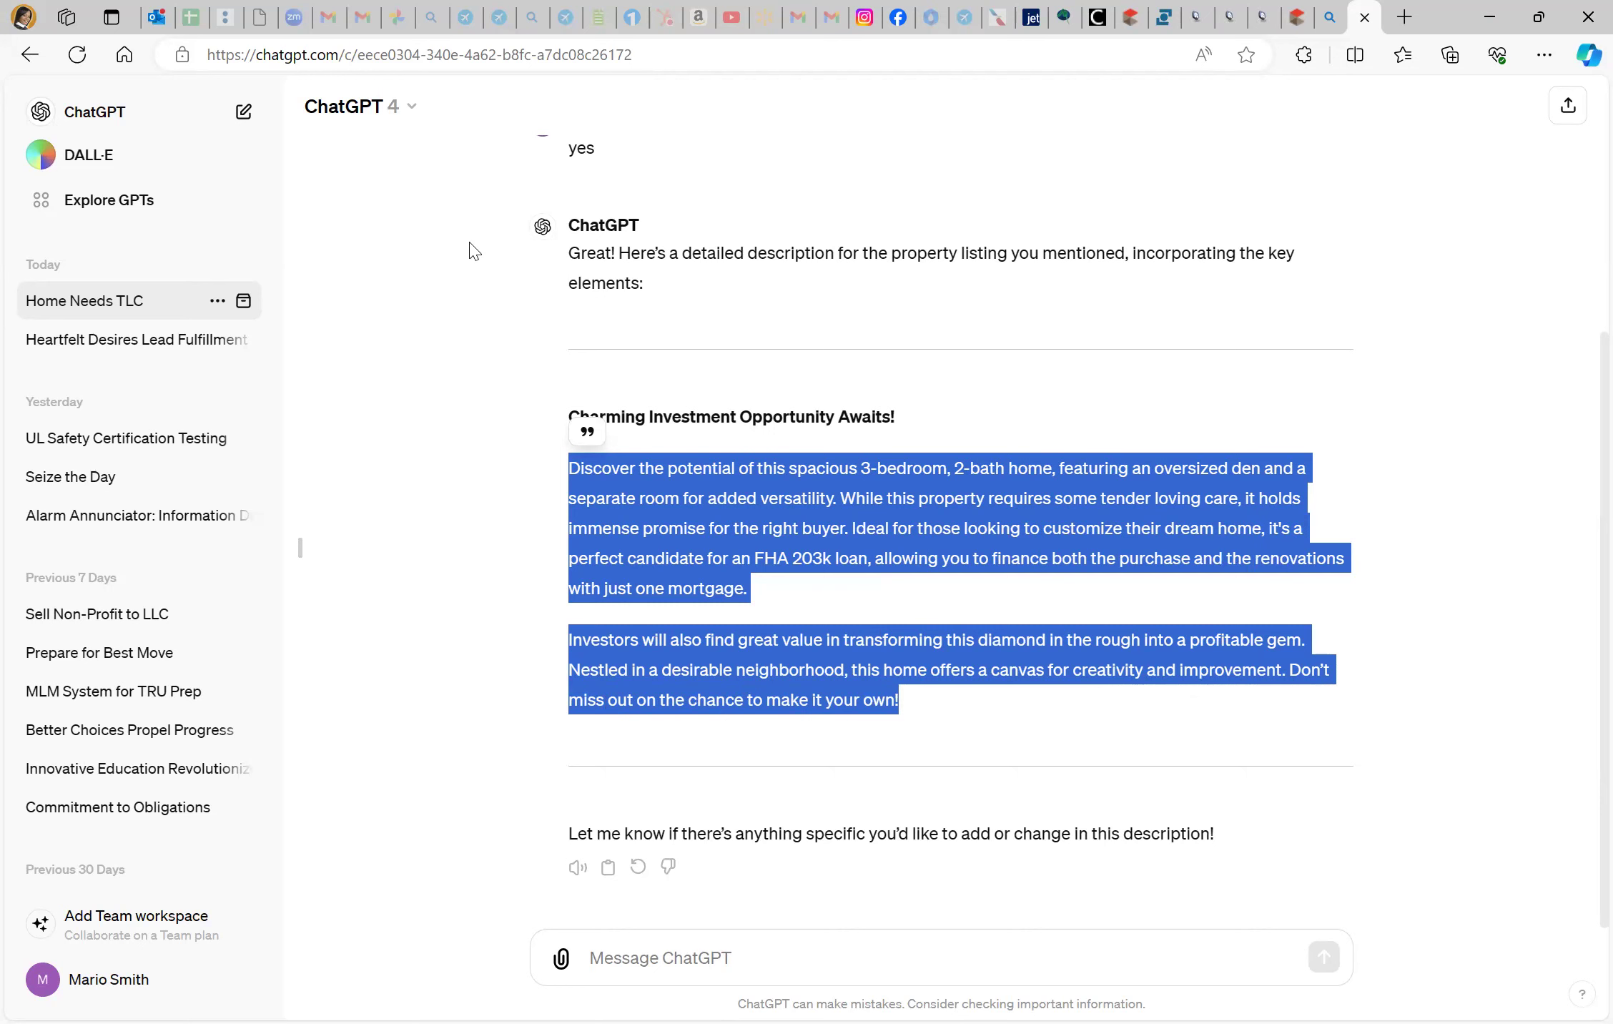
# Paste the ChatGPT 3-bedroom, 2-bath description into the Matrix listing's Remarks box
pyautogui.hotkey('alt', 'Tab')
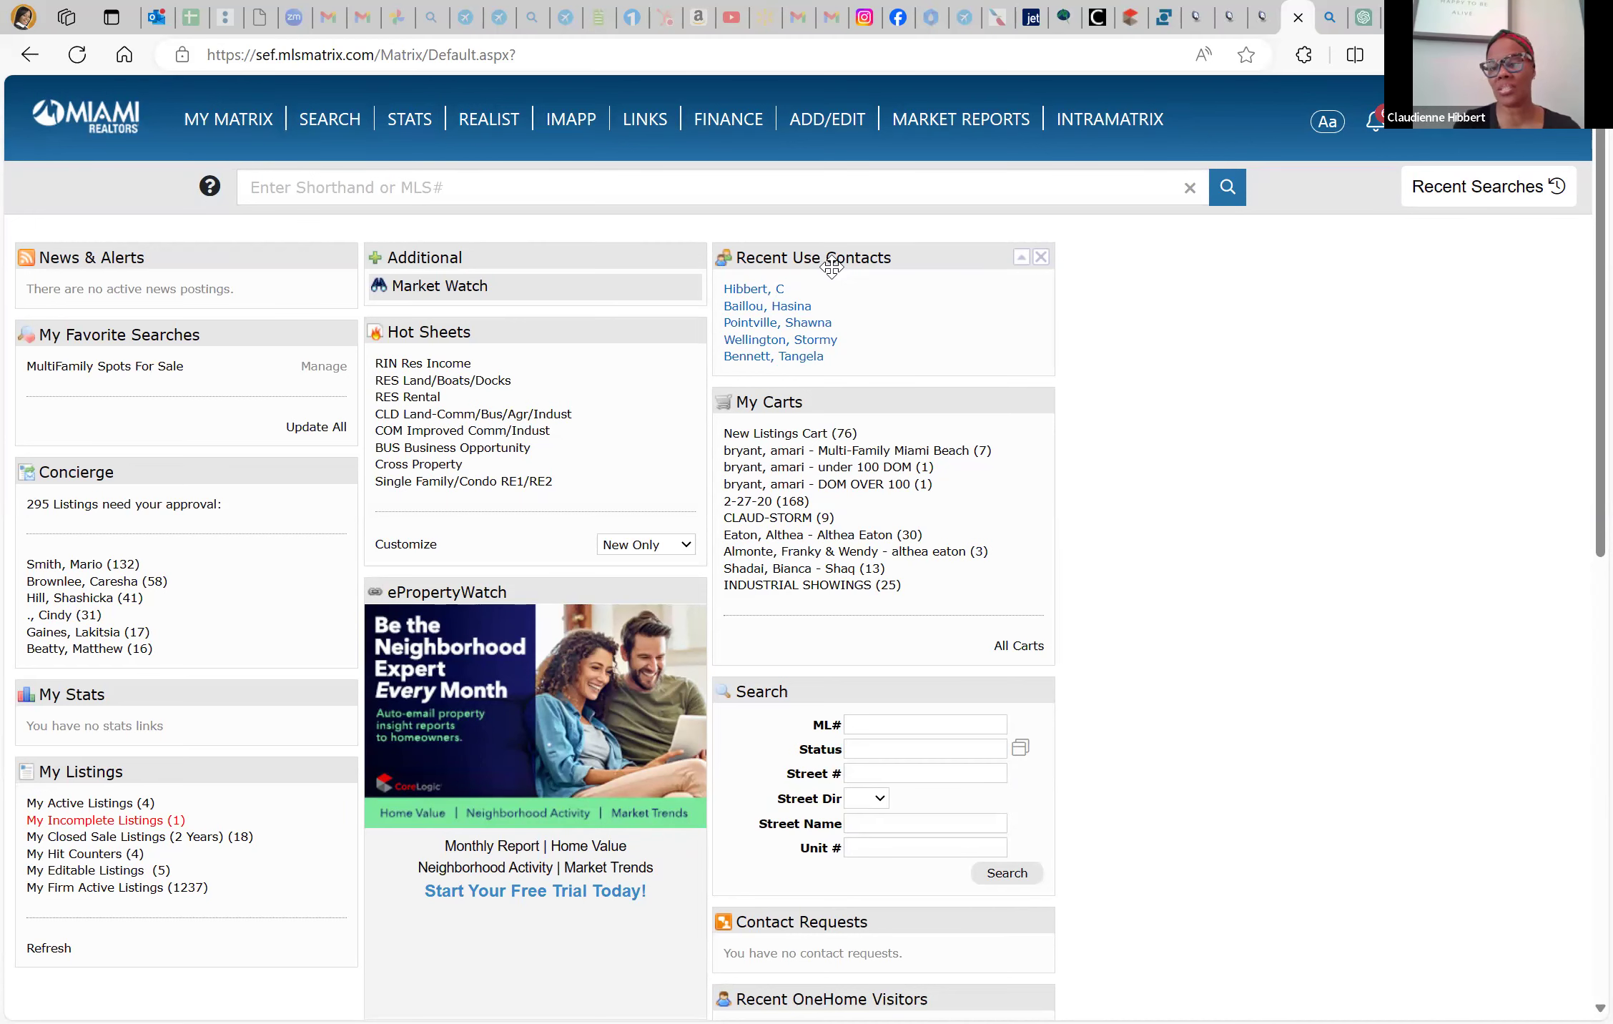
pyautogui.click(1120, 18)
pyautogui.hotkey('ctrl', 'v')
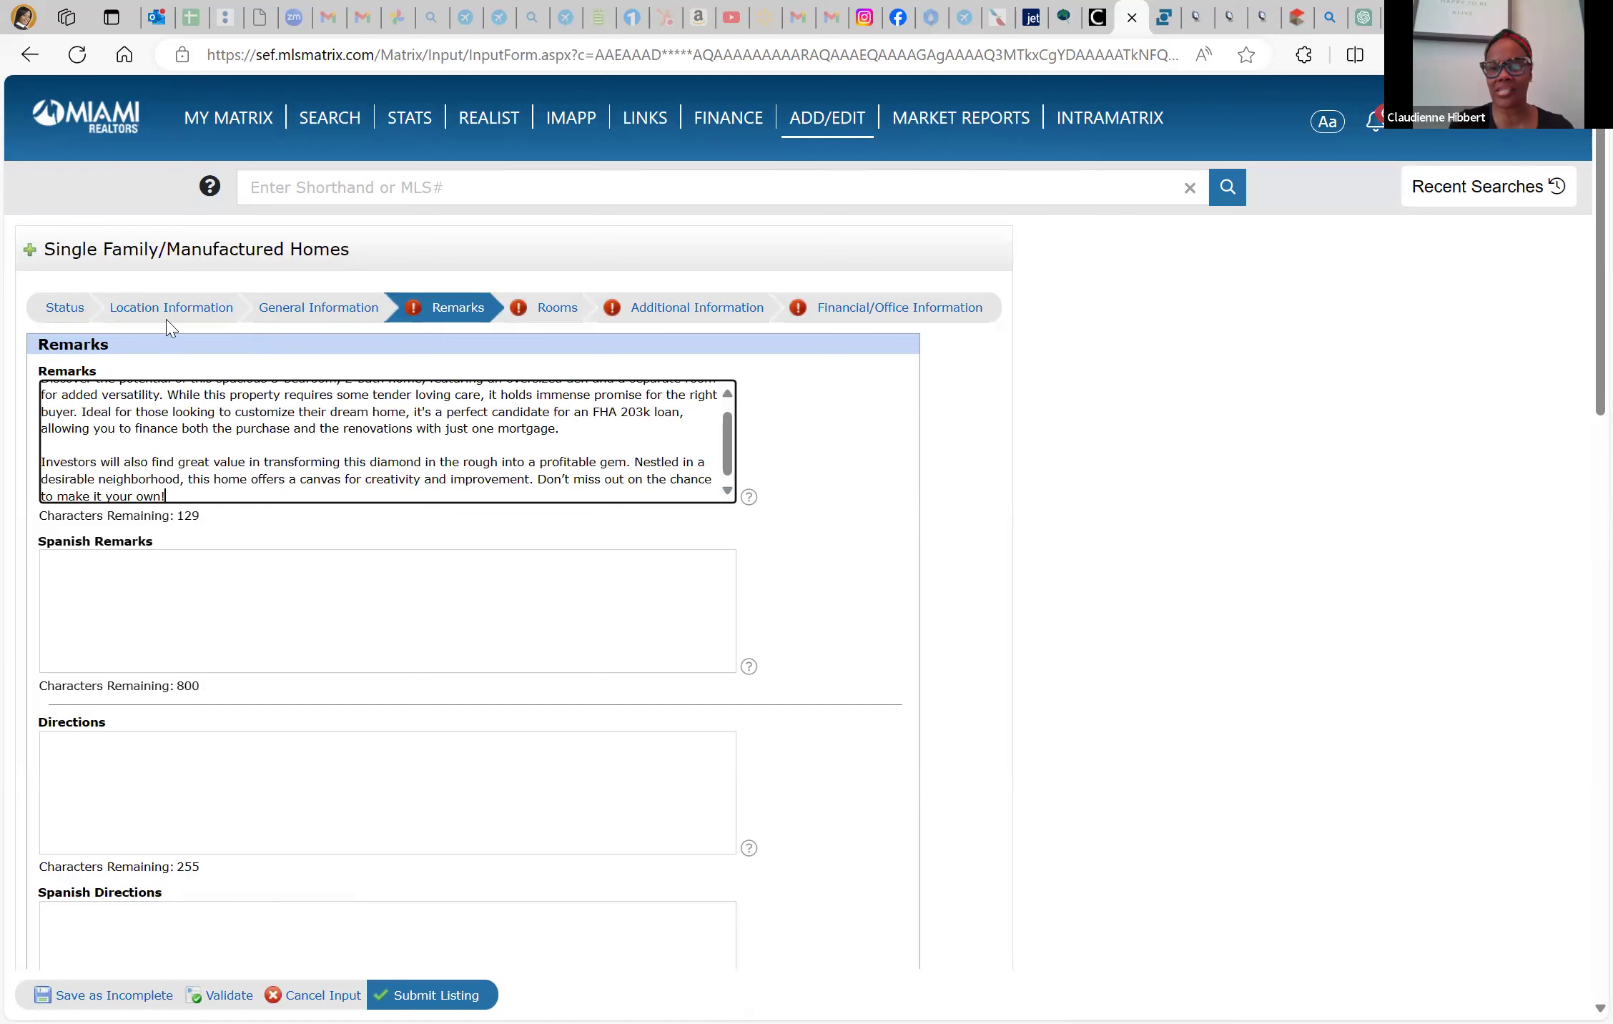
pyautogui.scroll(1, 92, 461)
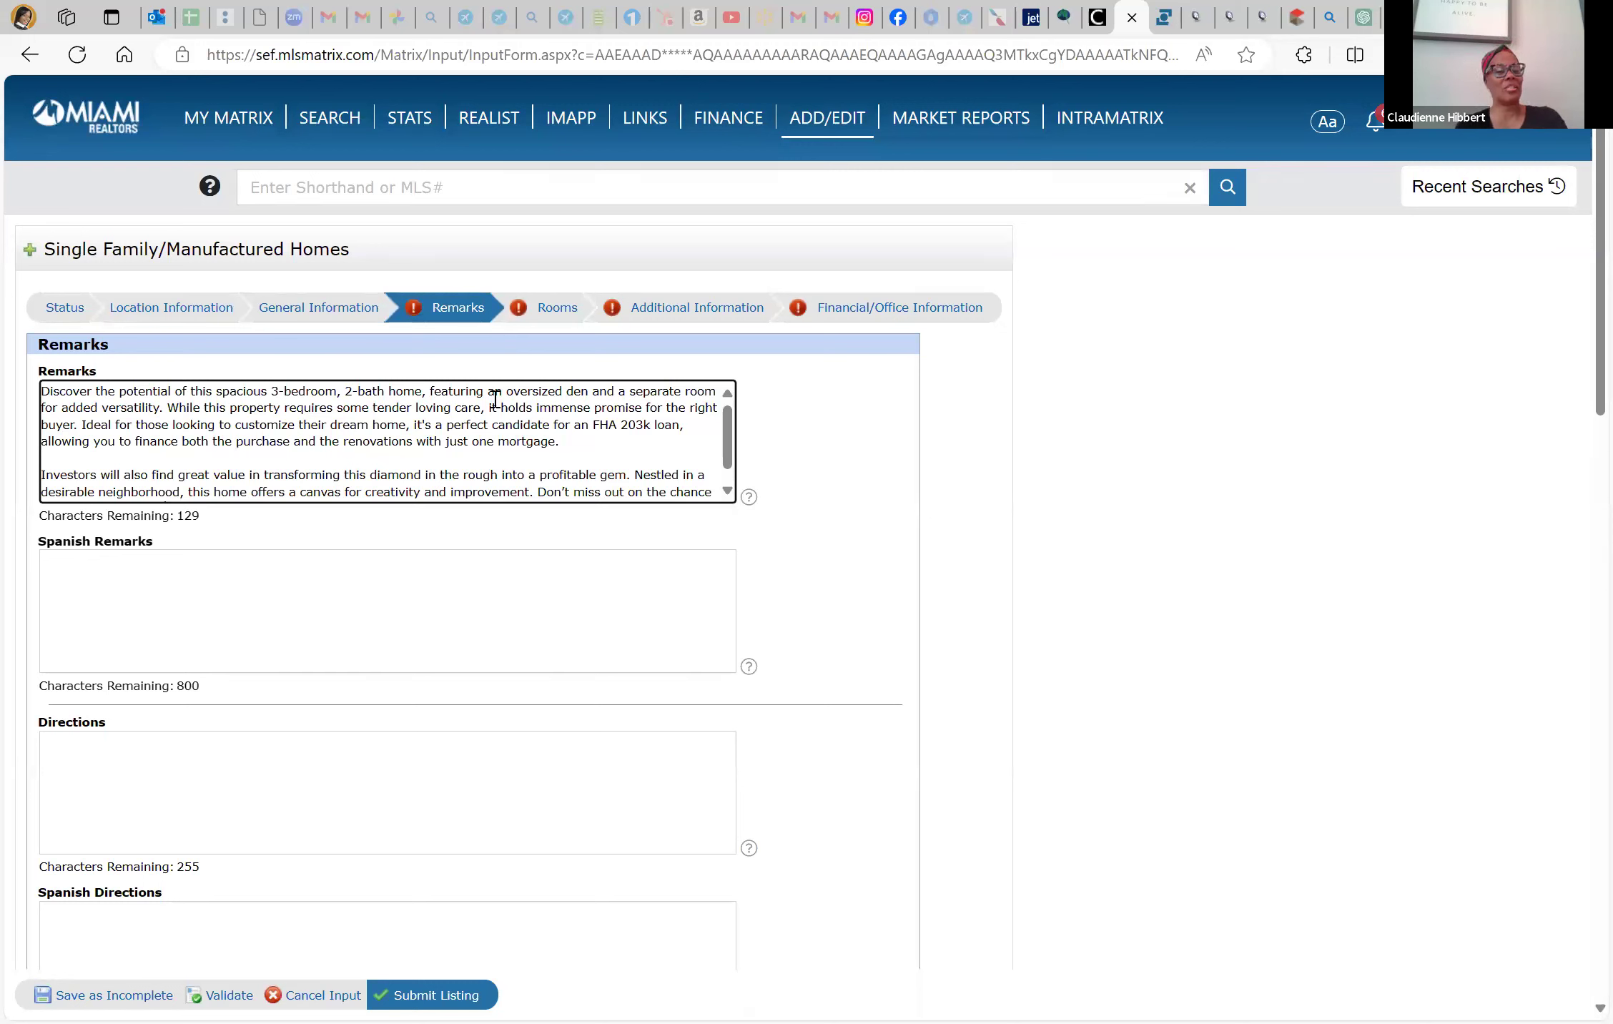
pyautogui.scroll(-1, 496, 400)
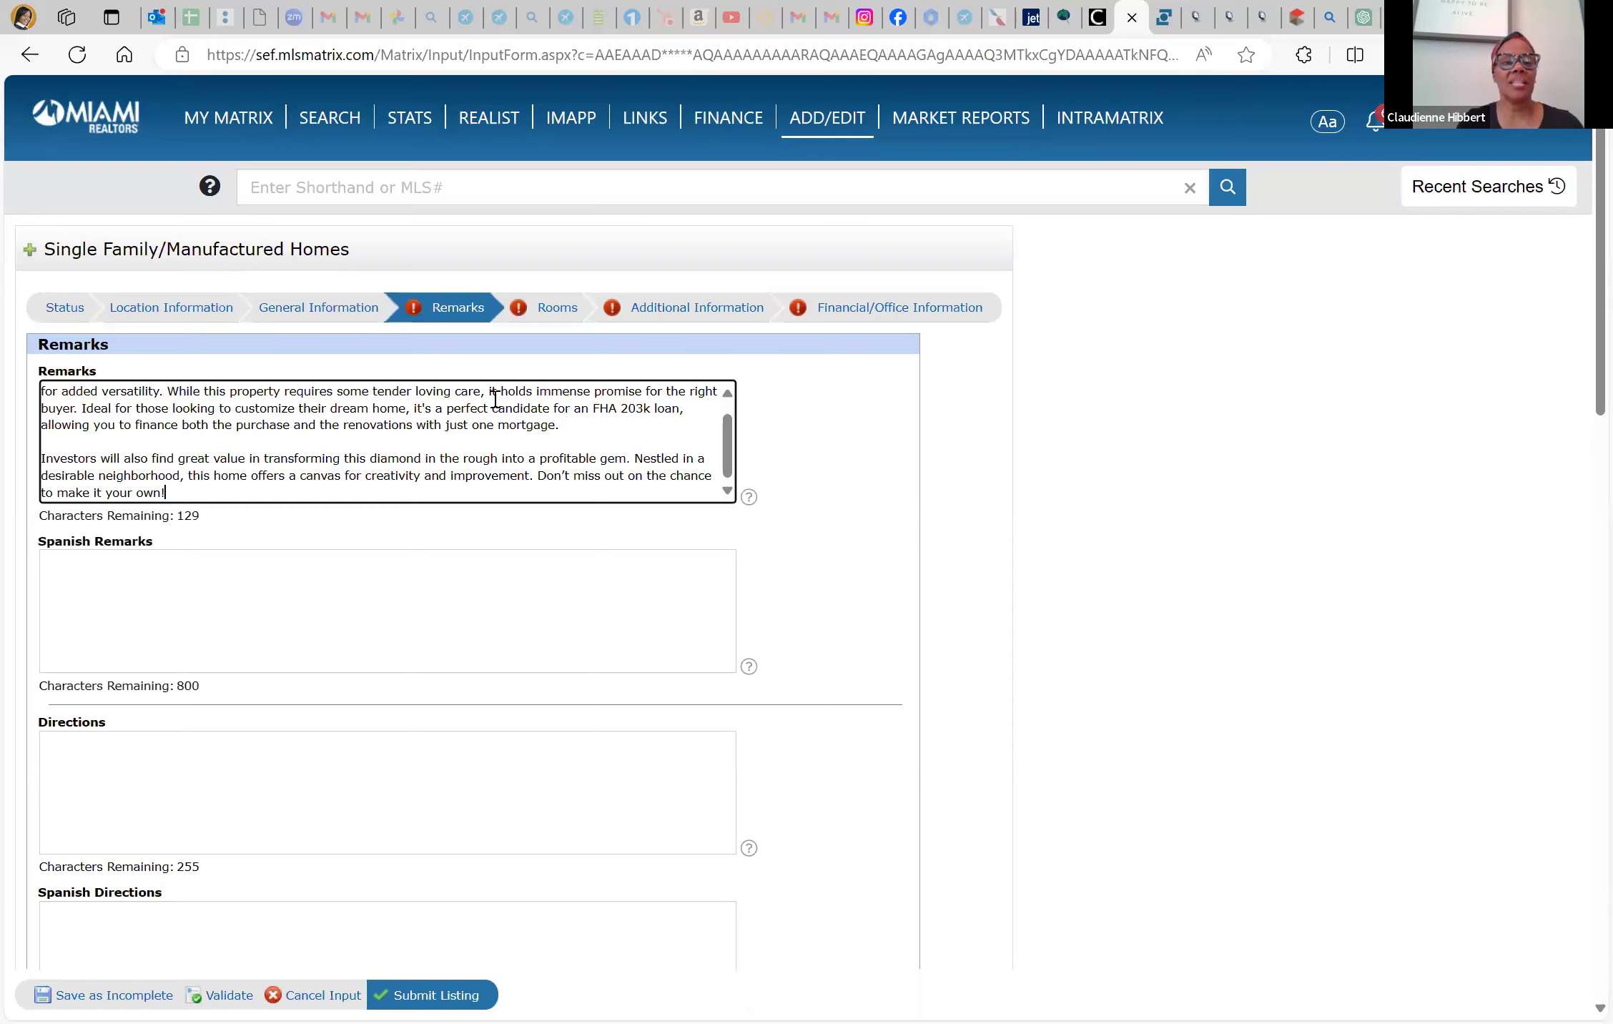
pyautogui.click(180, 476)
# Delete the 'Nestled in a desirable neighborhood' phrase so Remarks read '…gem. This home offers…'
pyautogui.press('BackSpace')
pyautogui.press('BackSpace')
pyautogui.press('BackSpace')
pyautogui.press('BackSpace')
pyautogui.press('BackSpace')
pyautogui.press('BackSpace')
pyautogui.press('BackSpace')
pyautogui.press('BackSpace')
pyautogui.press('BackSpace')
pyautogui.press('BackSpace')
pyautogui.press('BackSpace')
pyautogui.press('BackSpace')
pyautogui.press('BackSpace')
pyautogui.press('BackSpace')
pyautogui.press('BackSpace')
pyautogui.press('BackSpace')
pyautogui.press('BackSpace')
pyautogui.press('BackSpace')
pyautogui.press('BackSpace')
pyautogui.press('BackSpace')
pyautogui.press('BackSpace')
pyautogui.press('BackSpace')
pyautogui.press('BackSpace')
pyautogui.press('BackSpace')
pyautogui.press('BackSpace')
pyautogui.press('BackSpace')
pyautogui.press('BackSpace')
pyautogui.press('BackSpace')
pyautogui.press('BackSpace')
pyautogui.press('BackSpace')
pyautogui.press('BackSpace')
pyautogui.press('BackSpace')
pyautogui.press('BackSpace')
pyautogui.press('BackSpace')
pyautogui.press('BackSpace')
pyautogui.press('BackSpace')
pyautogui.press('BackSpace')
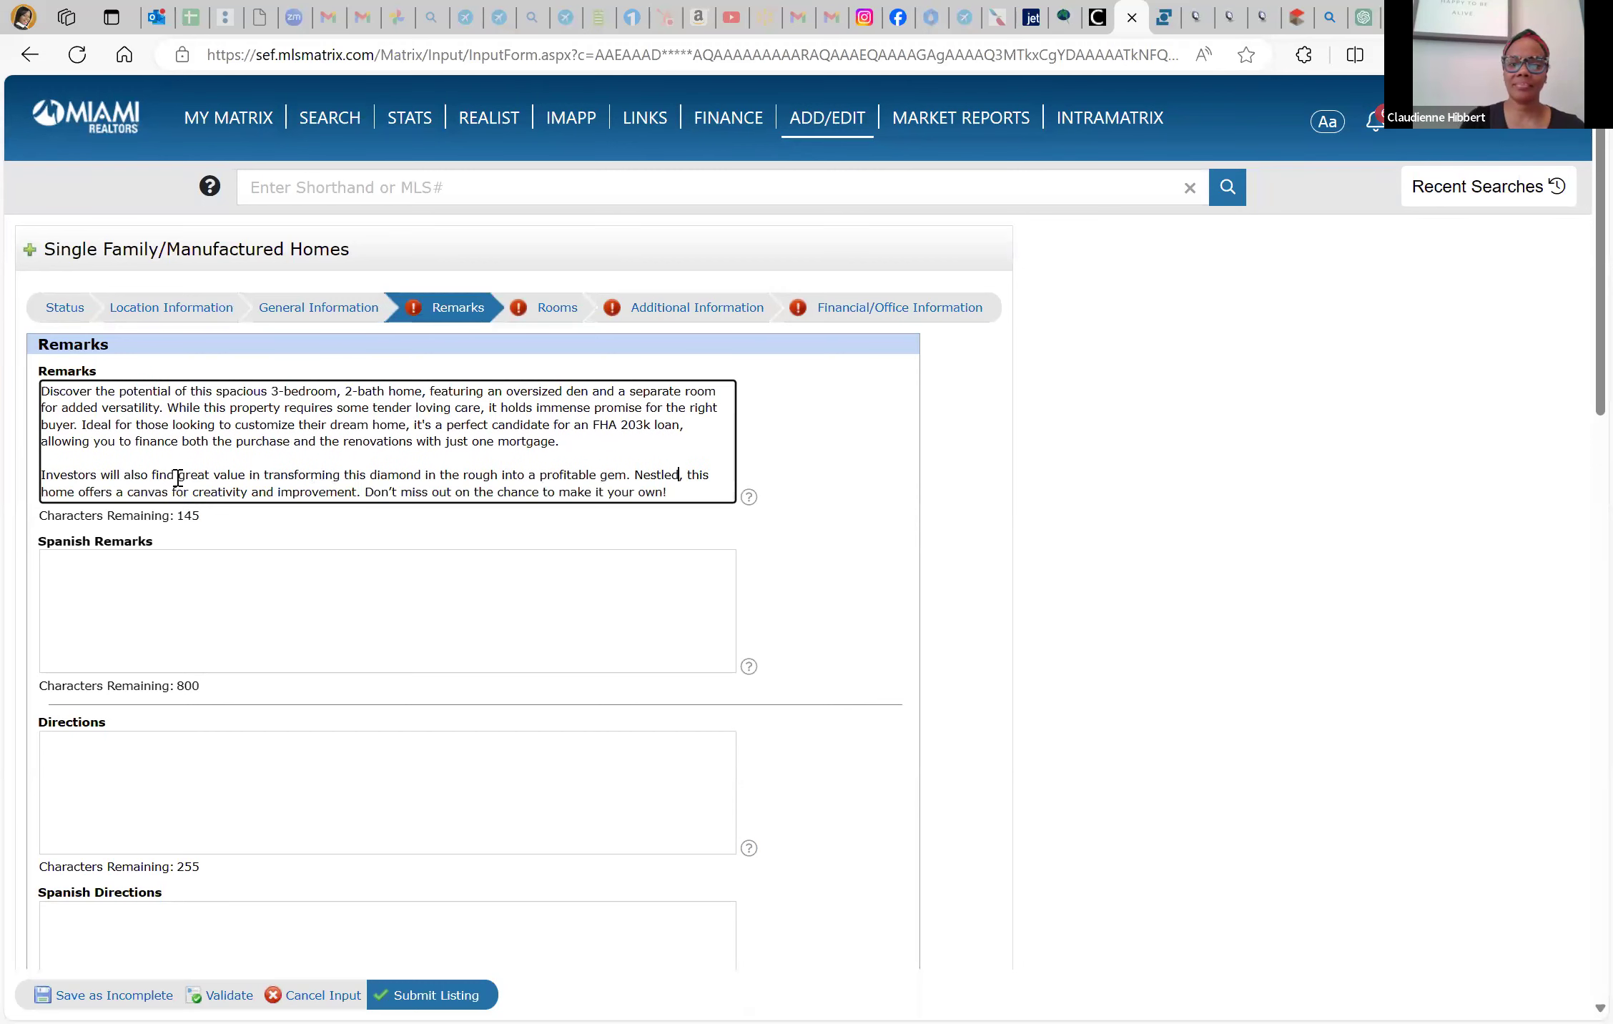
pyautogui.press('BackSpace')
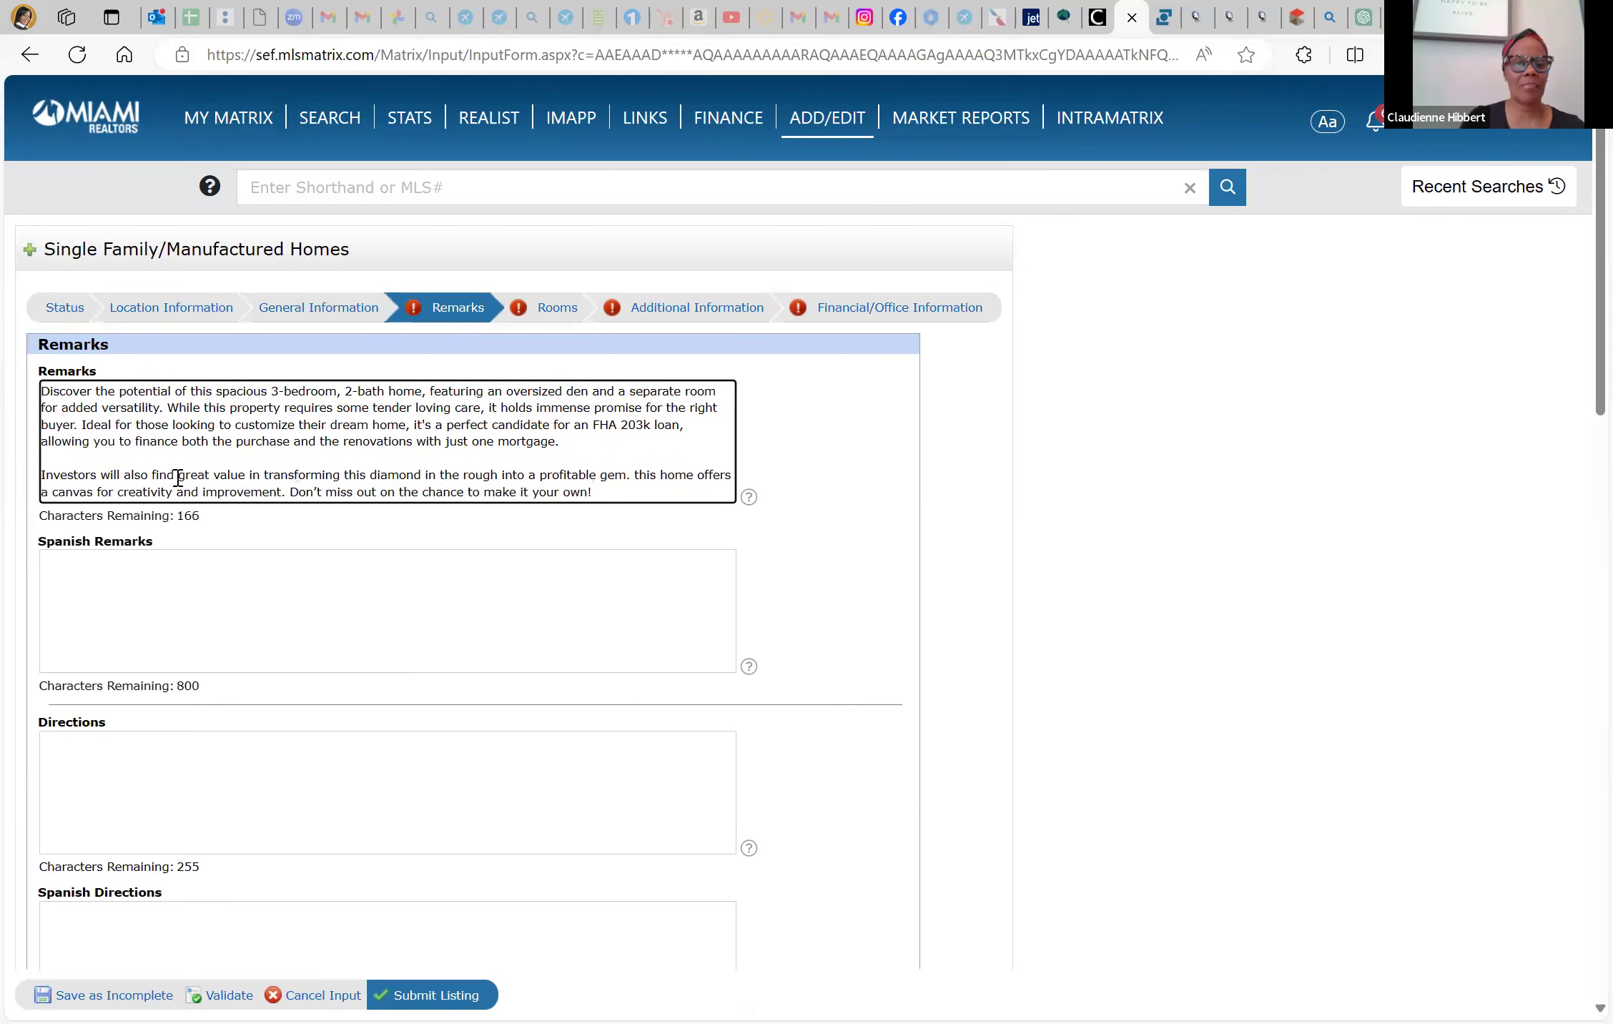
pyautogui.press('Right')
pyautogui.press('BackSpace')
pyautogui.write('T')
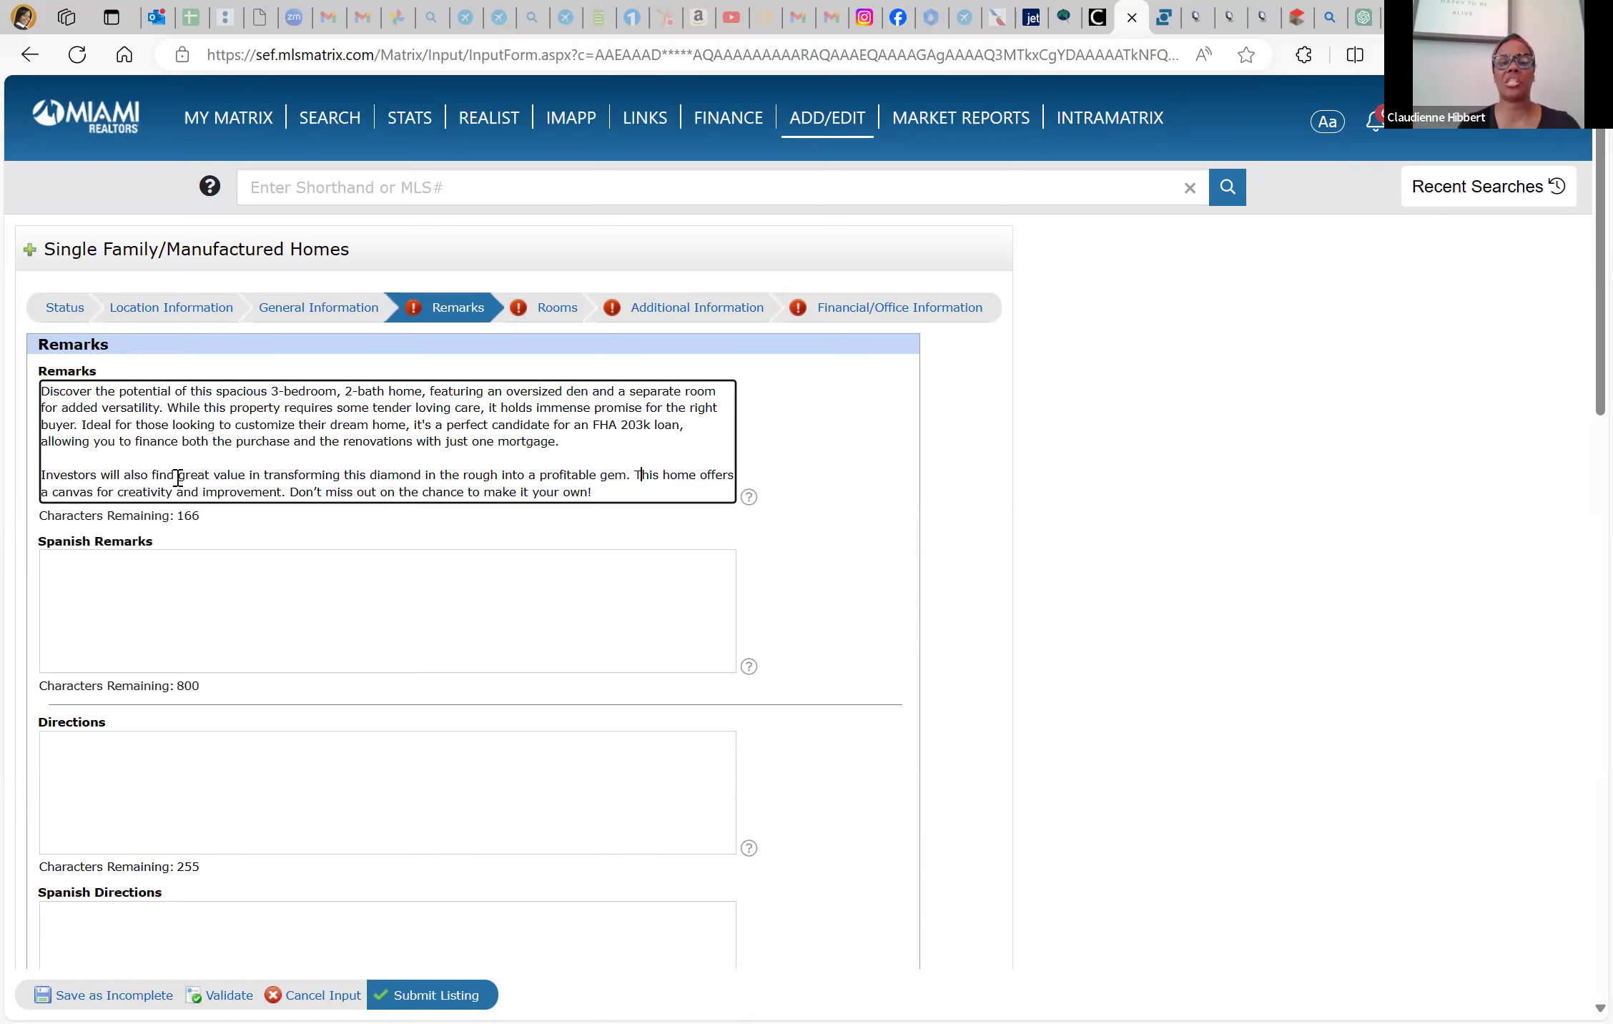
# Select all the Remarks text and start a 'spanish' search in a new browser tab
pyautogui.scroll(-2, 178, 478)
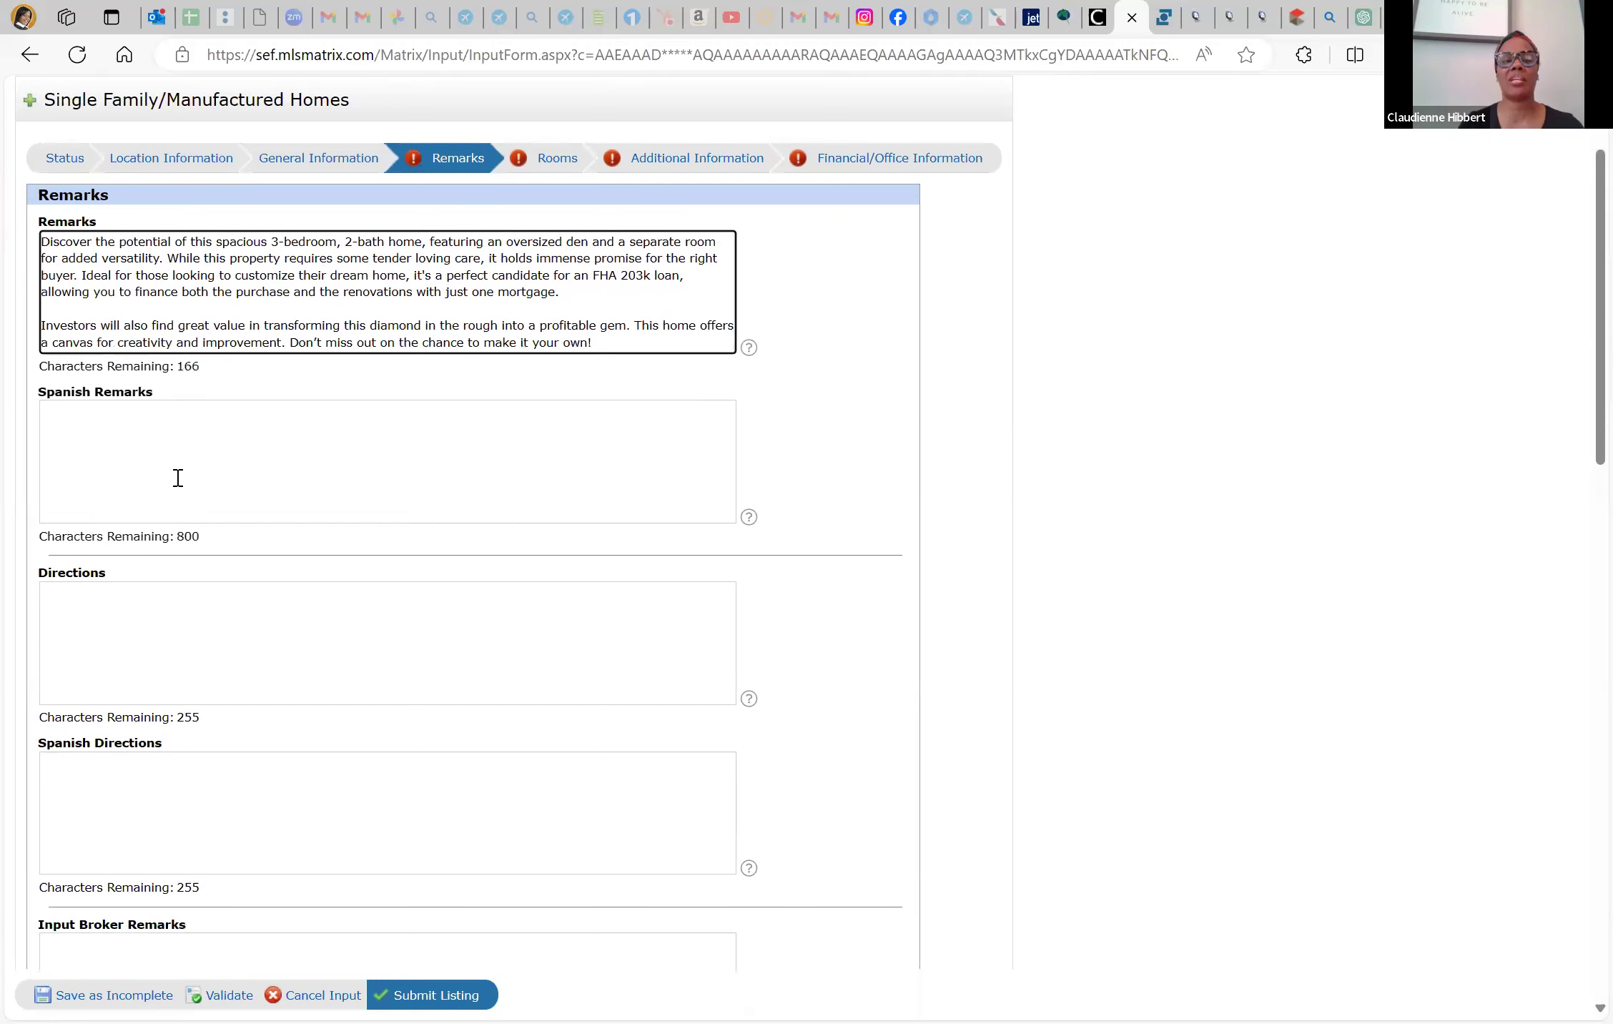
pyautogui.doubleClick(223, 282)
pyautogui.hotkey('ctrl', 'a')
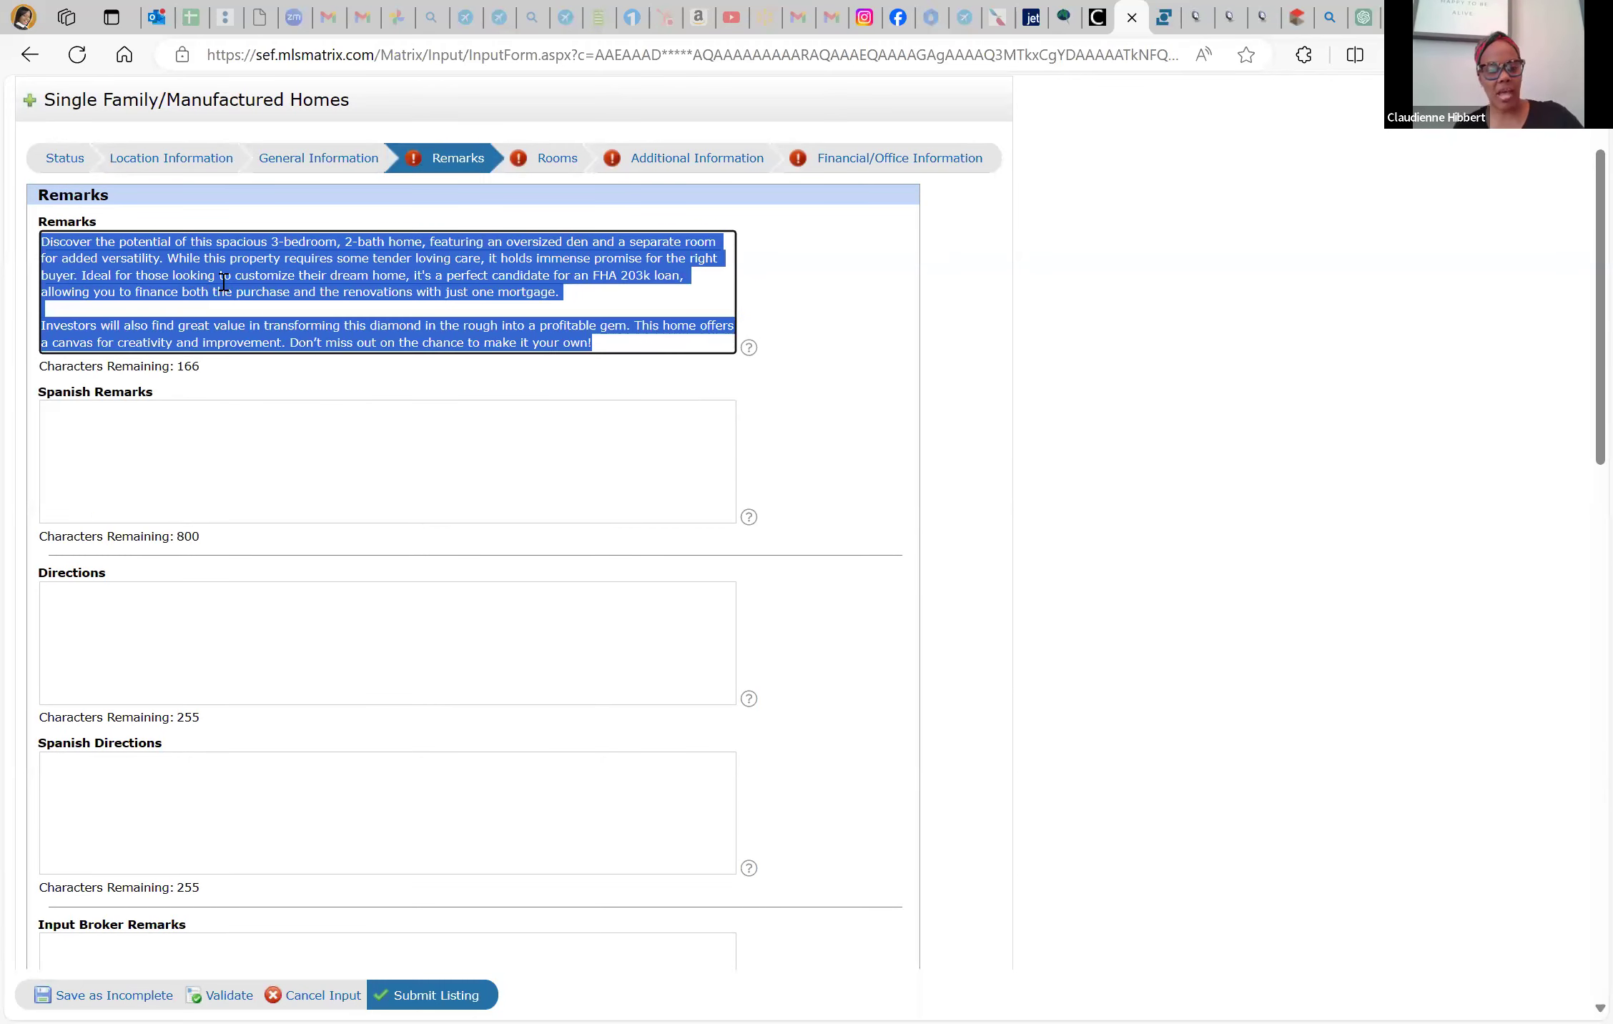
pyautogui.hotkey('ctrl', 't')
pyautogui.write('s')
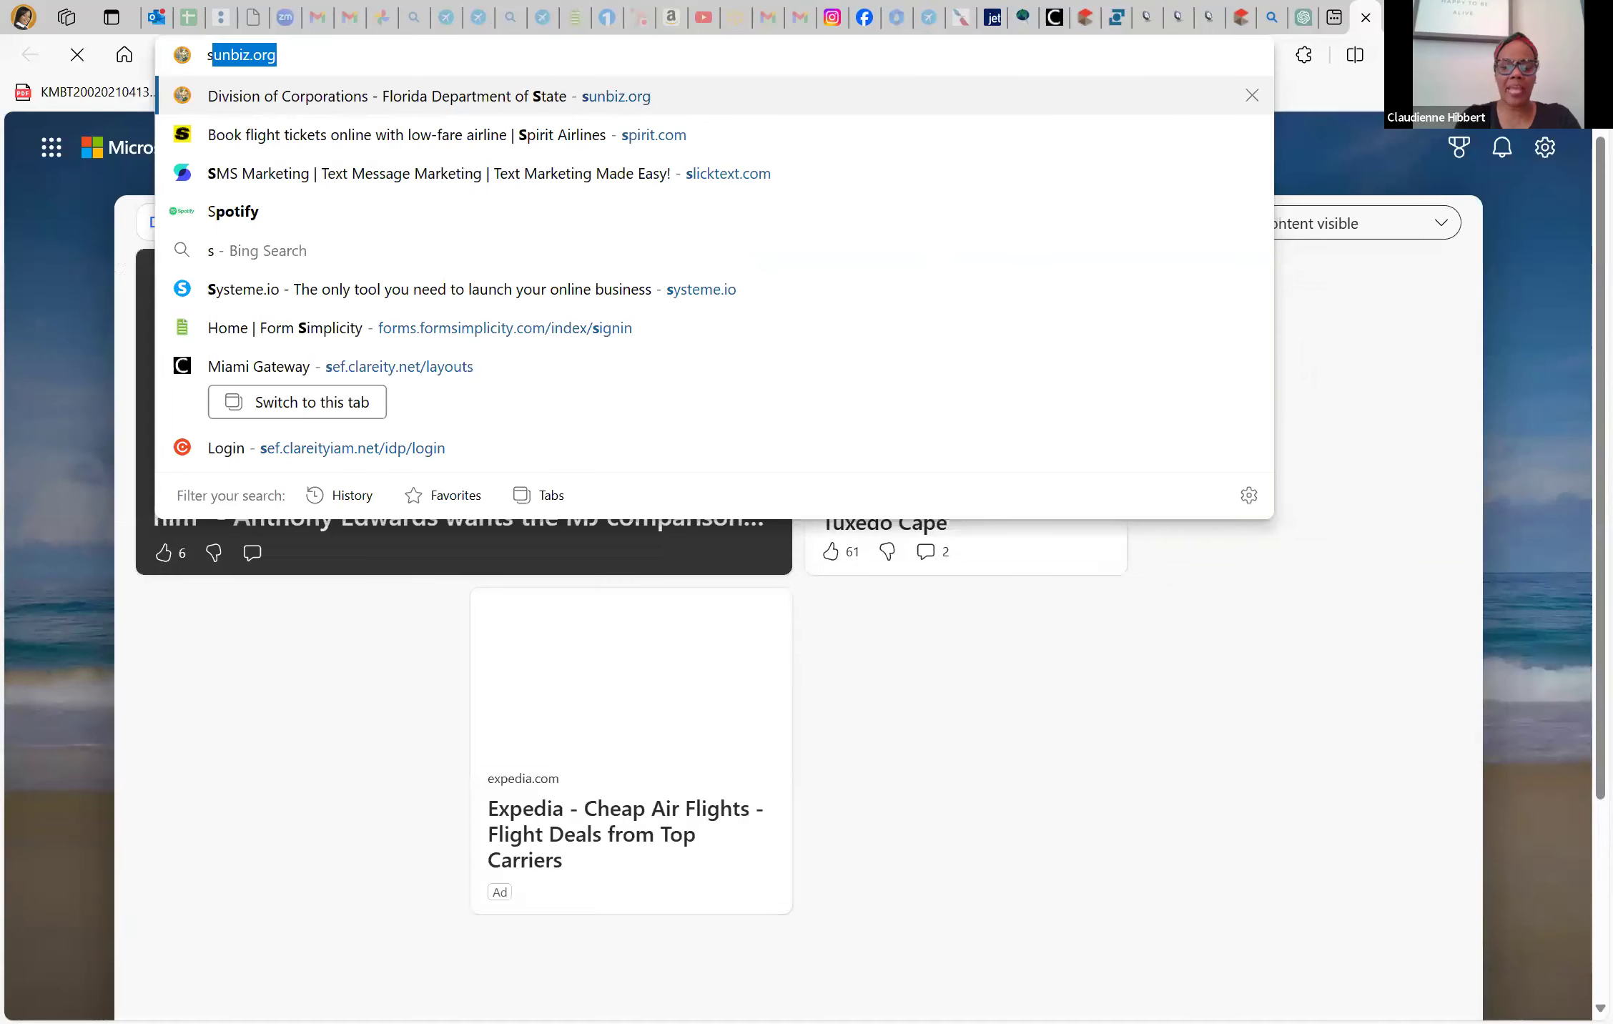
pyautogui.write('panish')
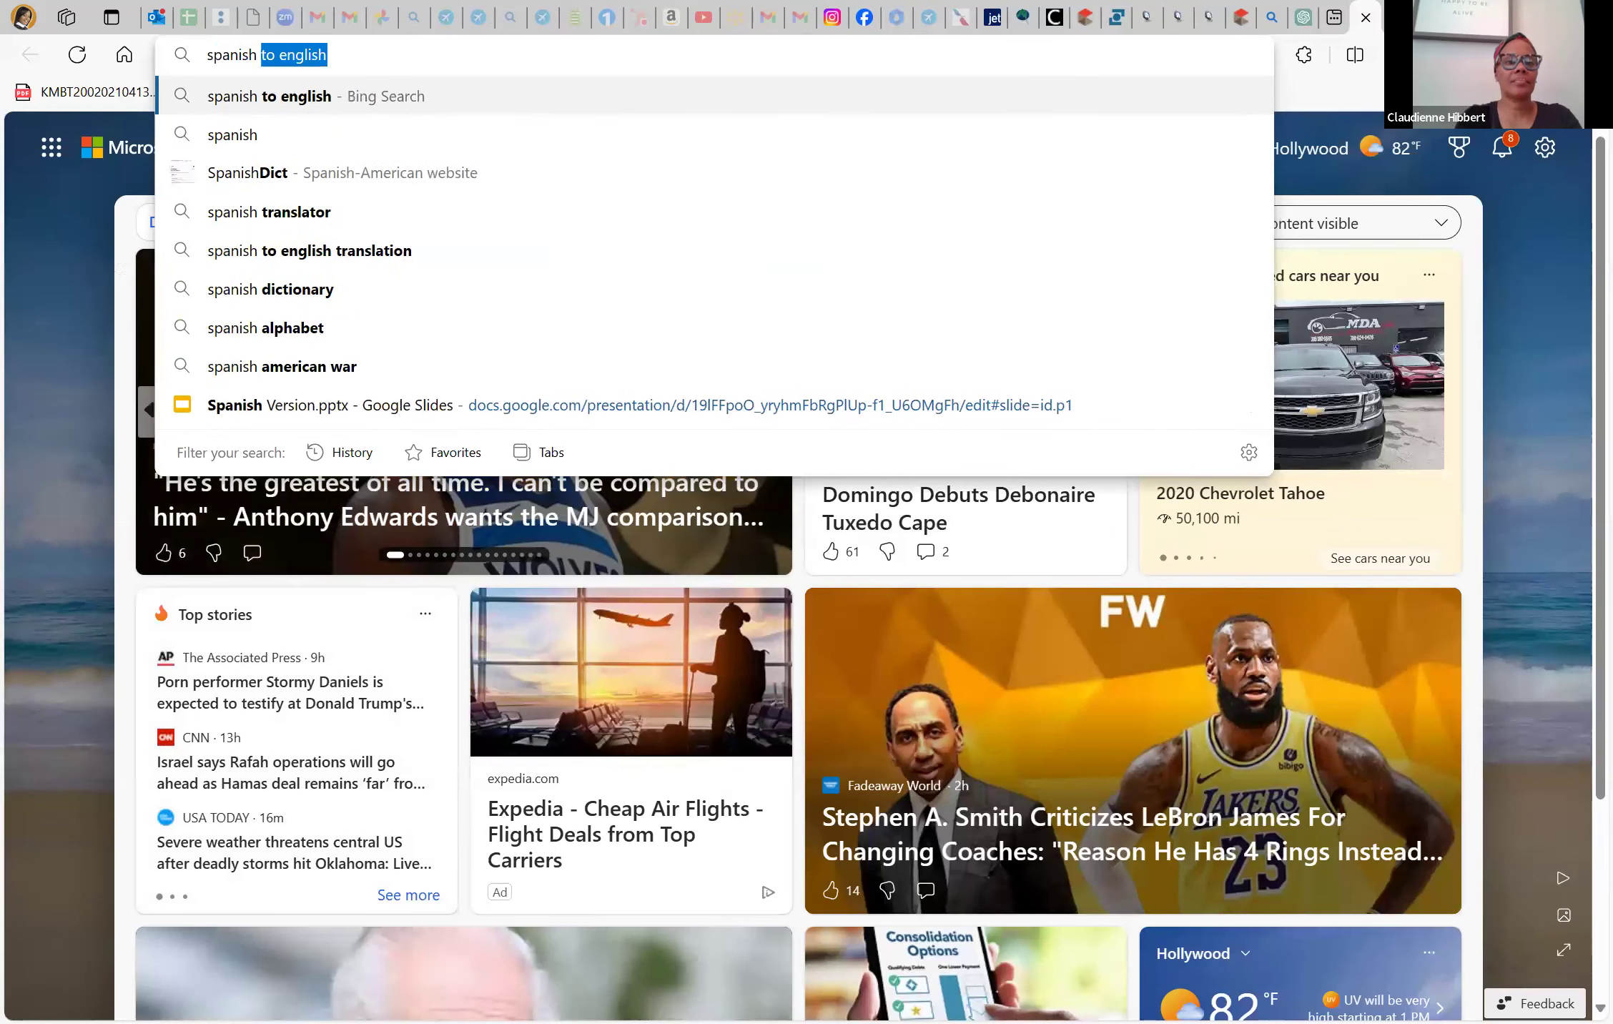
# Search 'spanish to english' and paste only the first Remarks paragraph into Bing Translator
pyautogui.press('Return')
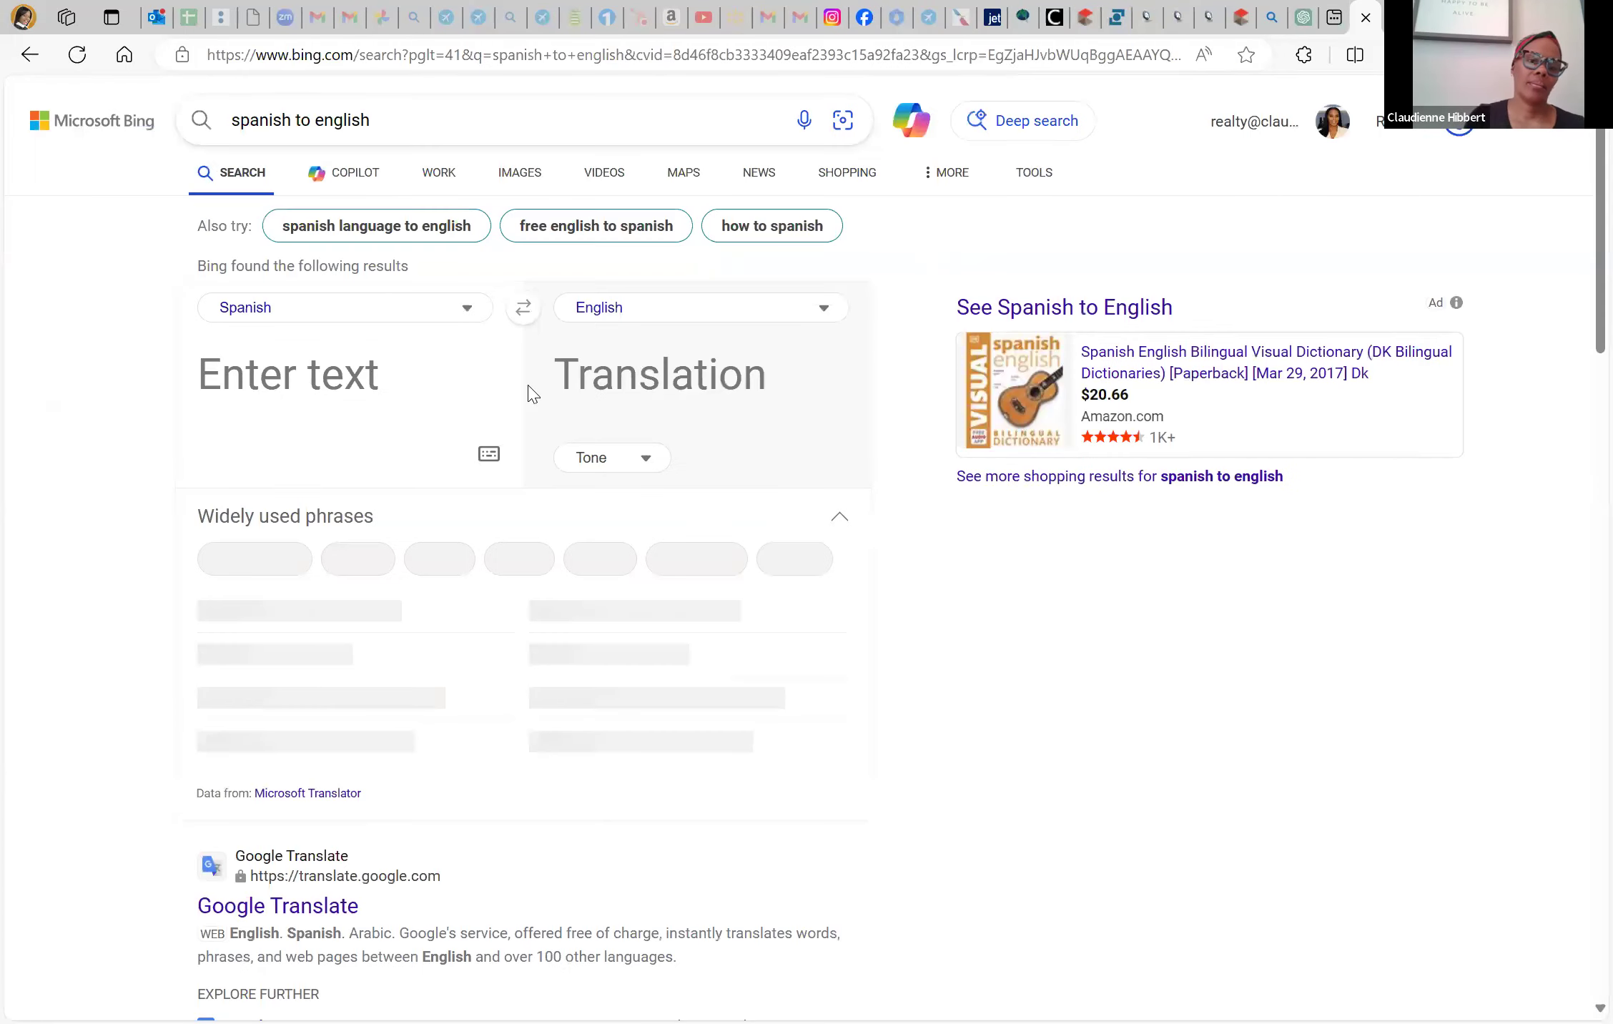
pyautogui.write("Discover the potential of this spacious 3-bedroom, 2-bath home, featuring an oversized den and a separate room for added versatility. While this property requires some tender loving care, it holds immense promise for the right buyer. Ideal for those looking to customize their dream home, it's a perfect candidate for an FHA 203k loan, allowing you to finance both the purchase and the renovations with just one mortgage.  Investors will also find great value in transforming this diamond in the roug")
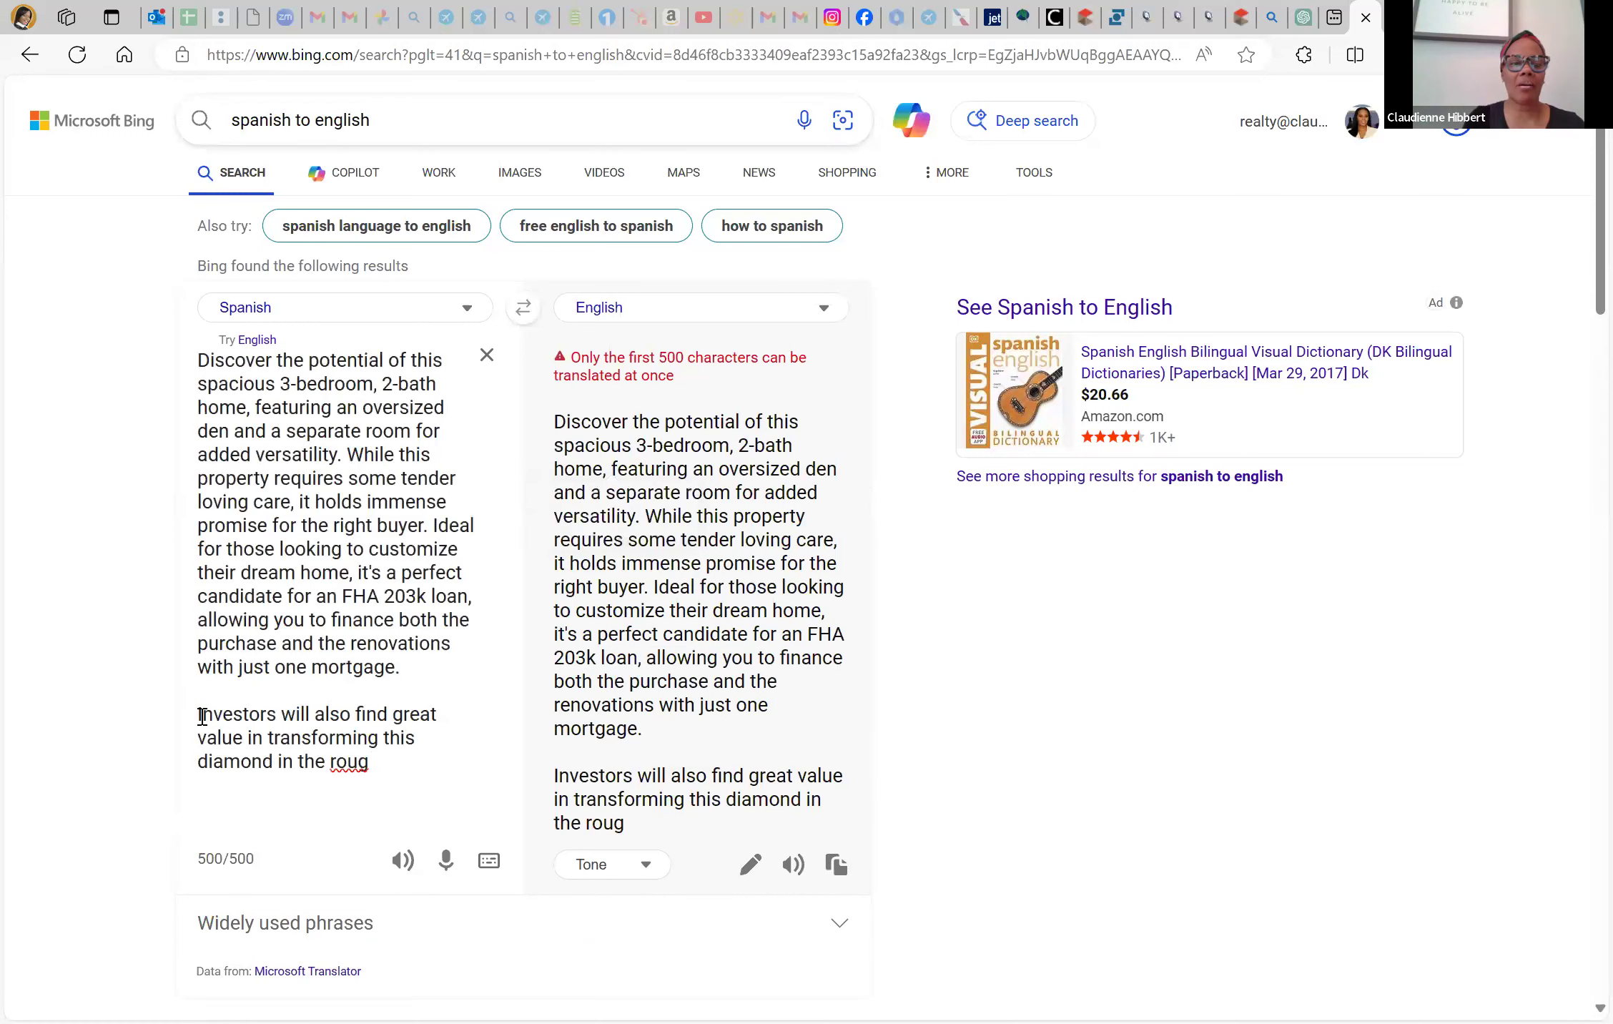
pyautogui.moveTo(198, 715); pyautogui.dragTo(446, 822)
pyautogui.write('I')
pyautogui.press('BackSpace')
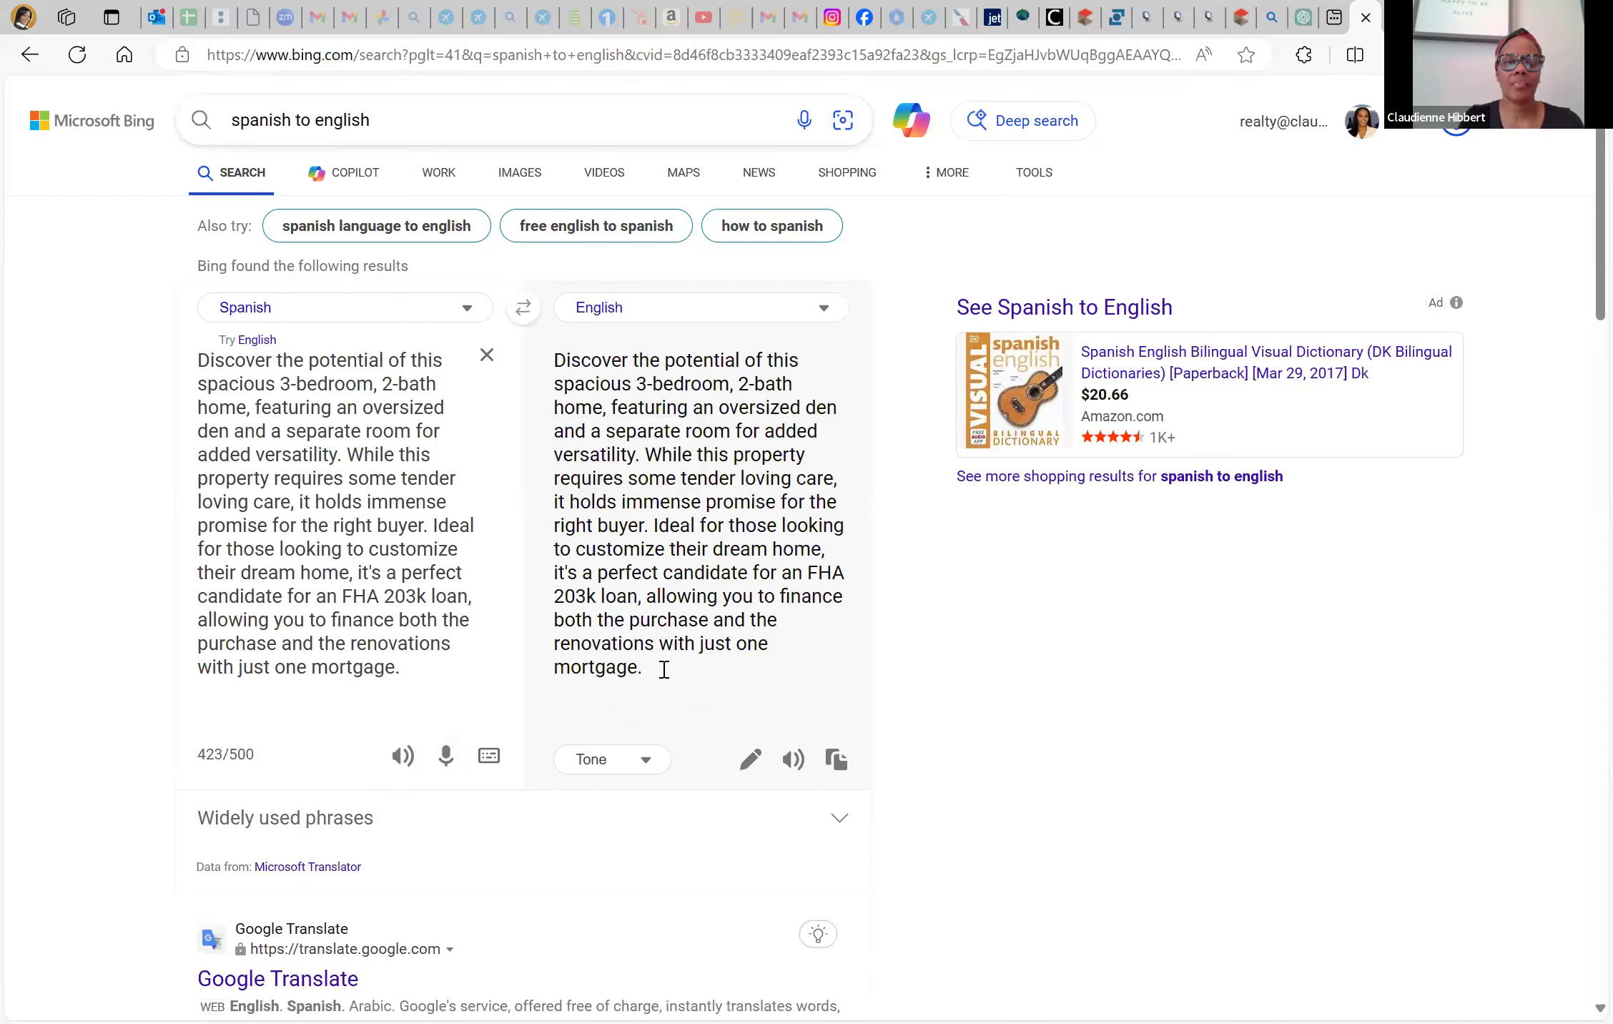
# Translate the paragraph from English to Spanish and select the Spanish result for copying
pyautogui.click(467, 312)
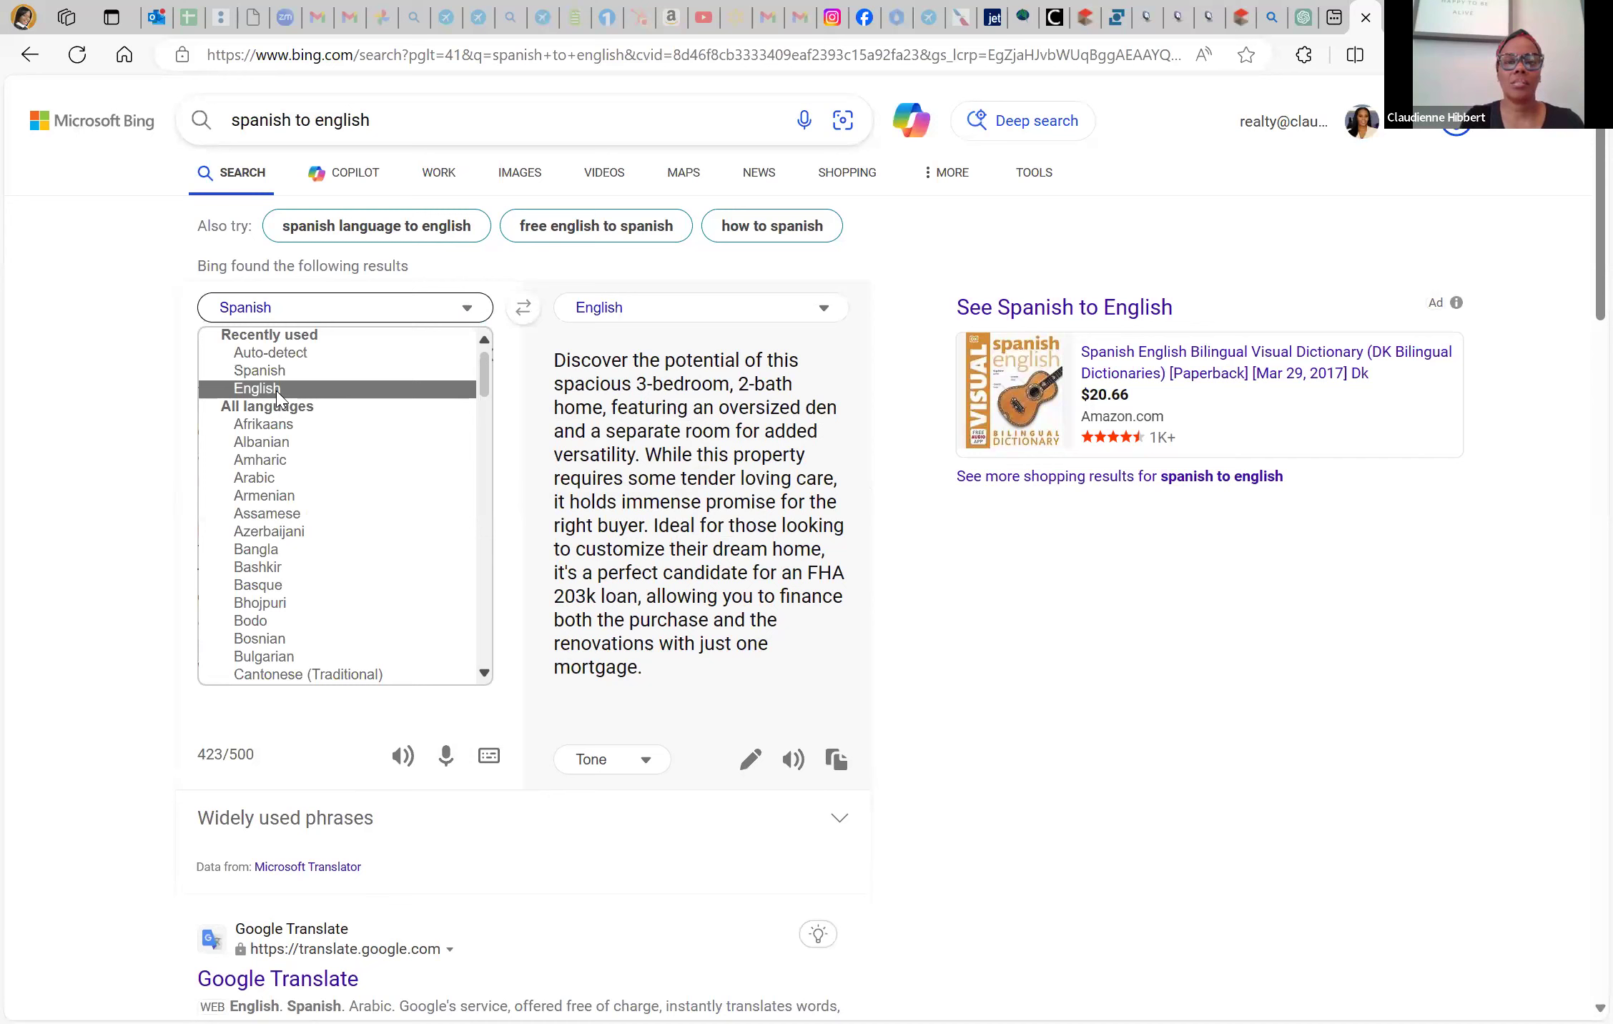
pyautogui.click(279, 392)
pyautogui.click(665, 313)
pyautogui.click(614, 371)
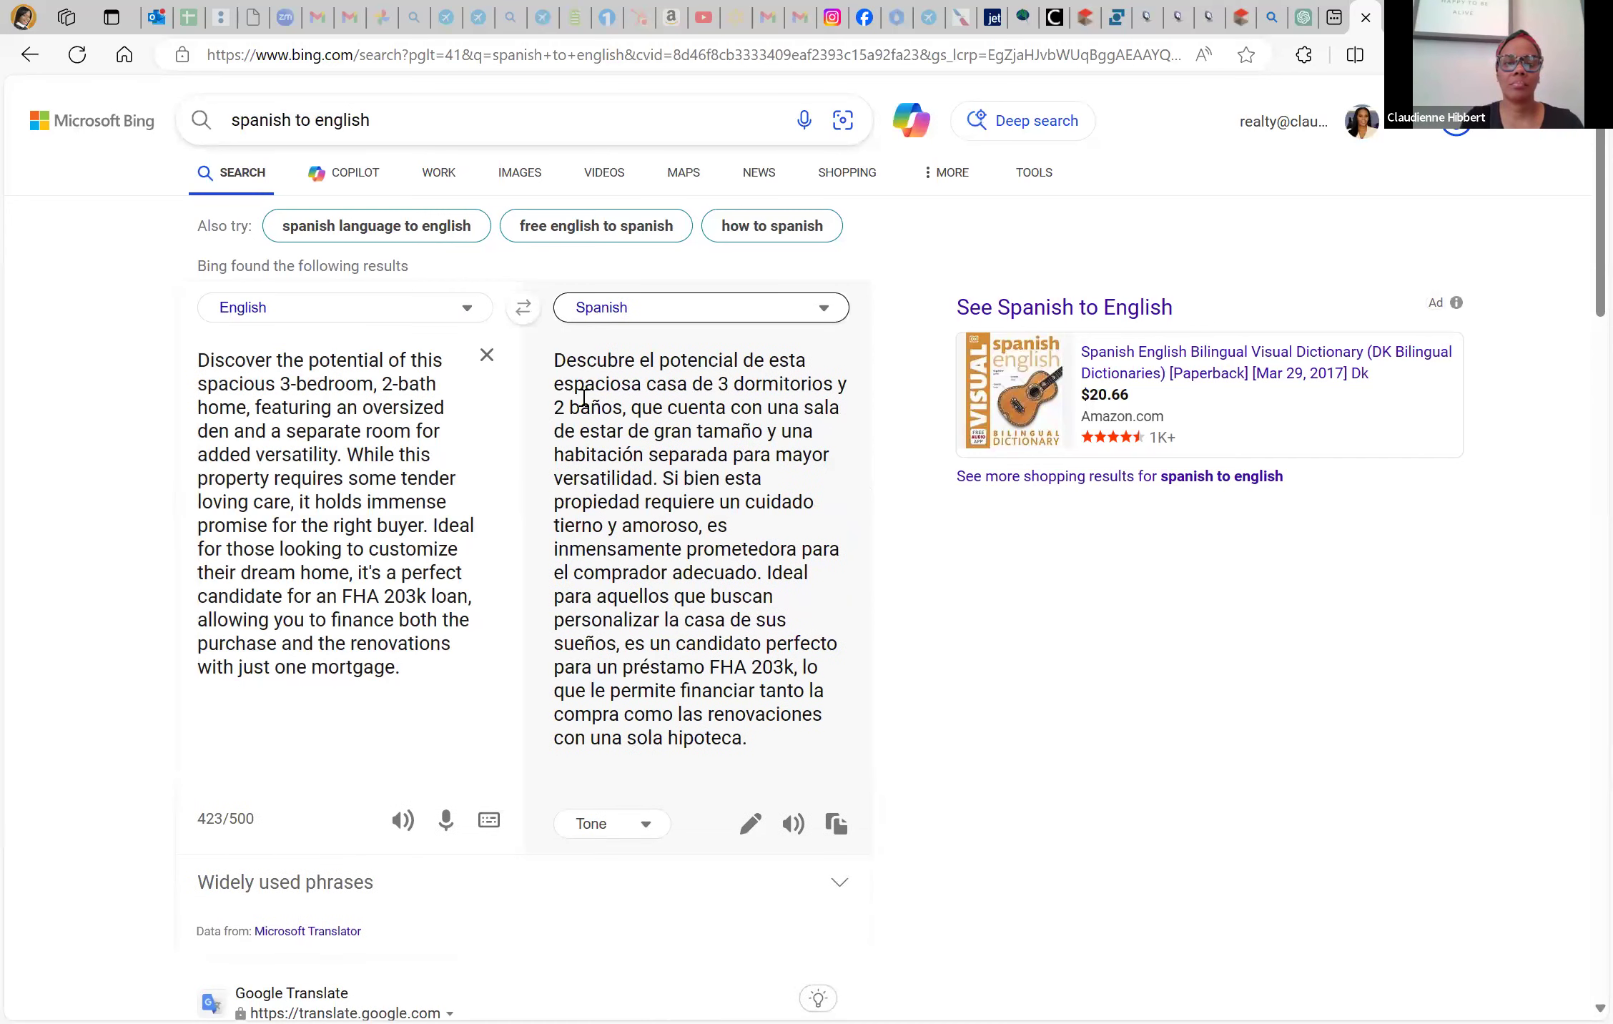
pyautogui.moveTo(556, 358); pyautogui.dragTo(772, 747)
pyautogui.hotkey('ctrl', 'c')
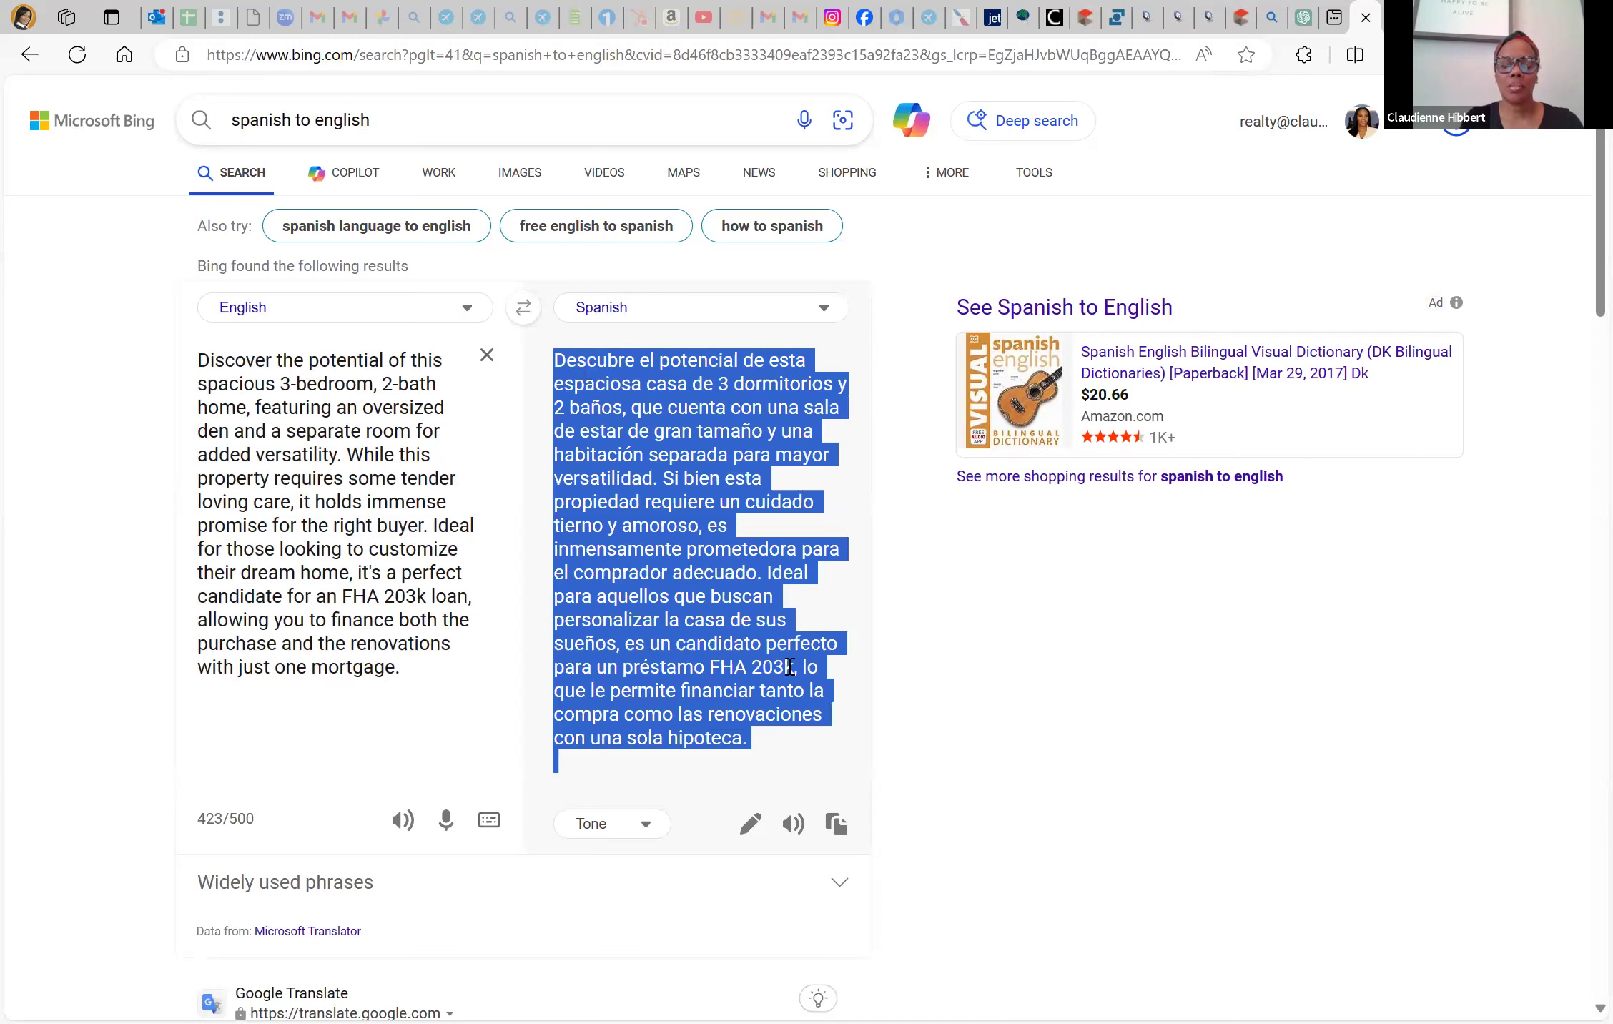
pyautogui.click(1088, 14)
pyautogui.click(149, 489)
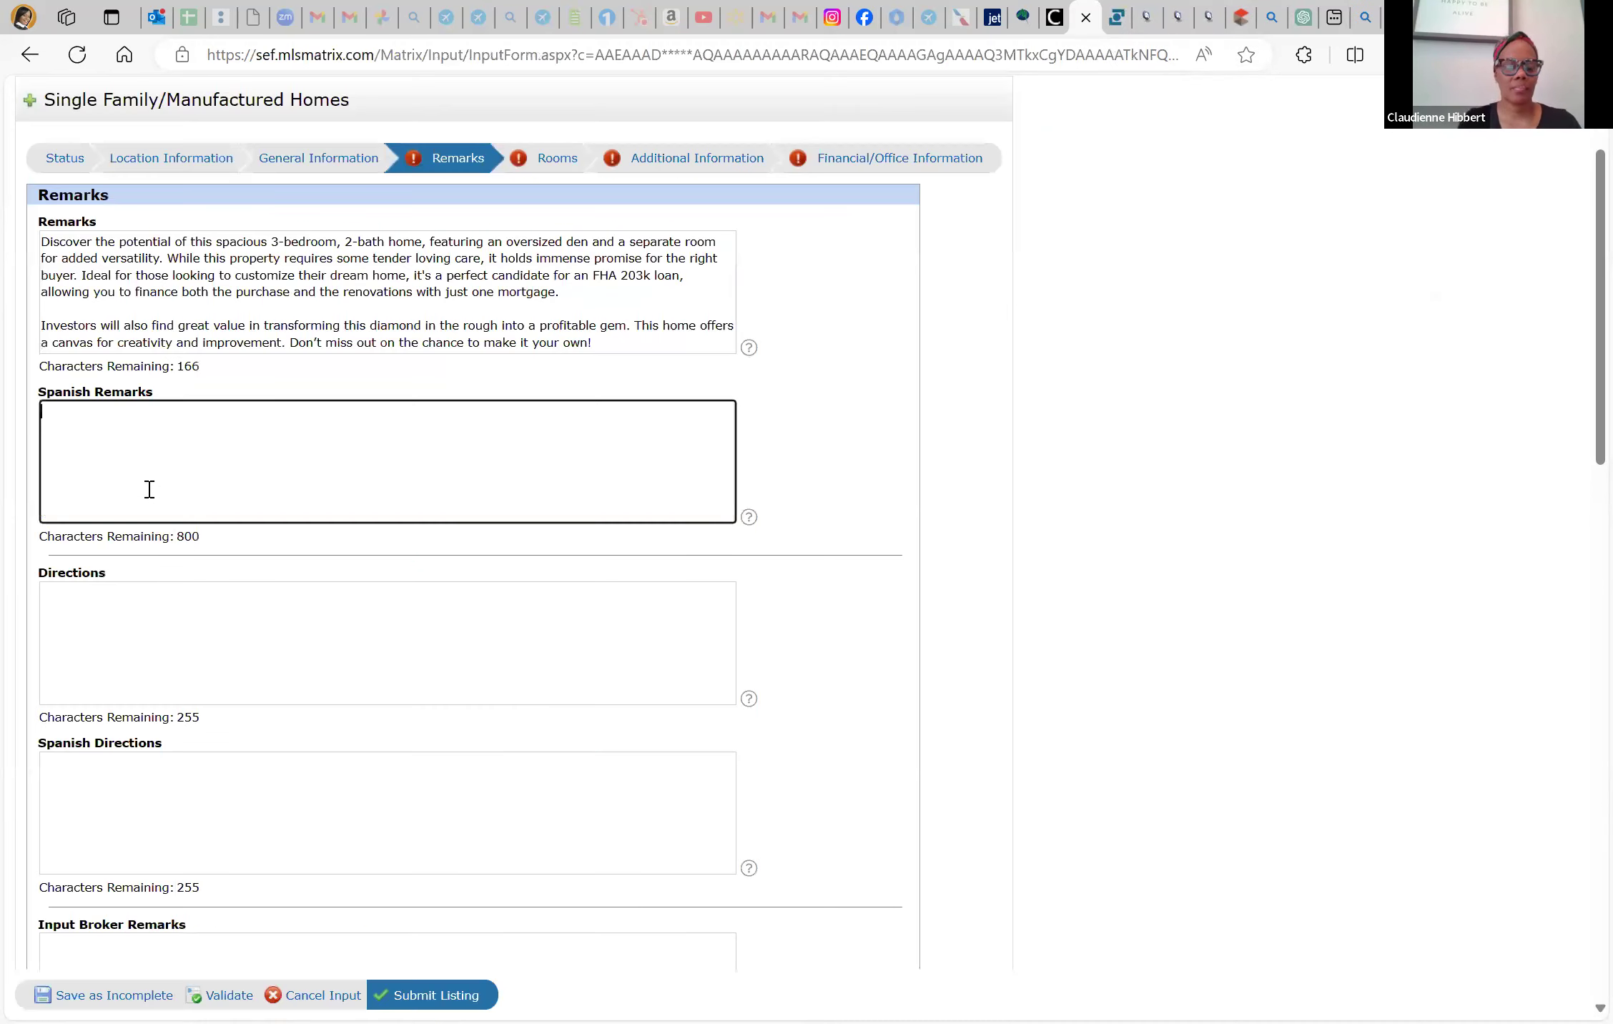
# Paste the Spanish translation into Spanish Remarks and select the English Investors paragraph
pyautogui.hotkey('ctrl', 'v')
pyautogui.click(40, 326)
pyautogui.moveTo(337, 352); pyautogui.dragTo(687, 396)
pyautogui.hotkey('ctrl', 'c')
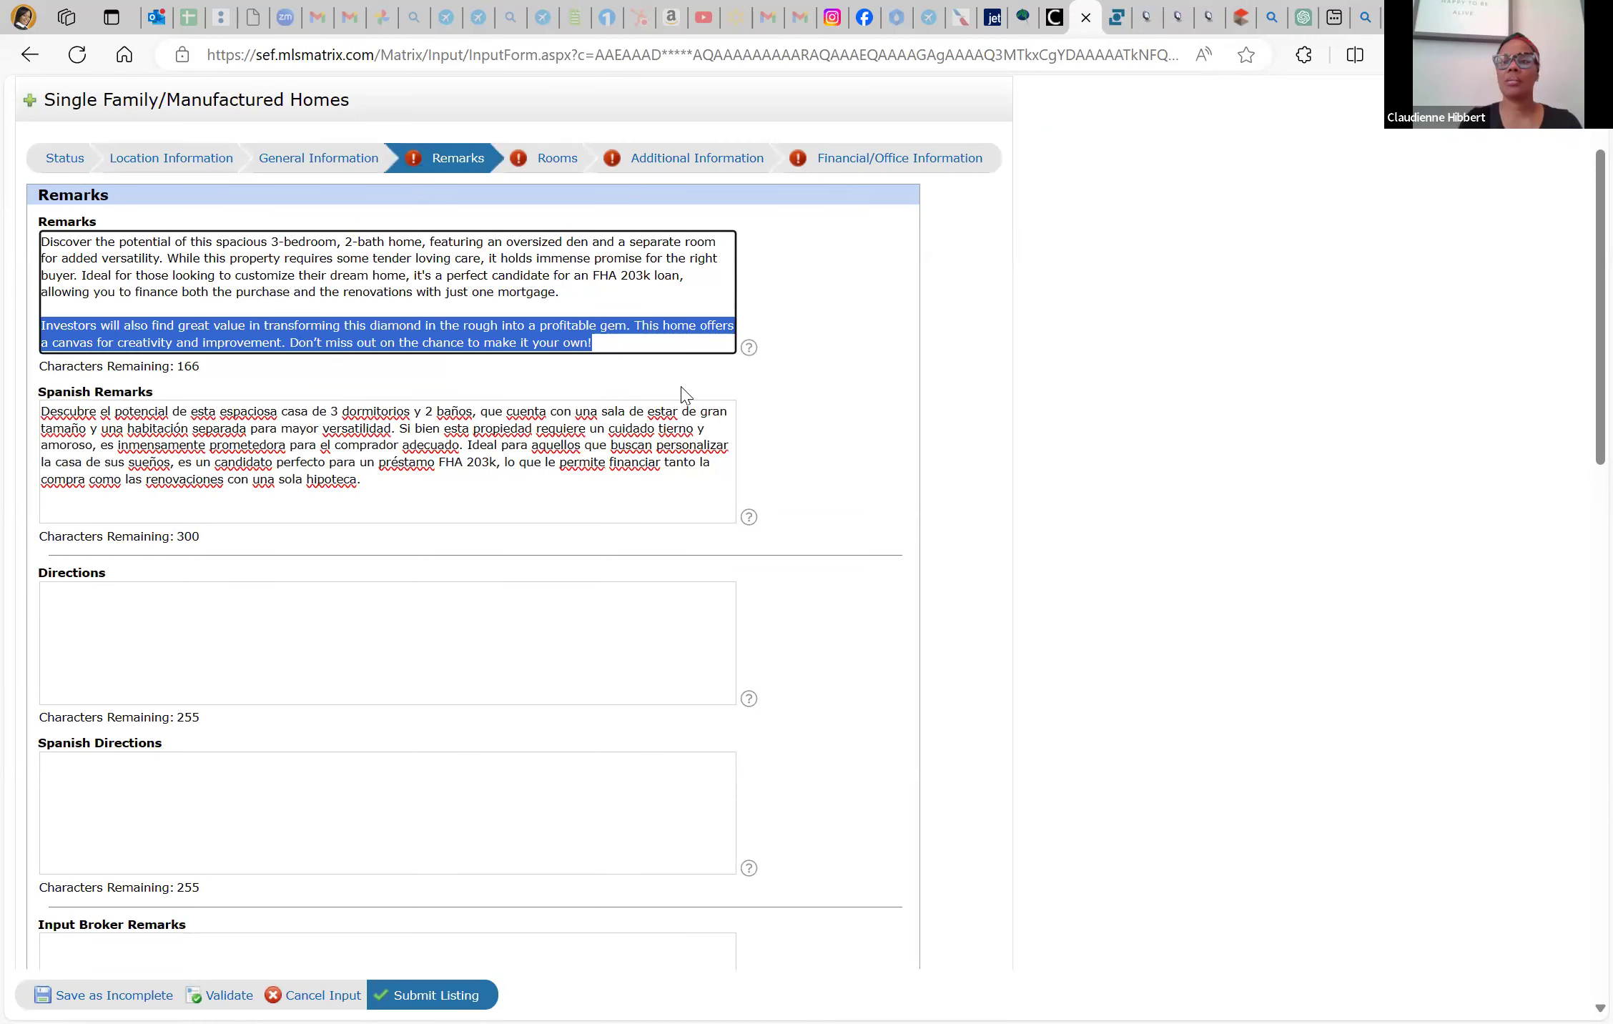
# Close the blank tab and move through the open tabs to the IMAPP property search
pyautogui.click(1335, 18)
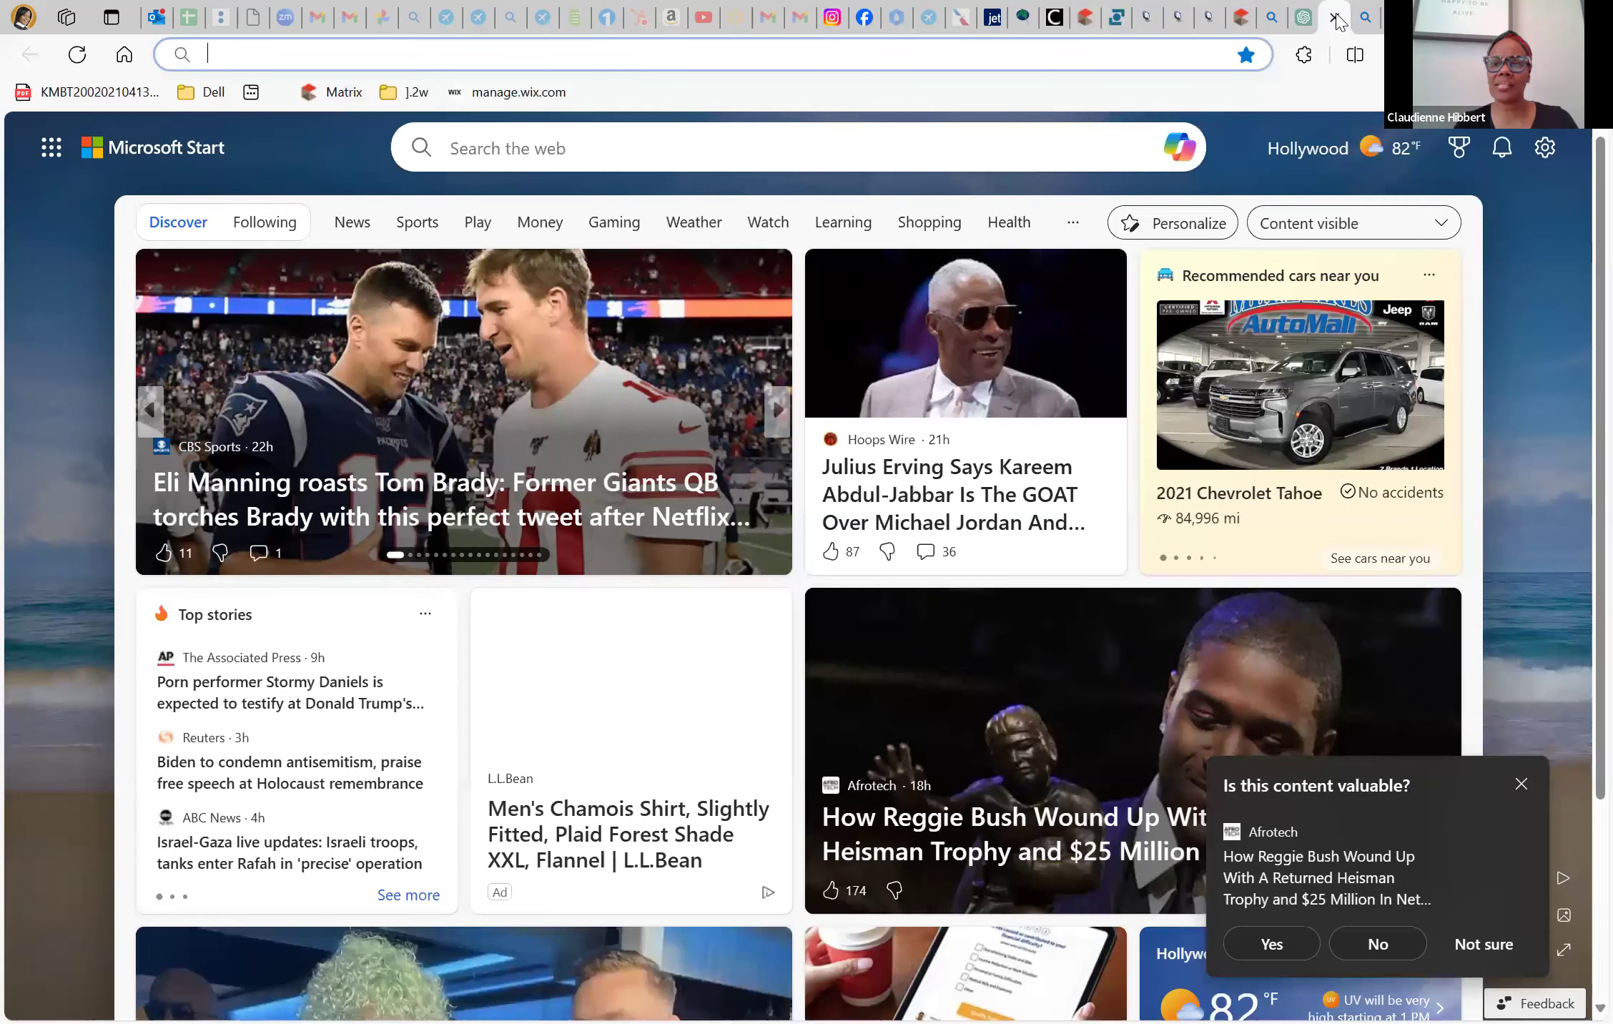
pyautogui.click(1335, 17)
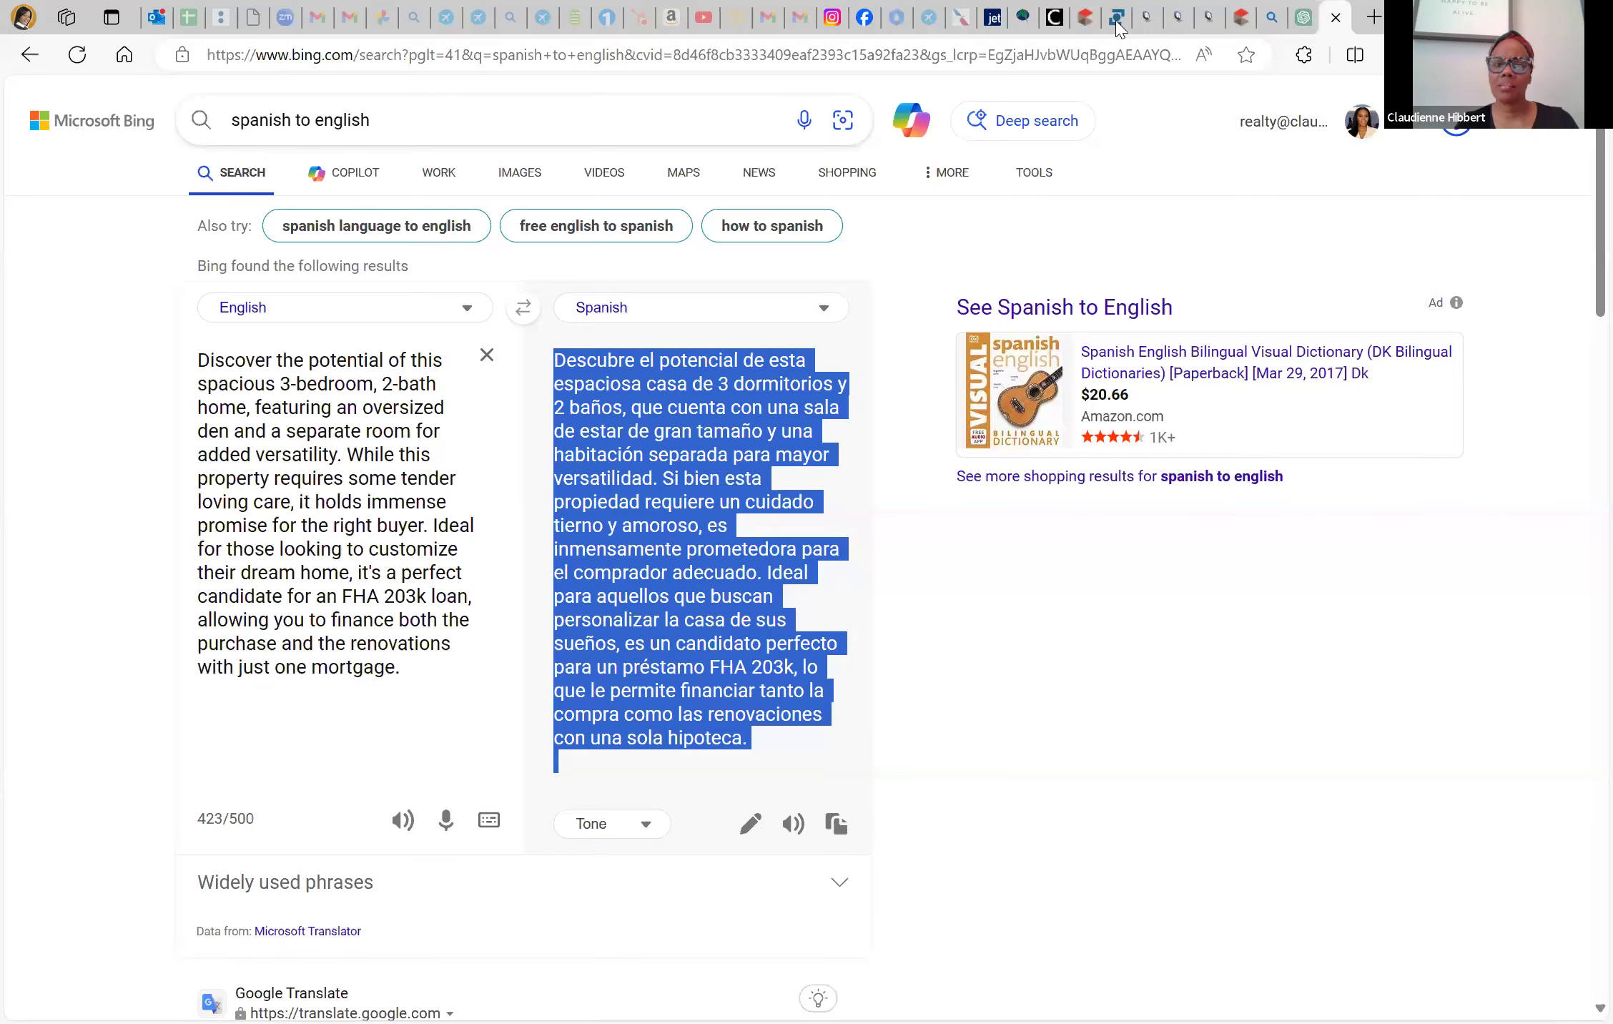
pyautogui.click(1271, 17)
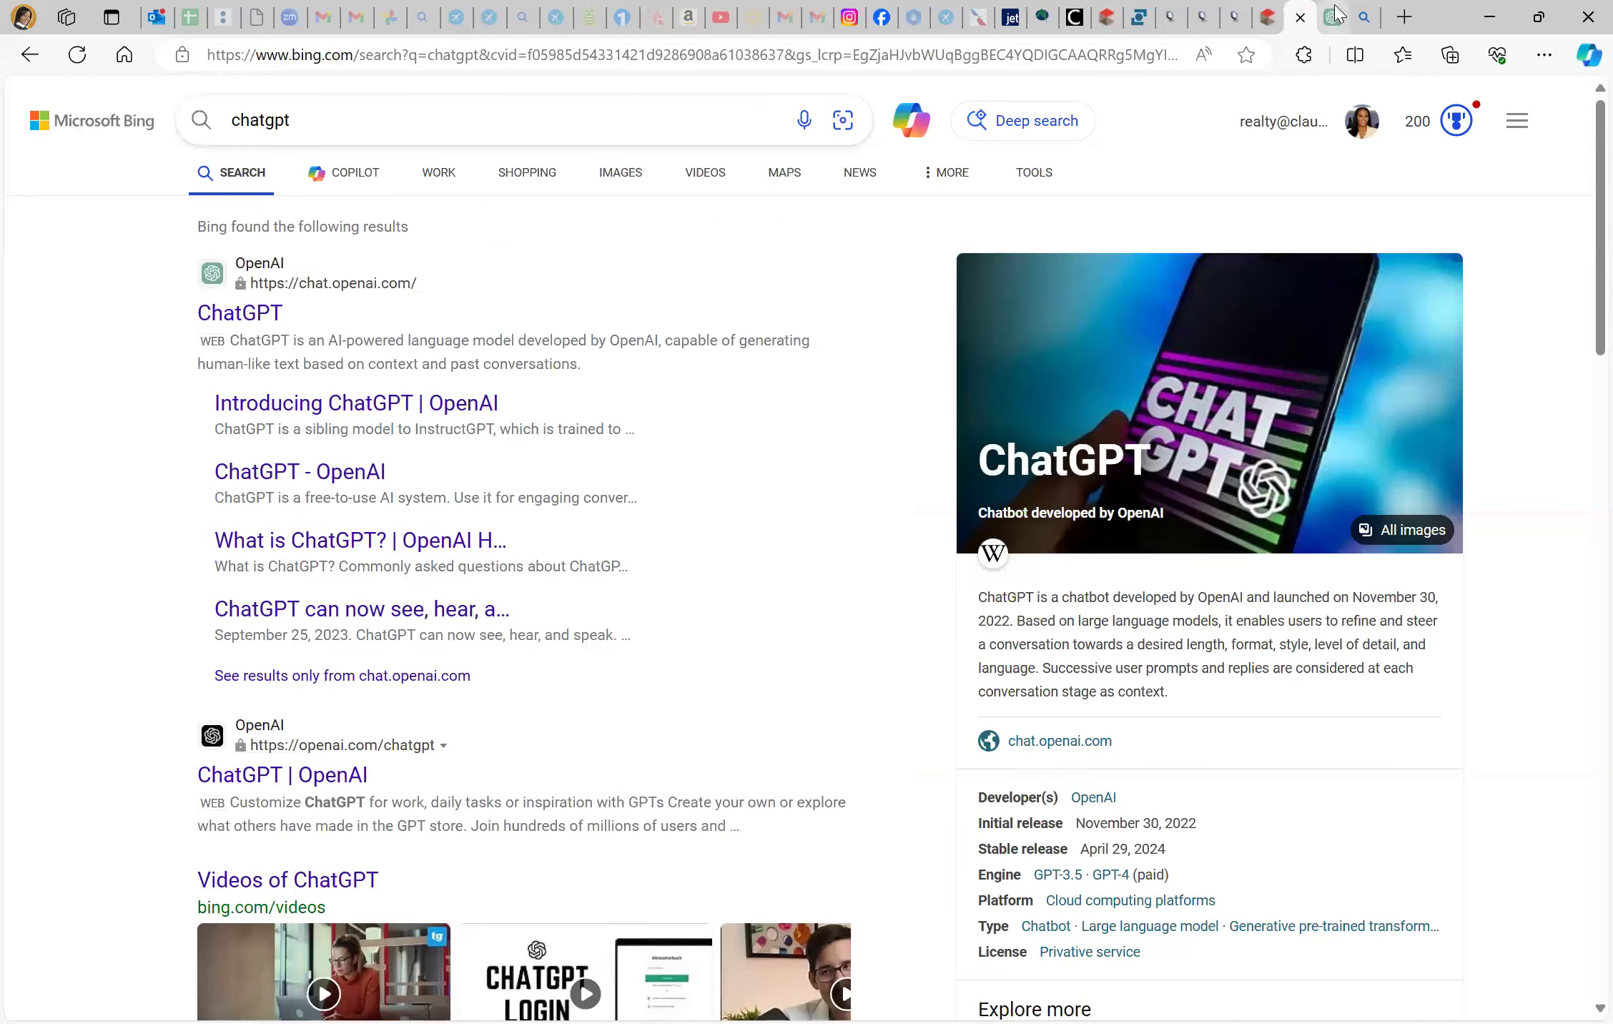
pyautogui.click(1339, 14)
pyautogui.click(1359, 17)
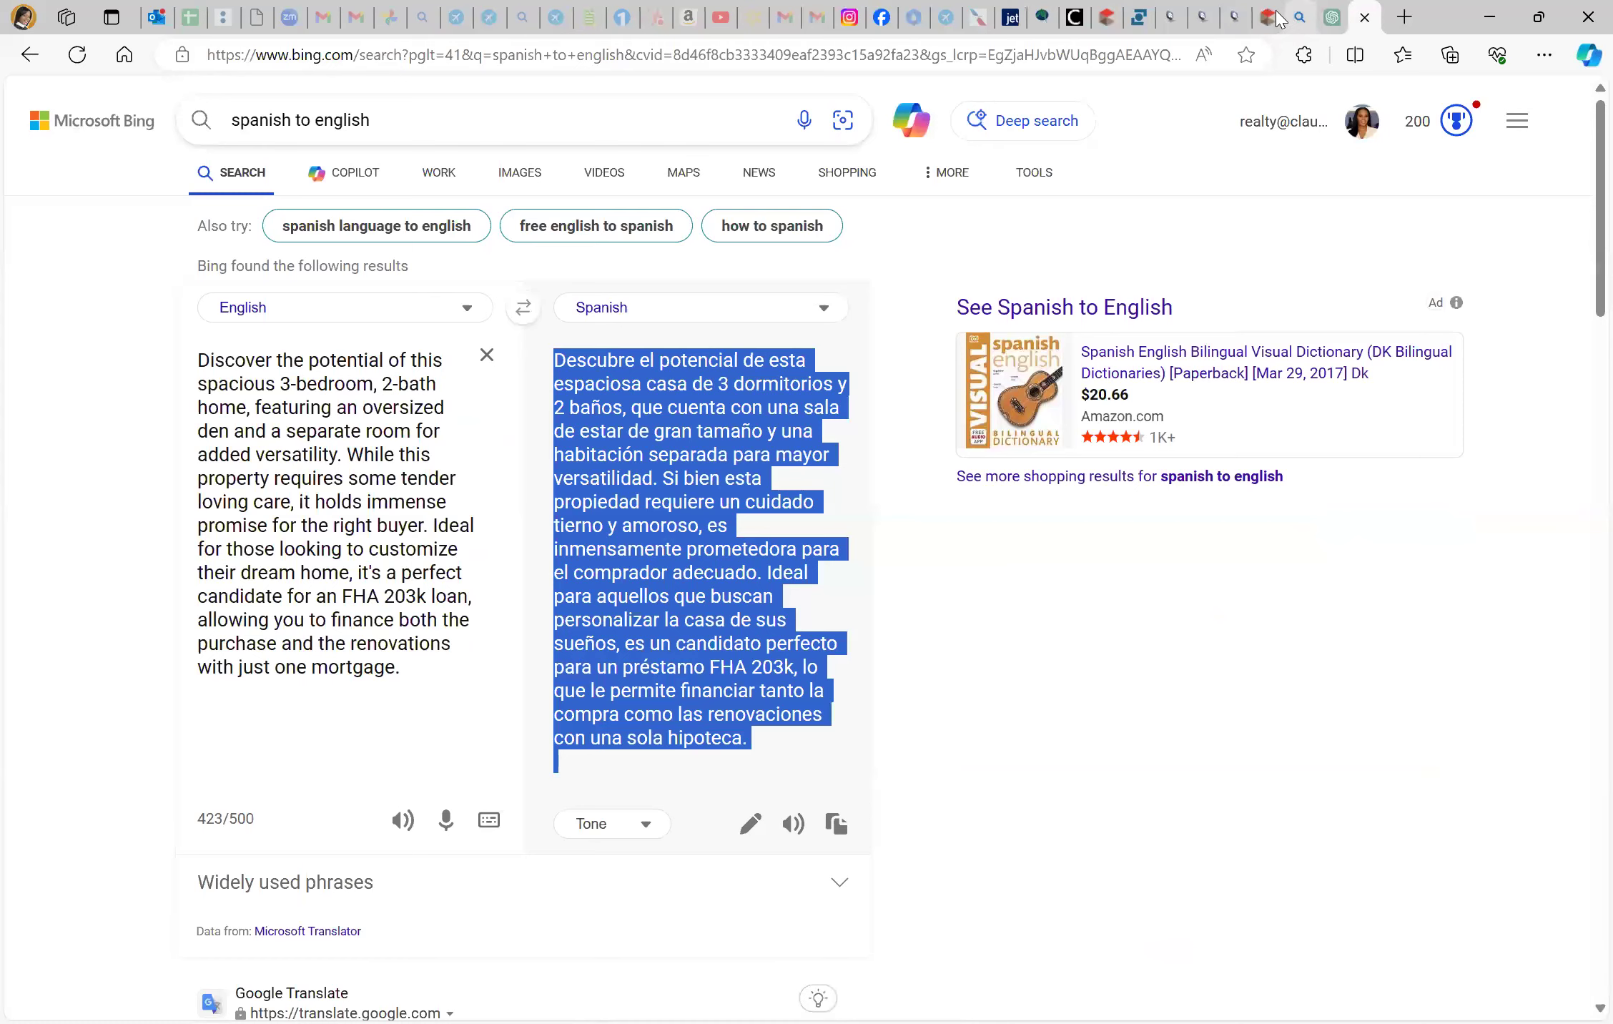
pyautogui.click(1270, 15)
pyautogui.click(1230, 19)
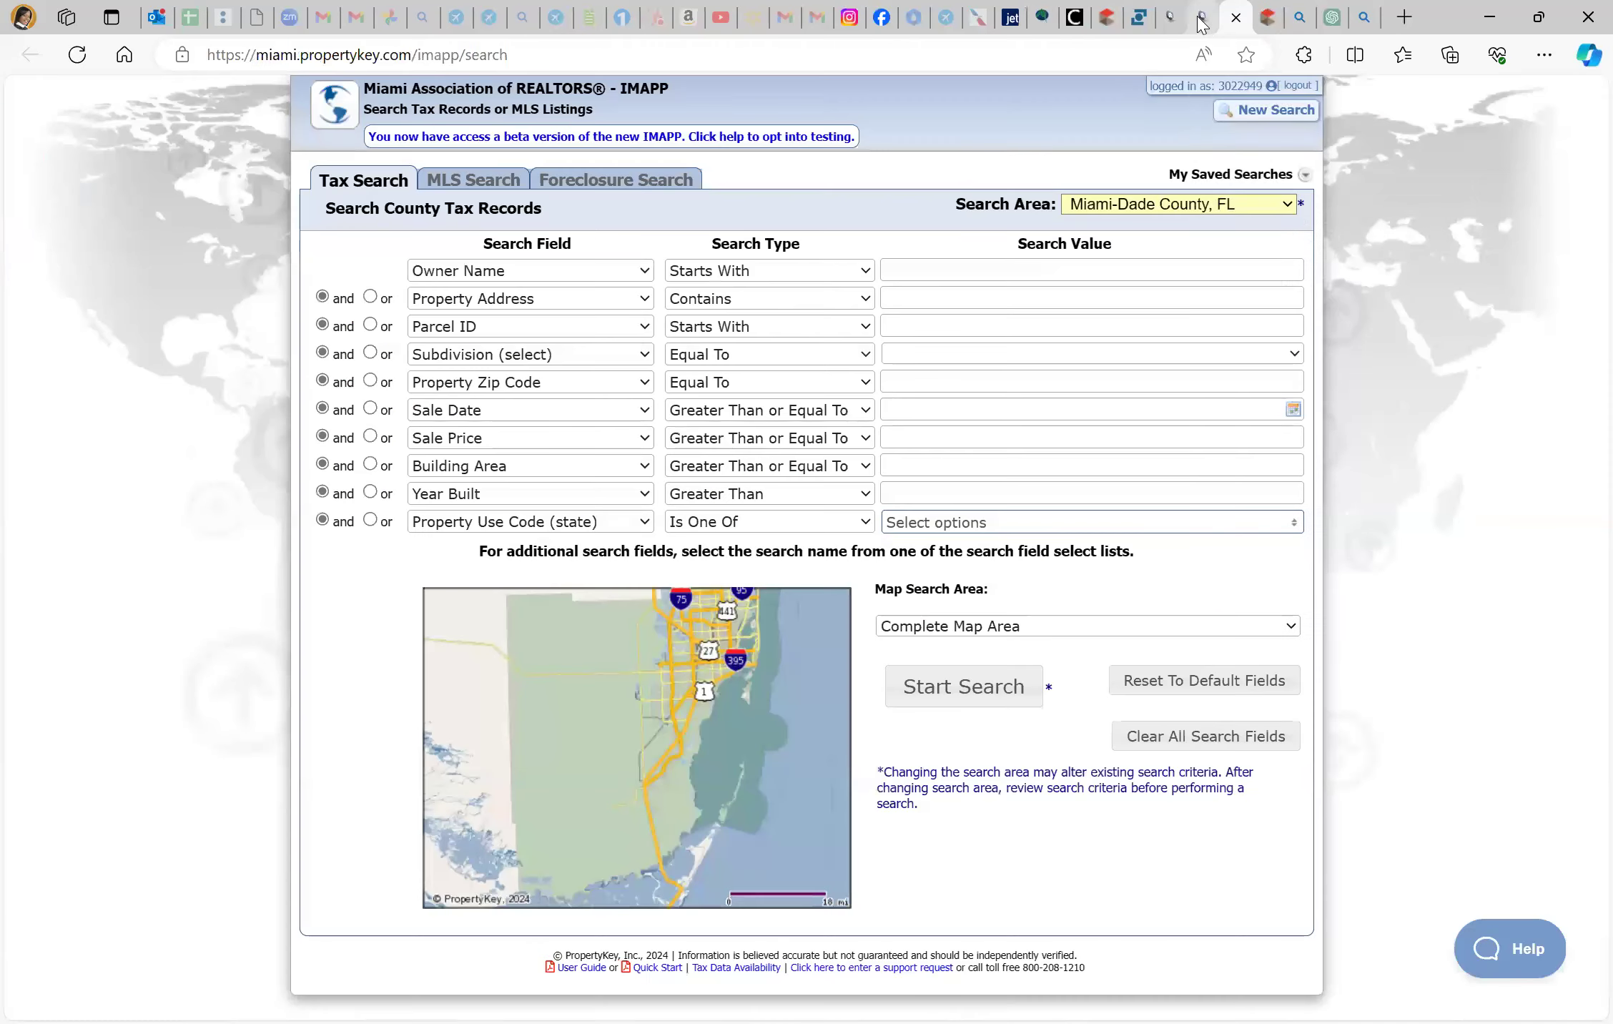
pyautogui.click(1202, 18)
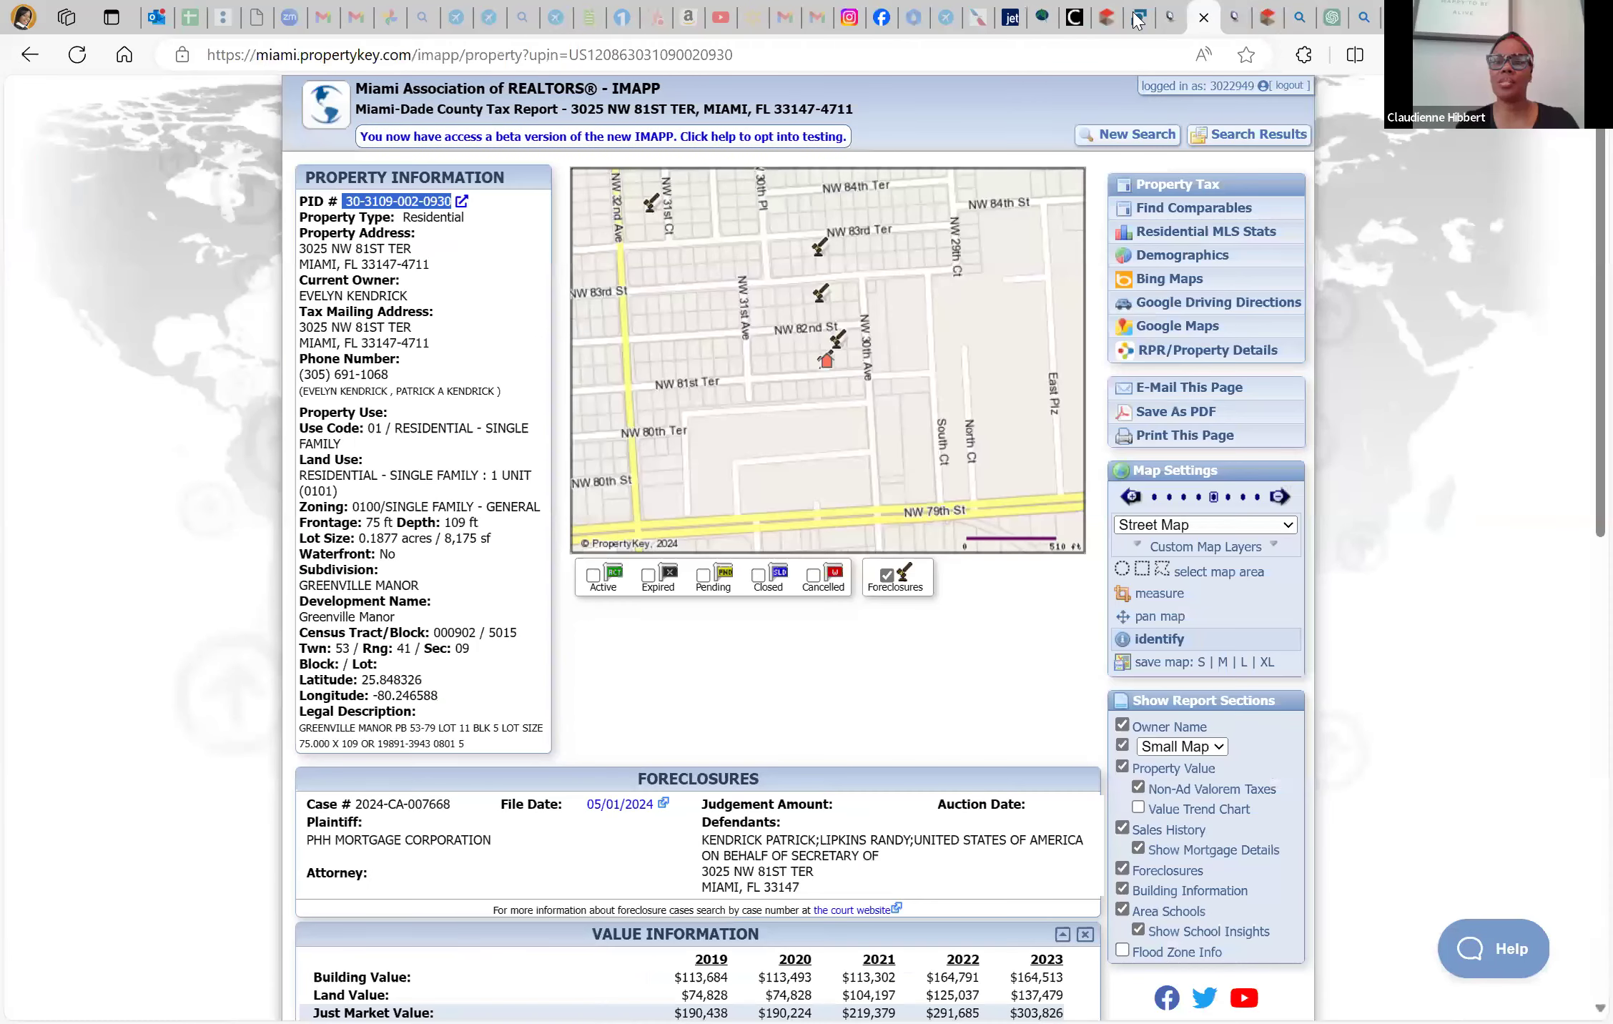
pyautogui.scroll(-10, 797, 572)
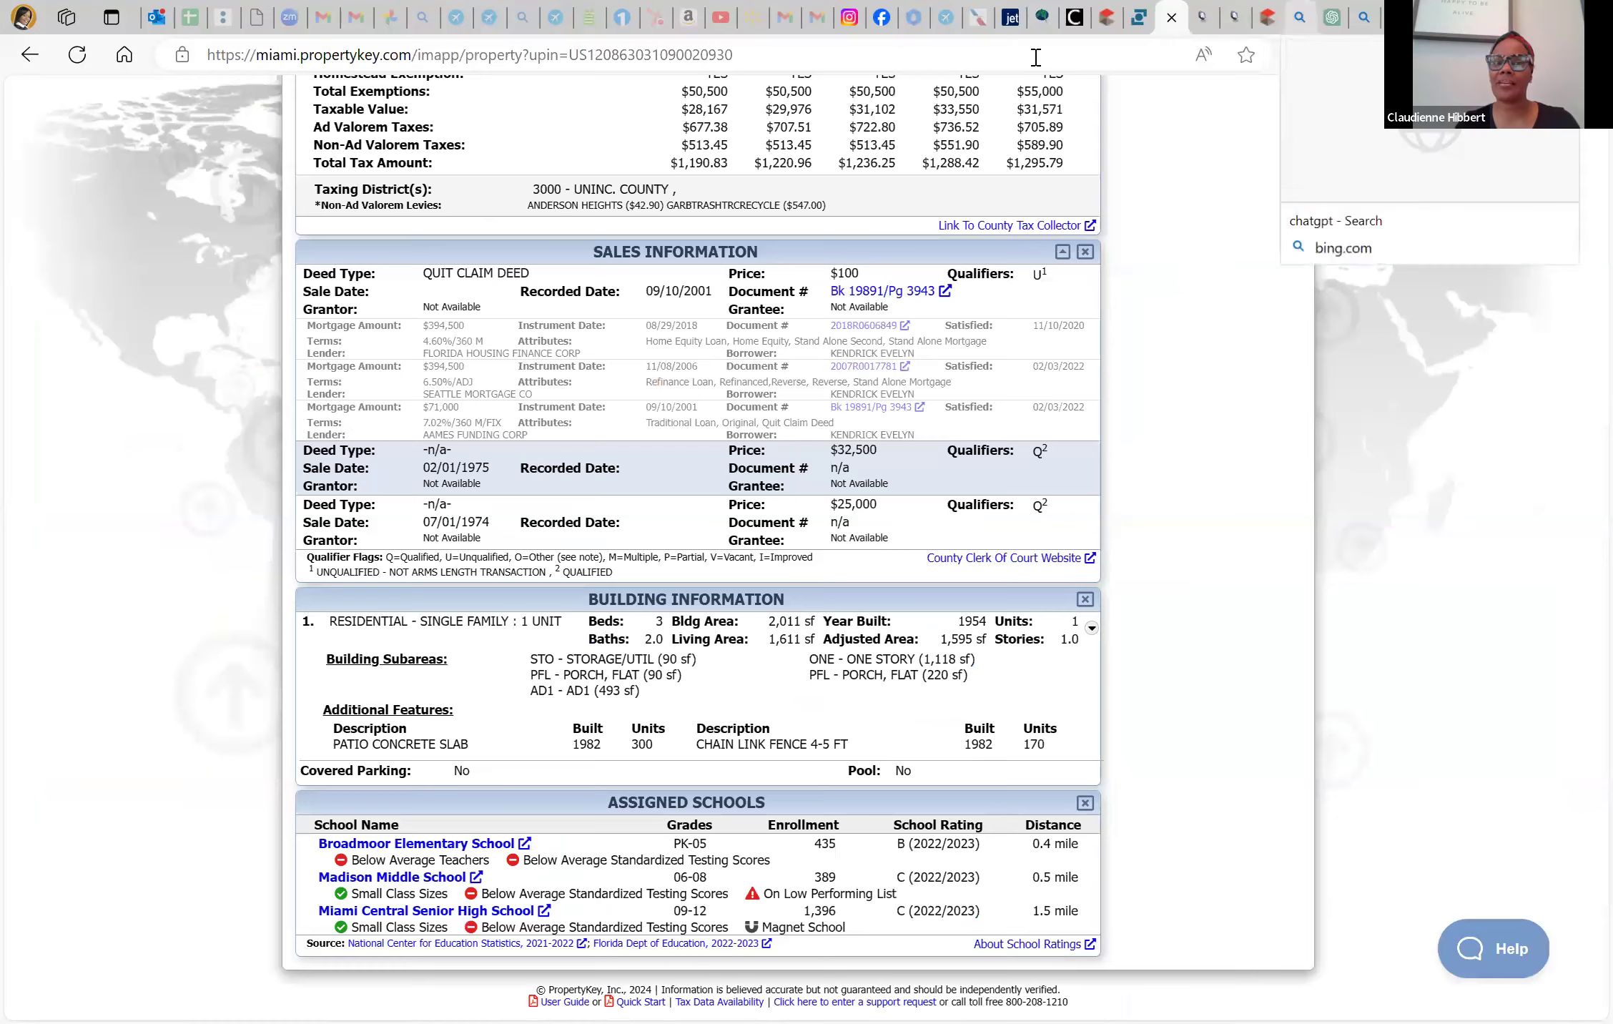
pyautogui.click(1300, 18)
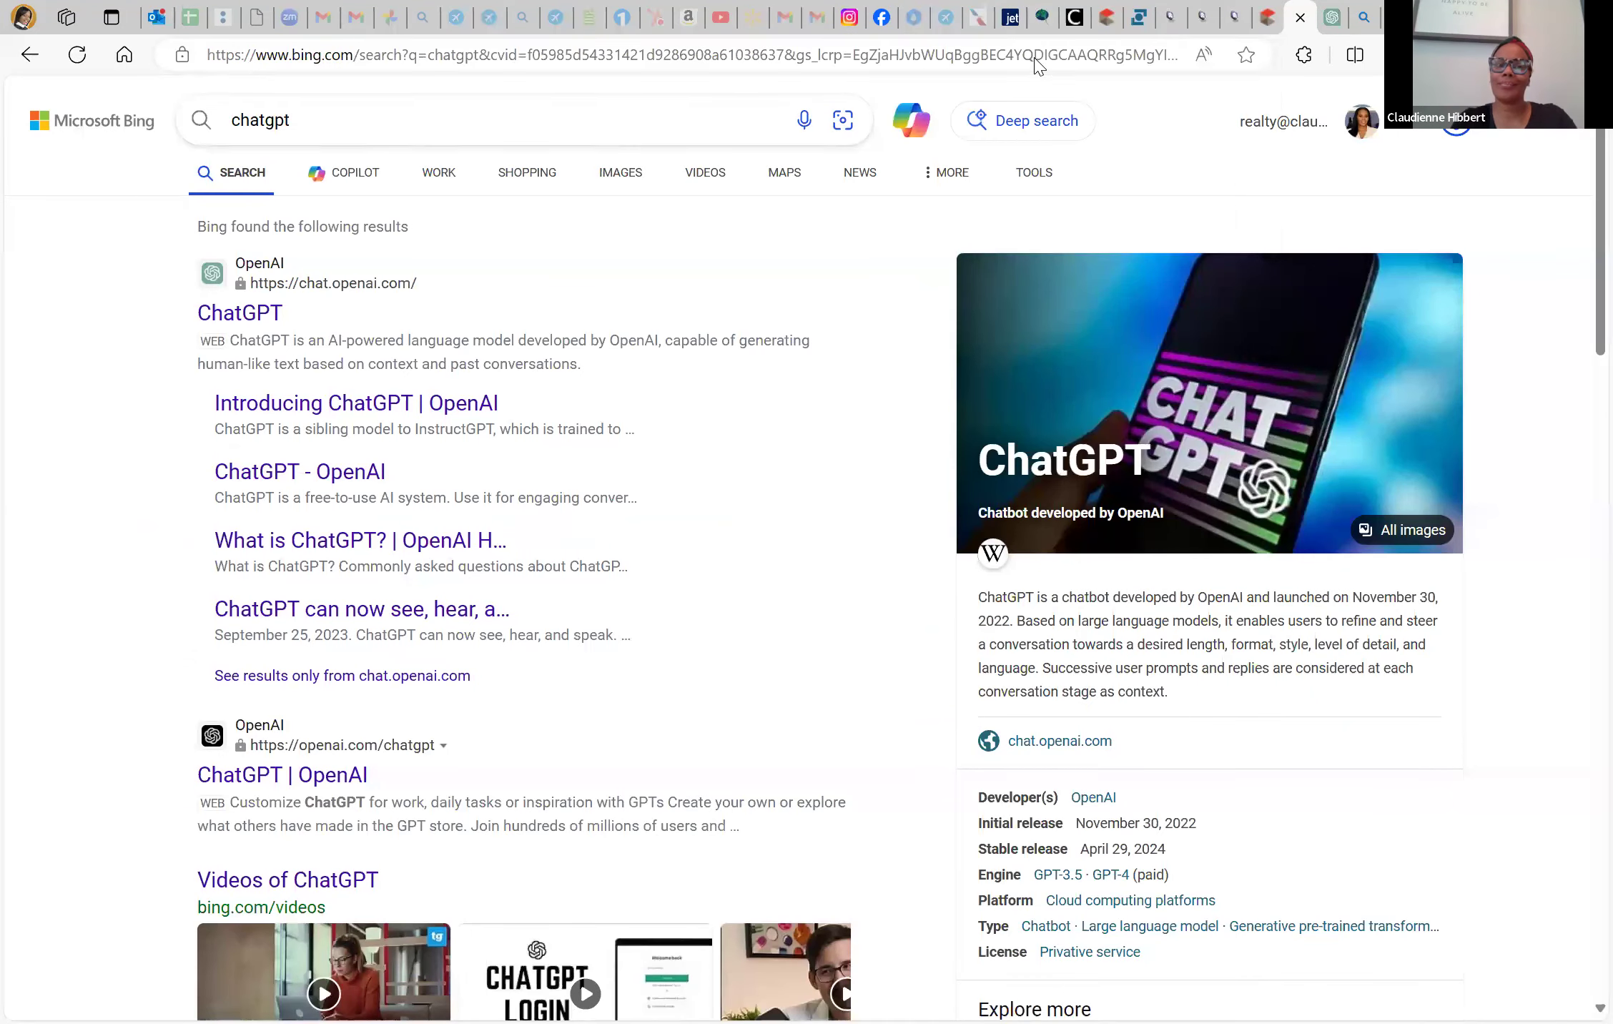
pyautogui.click(1036, 57)
# Translate the 'Investors will also find great value…' paragraph from English to Spanish and copy it
pyautogui.write('span')
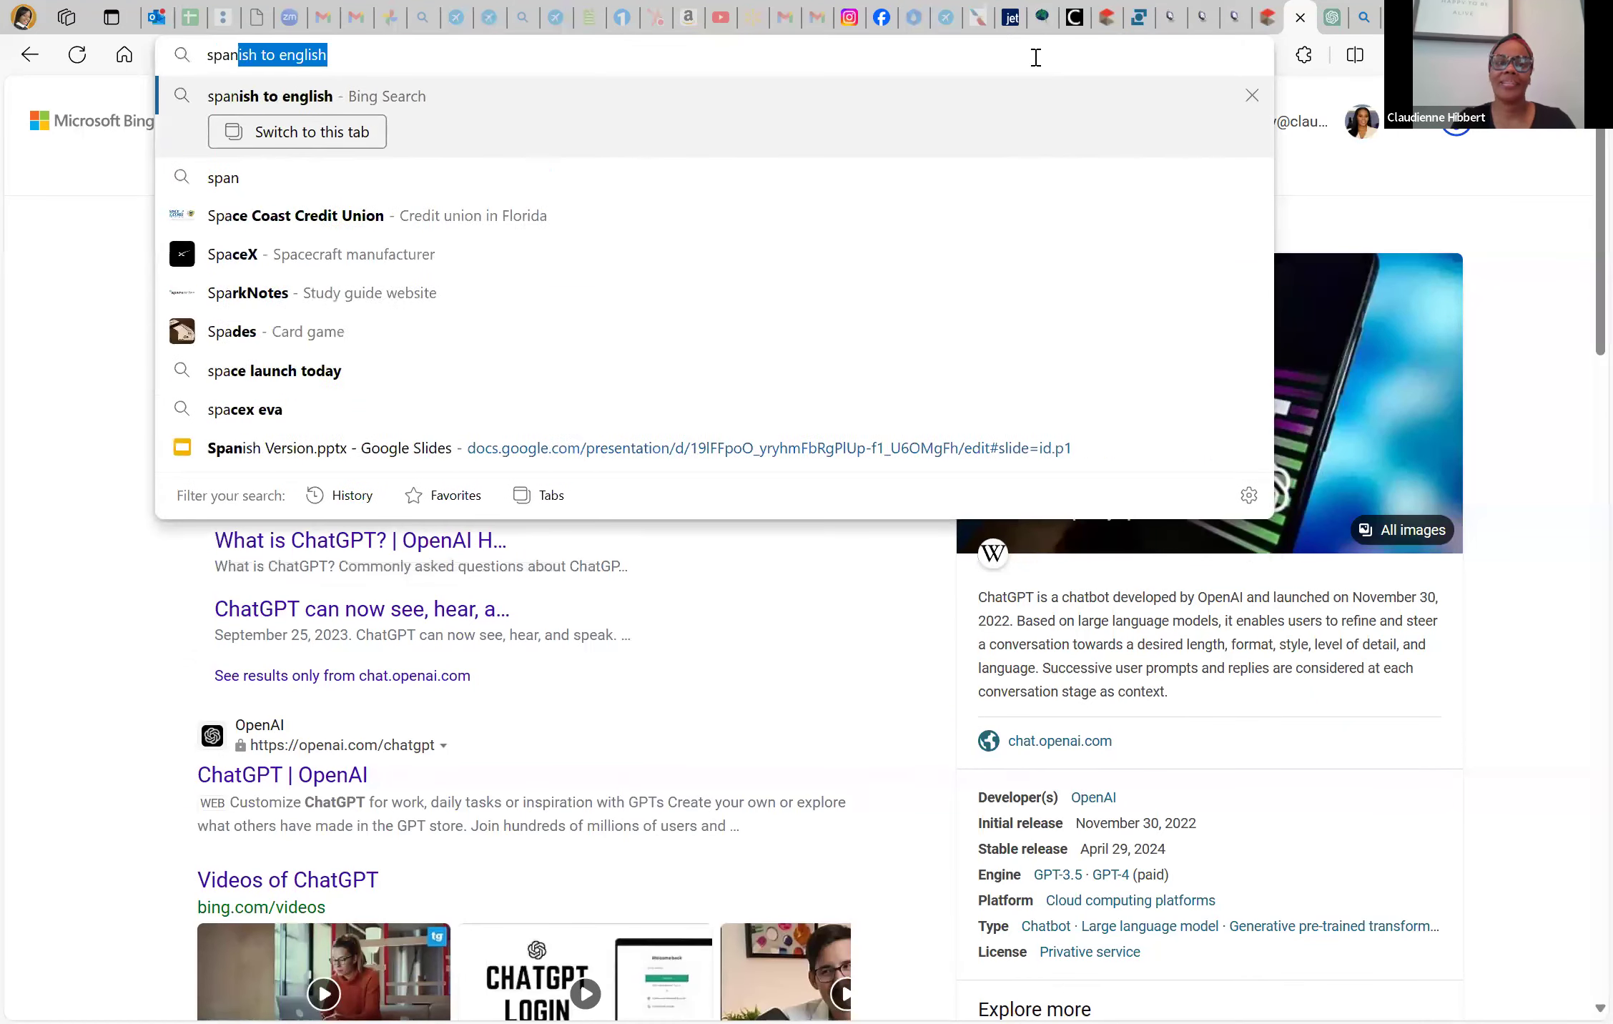
pyautogui.write('ish')
pyautogui.press('Return')
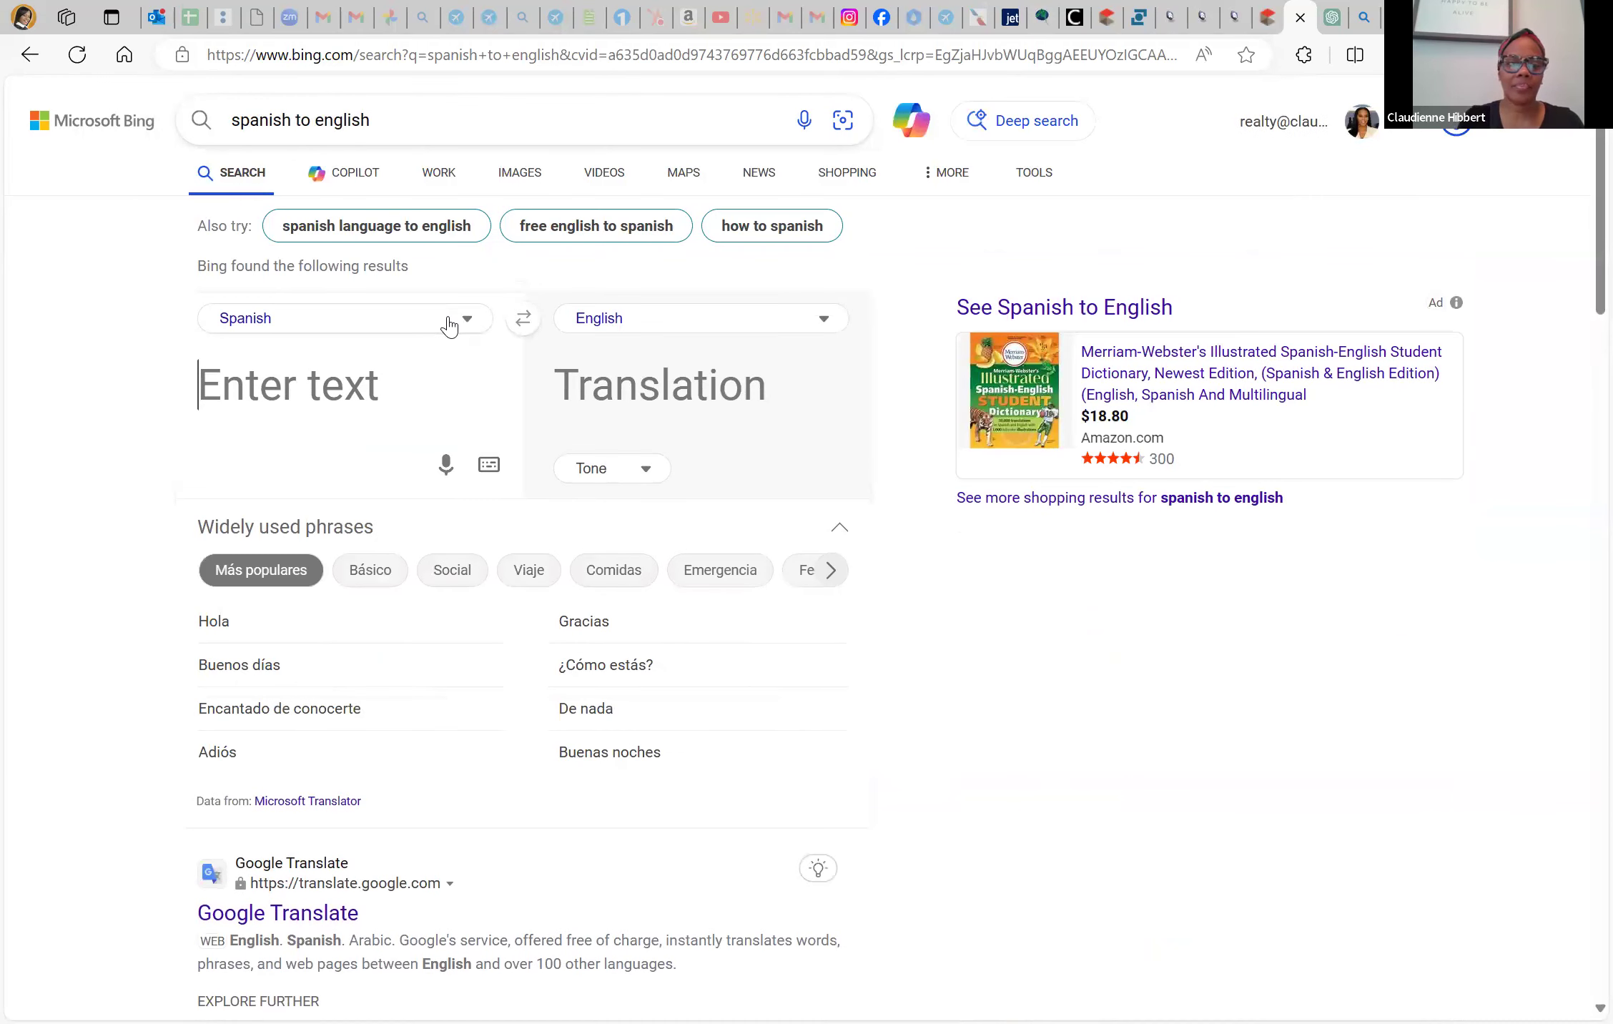
pyautogui.click(449, 326)
pyautogui.click(291, 400)
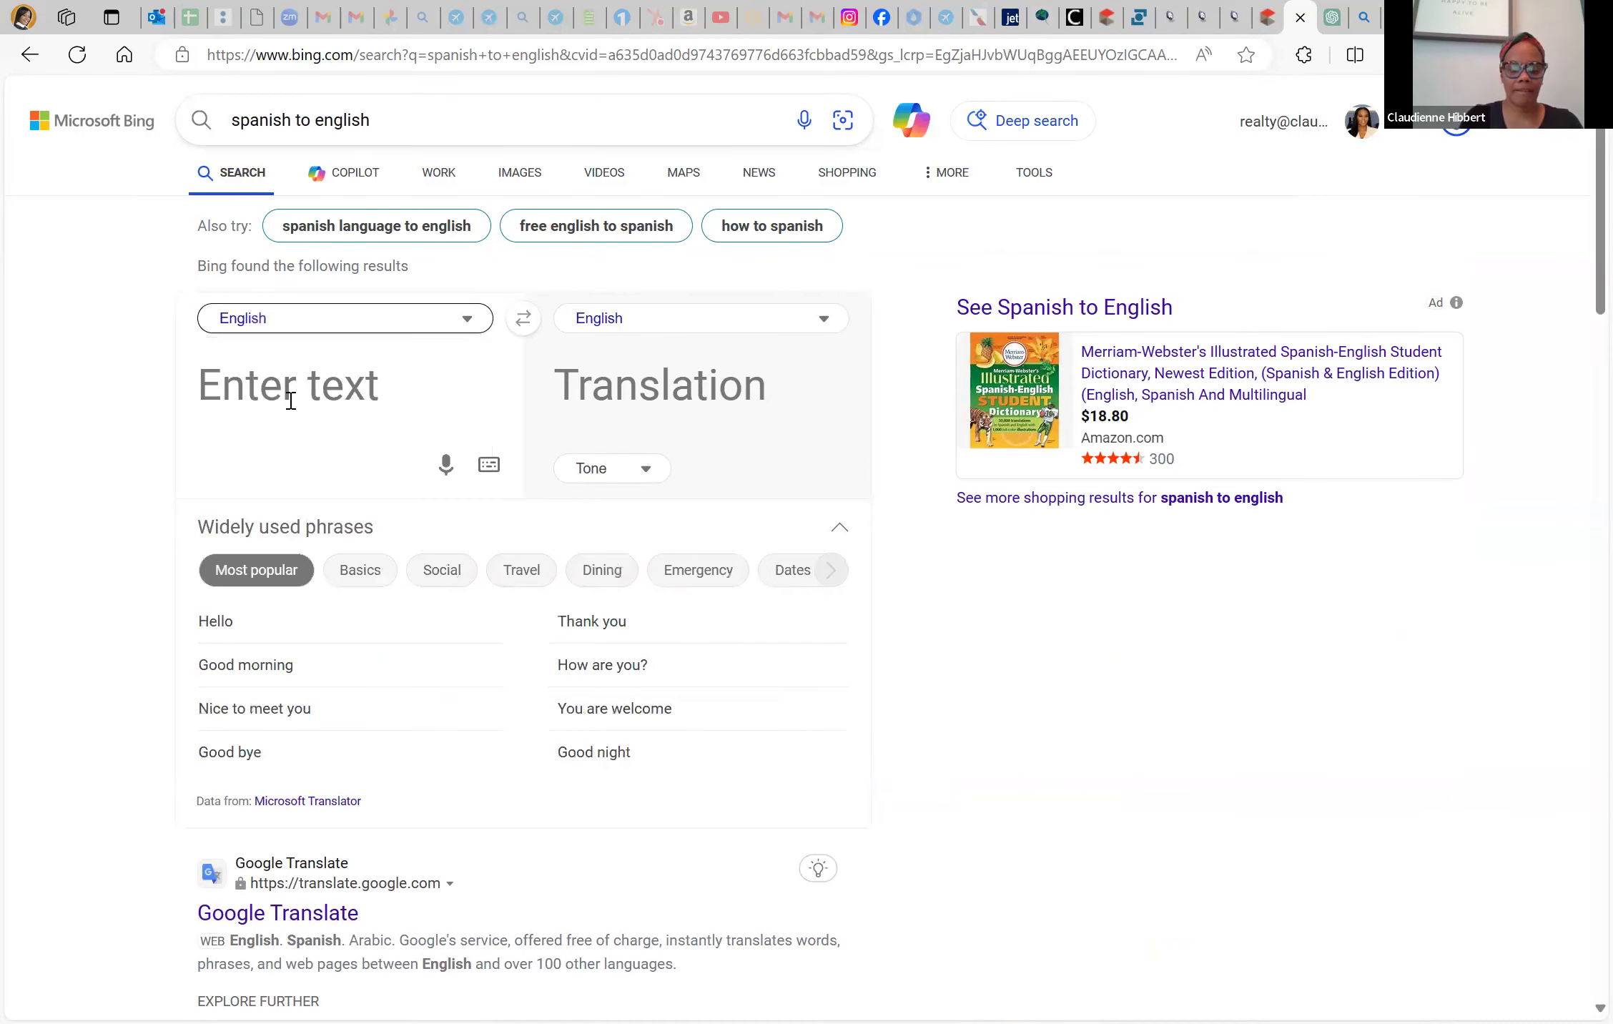
pyautogui.click(290, 400)
pyautogui.hotkey('ctrl', 'v')
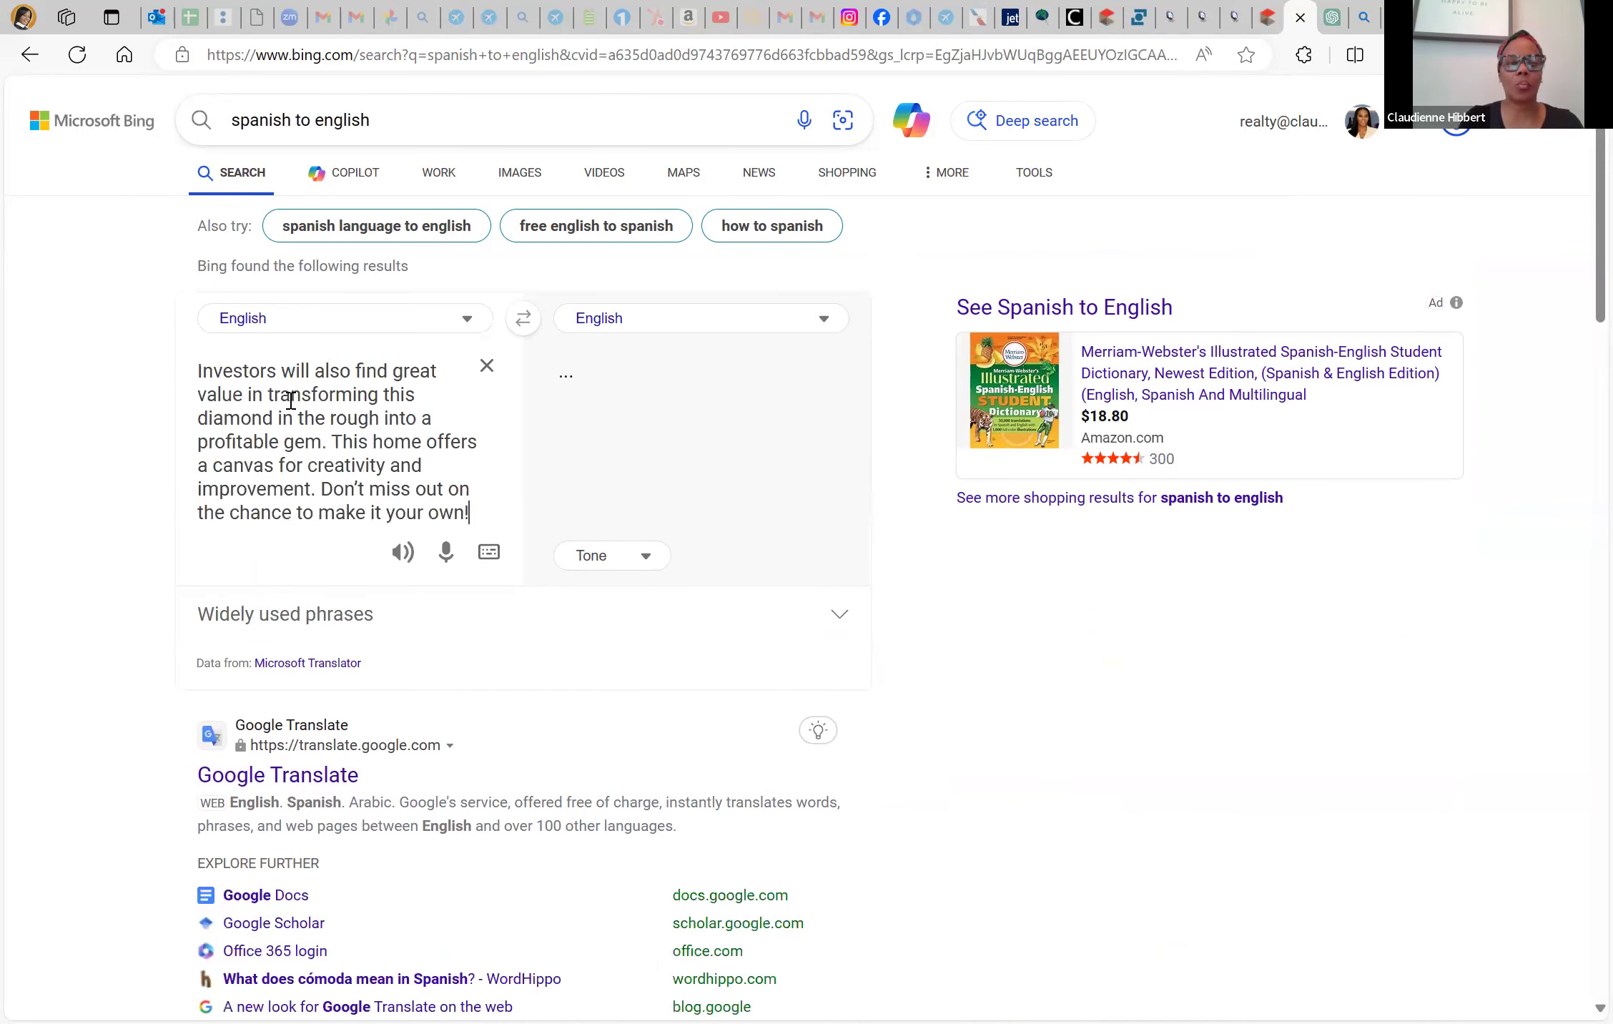
pyautogui.click(627, 329)
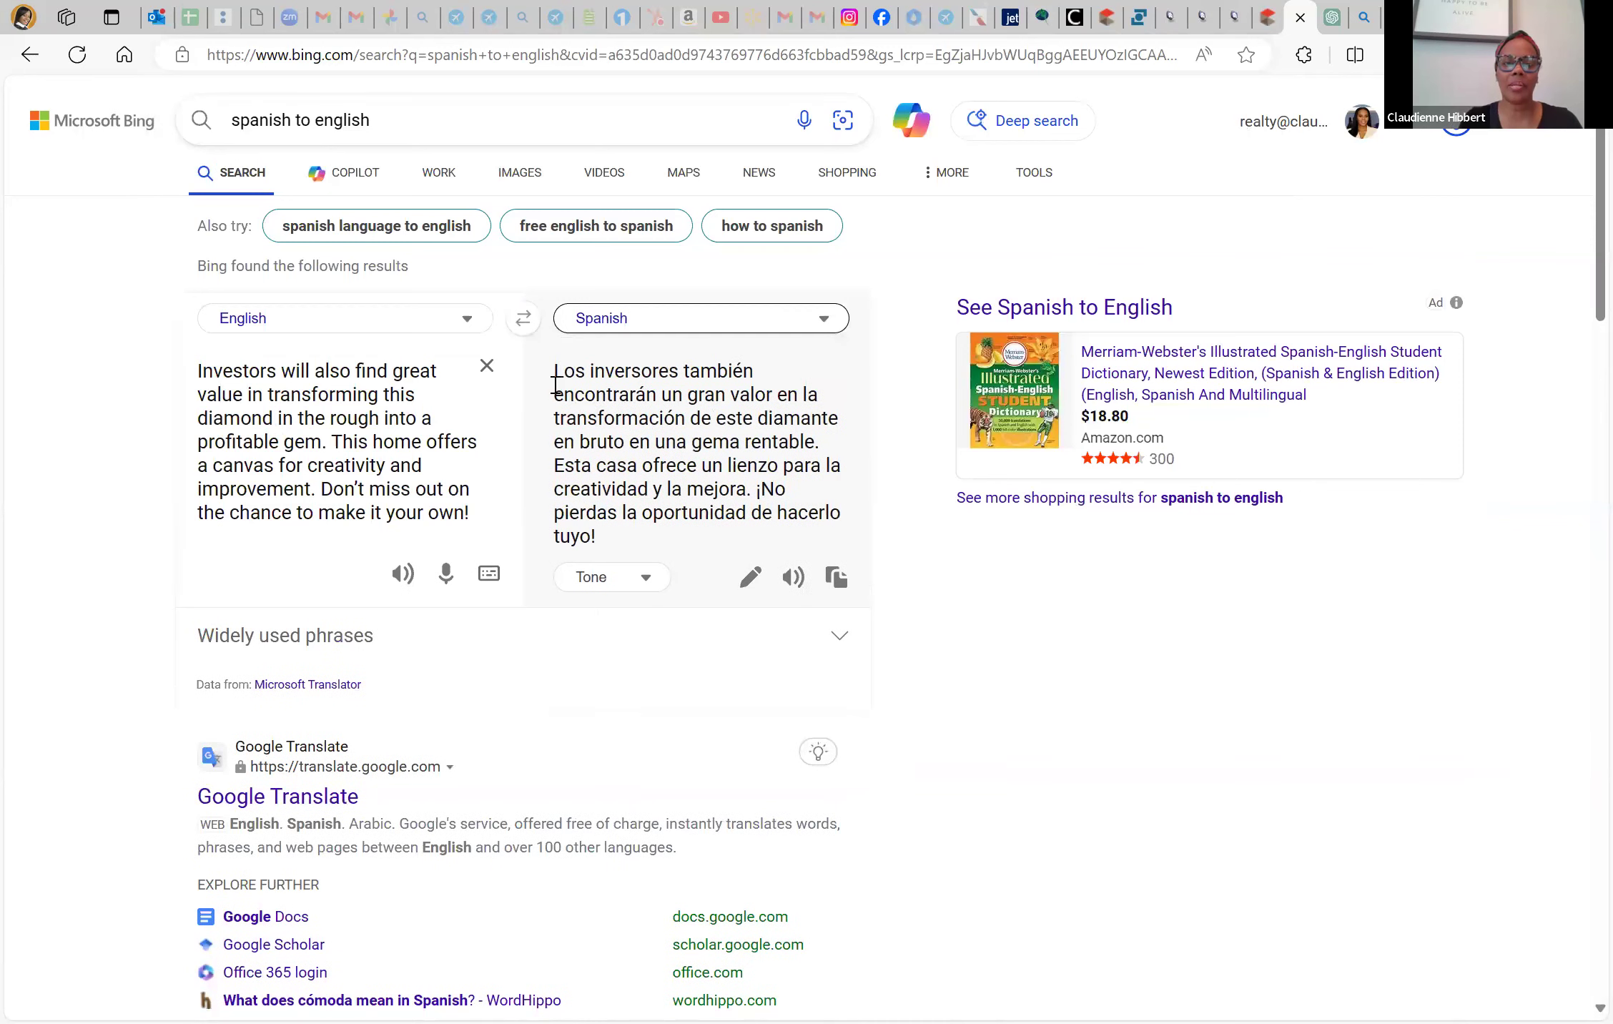
pyautogui.moveTo(559, 372); pyautogui.dragTo(673, 513)
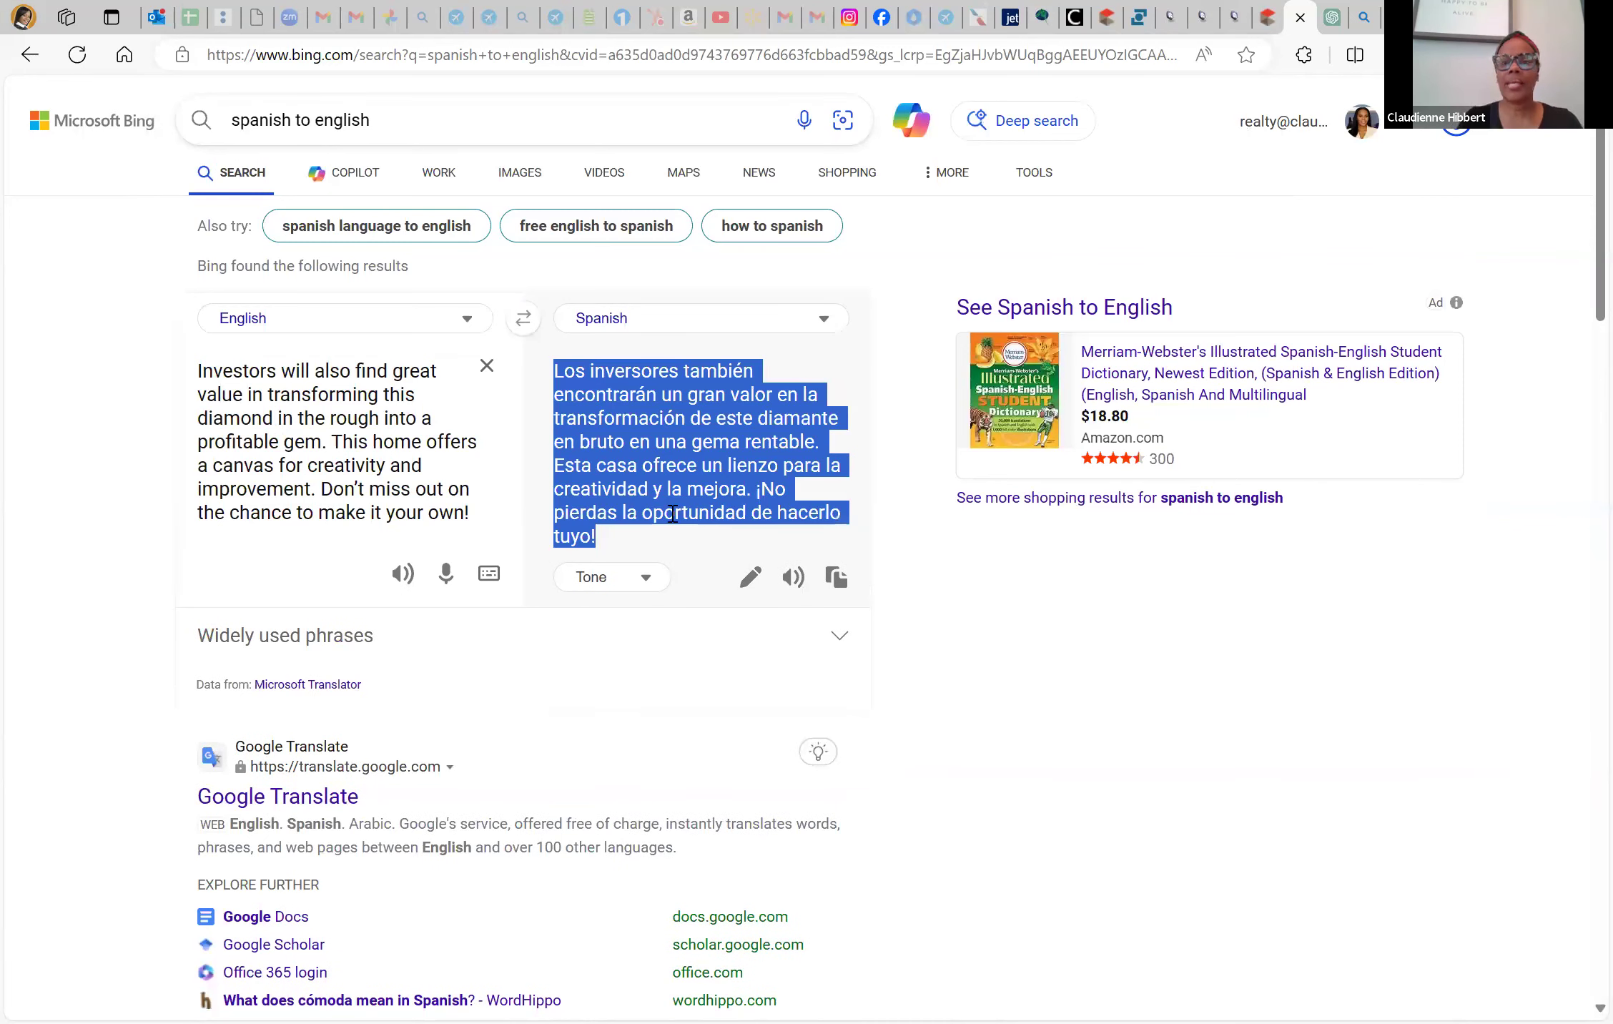
pyautogui.click(1107, 17)
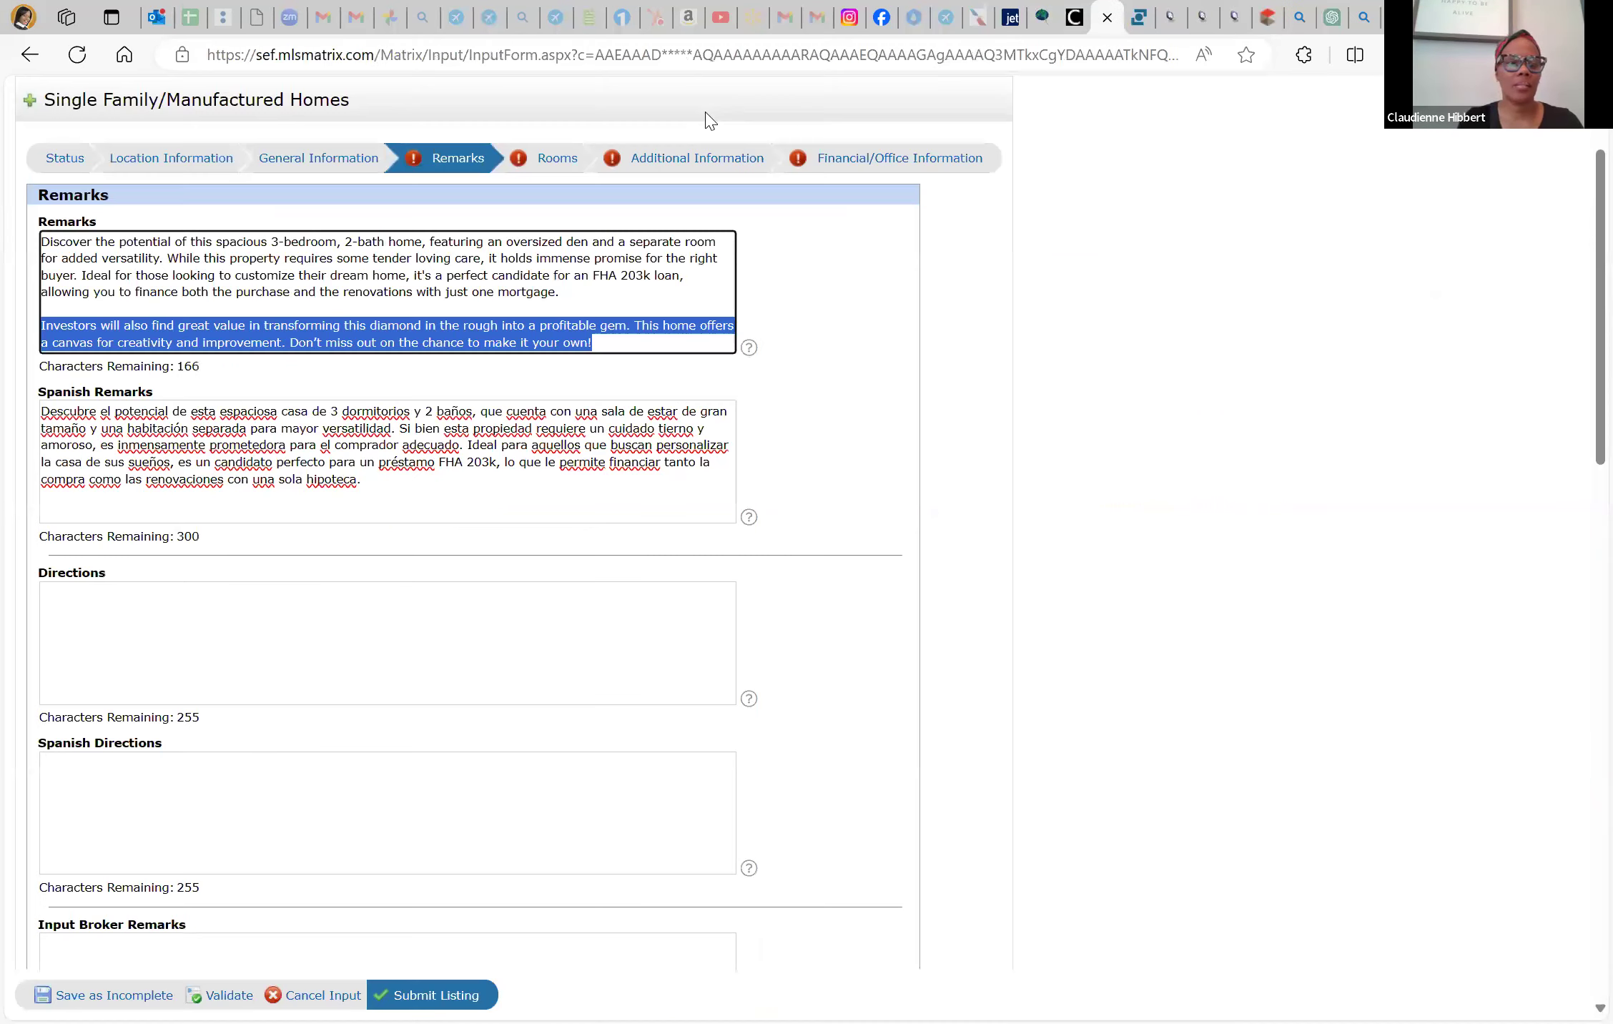
# Paste the 'Los inversores también encontrarán…' paragraph into Spanish Remarks, leaving 79 characters remaining
pyautogui.click(79, 510)
pyautogui.hotkey('ctrl', 'a')
pyautogui.write('Descubre el potencial de esta espaciosa casa de 3 dormitorios y 2 baños, que cuenta con una sala de estar de gran tamaño y una habitación separada para mayor versatilidad. Si bien esta propiedad requiere un cuidado tierno y amoroso, es inmensamente prometedora para el comprador adecuado. Ideal para aquellos que buscan personalizar la casa de sus sueños, es un candidato perfecto para un préstamo FHA 203k, lo que le permite financiar tanto la compra como las renovaciones con una sola hipoteca.  Los inversores también encontrarán un gran valor en la transformación de este diamante en bruto en una gema rentable. Esta casa ofrece un lienzo para la creatividad y la mejora. ¡No pierdas la oportunidad de hacerlo tuyo!')
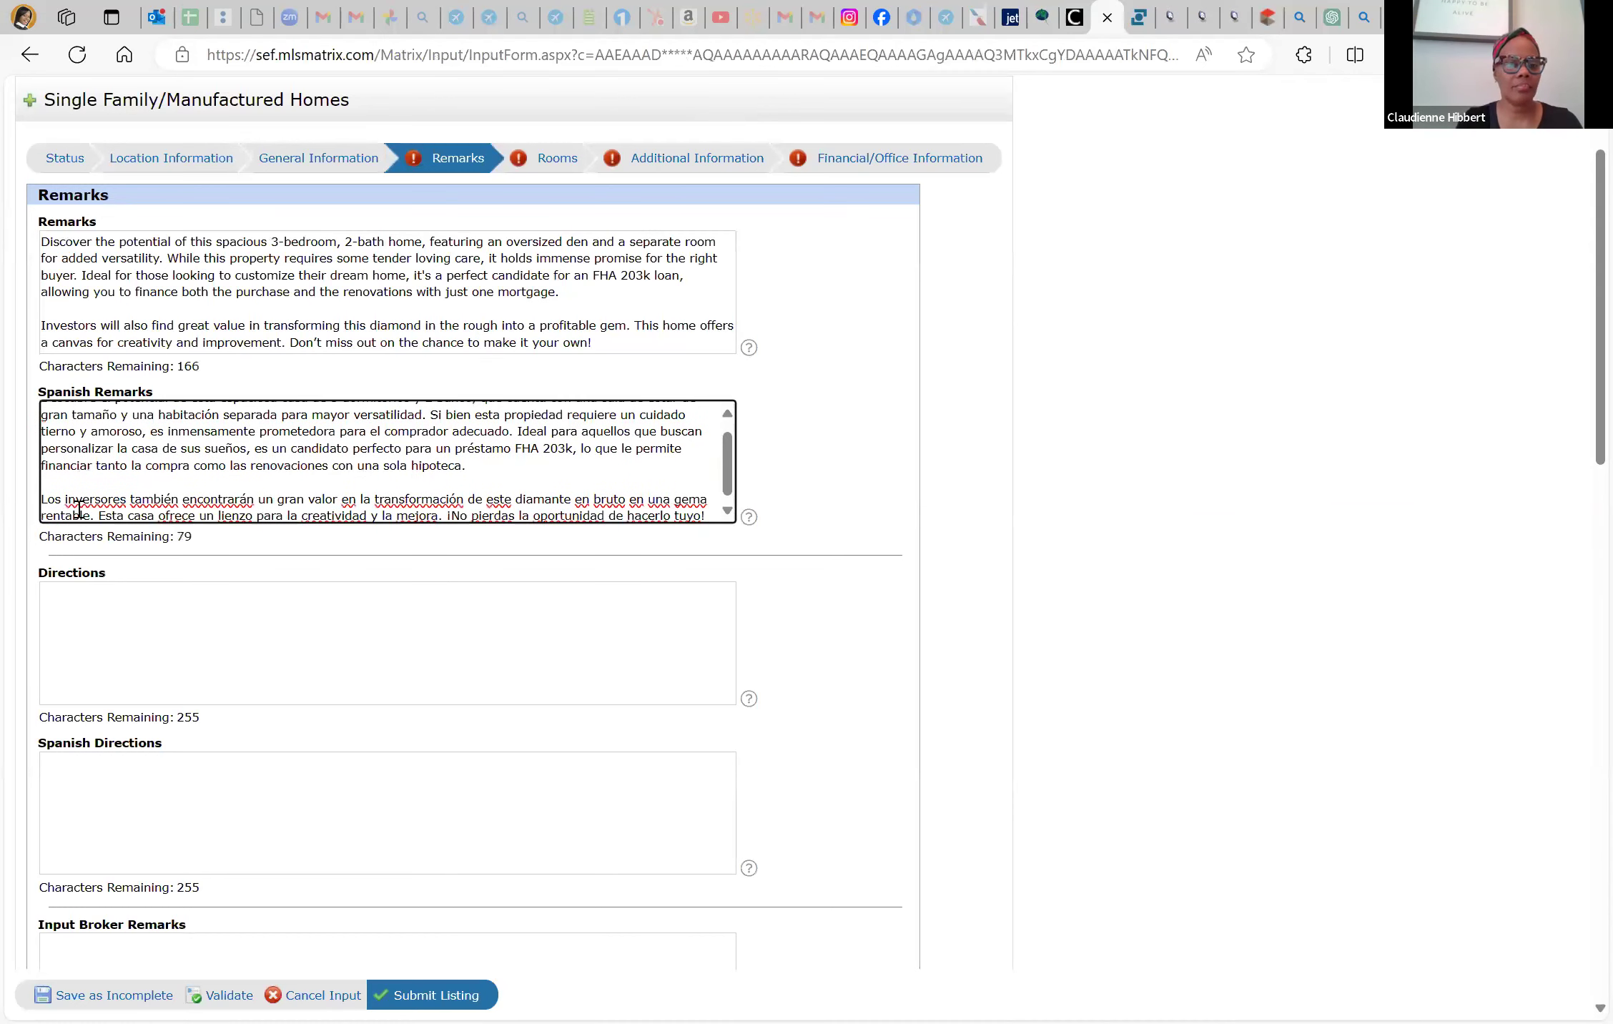
pyautogui.click(78, 615)
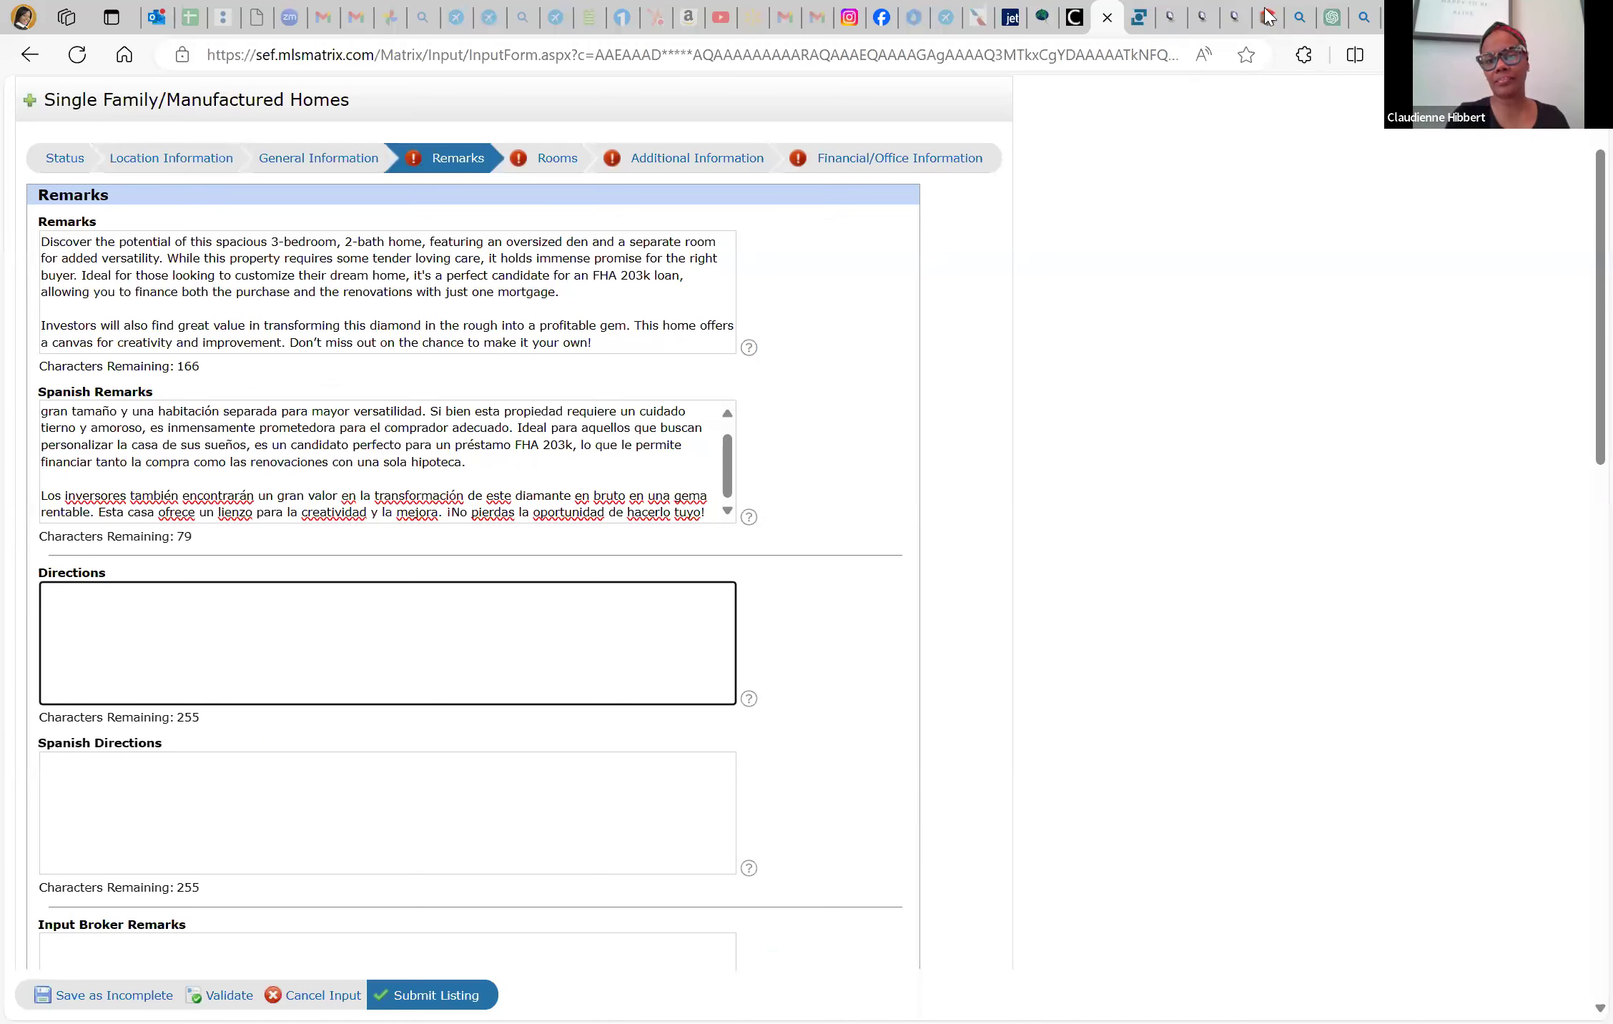
# Go to the Matrix add/edit listings page and open the list of existing listings
pyautogui.hotkey('ctrl', 'Tab')
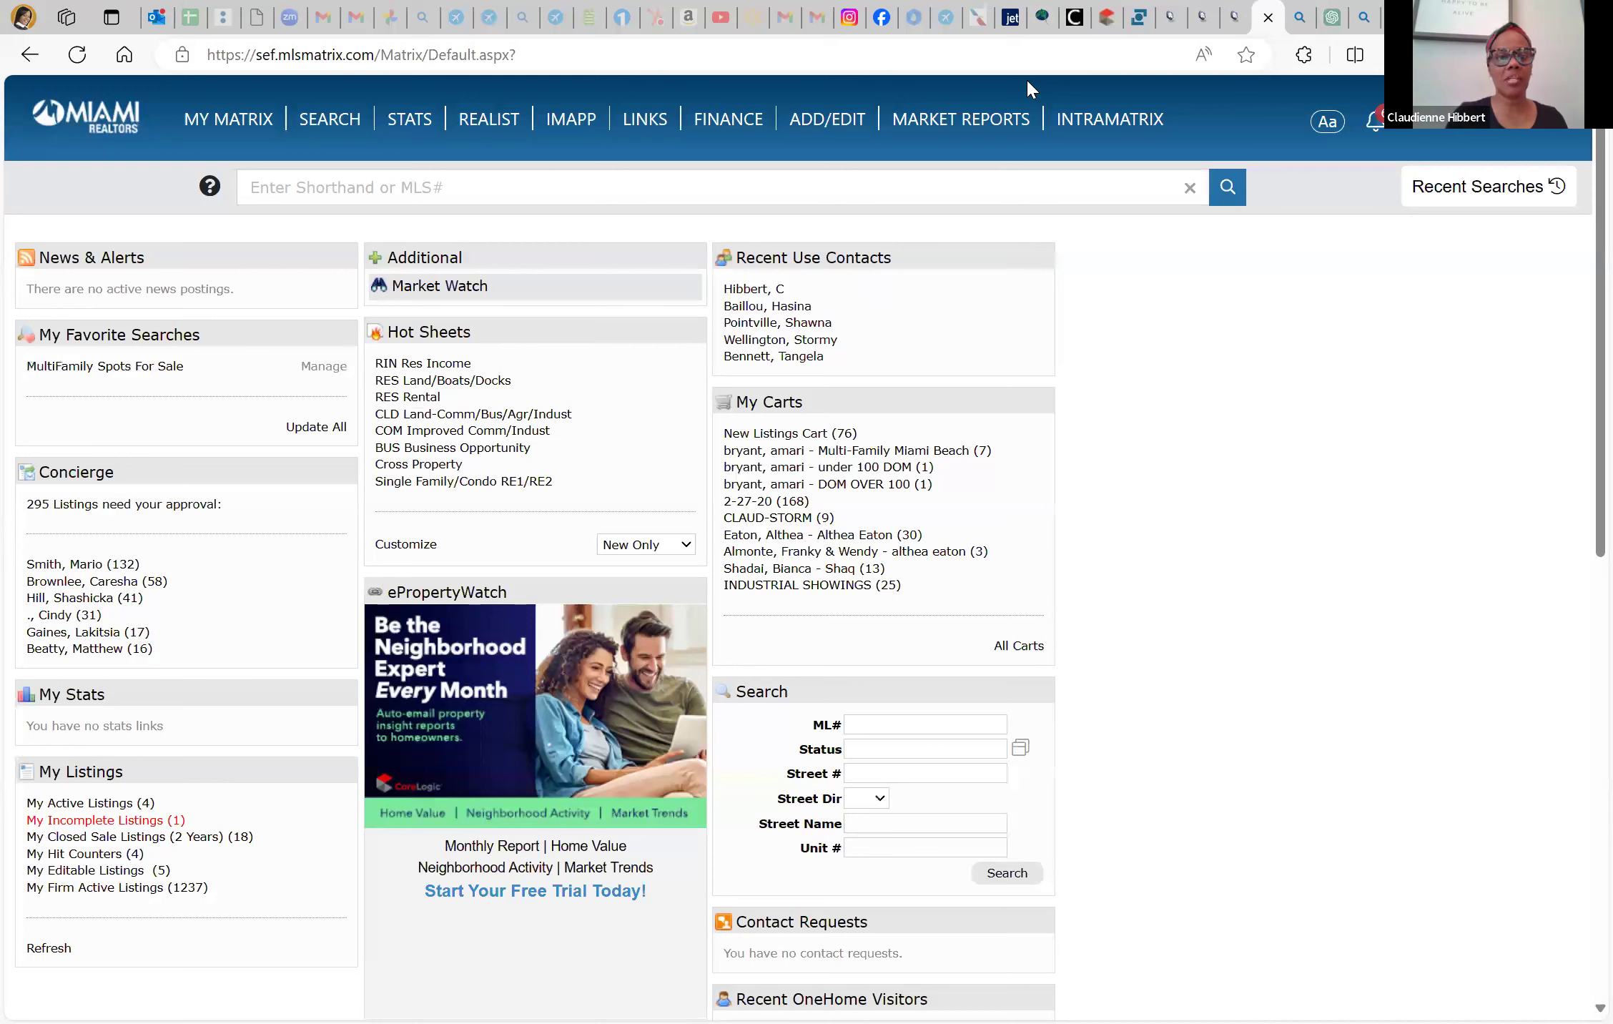
pyautogui.click(827, 118)
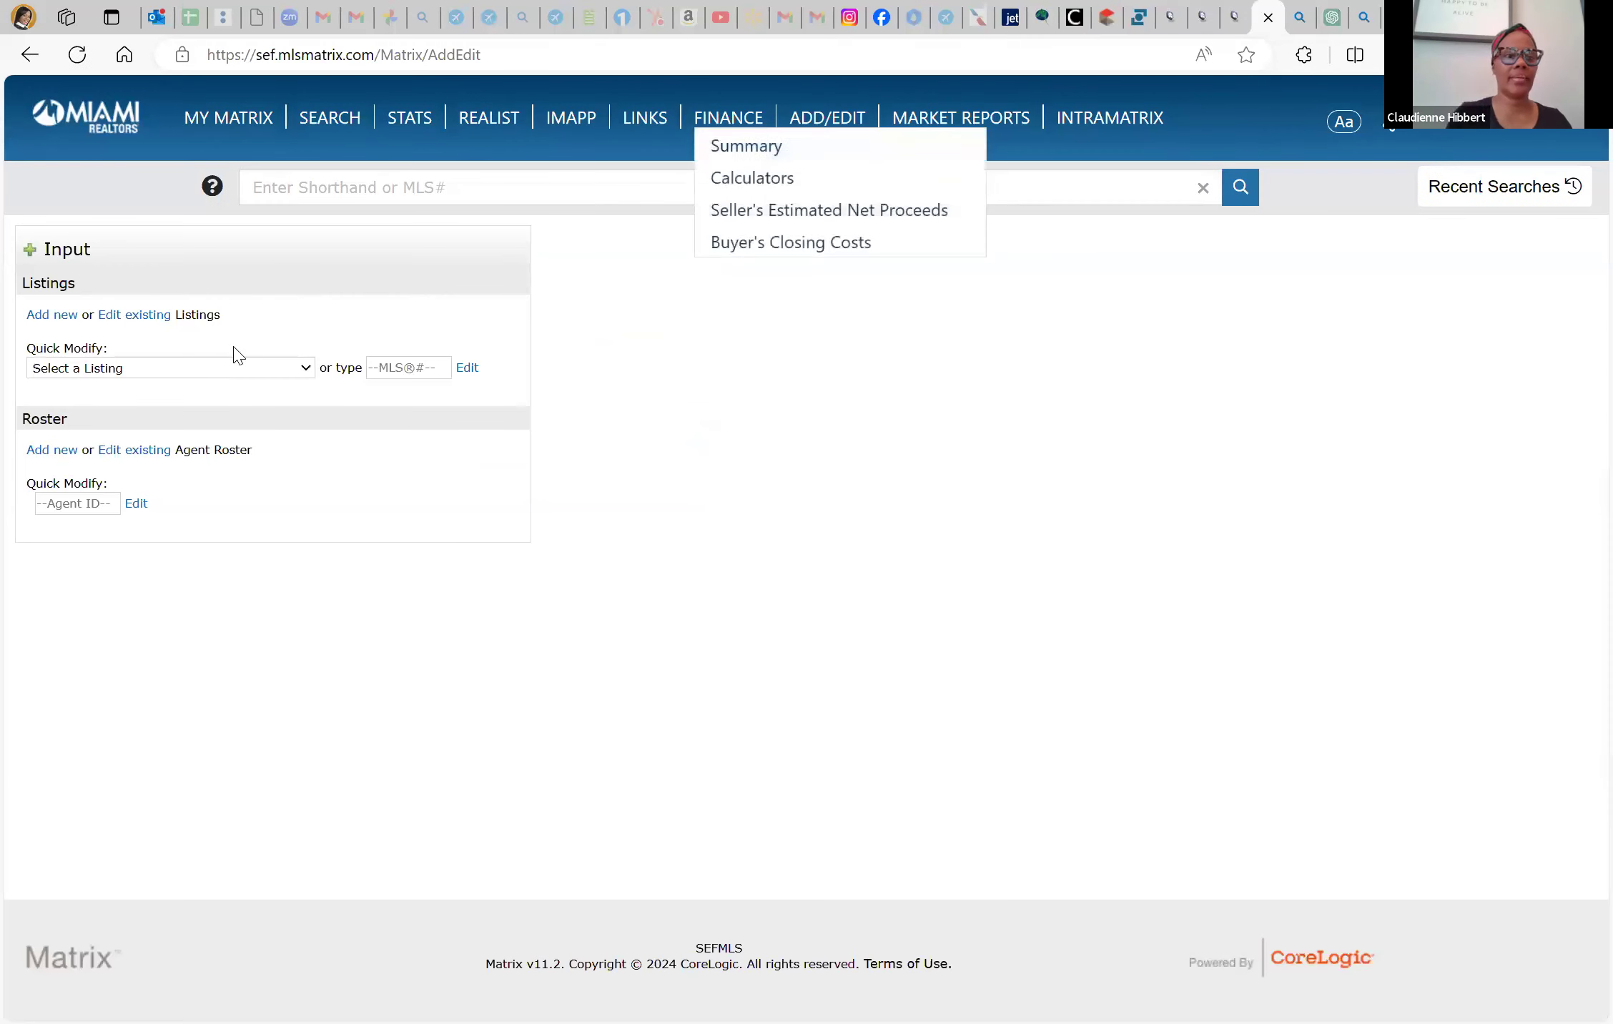
pyautogui.click(200, 368)
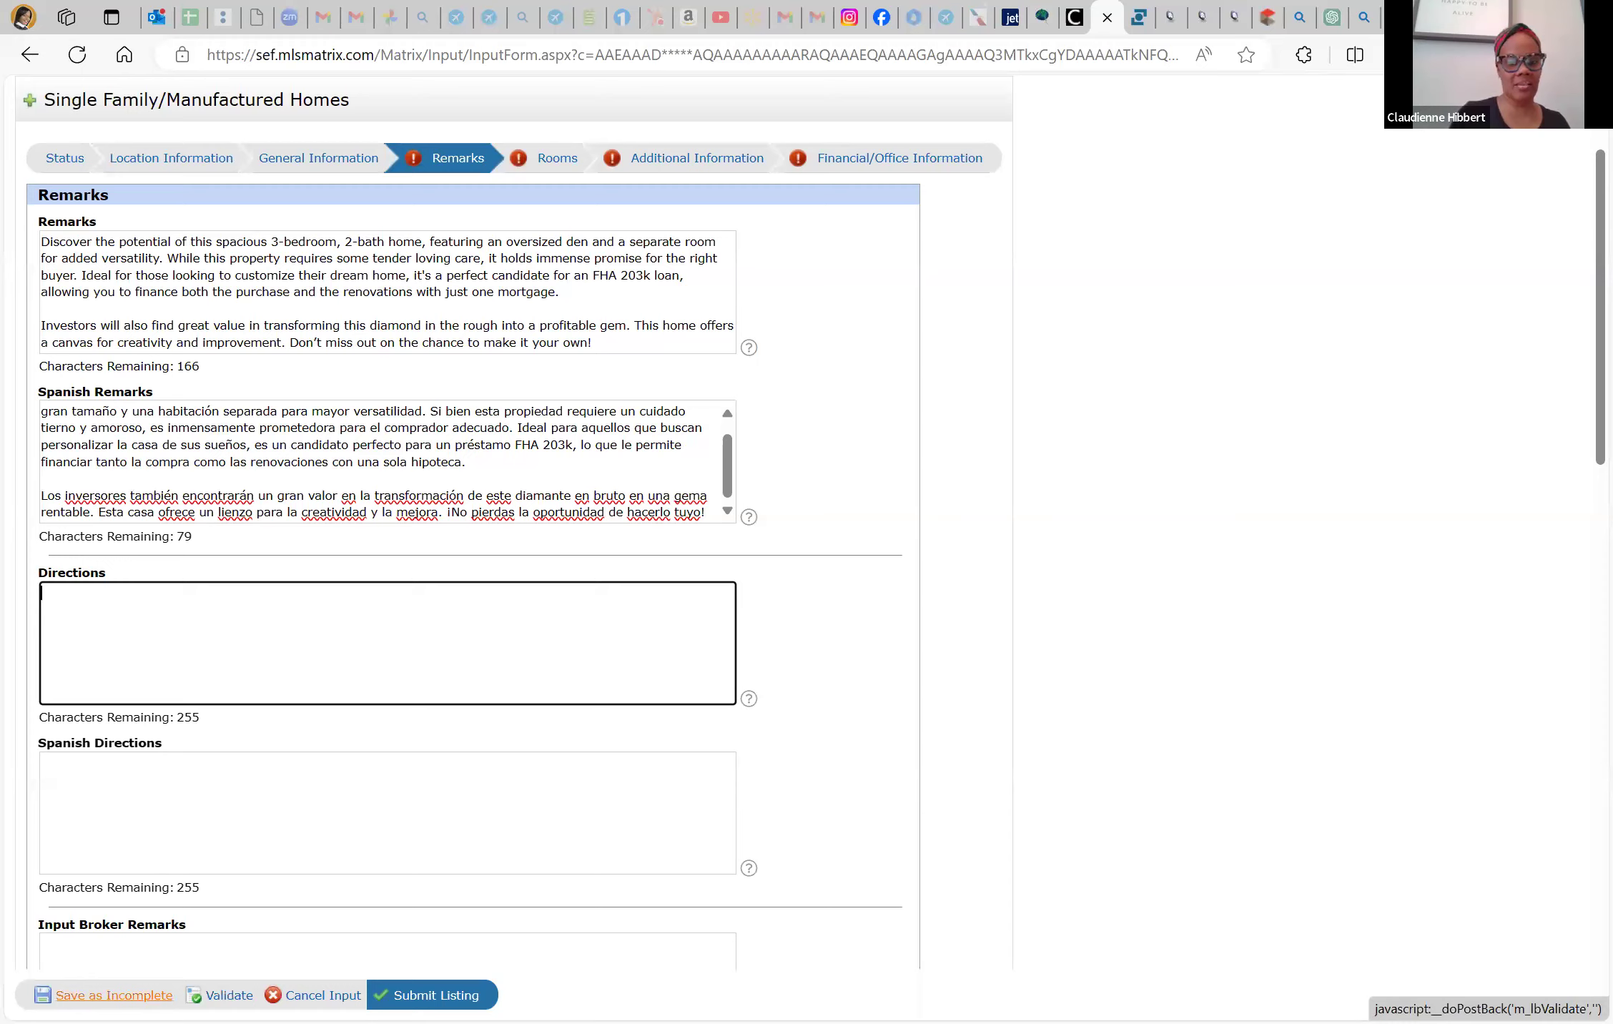
pyautogui.click(115, 994)
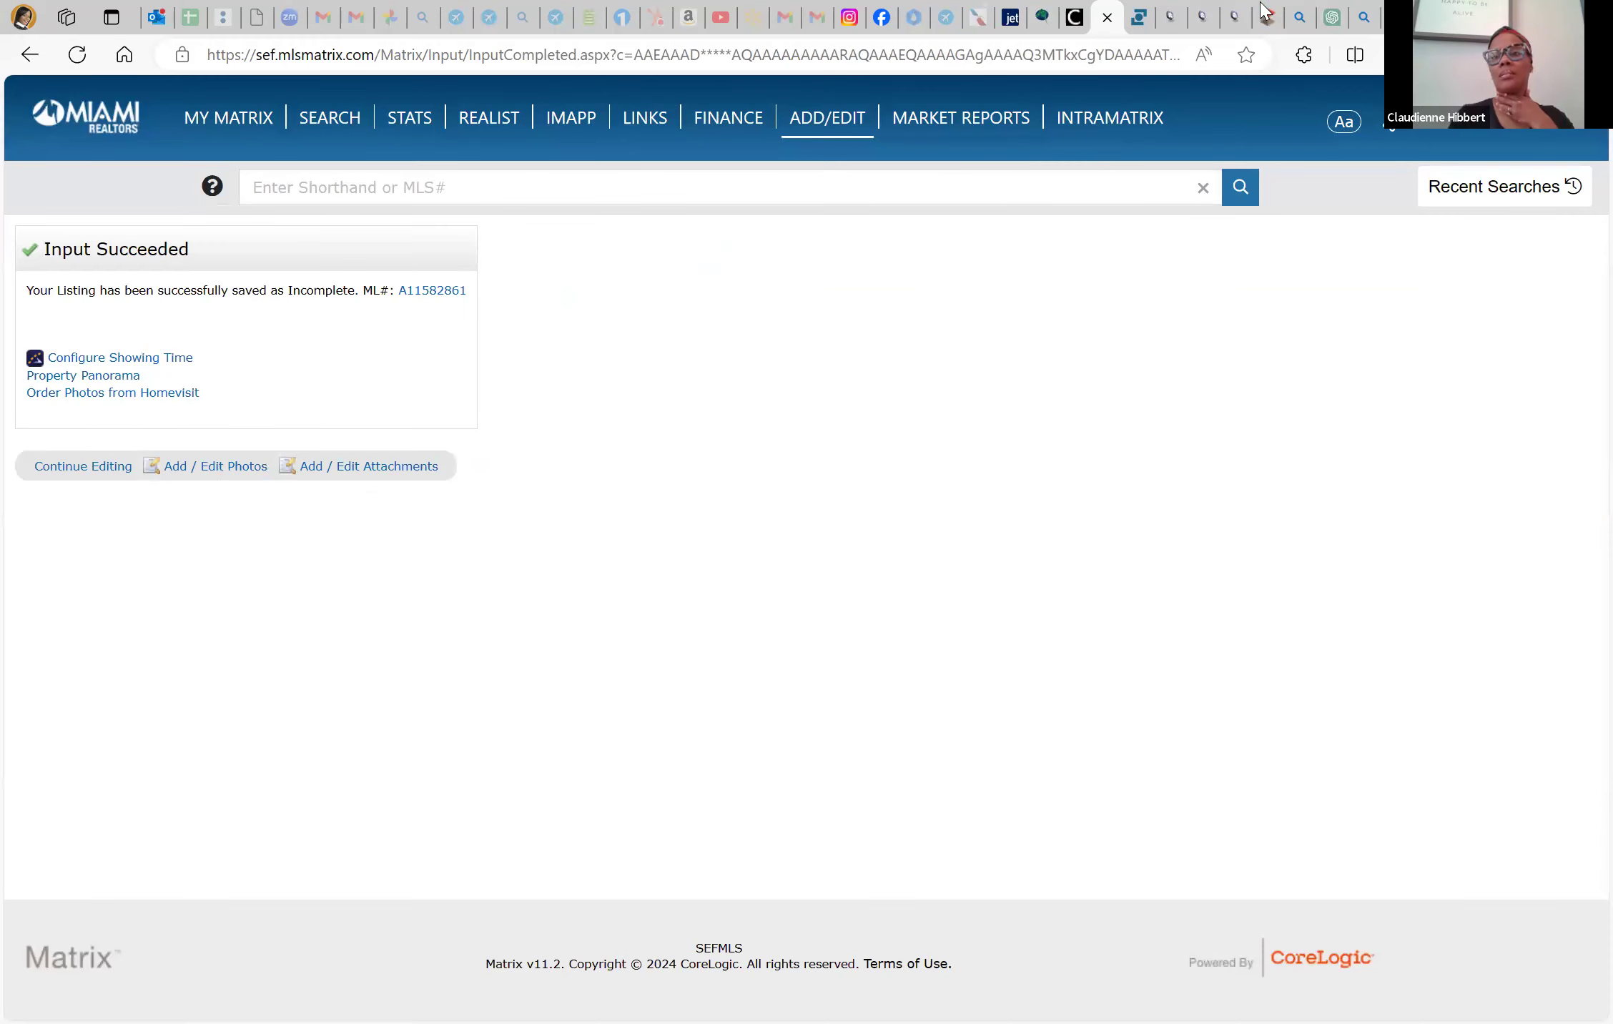
pyautogui.click(1266, 16)
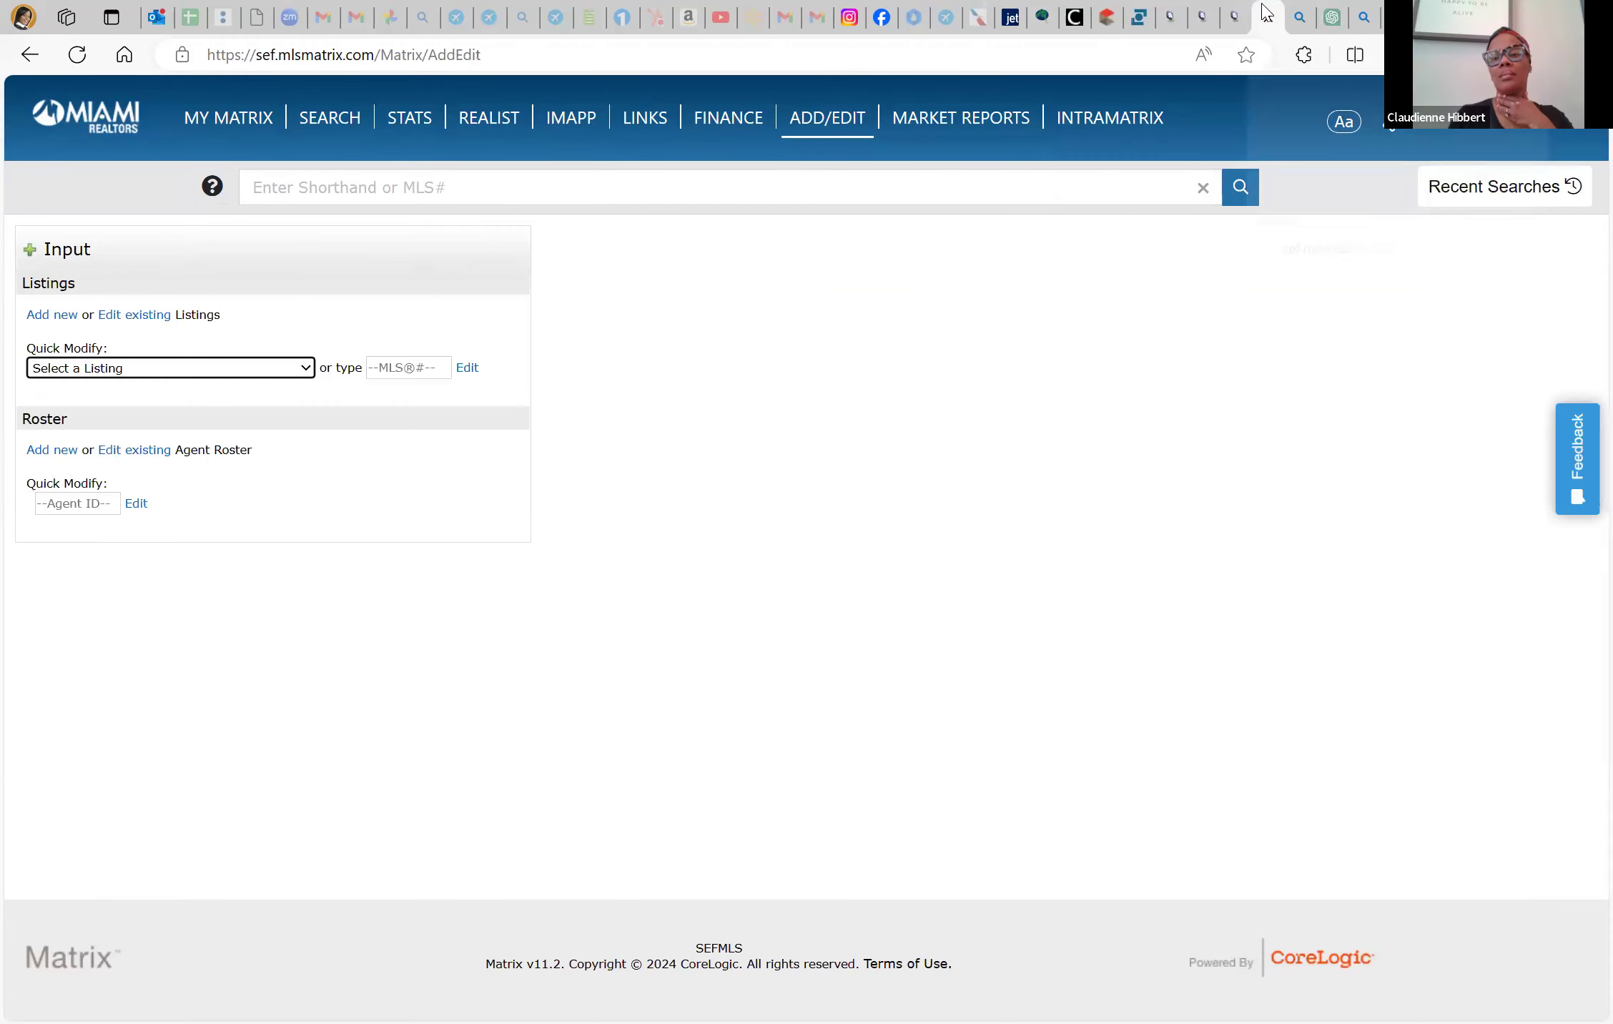
pyautogui.click(119, 369)
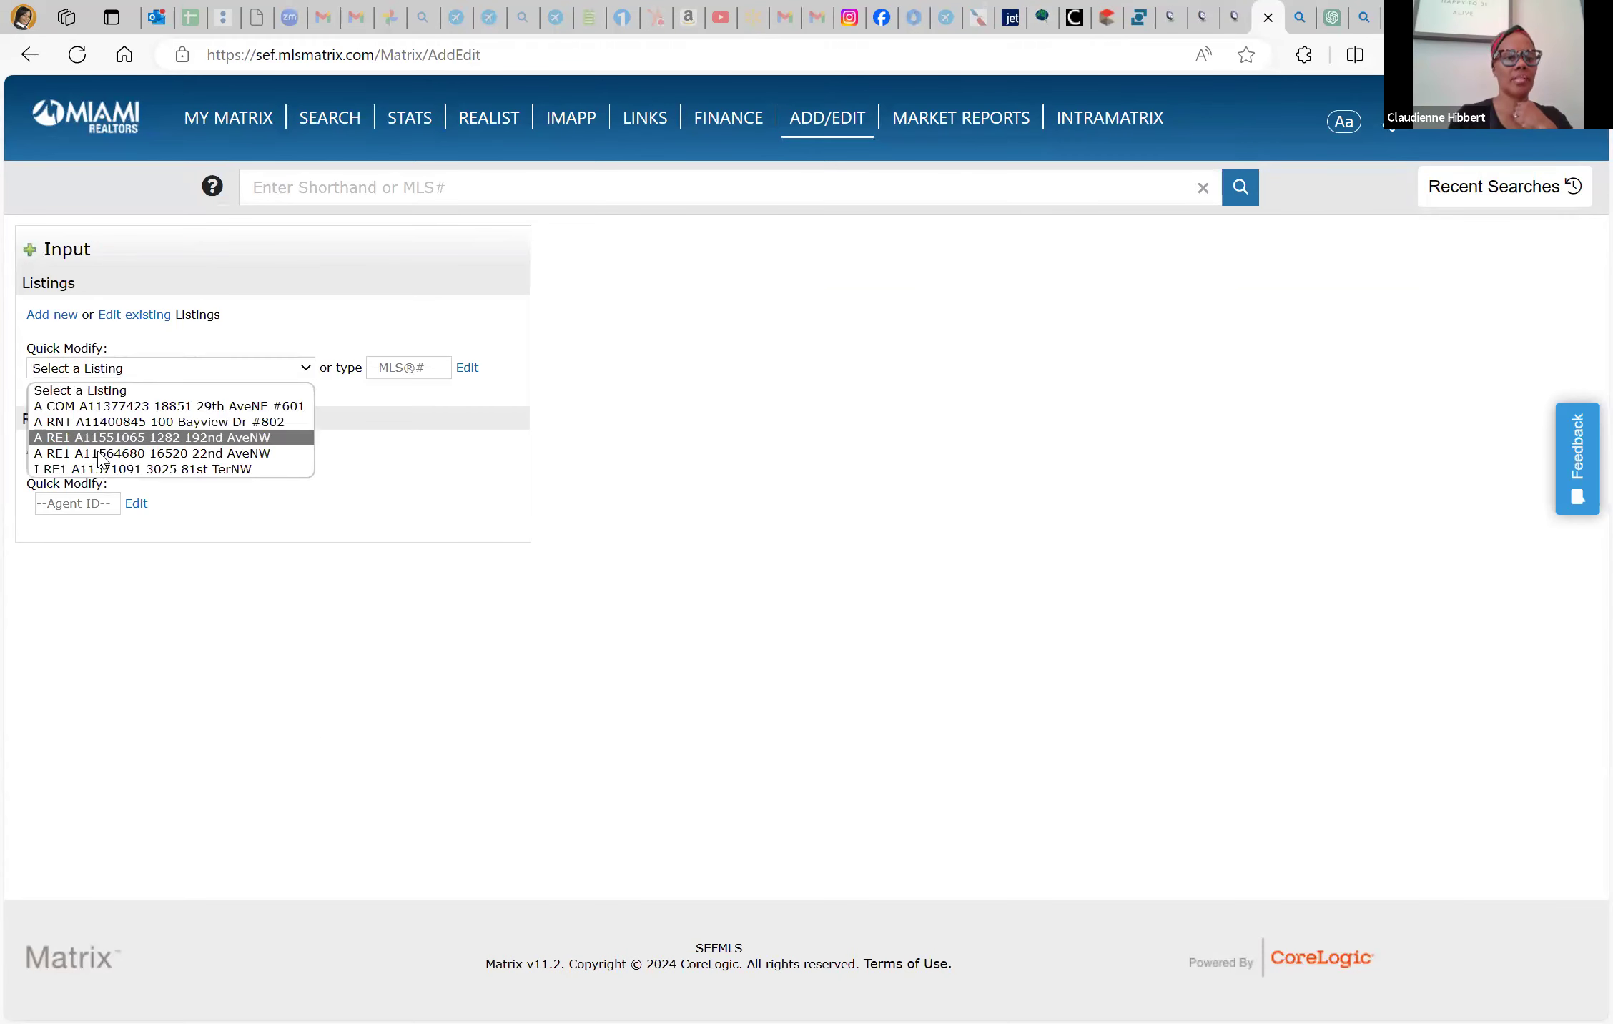
pyautogui.click(180, 469)
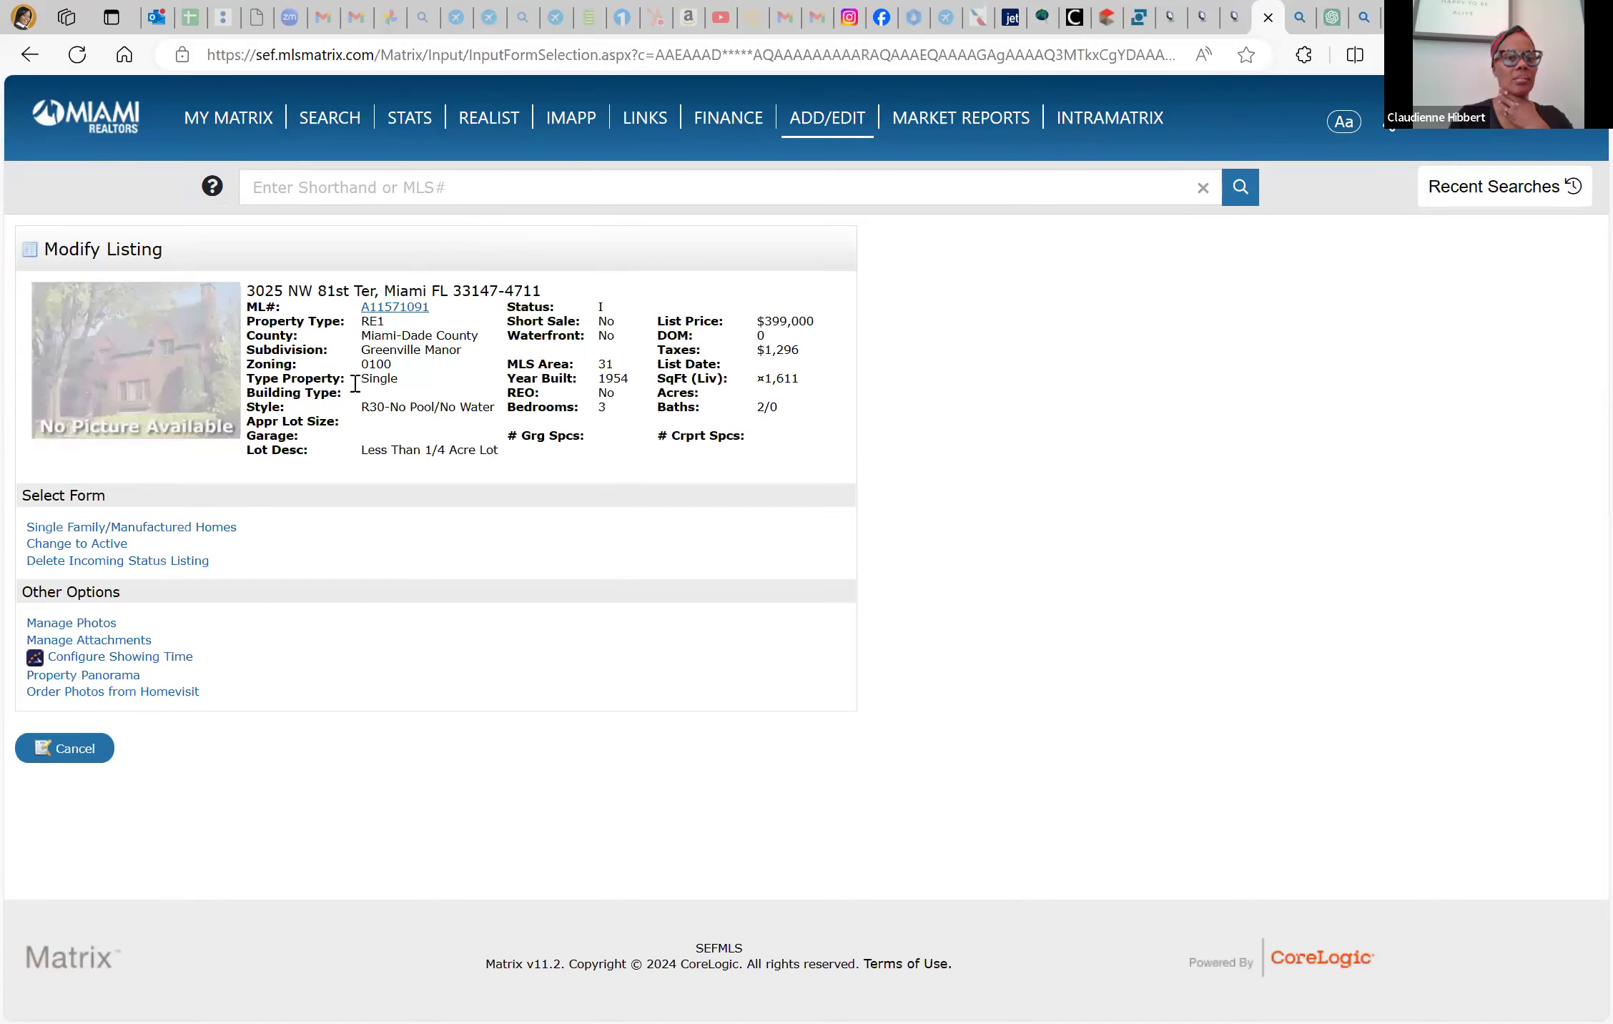
pyautogui.click(106, 528)
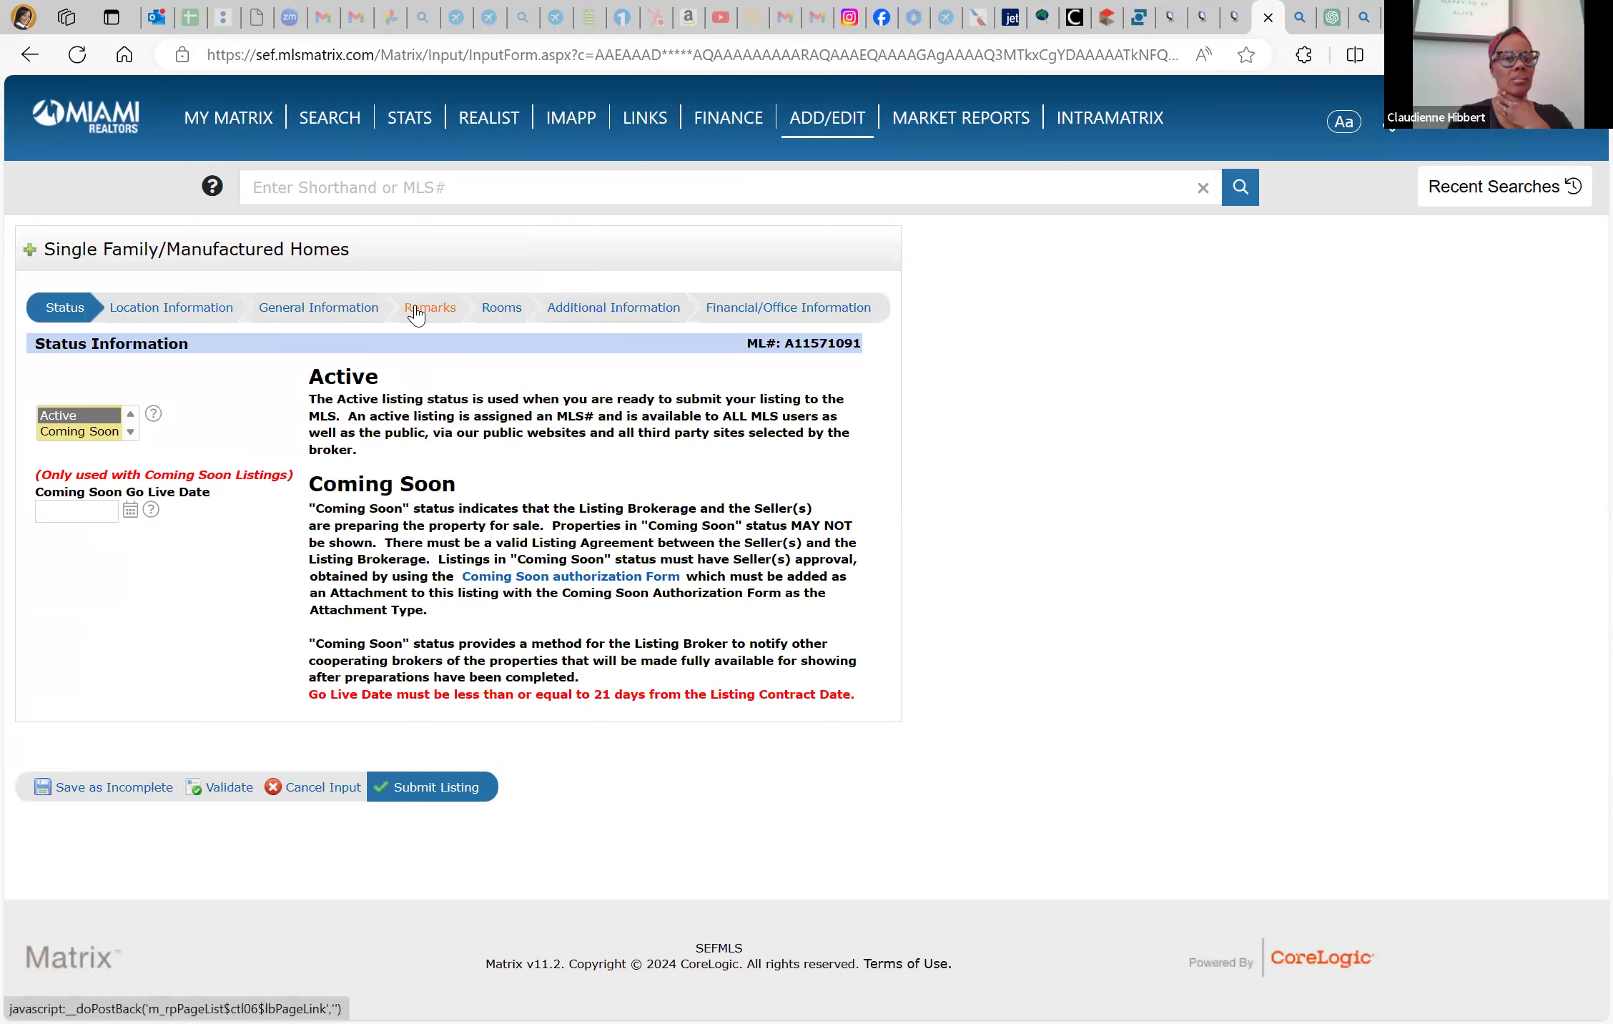
pyautogui.click(415, 313)
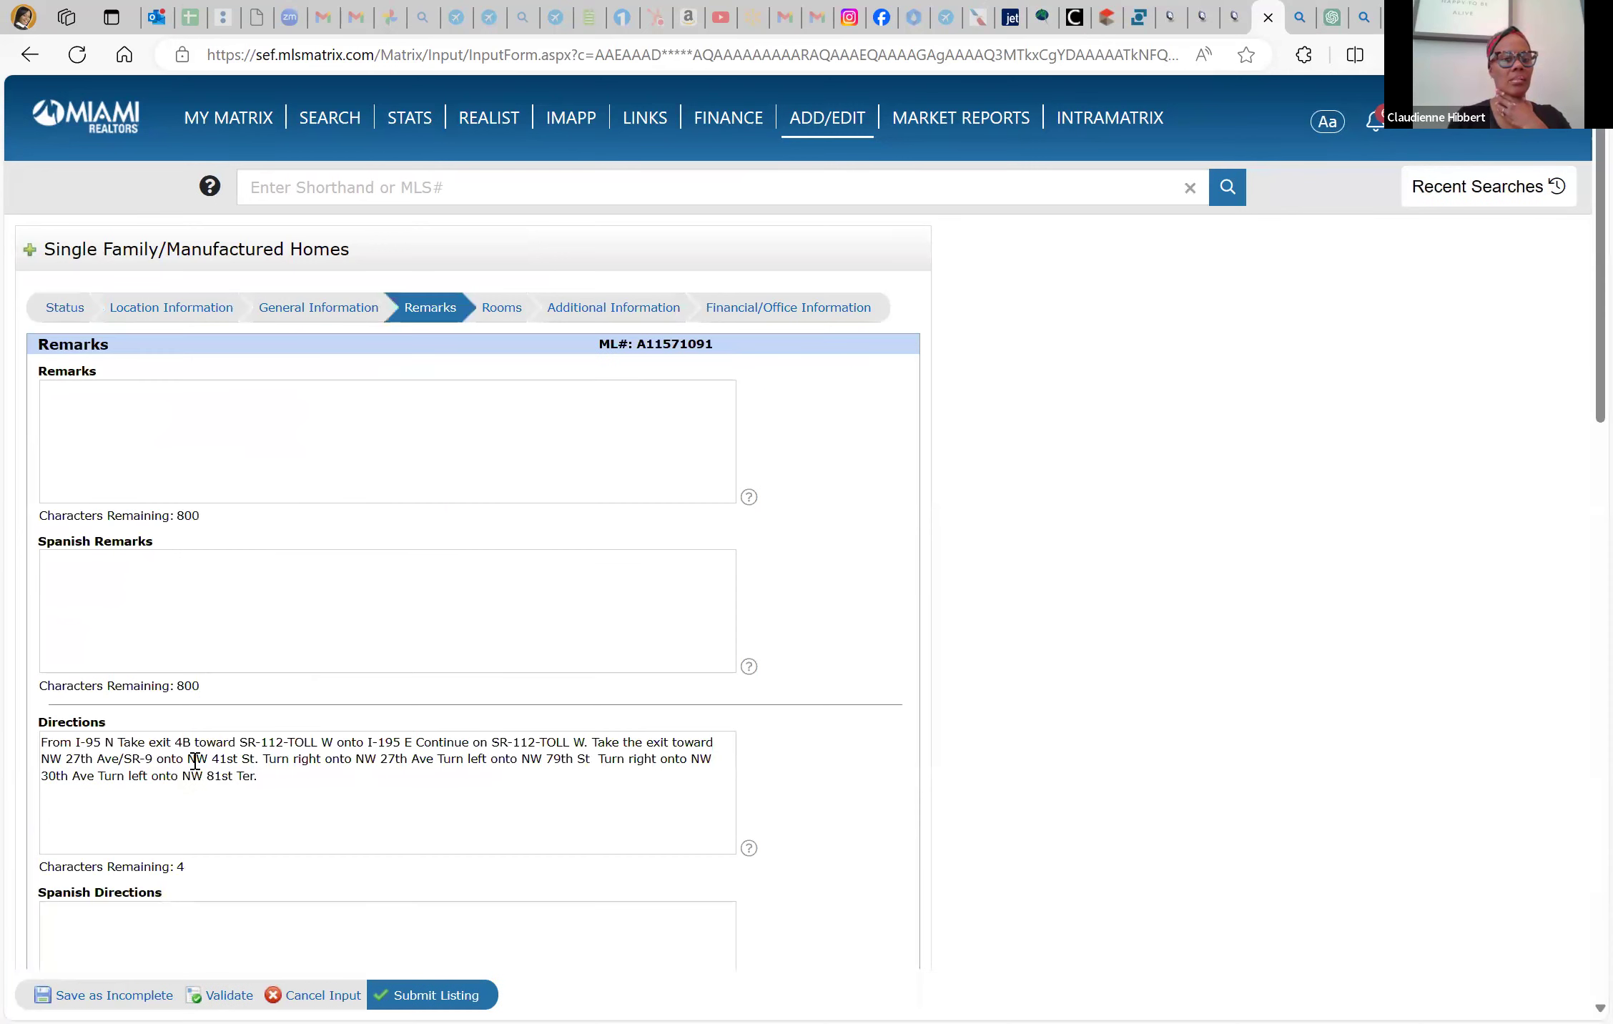
pyautogui.tripleClick(195, 760)
pyautogui.hotkey('ctrl', 'c')
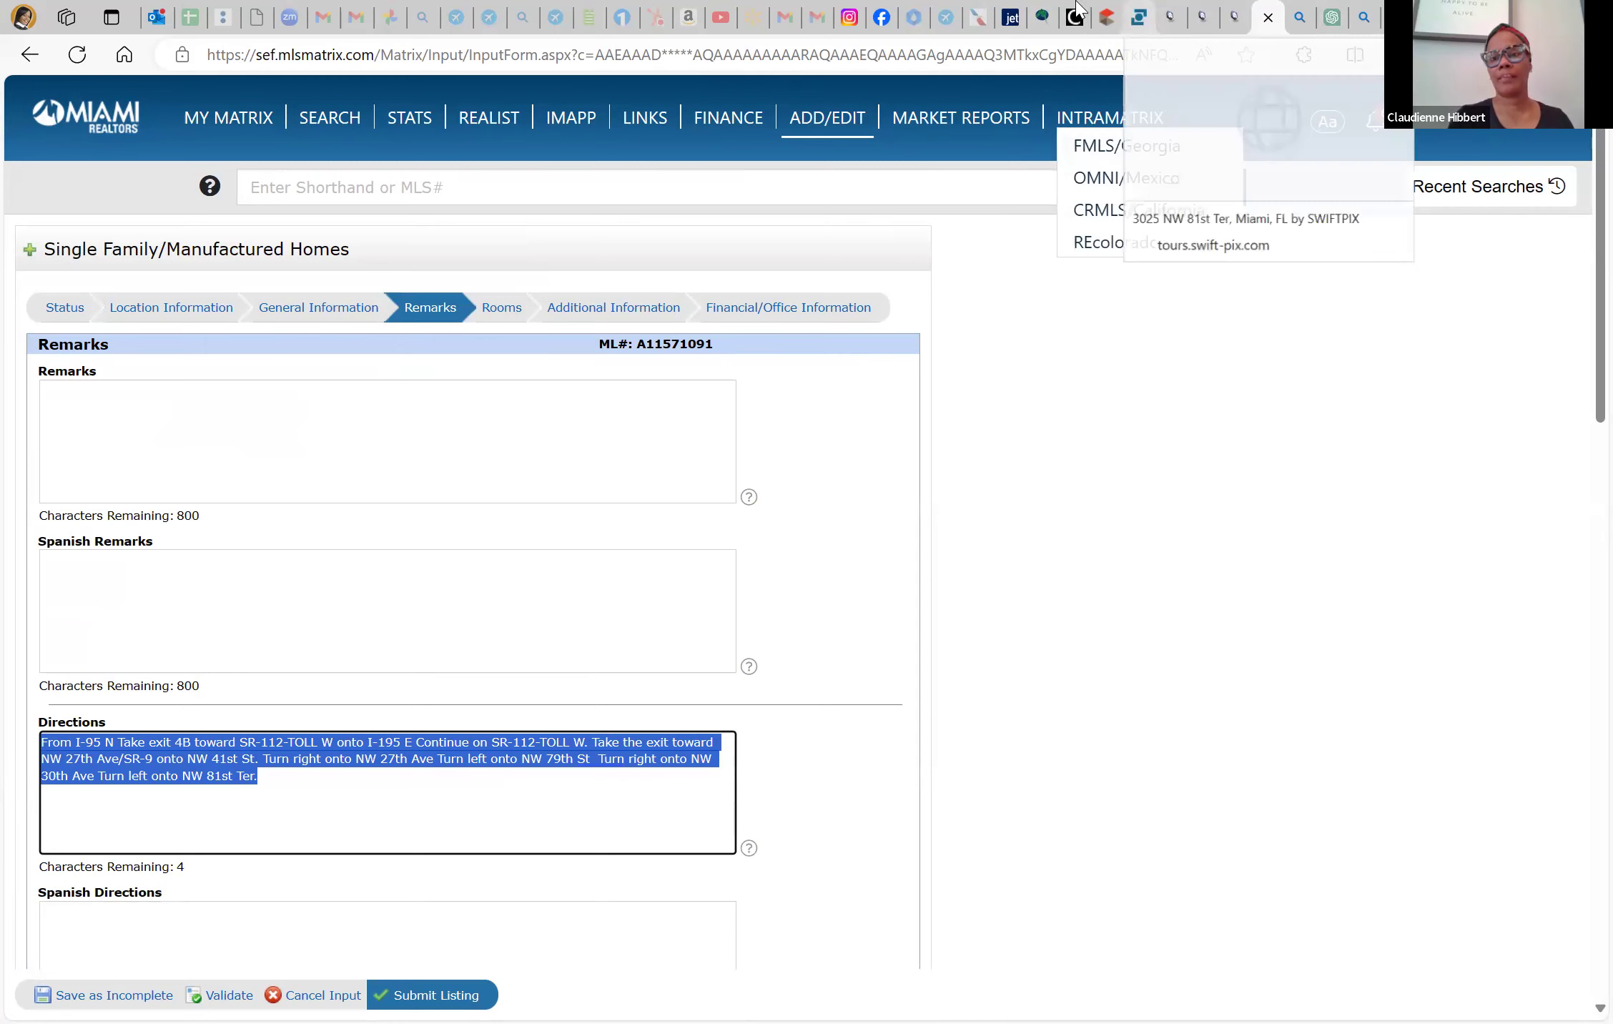
# Continue editing the new listing at its empty Directions field
pyautogui.click(1107, 13)
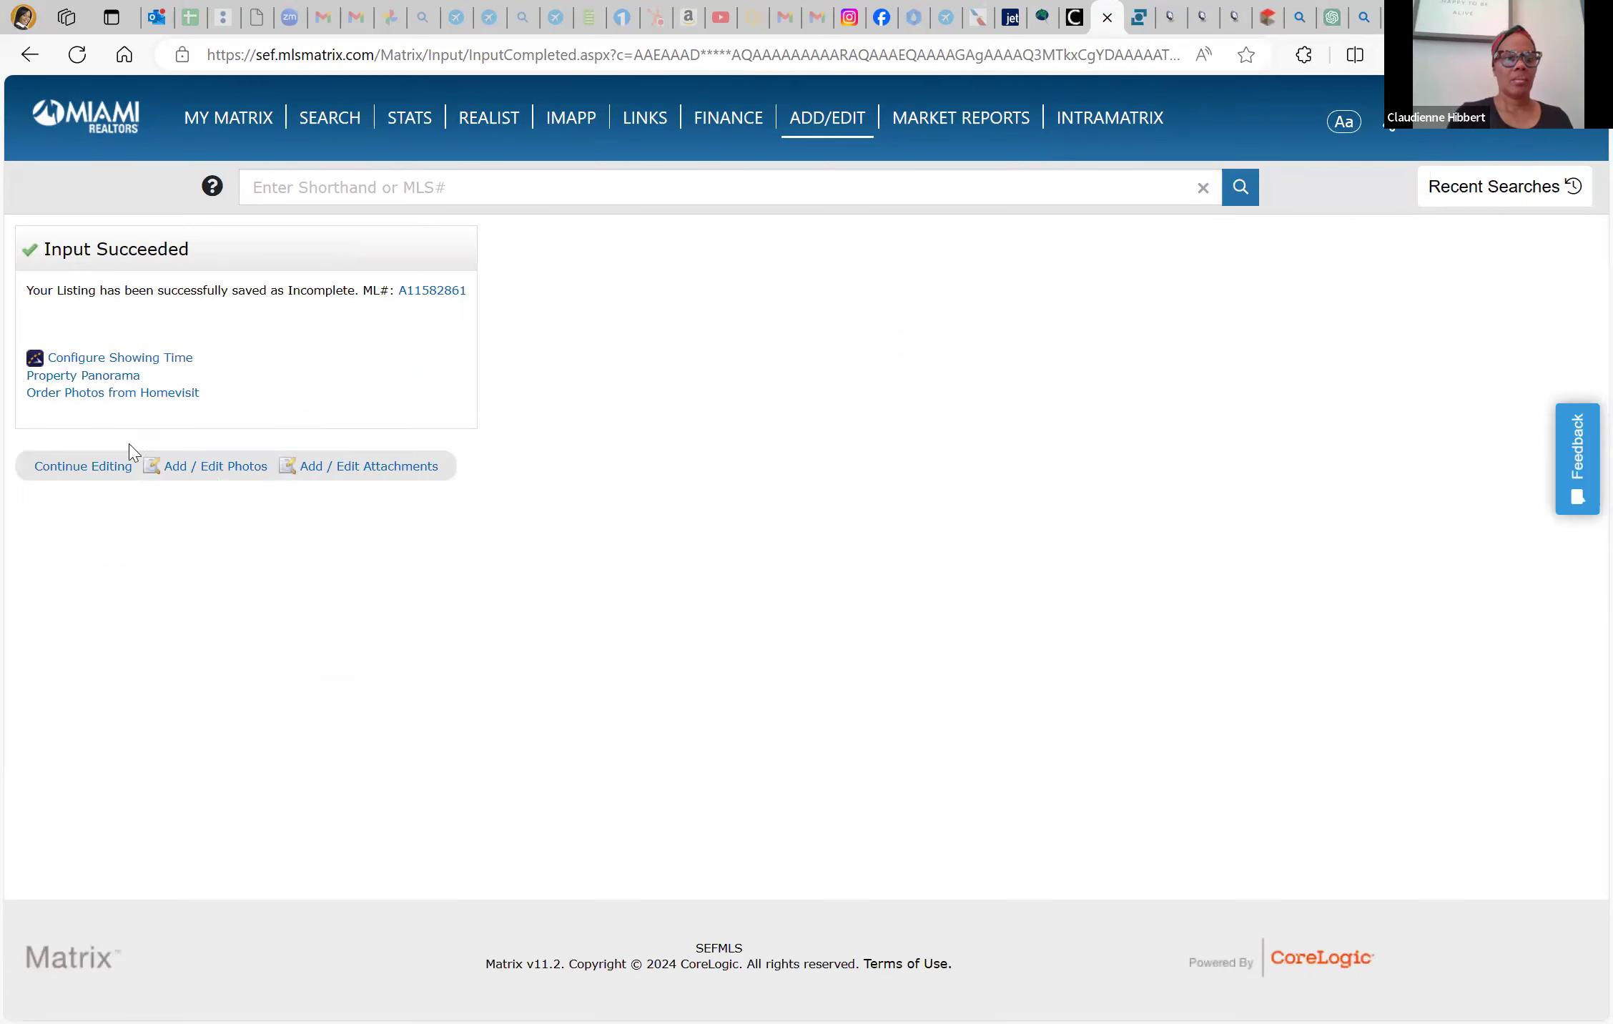
pyautogui.click(113, 475)
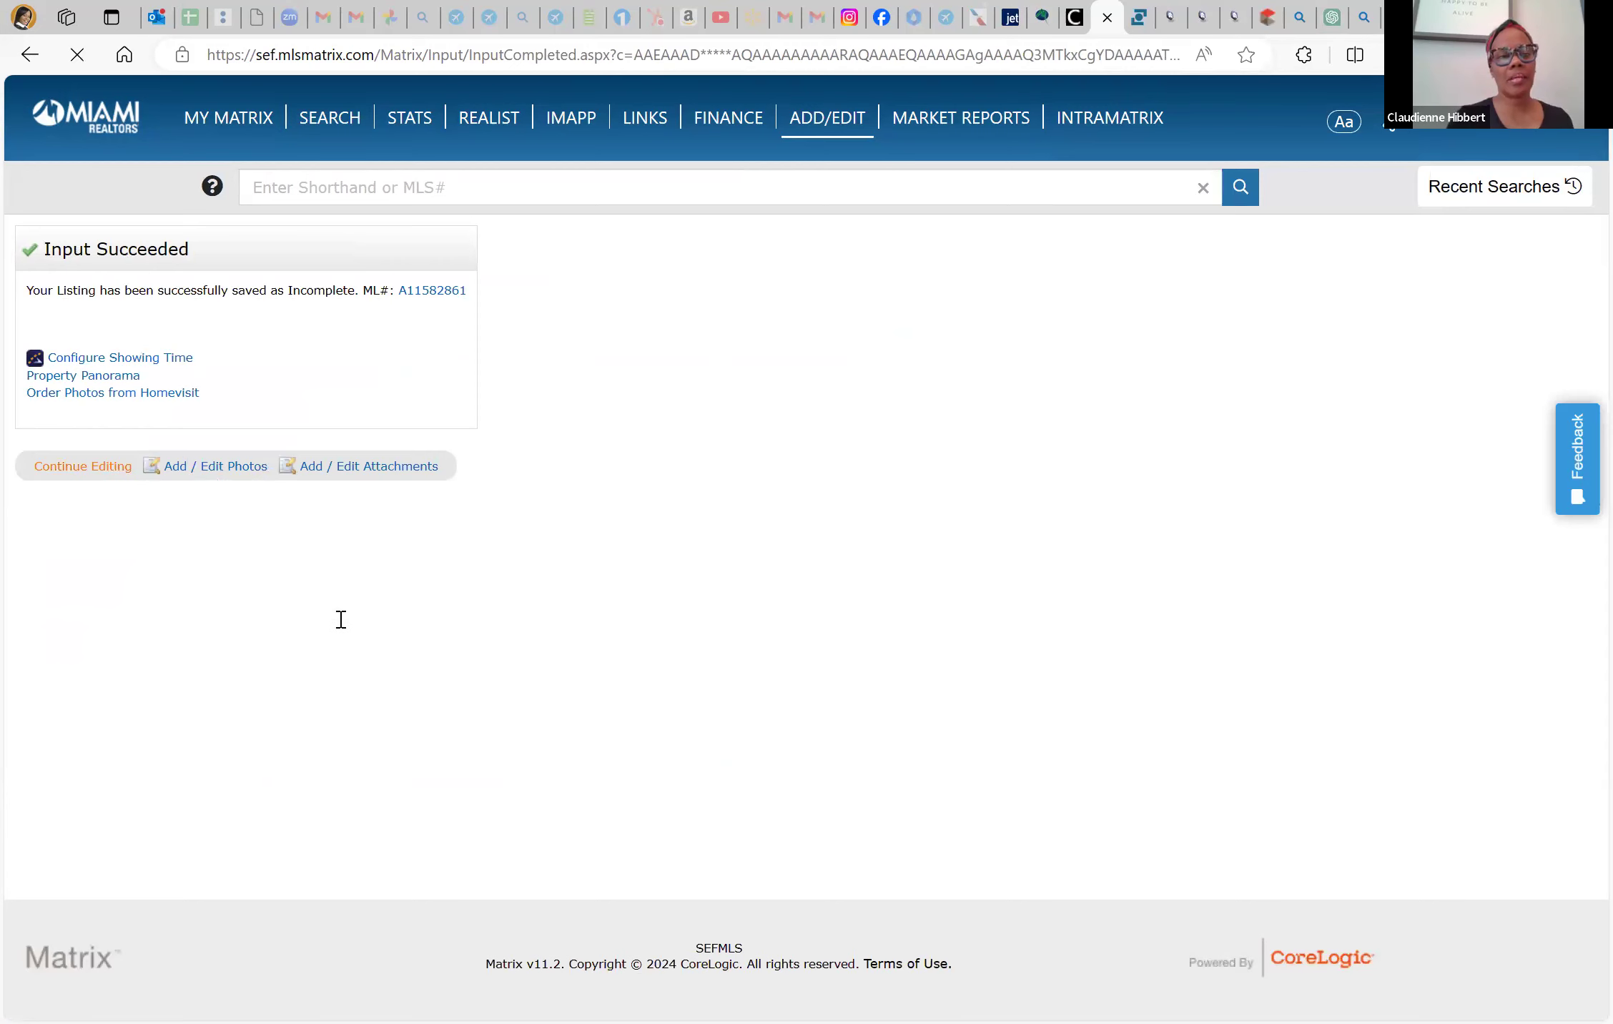
pyautogui.click(281, 803)
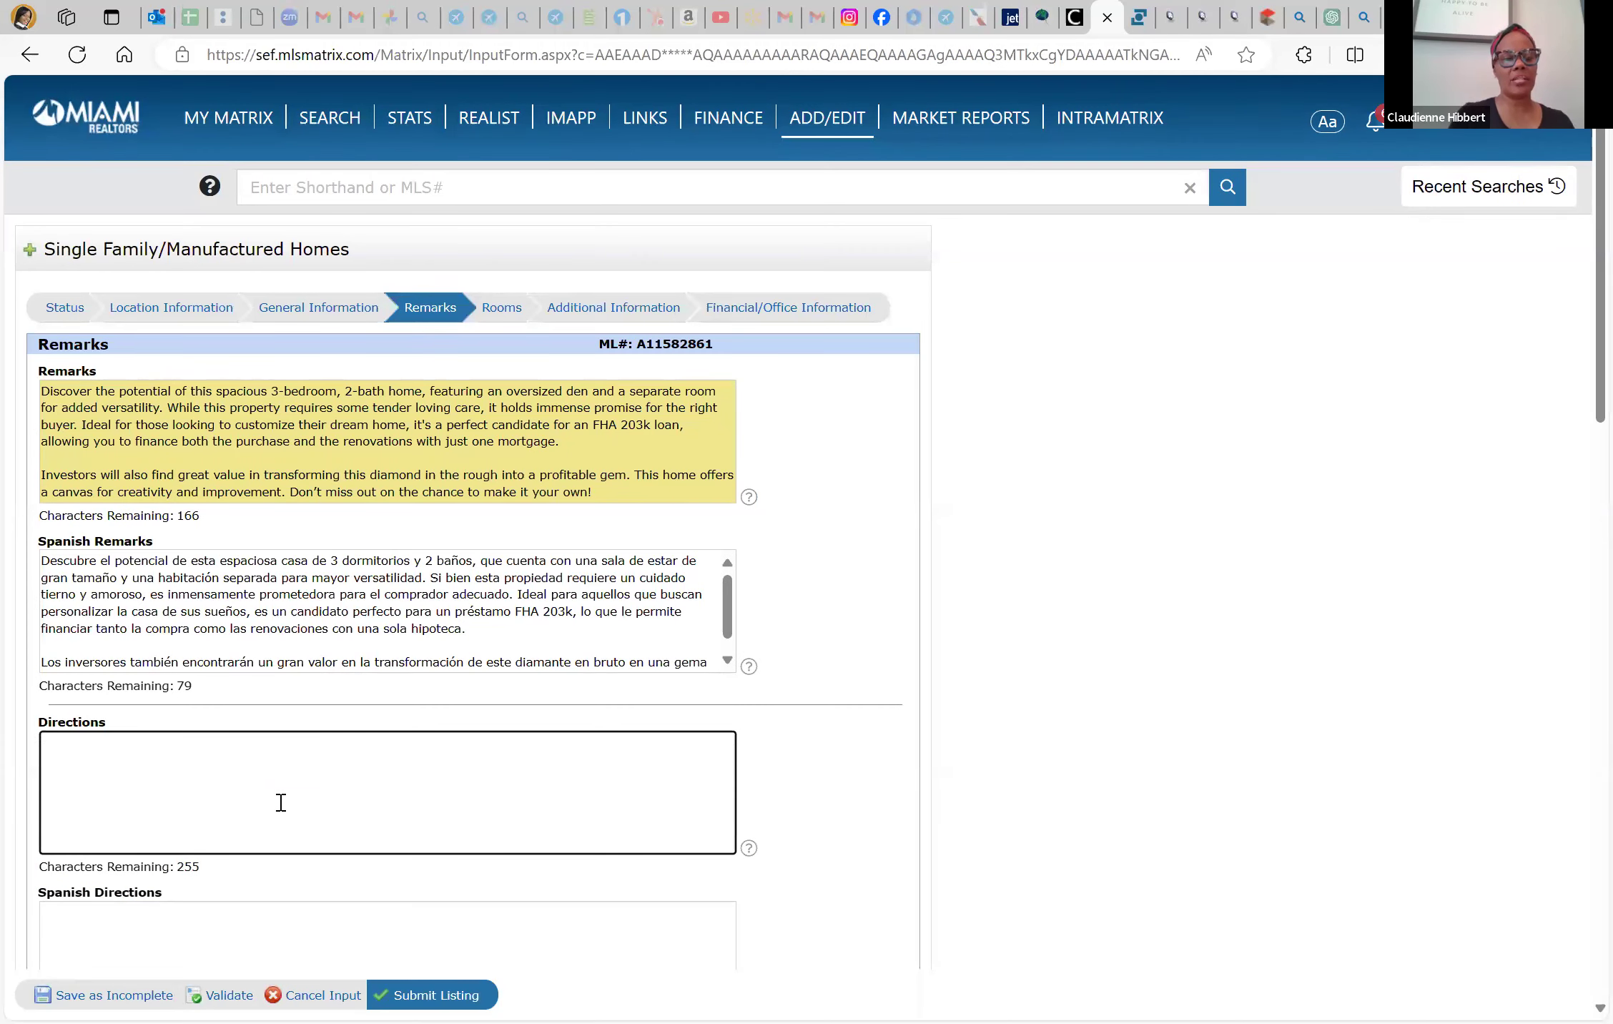
# Paste the I-95 N to NW 81st Ter driving route into Directions, leaving 4 characters remaining
pyautogui.hotkey('ctrl', 'v')
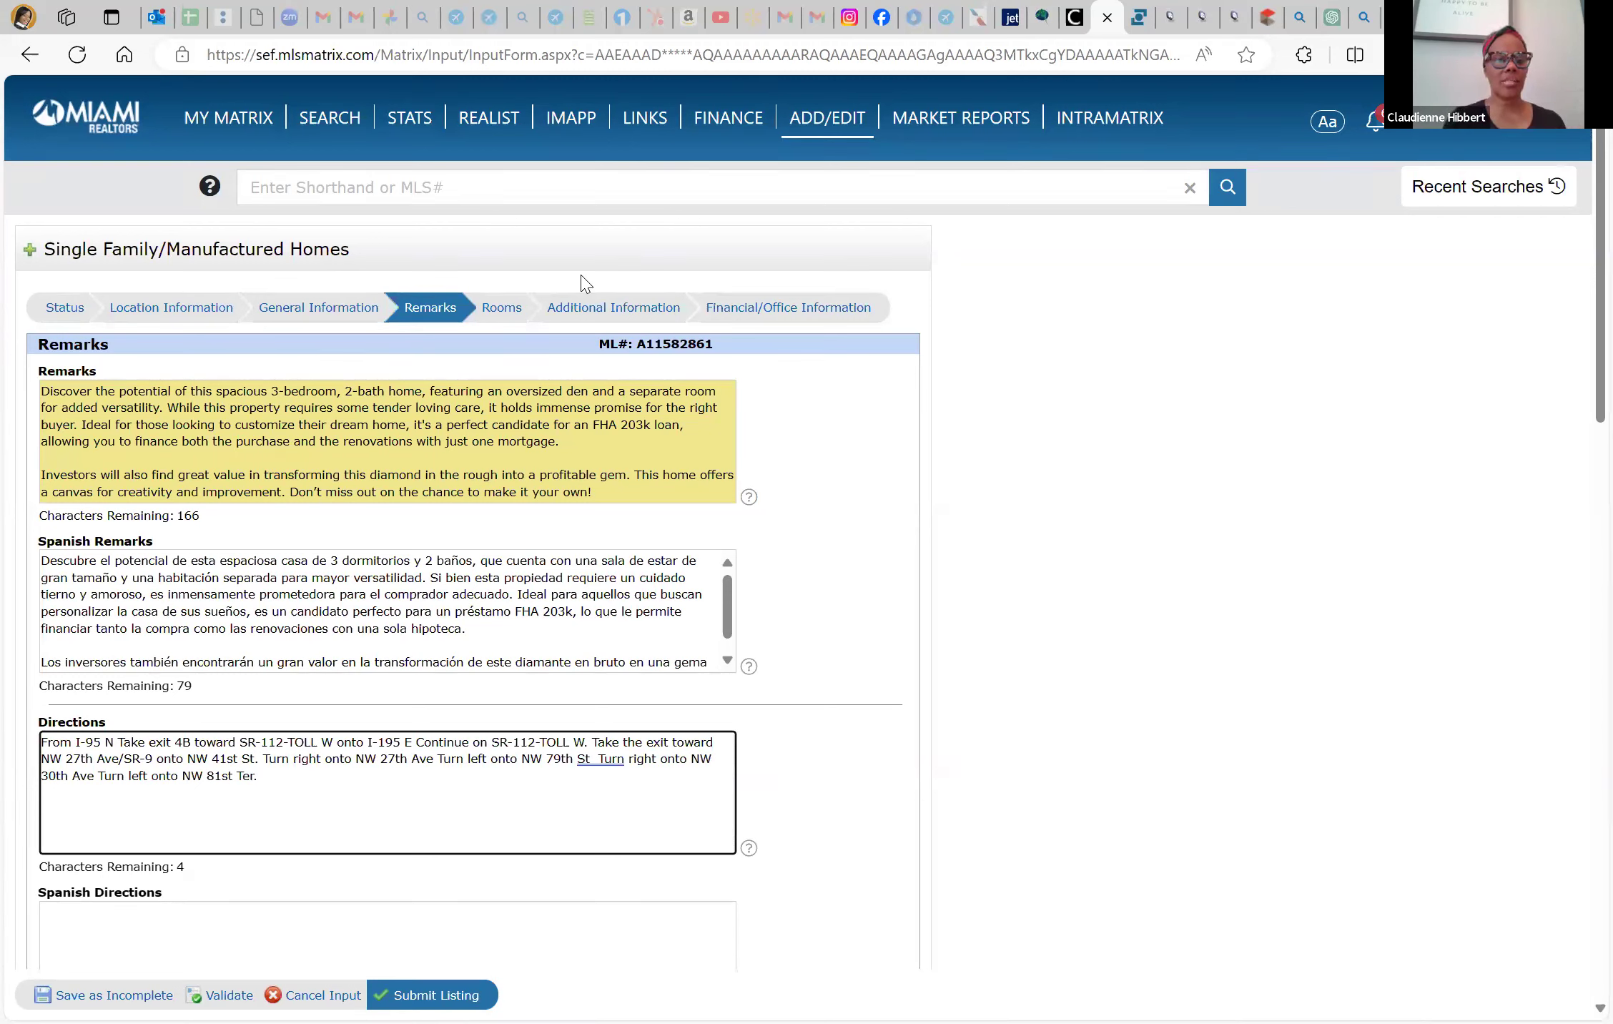
pyautogui.rightClick(272, 611)
pyautogui.scroll(-4, 153, 894)
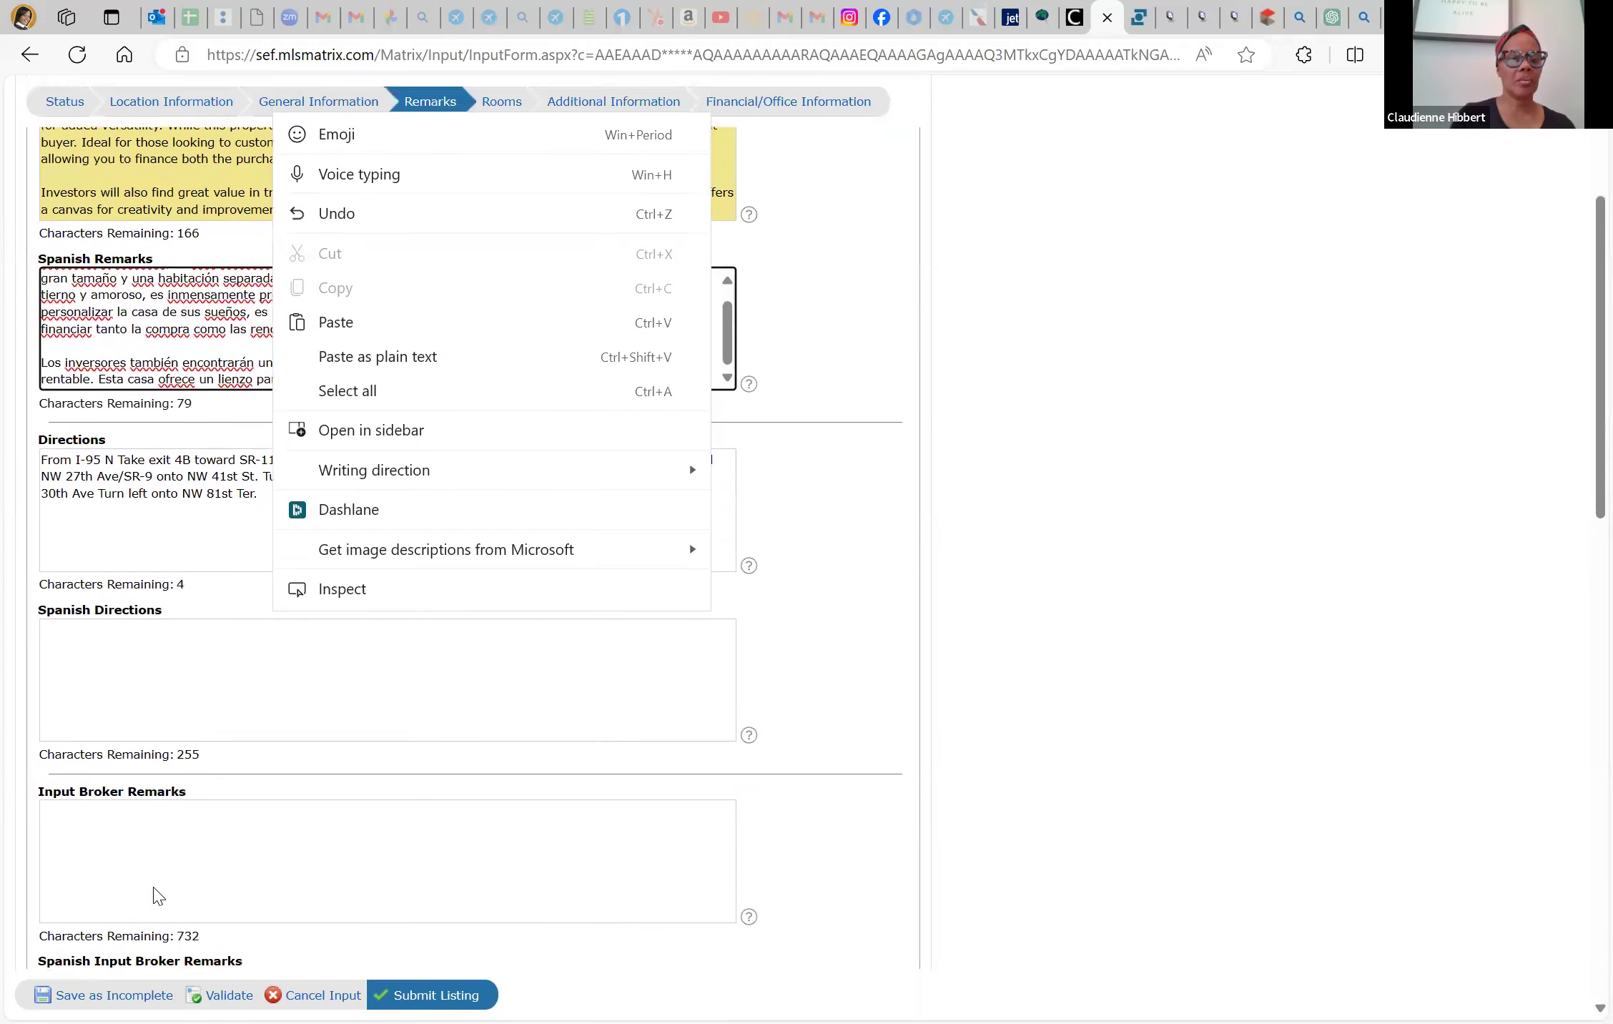
pyautogui.scroll(-3, 155, 887)
pyautogui.click(172, 642)
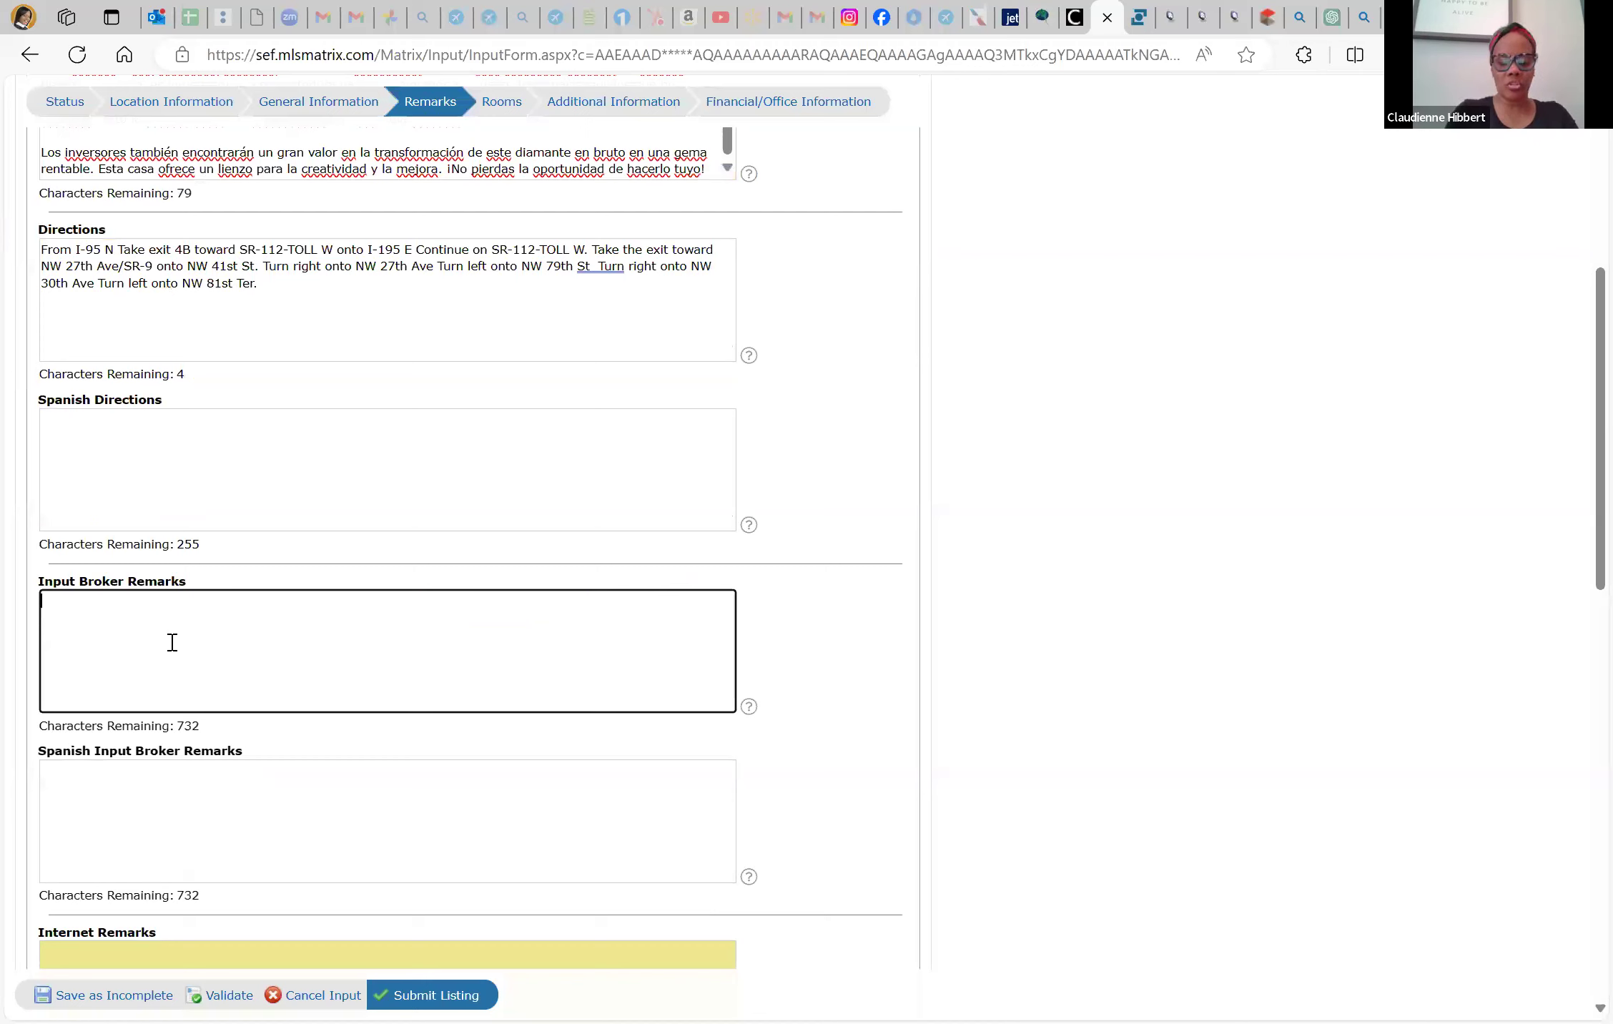
# Enter 'Easy to show! Open House Saturay 9am-12pm' in the Input Broker Remarks
pyautogui.write('Easty')
pyautogui.press('BackSpace')
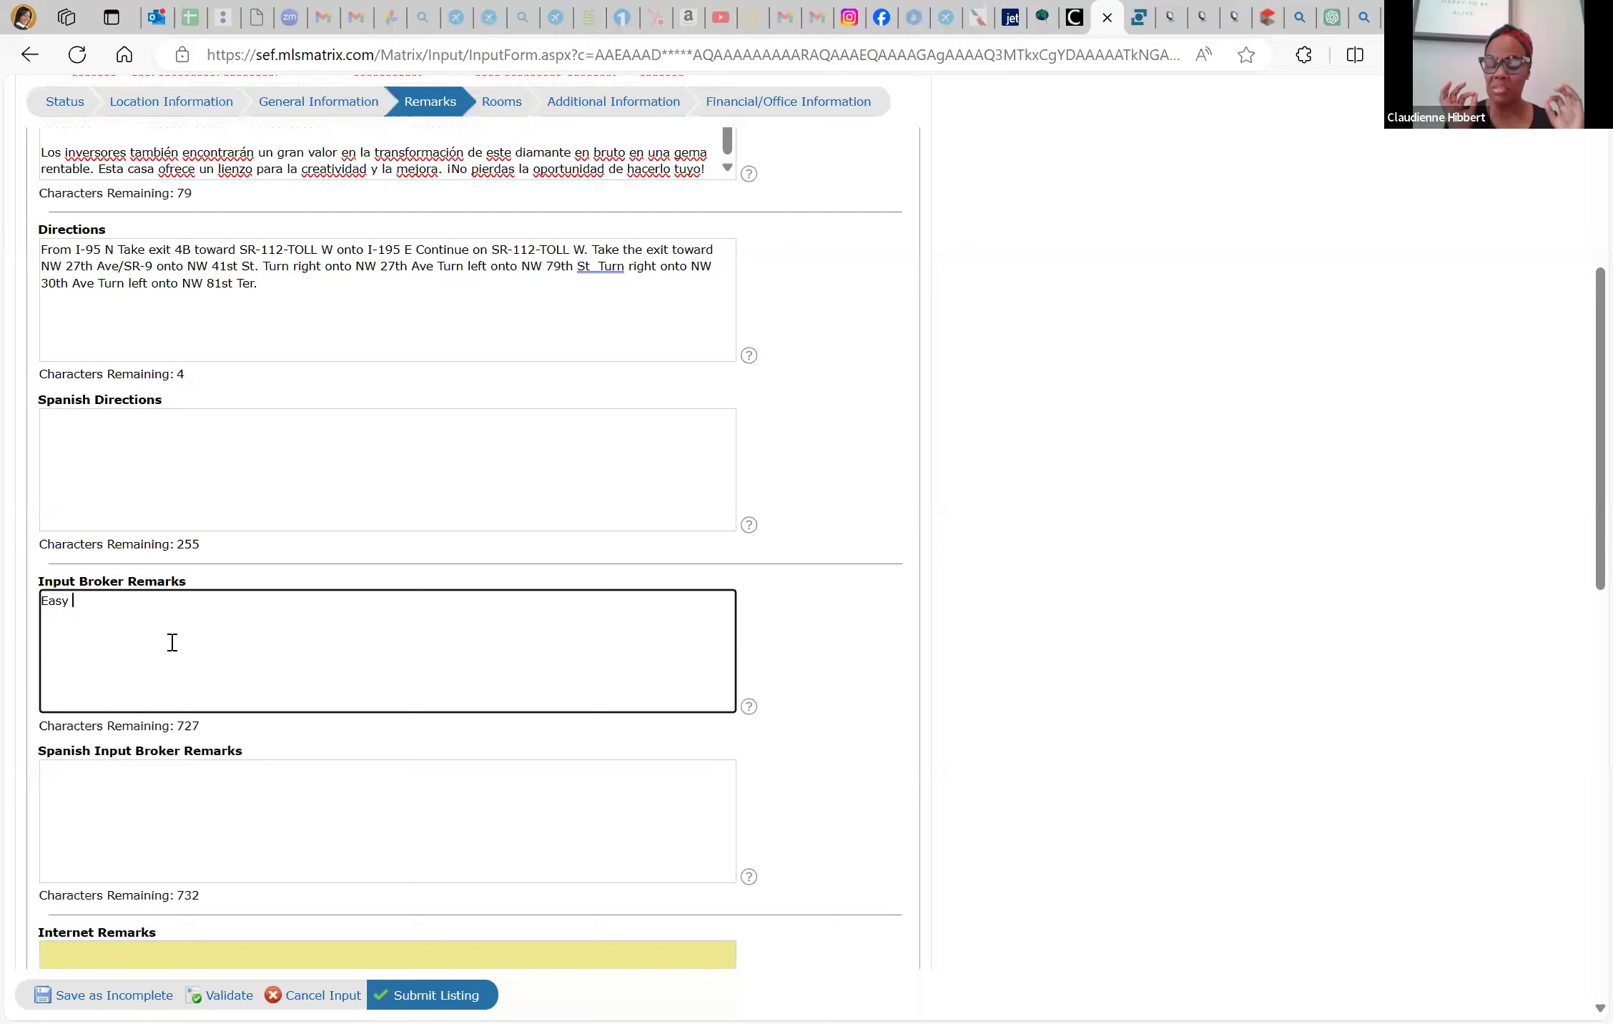
pyautogui.write('to show! Open')
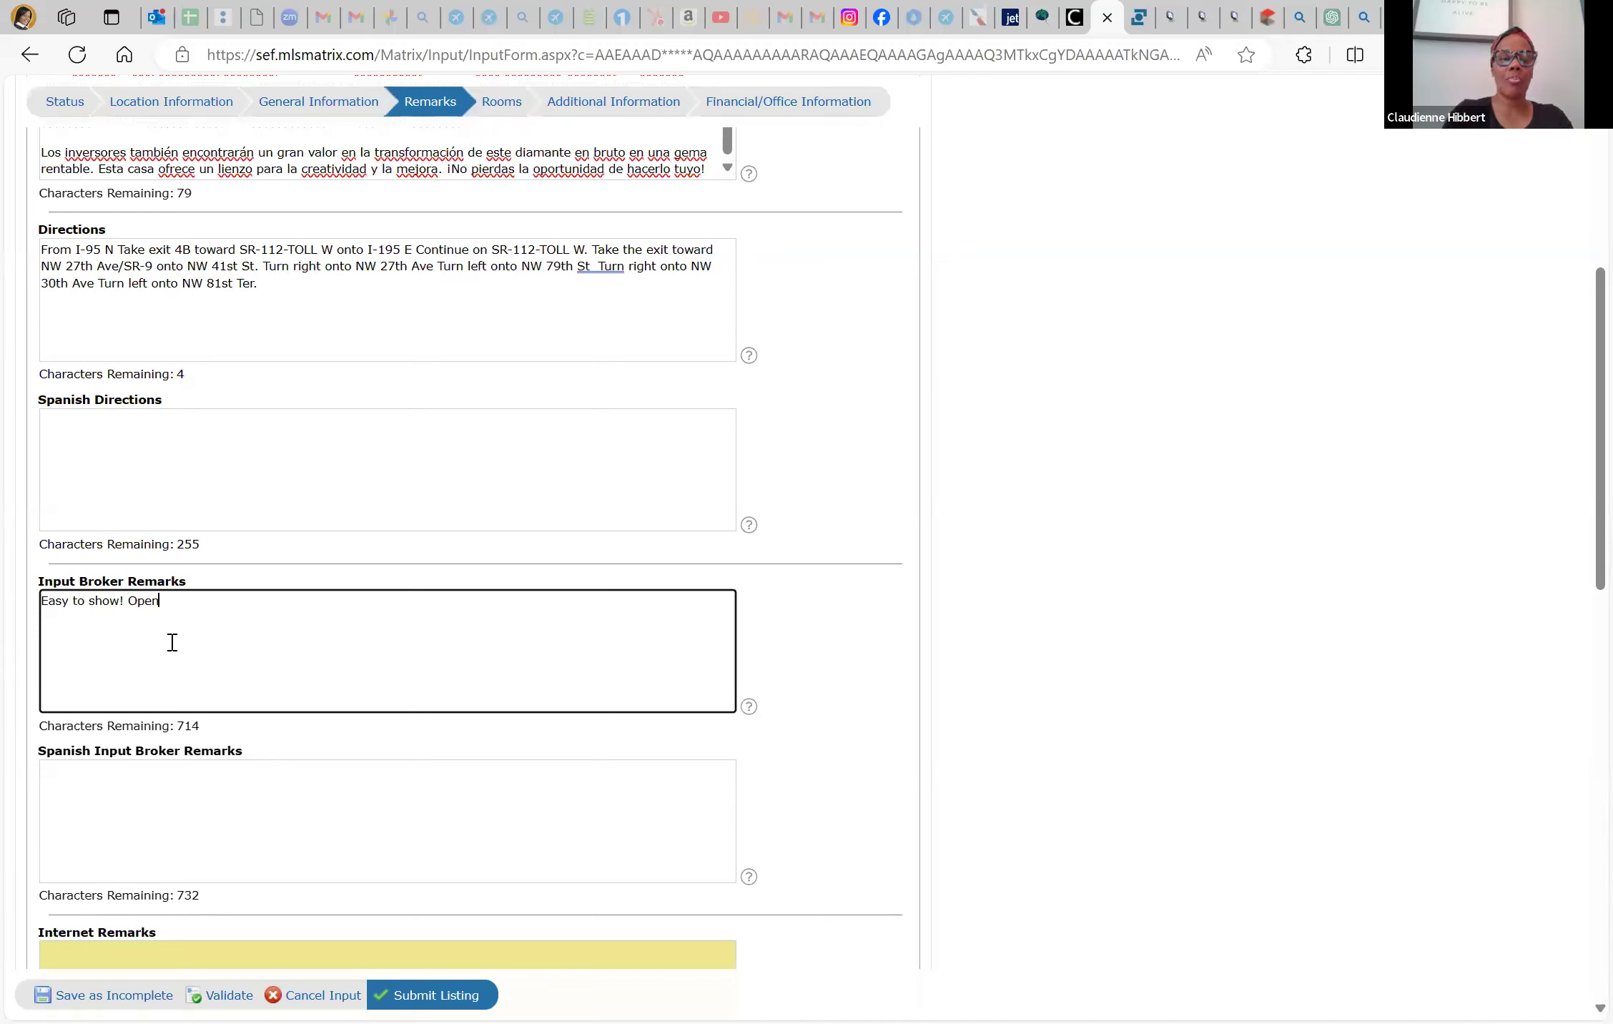
pyautogui.write(' House Satur')
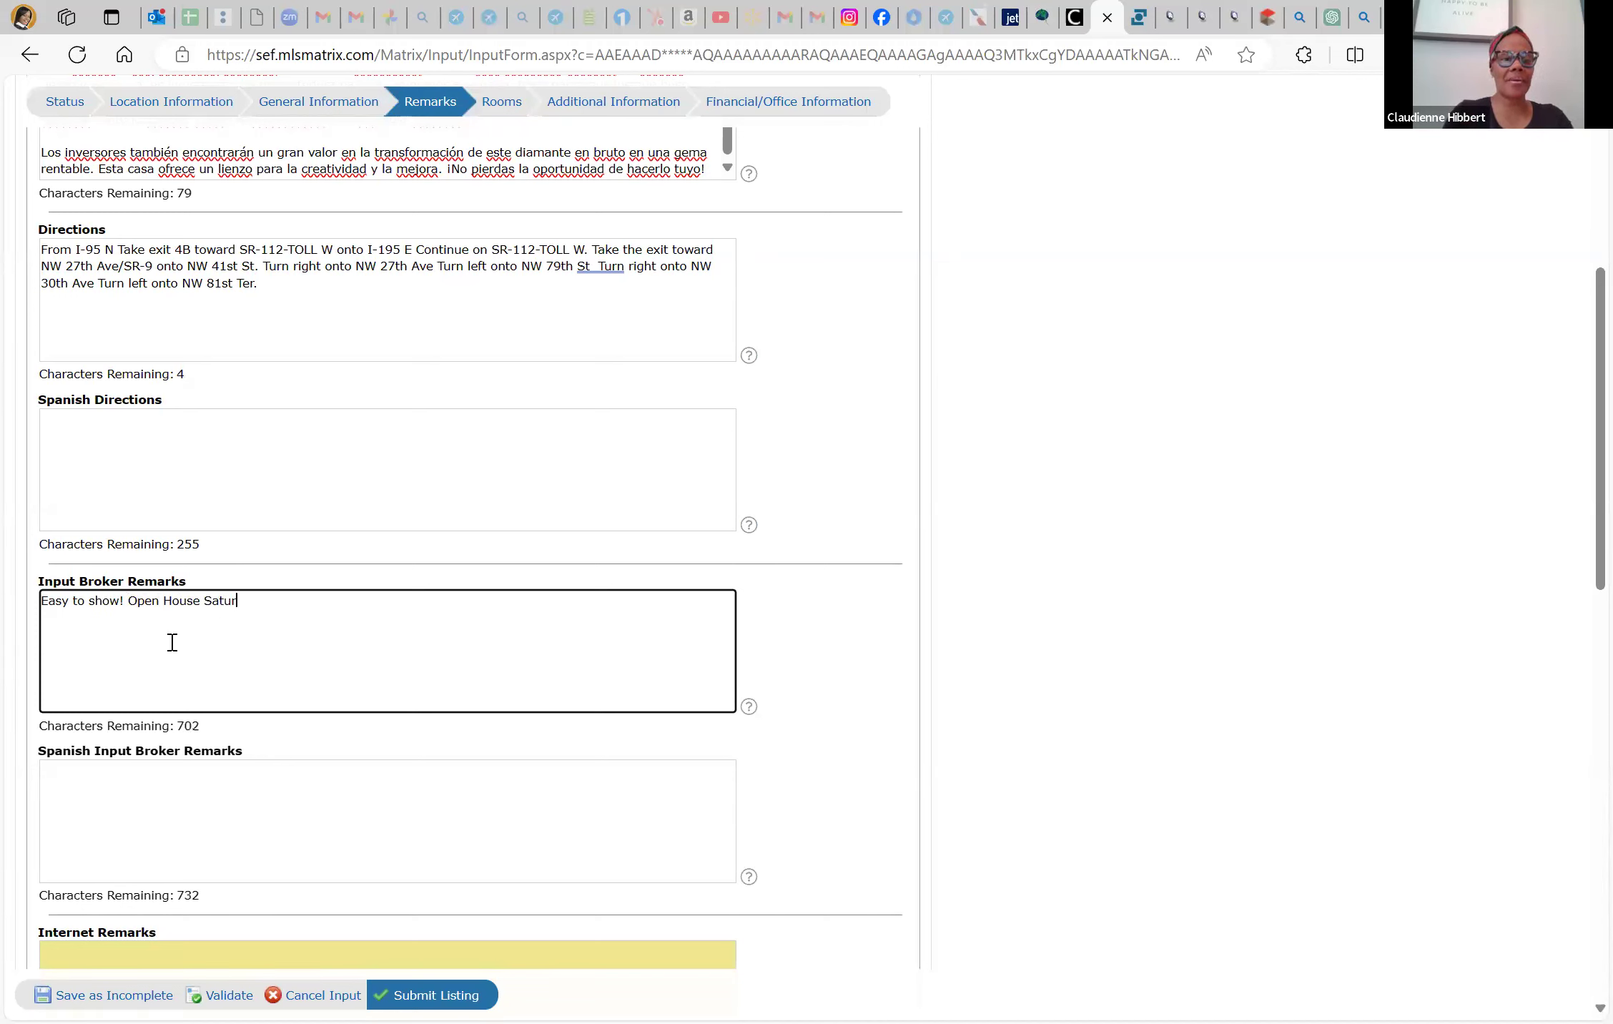
pyautogui.write('ay 9am-12pm')
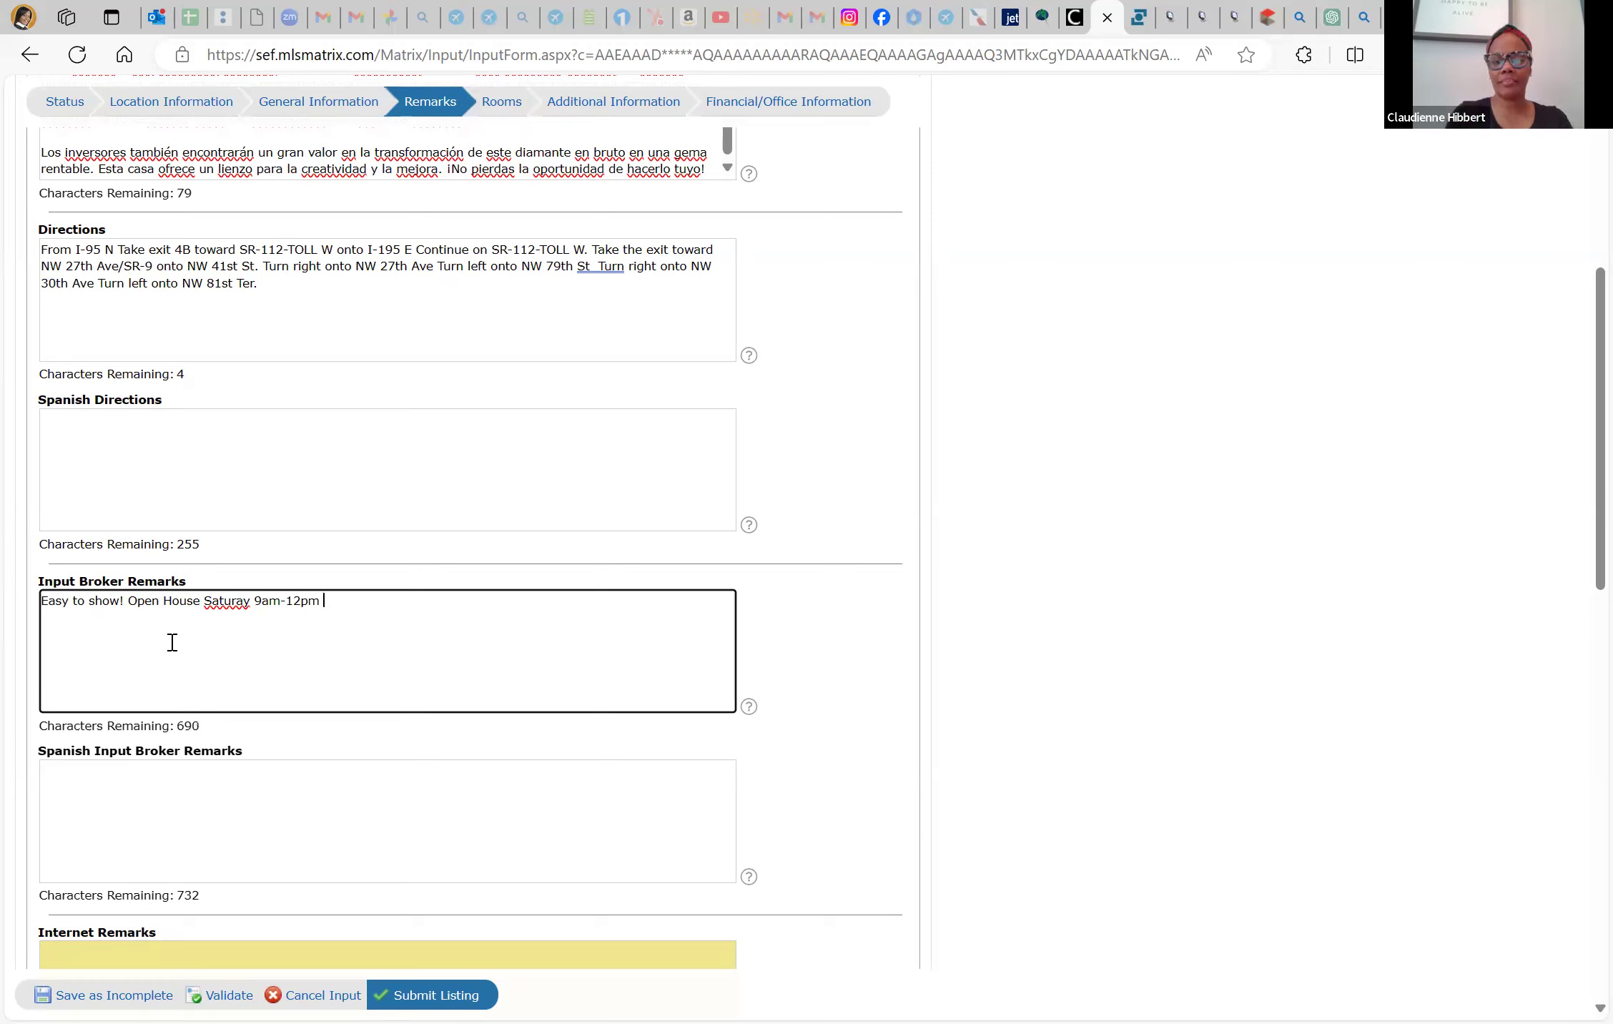
pyautogui.scroll(-3, 288, 795)
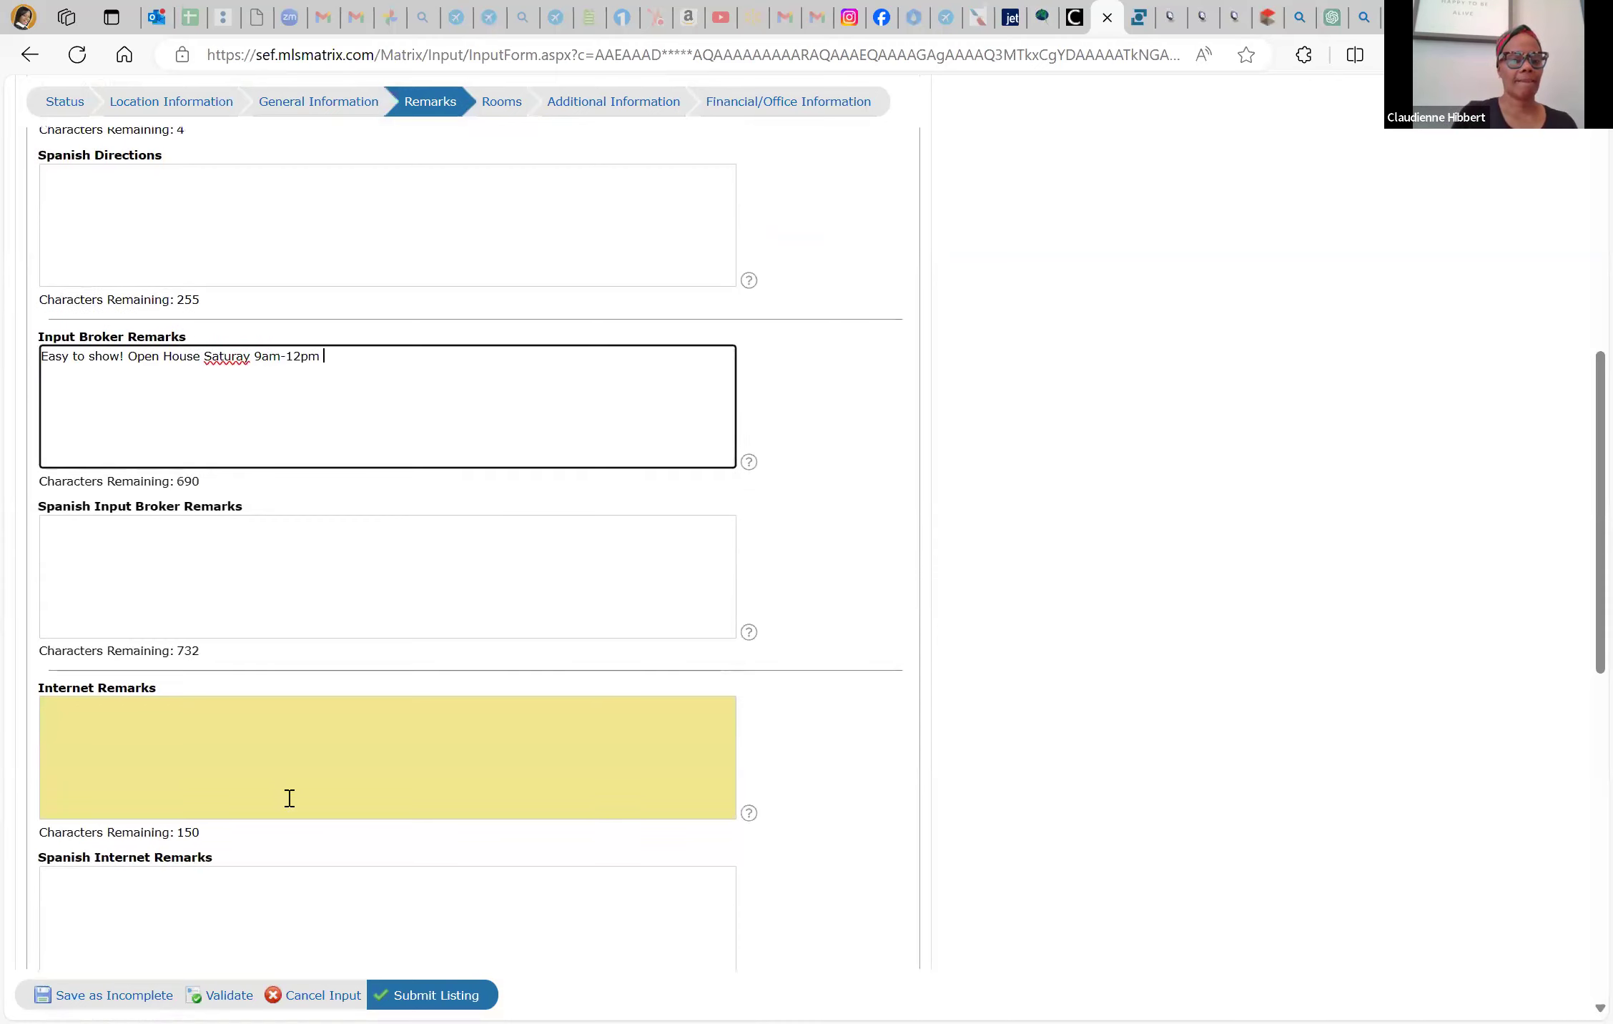
# Type the placeholder word 'Great' into the Internet Remarks field
pyautogui.click(267, 735)
pyautogui.scroll(5, 267, 735)
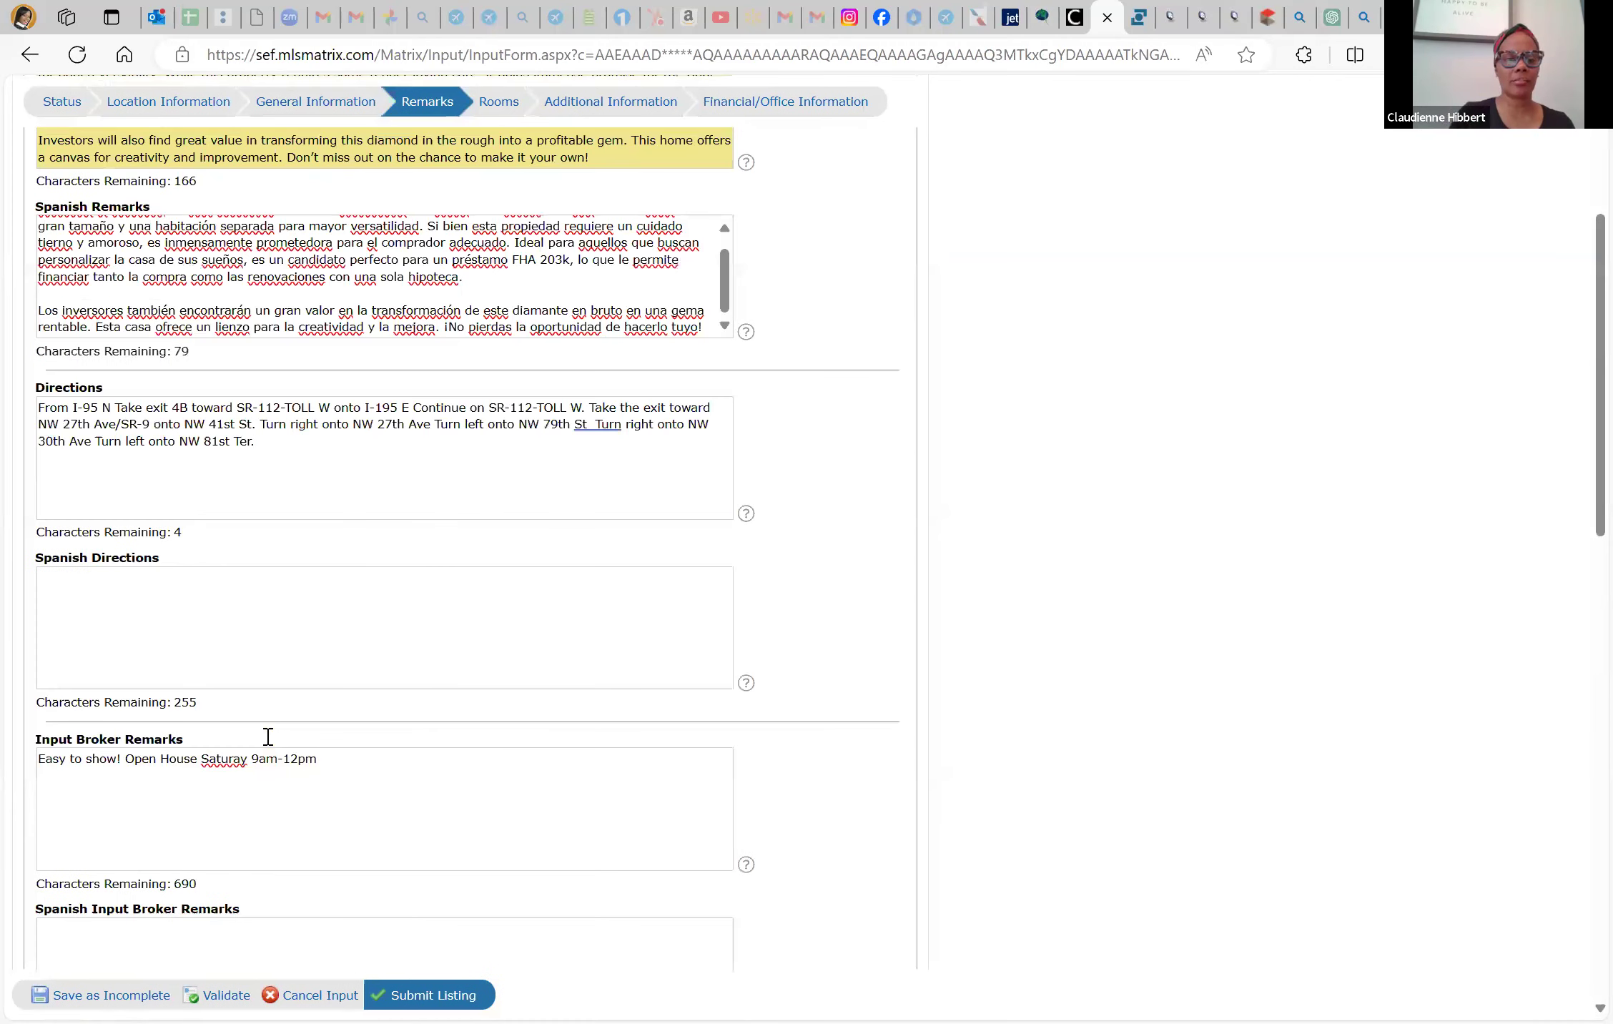
pyautogui.scroll(4, 268, 737)
pyautogui.click(267, 736)
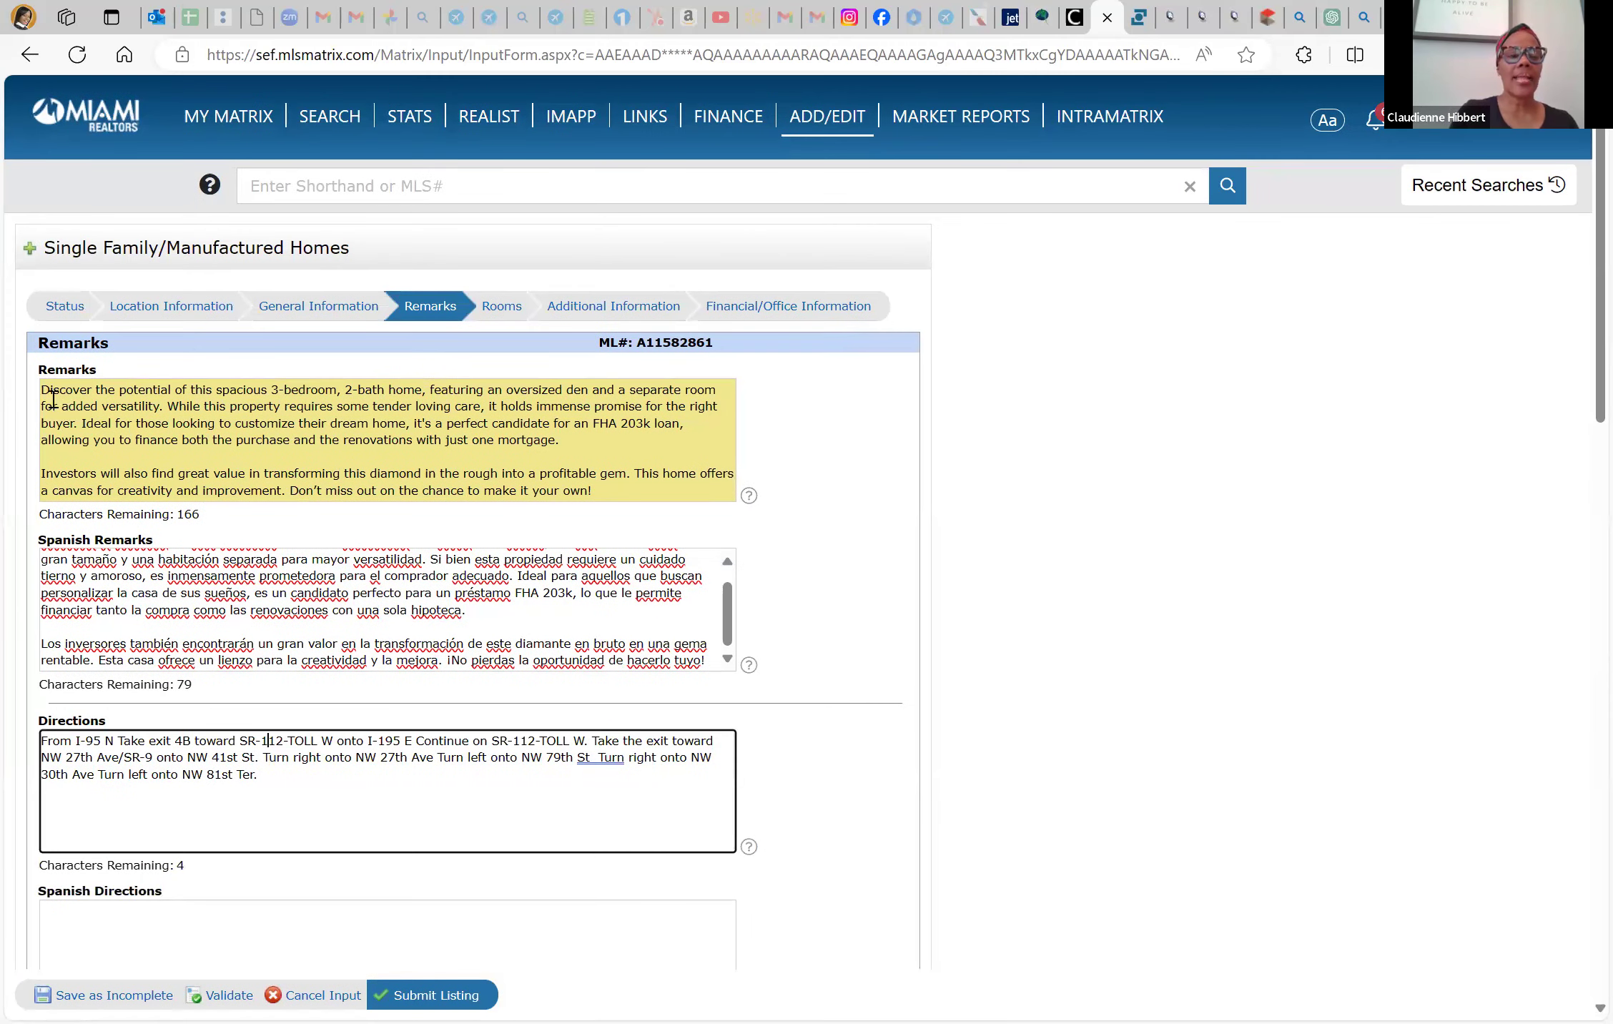
pyautogui.scroll(-7, 207, 890)
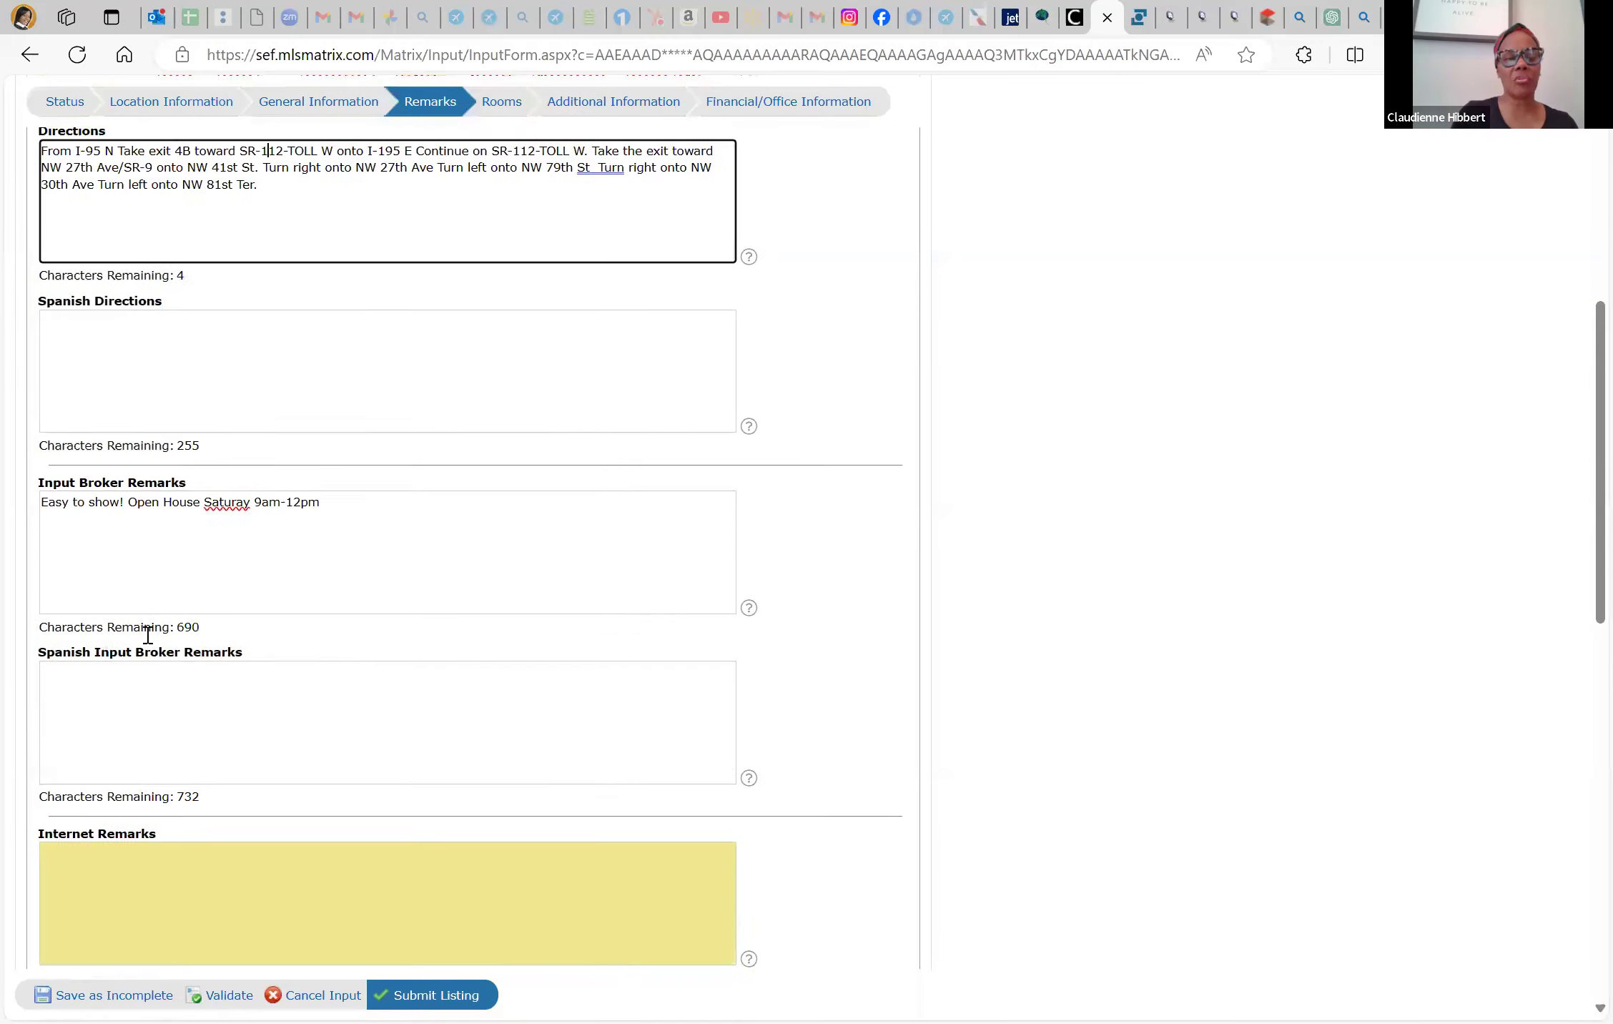
pyautogui.scroll(-3, 148, 634)
pyautogui.click(145, 675)
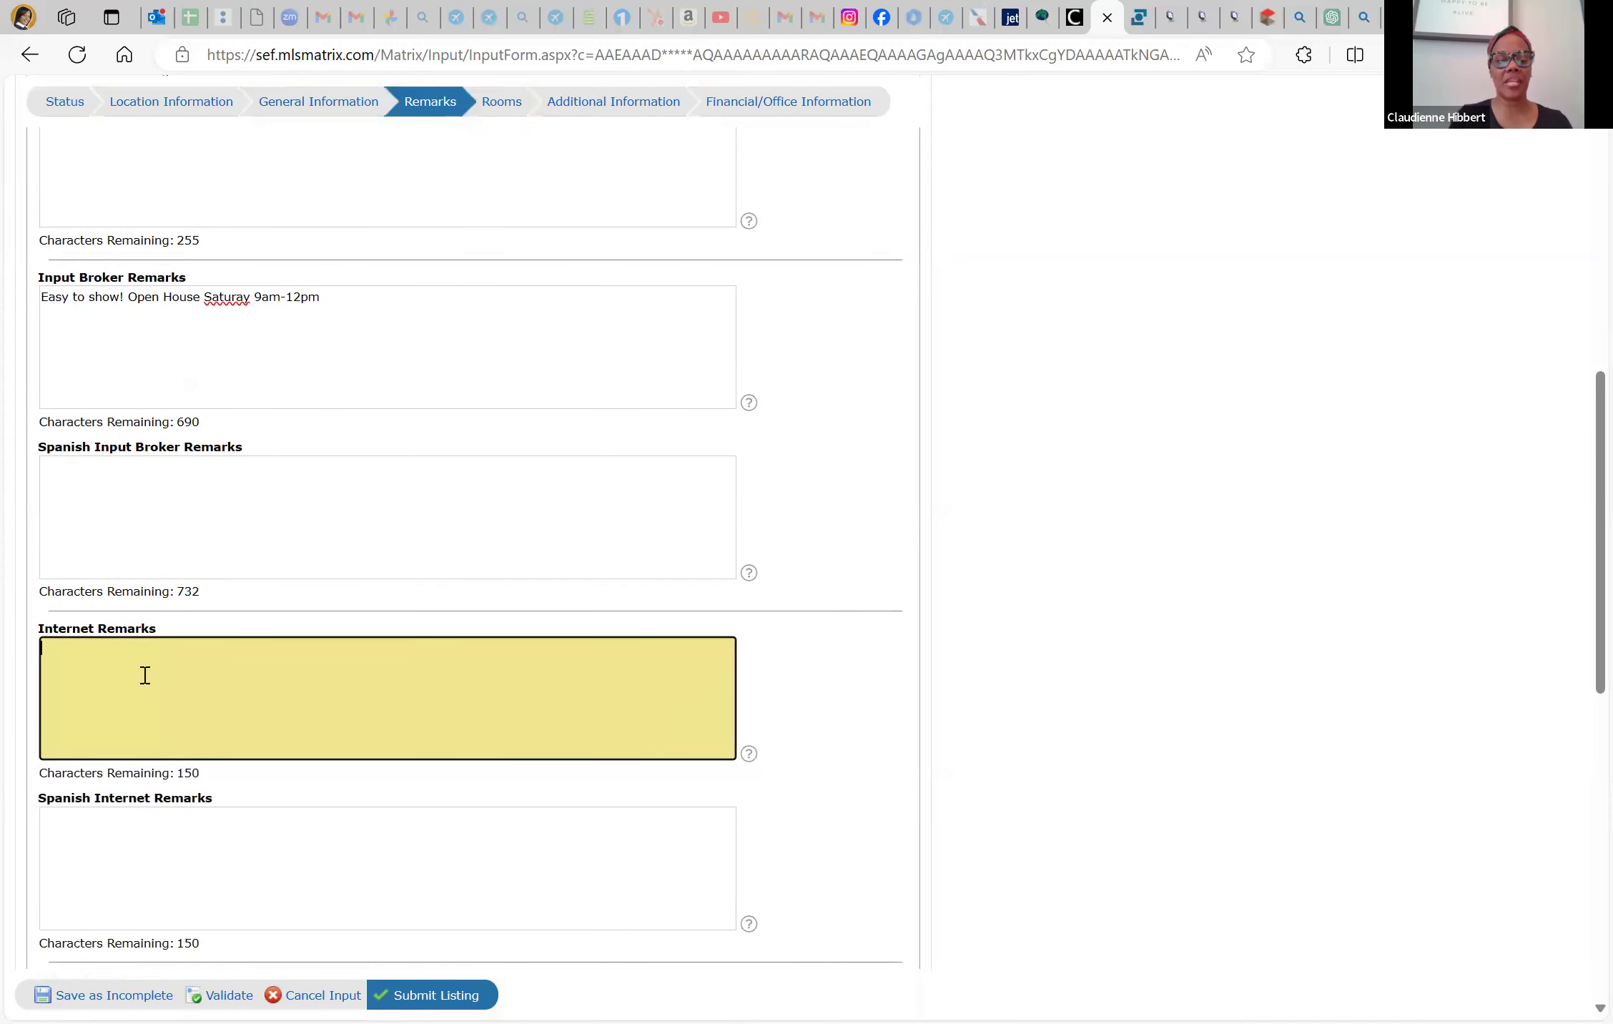
pyautogui.write('Great')
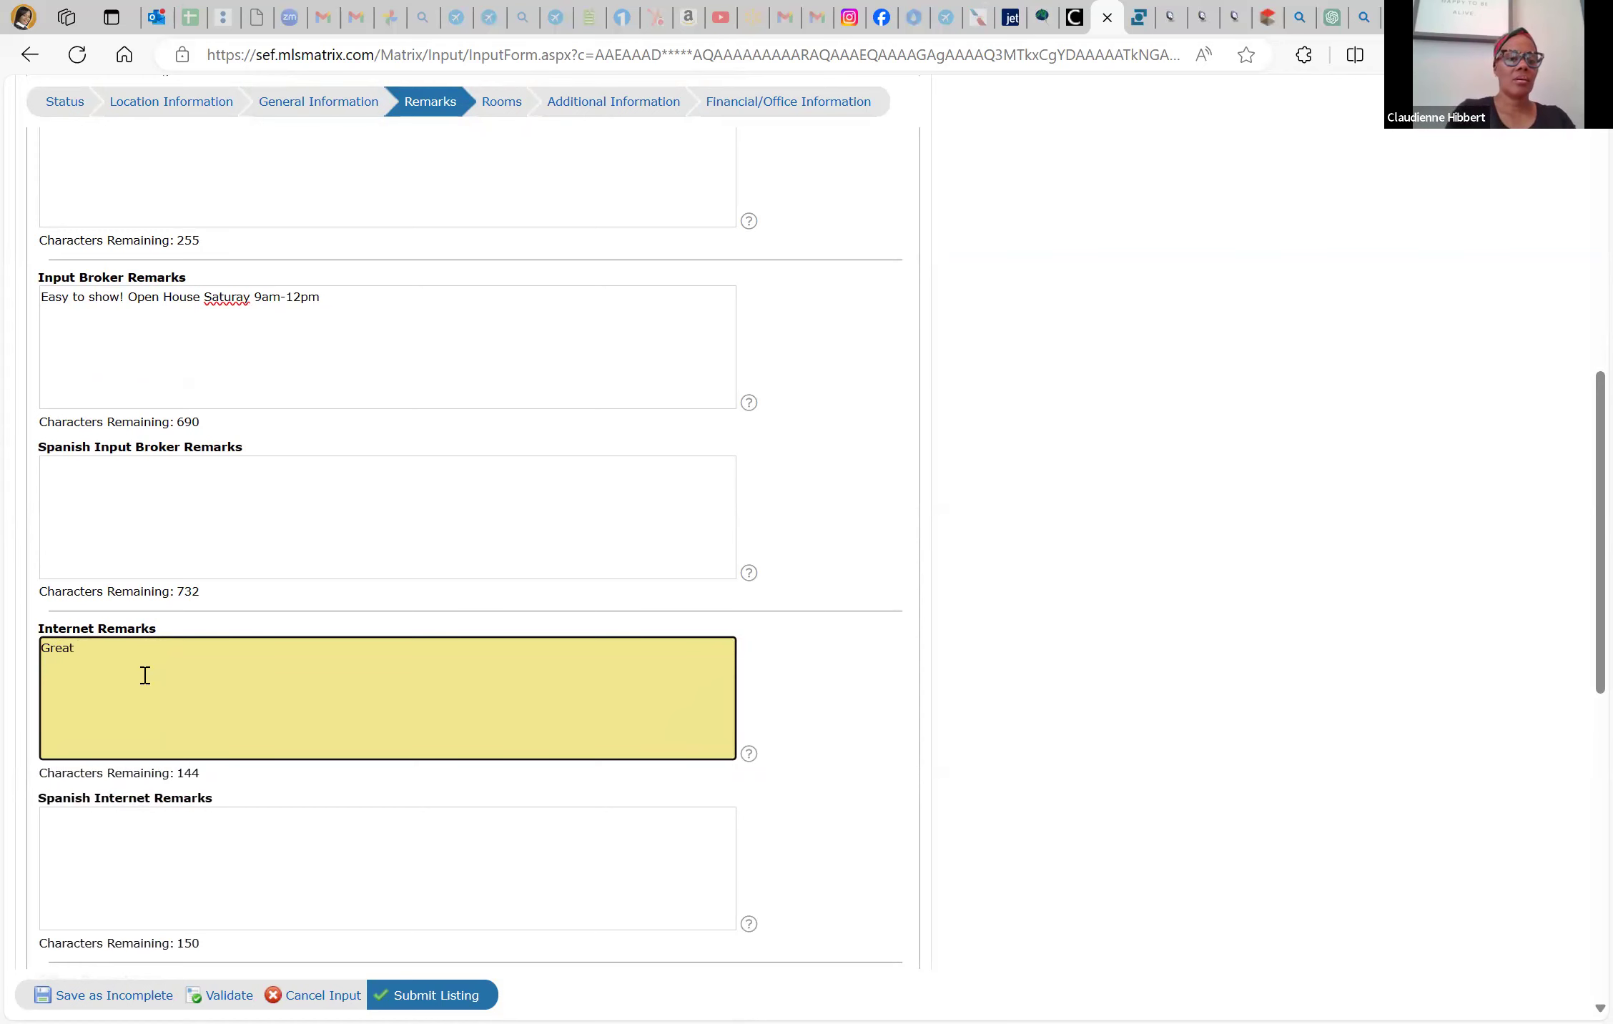
# Copy the Remarks sentences from 'While this property' onward and paste them over 'Great' in Internet Remarks
pyautogui.scroll(10, 144, 675)
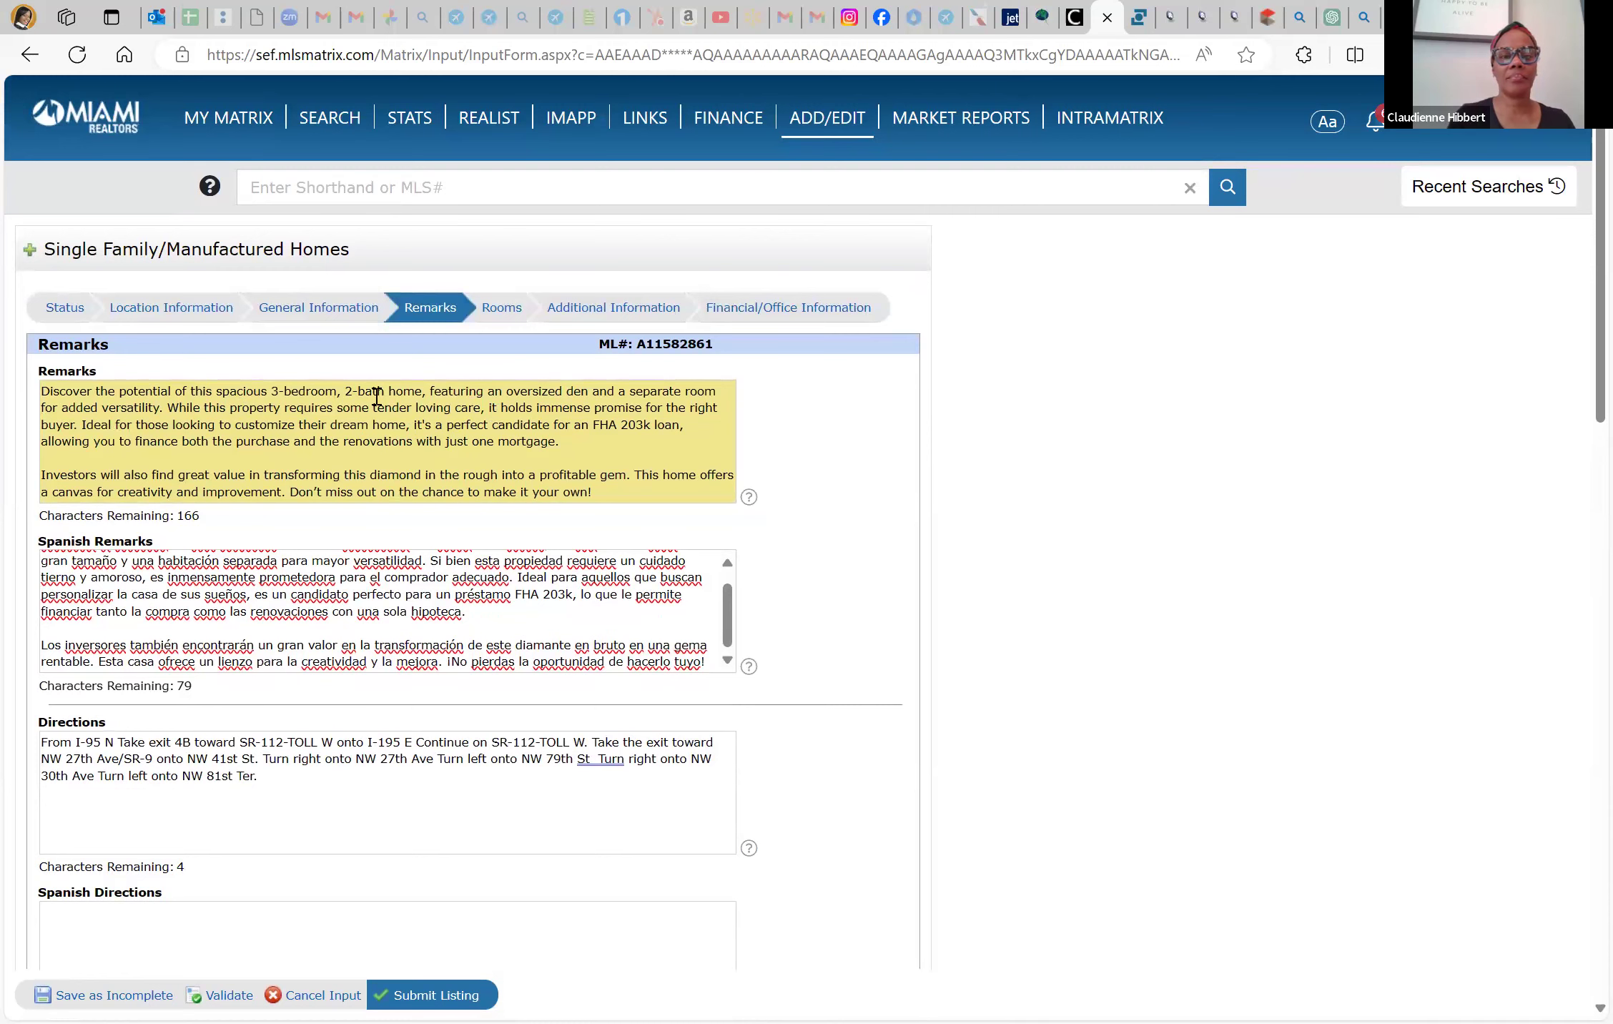
pyautogui.moveTo(168, 409); pyautogui.dragTo(626, 445)
pyautogui.hotkey('ctrl', 'c')
pyautogui.scroll(-6, 248, 783)
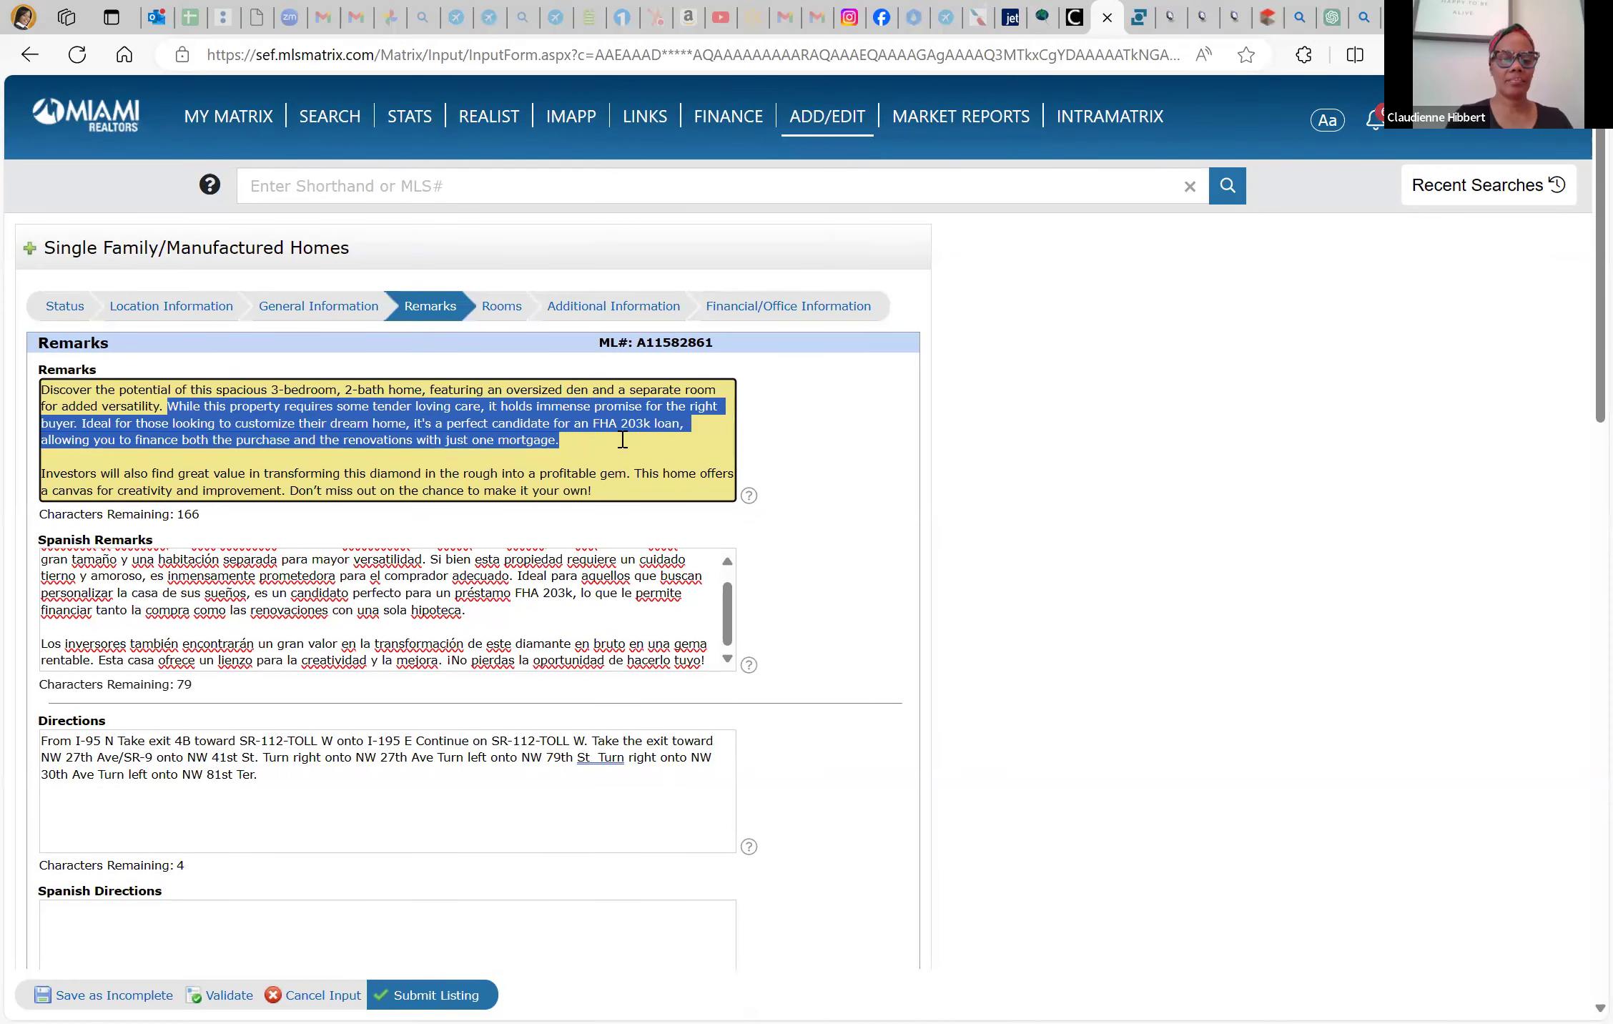
pyautogui.scroll(-3, 248, 782)
pyautogui.moveTo(139, 719); pyautogui.dragTo(100, 743)
pyautogui.click(100, 744)
pyautogui.hotkey('ctrl', 'a')
pyautogui.press('BackSpace')
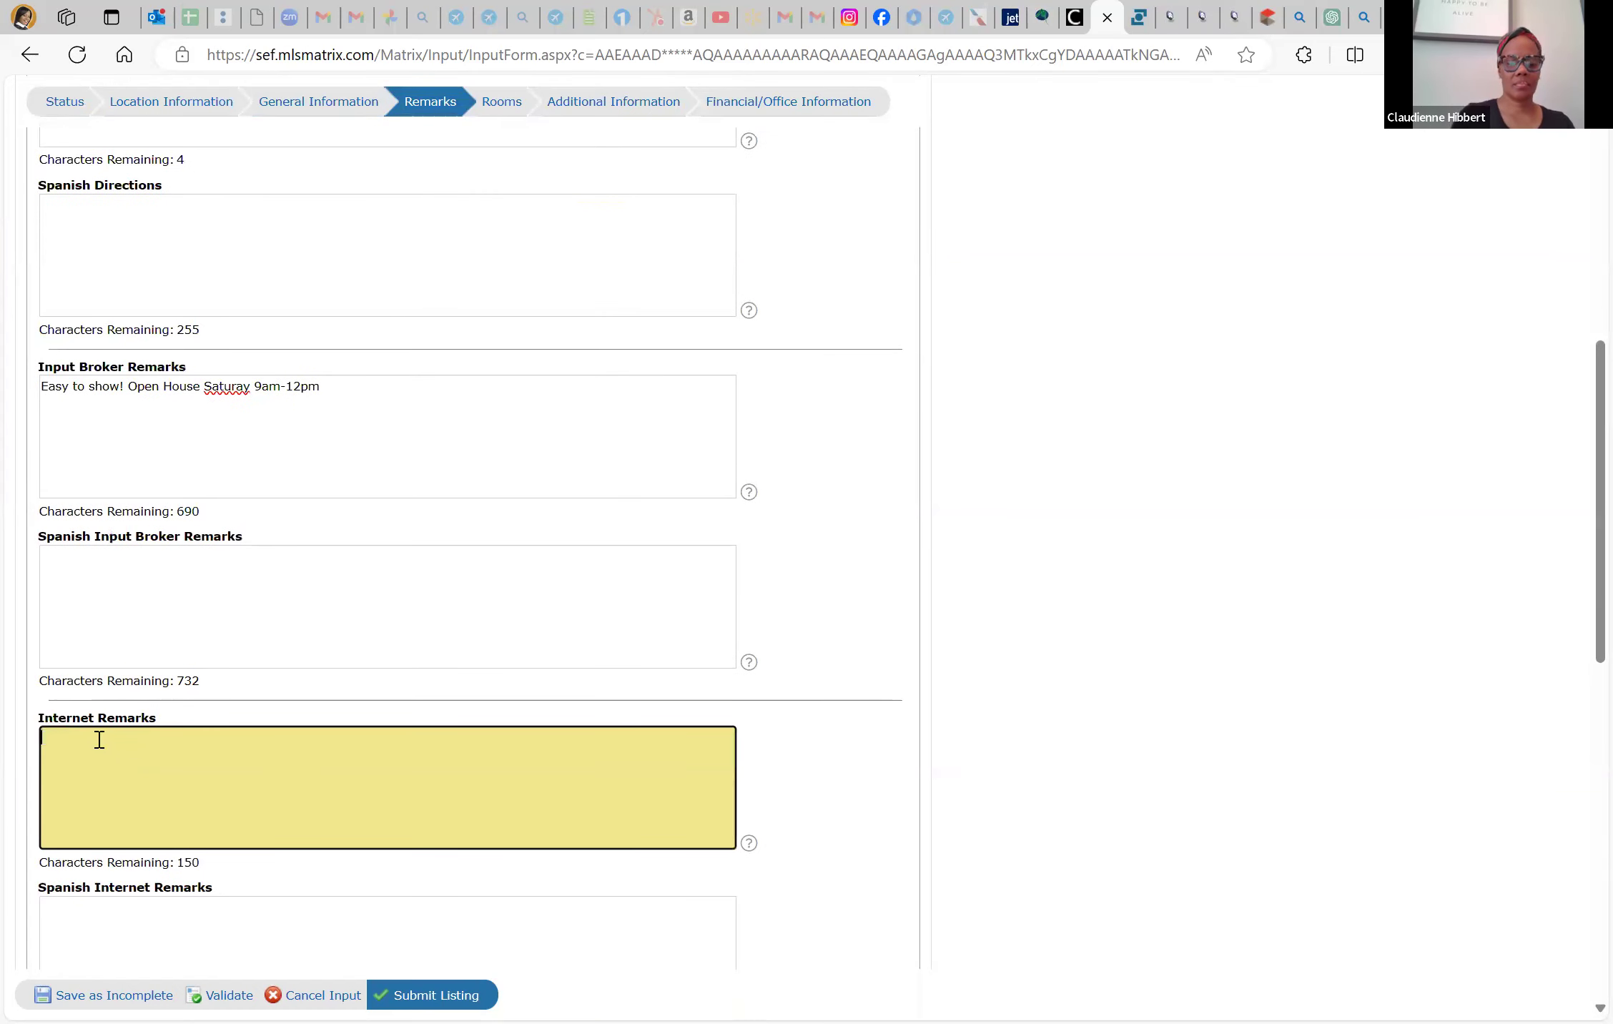
pyautogui.hotkey('ctrl', 'v')
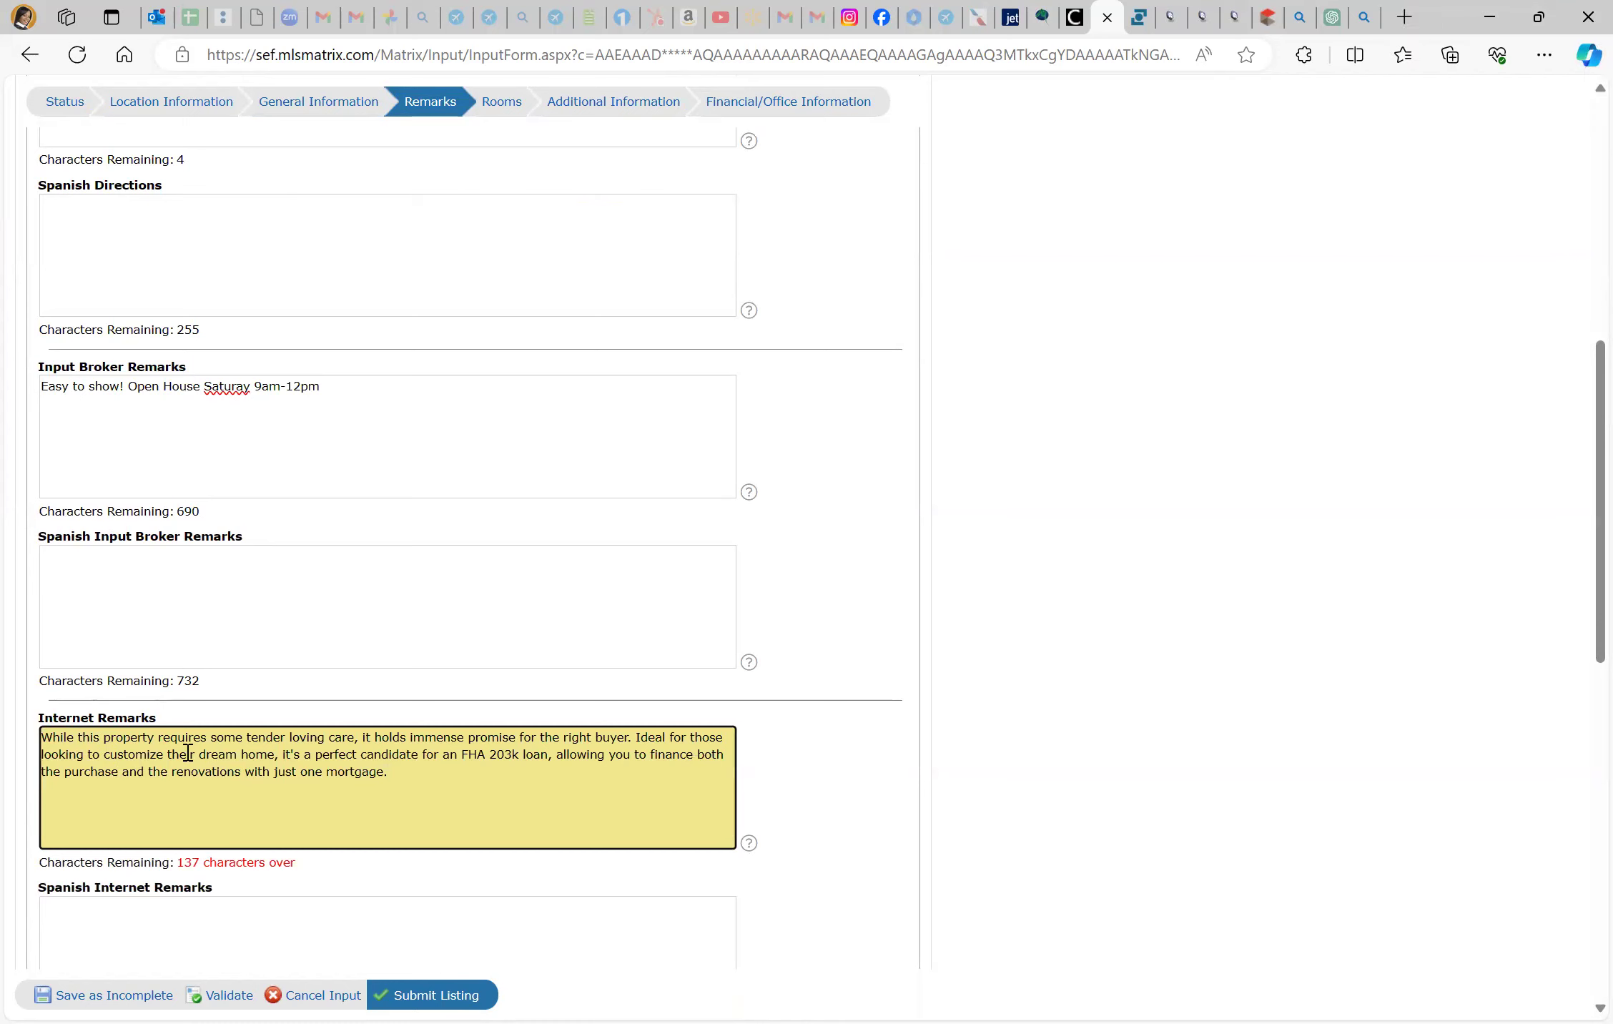
# In Internet Remarks, replace 'While this p' with 'P' and 'tender loving care' with 'TLC'
pyautogui.moveTo(111, 737); pyautogui.dragTo(4, 740)
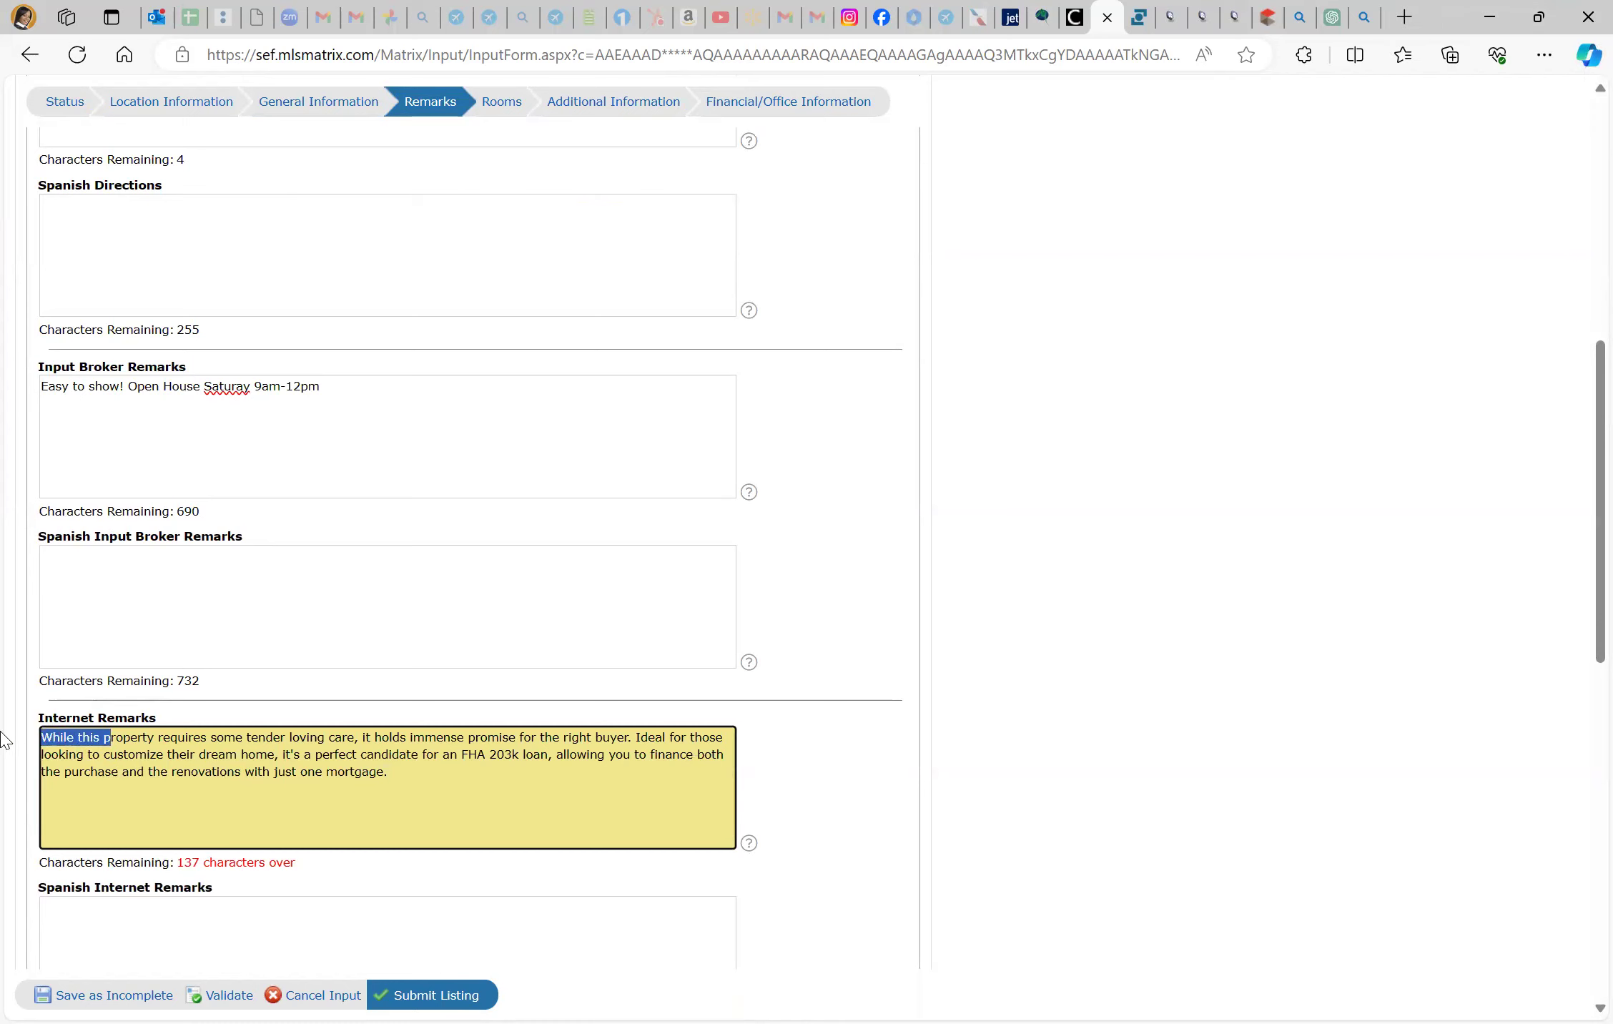
pyautogui.write('P')
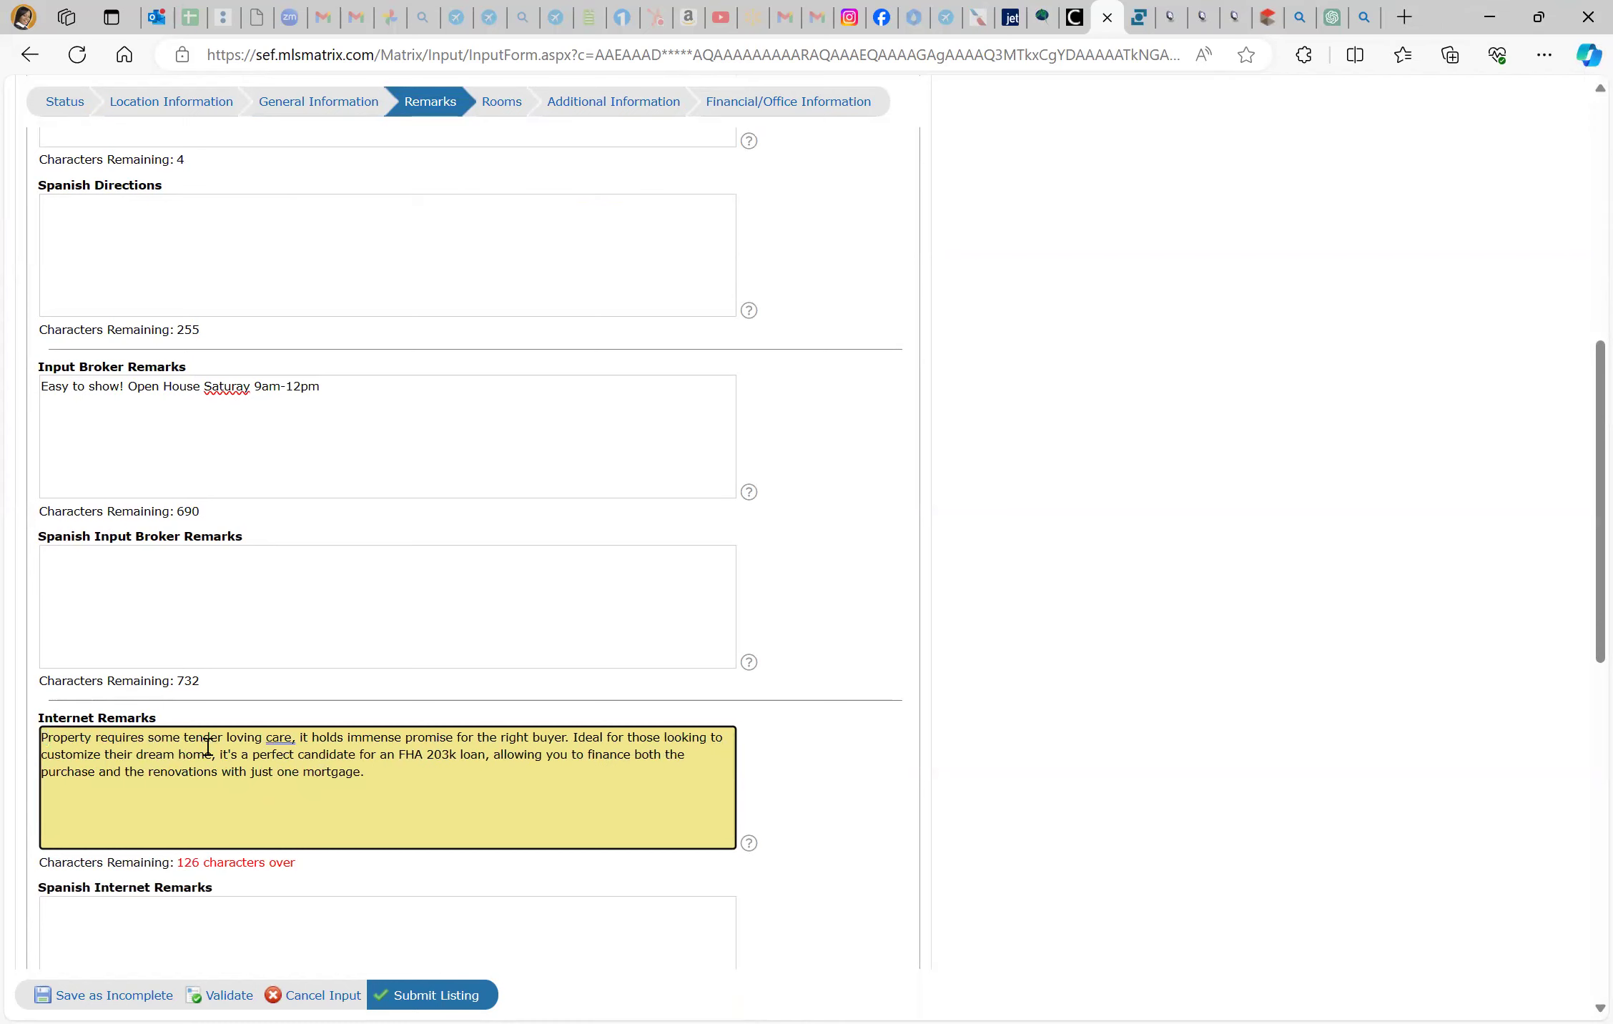
pyautogui.moveTo(293, 737); pyautogui.dragTo(184, 737)
pyautogui.write('TLC')
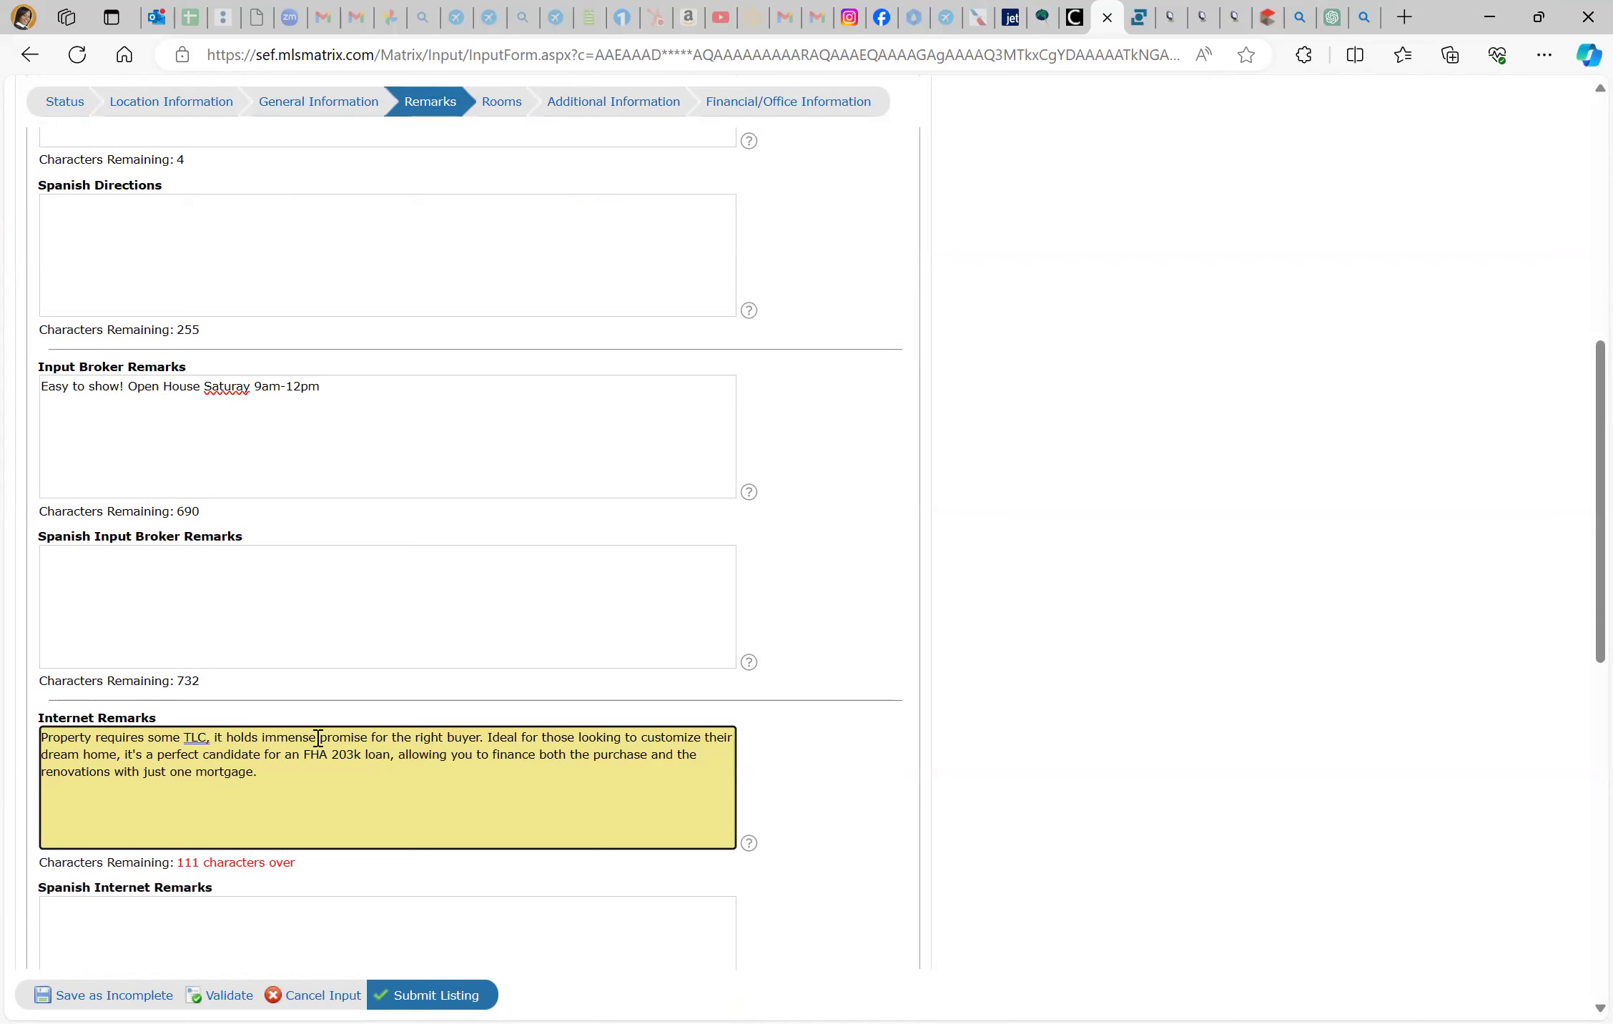
pyautogui.scroll(1, 324, 630)
pyautogui.scroll(5, 324, 630)
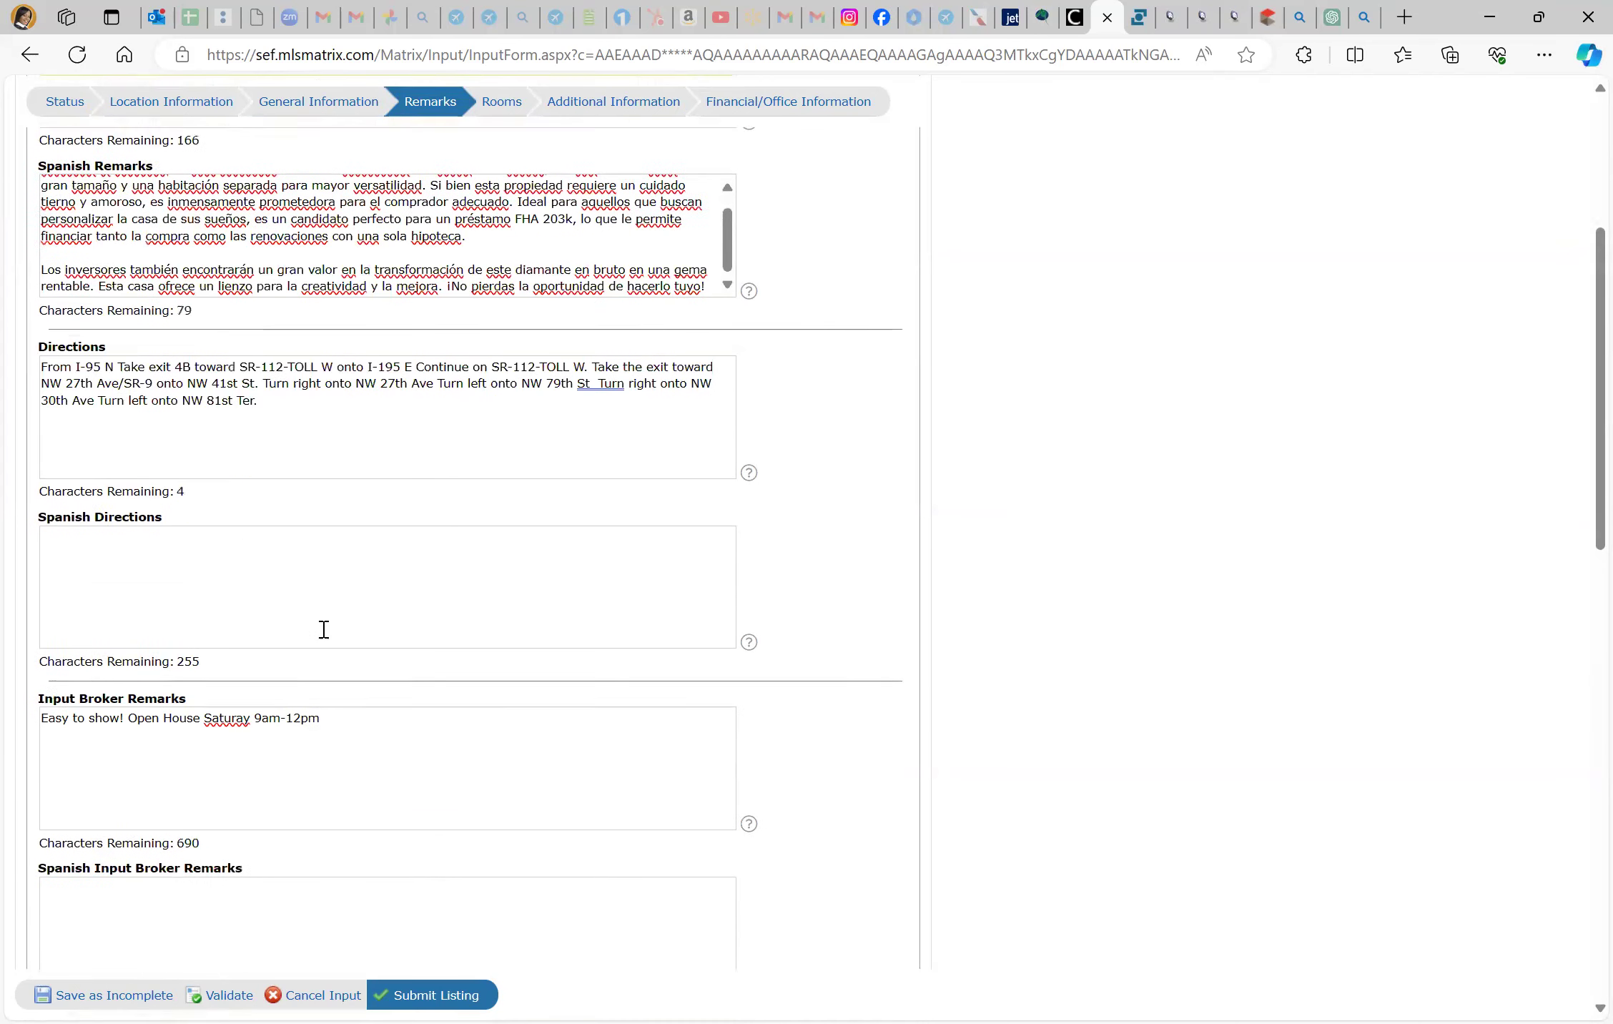
pyautogui.scroll(1, 324, 630)
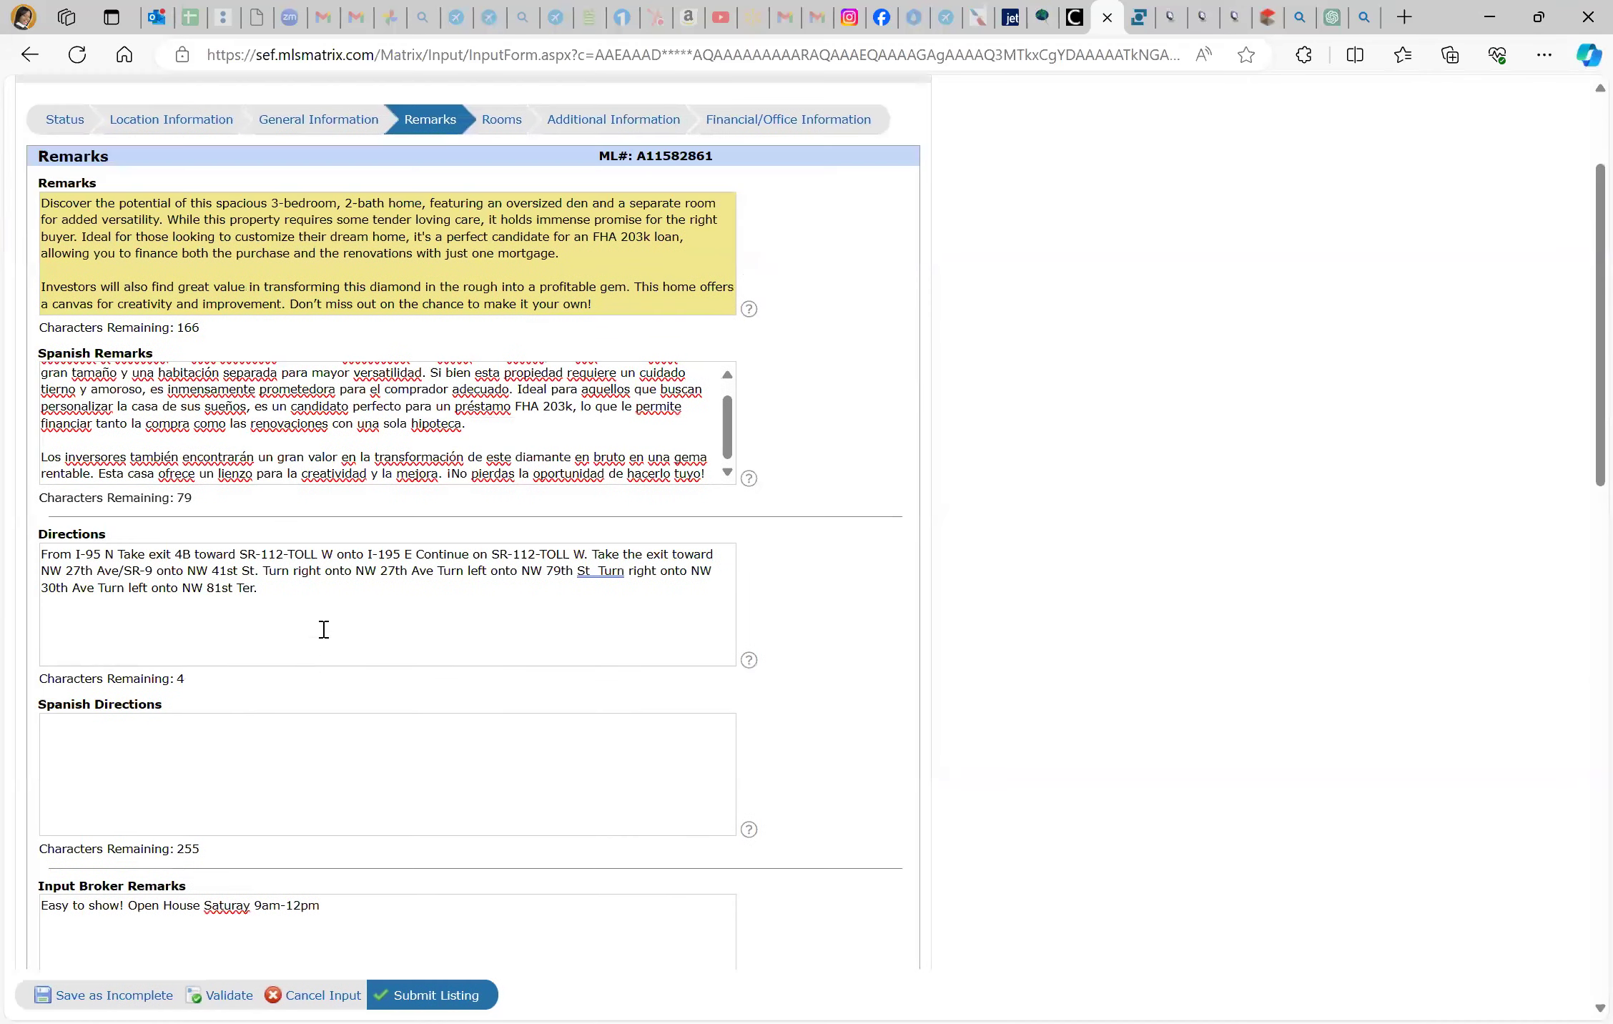
pyautogui.scroll(1, 324, 629)
pyautogui.scroll(2, 655, 479)
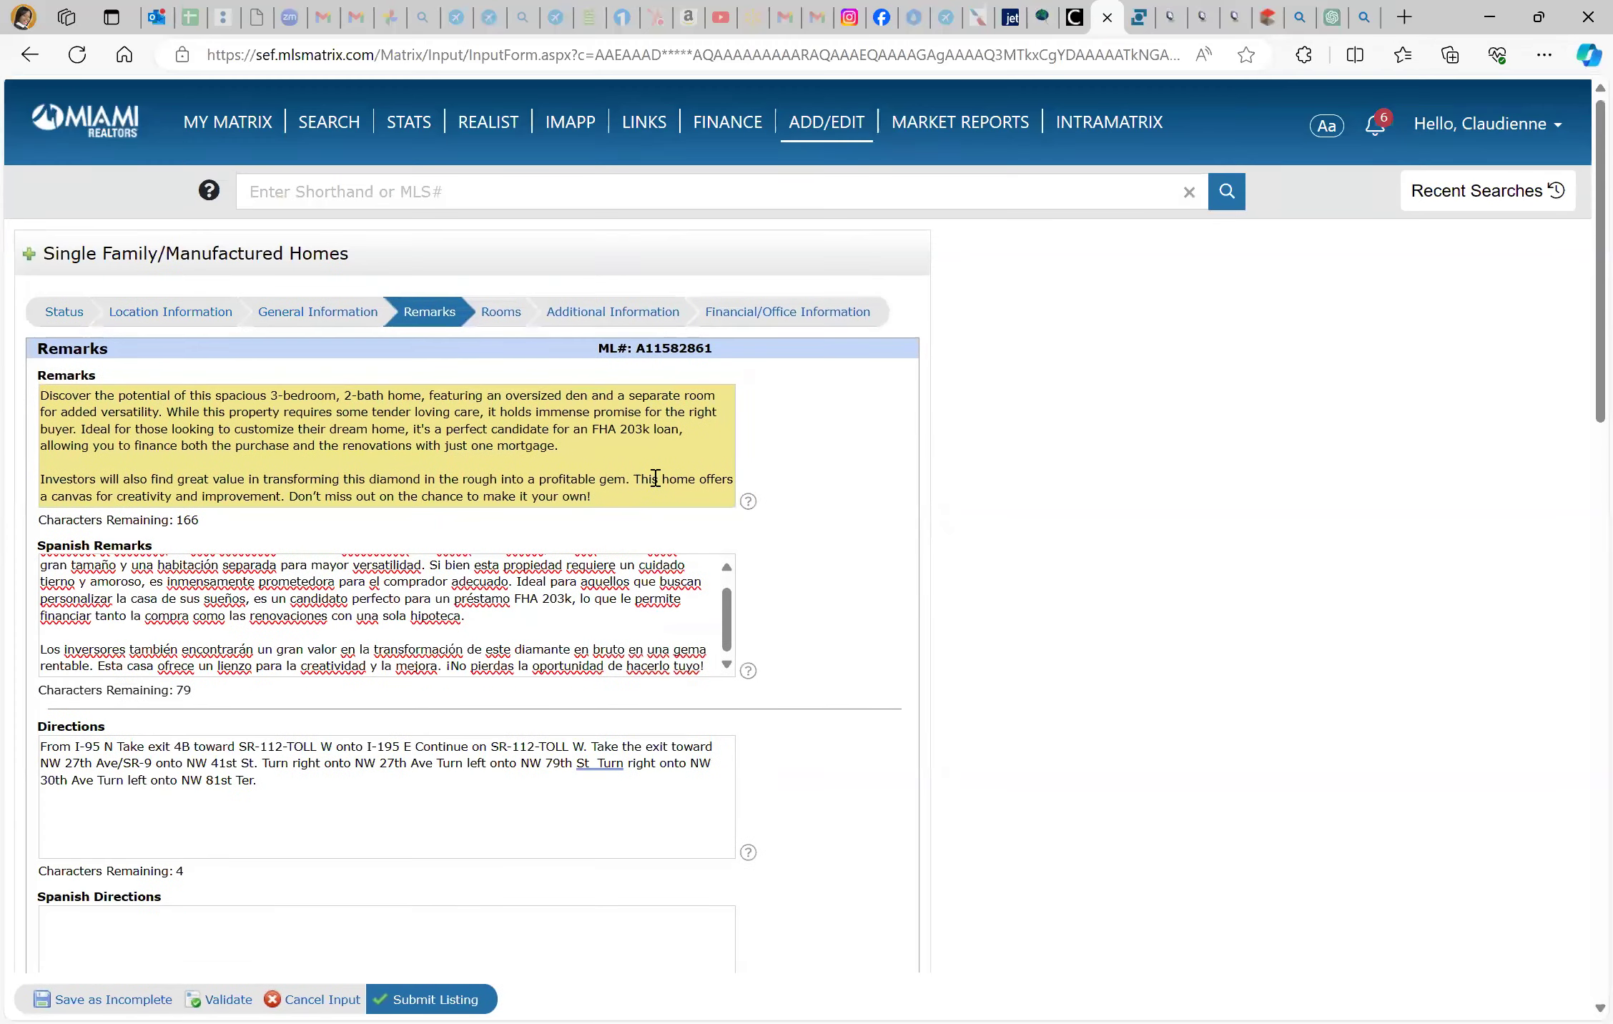
pyautogui.scroll(-2, 655, 480)
pyautogui.scroll(-3, 654, 477)
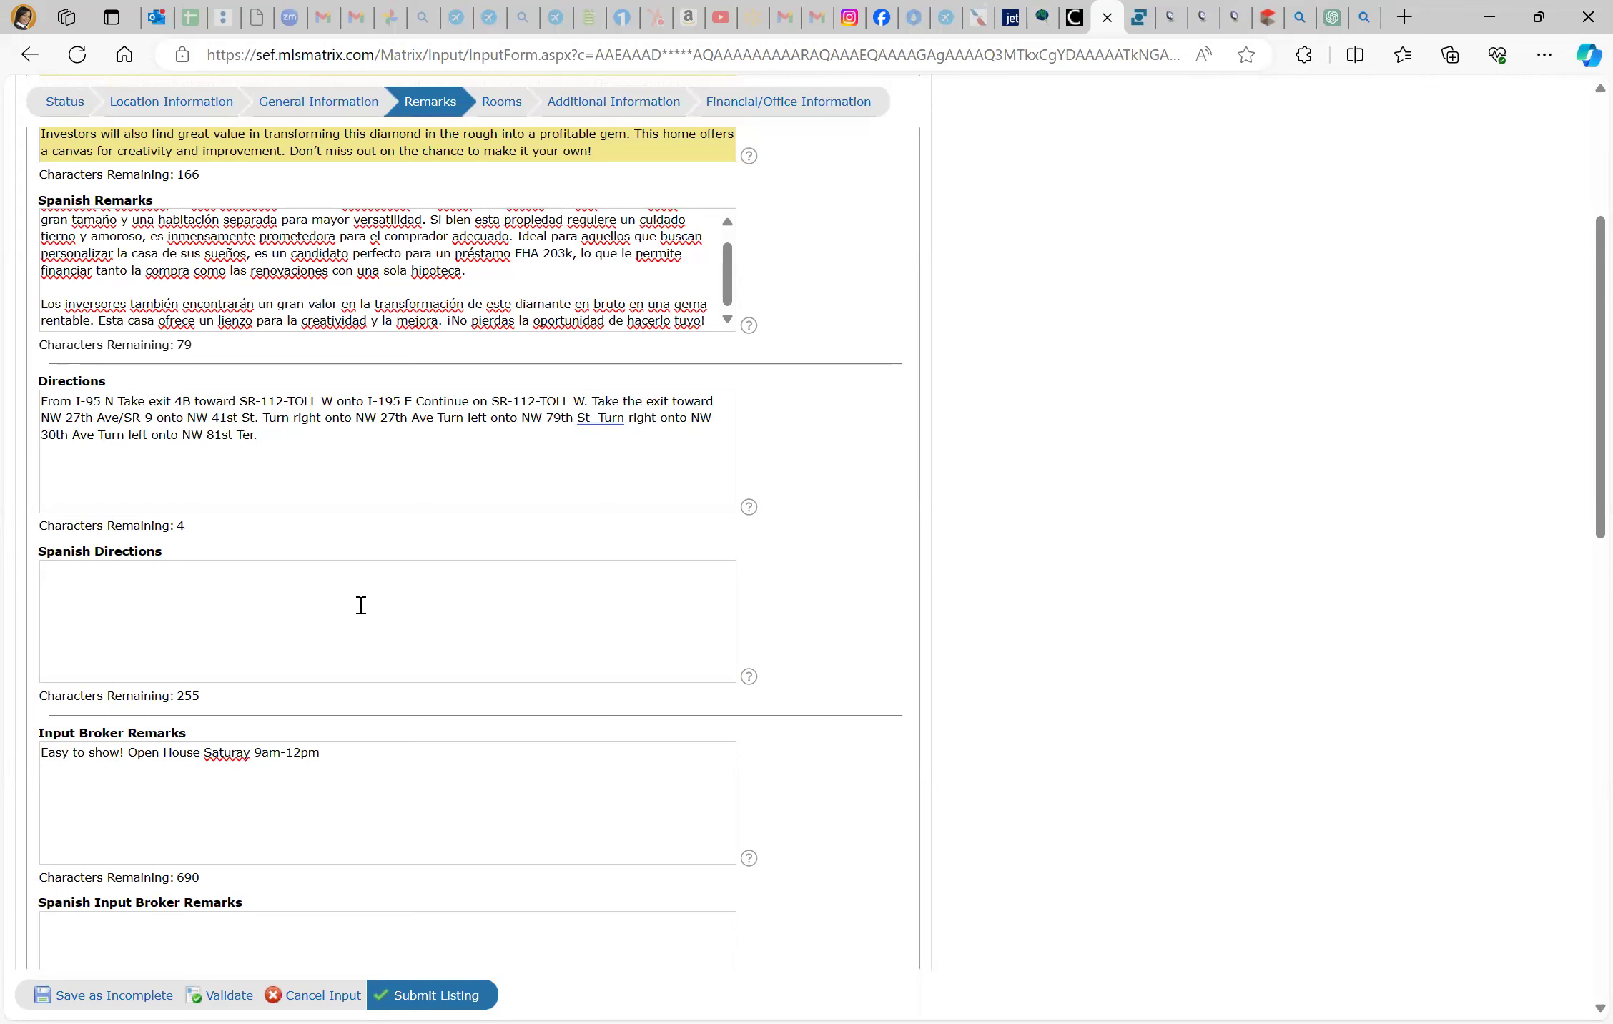
# Correct the misspelling 'Saturay' to 'Saturday' in the Input Broker Remarks
pyautogui.click(228, 760)
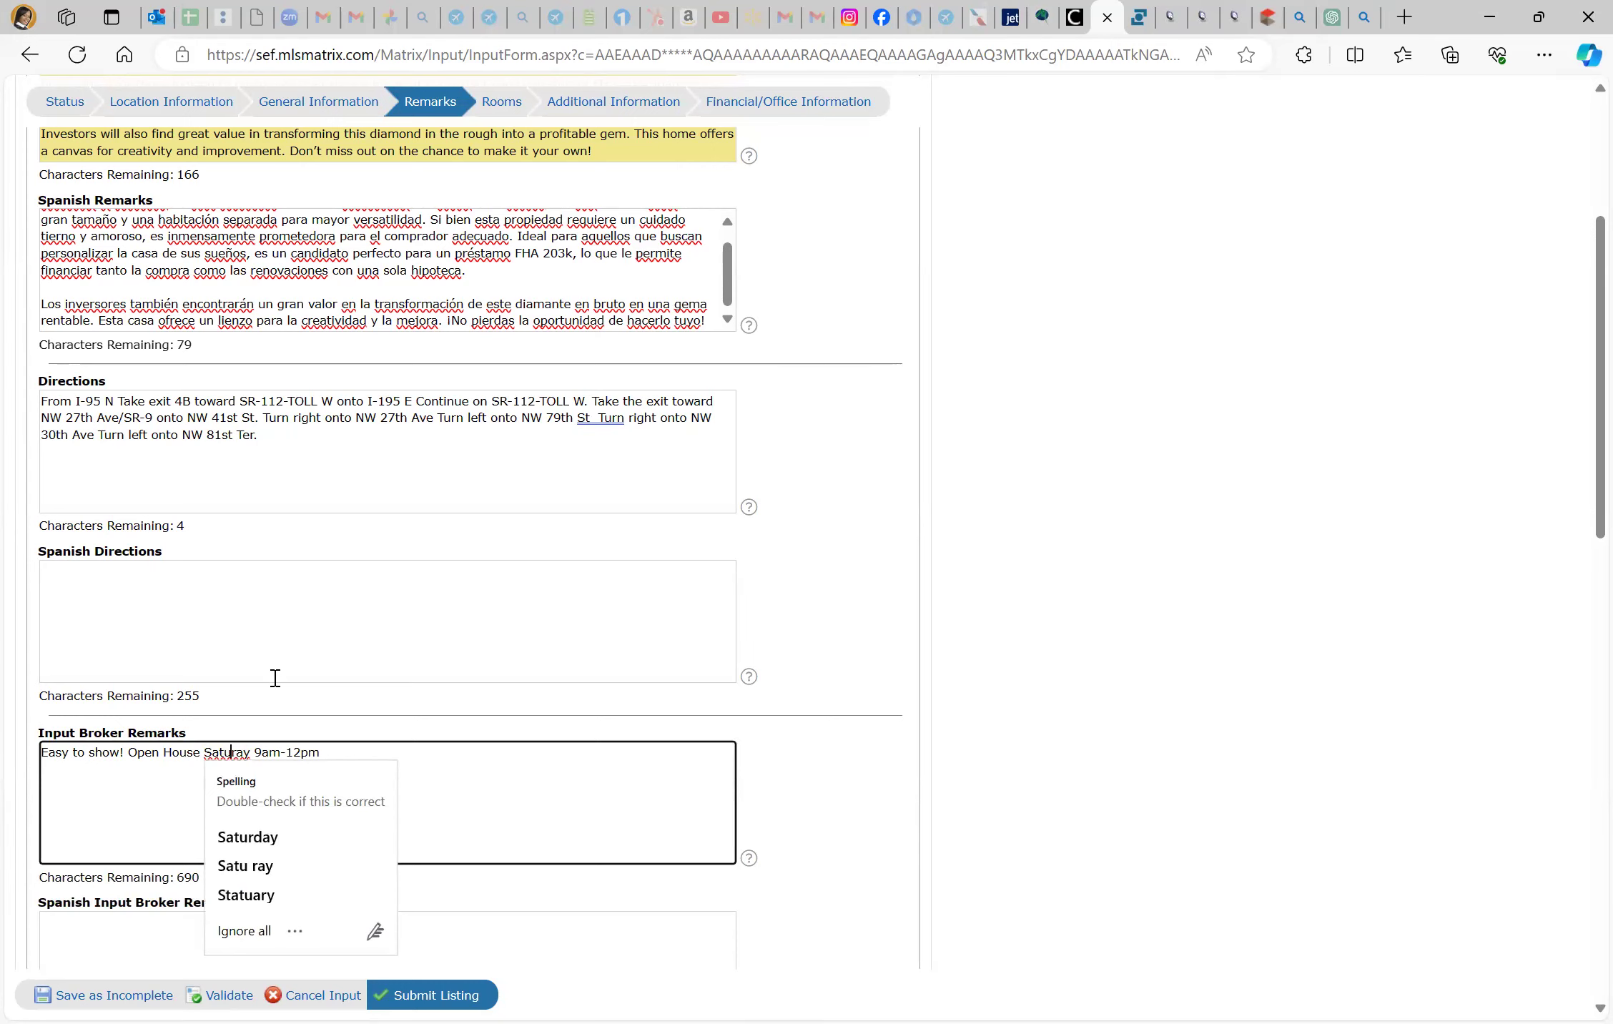
pyautogui.press('Right')
pyautogui.write('d')
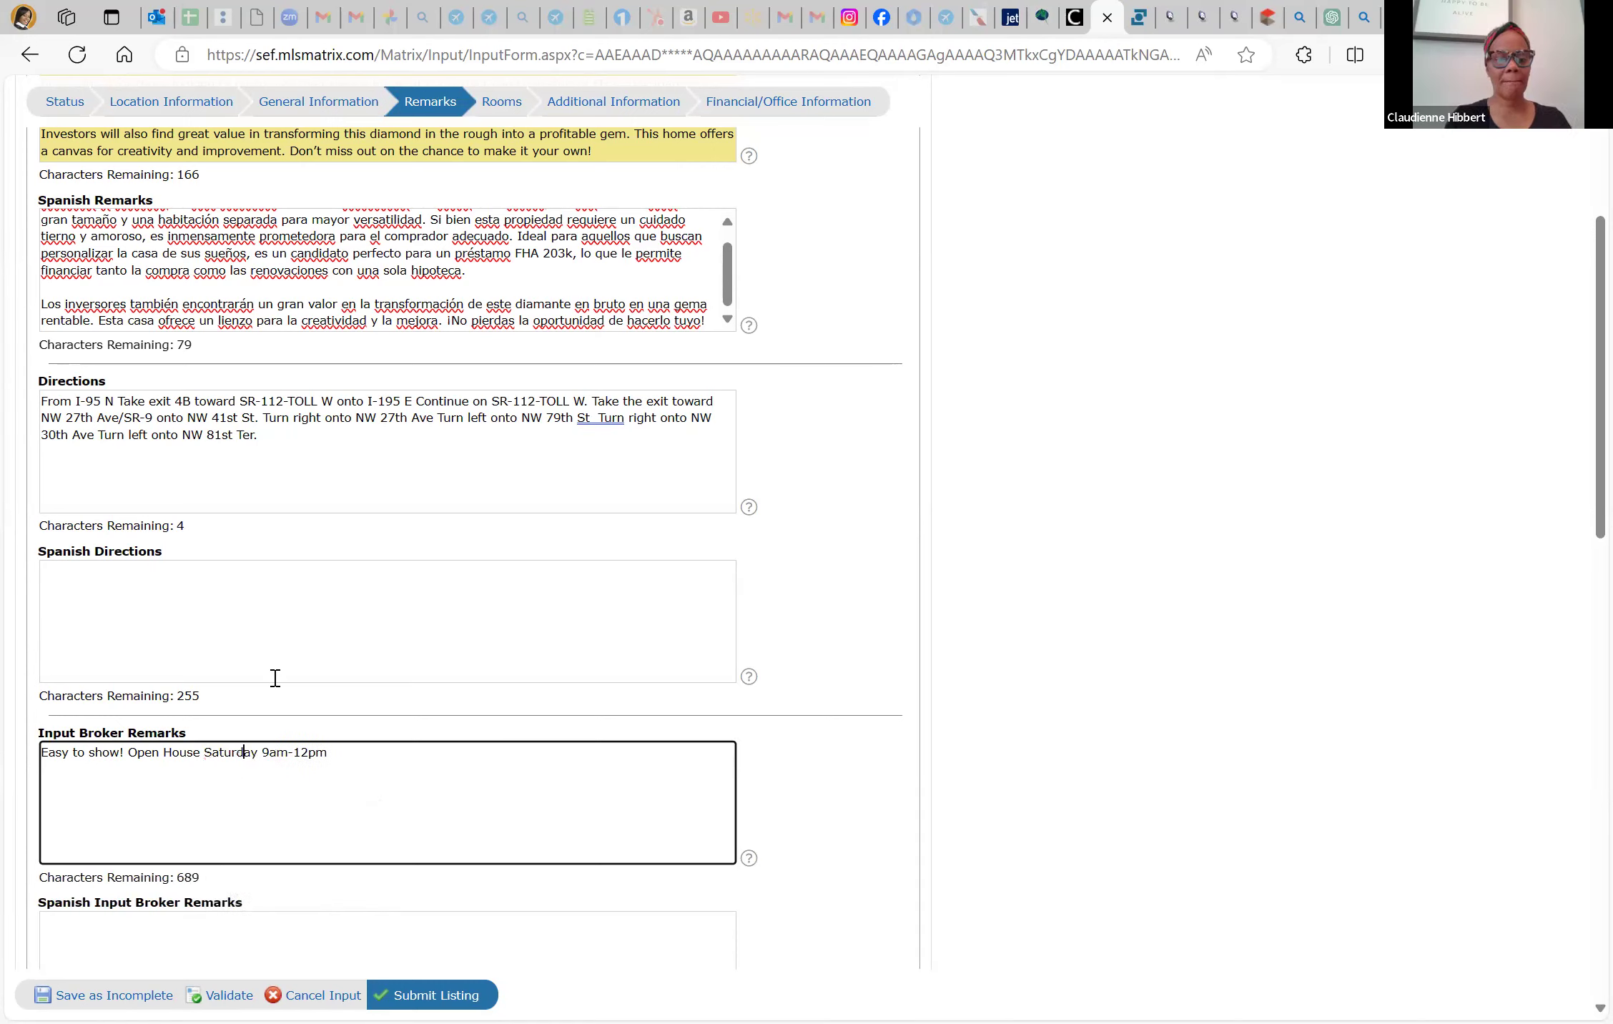
pyautogui.scroll(-3, 276, 678)
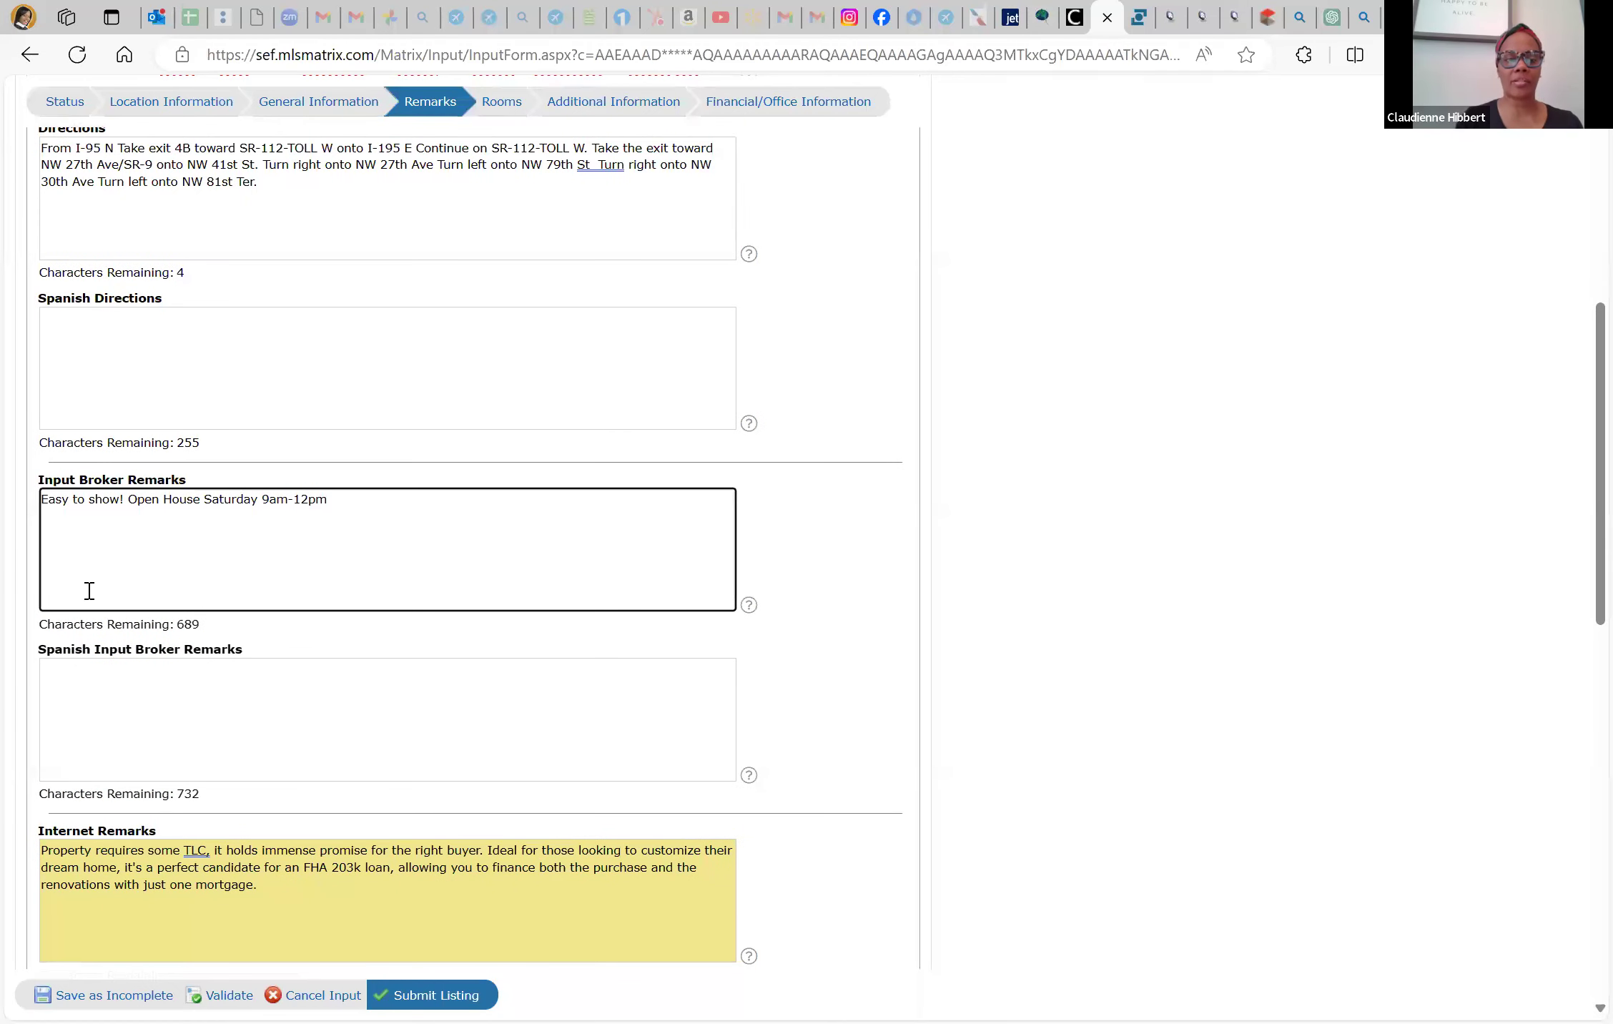
# Add ', May 11th' after 'Saturday' in the open house note
pyautogui.click(257, 498)
pyautogui.write(', Mau')
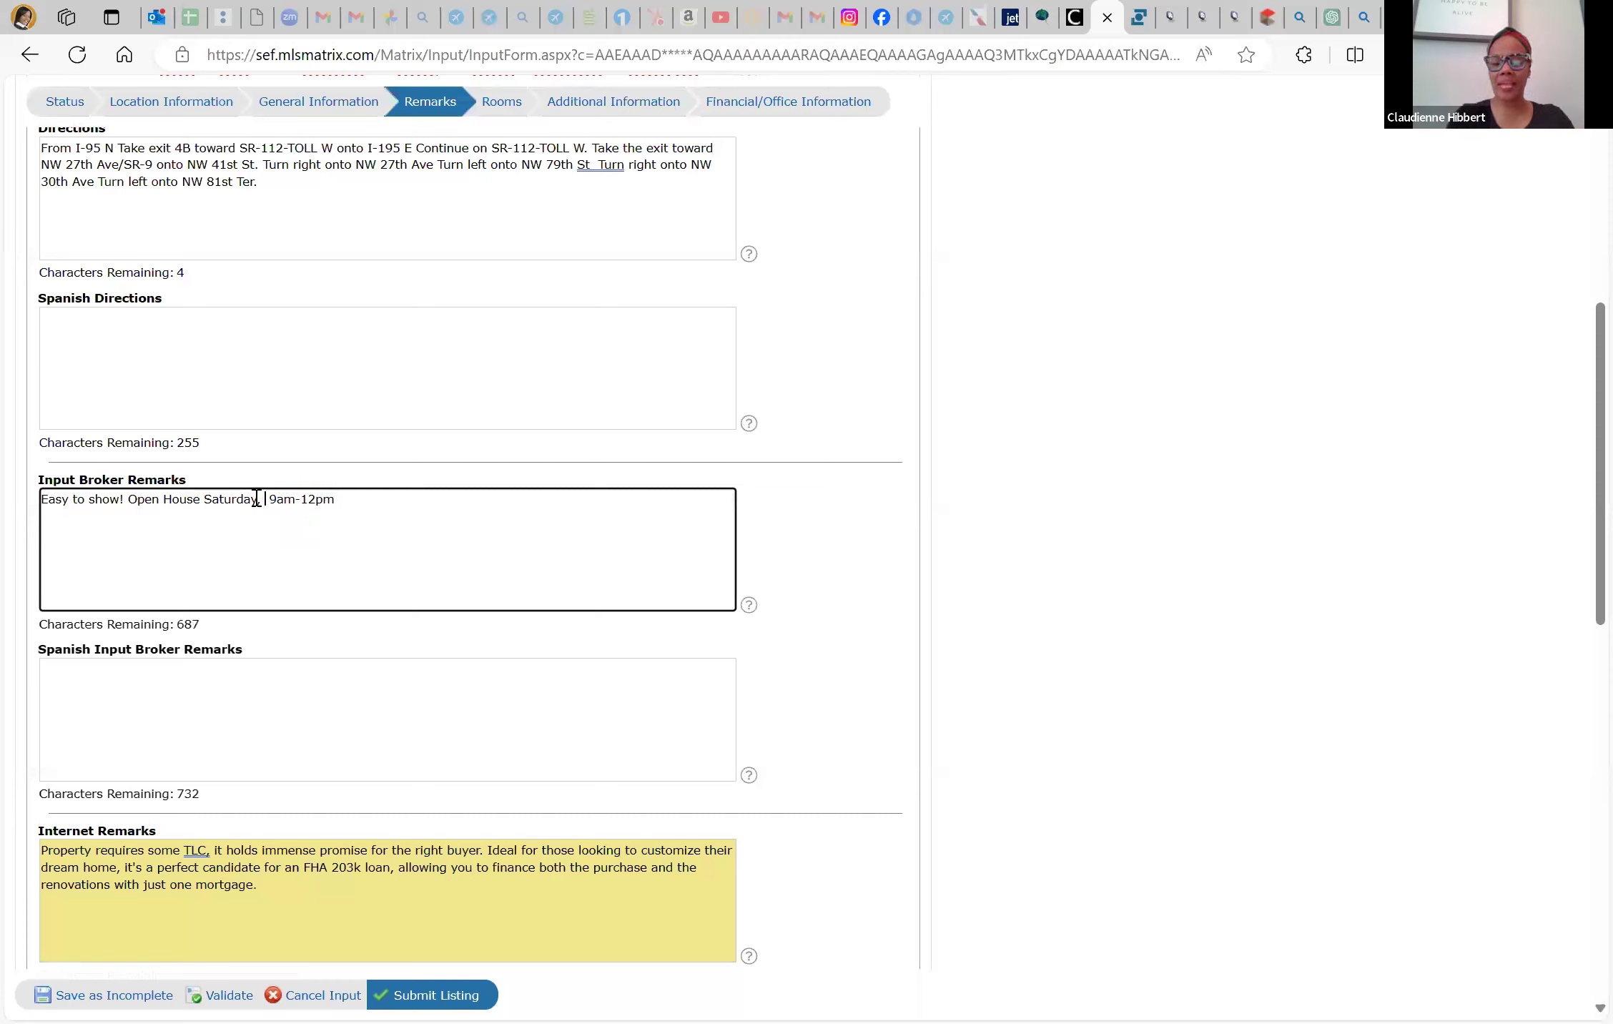
pyautogui.press('BackSpace')
pyautogui.write('y 11th')
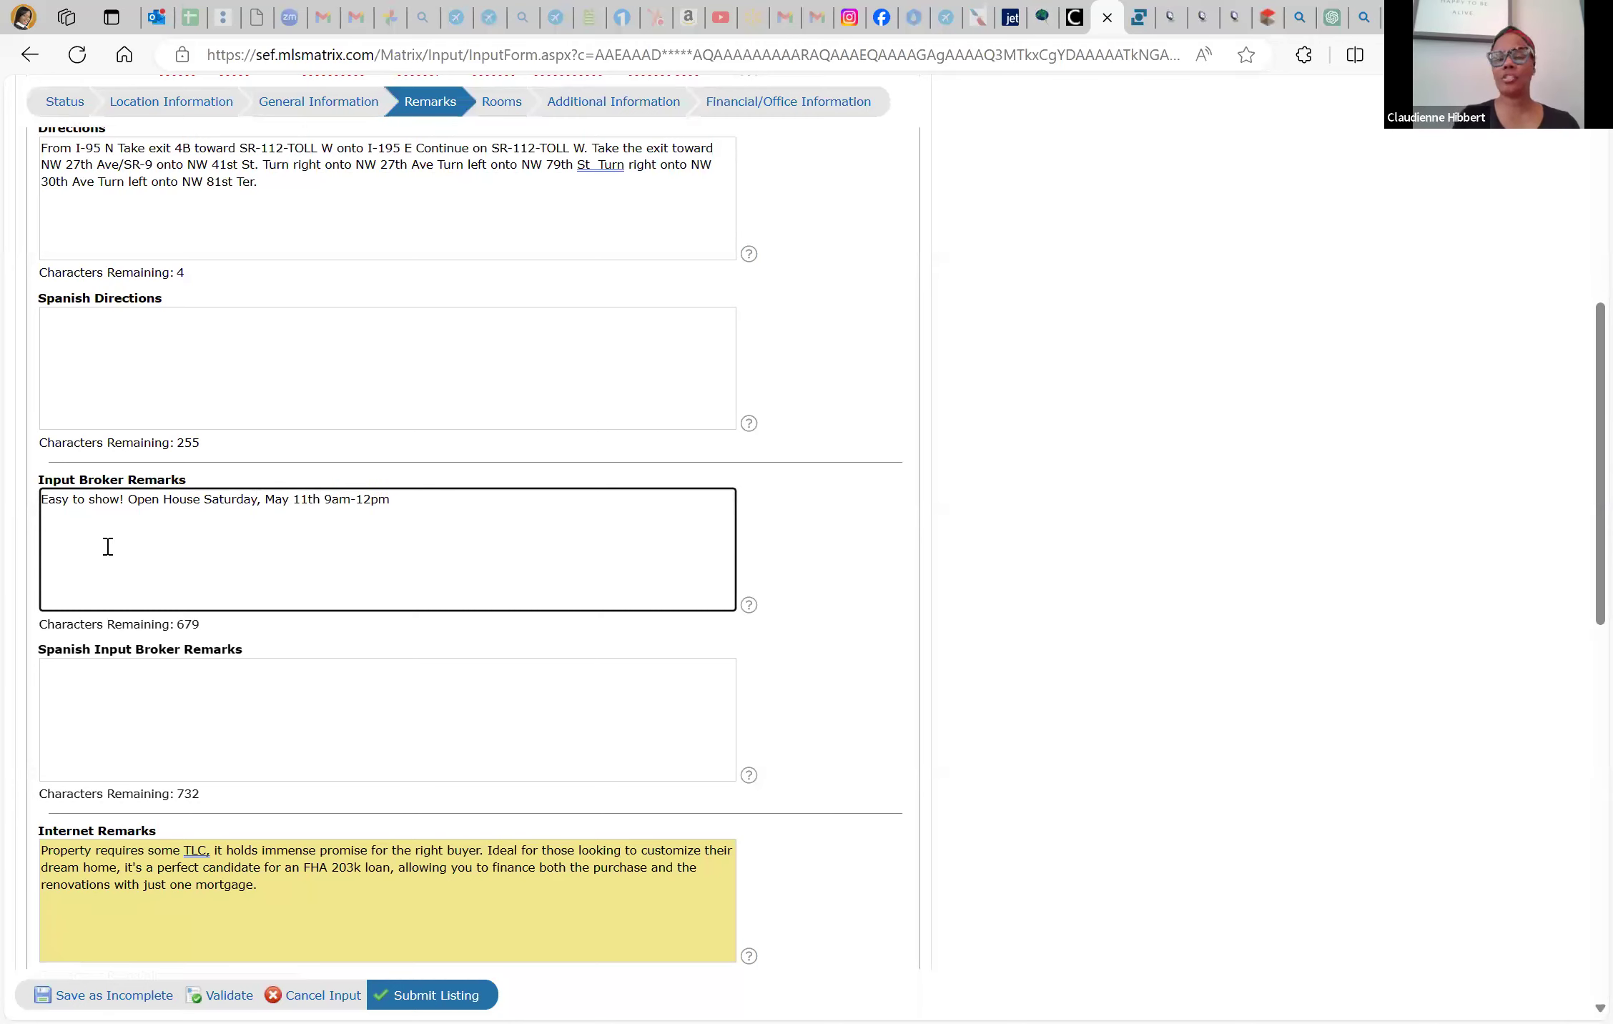
pyautogui.scroll(-1, 237, 737)
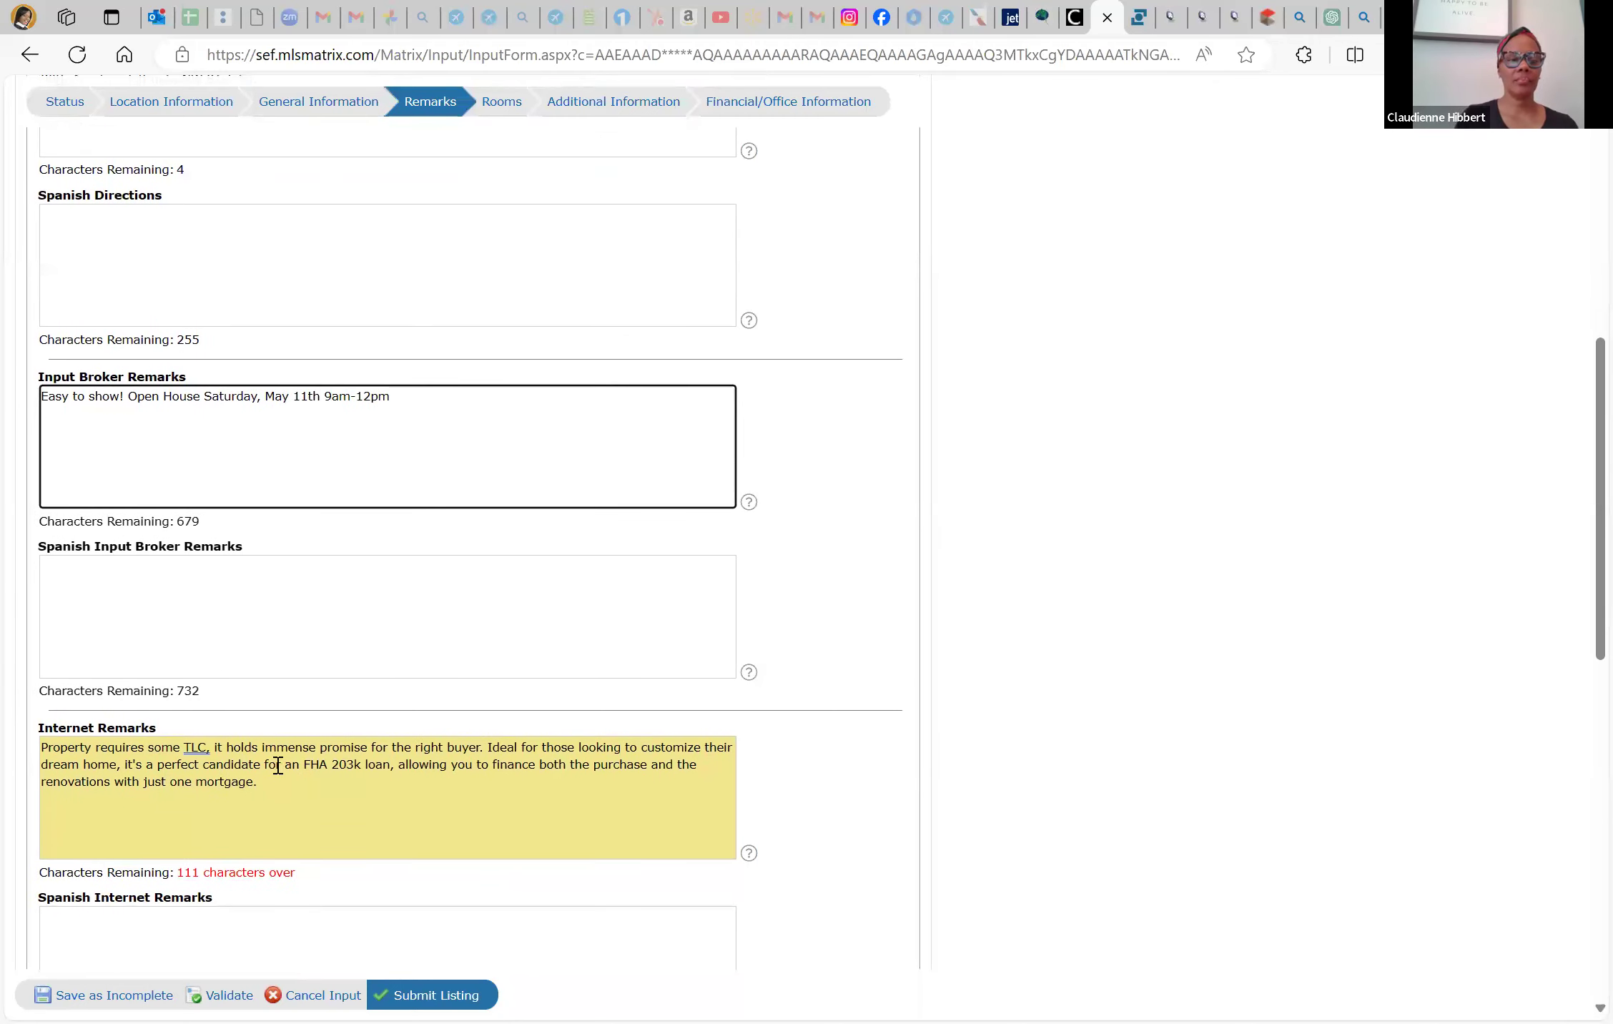
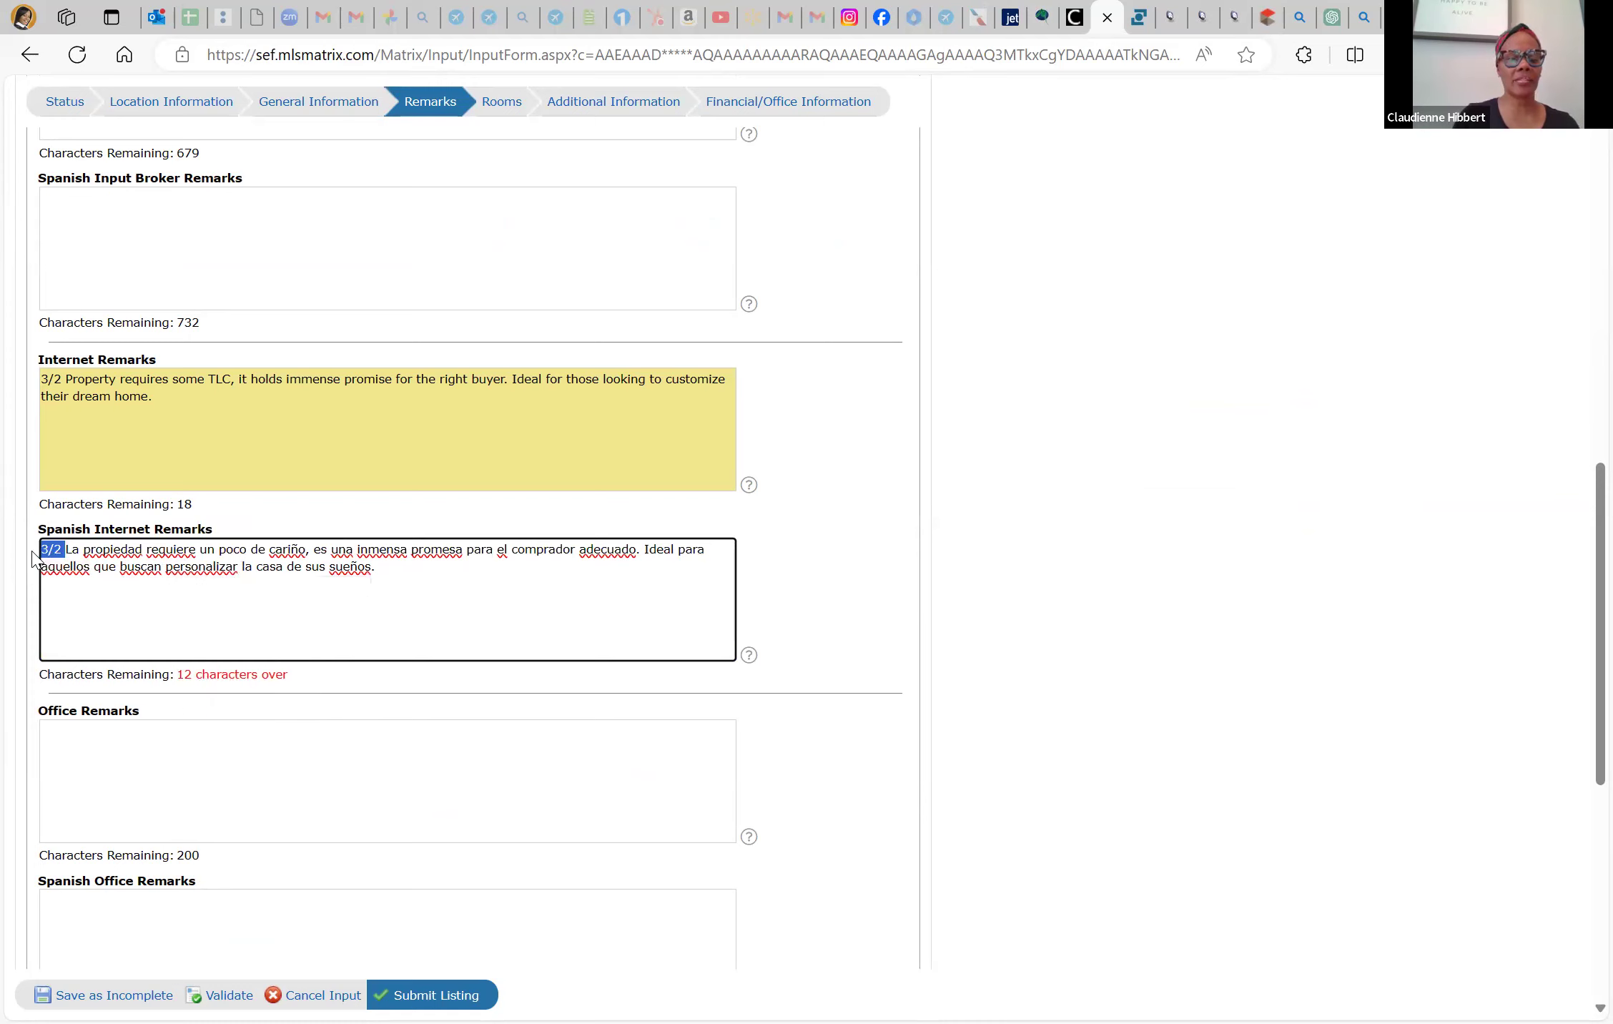
# Delete all the over-length text from the Spanish Internet Remarks field and bring up the Bing translation tab
pyautogui.hotkey('ctrl', 'a')
pyautogui.press('BackSpace')
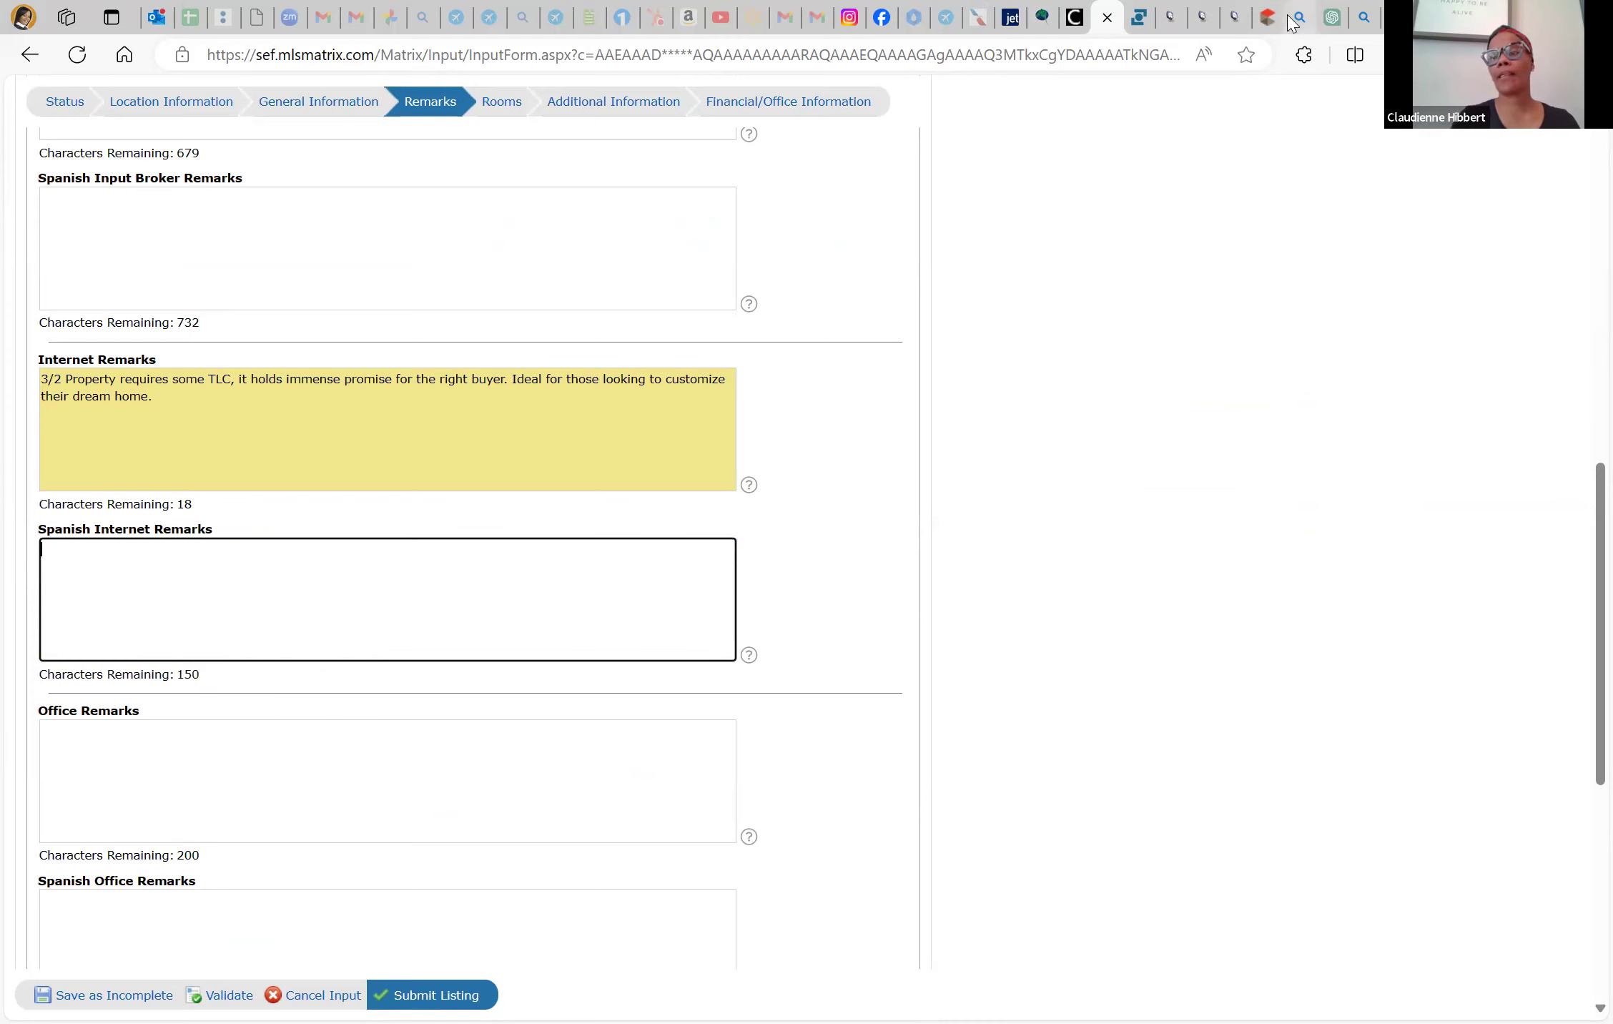
pyautogui.click(1297, 19)
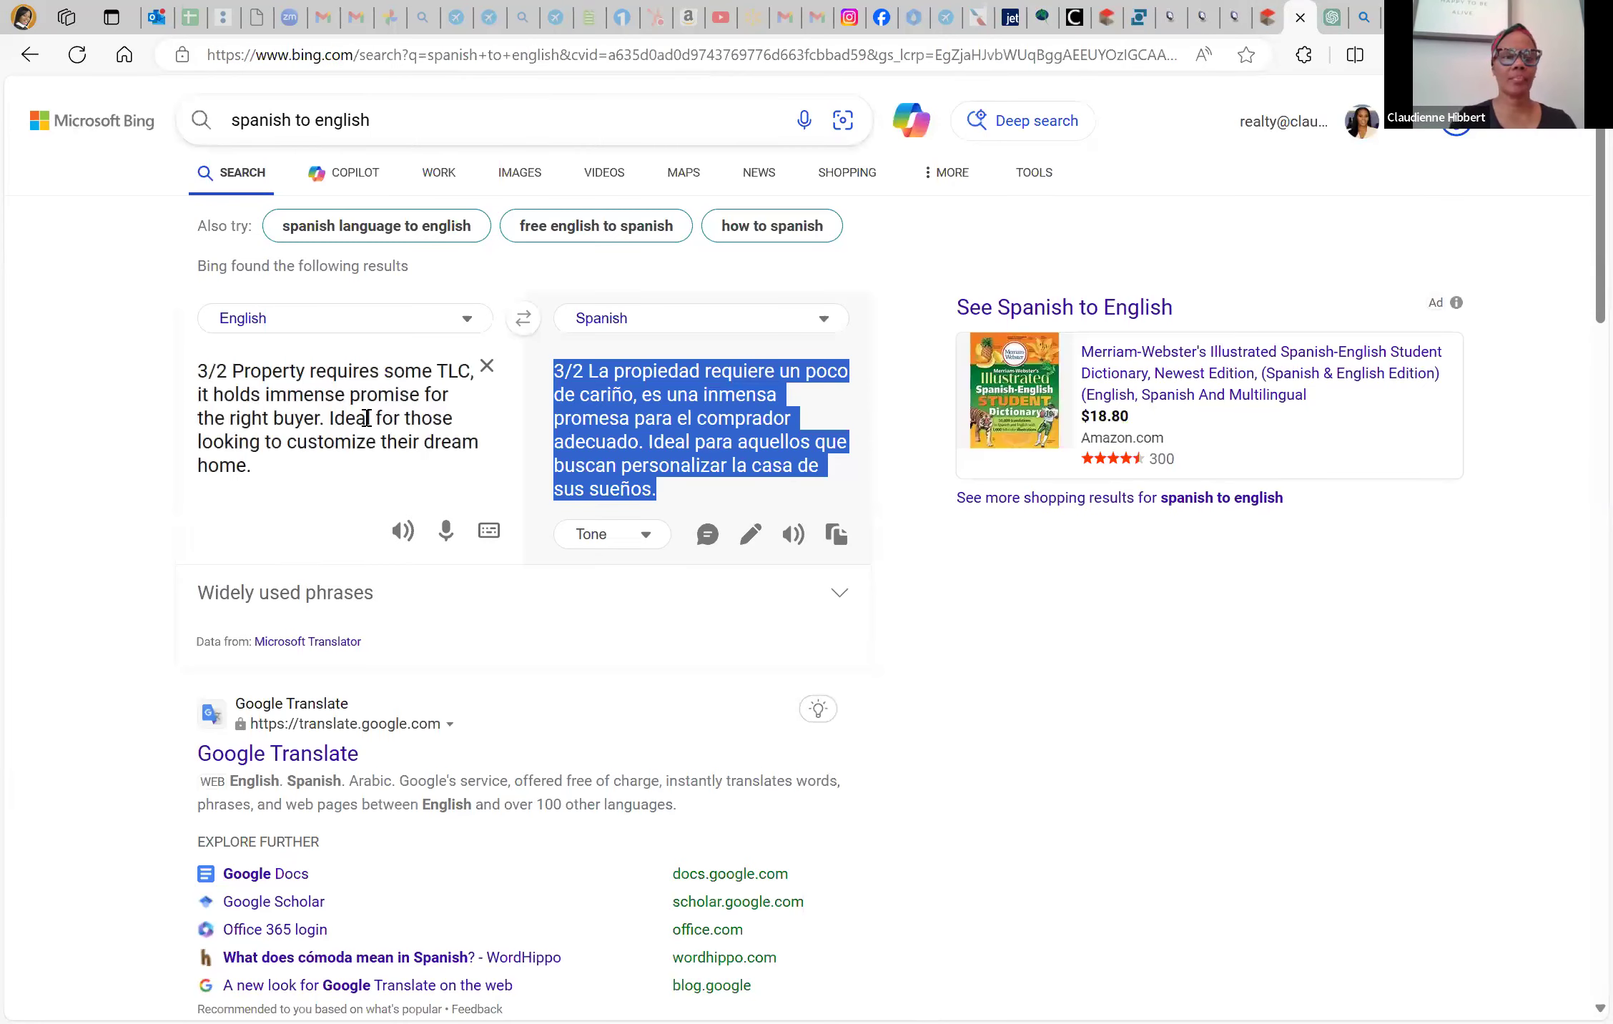
# In Bing's English text, drop the '3/2' prefix and change 'Property requires some' to 'Home needs'
pyautogui.moveTo(232, 366); pyautogui.dragTo(163, 377)
pyautogui.press('BackSpace')
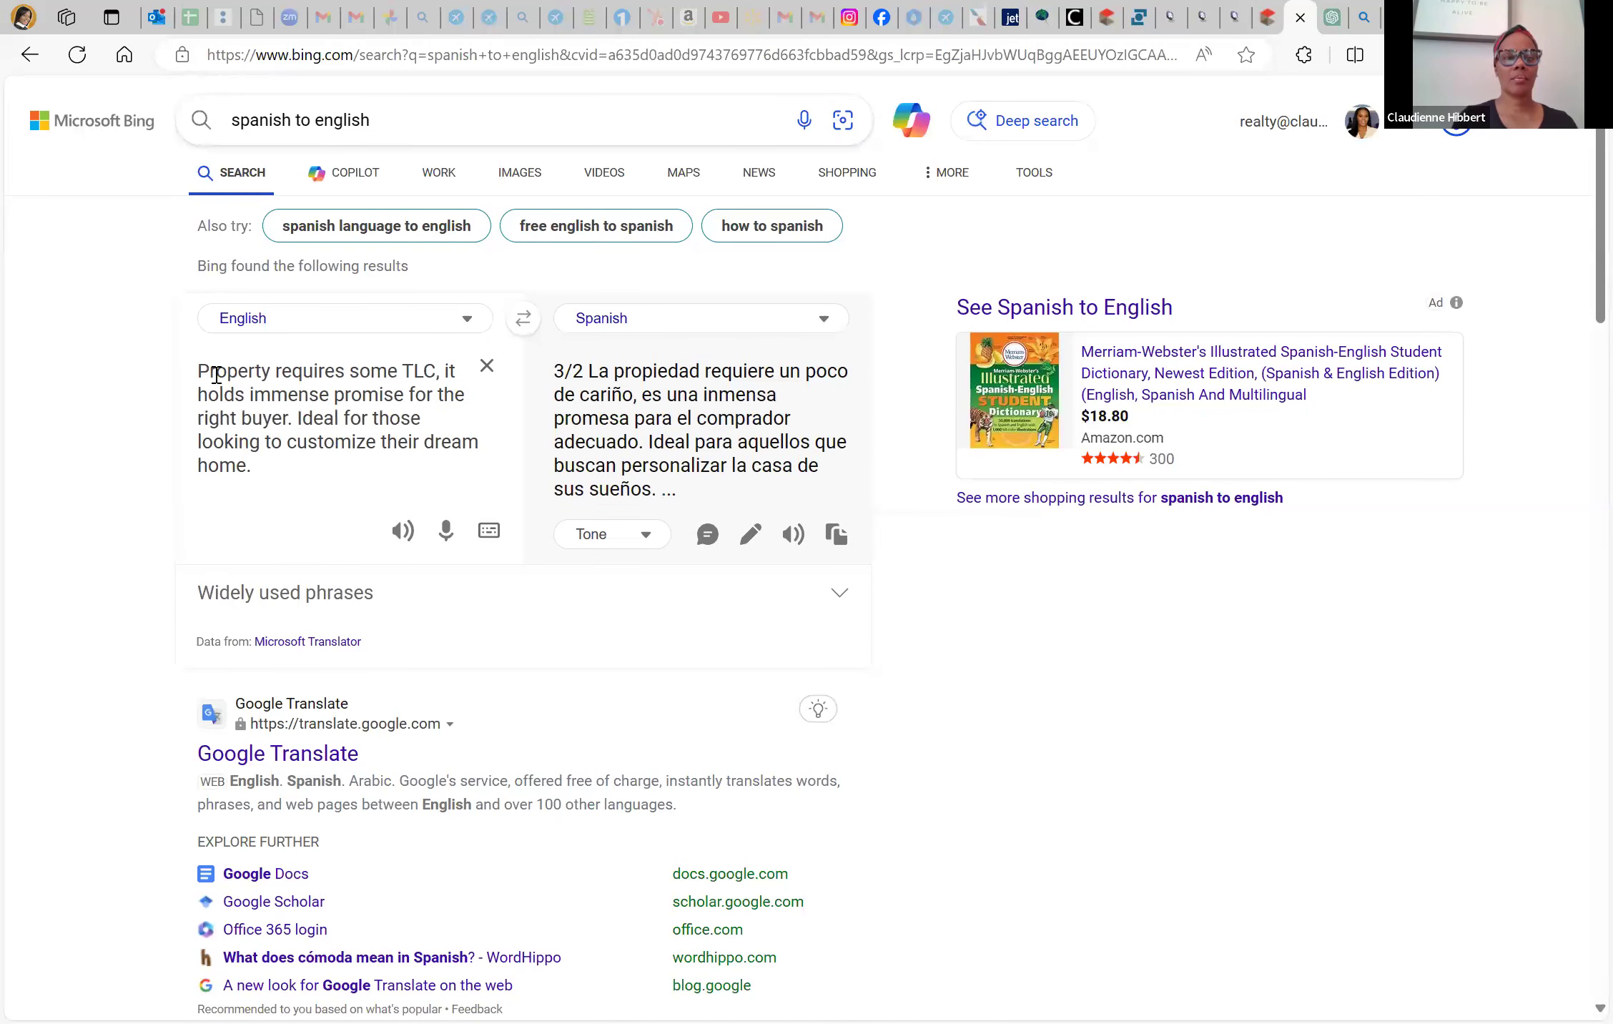
pyautogui.moveTo(277, 369); pyautogui.dragTo(459, 371)
pyautogui.press('Left')
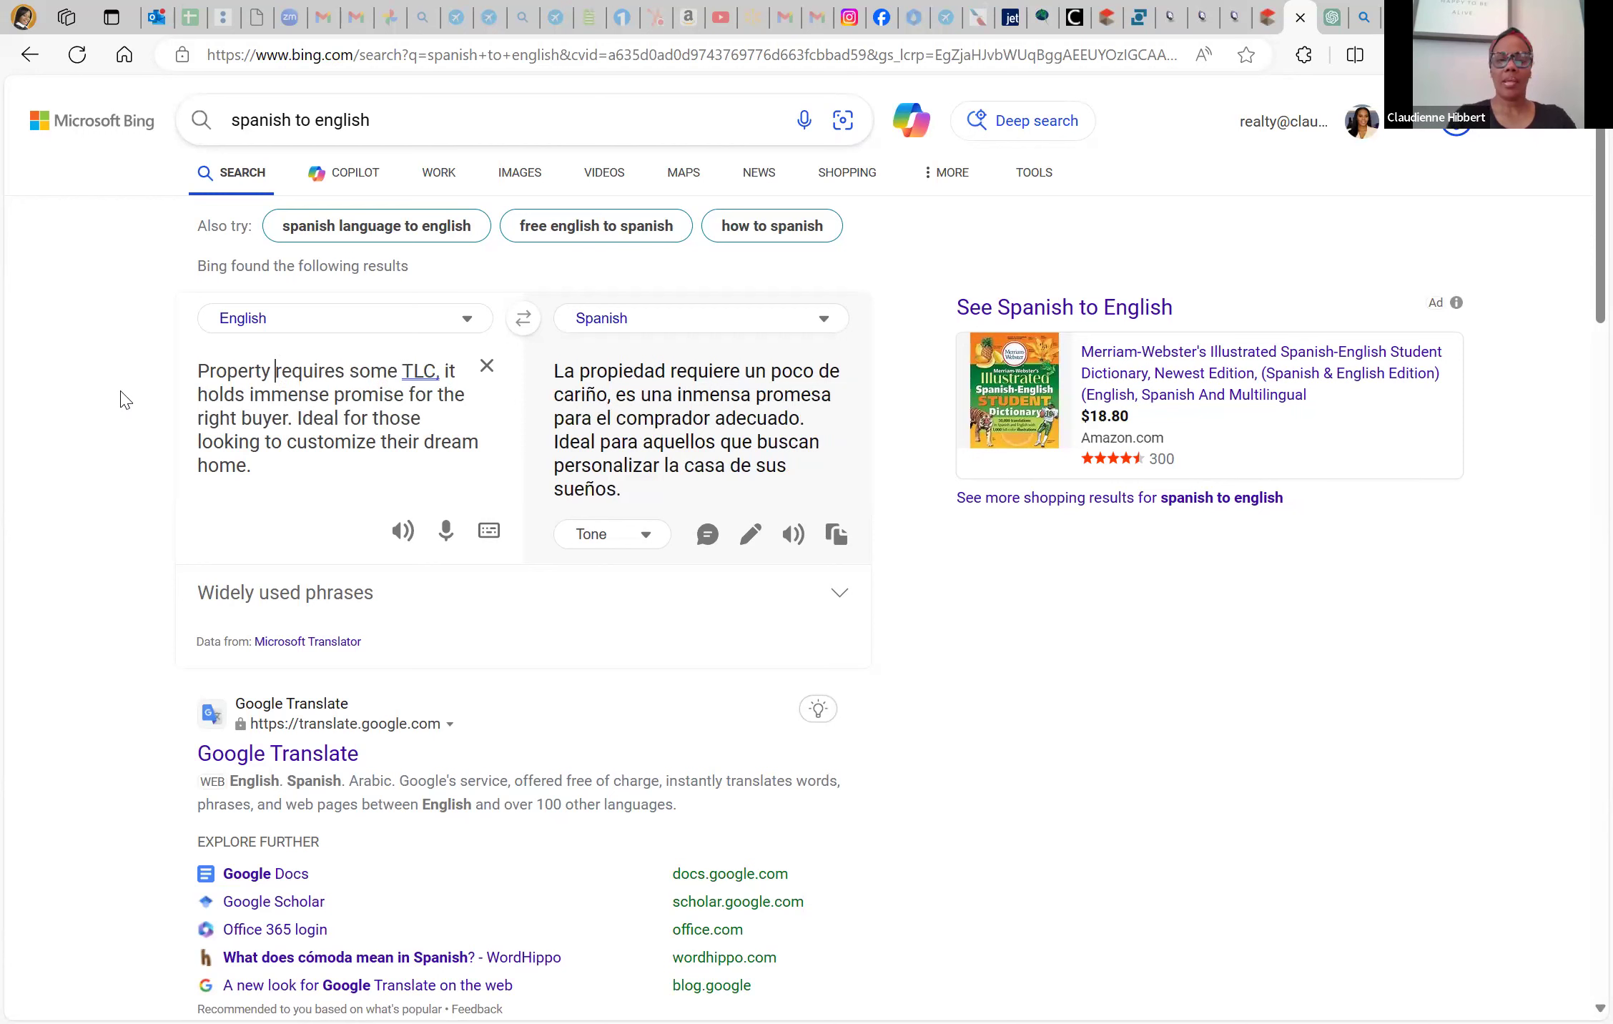
pyautogui.press('BackSpace')
pyautogui.press('BackSpace')
pyautogui.press('BackSpace')
pyautogui.press('BackSpace')
pyautogui.press('BackSpace')
pyautogui.press('BackSpace')
pyautogui.press('BackSpace')
pyautogui.press('BackSpace')
pyautogui.press('BackSpace')
pyautogui.write('Home')
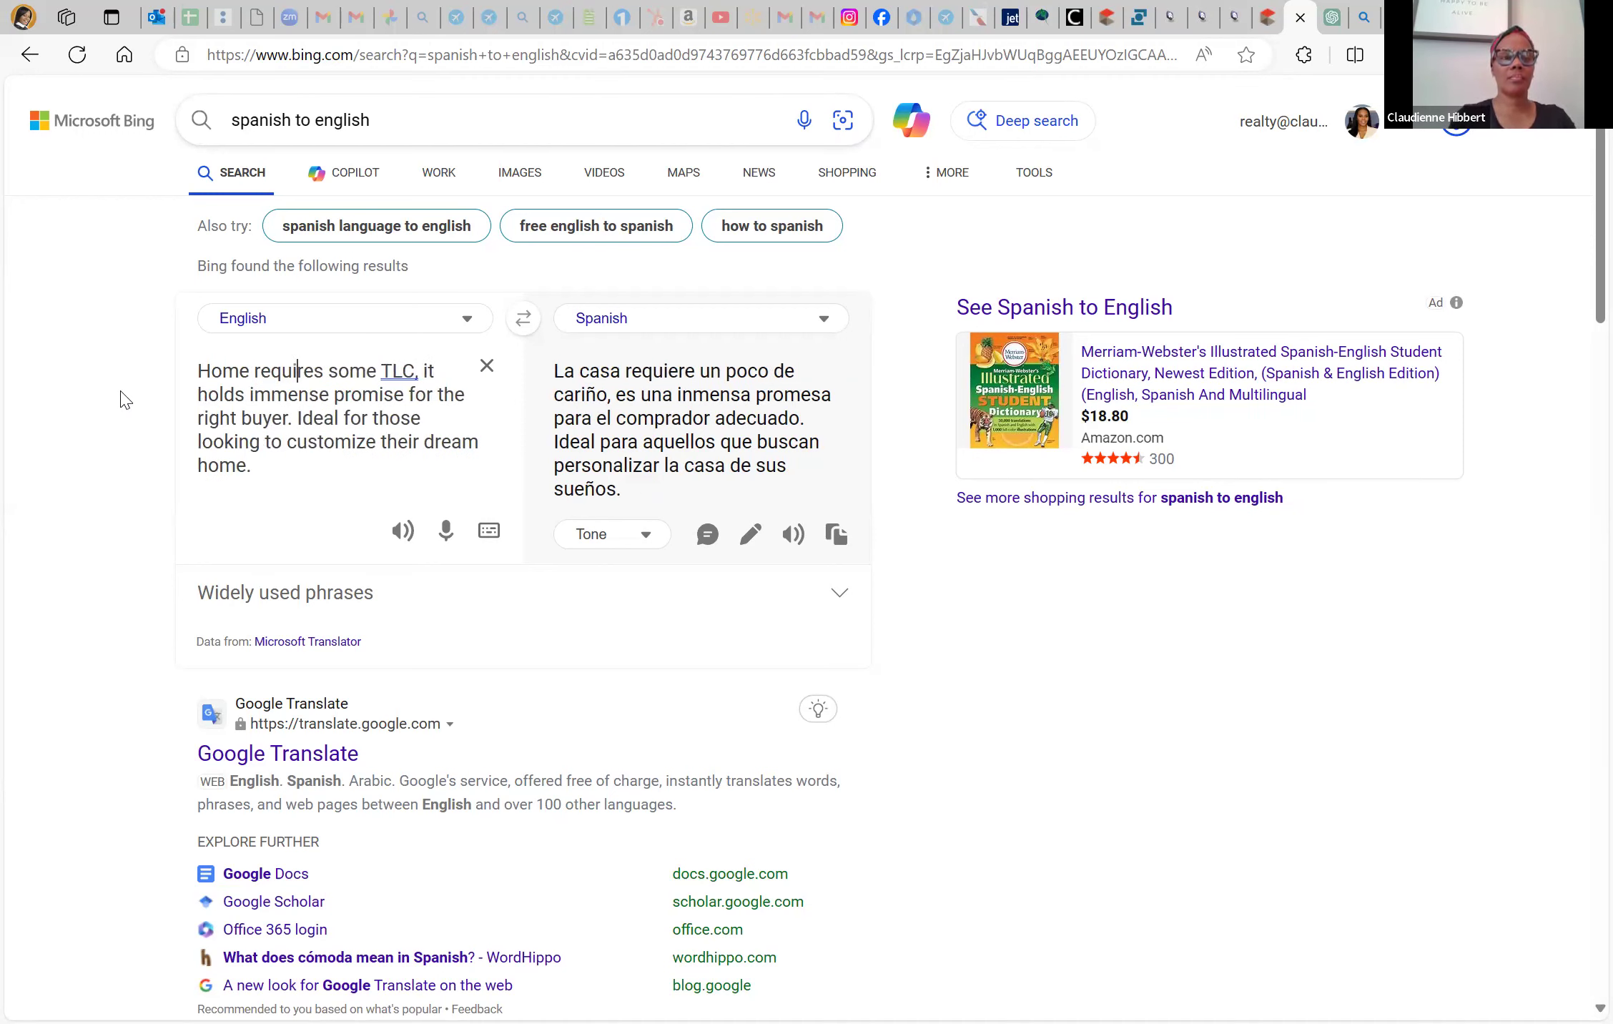
pyautogui.press('BackSpace')
pyautogui.press('BackSpace')
pyautogui.press('BackSpace')
pyautogui.press('BackSpace')
pyautogui.press('BackSpace')
pyautogui.press('BackSpace')
pyautogui.press('BackSpace')
pyautogui.press('BackSpace')
pyautogui.press('BackSpace')
pyautogui.press('BackSpace')
pyautogui.press('BackSpace')
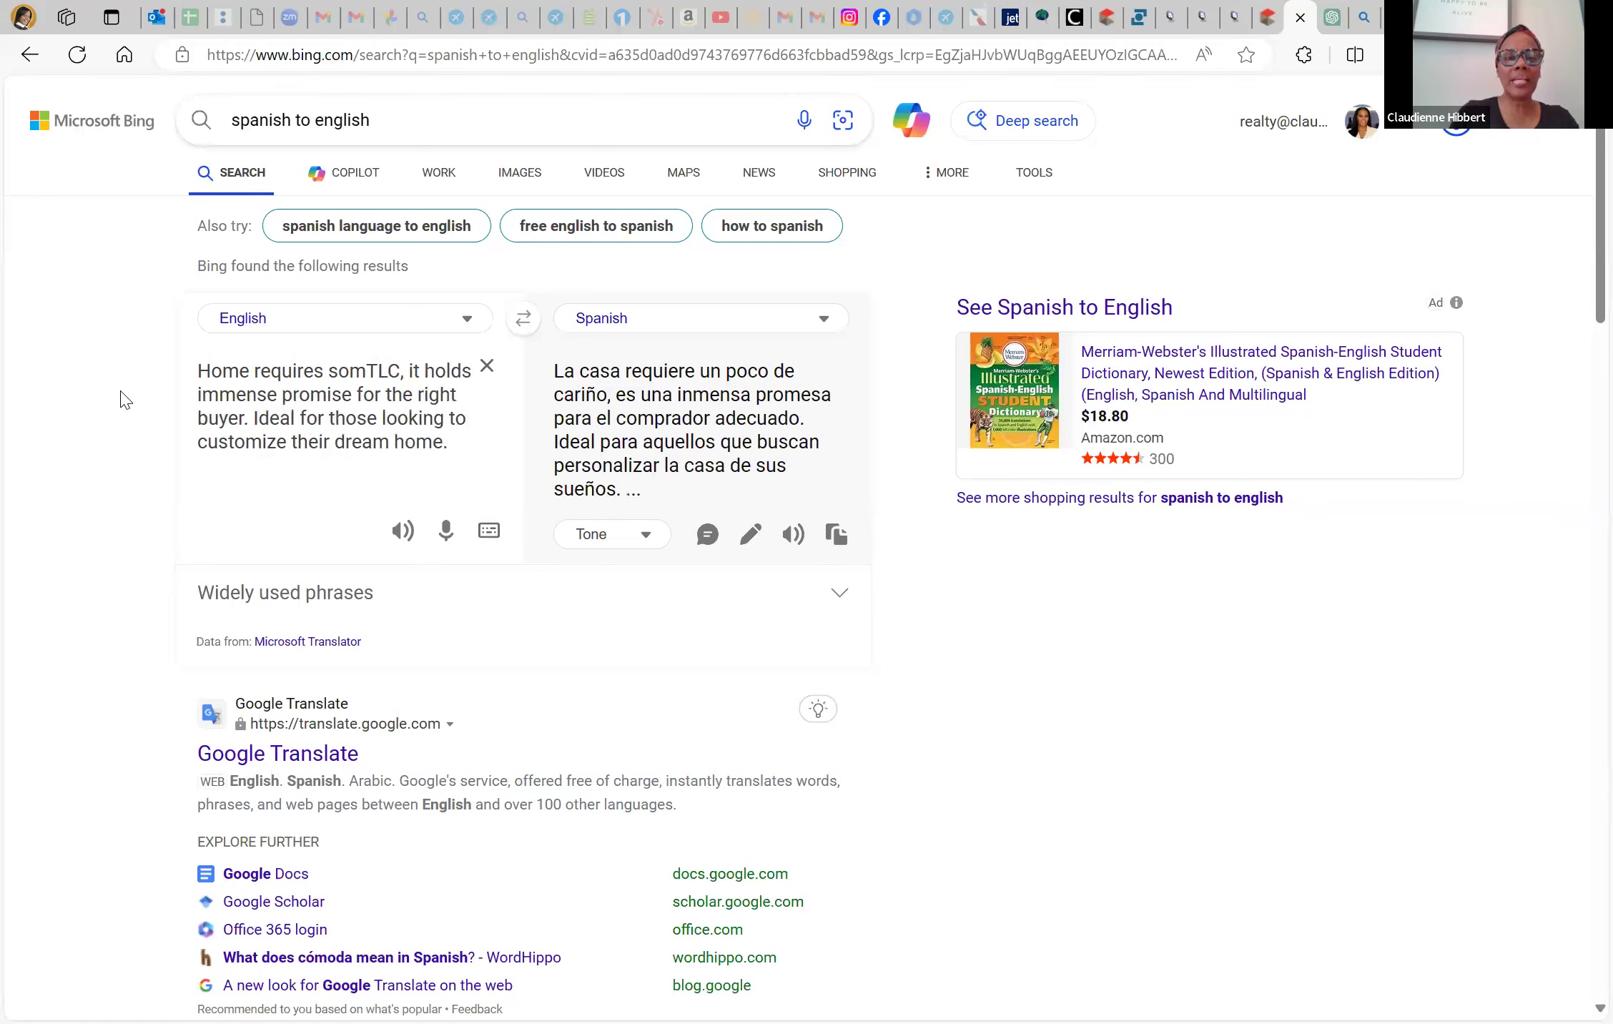
pyautogui.press('BackSpace')
pyautogui.press('BackSpace')
pyautogui.press('BackSpace')
pyautogui.write('needs')
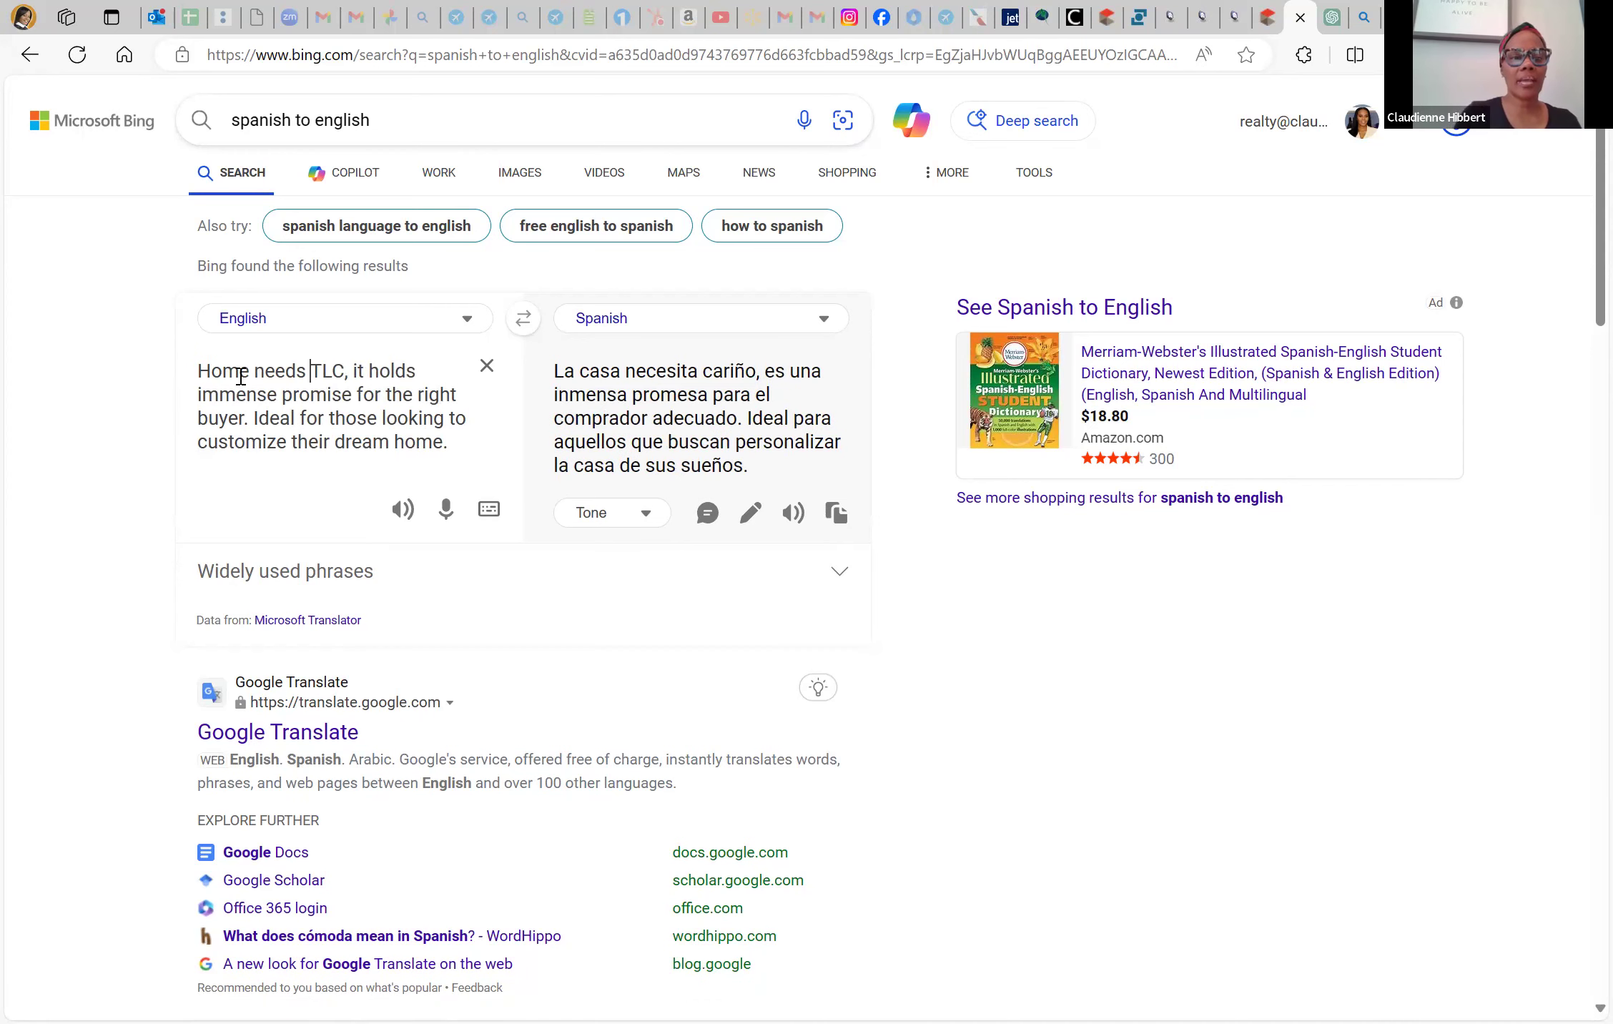
# Replace the comma after 'TLC' with a full stop and select the shorter Spanish translation
pyautogui.click(361, 372)
pyautogui.press('BackSpace')
pyautogui.press('BackSpace')
pyautogui.press('BackSpace')
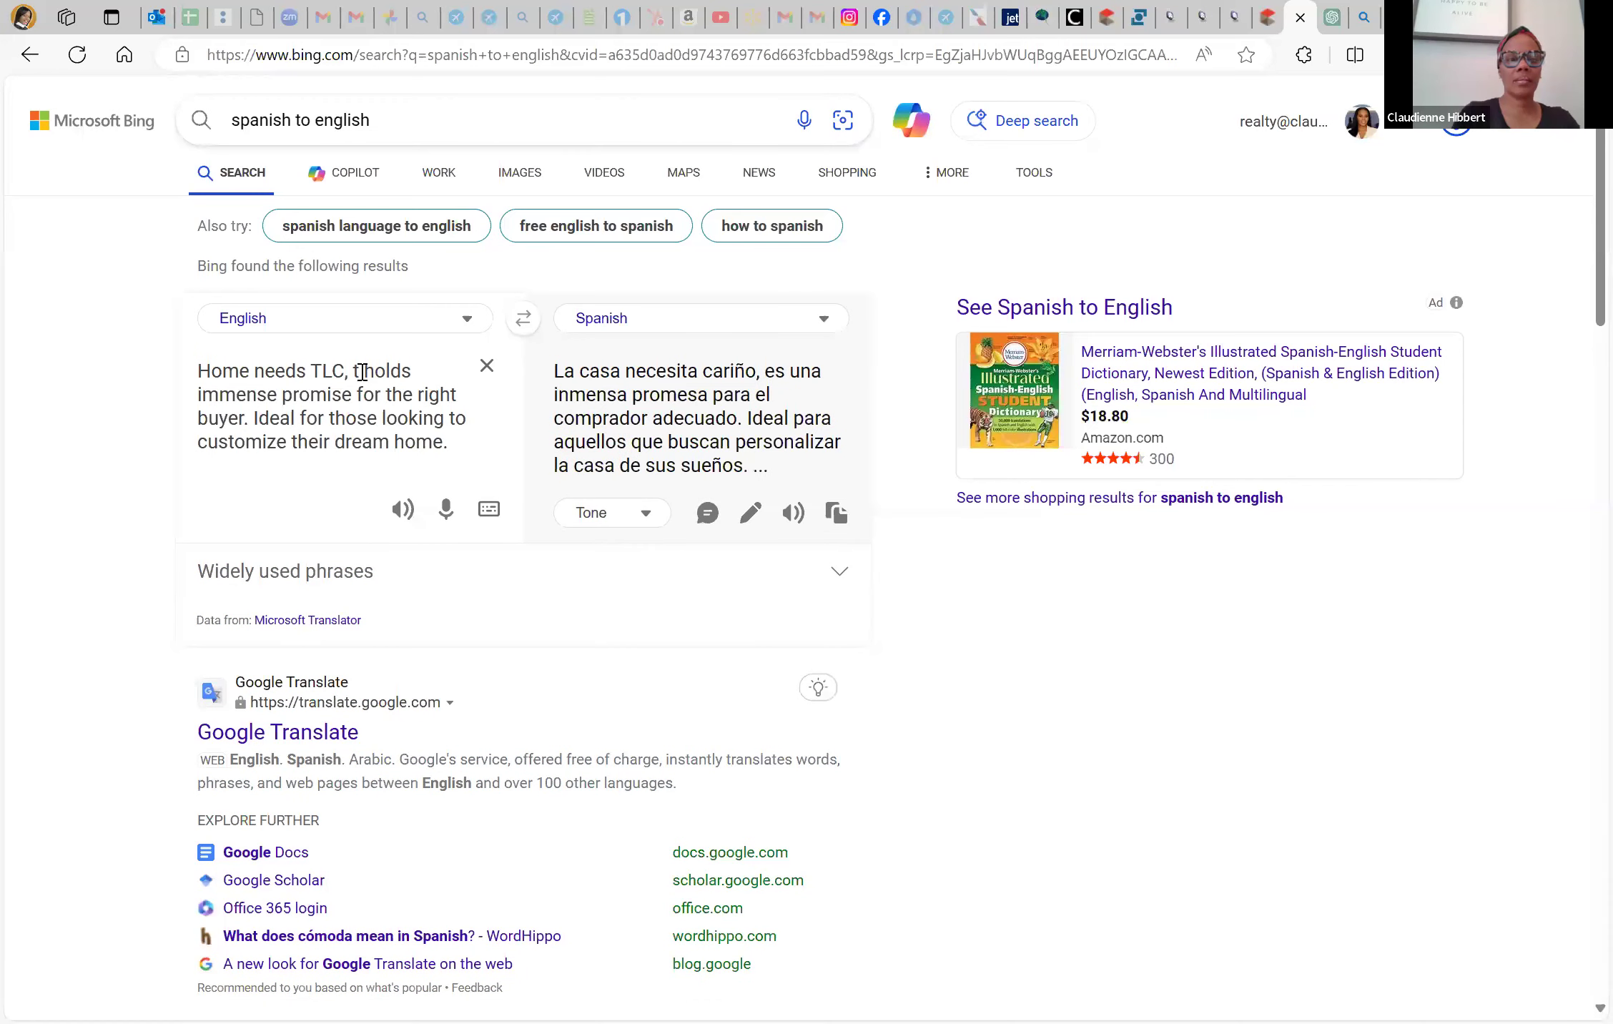
pyautogui.write('. I')
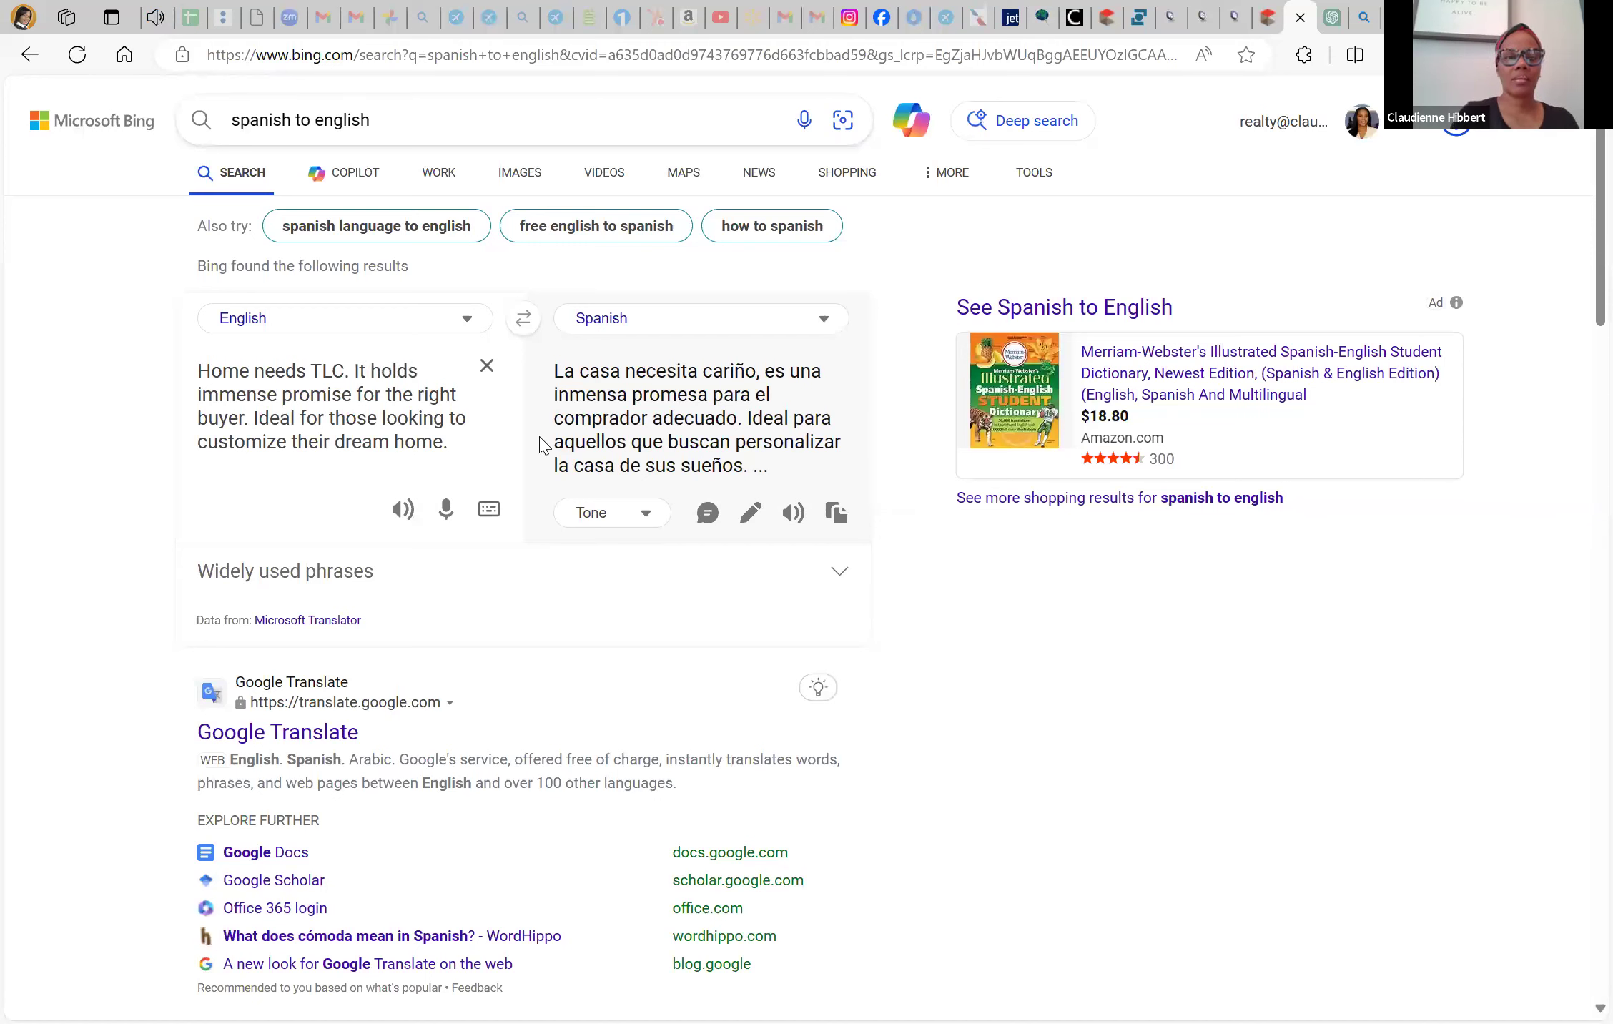
pyautogui.tripleClick(668, 420)
pyautogui.hotkey('ctrl', 'c')
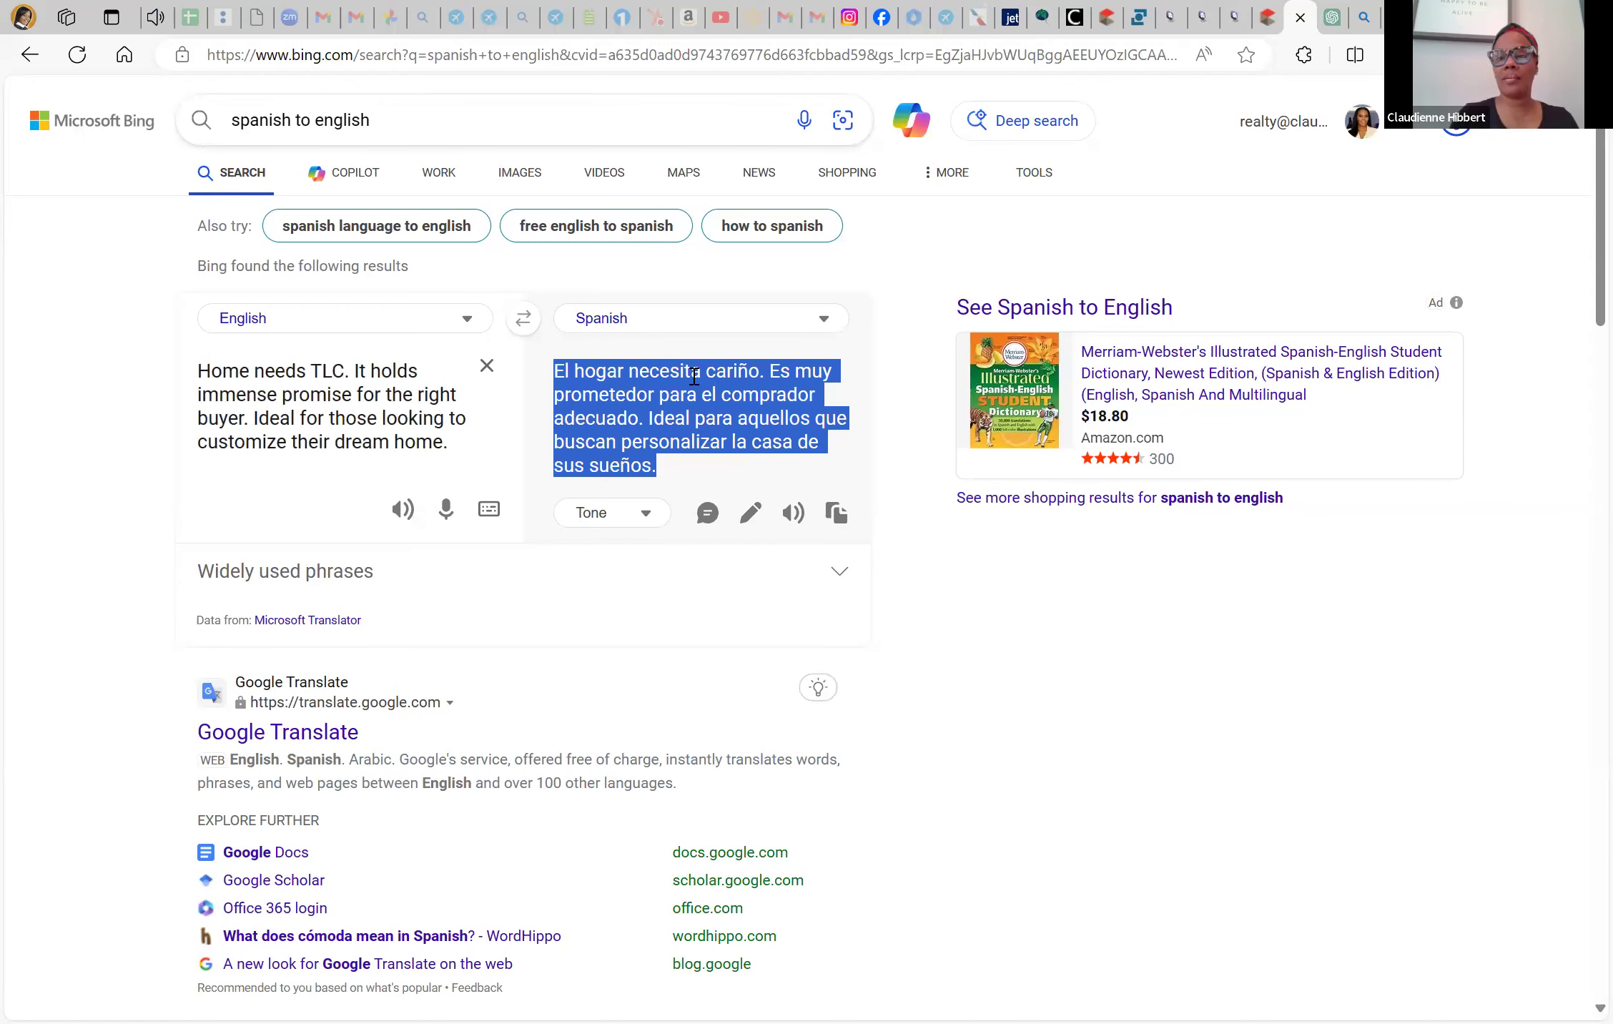
pyautogui.click(1123, 15)
# Paste the shortened Spanish translation into Spanish Internet Remarks and validate the listing form
pyautogui.hotkey('ctrl', 'v')
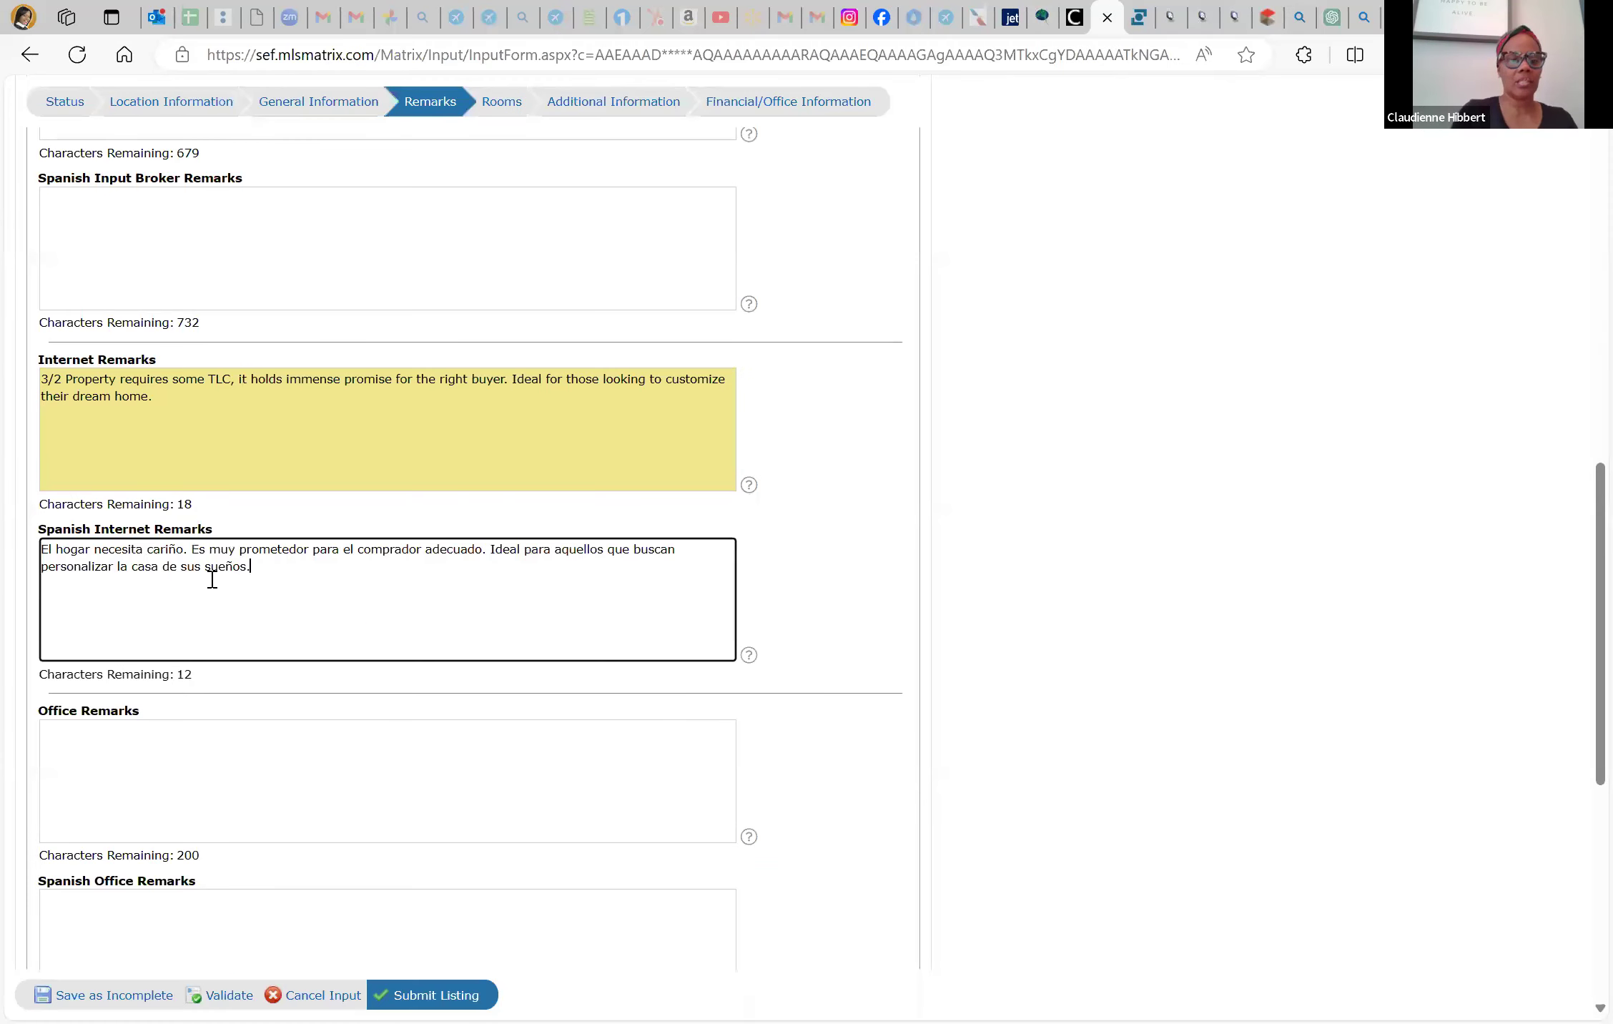
pyautogui.click(191, 738)
pyautogui.scroll(-3, 191, 740)
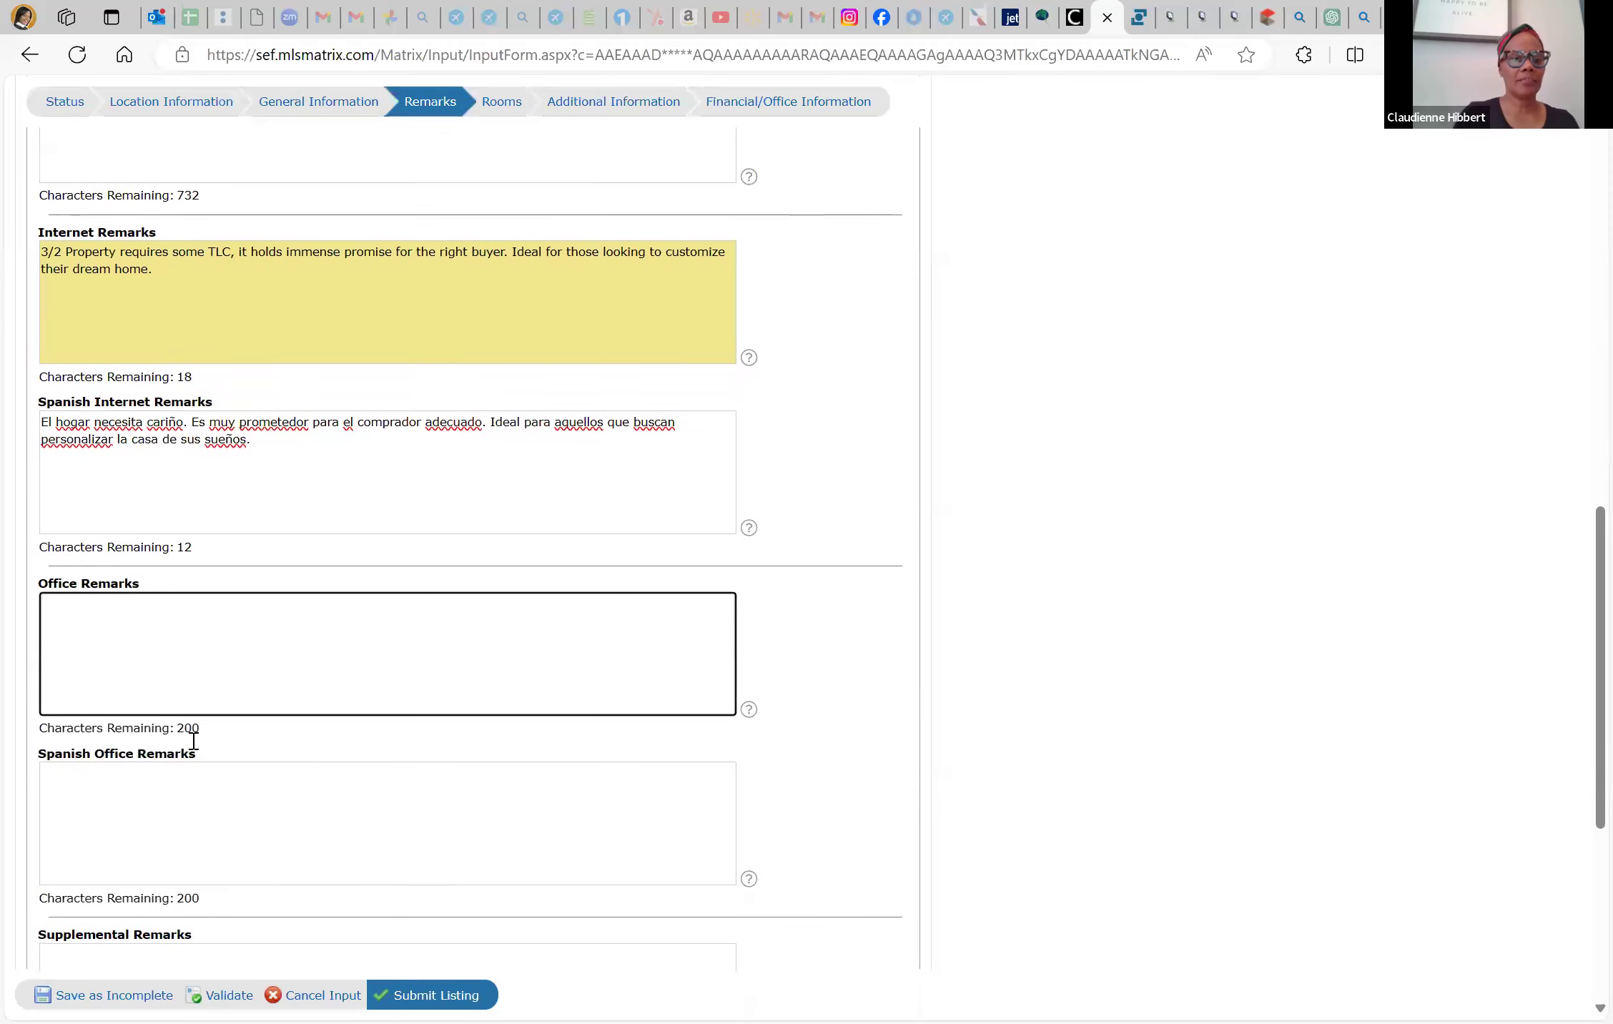
pyautogui.scroll(-5, 193, 747)
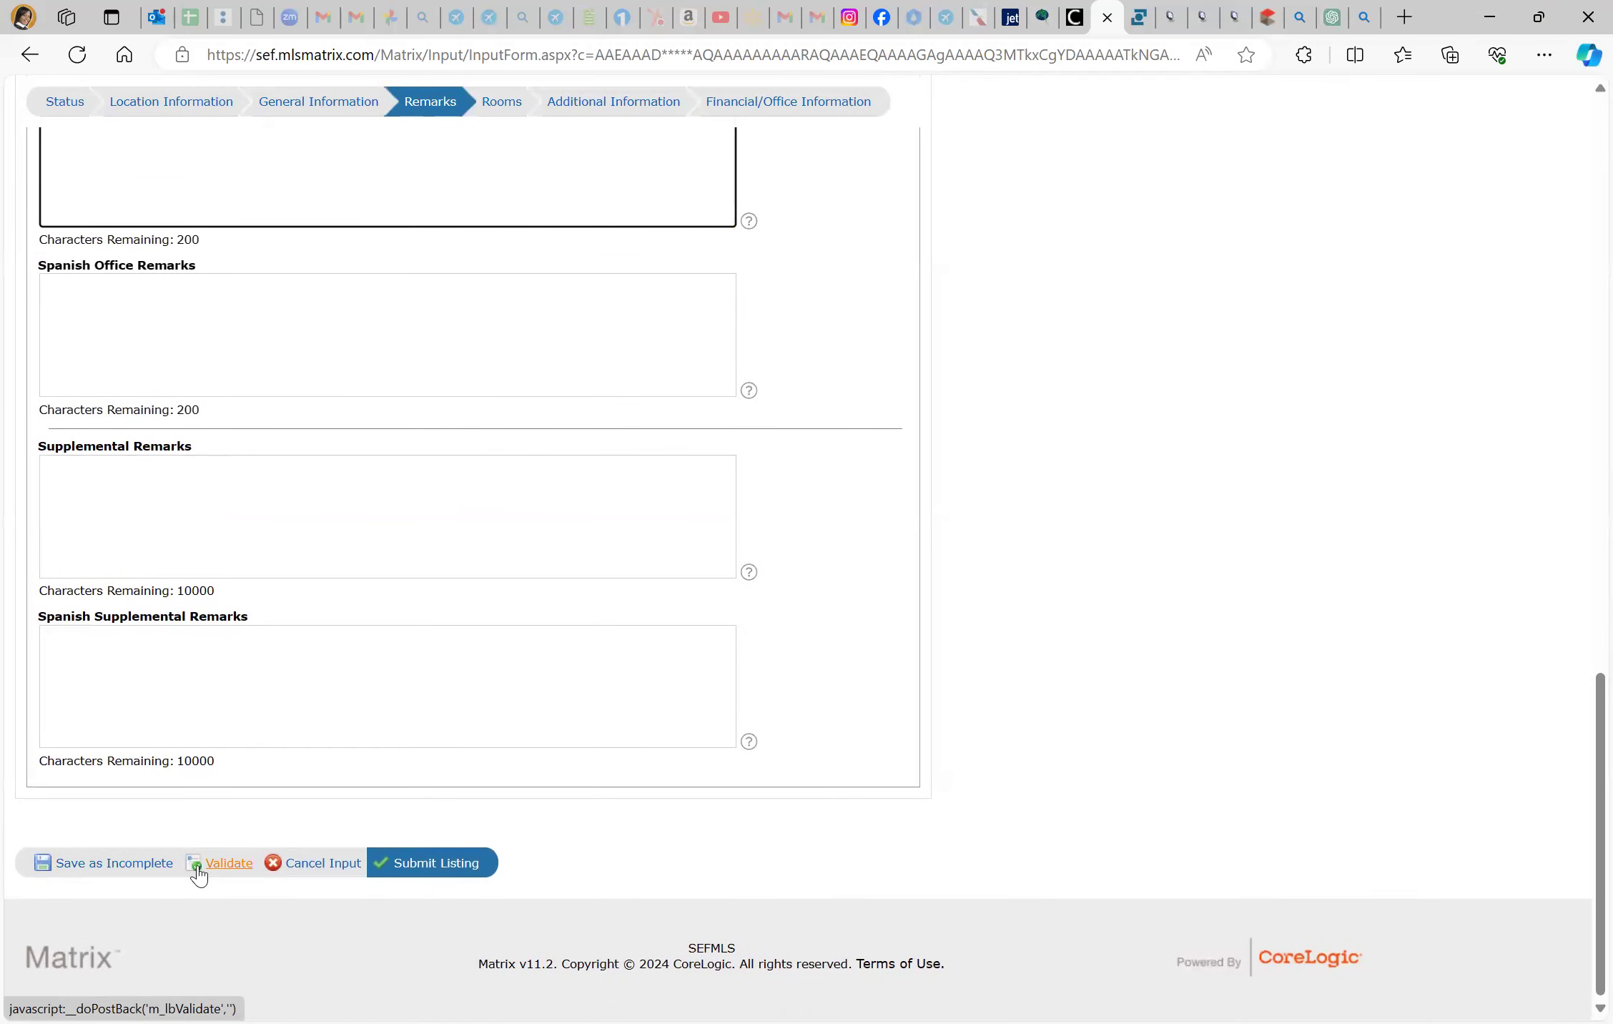
pyautogui.click(222, 873)
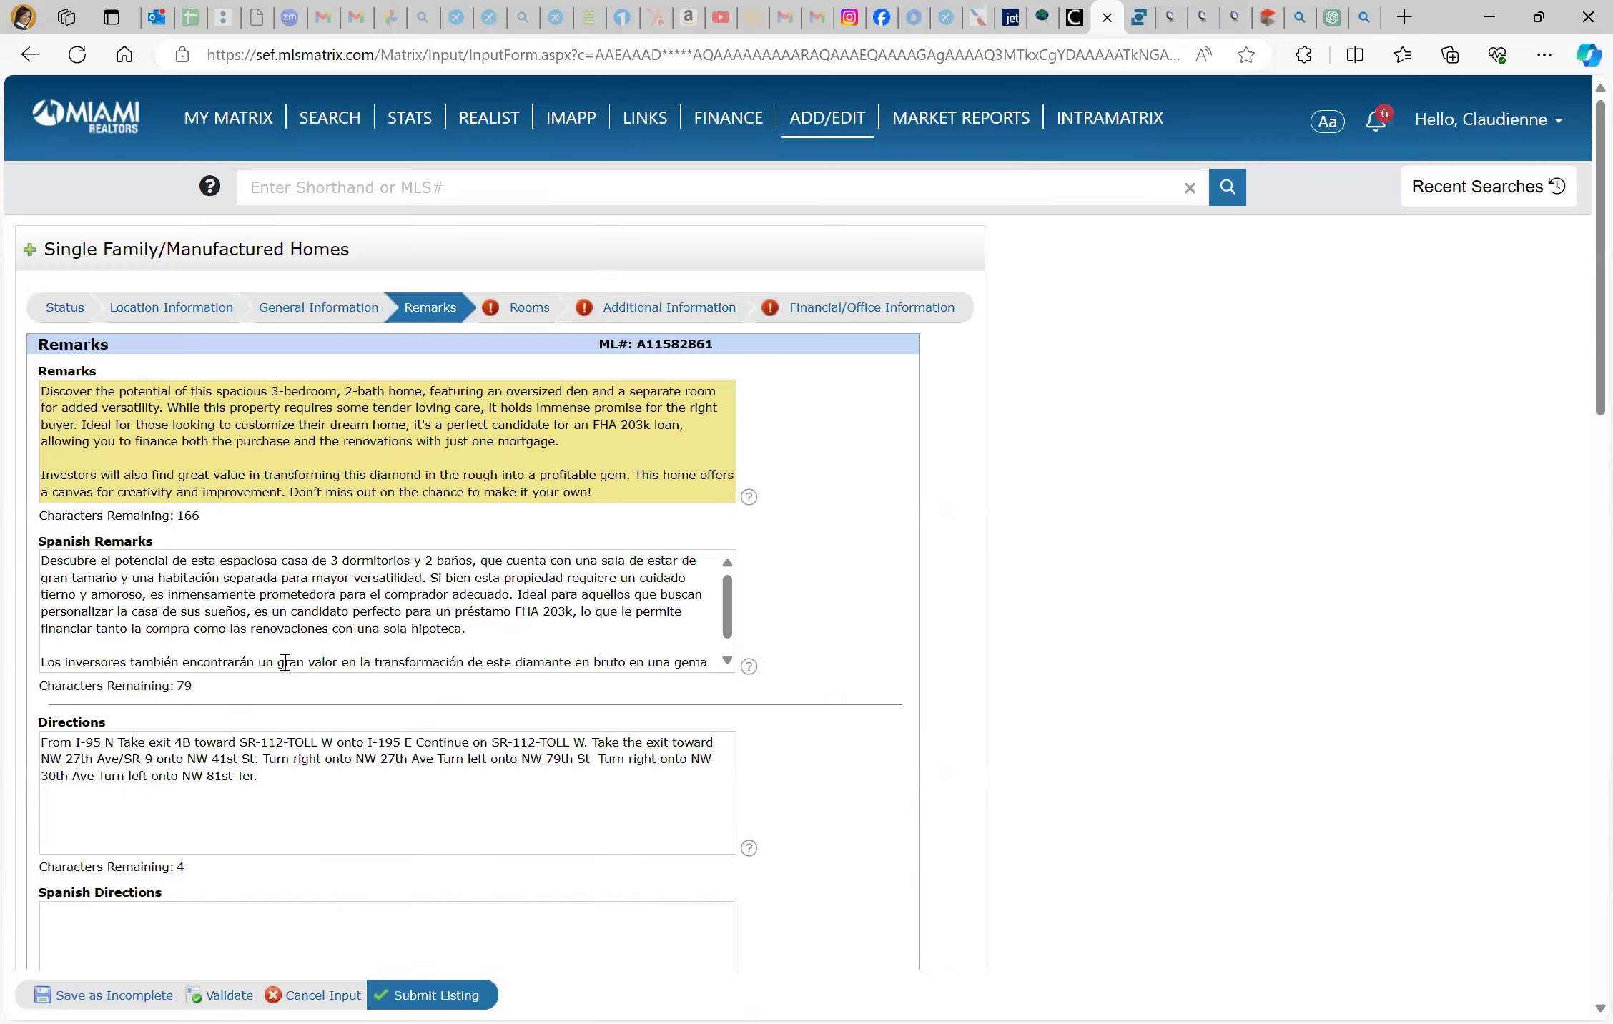
pyautogui.scroll(-6, 285, 661)
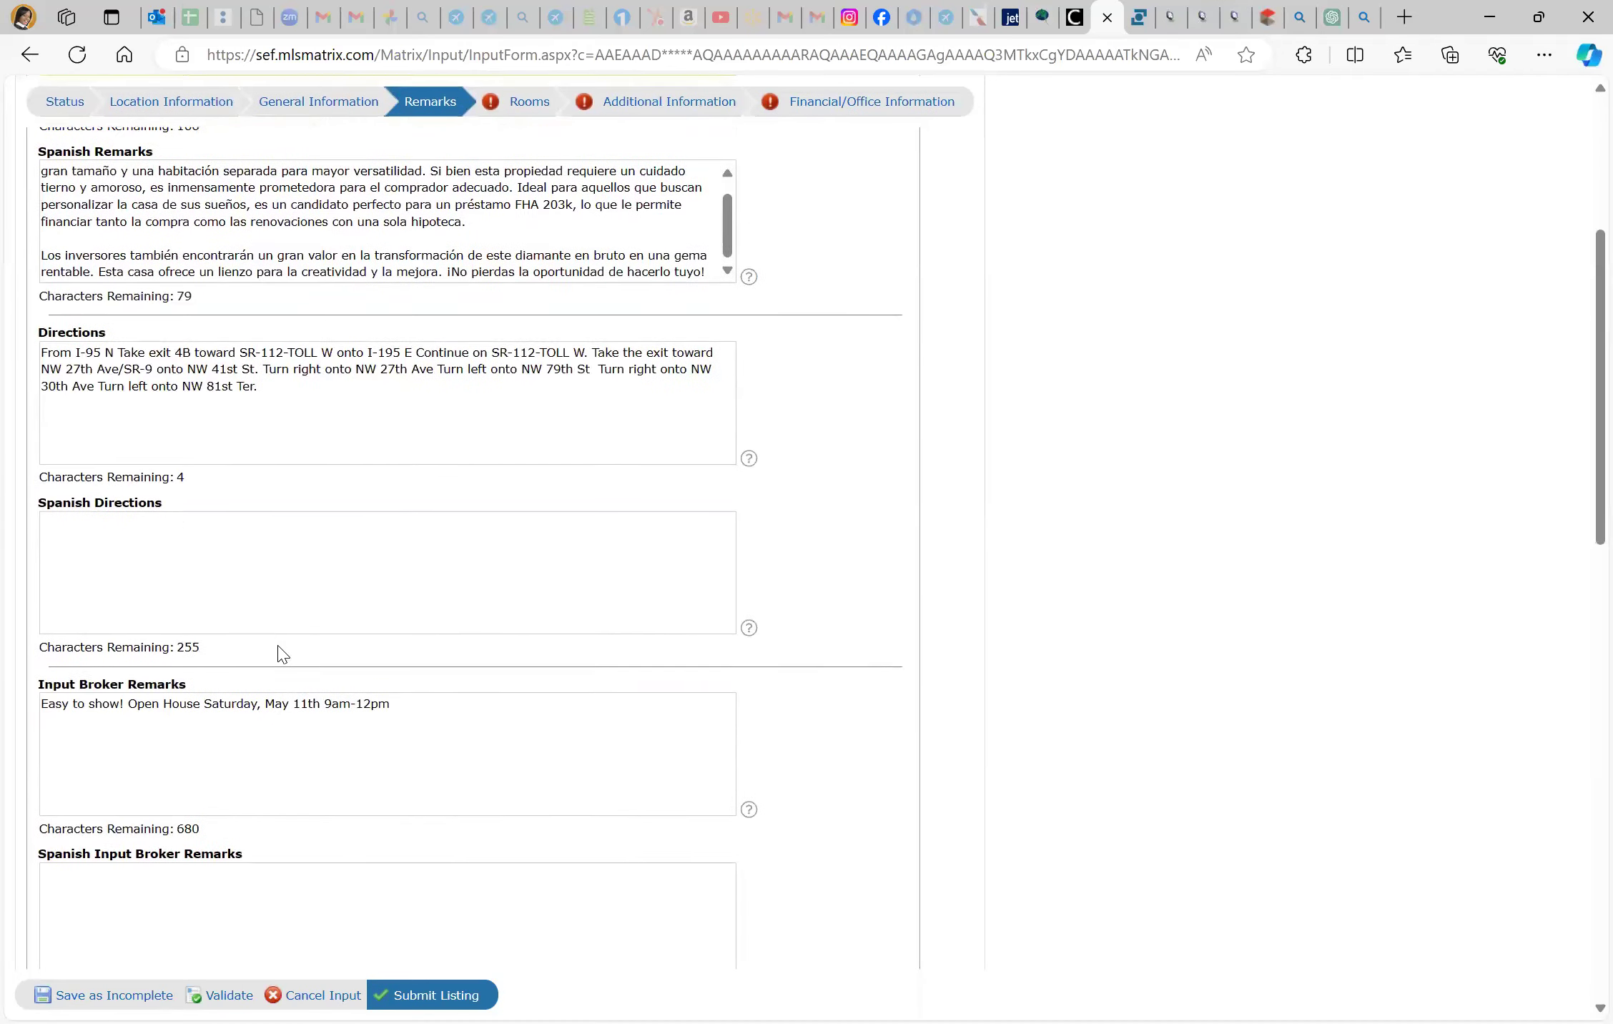
pyautogui.scroll(-3, 278, 645)
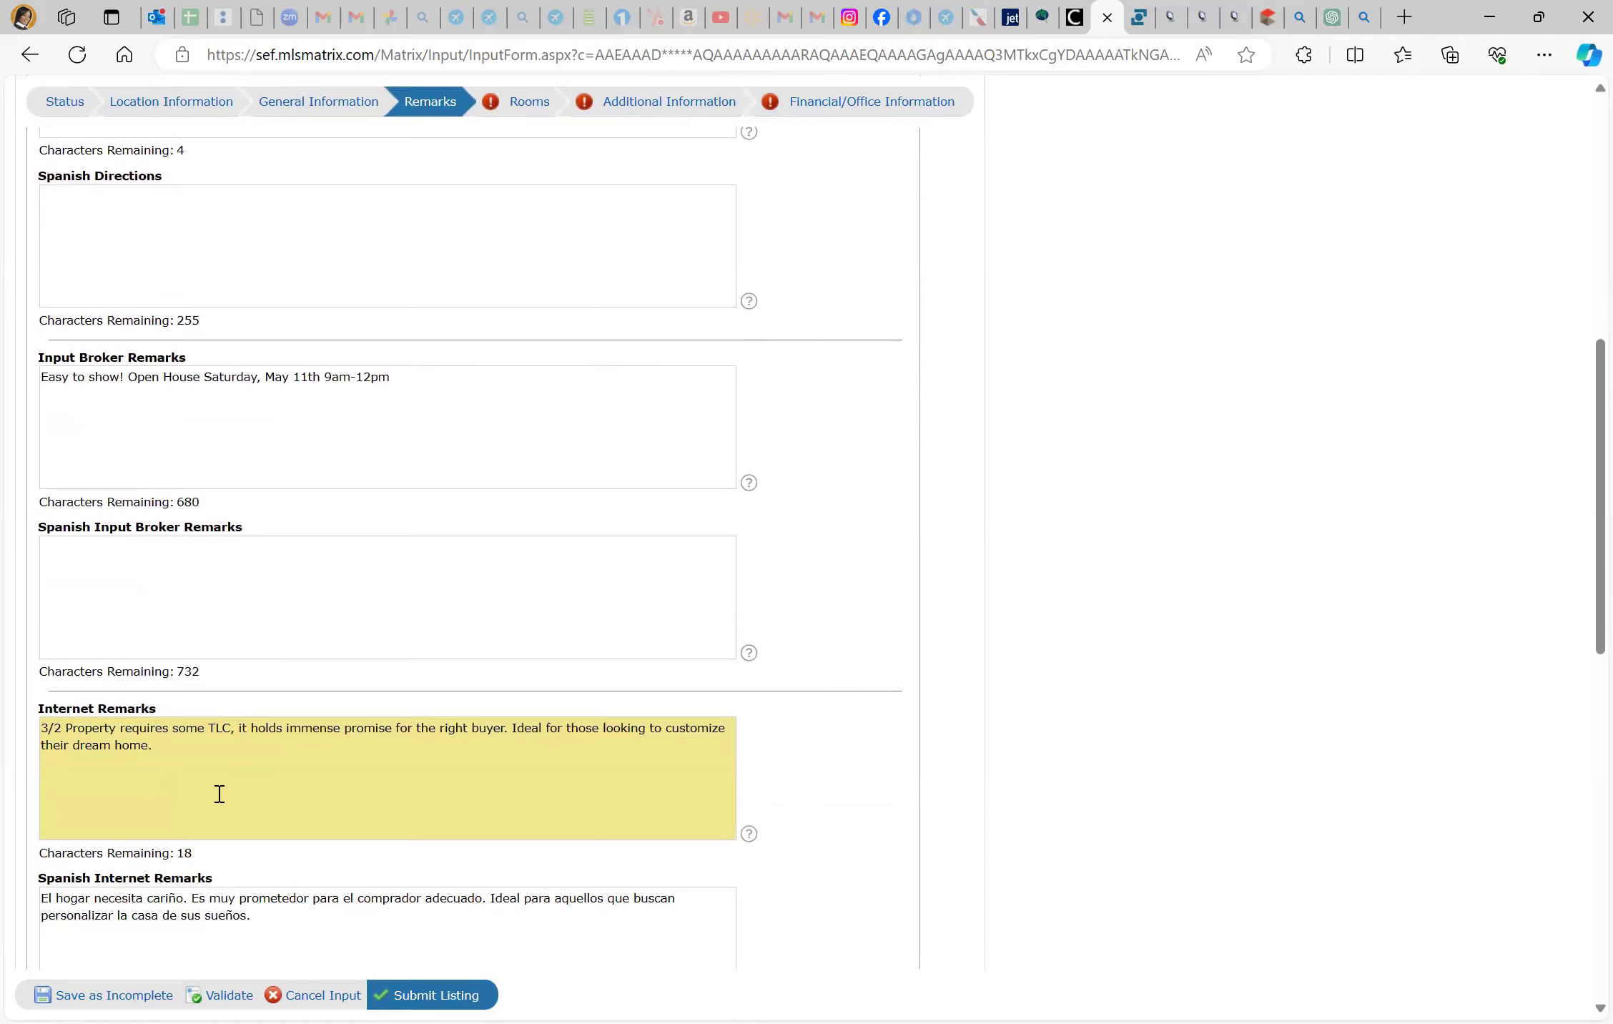
pyautogui.scroll(-3, 220, 793)
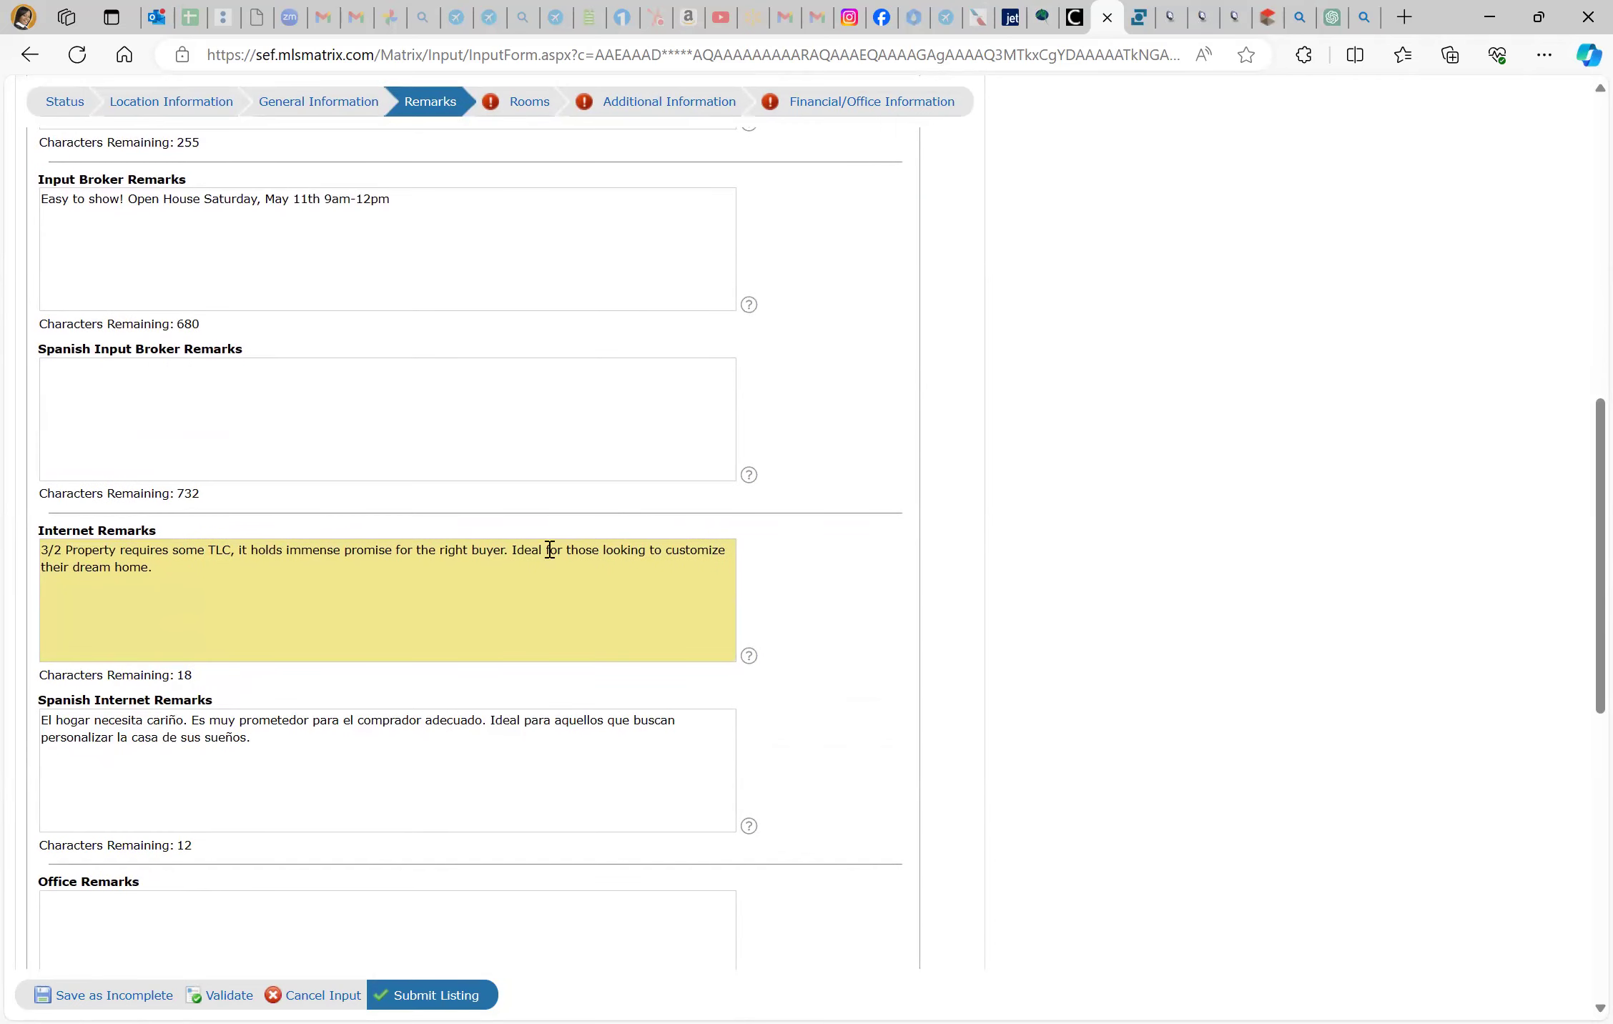
# Review the flagged Rooms, Additional Information and Financial/Office Information errors and validate again
pyautogui.click(1272, 14)
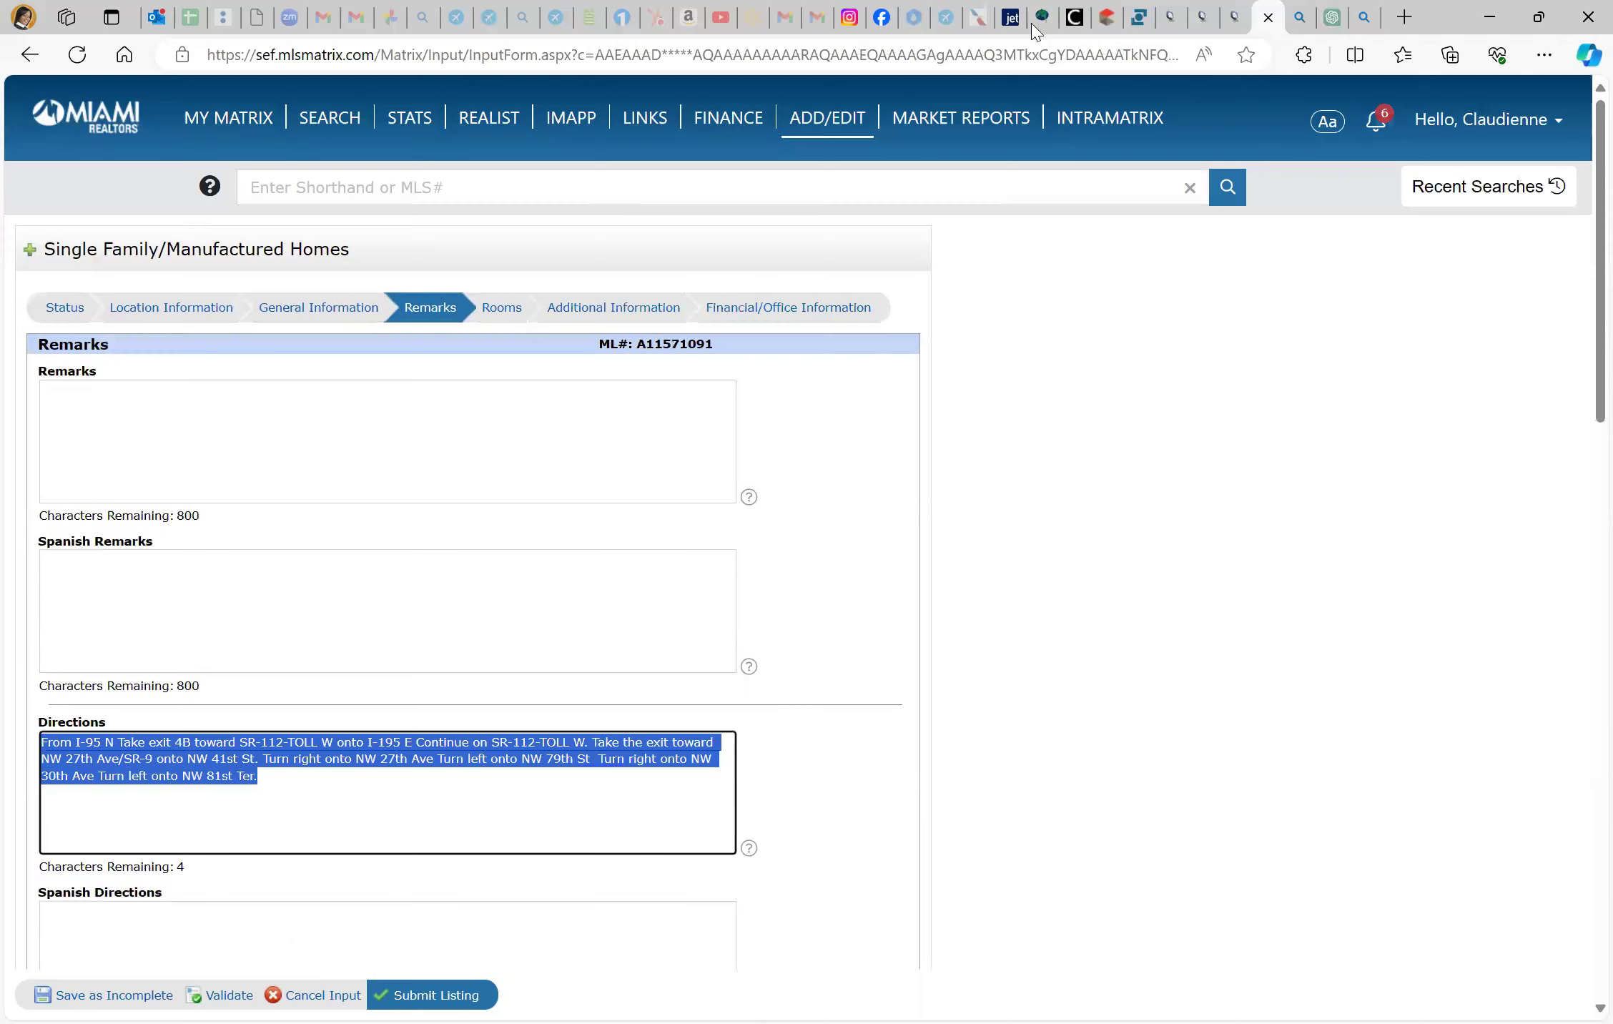
pyautogui.click(1107, 17)
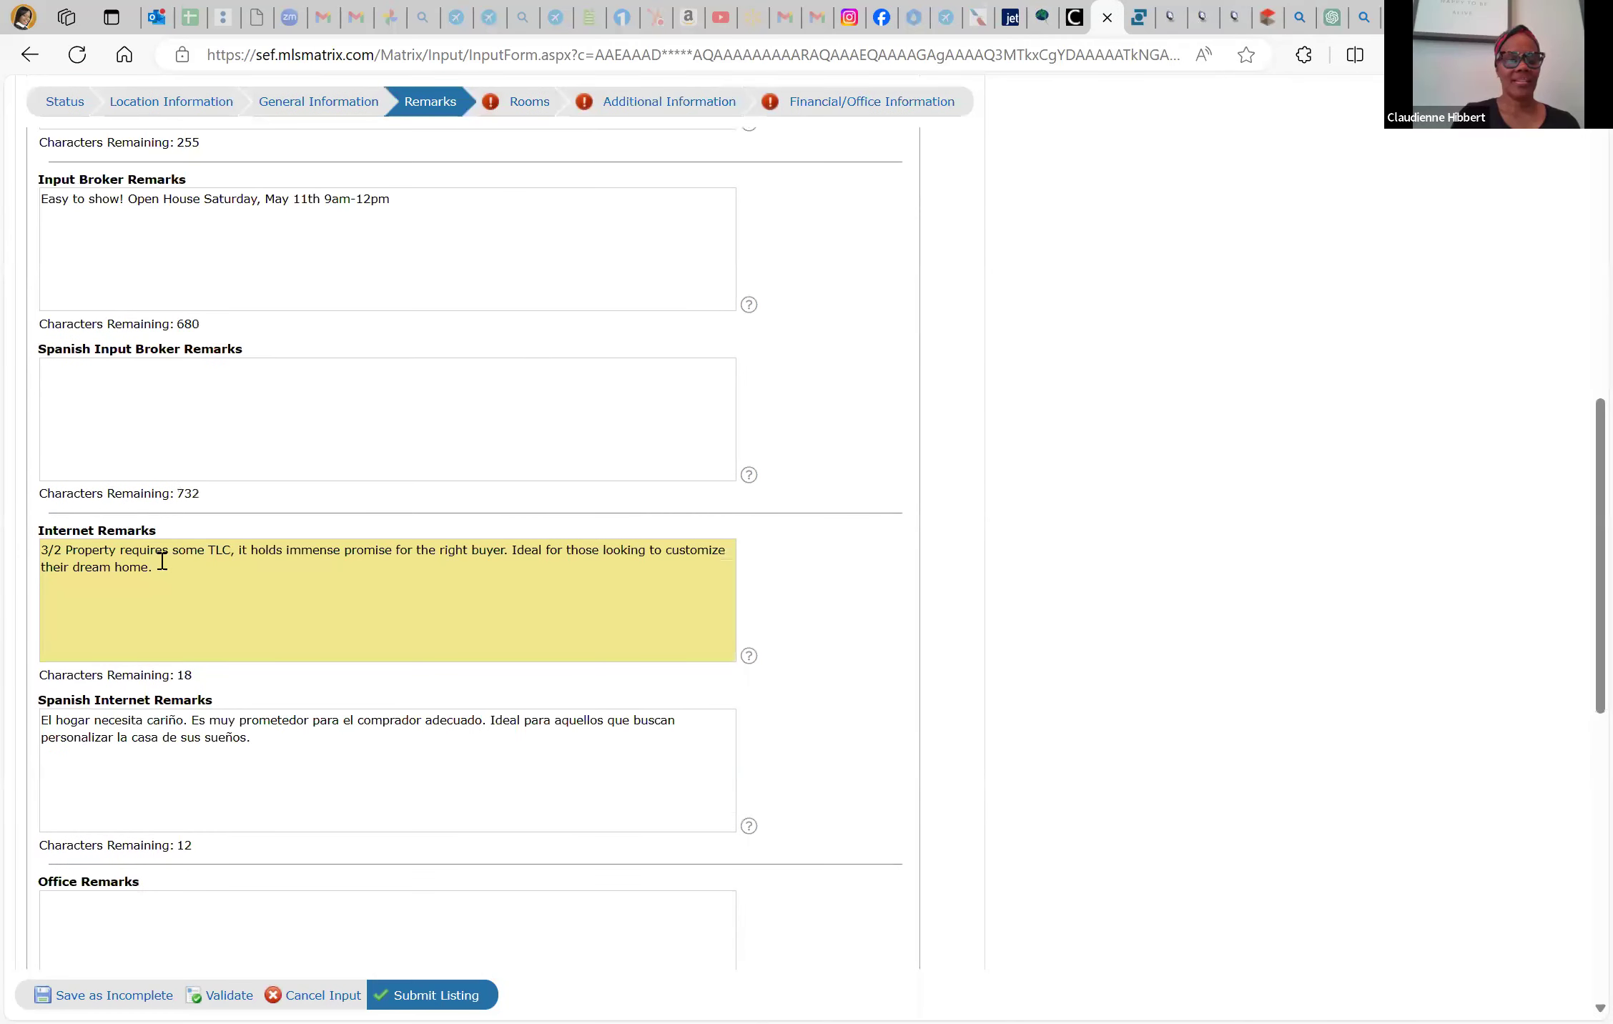
pyautogui.scroll(-5, 149, 715)
pyautogui.scroll(1, 178, 608)
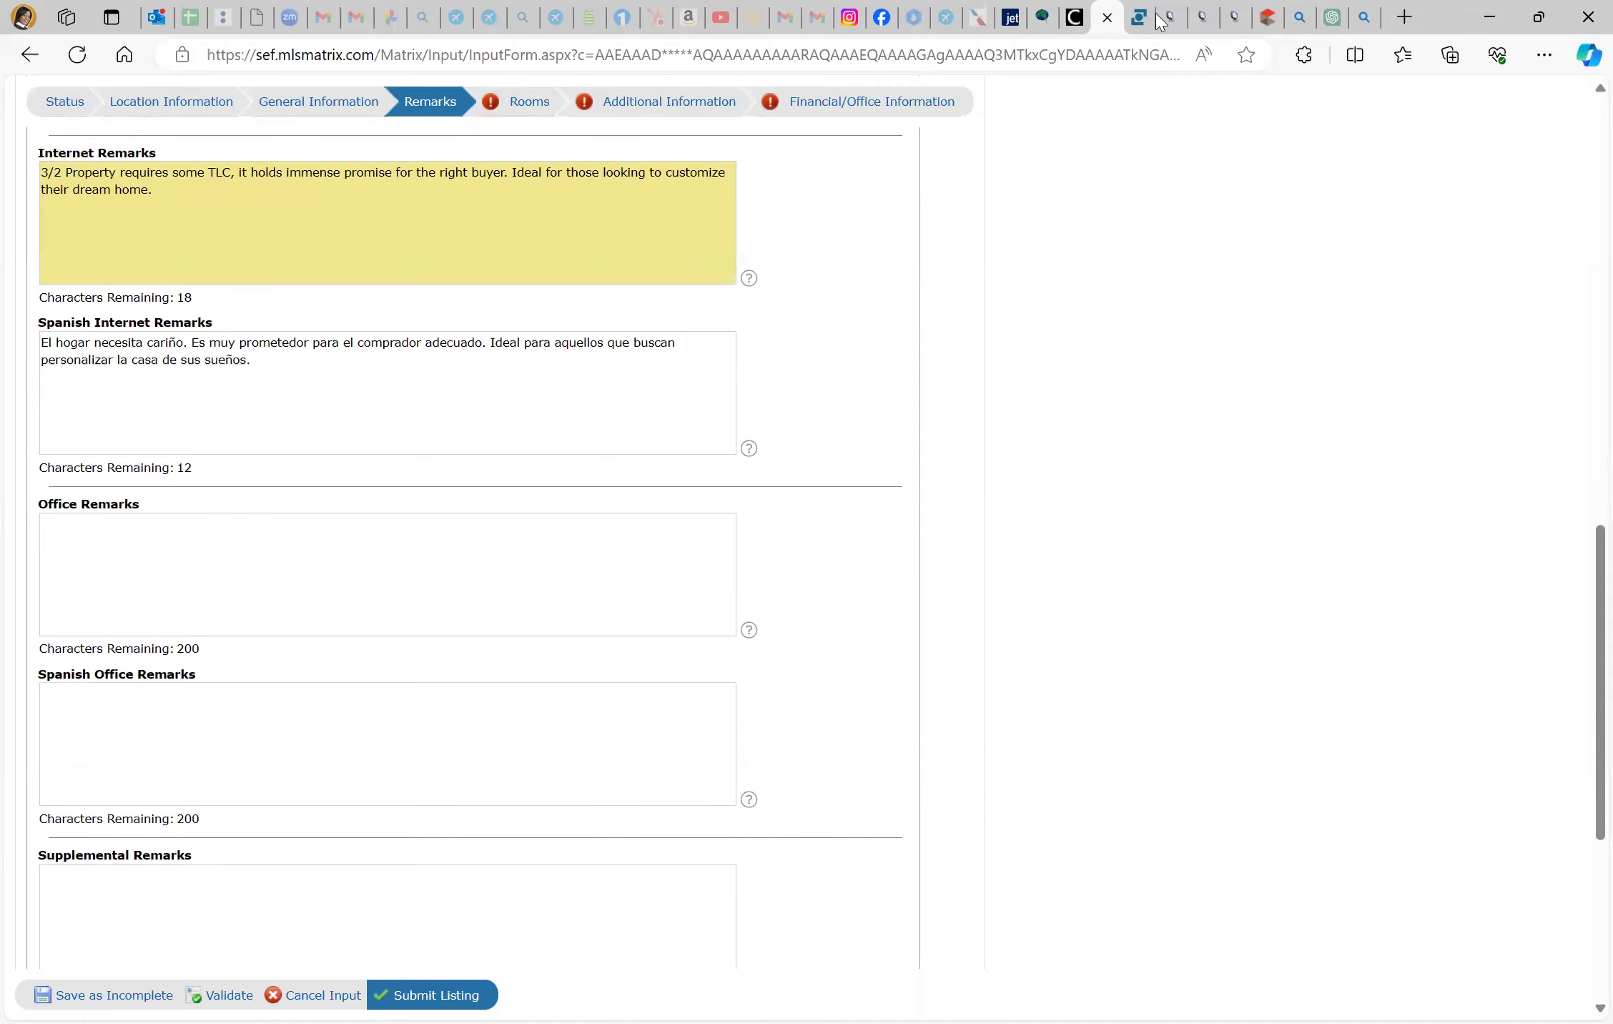
pyautogui.moveTo(1158, 20)
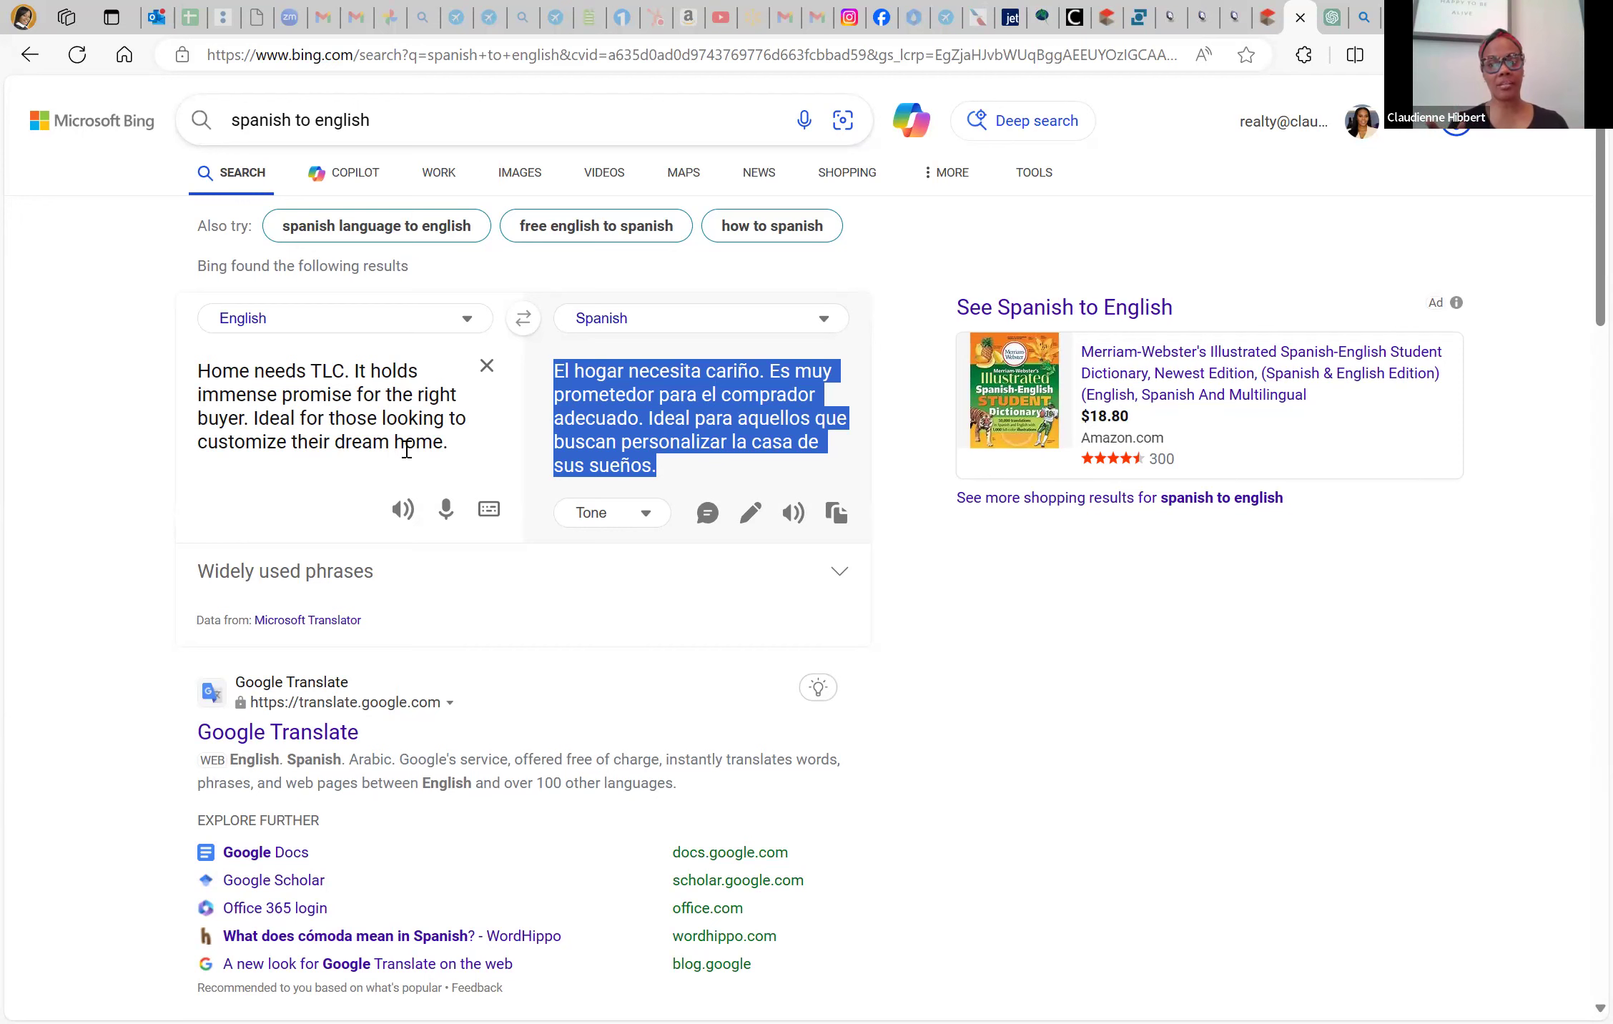
pyautogui.click(1108, 13)
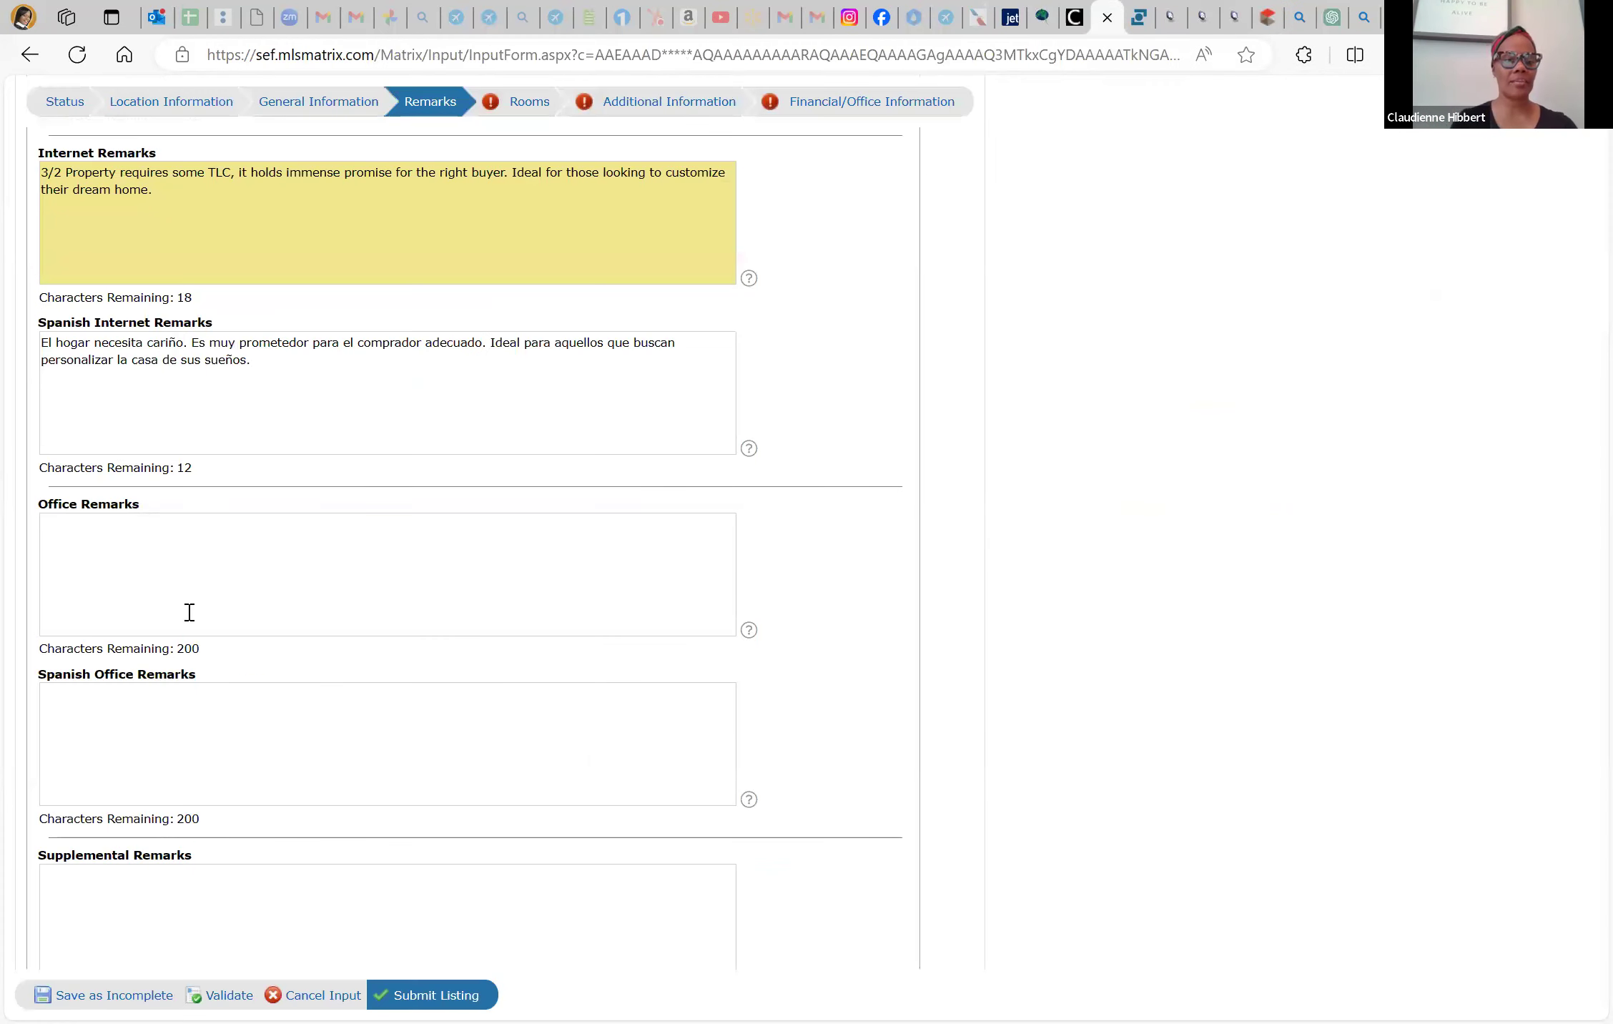
pyautogui.scroll(1, 187, 612)
pyautogui.click(223, 994)
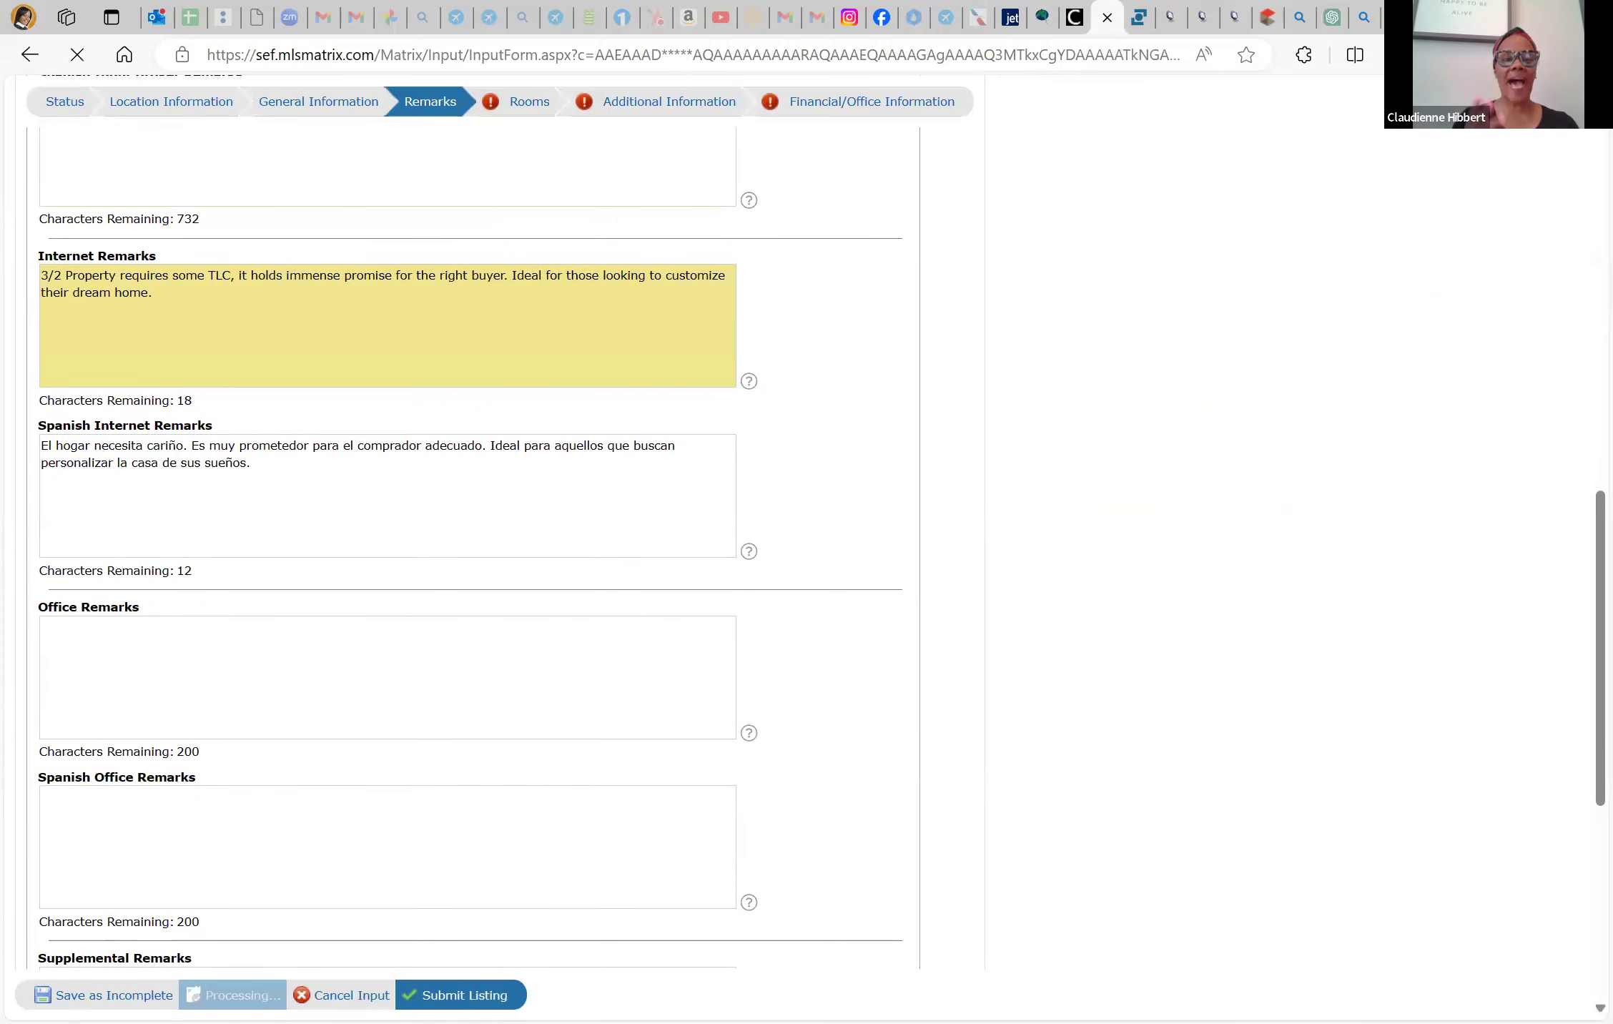
pyautogui.scroll(-10, 248, 823)
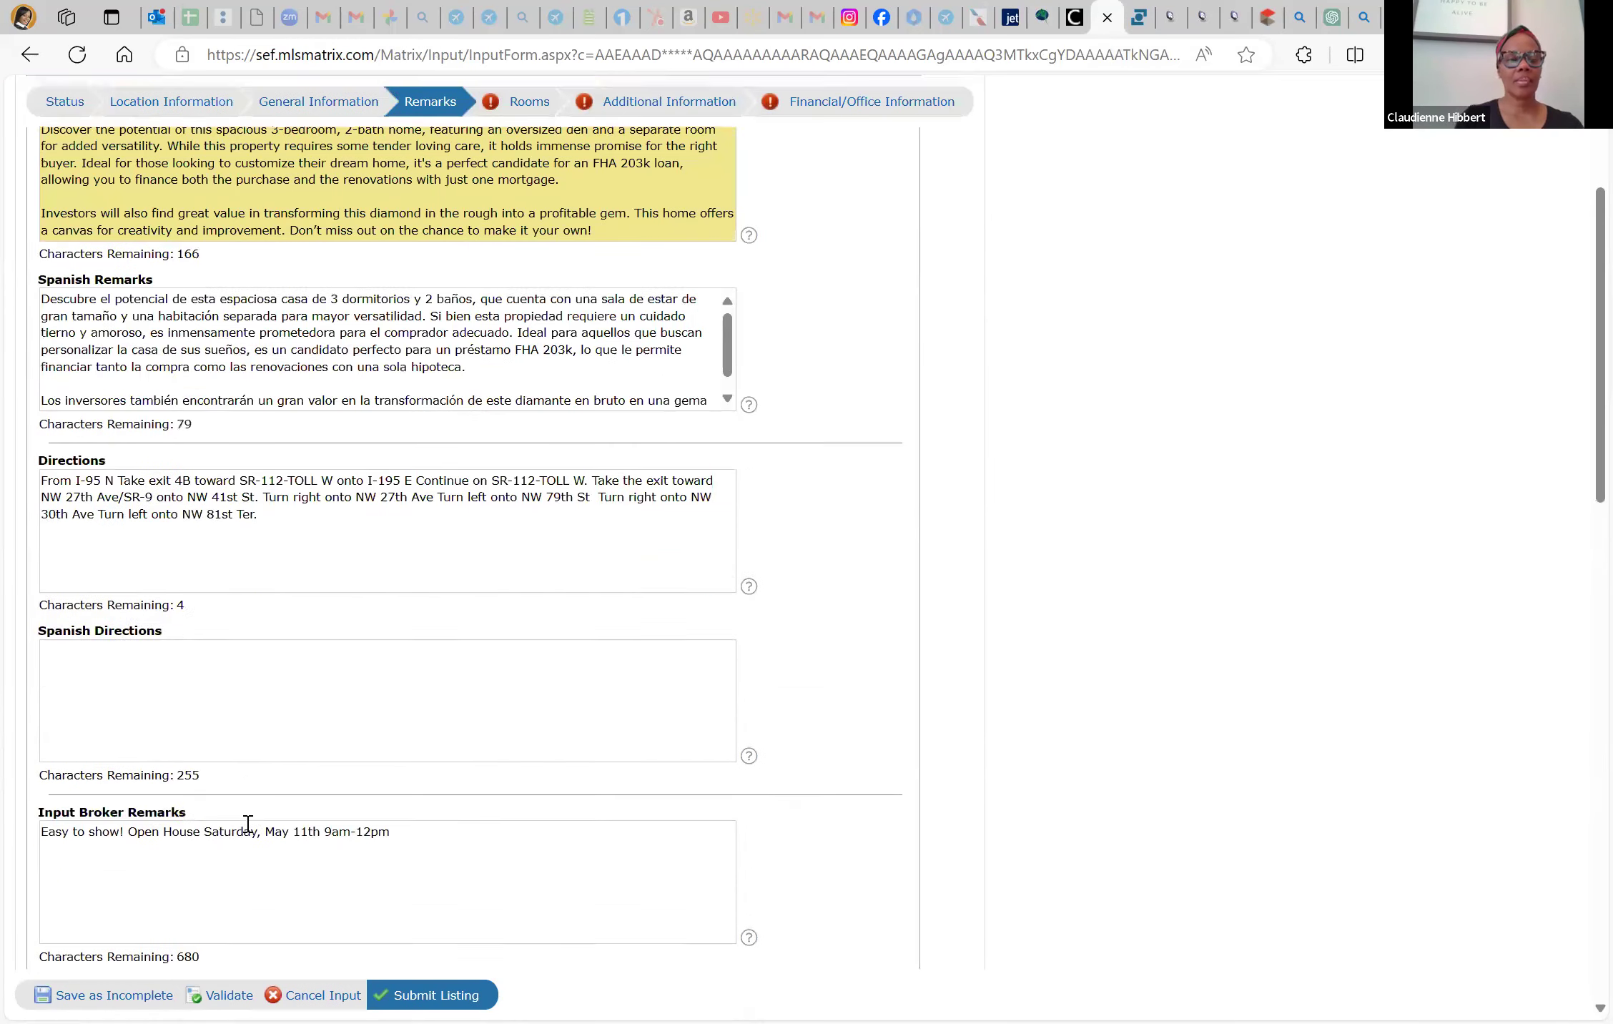
pyautogui.scroll(-9, 248, 824)
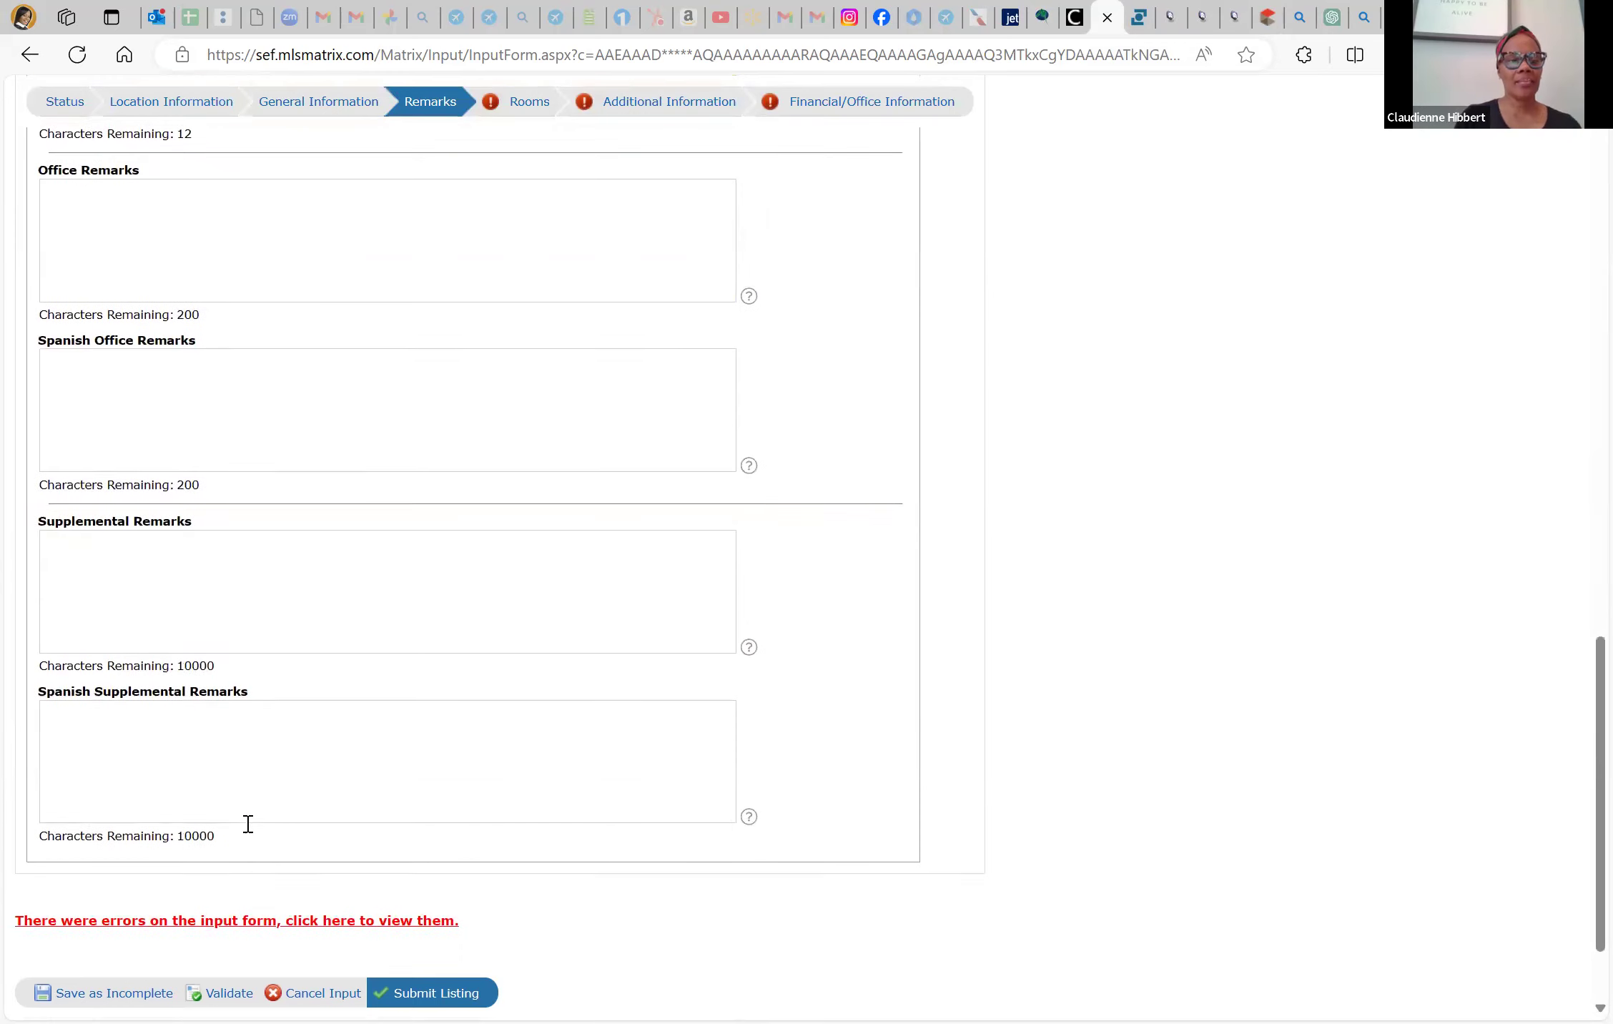
pyautogui.scroll(8, 255, 626)
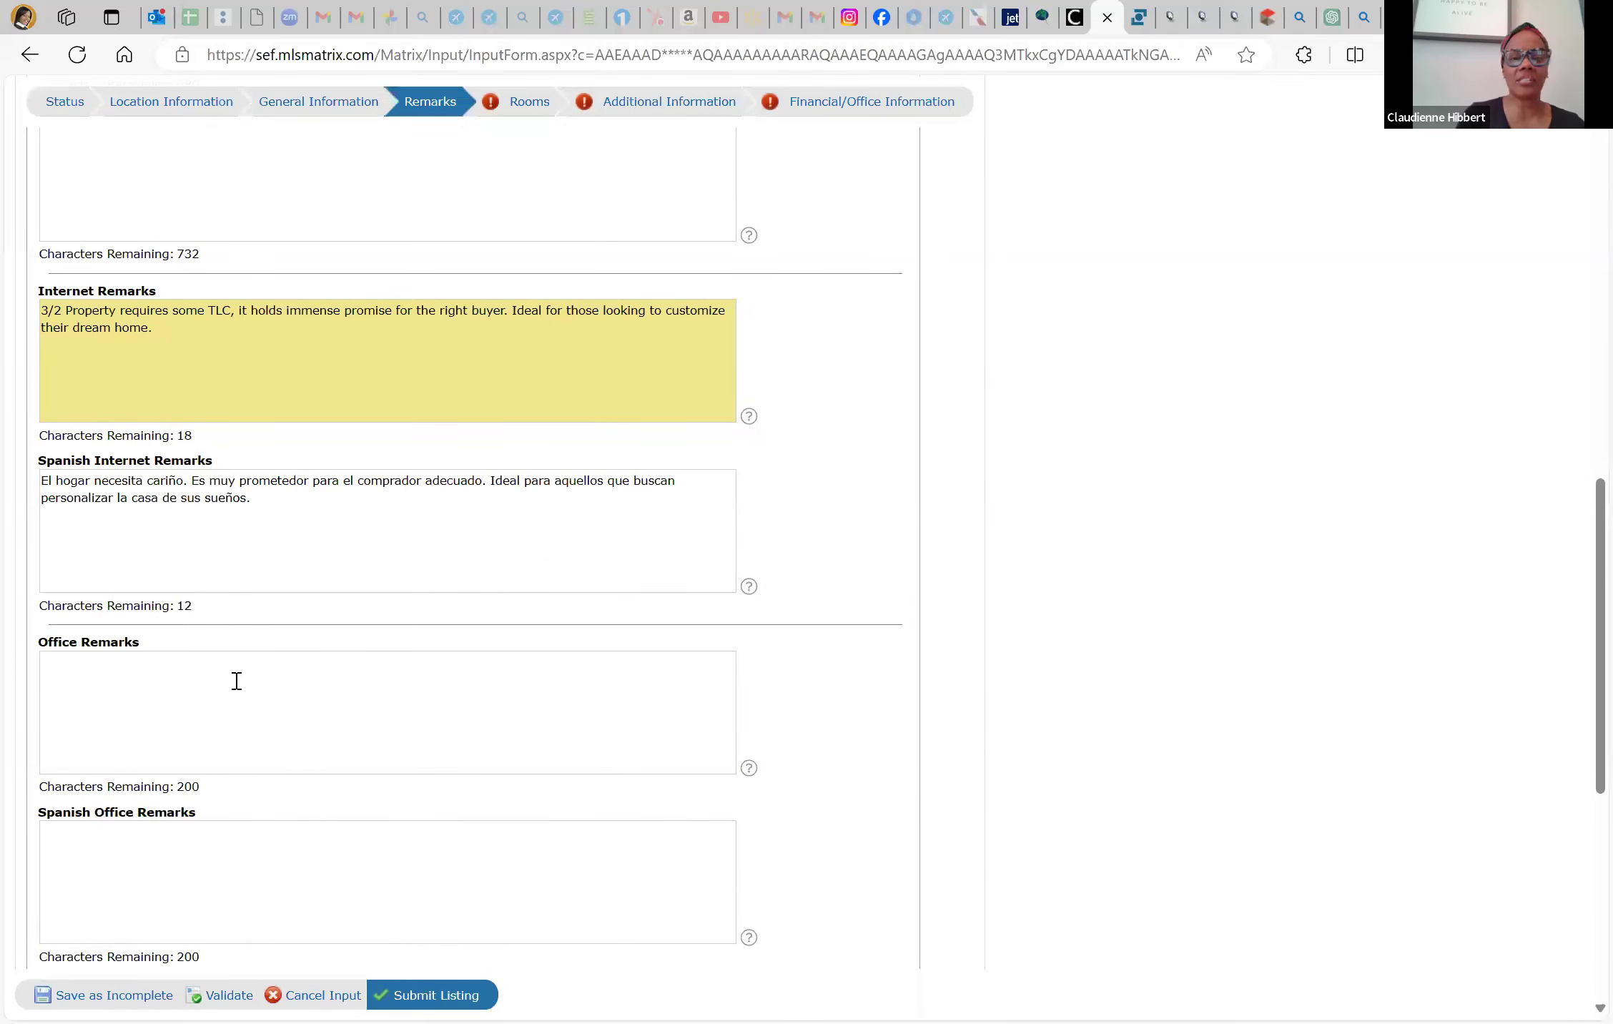
pyautogui.scroll(10, 236, 681)
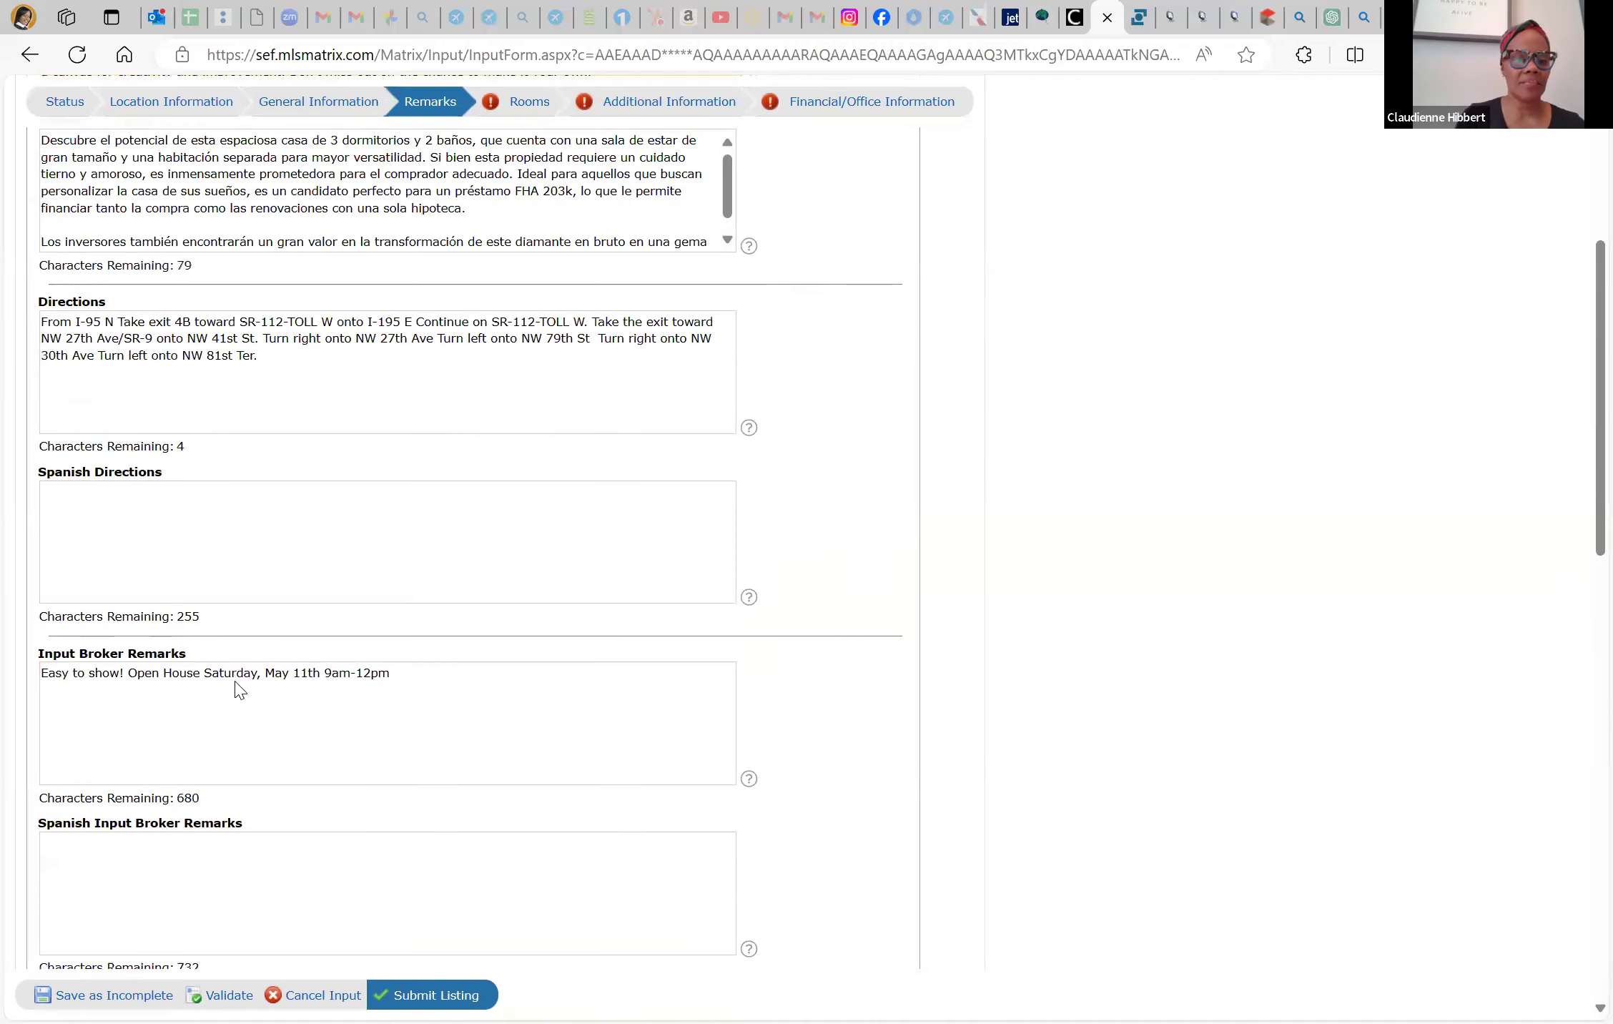
pyautogui.scroll(2, 238, 687)
pyautogui.scroll(-3, 236, 680)
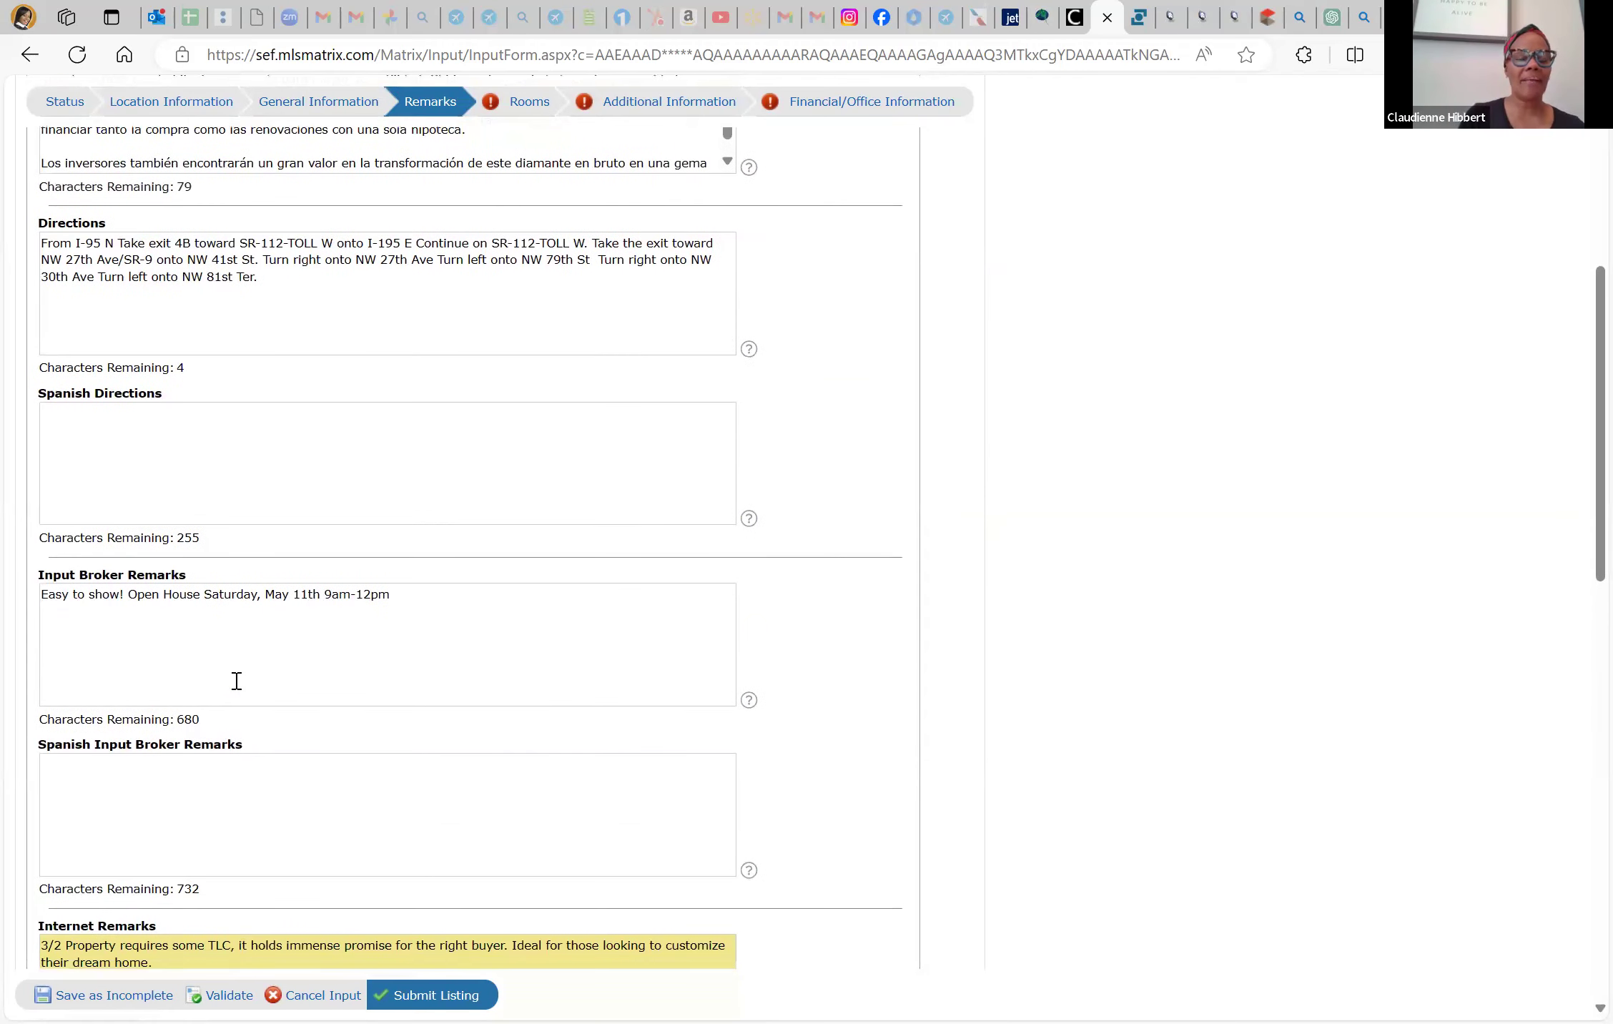
# Copy the open-house Input Broker Remarks into Bing and select the resulting Spanish translation
pyautogui.tripleClick(261, 596)
pyautogui.hotkey('ctrl', 'c')
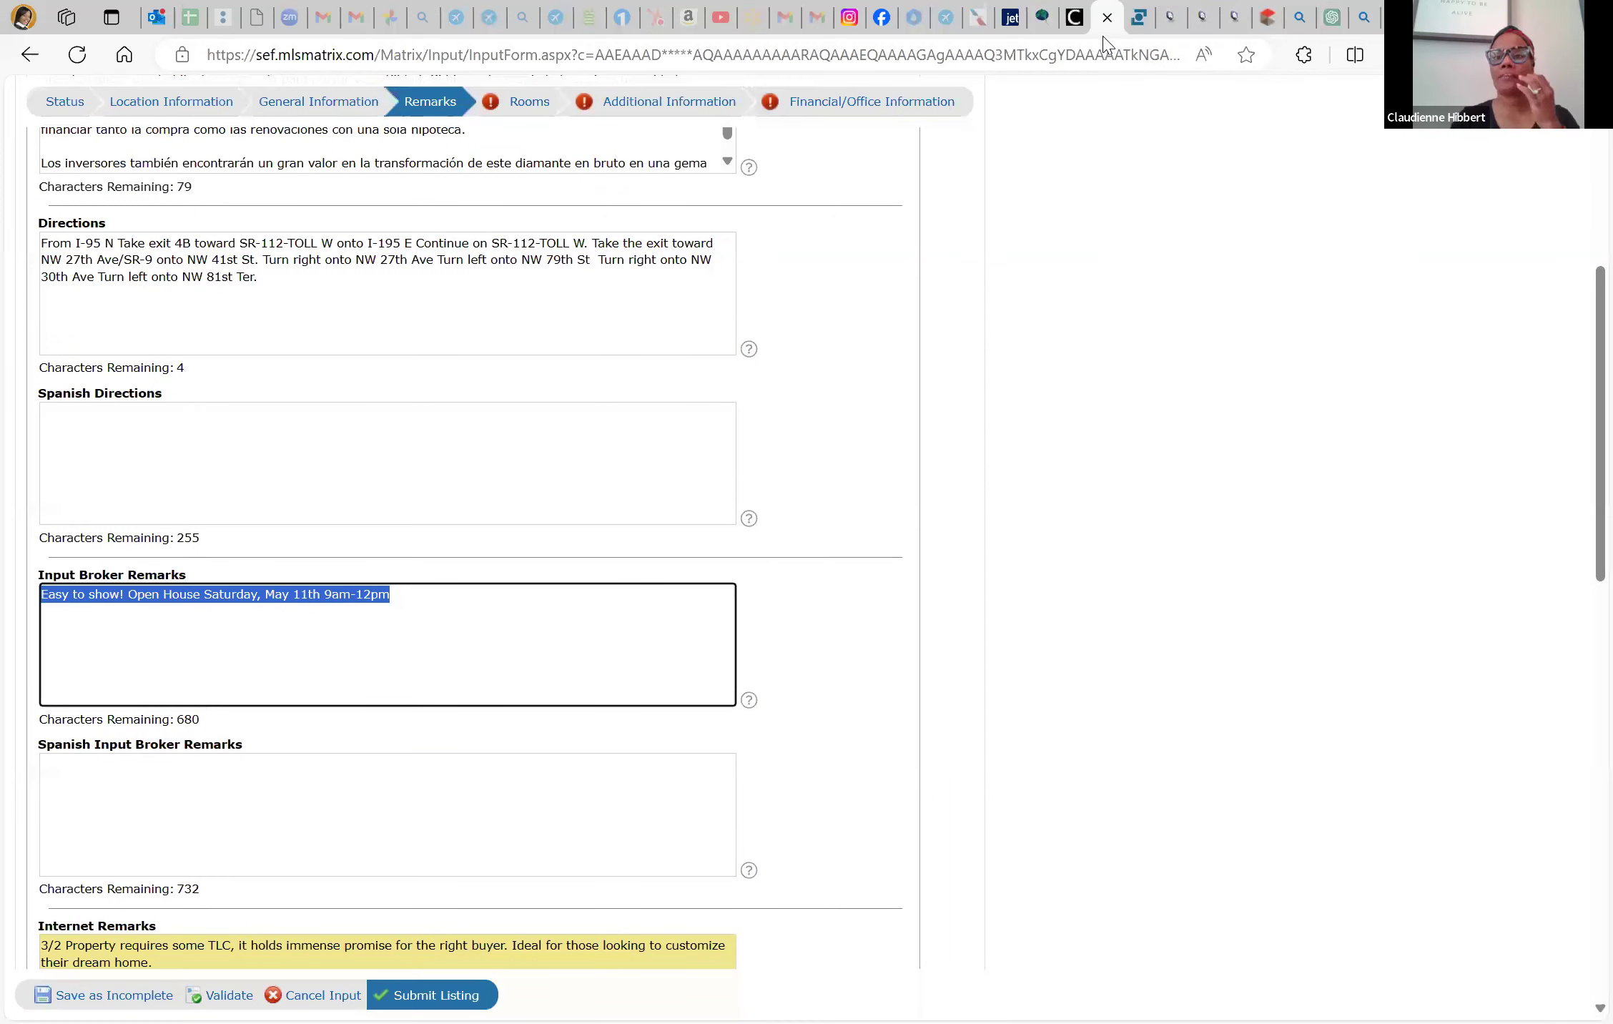
pyautogui.click(1302, 20)
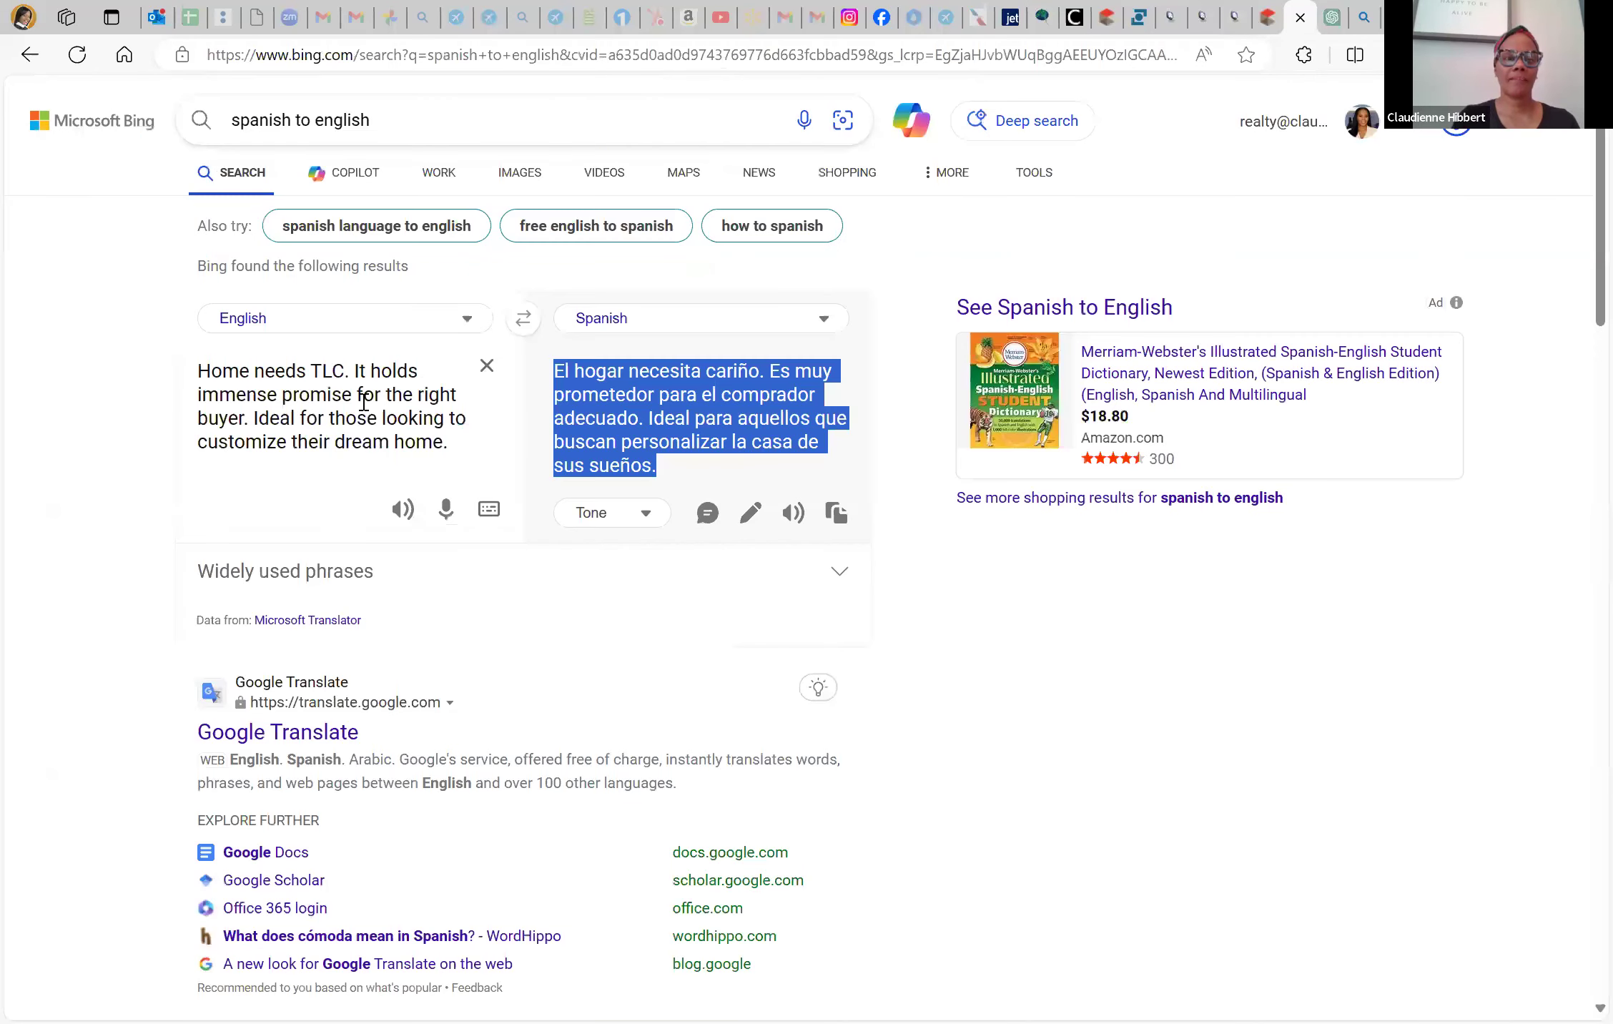
pyautogui.click(364, 403)
pyautogui.hotkey('ctrl', 'a')
pyautogui.hotkey('ctrl', 'v')
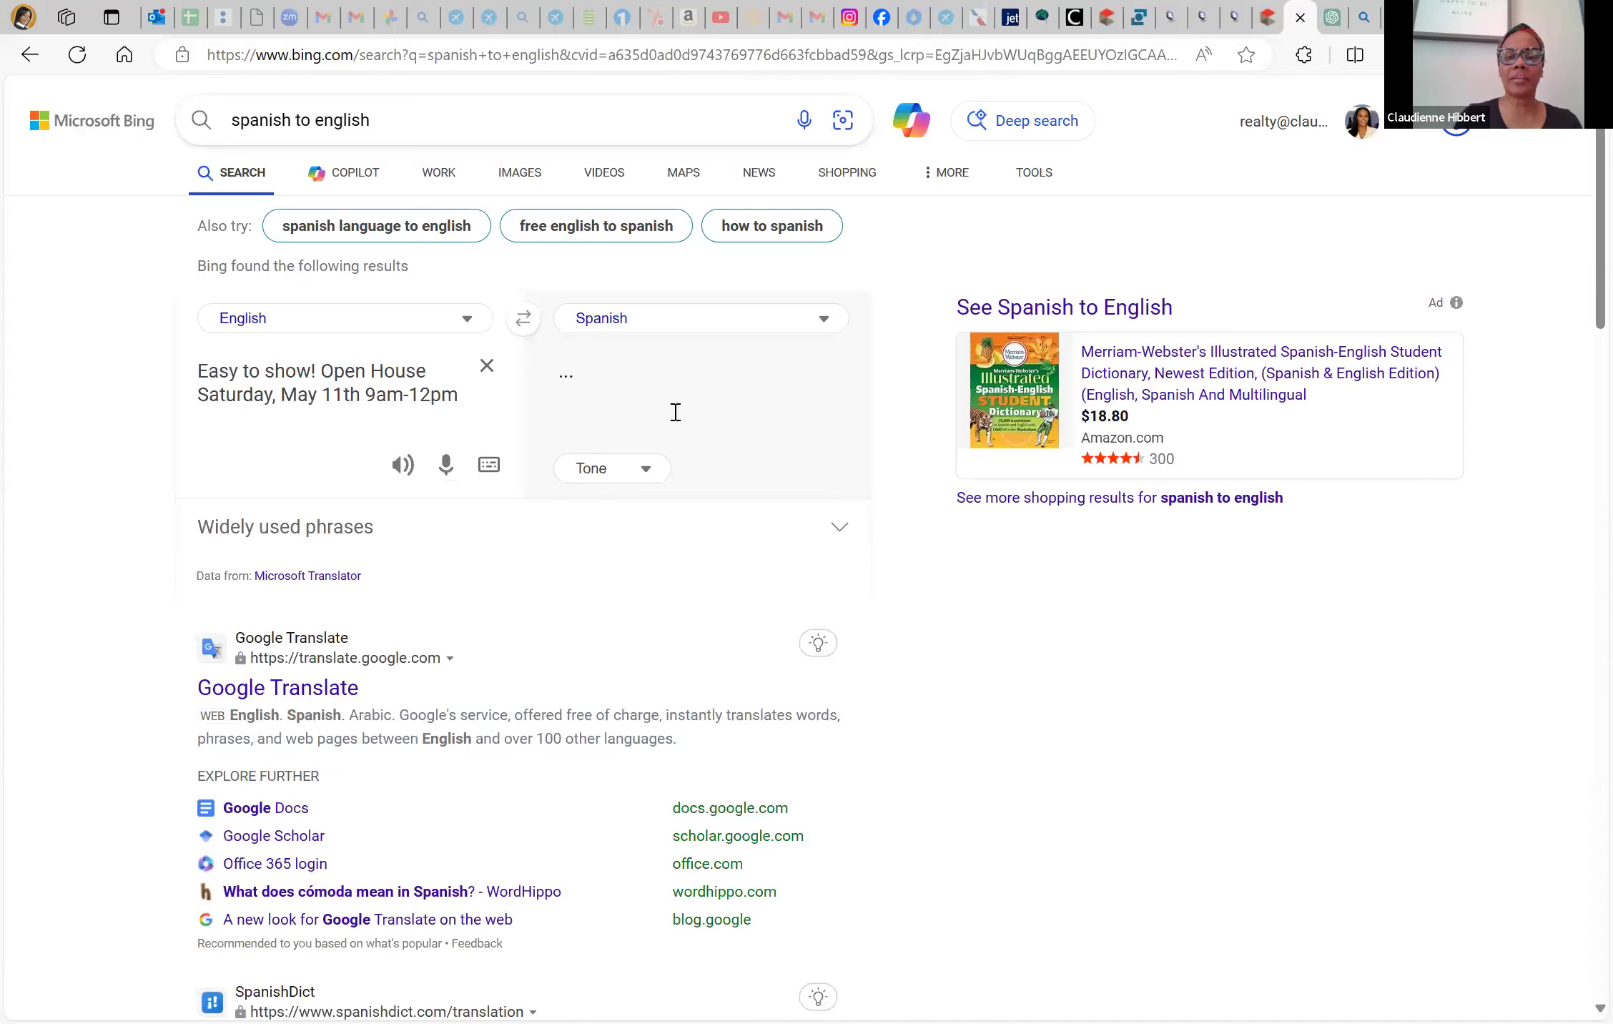
pyautogui.tripleClick(638, 395)
pyautogui.hotkey('ctrl', 'c')
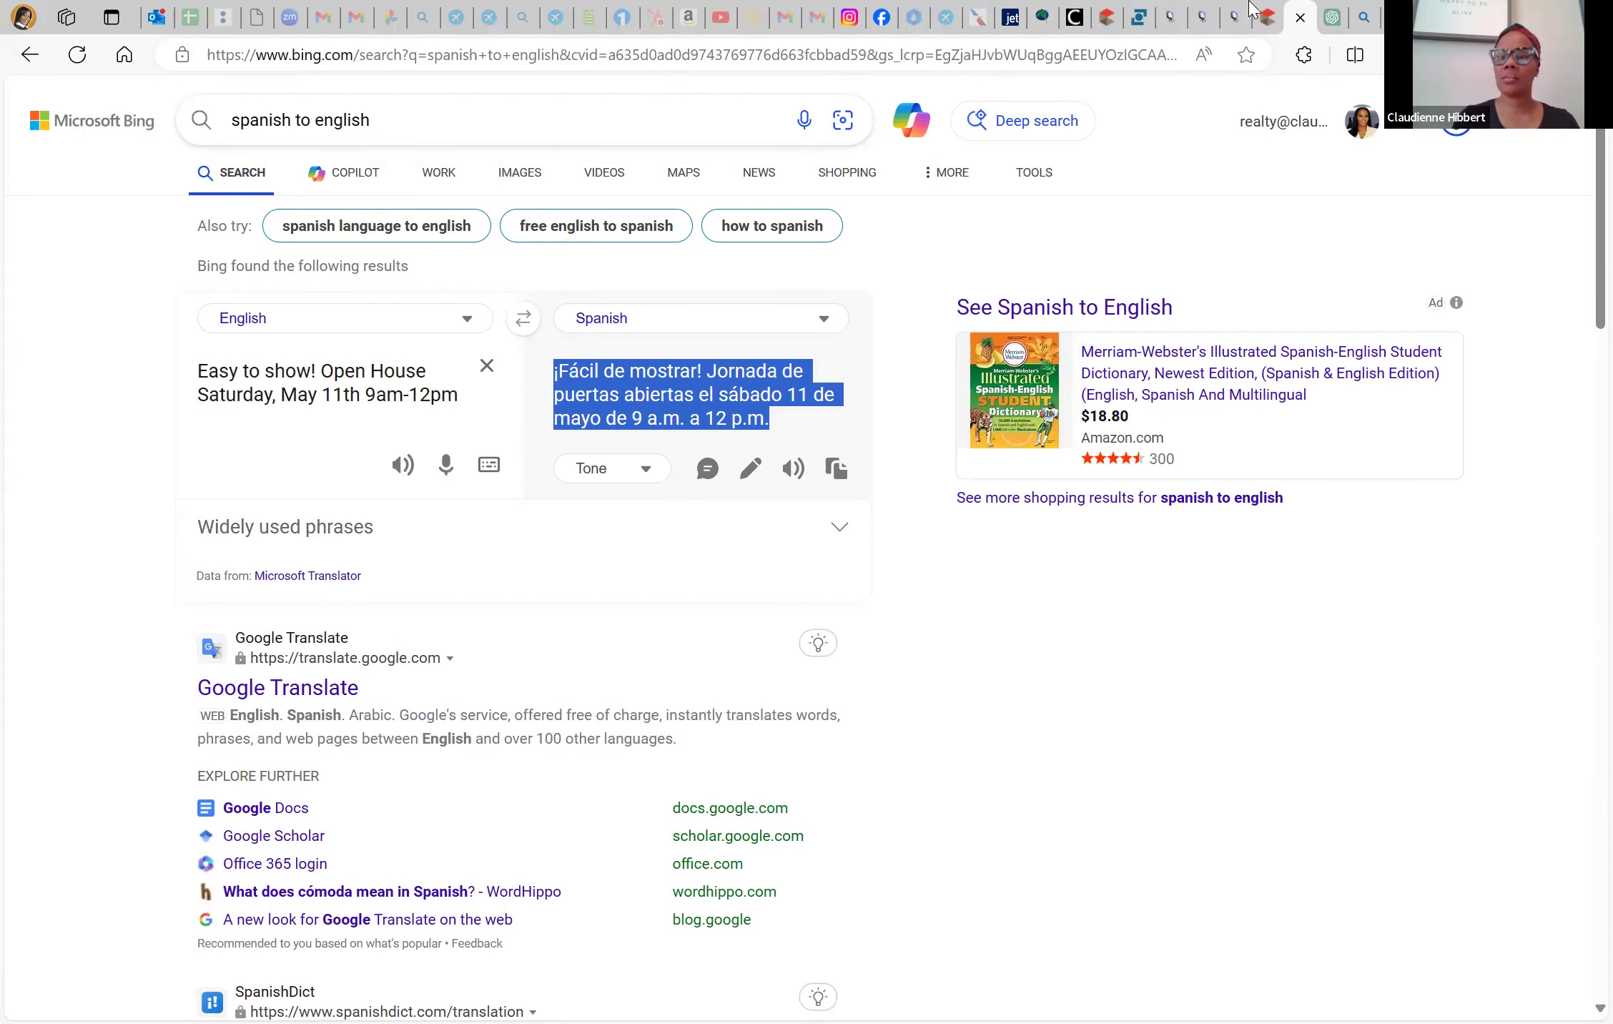
pyautogui.click(1105, 17)
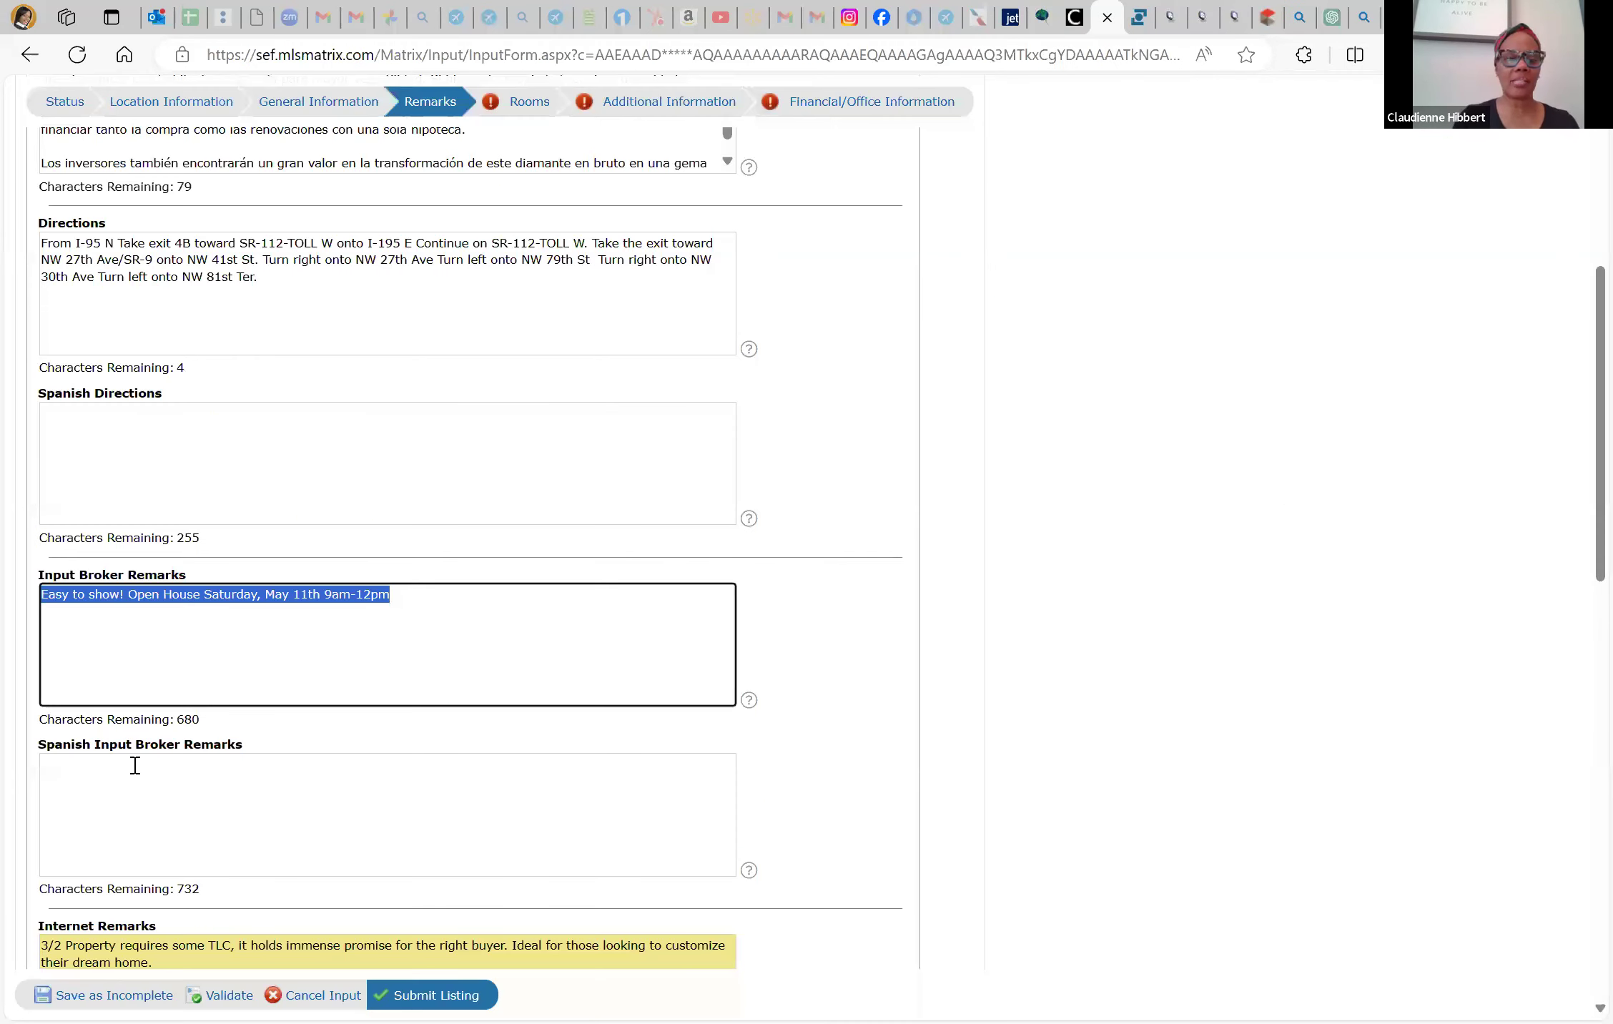
# Paste the Spanish open-house note into Spanish Input Broker Remarks and validate the listing
pyautogui.click(134, 790)
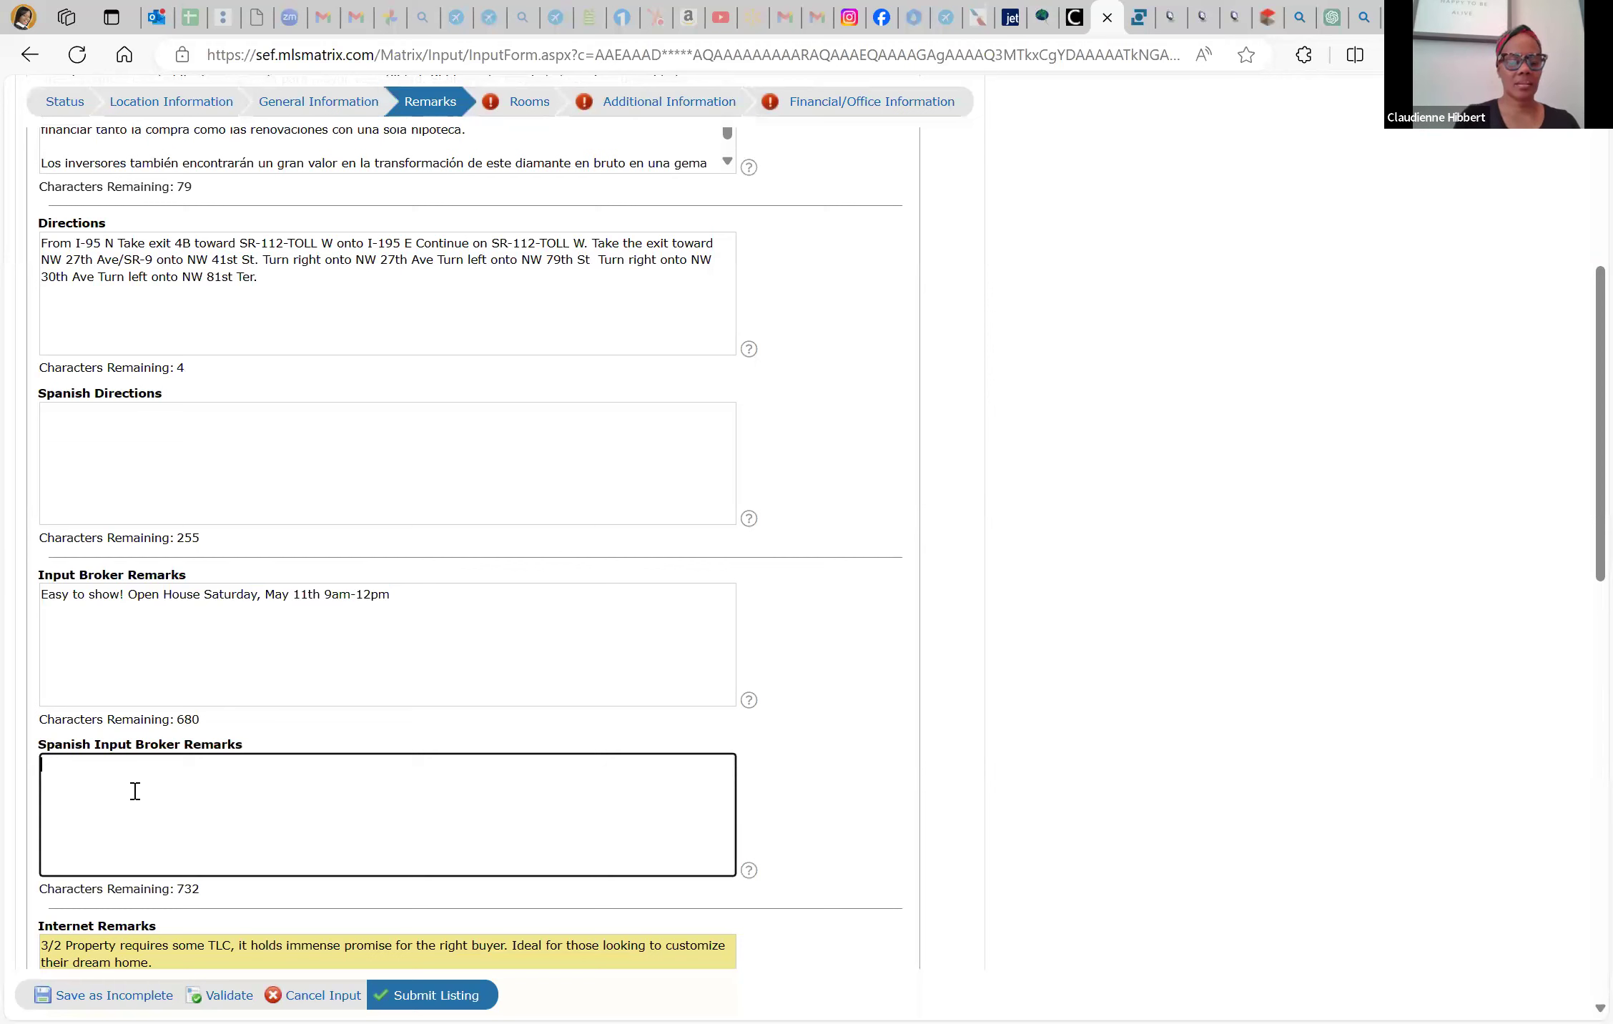
pyautogui.hotkey('ctrl', 'v')
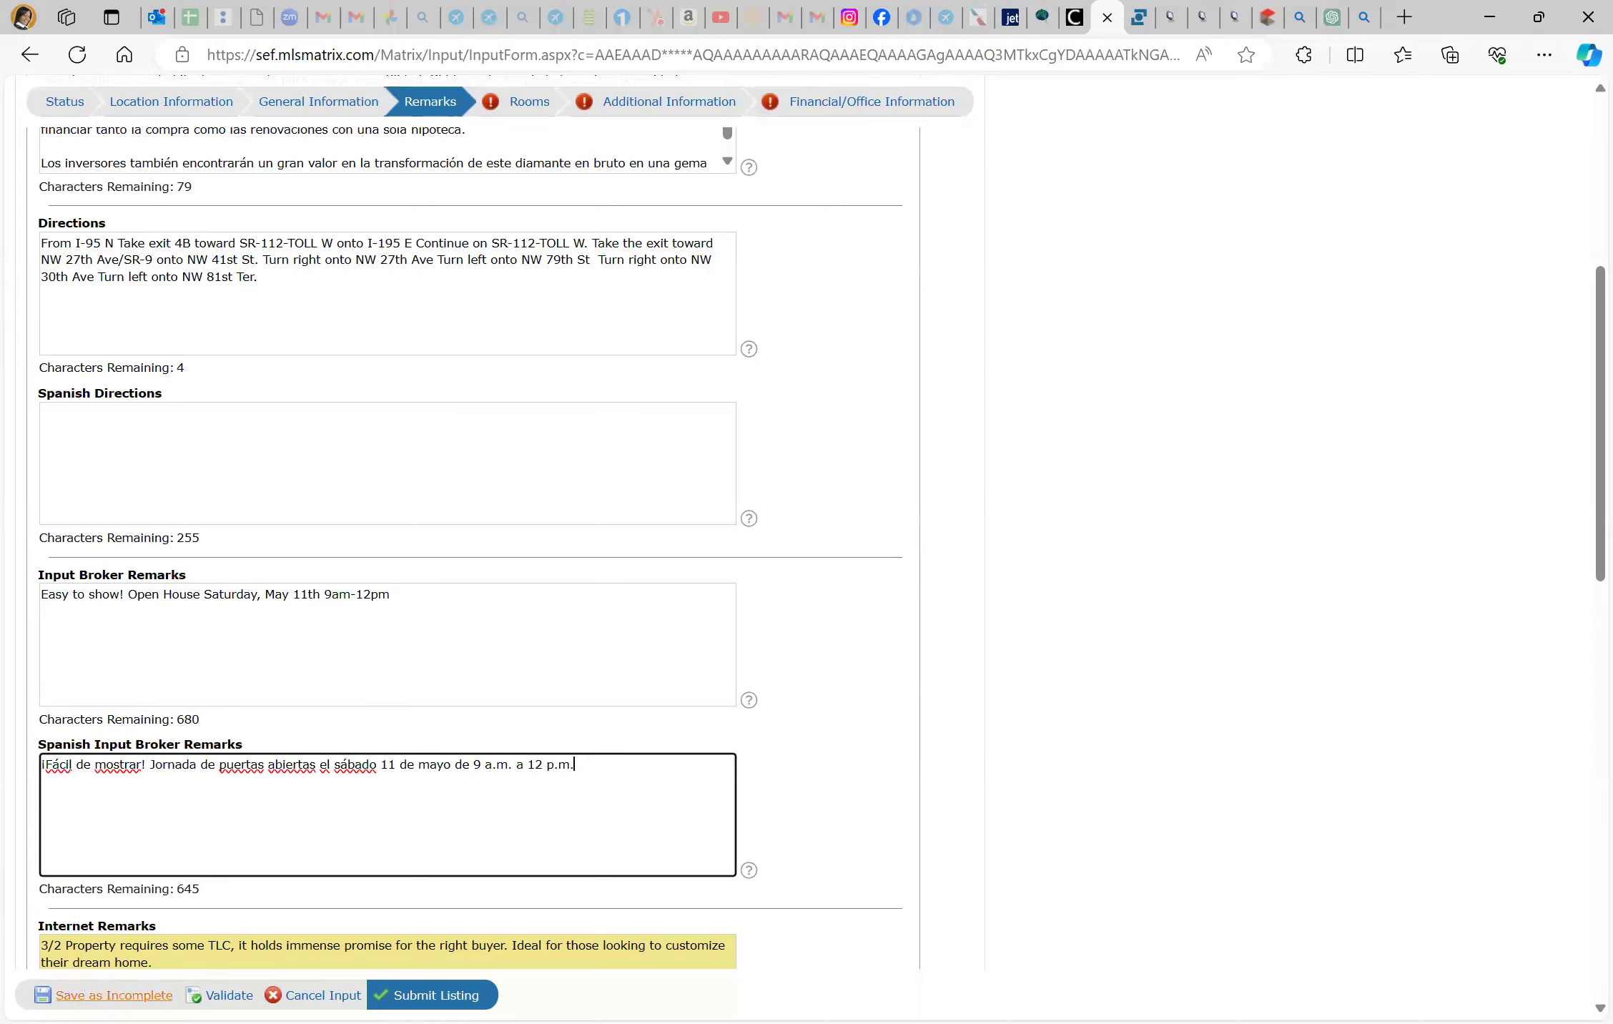
pyautogui.click(115, 995)
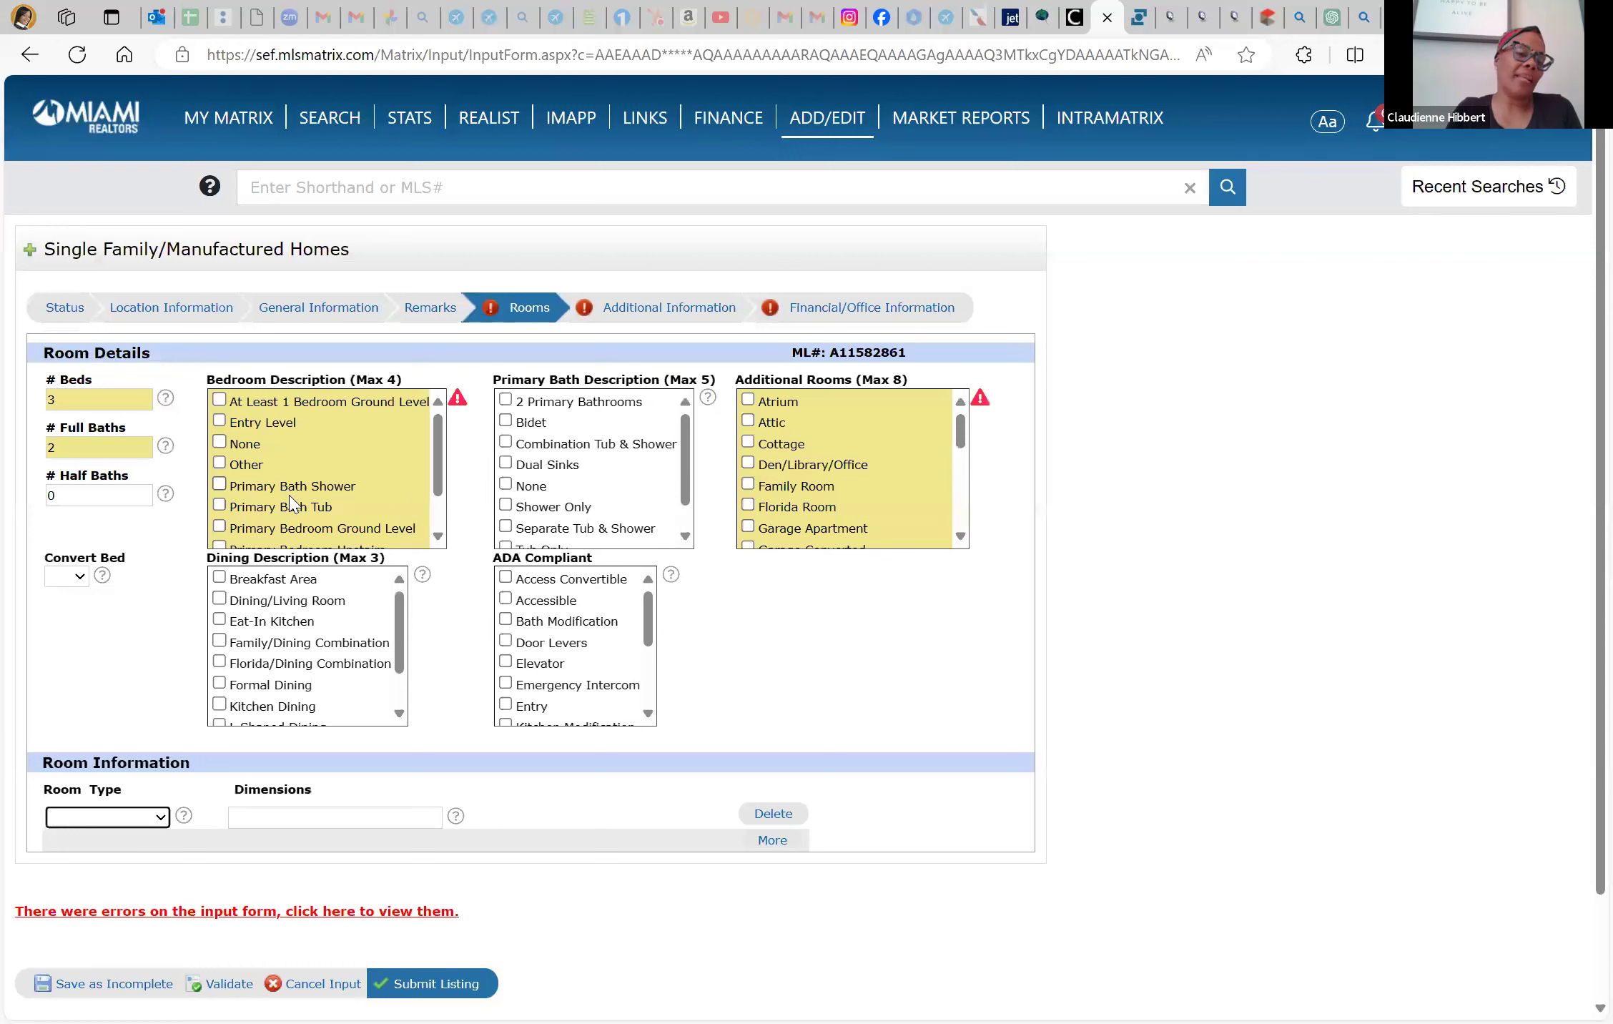
# Set Bedroom Description to Other, Convert Bed to No, and Primary Bath to Combination Tub & Shower
pyautogui.scroll(-2, 296, 504)
pyautogui.scroll(2, 296, 503)
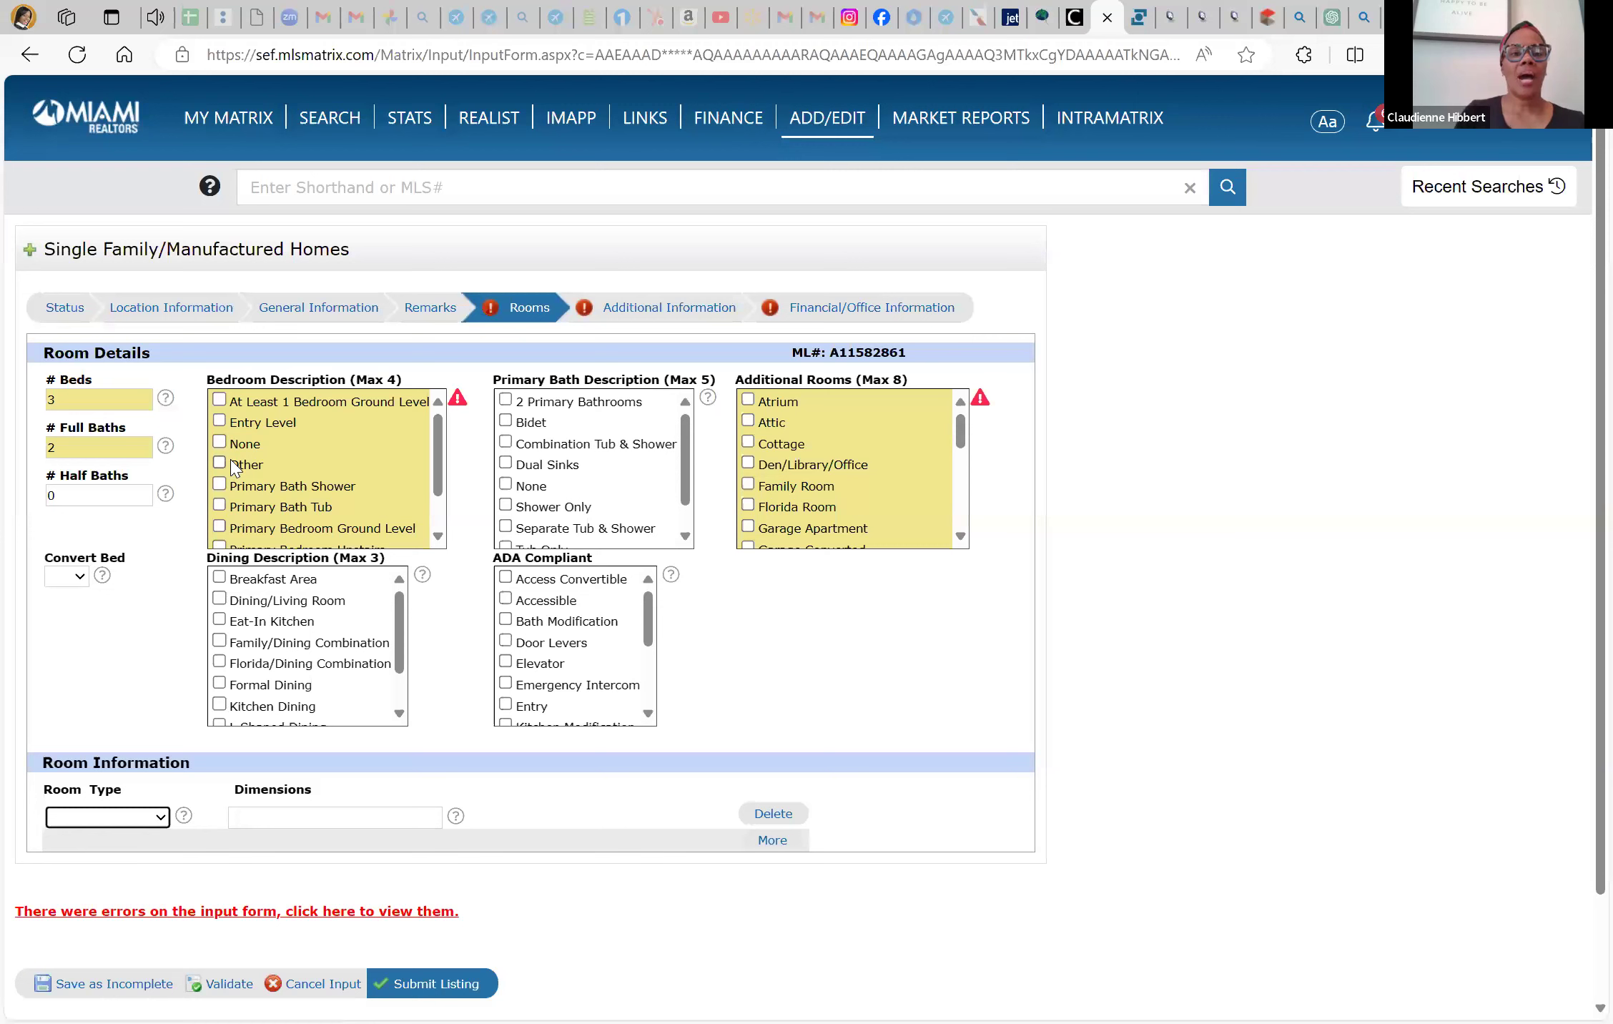
pyautogui.scroll(-1, 271, 481)
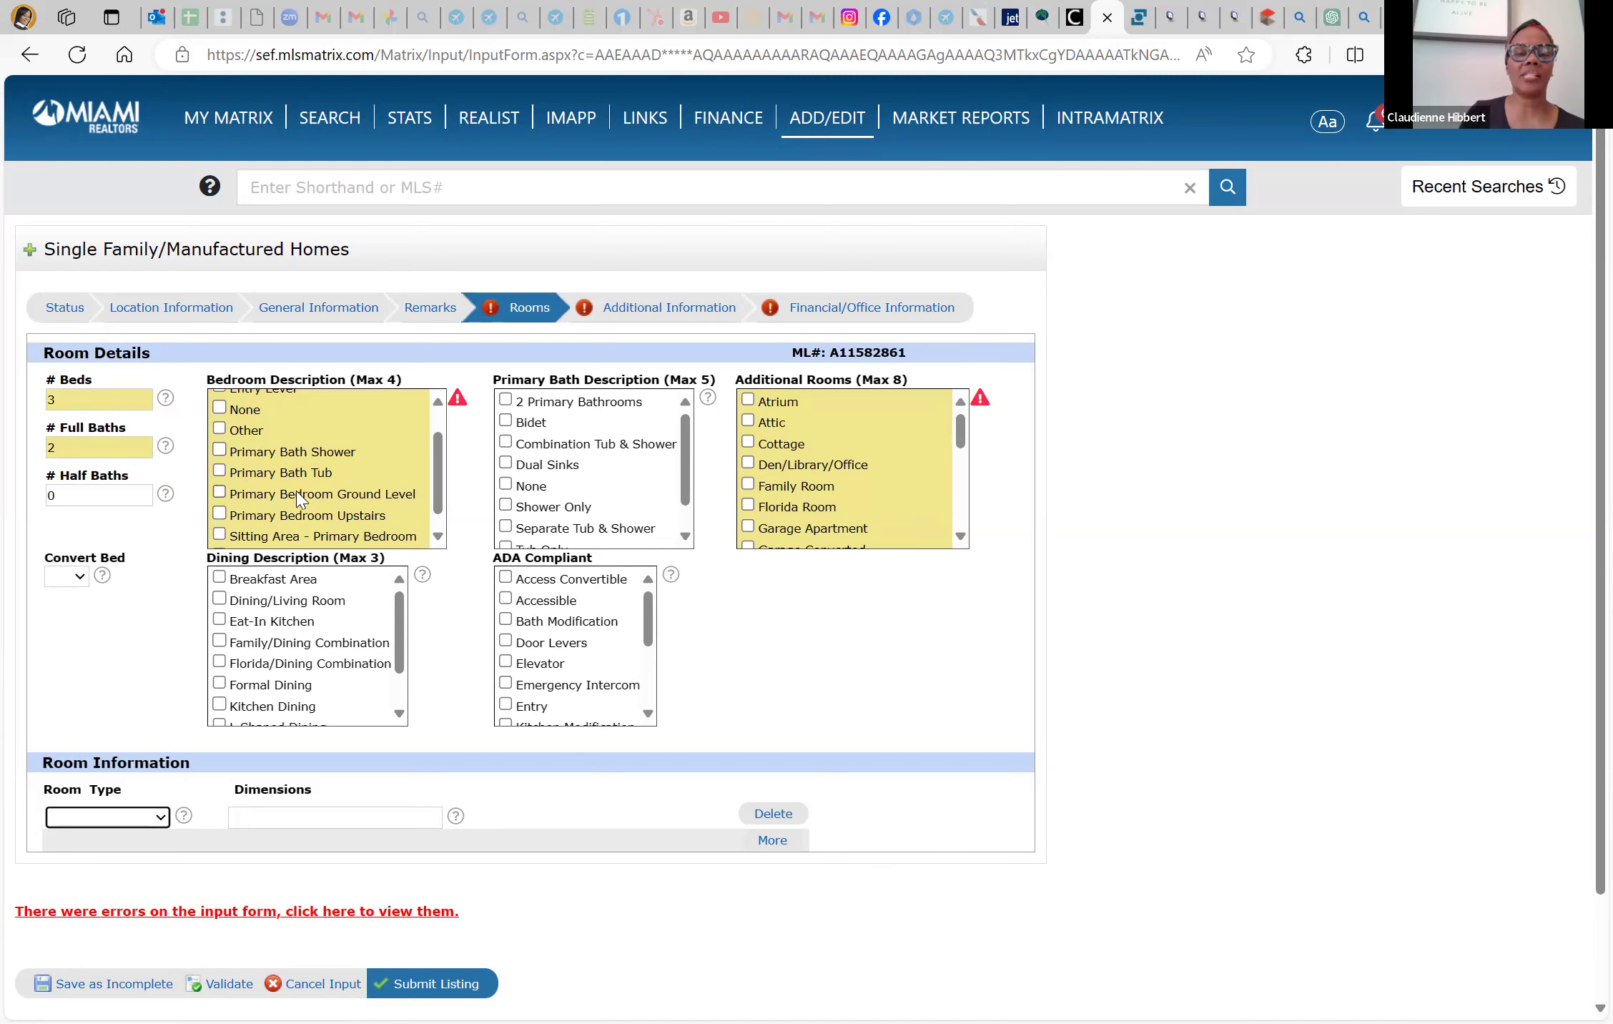
pyautogui.scroll(-2, 306, 505)
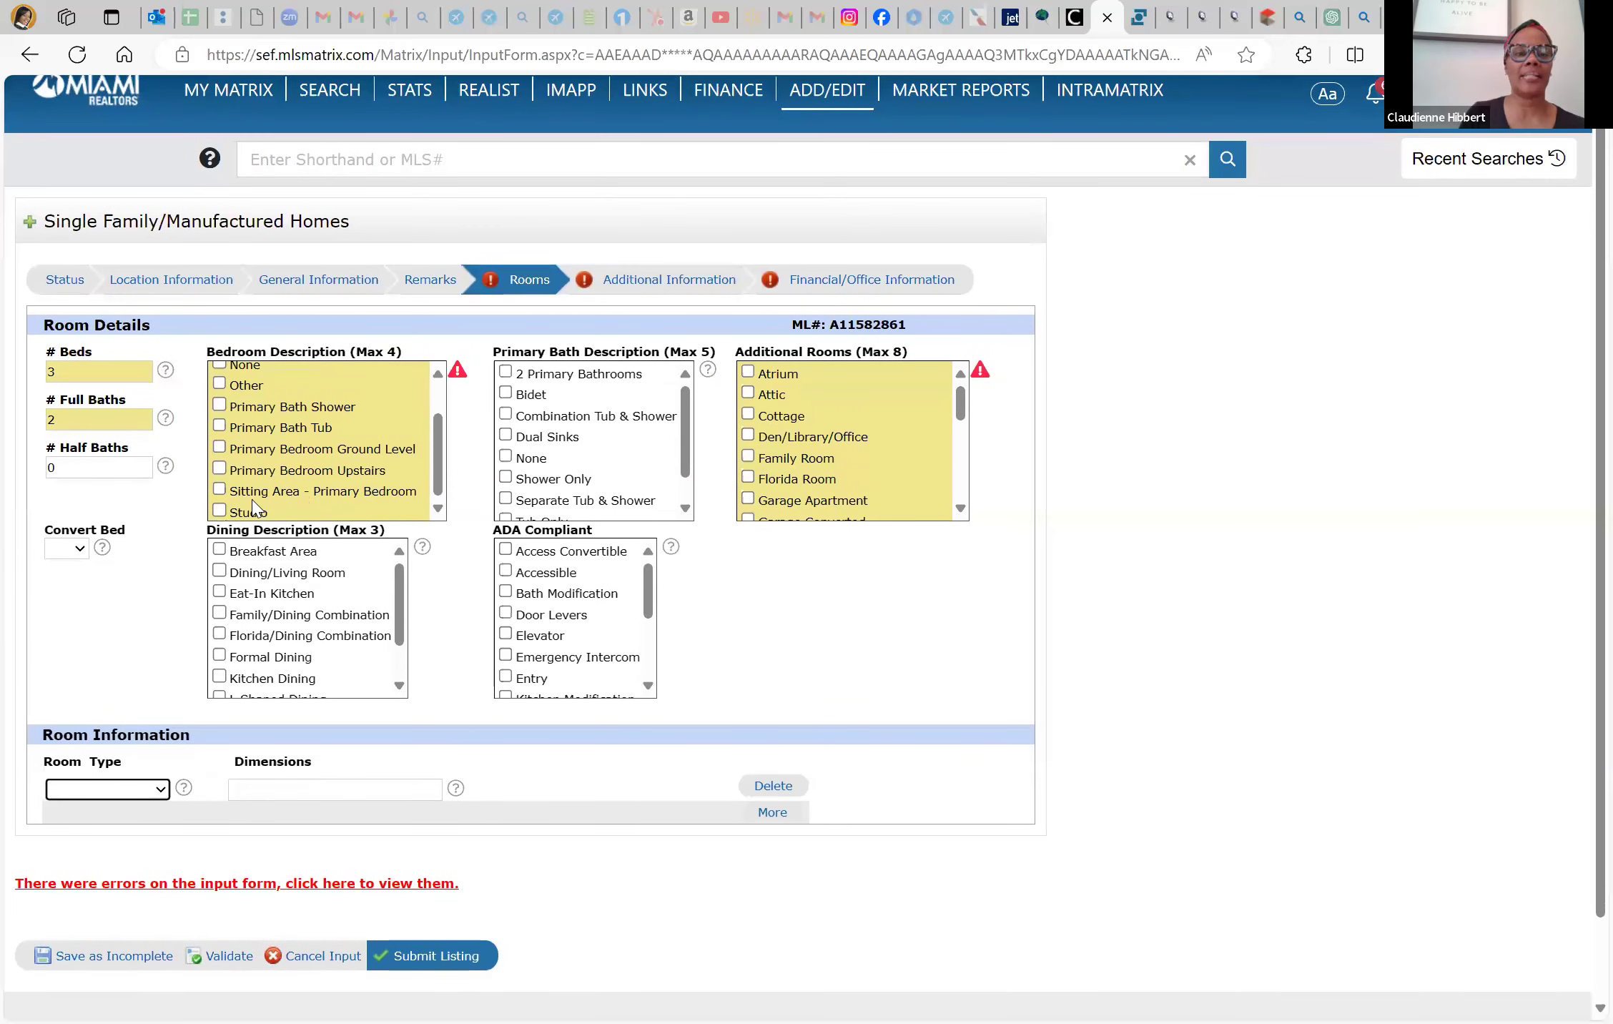
pyautogui.scroll(3, 277, 458)
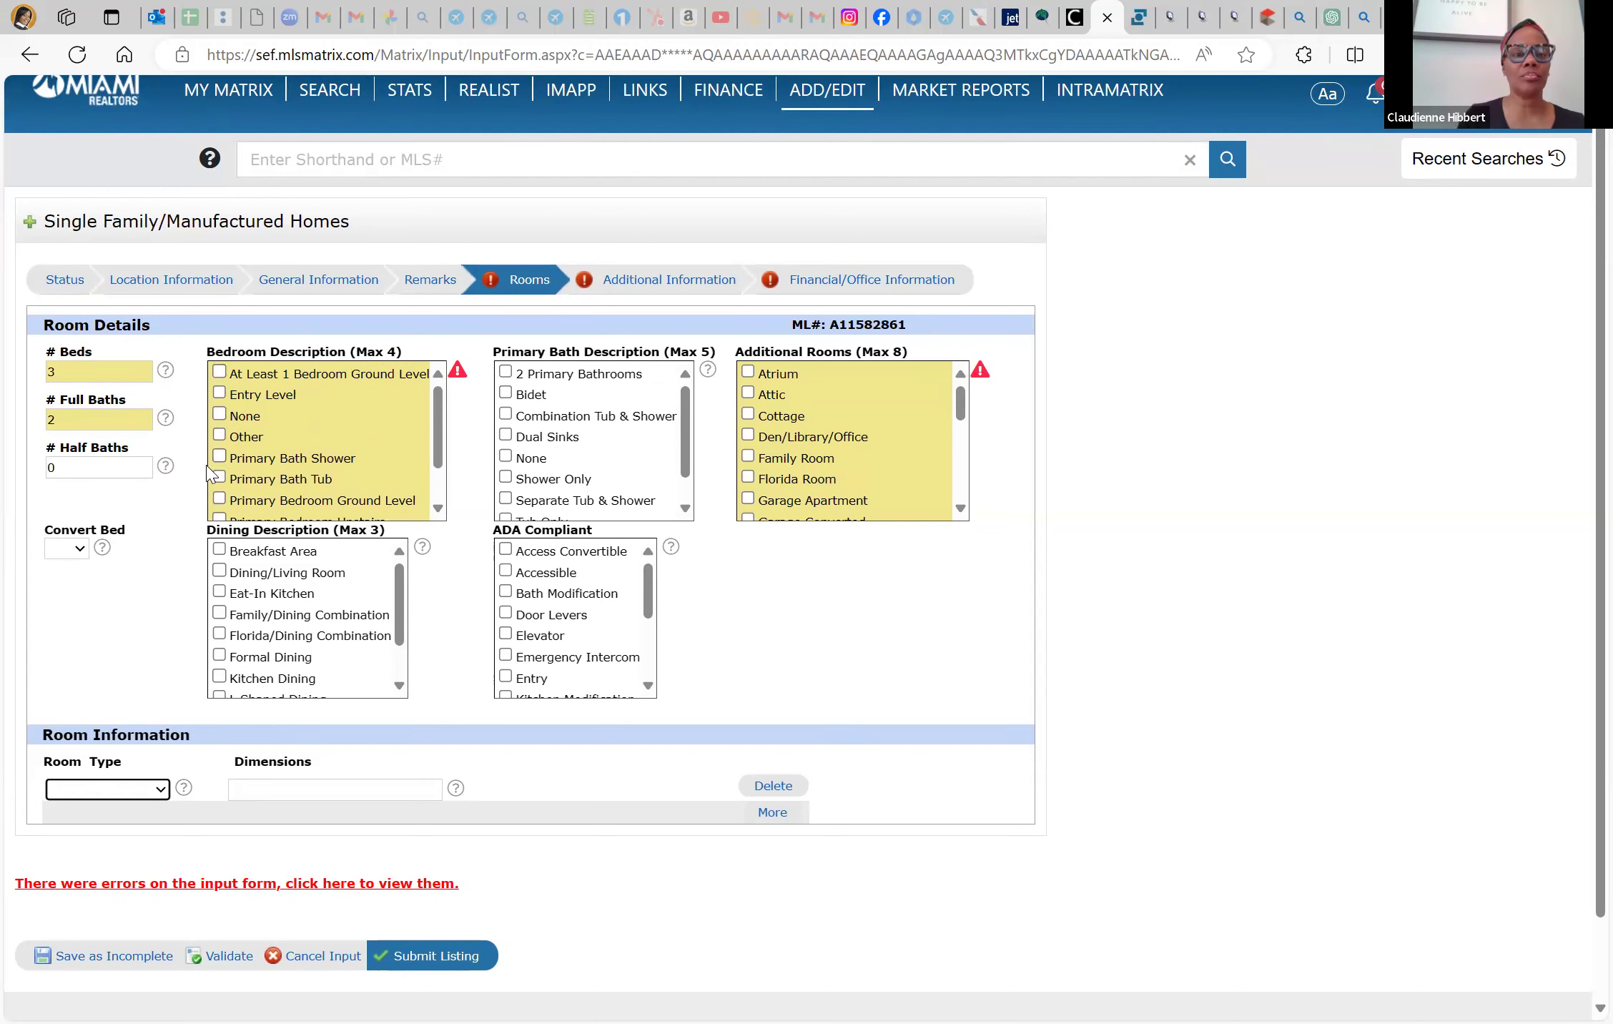
pyautogui.scroll(-3, 295, 485)
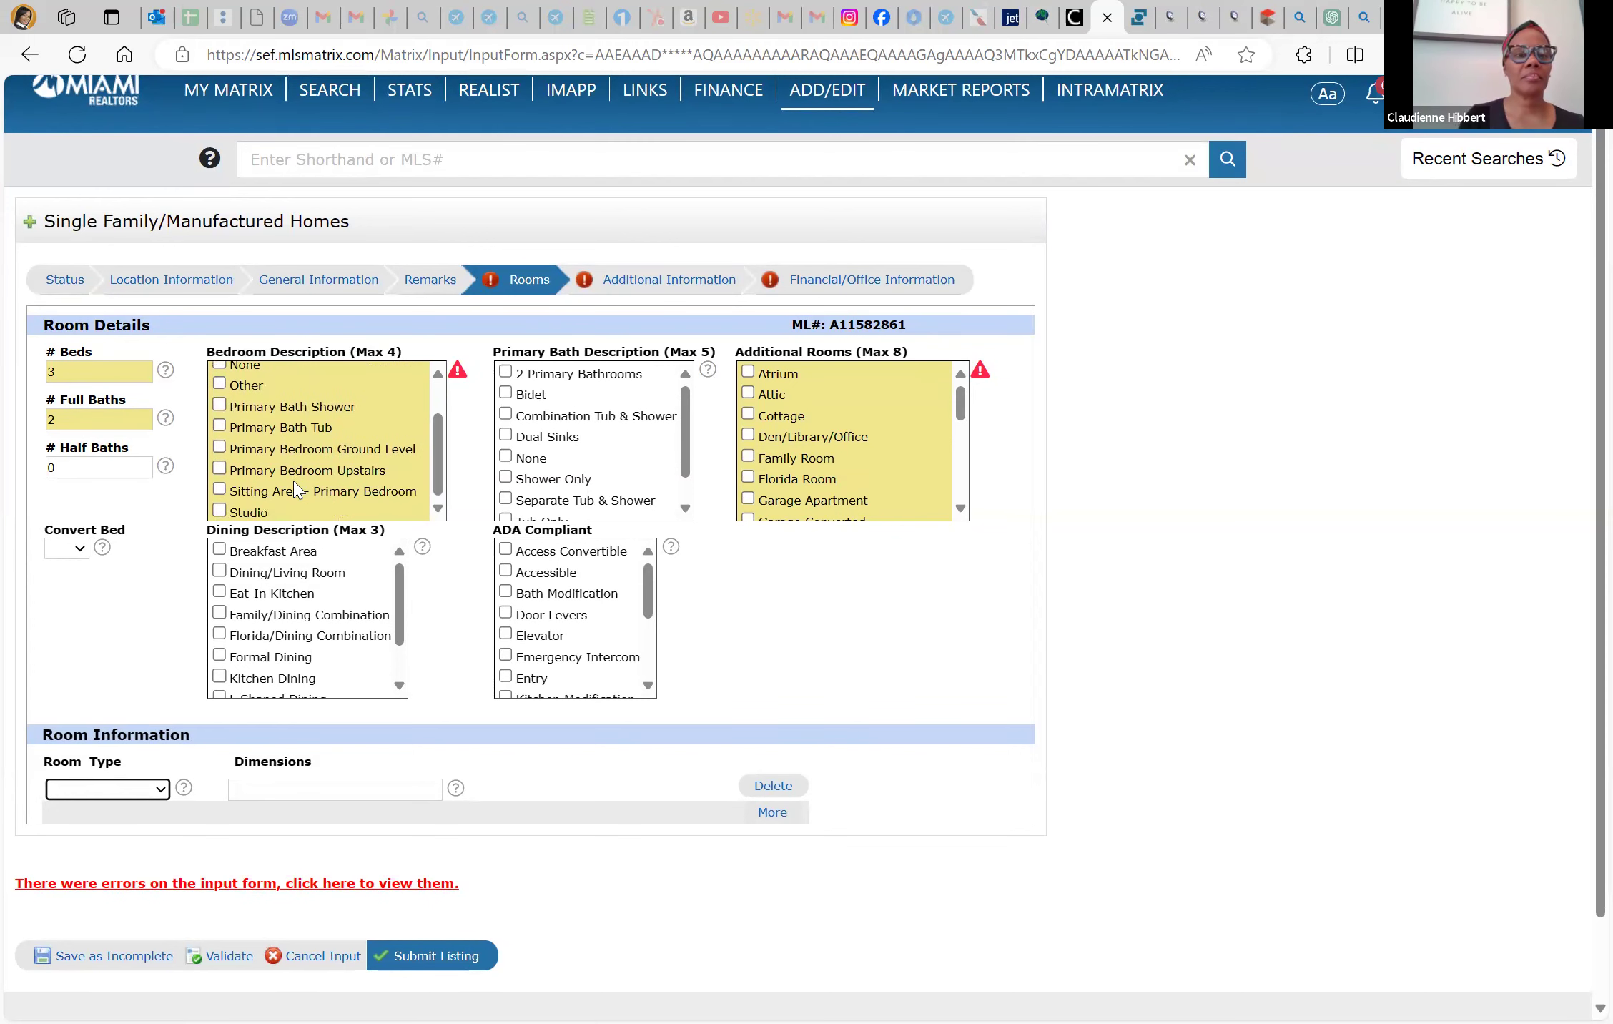
pyautogui.scroll(-1, 298, 490)
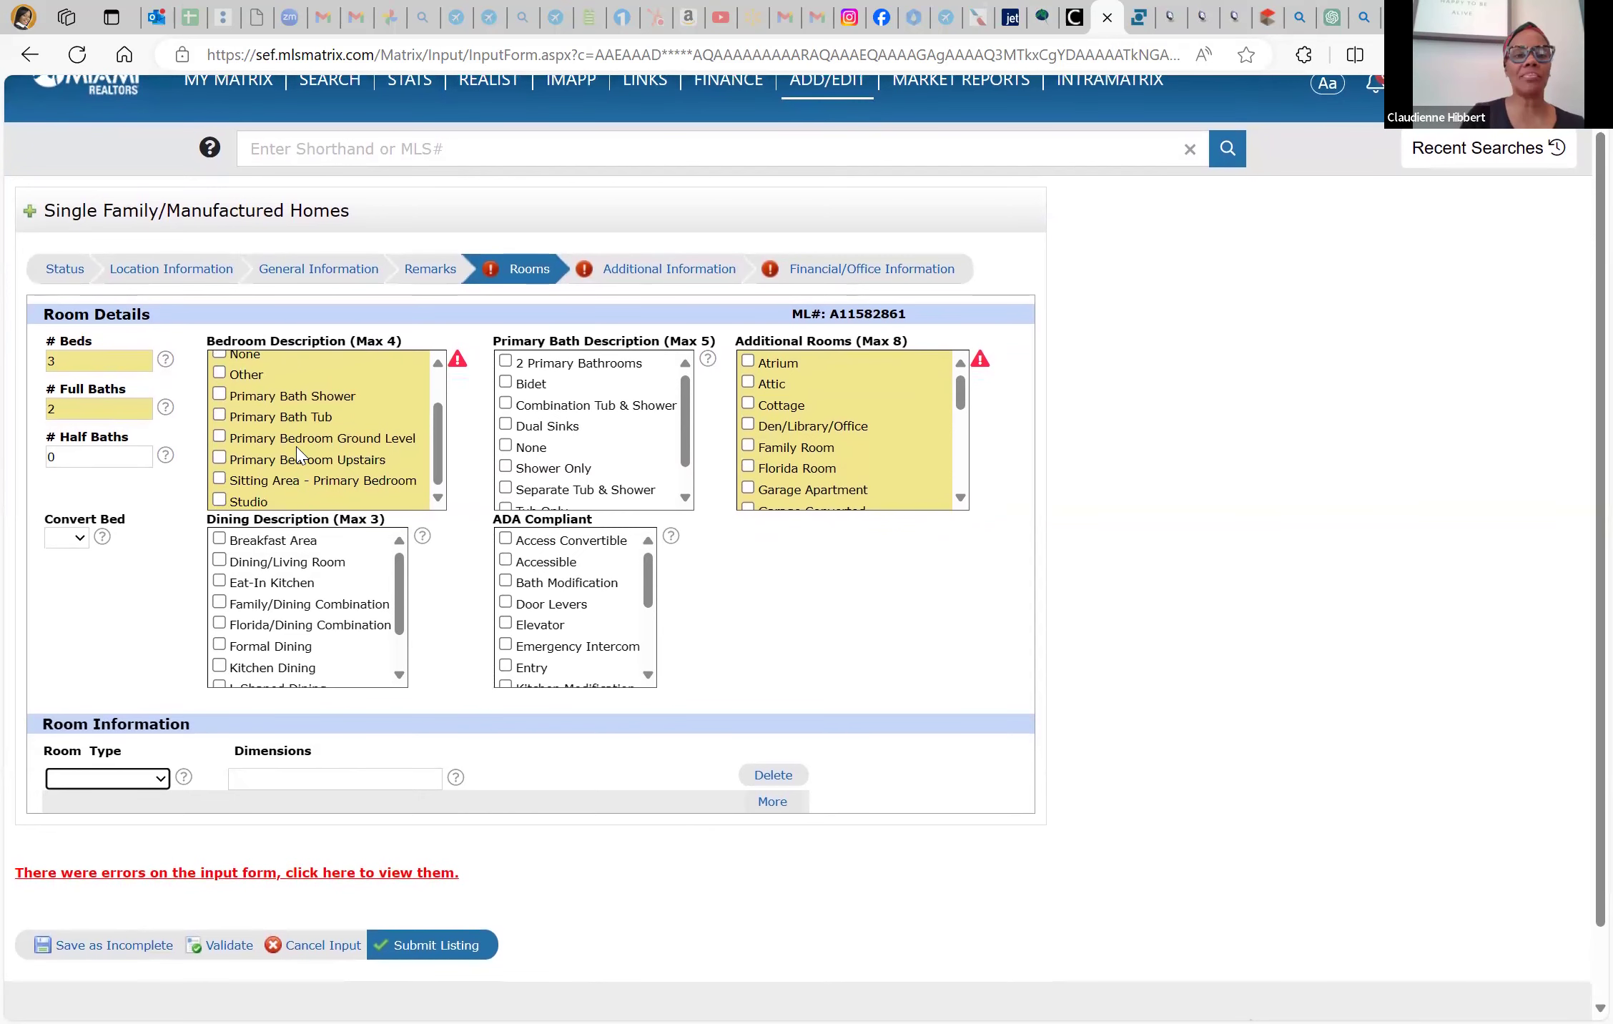
pyautogui.scroll(2, 298, 453)
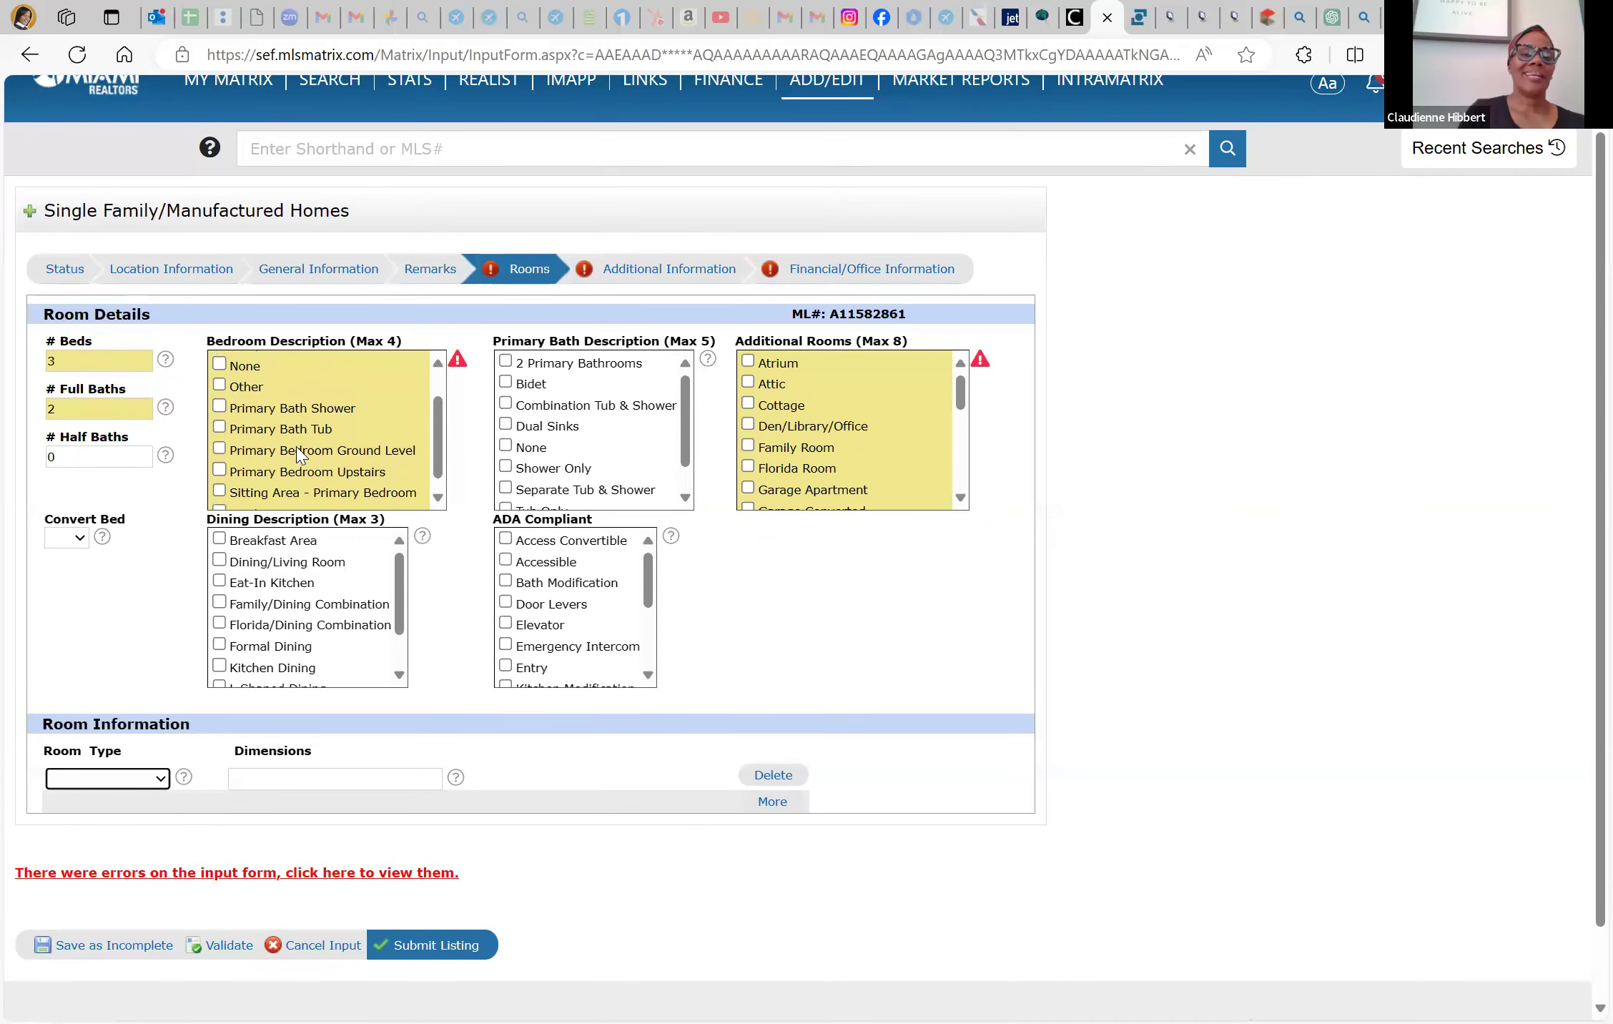
pyautogui.click(300, 454)
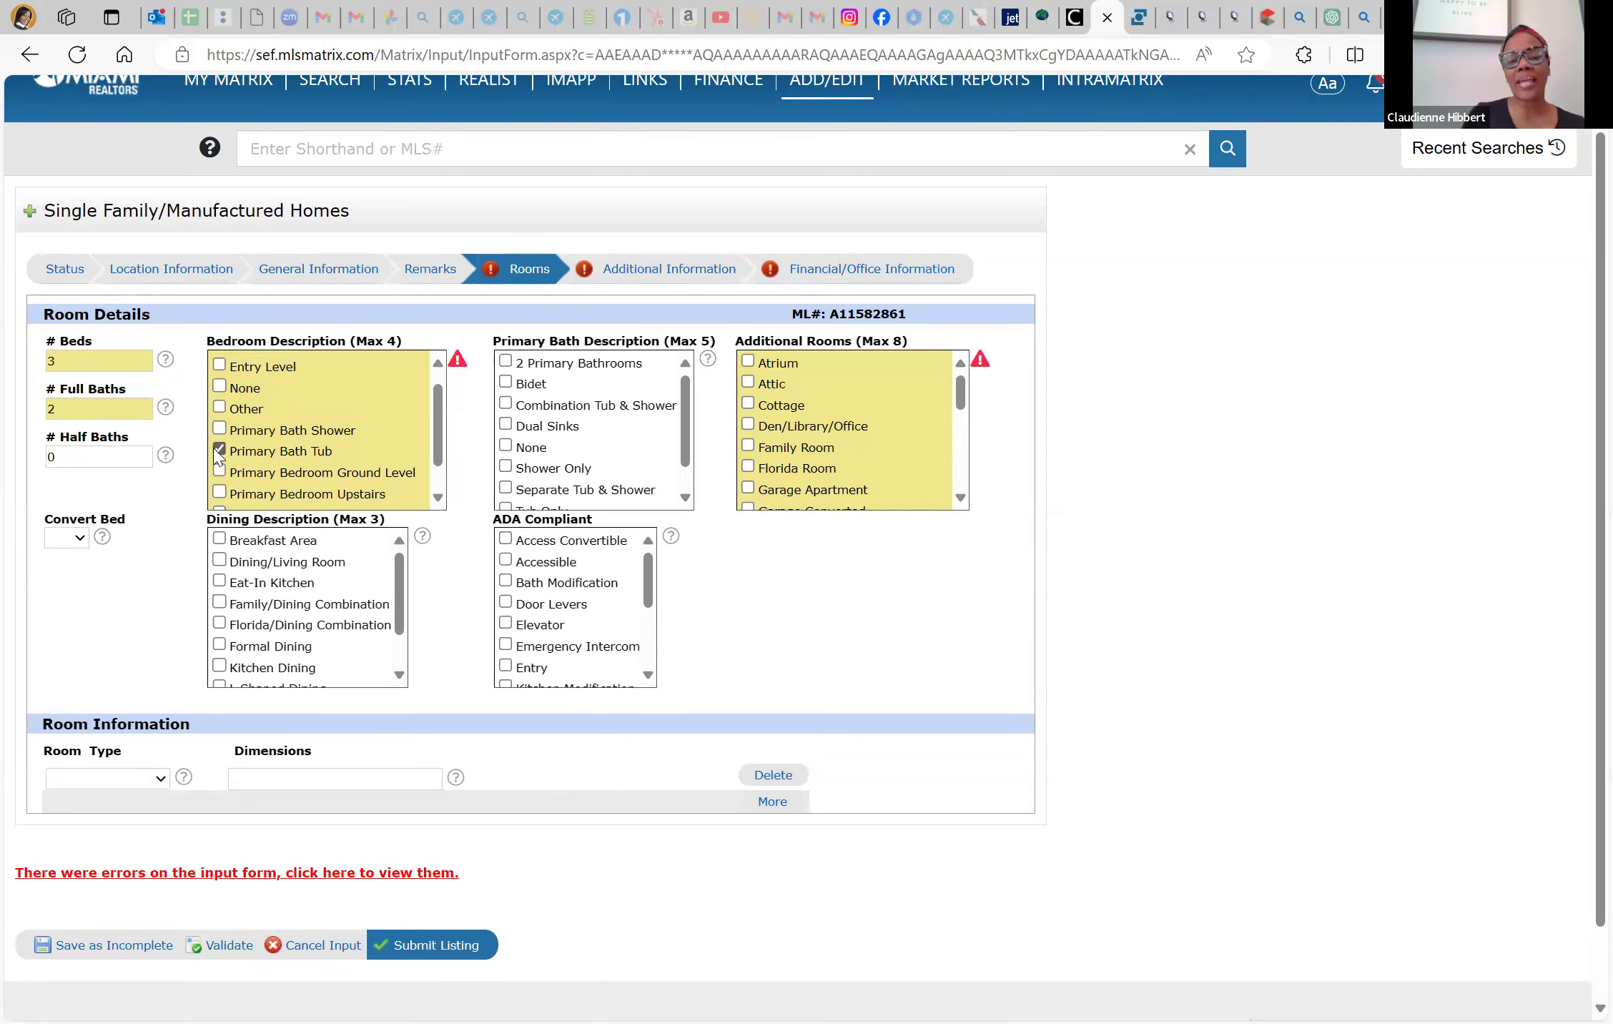
pyautogui.click(220, 409)
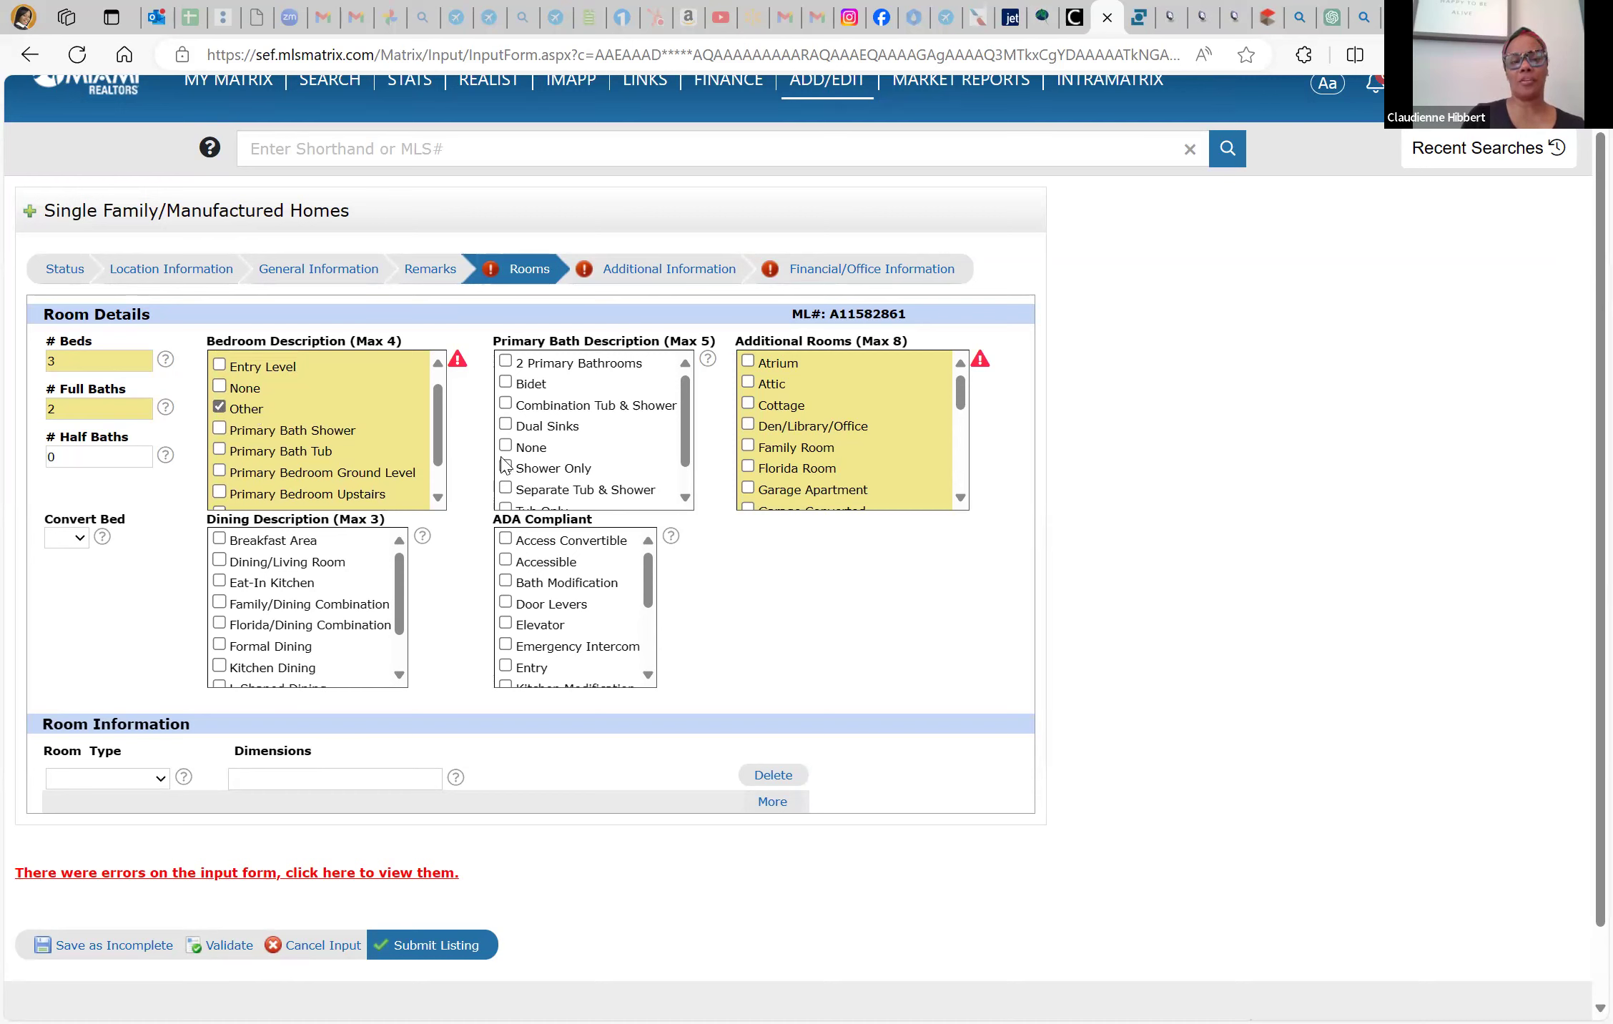
pyautogui.click(80, 540)
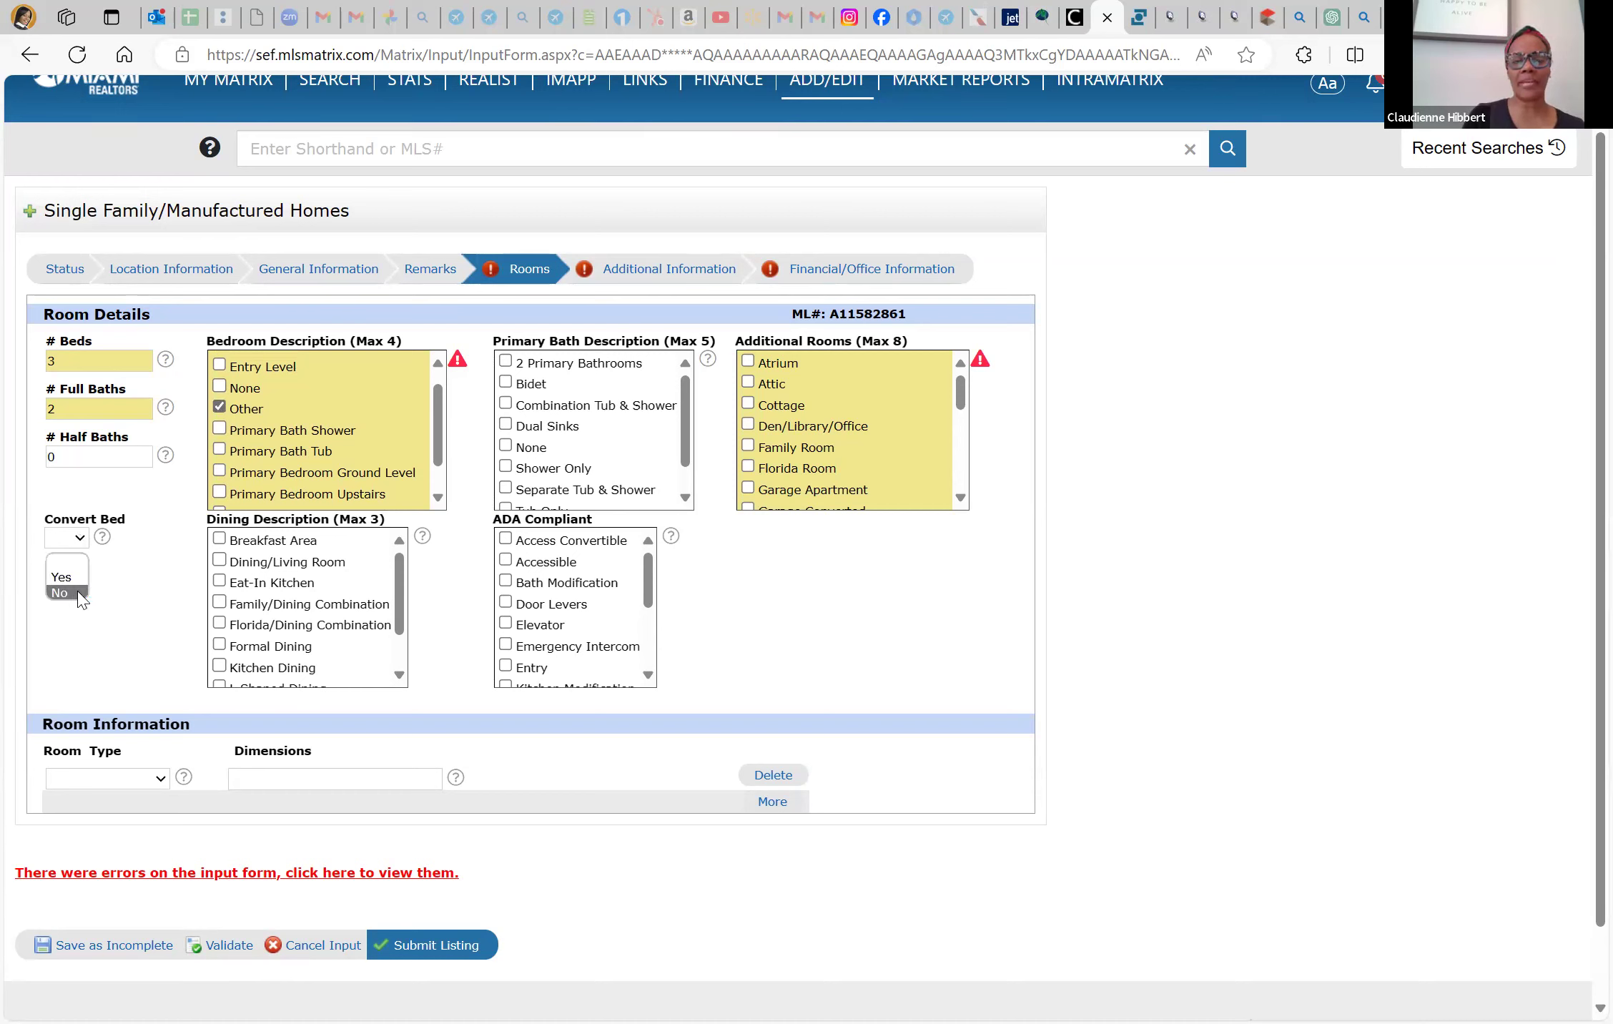
pyautogui.click(65, 593)
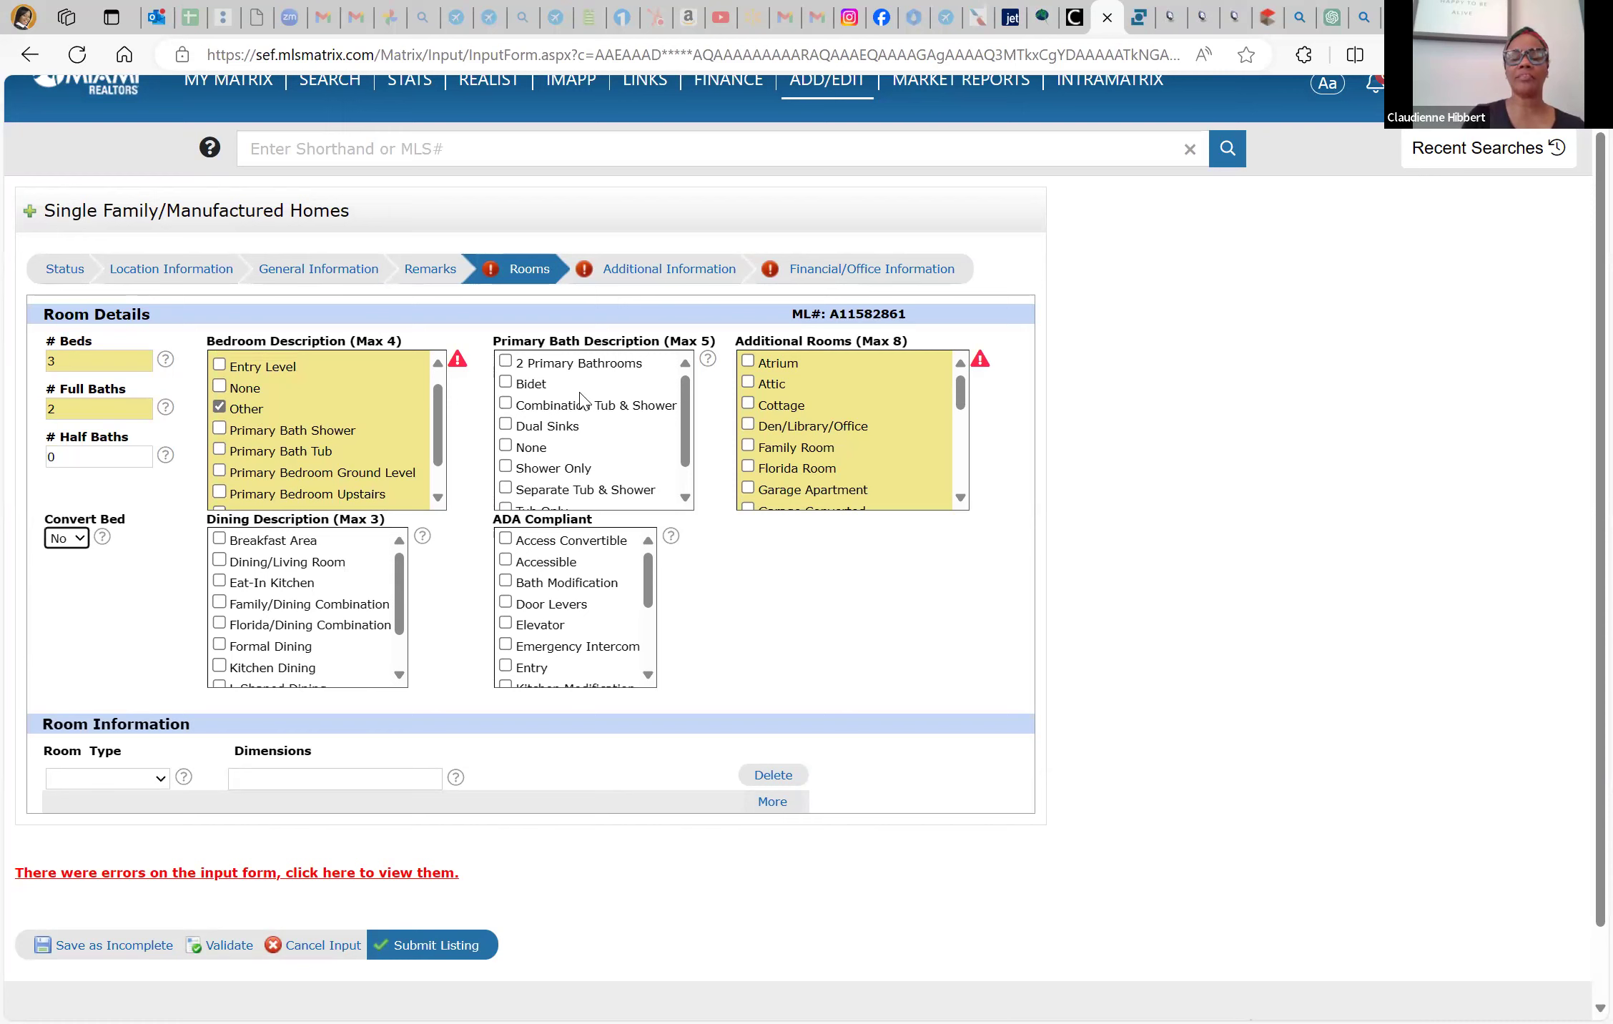
pyautogui.click(534, 412)
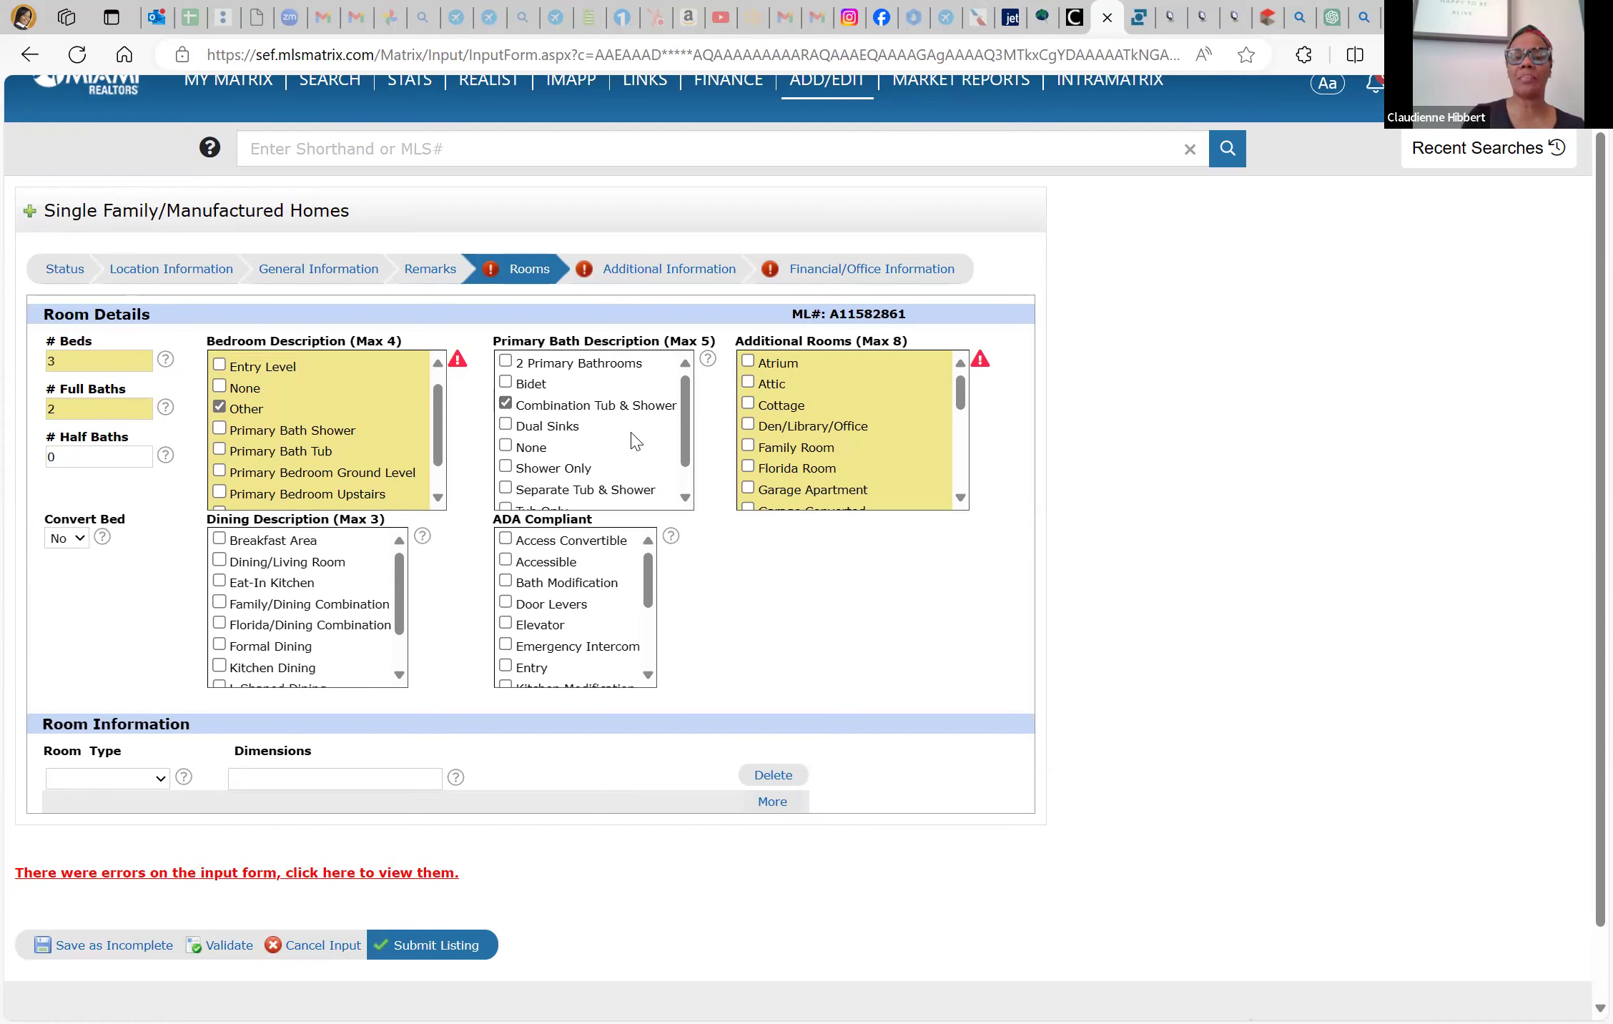
pyautogui.scroll(-1, 636, 441)
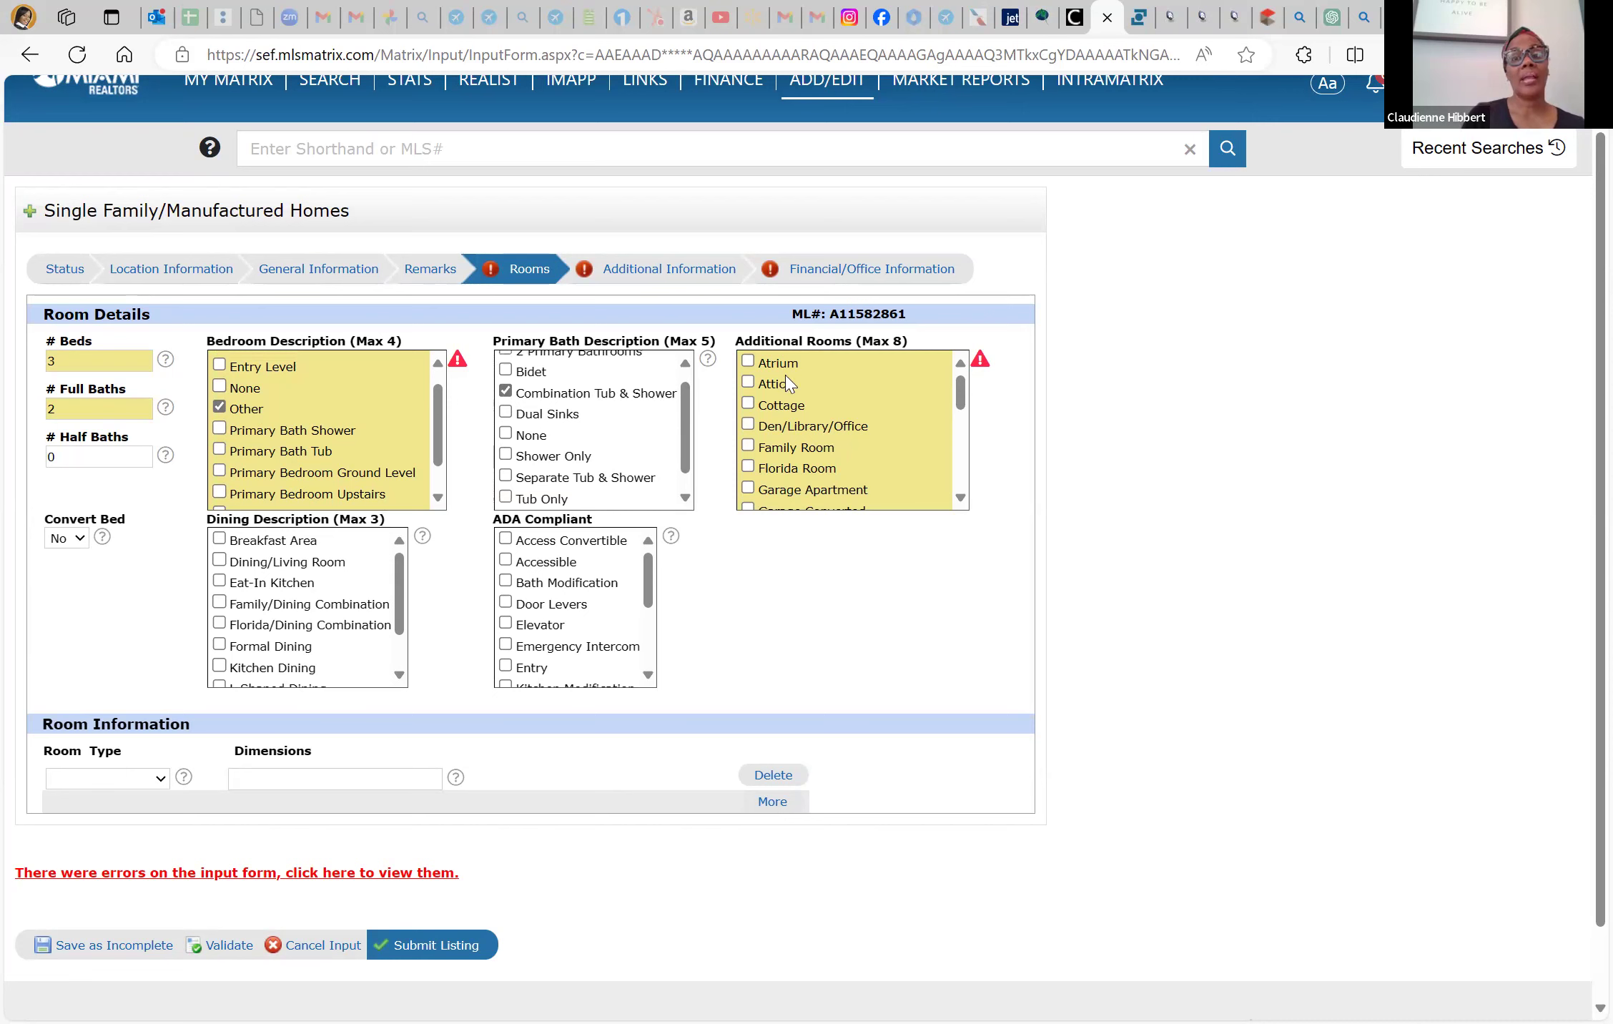
pyautogui.click(1136, 22)
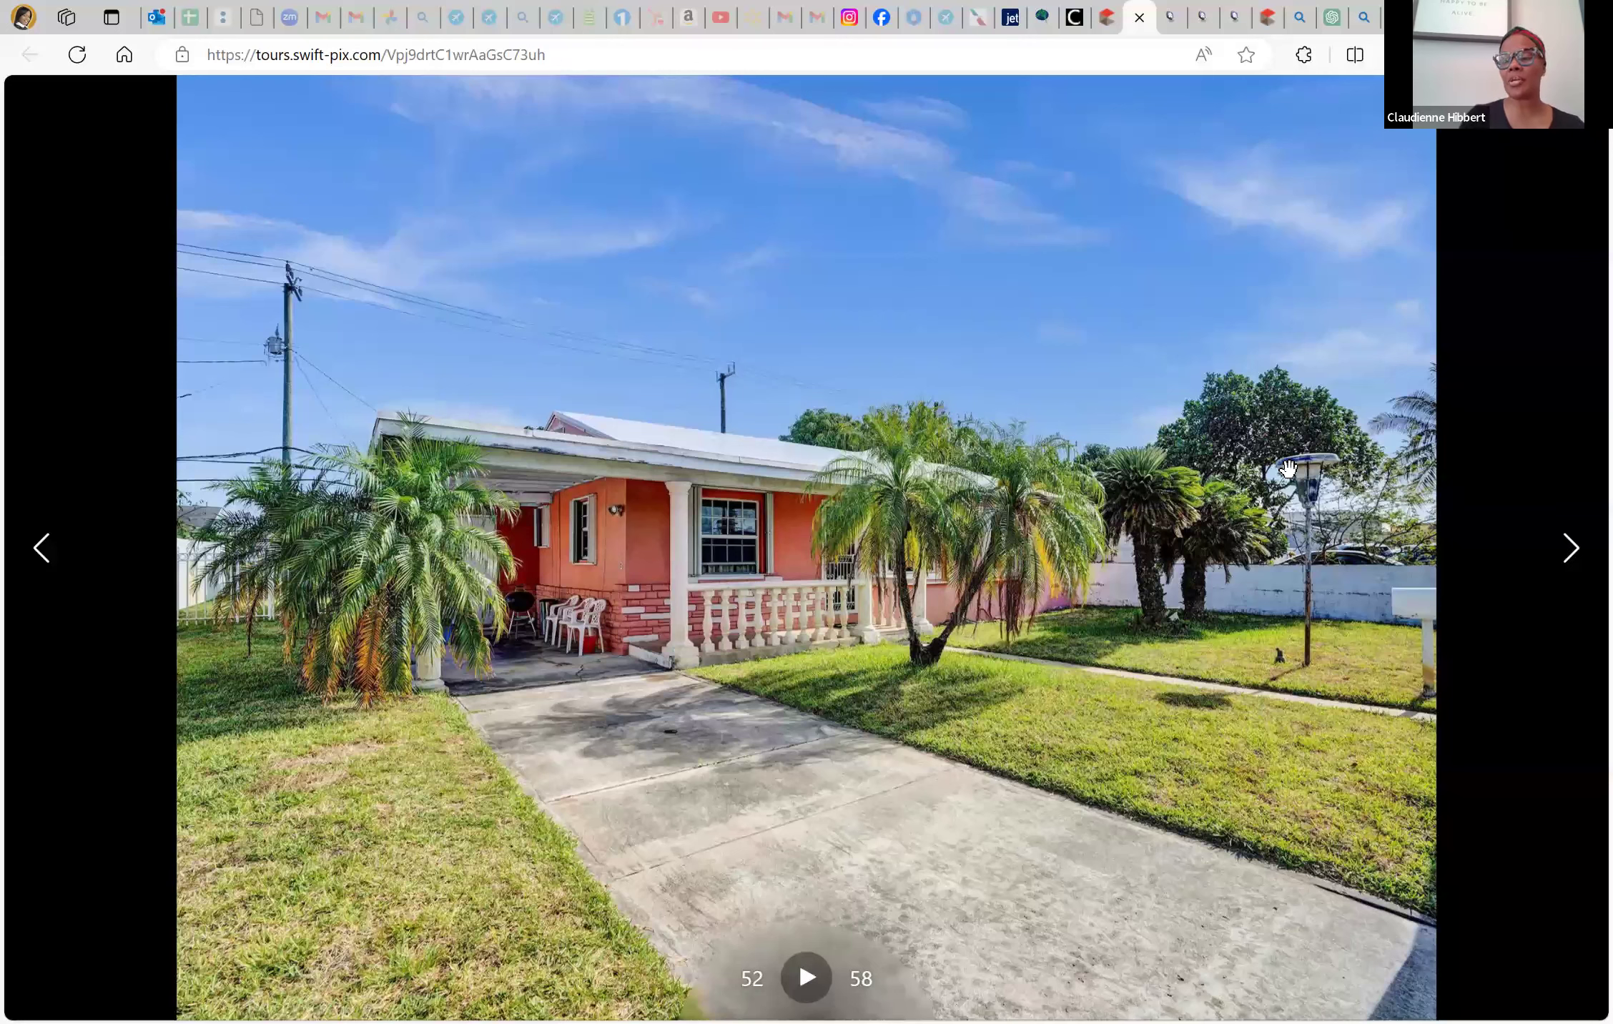
# Step through the Swift-Pix tour photos, past the street view and the aerial neighbourhood shots
pyautogui.click(1567, 549)
pyautogui.click(1567, 549)
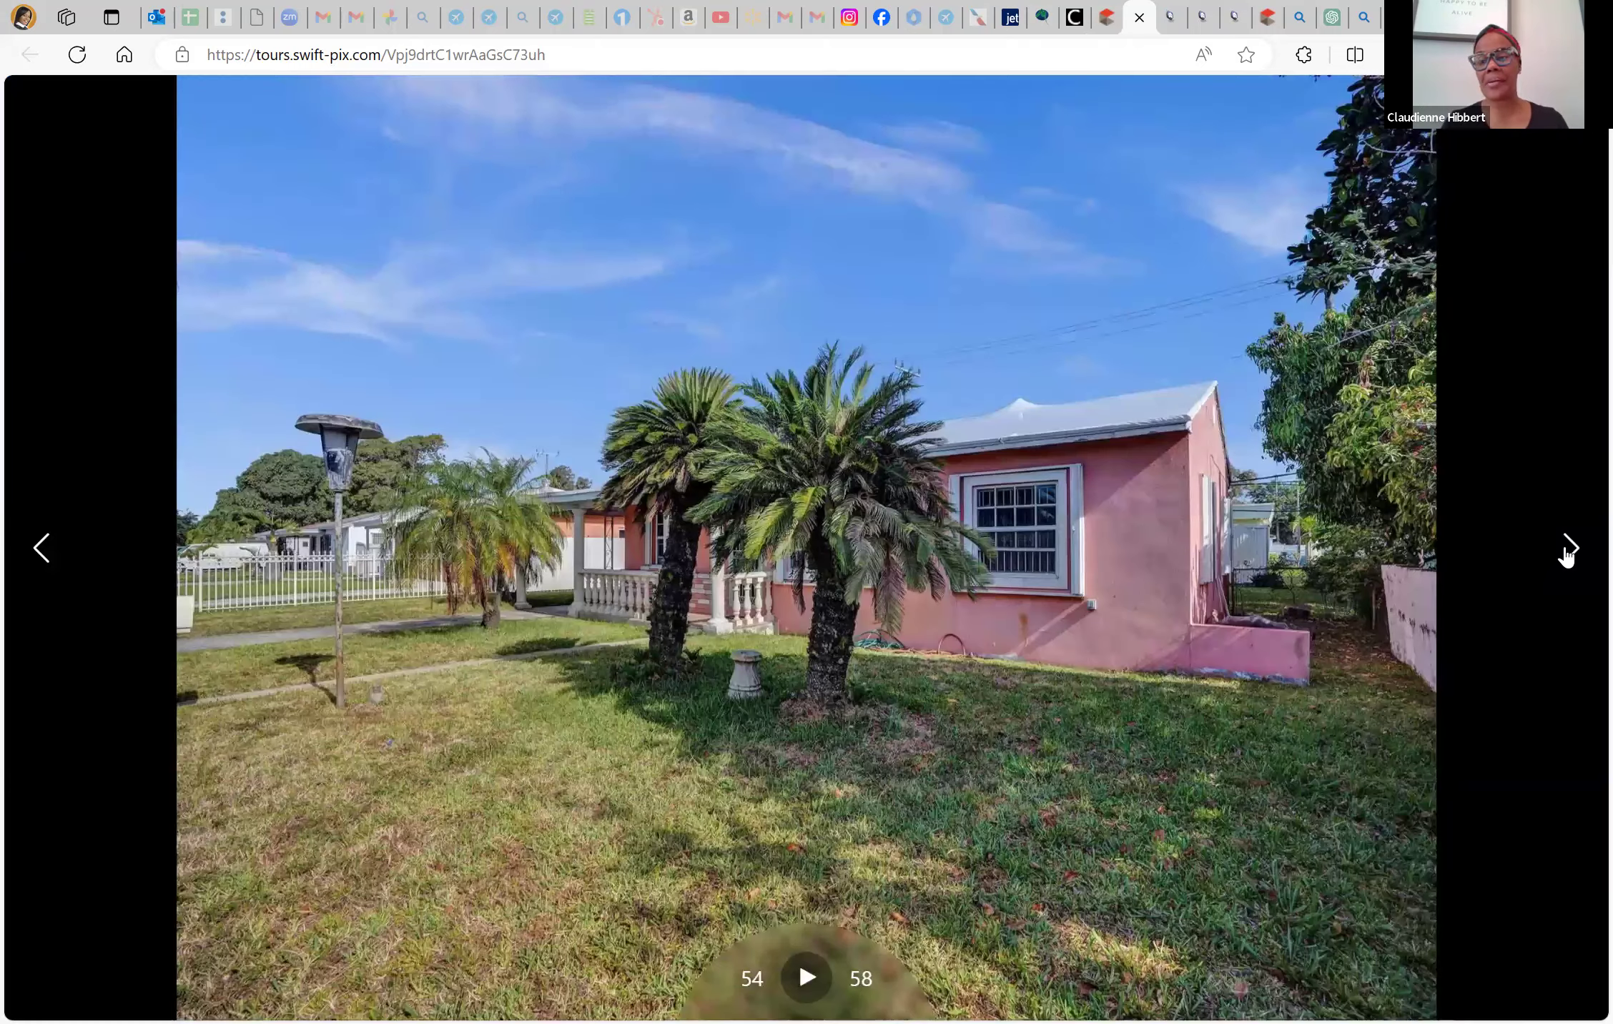
pyautogui.click(1567, 551)
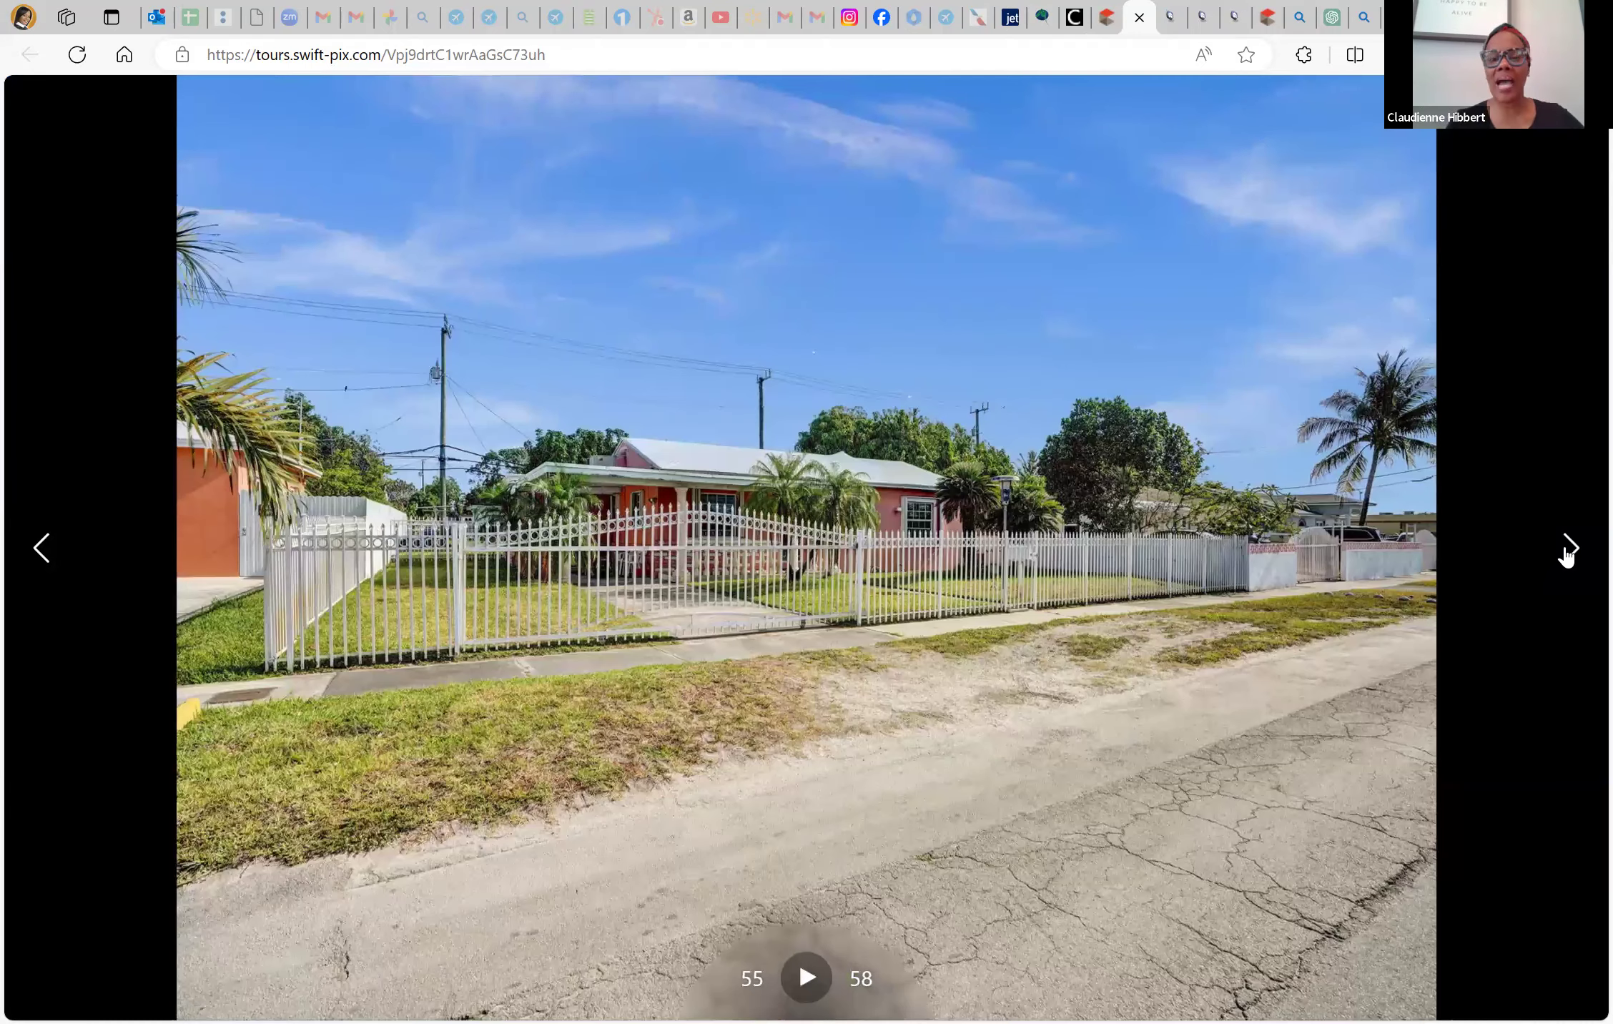
pyautogui.click(1567, 550)
pyautogui.click(1567, 551)
pyautogui.click(1567, 550)
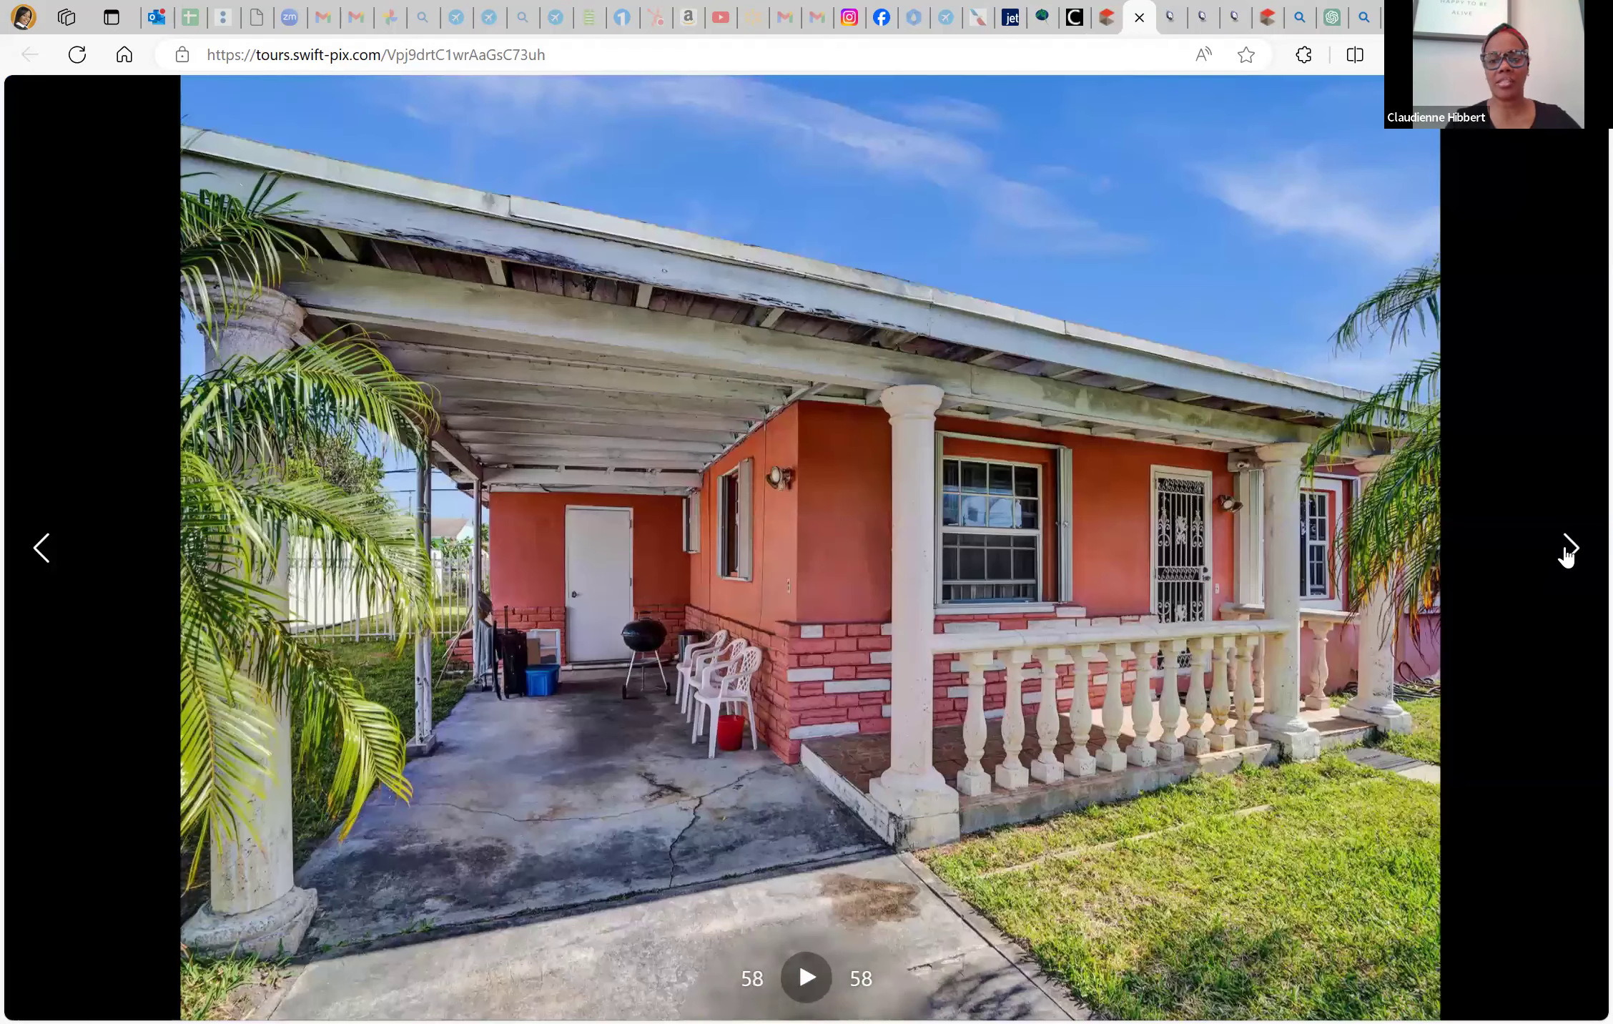
pyautogui.click(1567, 551)
pyautogui.click(1567, 550)
pyautogui.click(1567, 550)
pyautogui.click(1567, 550)
pyautogui.click(1567, 551)
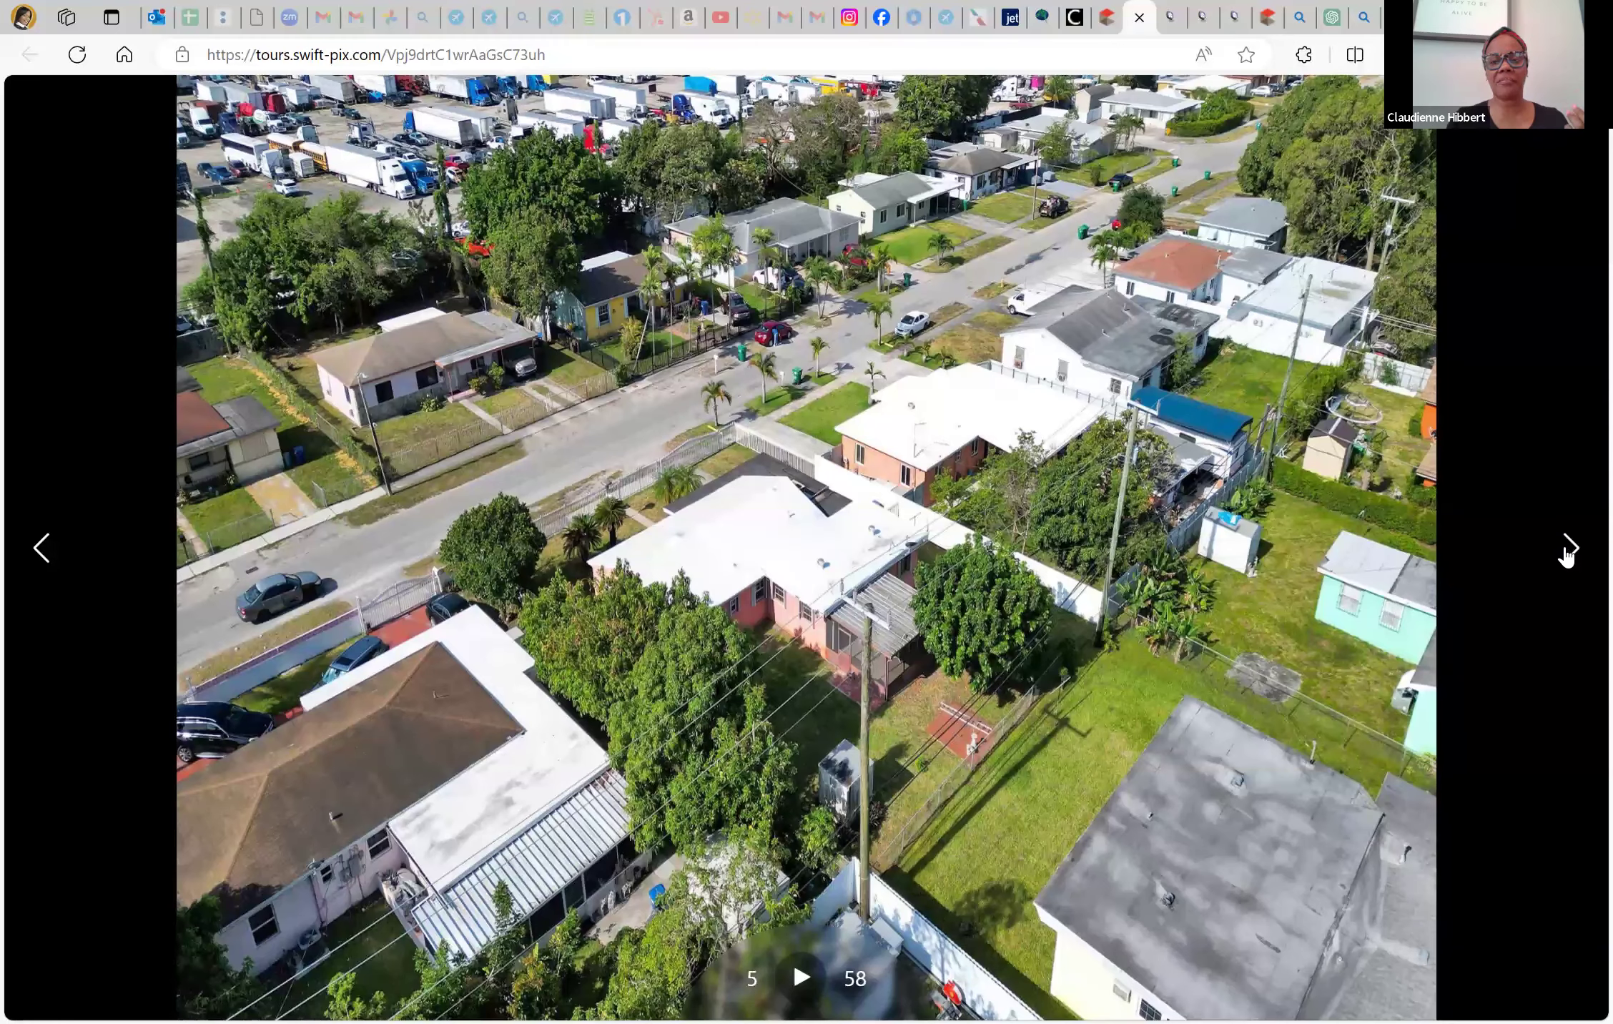
pyautogui.click(1567, 551)
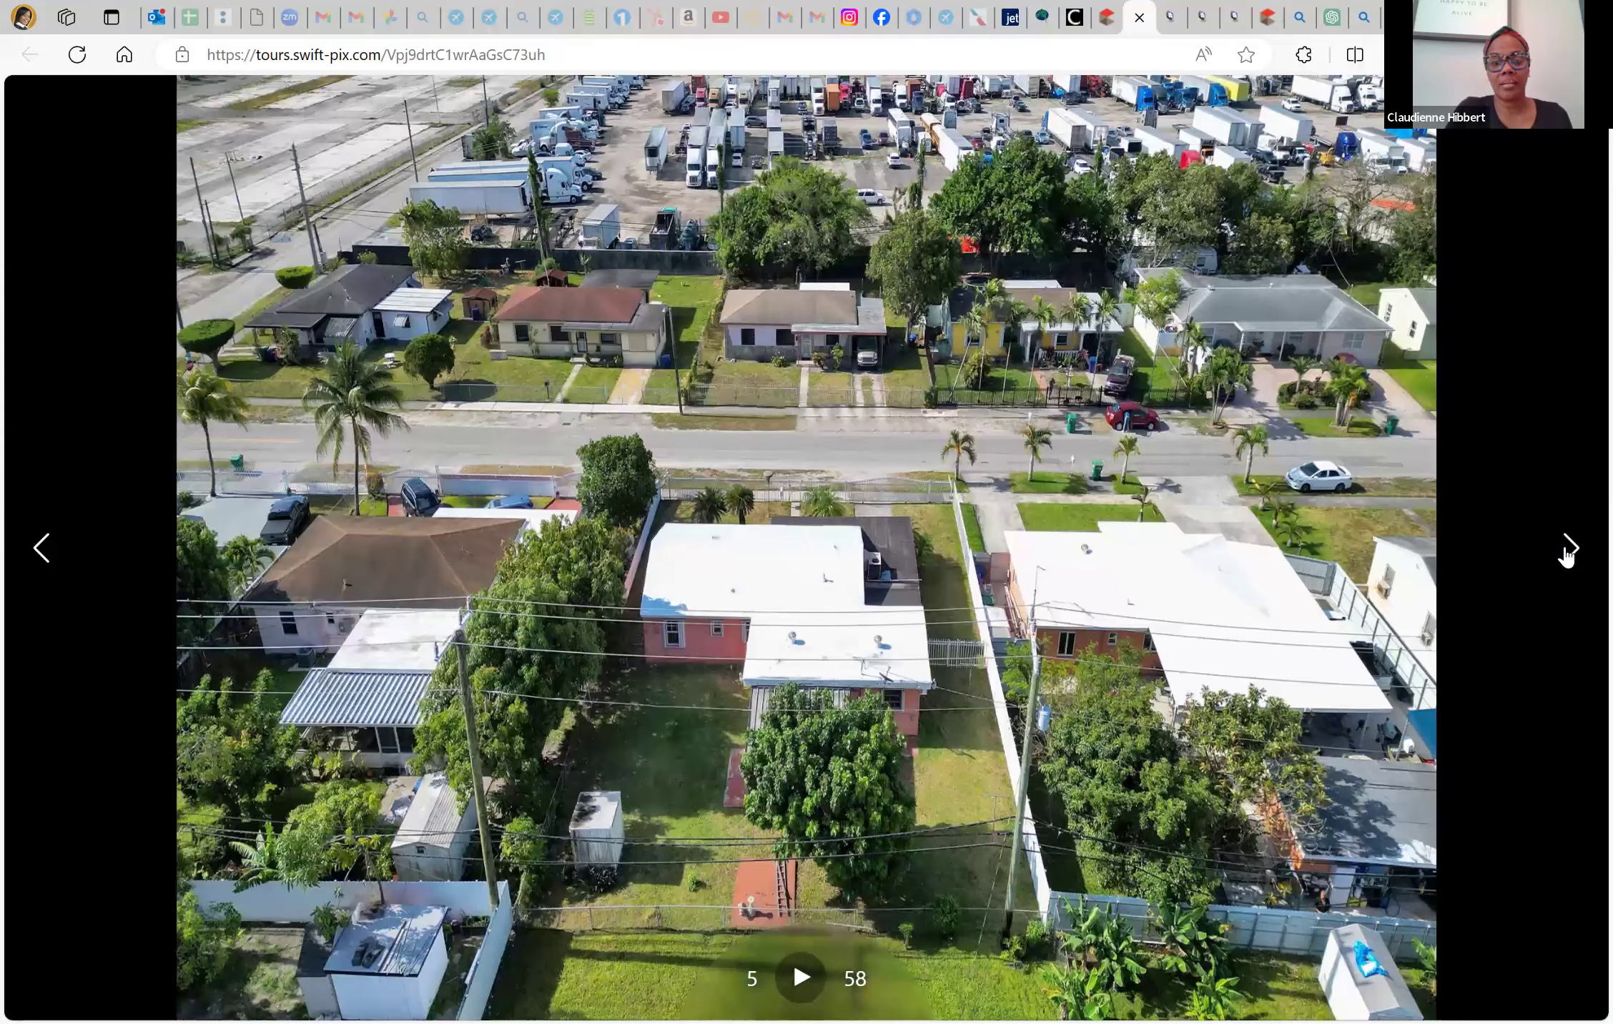
pyautogui.click(1566, 555)
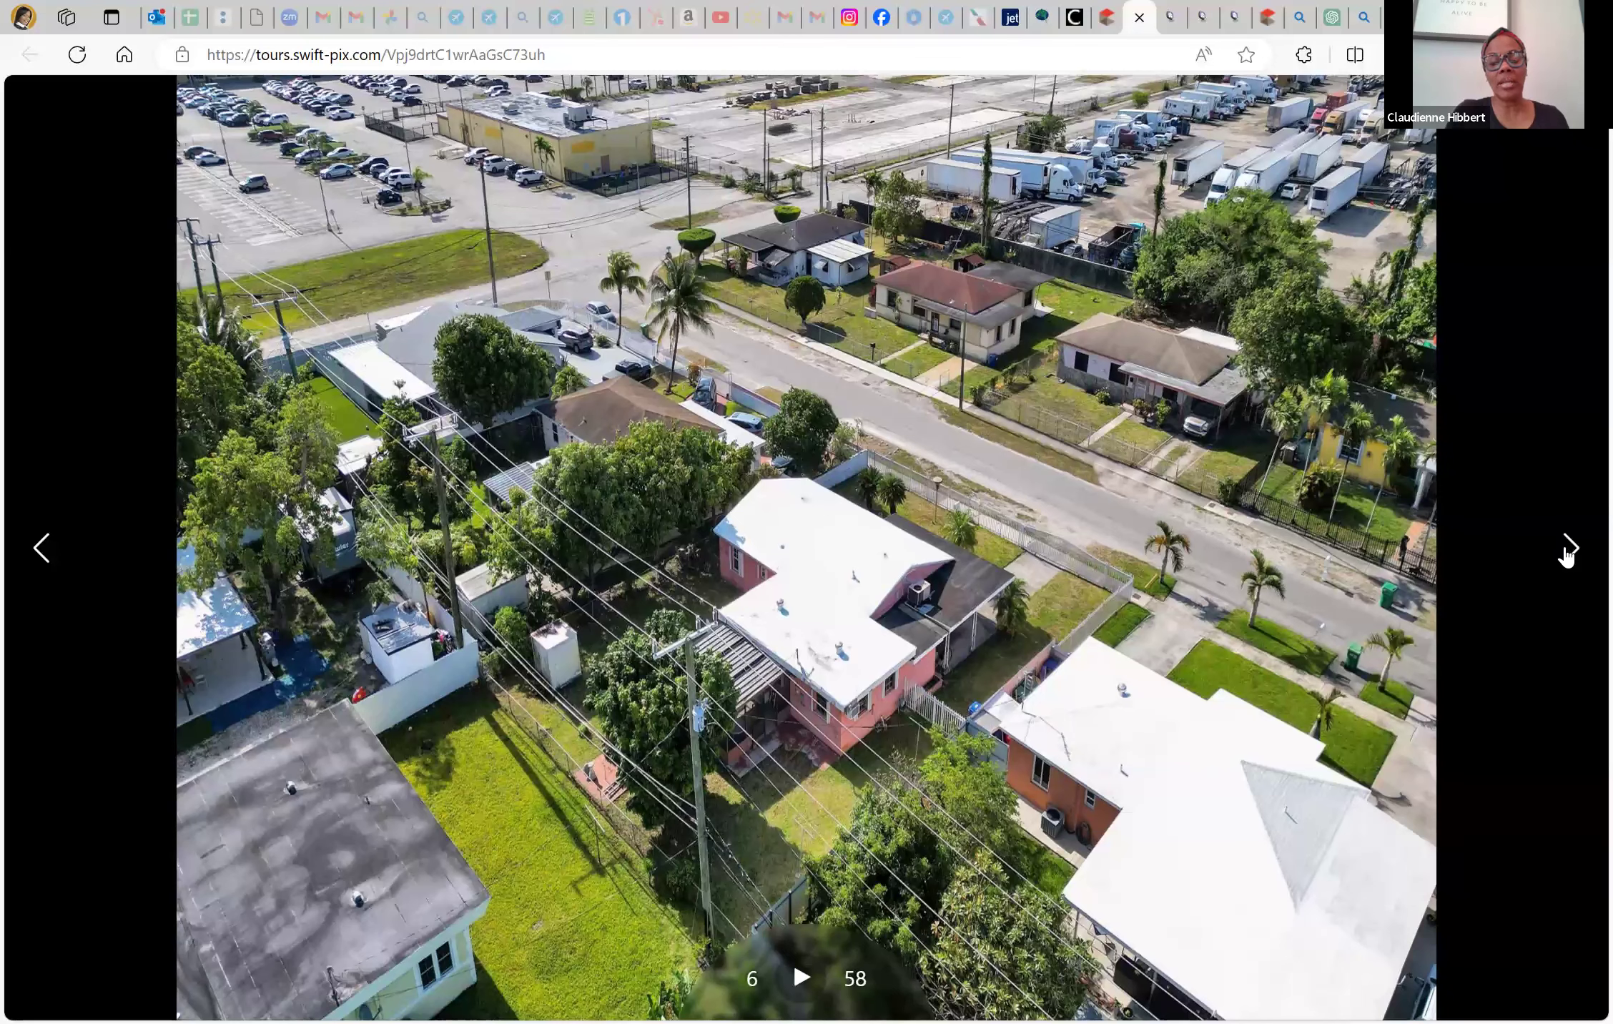
pyautogui.click(1565, 555)
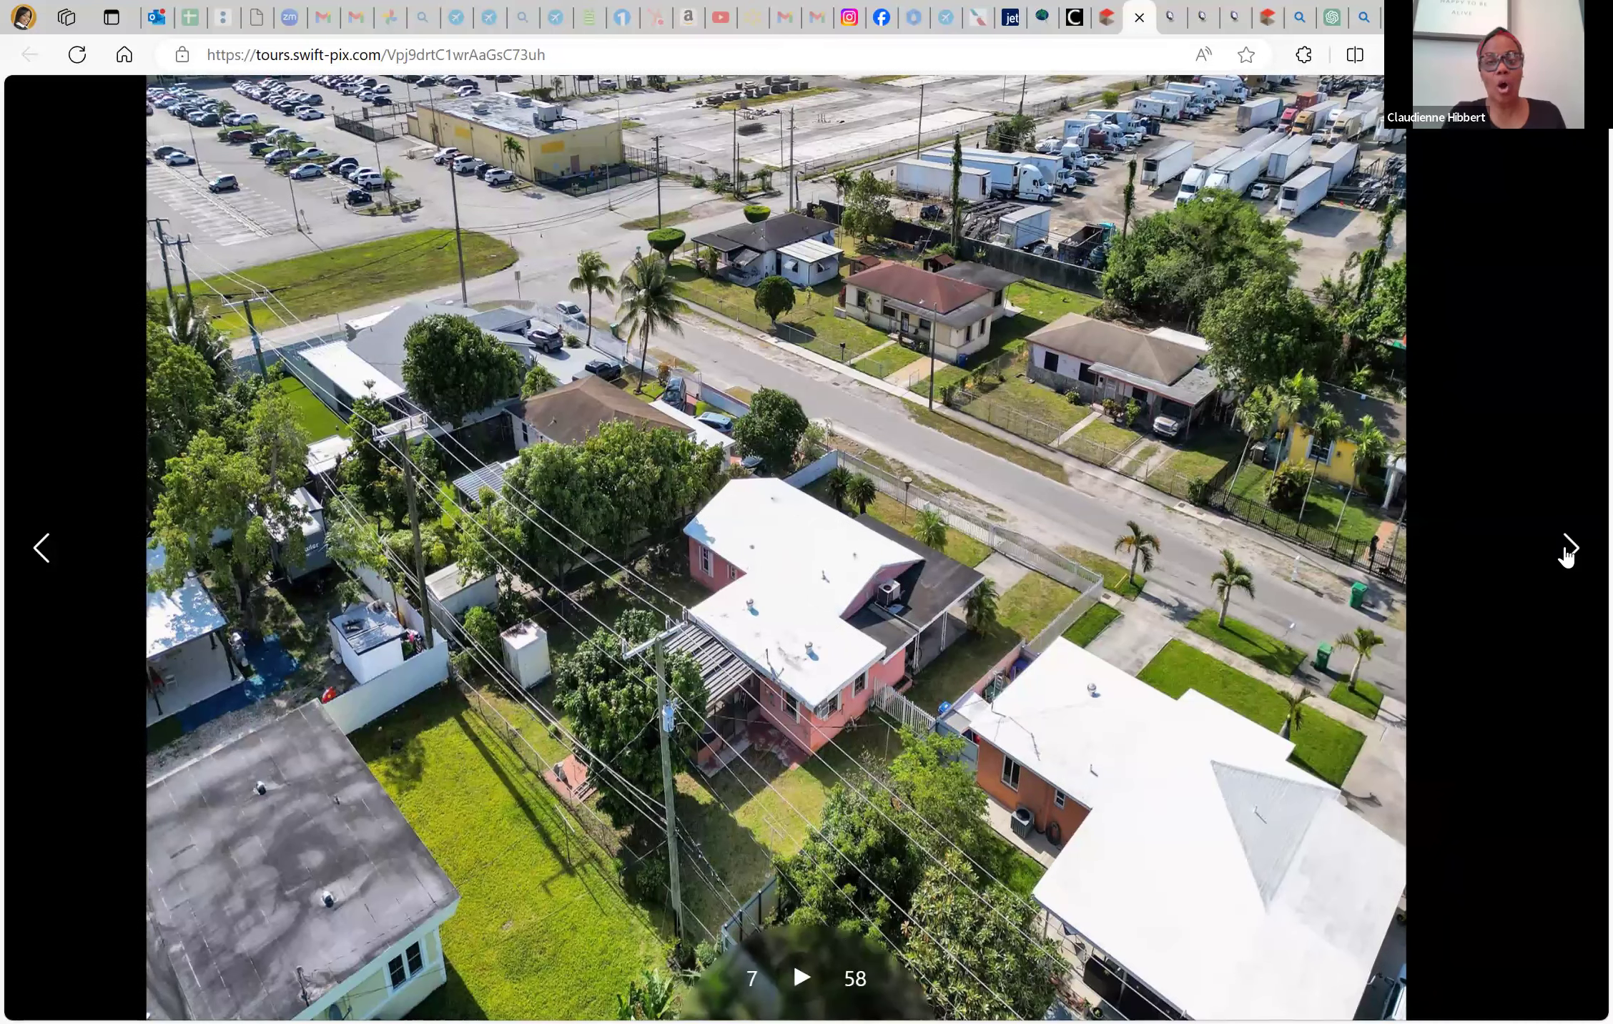
pyautogui.click(1566, 555)
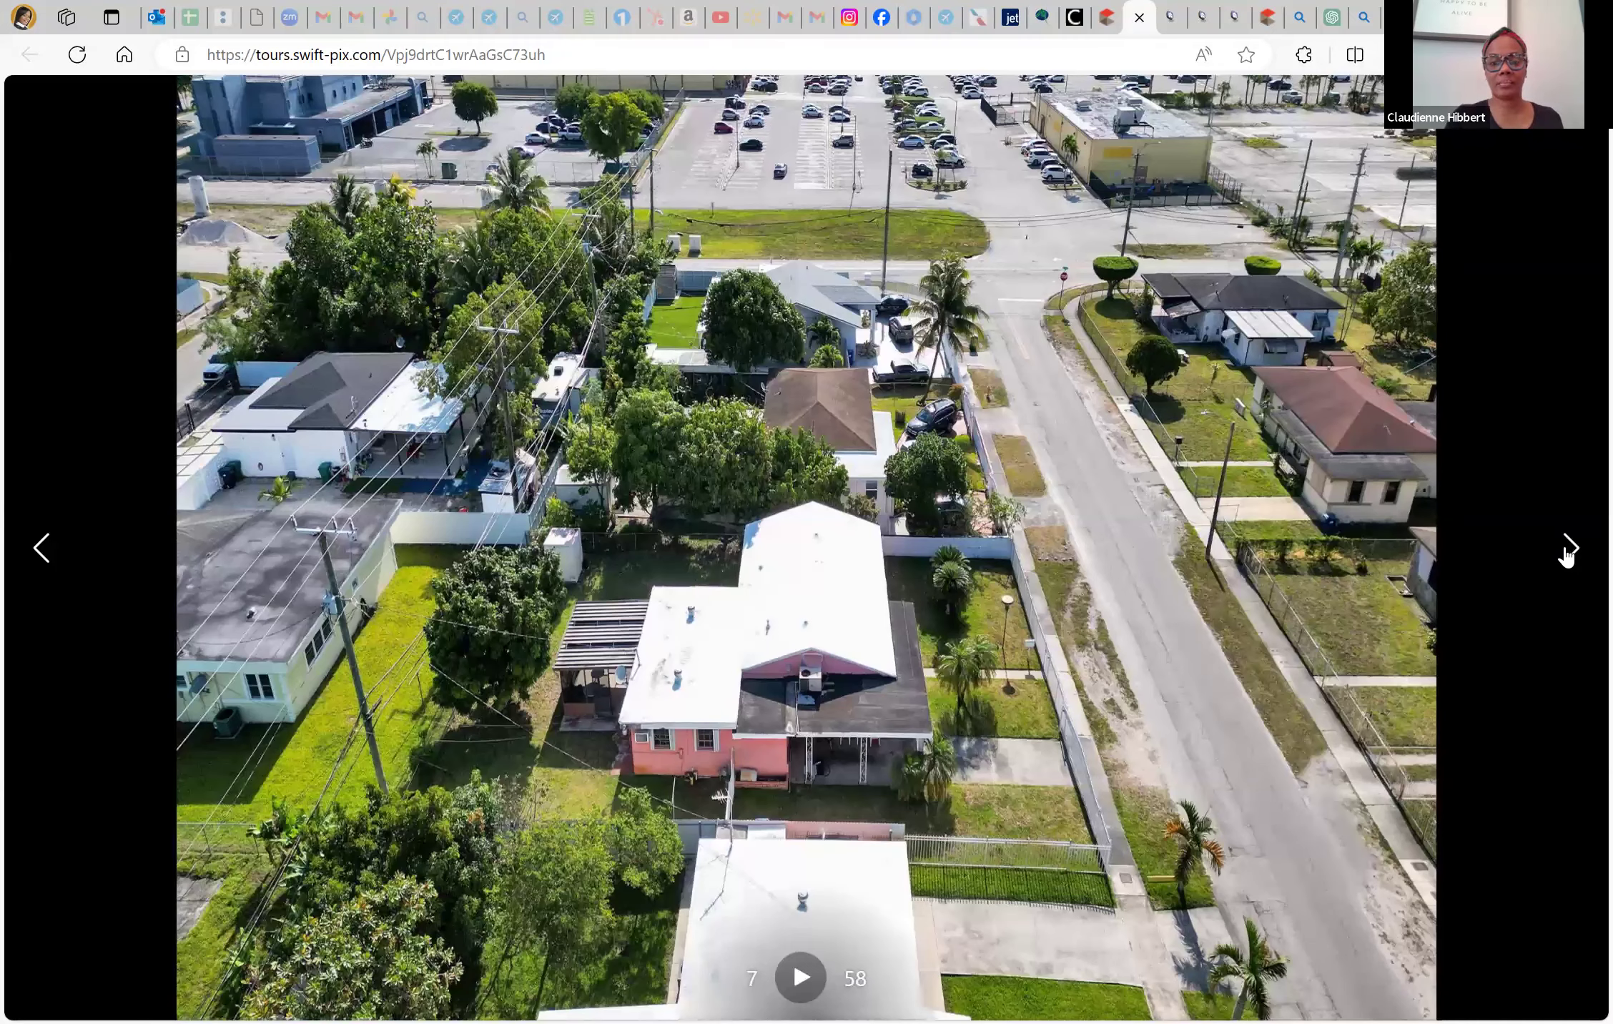
pyautogui.click(1566, 556)
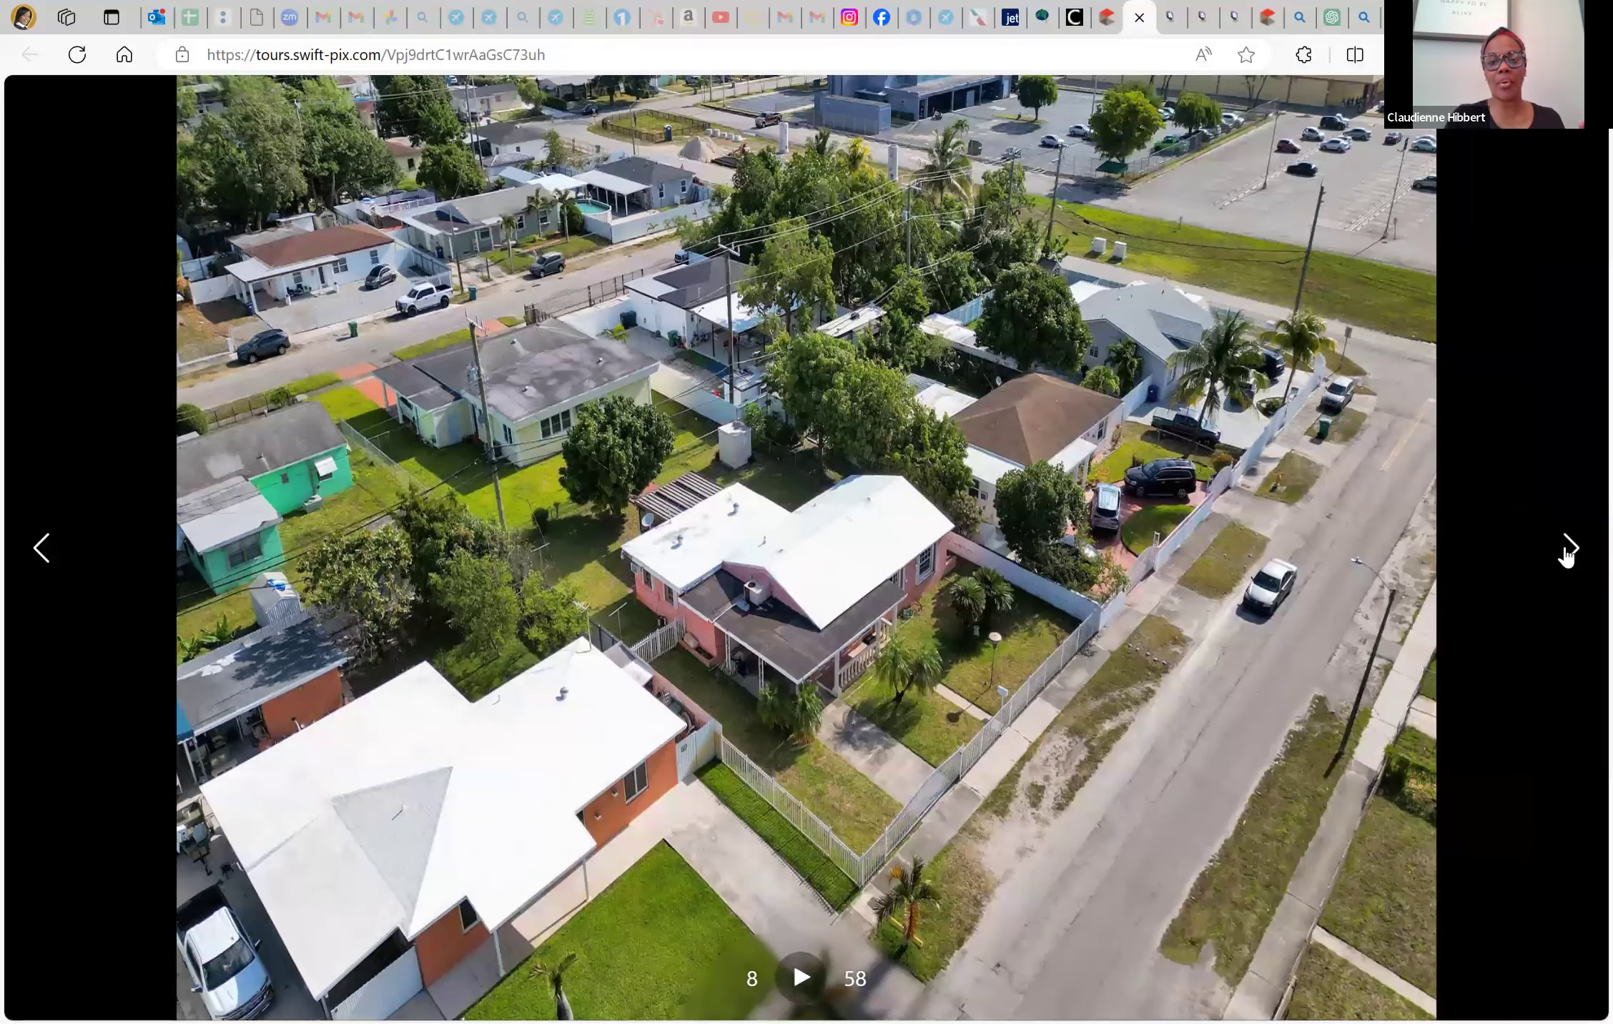
pyautogui.click(1567, 557)
pyautogui.click(1567, 557)
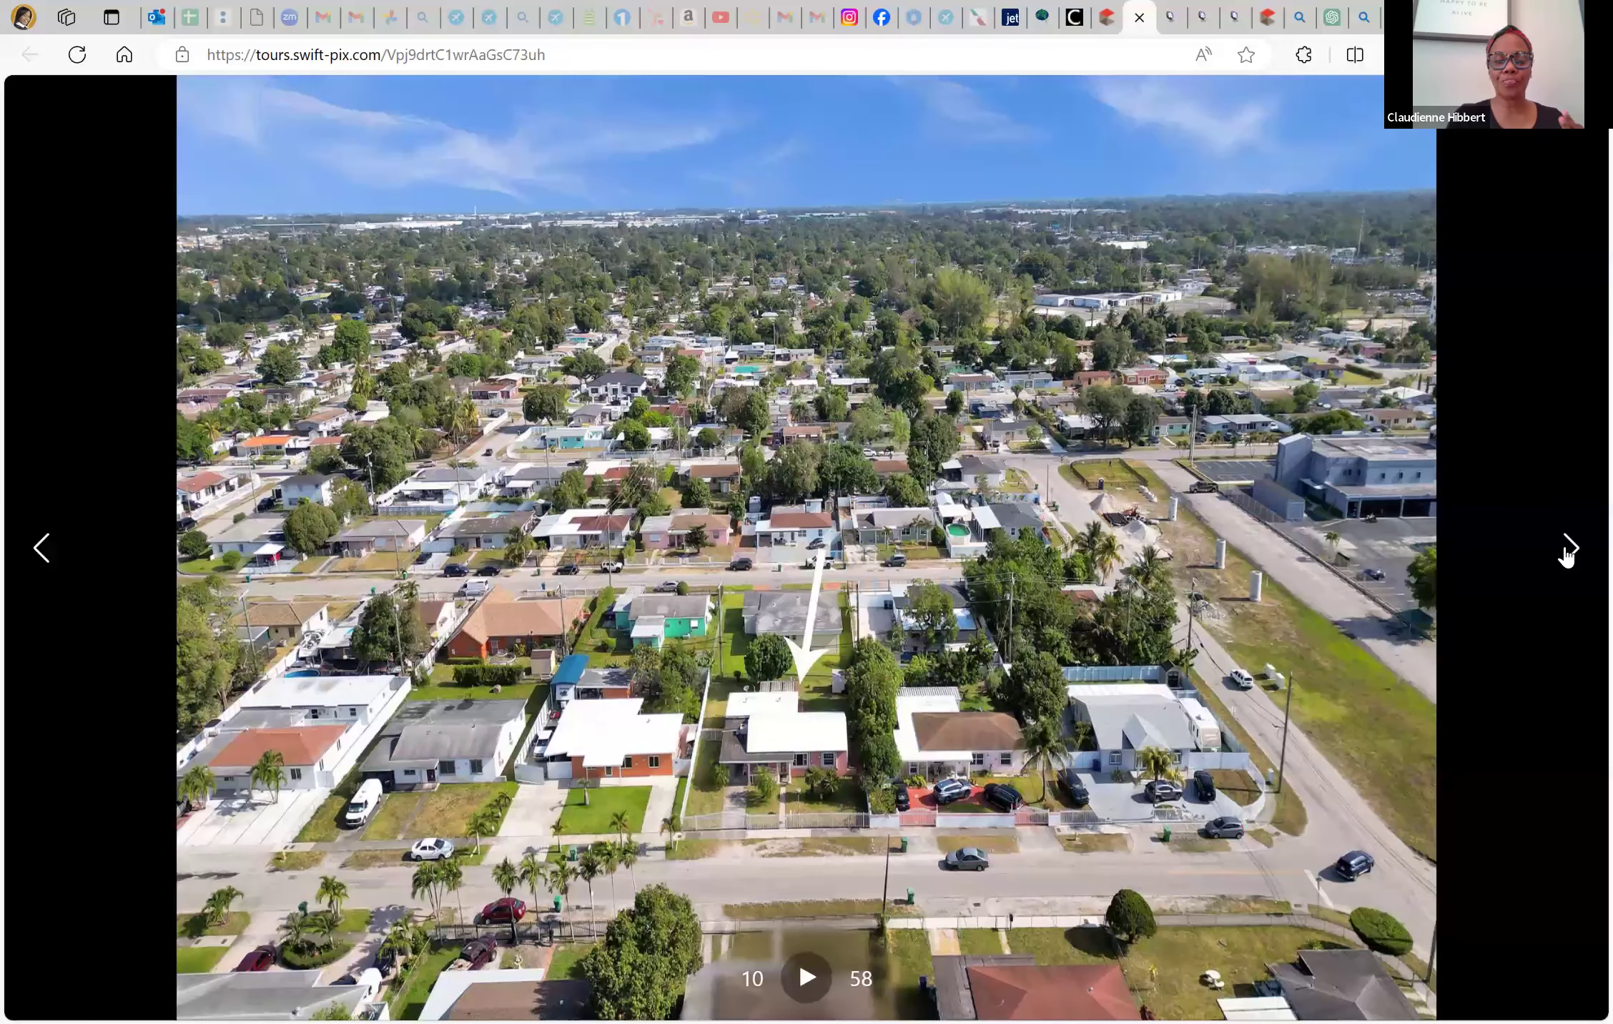
pyautogui.click(1567, 557)
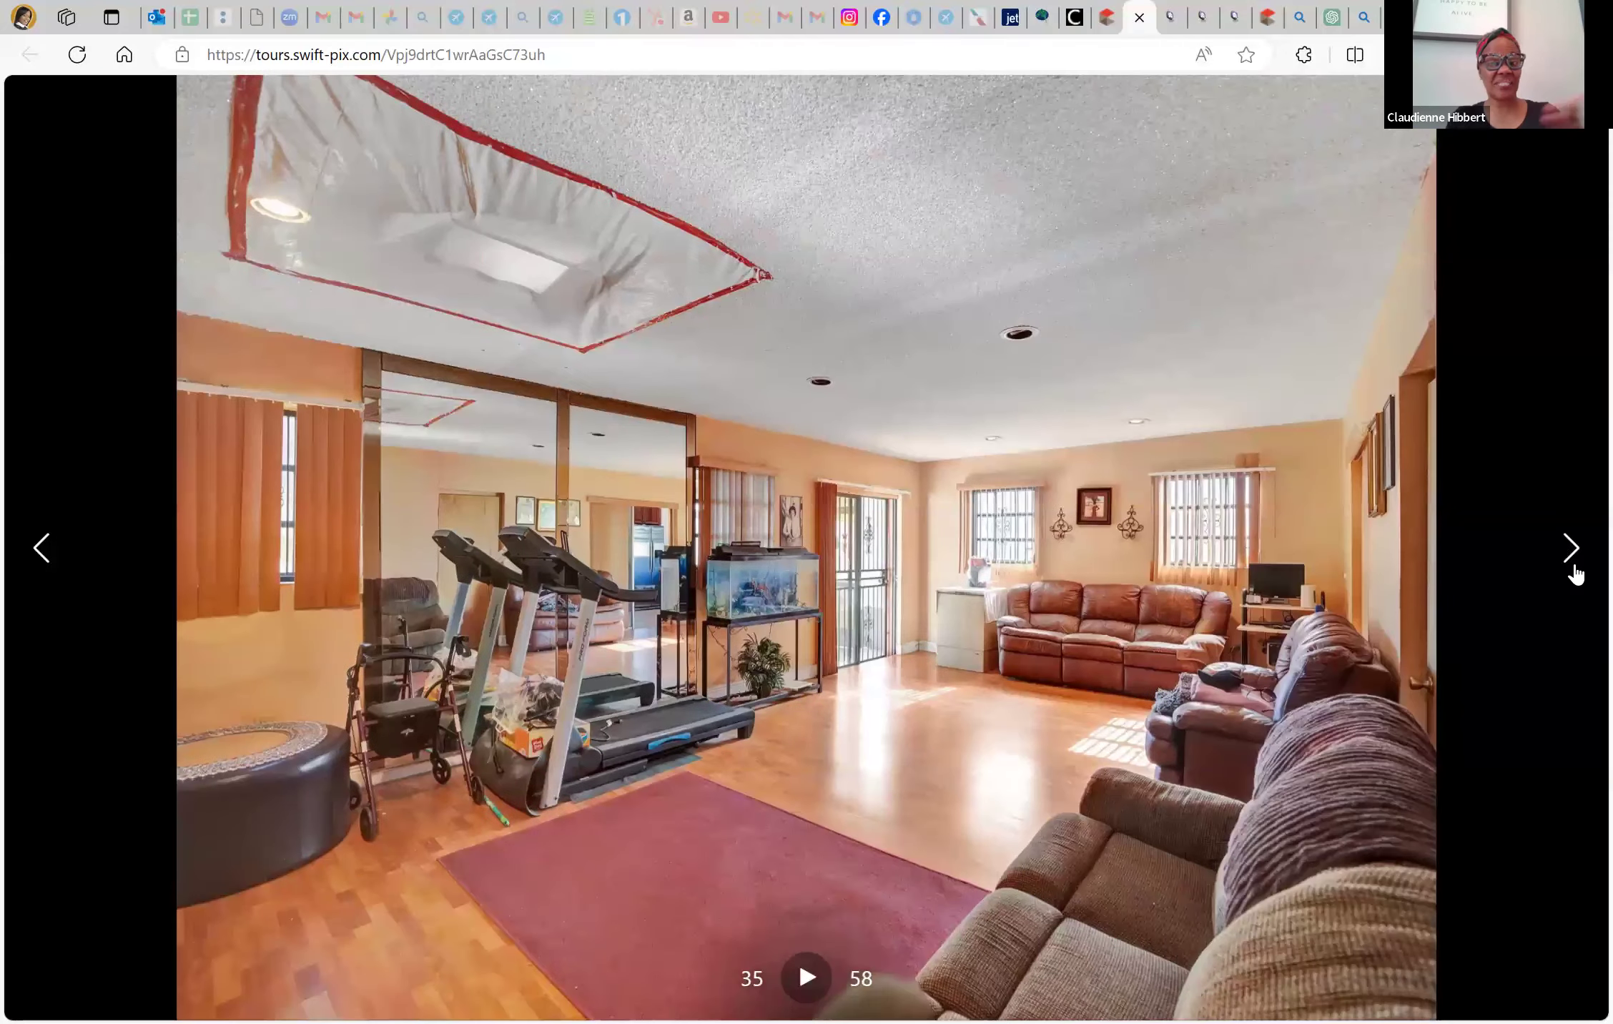
# Page forward to the screened patio photo (44 of 58), then close the viewer and the tour tab
pyautogui.click(1570, 564)
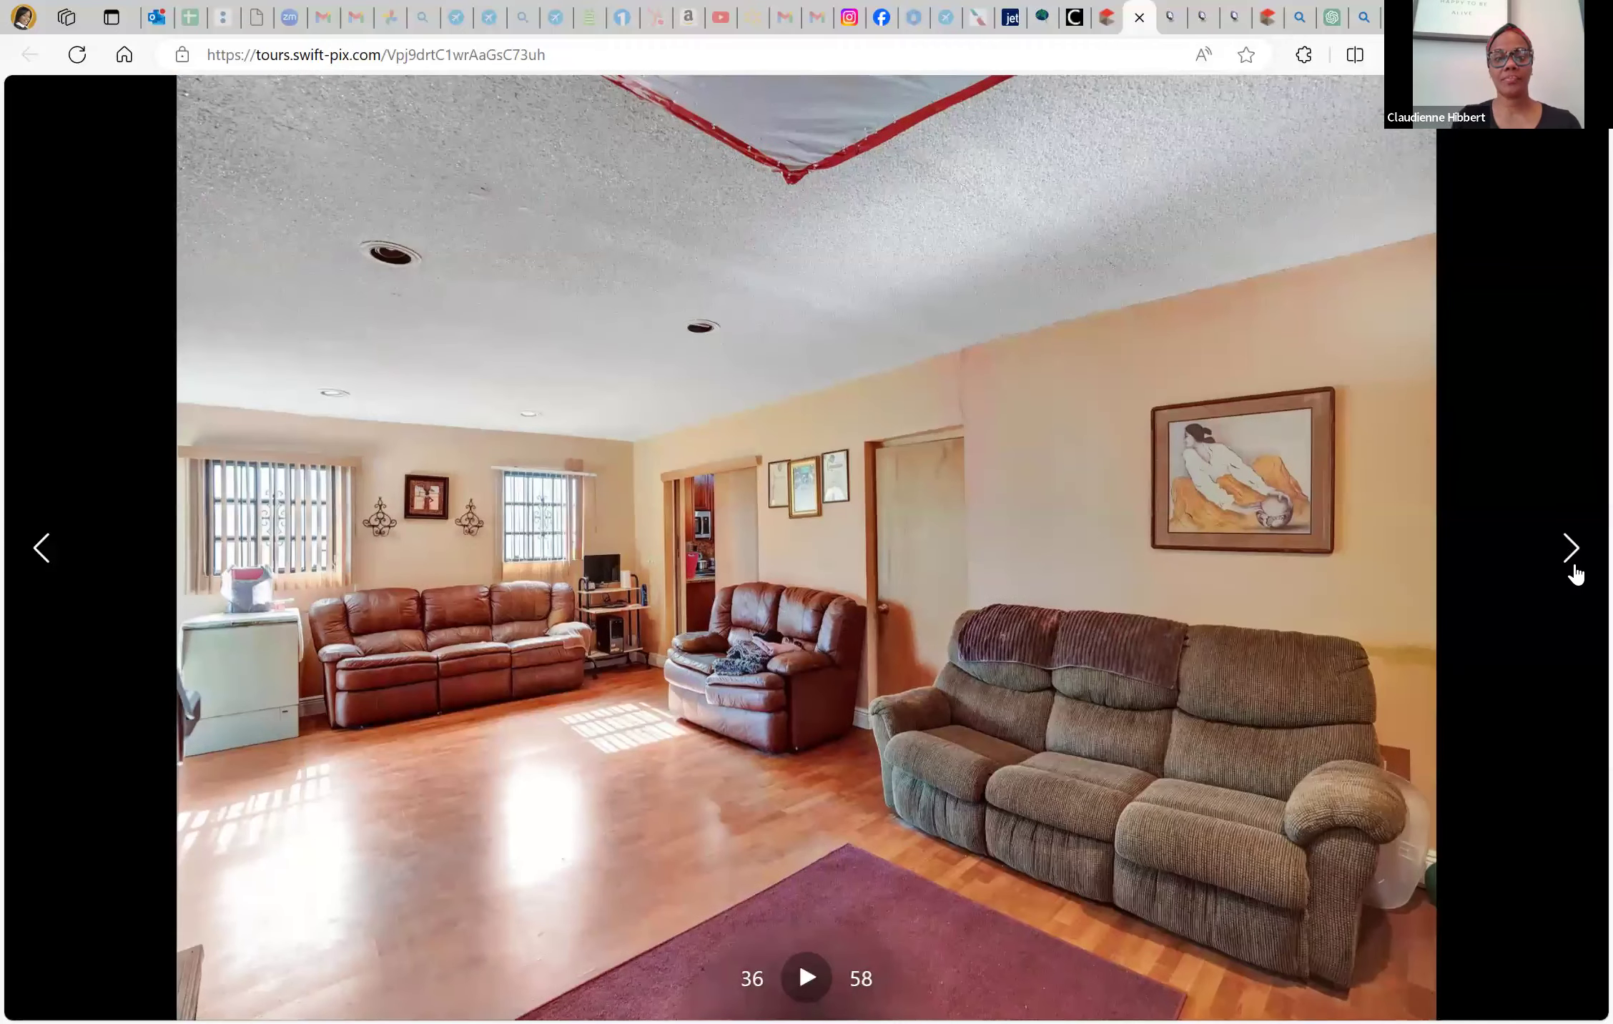
pyautogui.click(1572, 566)
pyautogui.click(1573, 569)
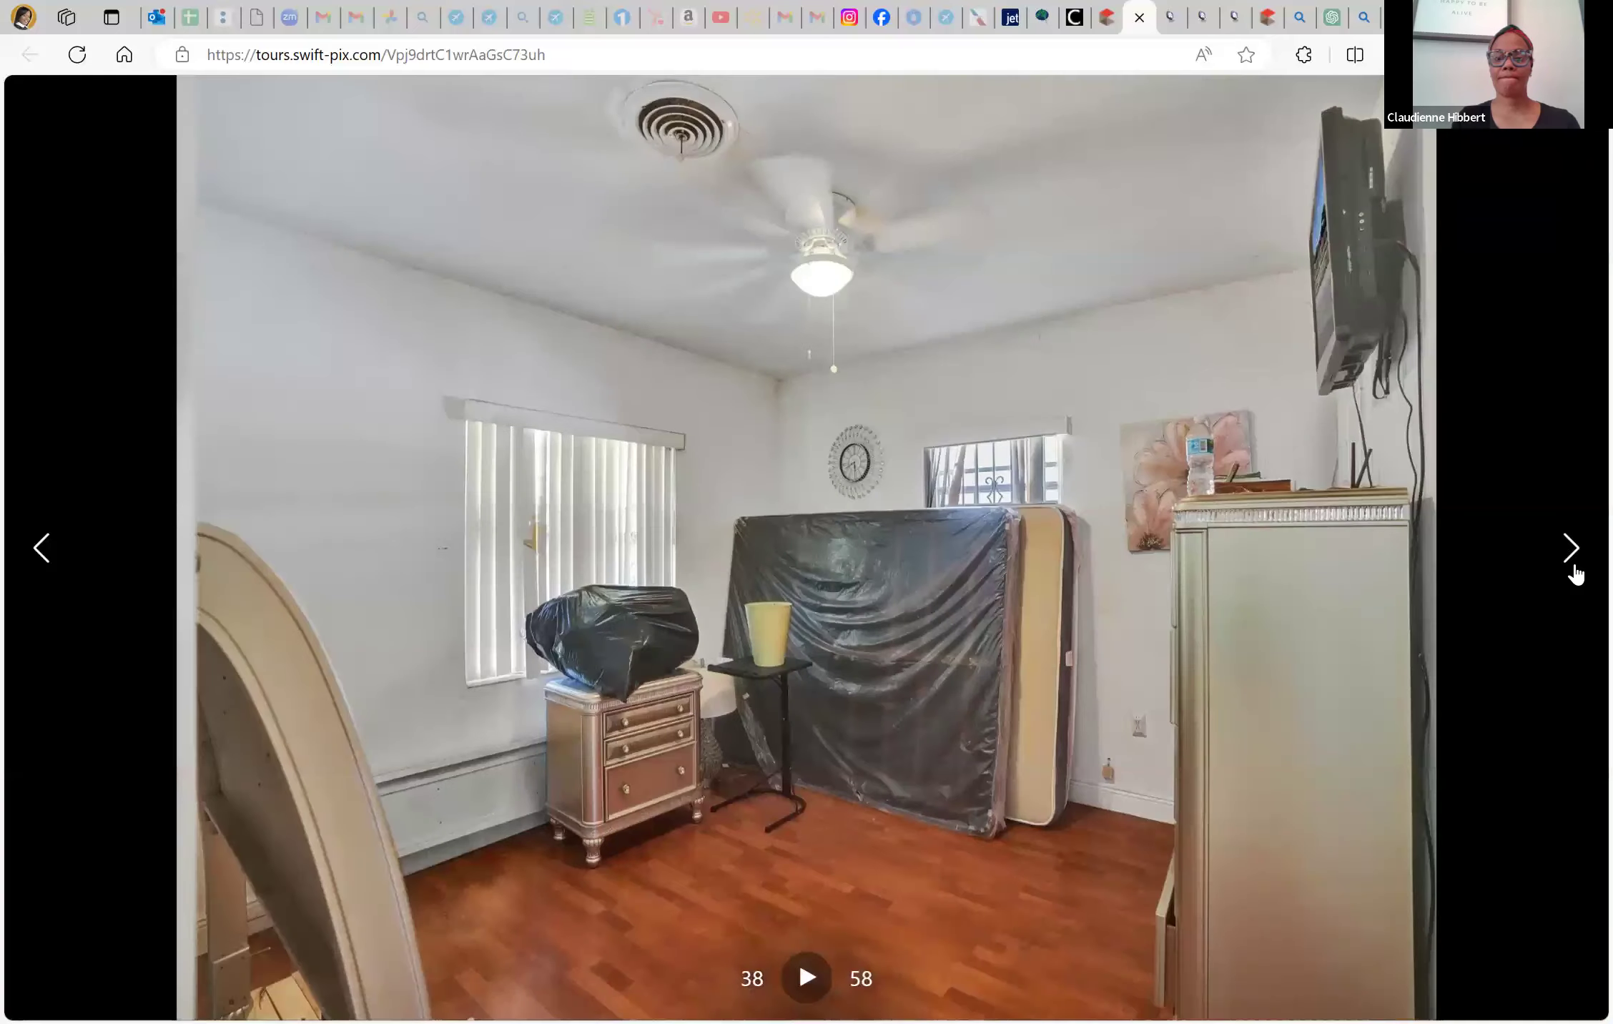
pyautogui.click(1572, 549)
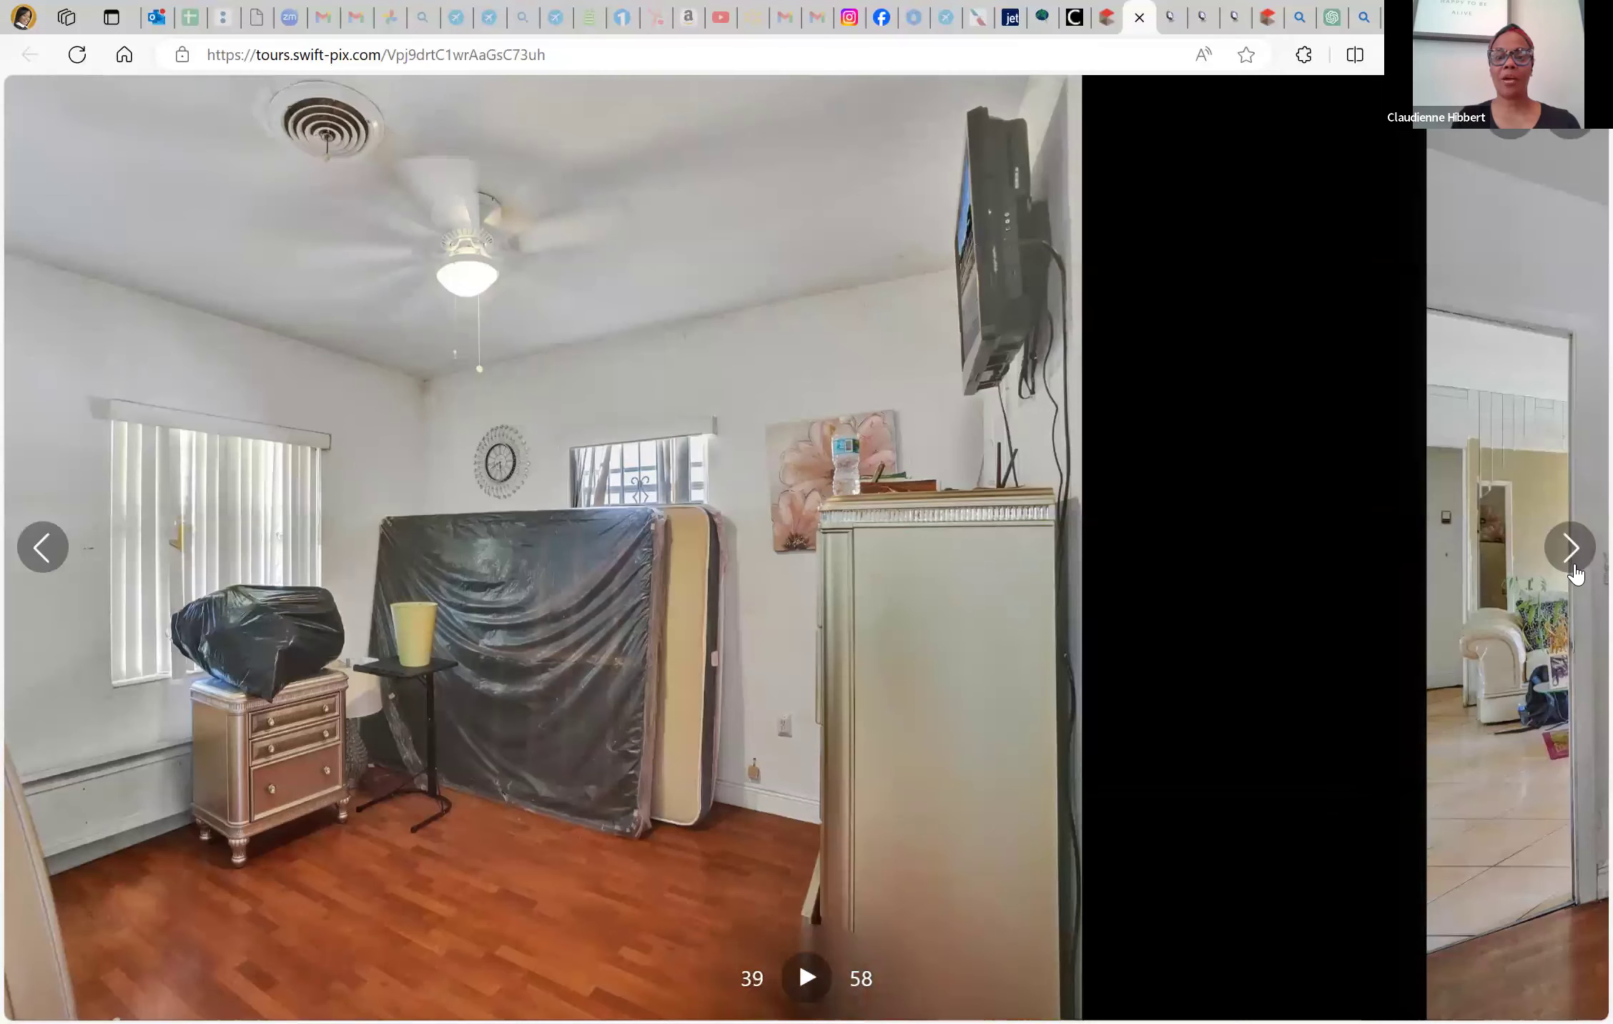
pyautogui.click(1571, 549)
pyautogui.click(1572, 549)
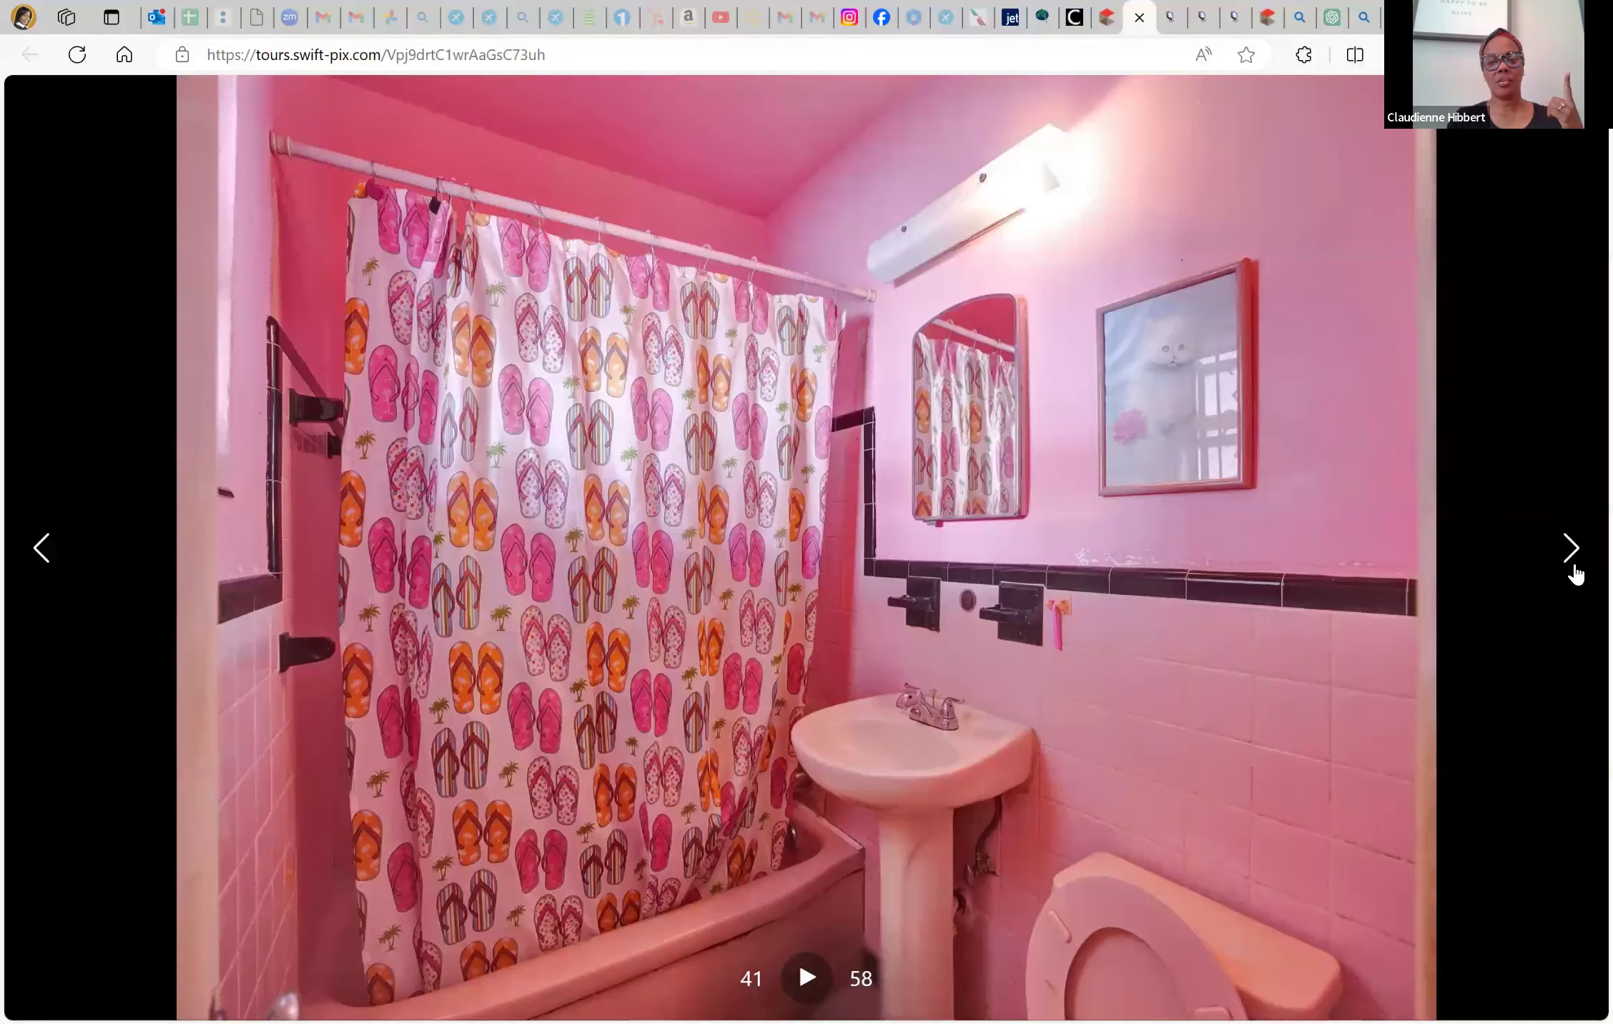
pyautogui.click(1574, 566)
pyautogui.click(1574, 567)
pyautogui.click(1575, 566)
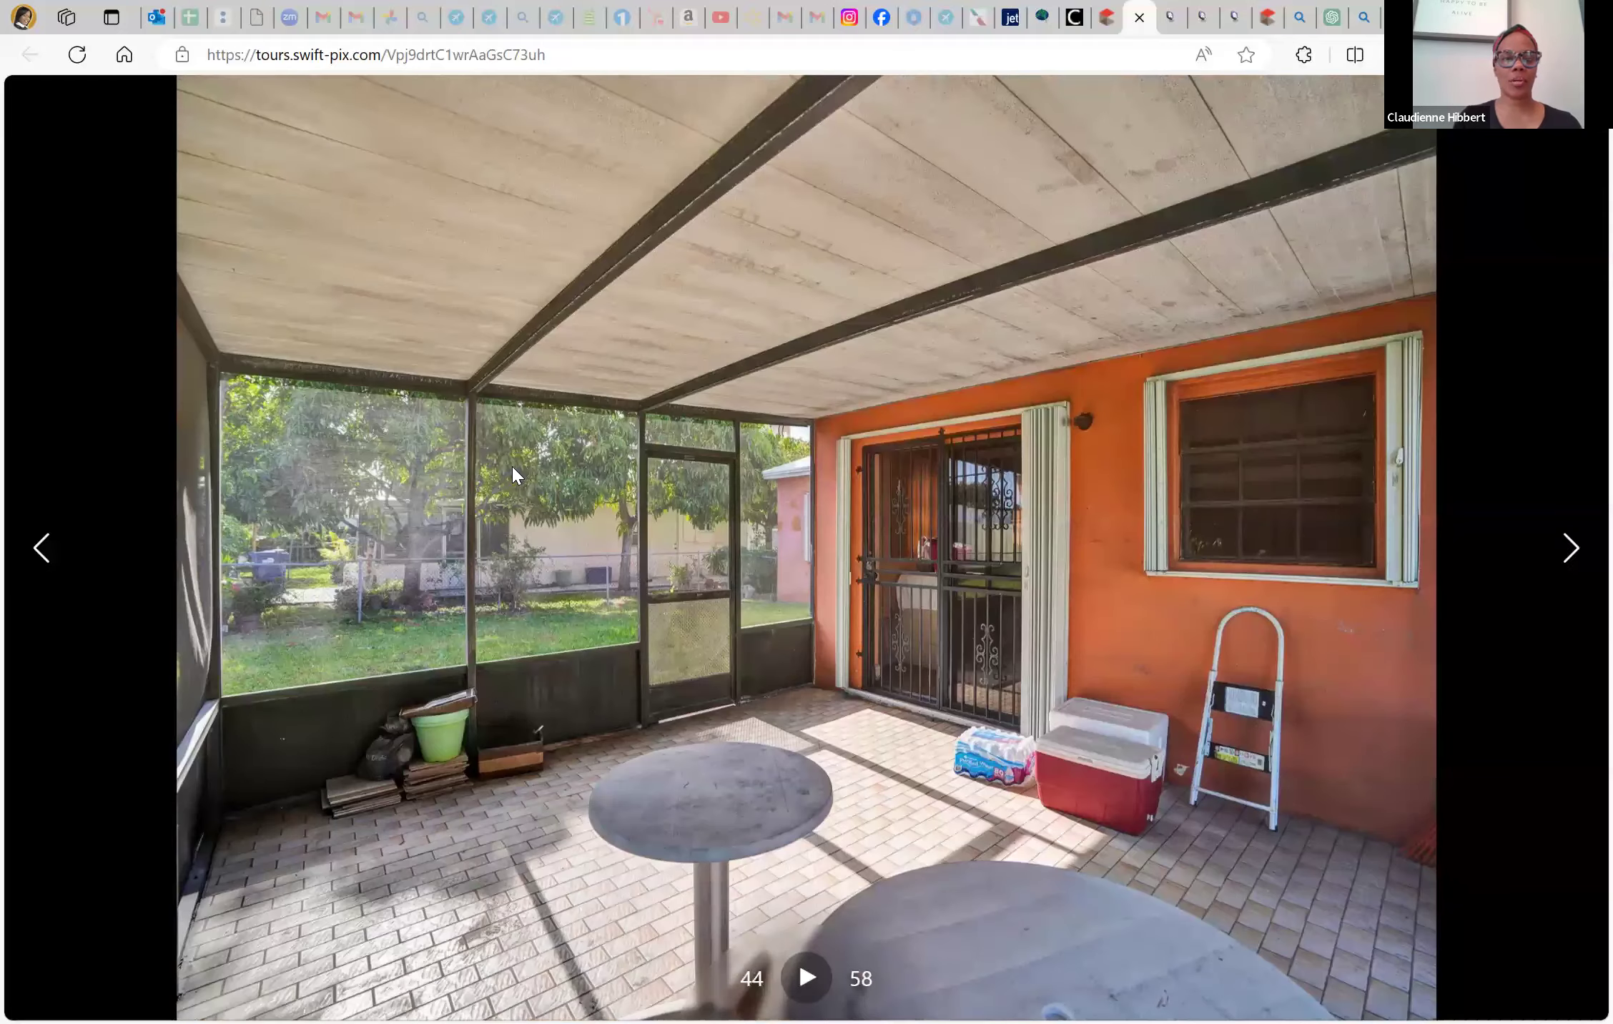
pyautogui.click(733, 364)
pyautogui.hotkey('ctrl', 'w')
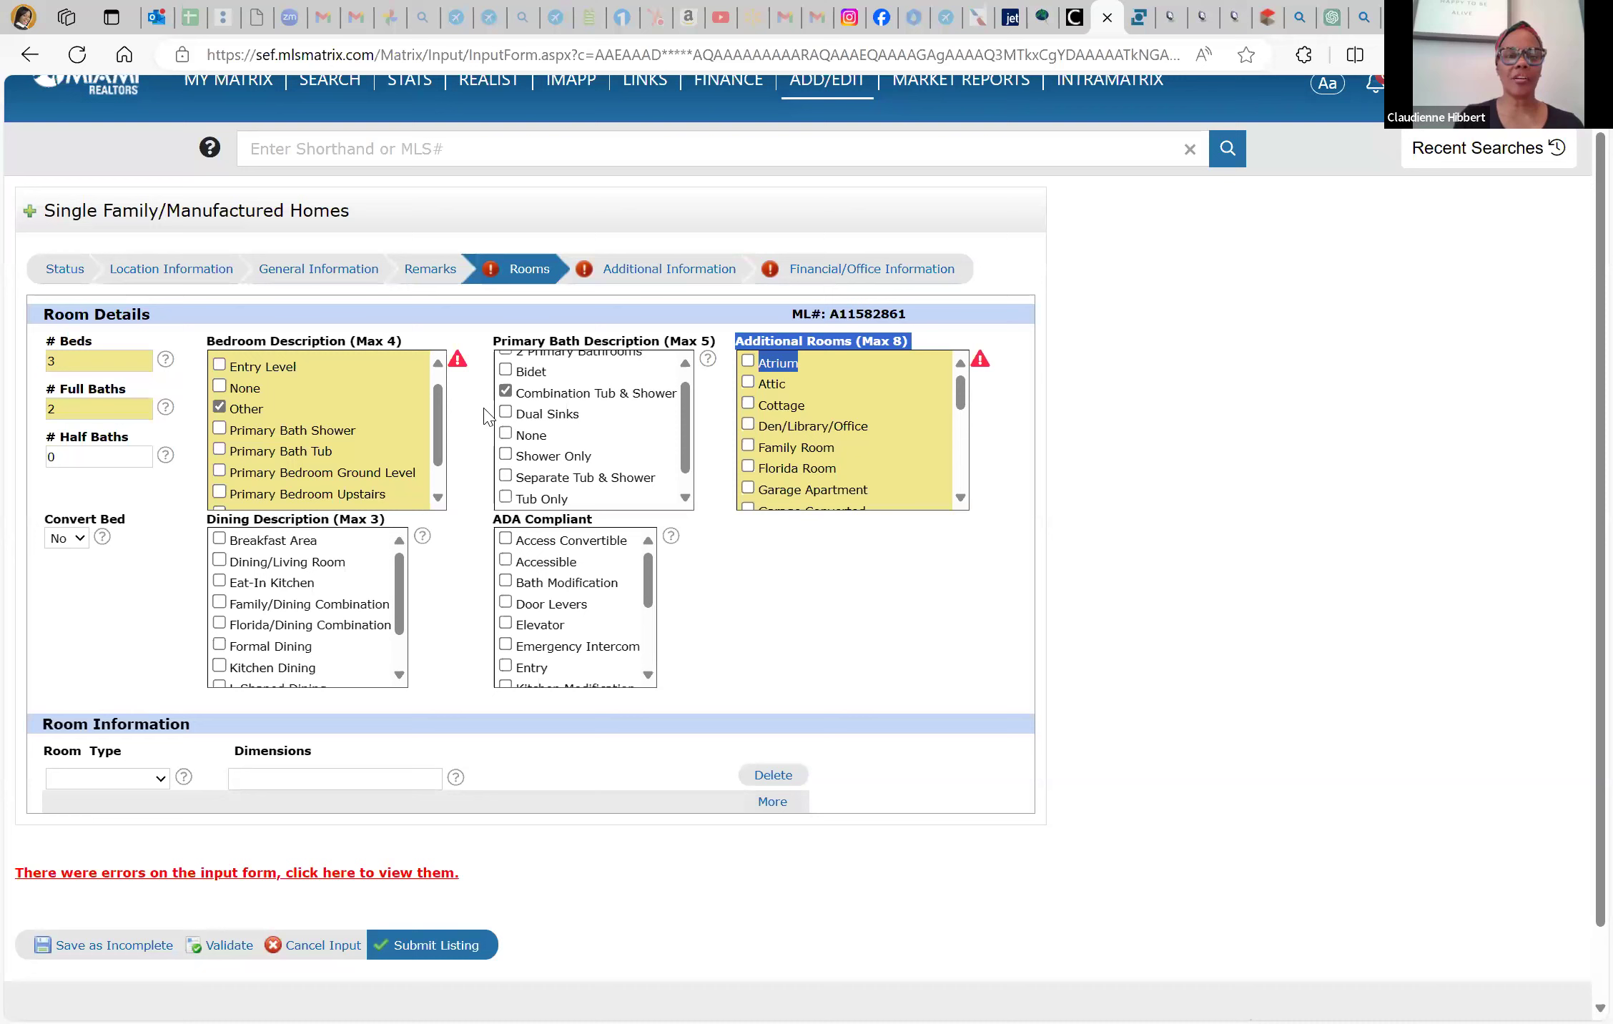
# Tick the four Additional Rooms checkboxes: Den/Library/Office, Florida Room, Storage Room, Utility Room/Laundry
pyautogui.scroll(-1, 612, 440)
pyautogui.scroll(2, 612, 440)
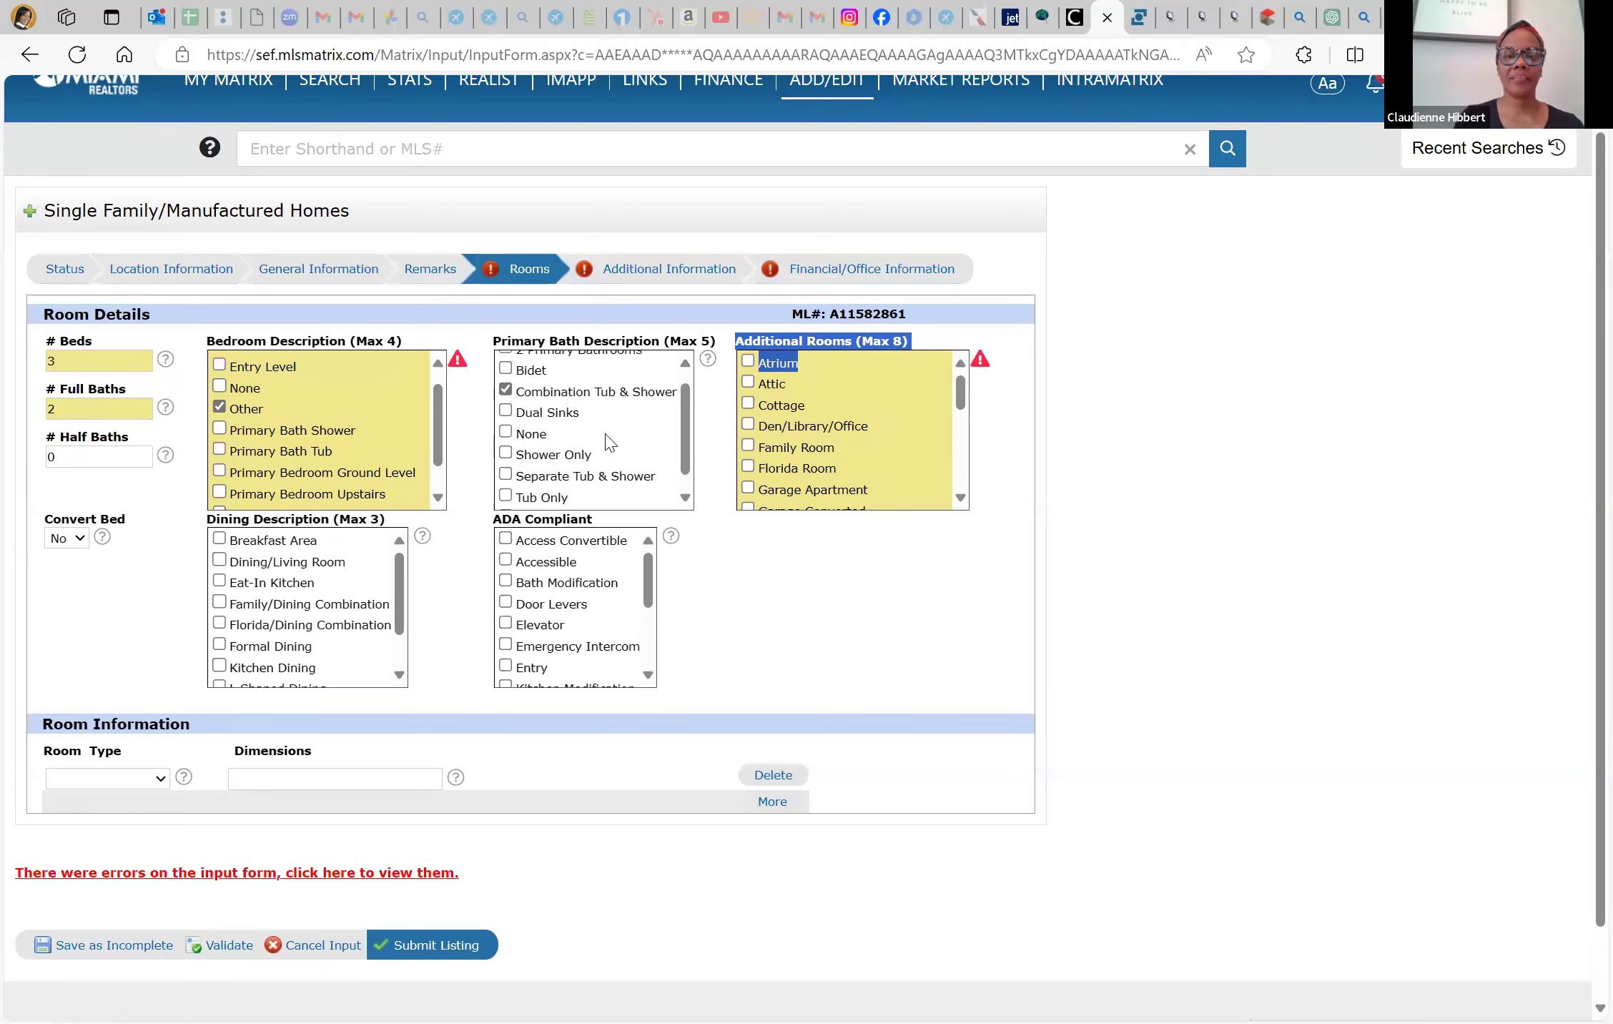
pyautogui.scroll(1, 892, 394)
pyautogui.click(980, 447)
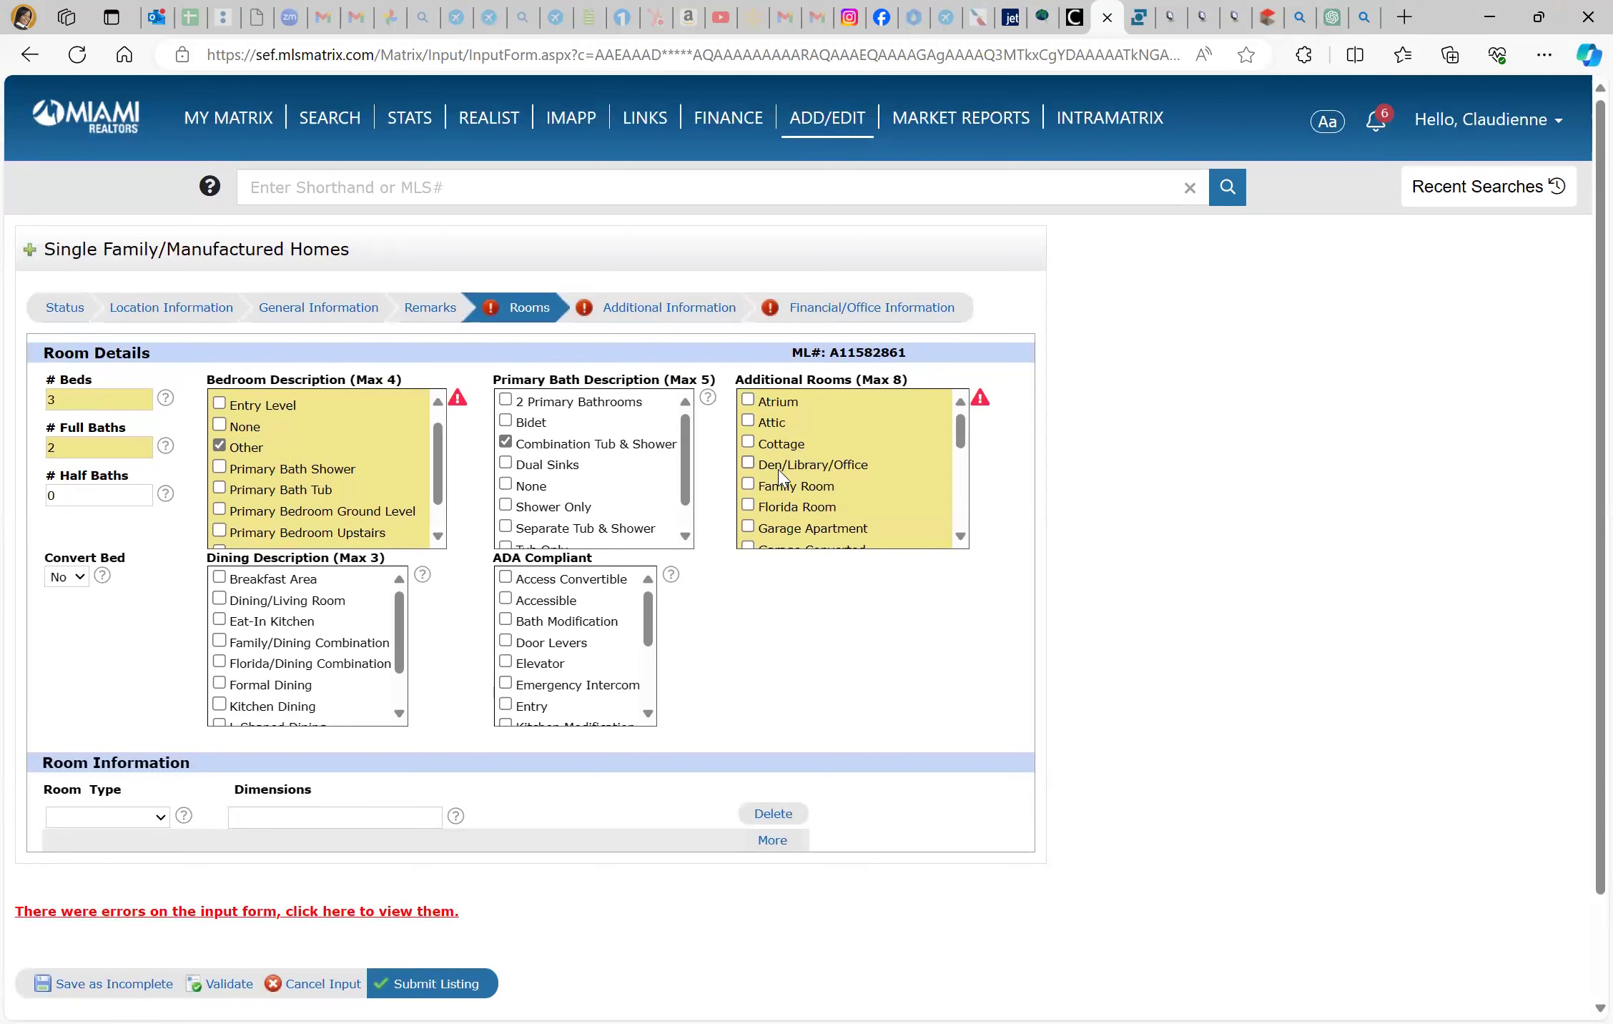
pyautogui.click(748, 463)
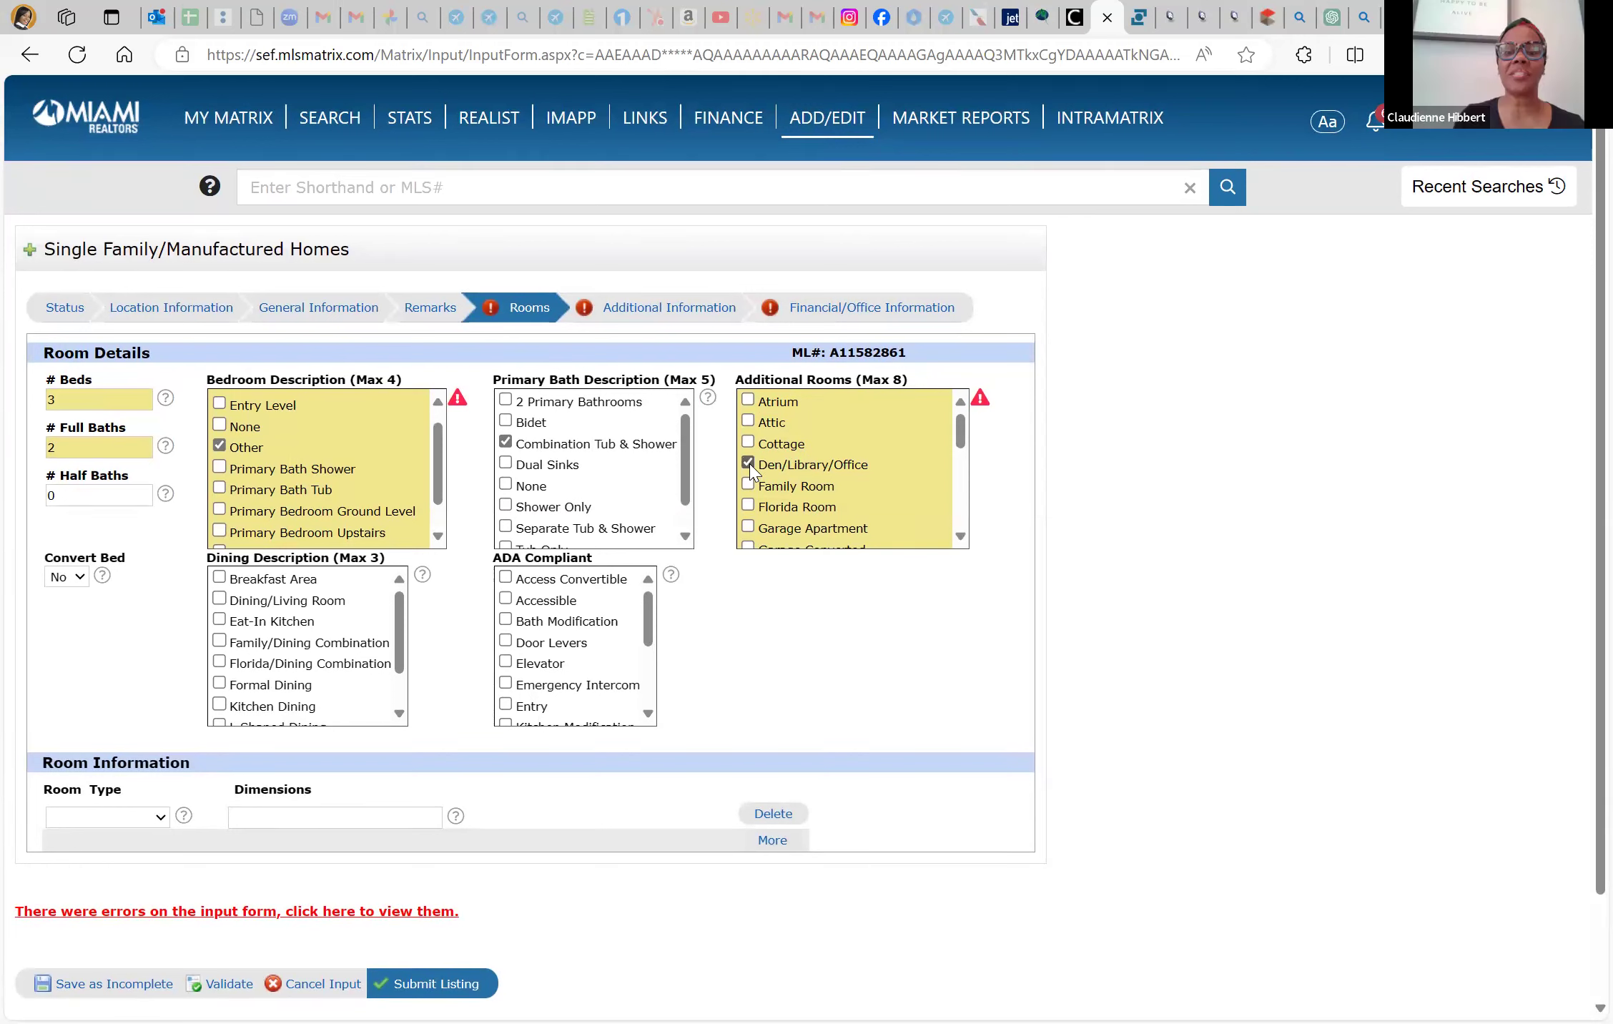
pyautogui.scroll(-1, 804, 497)
pyautogui.click(748, 472)
pyautogui.scroll(-2, 818, 506)
pyautogui.scroll(-2, 817, 506)
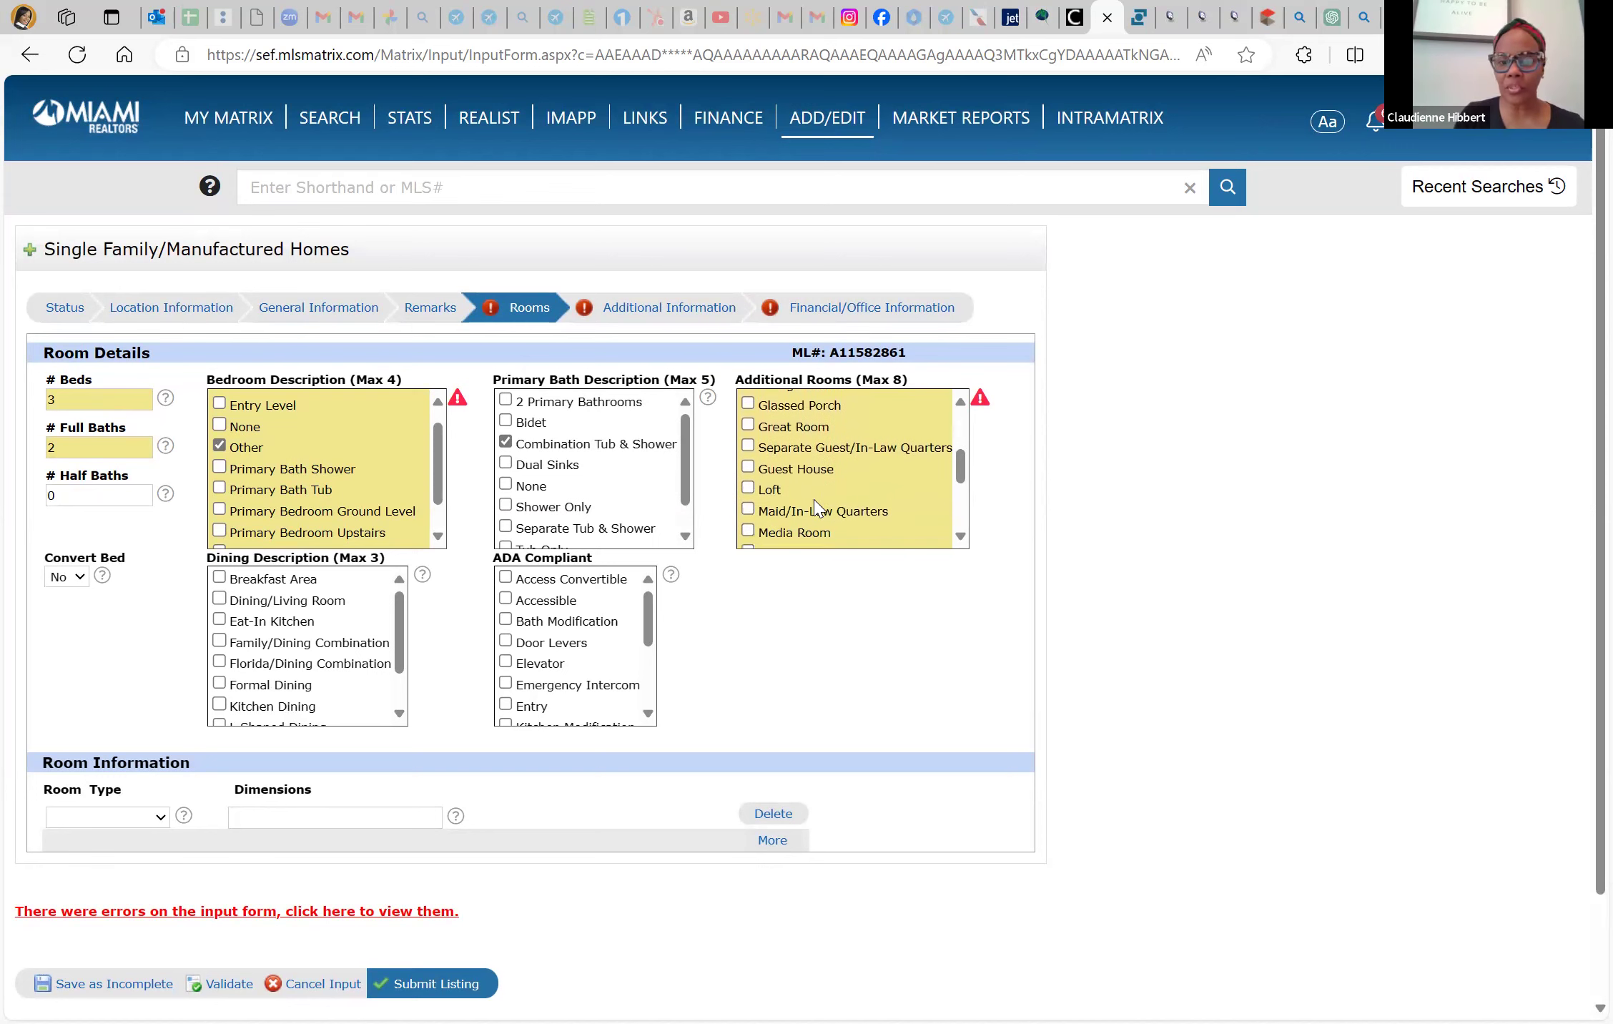
pyautogui.scroll(-1, 817, 506)
pyautogui.scroll(-5, 817, 507)
pyautogui.click(748, 377)
pyautogui.click(748, 441)
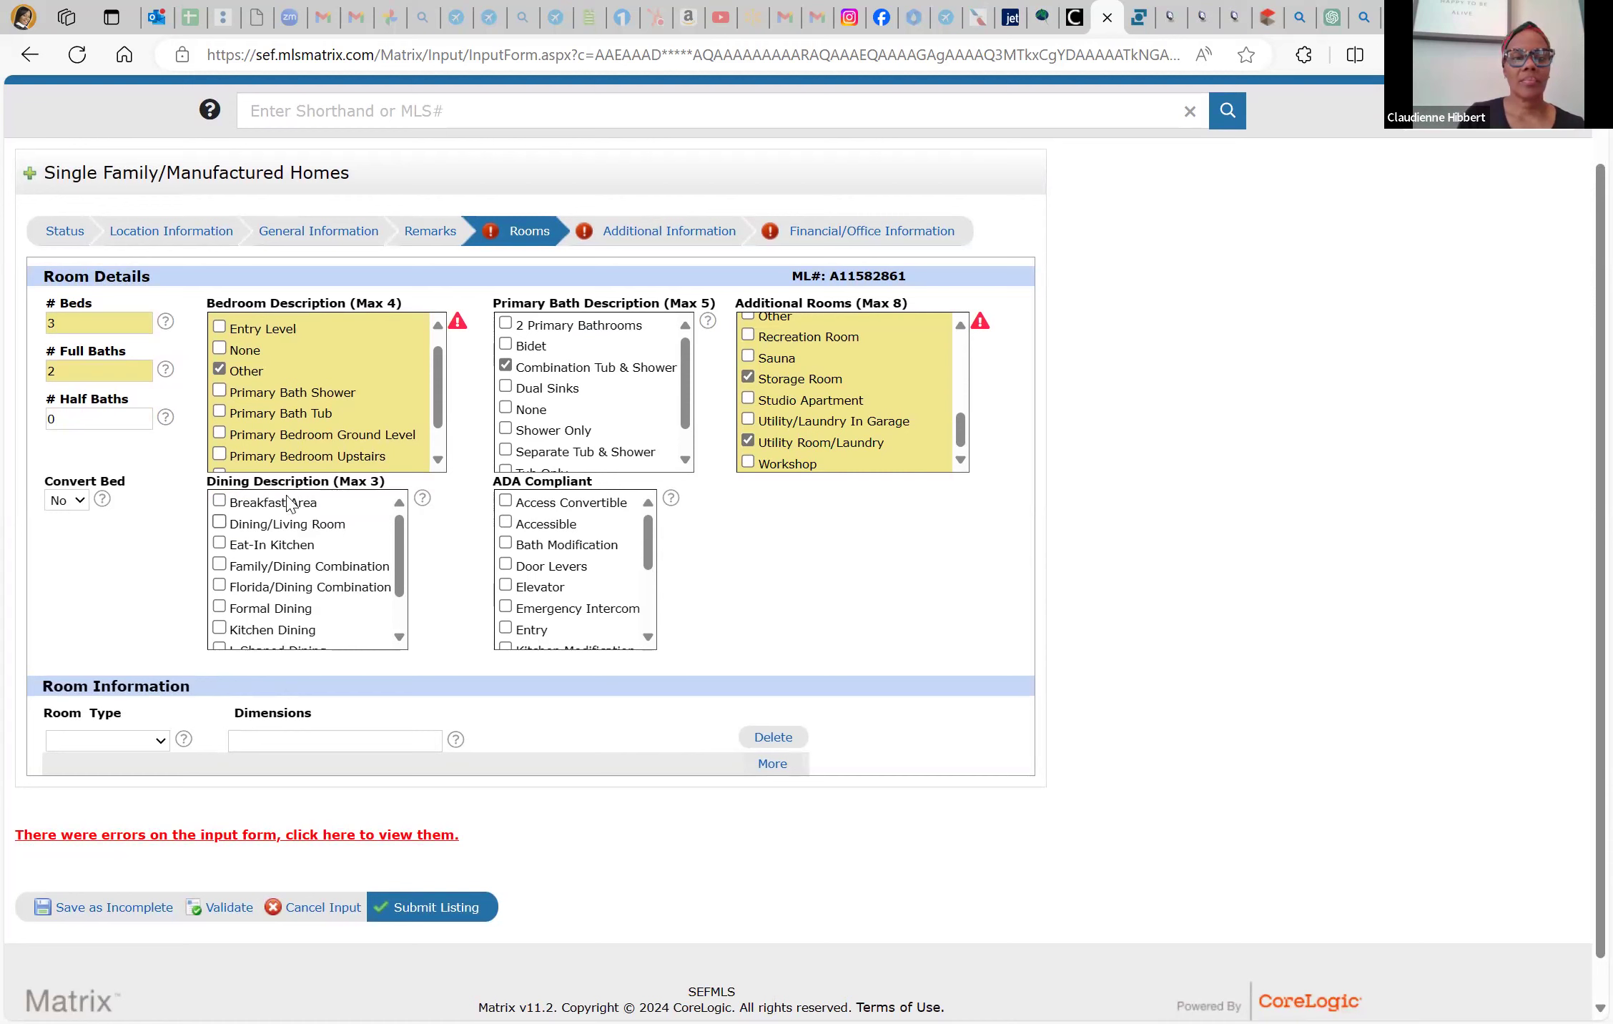
# Set the Dining Description to Formal Dining instead of Dining/Living Room
pyautogui.click(219, 523)
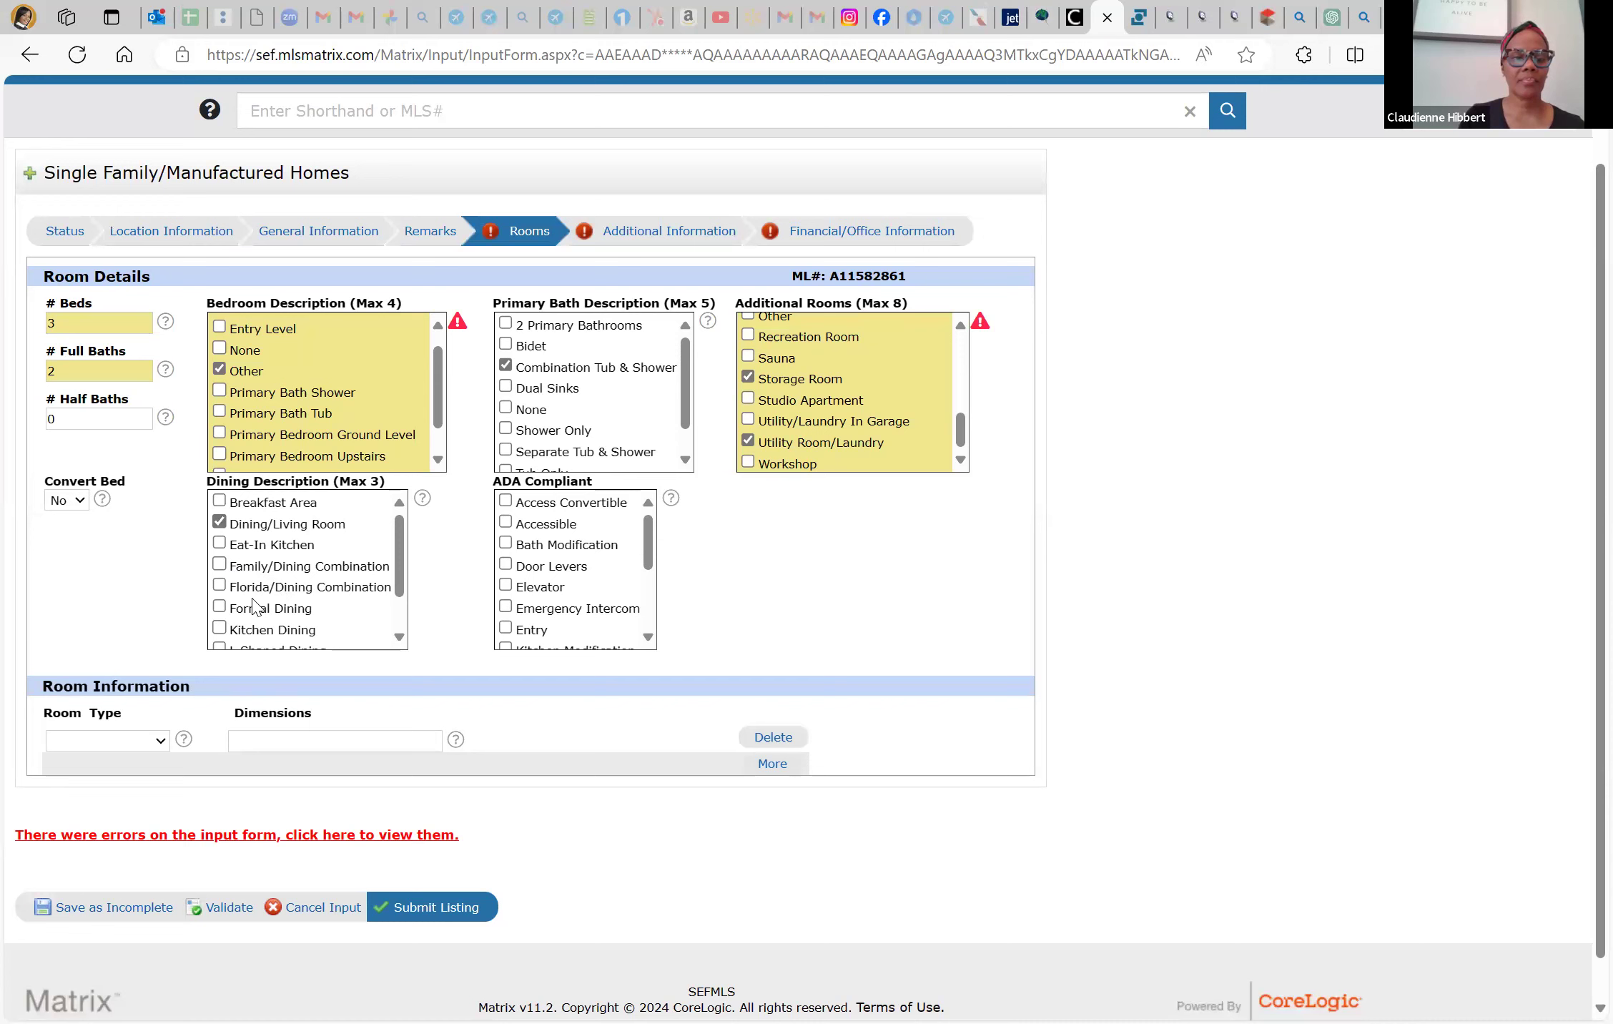
pyautogui.scroll(-1, 255, 606)
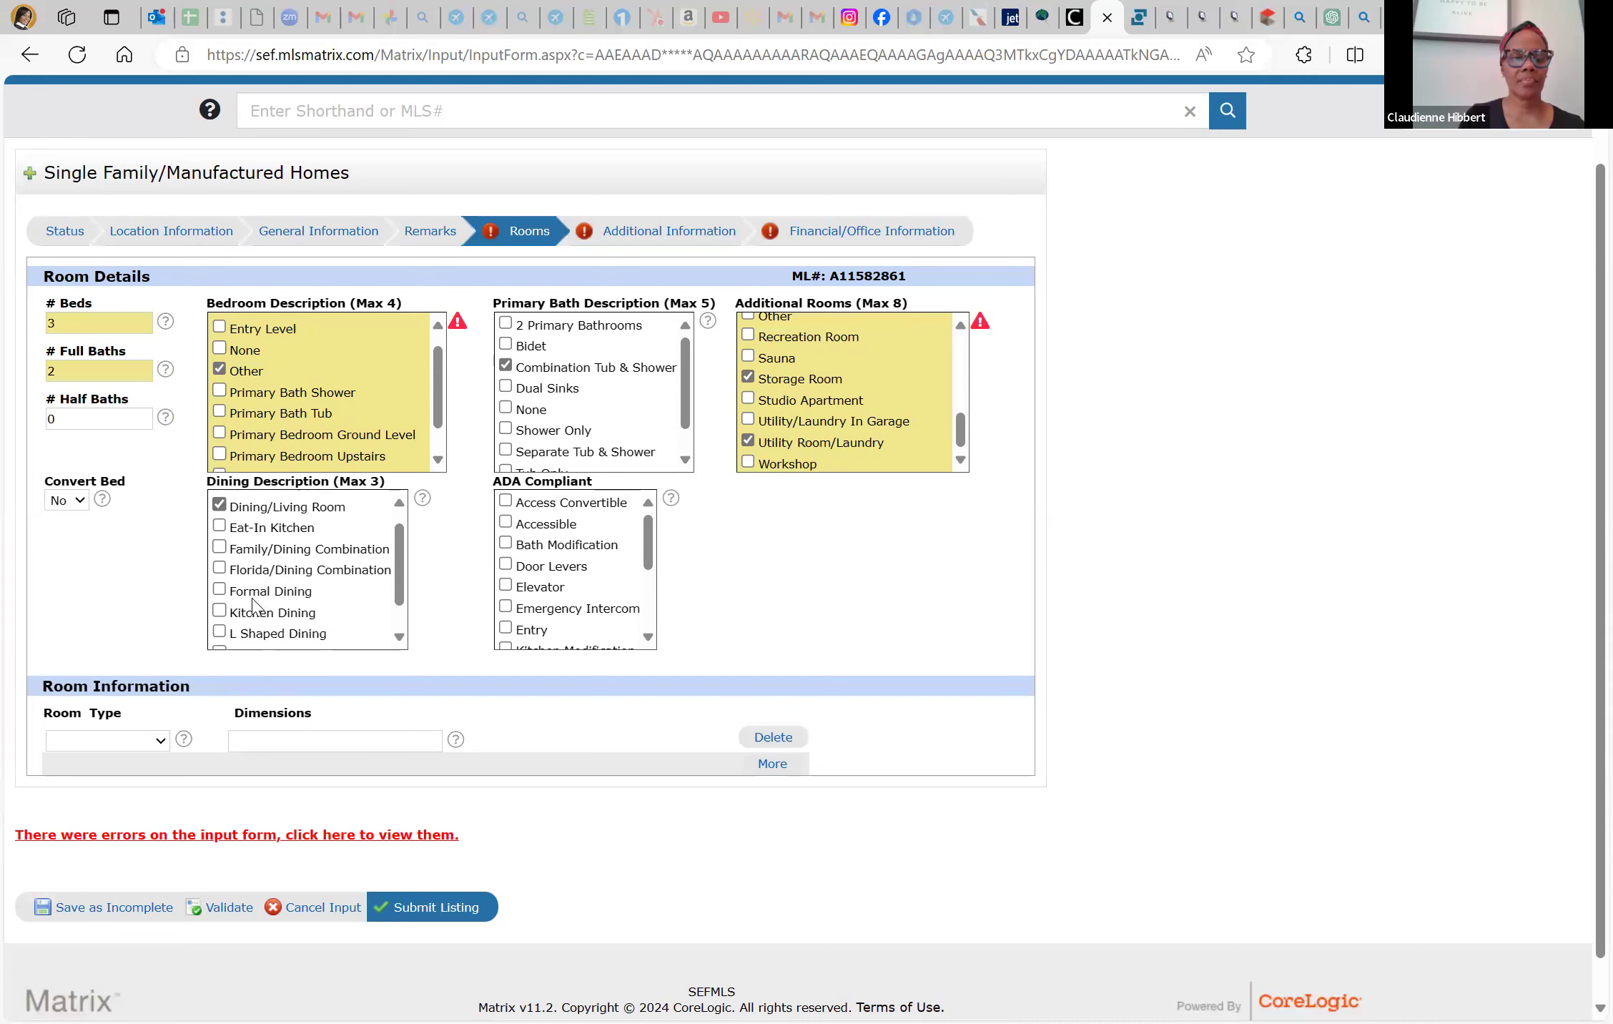
pyautogui.click(221, 507)
pyautogui.click(220, 590)
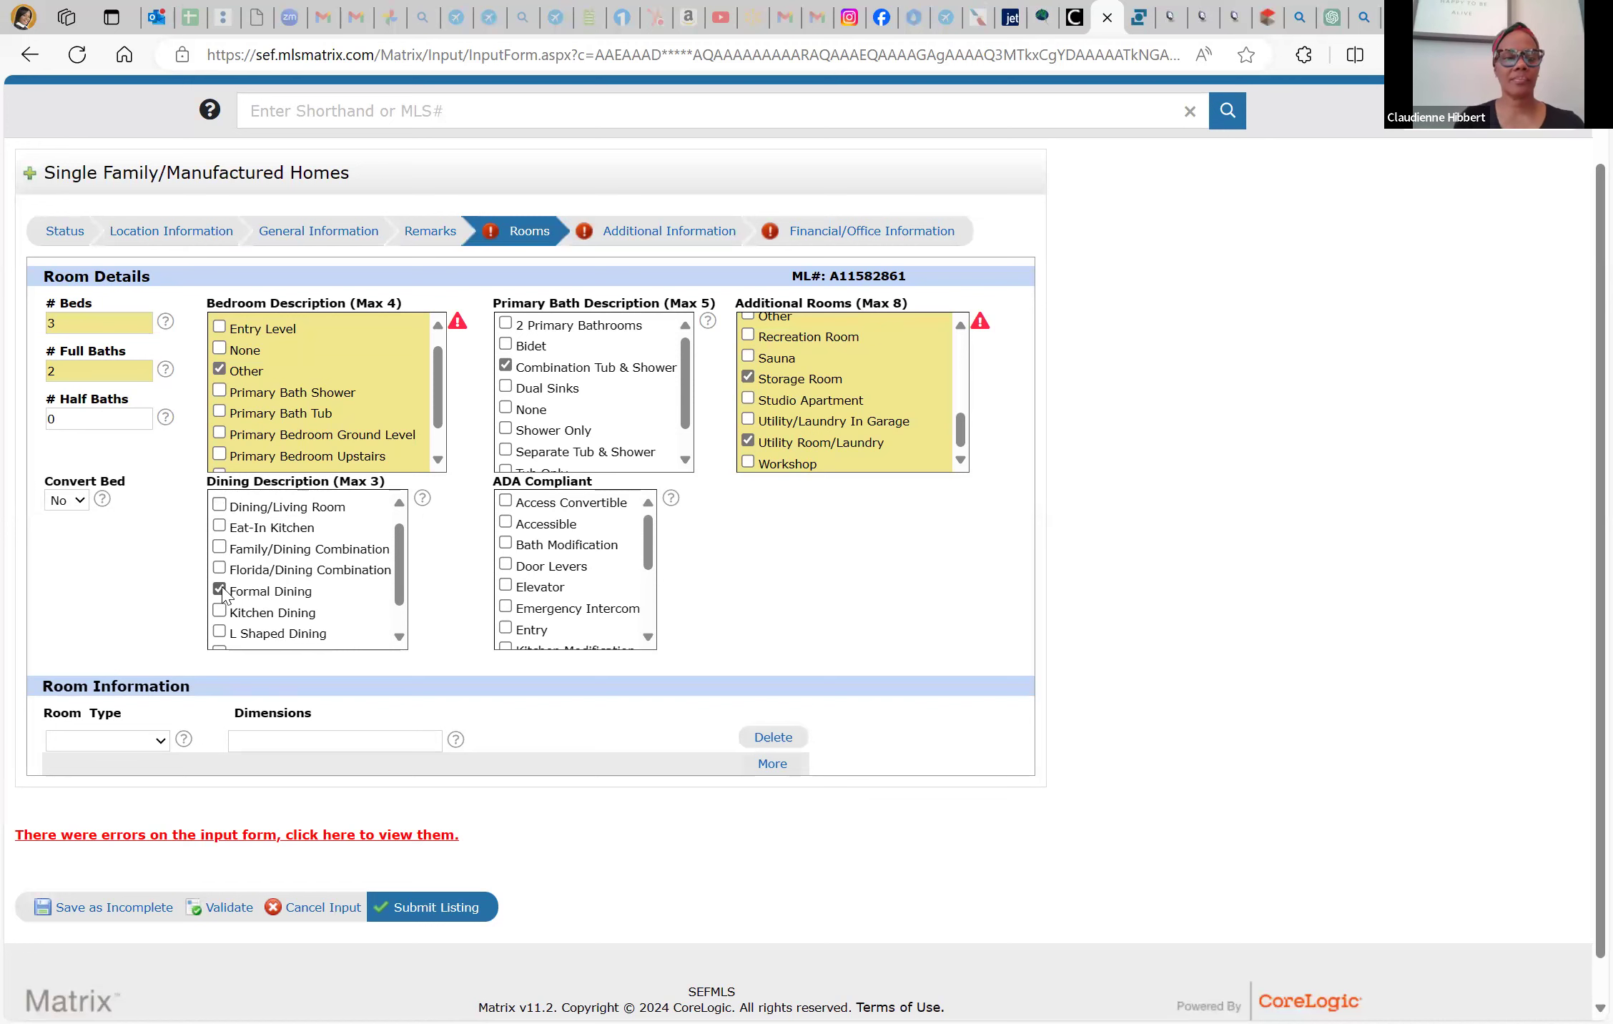
# Open and dismiss the Room Type list without choosing, then validate the Rooms section
pyautogui.scroll(-4, 296, 611)
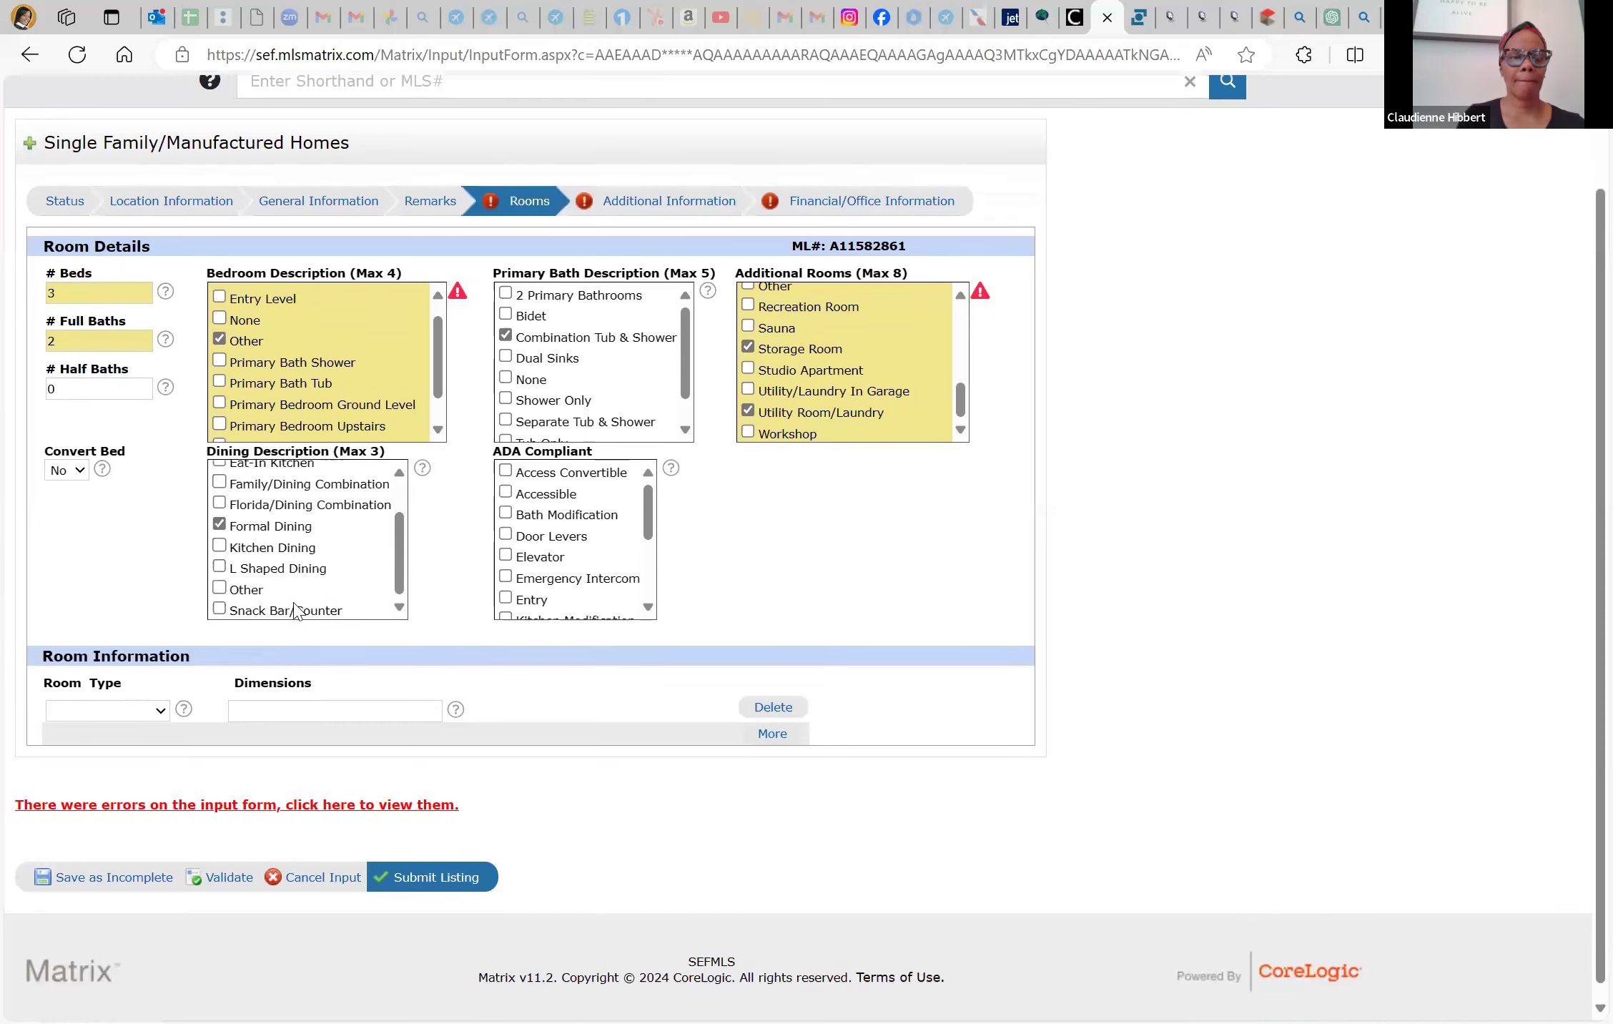
pyautogui.scroll(-1, 577, 543)
pyautogui.scroll(-2, 578, 544)
pyautogui.scroll(5, 577, 543)
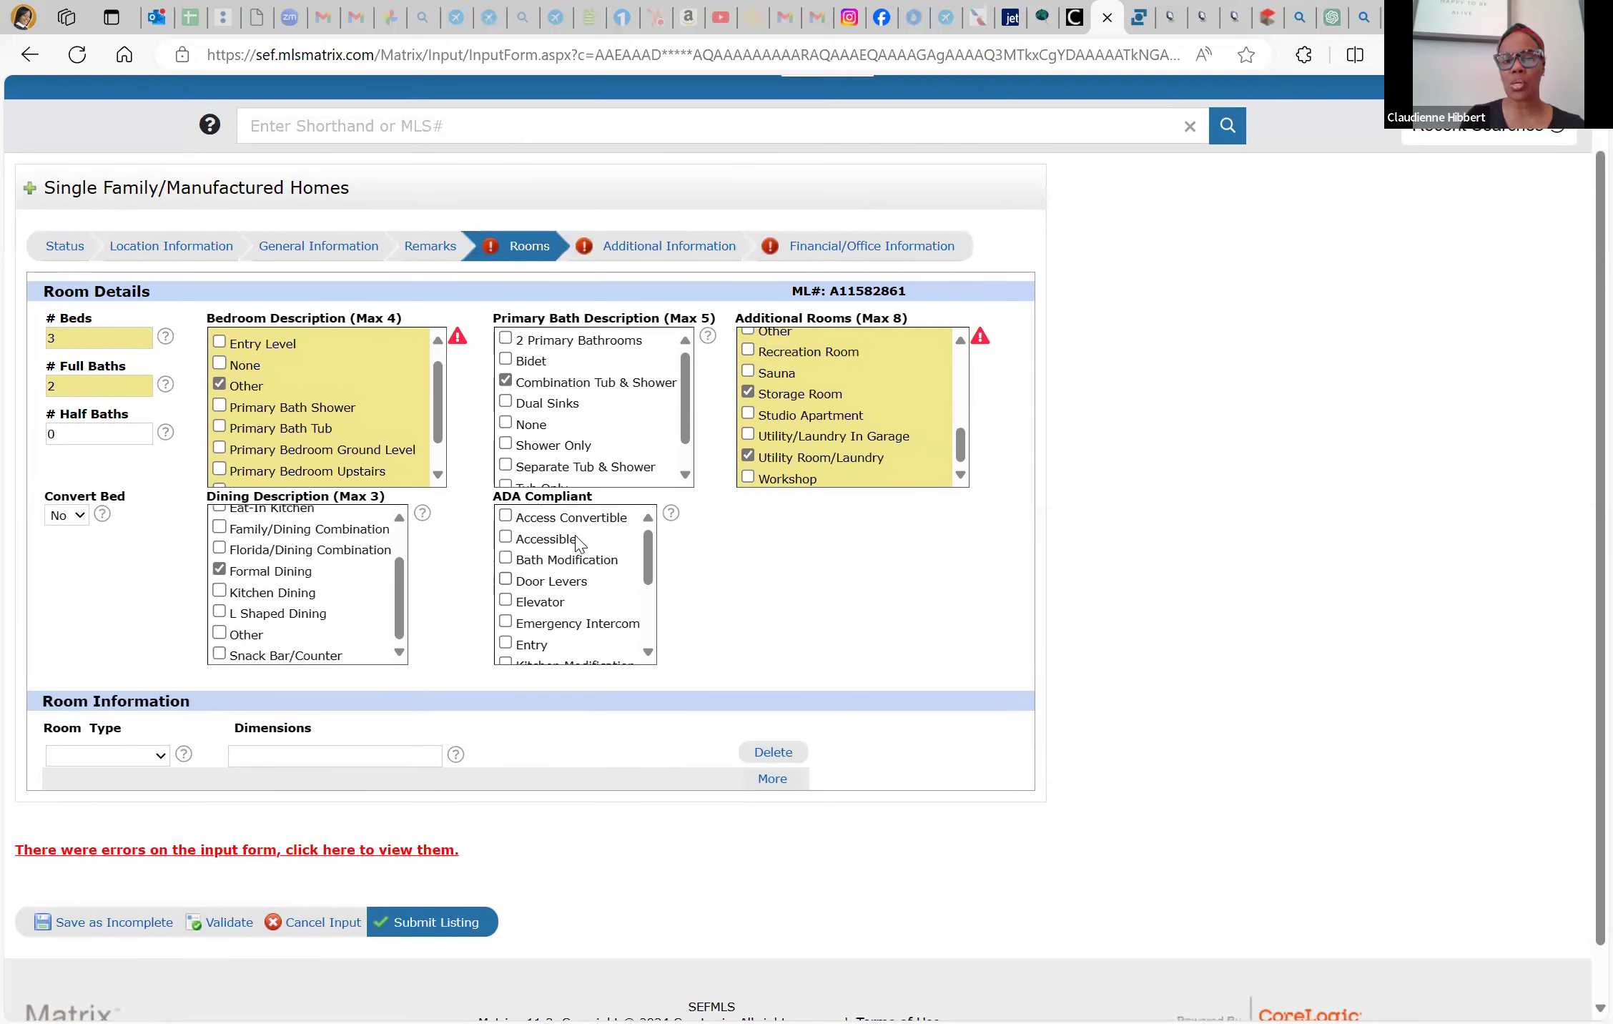
pyautogui.scroll(-1, 612, 765)
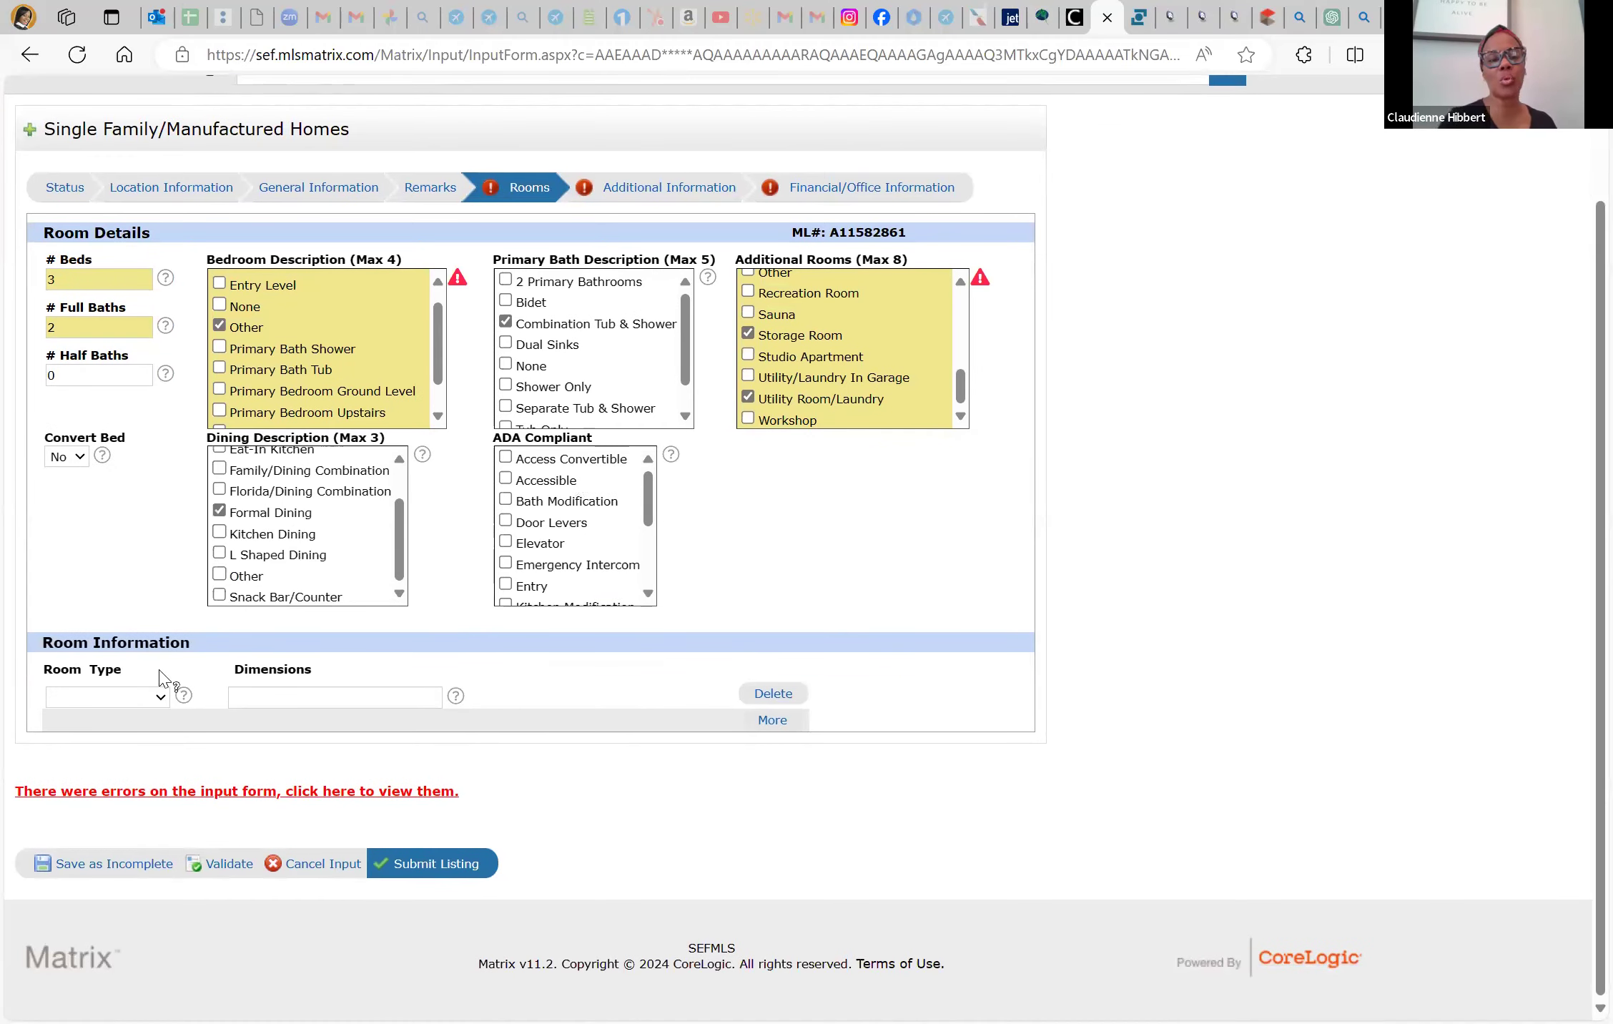
pyautogui.click(159, 695)
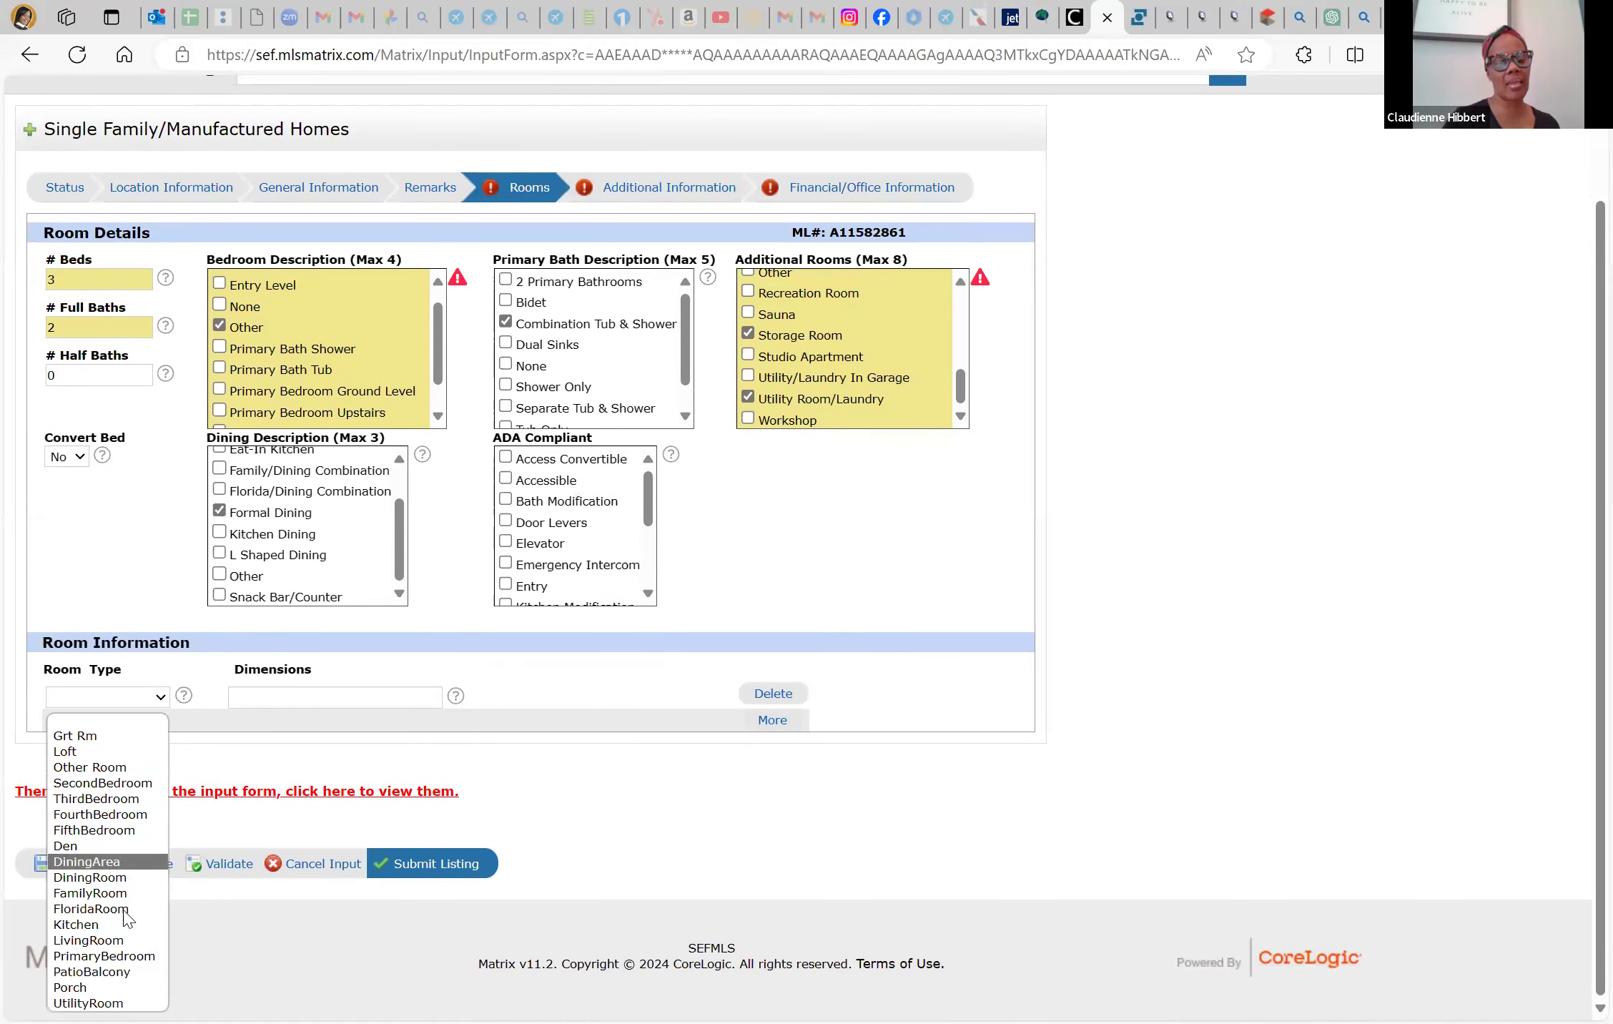
pyautogui.click(236, 876)
pyautogui.click(237, 873)
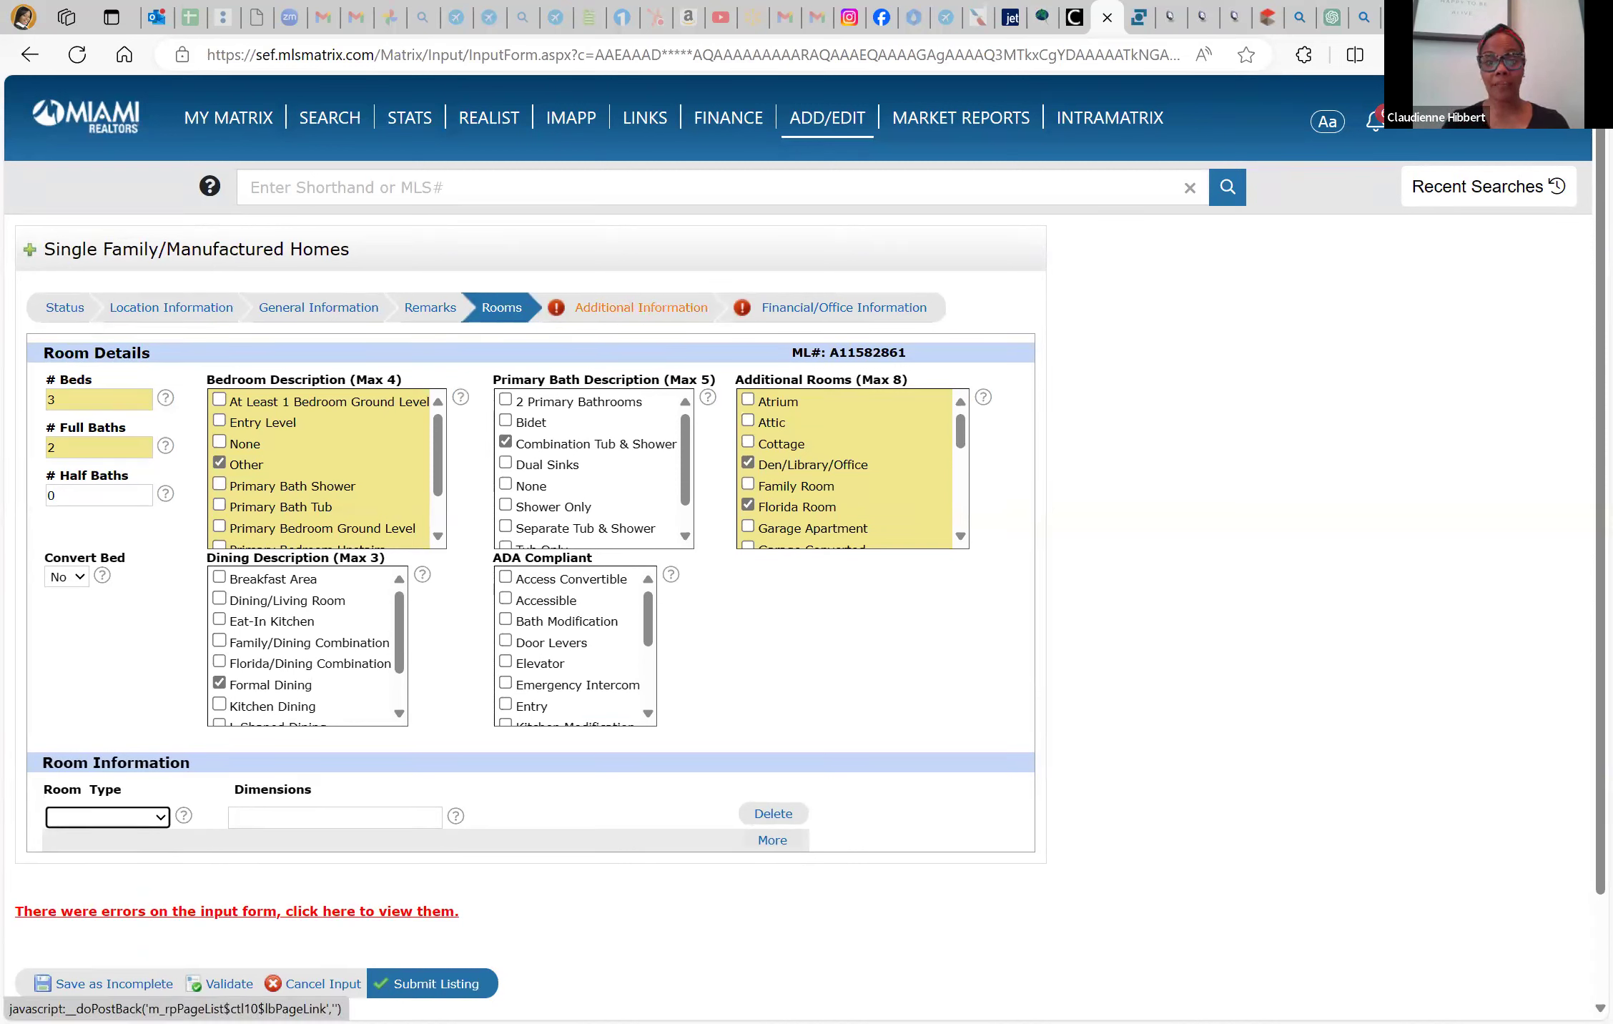
# Set Pets Allowed and Cable Available to Yes, with pet description Restrictions Or Possible Restrictions
pyautogui.click(635, 309)
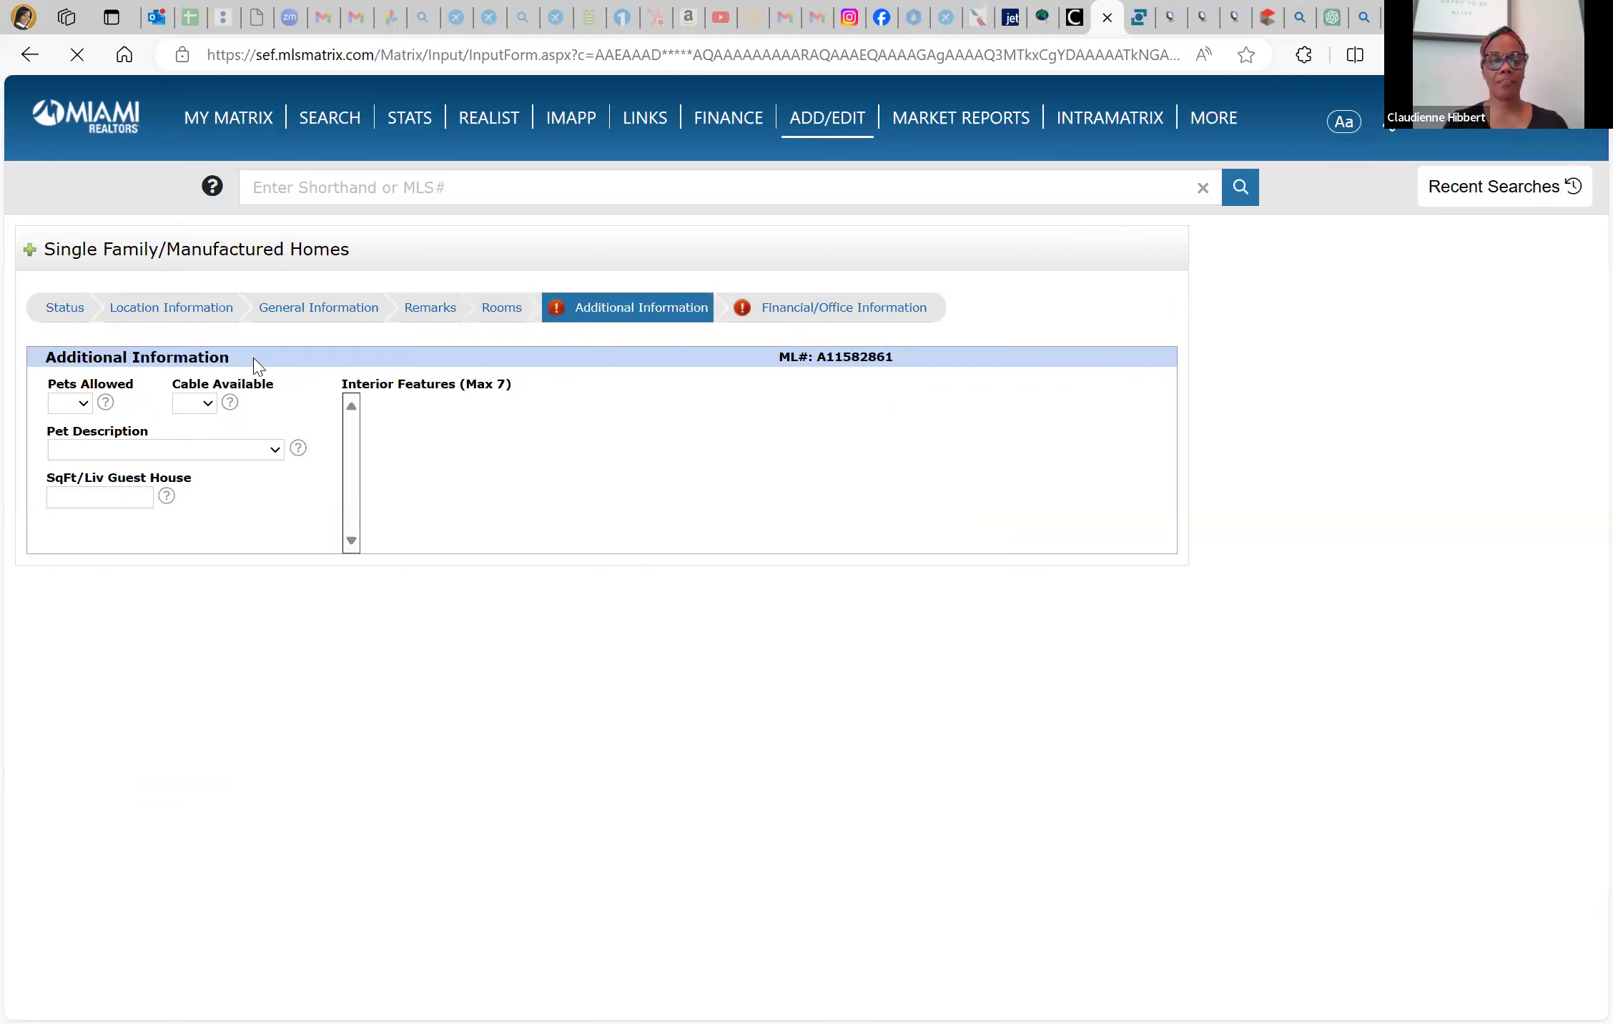
pyautogui.click(72, 404)
pyautogui.click(75, 451)
pyautogui.click(202, 406)
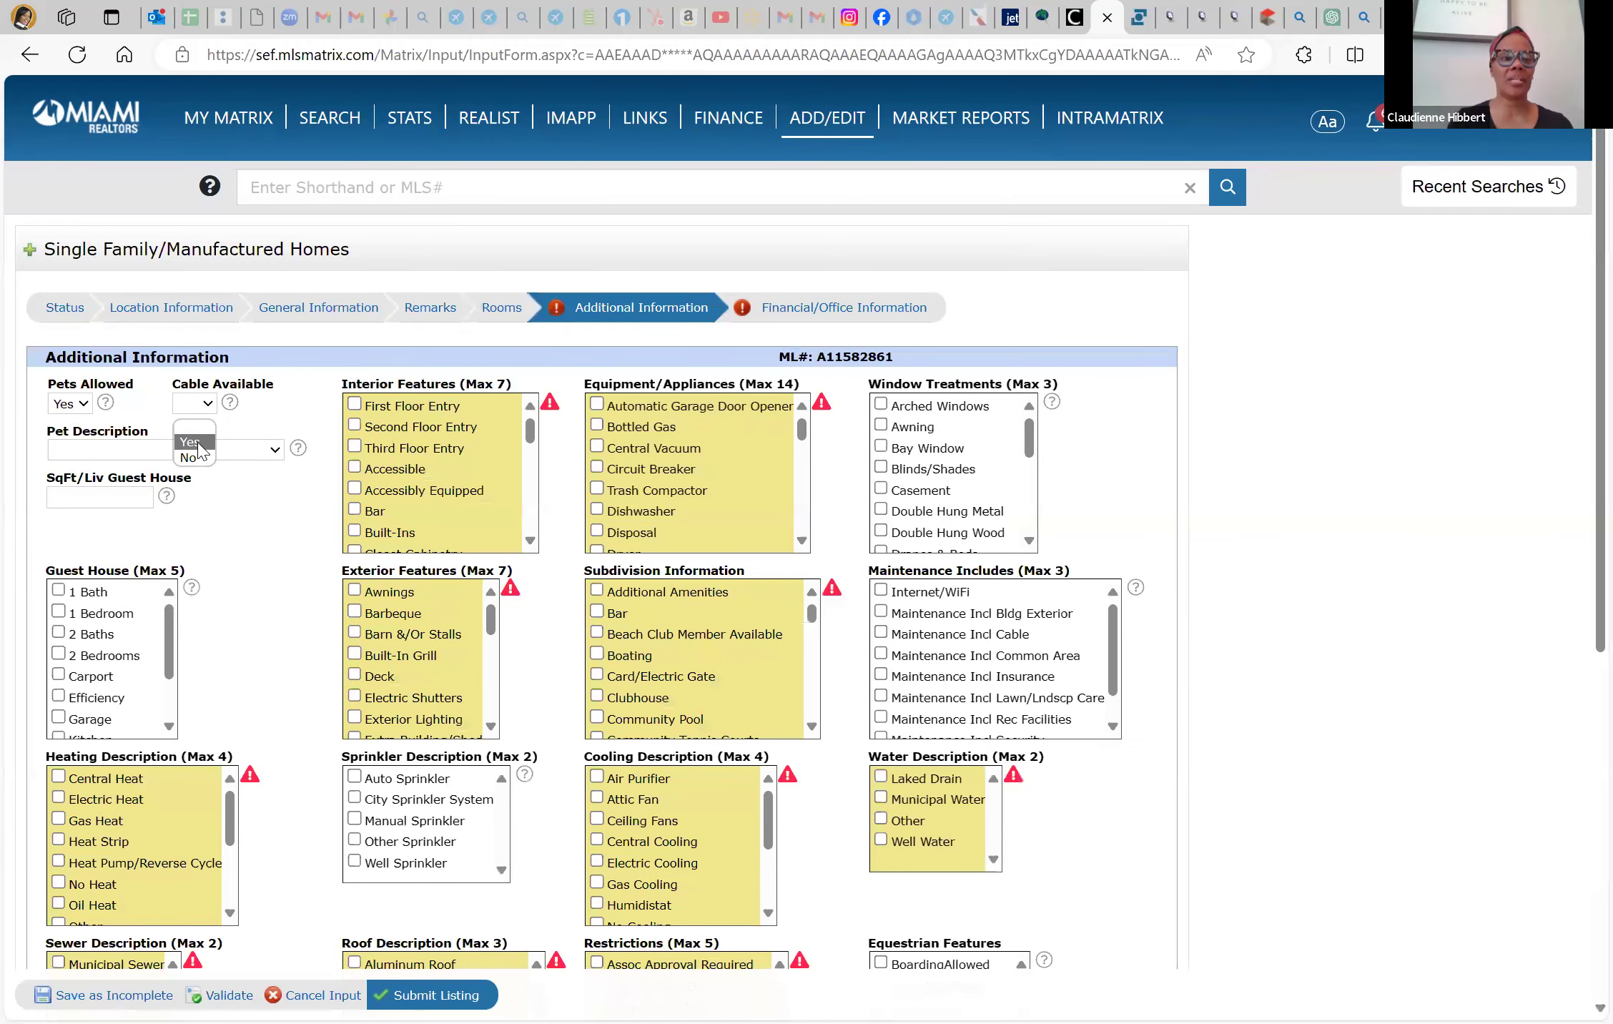
pyautogui.click(193, 450)
pyautogui.click(195, 451)
pyautogui.click(163, 565)
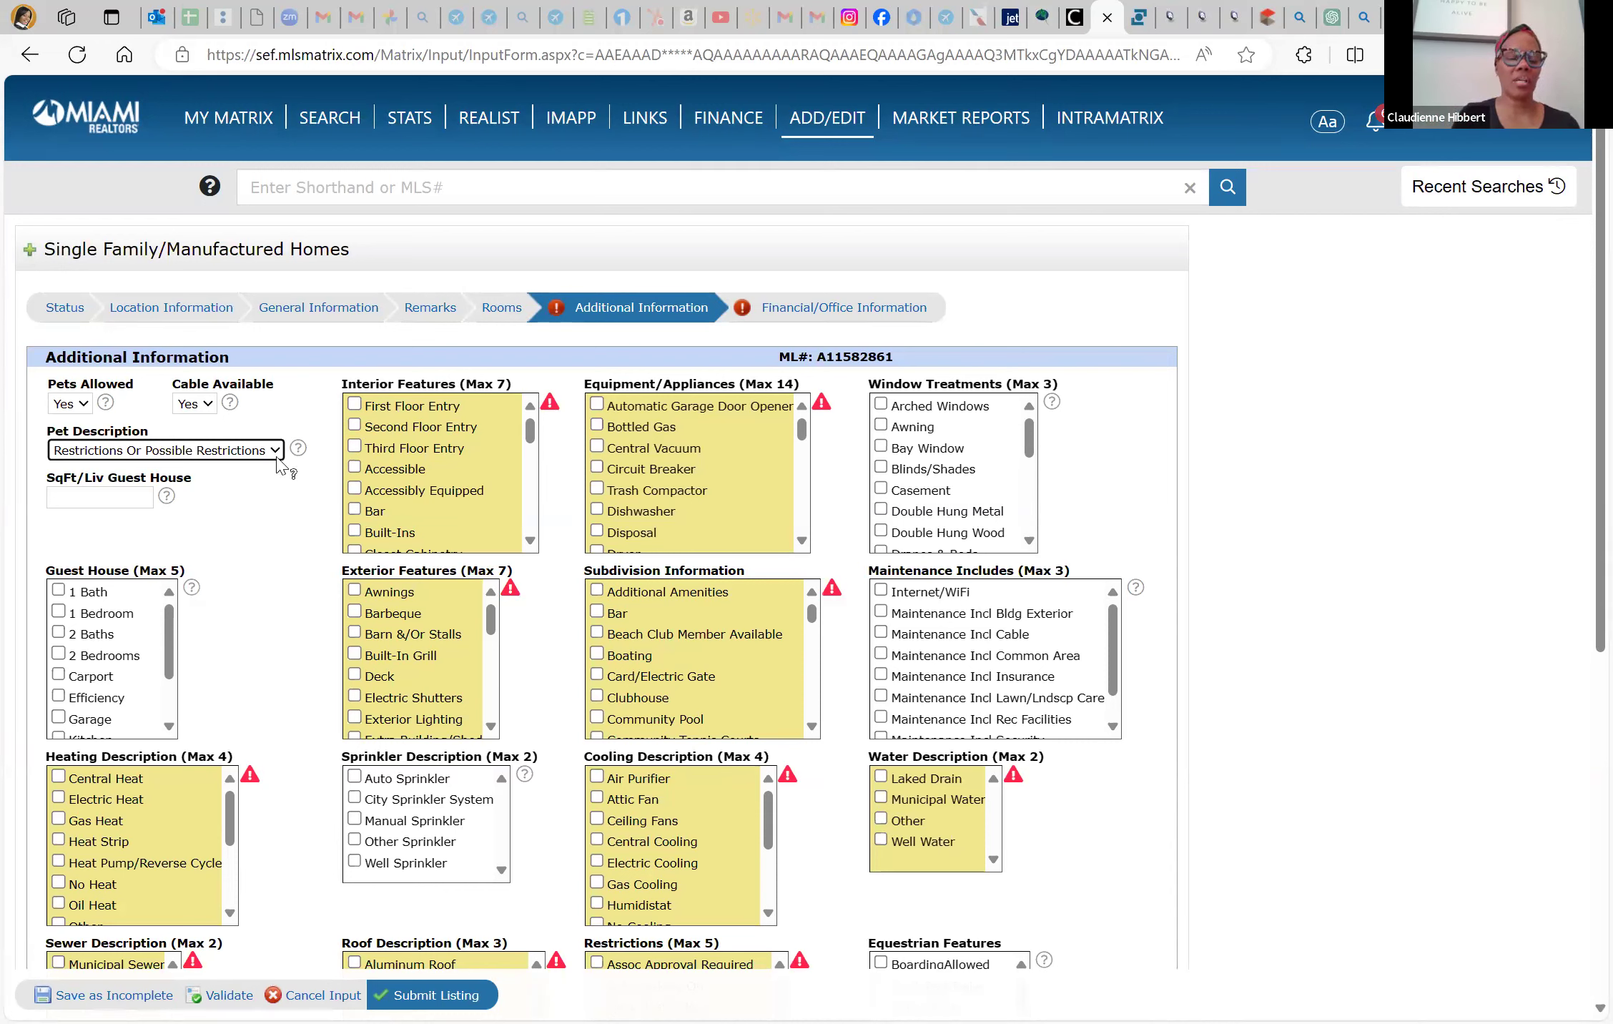
pyautogui.press('Tab')
pyautogui.press('Tab')
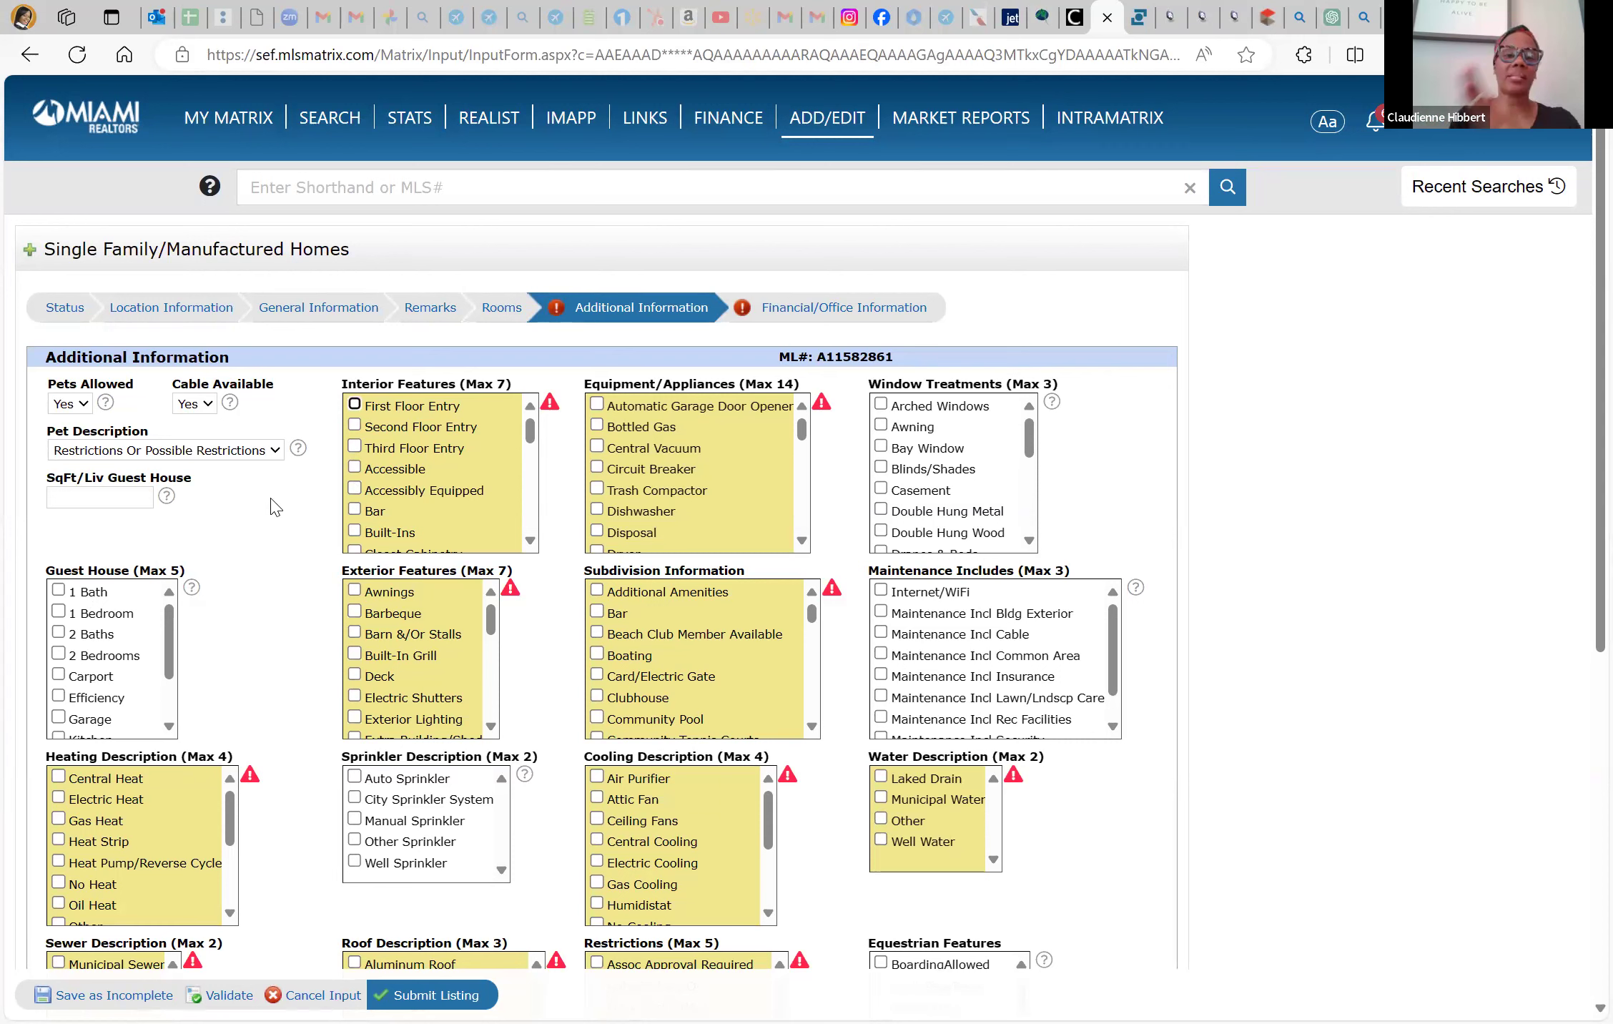
pyautogui.scroll(-1, 443, 450)
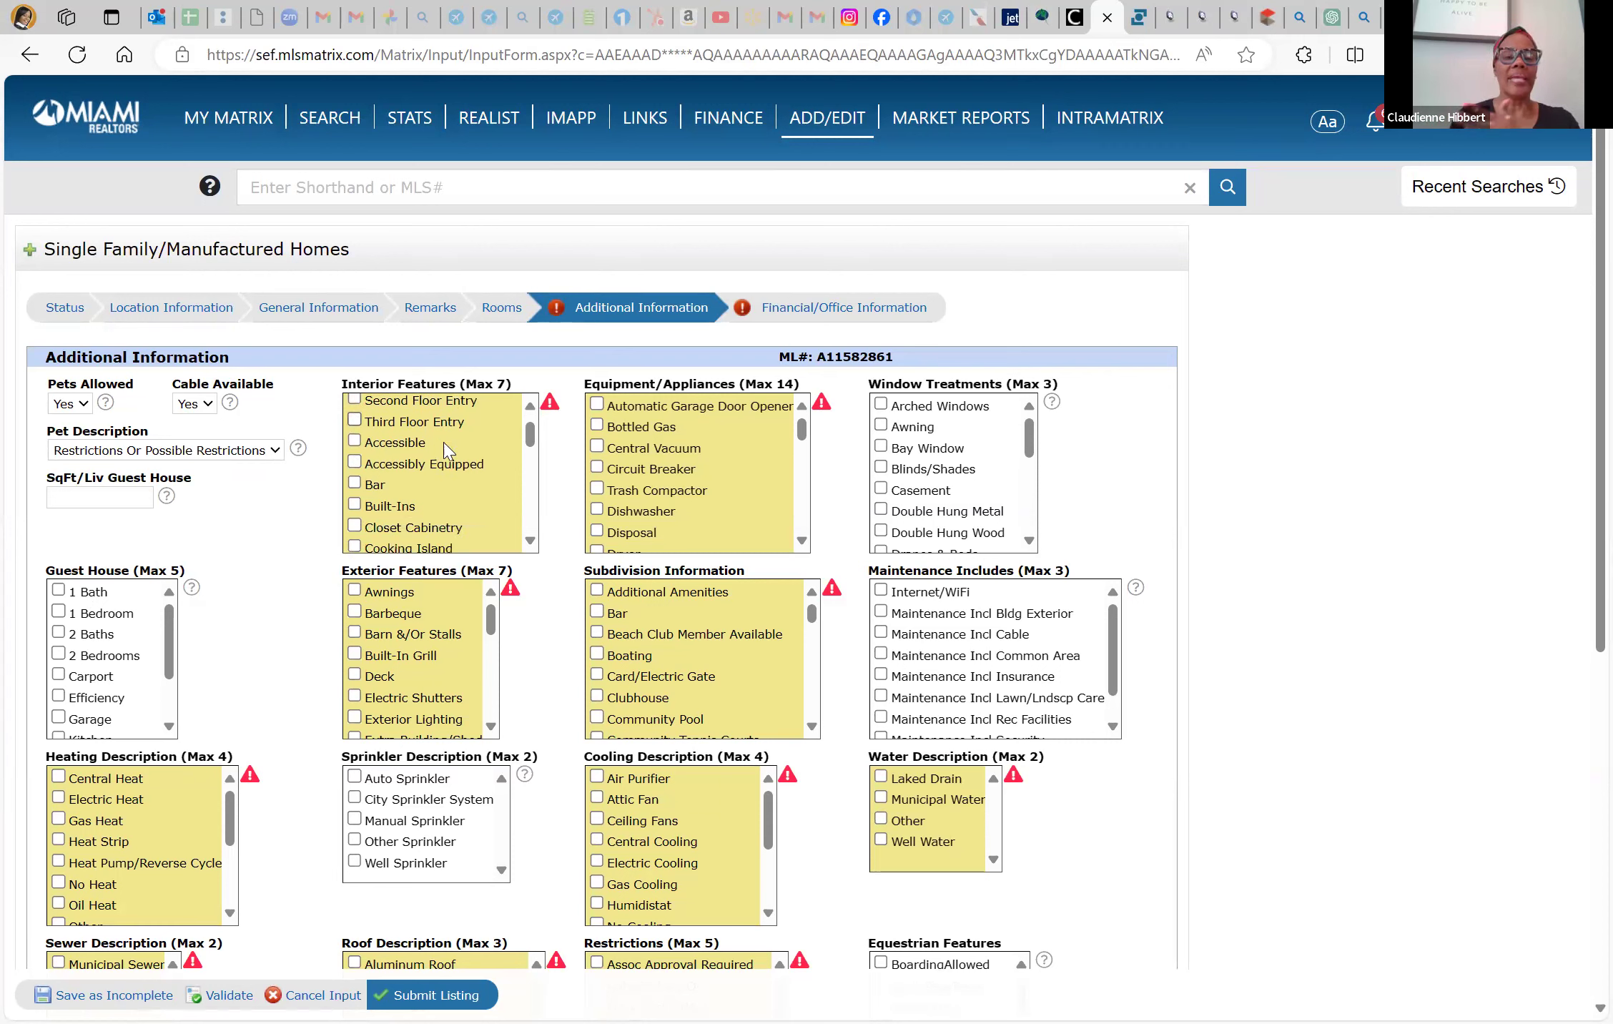
pyautogui.scroll(-1, 443, 450)
pyautogui.scroll(-3, 443, 450)
pyautogui.scroll(-3, 446, 451)
pyautogui.scroll(-3, 445, 451)
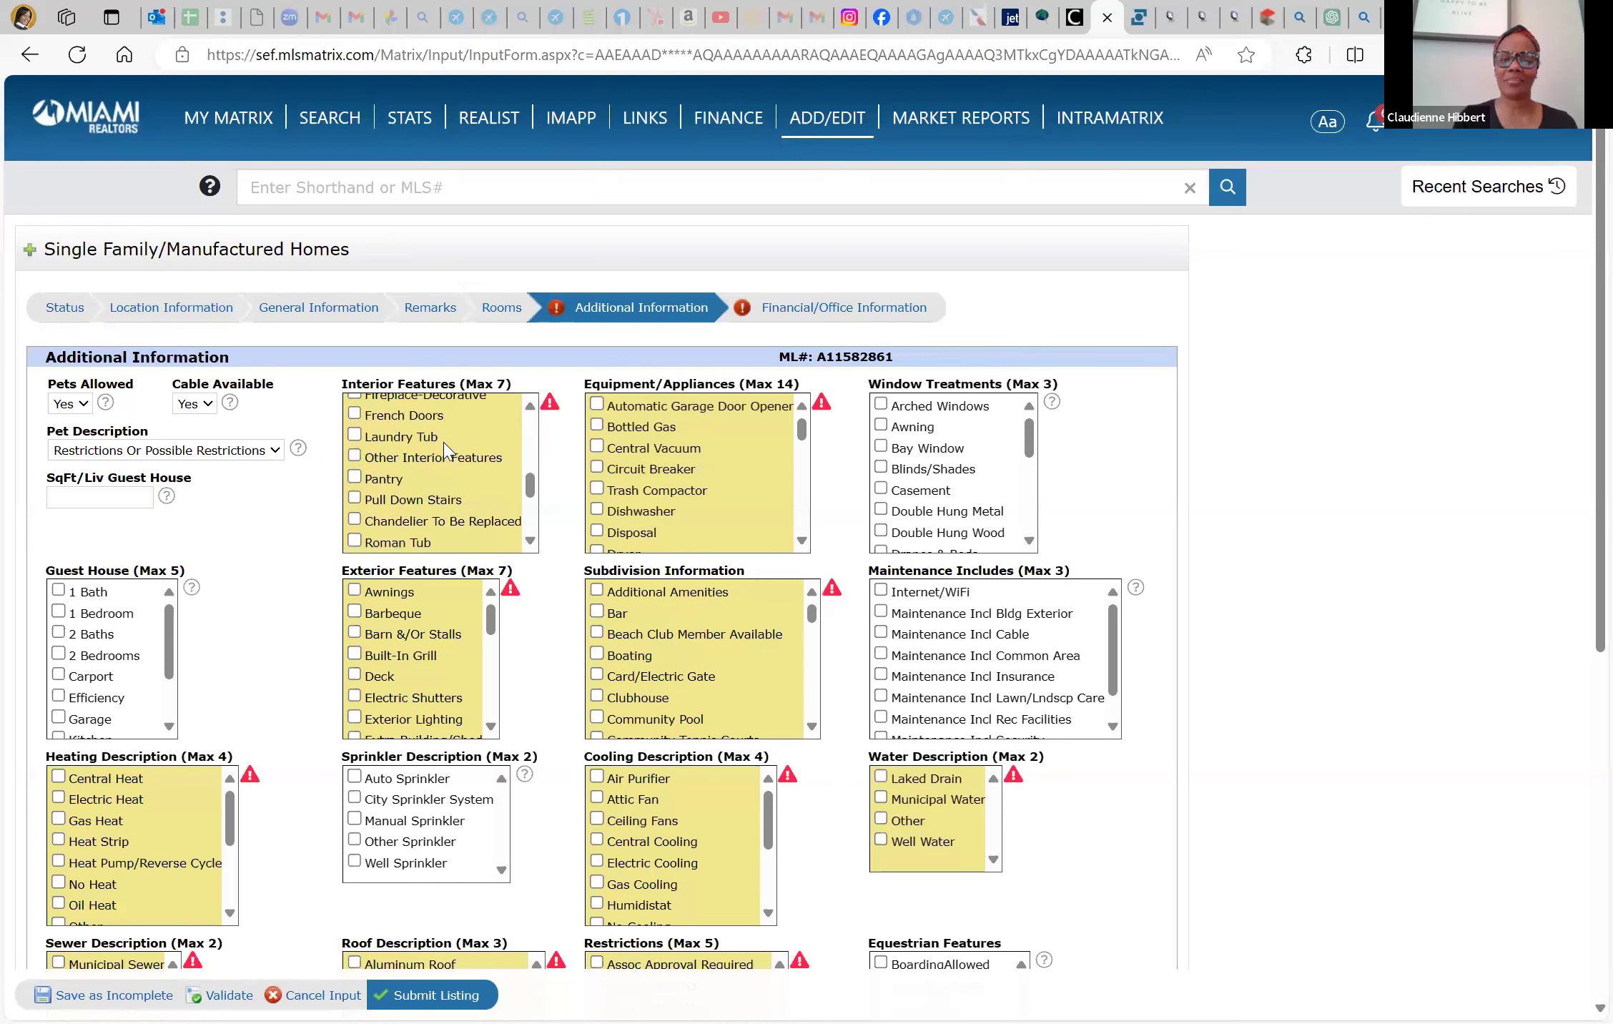
pyautogui.scroll(-3, 445, 450)
pyautogui.scroll(-2, 445, 451)
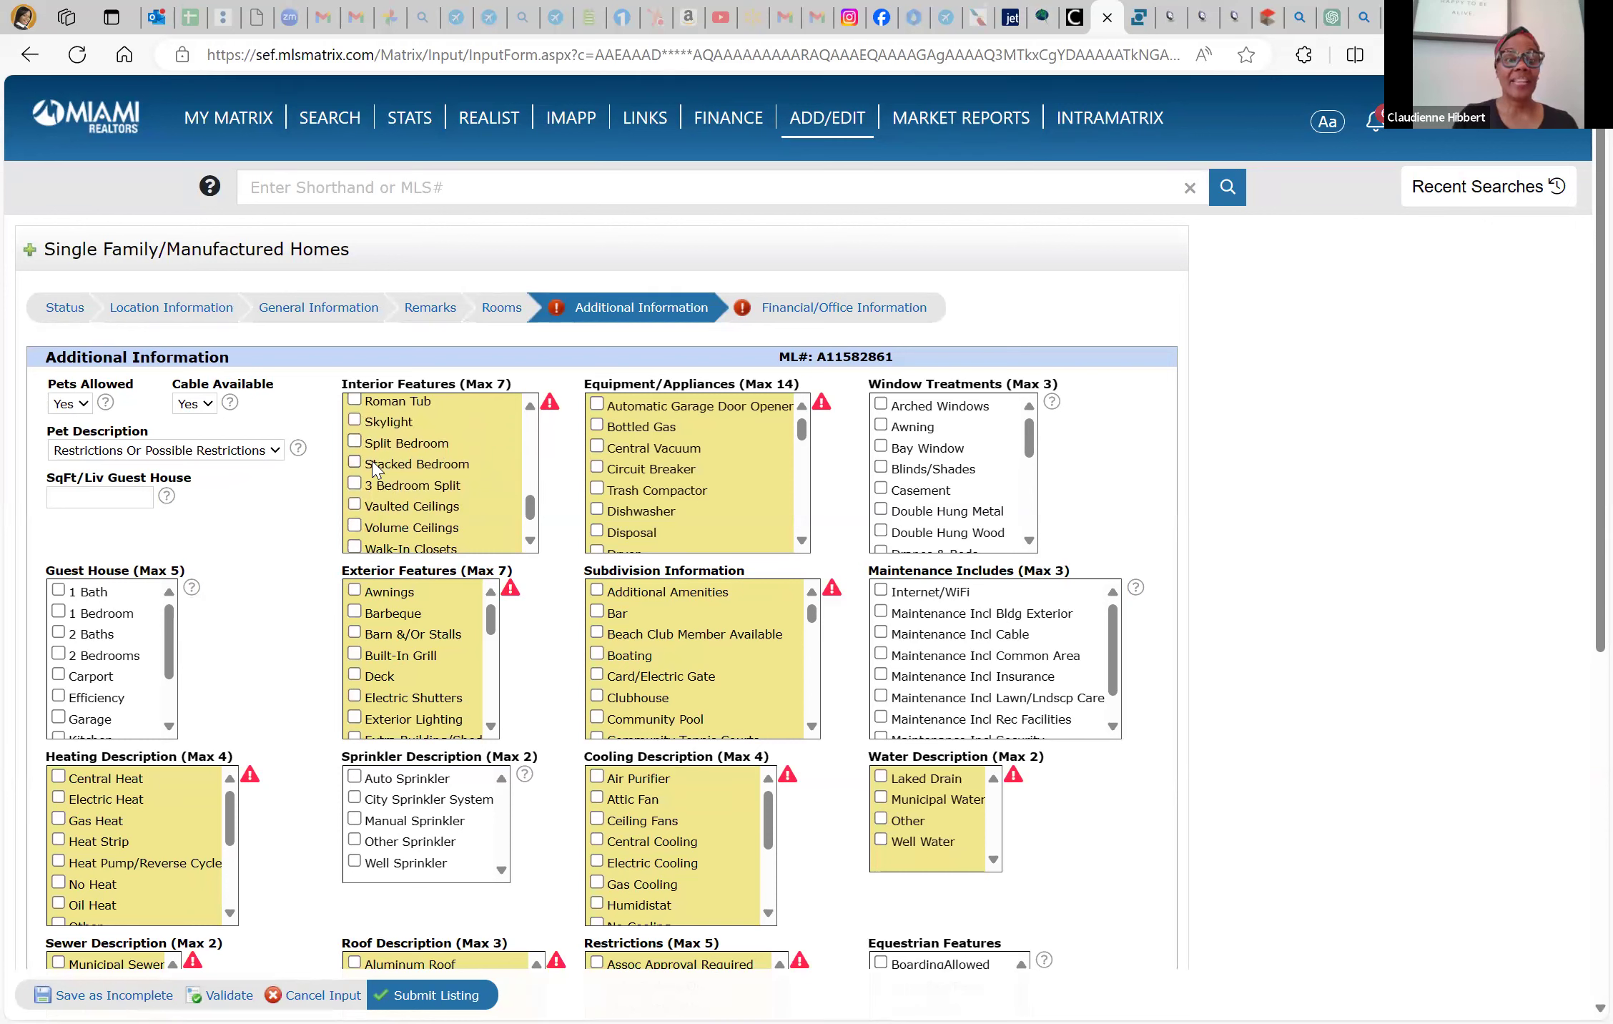
pyautogui.click(363, 448)
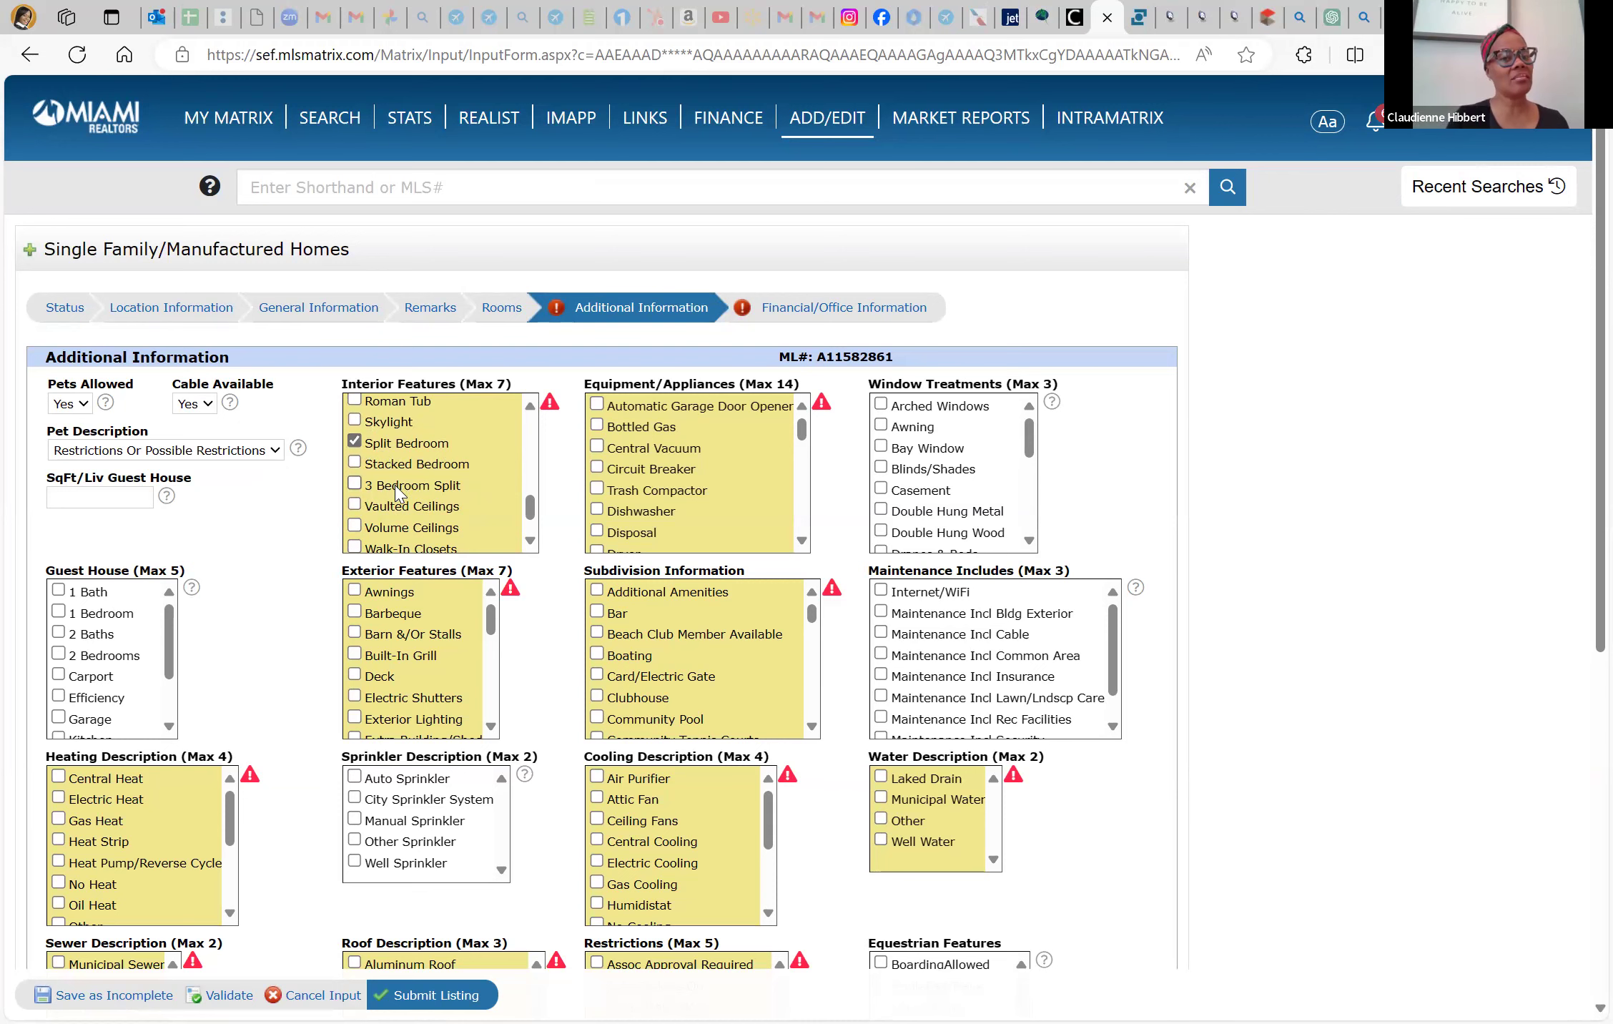
pyautogui.scroll(-1, 400, 504)
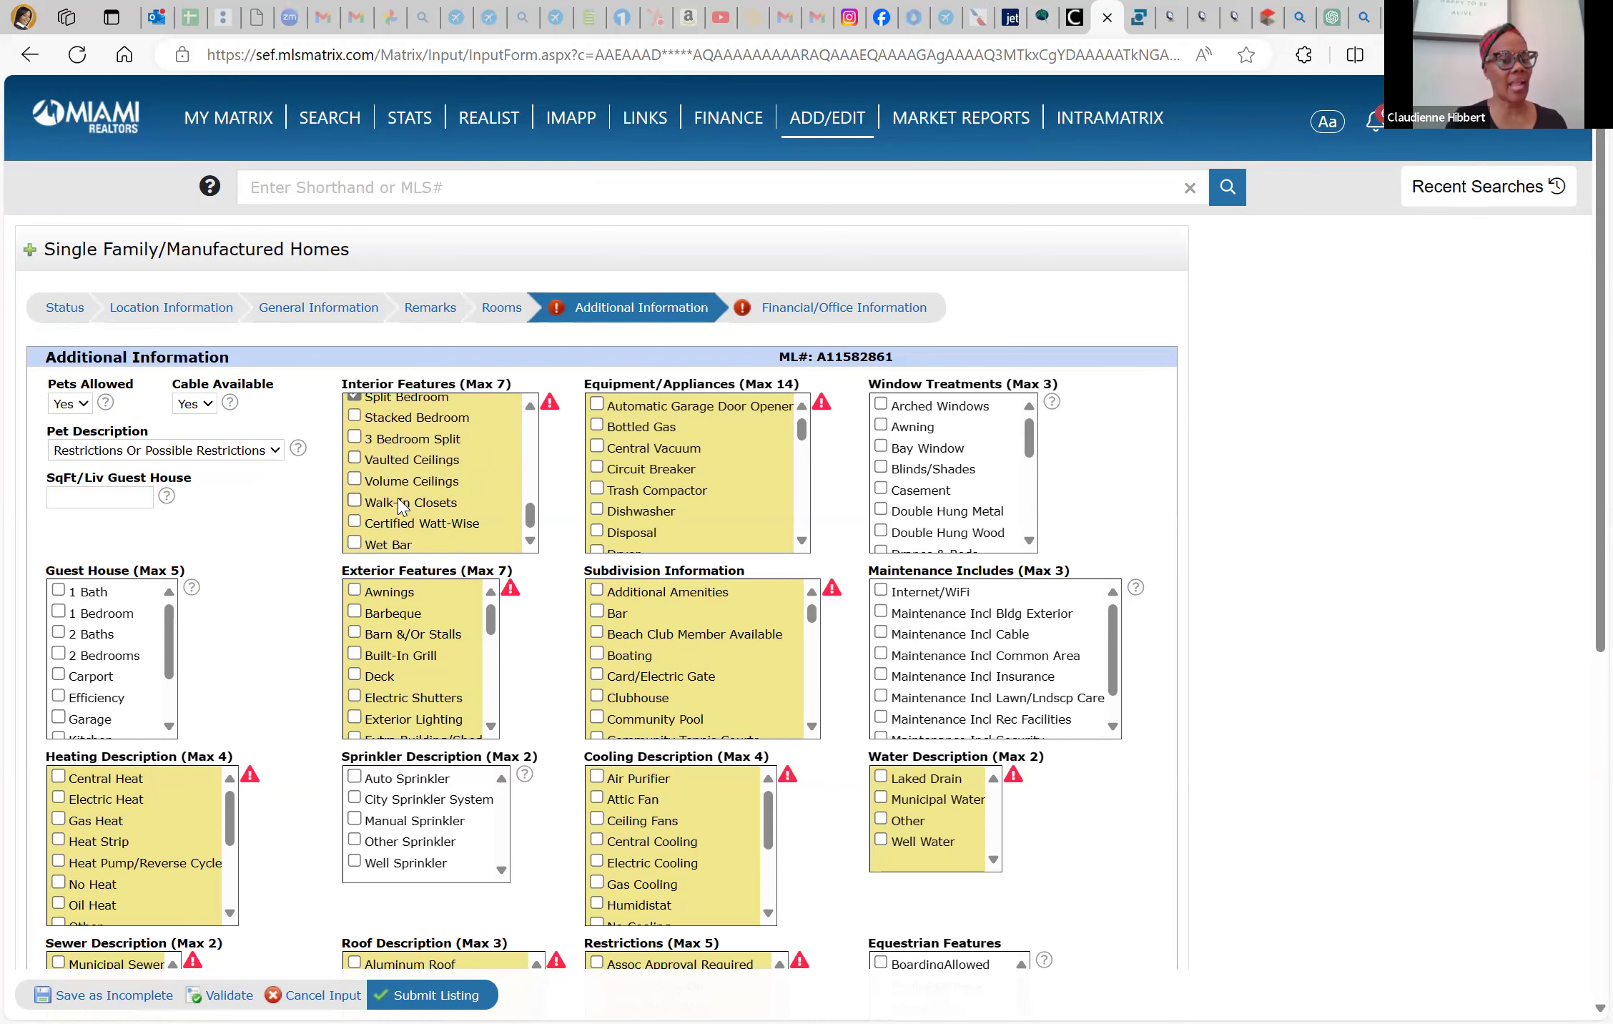
pyautogui.scroll(-1, 403, 507)
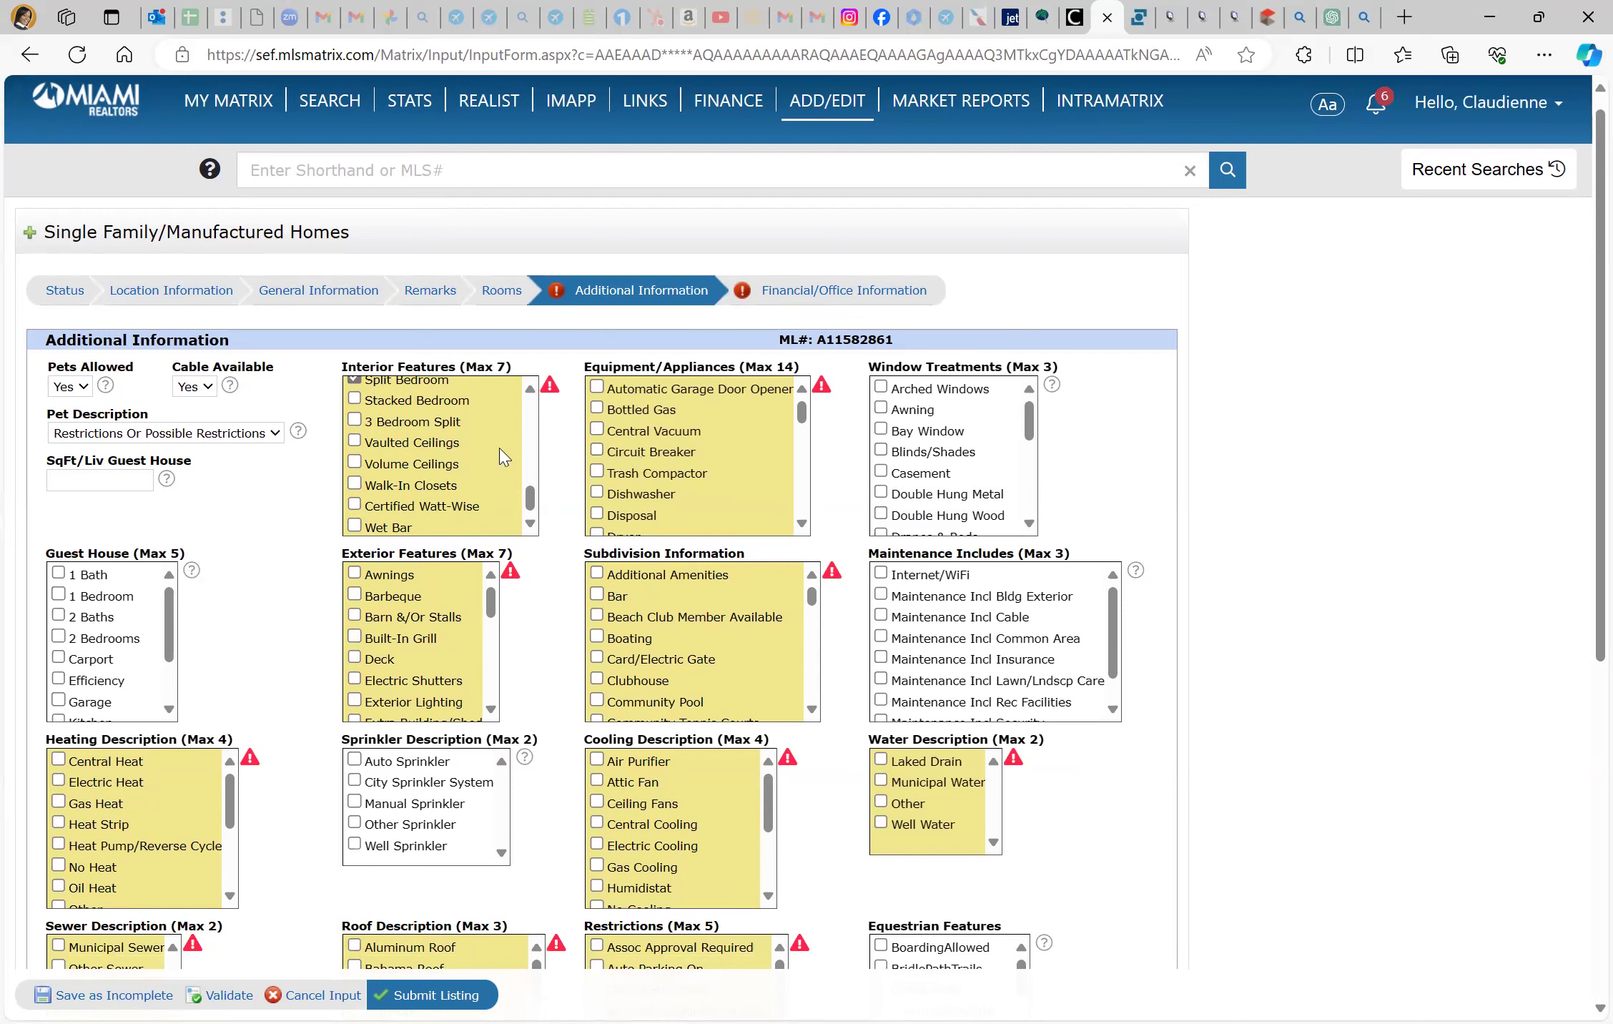
pyautogui.scroll(6, 504, 457)
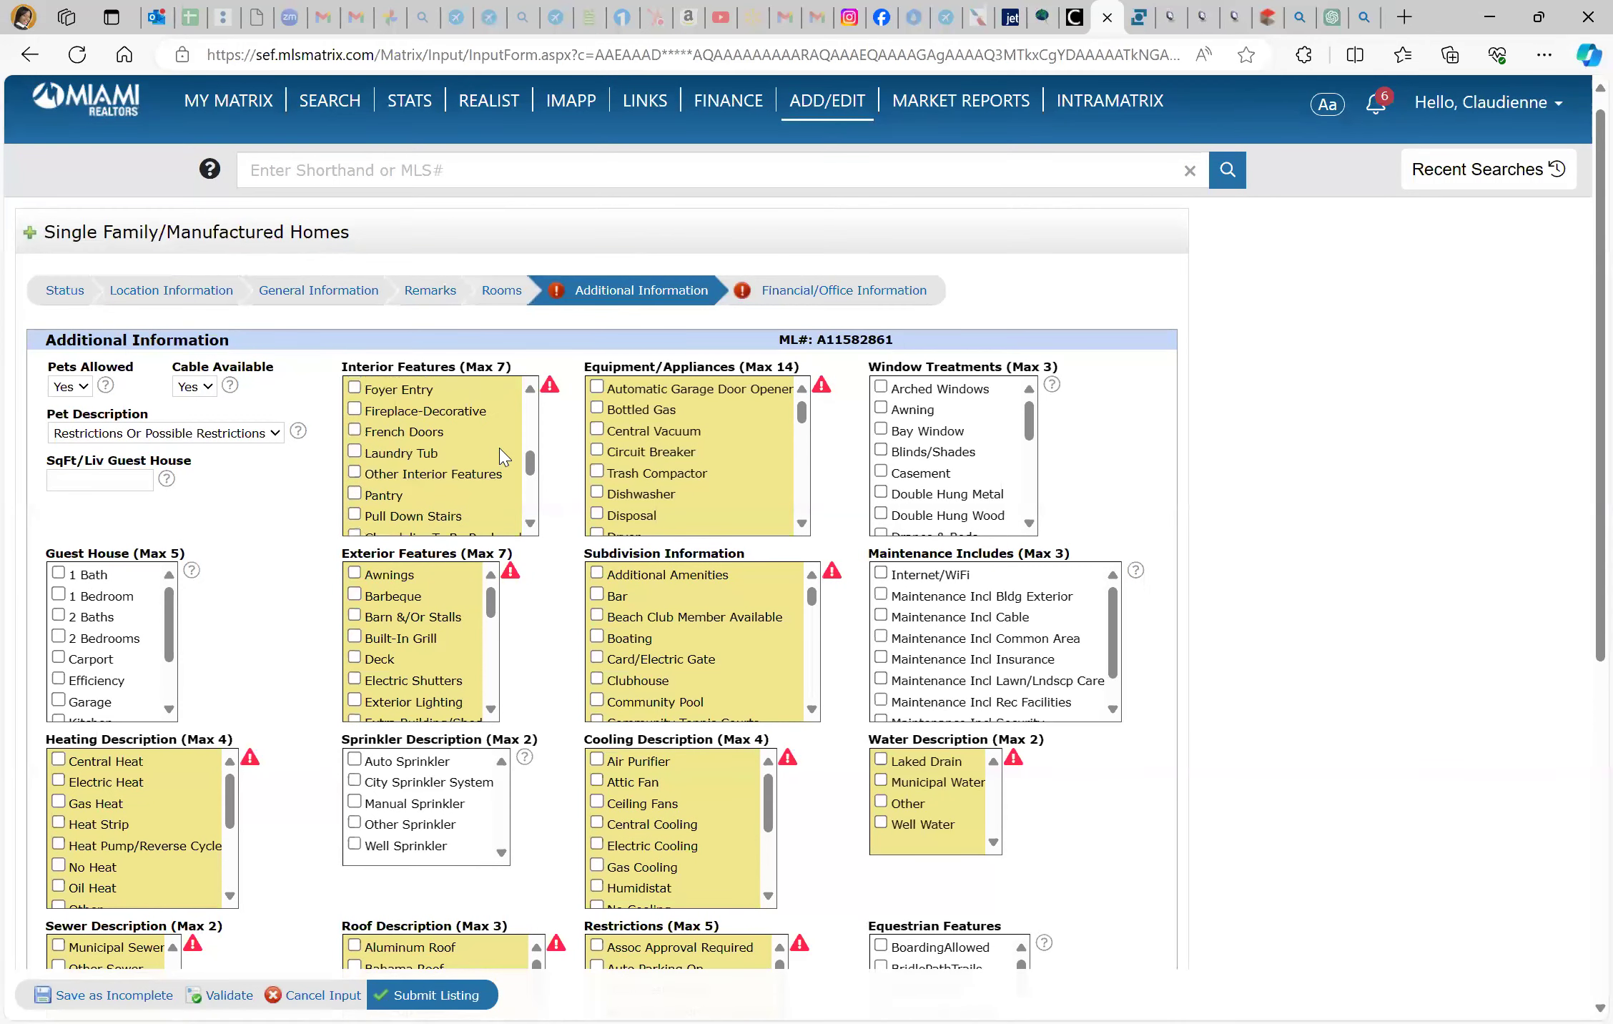
pyautogui.scroll(4, 504, 458)
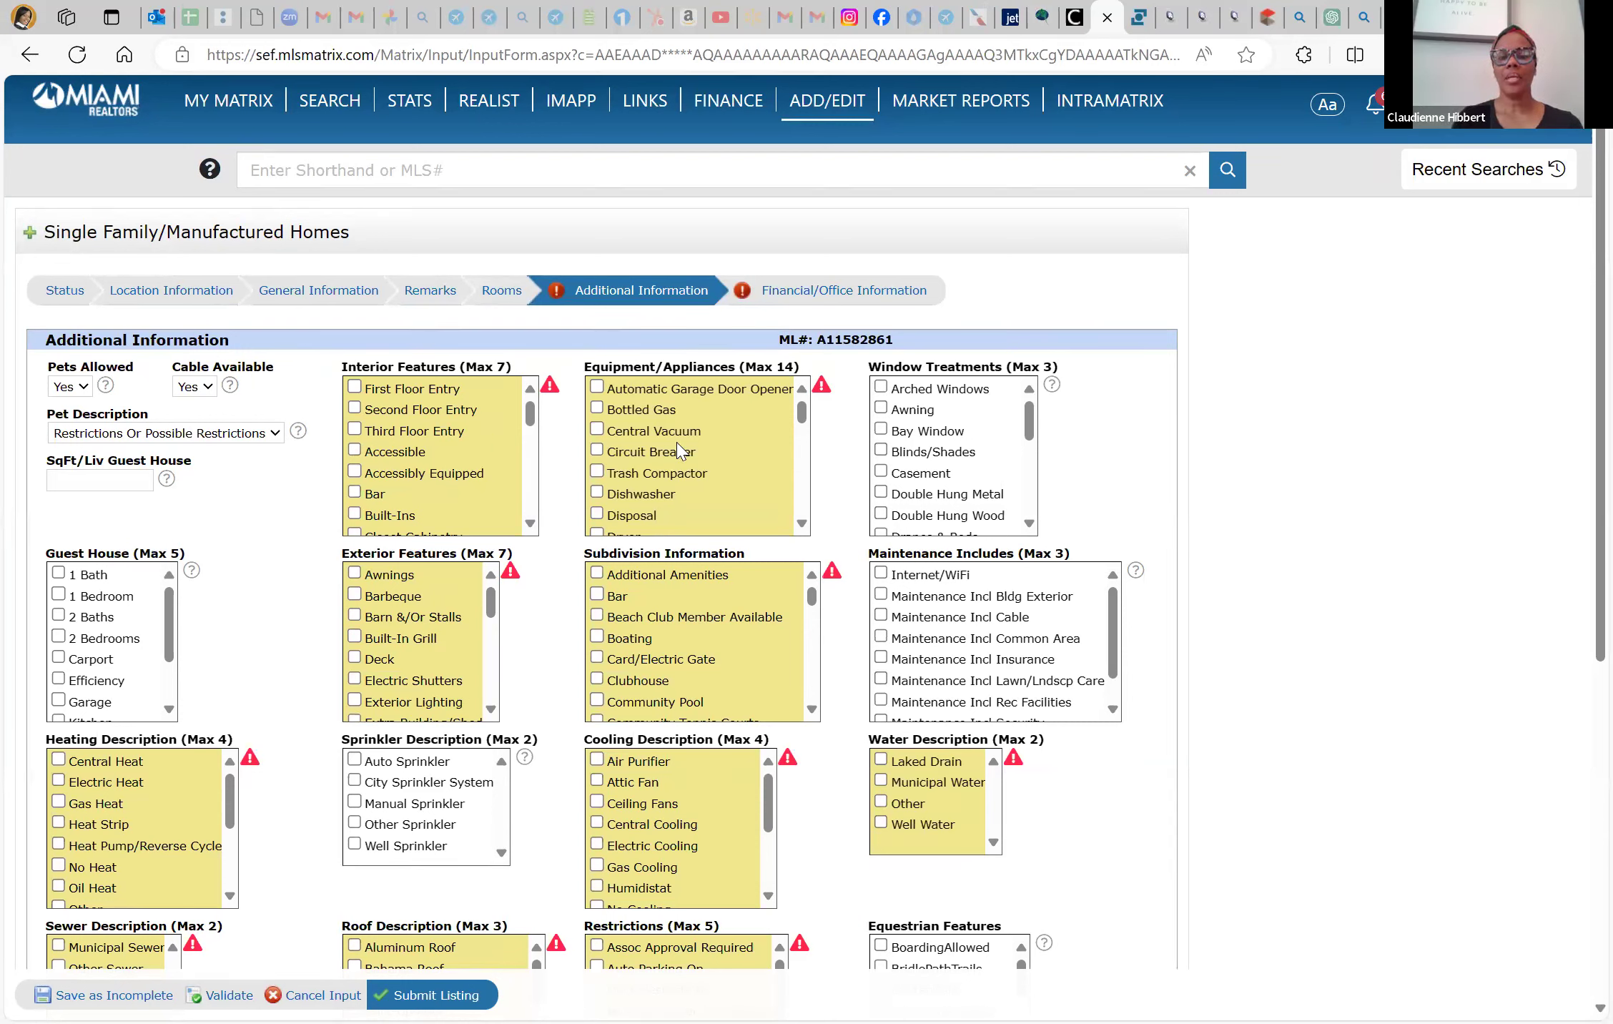
# Tick Refrigerator under Equipment/Appliances in Additional Information
pyautogui.scroll(-1, 679, 451)
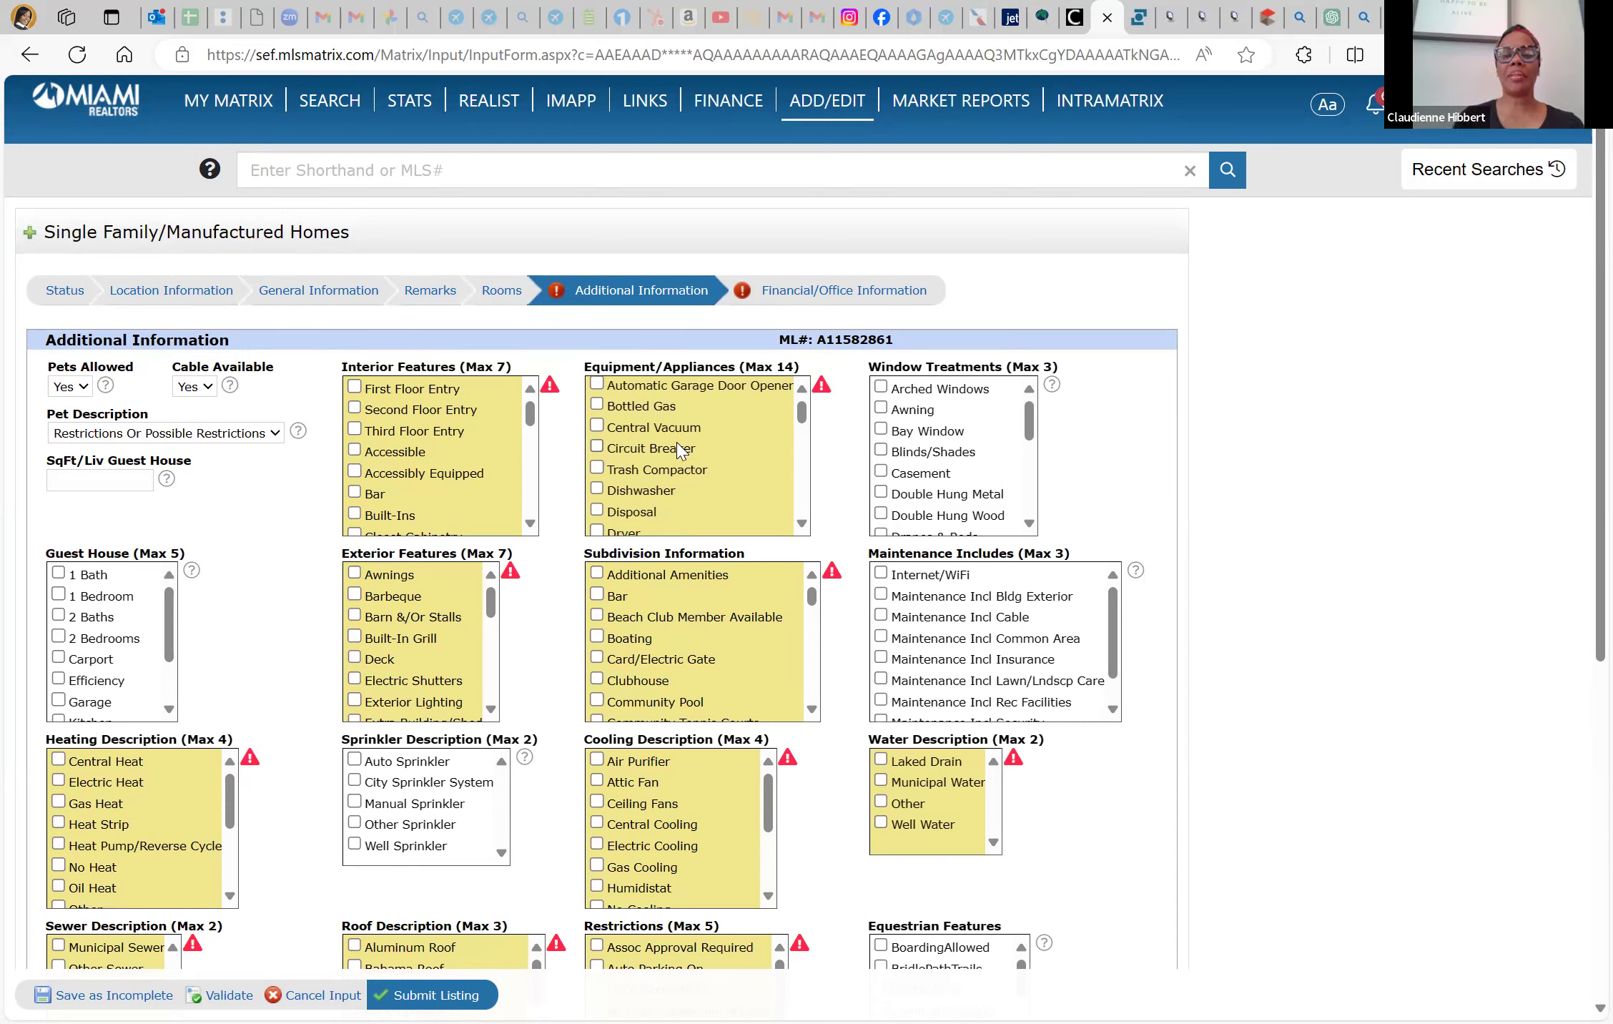
pyautogui.scroll(-3, 679, 451)
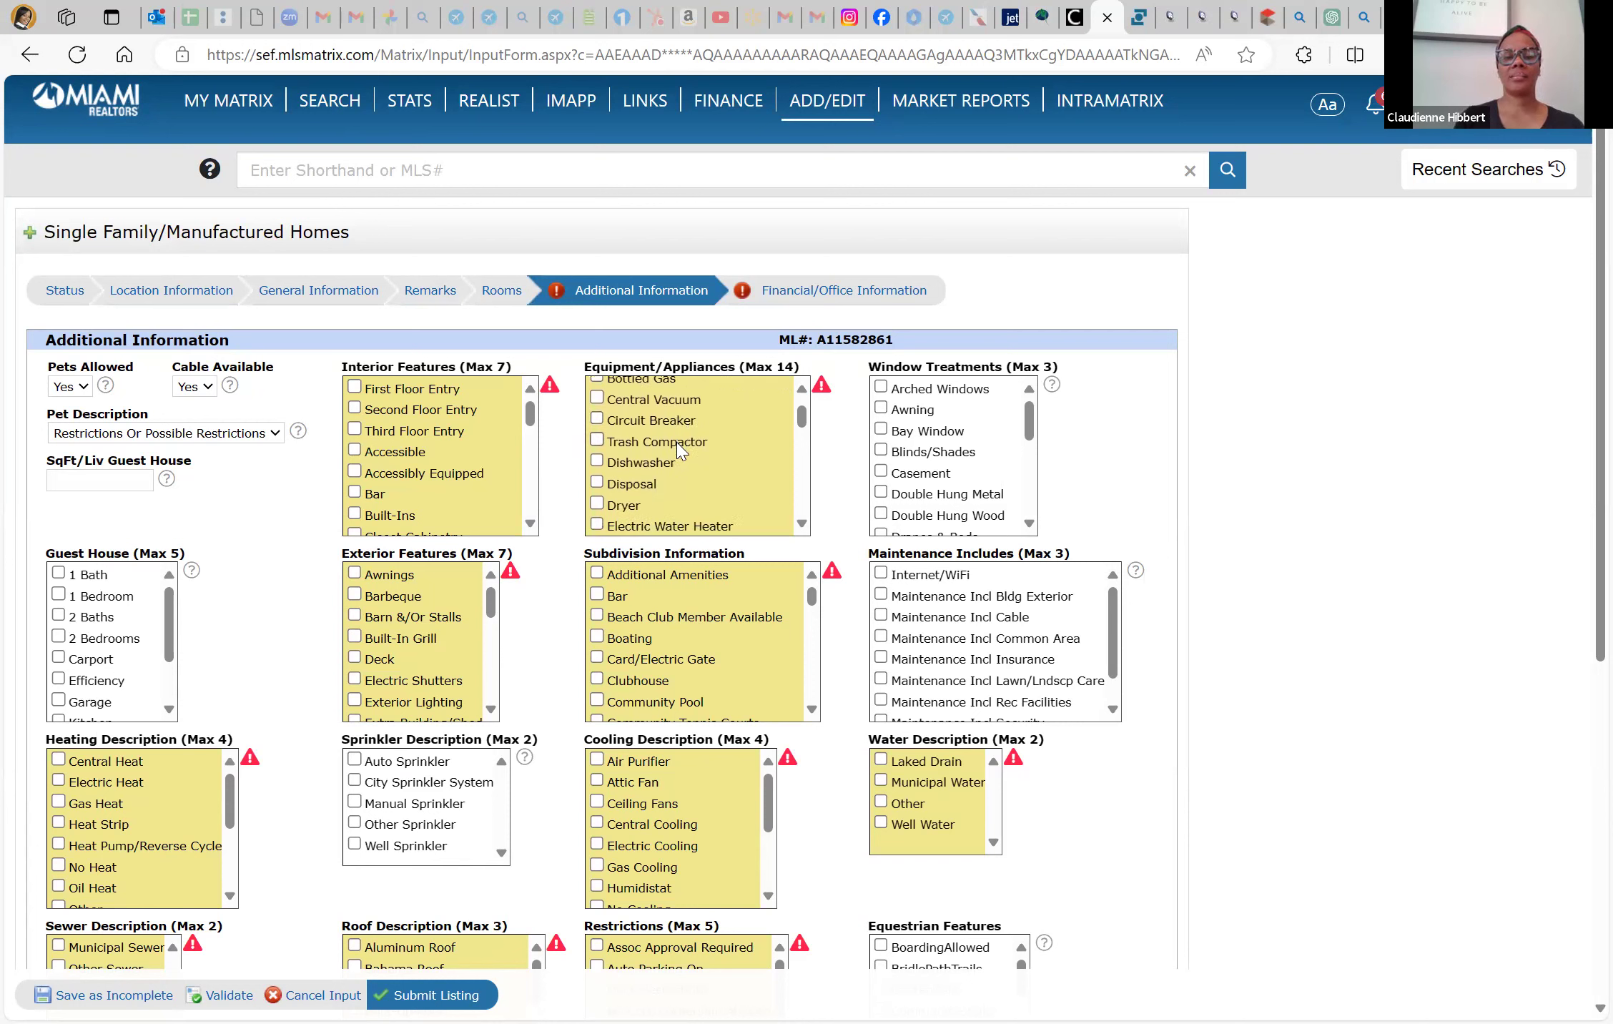
pyautogui.scroll(-2, 679, 450)
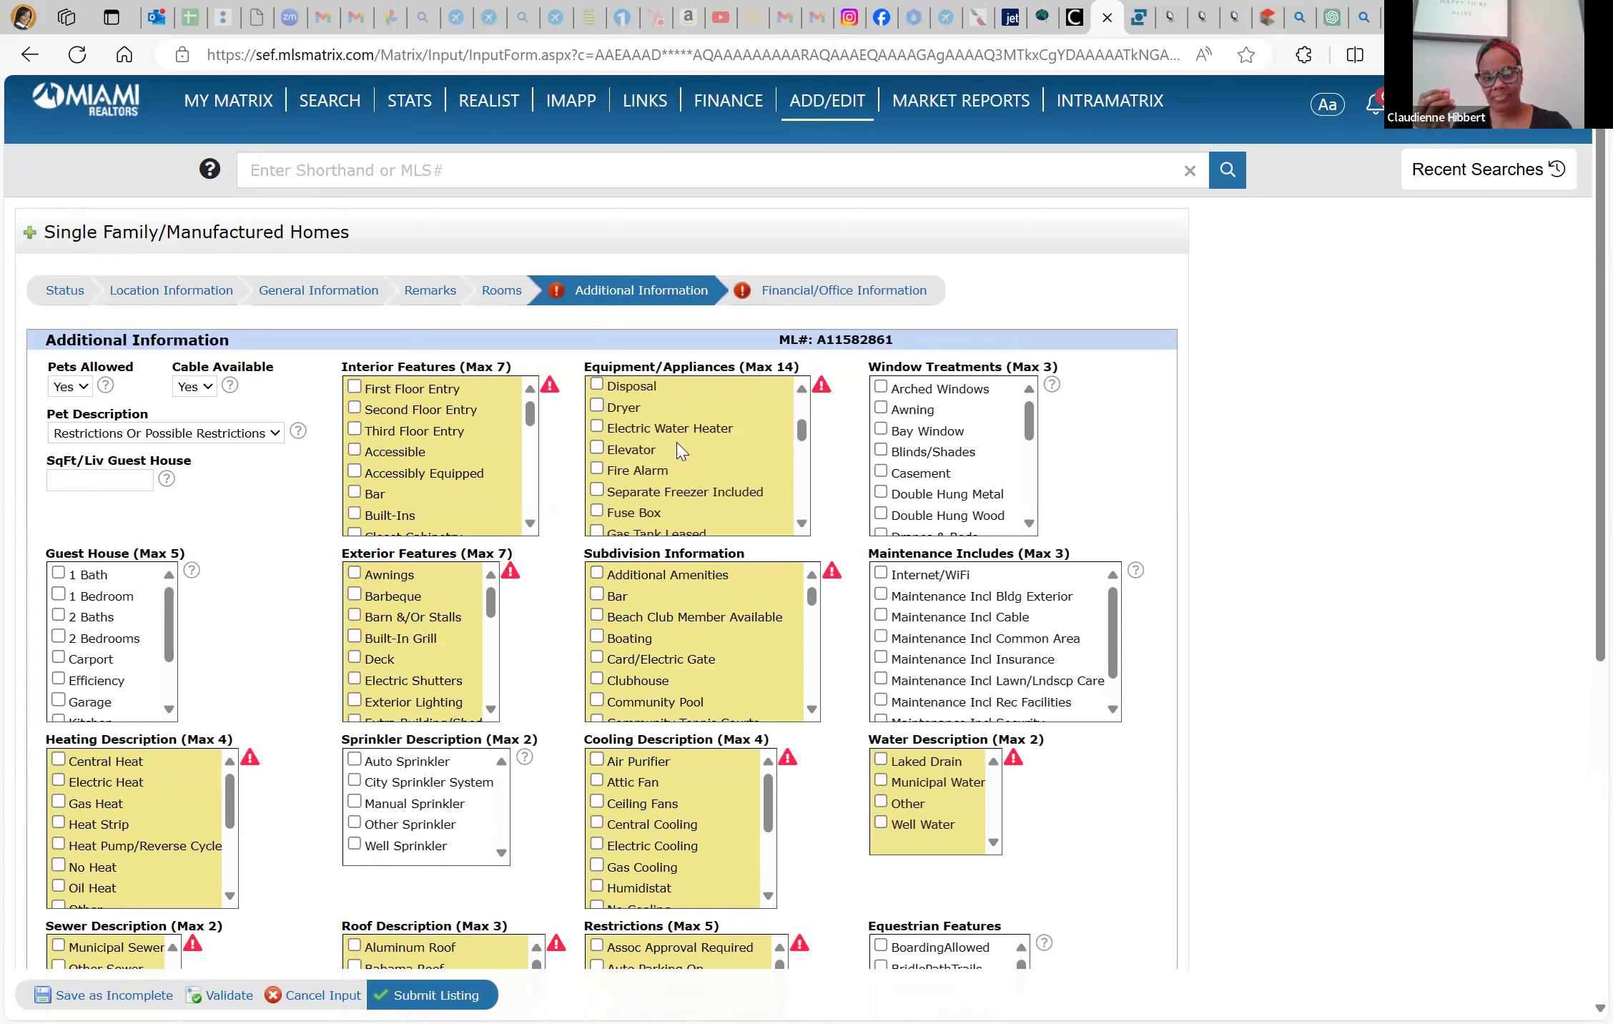
pyautogui.scroll(-5, 679, 451)
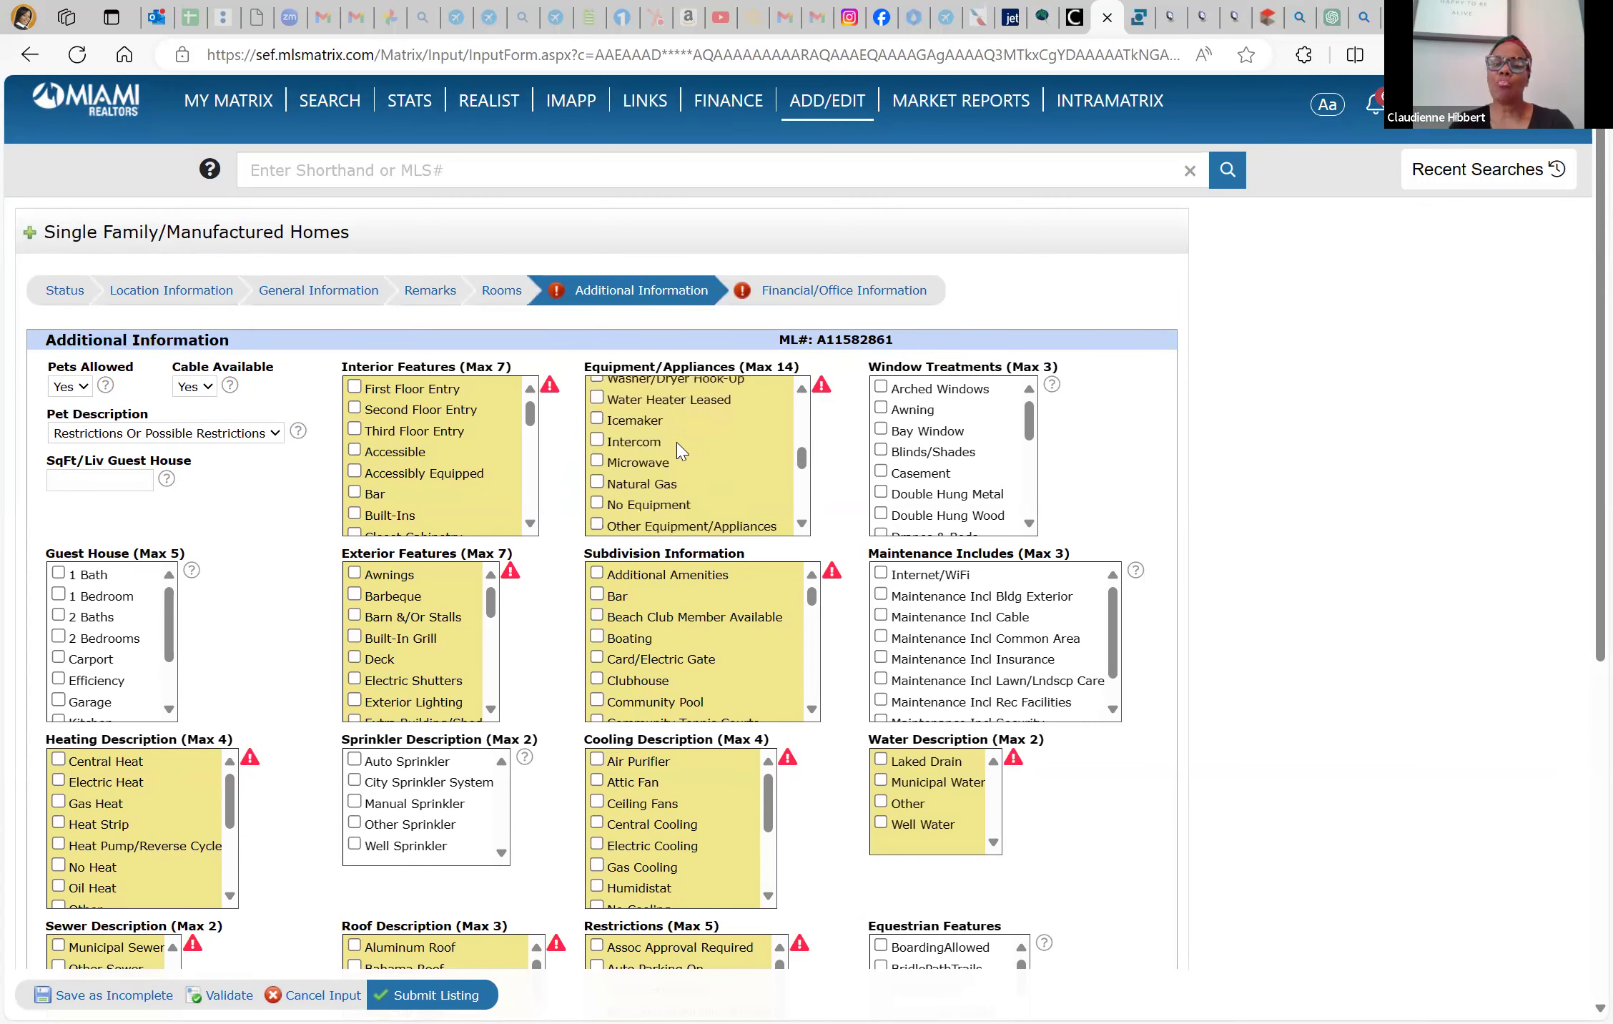
pyautogui.scroll(2, 678, 449)
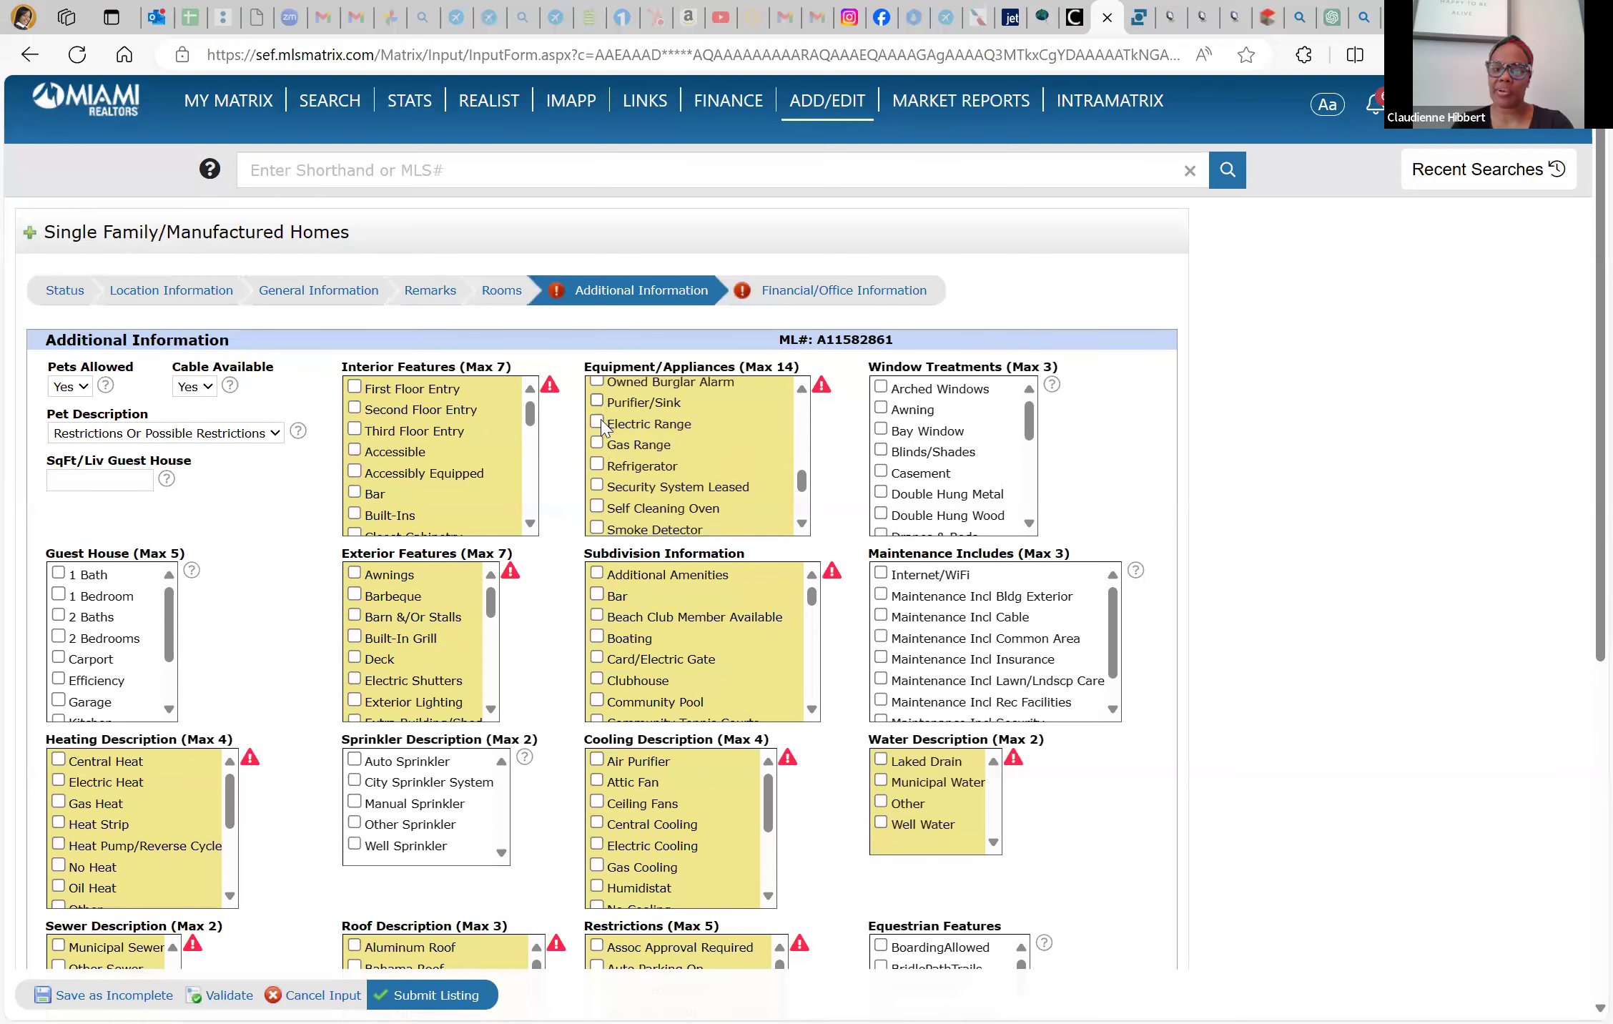
pyautogui.click(597, 465)
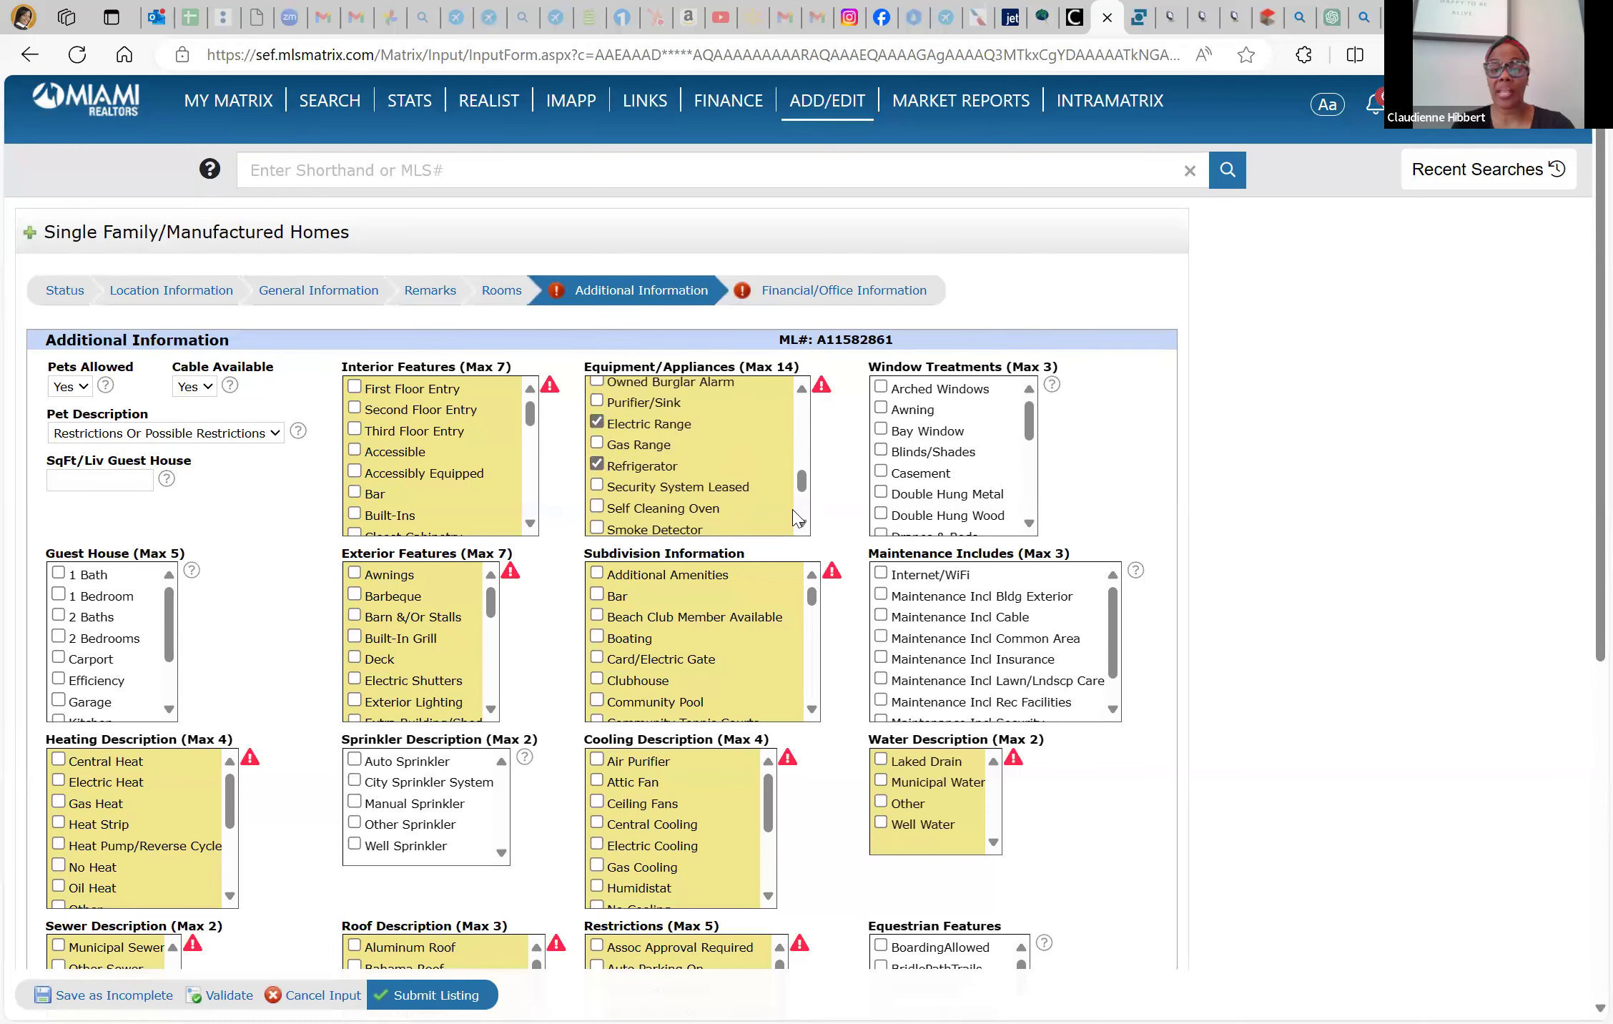
pyautogui.scroll(-1, 658, 480)
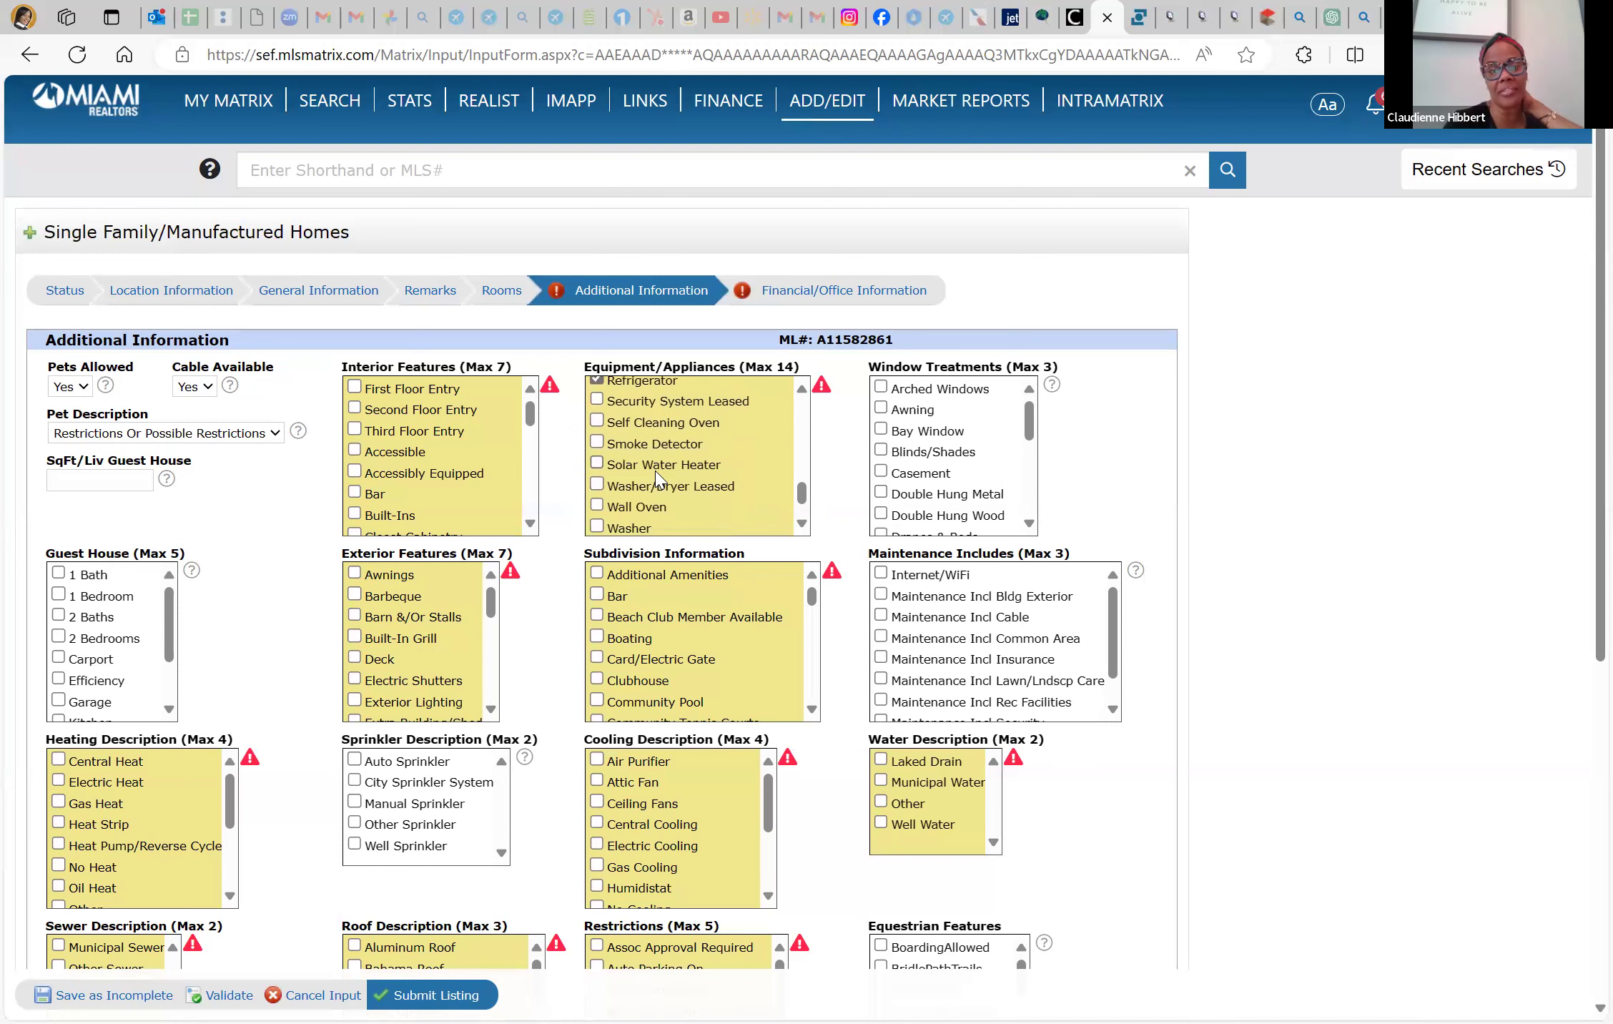
pyautogui.scroll(-1, 658, 481)
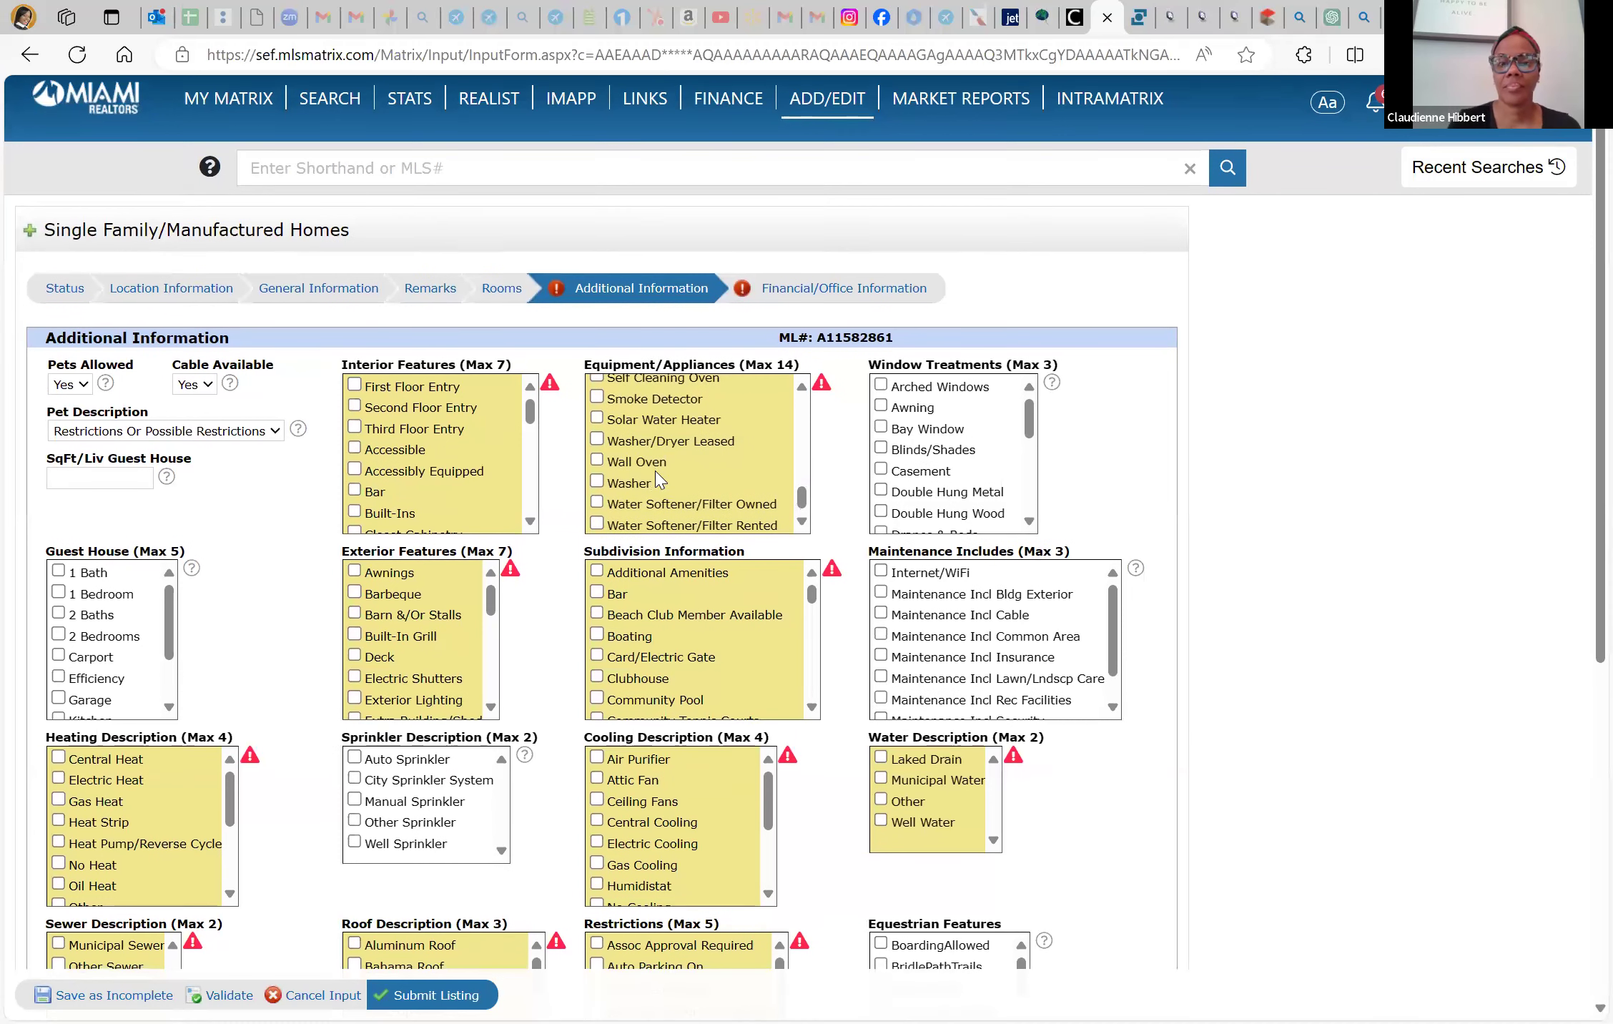
pyautogui.scroll(-1, 658, 480)
pyautogui.scroll(1, 659, 481)
pyautogui.scroll(4, 658, 480)
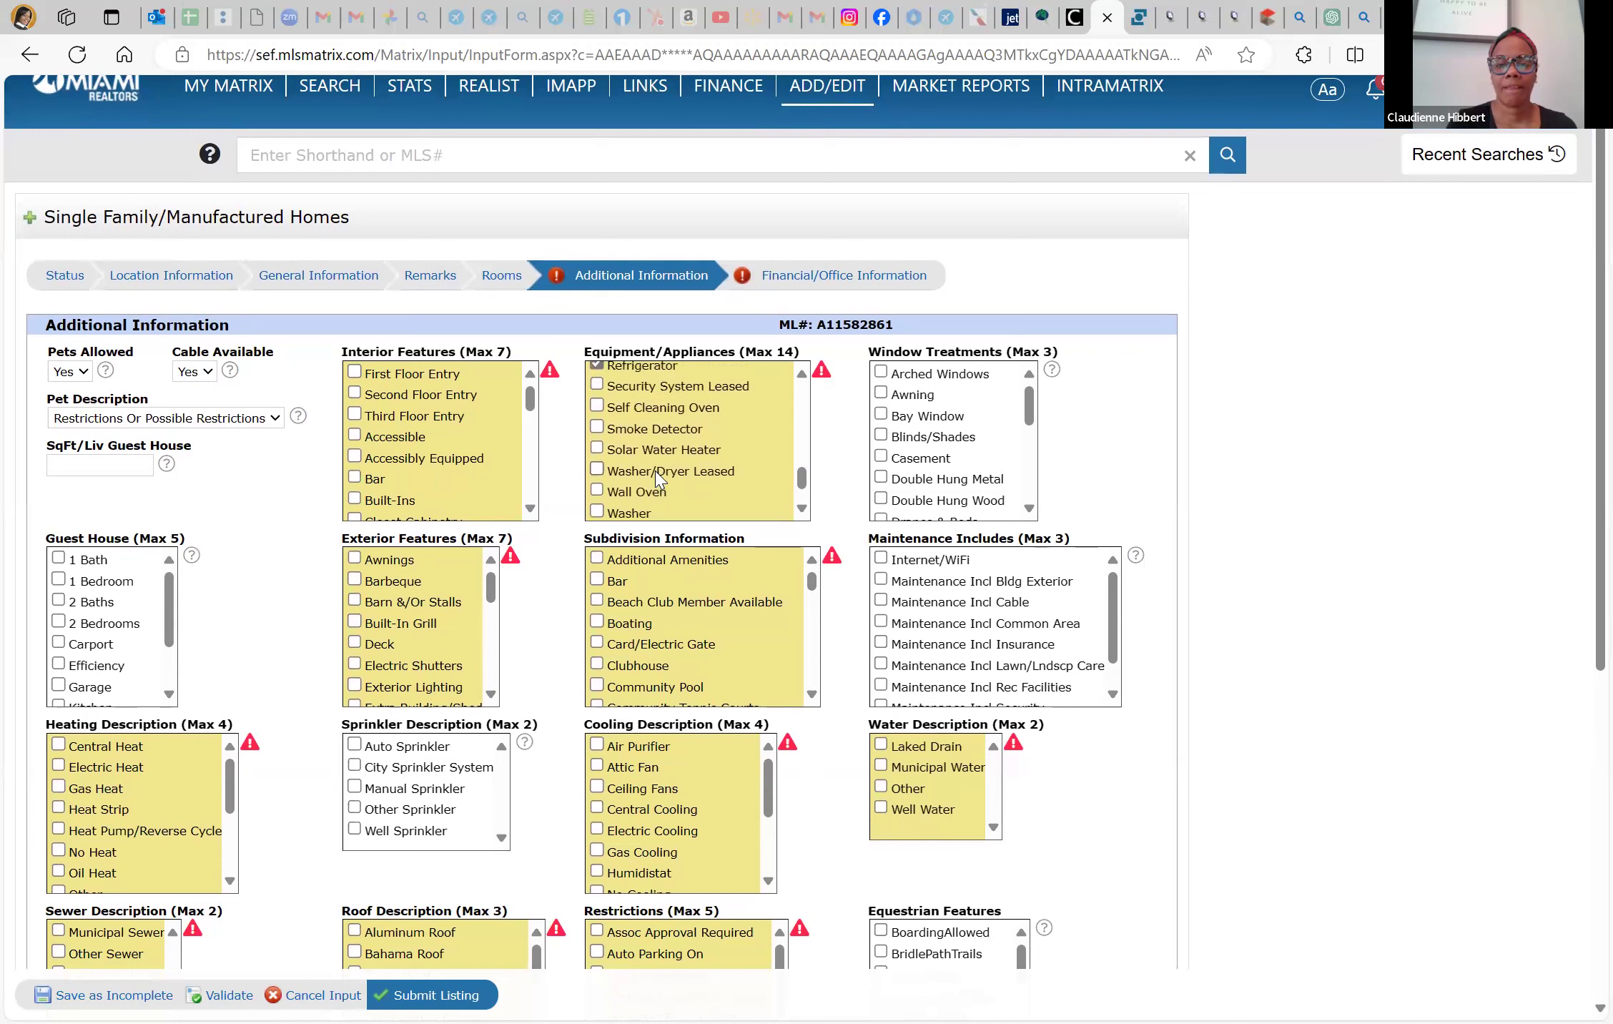
pyautogui.scroll(5, 658, 481)
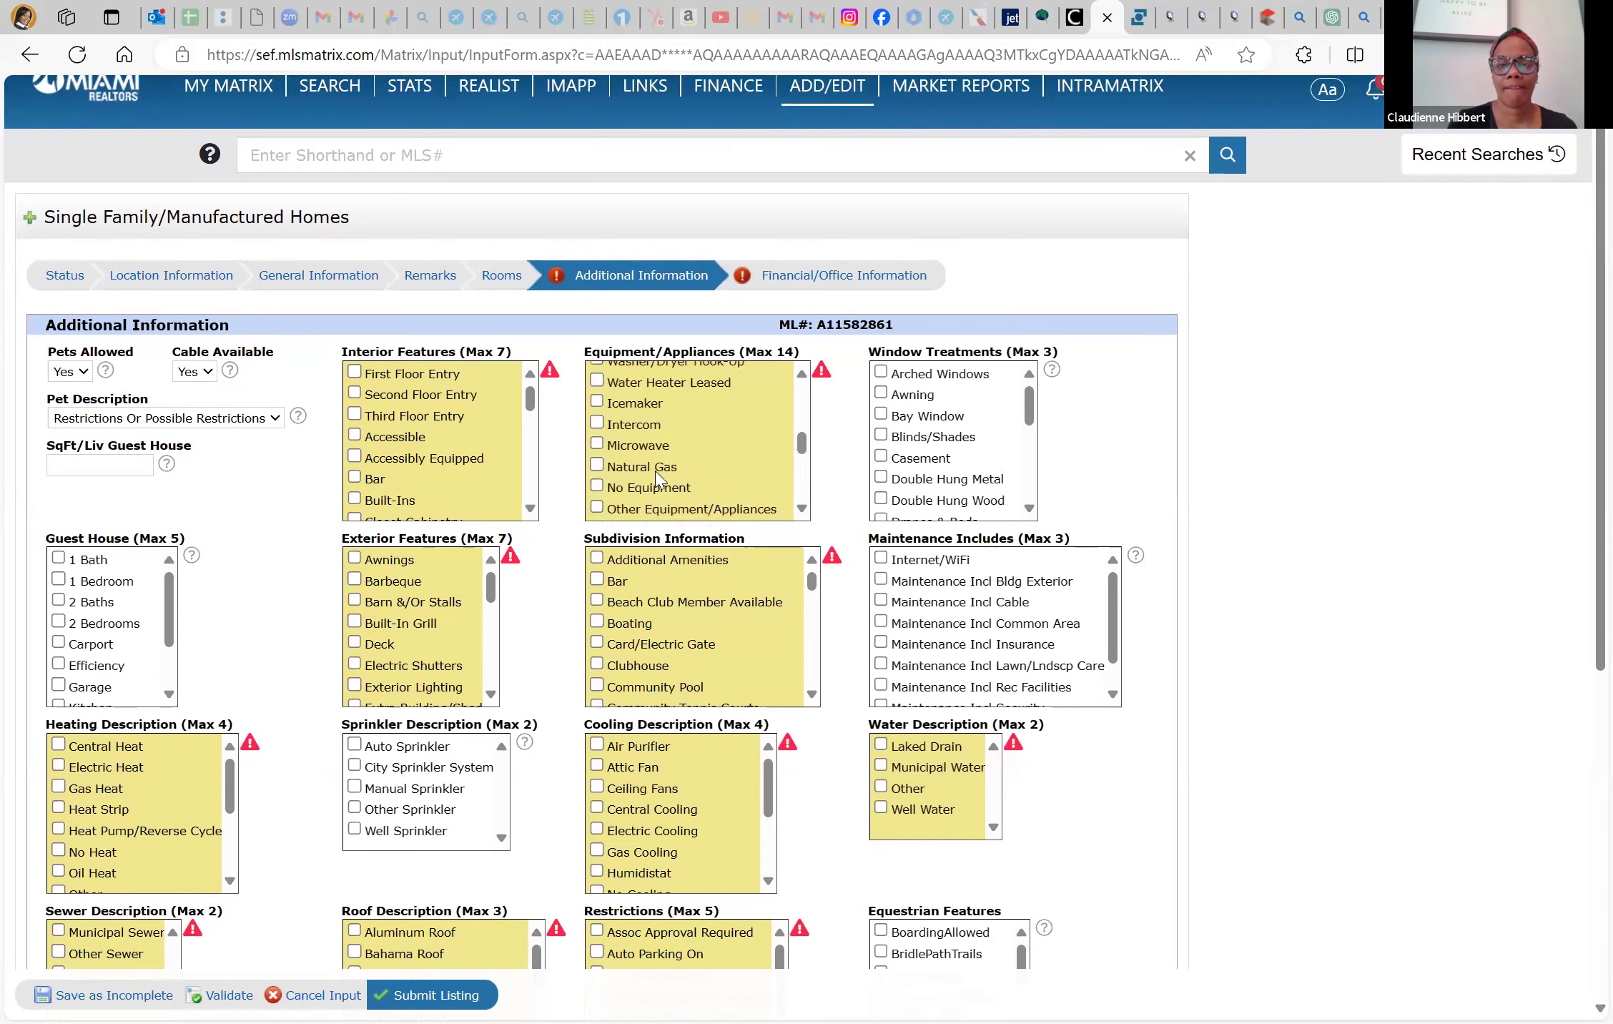
pyautogui.scroll(5, 659, 481)
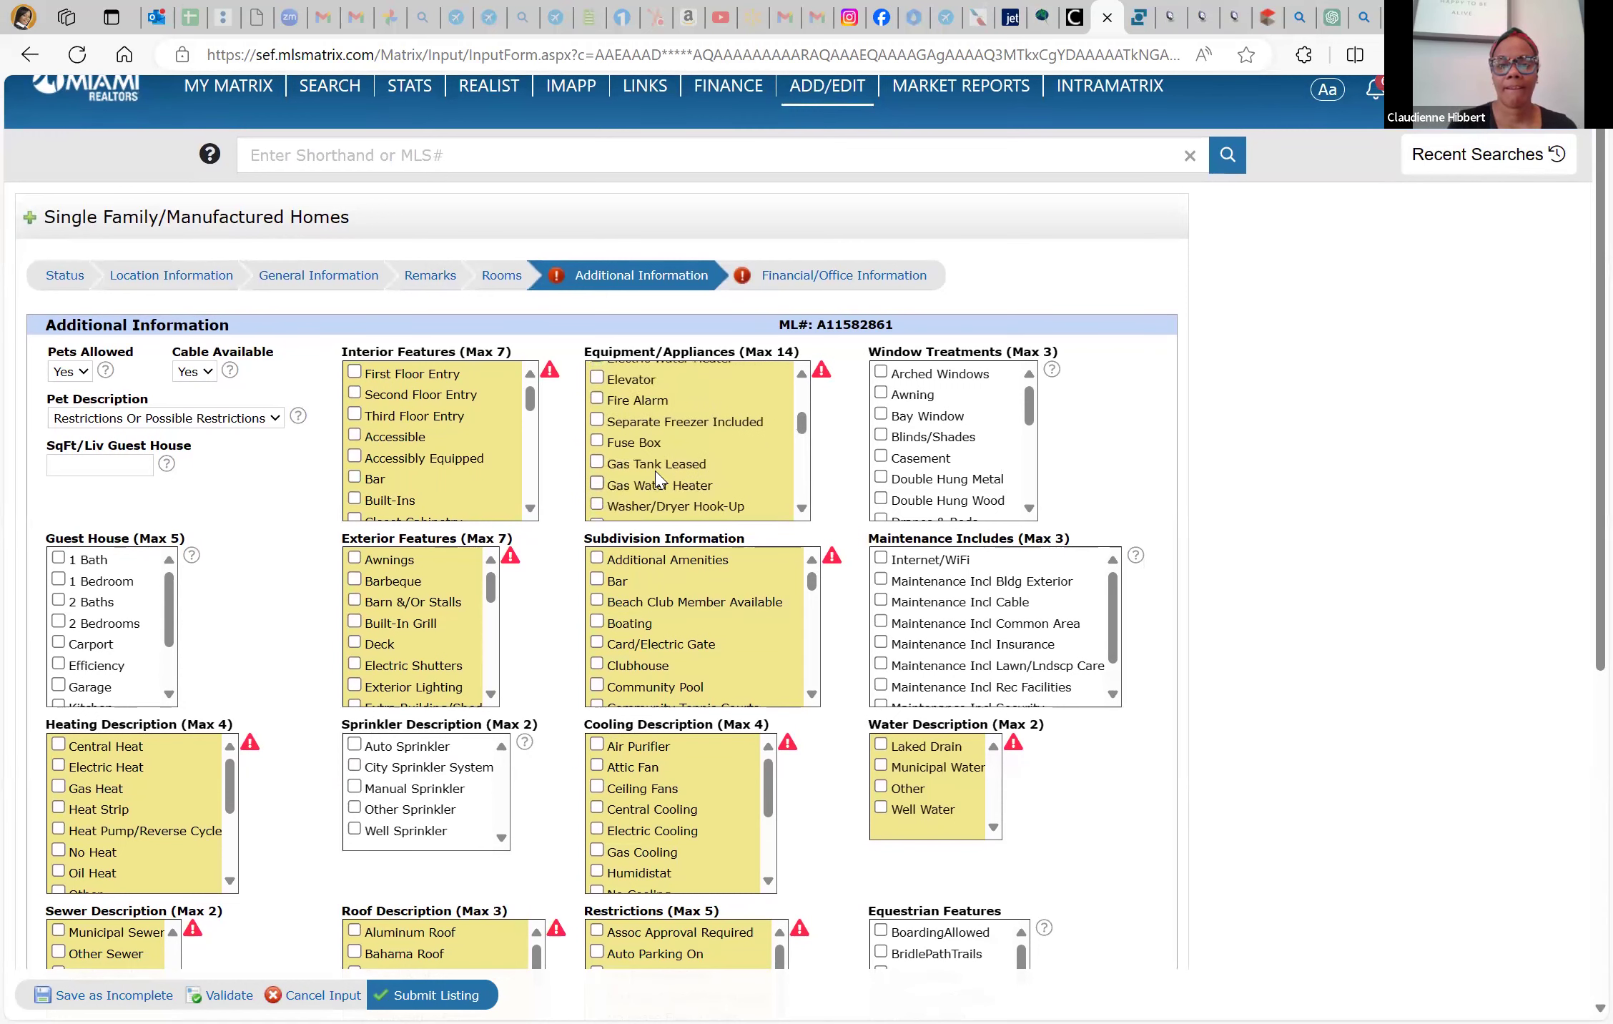
pyautogui.scroll(1, 659, 480)
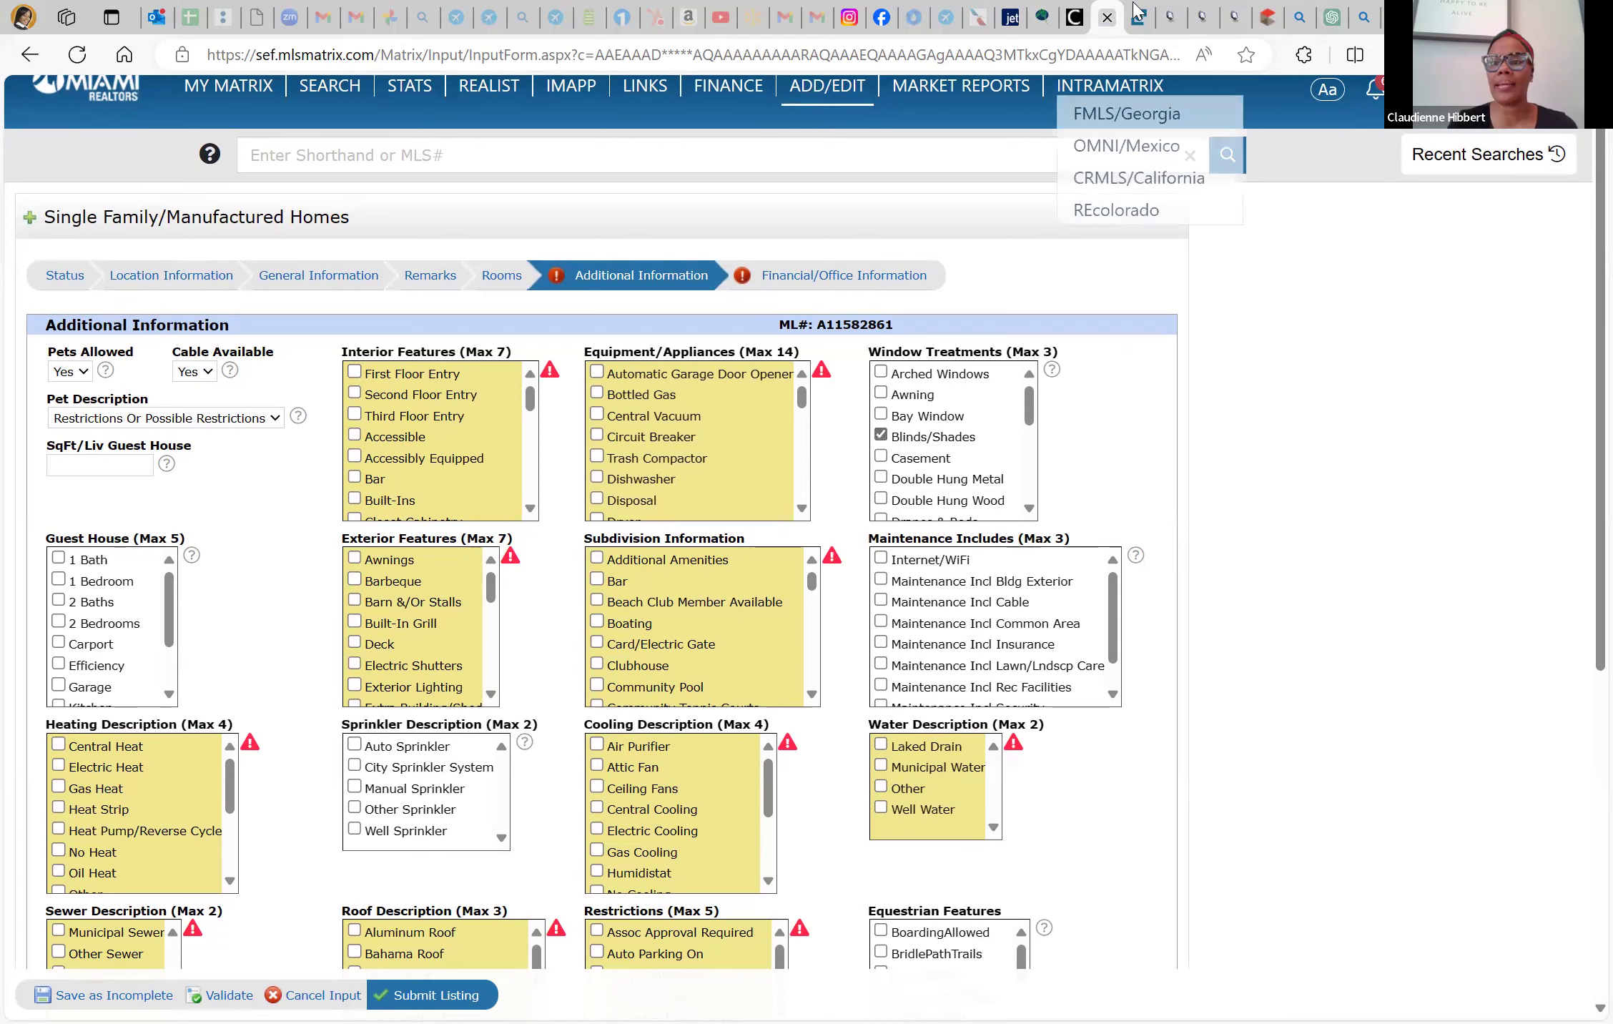
pyautogui.hotkey('ctrl', 'Tab')
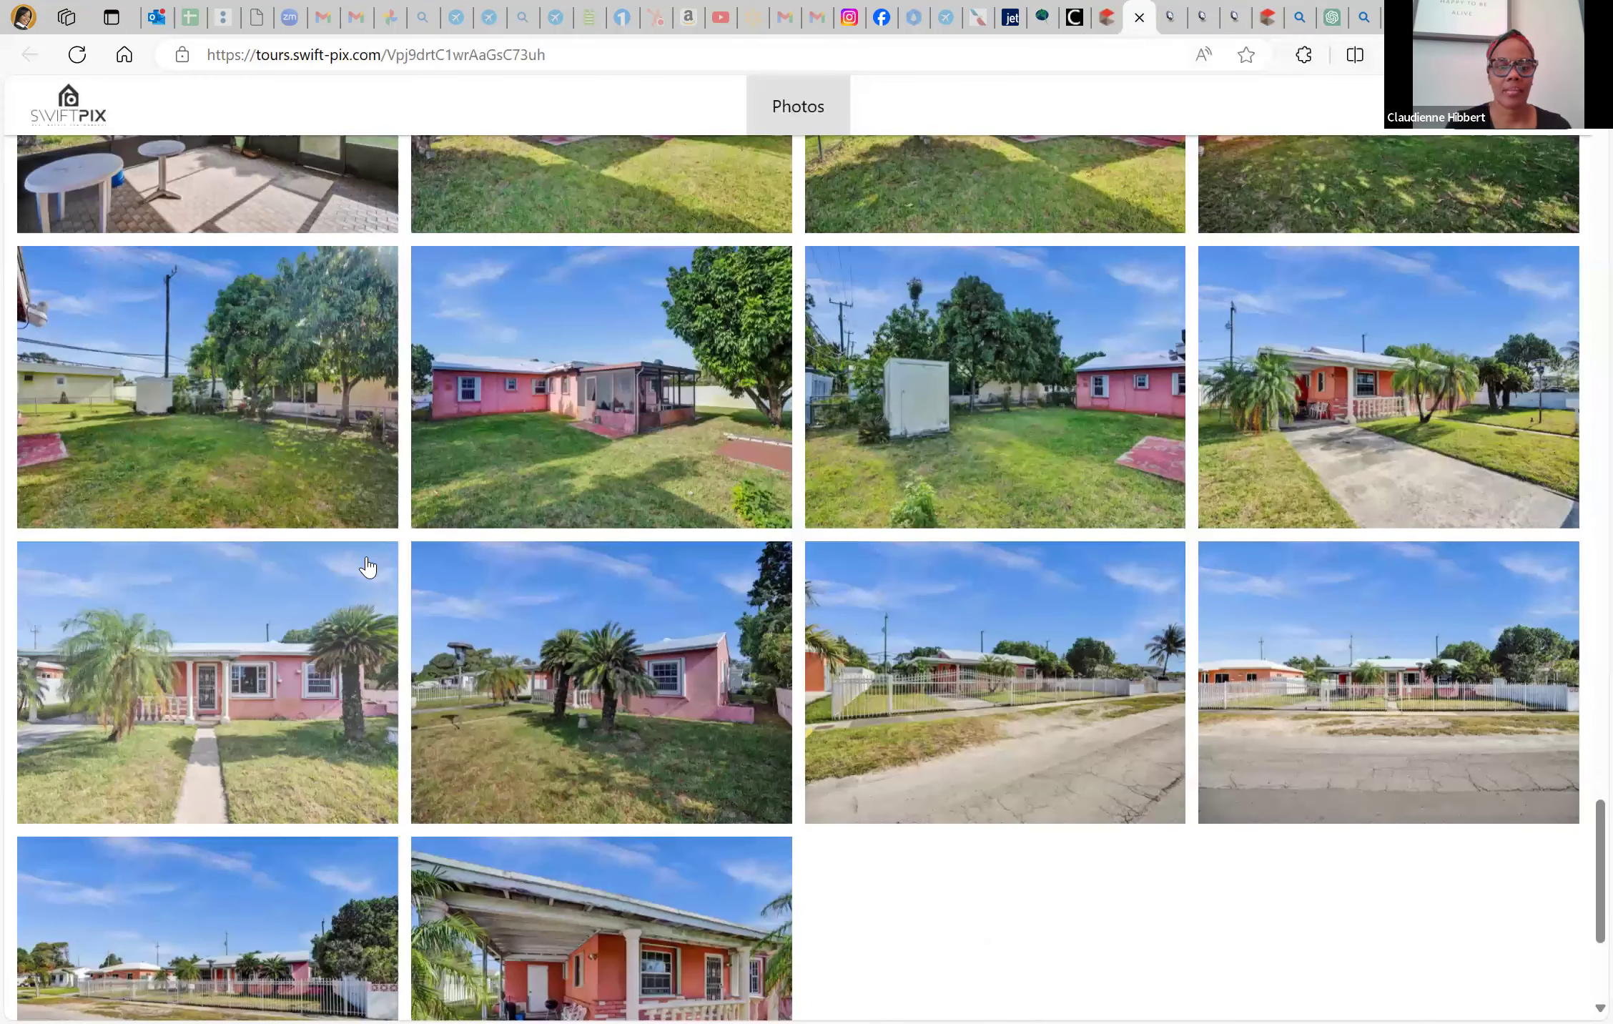
pyautogui.scroll(2, 369, 565)
pyautogui.scroll(12, 500, 550)
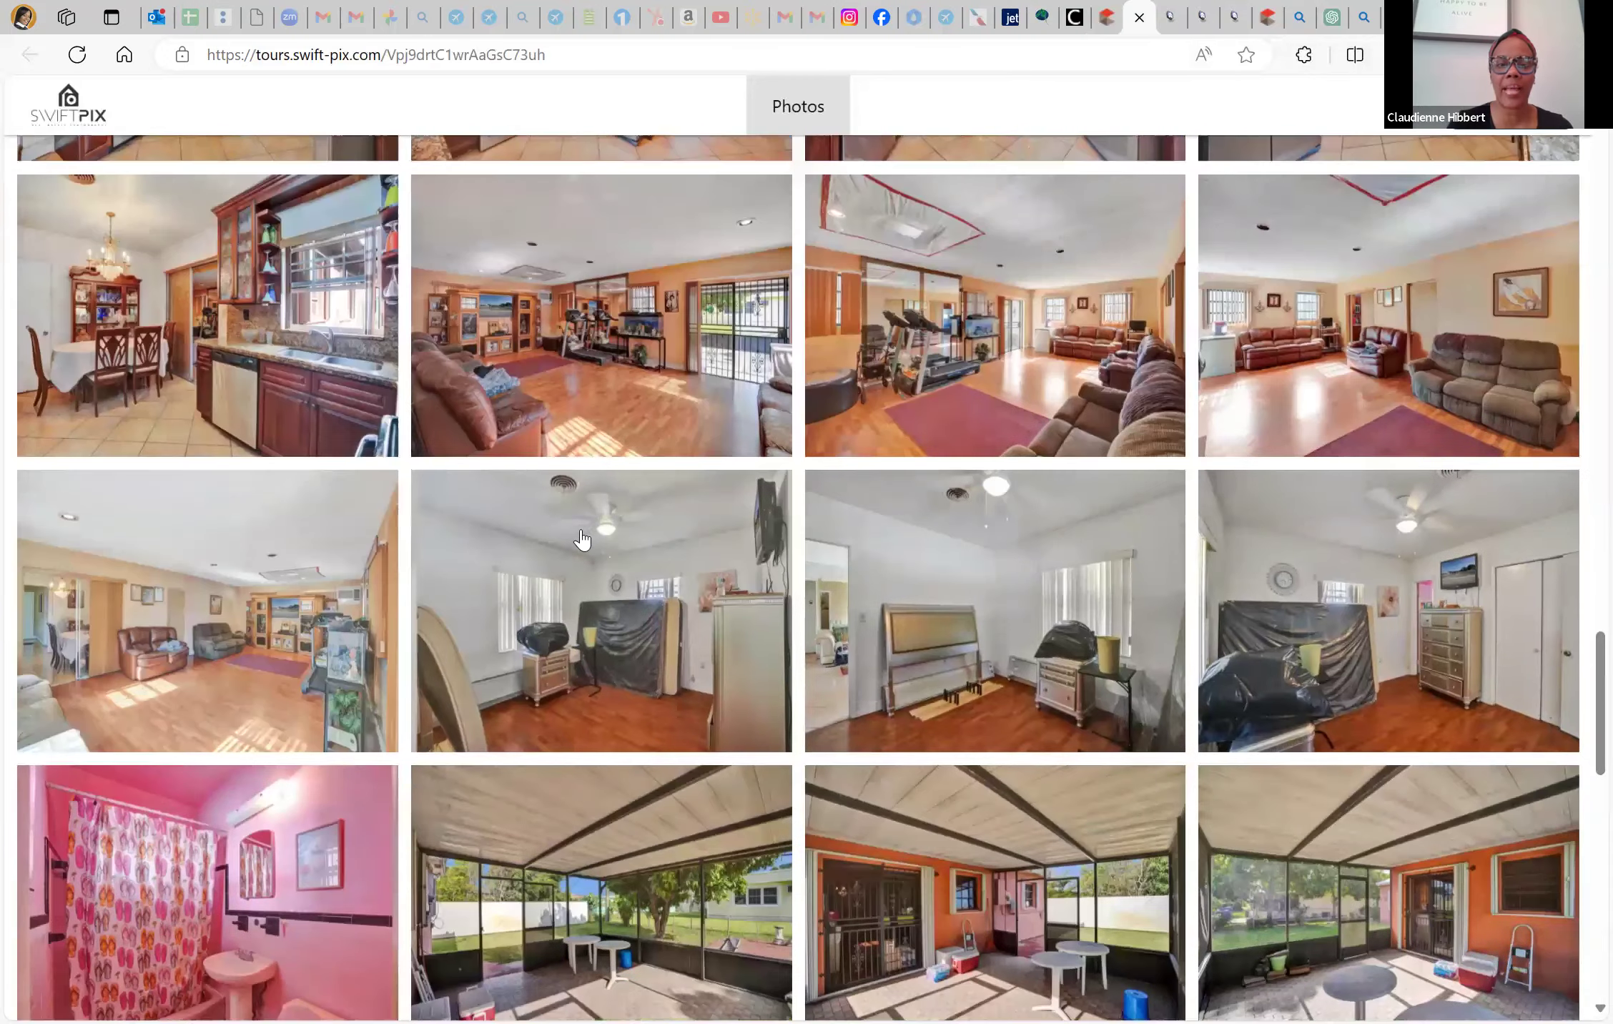
pyautogui.scroll(-1, 582, 540)
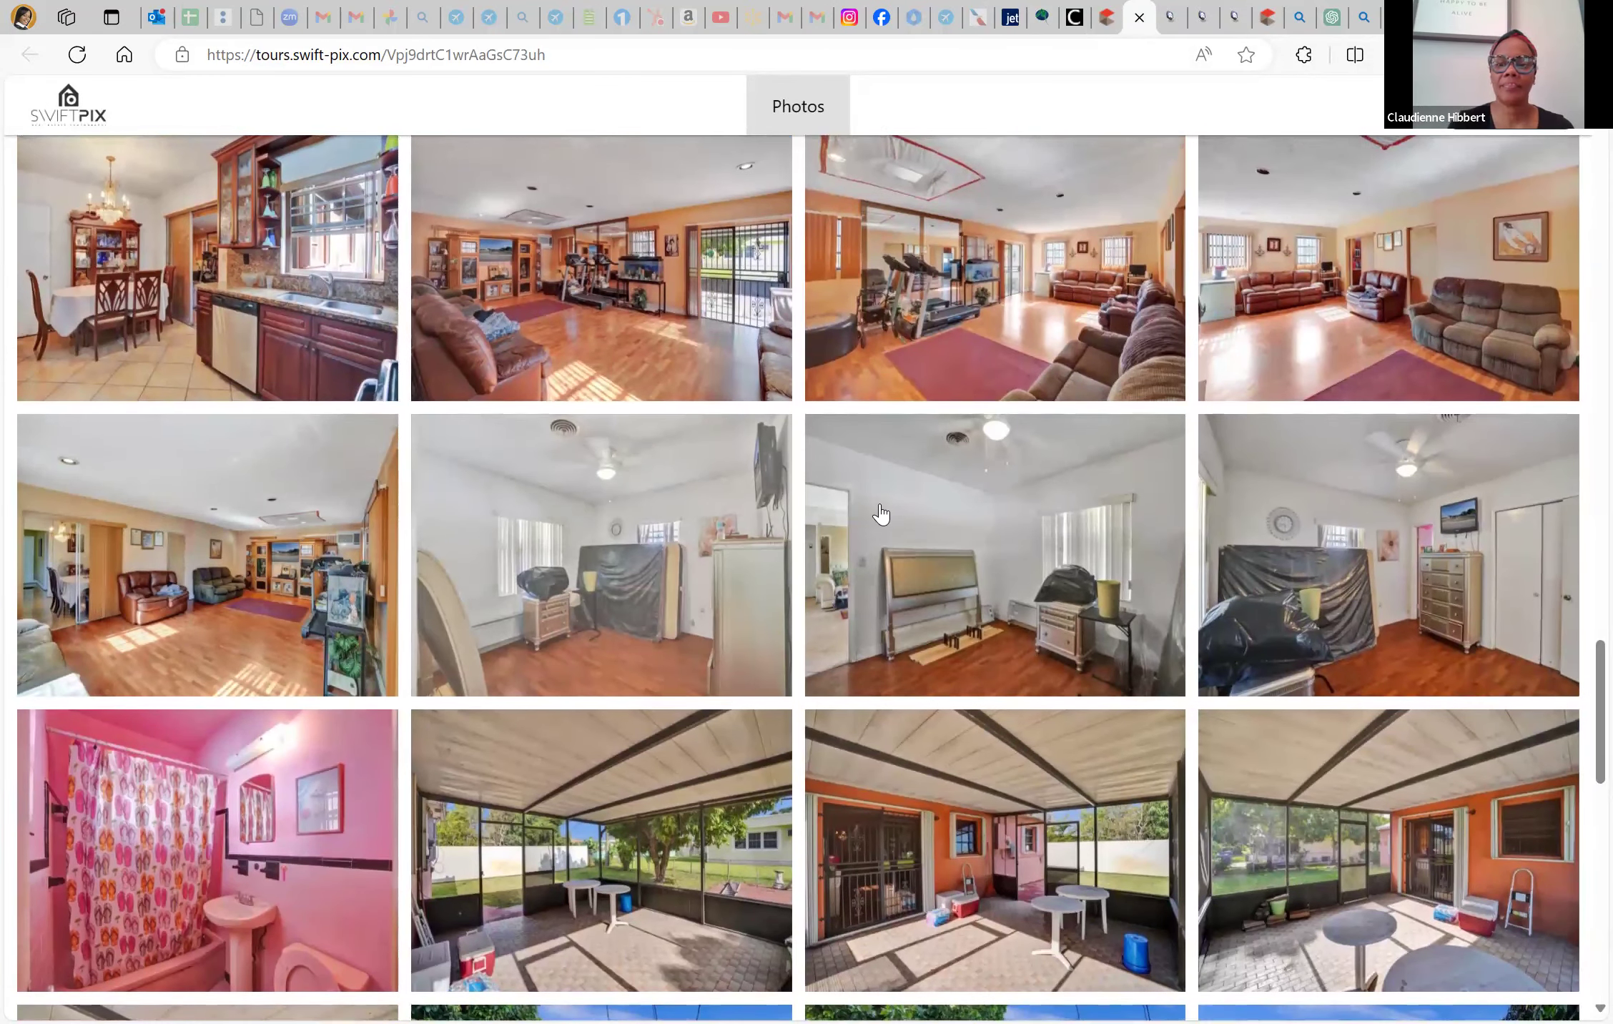
pyautogui.scroll(3, 881, 513)
pyautogui.scroll(1, 991, 492)
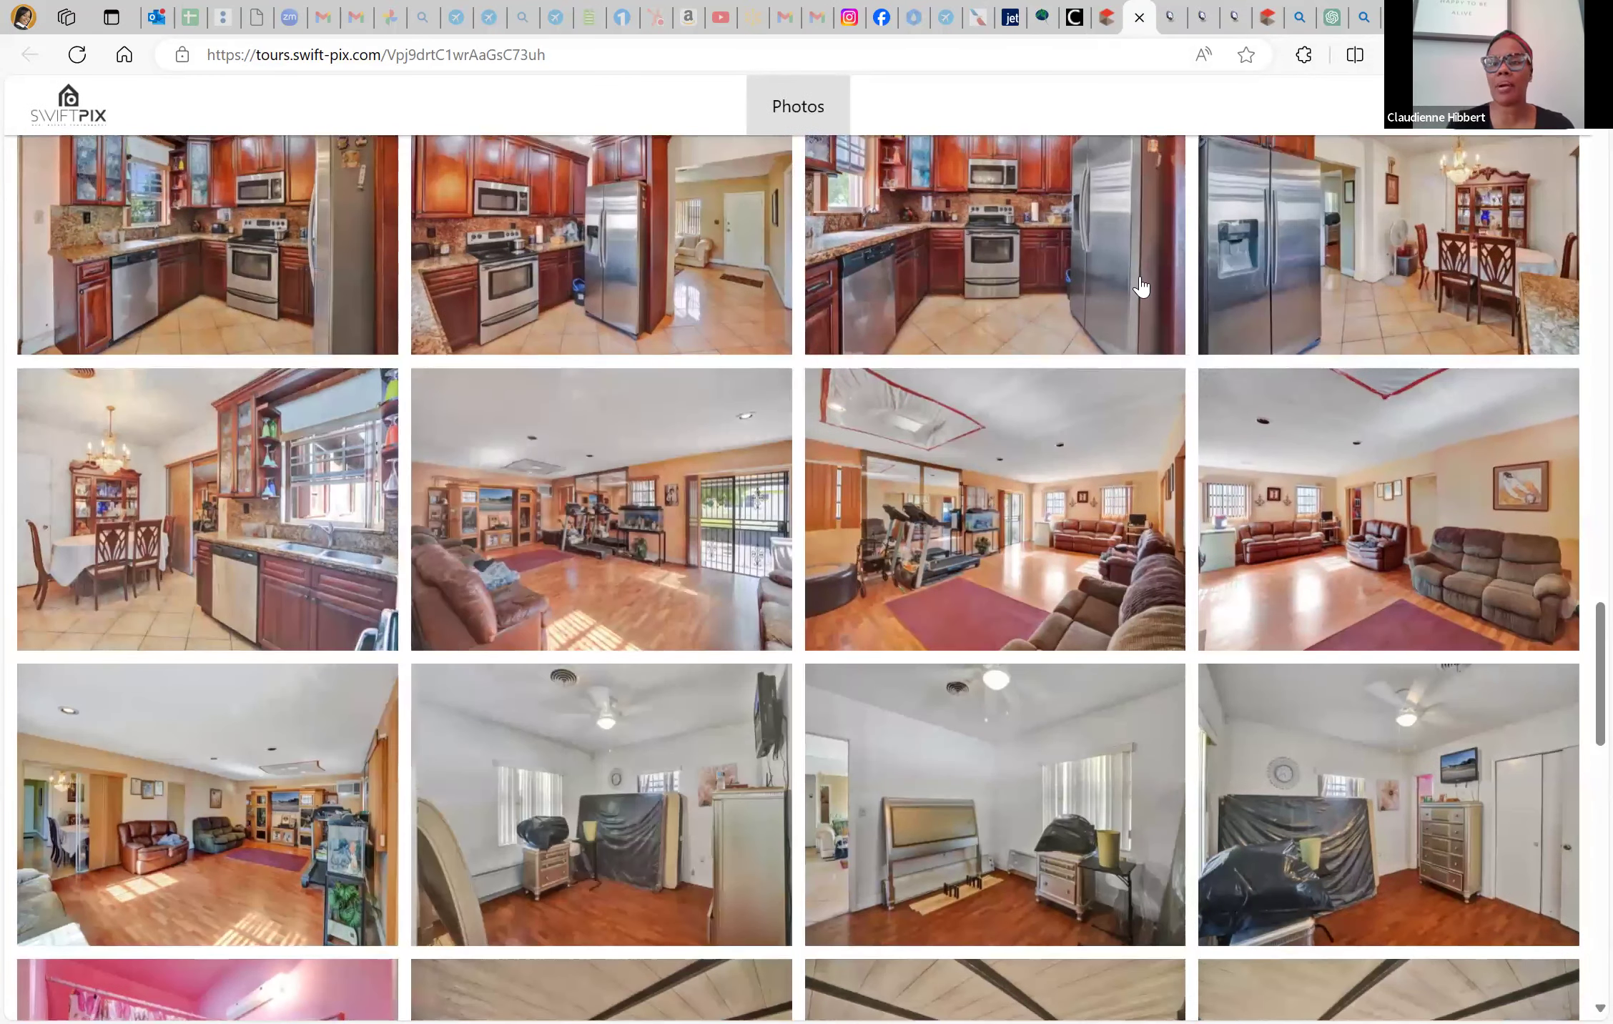
pyautogui.scroll(4, 1141, 289)
pyautogui.scroll(5, 731, 80)
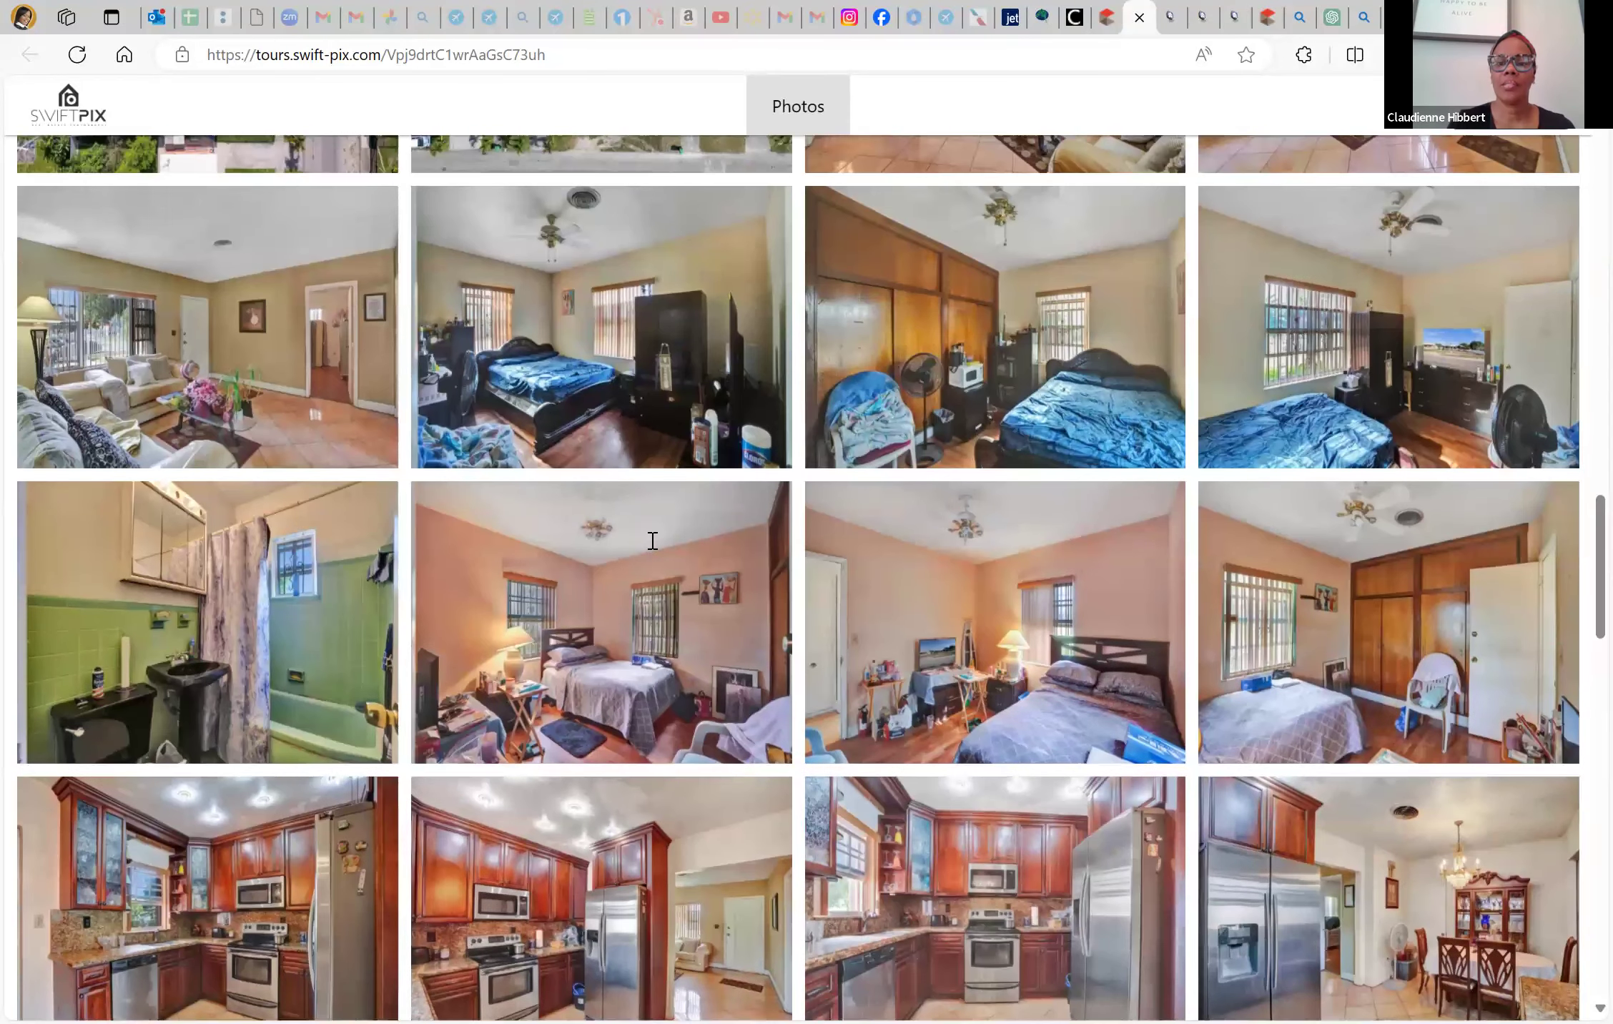
pyautogui.hotkey('ctrl', 'shift', 'Tab')
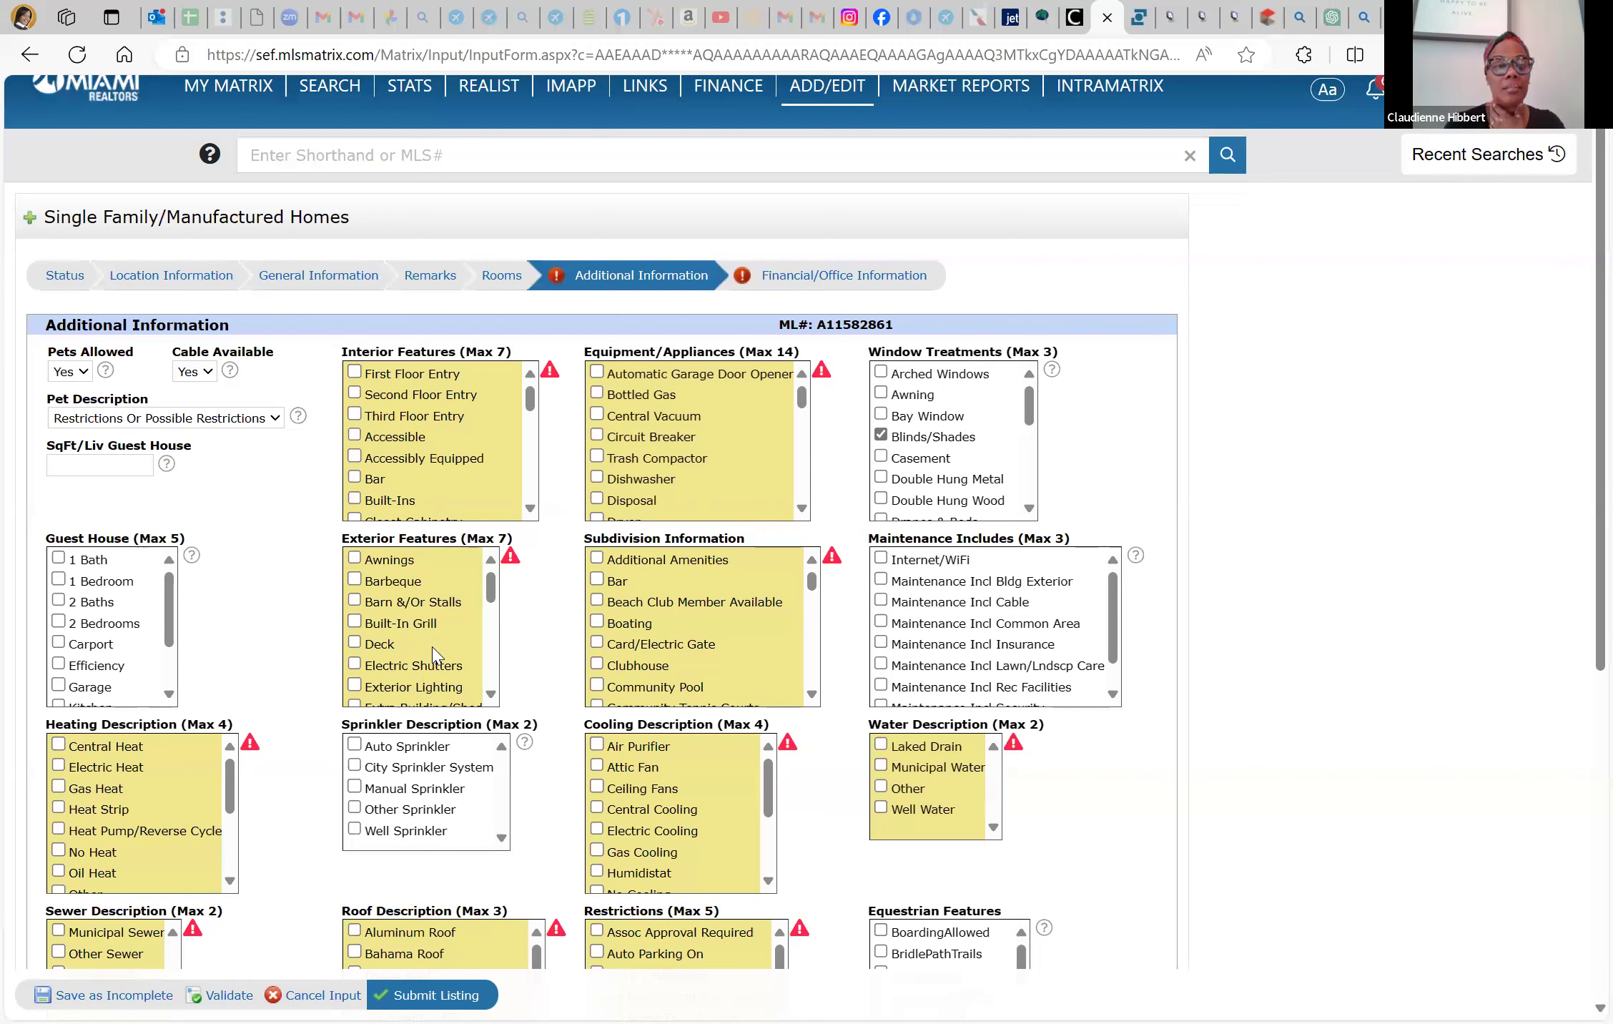
# Add Fruit Trees and Screened Porch to the exterior features
pyautogui.scroll(-1, 434, 652)
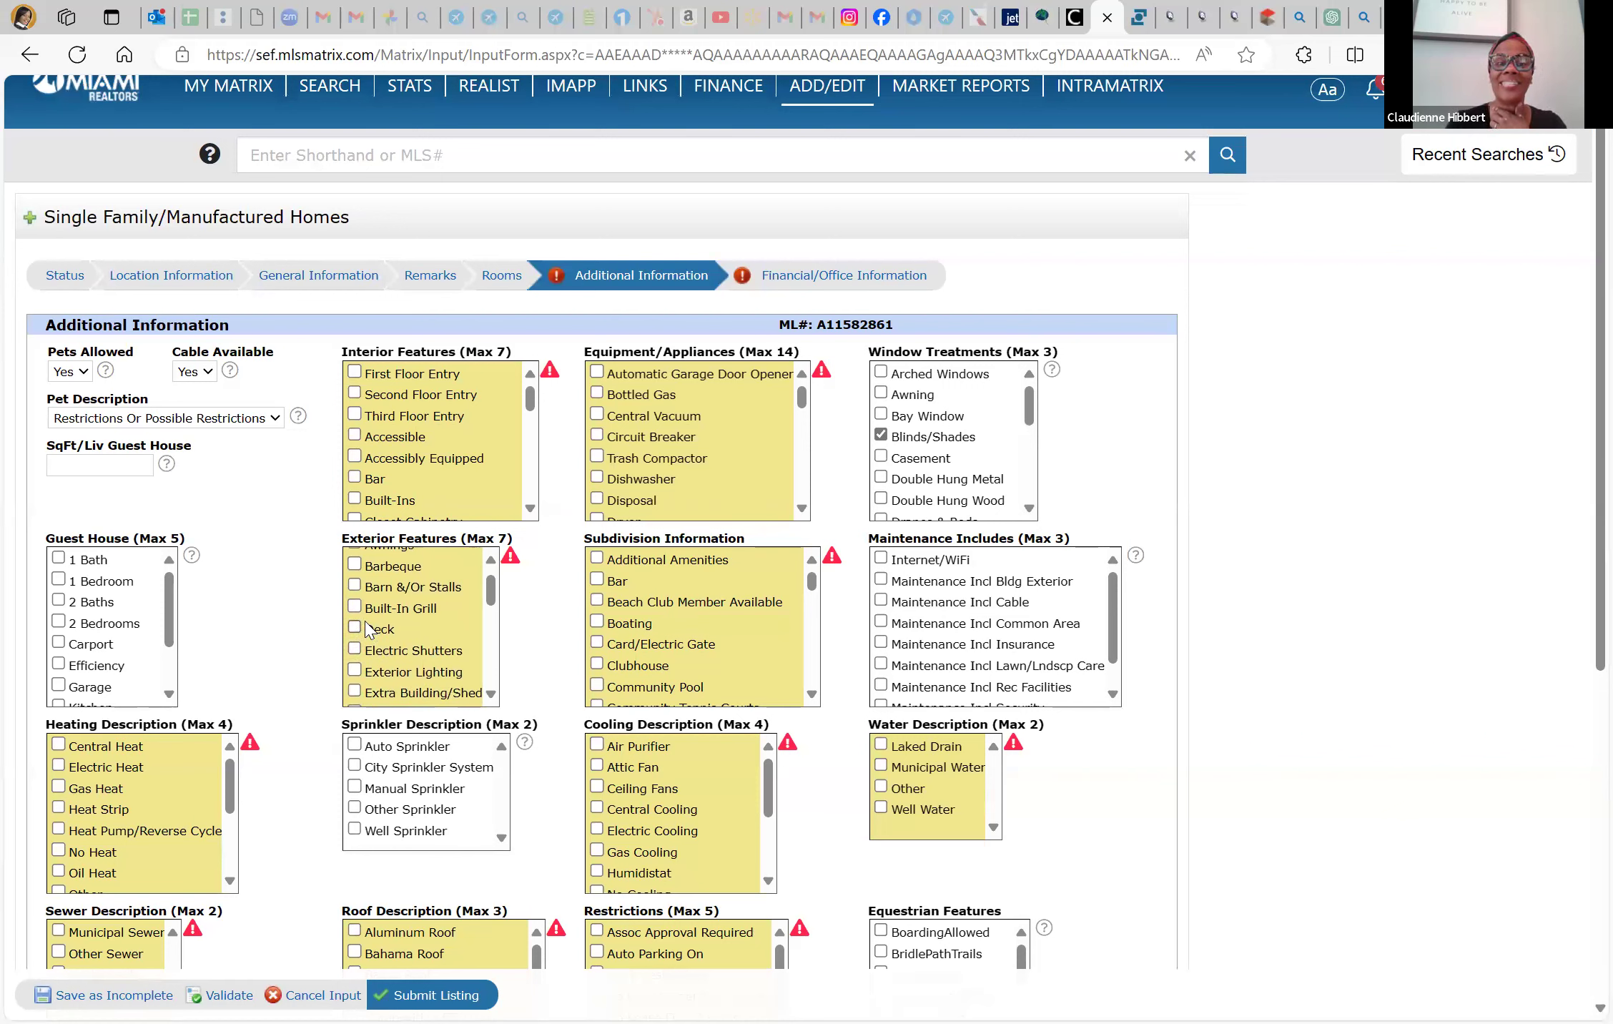
pyautogui.scroll(-2, 442, 651)
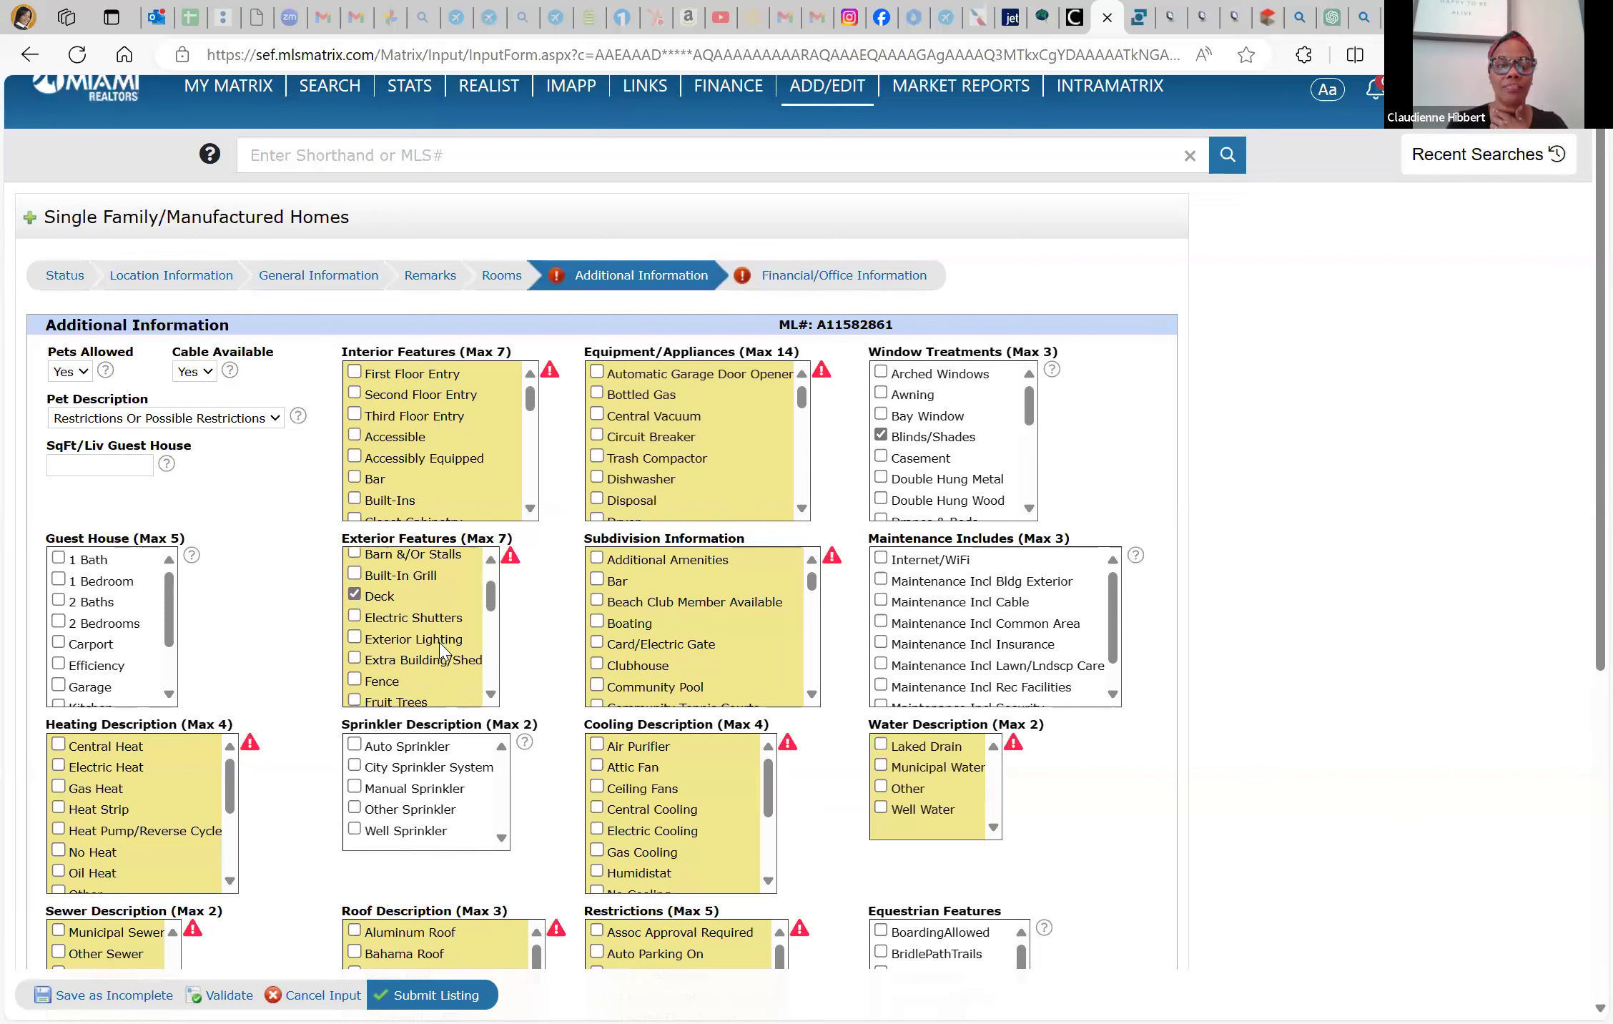
pyautogui.scroll(-3, 441, 652)
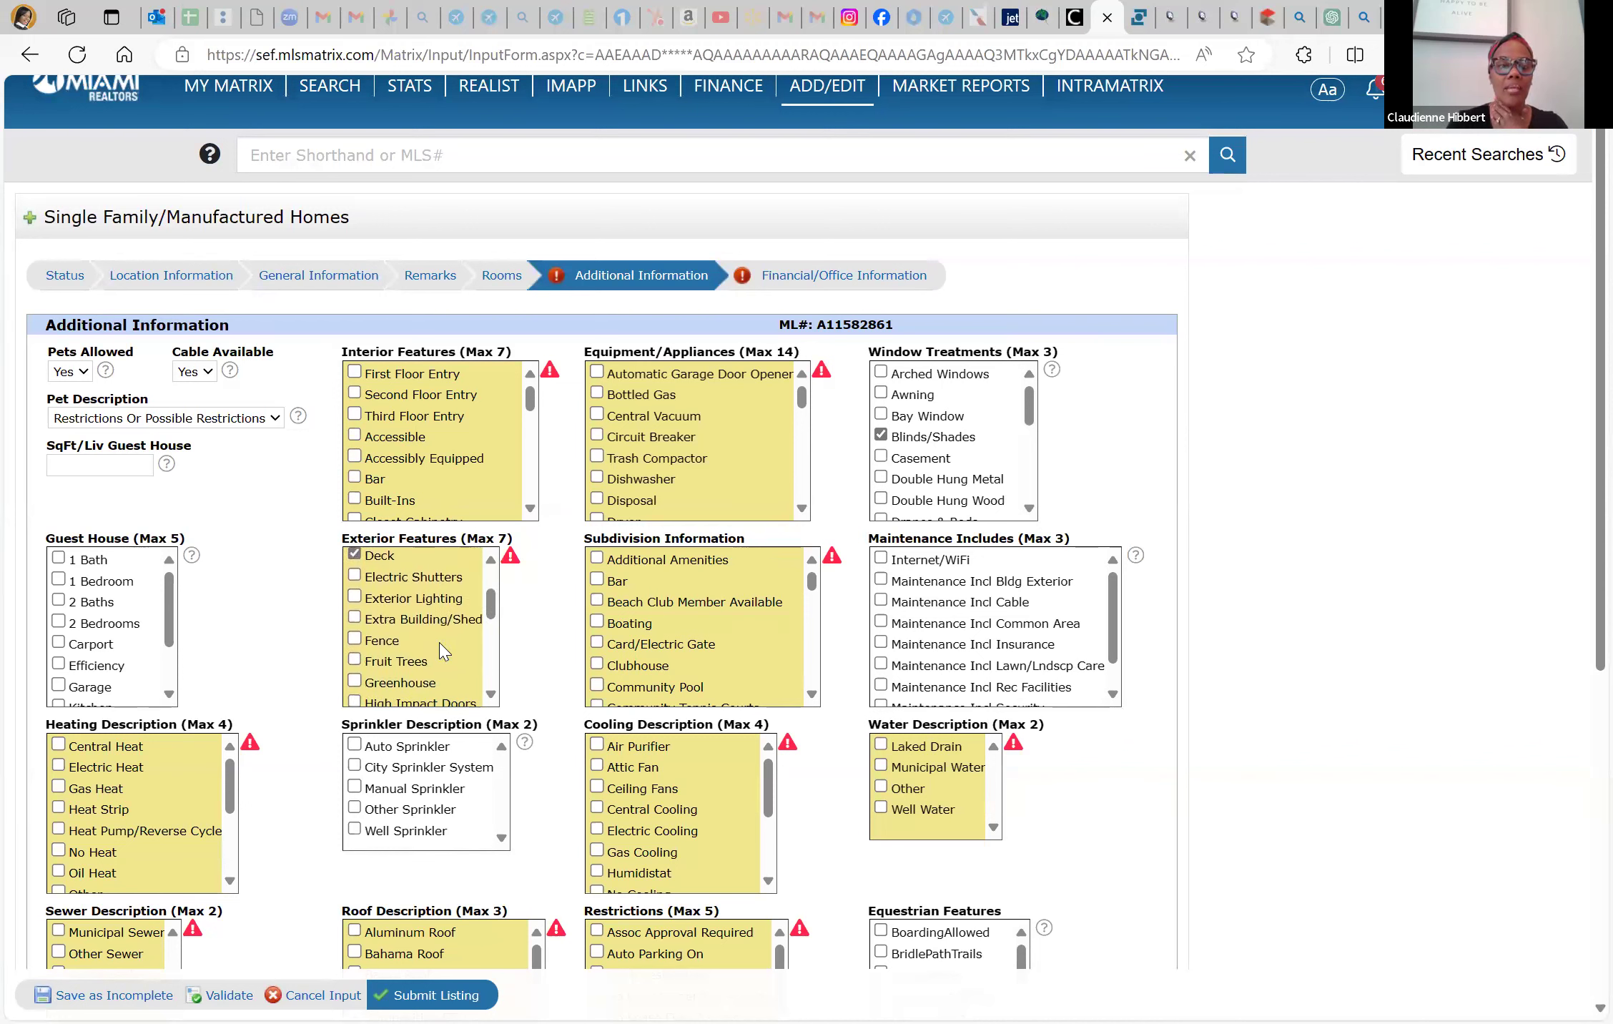
pyautogui.click(355, 644)
pyautogui.scroll(-4, 470, 670)
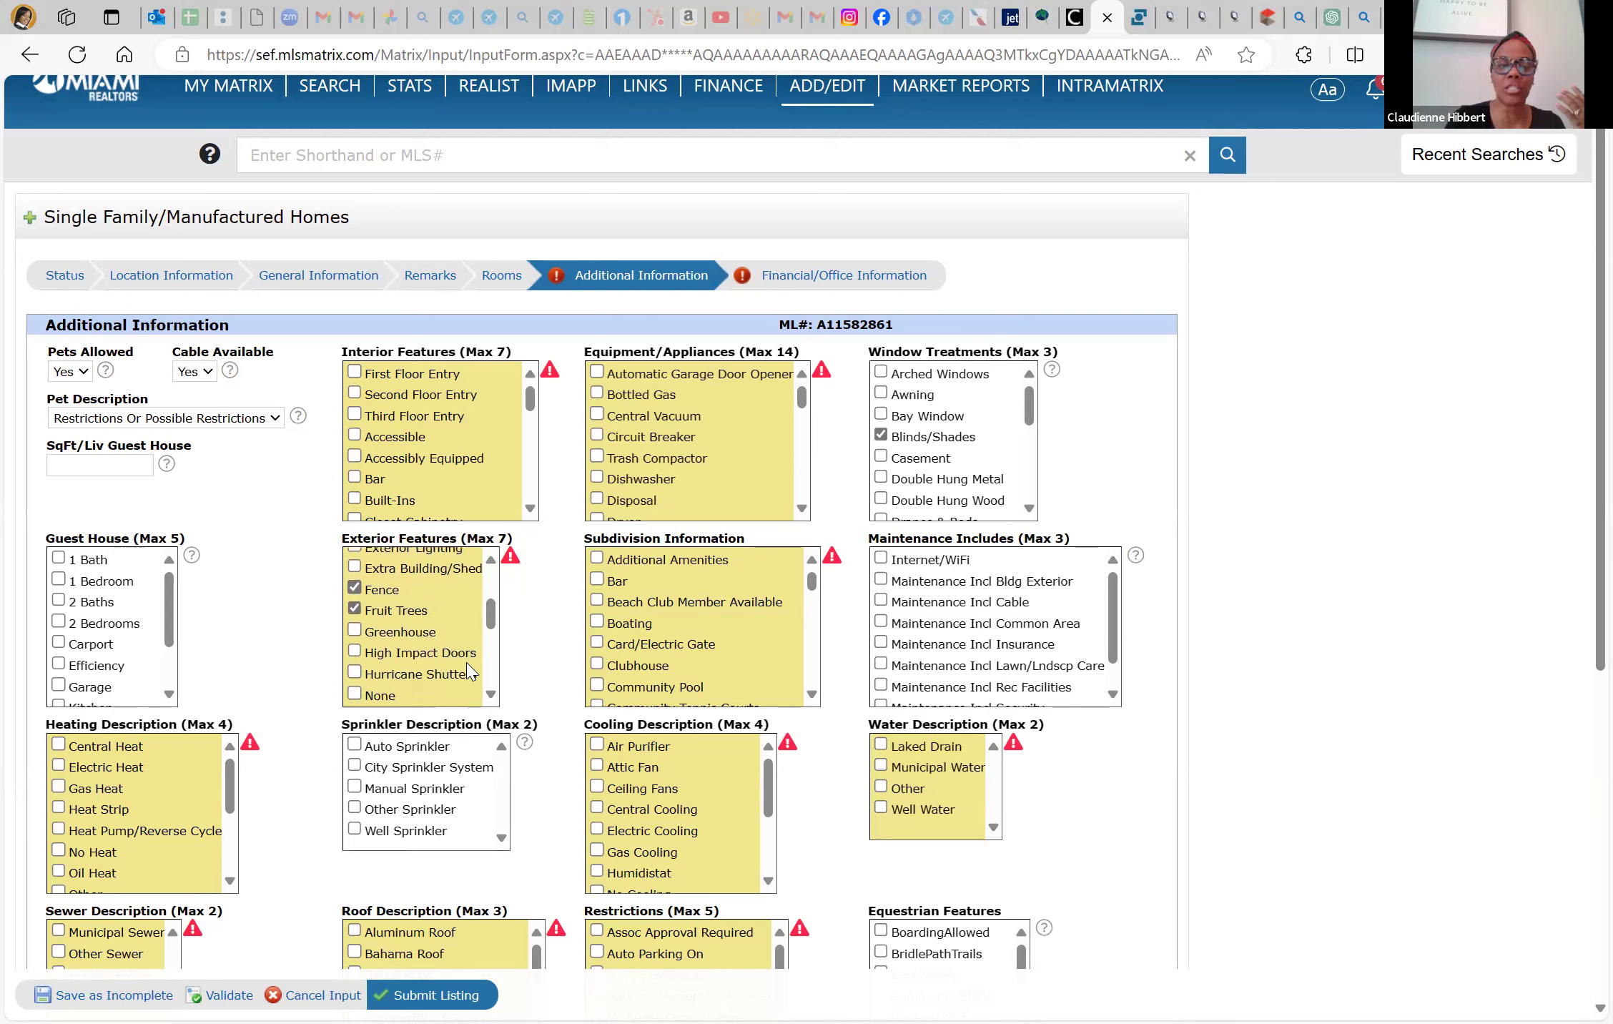
pyautogui.scroll(-1, 470, 671)
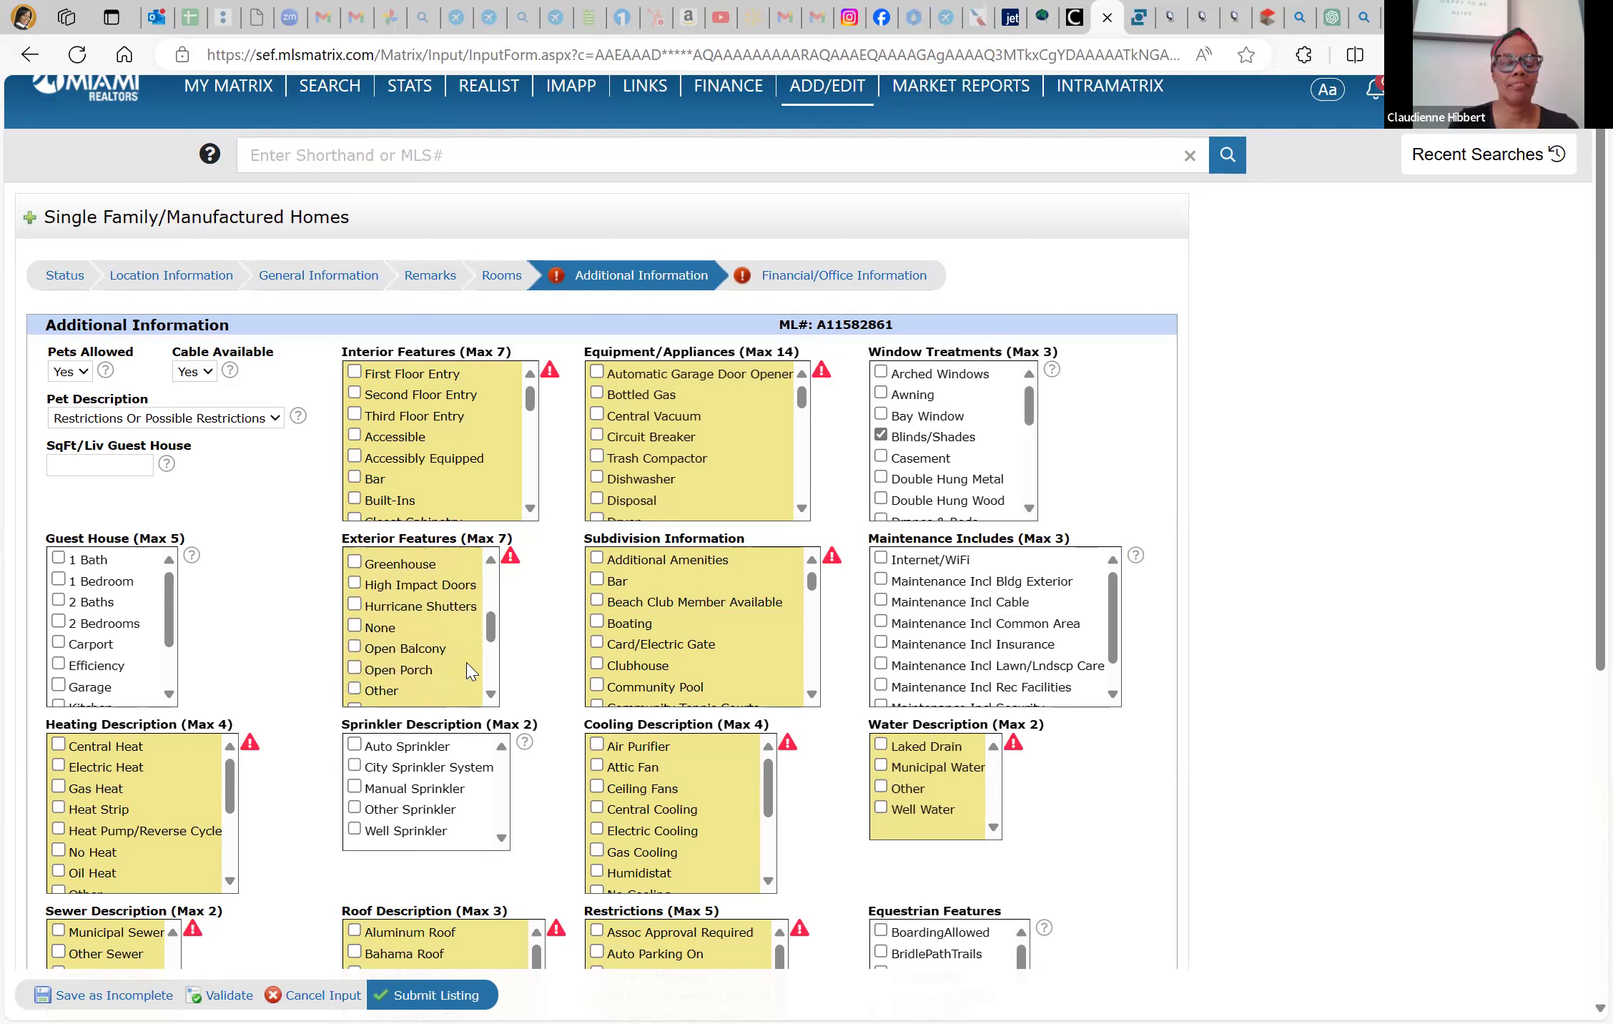
pyautogui.scroll(-1, 470, 670)
pyautogui.scroll(-2, 470, 671)
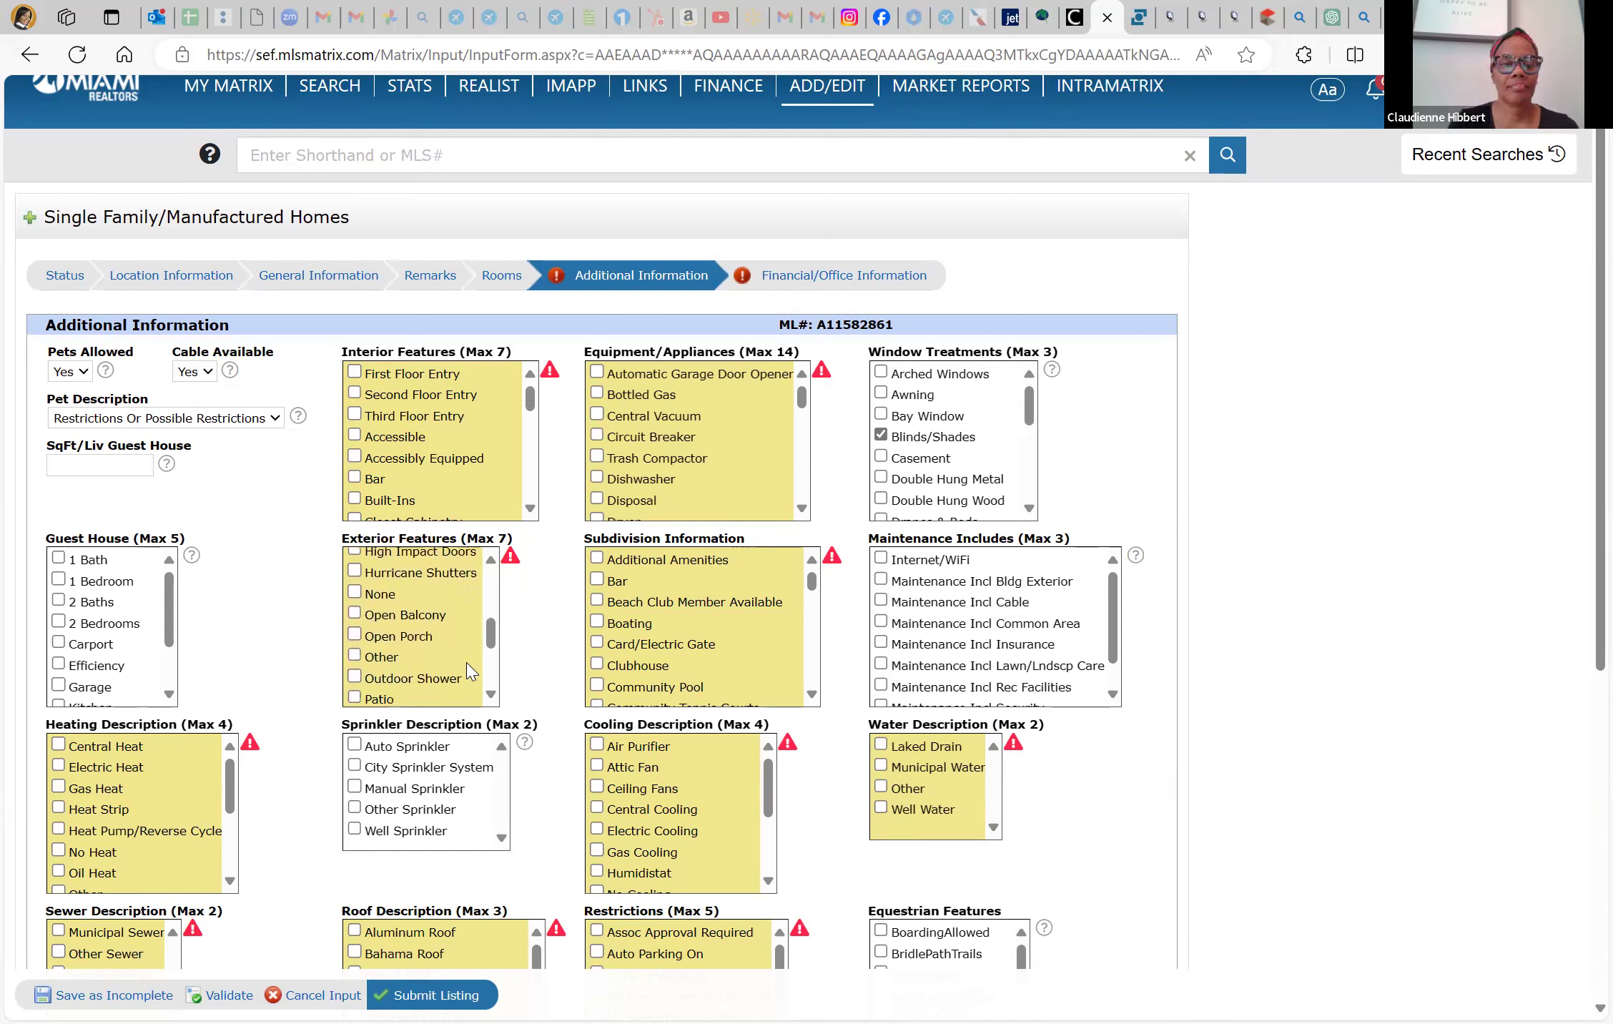
pyautogui.scroll(-1, 469, 670)
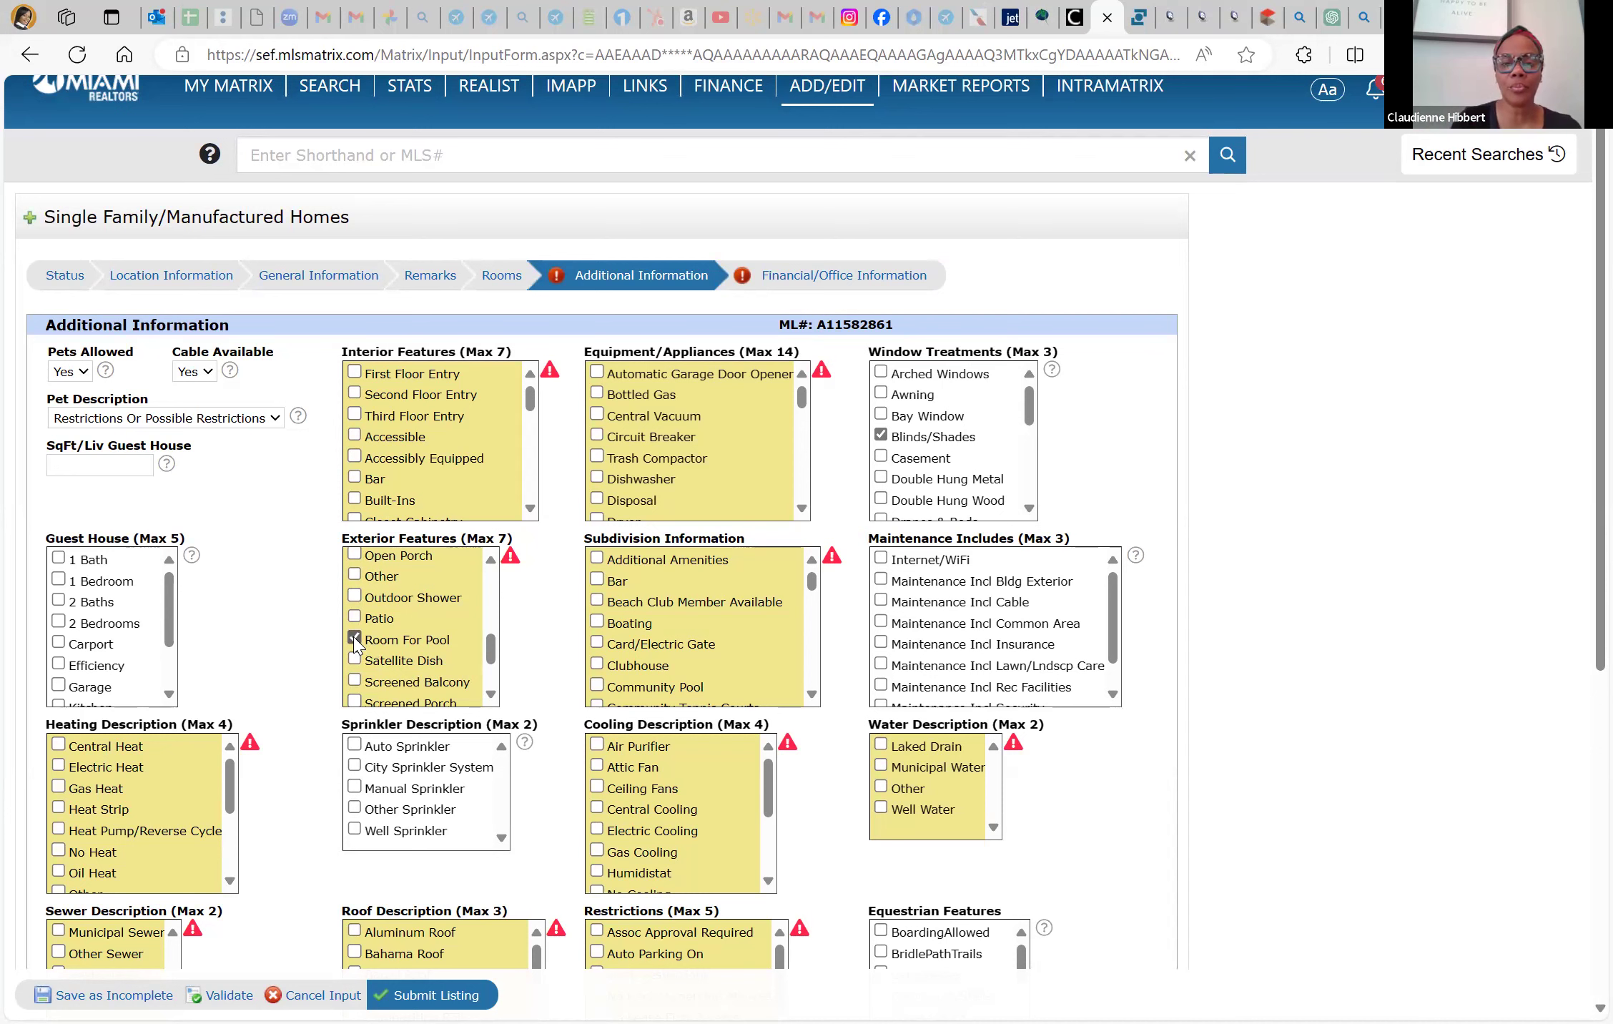
pyautogui.scroll(-2, 355, 652)
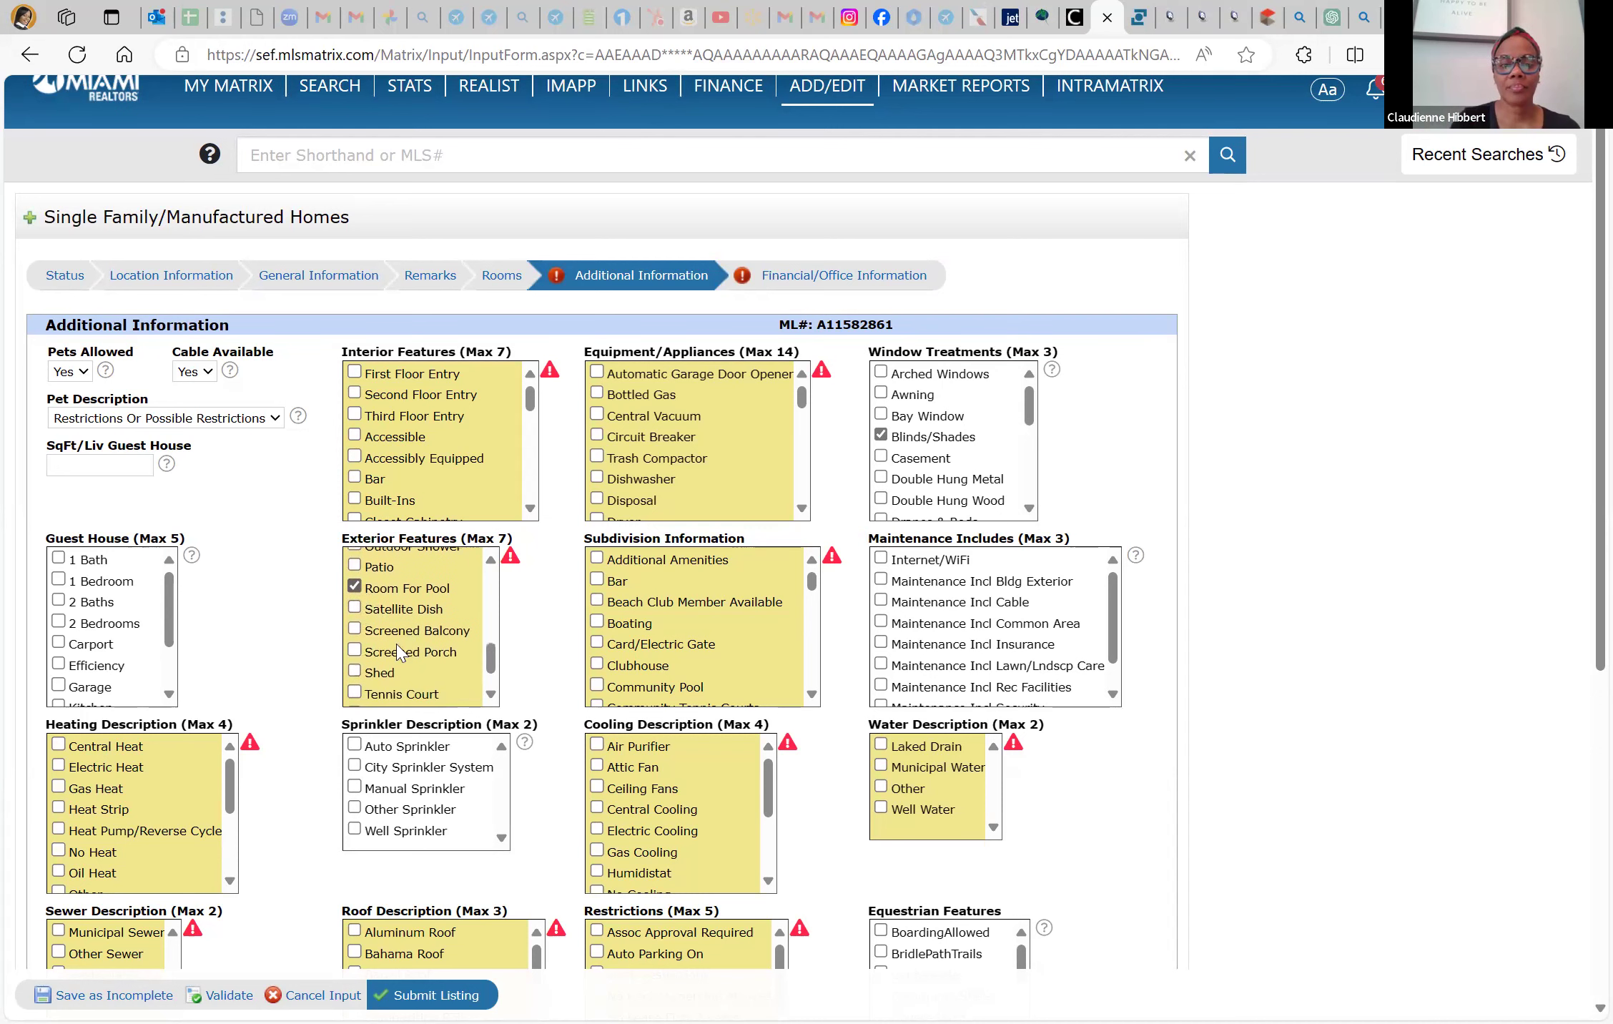
pyautogui.click(354, 652)
# Tick No Subdiv/Park Info under Subdivision Information
pyautogui.scroll(6, 401, 641)
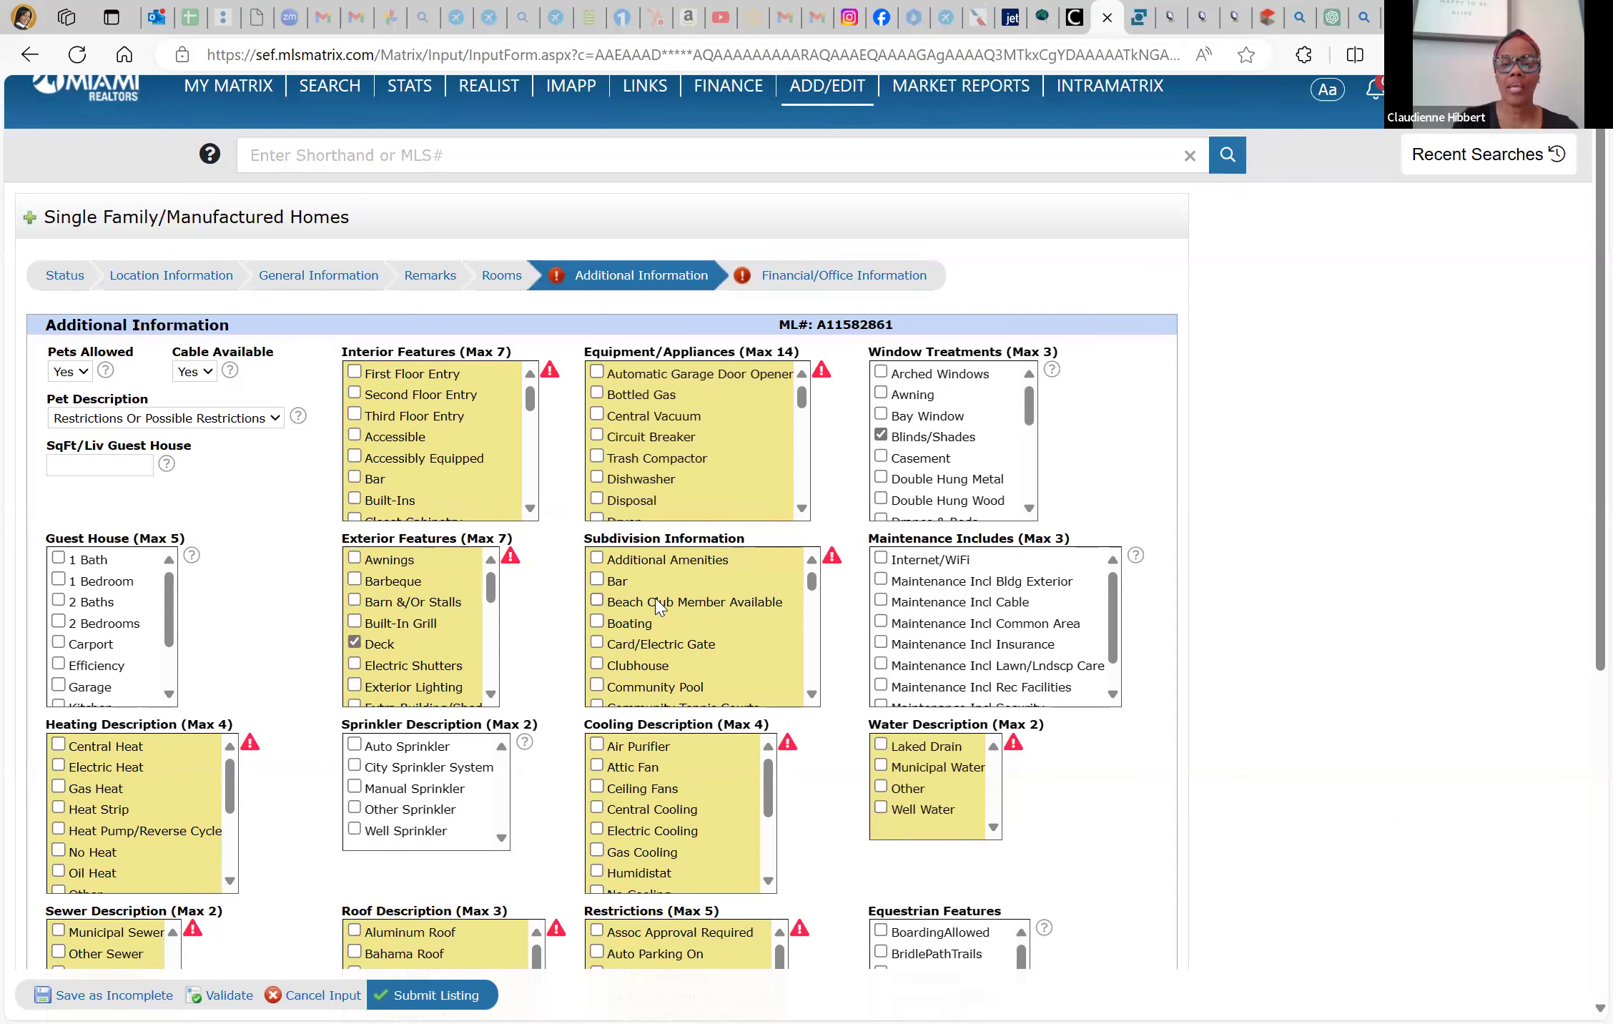
pyautogui.scroll(-5, 659, 606)
pyautogui.scroll(-8, 659, 606)
pyautogui.scroll(-4, 659, 606)
pyautogui.click(596, 657)
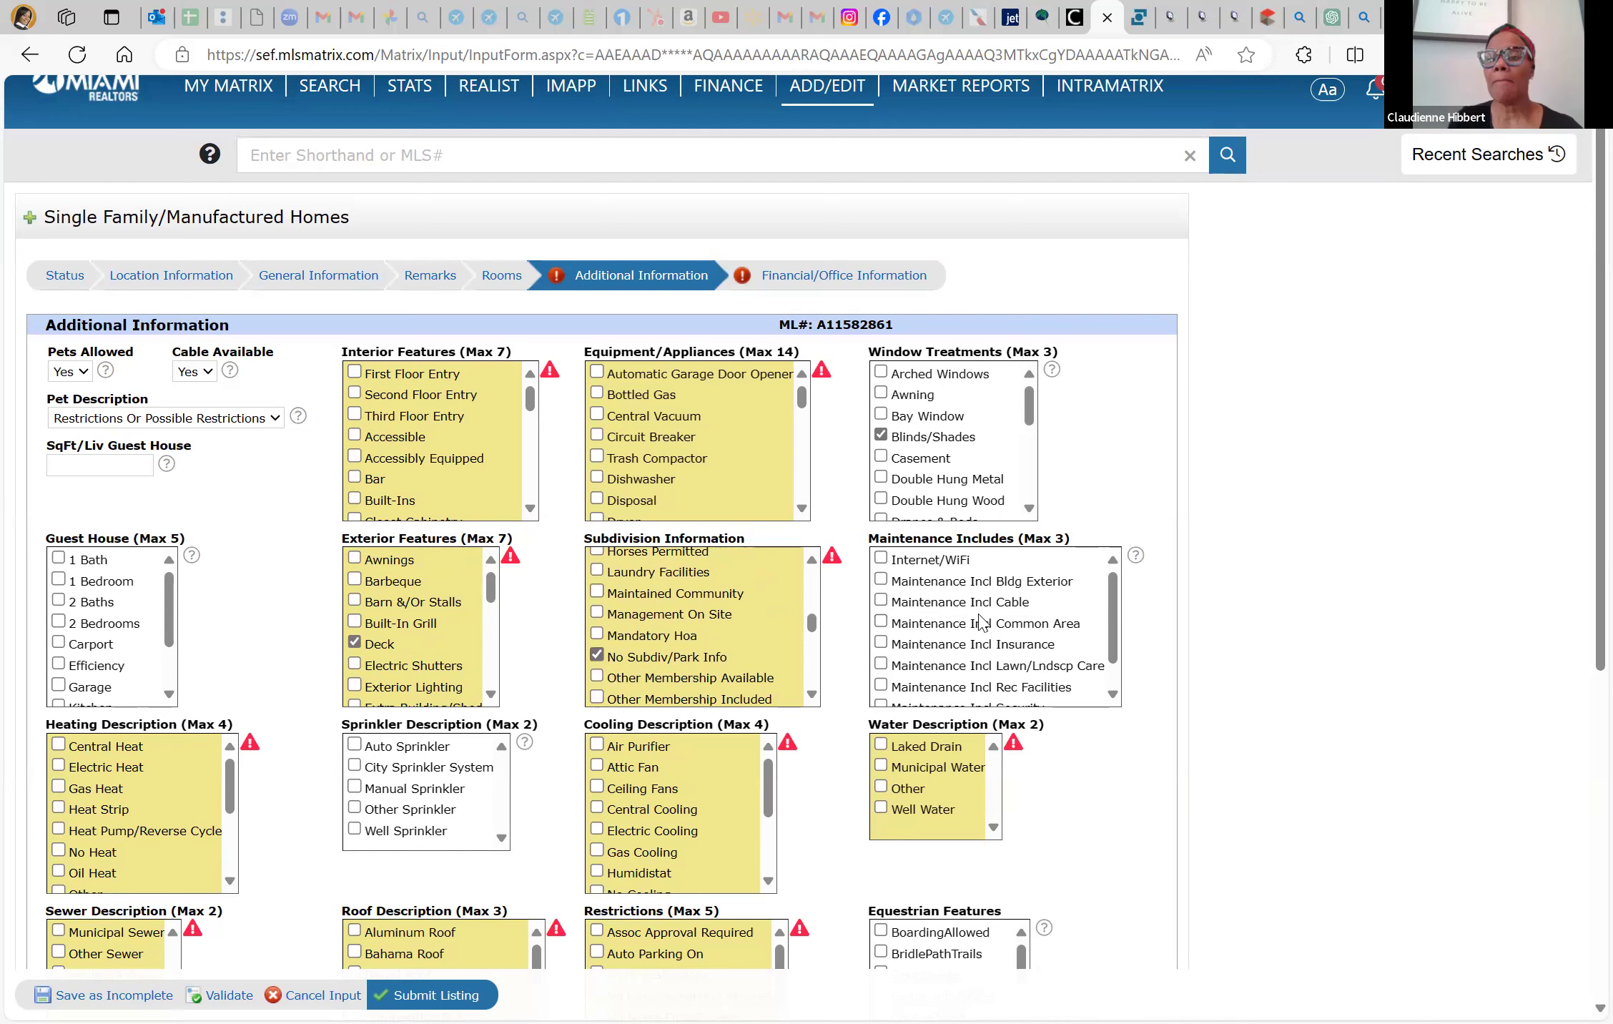
pyautogui.scroll(-5, 979, 622)
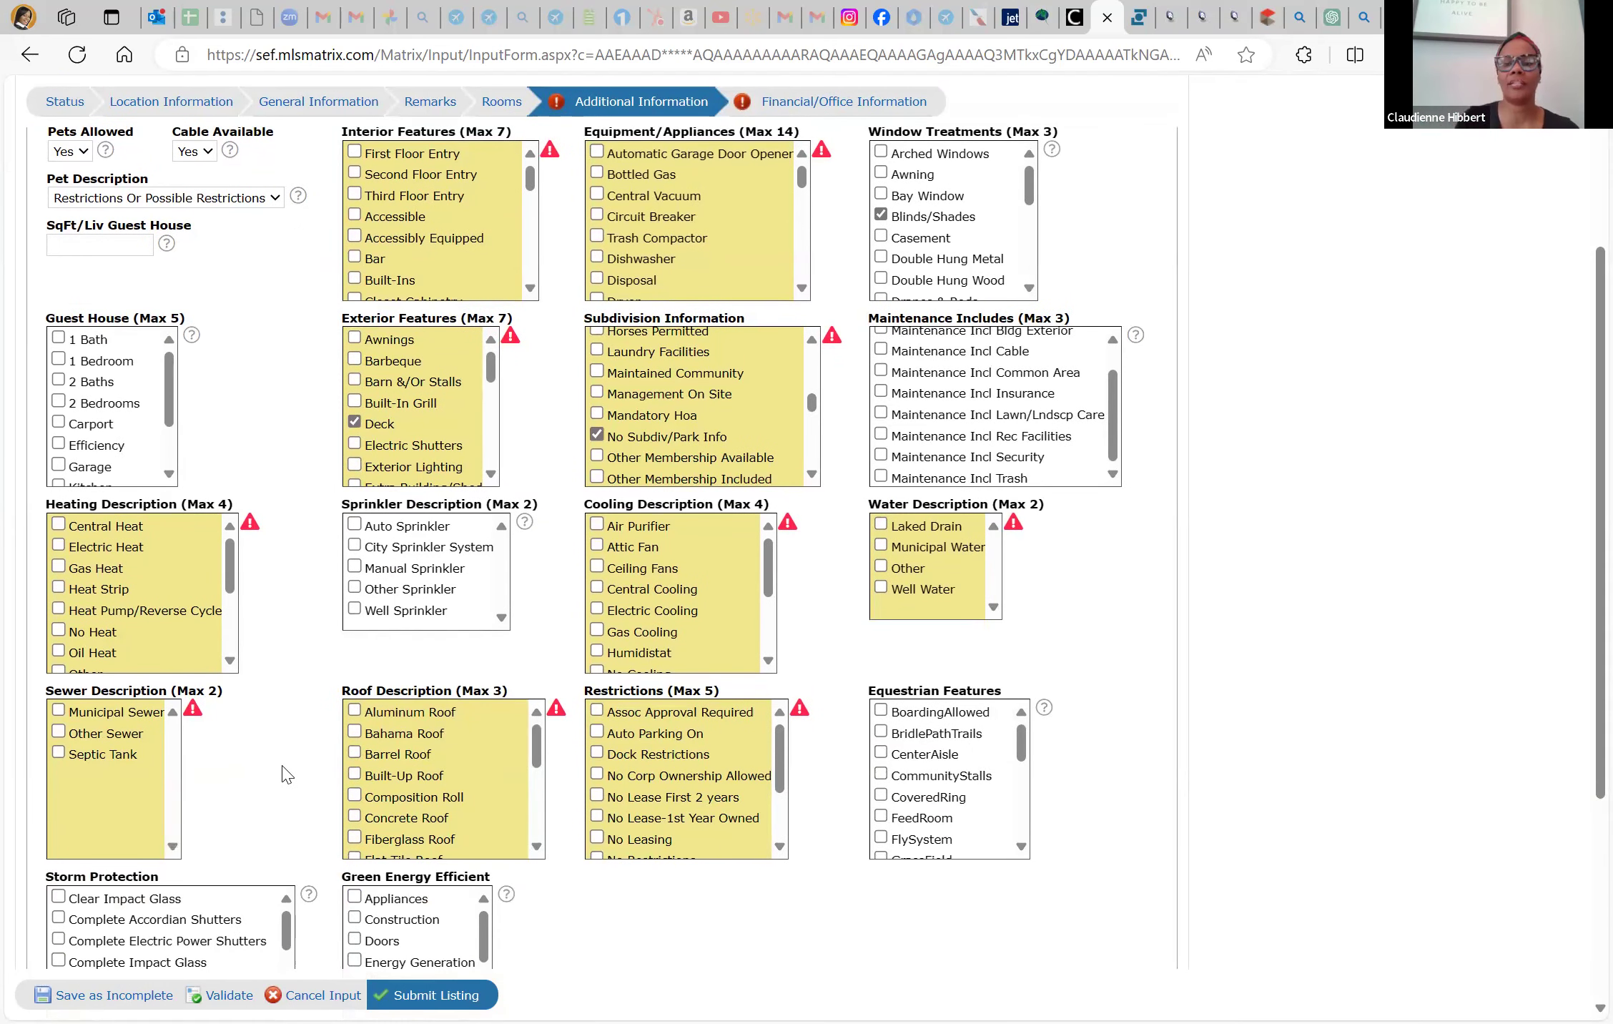
# Tick Municipal Sewer, Shingle Roof and Ok To Lease in Additional Information
pyautogui.scroll(-2, 286, 775)
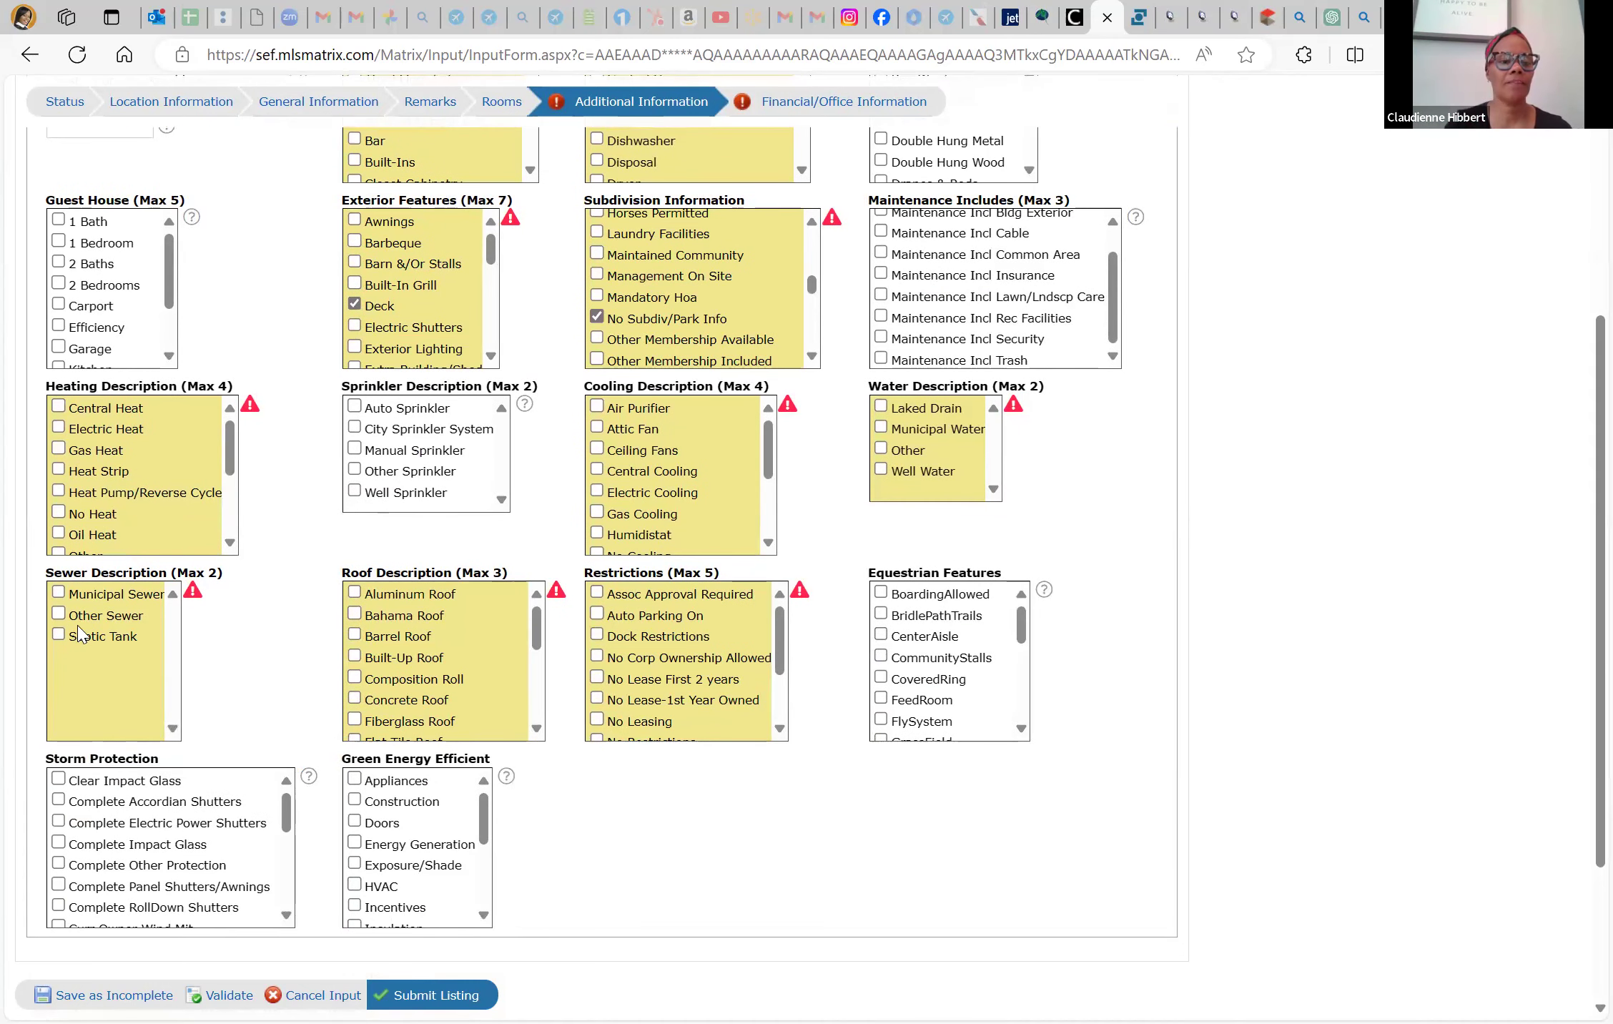
pyautogui.click(58, 594)
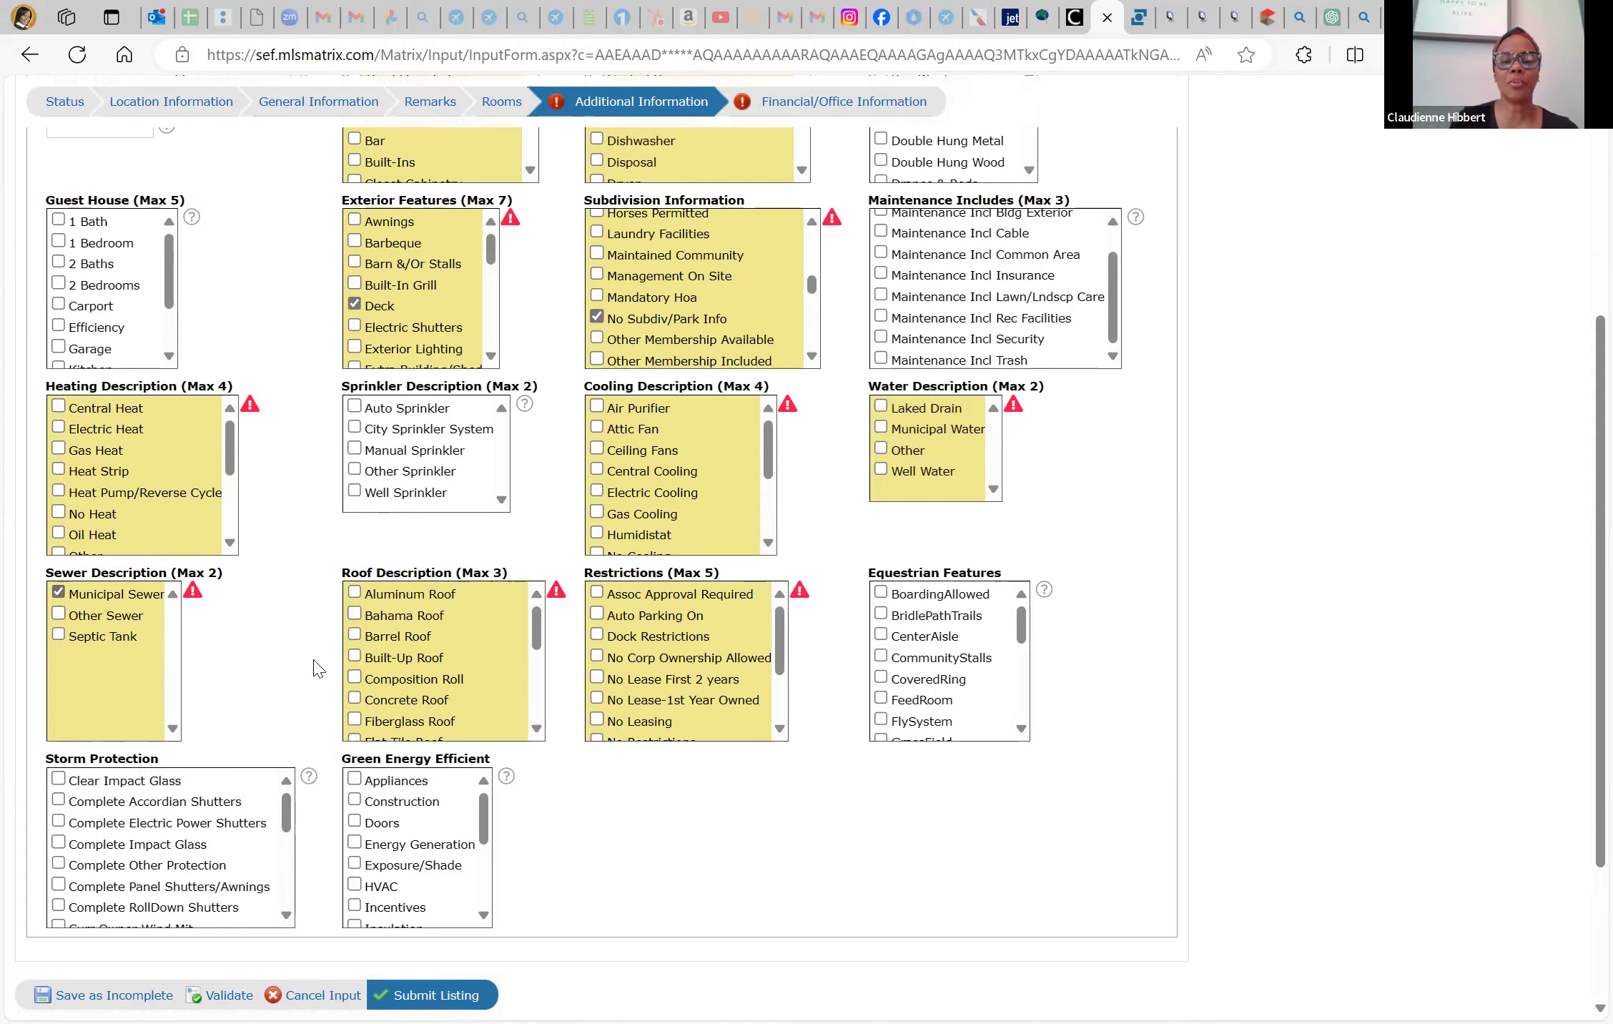
pyautogui.scroll(-1, 505, 676)
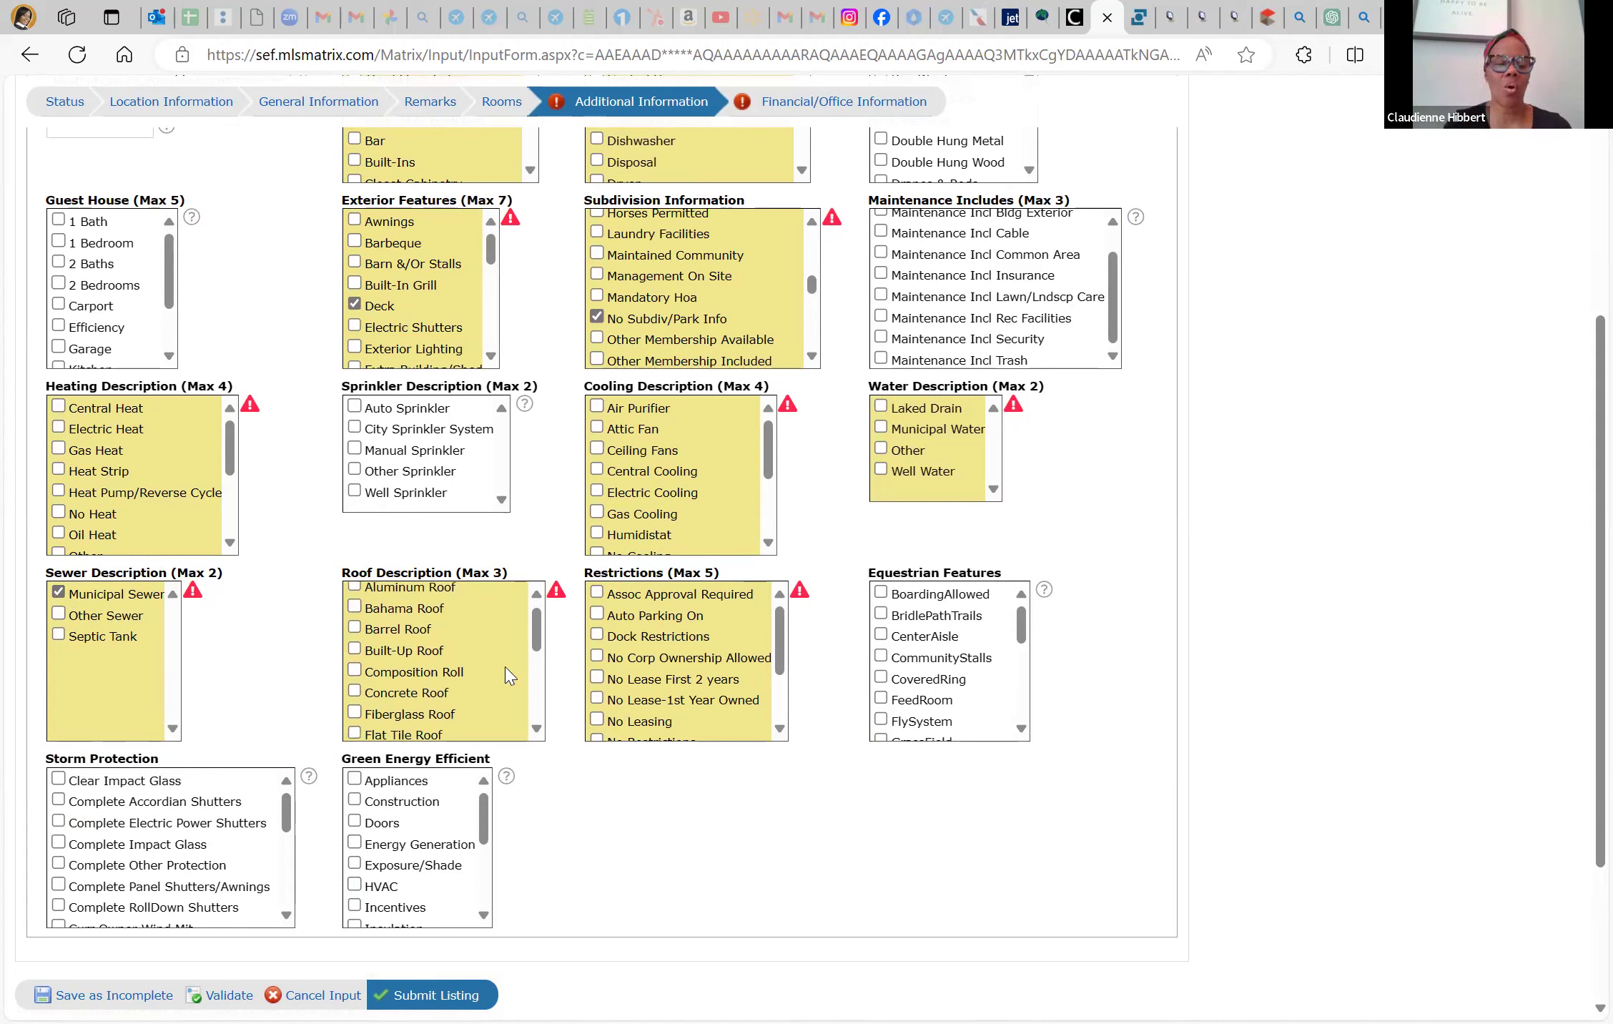
pyautogui.scroll(1, 506, 676)
pyautogui.scroll(-3, 421, 665)
pyautogui.scroll(-5, 422, 667)
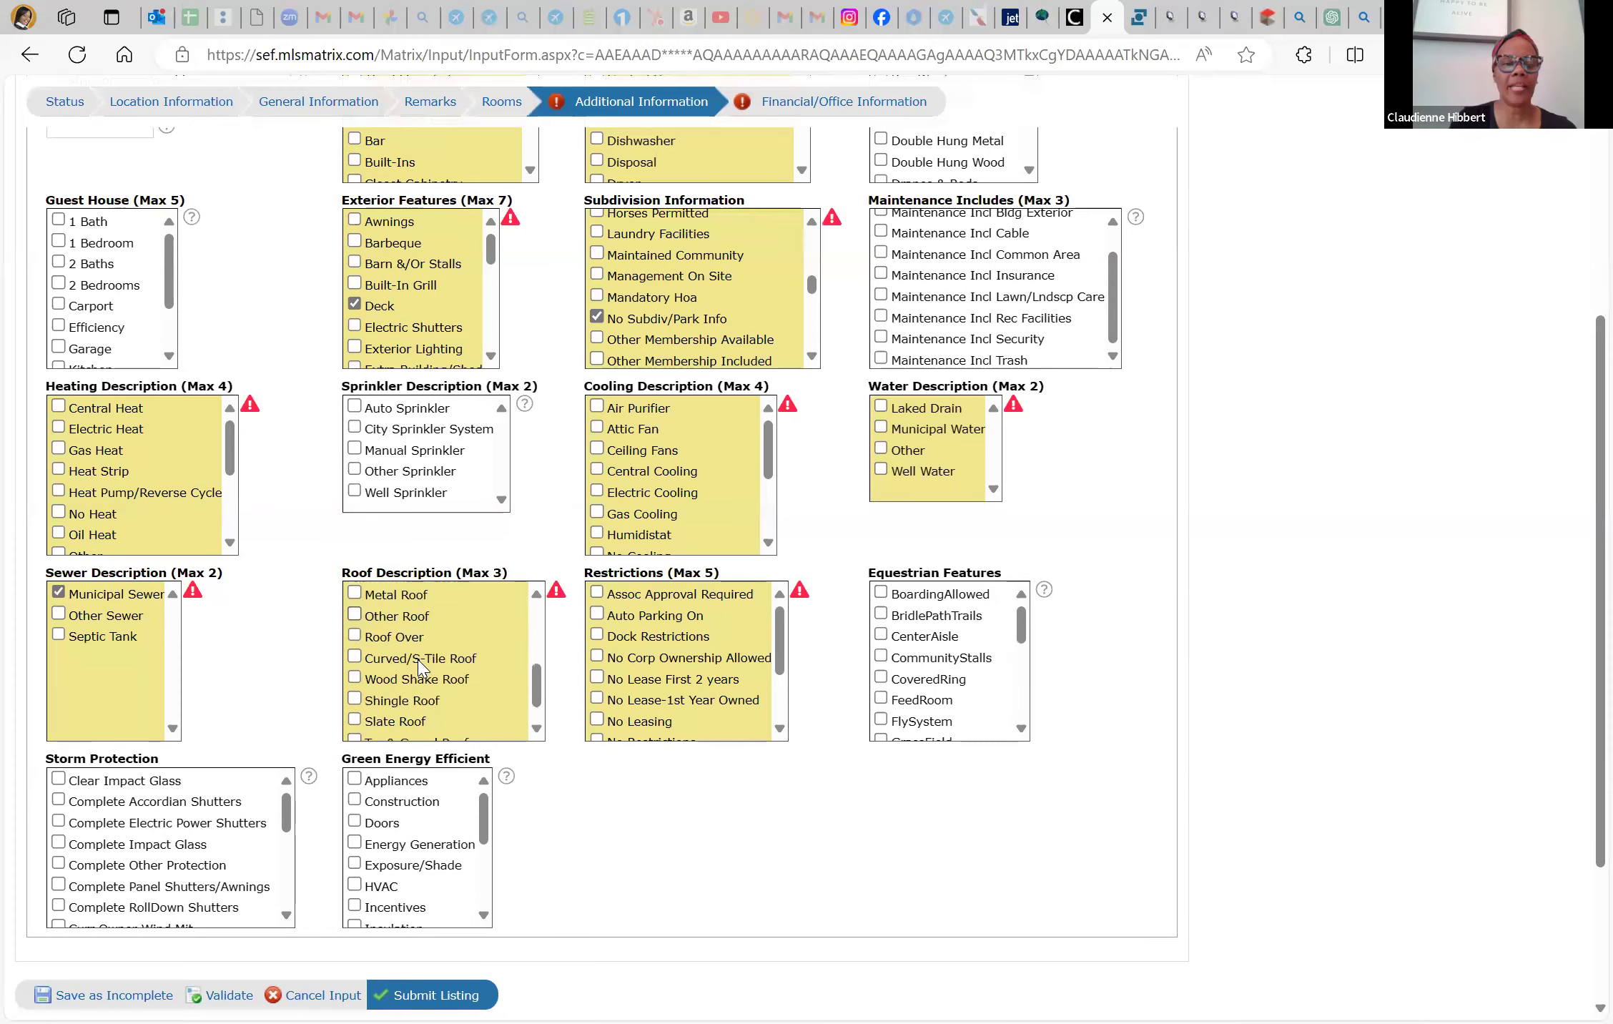
pyautogui.click(355, 670)
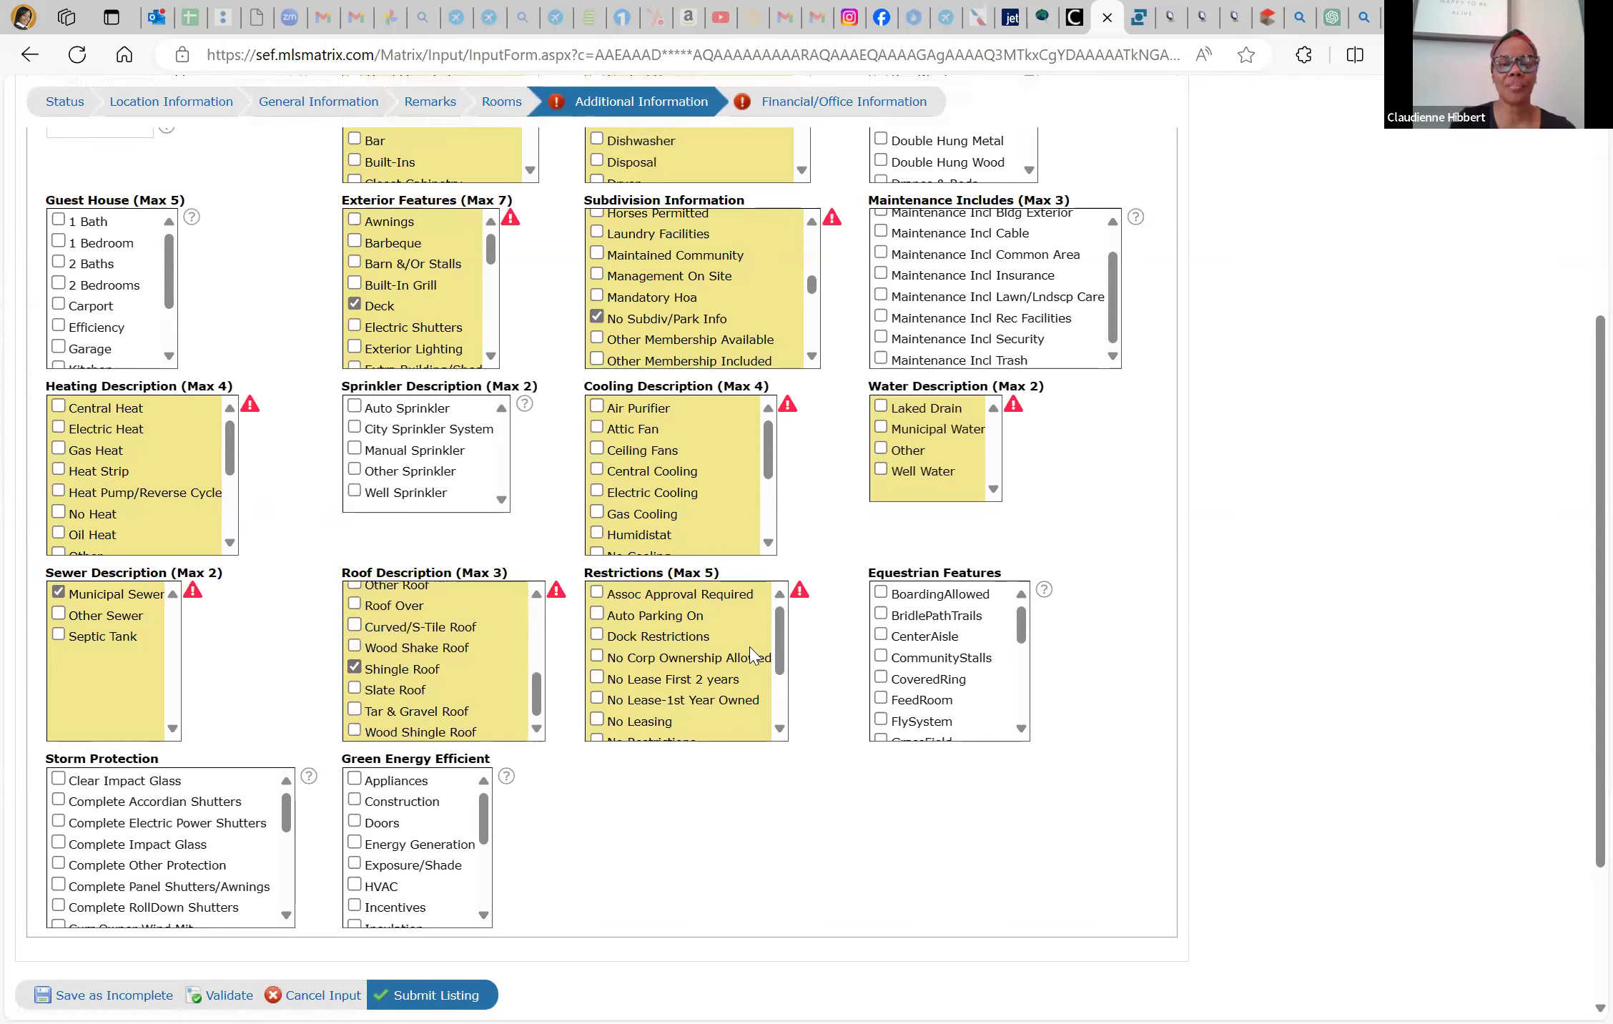
pyautogui.scroll(-2, 684, 683)
pyautogui.scroll(-1, 684, 683)
pyautogui.click(600, 674)
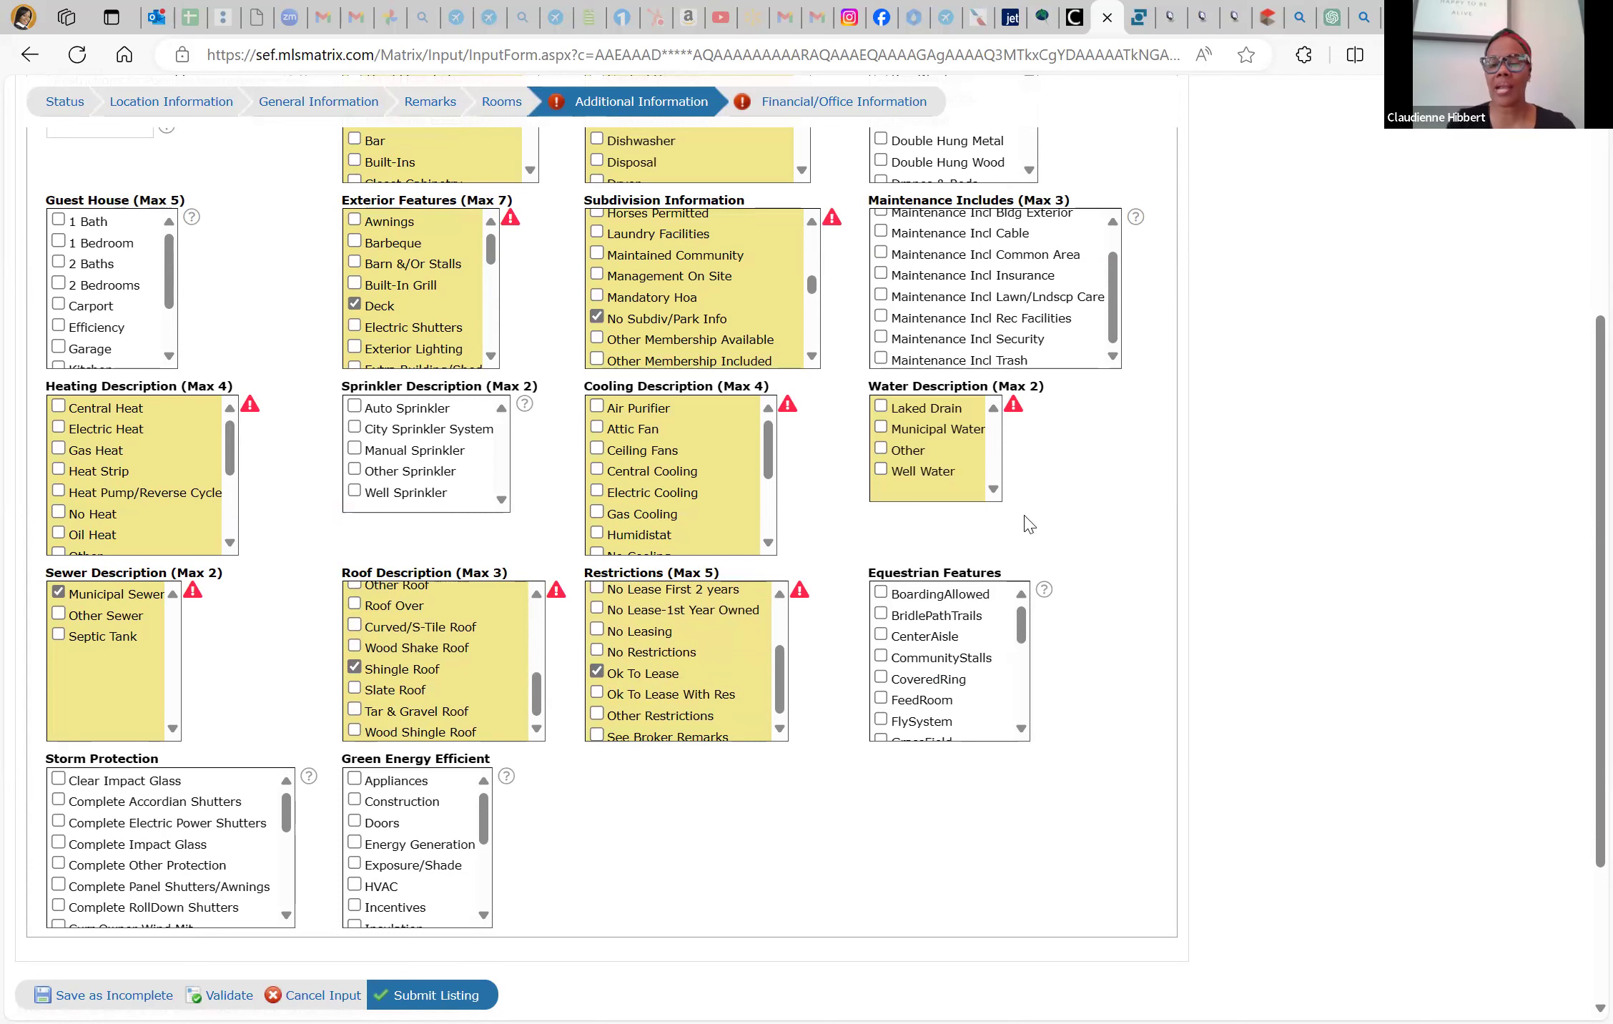
pyautogui.scroll(-2, 315, 915)
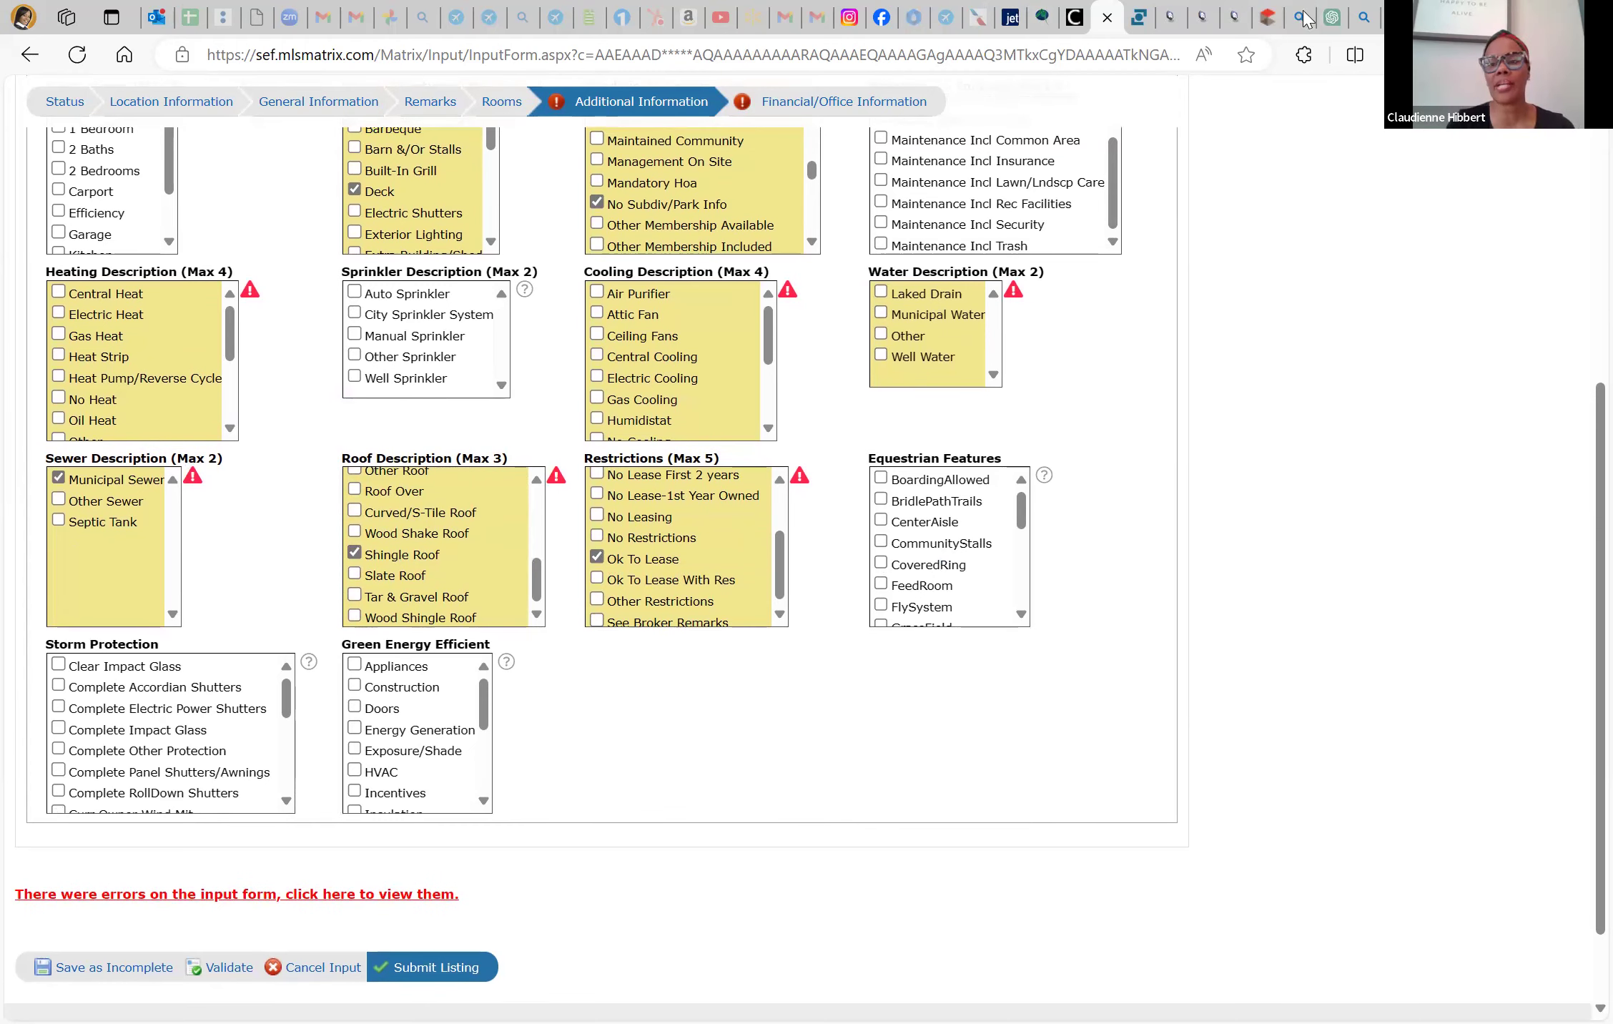
# Open a SwiftPix tour photo and advance to photo 50 of 58, then return to Matrix
pyautogui.click(1140, 10)
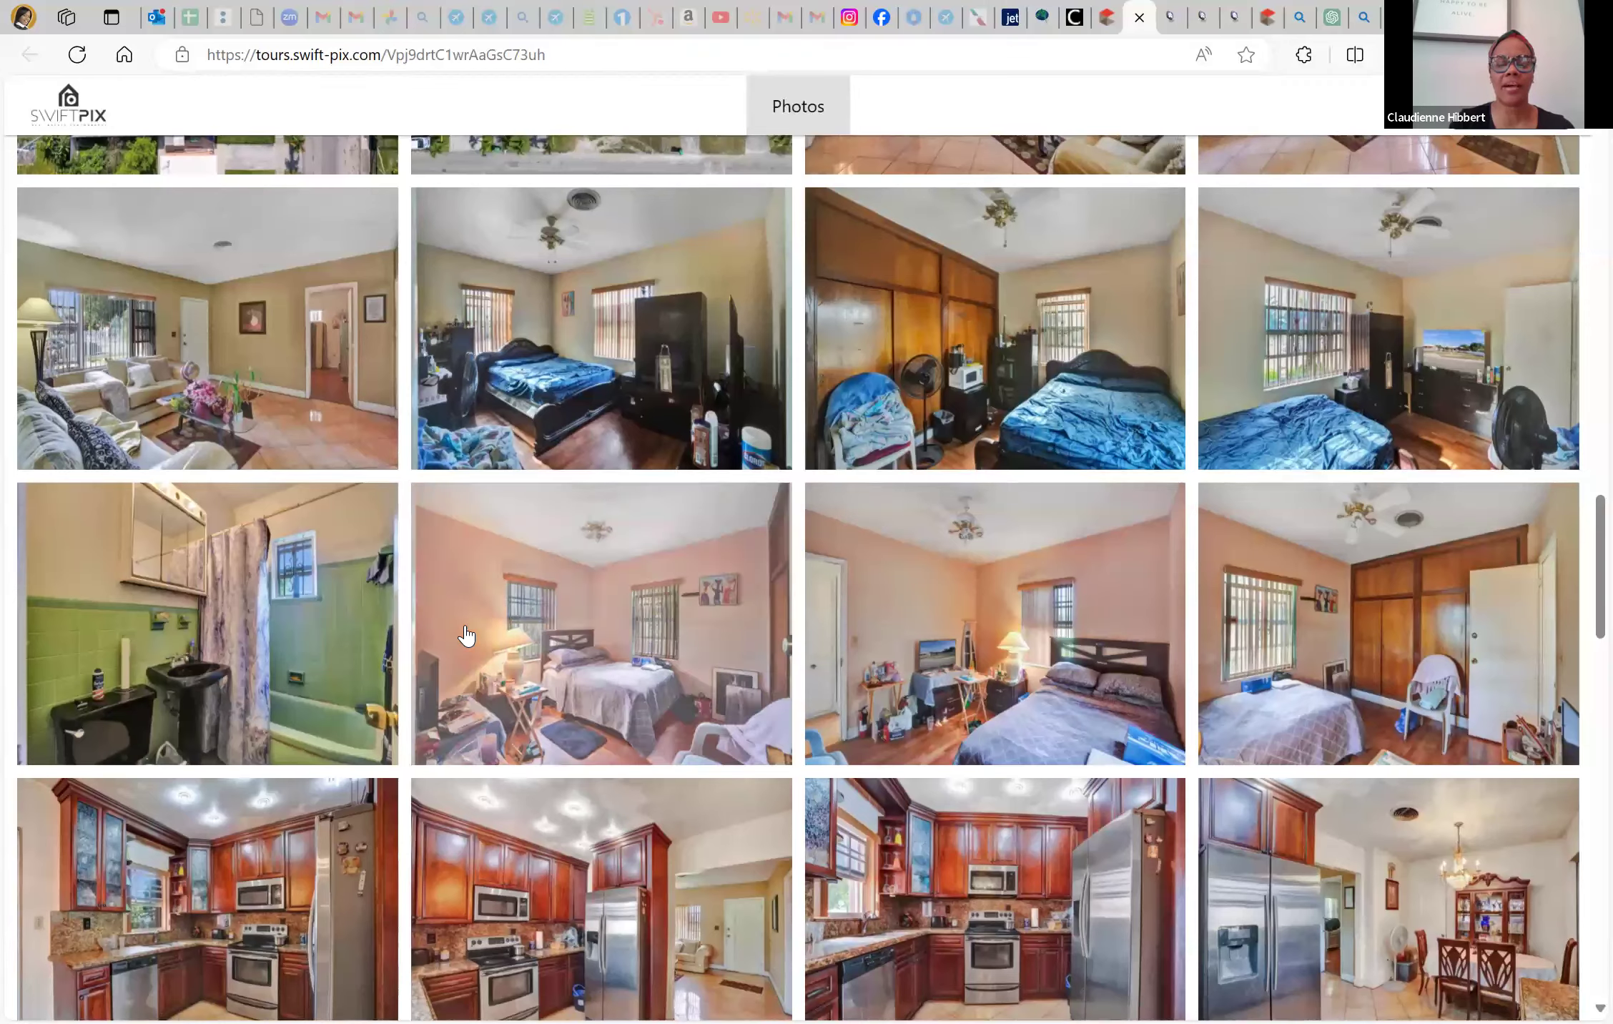
pyautogui.scroll(5, 466, 635)
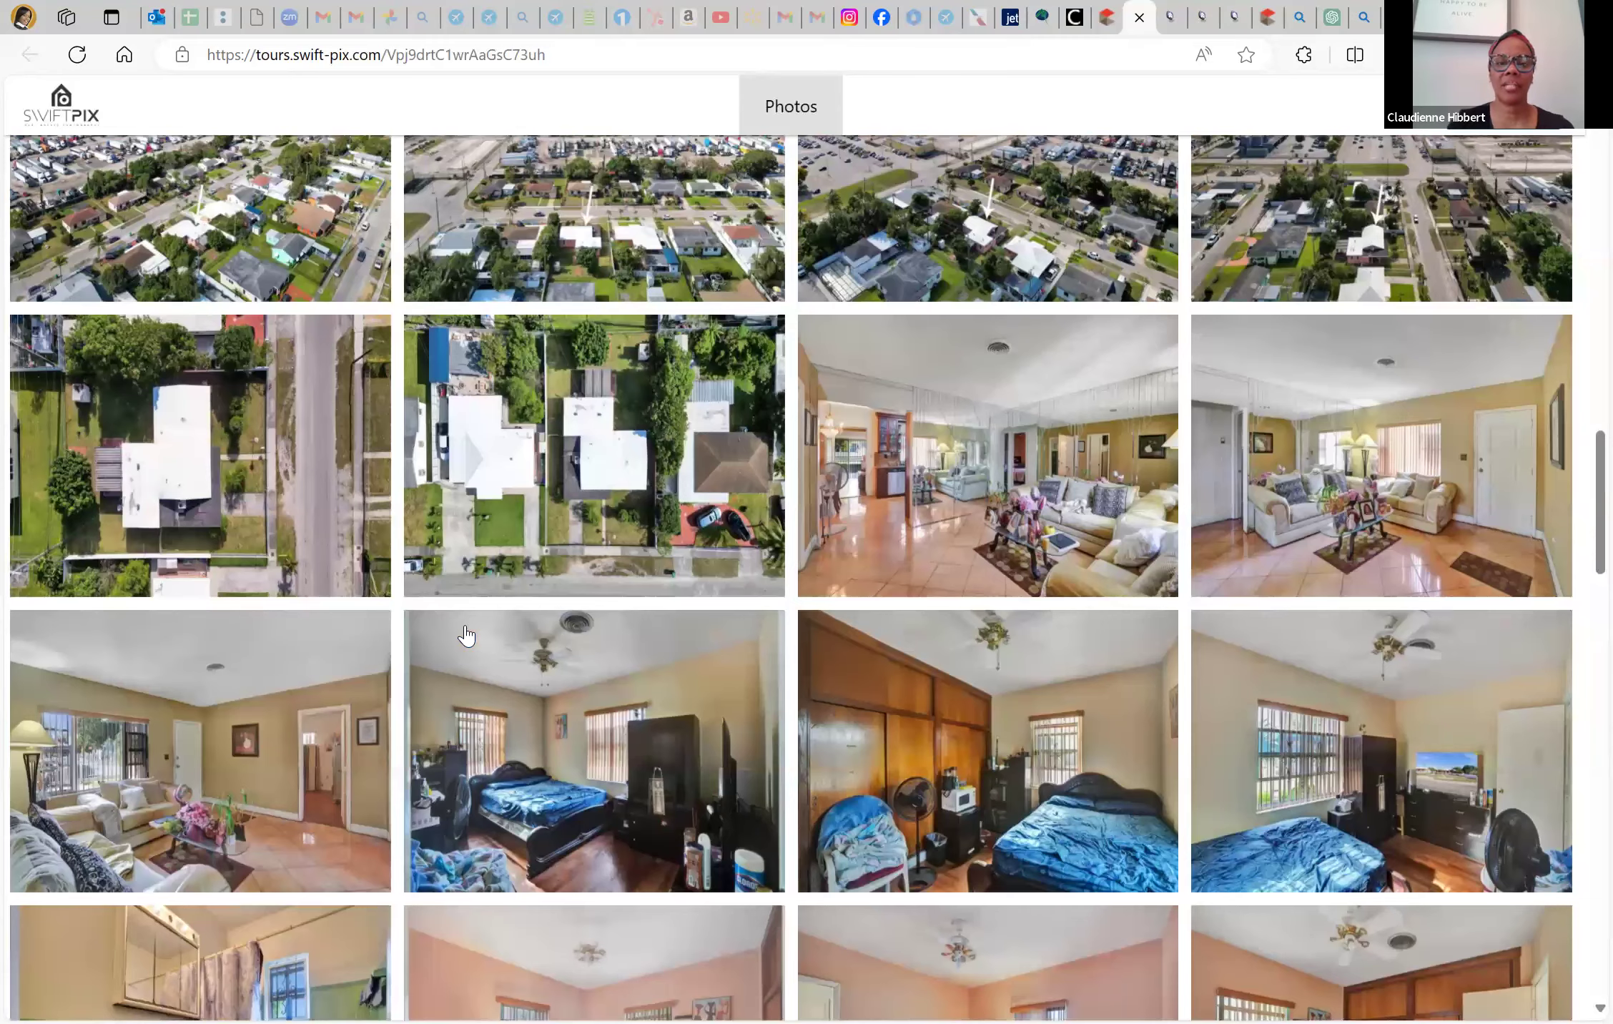
pyautogui.scroll(6, 658, 436)
pyautogui.scroll(-15, 663, 418)
pyautogui.scroll(-12, 887, 633)
pyautogui.click(1017, 609)
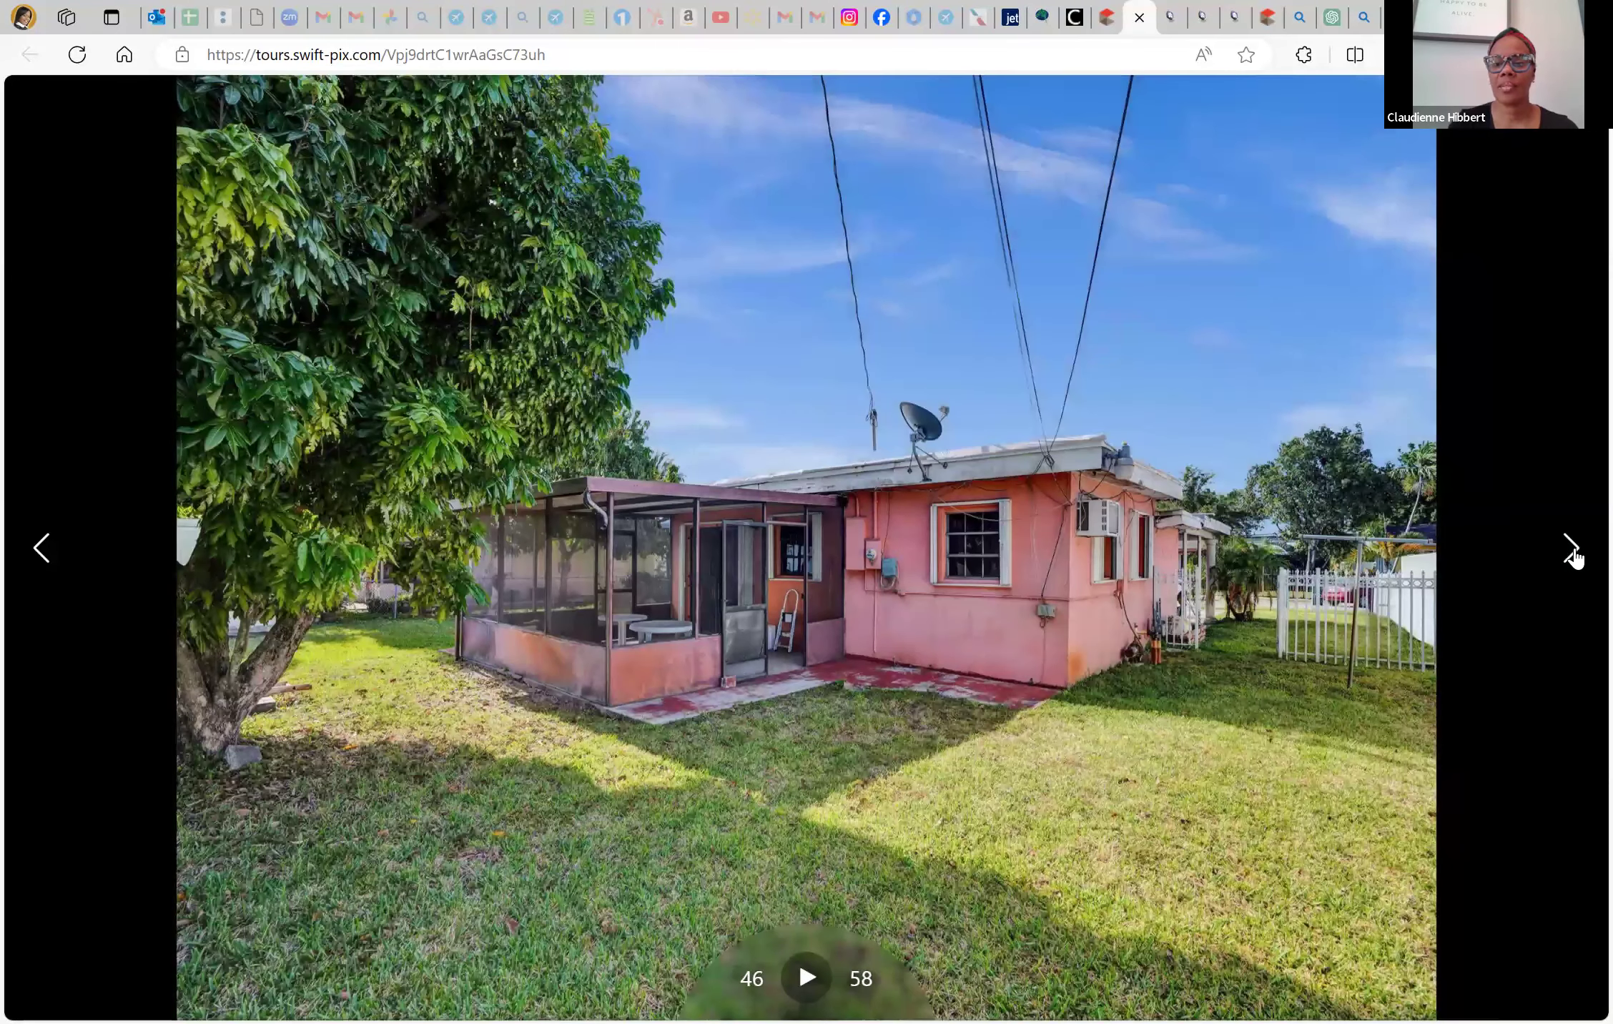
pyautogui.click(1572, 549)
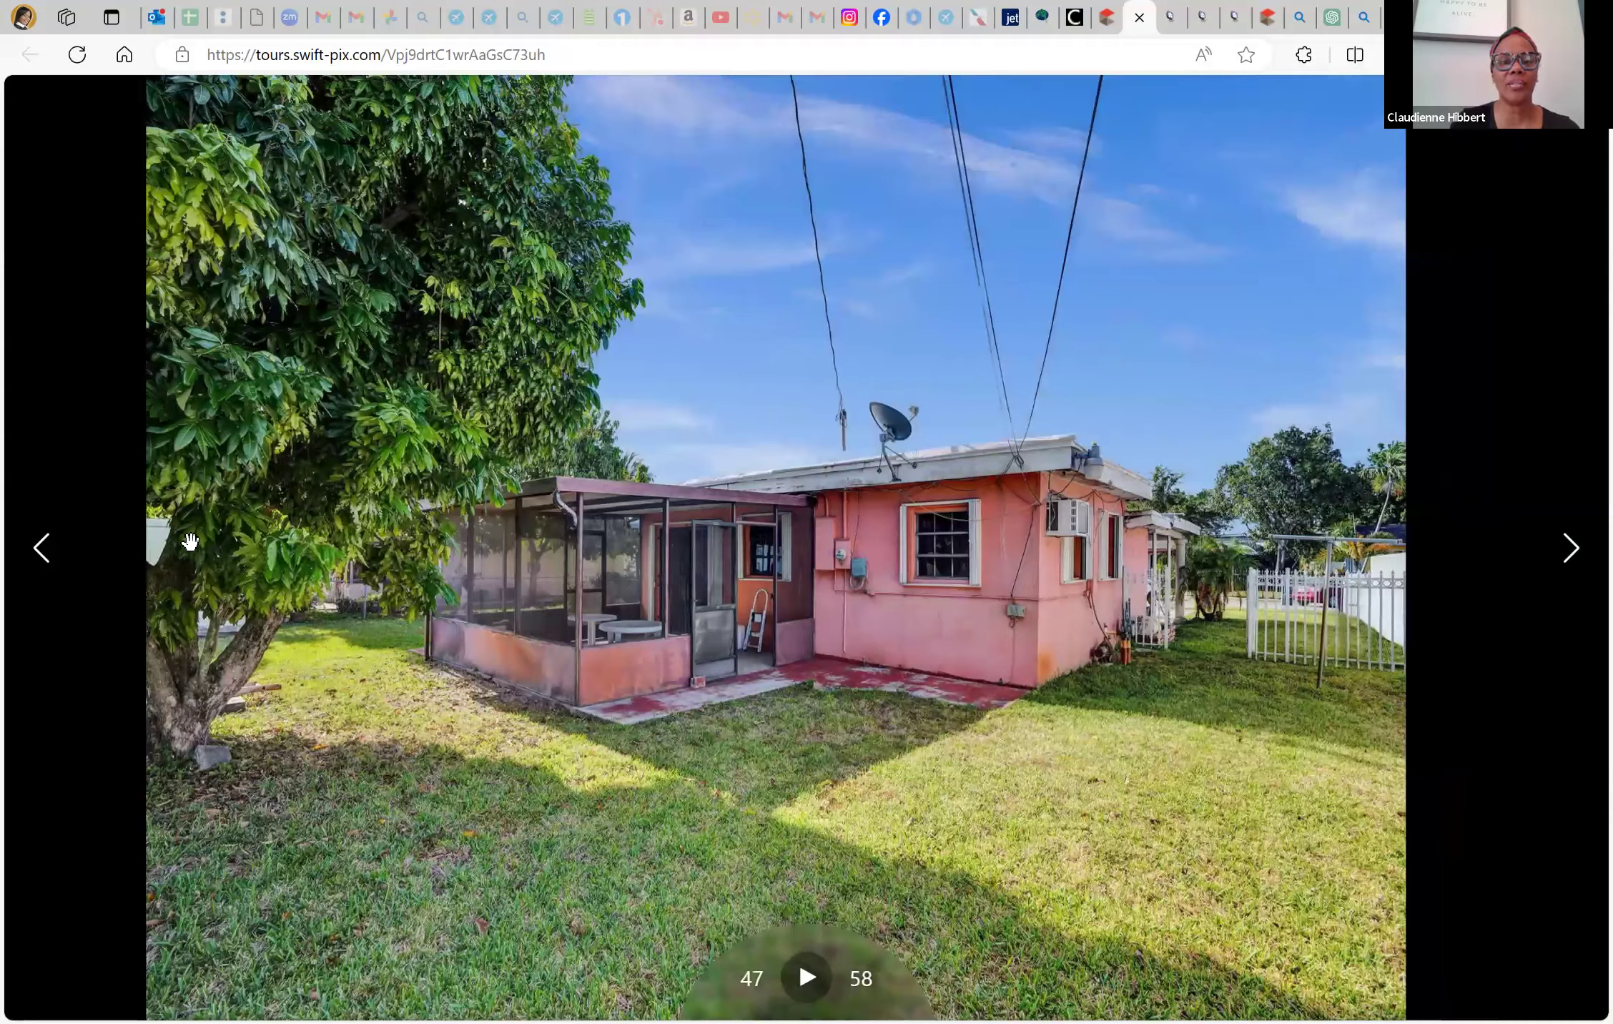
pyautogui.press('Right')
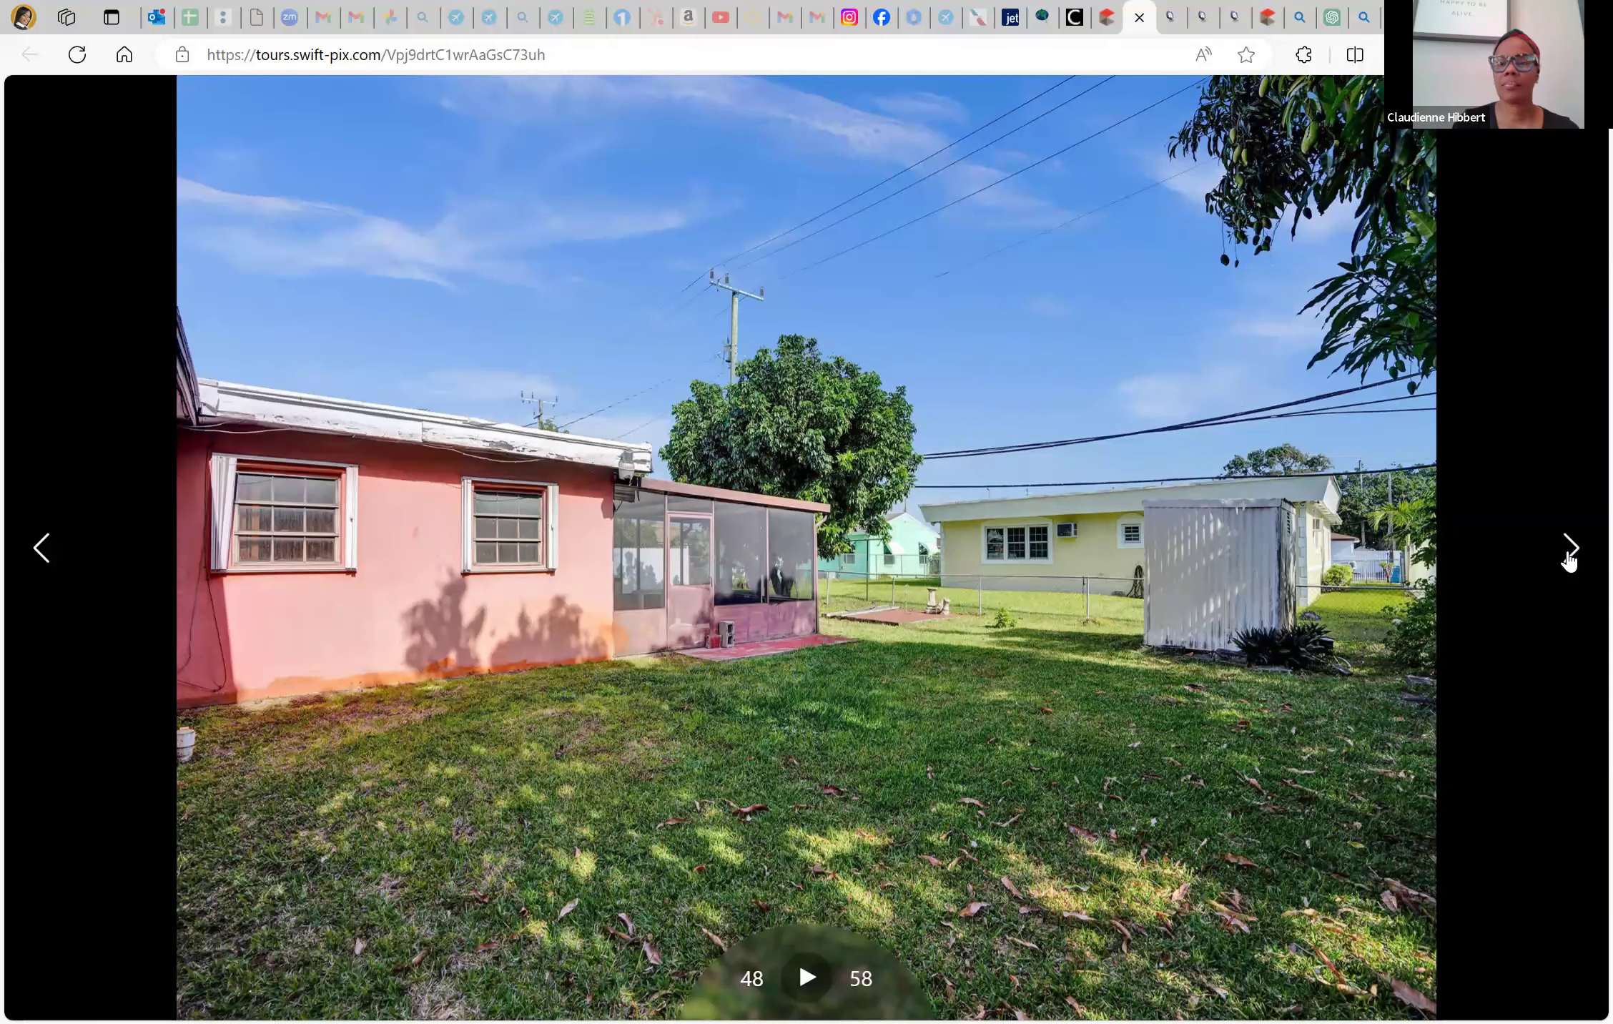
pyautogui.press('Right')
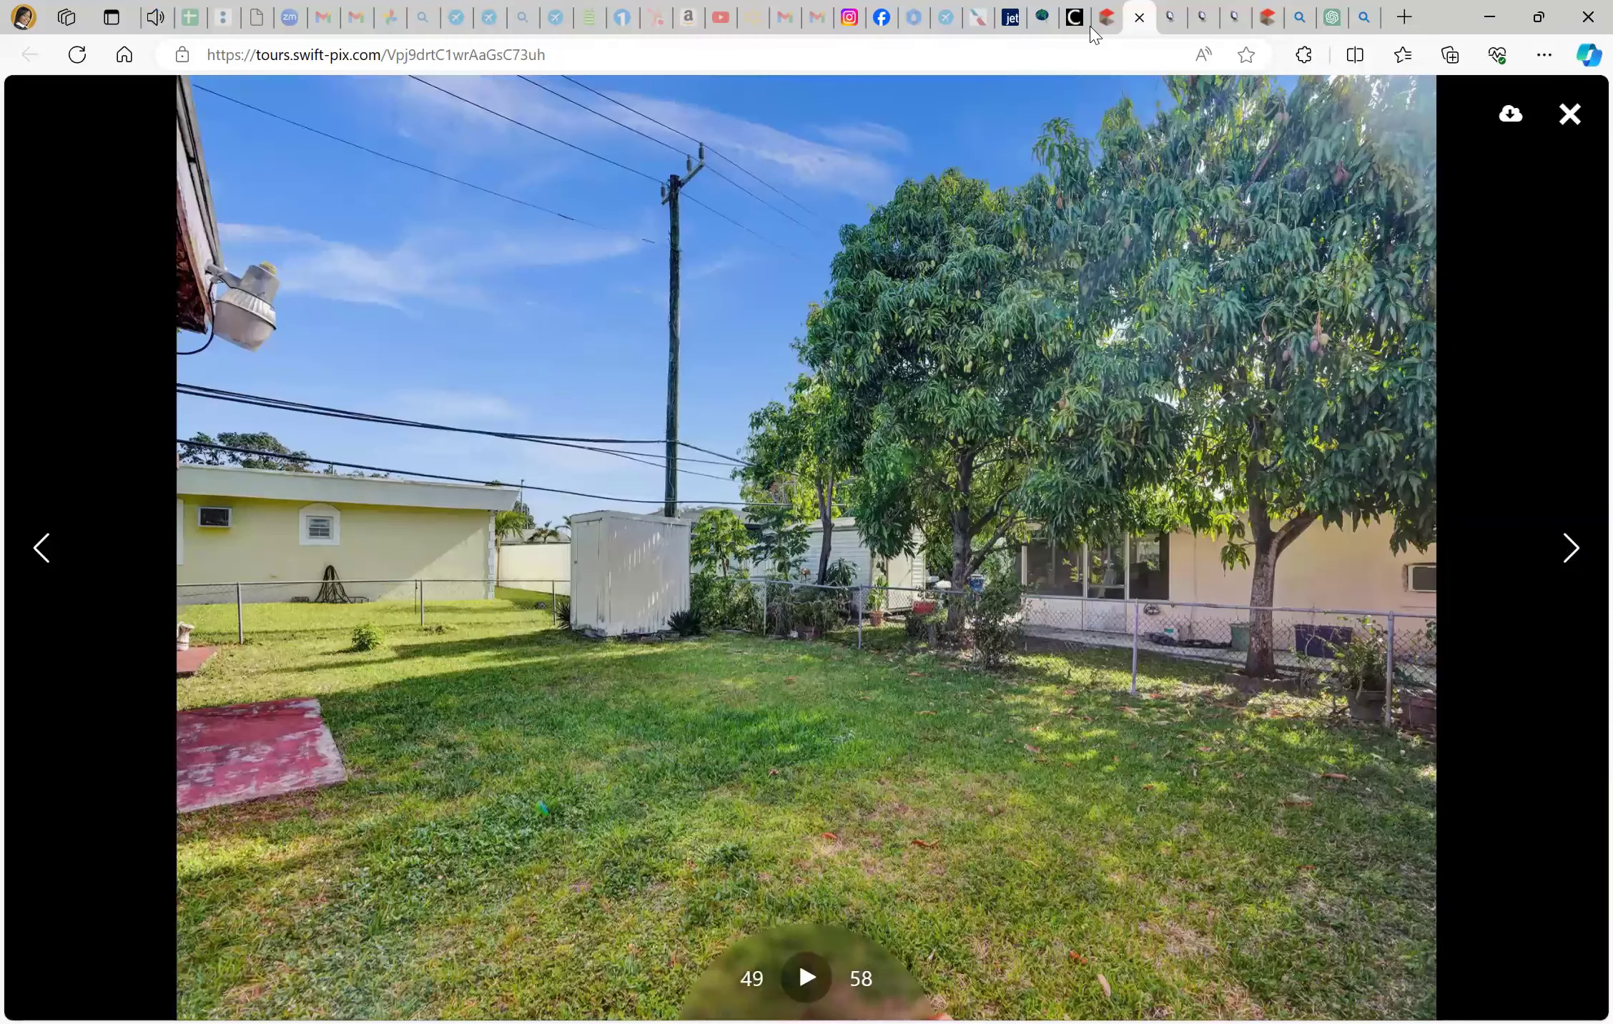
pyautogui.press('Right')
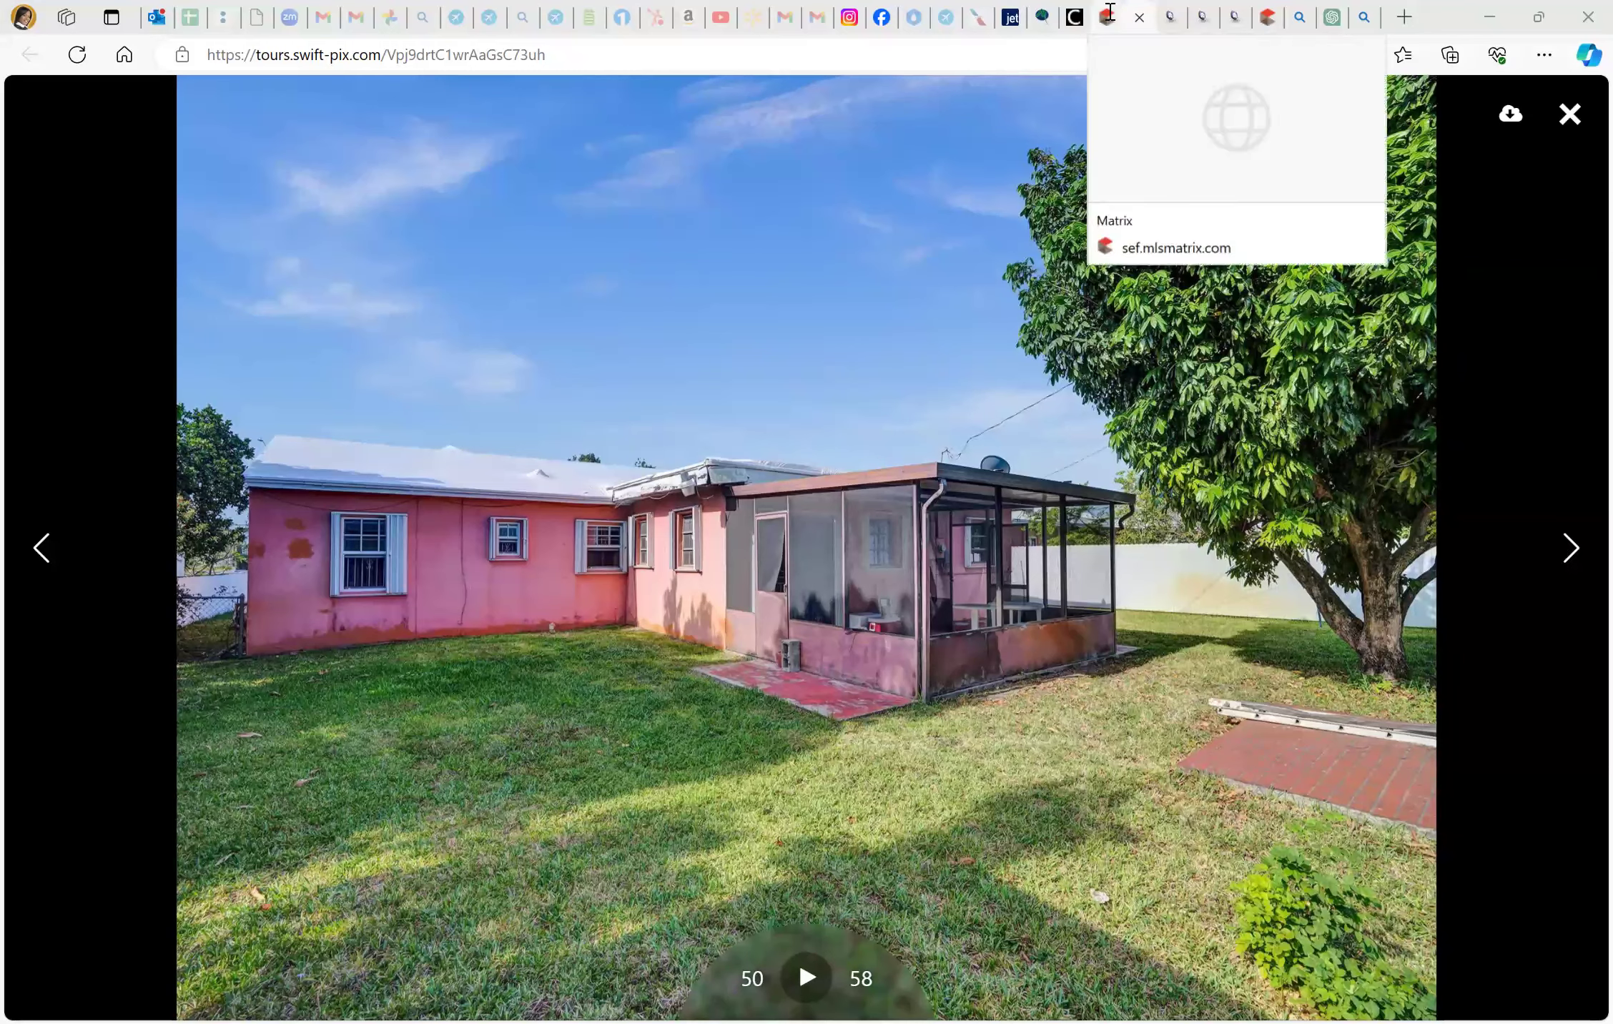
pyautogui.click(1109, 11)
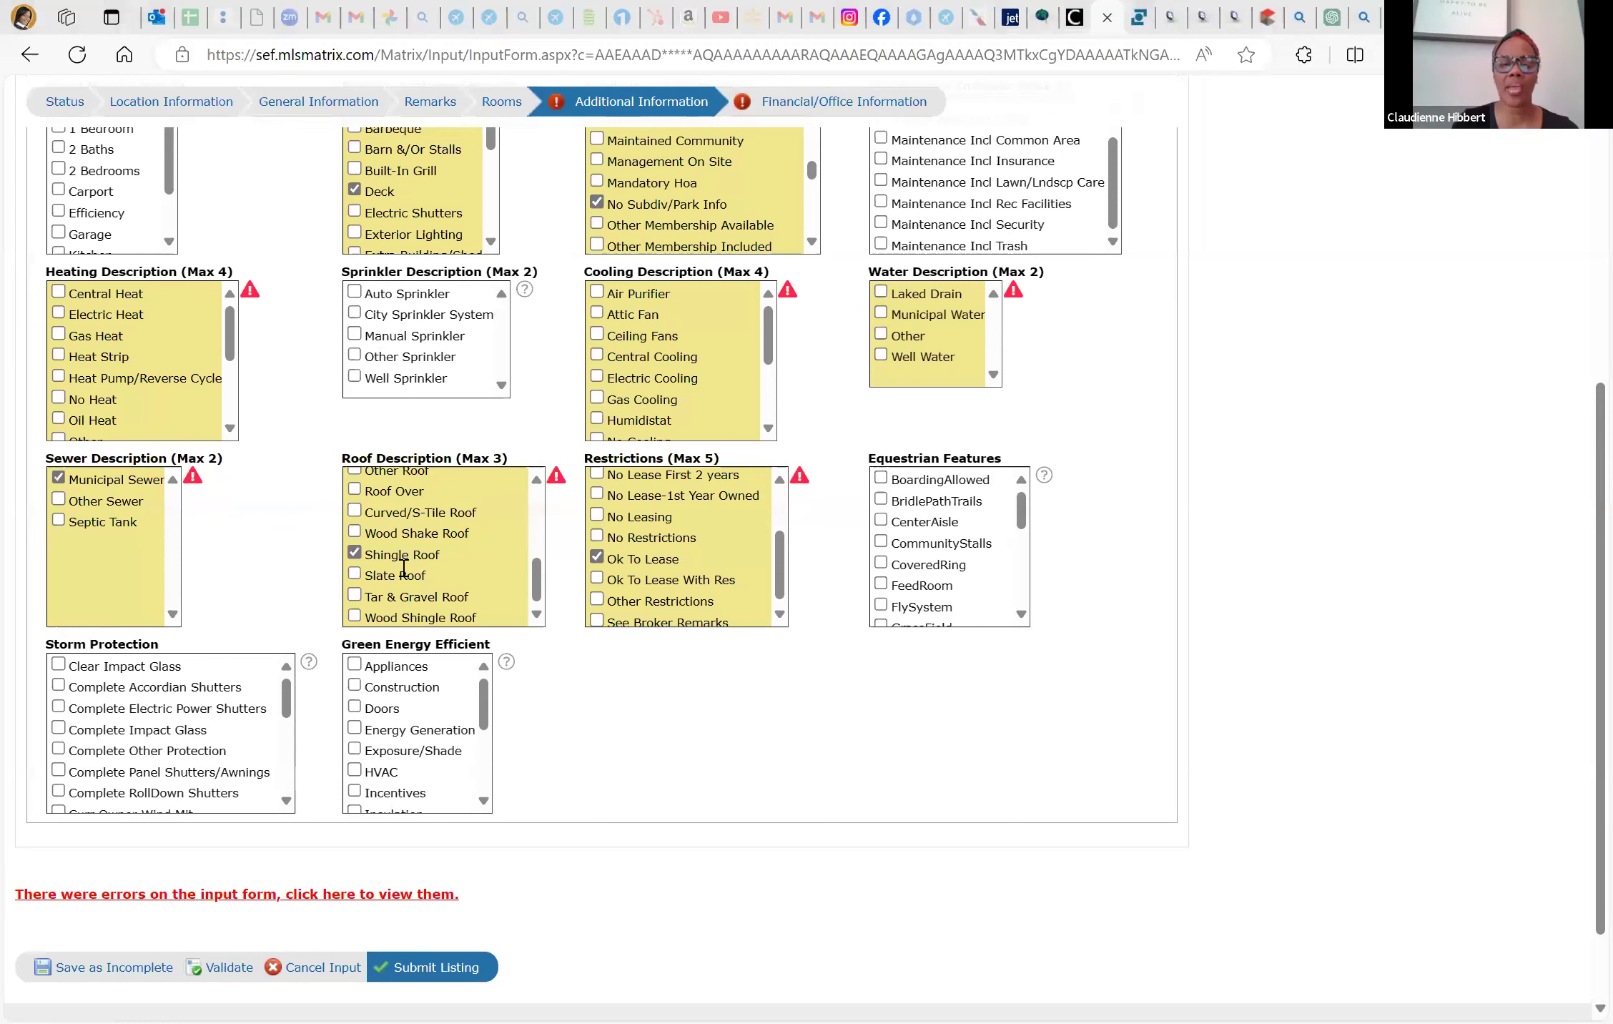
# Tick Complete Accordian Shutters, validate, then tick Other Sprinkler, Central Heat and Central Cooling
pyautogui.scroll(-1, 167, 719)
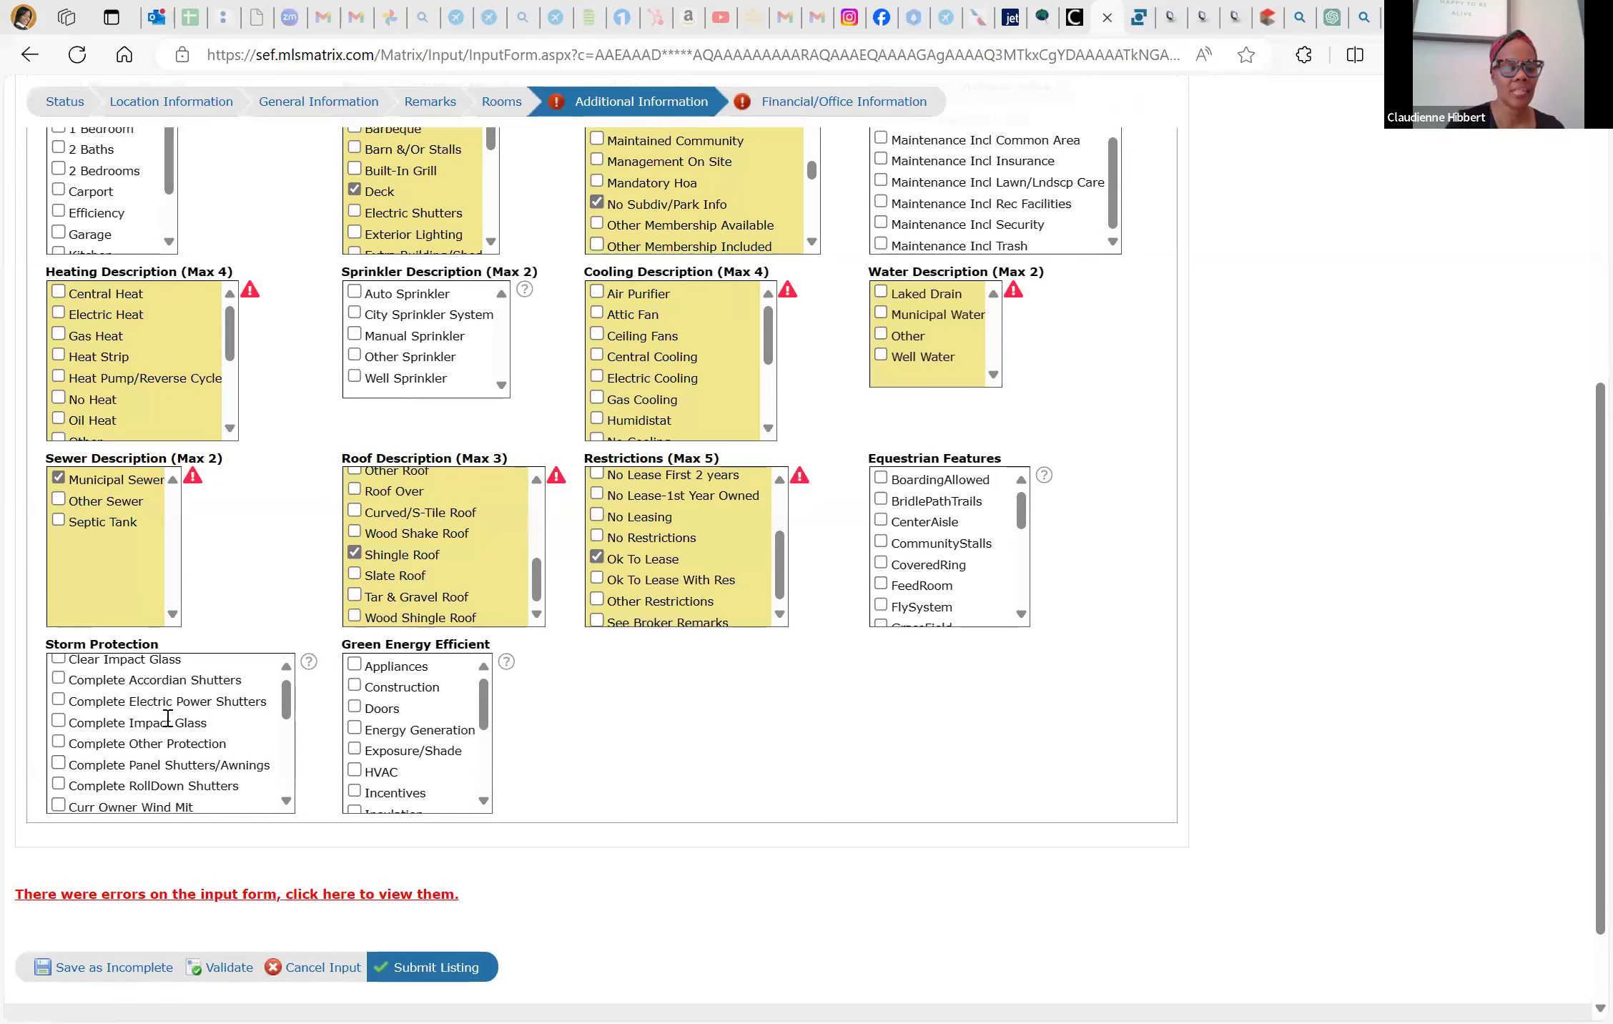
pyautogui.click(61, 675)
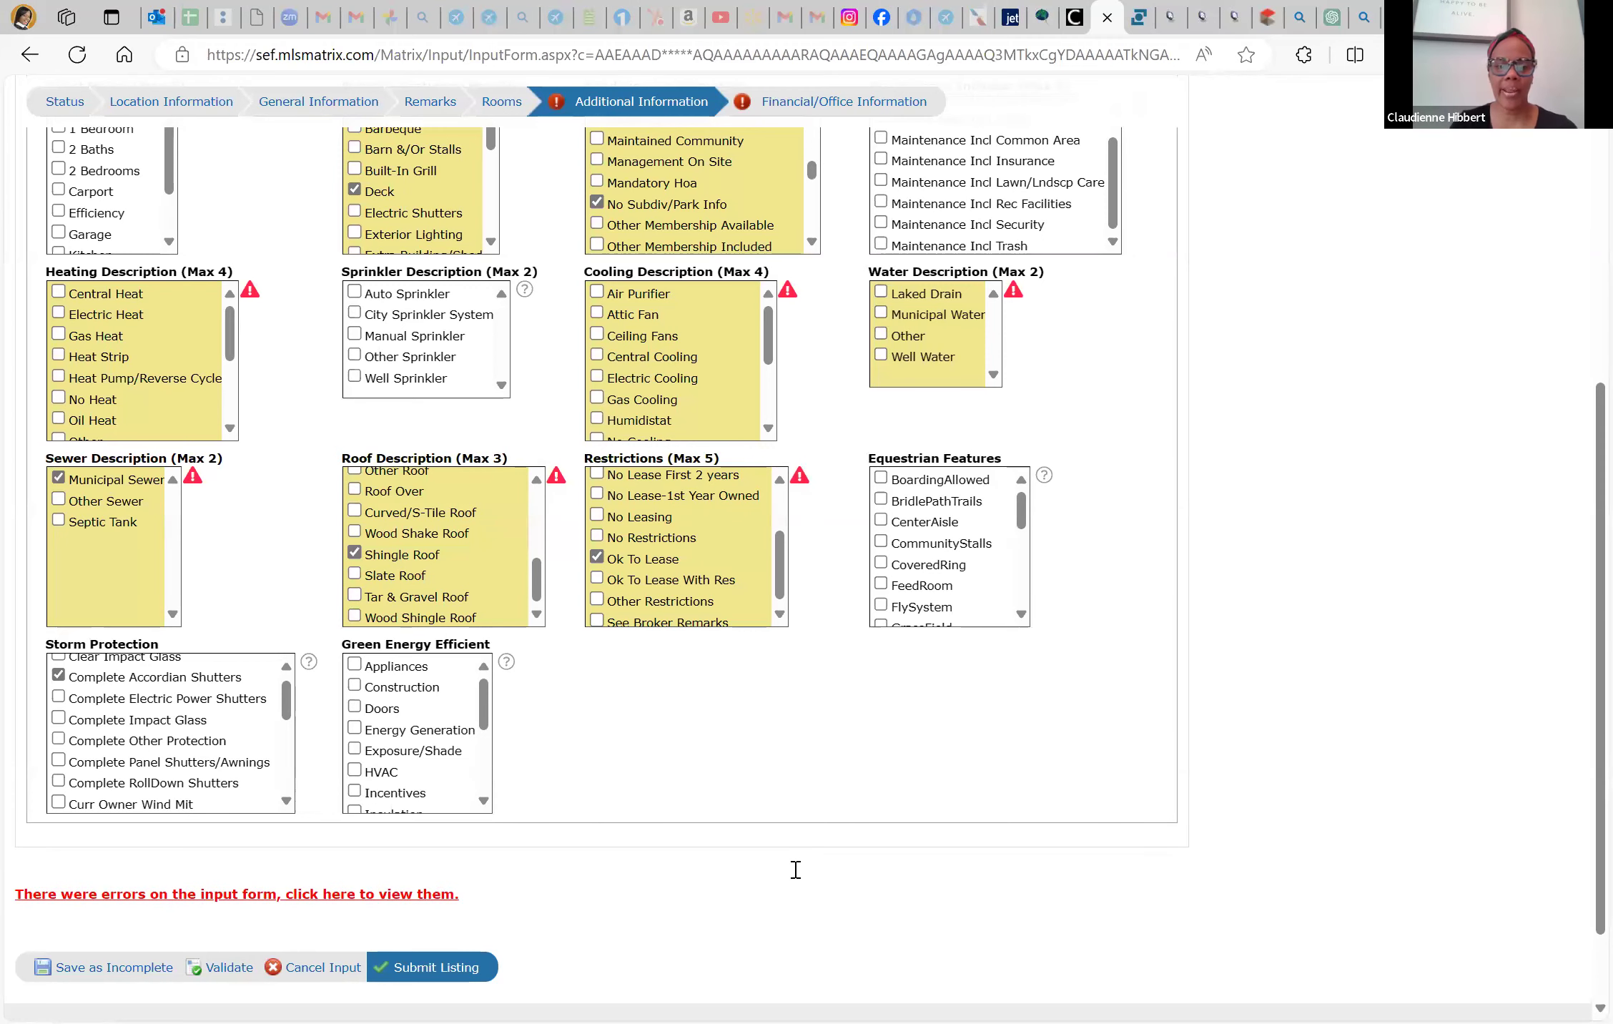
pyautogui.click(228, 967)
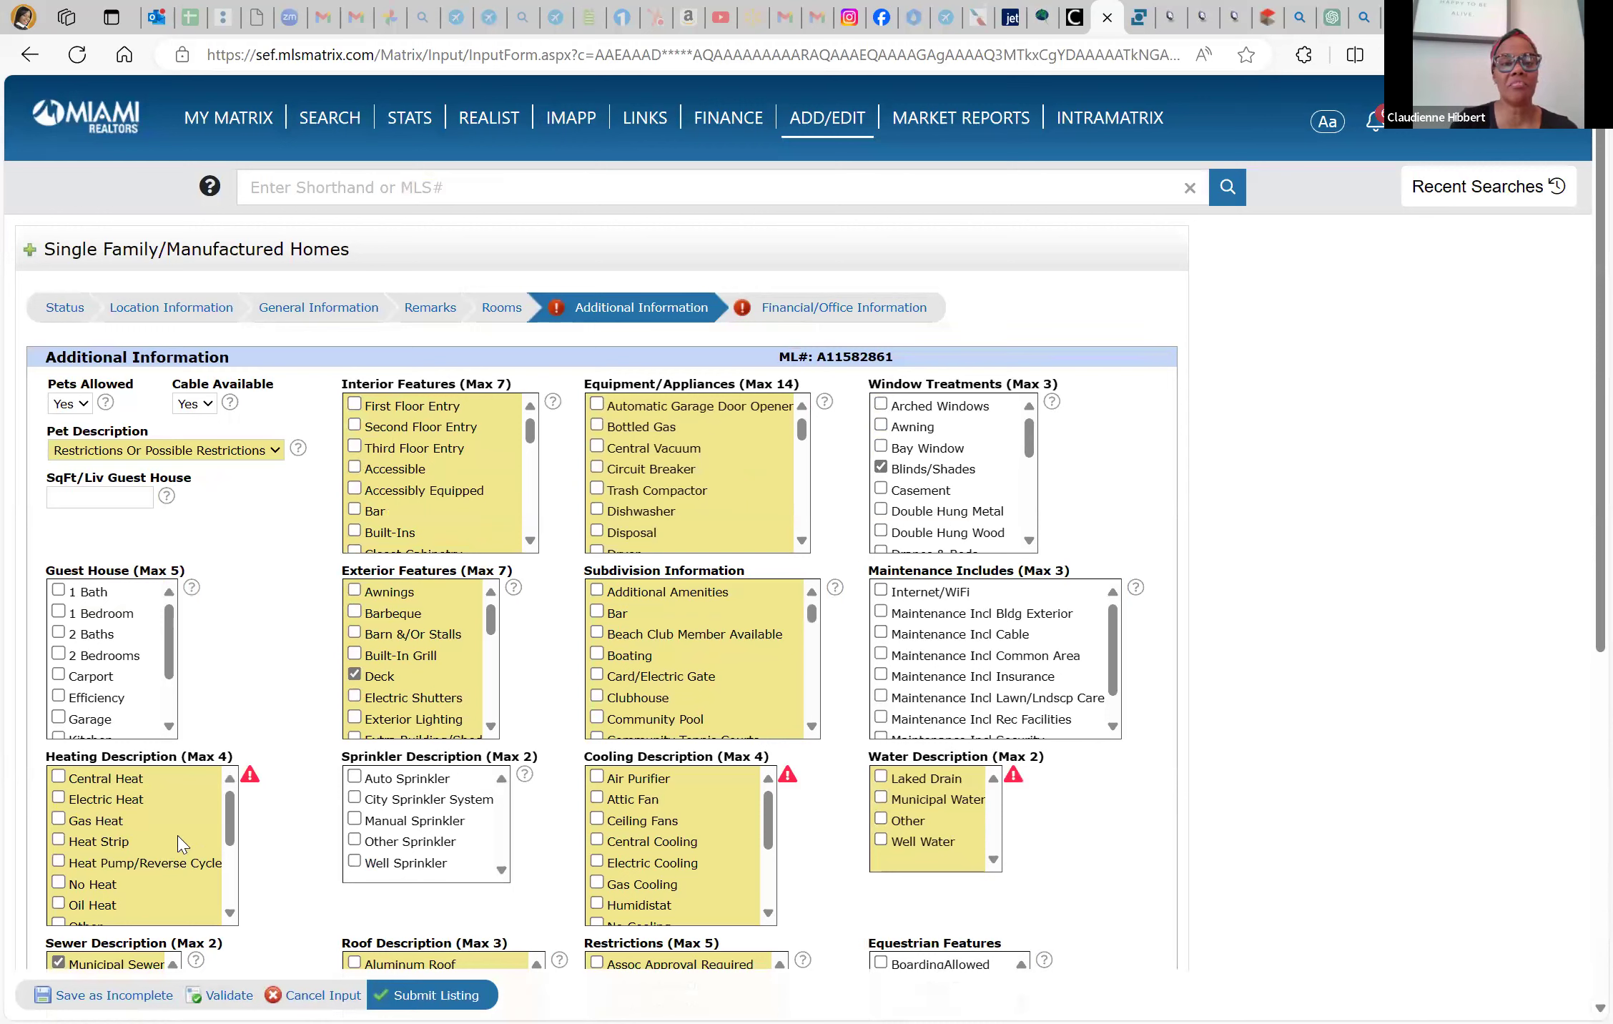
pyautogui.scroll(-2, 653, 737)
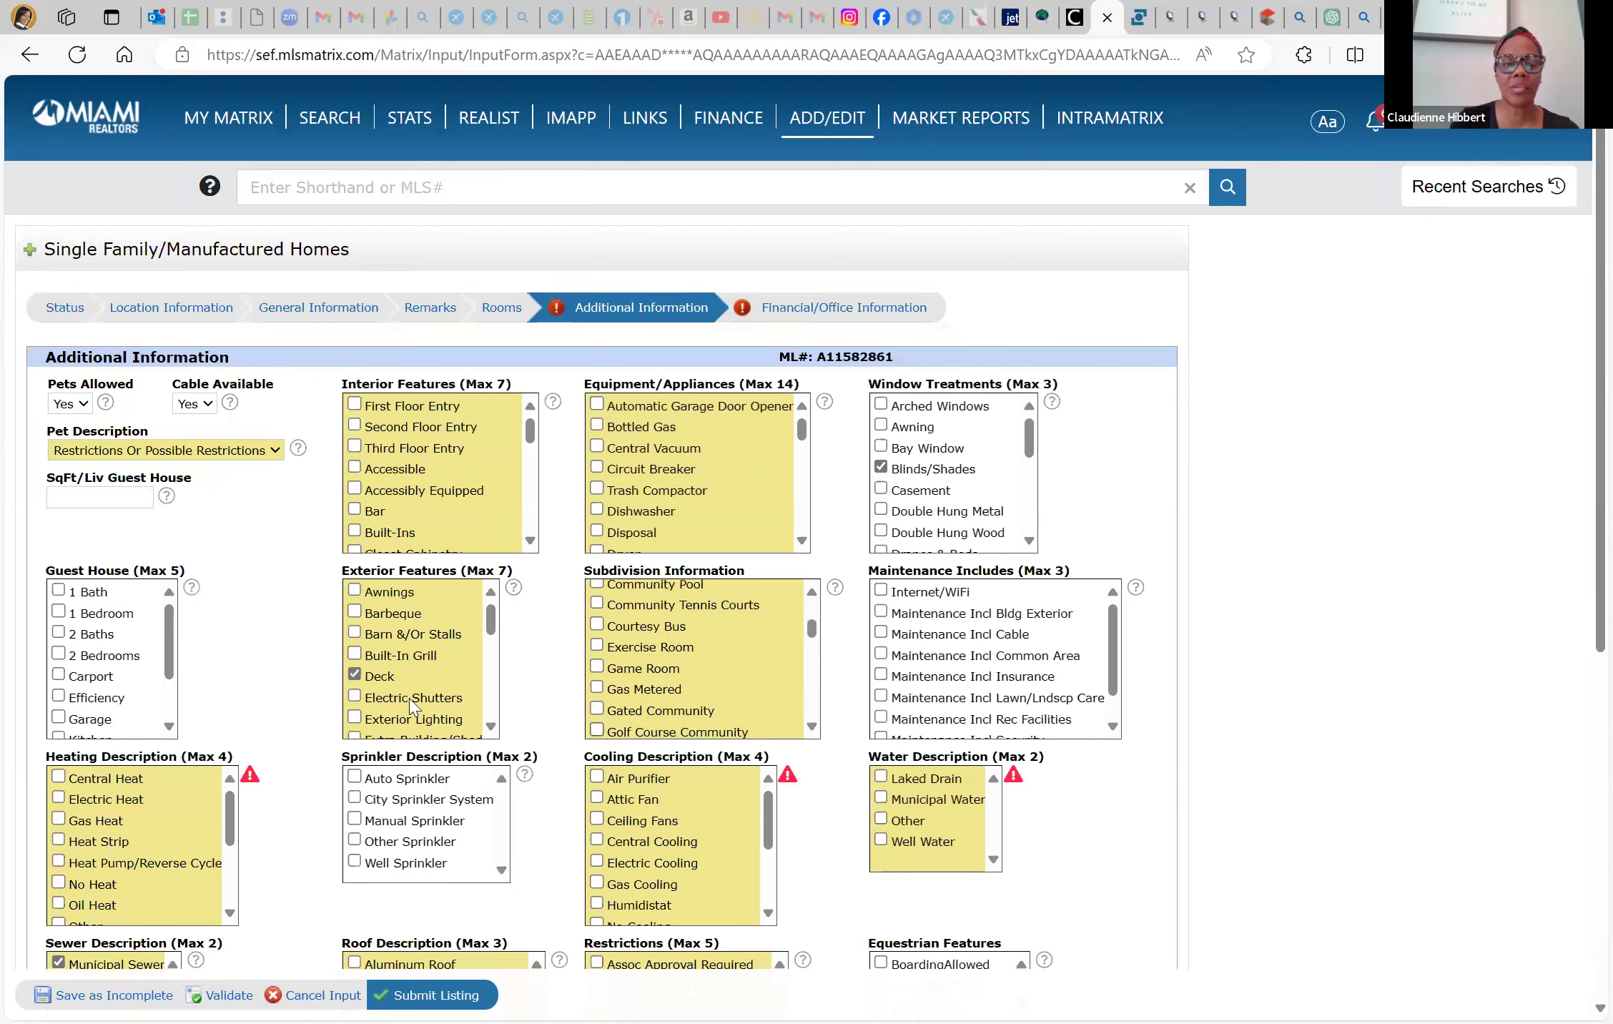
pyautogui.scroll(-3, 347, 679)
pyautogui.scroll(-2, 282, 701)
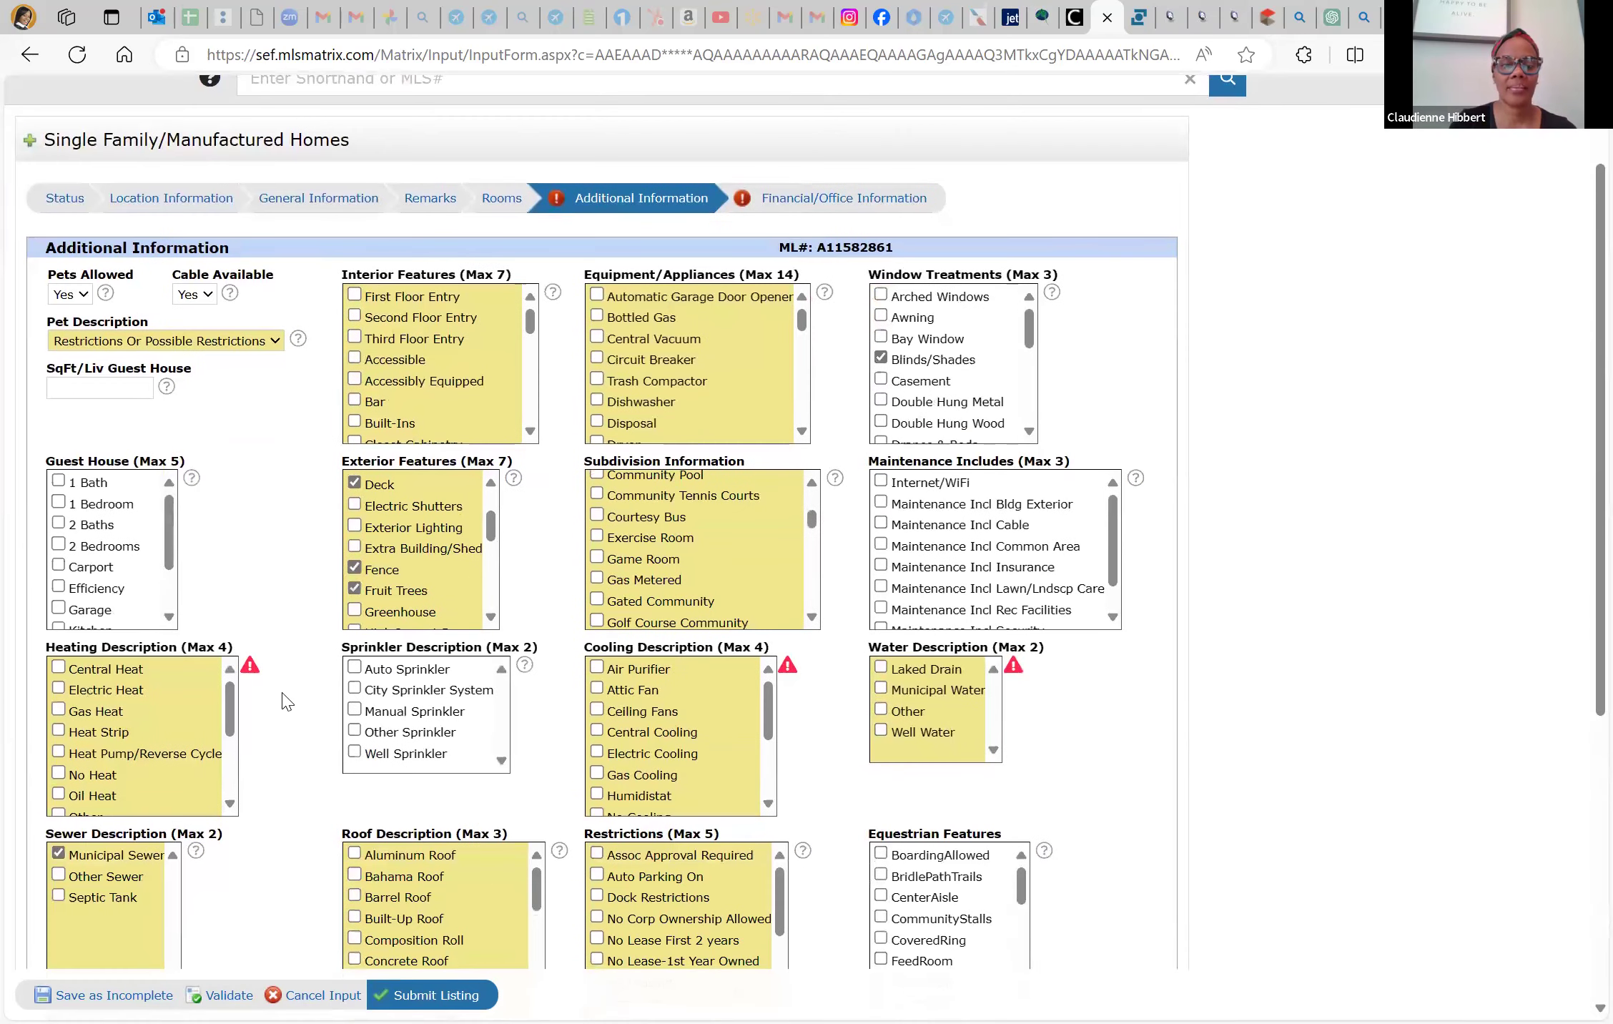
pyautogui.click(355, 731)
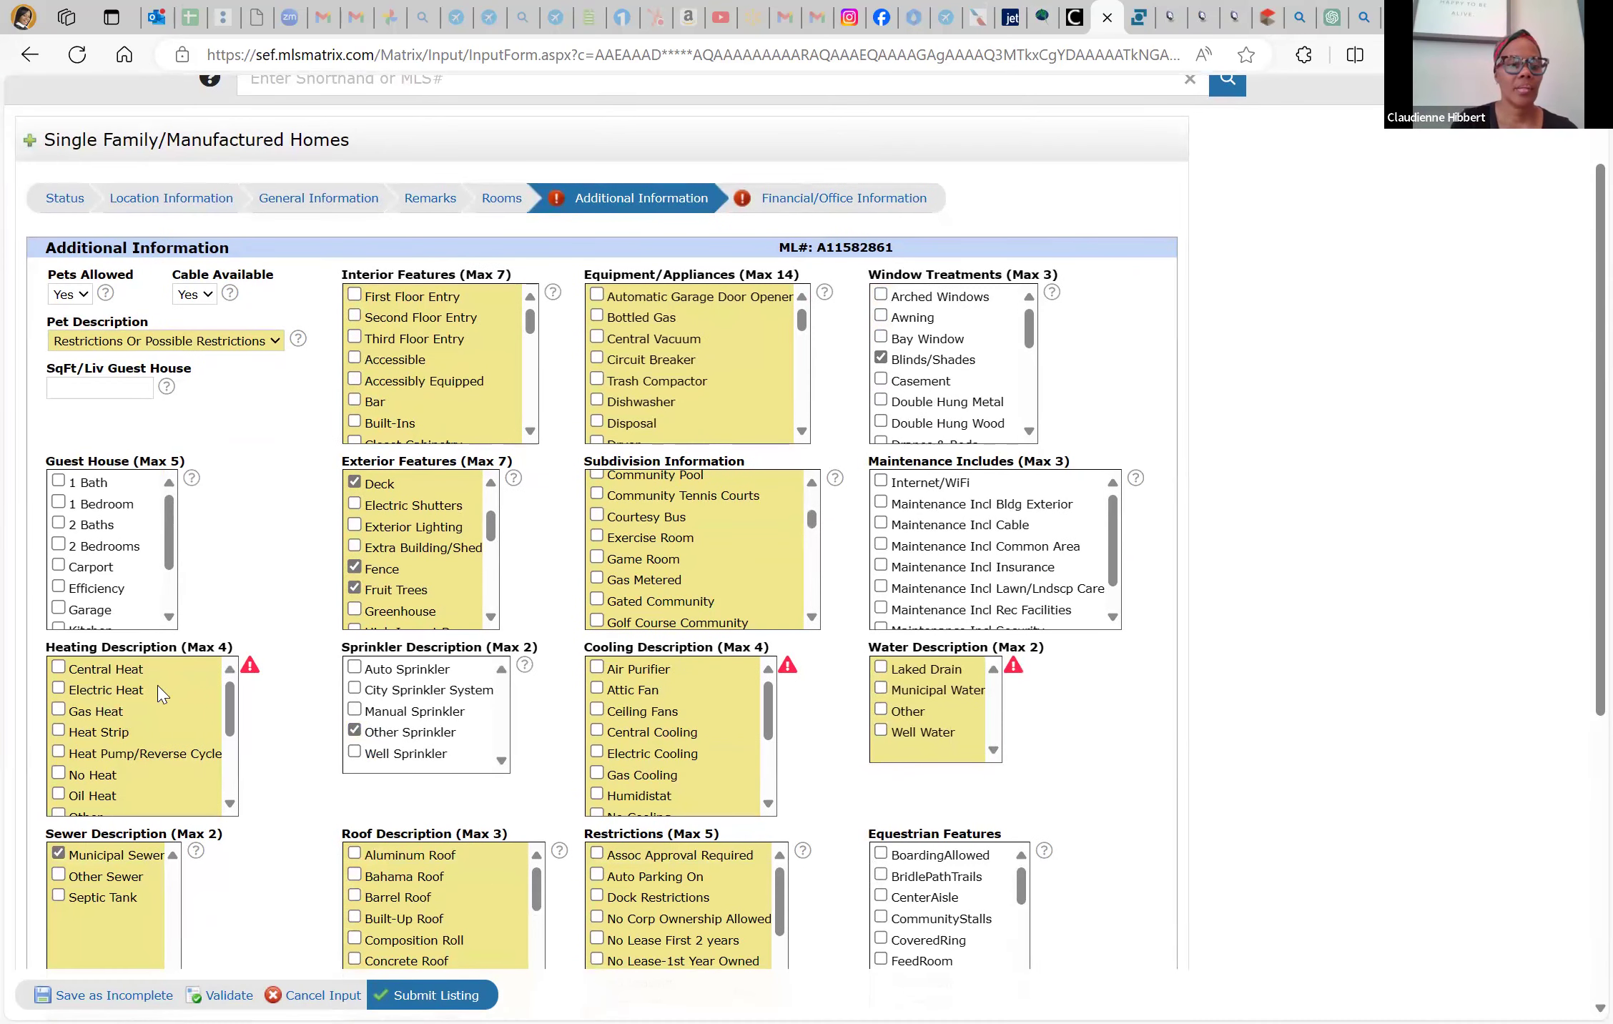
pyautogui.click(57, 668)
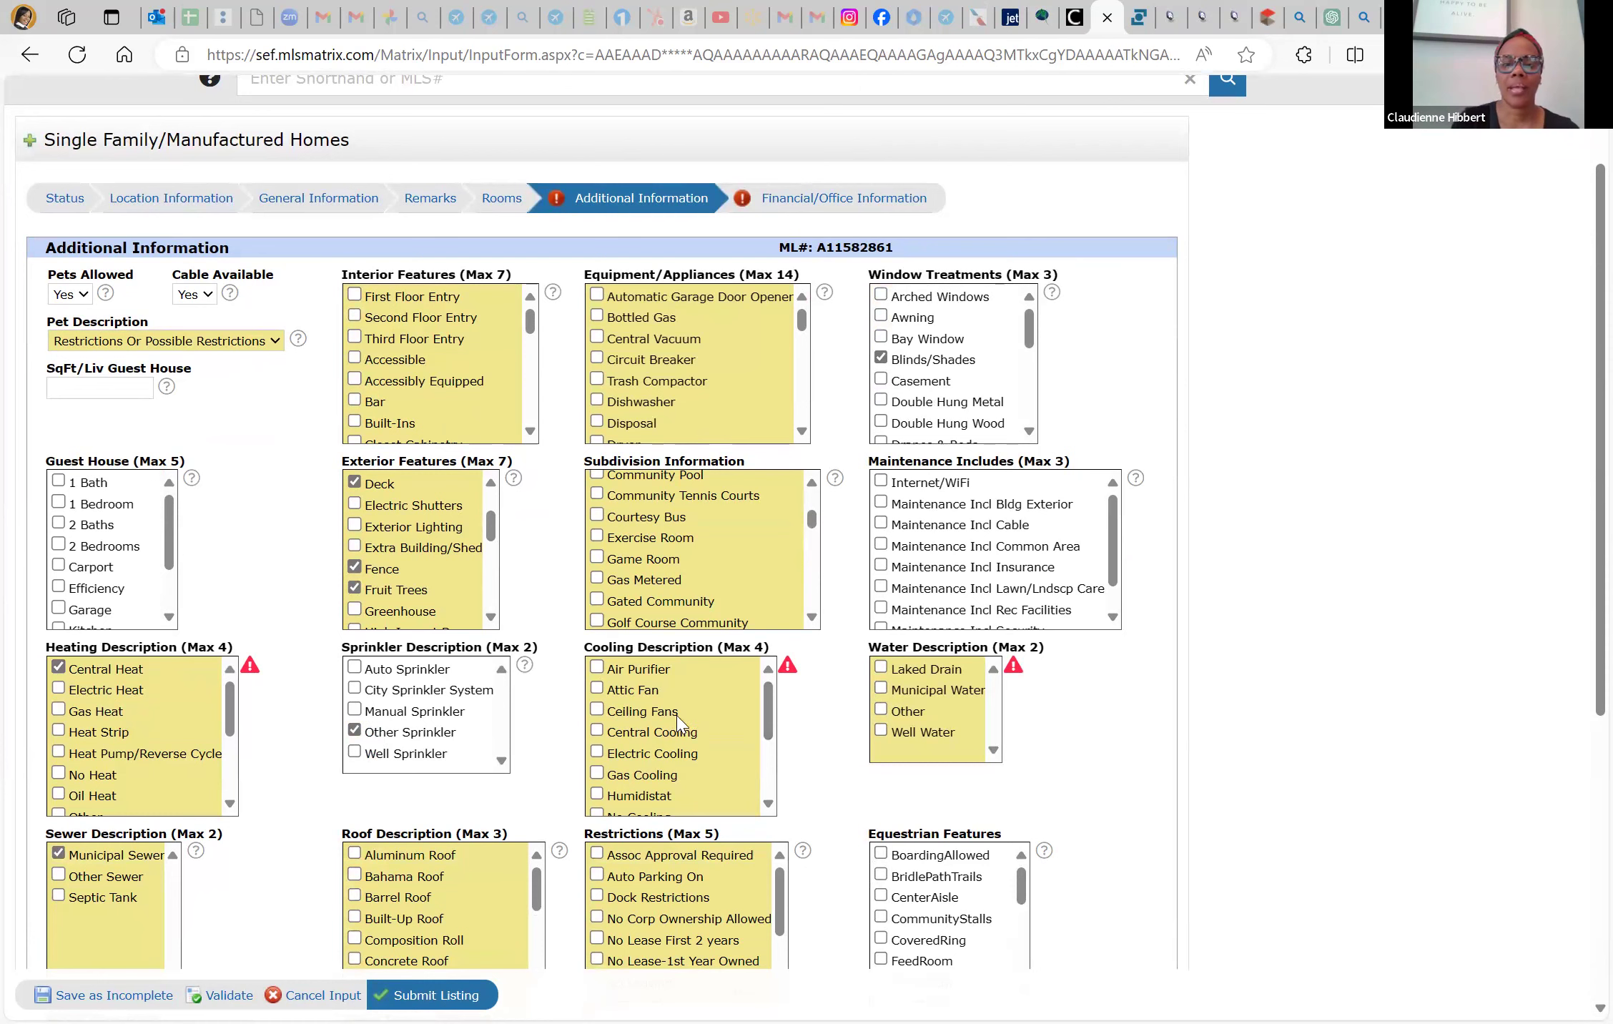
pyautogui.click(596, 731)
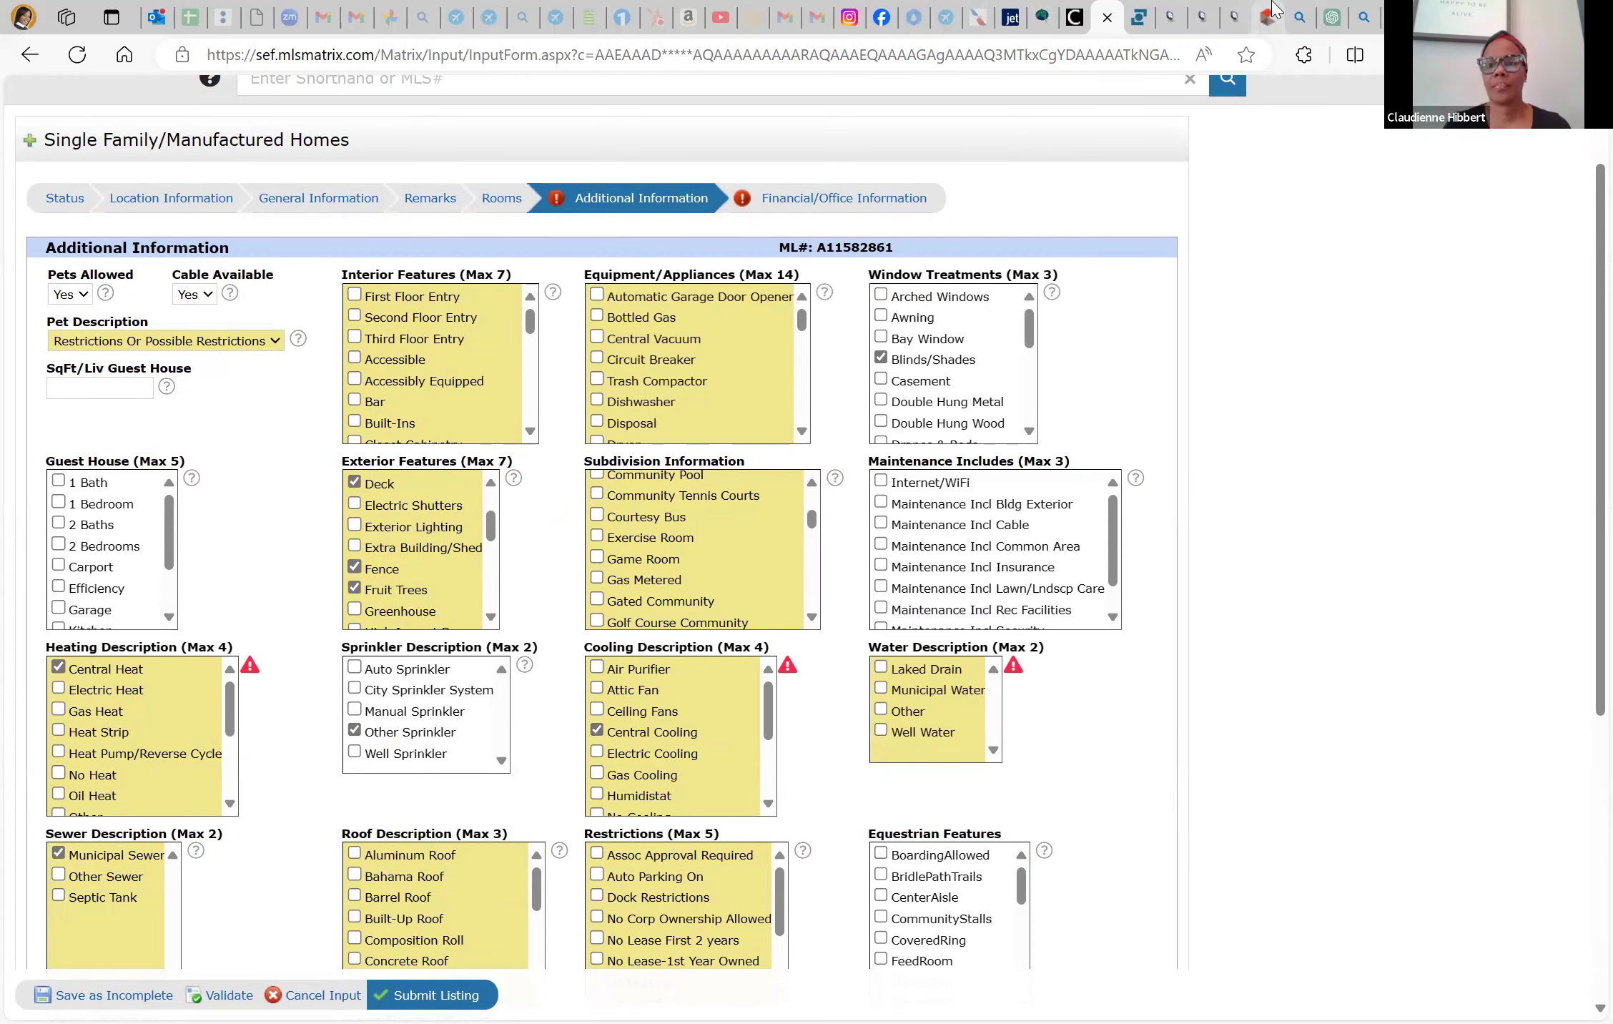
# Close the expired Matrix error page and switch to the SwiftPix tour
pyautogui.click(1271, 13)
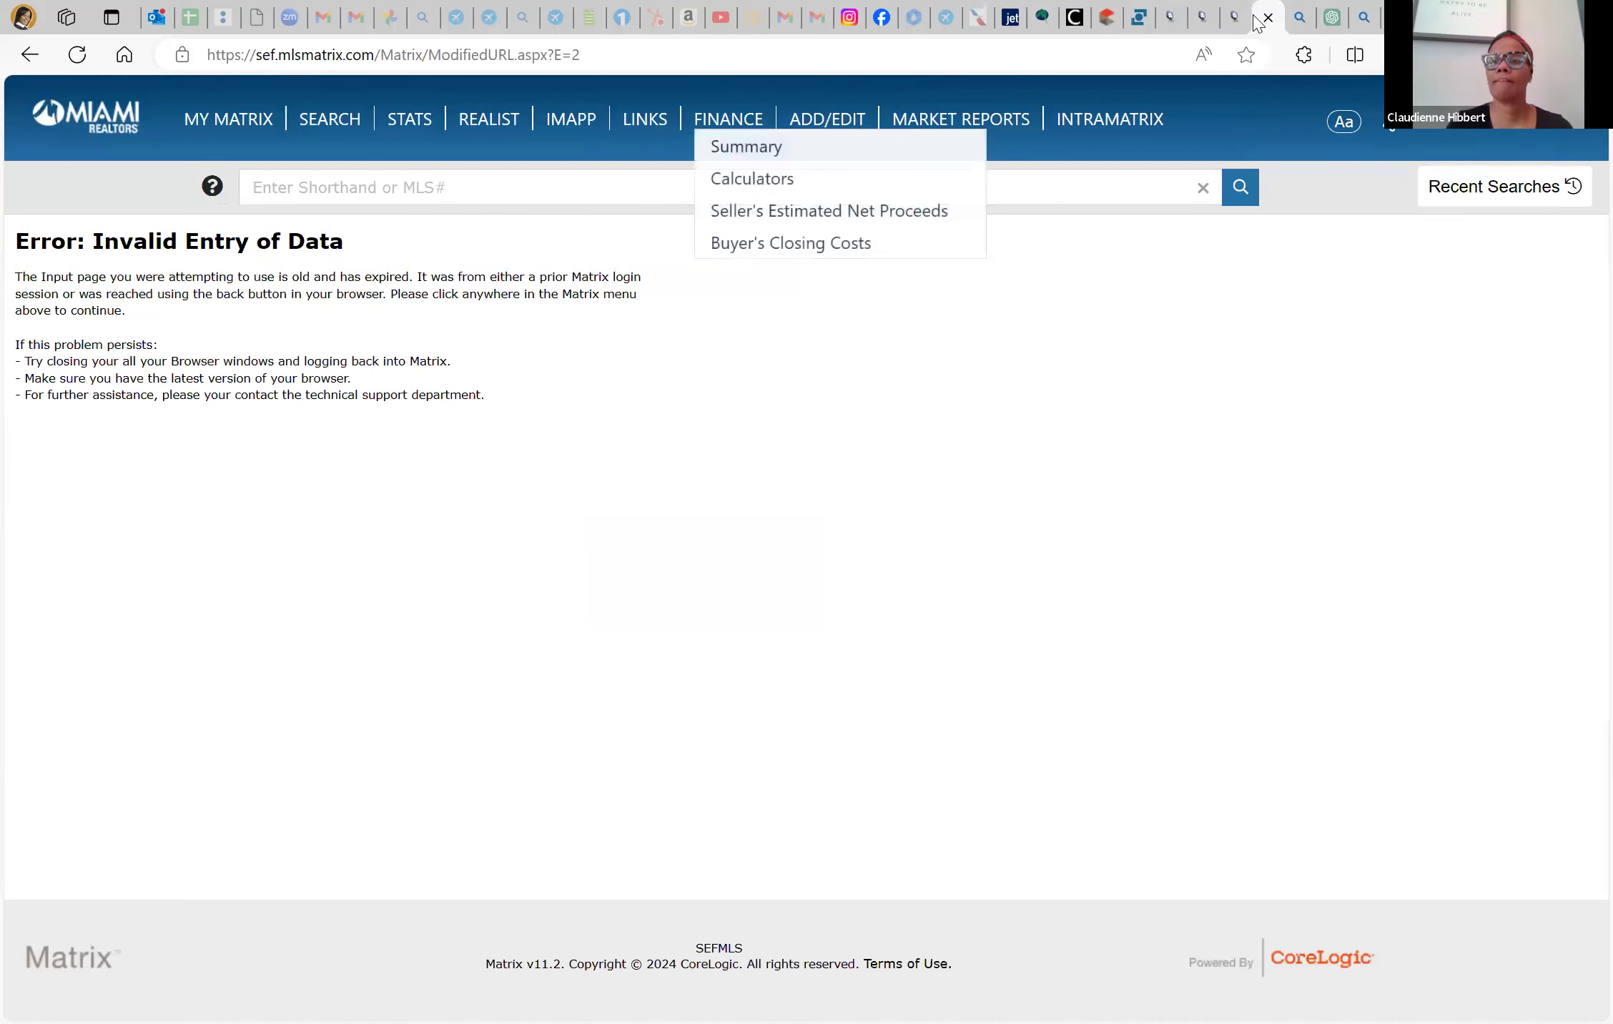
pyautogui.hotkey('ctrl', 'w')
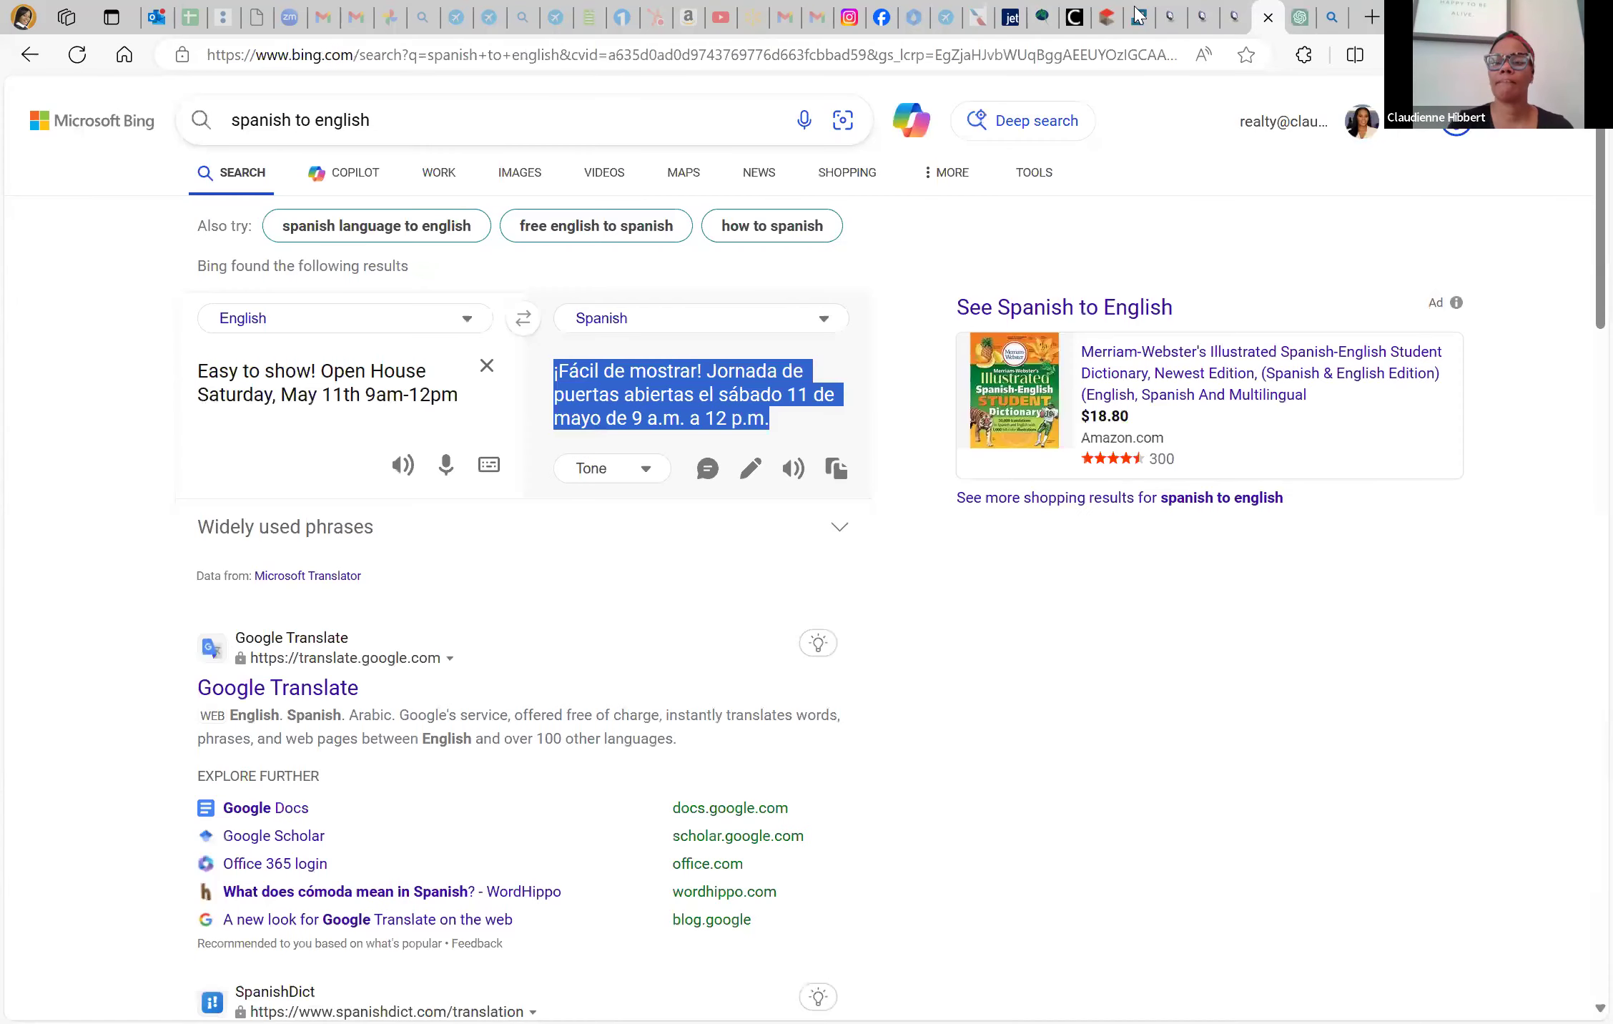
pyautogui.click(1113, 13)
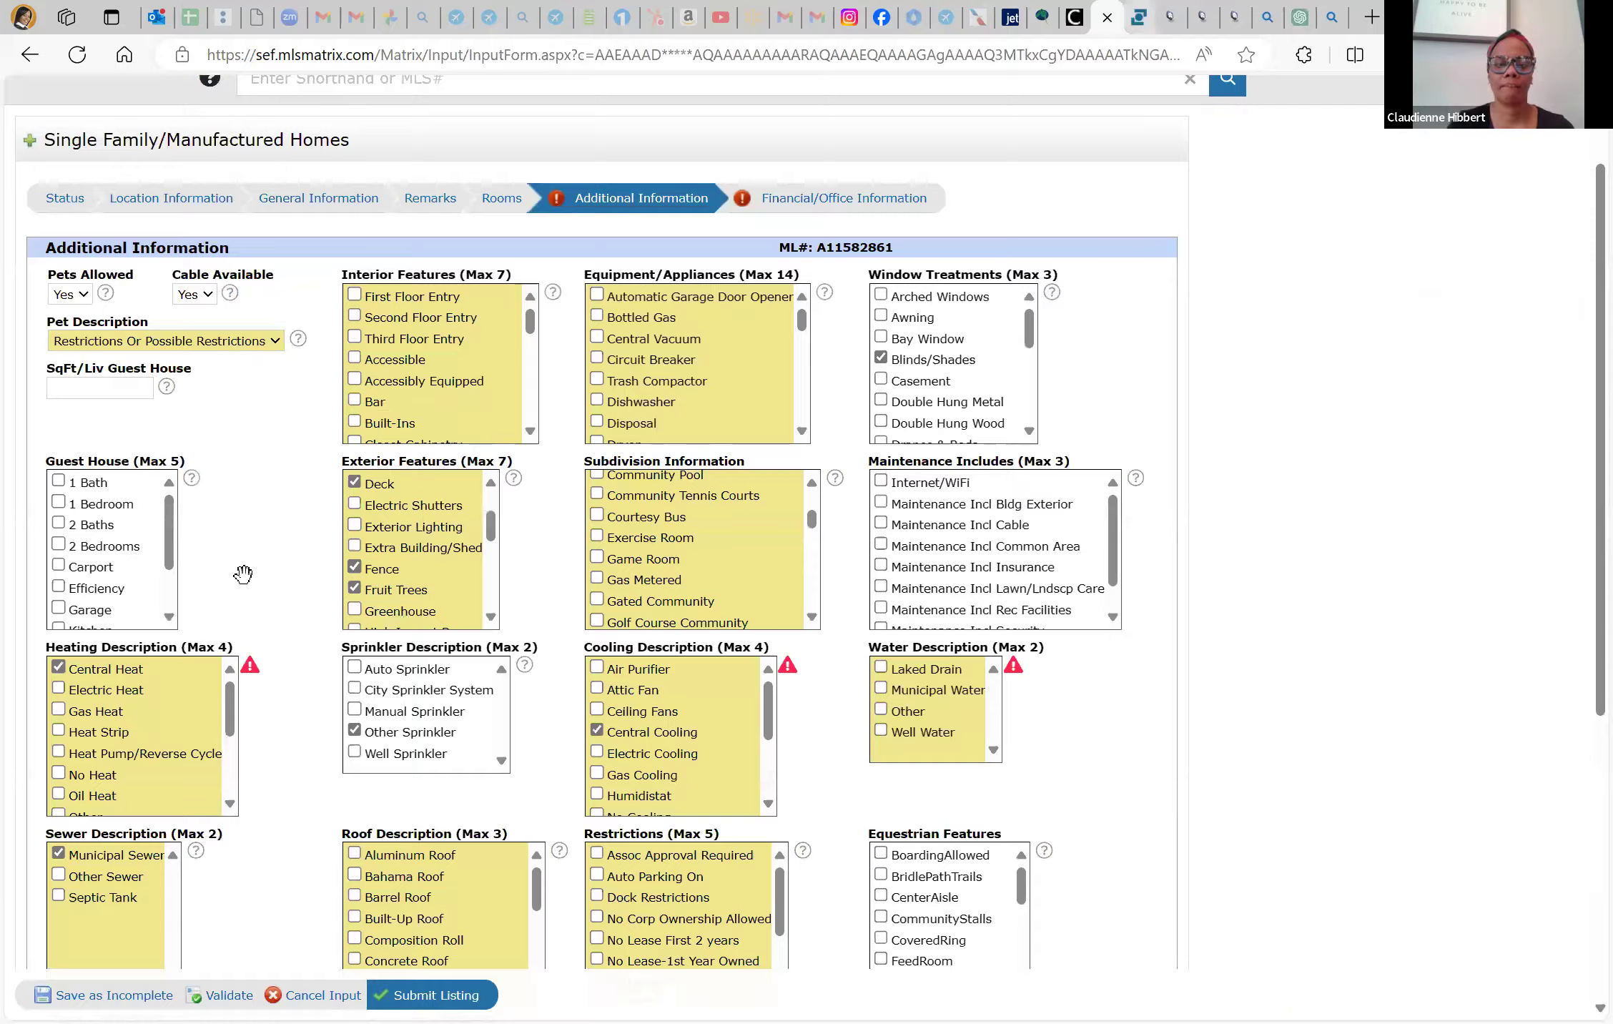
pyautogui.hotkey('ctrl', 'Tab')
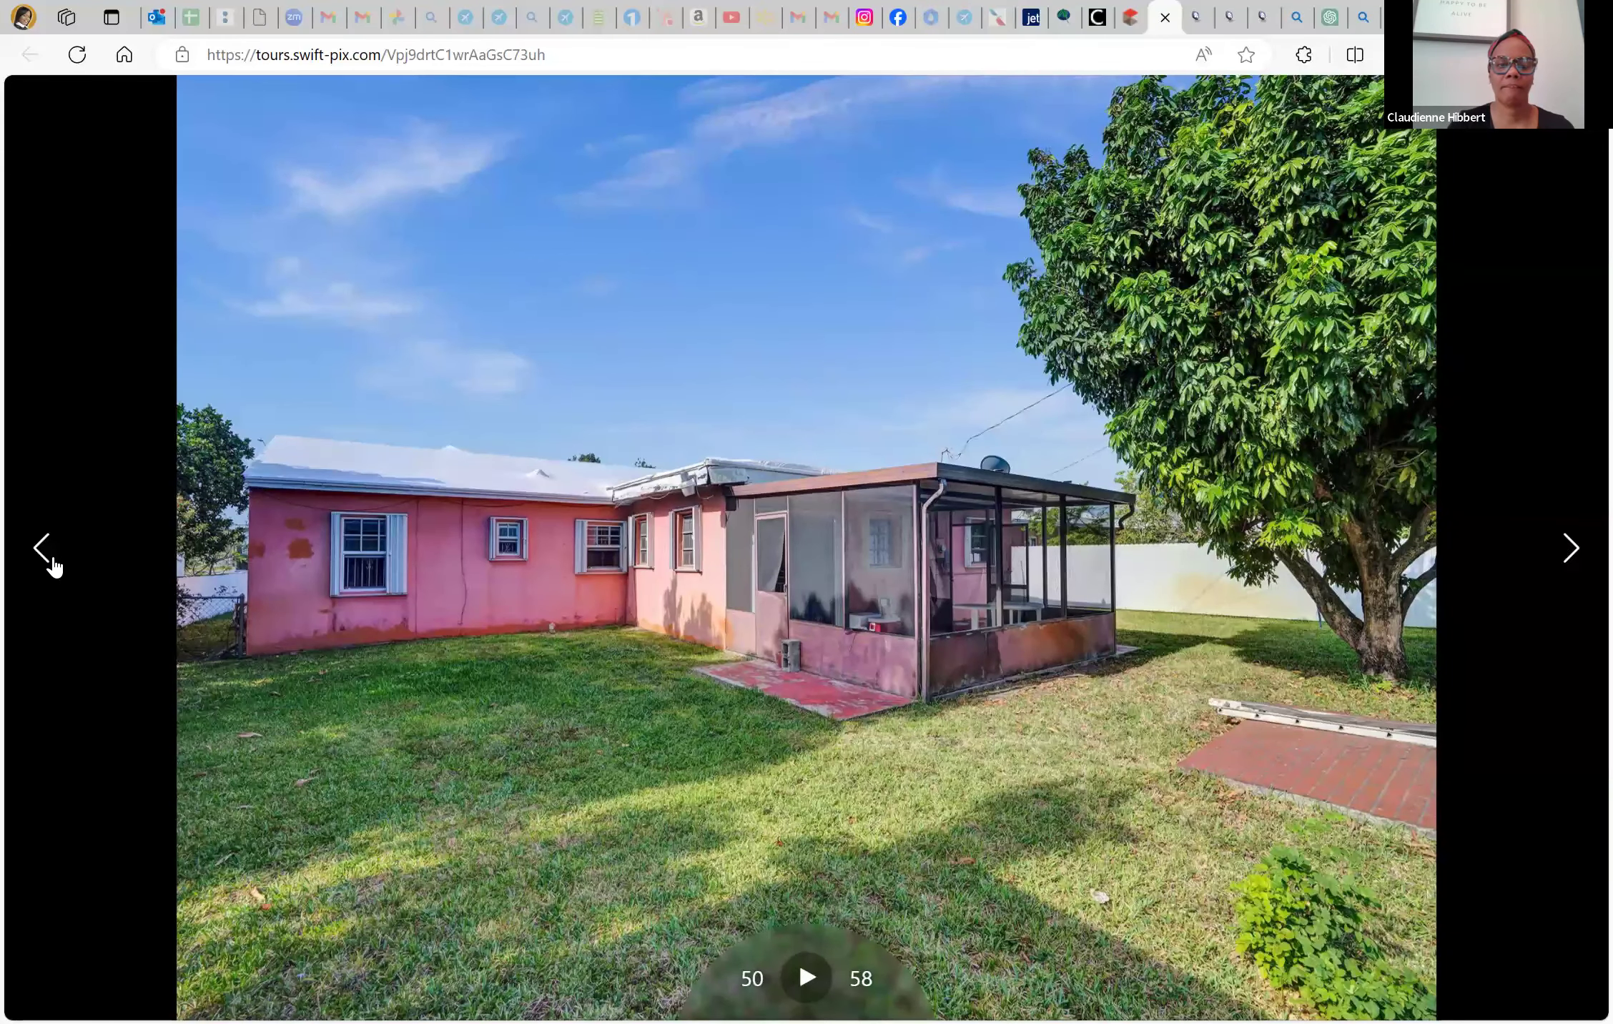
# Step back through the tour photos to the screened porch photo
pyautogui.click(53, 567)
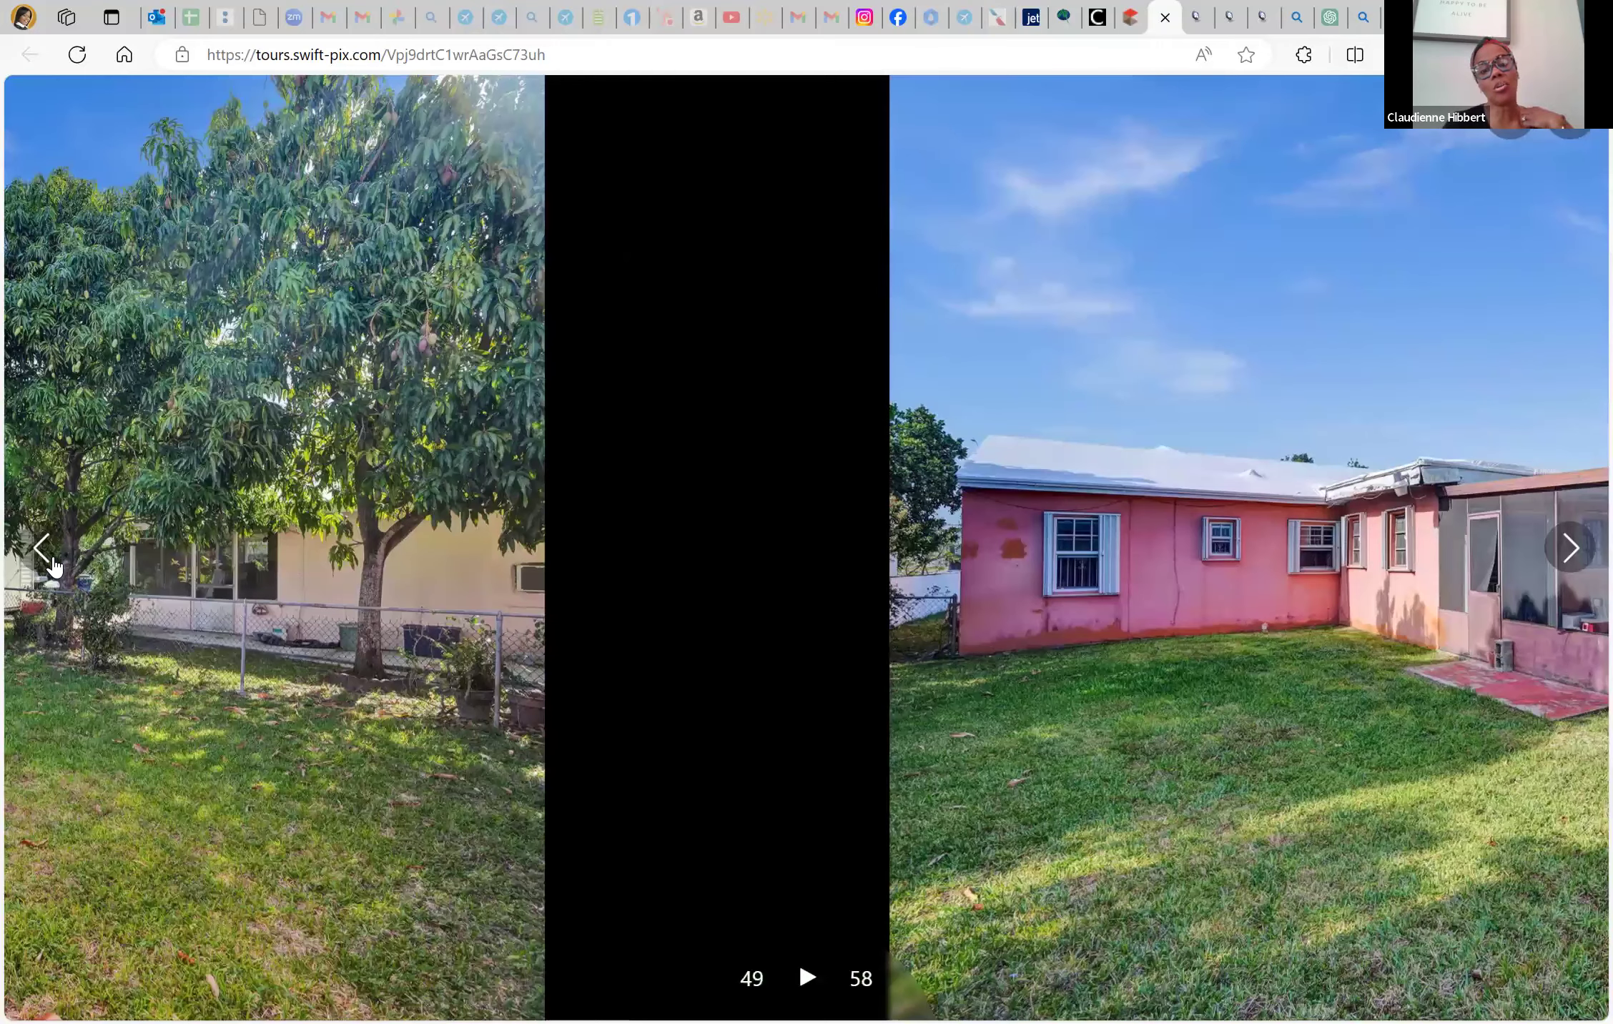
pyautogui.click(54, 566)
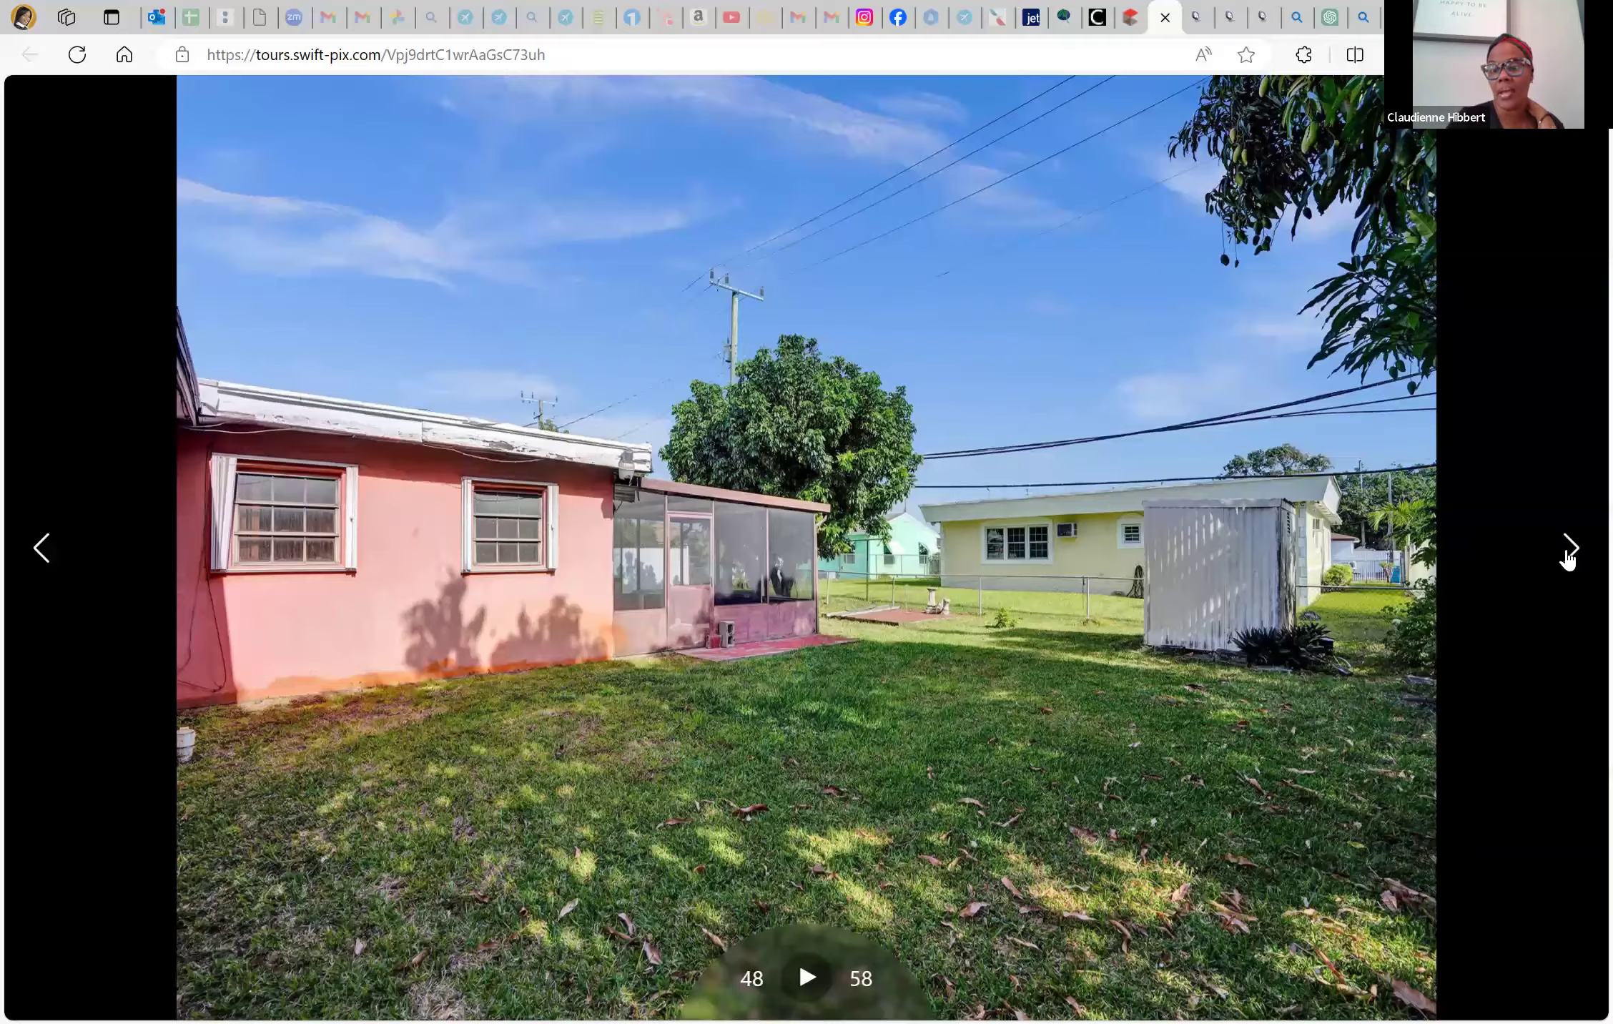
pyautogui.click(53, 566)
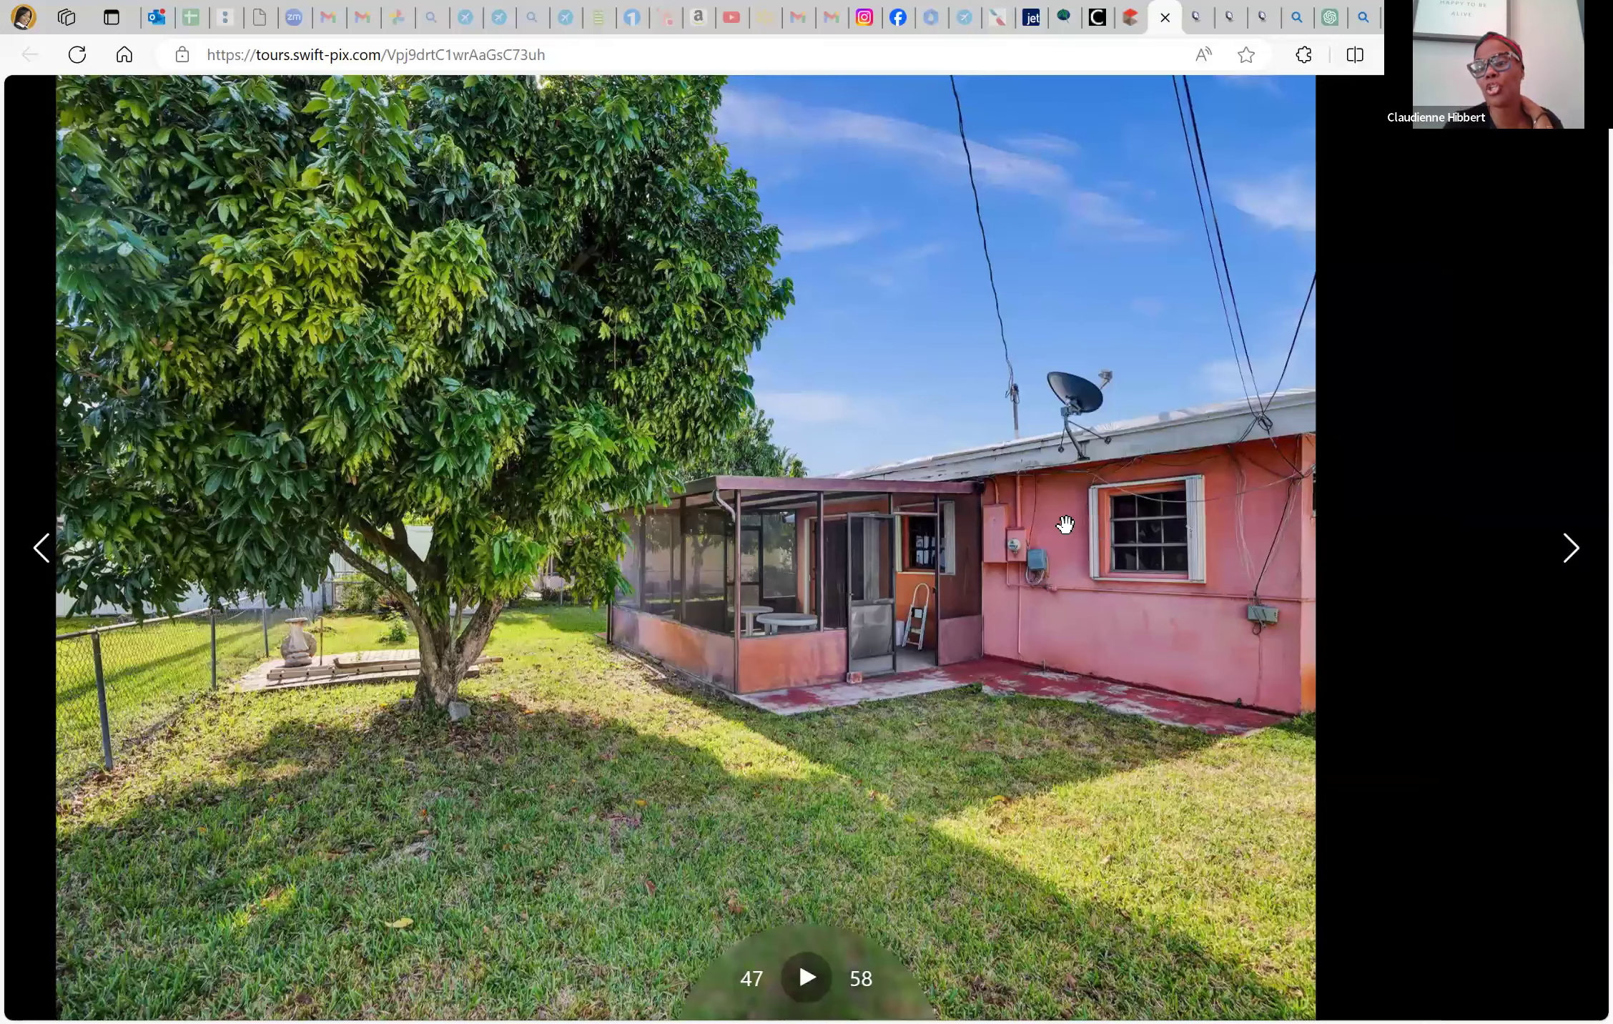
pyautogui.press('Left')
pyautogui.press('Left')
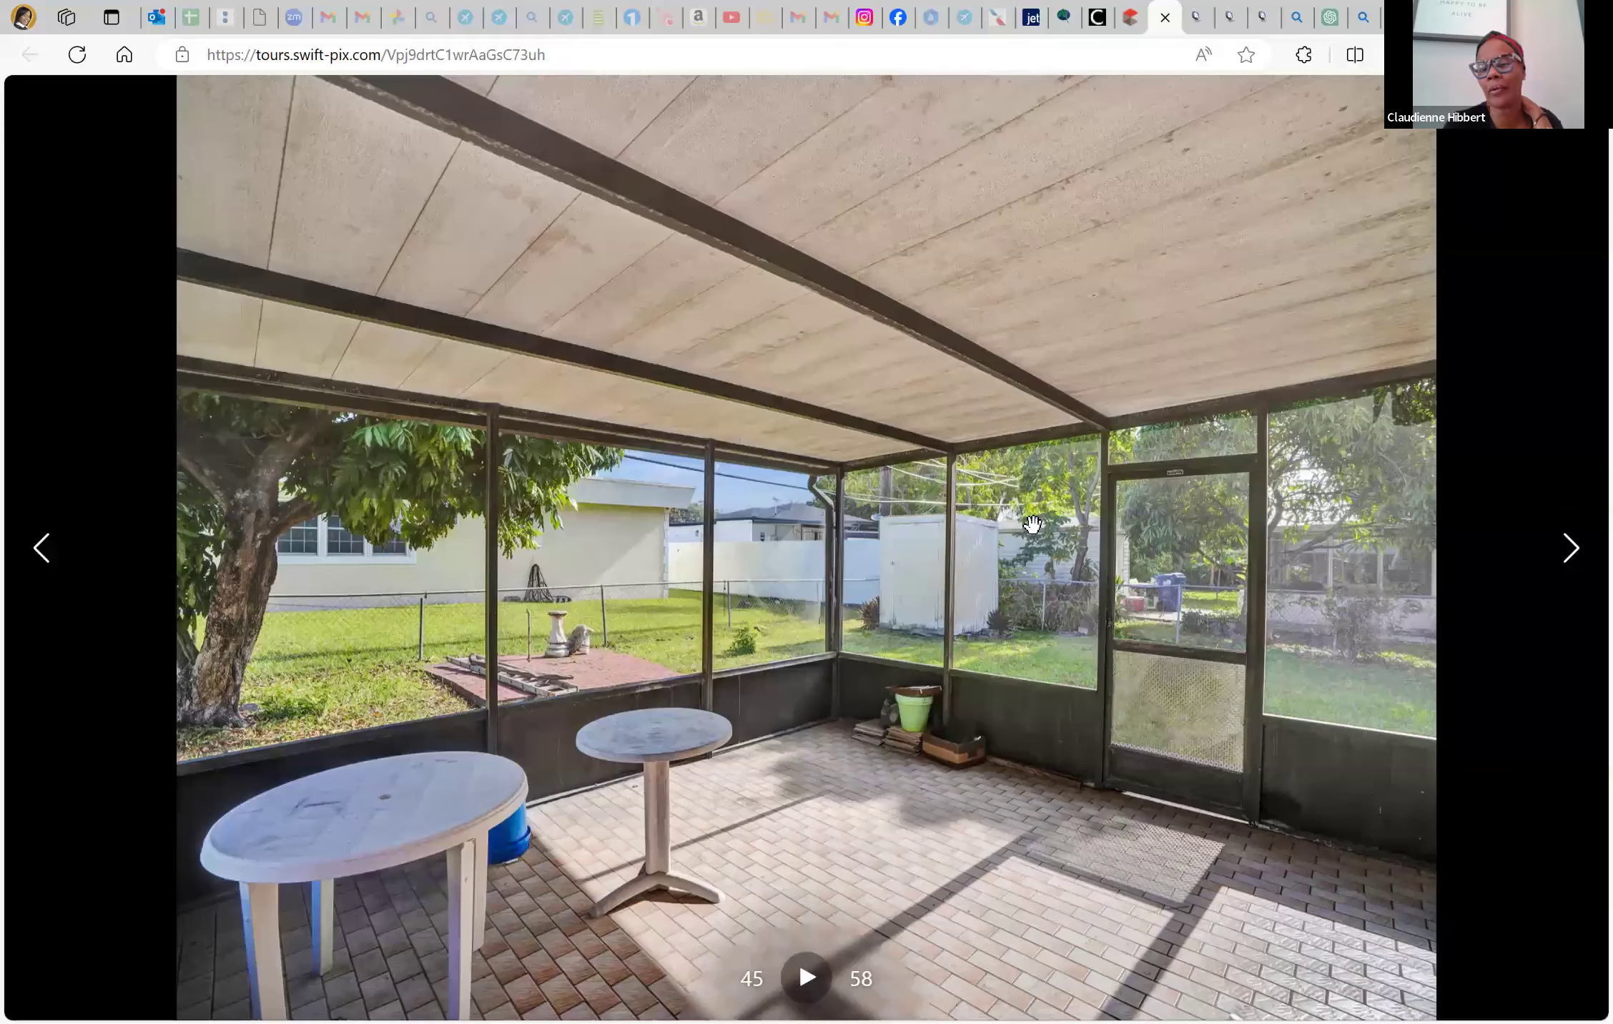
pyautogui.press('Right')
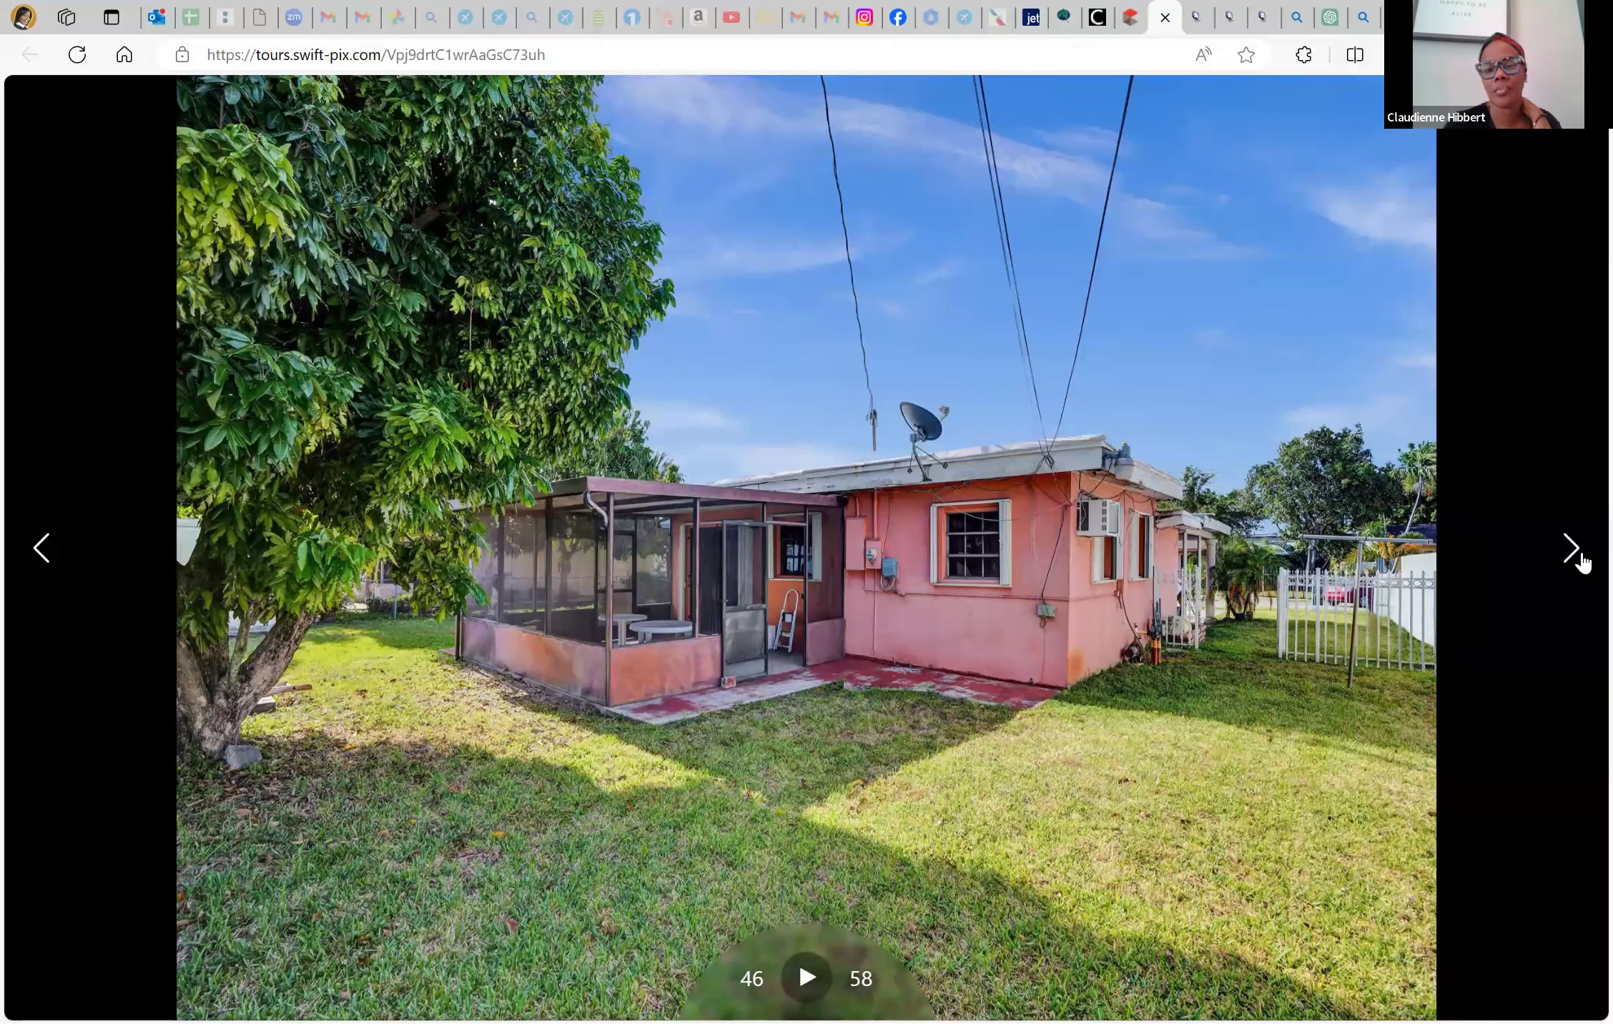
# Advance through the tour photos from 47 to the final one, 58 of 58
pyautogui.click(1571, 548)
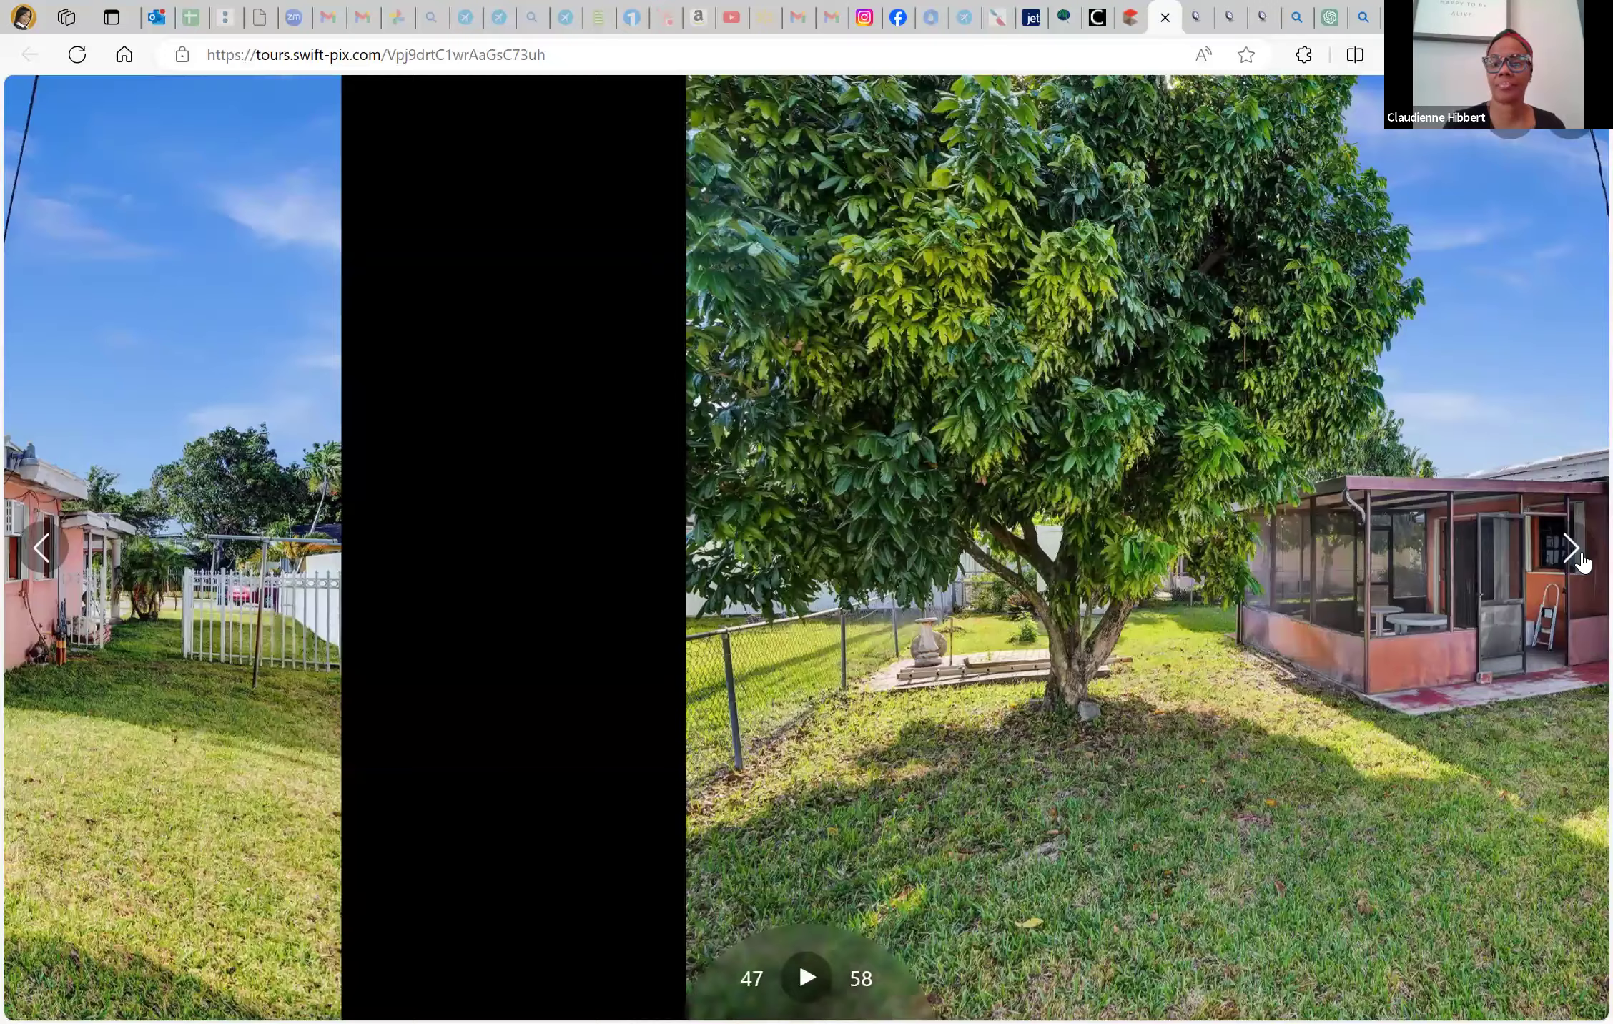
pyautogui.click(1571, 549)
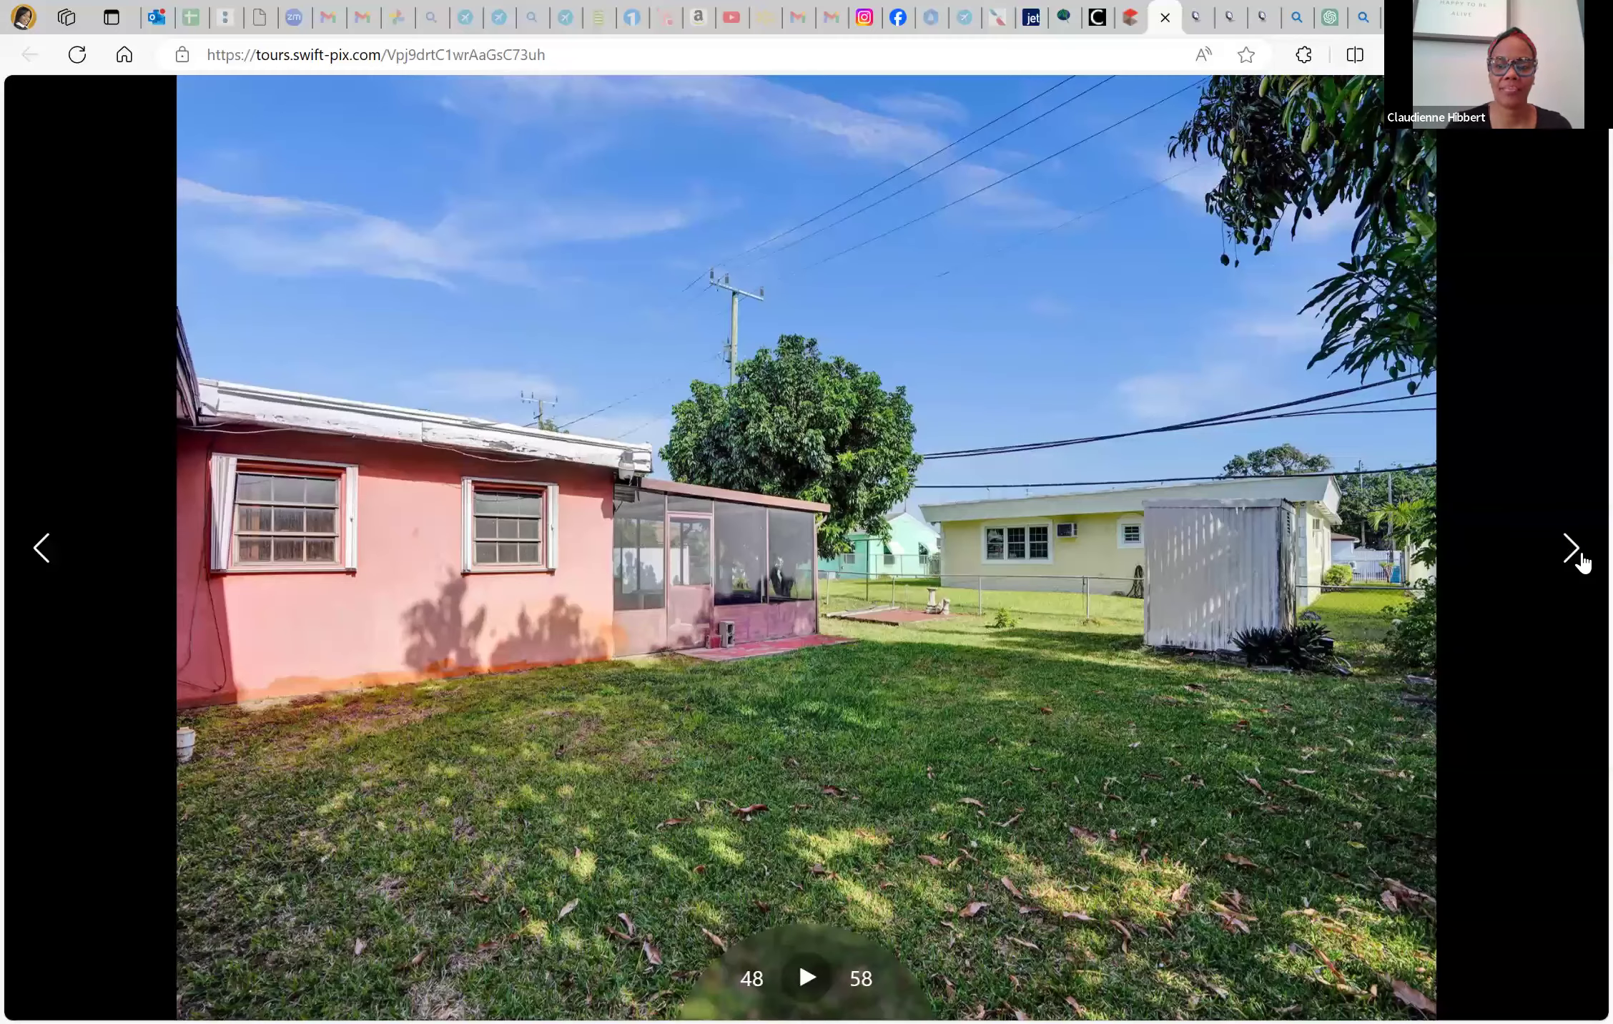
pyautogui.click(1571, 548)
pyautogui.click(1571, 548)
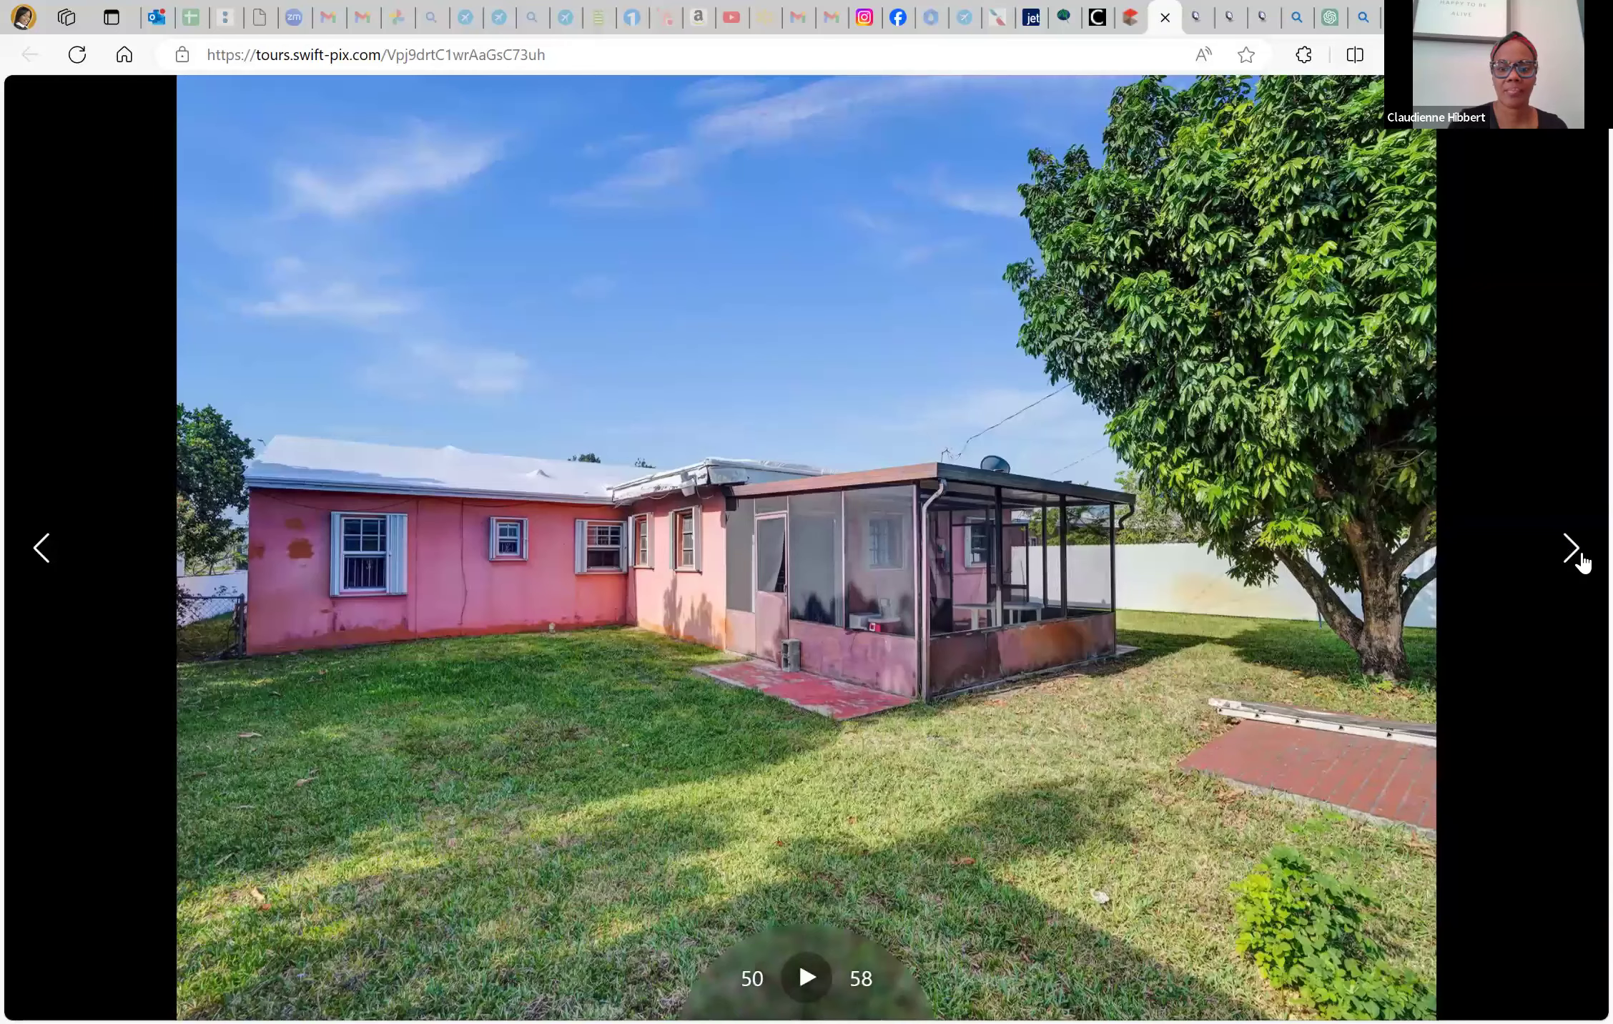
pyautogui.click(1572, 551)
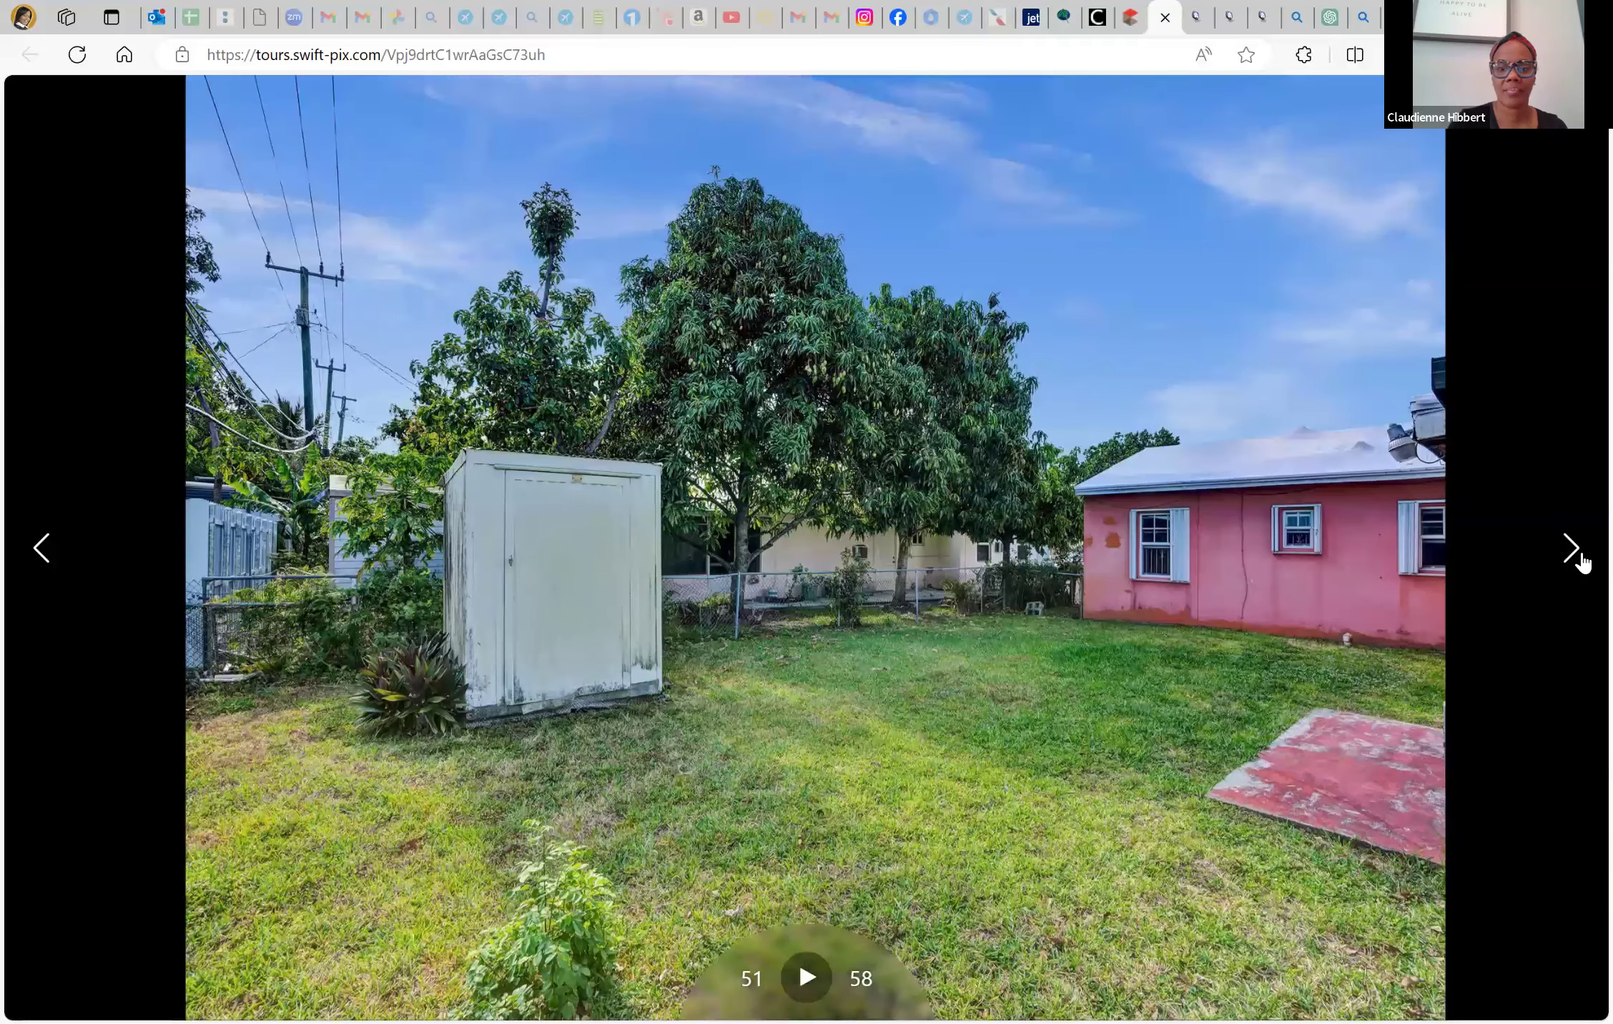
pyautogui.click(1573, 551)
pyautogui.click(1573, 550)
pyautogui.click(1572, 551)
pyautogui.click(1573, 551)
pyautogui.click(1573, 551)
pyautogui.click(1573, 551)
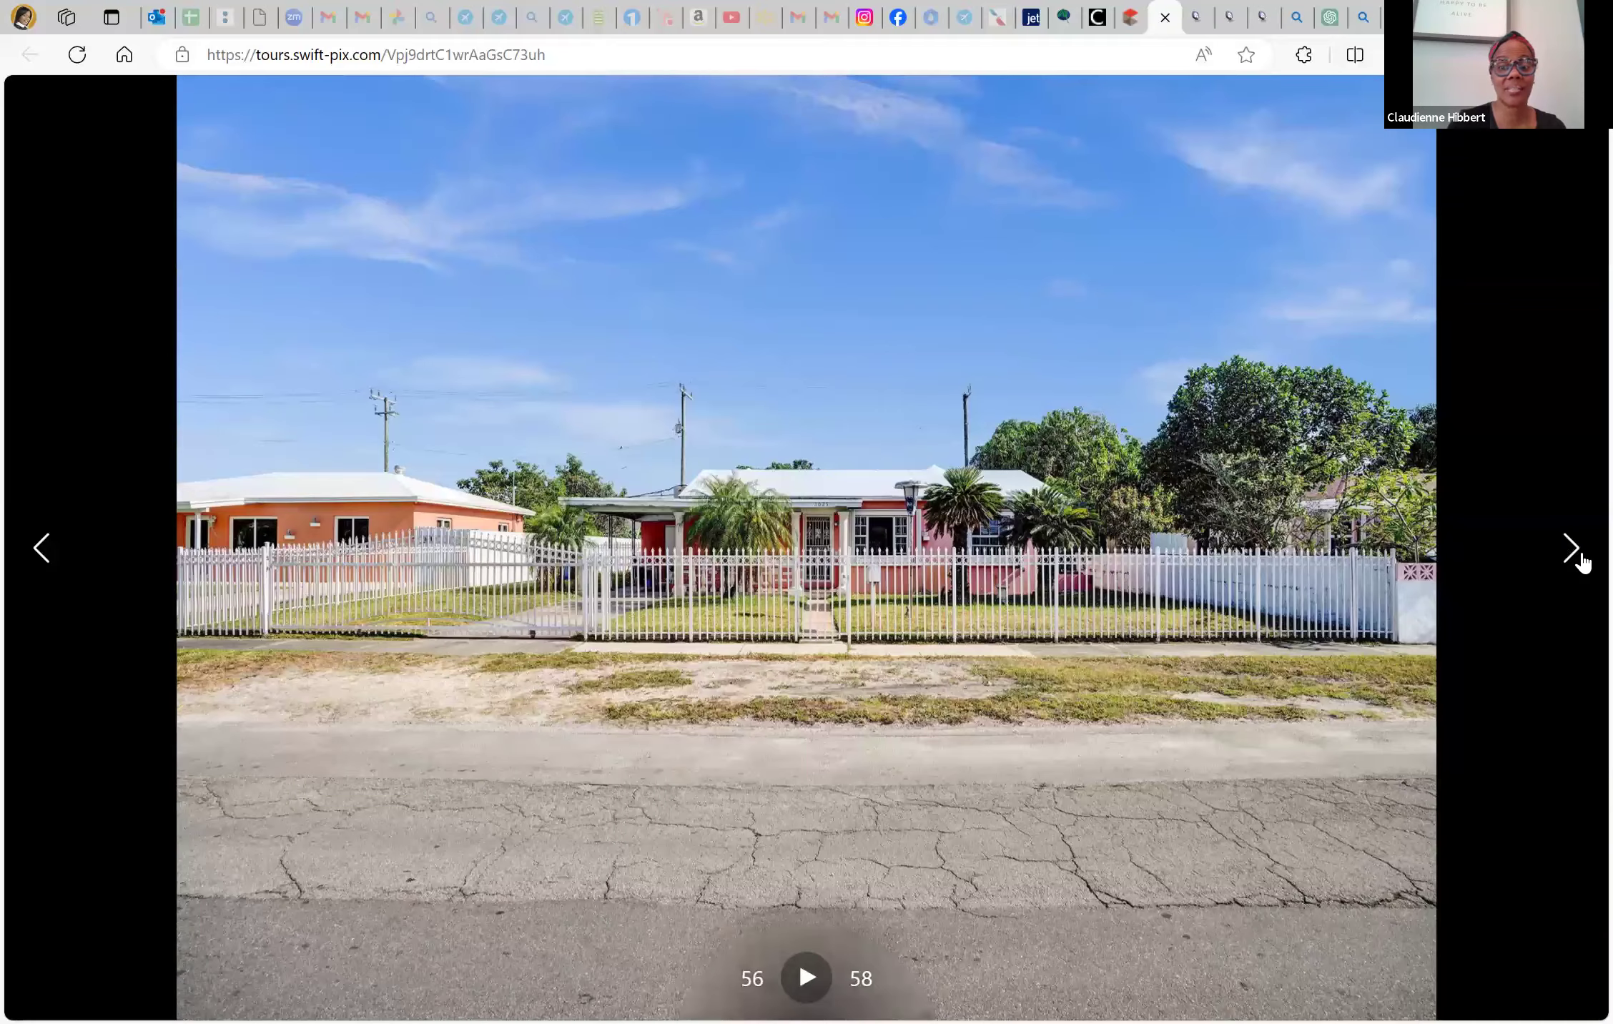
pyautogui.click(1573, 551)
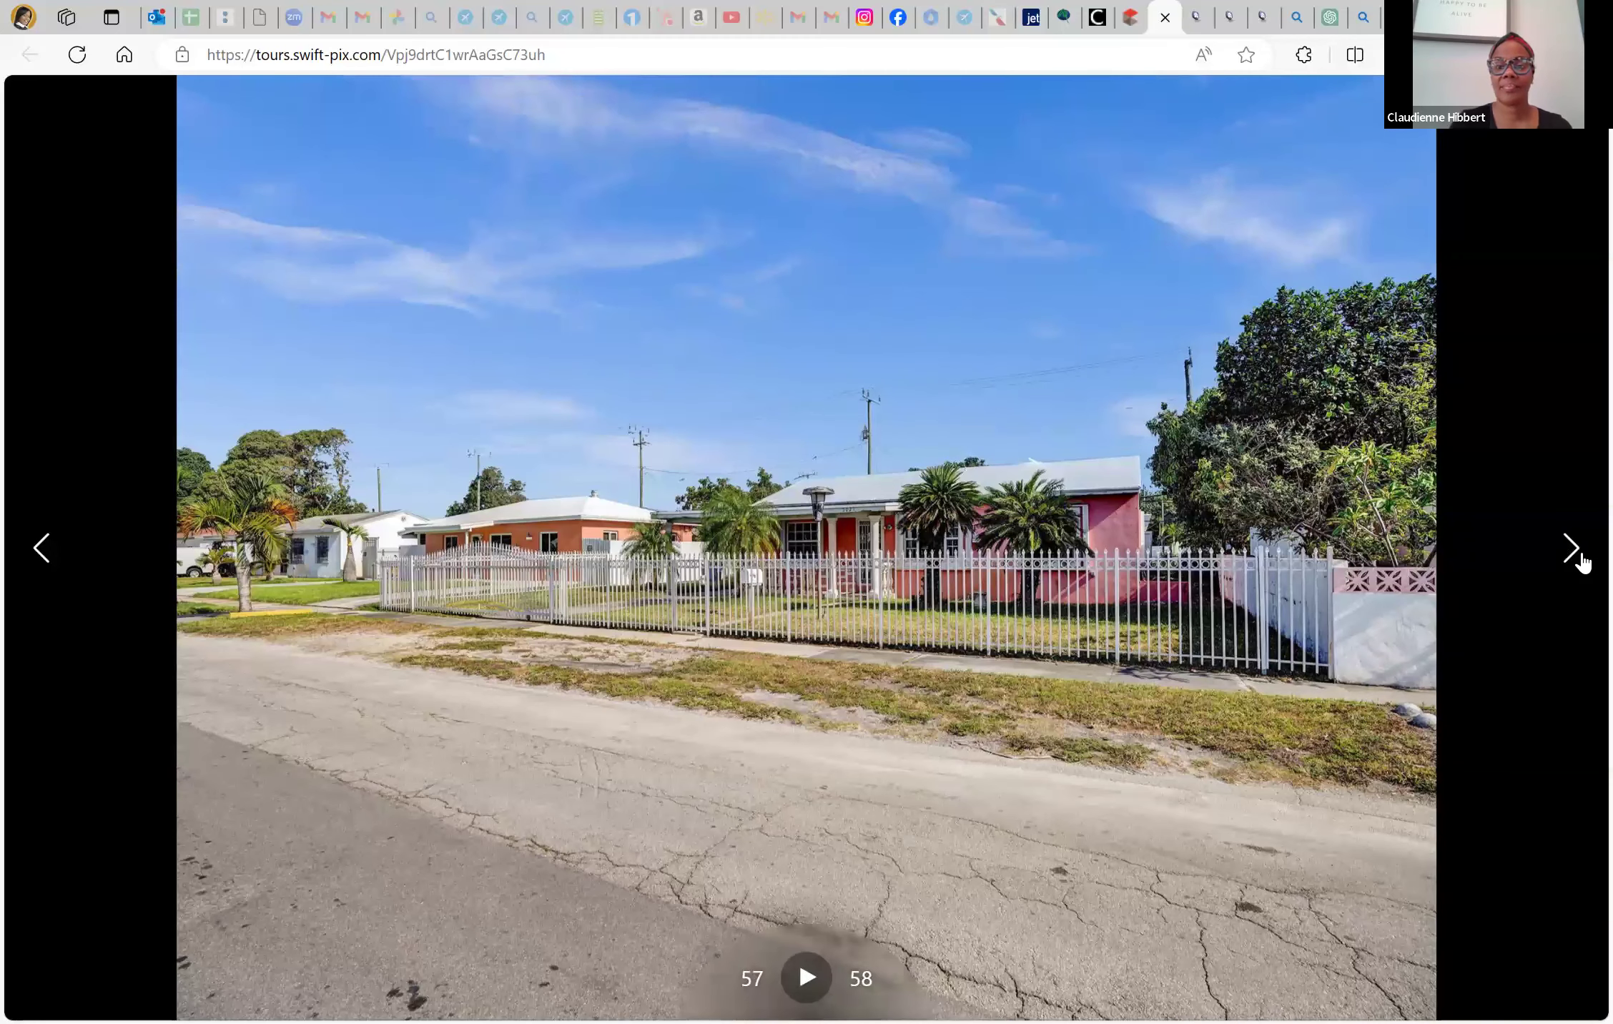
pyautogui.click(1573, 550)
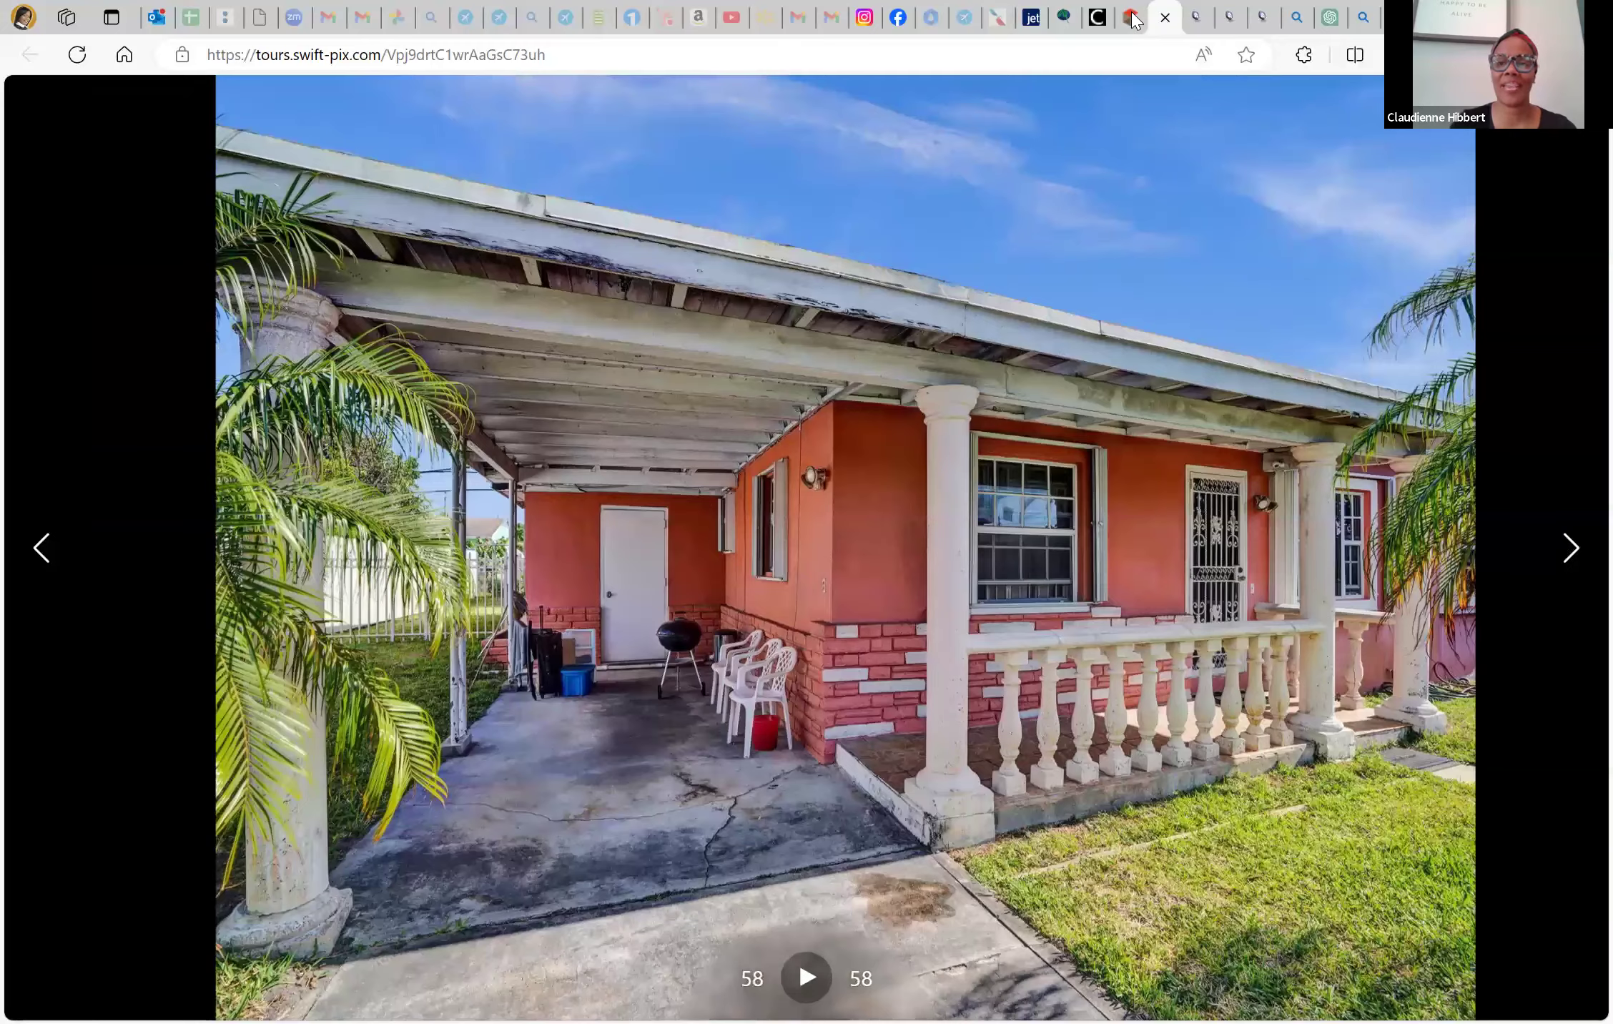
pyautogui.scroll(-3, 243, 664)
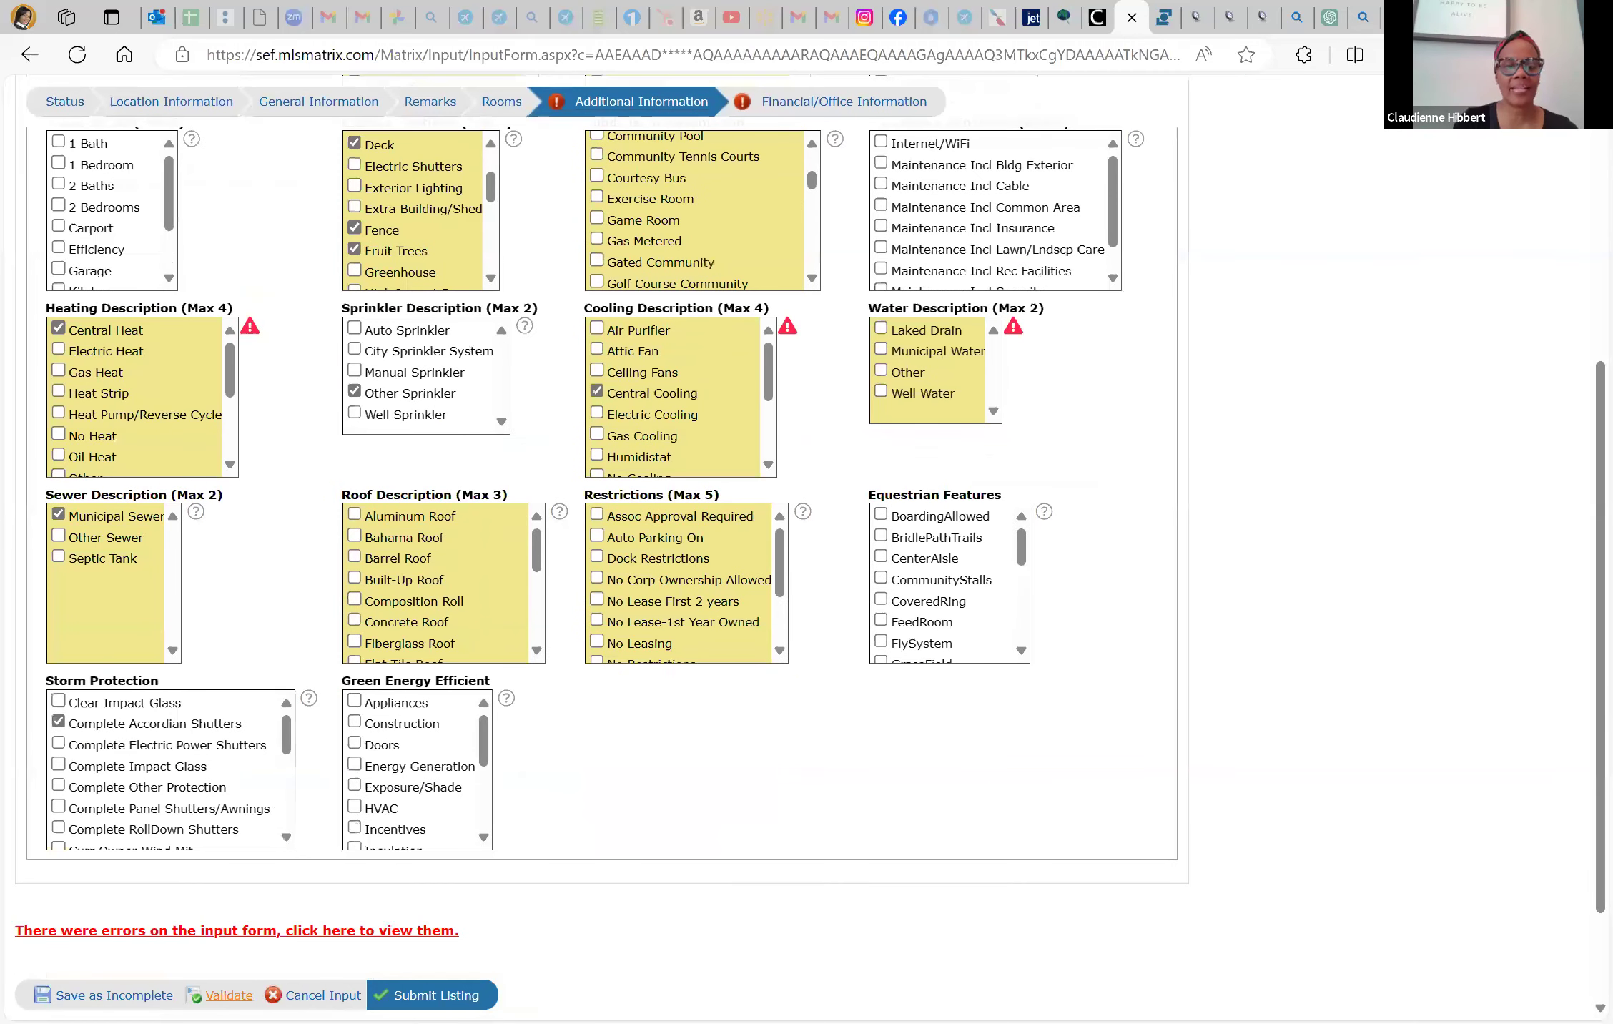
# Validate the form, tick Municipal Water under Water Description, and re-validate
pyautogui.click(227, 995)
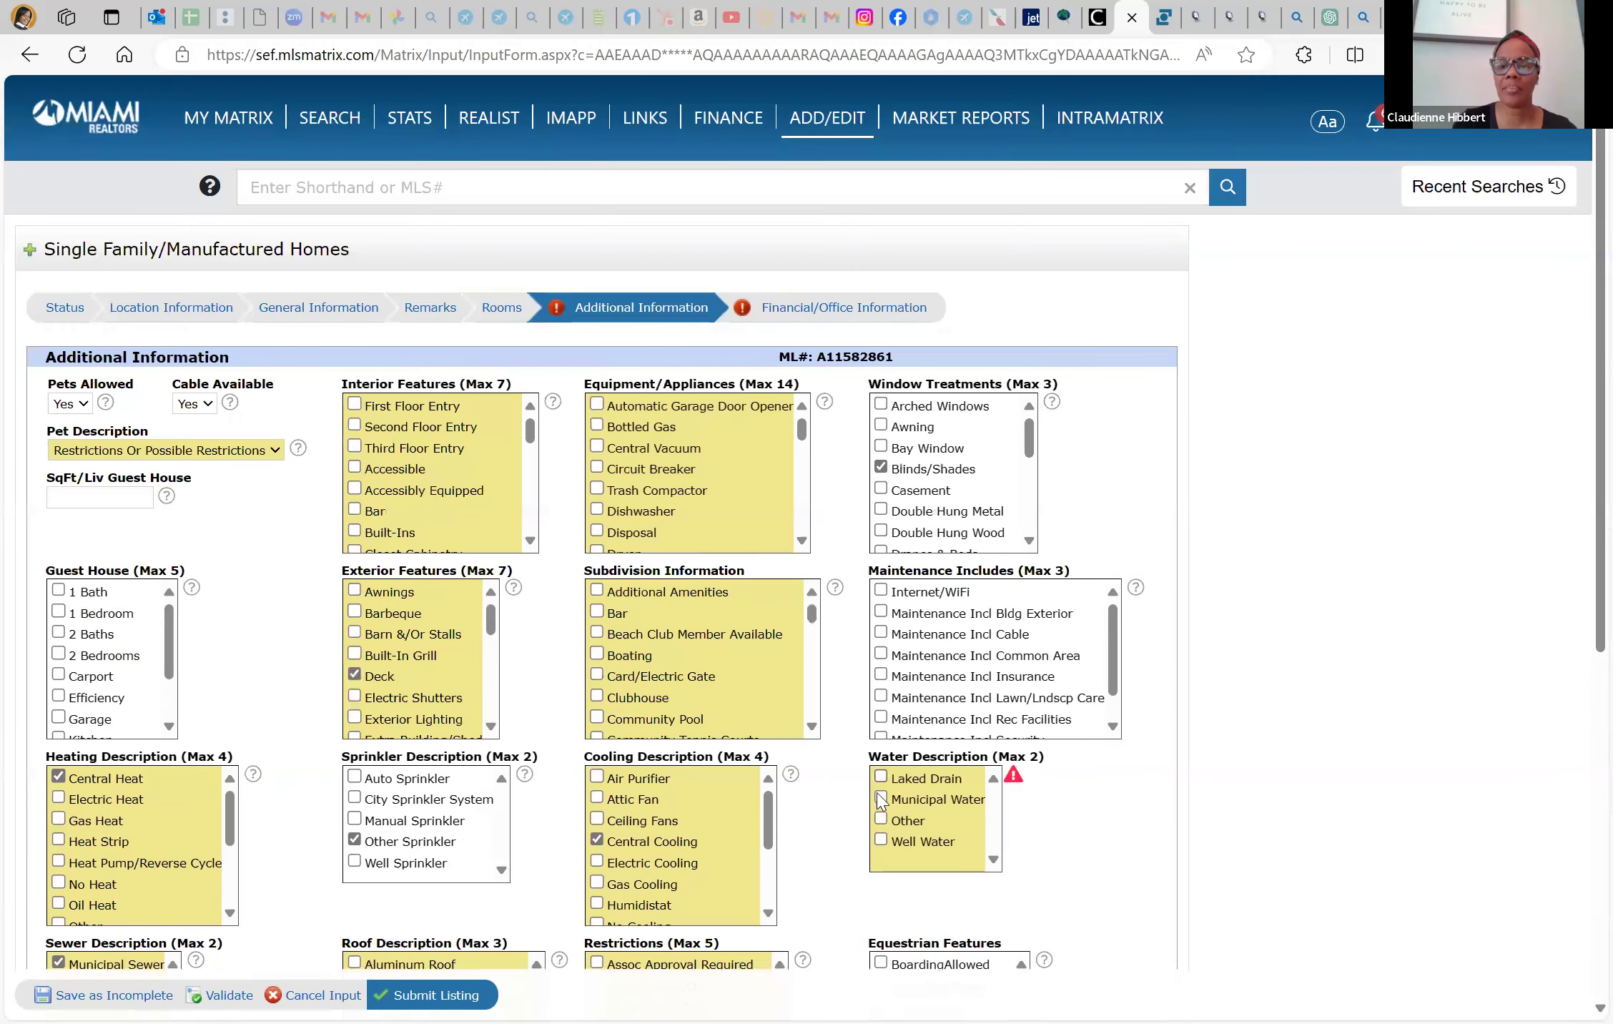
pyautogui.click(880, 799)
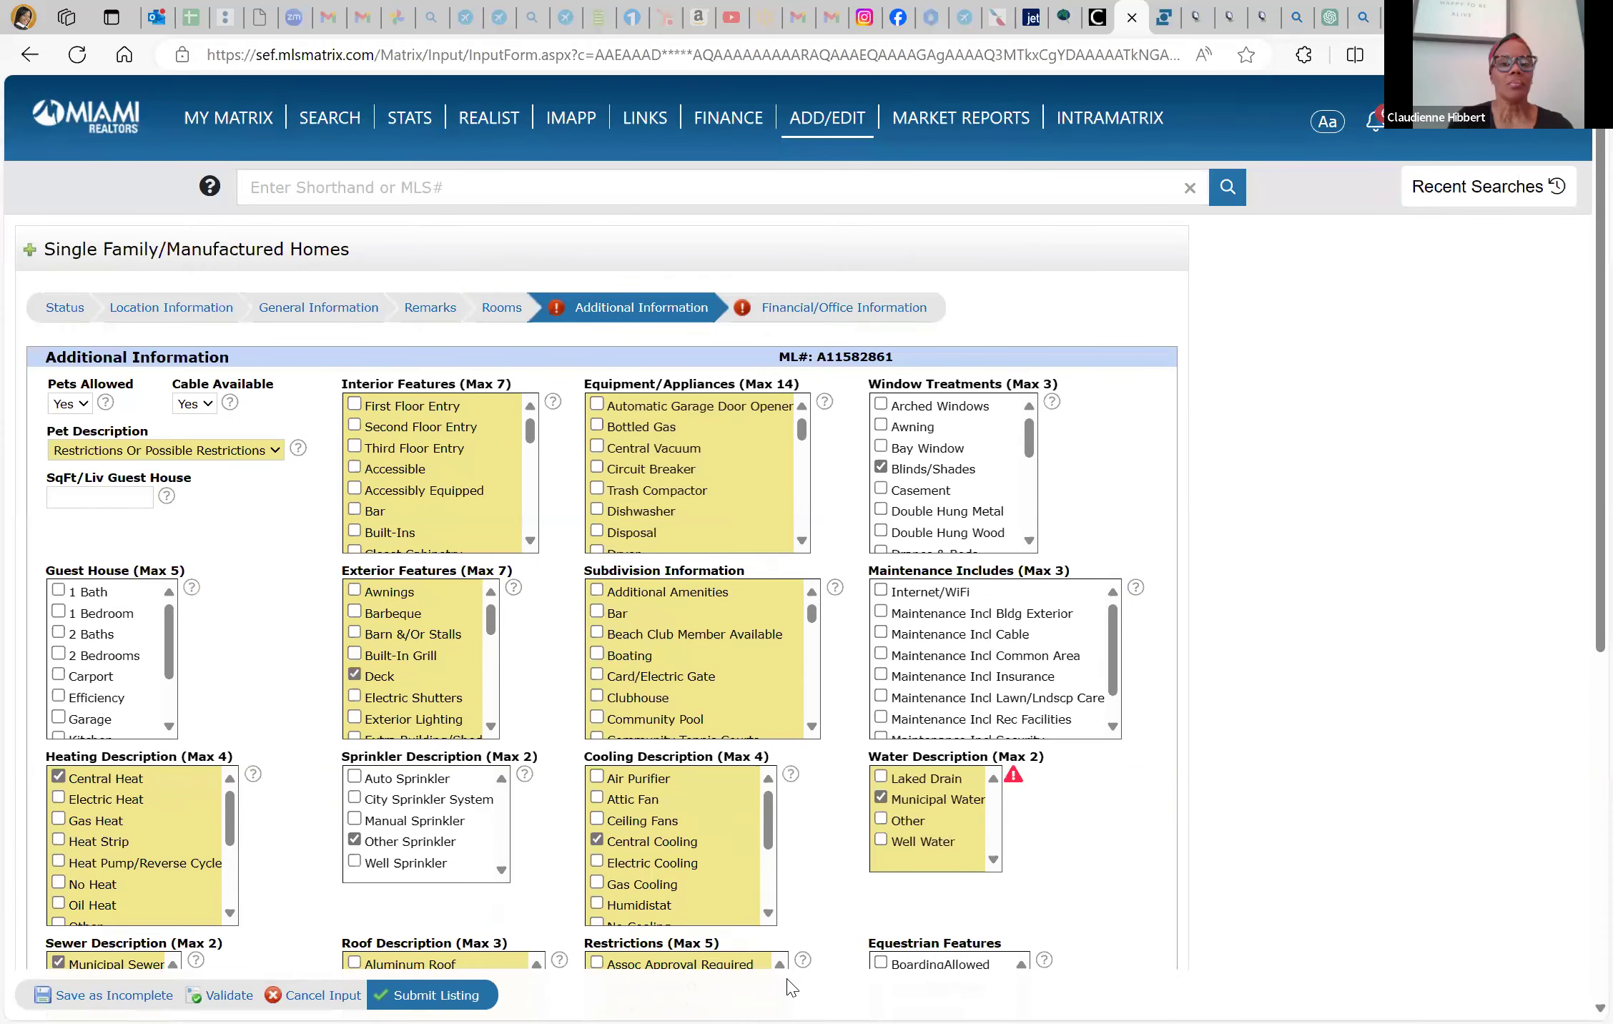
pyautogui.scroll(-5, 791, 987)
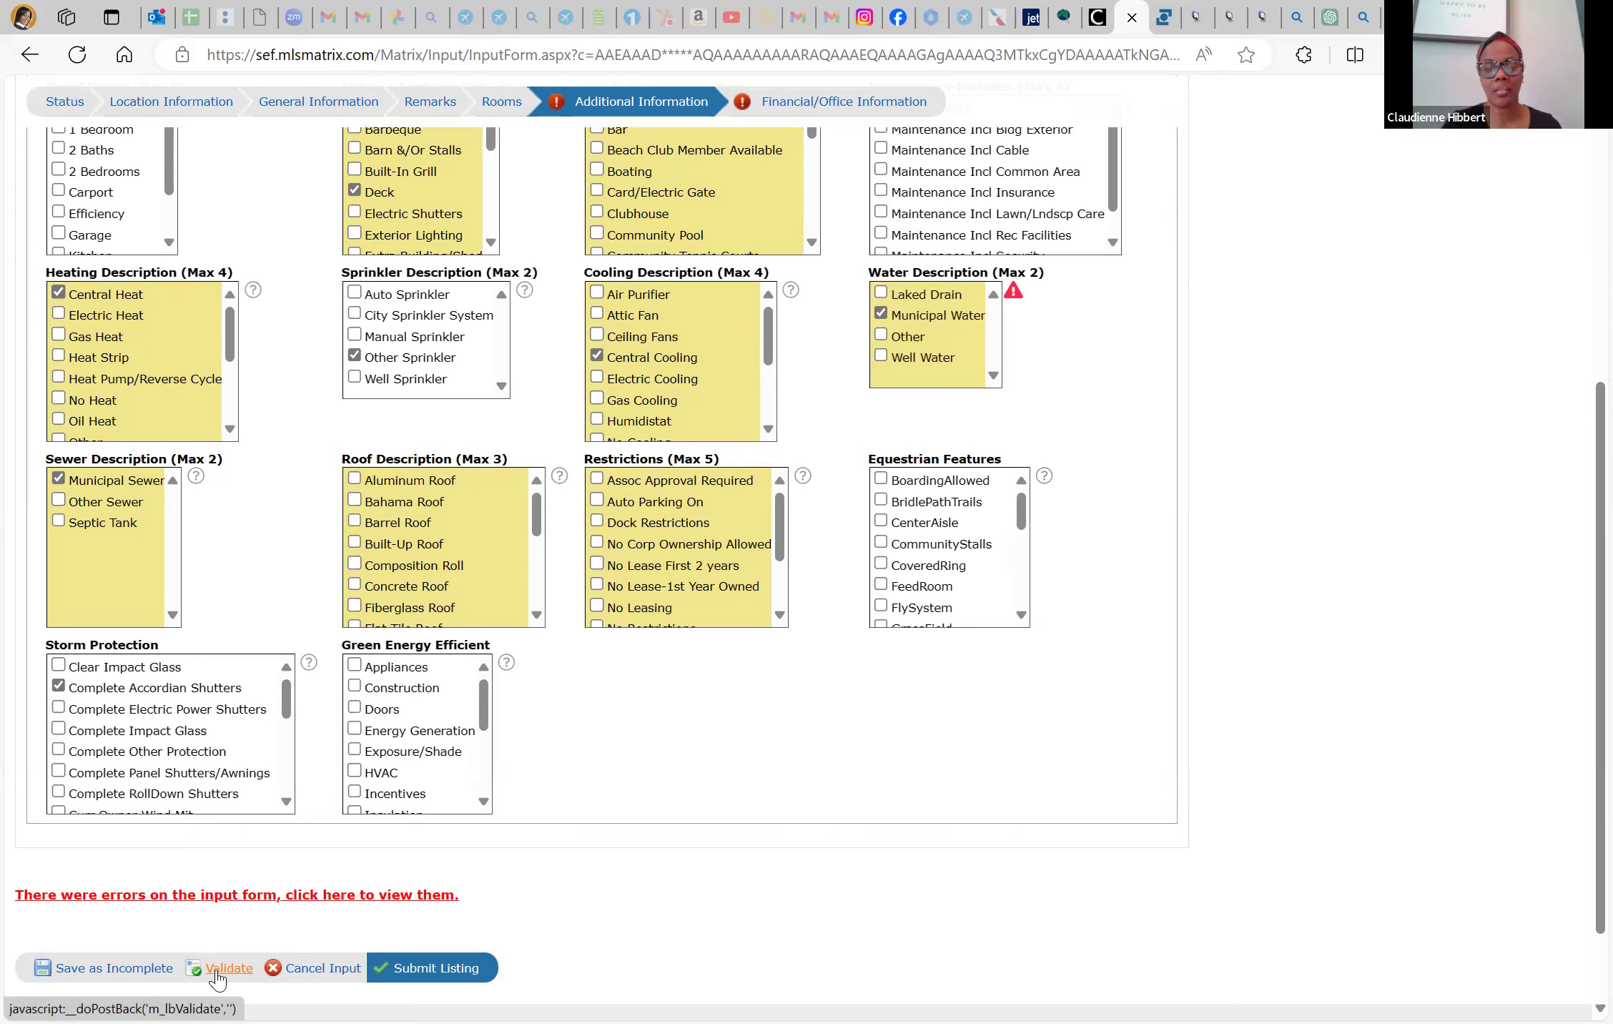
pyautogui.scroll(5, 664, 729)
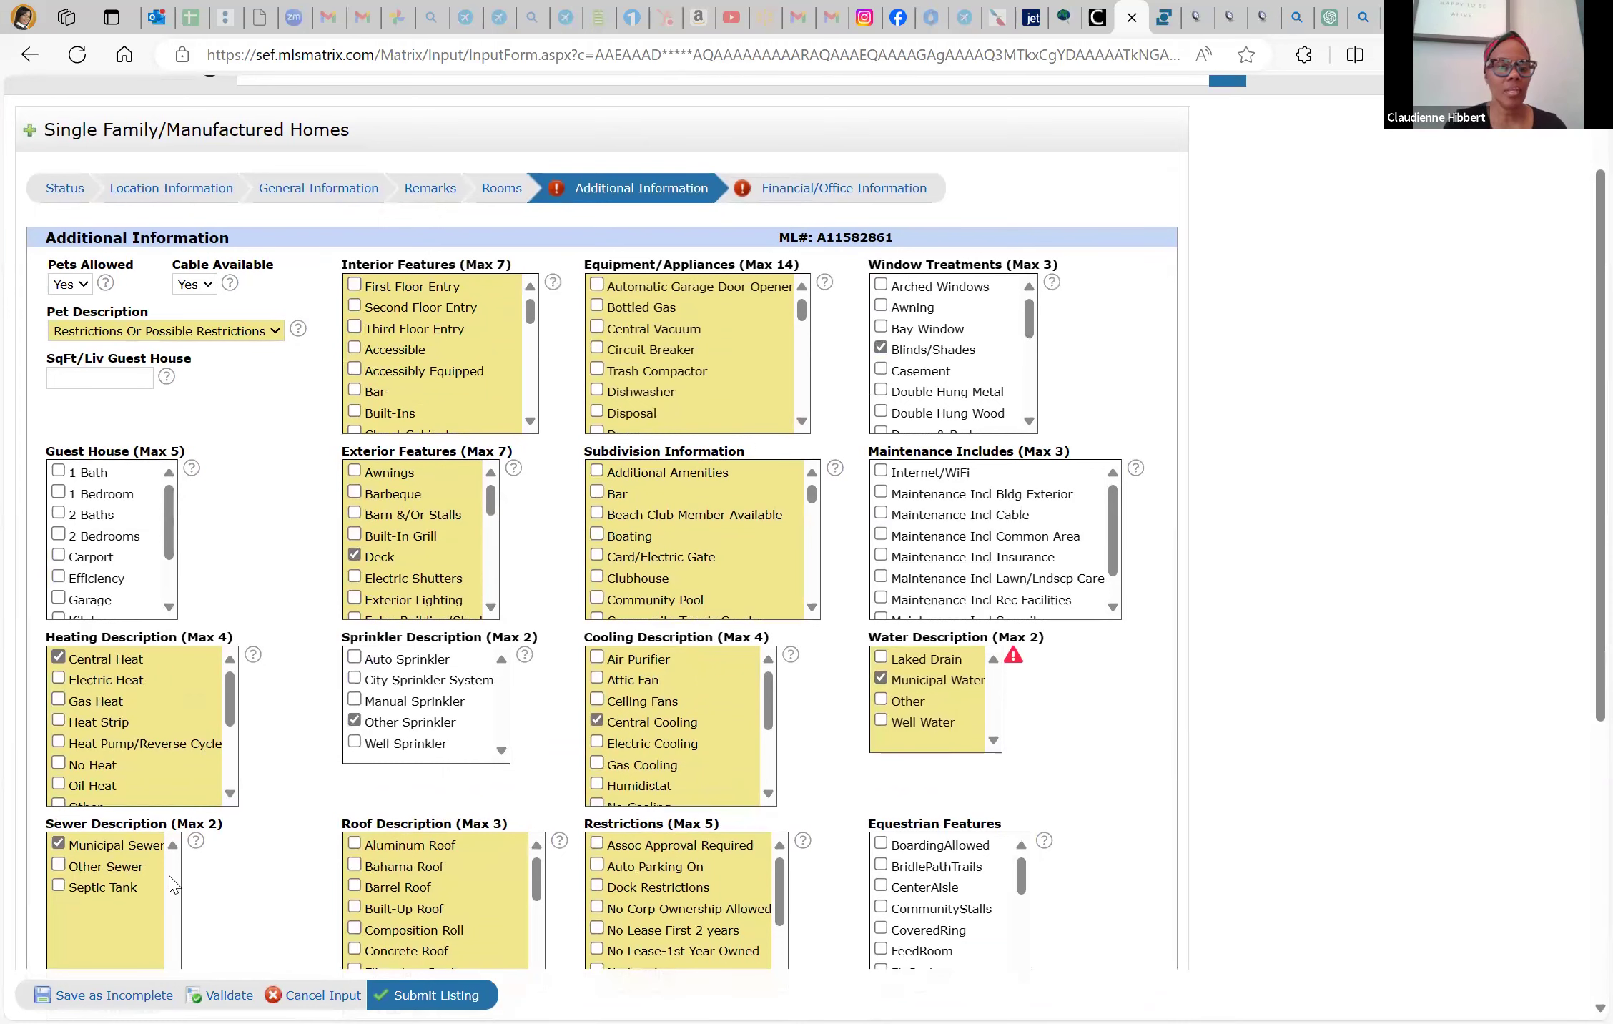
pyautogui.click(228, 995)
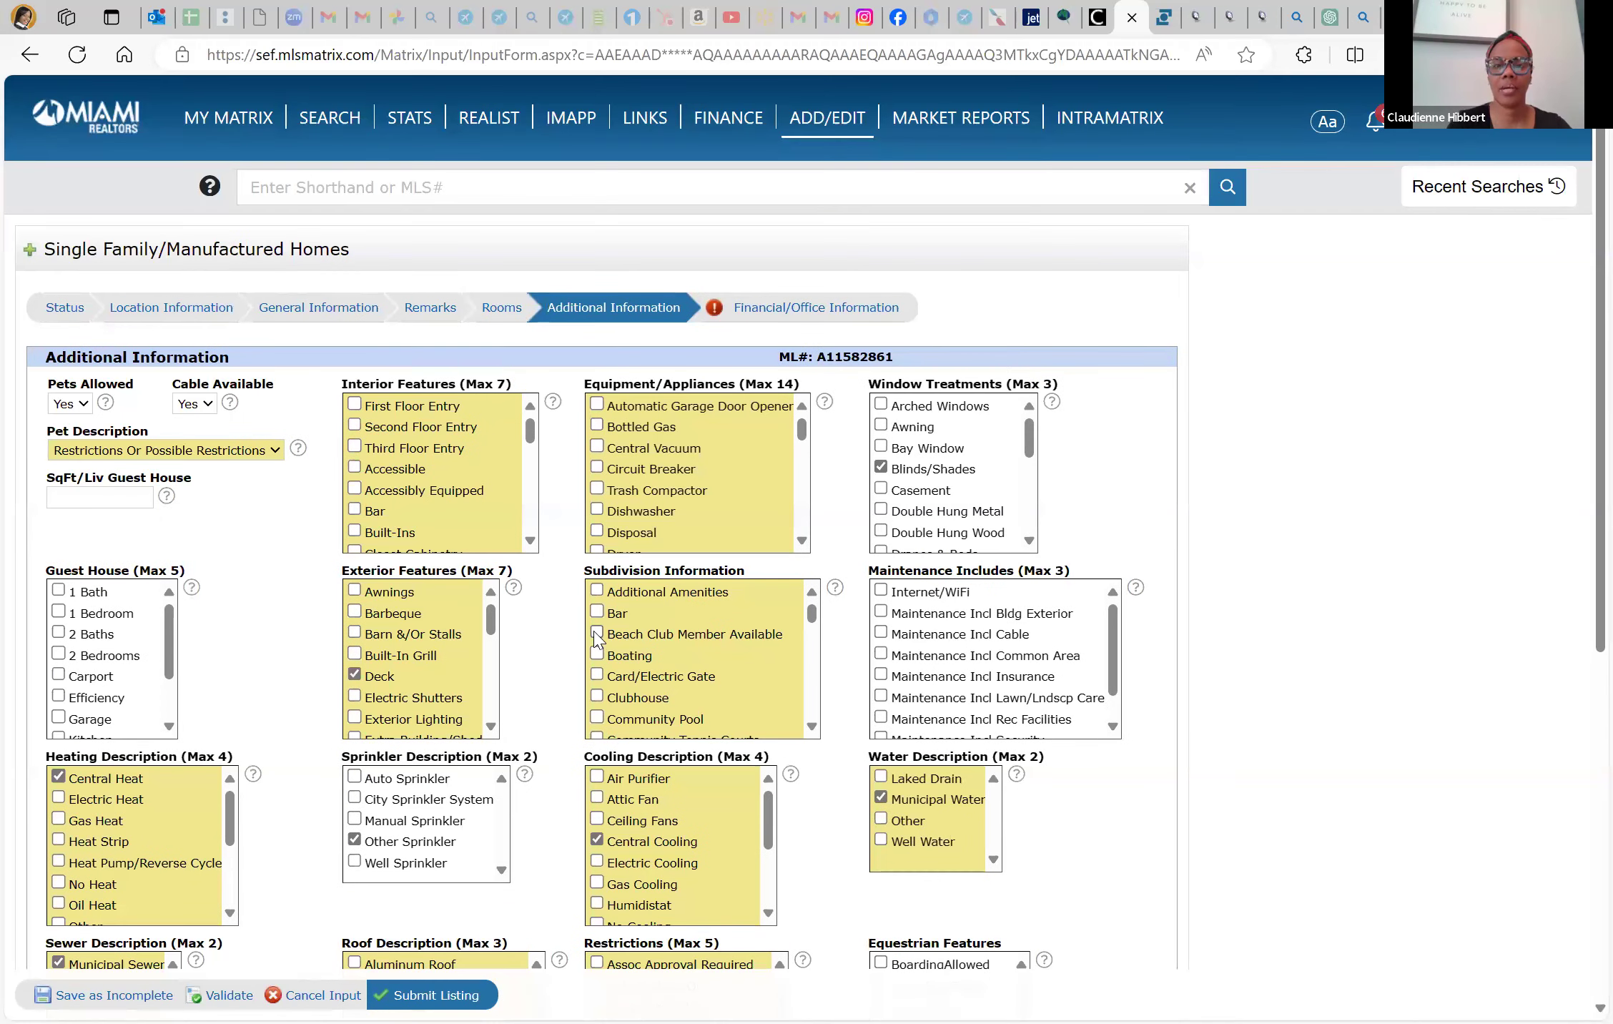
# Open the Financial/Office Information section of the listing
pyautogui.scroll(-2, 597, 637)
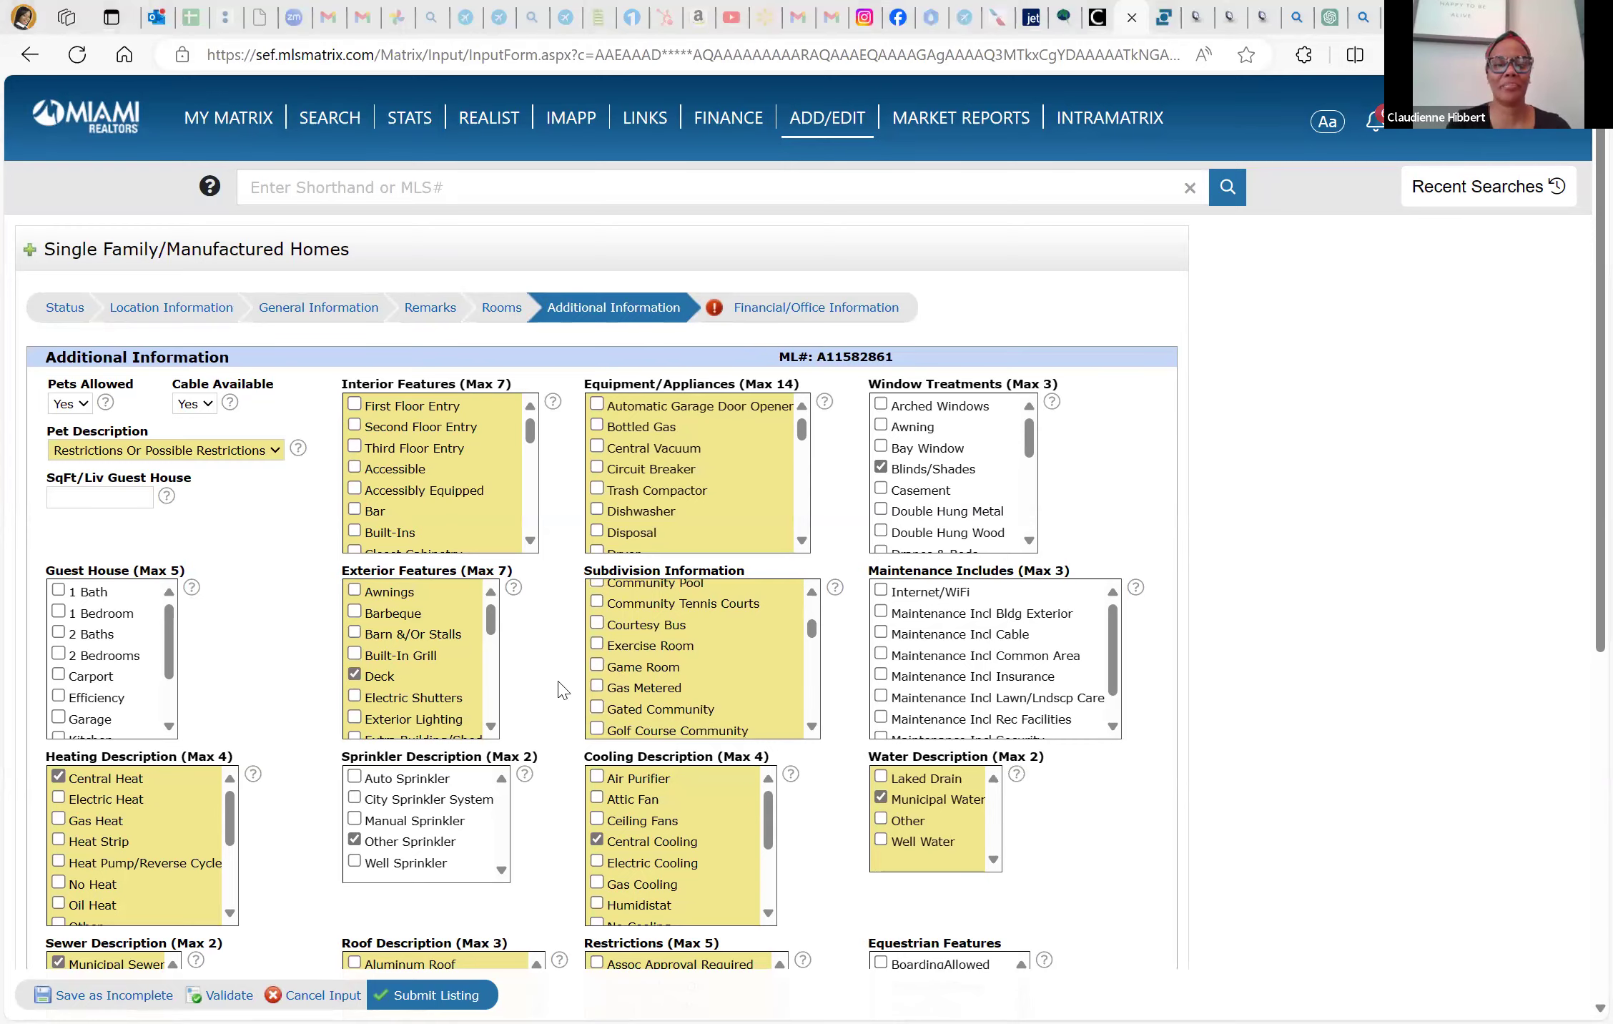
pyautogui.scroll(-8, 561, 683)
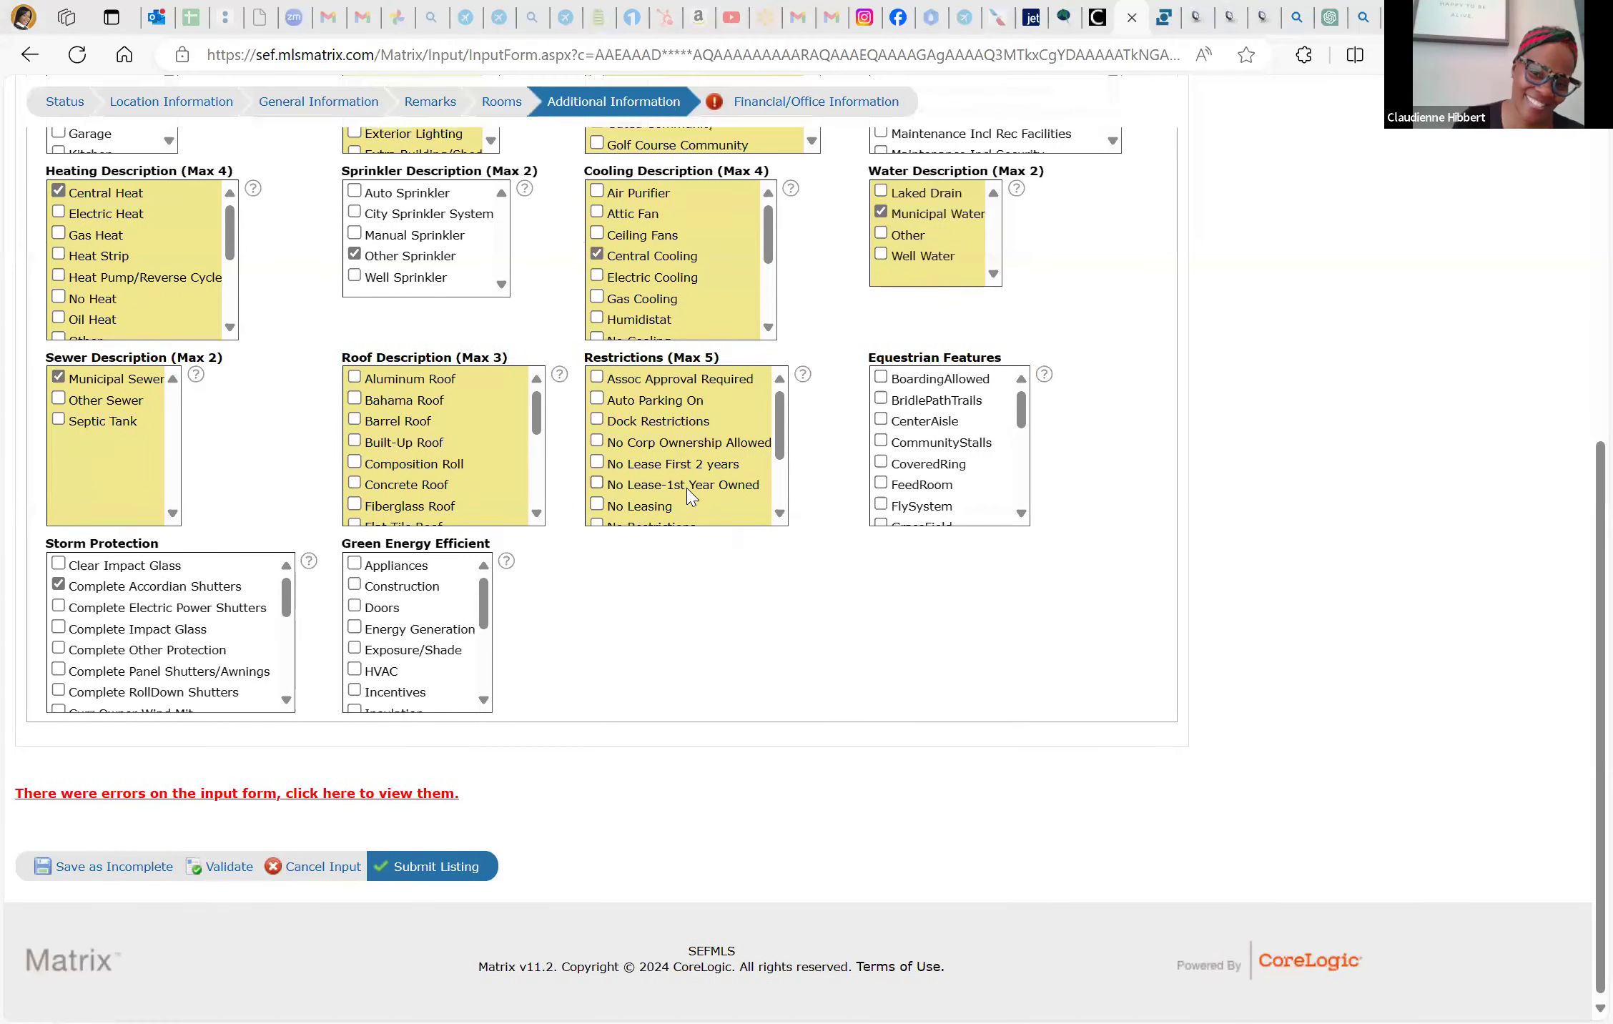
pyautogui.scroll(8, 869, 321)
pyautogui.click(851, 309)
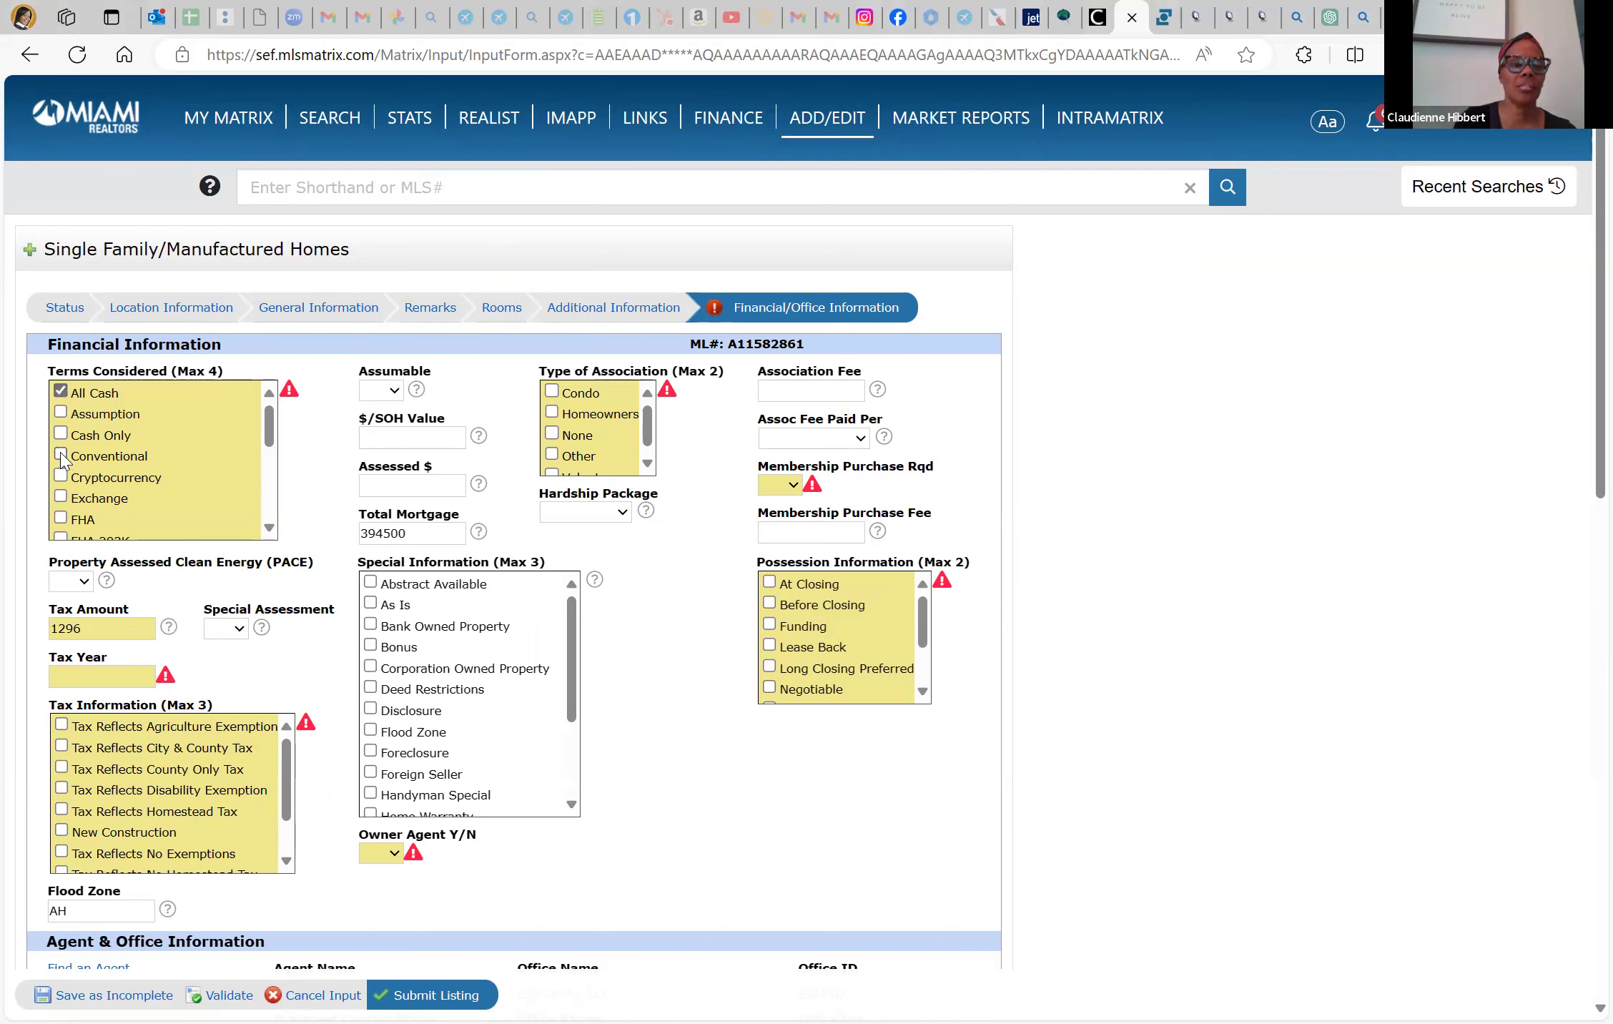
# Set Assumable to No, association None, Membership Purchase Rqd No and Membership Purchase Fee 0
pyautogui.scroll(-2, 61, 493)
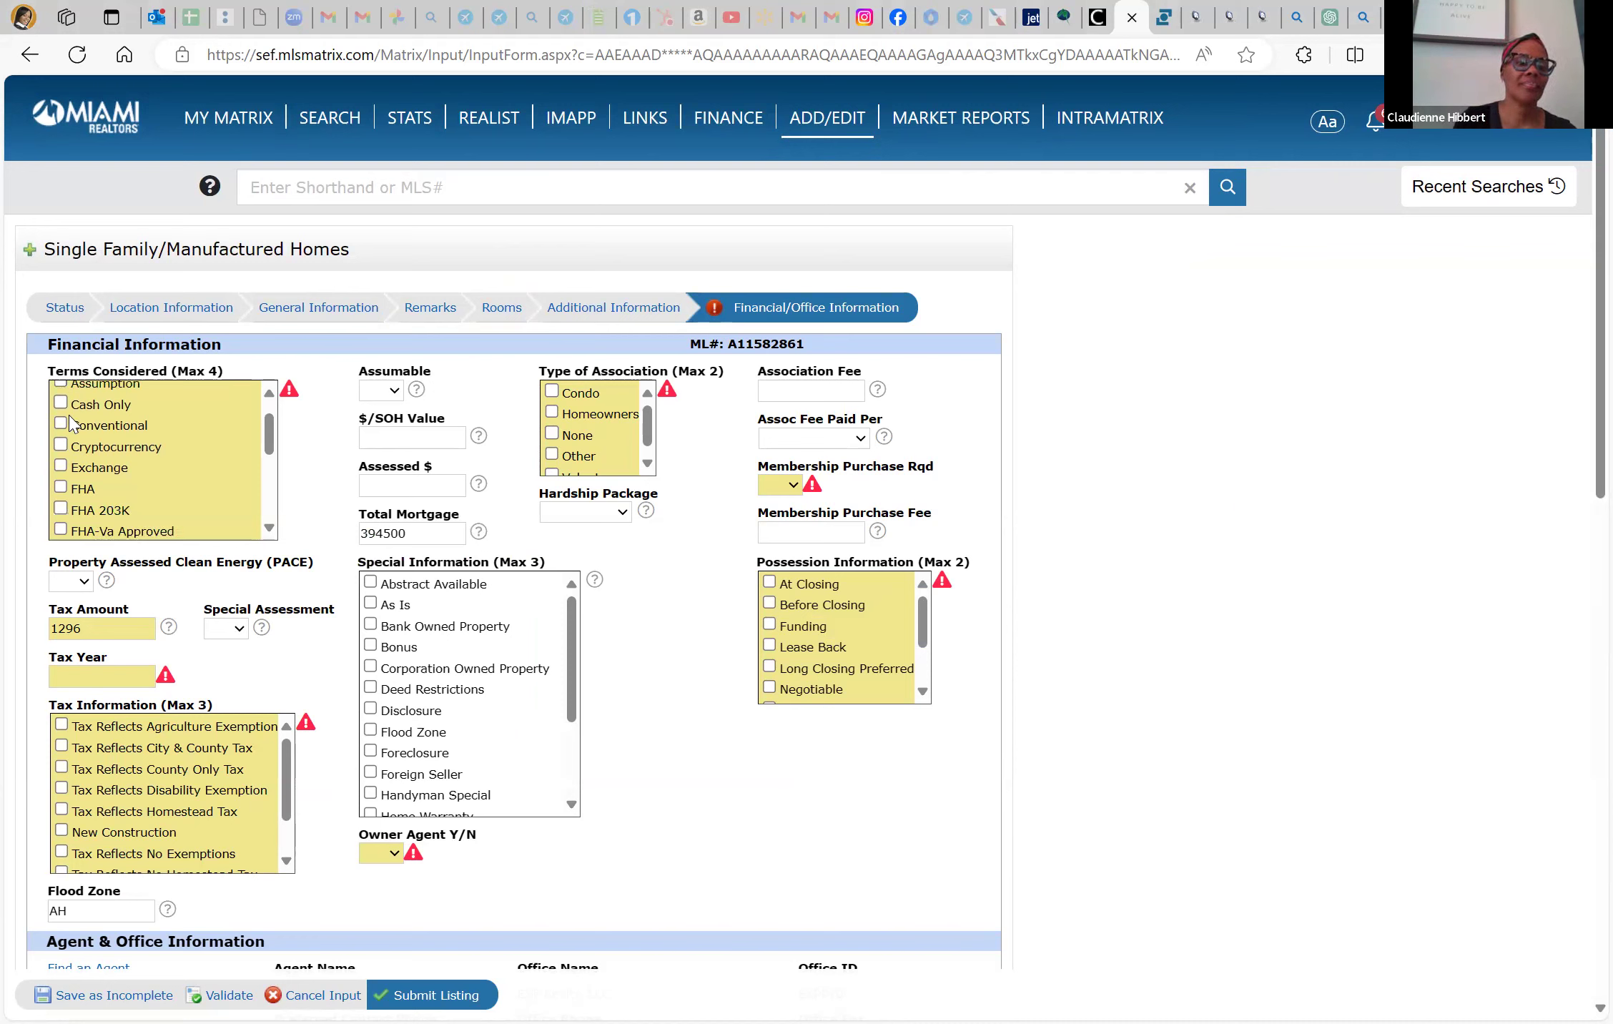
pyautogui.scroll(-5, 114, 483)
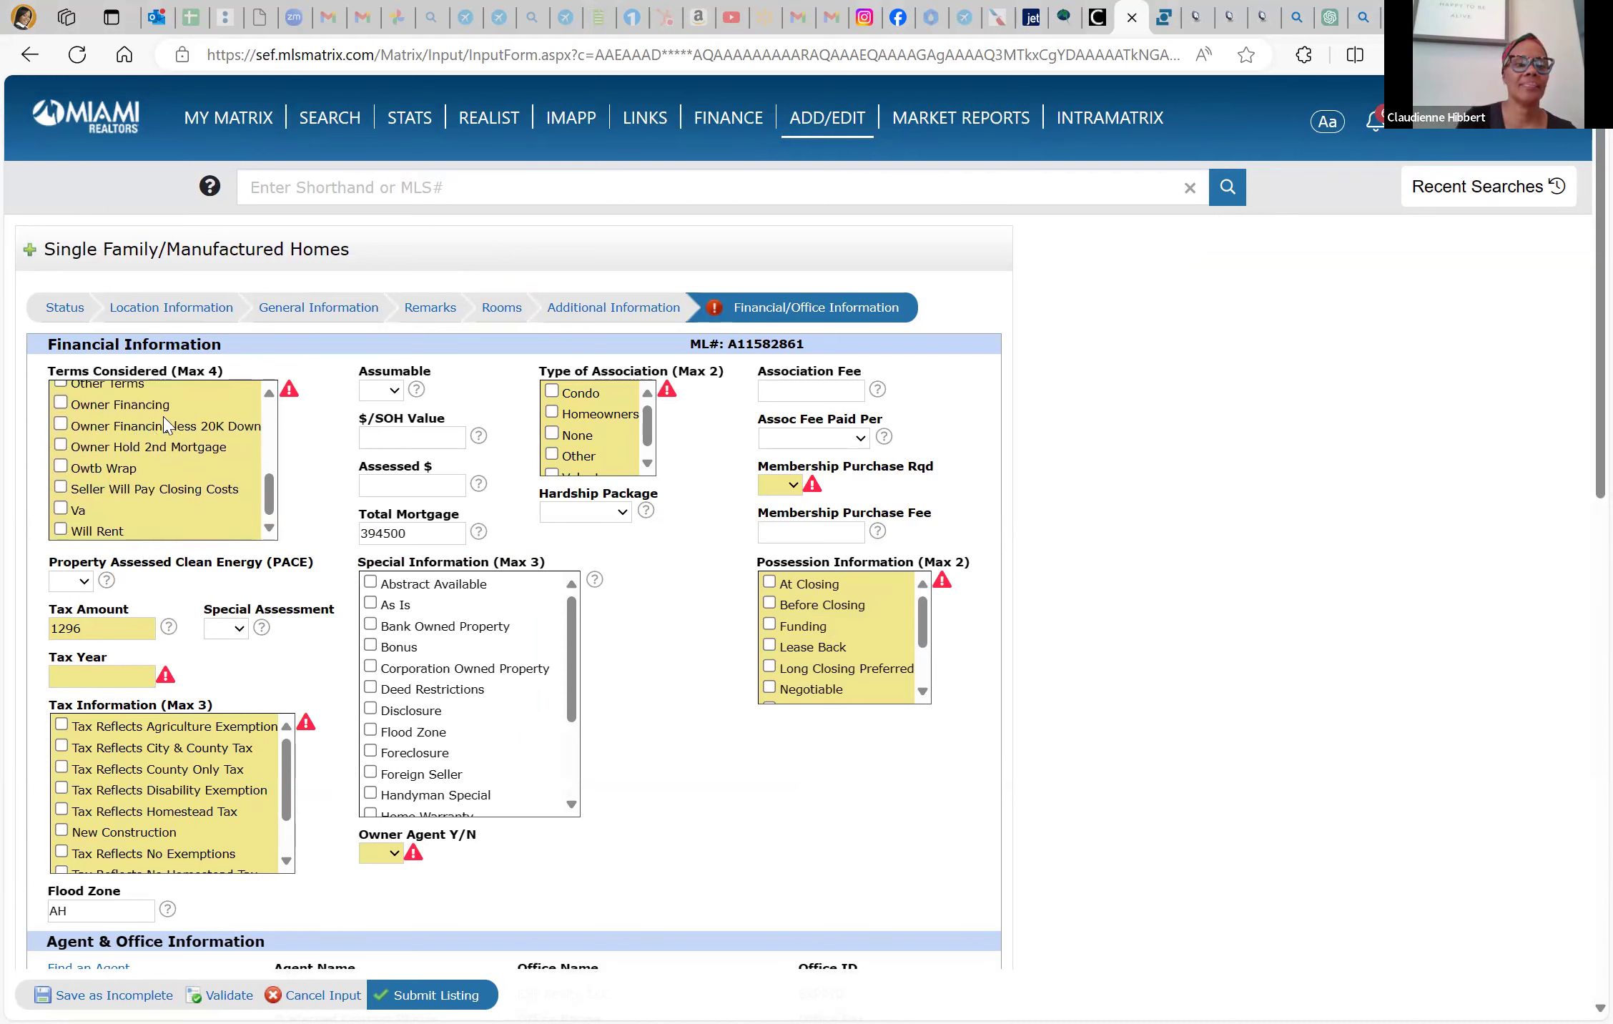
pyautogui.click(386, 394)
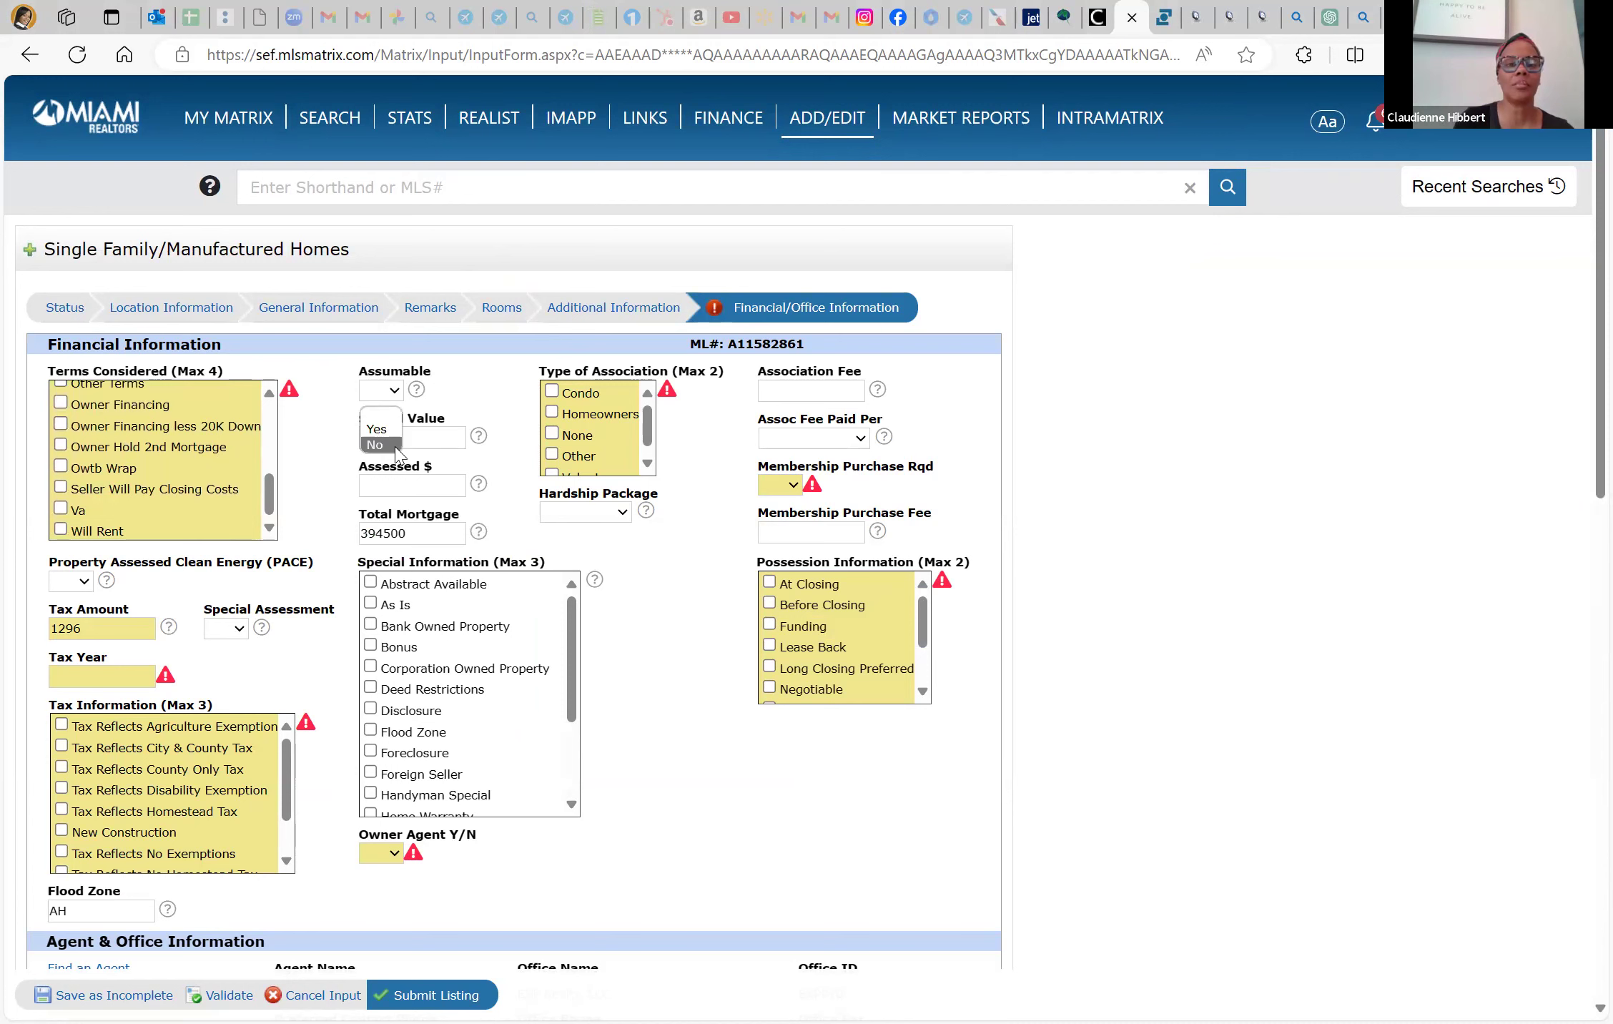
pyautogui.click(395, 447)
pyautogui.click(574, 441)
pyautogui.click(807, 391)
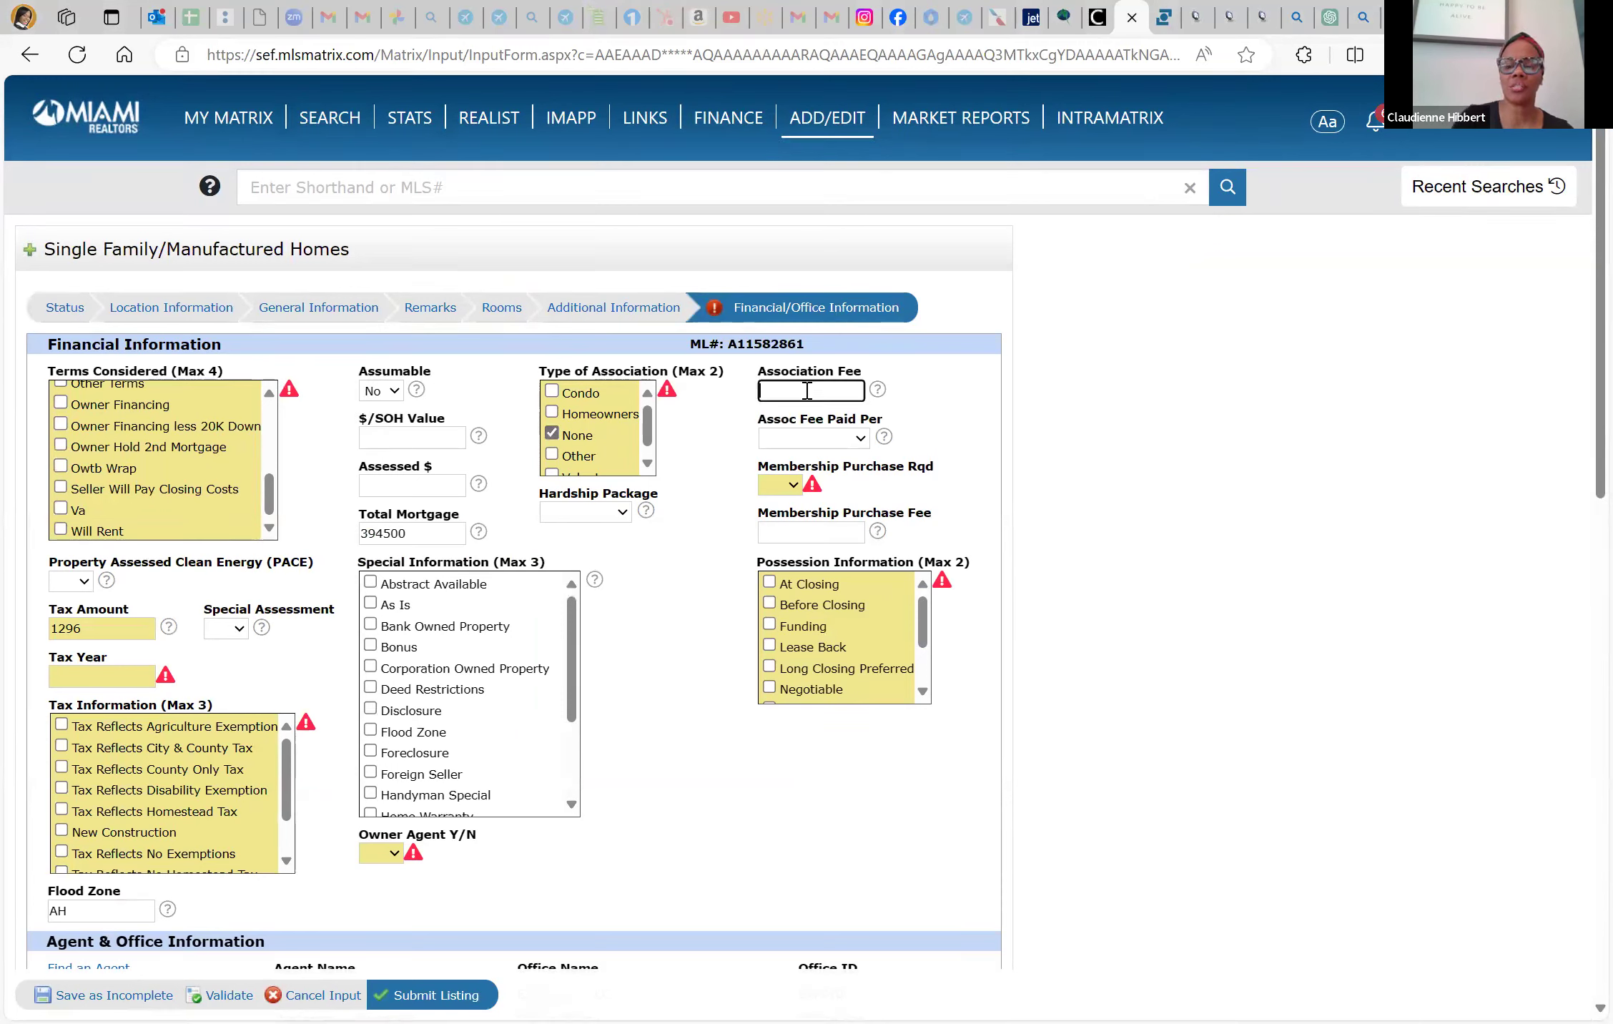
pyautogui.click(798, 486)
pyautogui.click(786, 543)
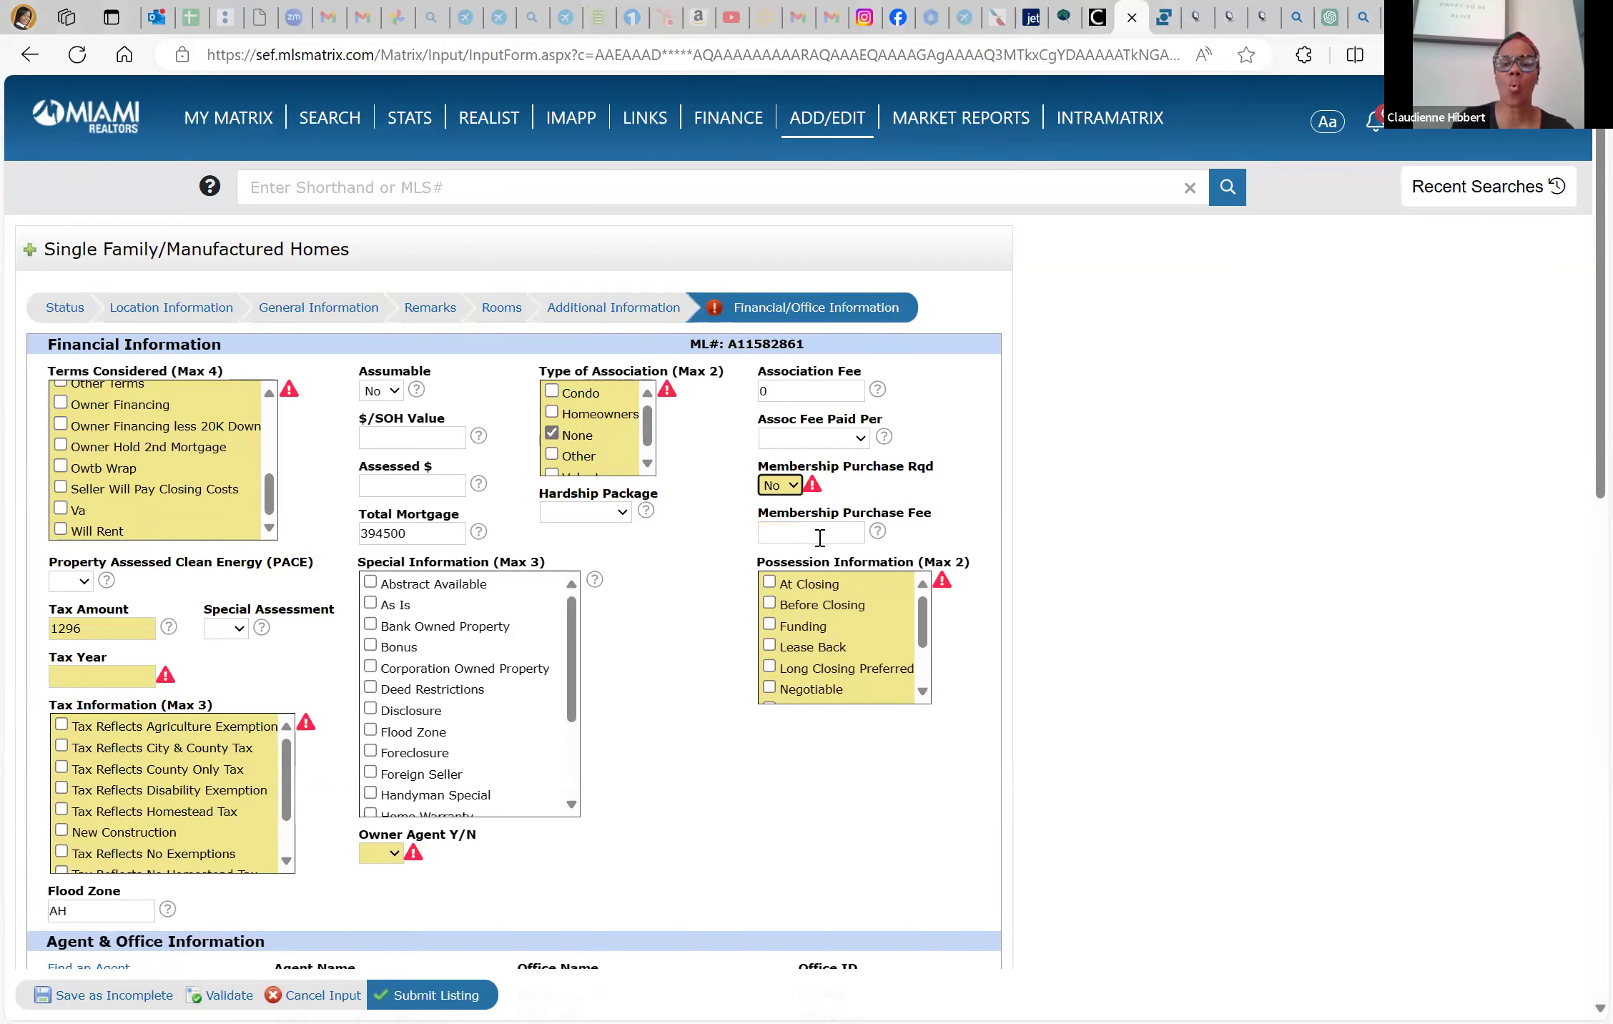
pyautogui.click(820, 538)
pyautogui.write('0')
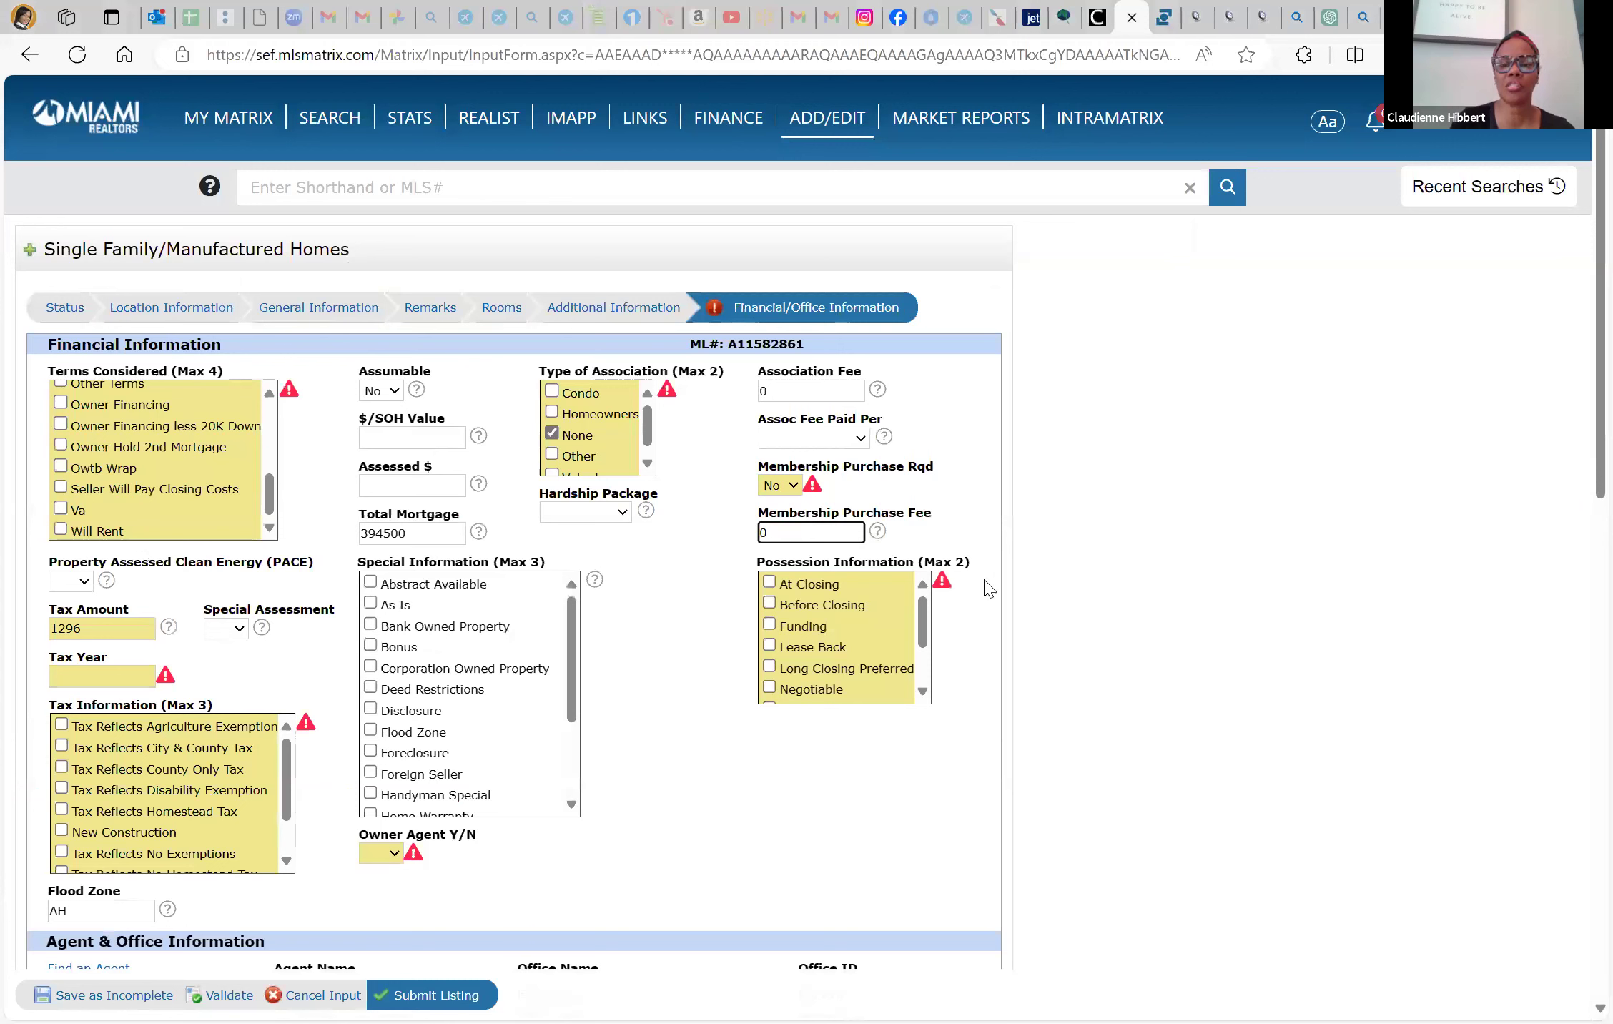
# Set possession to Funding, clear the 394500 Total Mortgage, and set PACE to No
pyautogui.scroll(-1, 998, 672)
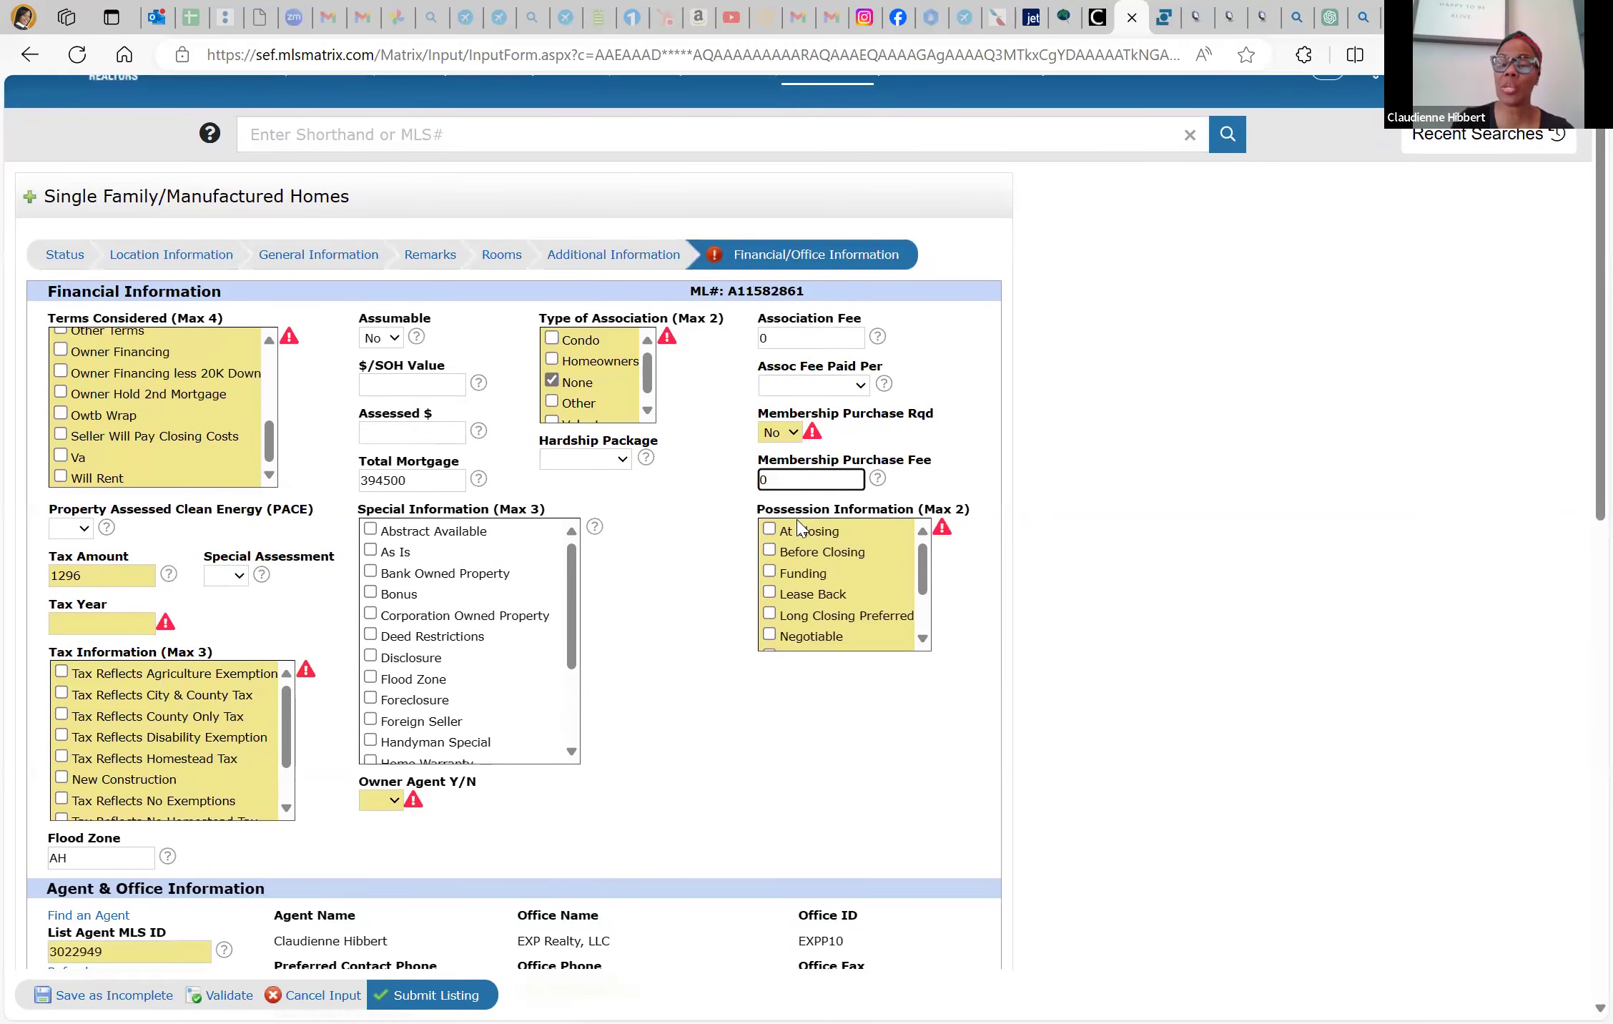
pyautogui.click(773, 562)
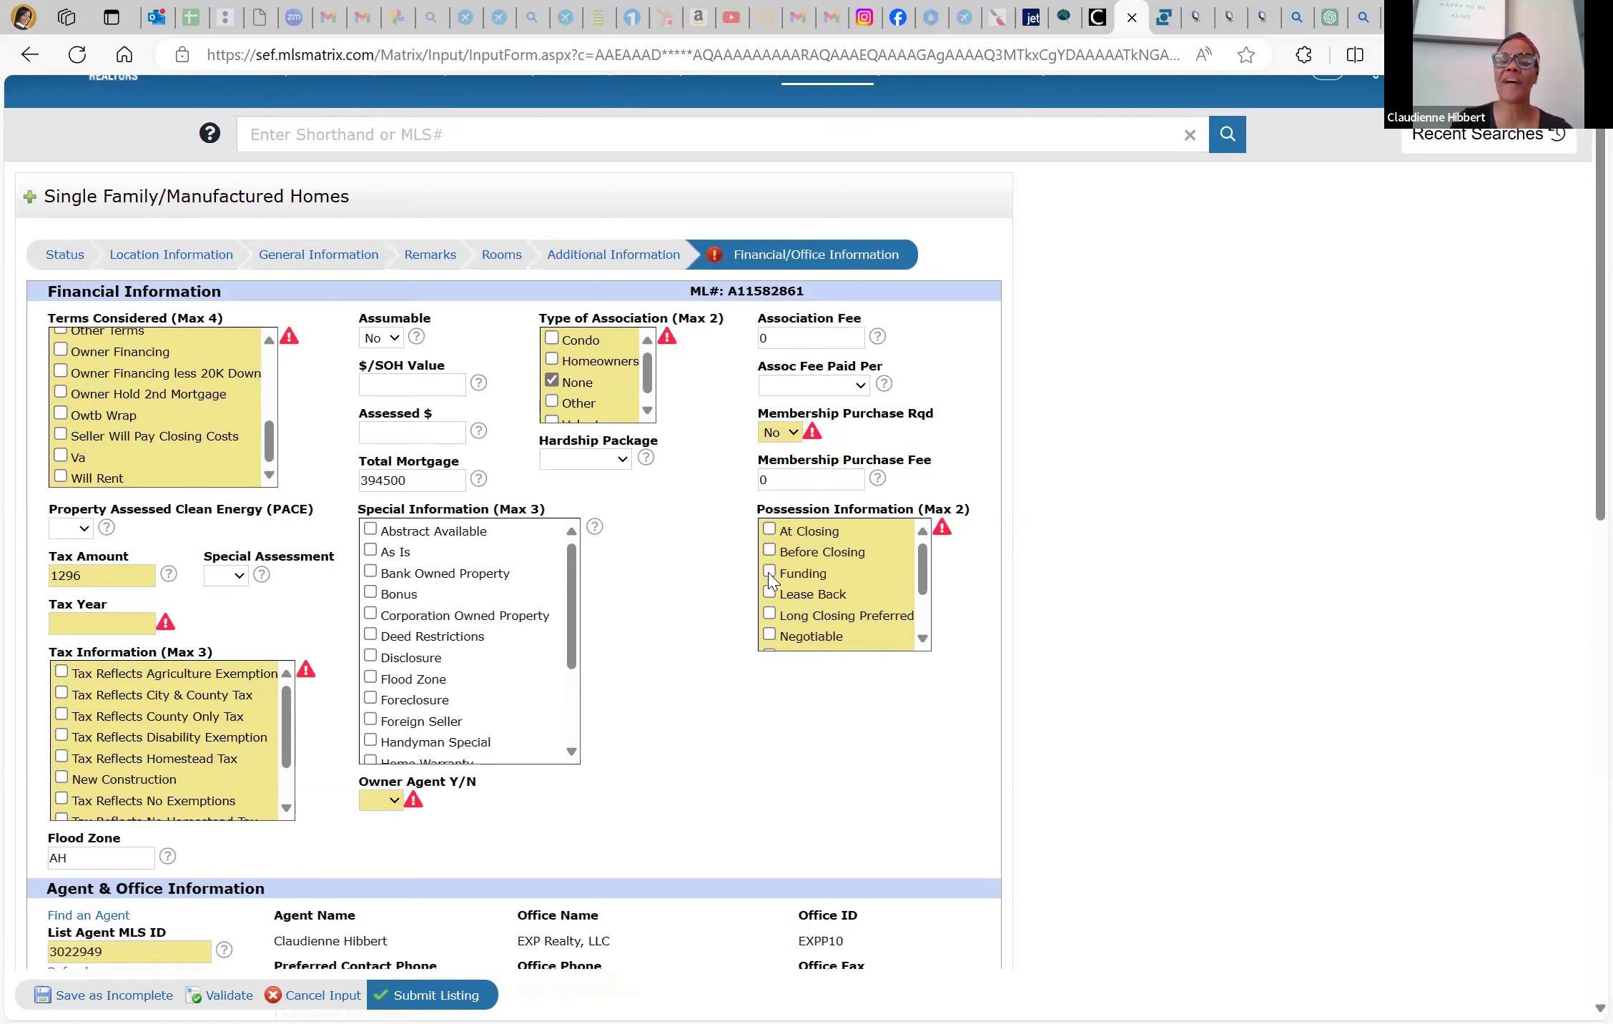
pyautogui.click(443, 481)
pyautogui.doubleClick(443, 481)
pyautogui.press('BackSpace')
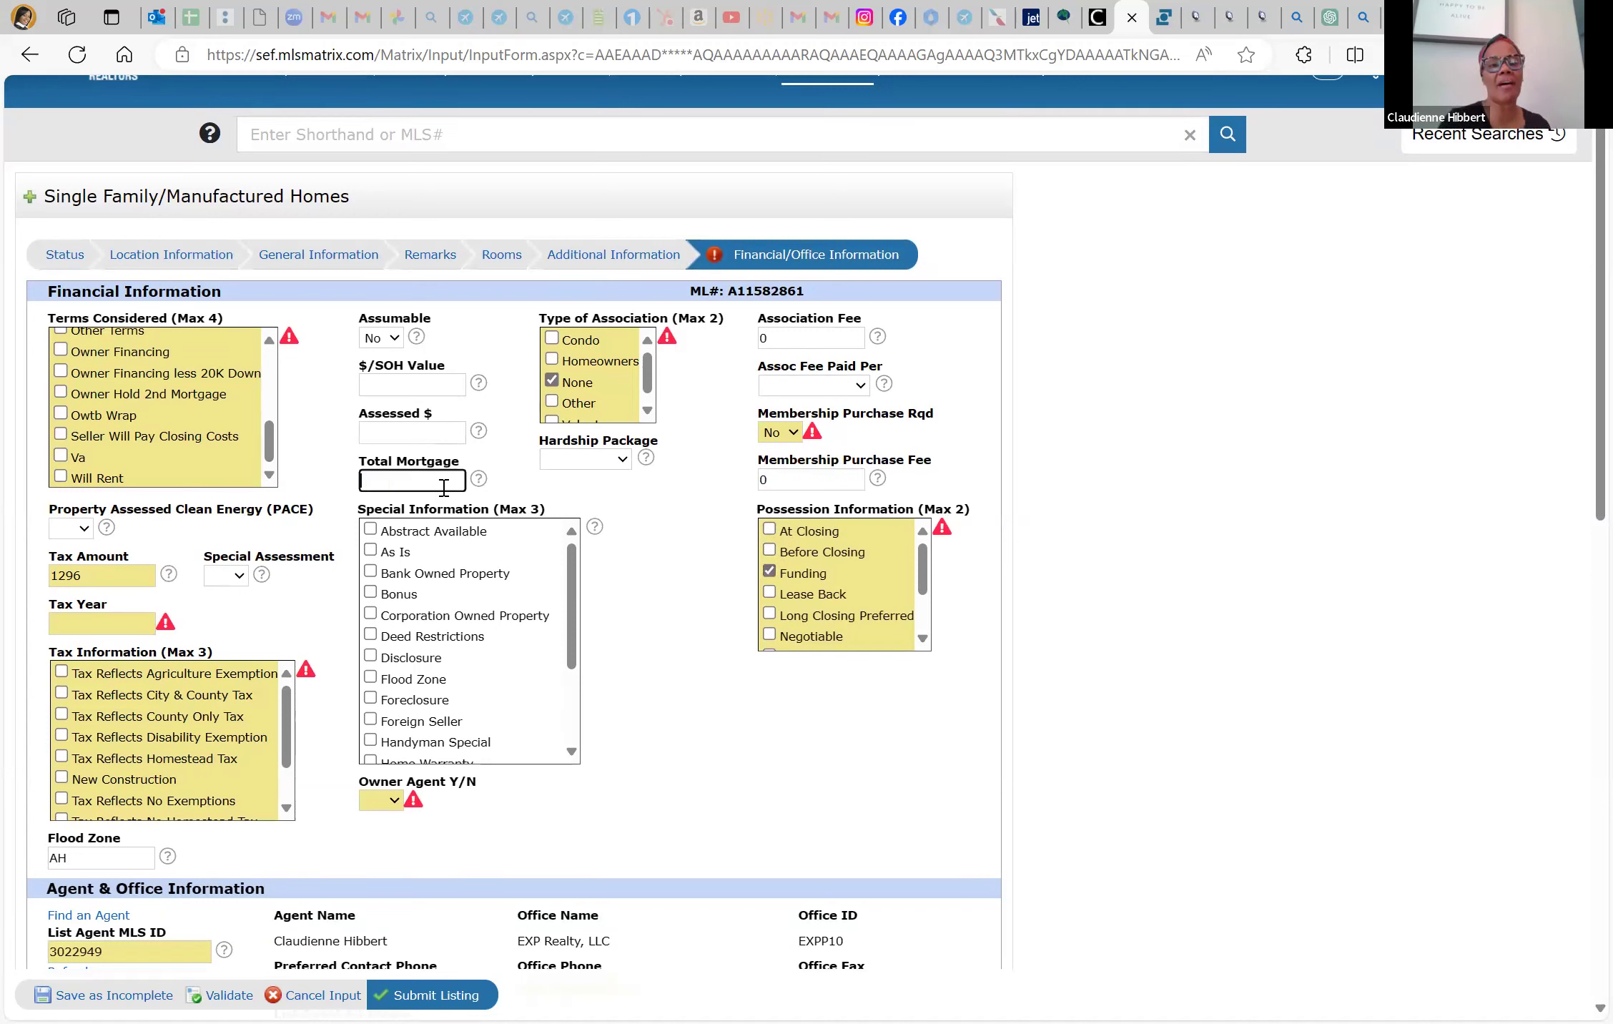
pyautogui.click(85, 527)
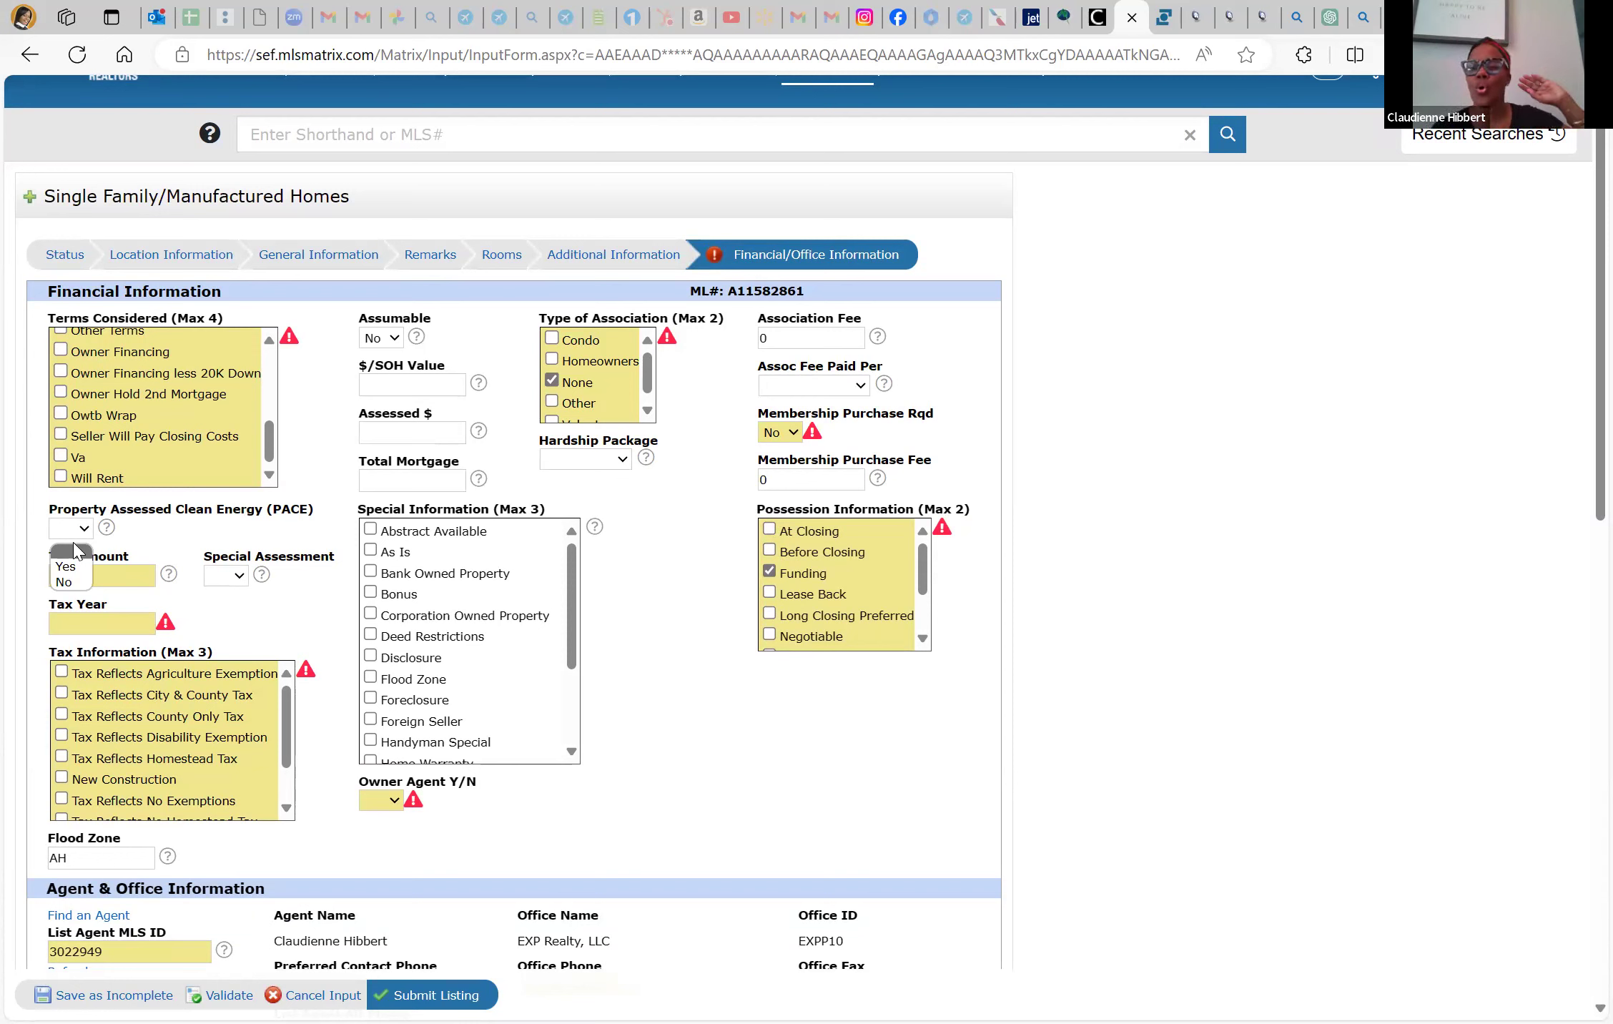
pyautogui.click(66, 583)
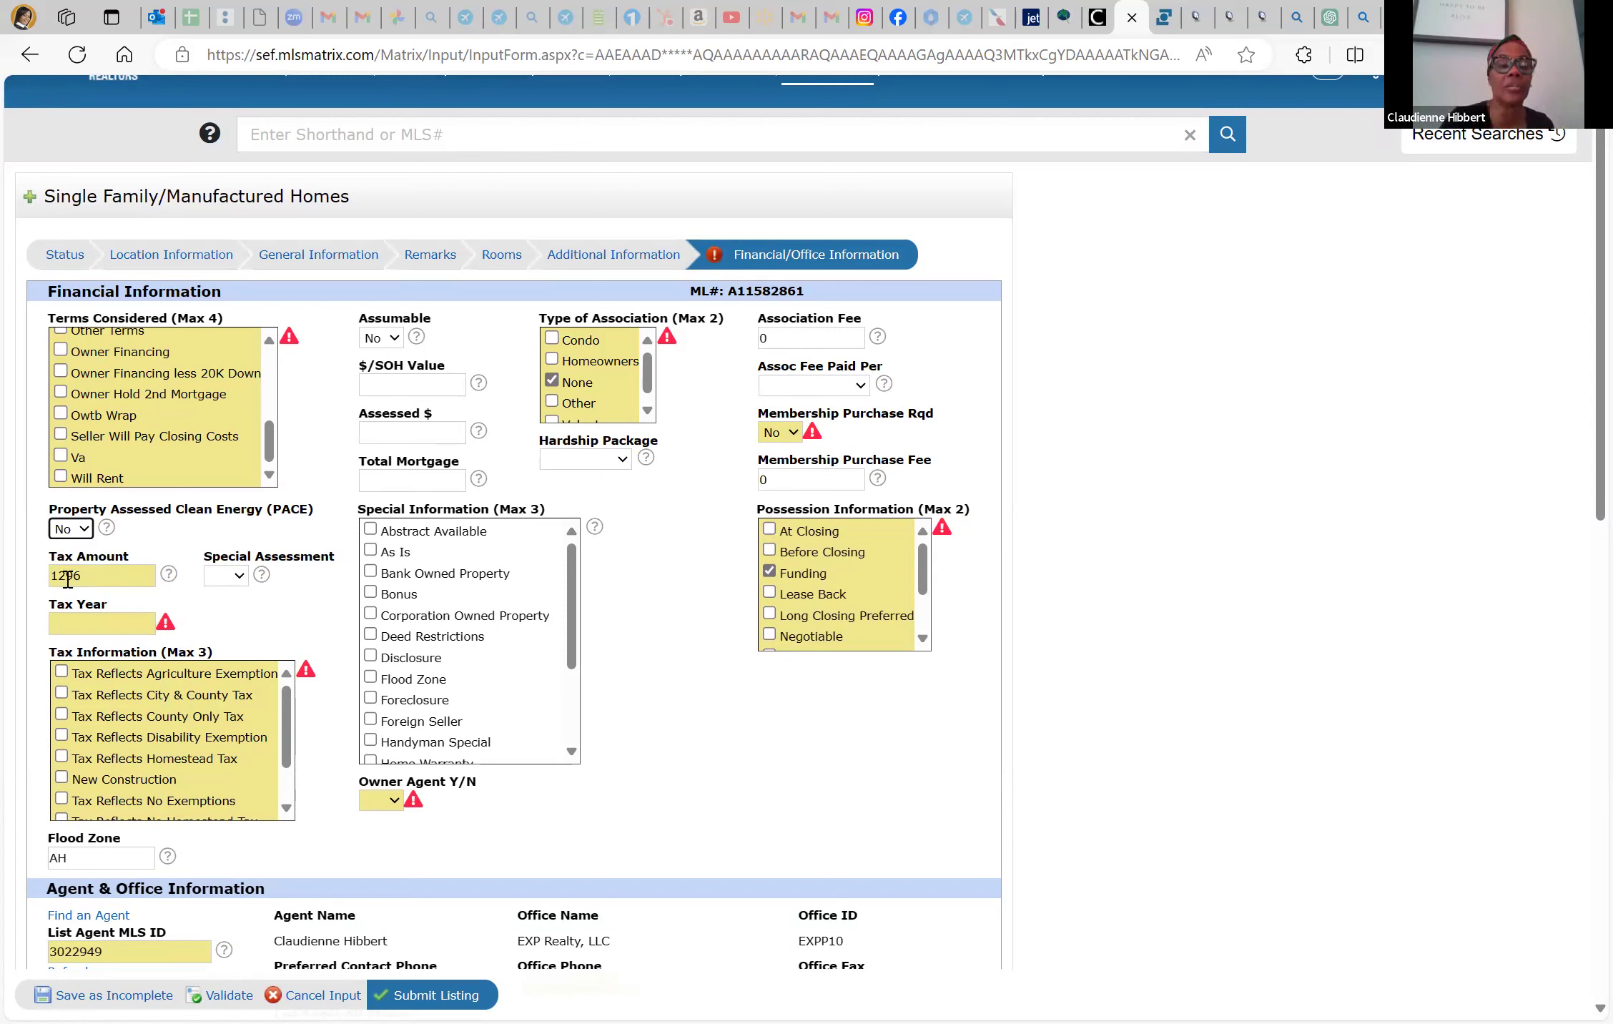
# Set Special Assessment to No and enter Tax Year 2023
pyautogui.click(237, 577)
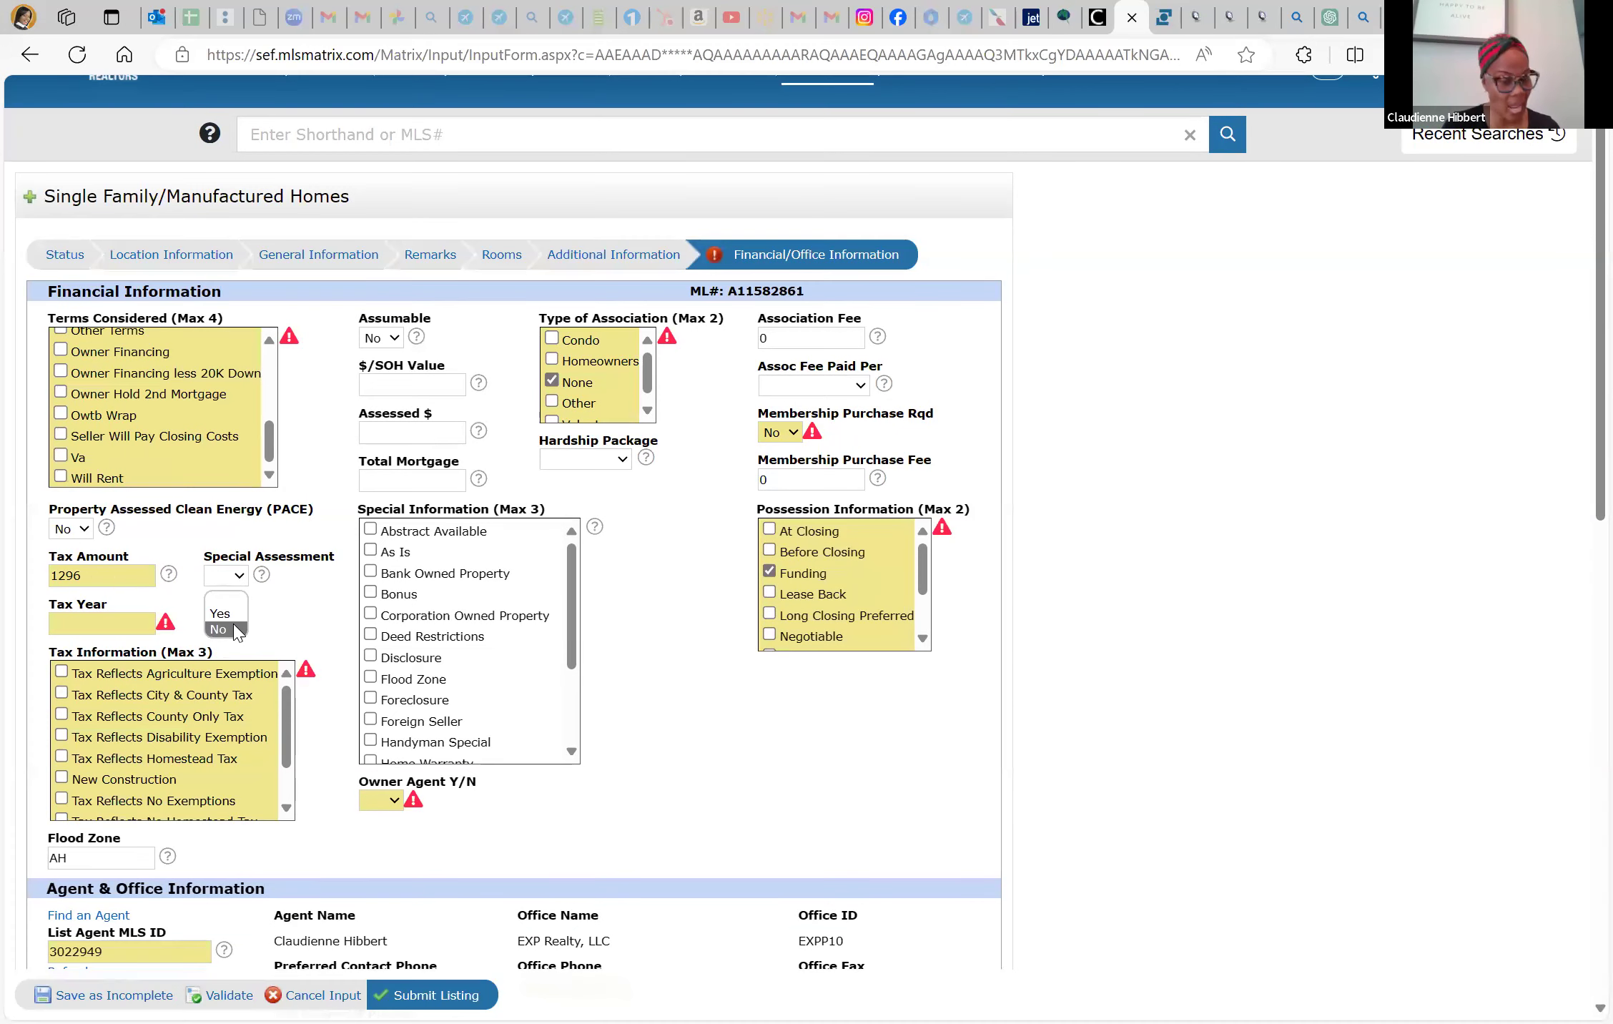
pyautogui.click(236, 632)
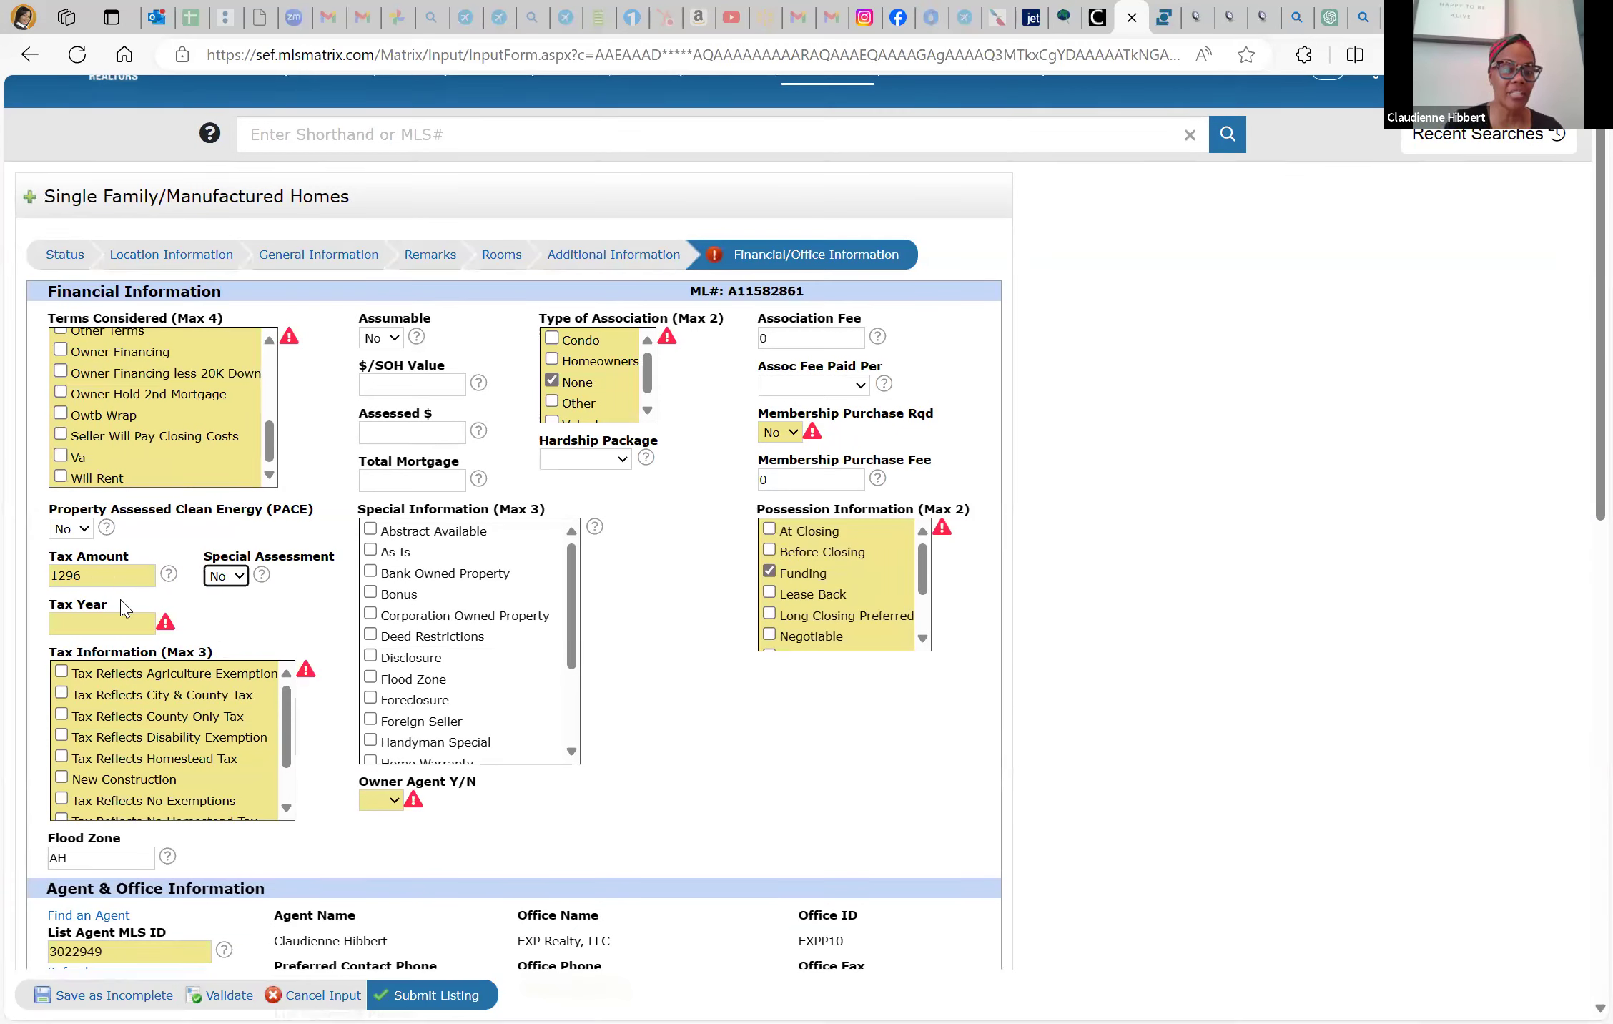
pyautogui.click(129, 617)
pyautogui.write('2023')
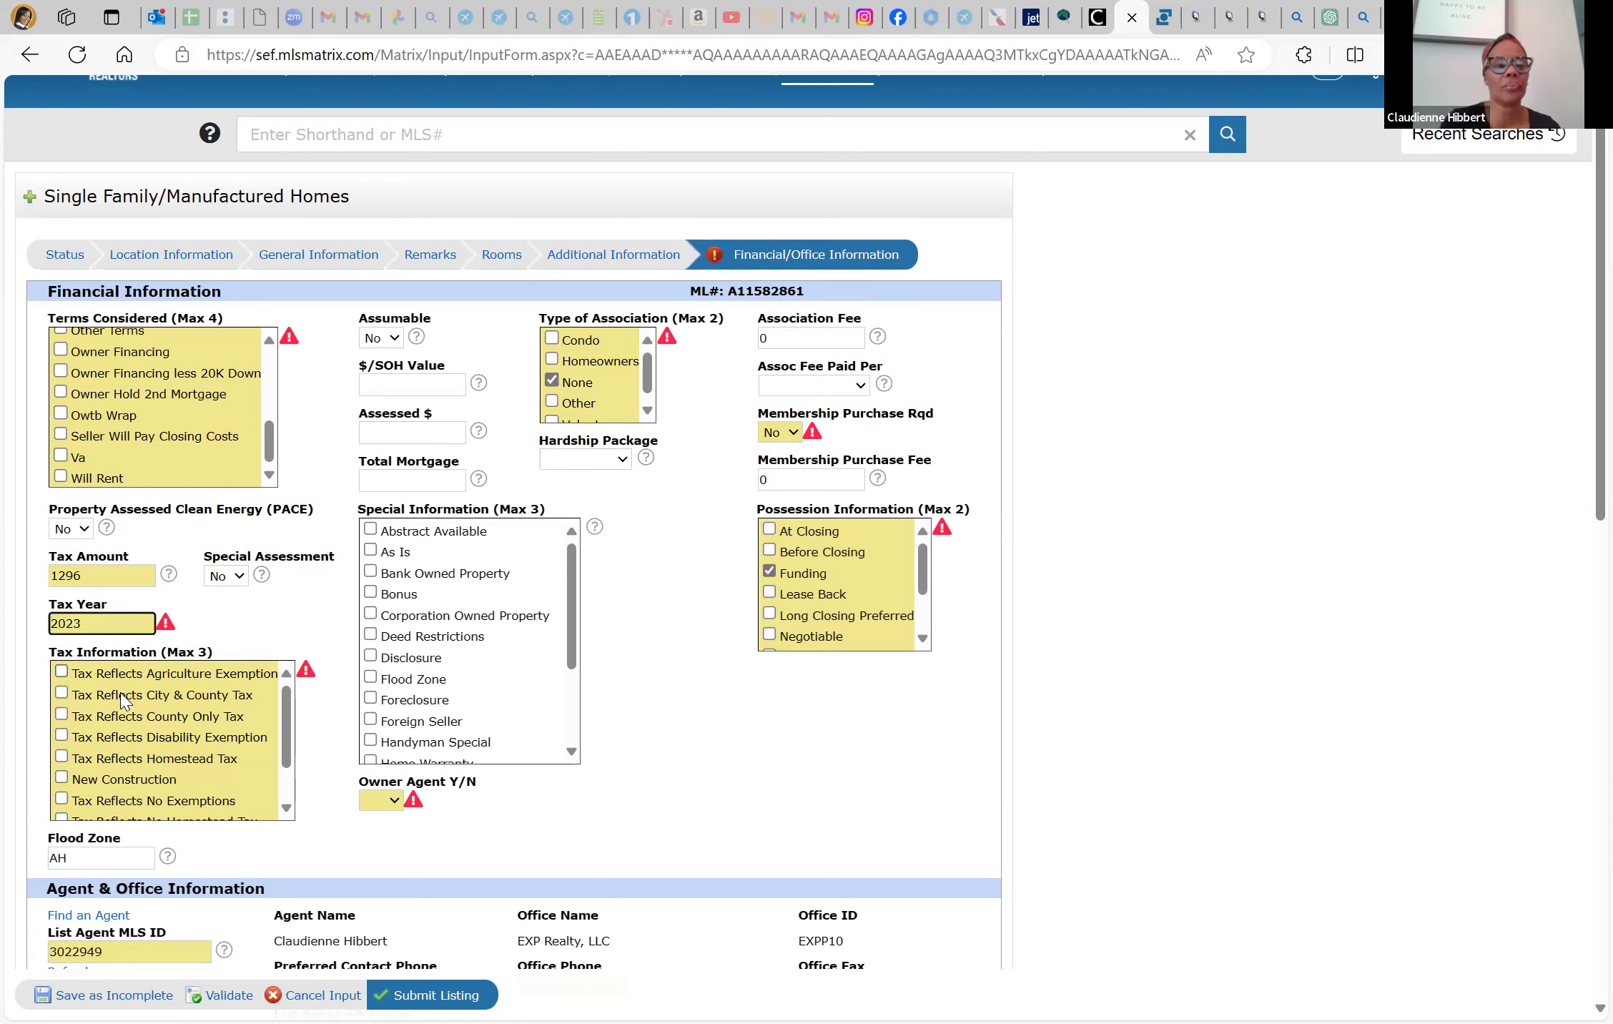
pyautogui.scroll(-1, 136, 761)
pyautogui.scroll(-1, 136, 761)
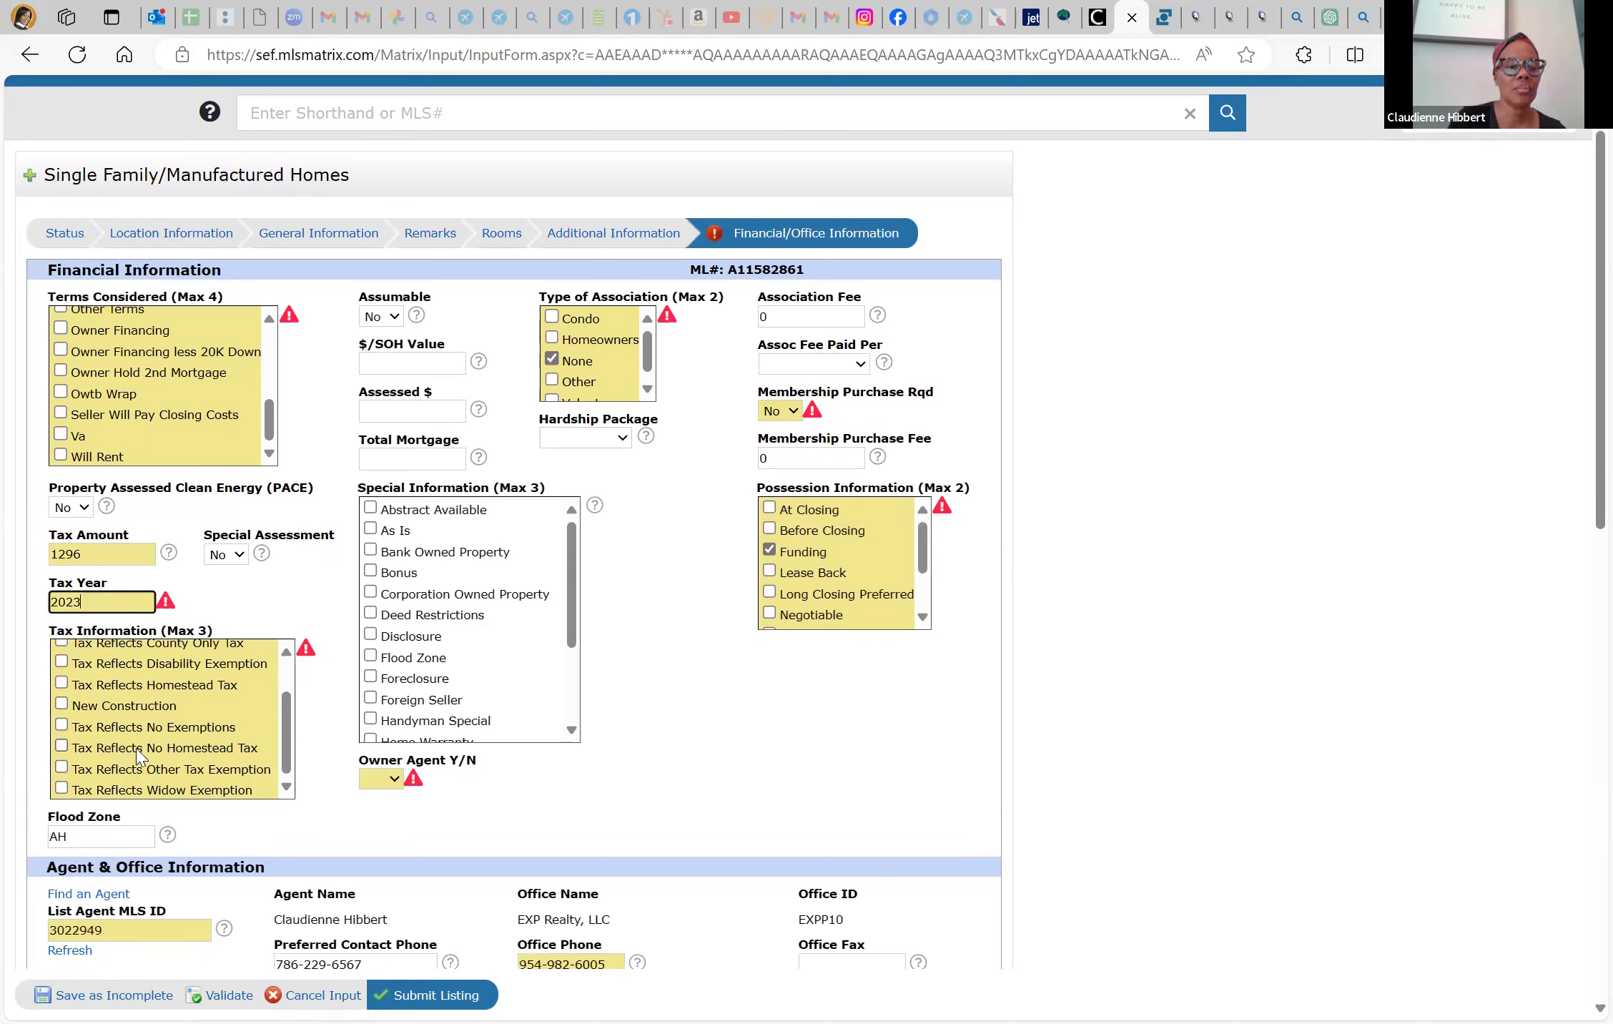
pyautogui.scroll(2, 172, 724)
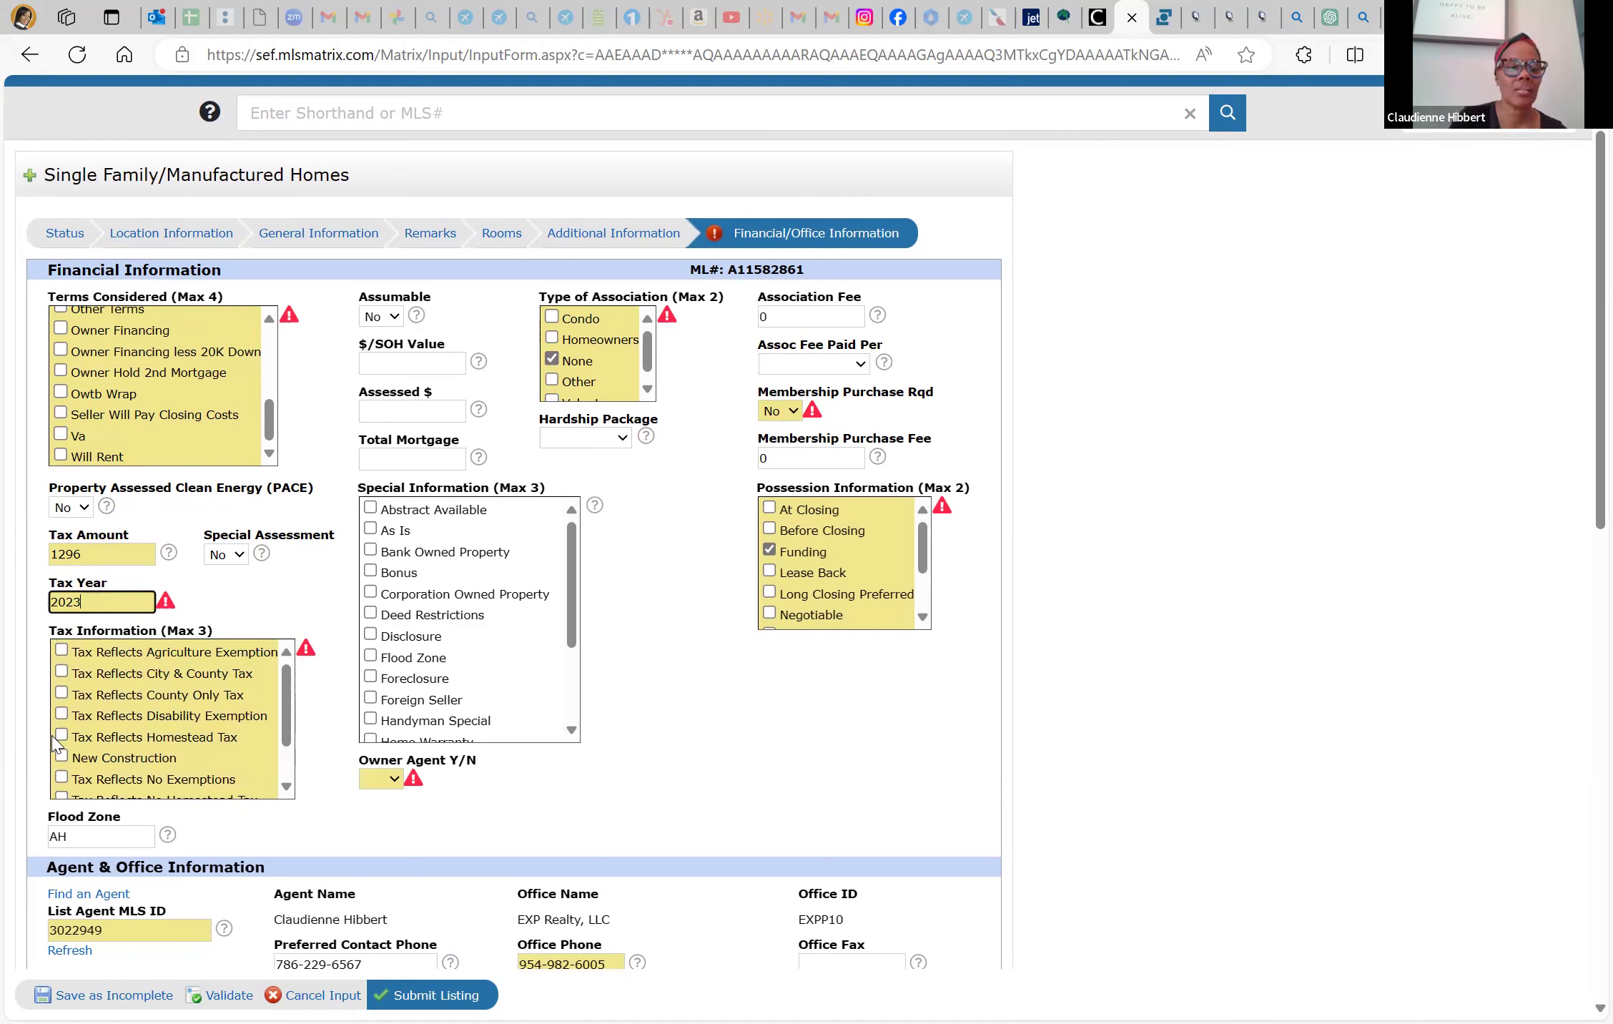
pyautogui.scroll(-2, 105, 756)
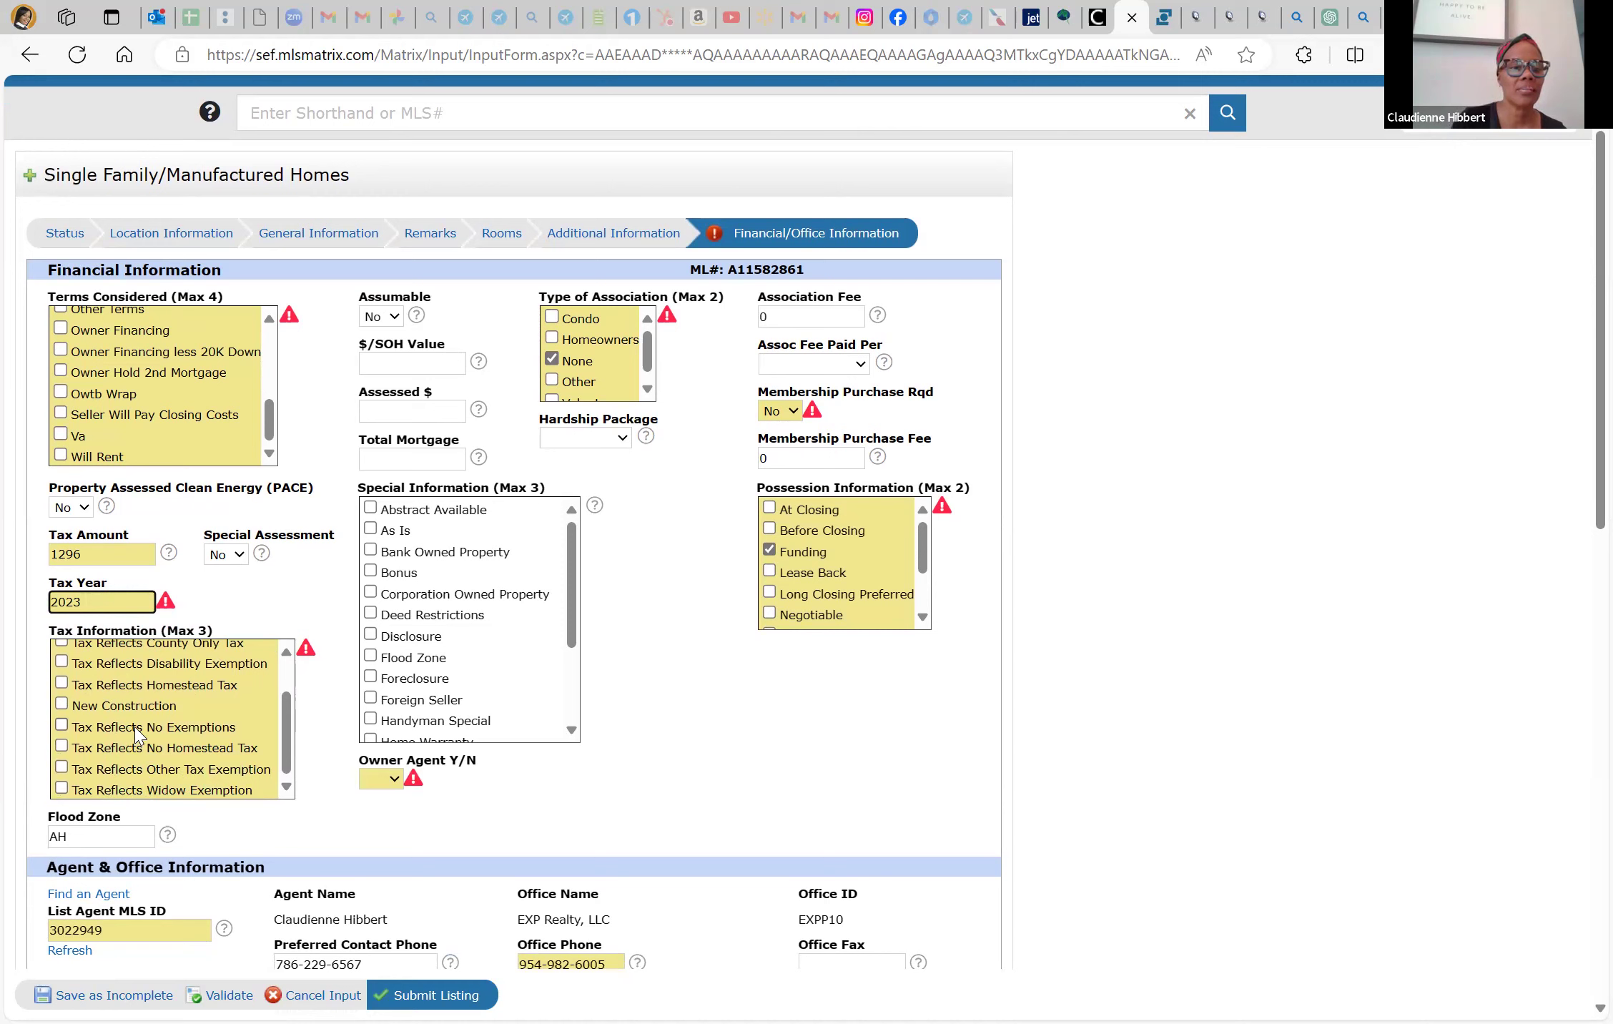
# Tick Tax Reflects Homestead Tax and Abstract Available under special information
pyautogui.click(62, 683)
pyautogui.scroll(1, 154, 676)
pyautogui.scroll(3, 154, 673)
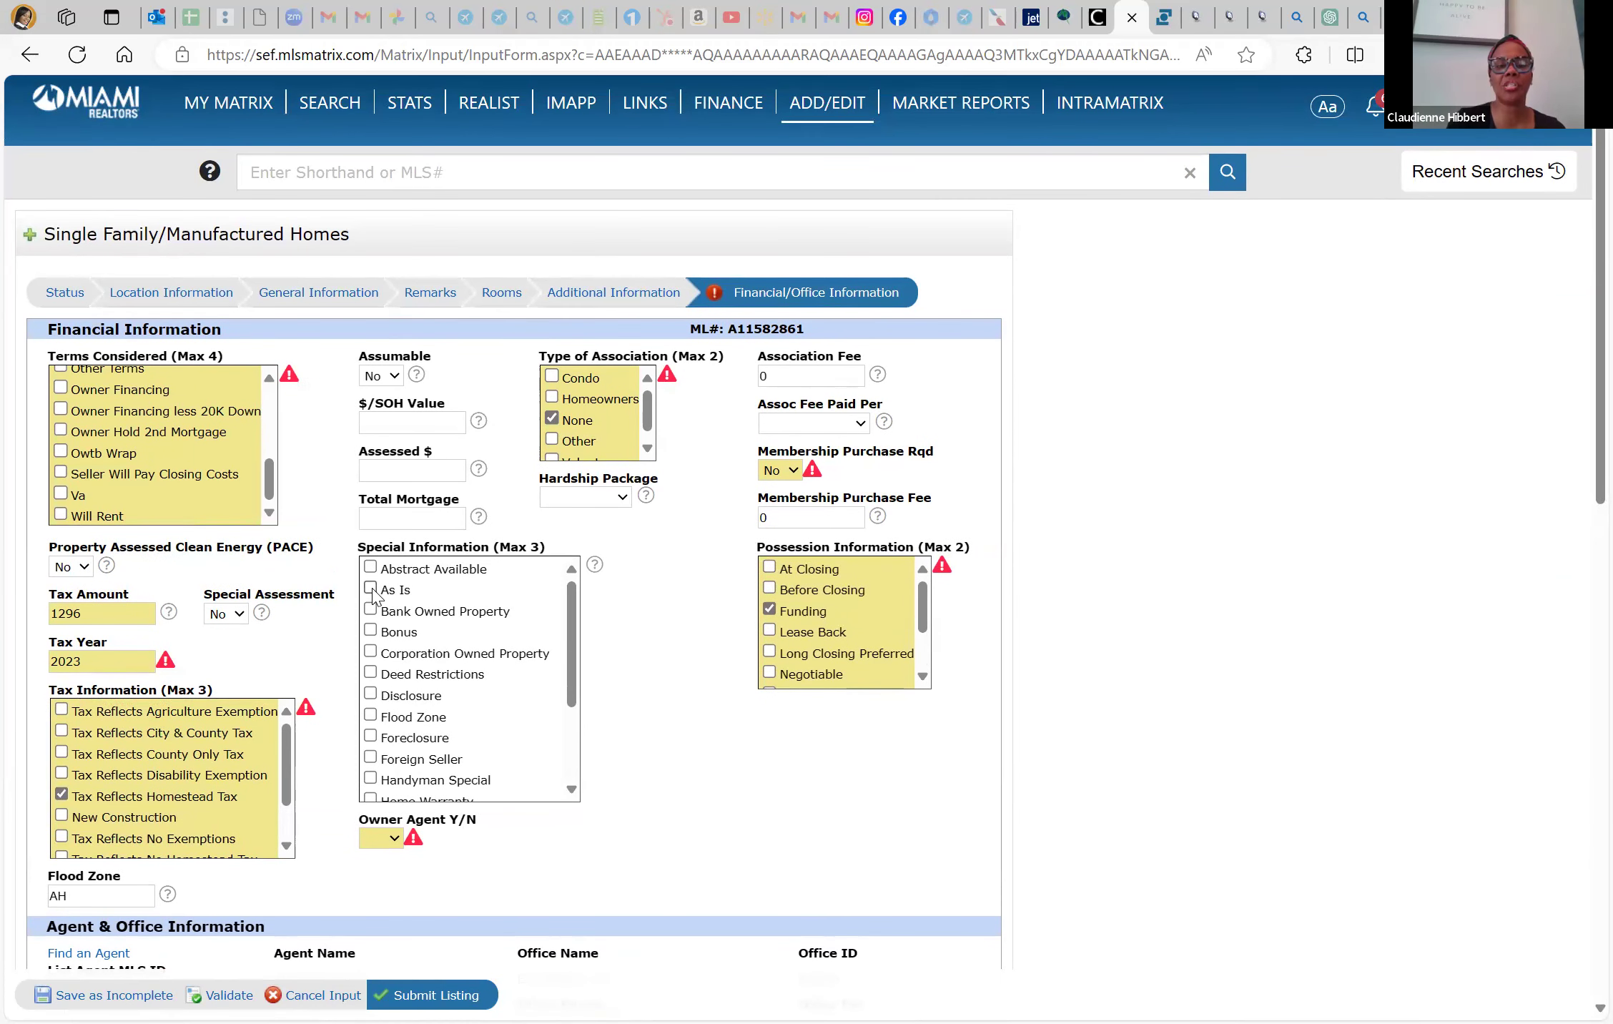
pyautogui.click(369, 567)
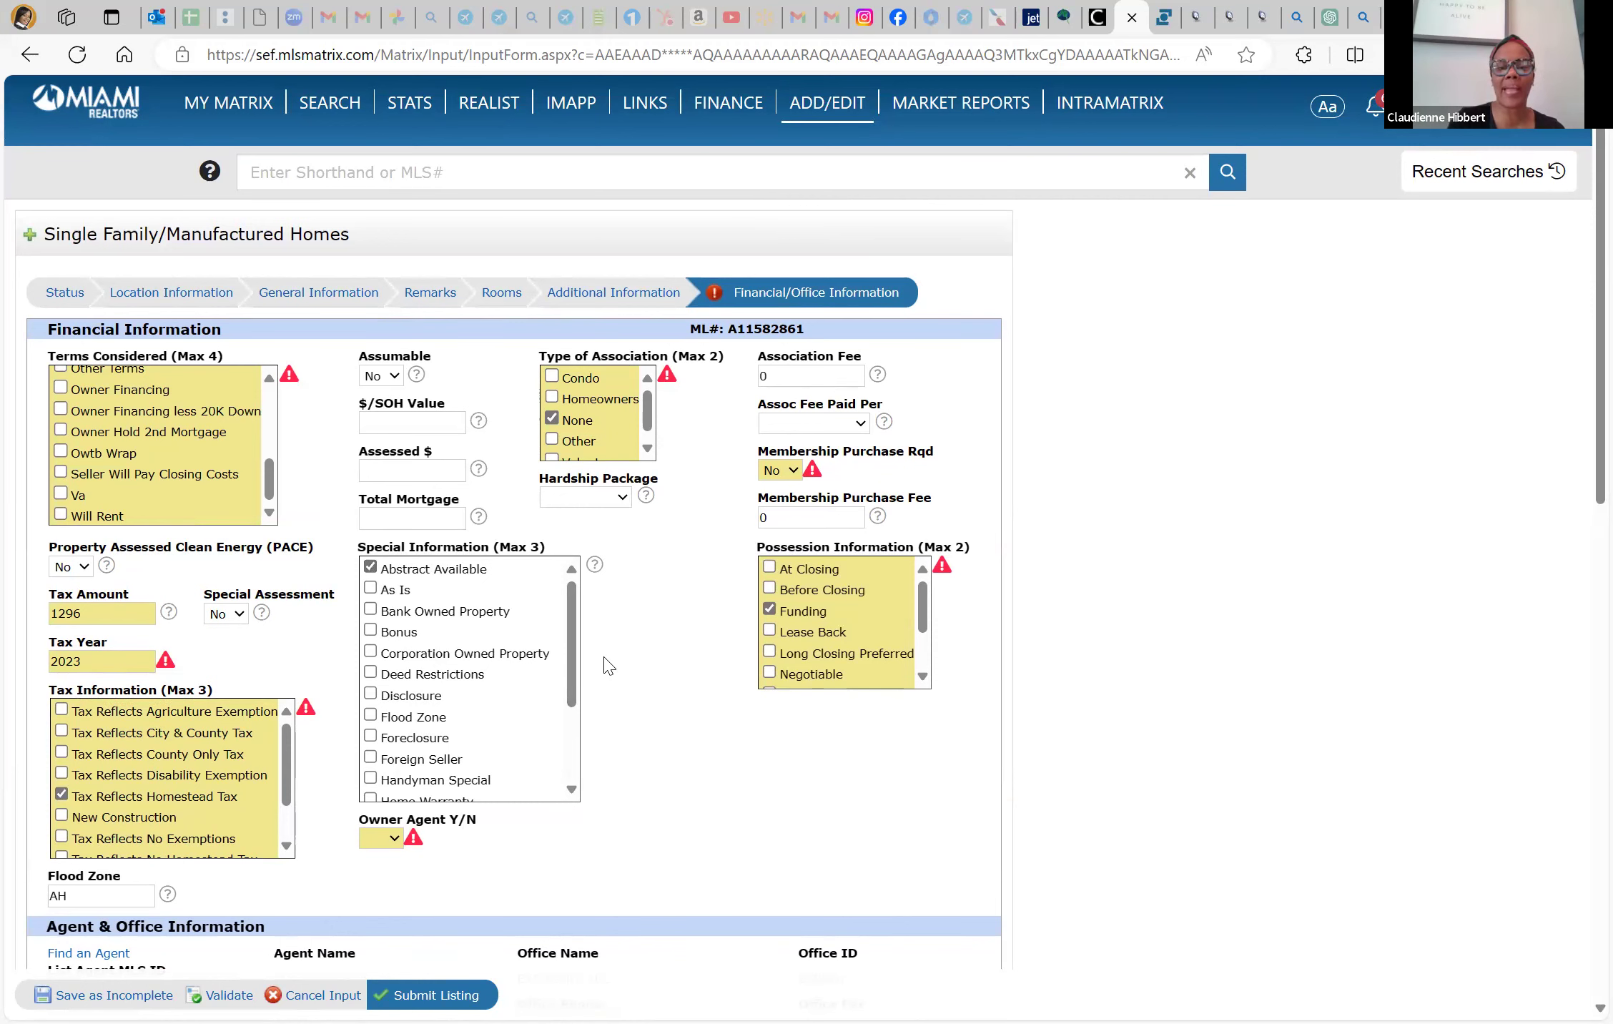
pyautogui.scroll(-1, 606, 665)
pyautogui.click(381, 758)
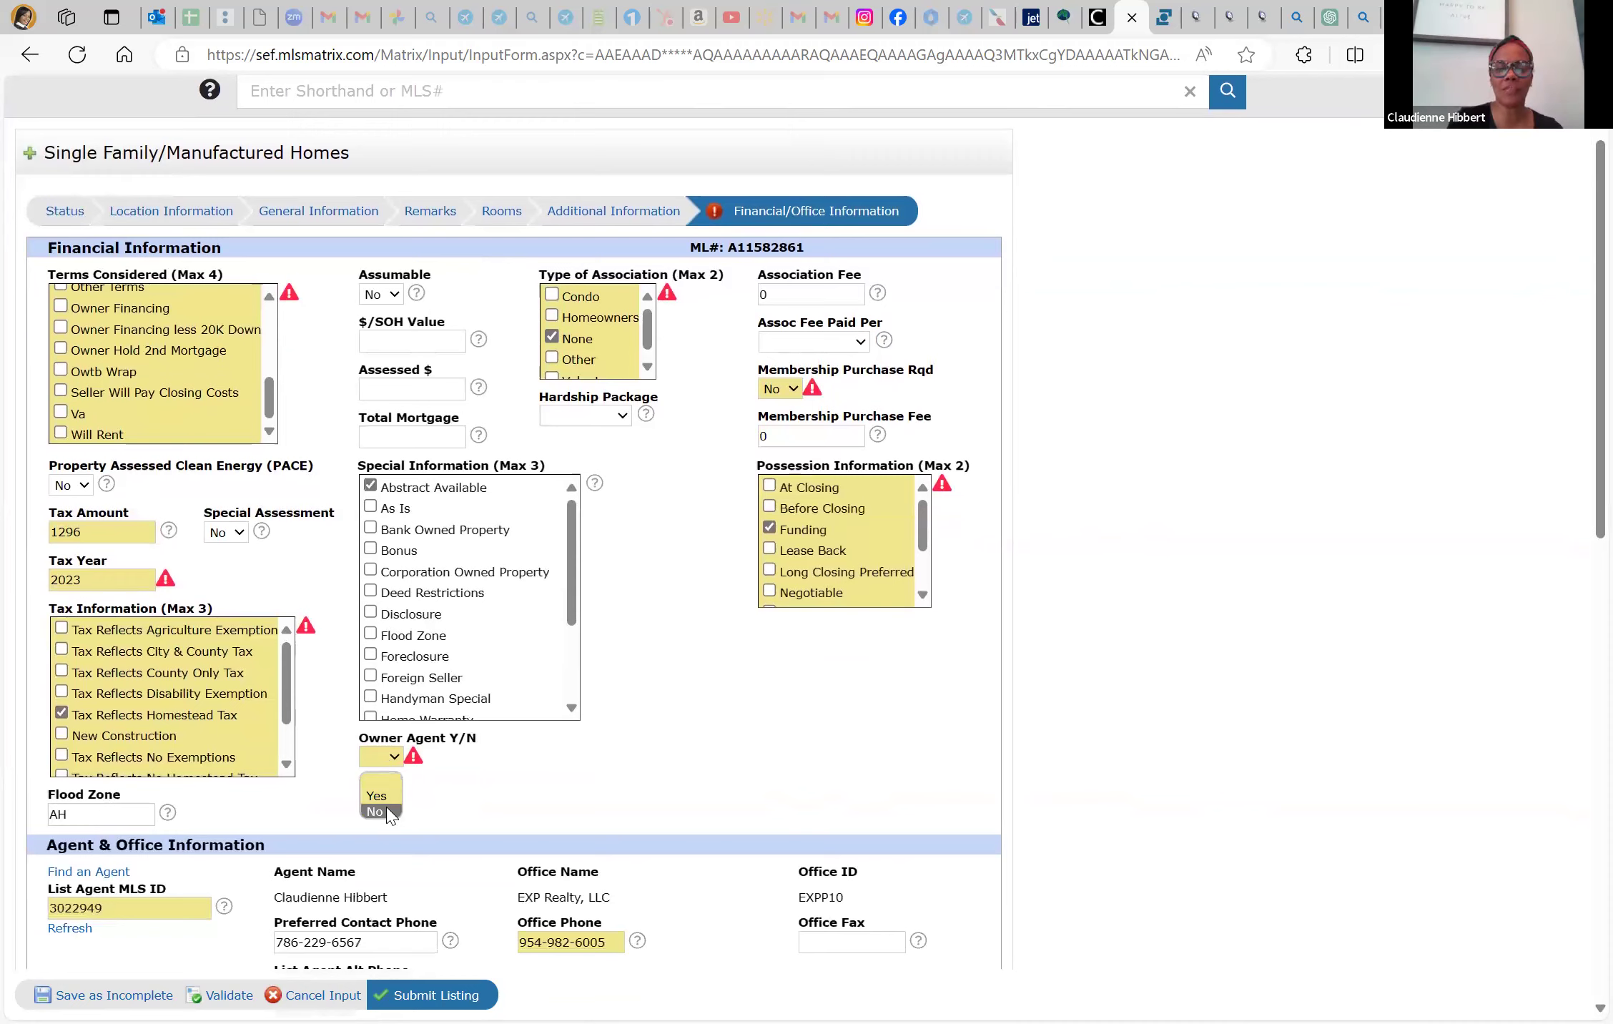
# Answer No for Owner Agent Y/N
pyautogui.click(386, 812)
pyautogui.scroll(-1, 386, 815)
pyautogui.scroll(-1, 379, 808)
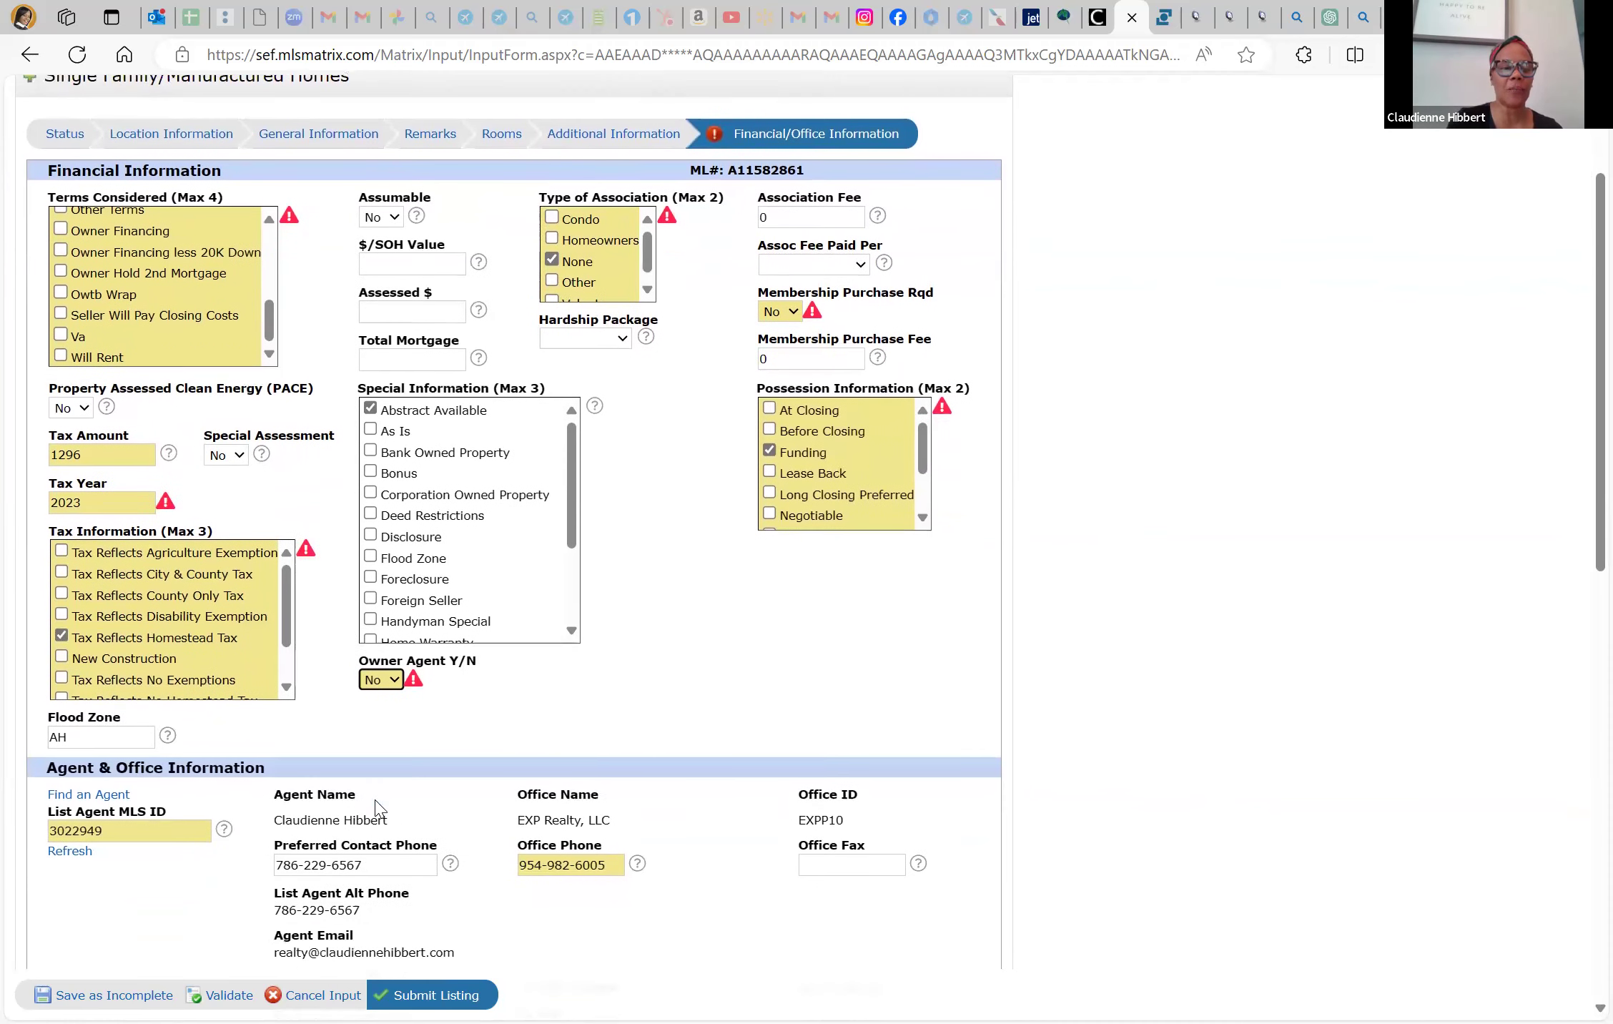
pyautogui.scroll(-2, 377, 808)
# Replace the Office Phone with the agent's preferred contact number
pyautogui.tripleClick(572, 743)
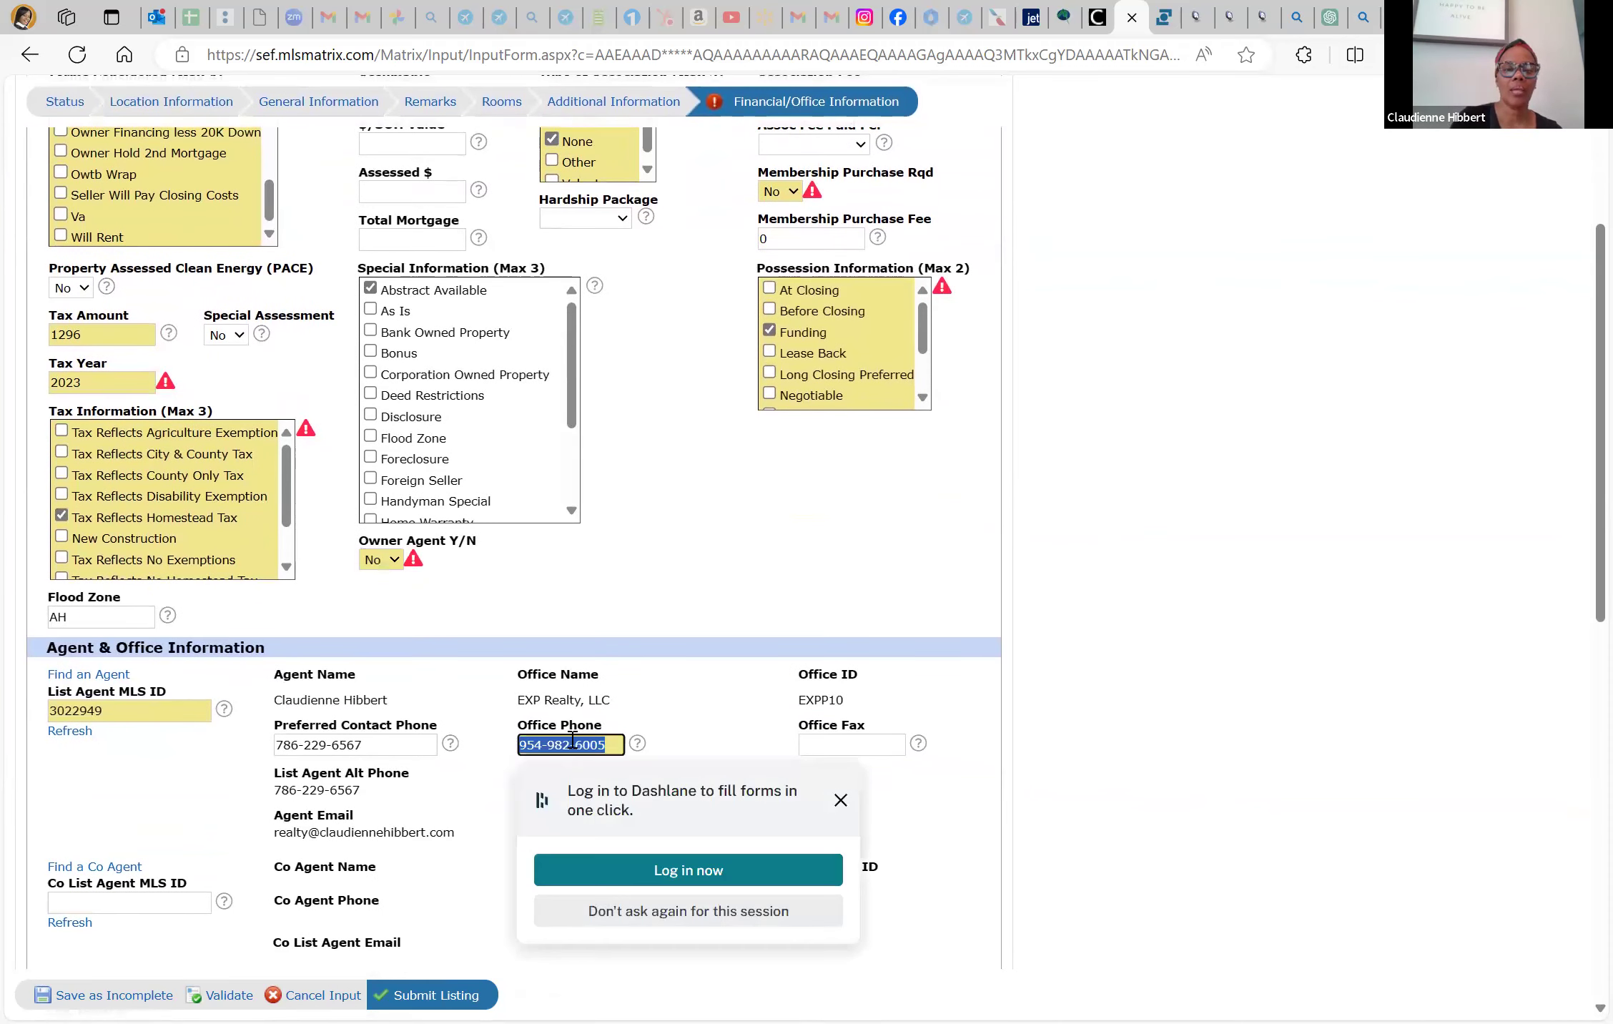
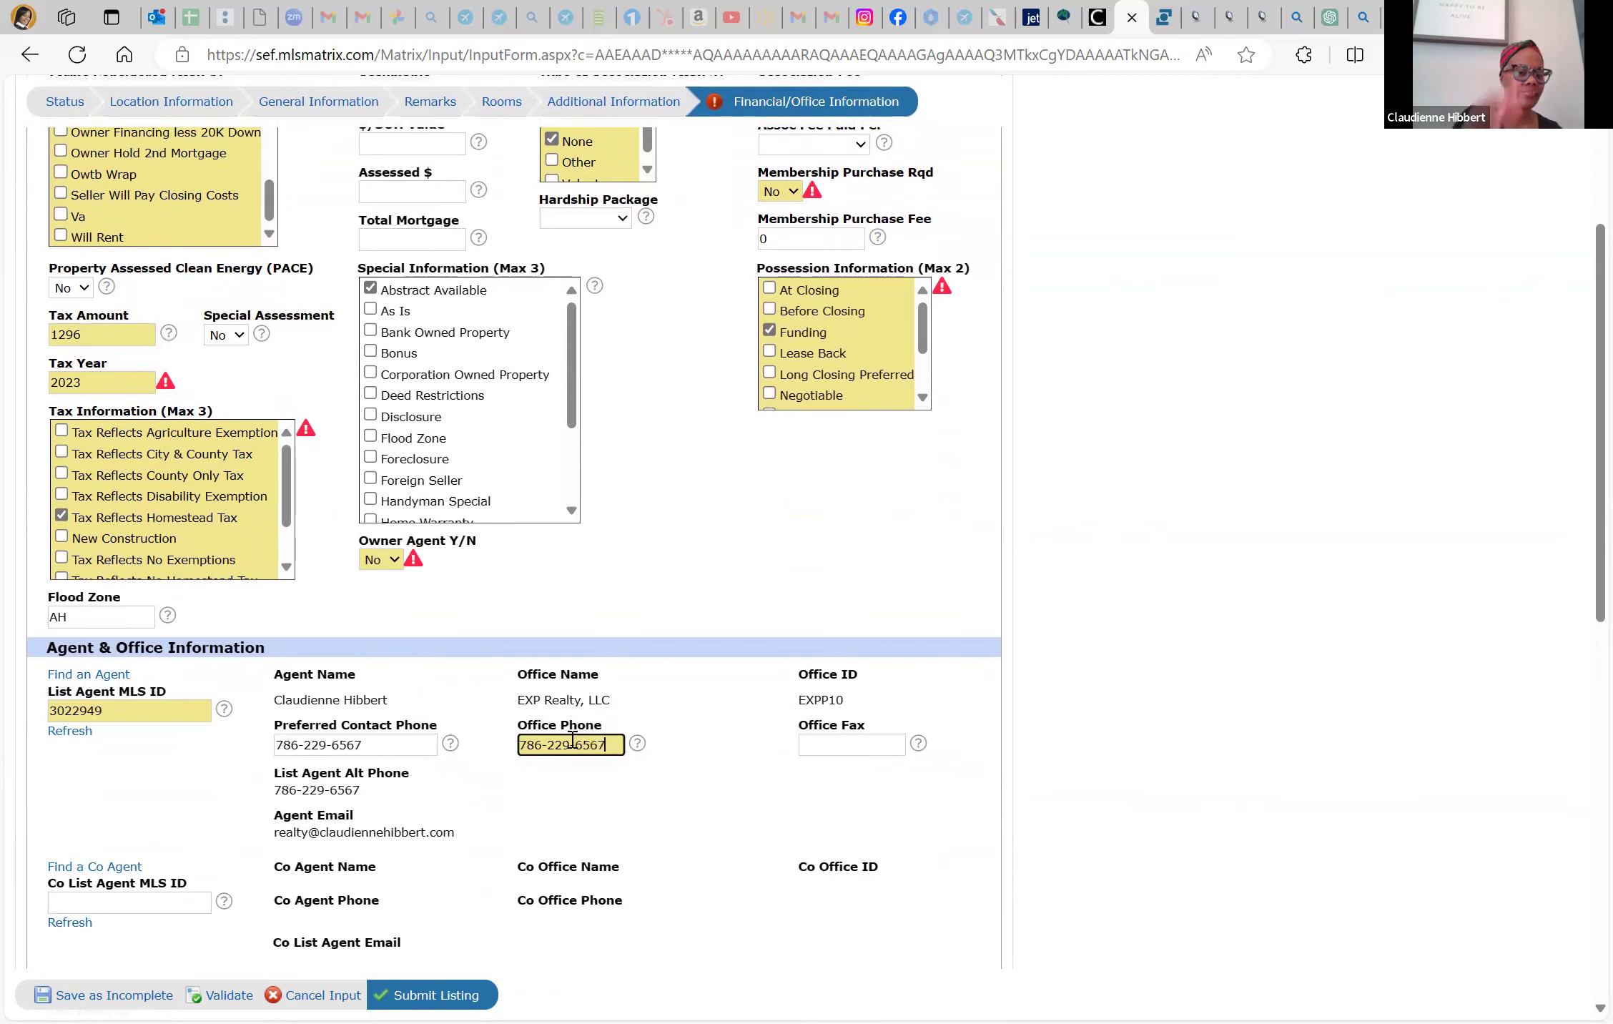
pyautogui.click(855, 743)
pyautogui.scroll(-2, 693, 782)
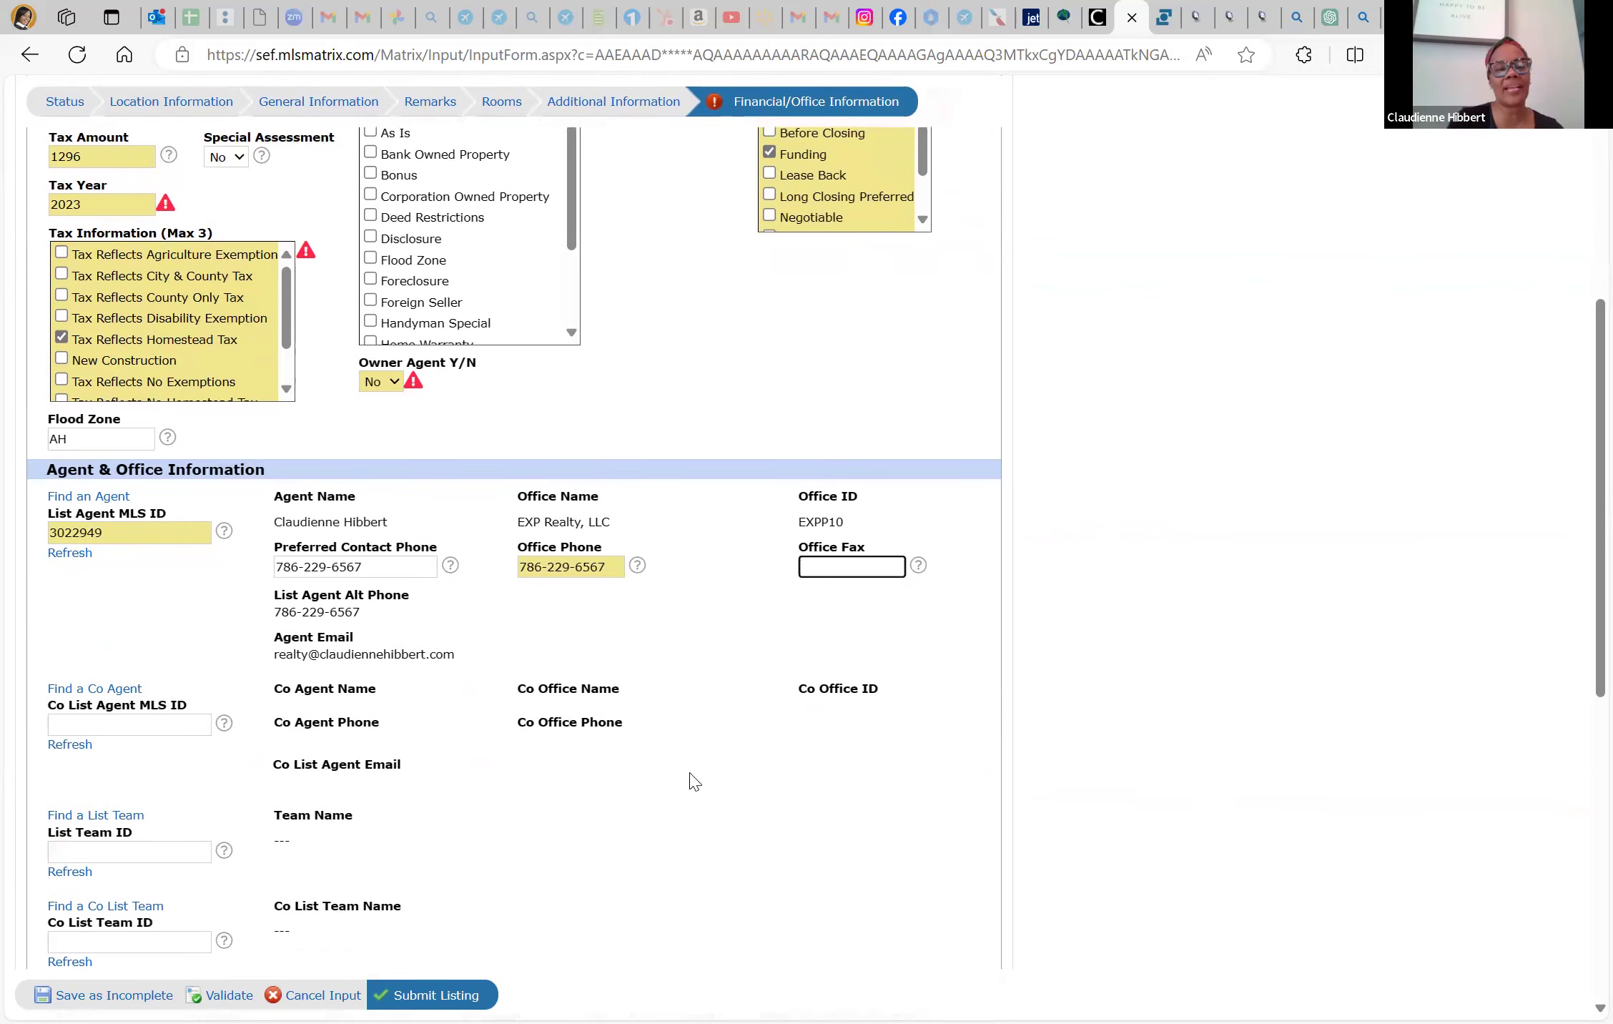
pyautogui.scroll(-1, 694, 781)
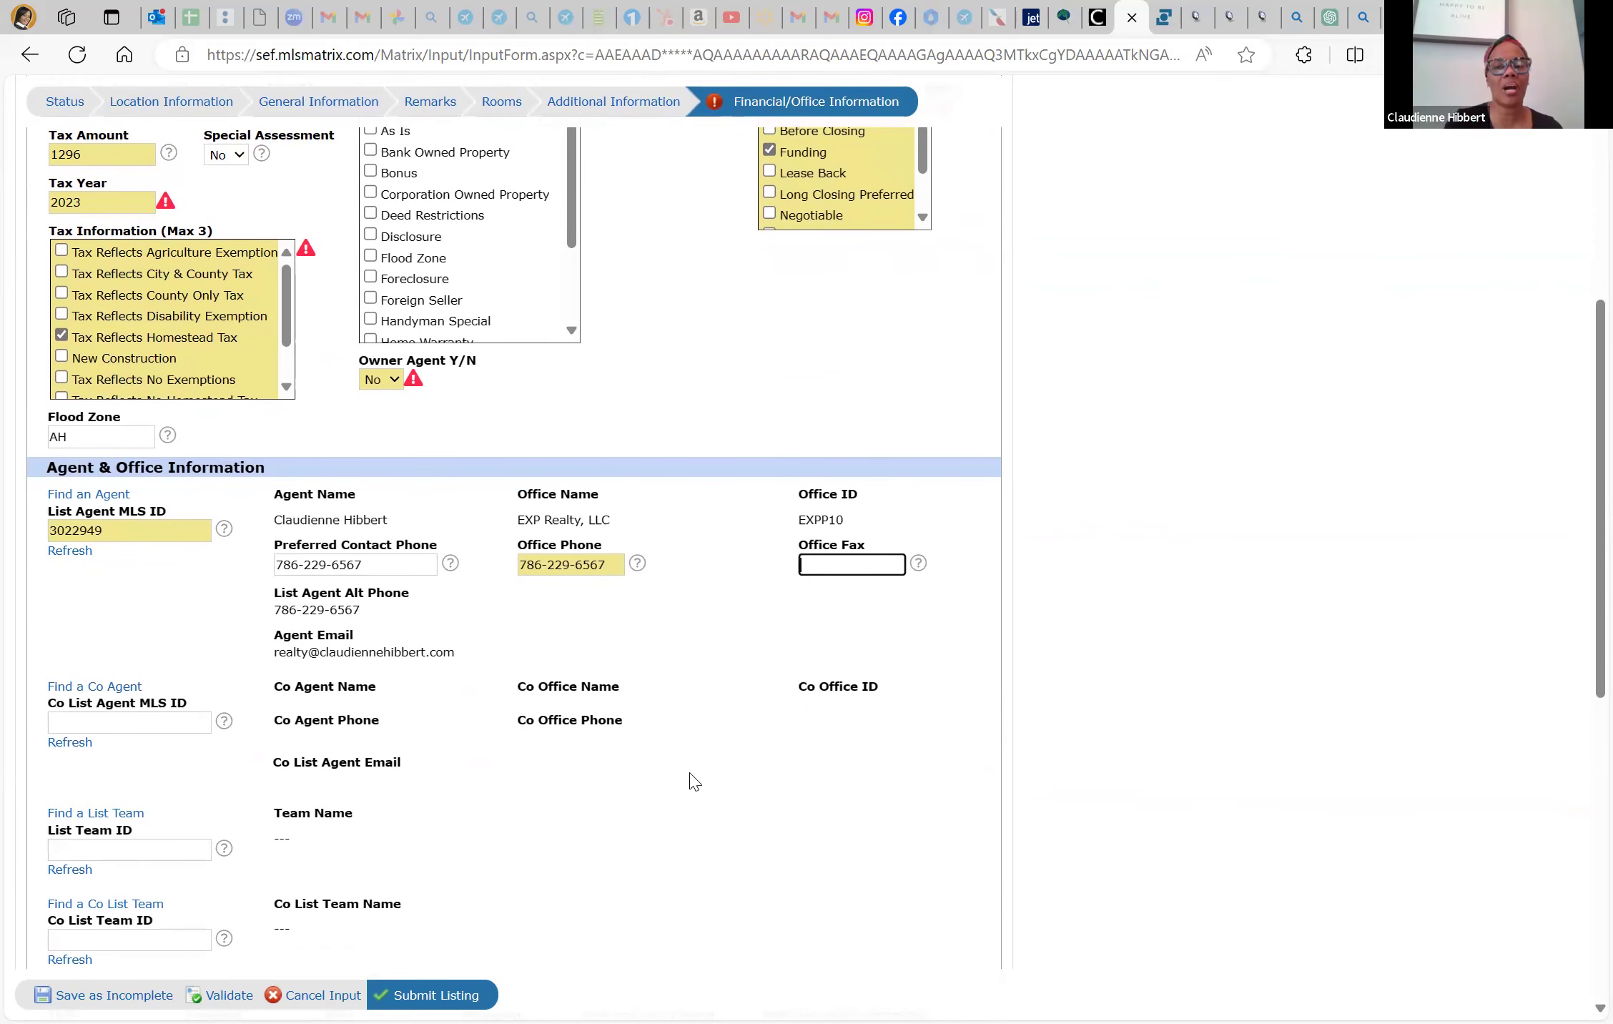
pyautogui.scroll(-1, 694, 782)
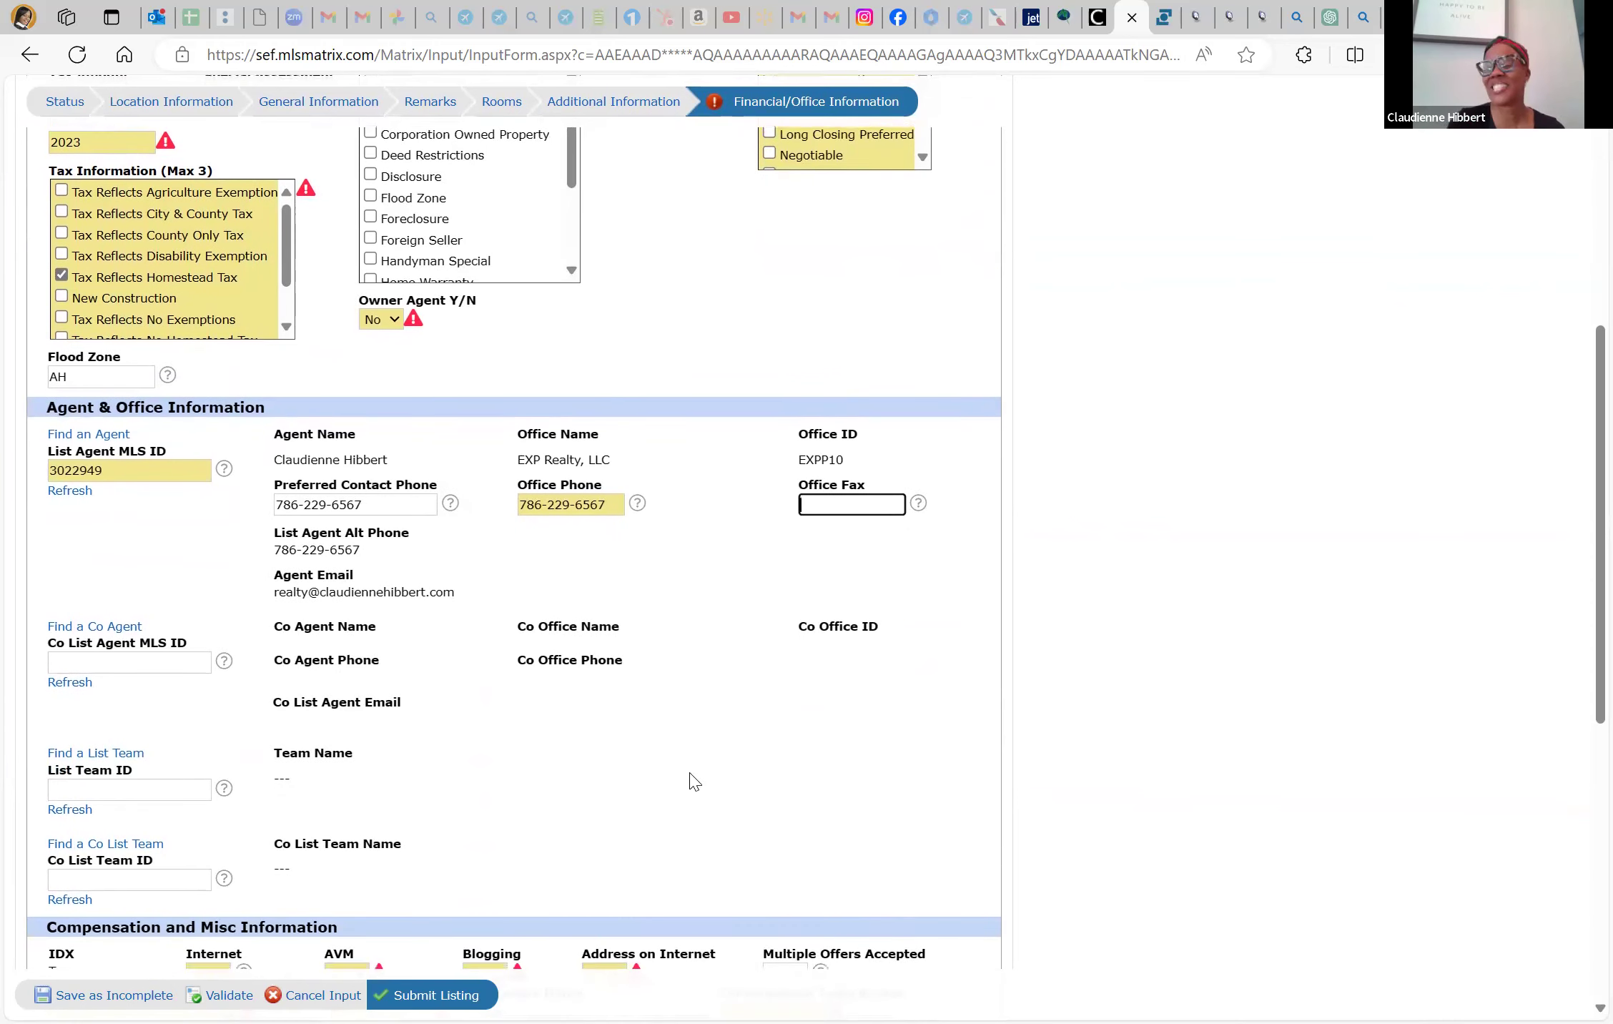
pyautogui.scroll(-3, 694, 781)
# Set AVM, Blogging and Multiple Offers Accepted to No and Address on Internet to Yes
pyautogui.scroll(-4, 741, 685)
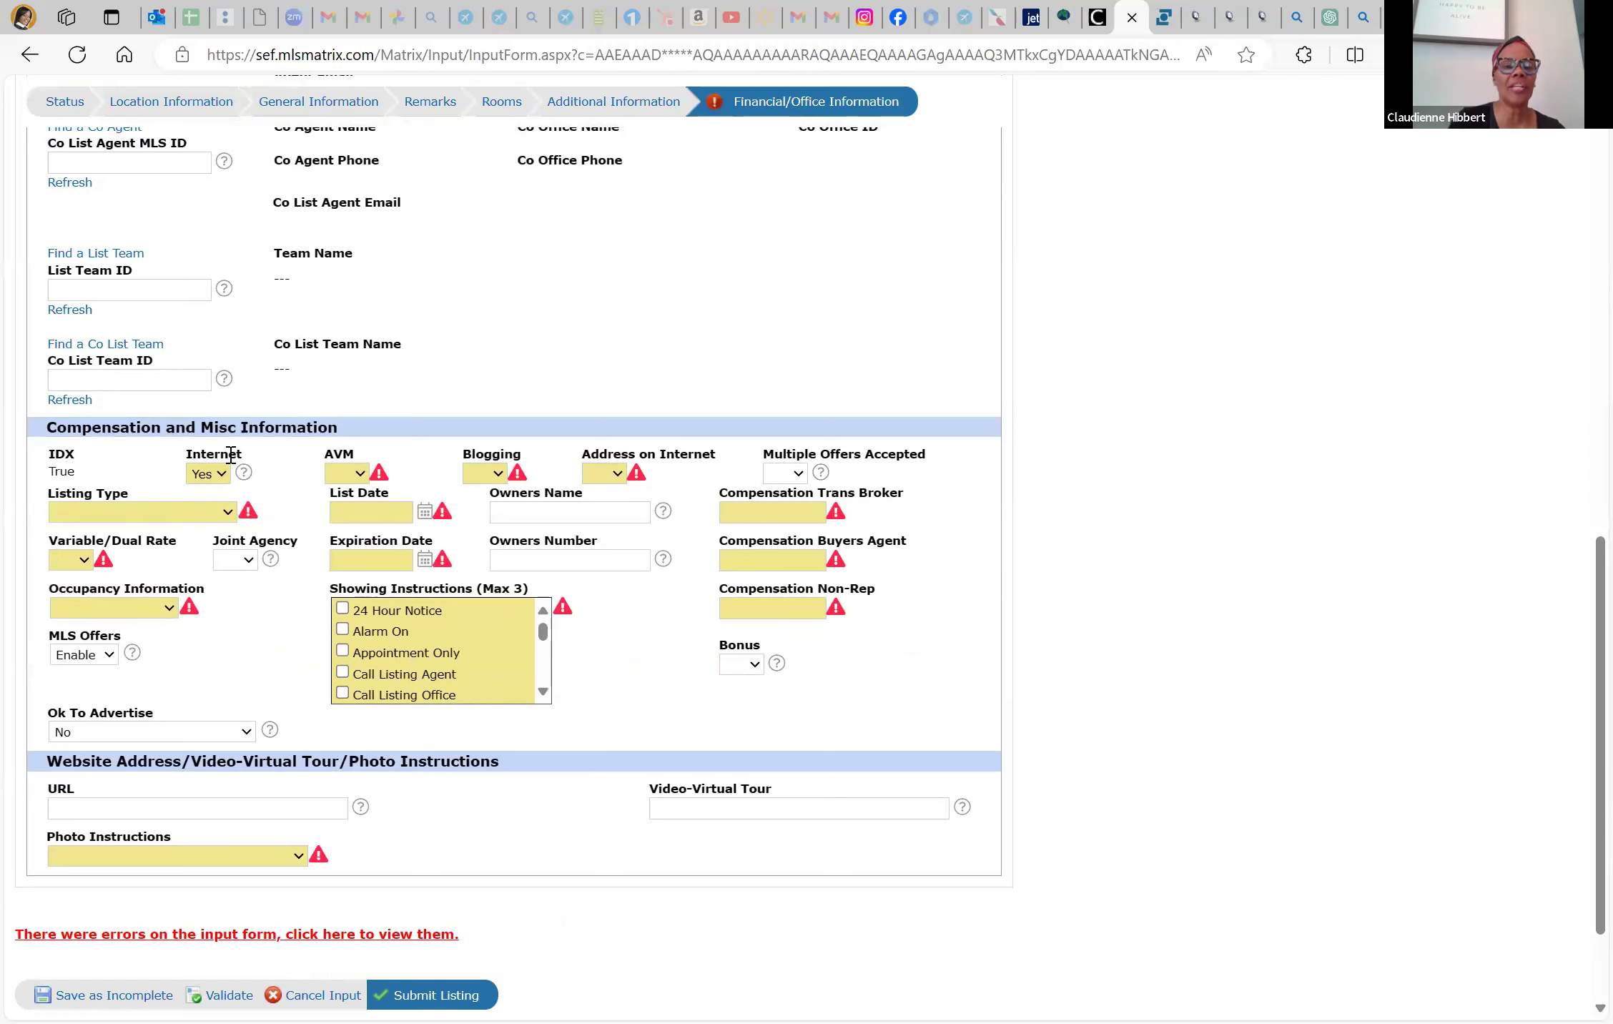
pyautogui.click(359, 475)
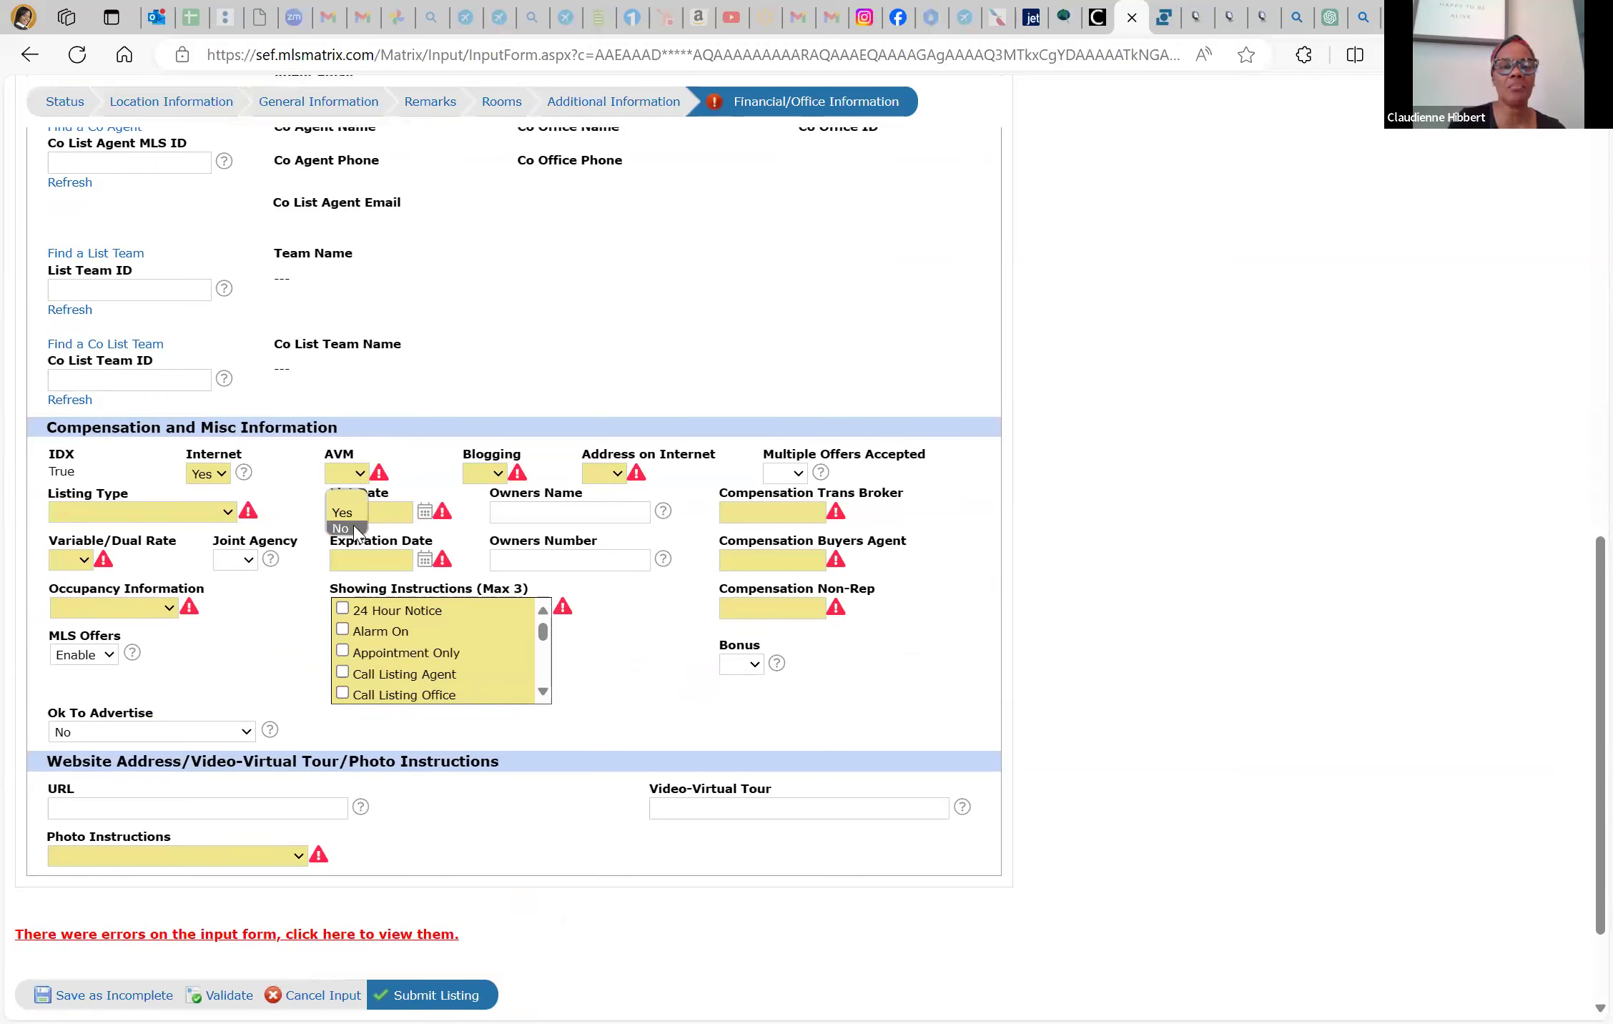
pyautogui.click(353, 530)
pyautogui.click(485, 473)
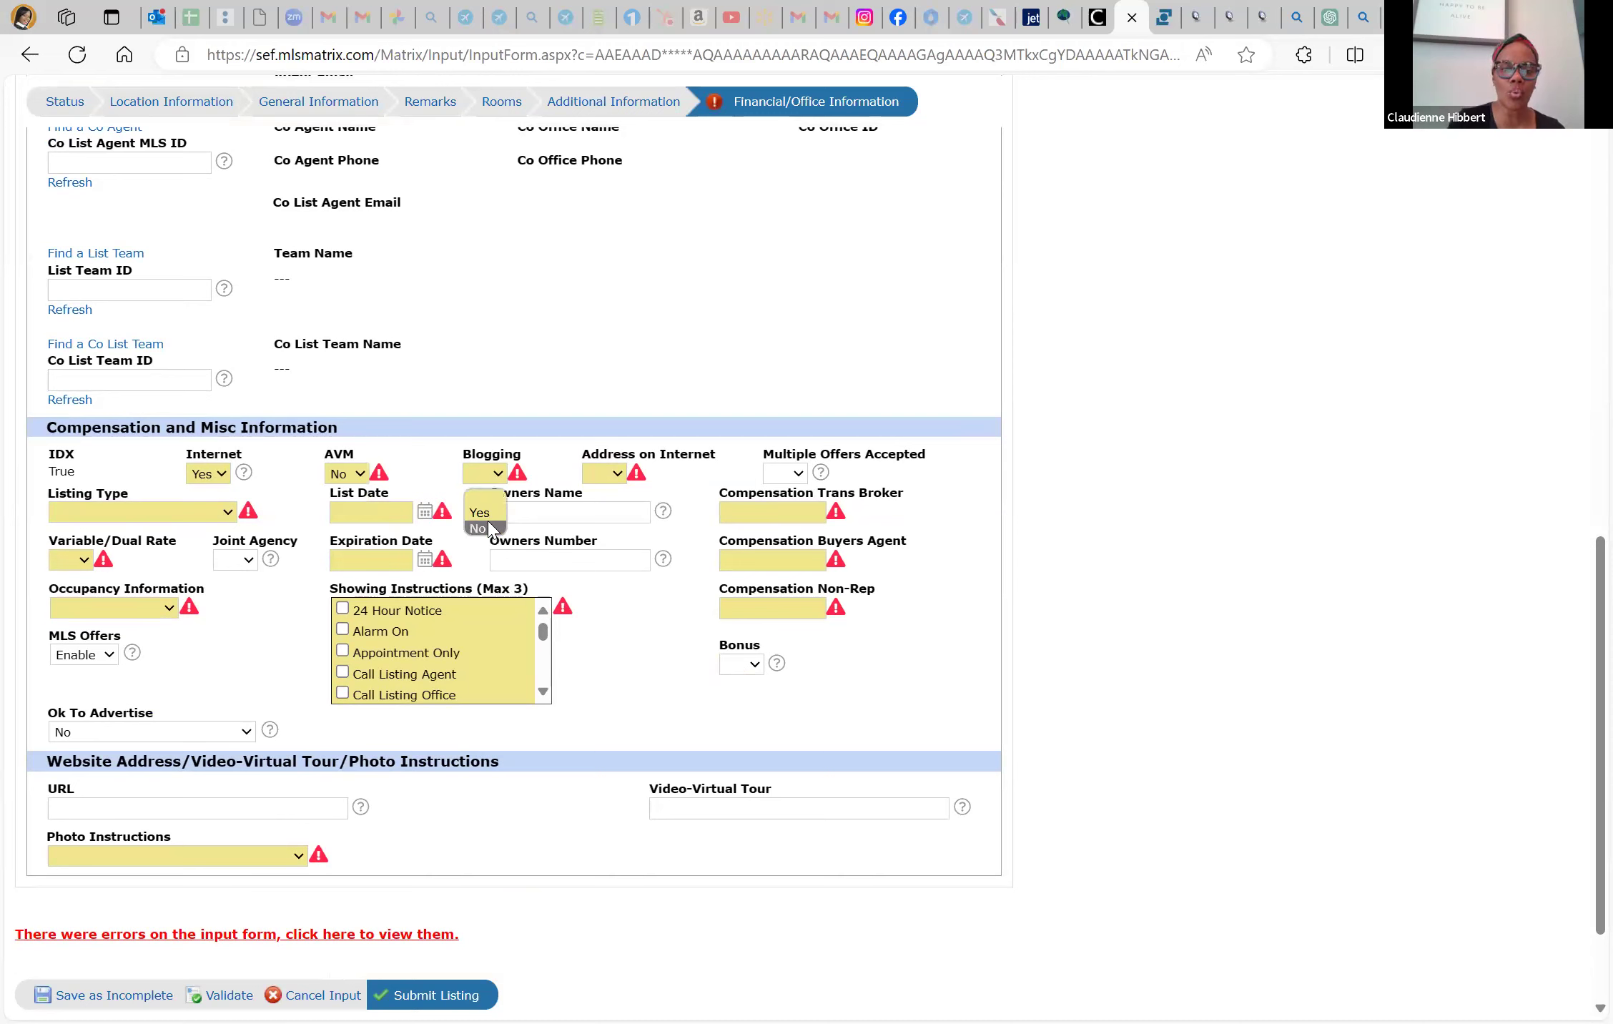
pyautogui.click(489, 529)
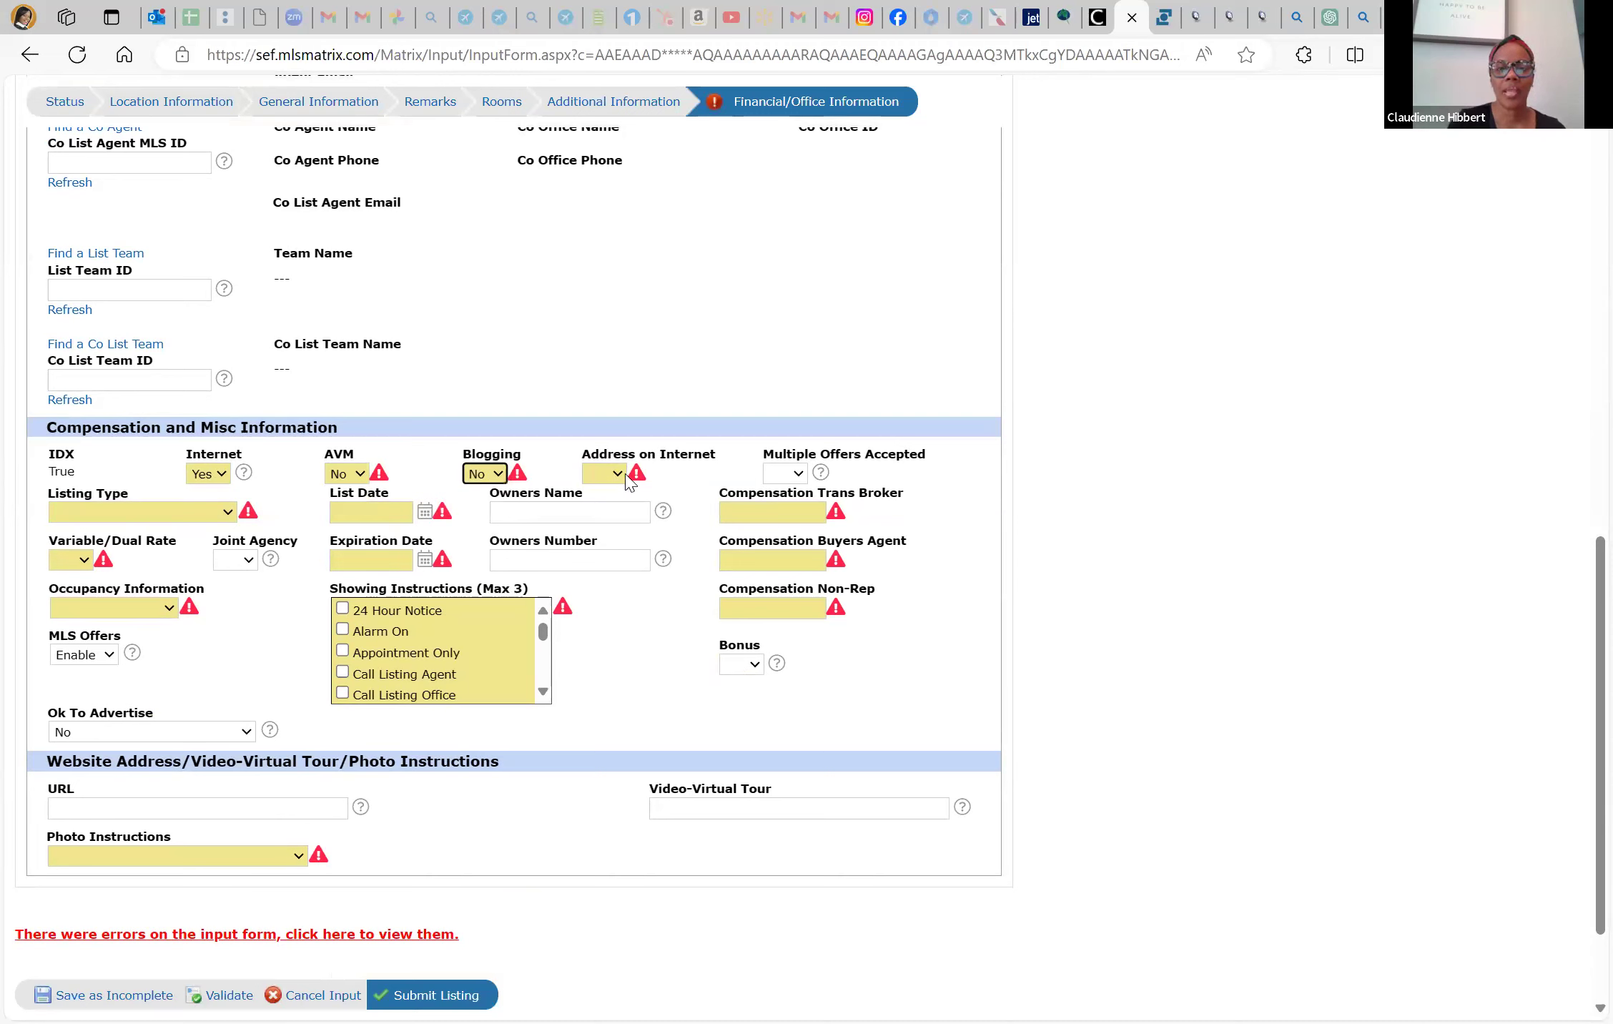
pyautogui.click(604, 473)
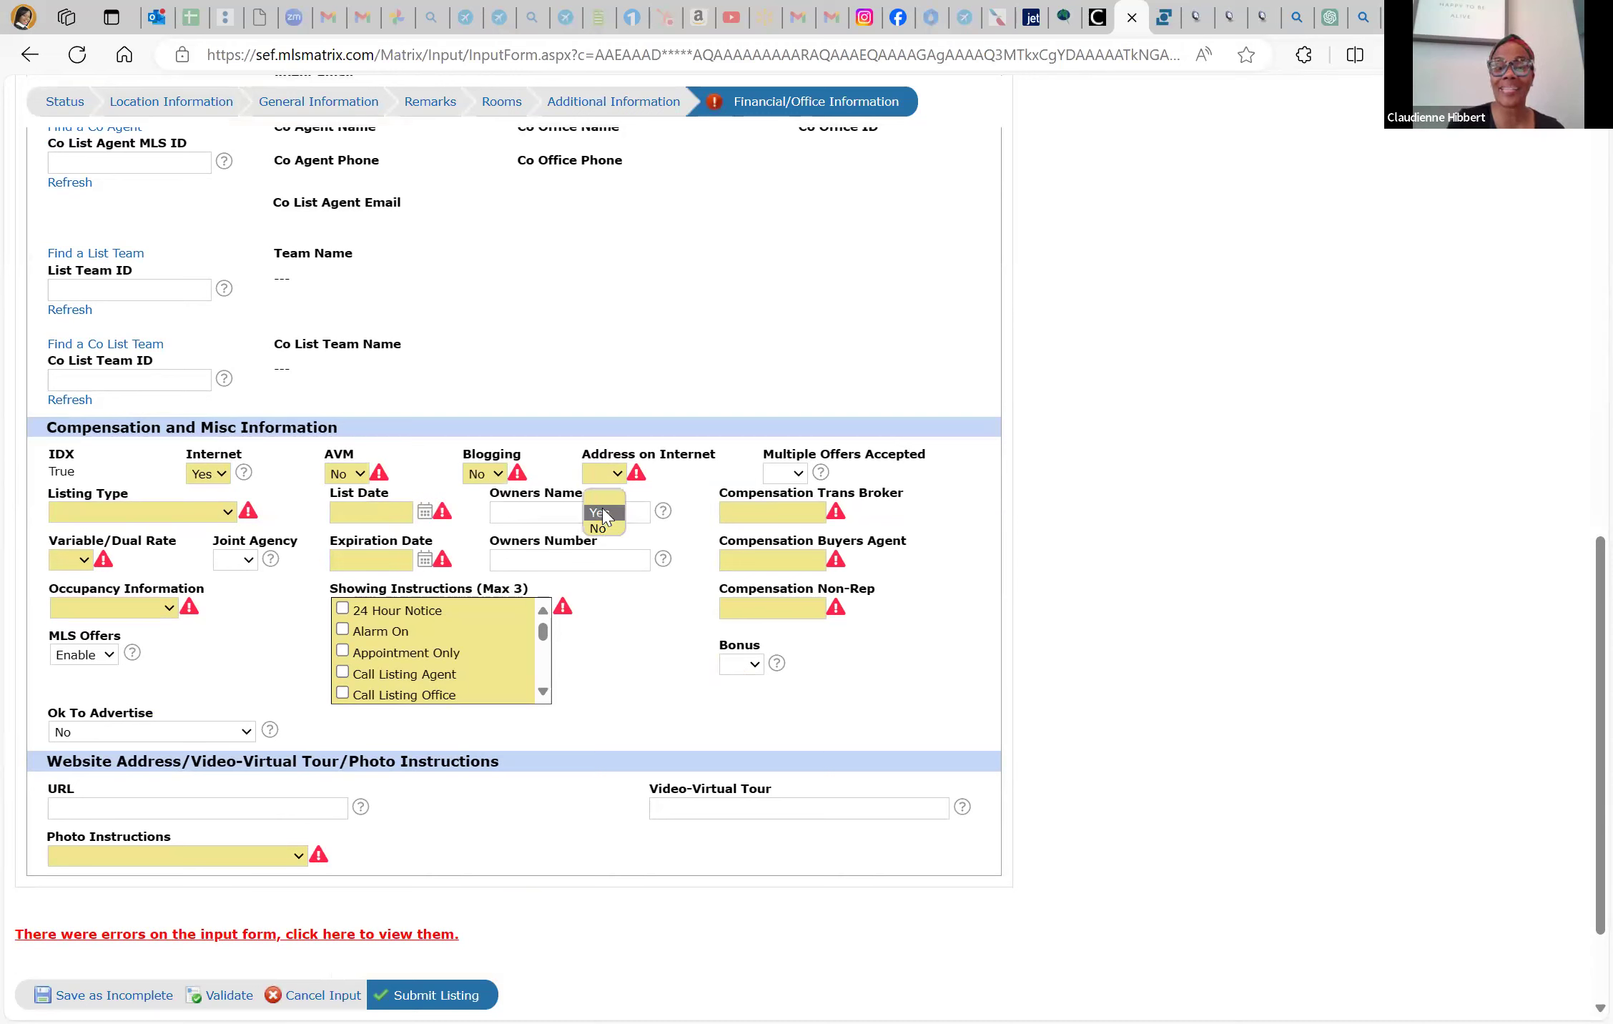
pyautogui.click(603, 514)
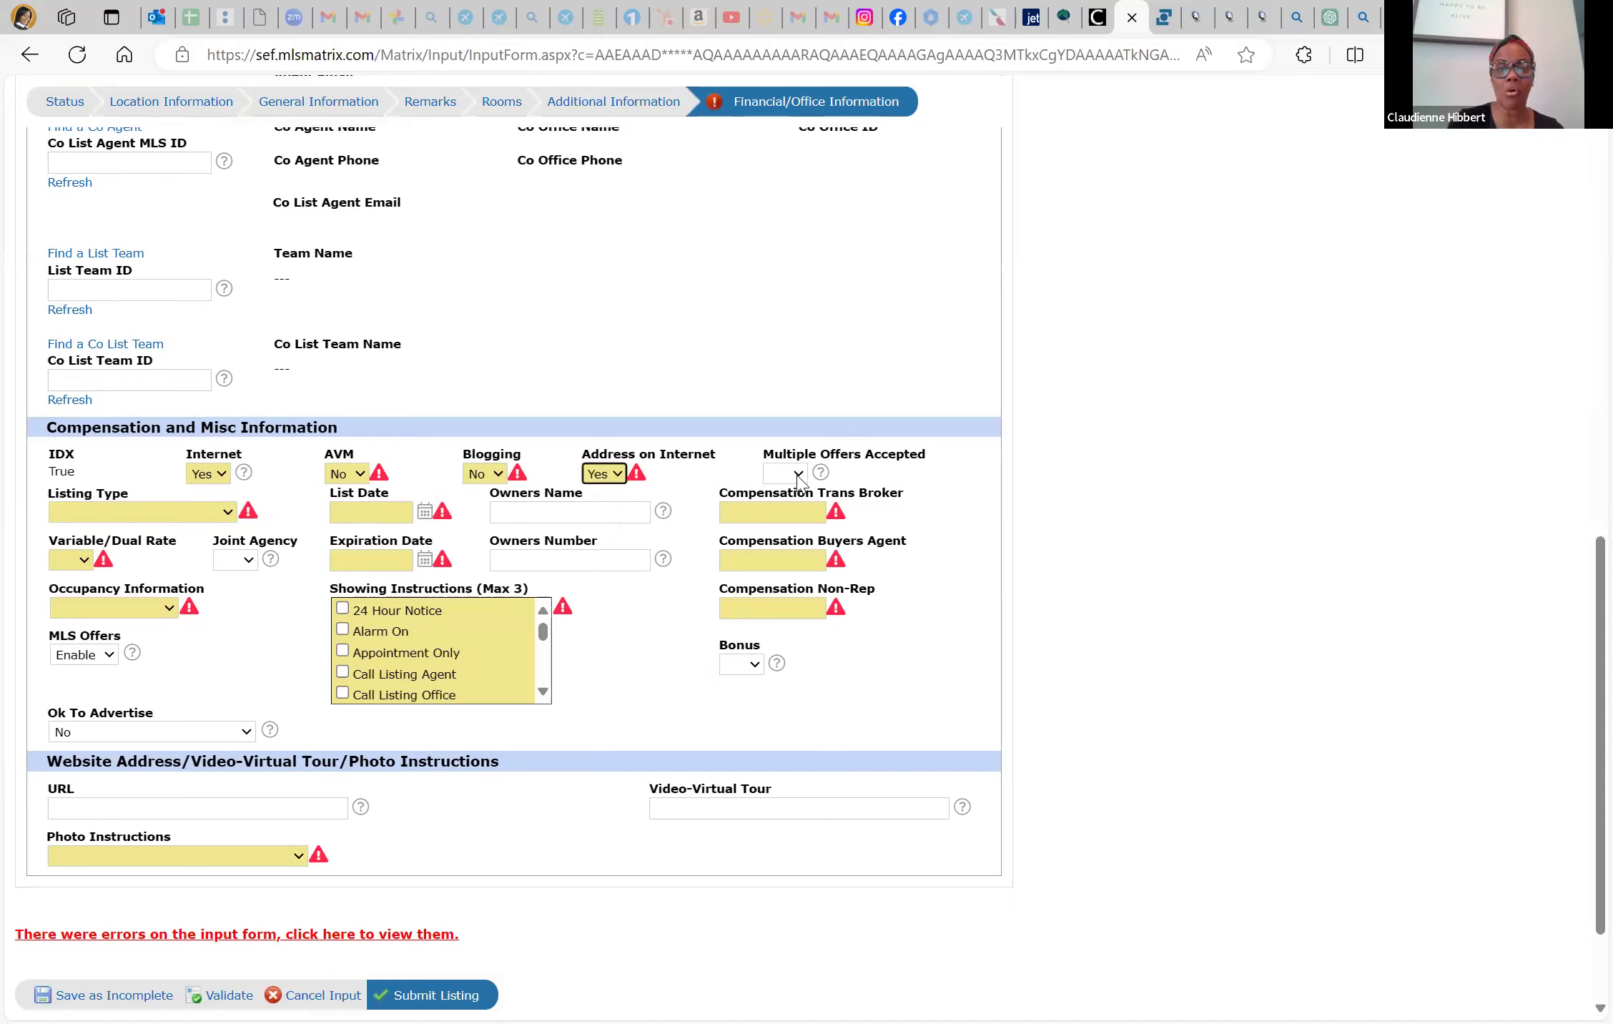
pyautogui.click(797, 475)
pyautogui.click(778, 529)
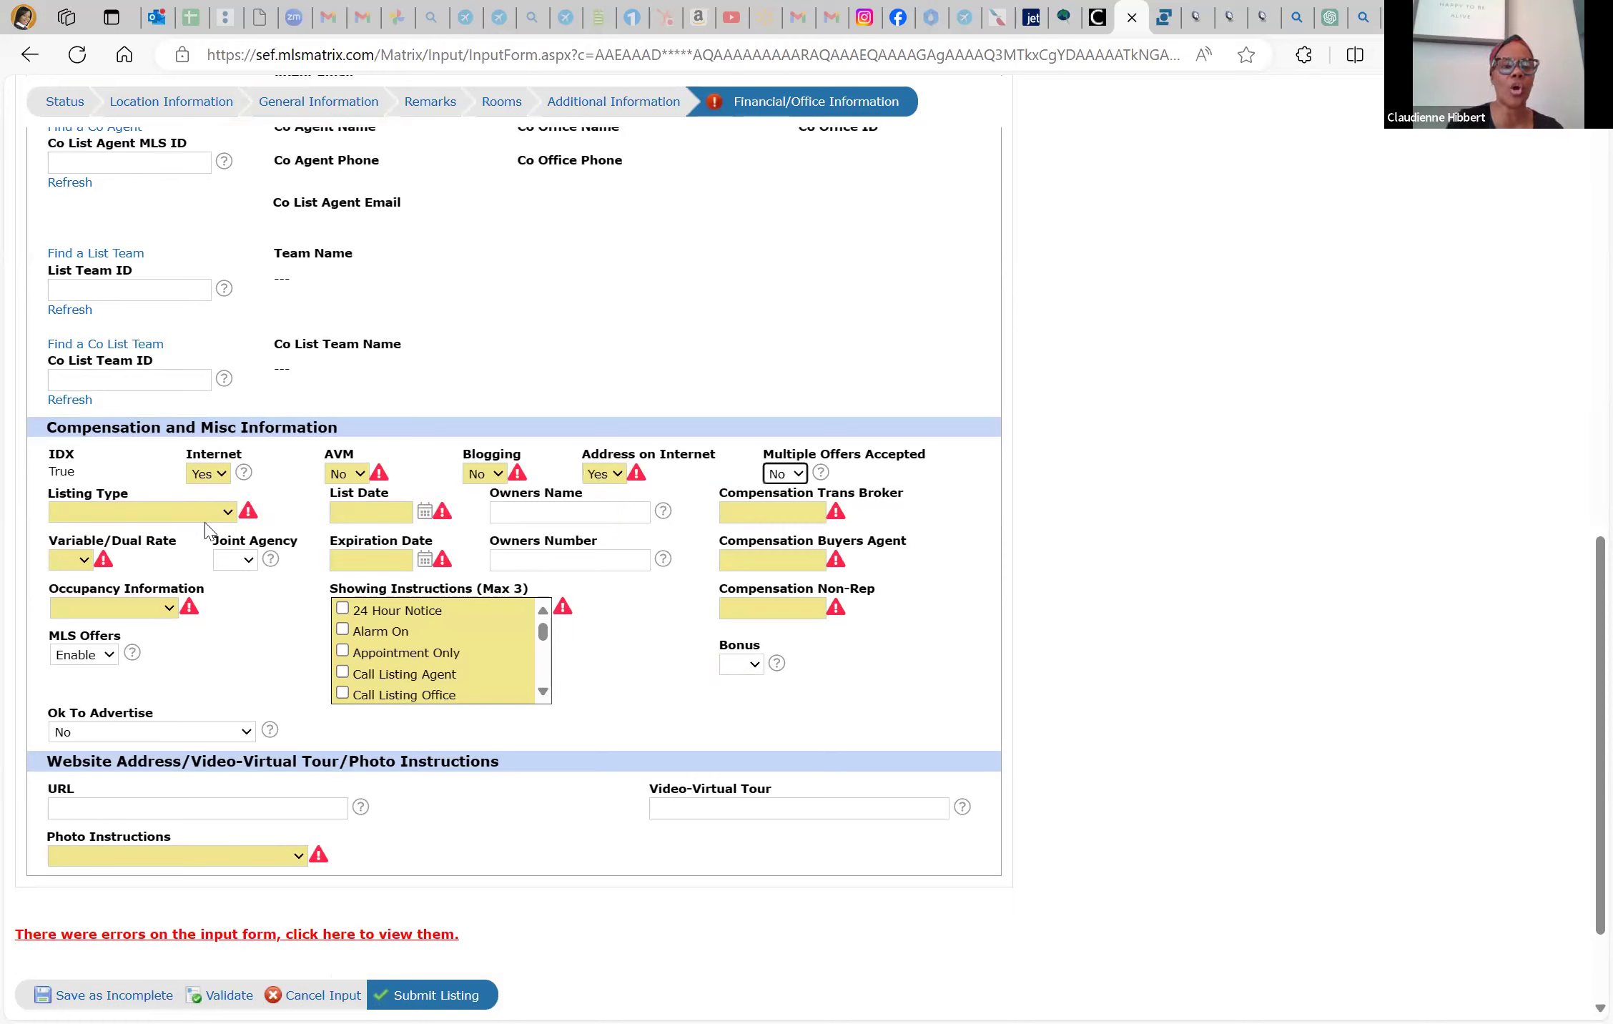
# Set Listing Type to Exclusive Right to Sell/Rent and List Date to 05/07/2024
pyautogui.click(205, 519)
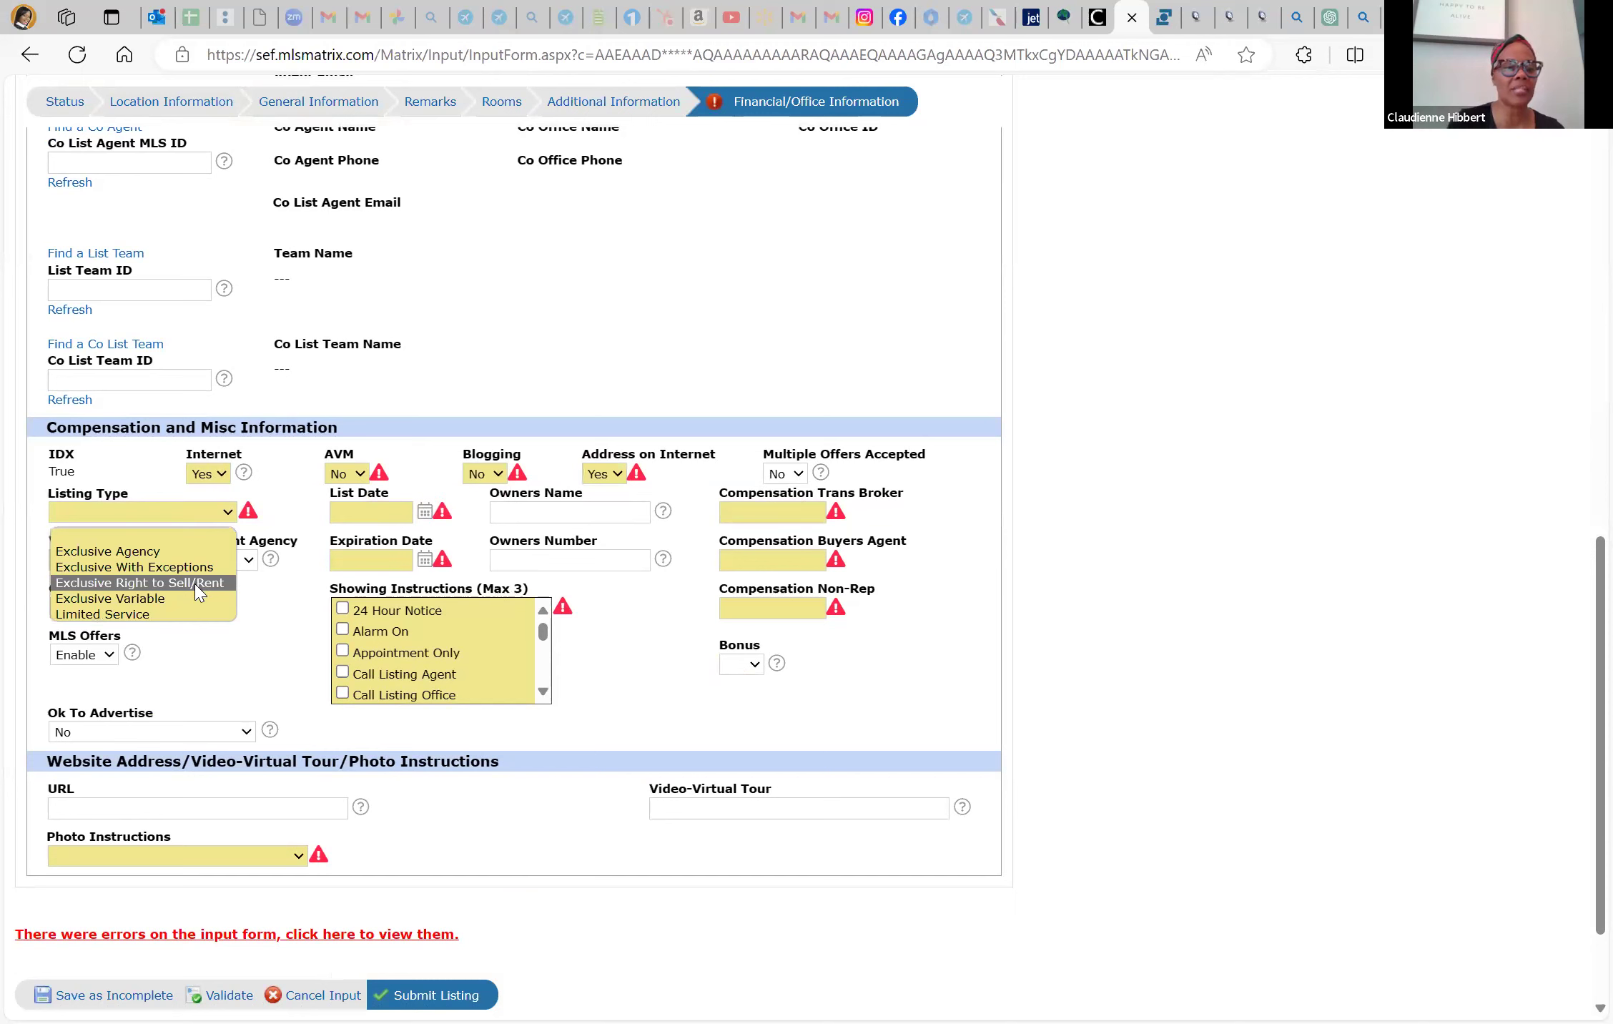
pyautogui.click(198, 583)
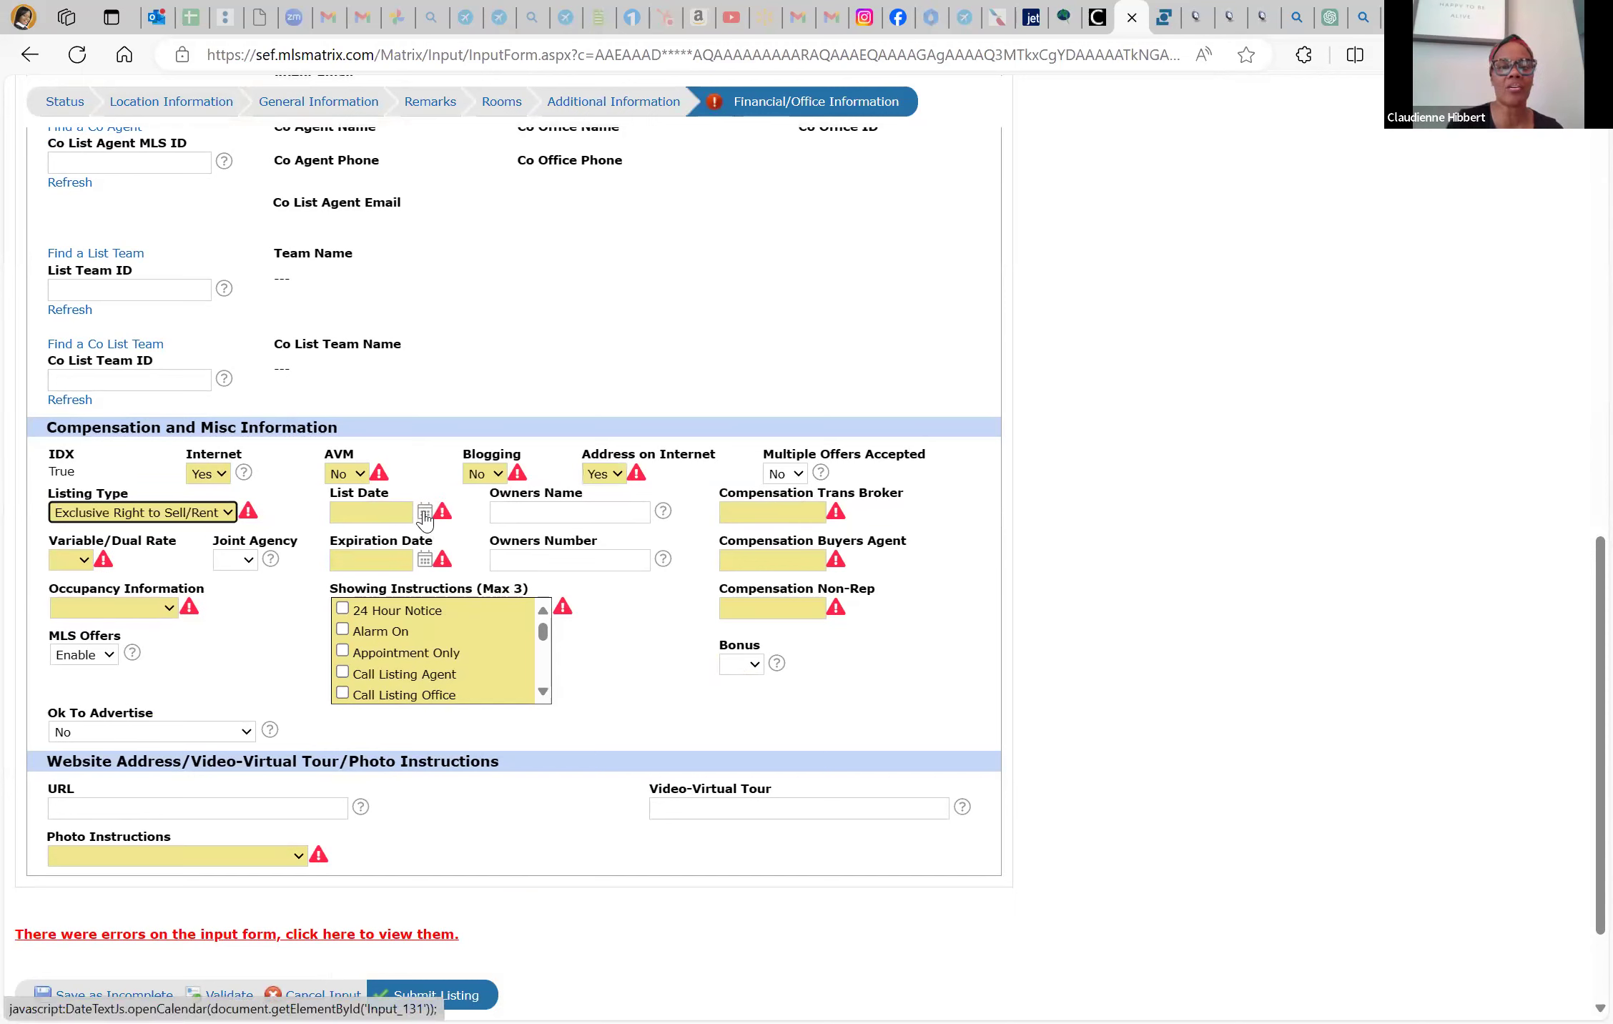
pyautogui.click(425, 517)
pyautogui.click(404, 636)
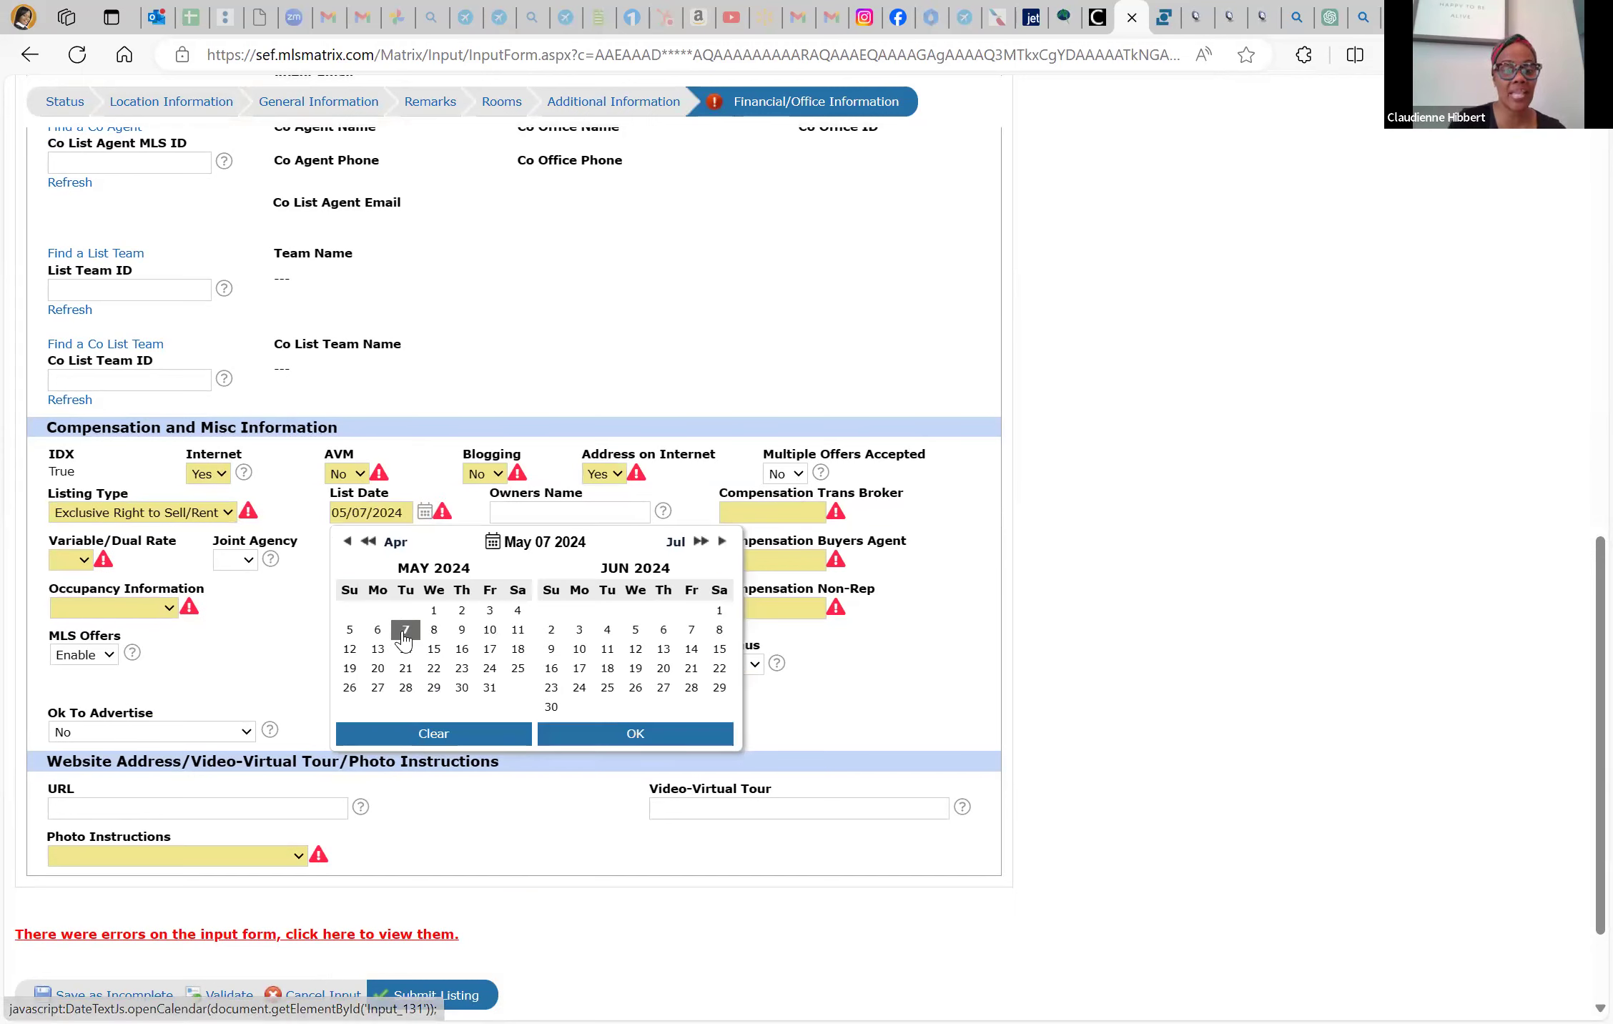
pyautogui.click(600, 734)
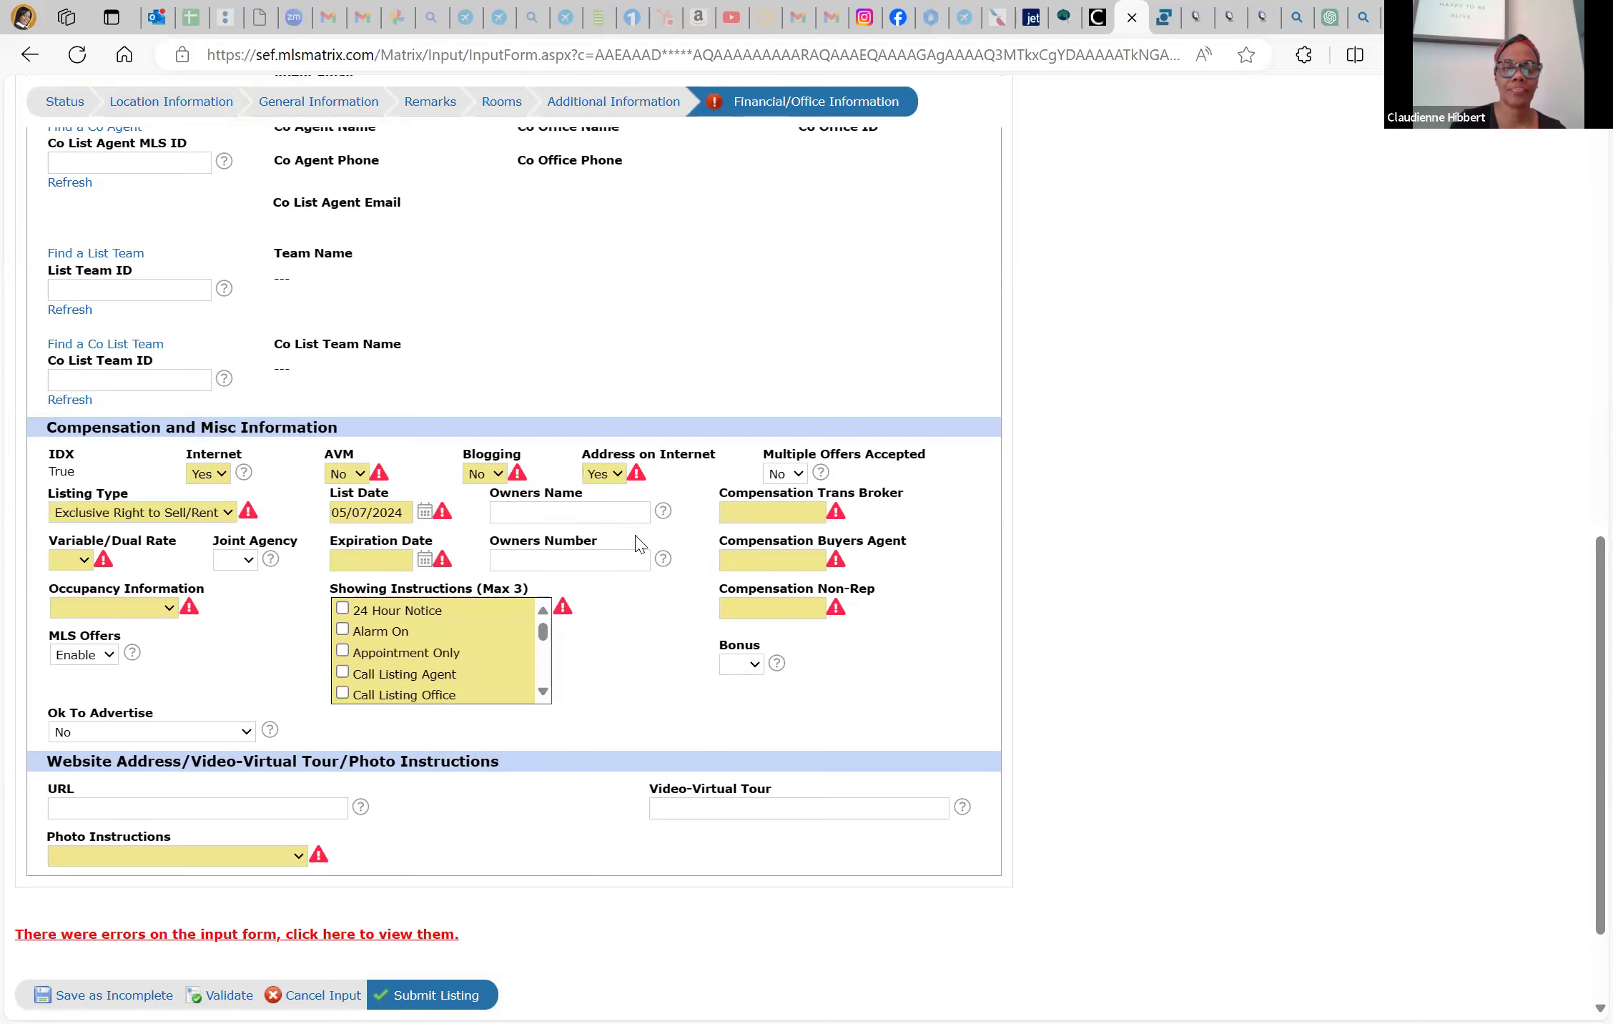
# Enter compensation of 2.5% Trans Broker, 2.5% Buyers Agent and 0 Non-Rep
pyautogui.click(763, 521)
pyautogui.write('2.5%')
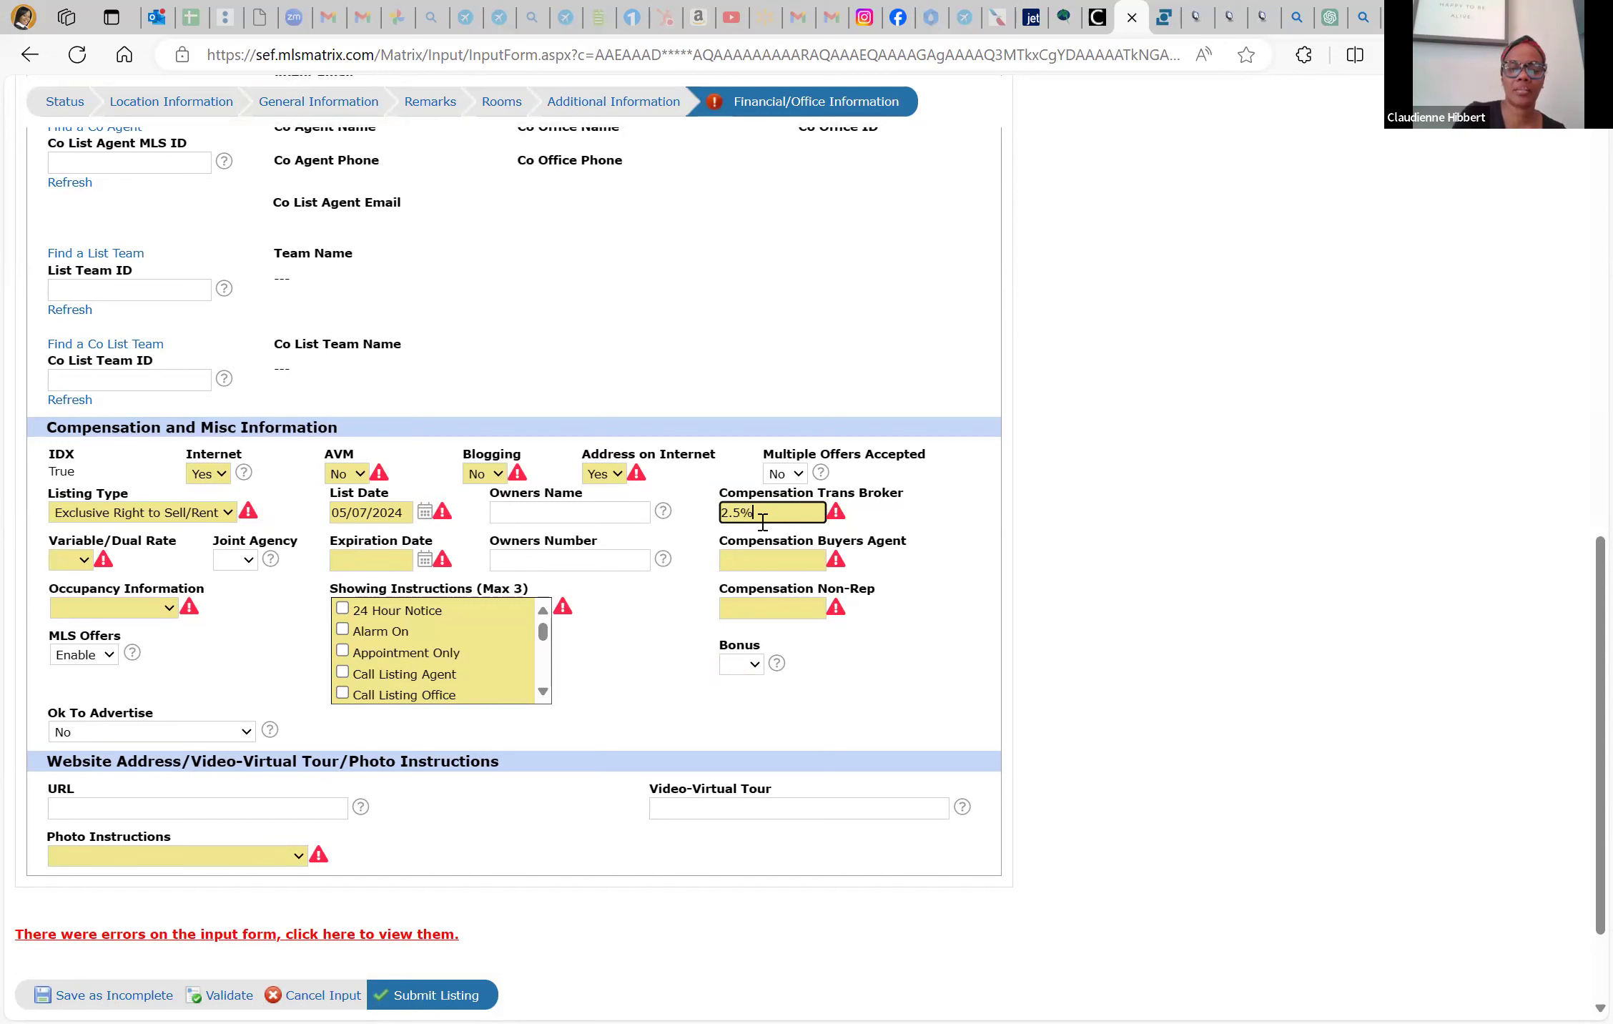
pyautogui.click(759, 563)
pyautogui.write('2')
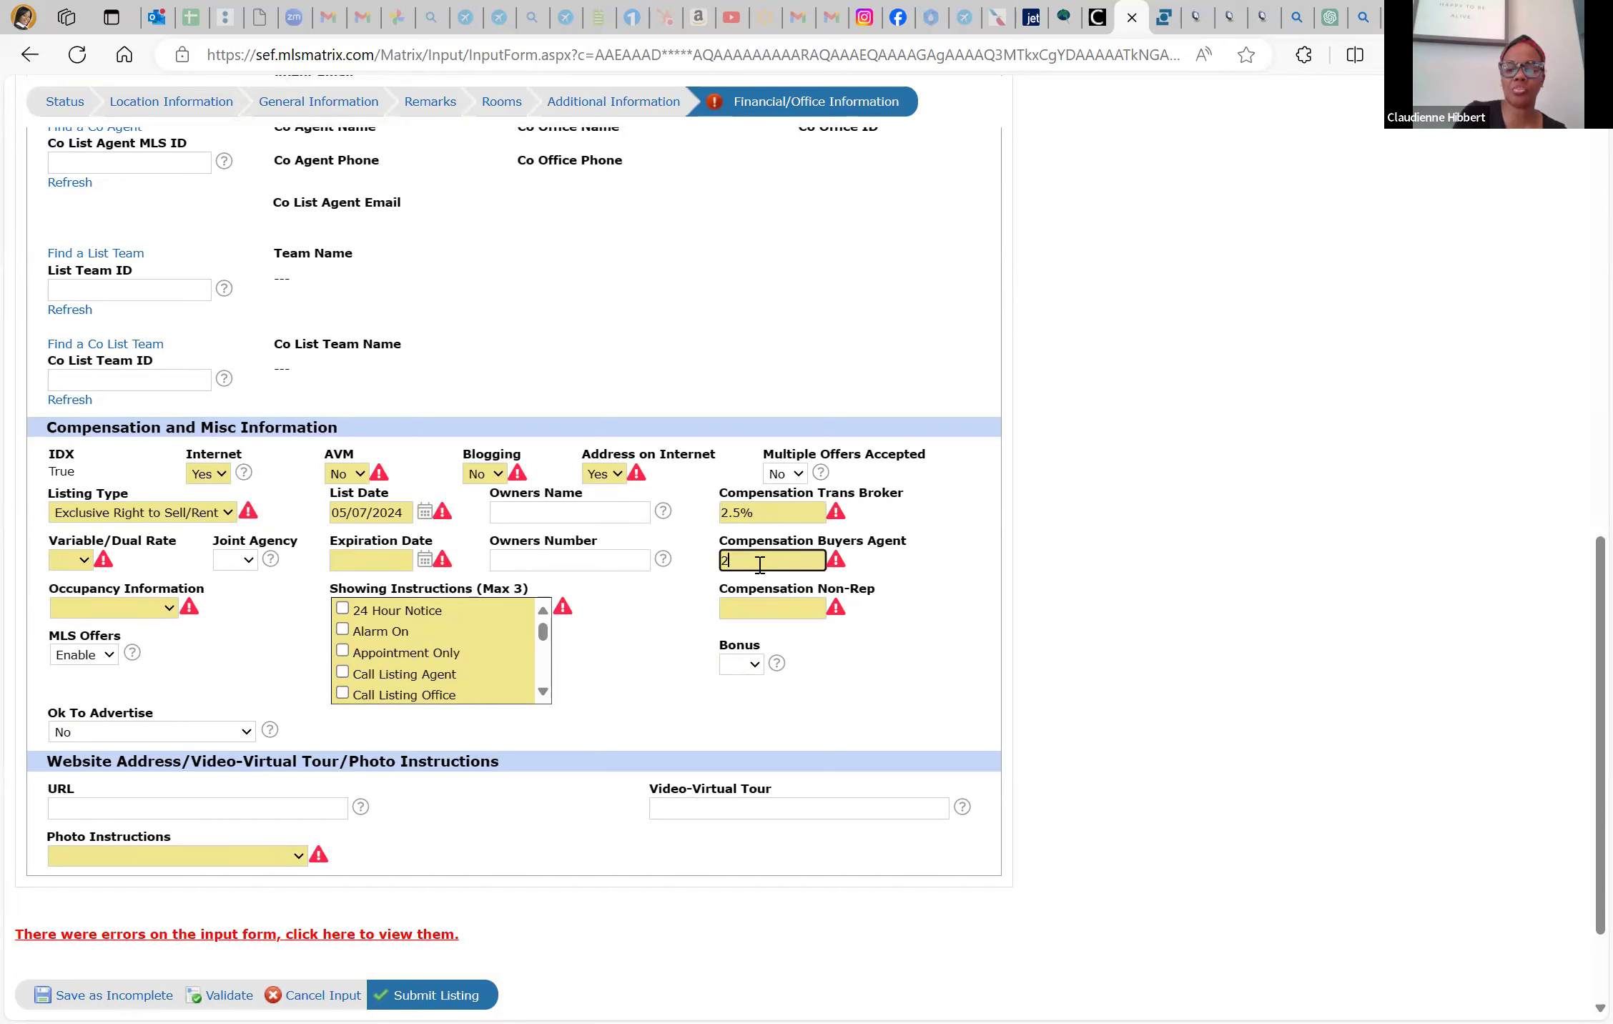
pyautogui.write('.5%')
pyautogui.click(755, 608)
pyautogui.write('0')
pyautogui.click(607, 627)
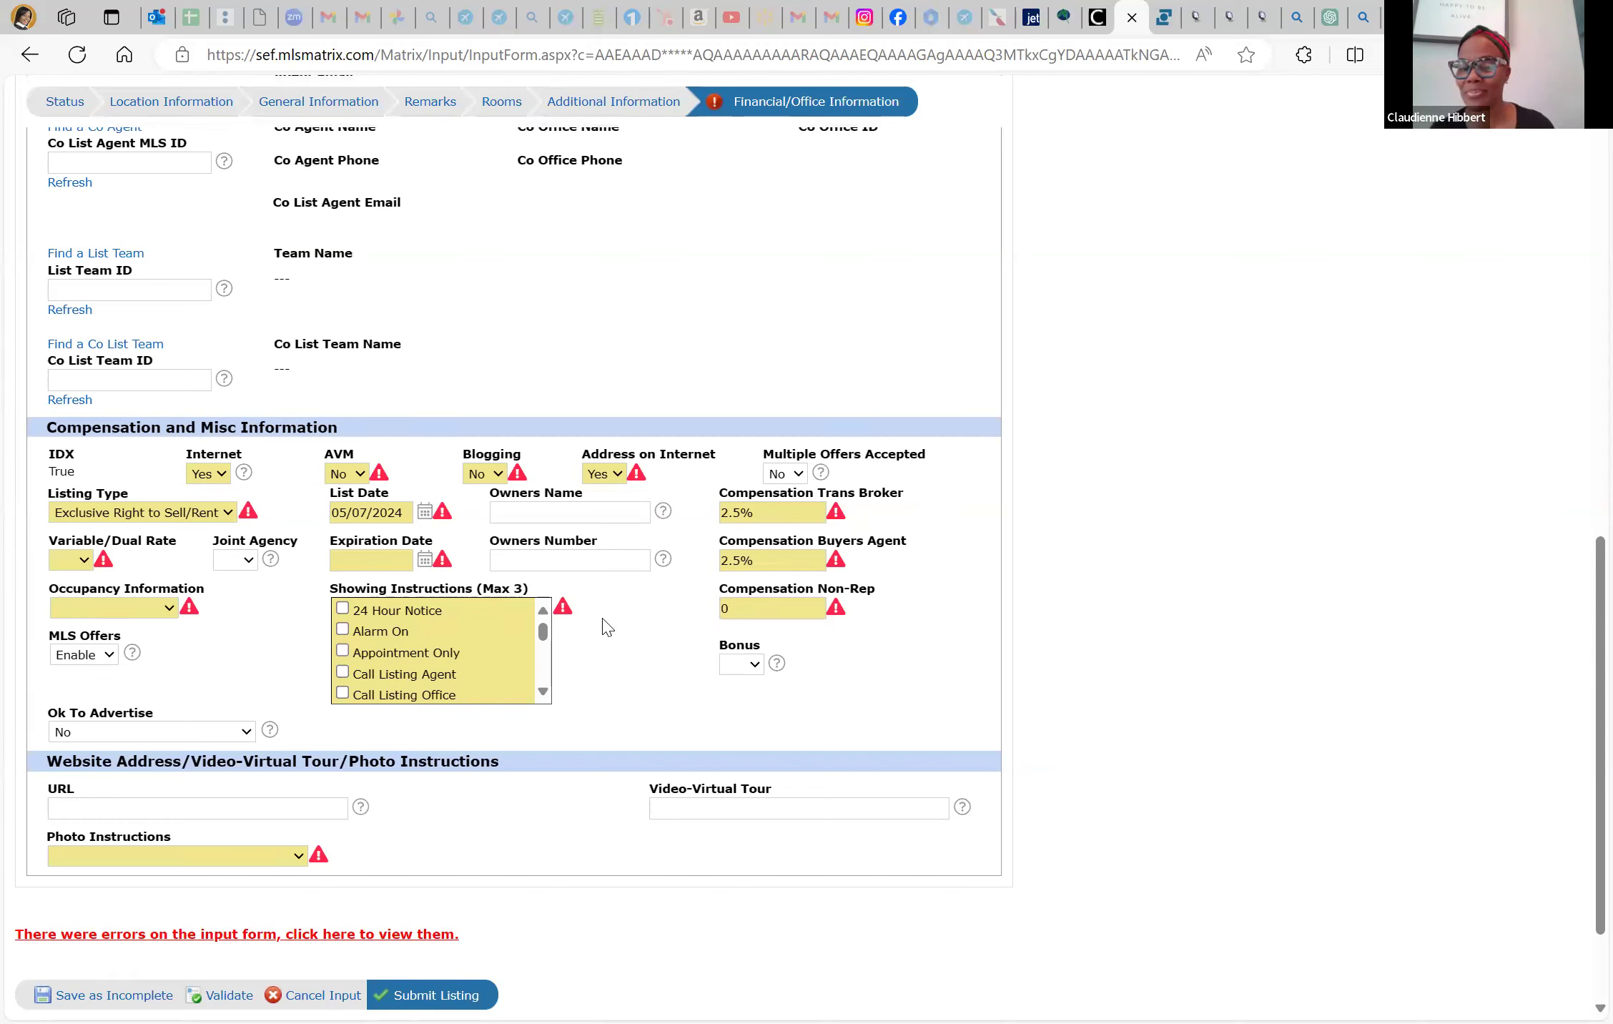
# Choose No for Variable/Dual Rate and Joint Agency, and enter Expiration Date 05/06/2025
pyautogui.click(79, 562)
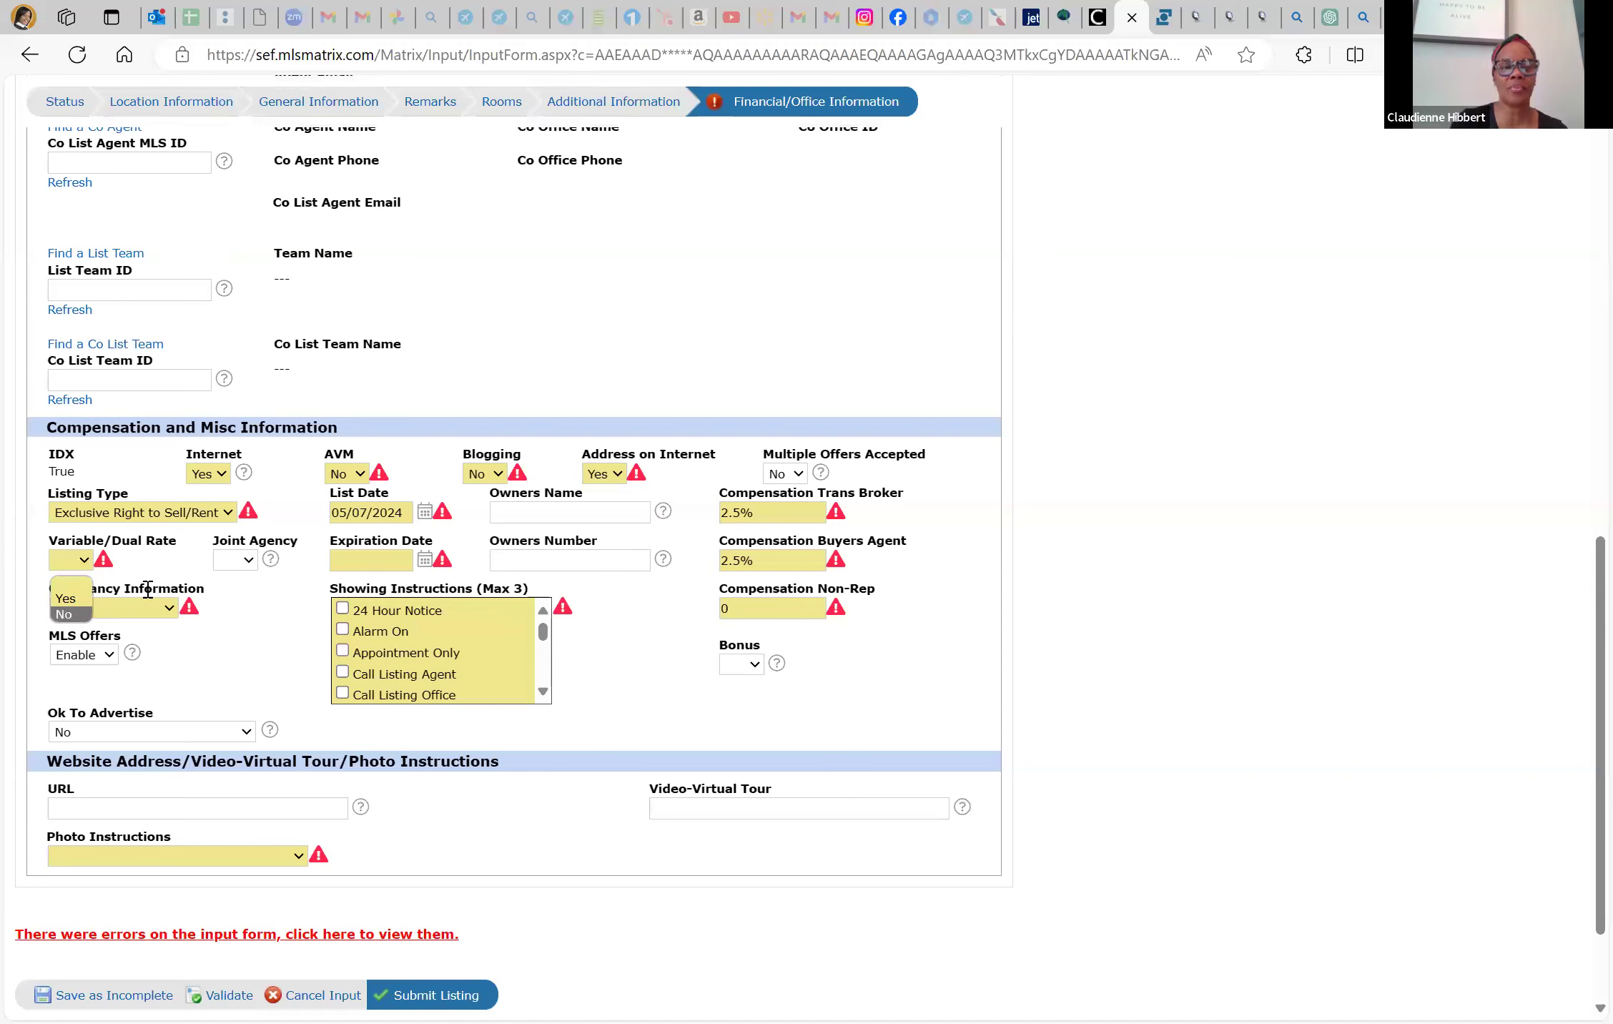
pyautogui.click(72, 614)
pyautogui.click(247, 561)
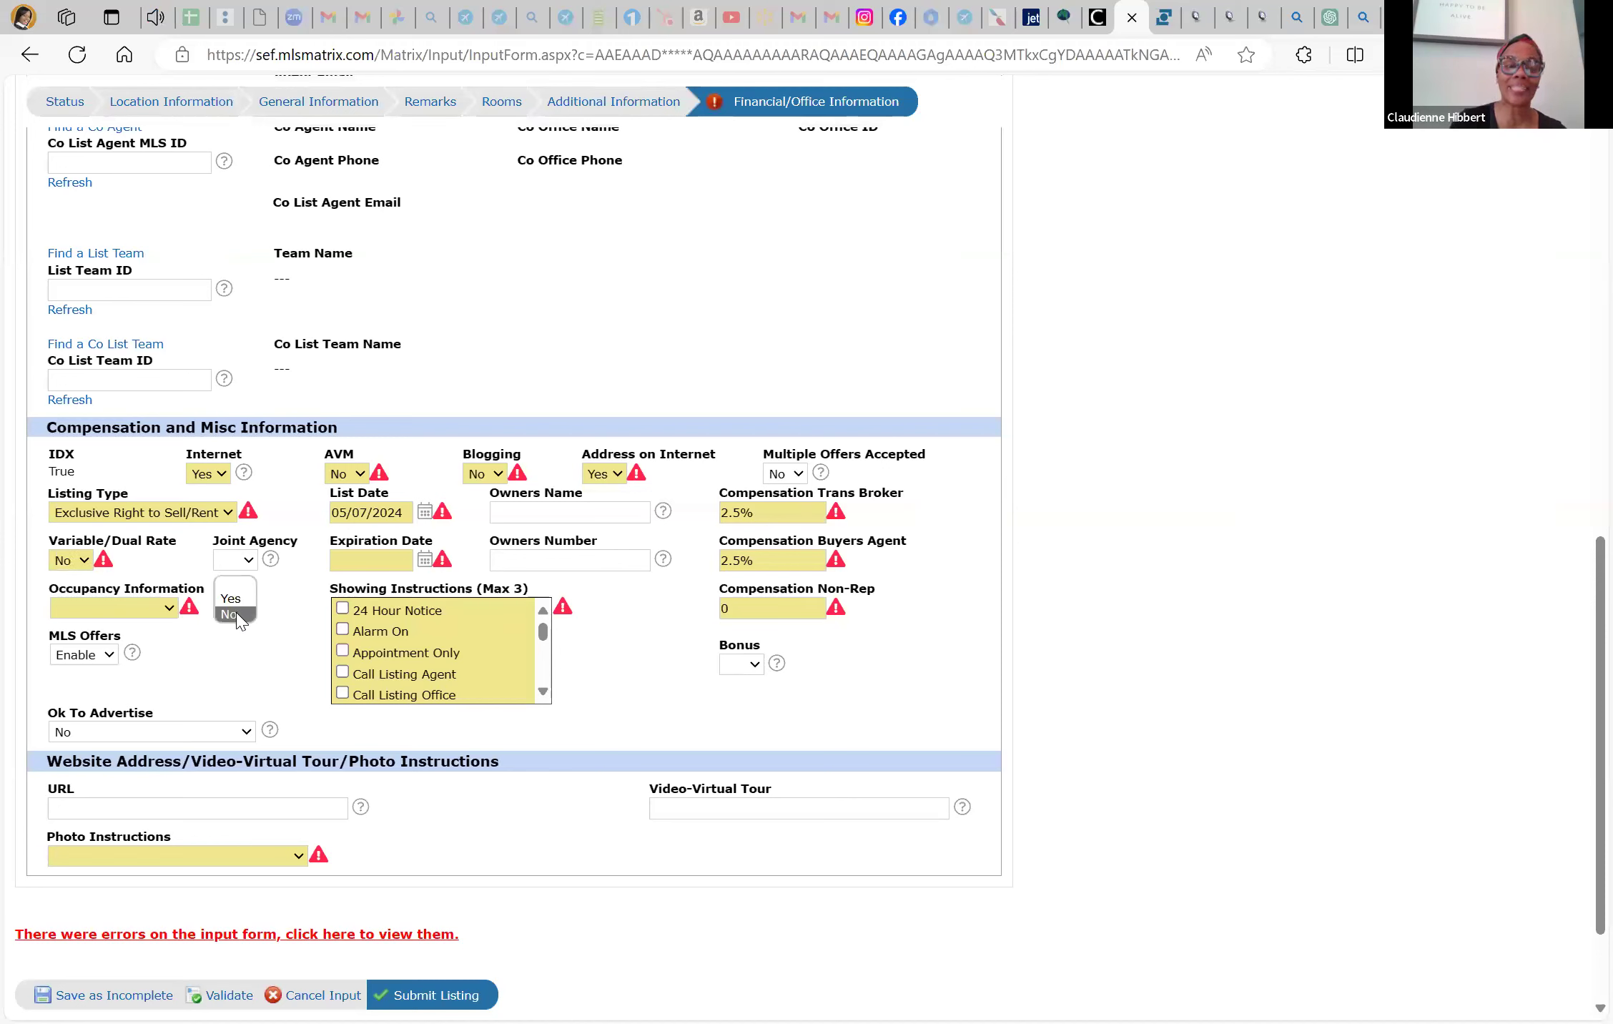
pyautogui.click(231, 614)
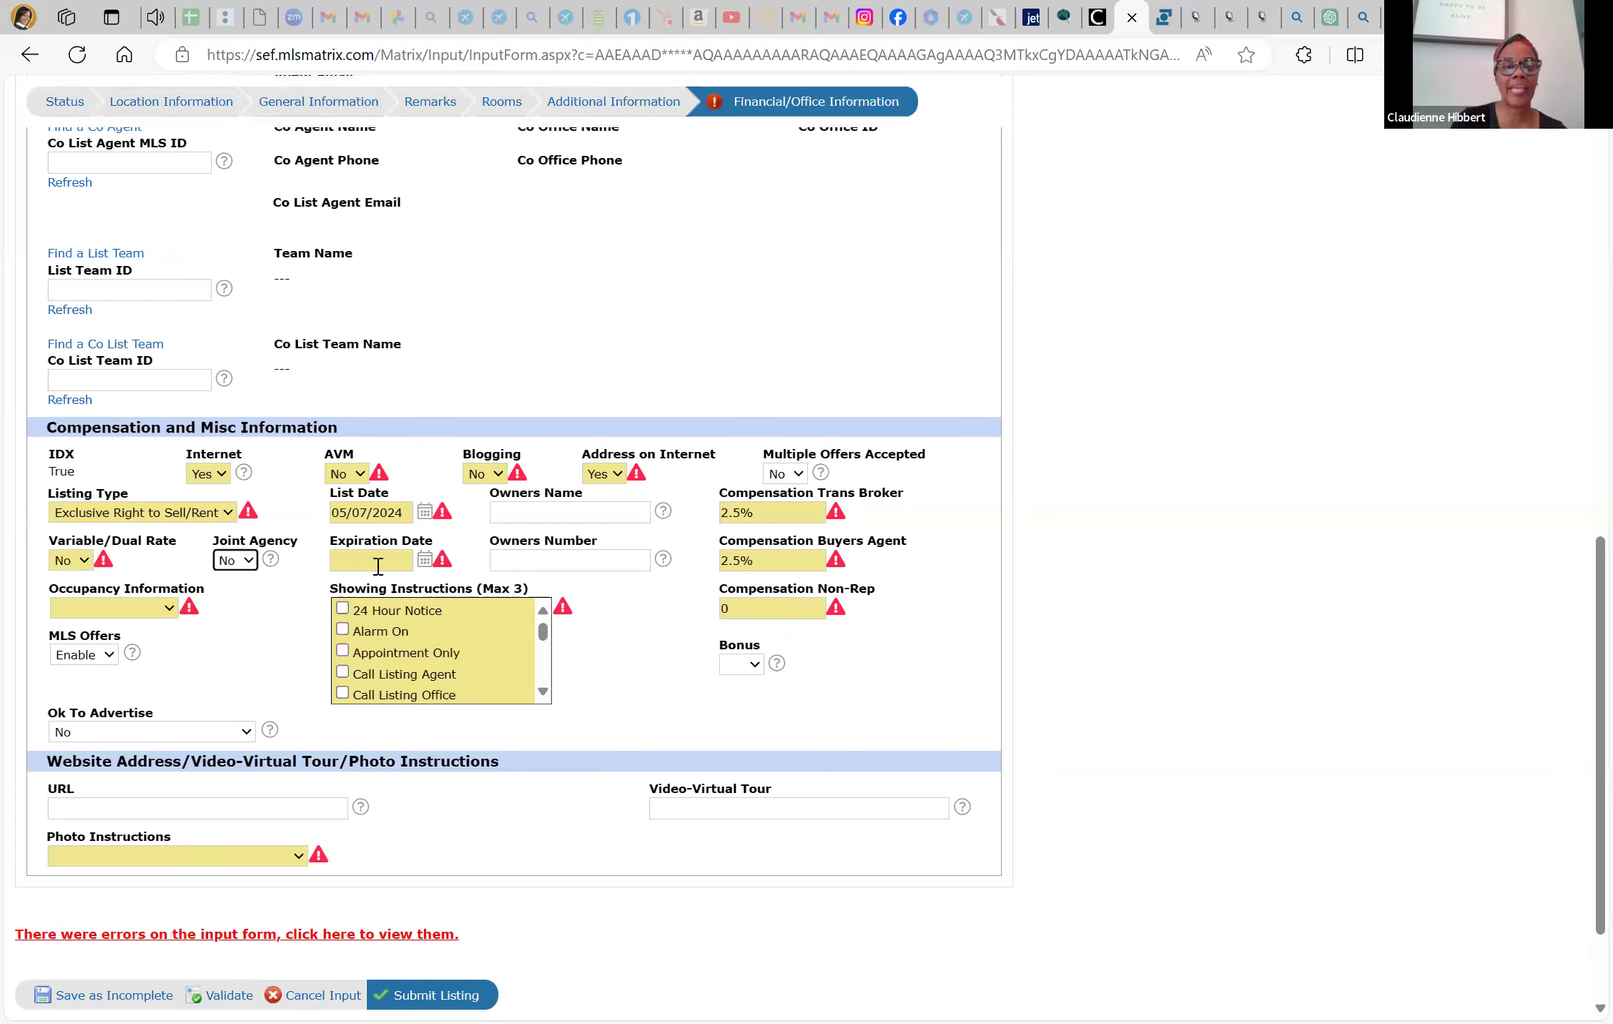
pyautogui.click(381, 559)
pyautogui.write('05')
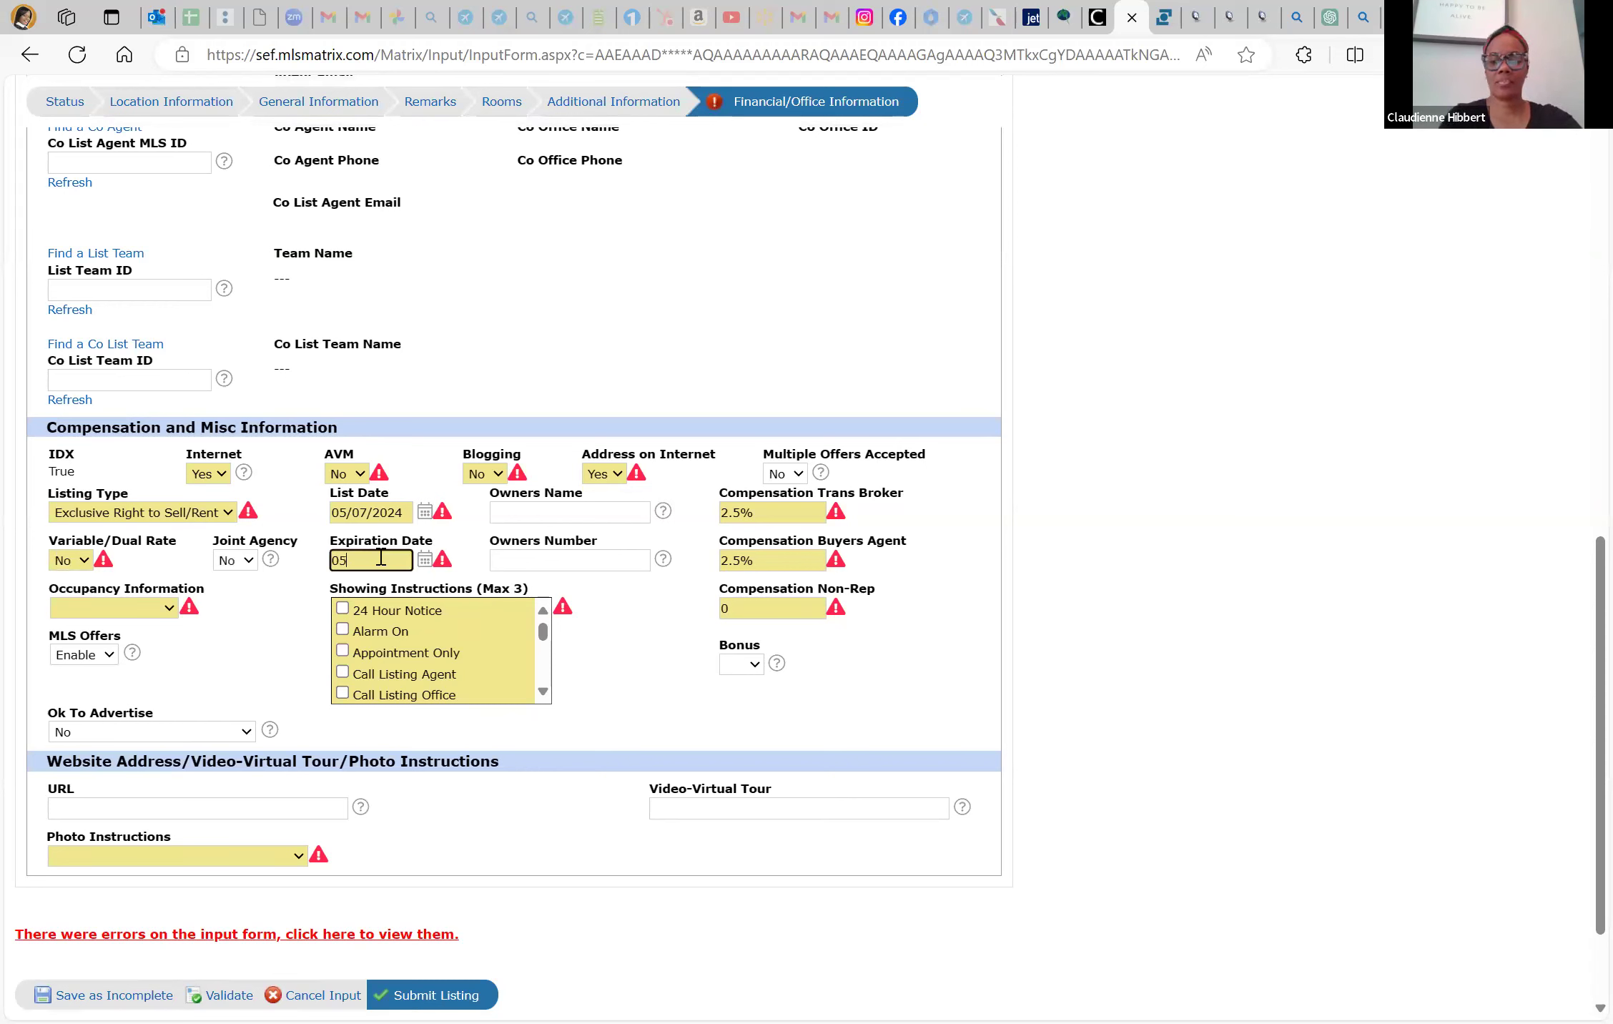
pyautogui.write('/06')
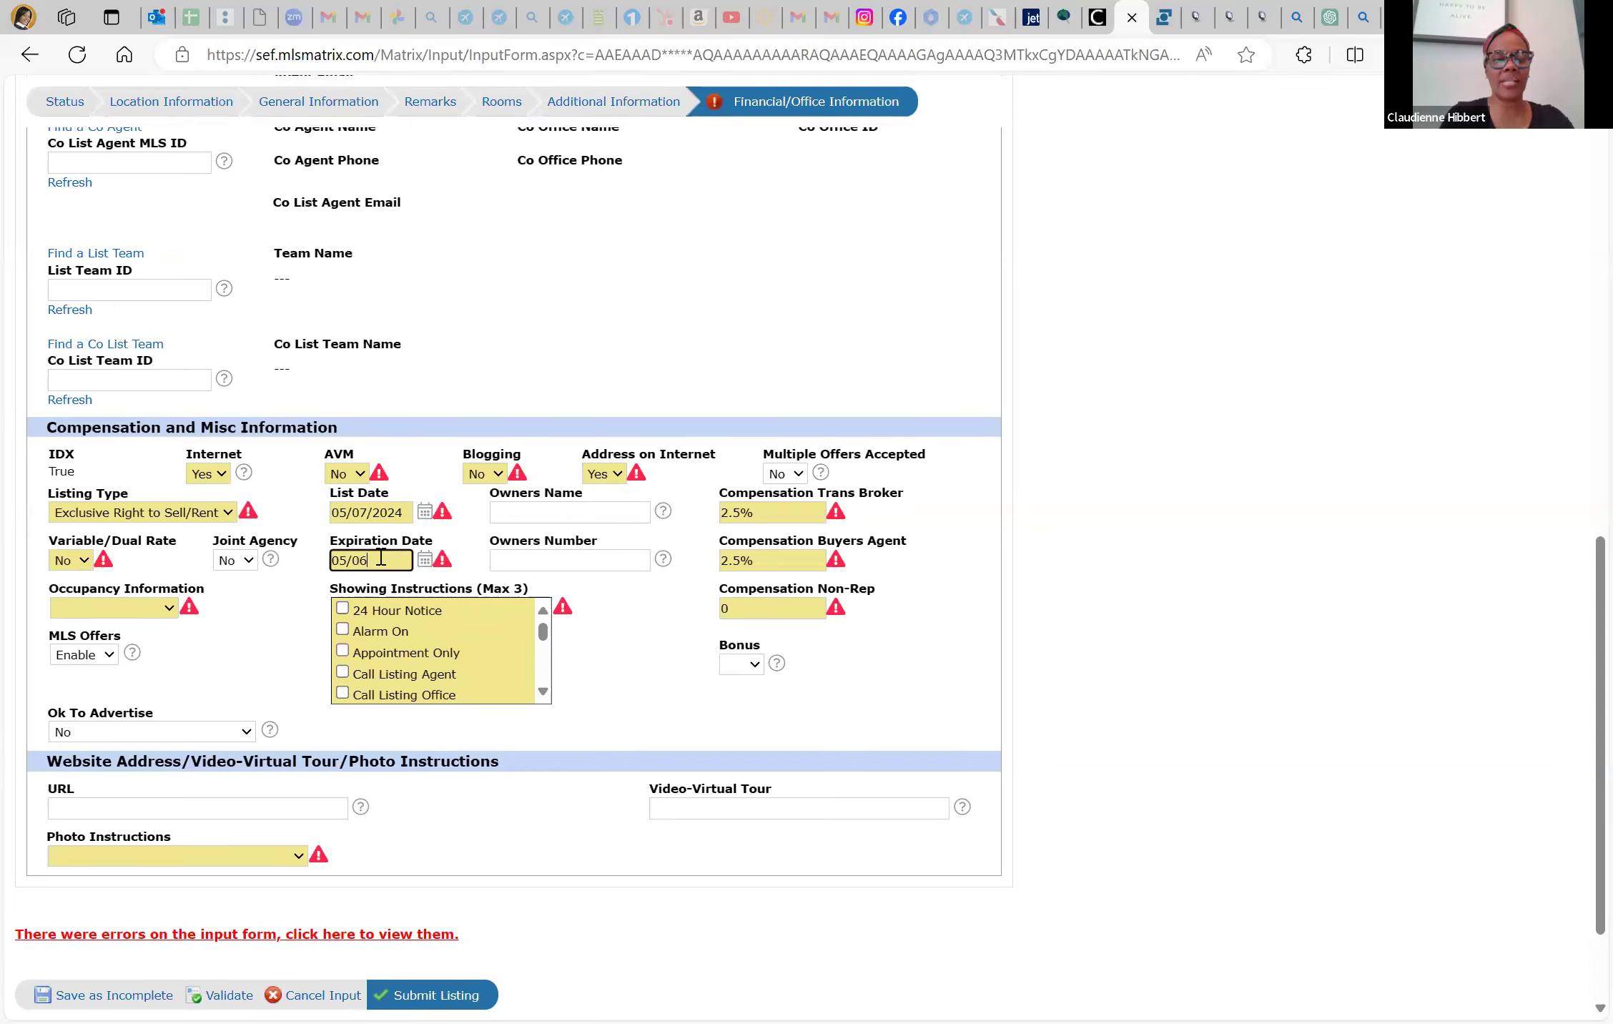
pyautogui.write('/2025')
pyautogui.click(599, 635)
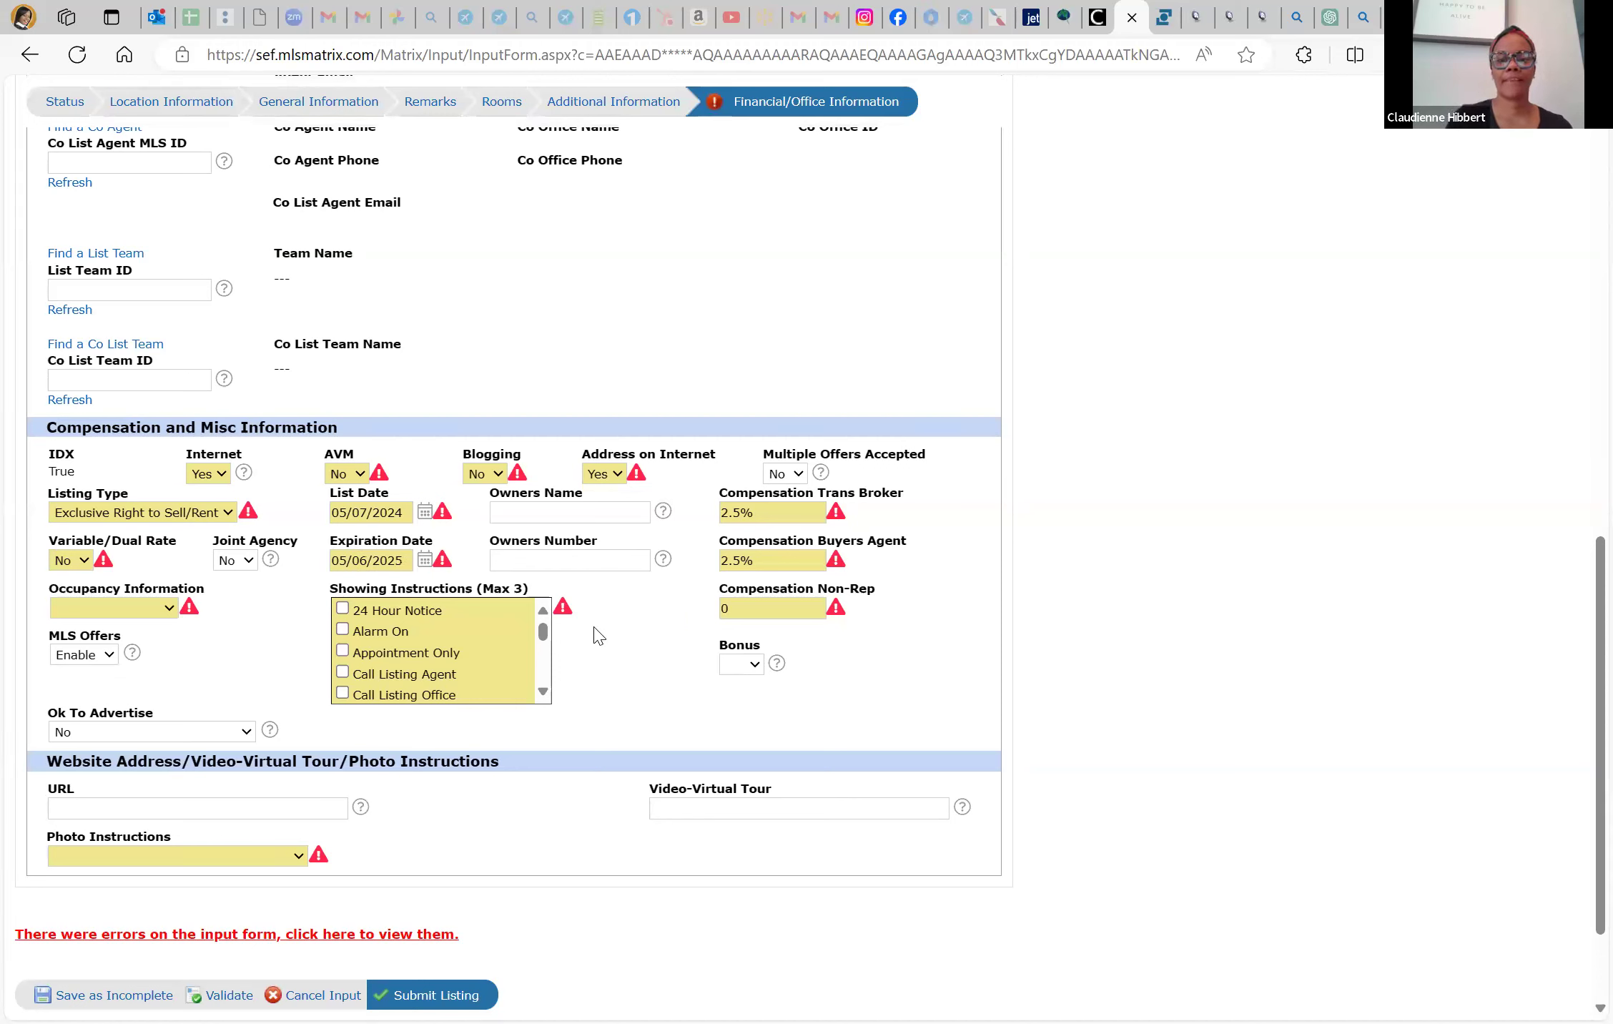
# Tick Showing Assist in Showing Instructions and keep Ok To Advertise at No
pyautogui.scroll(-1, 344, 657)
pyautogui.scroll(-4, 343, 658)
pyautogui.scroll(-3, 343, 658)
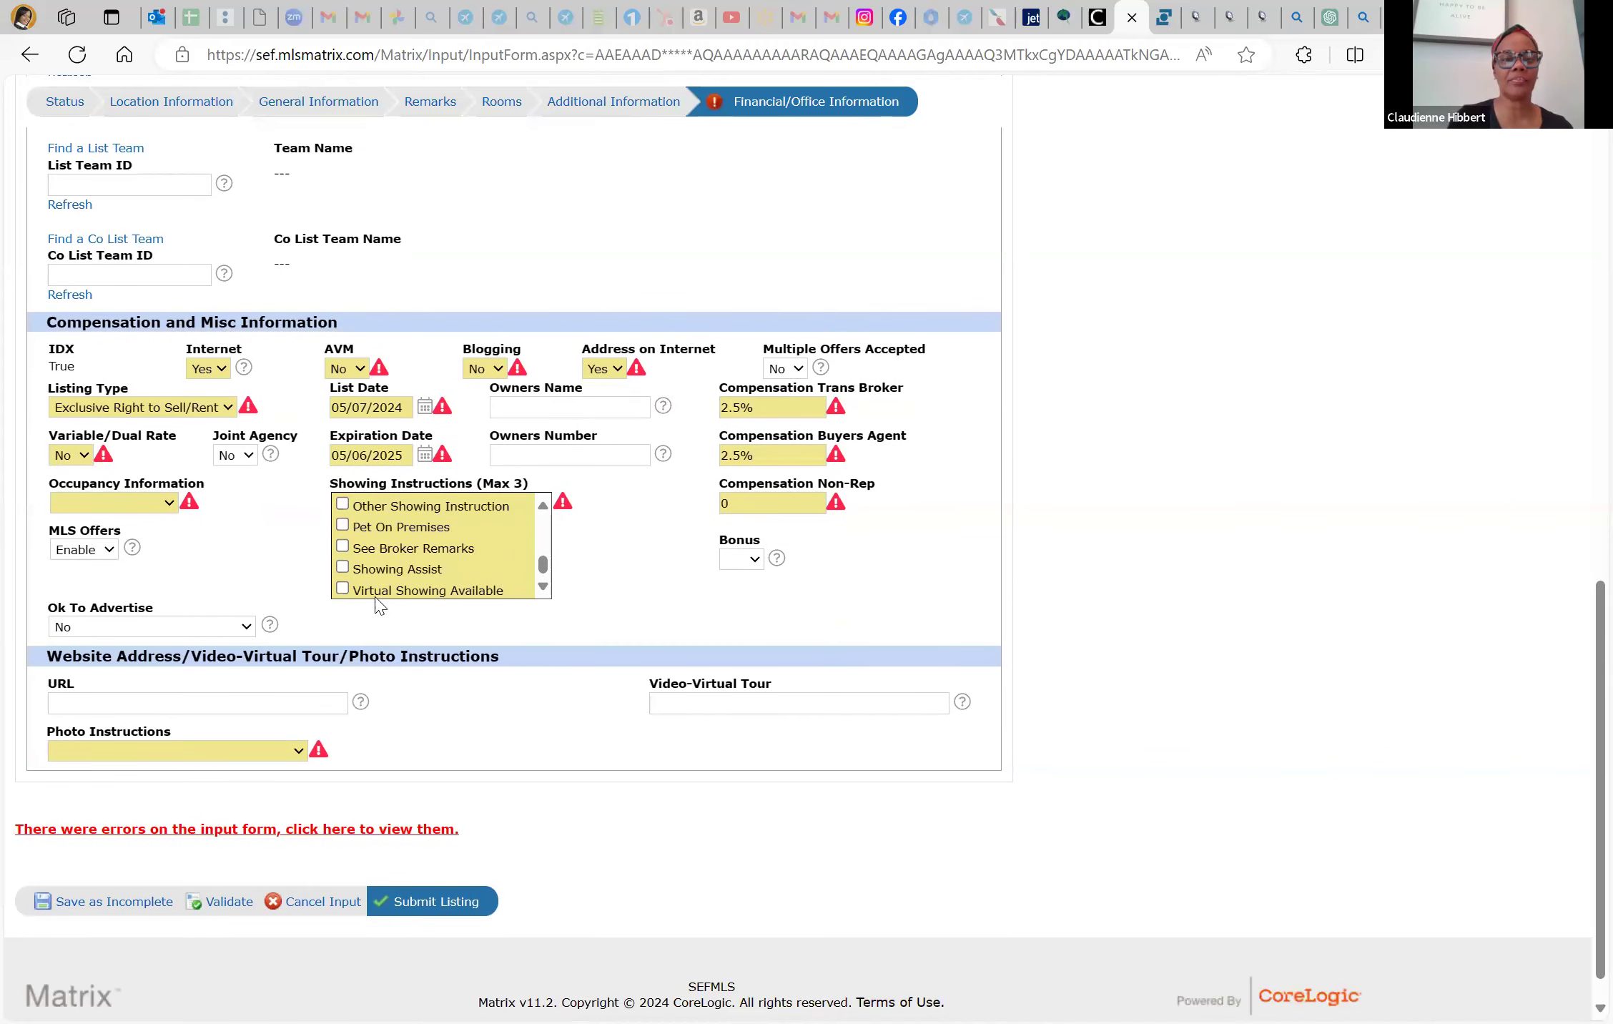
pyautogui.click(342, 569)
pyautogui.scroll(1, 271, 548)
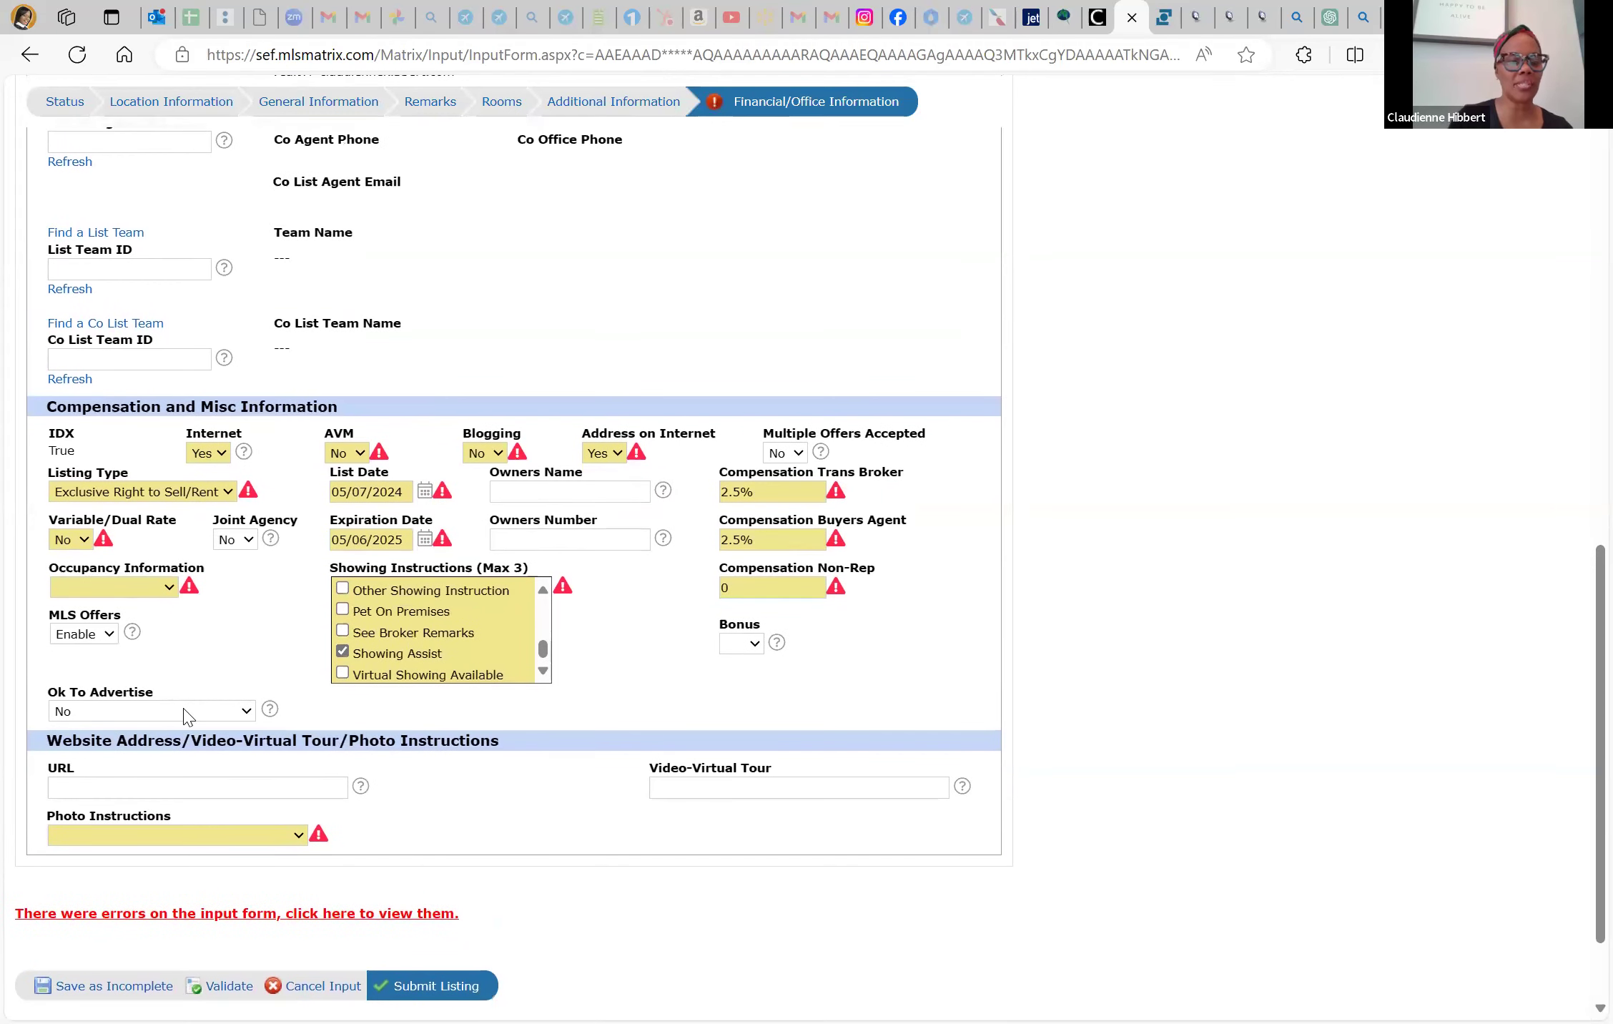
pyautogui.click(184, 711)
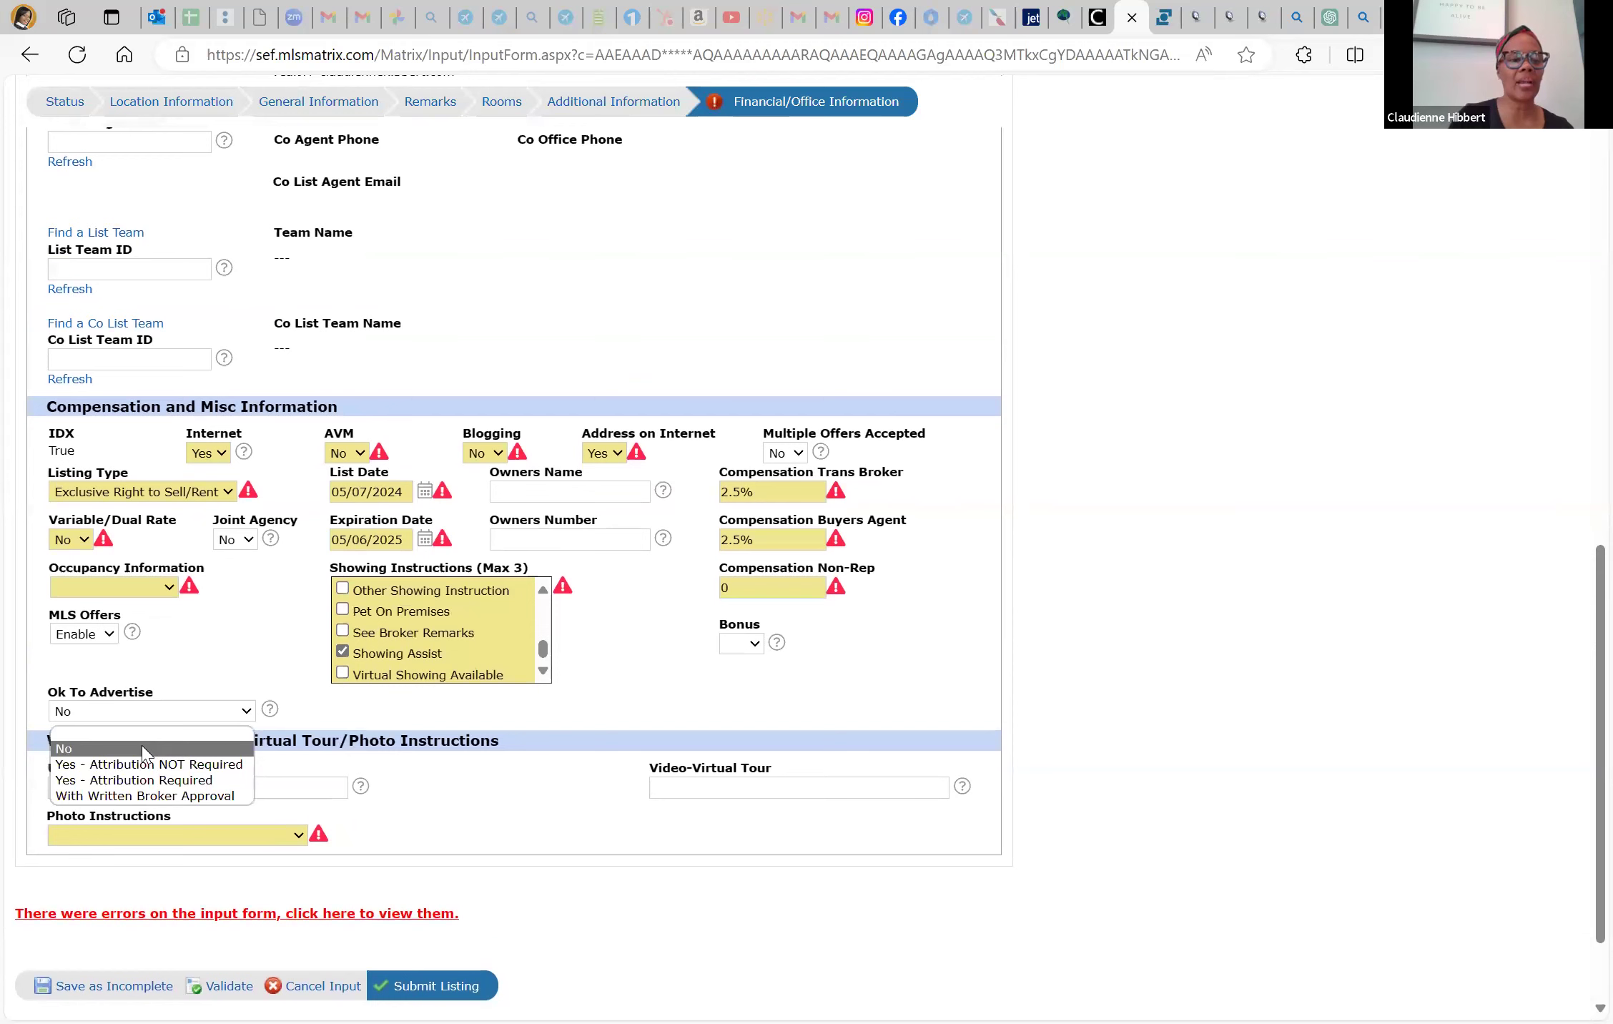
pyautogui.click(206, 646)
# Set MLS Offers to Disable
pyautogui.scroll(-2, 206, 646)
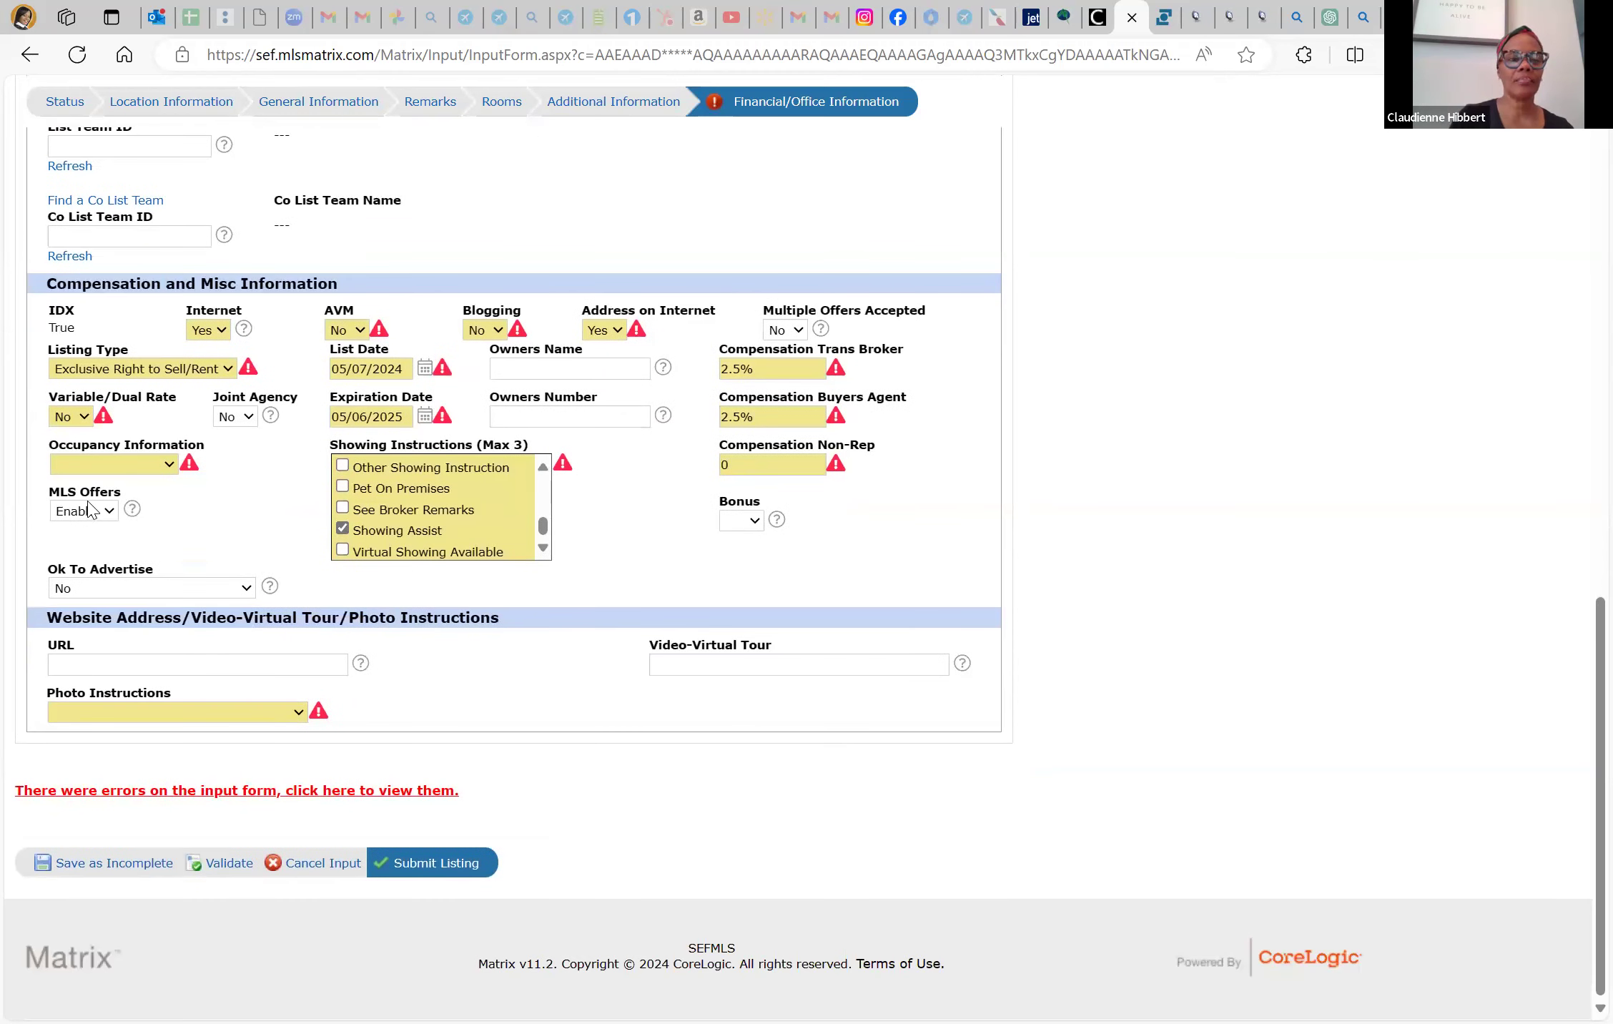
pyautogui.click(93, 512)
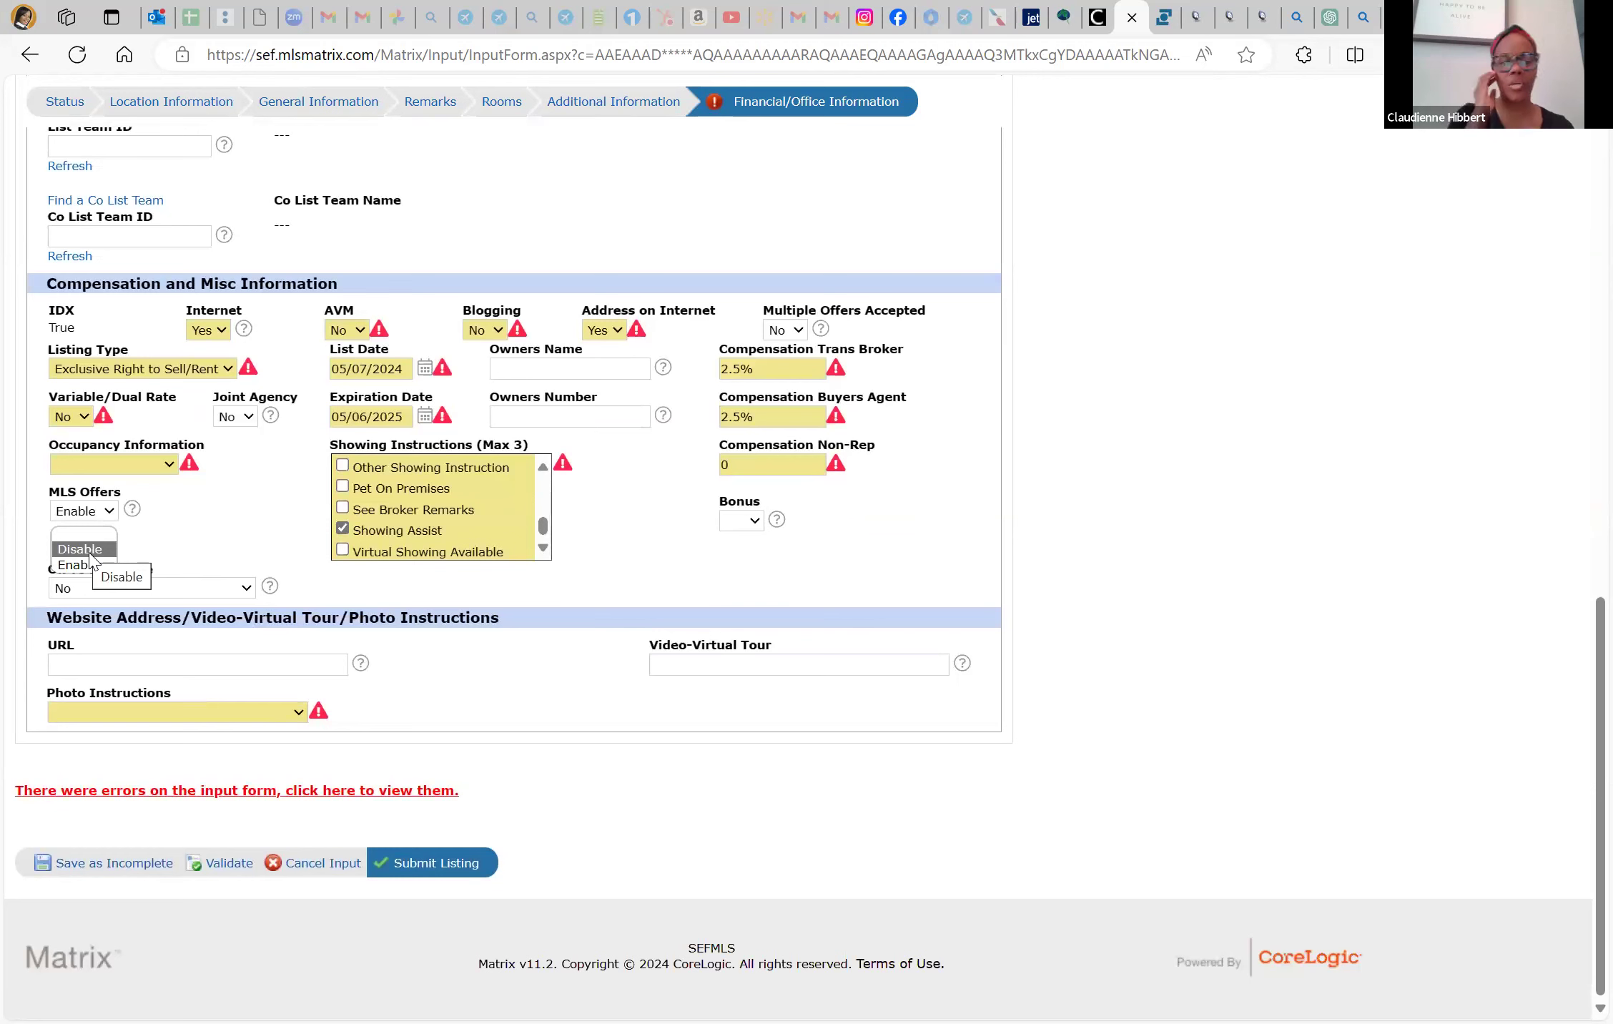
pyautogui.click(89, 550)
pyautogui.click(90, 511)
pyautogui.click(84, 564)
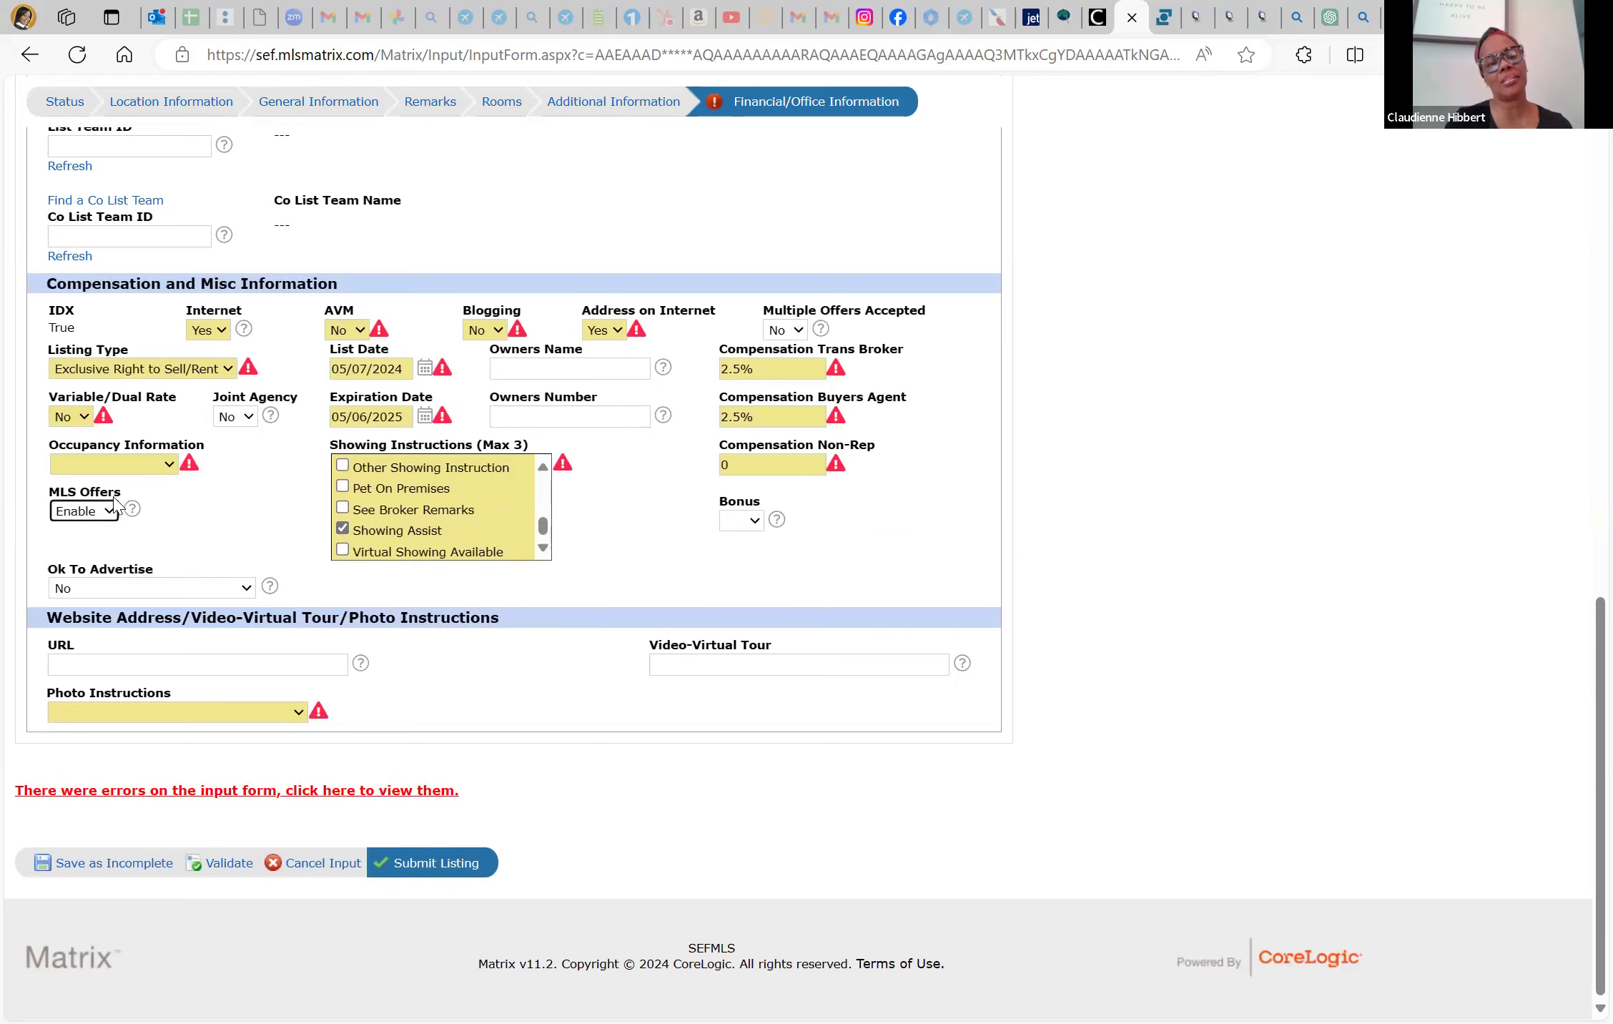
pyautogui.click(84, 510)
pyautogui.click(85, 546)
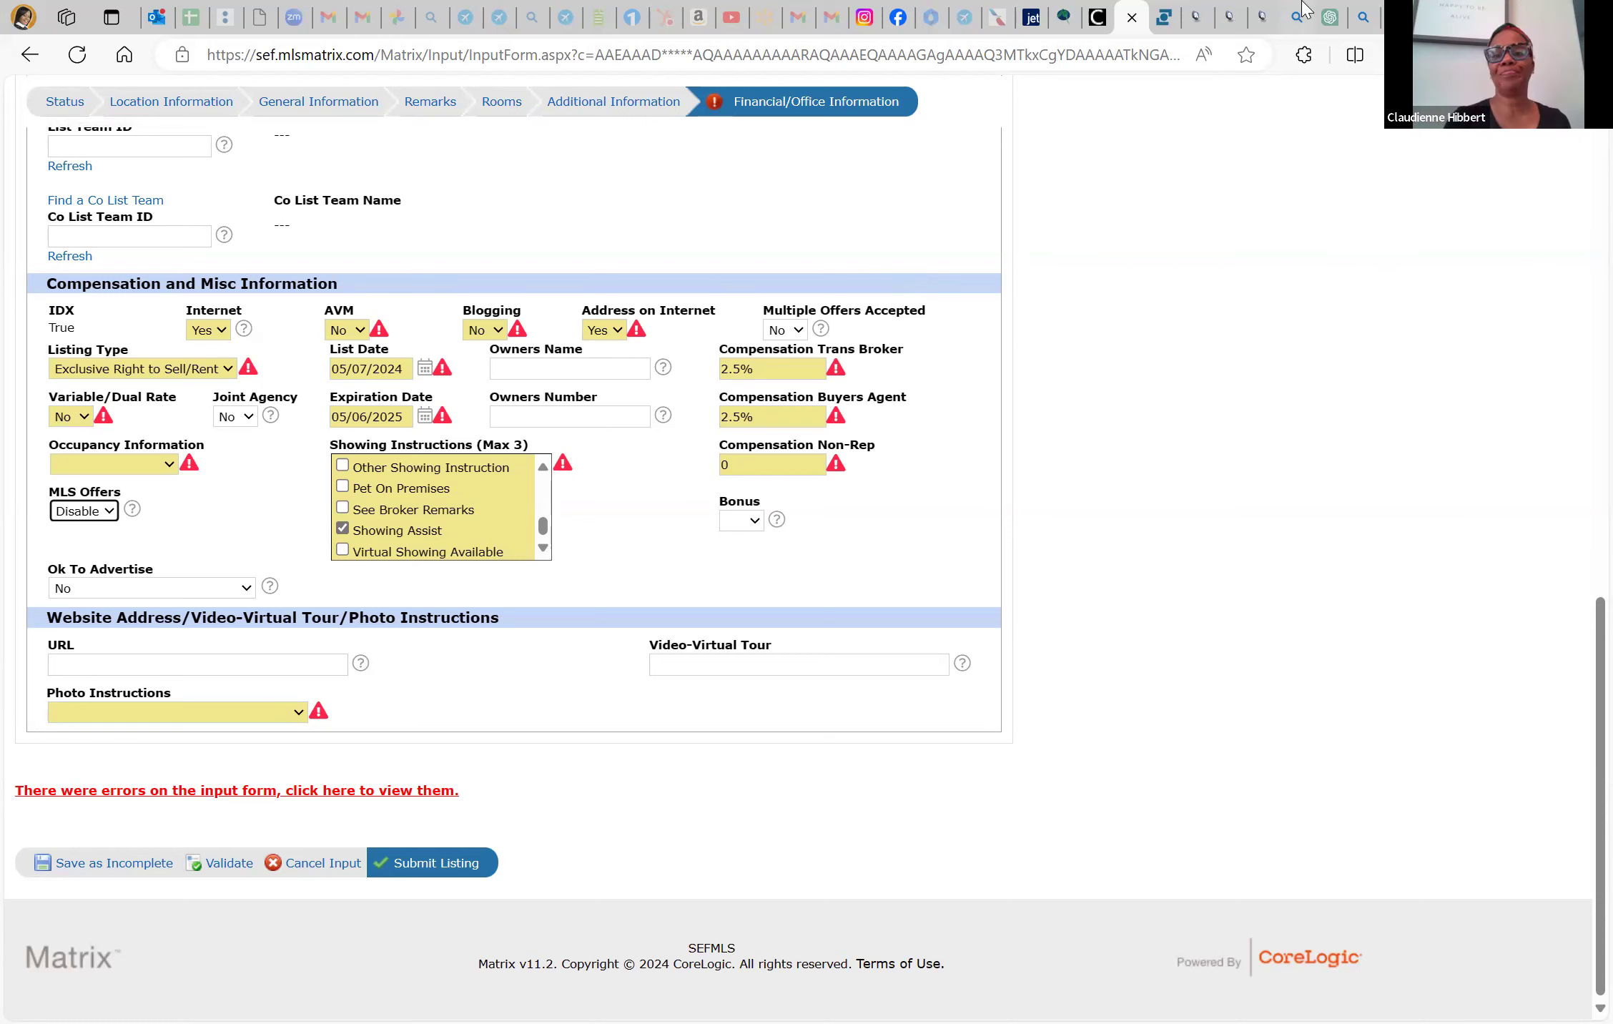
# Leave Gmail and open Google Drive in a new tab
pyautogui.click(799, 17)
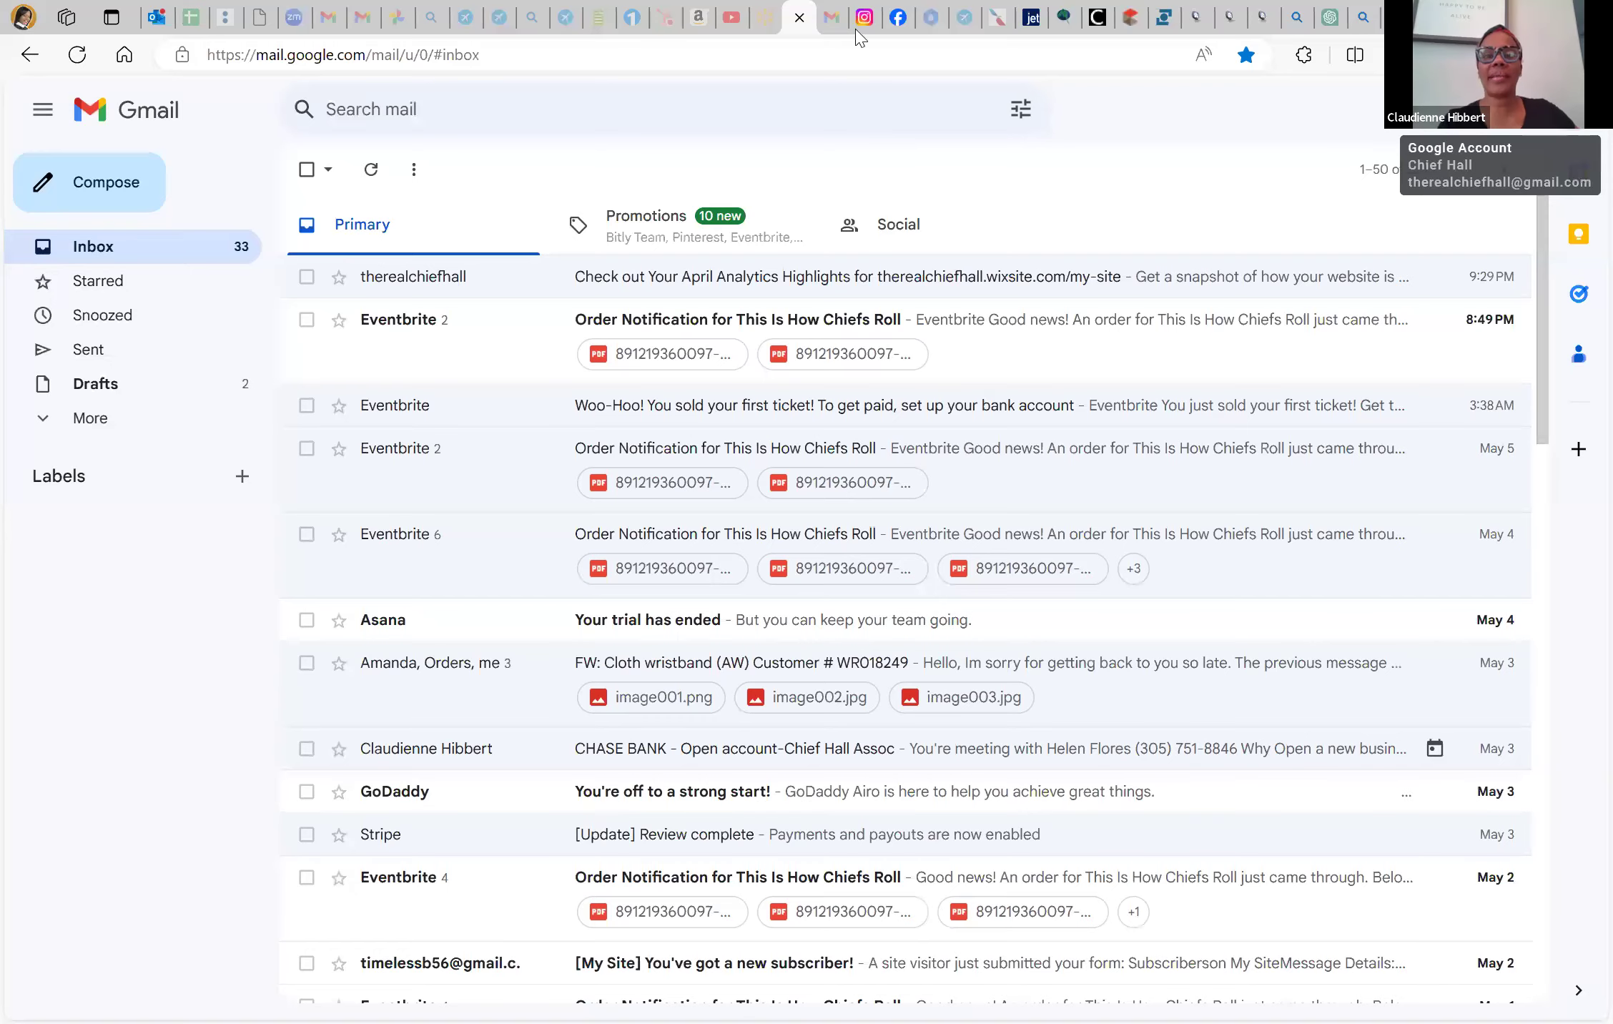
pyautogui.click(833, 18)
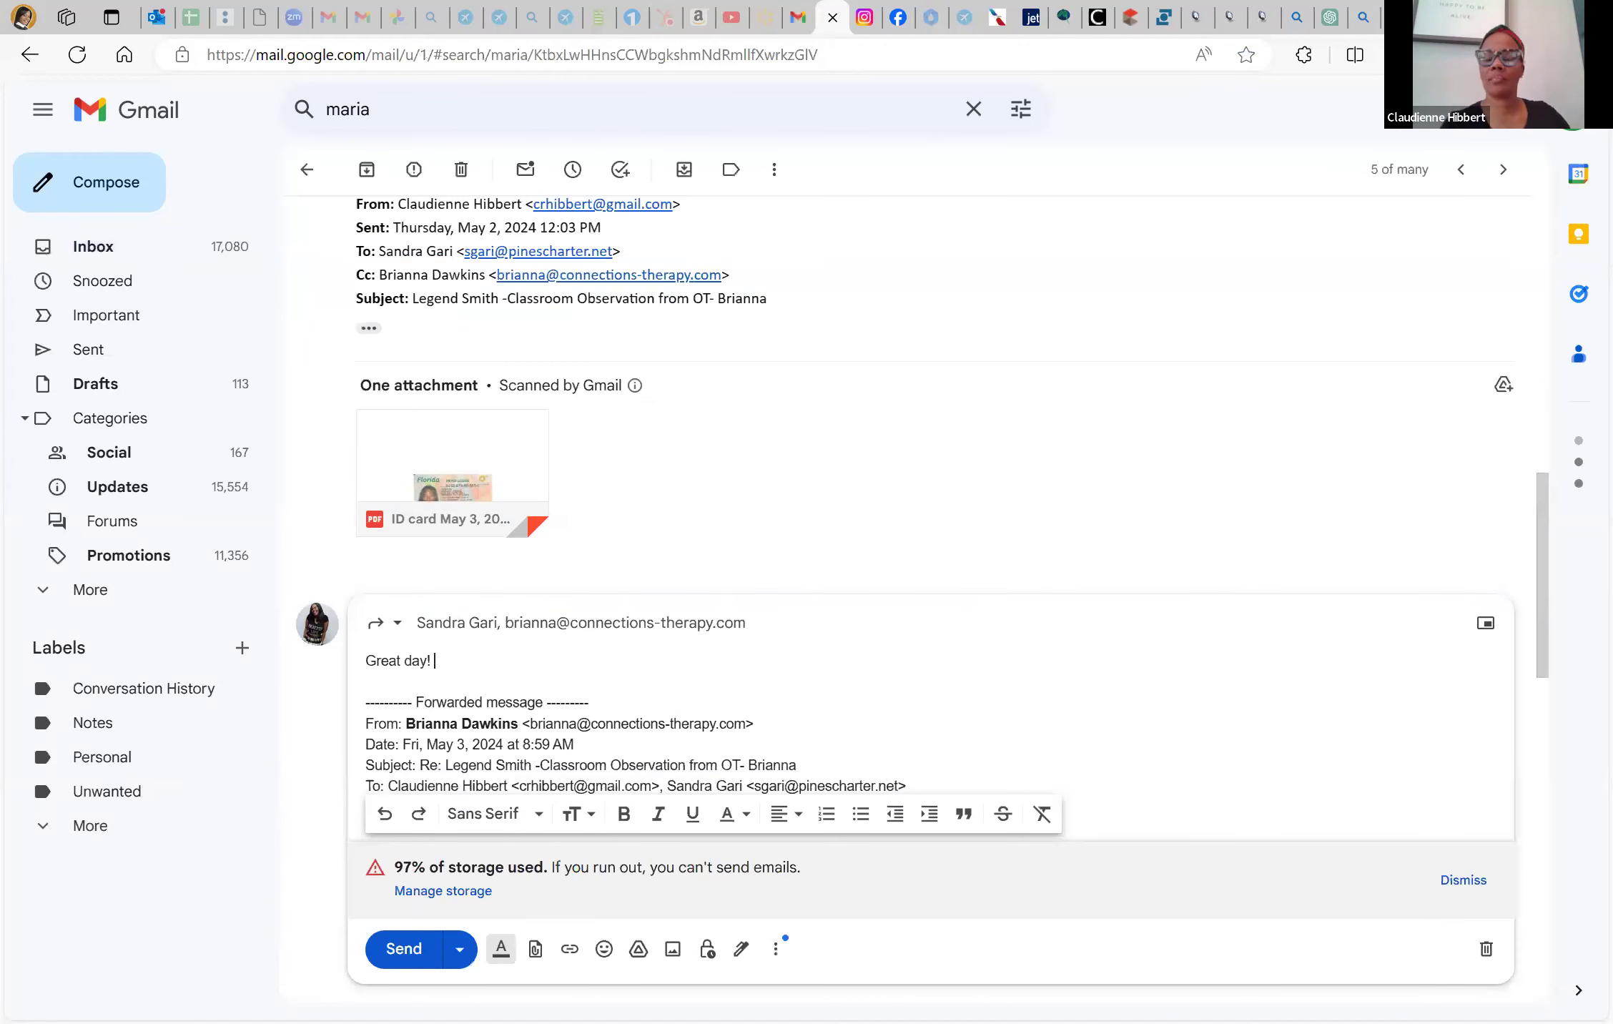
pyautogui.click(1356, 267)
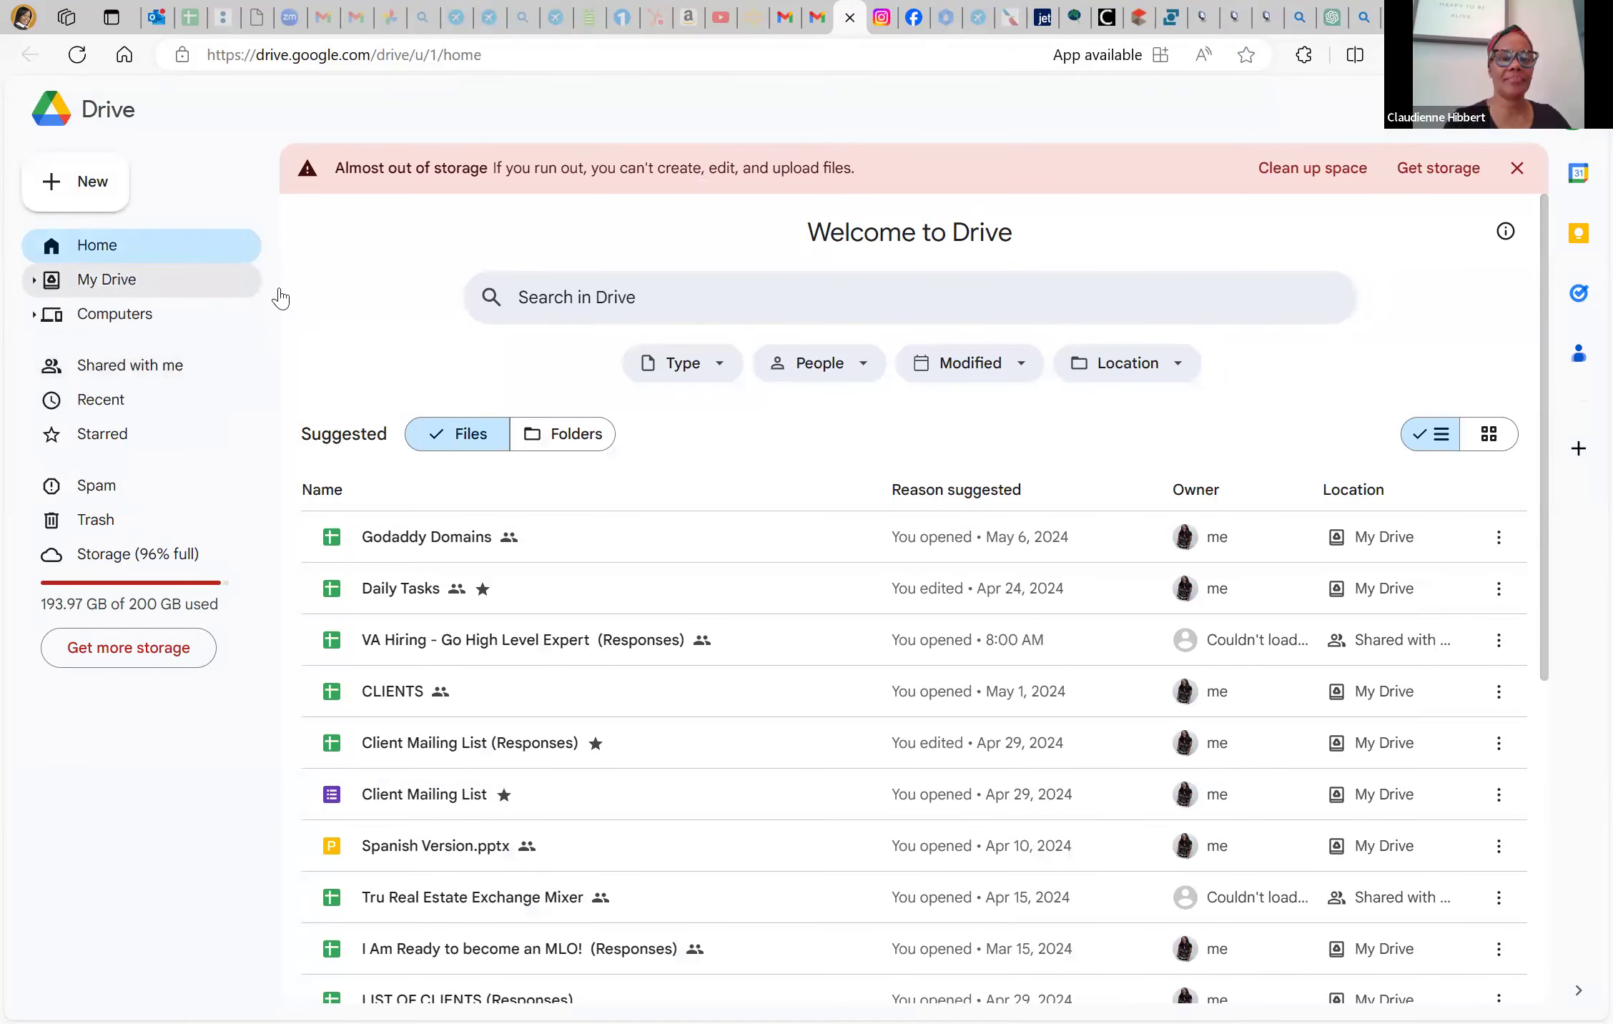
# Search Drive for 'address', review the matching files, and go back to the Matrix form
pyautogui.click(616, 304)
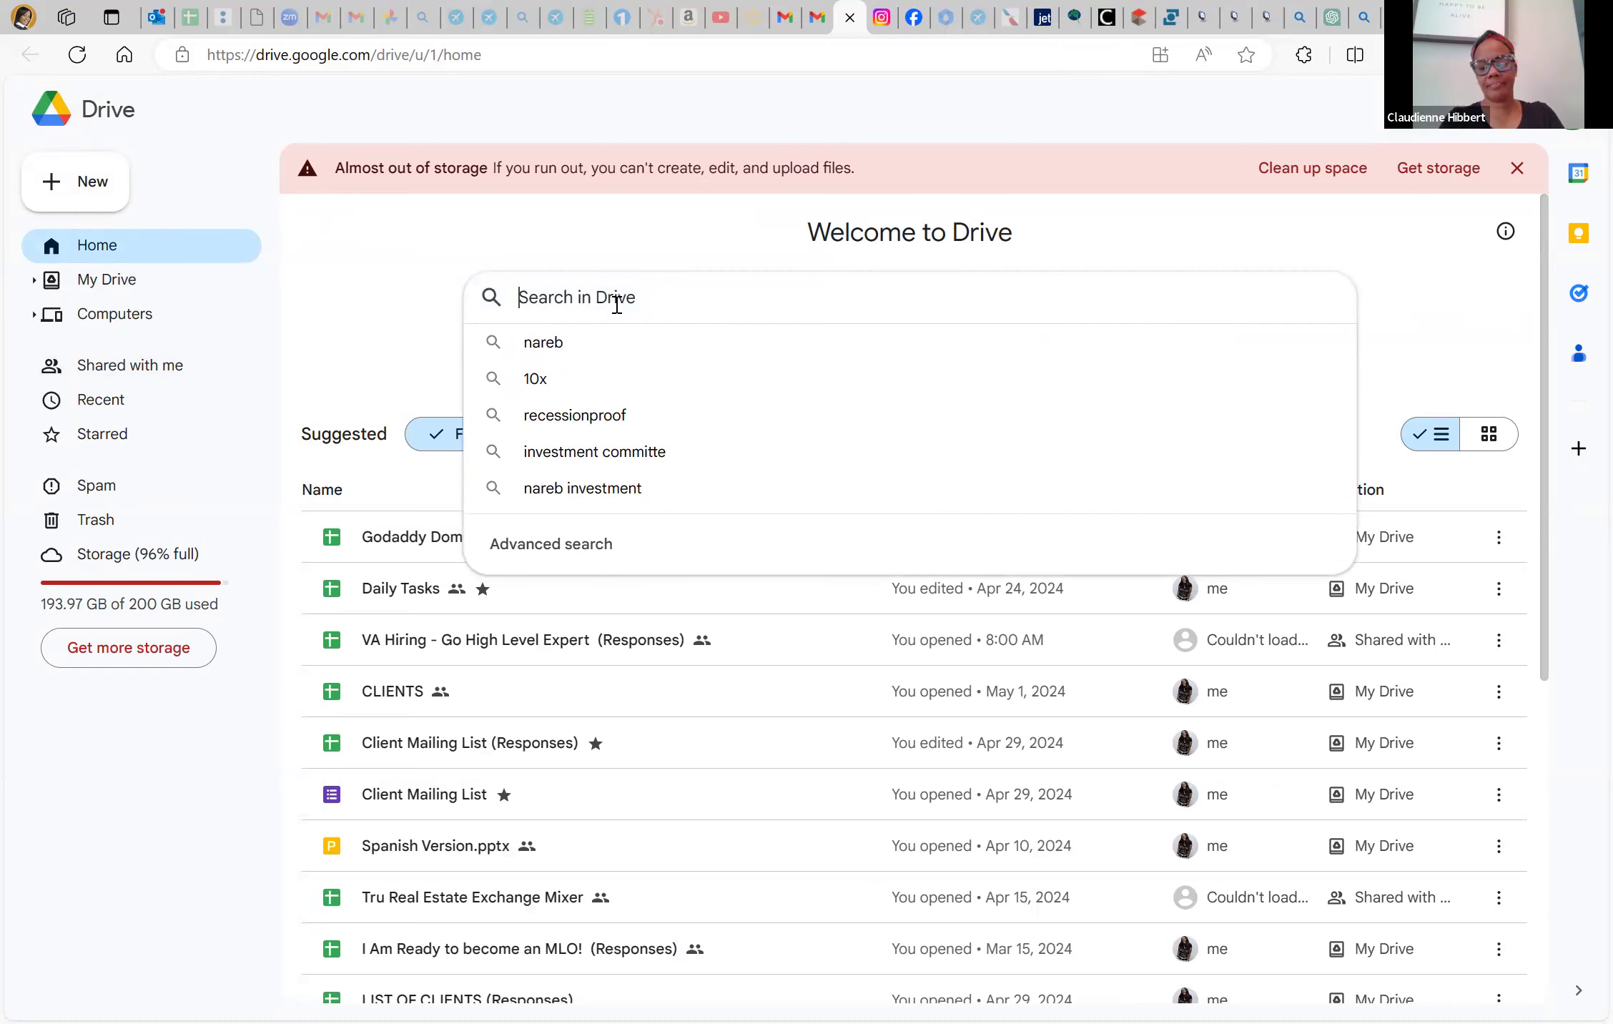
pyautogui.write('pro')
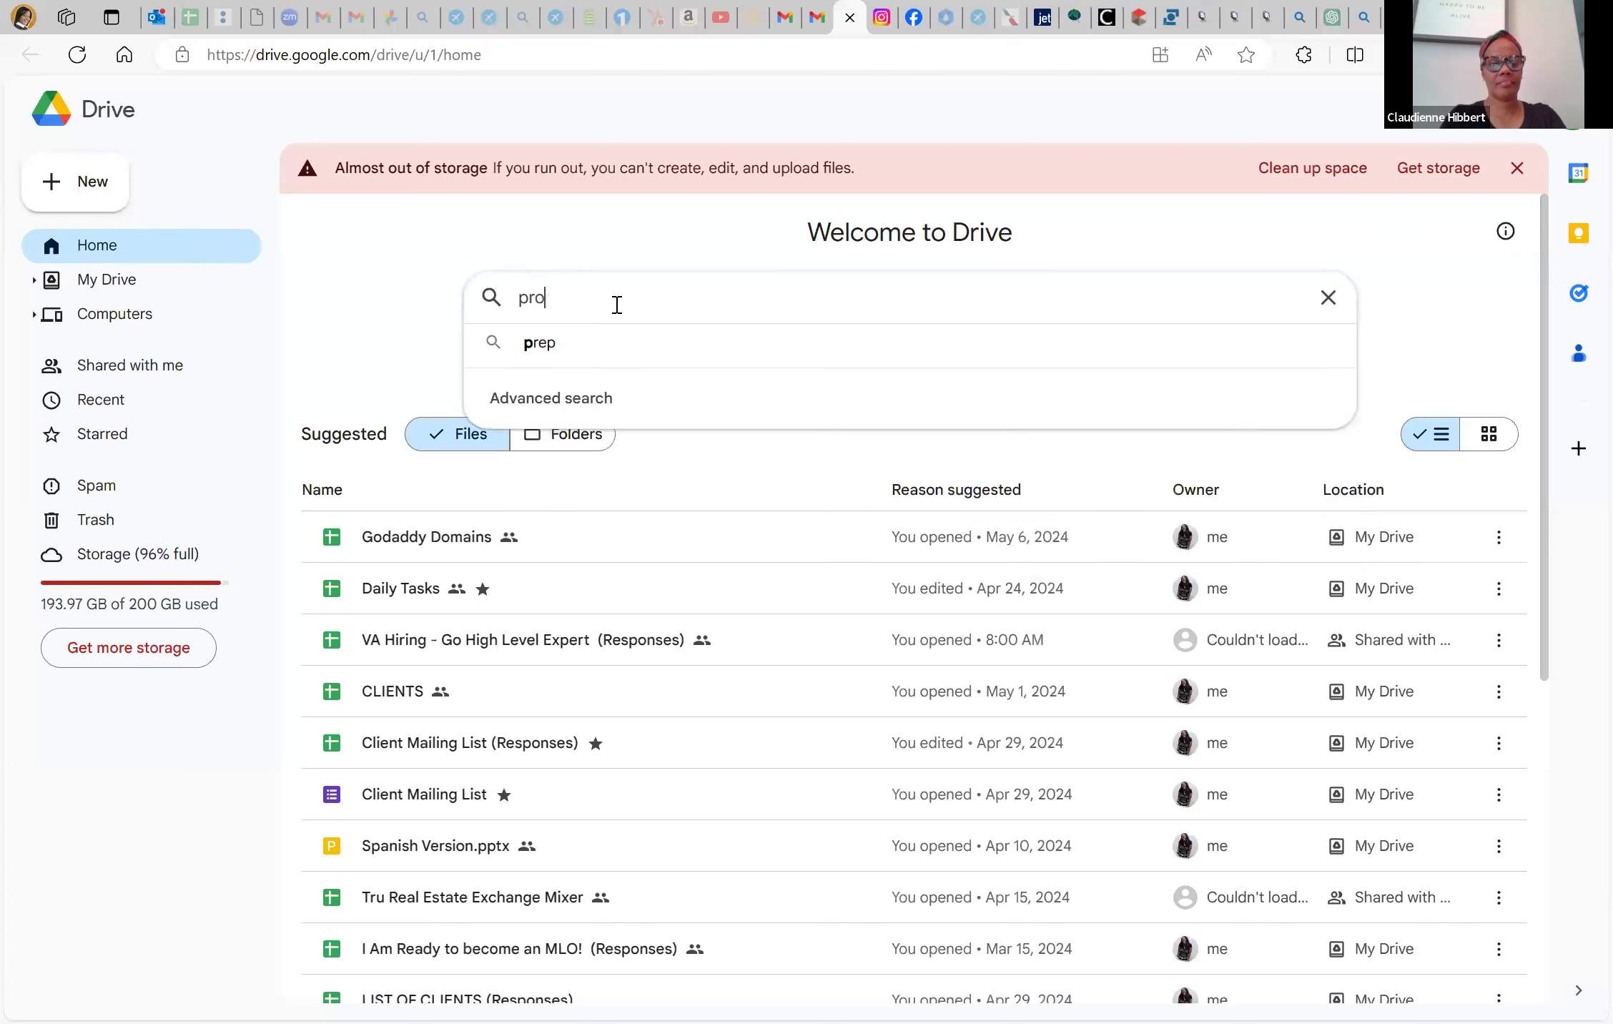
pyautogui.write('perty')
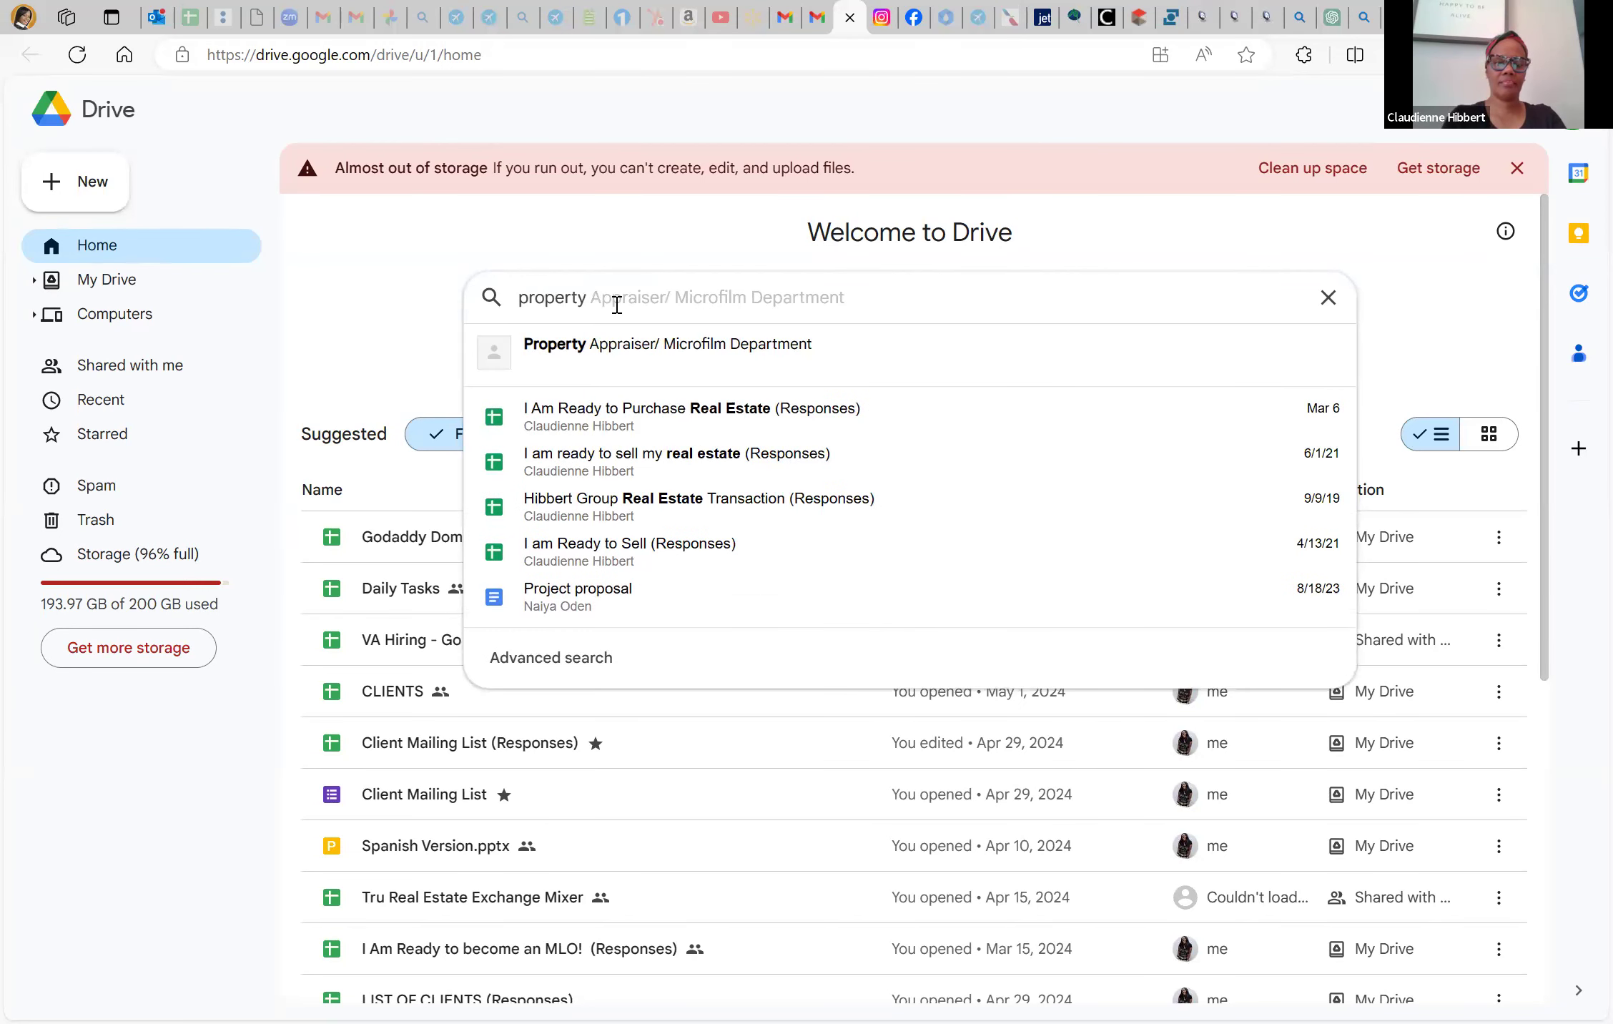
pyautogui.press('BackSpace')
pyautogui.press('BackSpace')
pyautogui.press('BackSpace')
pyautogui.press('BackSpace')
pyautogui.press('BackSpace')
pyautogui.press('BackSpace')
pyautogui.press('BackSpace')
pyautogui.press('BackSpace')
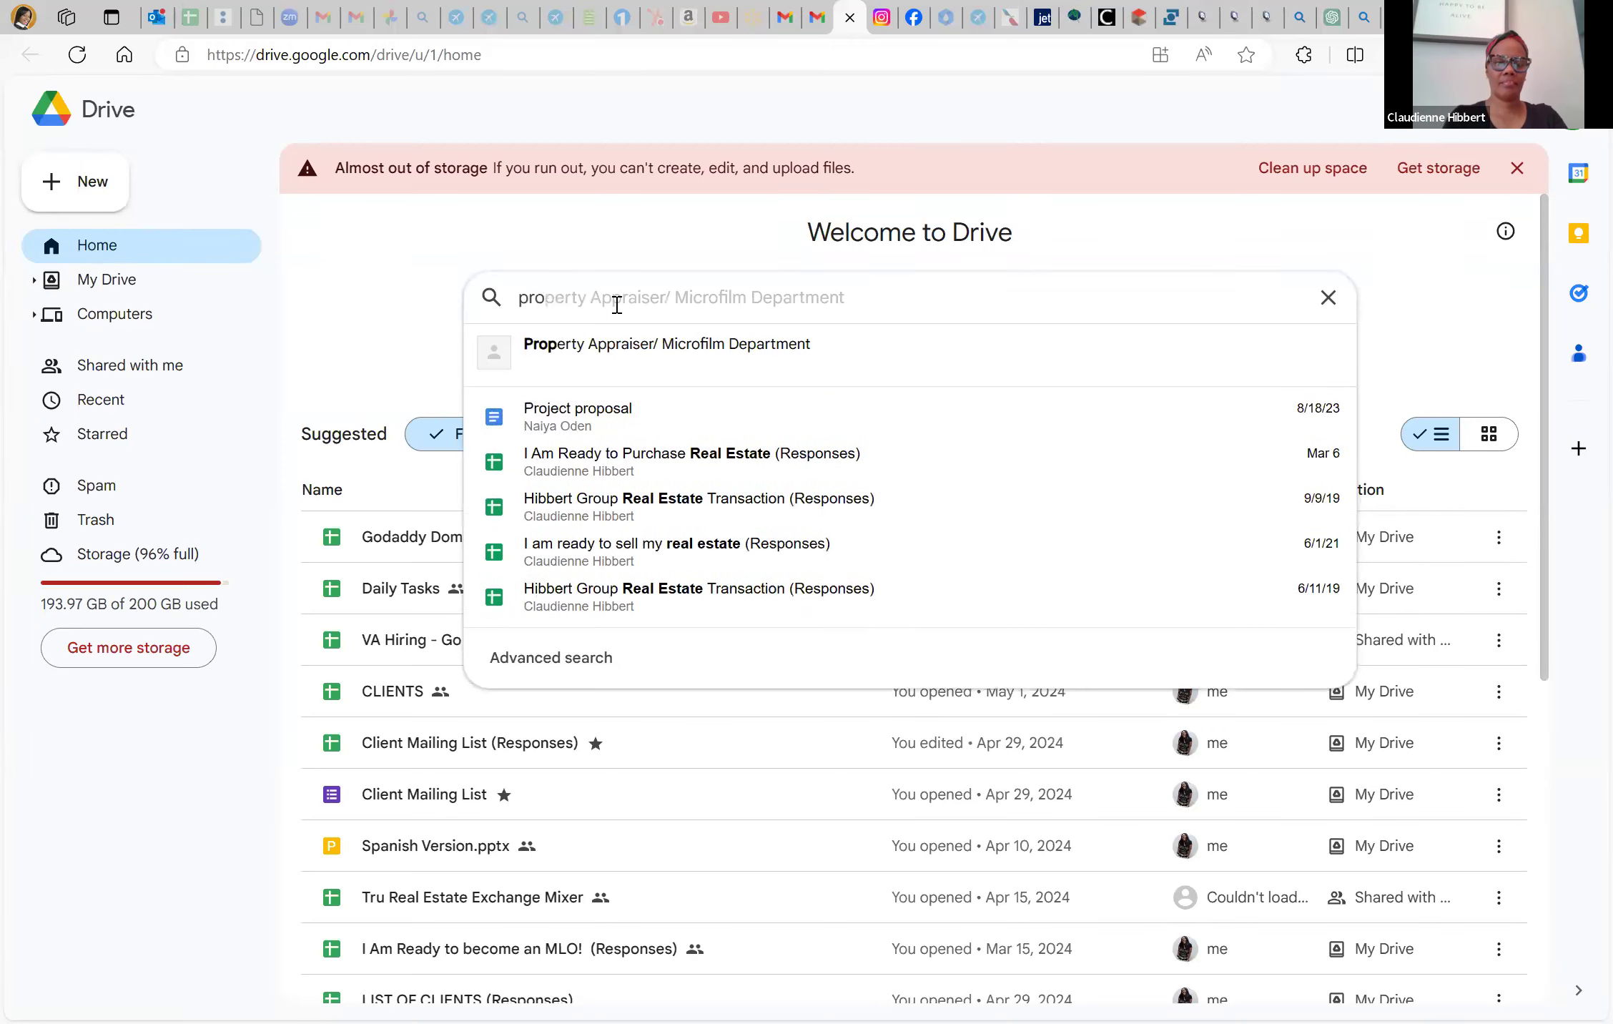
pyautogui.write('address')
pyautogui.press('Return')
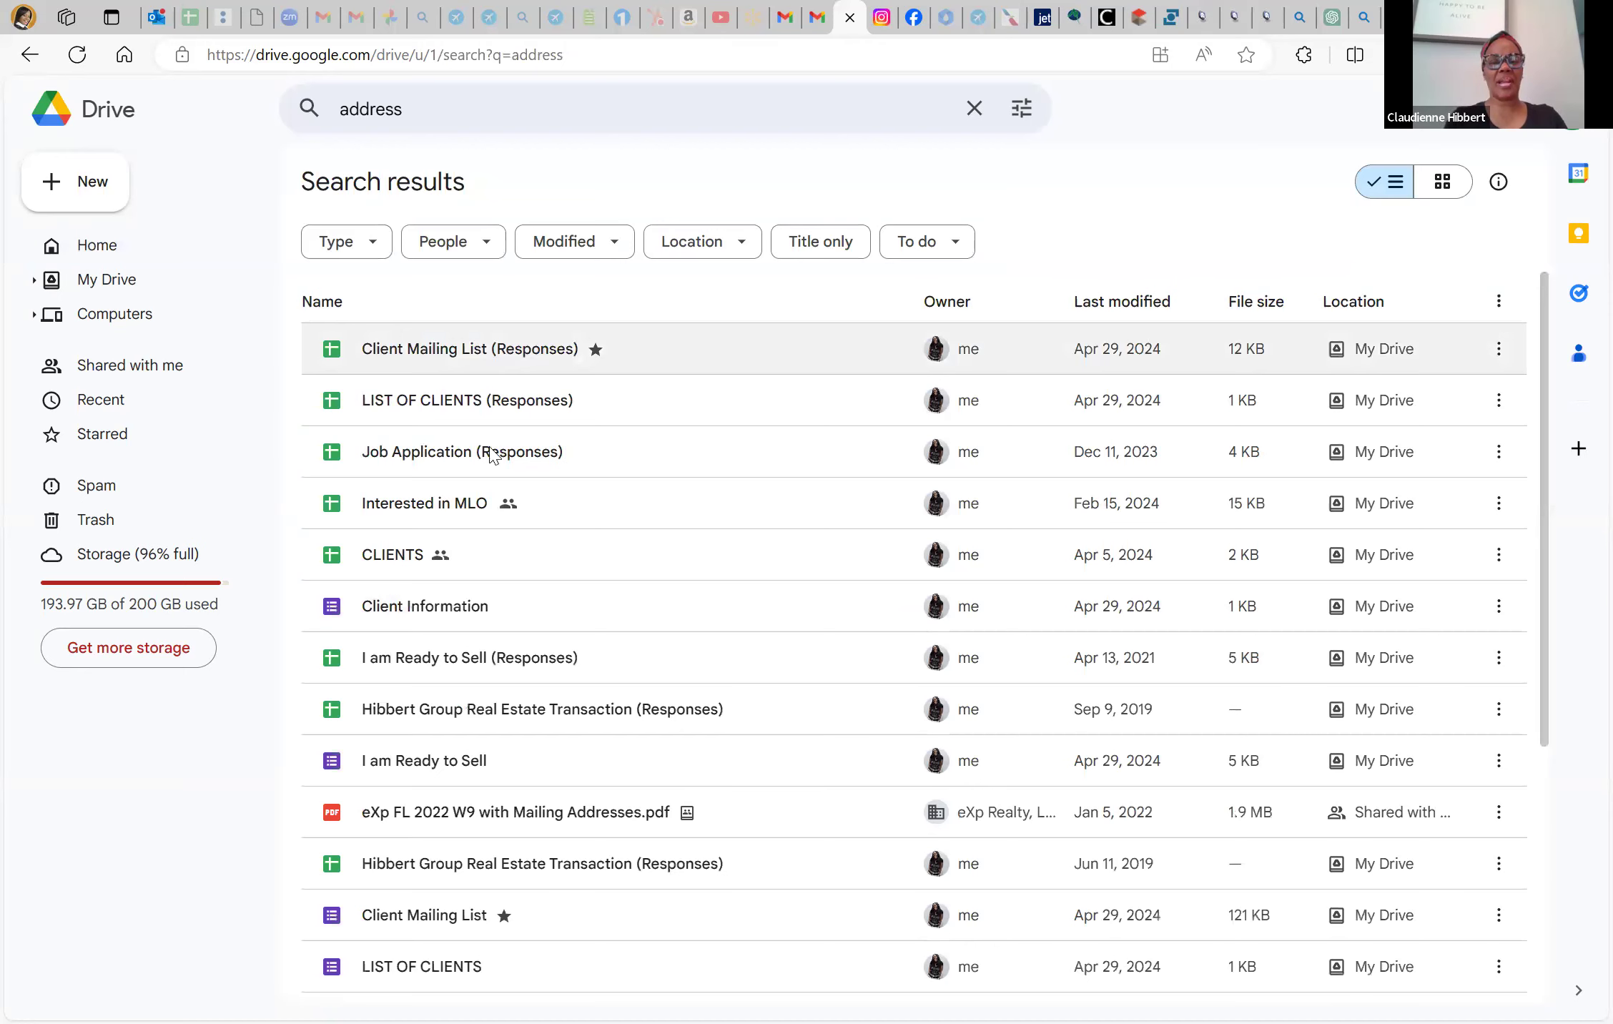
pyautogui.scroll(-1, 483, 590)
pyautogui.scroll(-5, 483, 591)
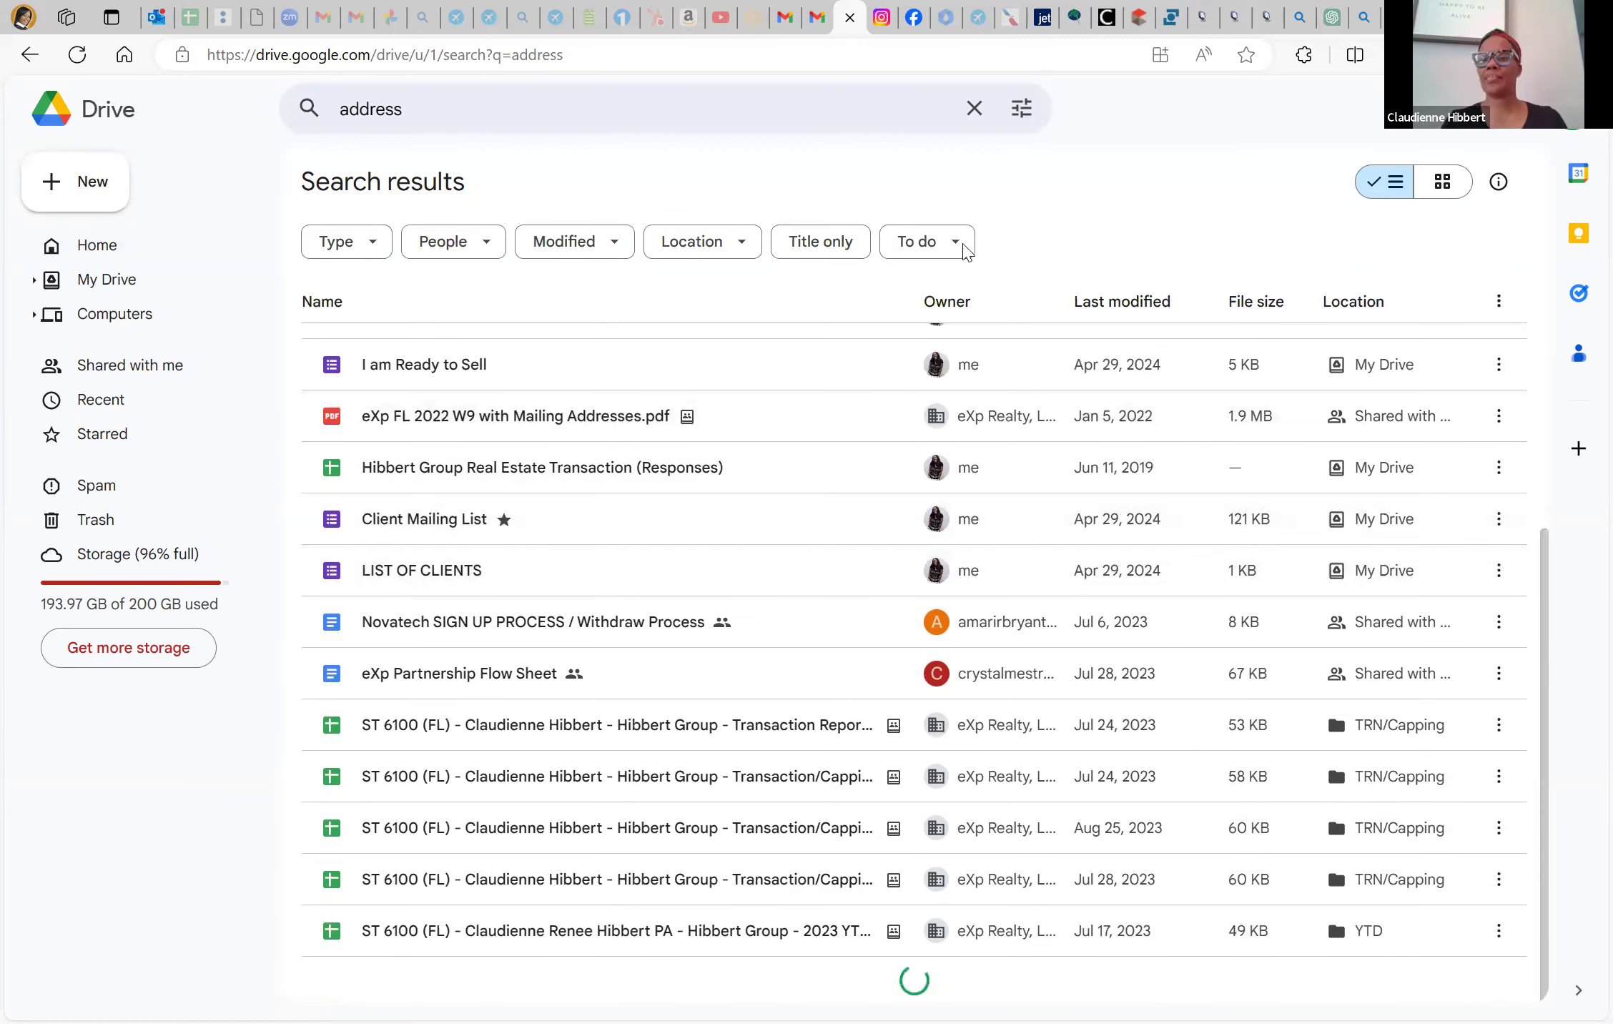
pyautogui.click(1131, 16)
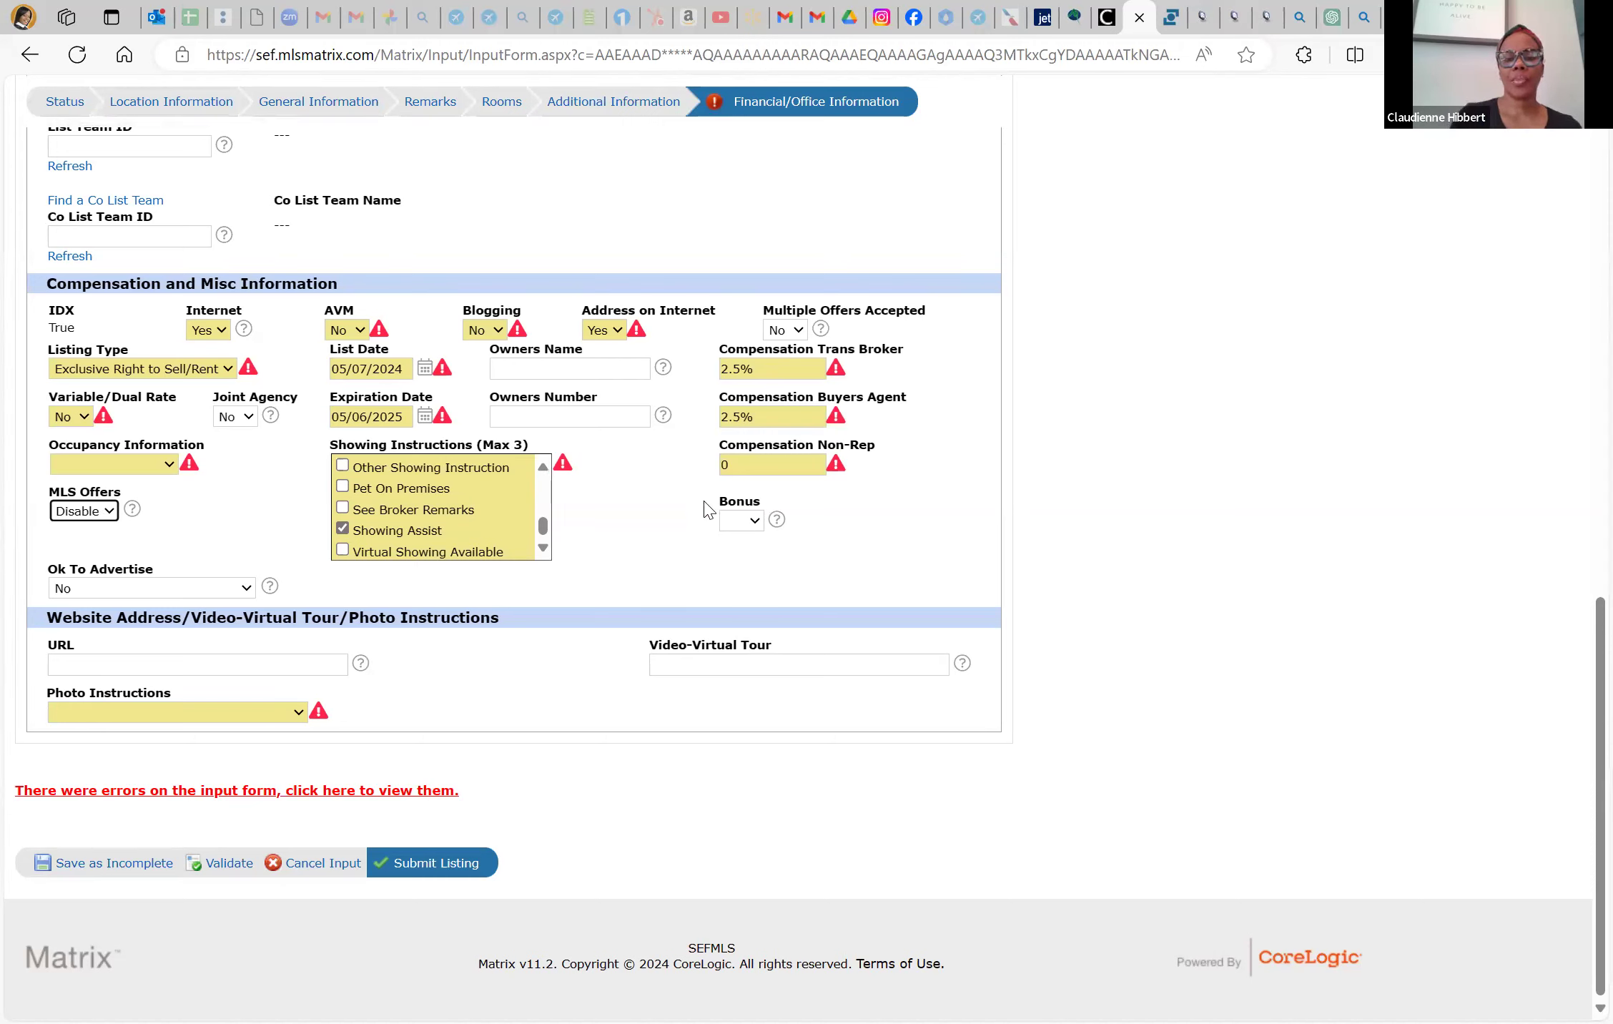
# Set Bonus to No, start typing the agent's website in the URL field, and open a new tab
pyautogui.click(740, 520)
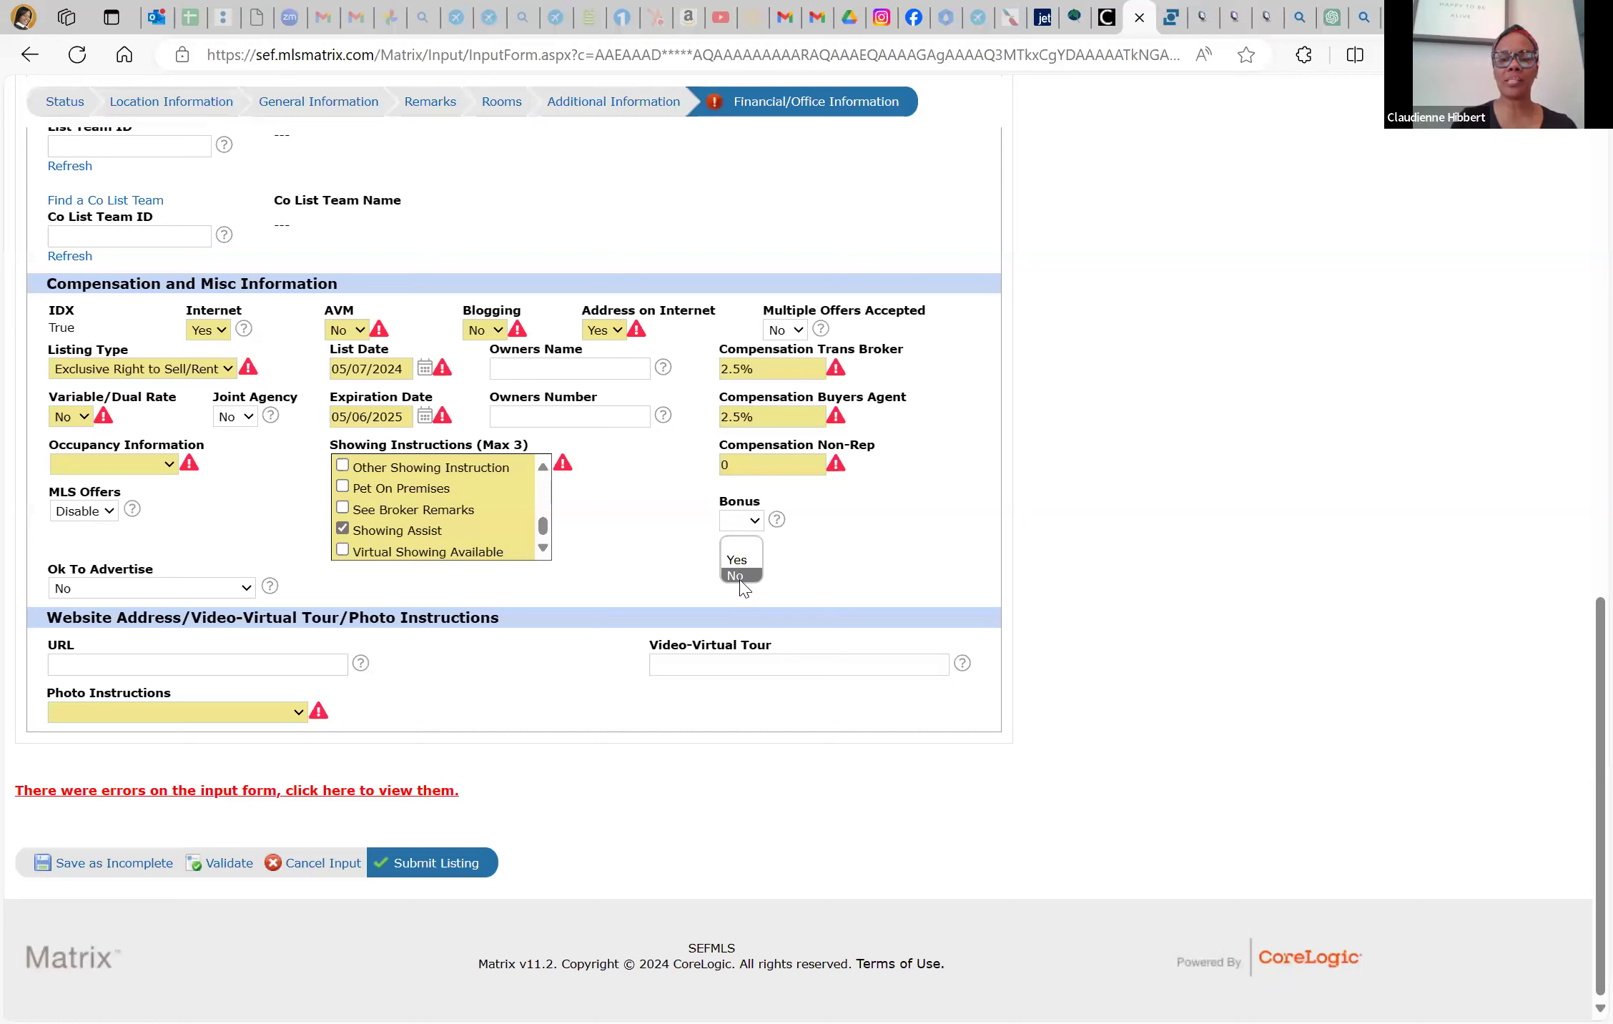
pyautogui.click(742, 576)
pyautogui.click(303, 667)
pyautogui.write('www.claudie')
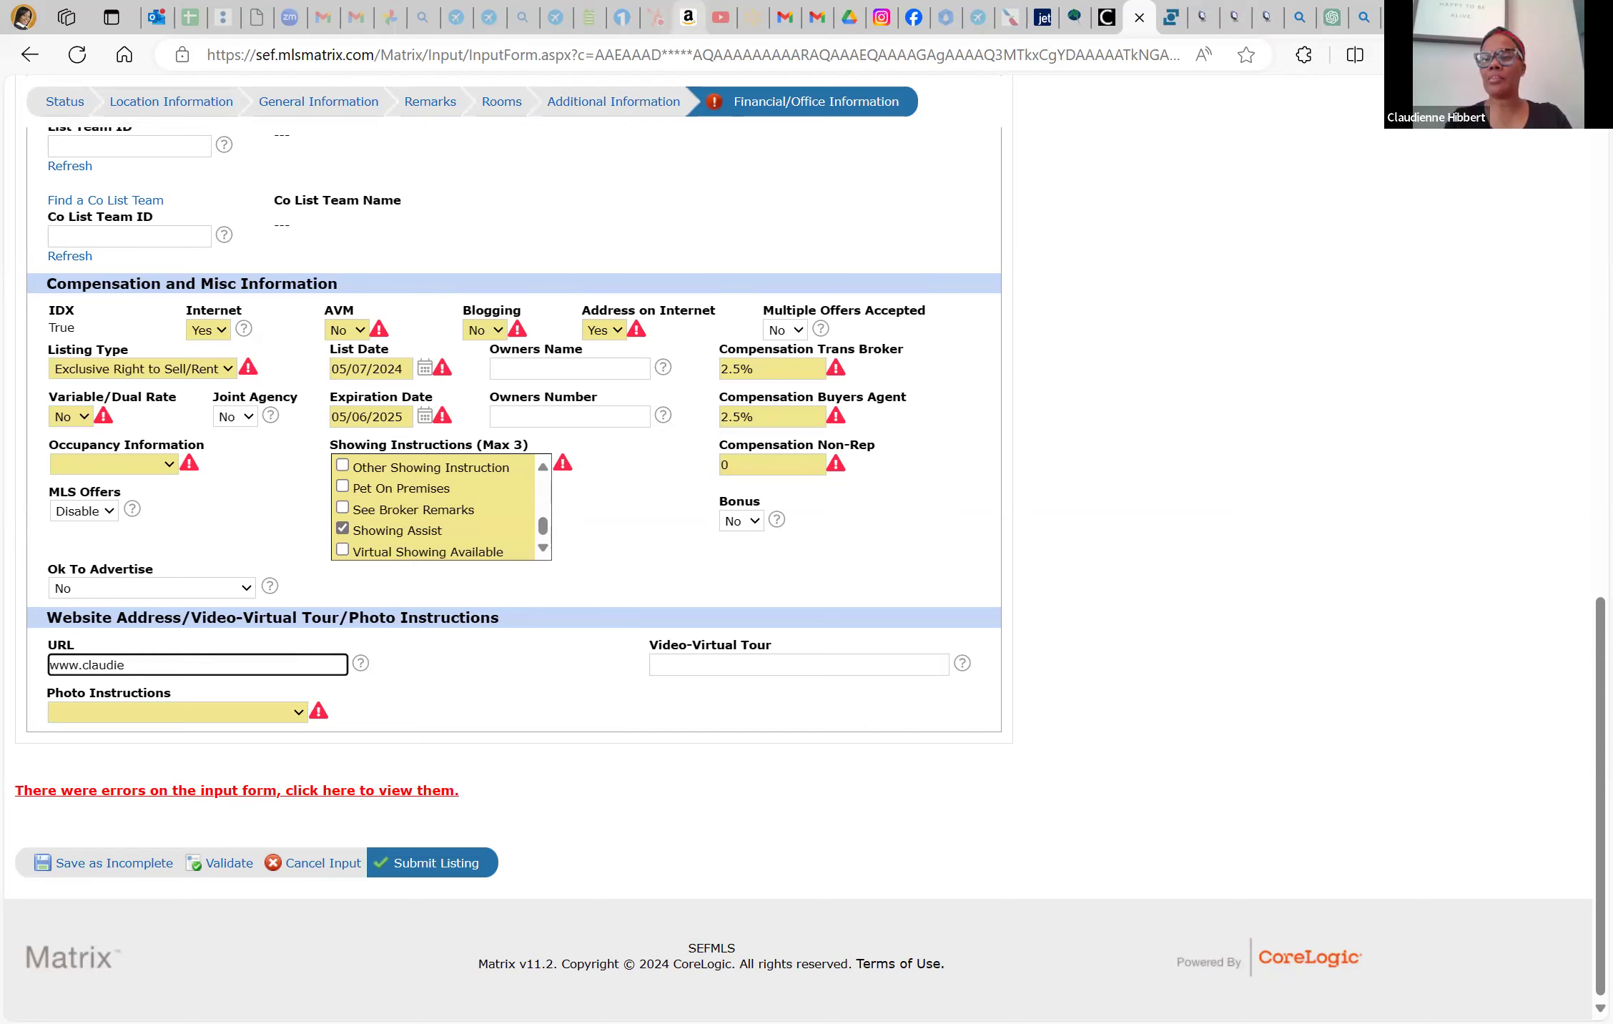
pyautogui.hotkey('ctrl', 't')
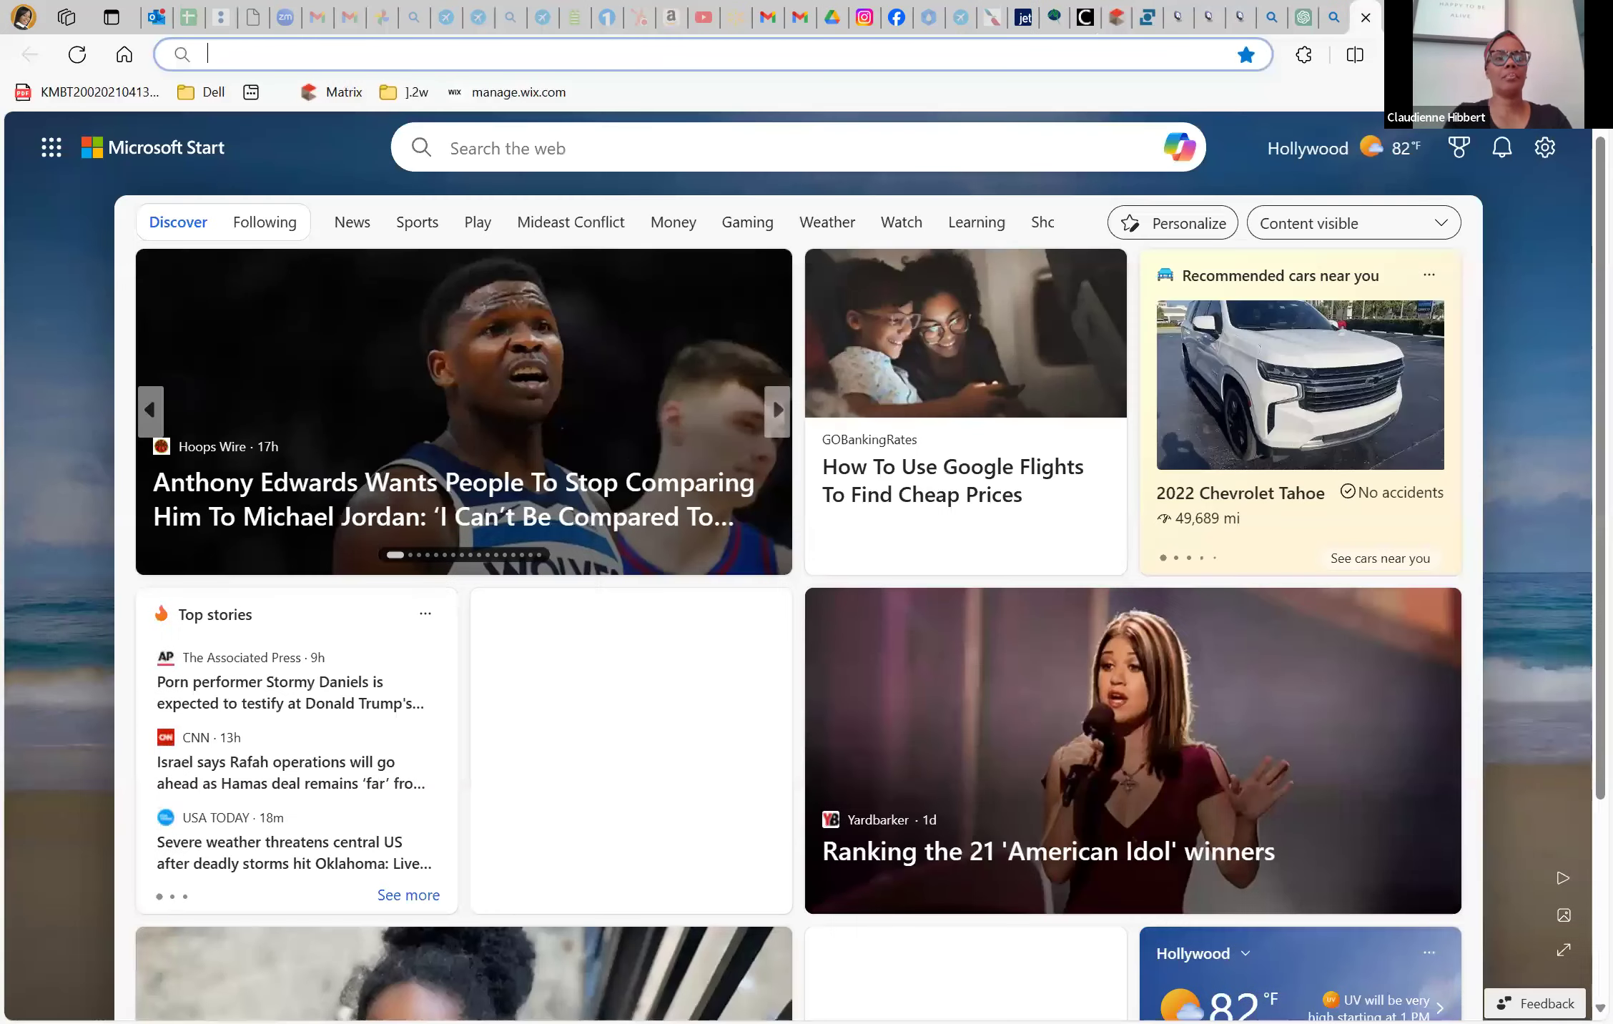
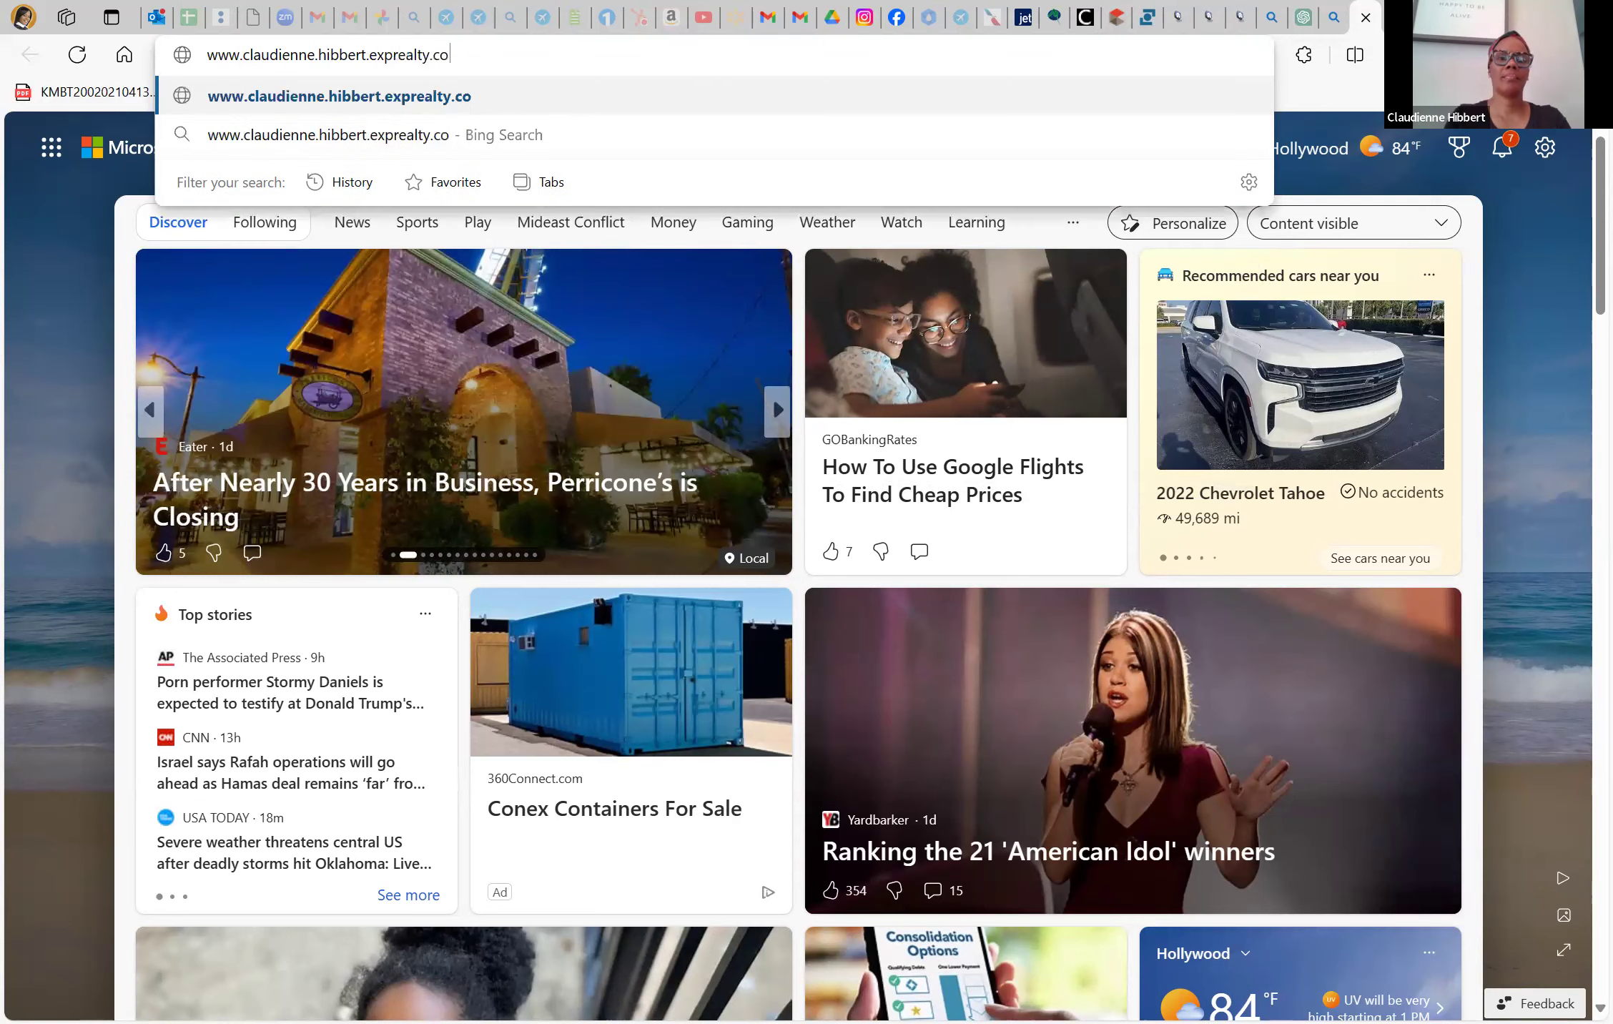
# Load the agent's eXp Realty website after correcting the mistyped address
pyautogui.press('Return')
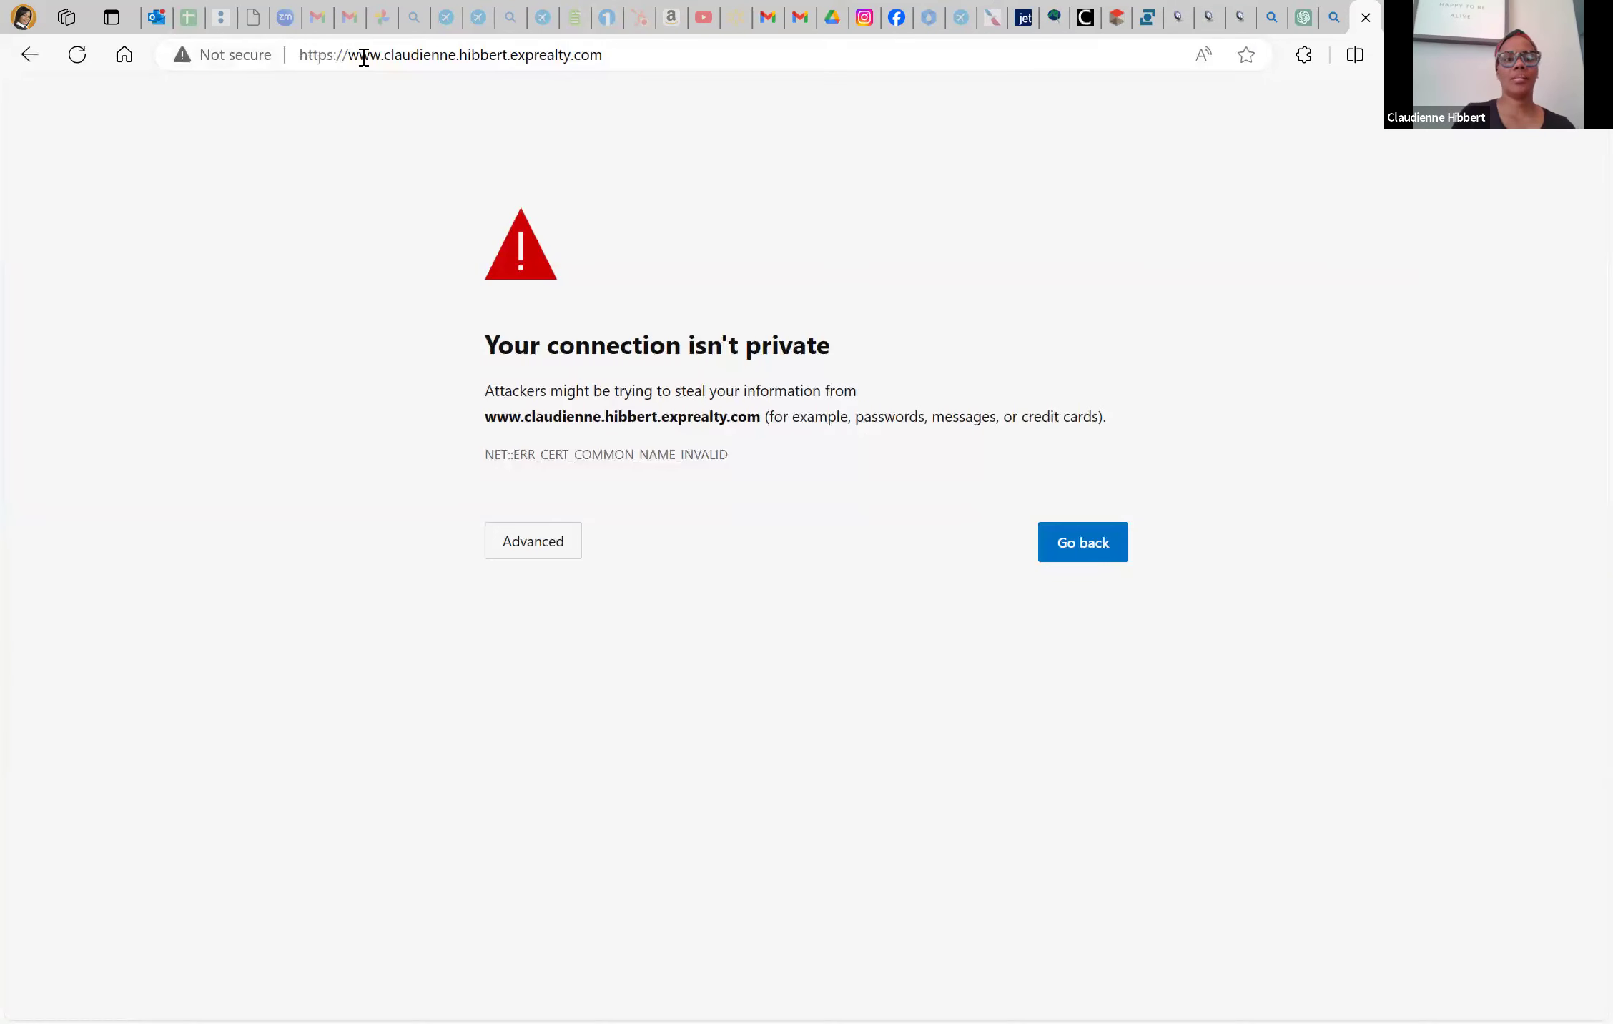
pyautogui.click(364, 57)
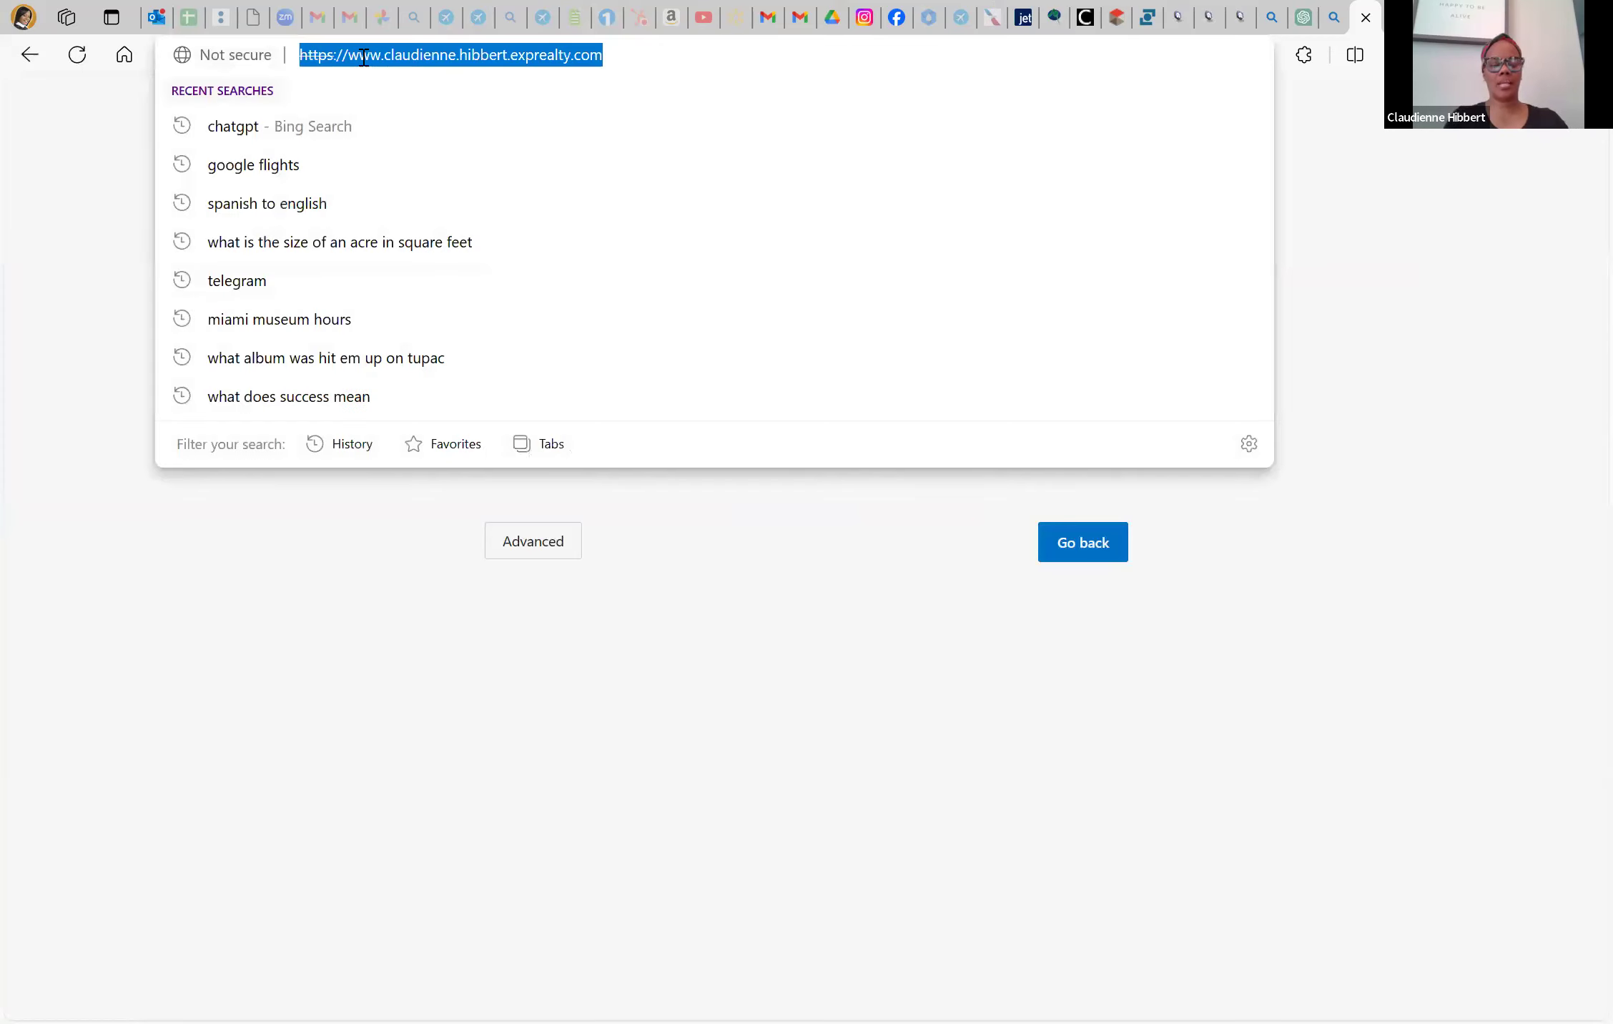
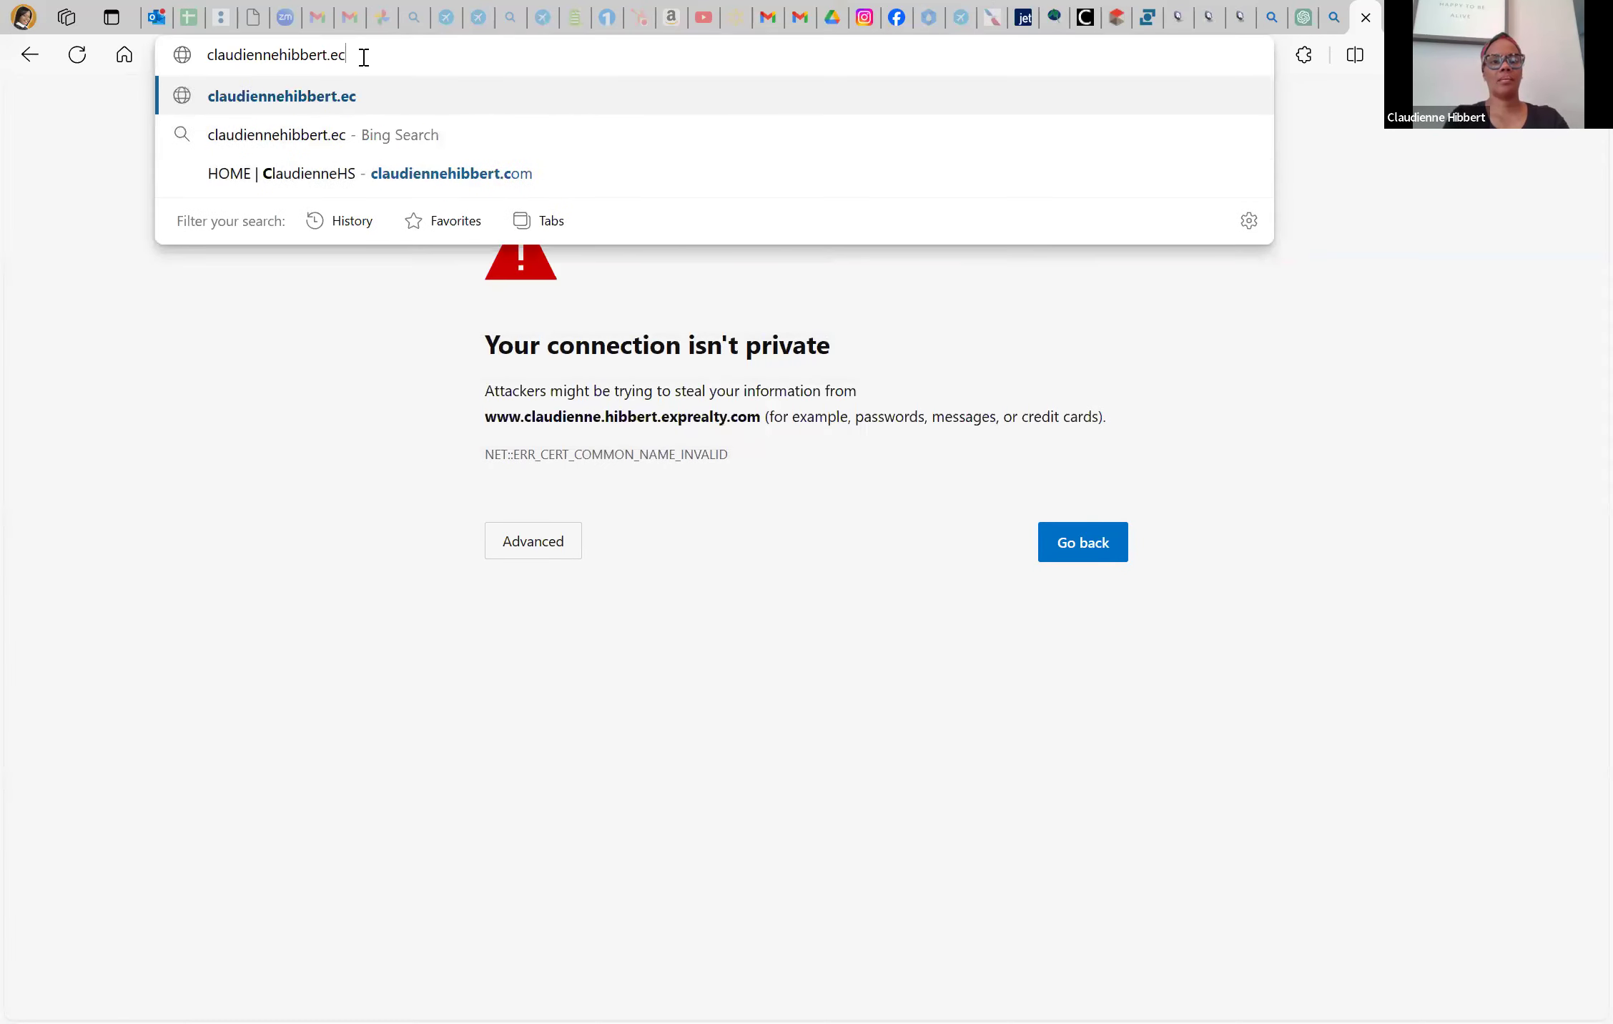
pyautogui.press('Return')
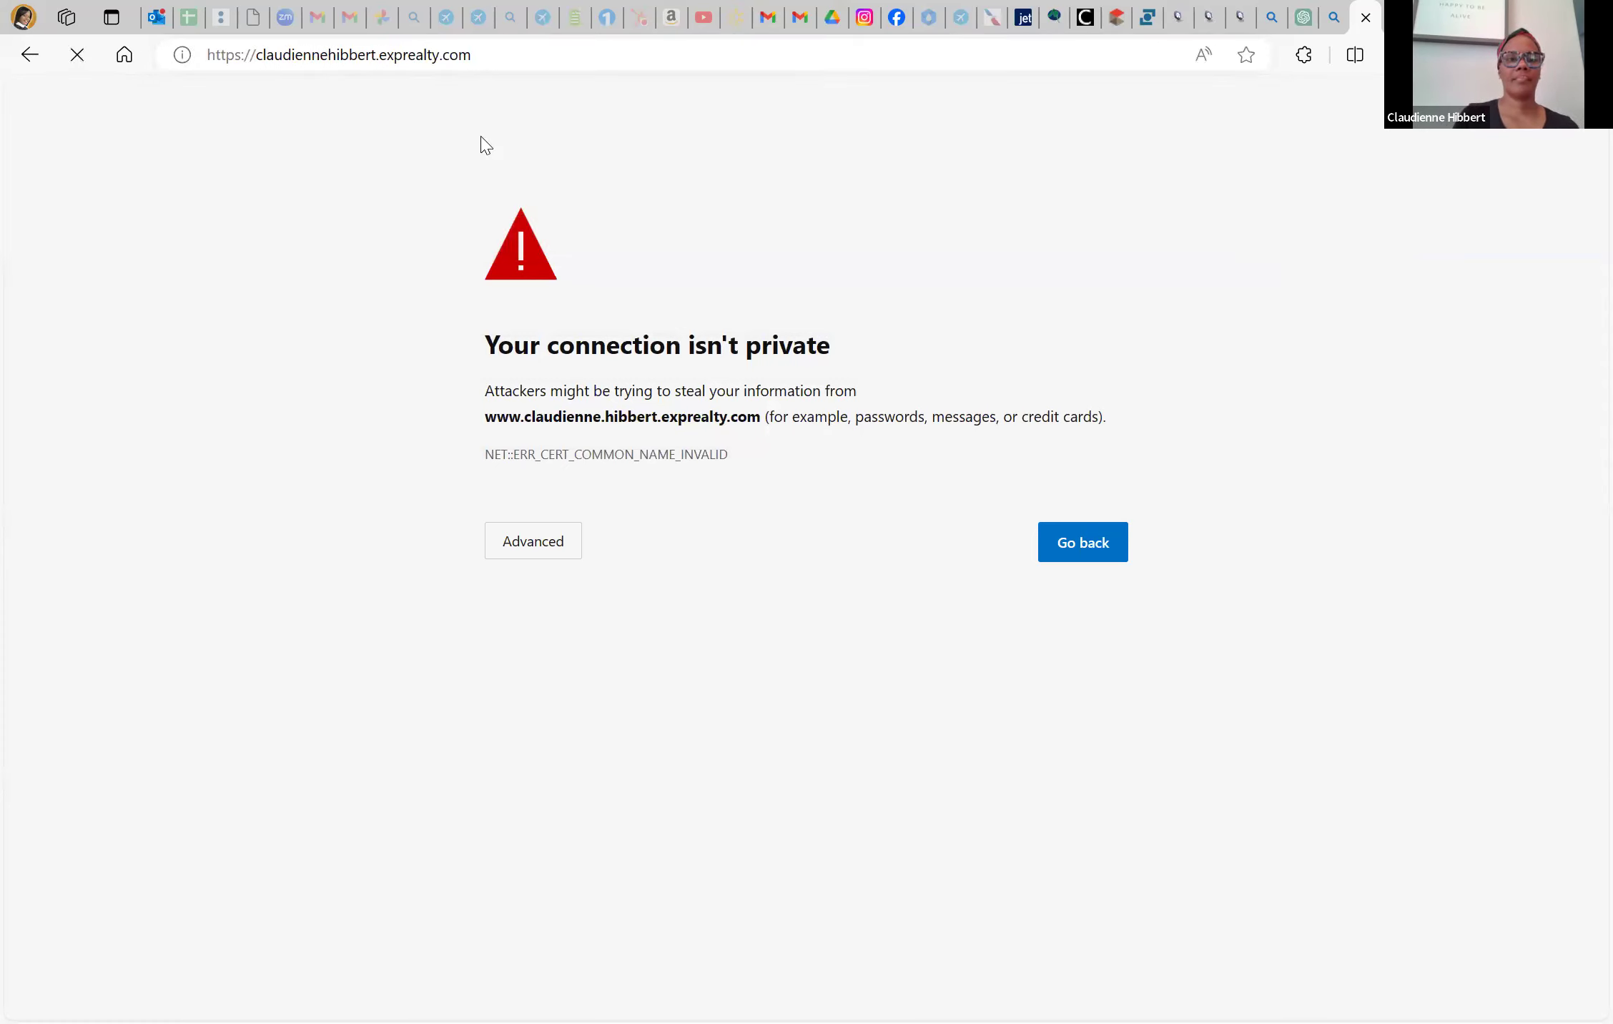
# Copy the website's URL and clear the partial URL entry in the Matrix form
pyautogui.click(570, 60)
pyautogui.hotkey('ctrl', 'c')
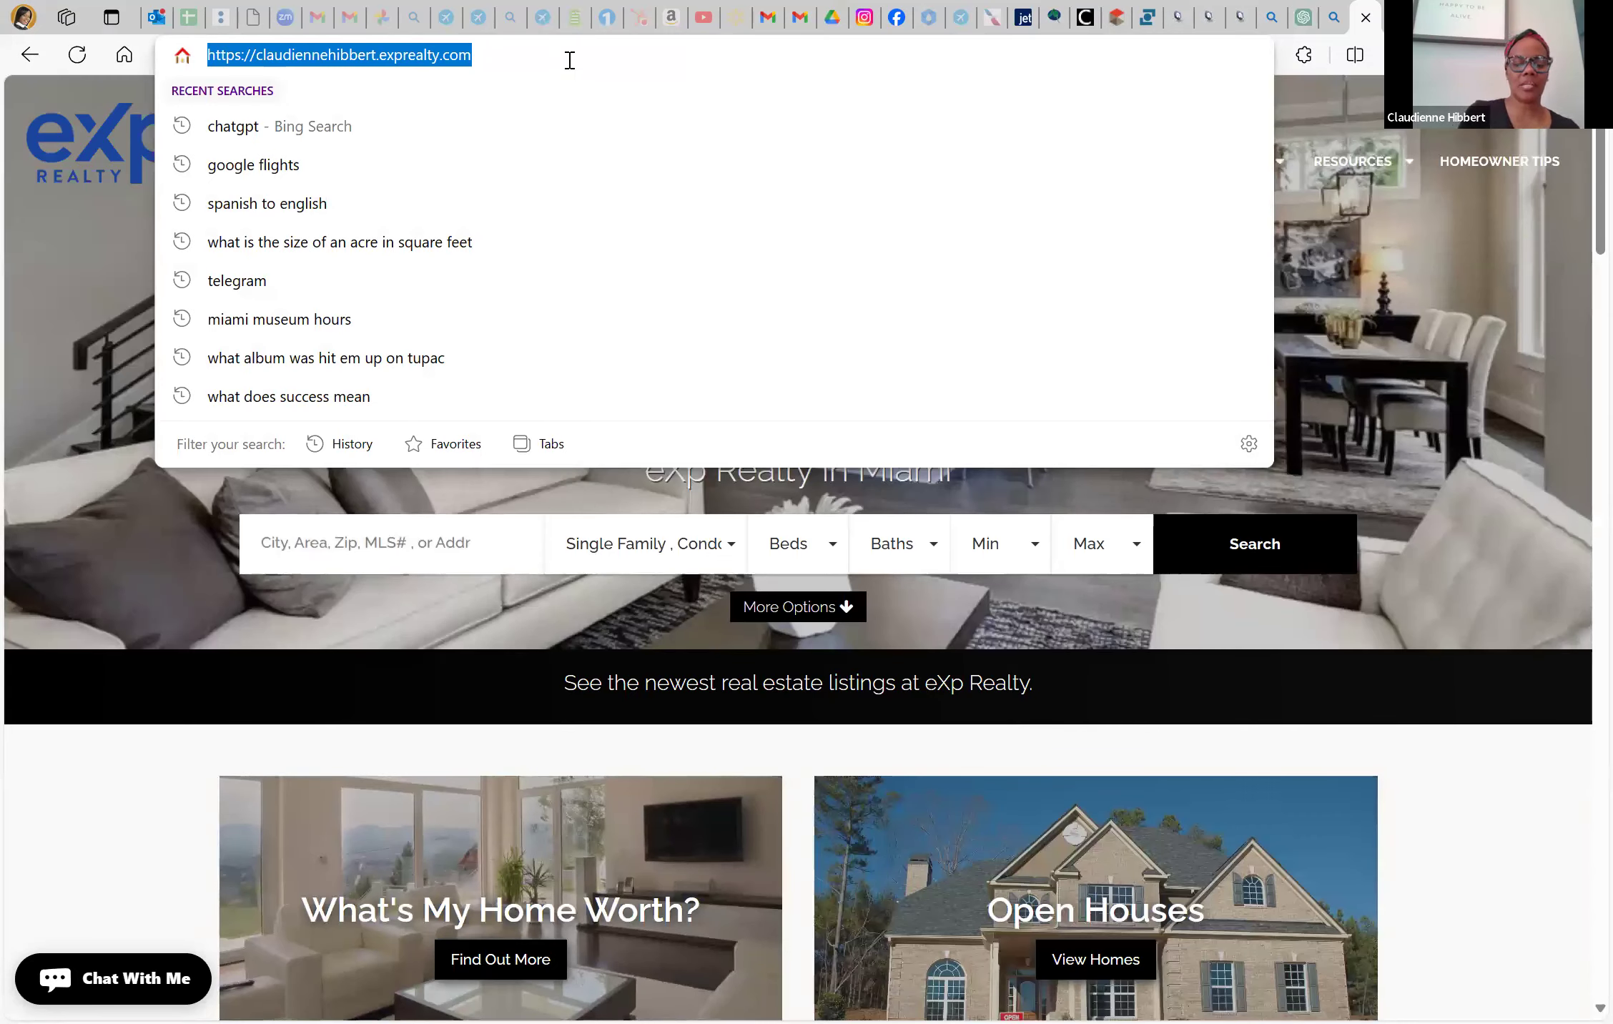
pyautogui.click(1117, 18)
pyautogui.hotkey('ctrl', 'a')
pyautogui.press('BackSpace')
# Paste the agent's website as URL, choose 'Realtor to Upload Images 1-99' for Photo Instructions, and validate
pyautogui.hotkey('ctrl', 'v')
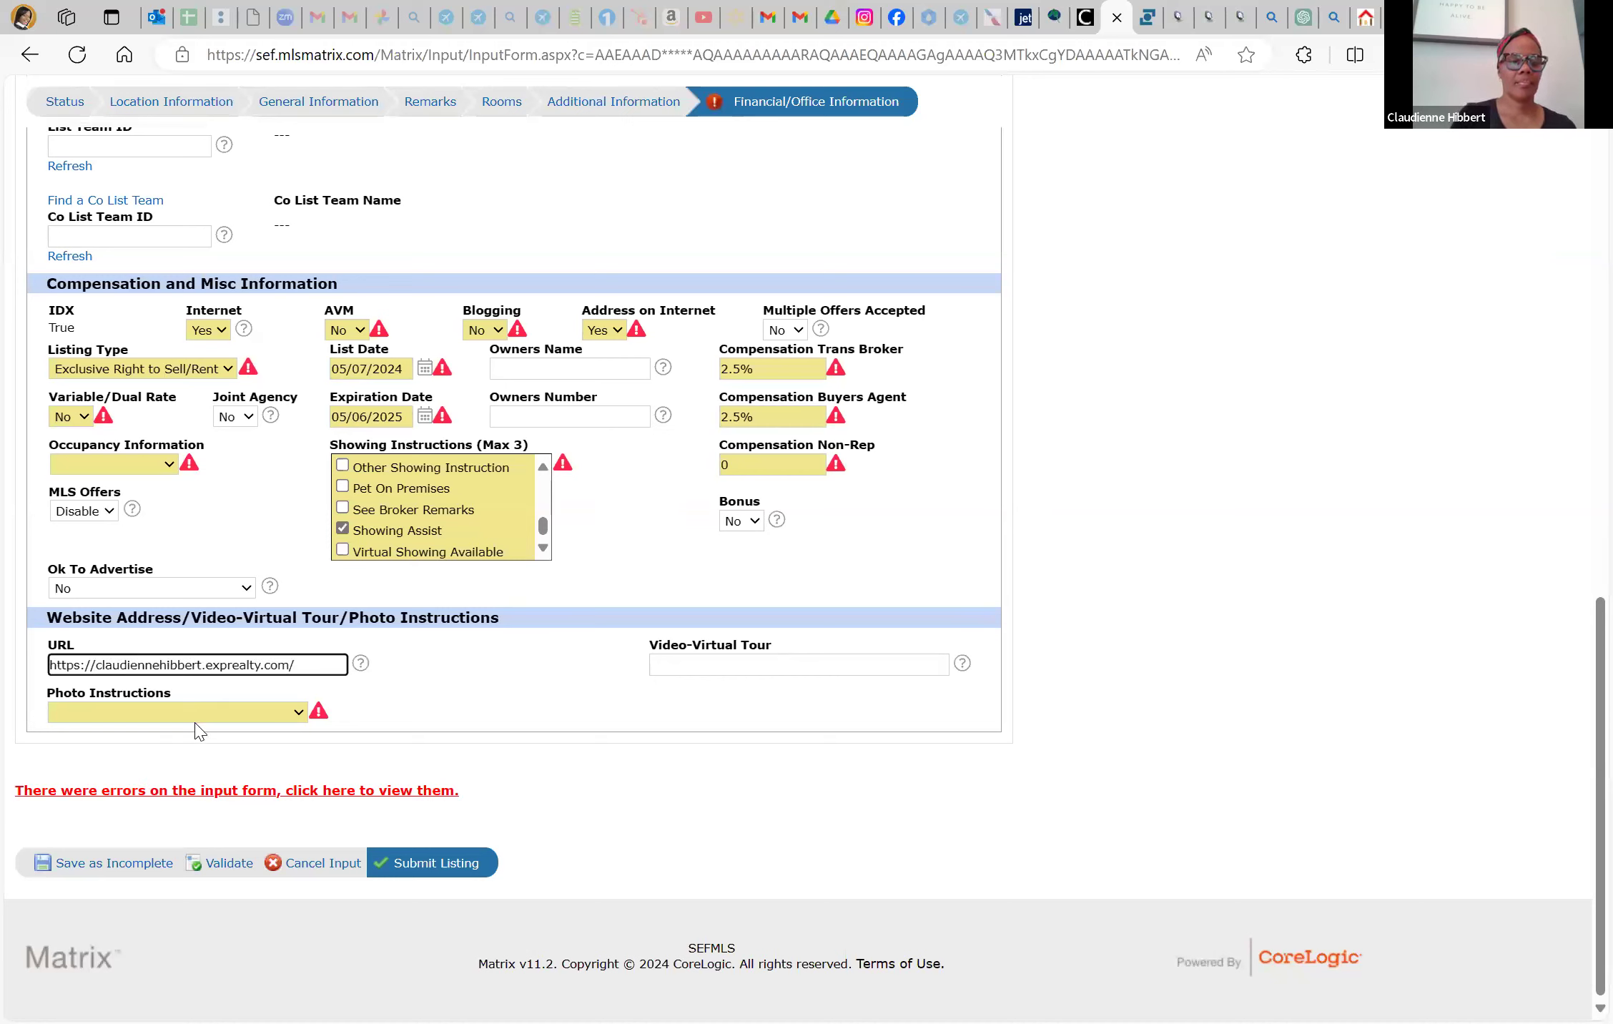
pyautogui.click(196, 717)
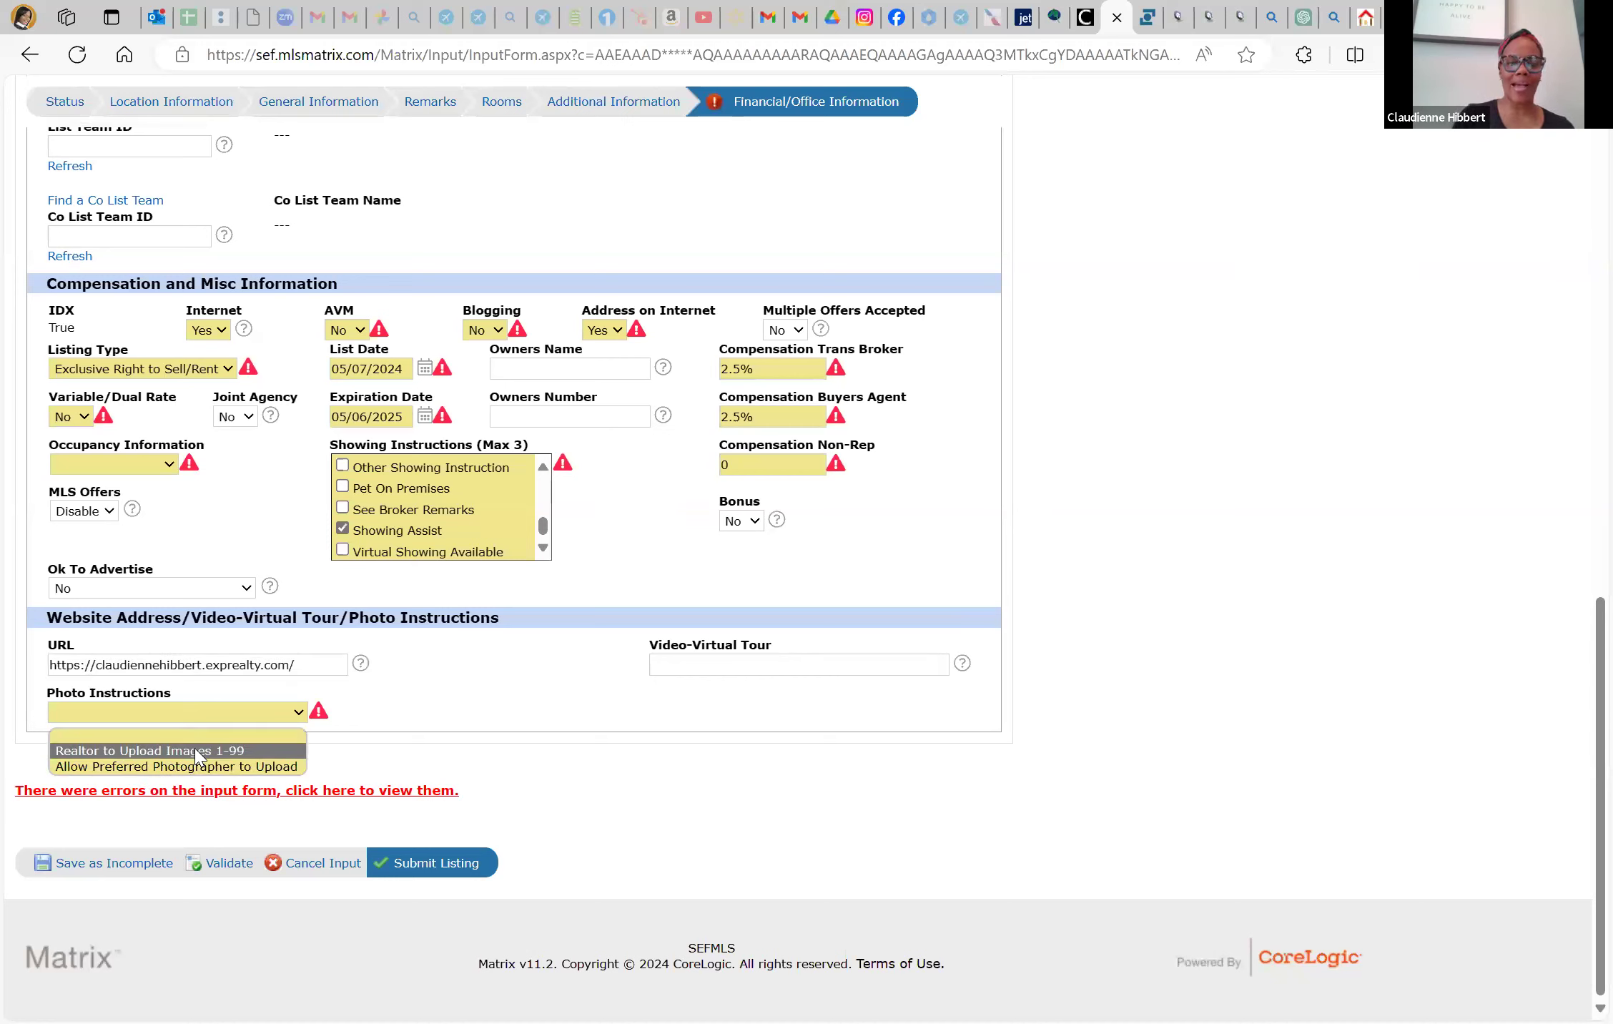
pyautogui.click(198, 751)
pyautogui.click(698, 665)
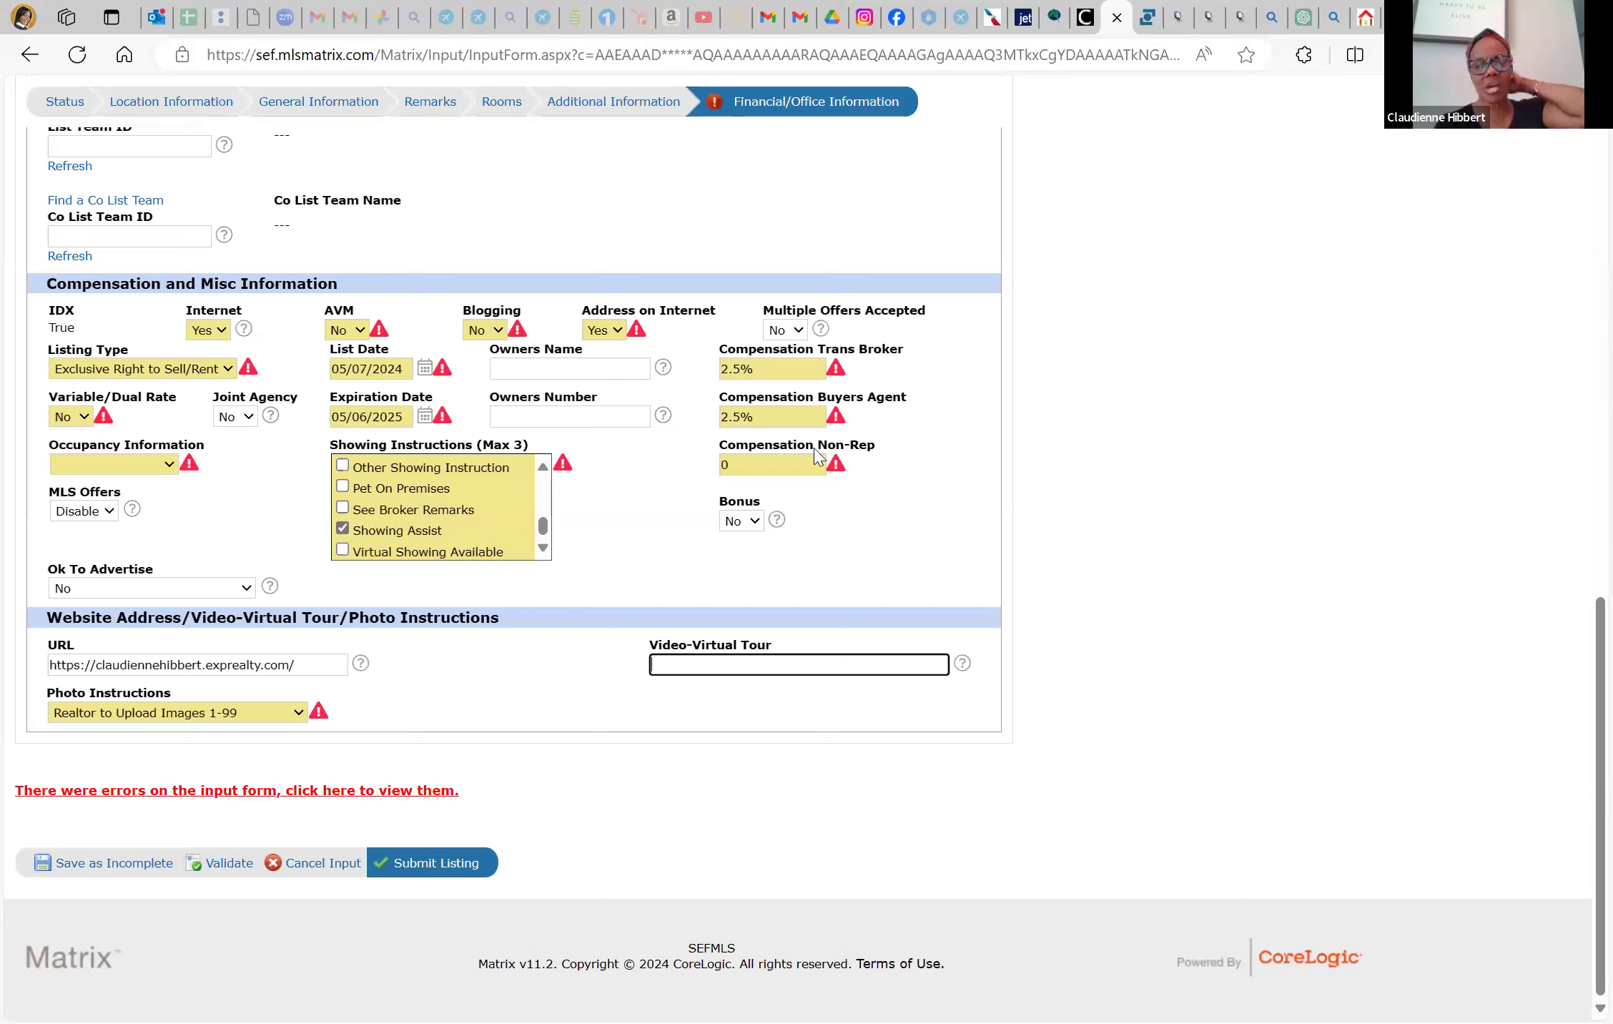
pyautogui.click(231, 872)
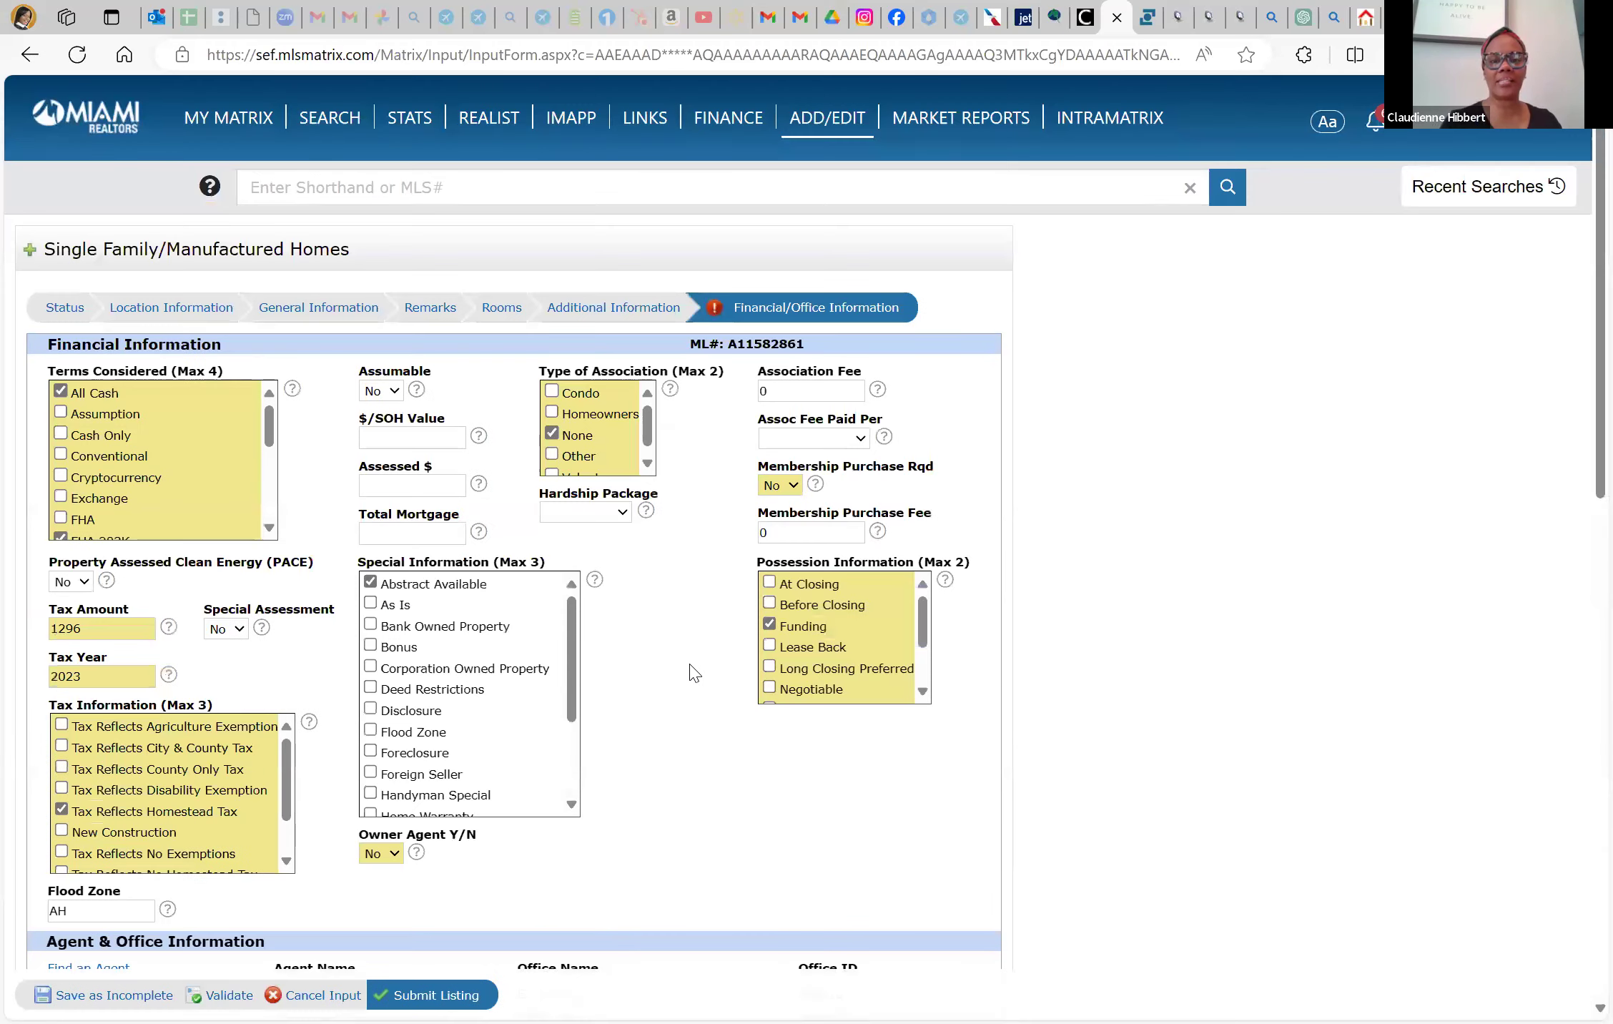
# Set Occupancy to Owner Occupied and revalidate the form
pyautogui.scroll(-5, 717, 619)
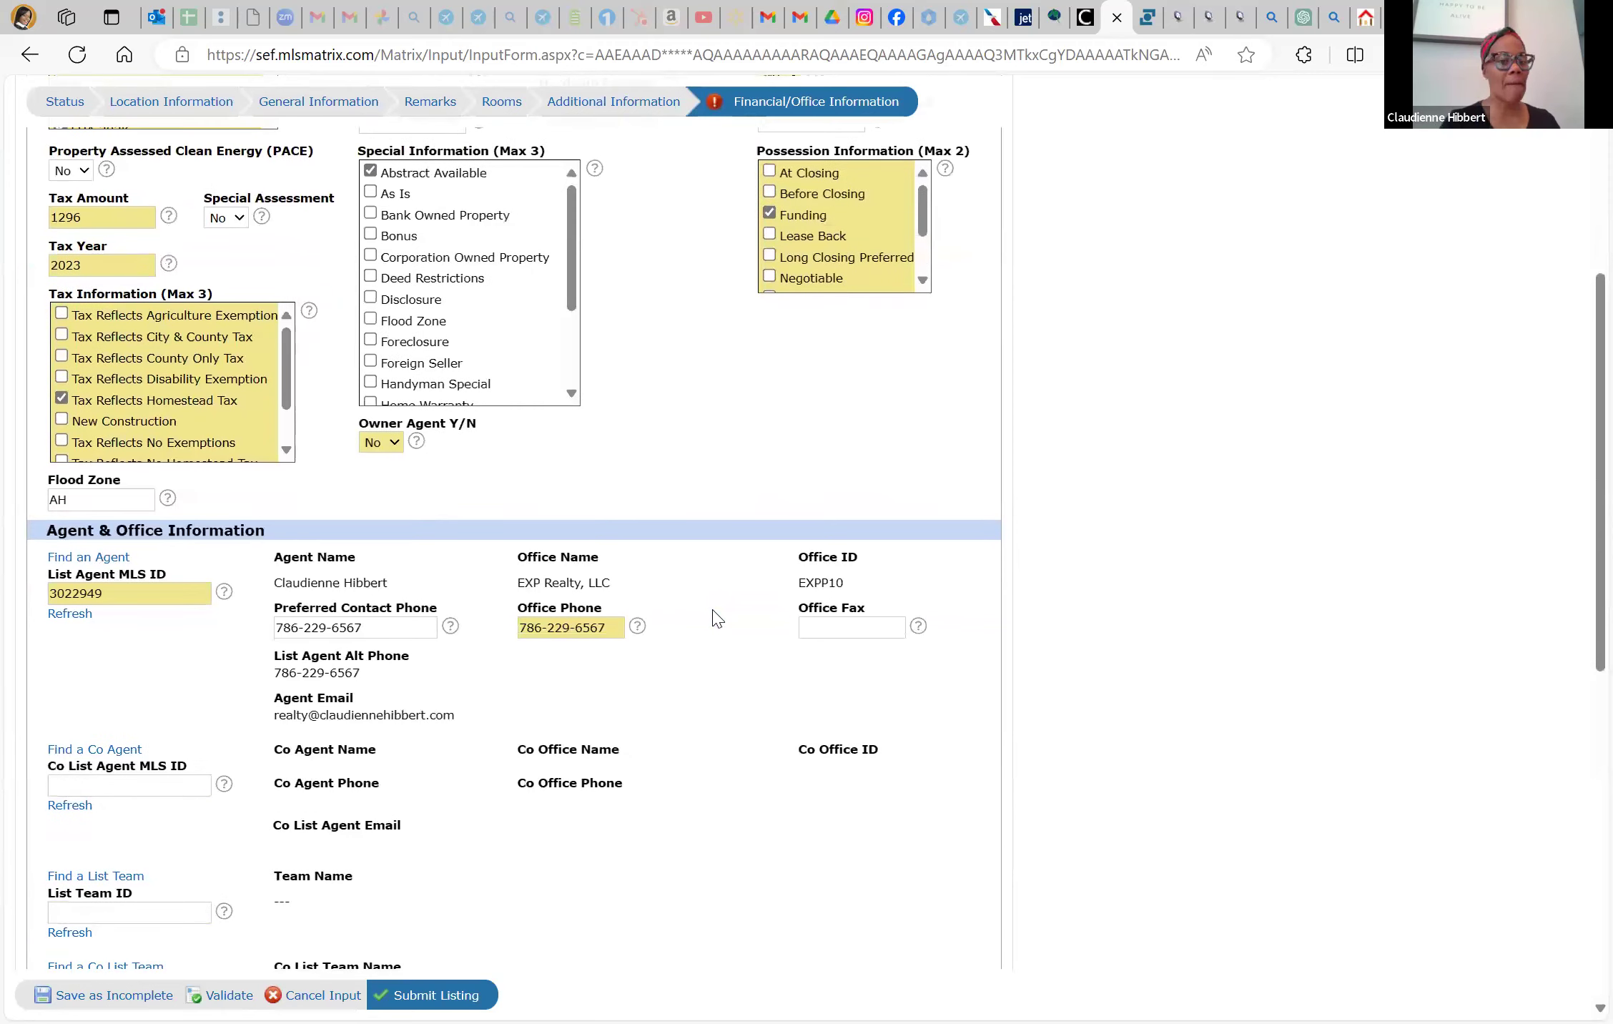
pyautogui.scroll(-5, 717, 619)
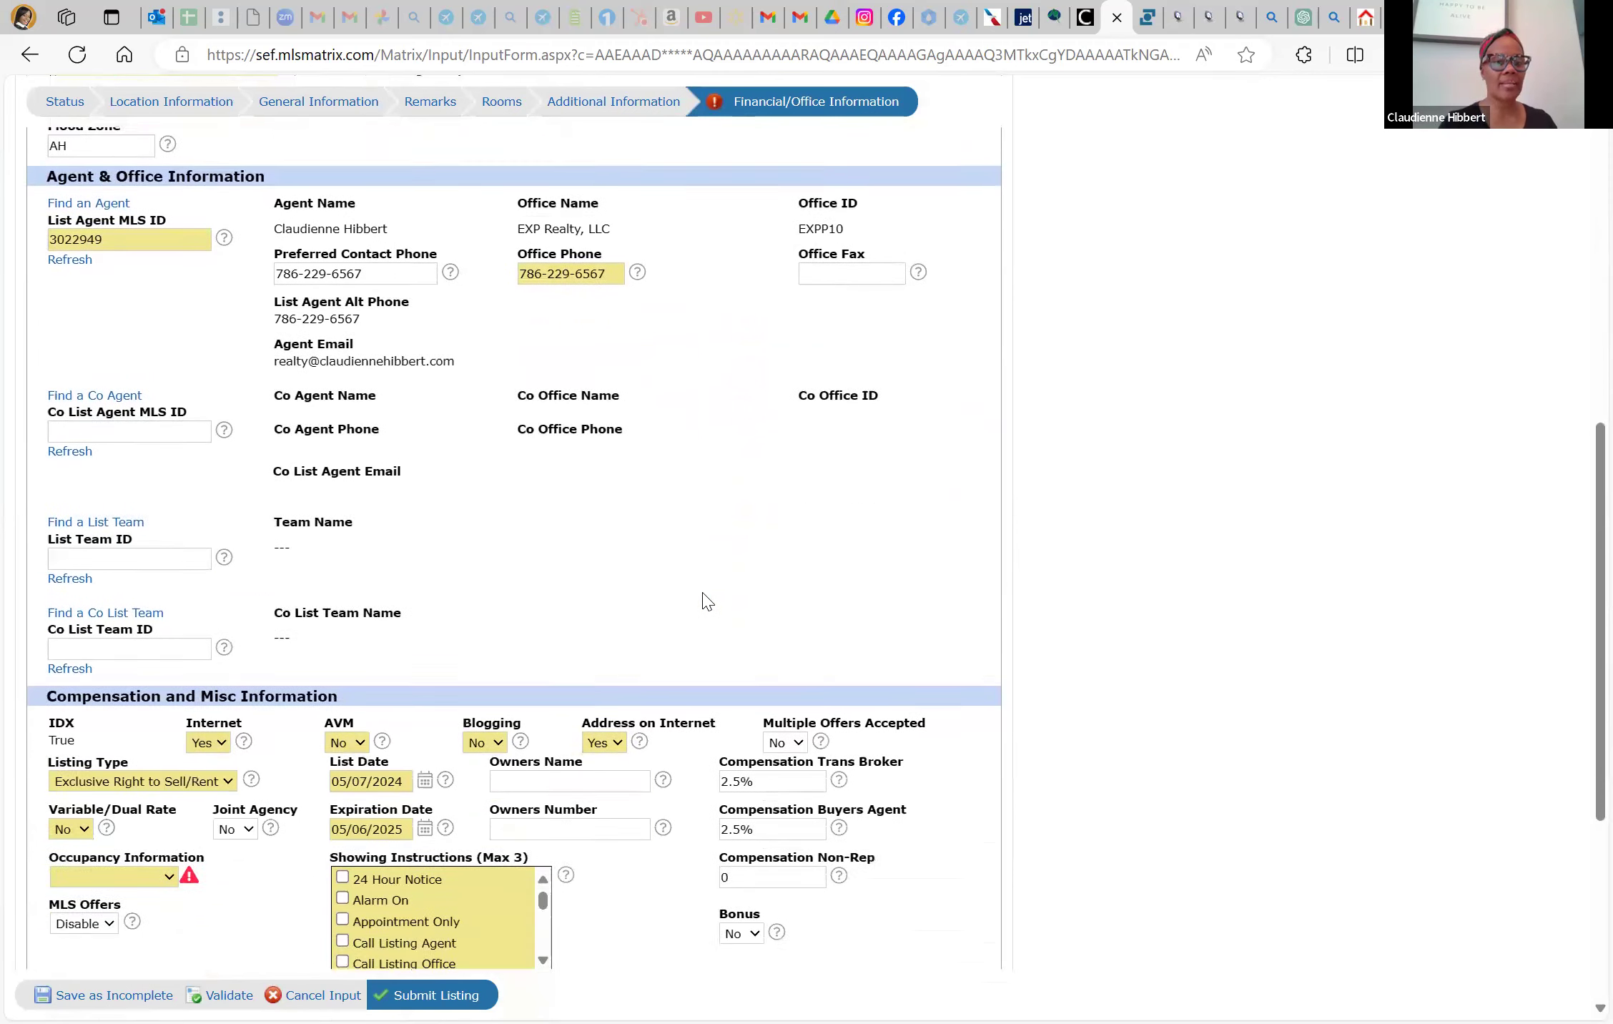
pyautogui.scroll(-4, 86, 608)
pyautogui.click(100, 629)
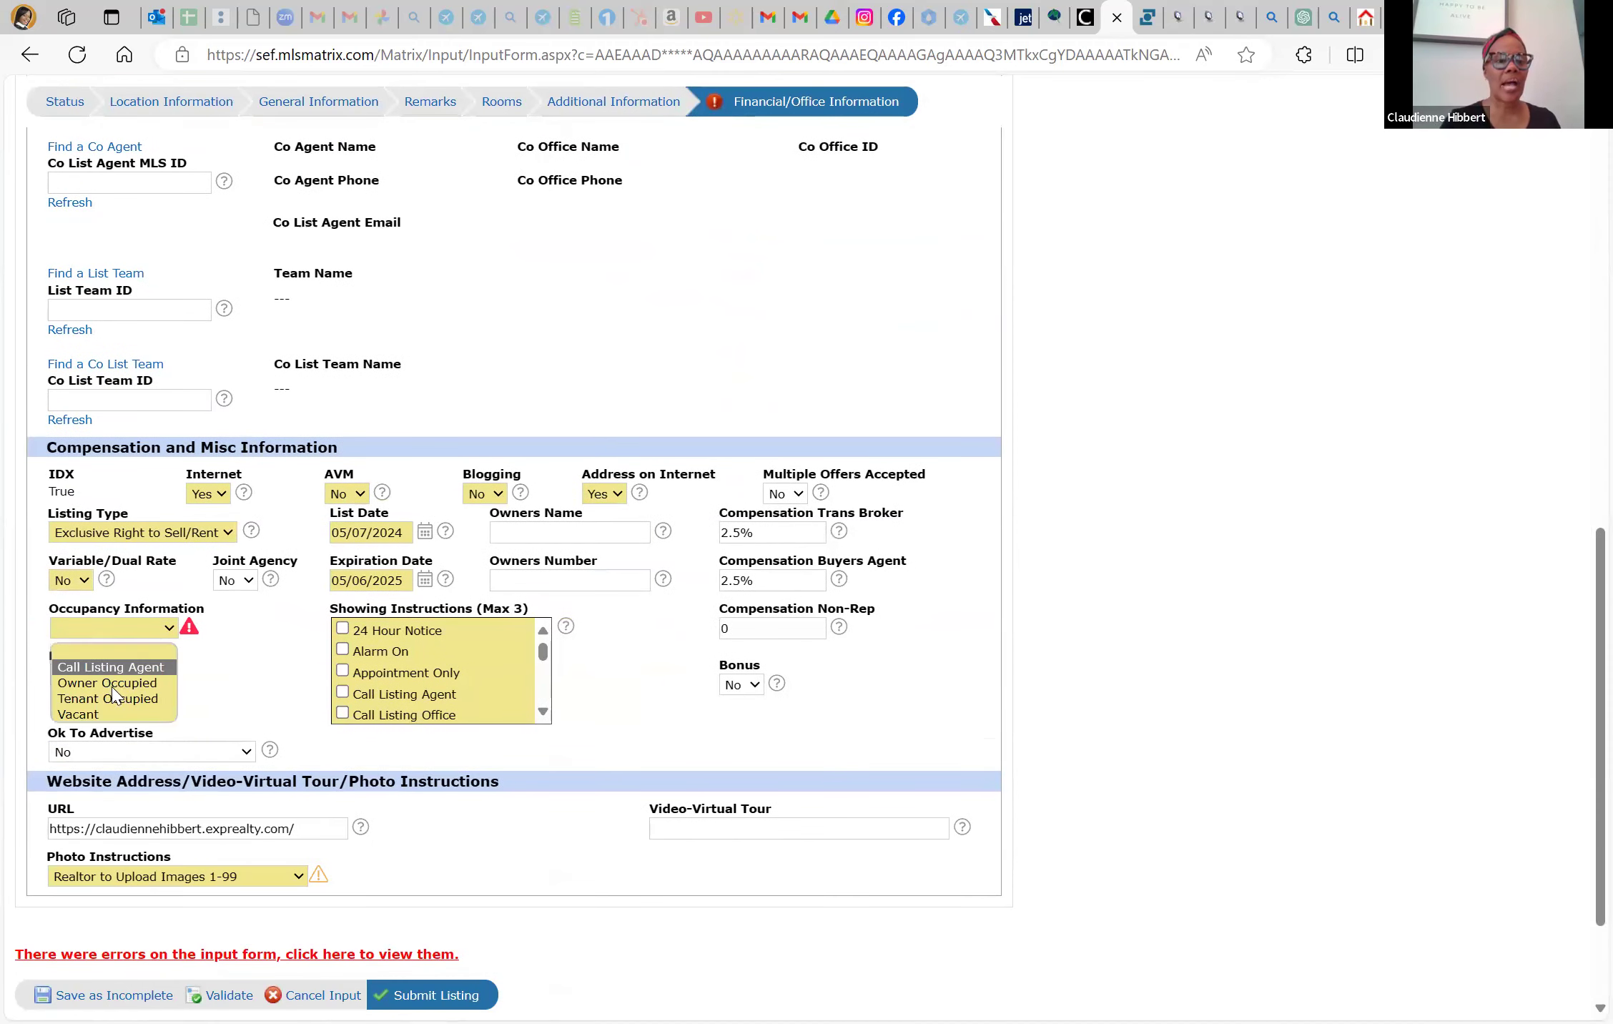
pyautogui.click(107, 683)
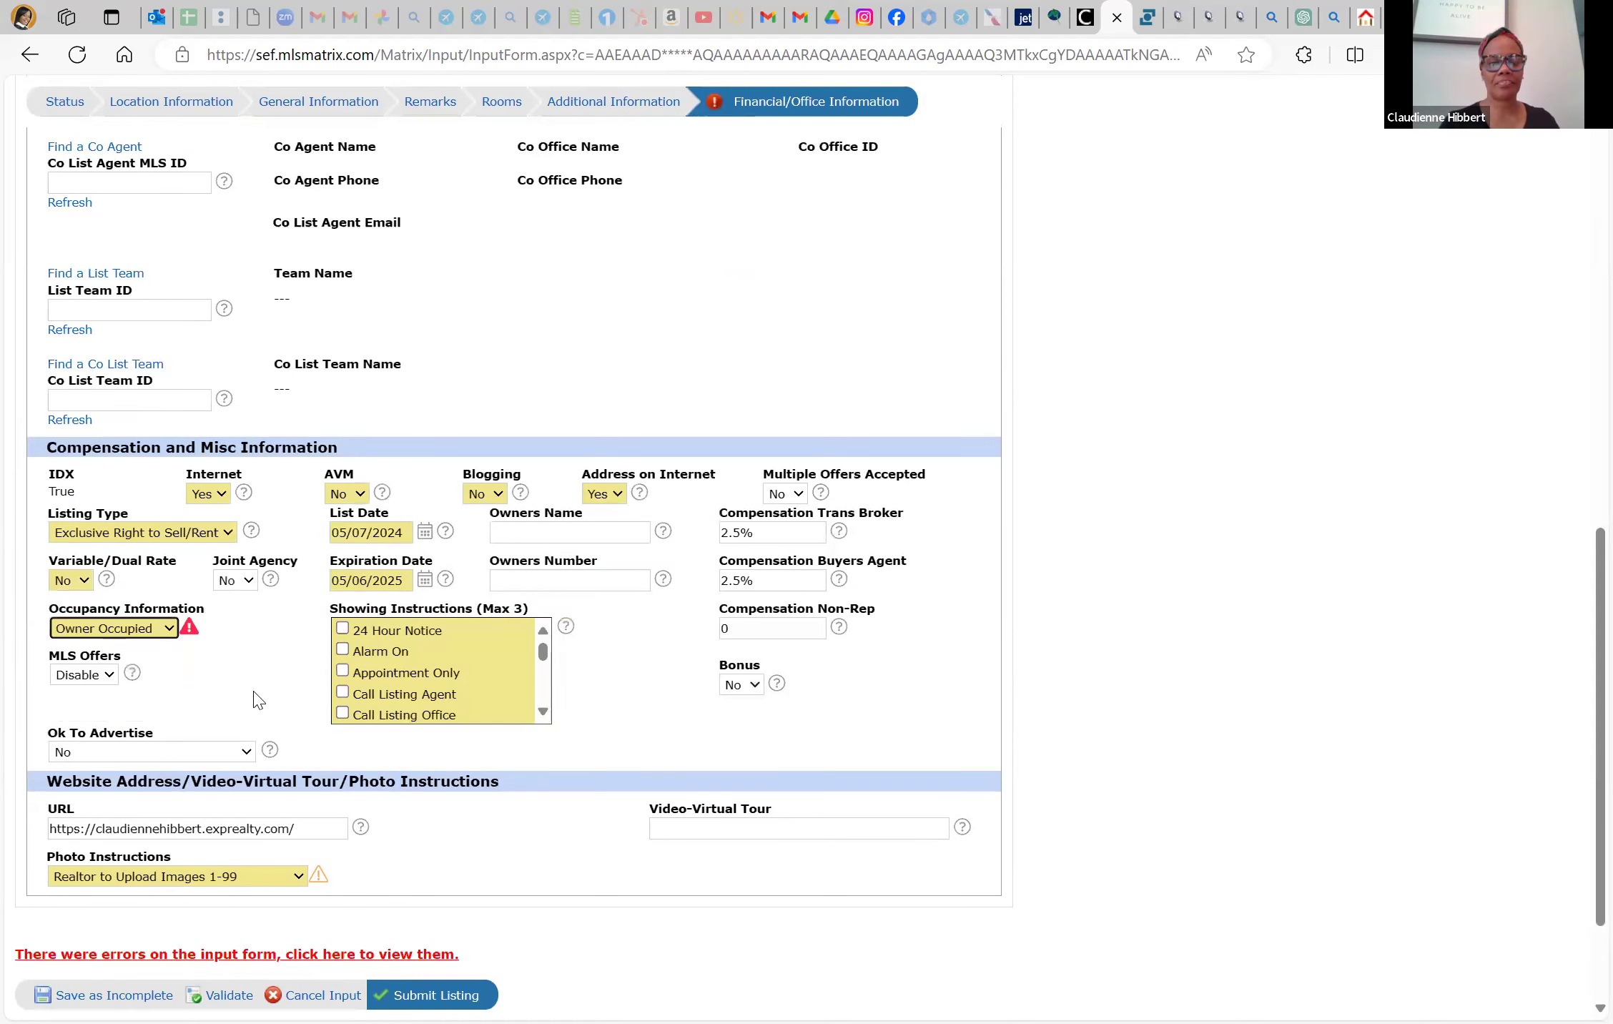
pyautogui.scroll(-3, 545, 778)
pyautogui.scroll(4, 544, 773)
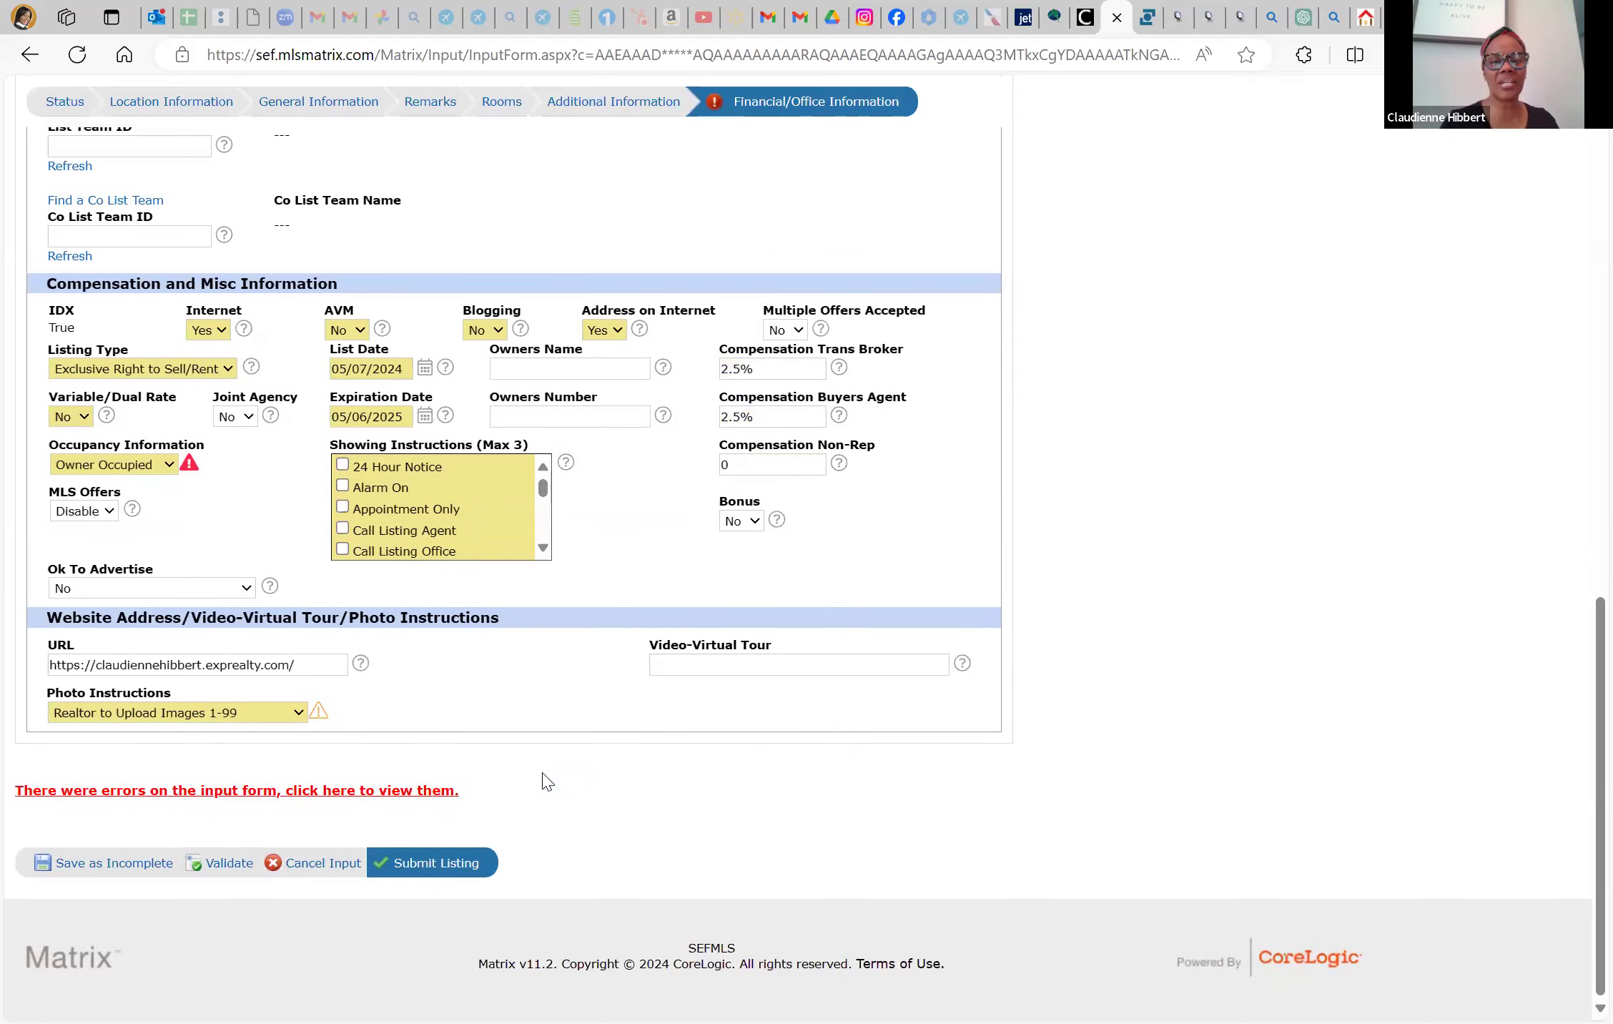
pyautogui.scroll(3, 543, 772)
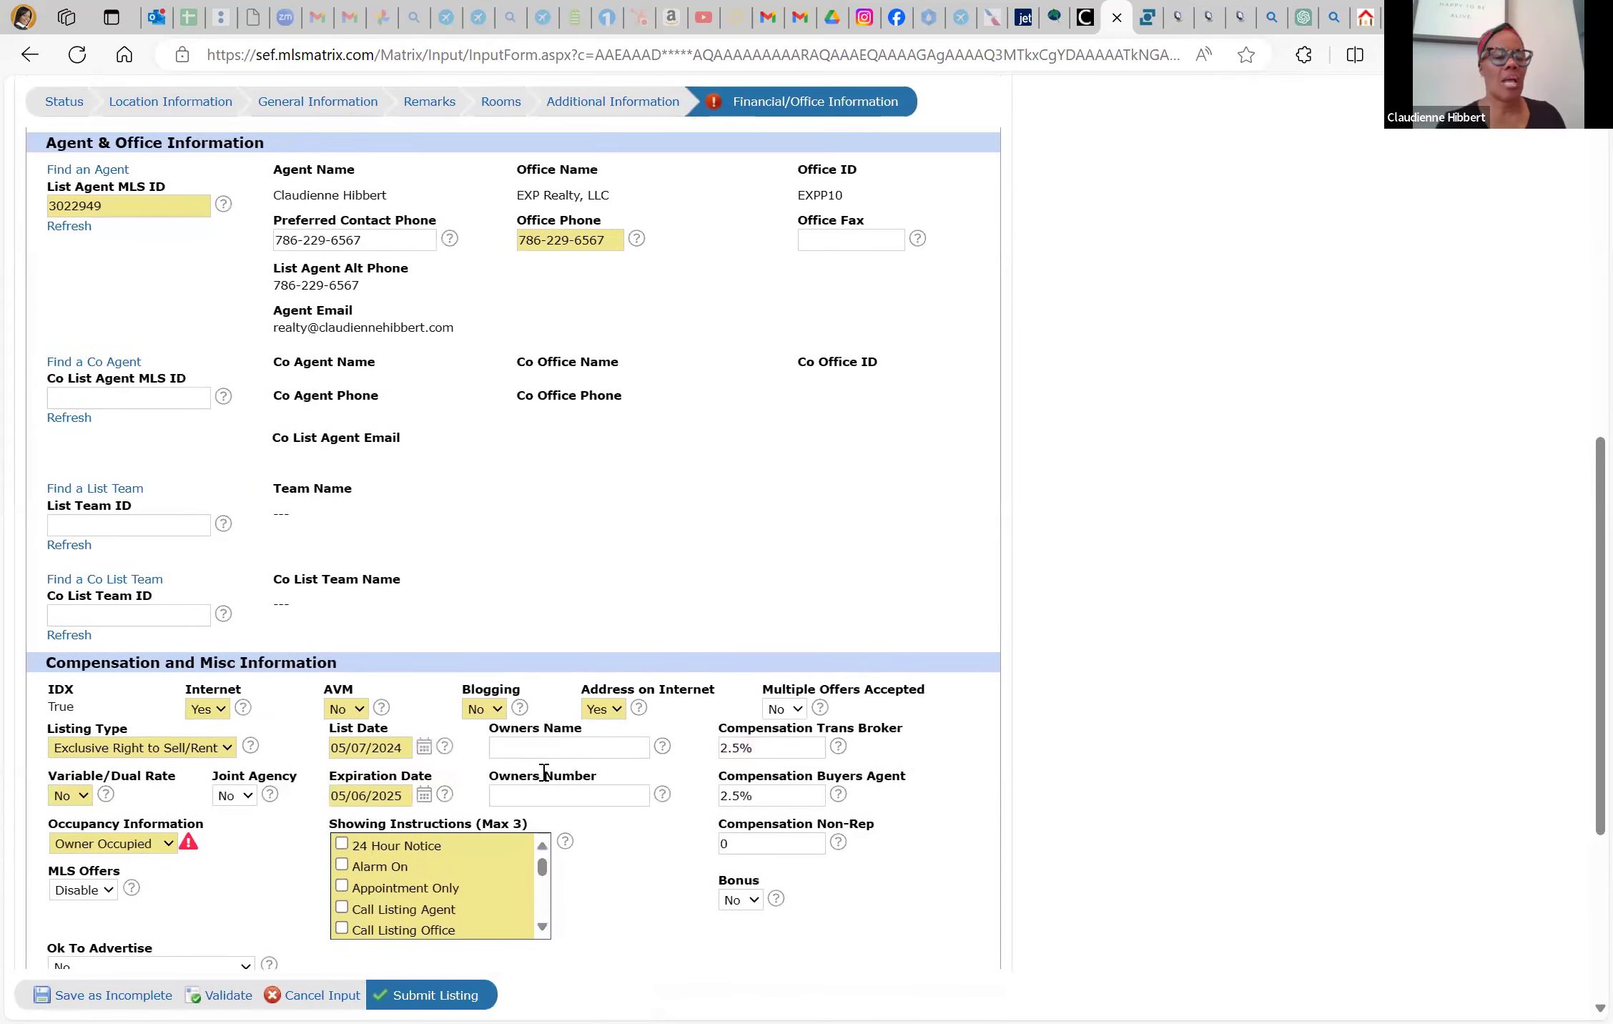
pyautogui.scroll(10, 544, 779)
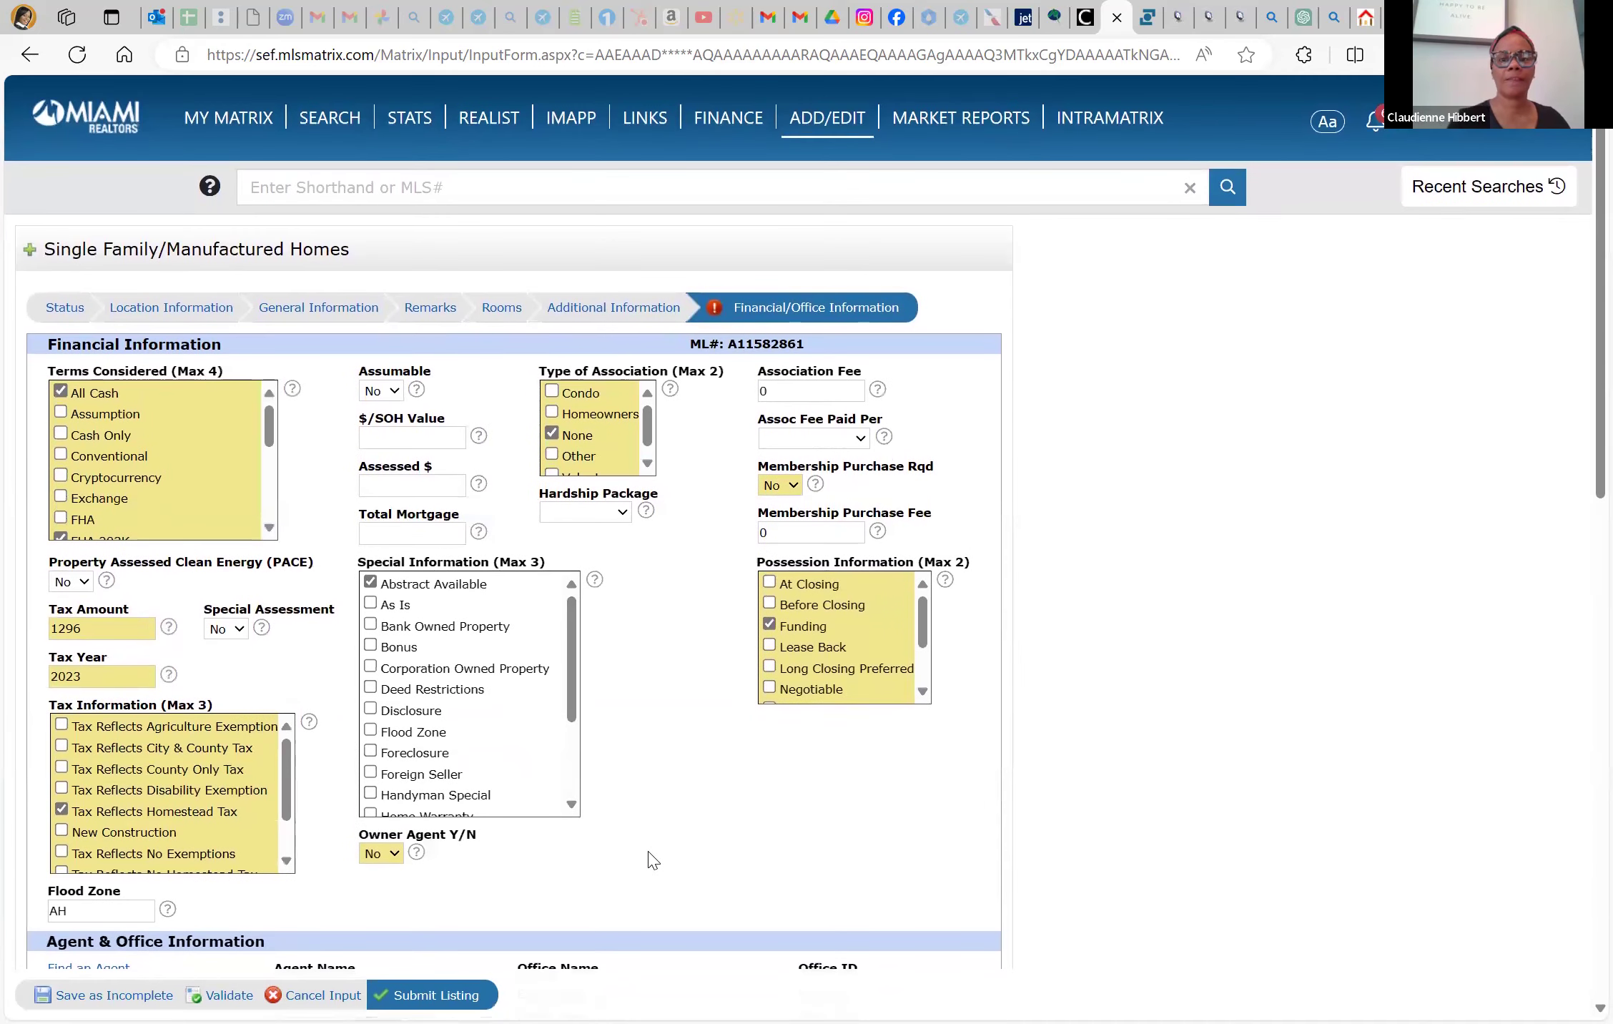
pyautogui.scroll(-9, 650, 851)
pyautogui.scroll(-7, 644, 642)
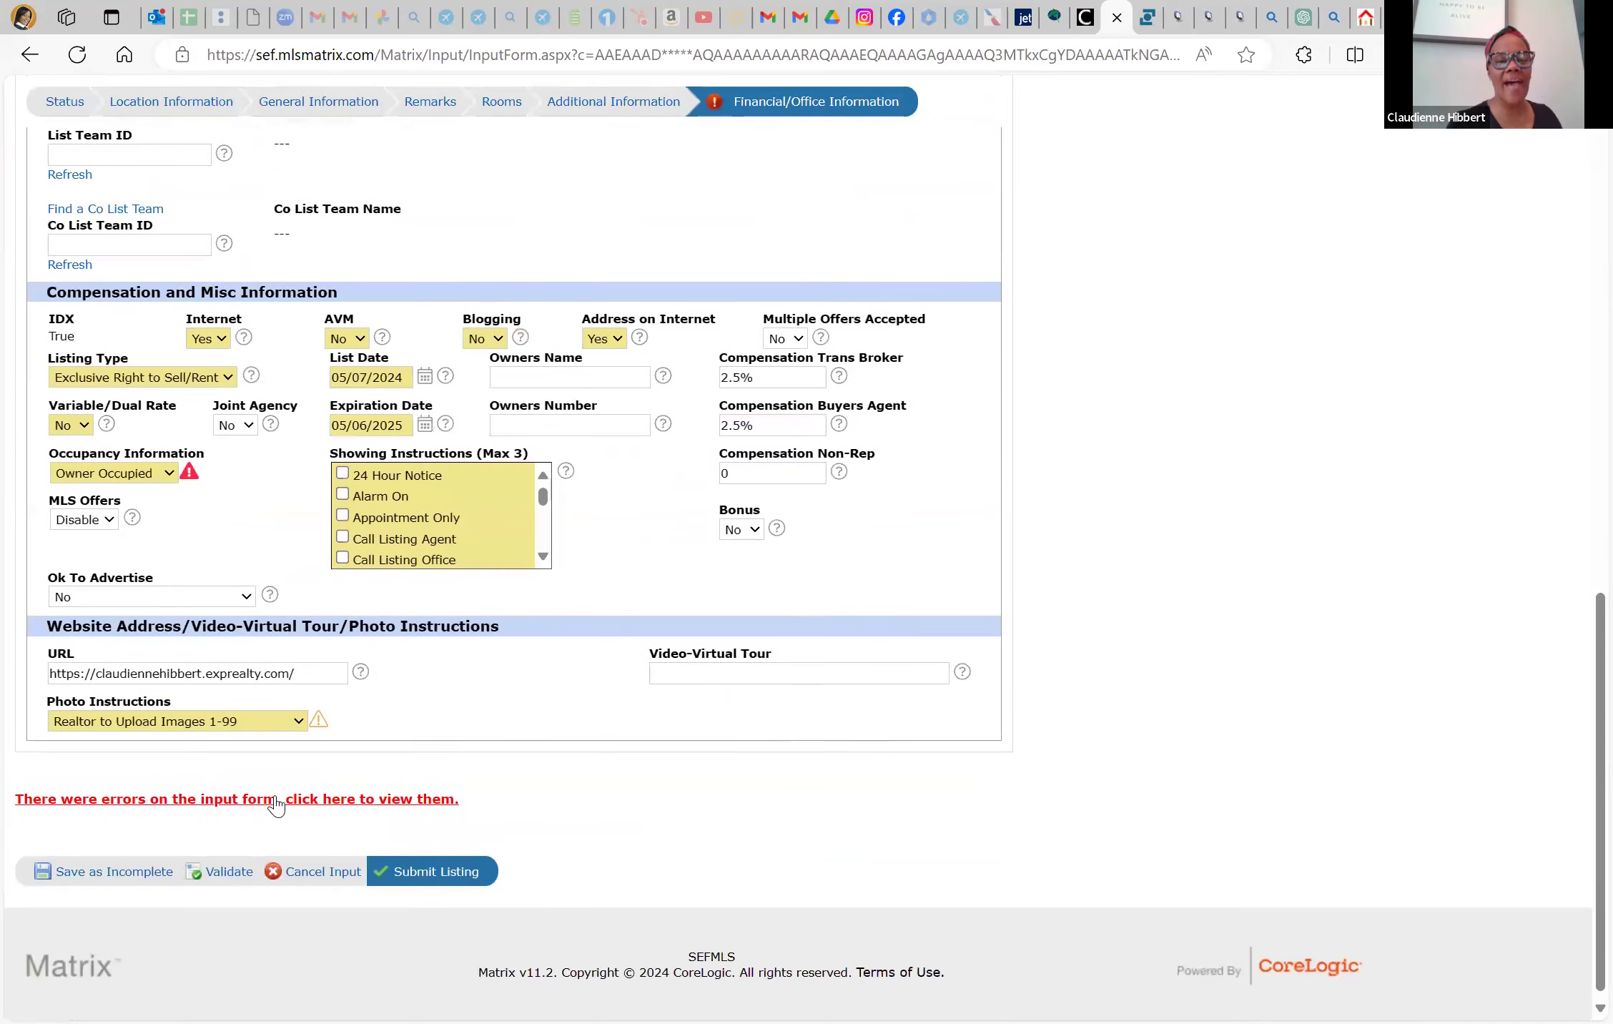
pyautogui.click(226, 880)
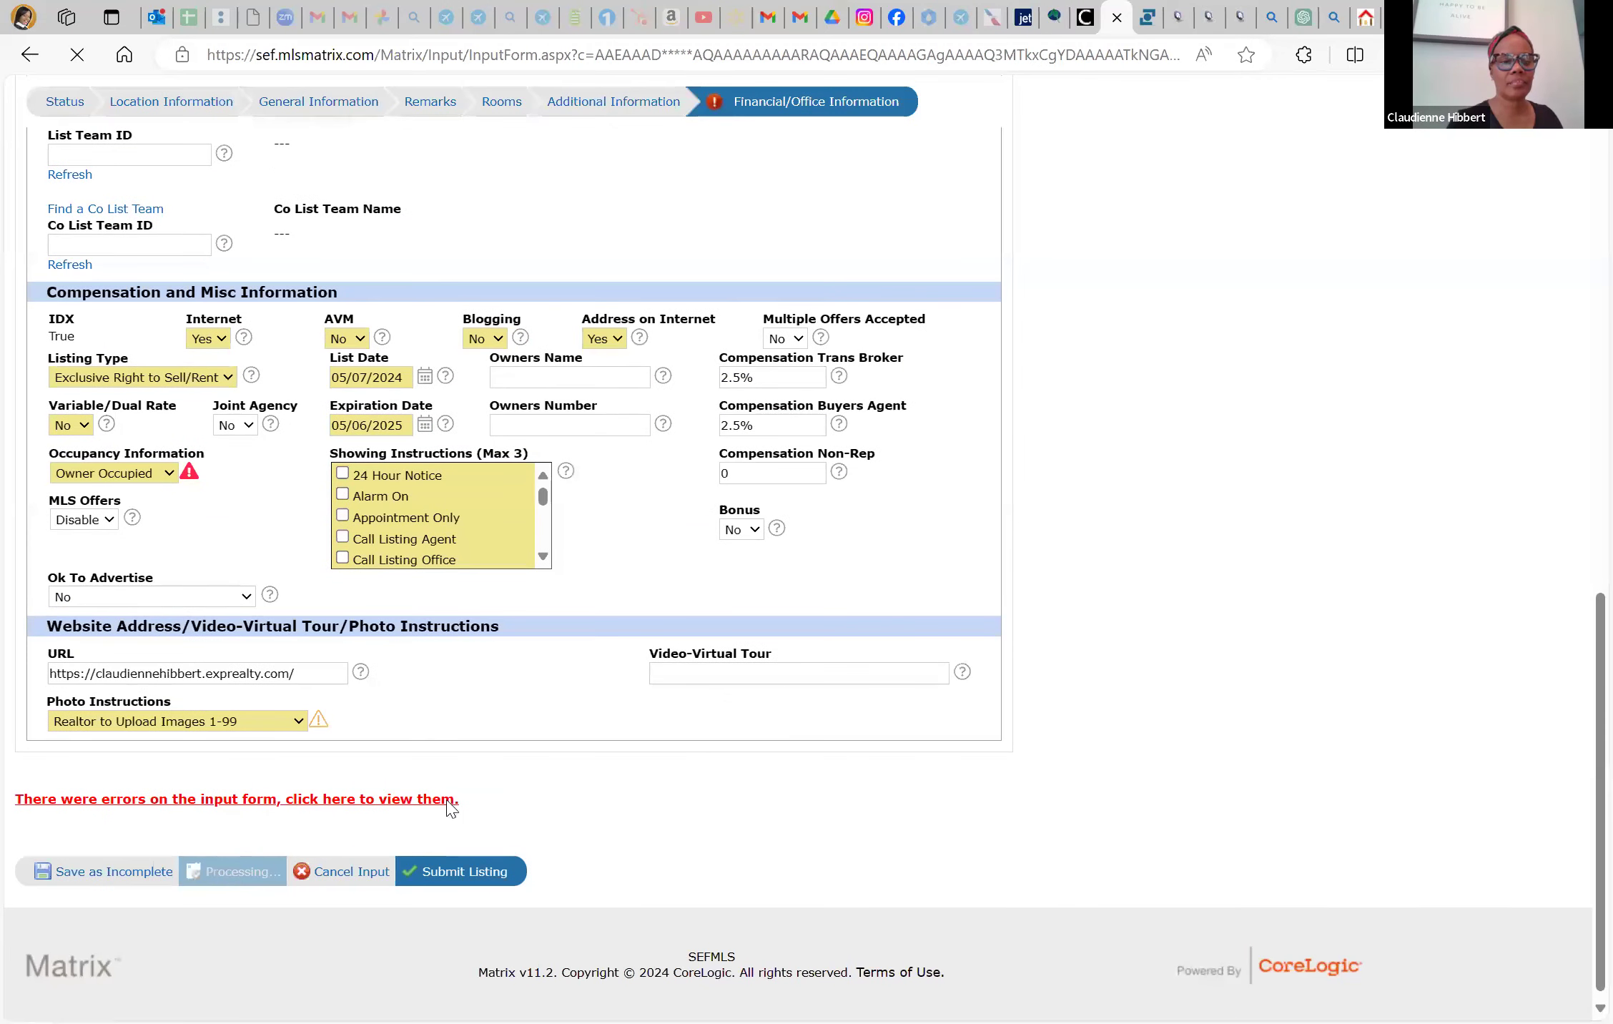
# Submit the listing, open Add / Edit Photos, and switch to the SwiftPix tour
pyautogui.scroll(-12, 372, 714)
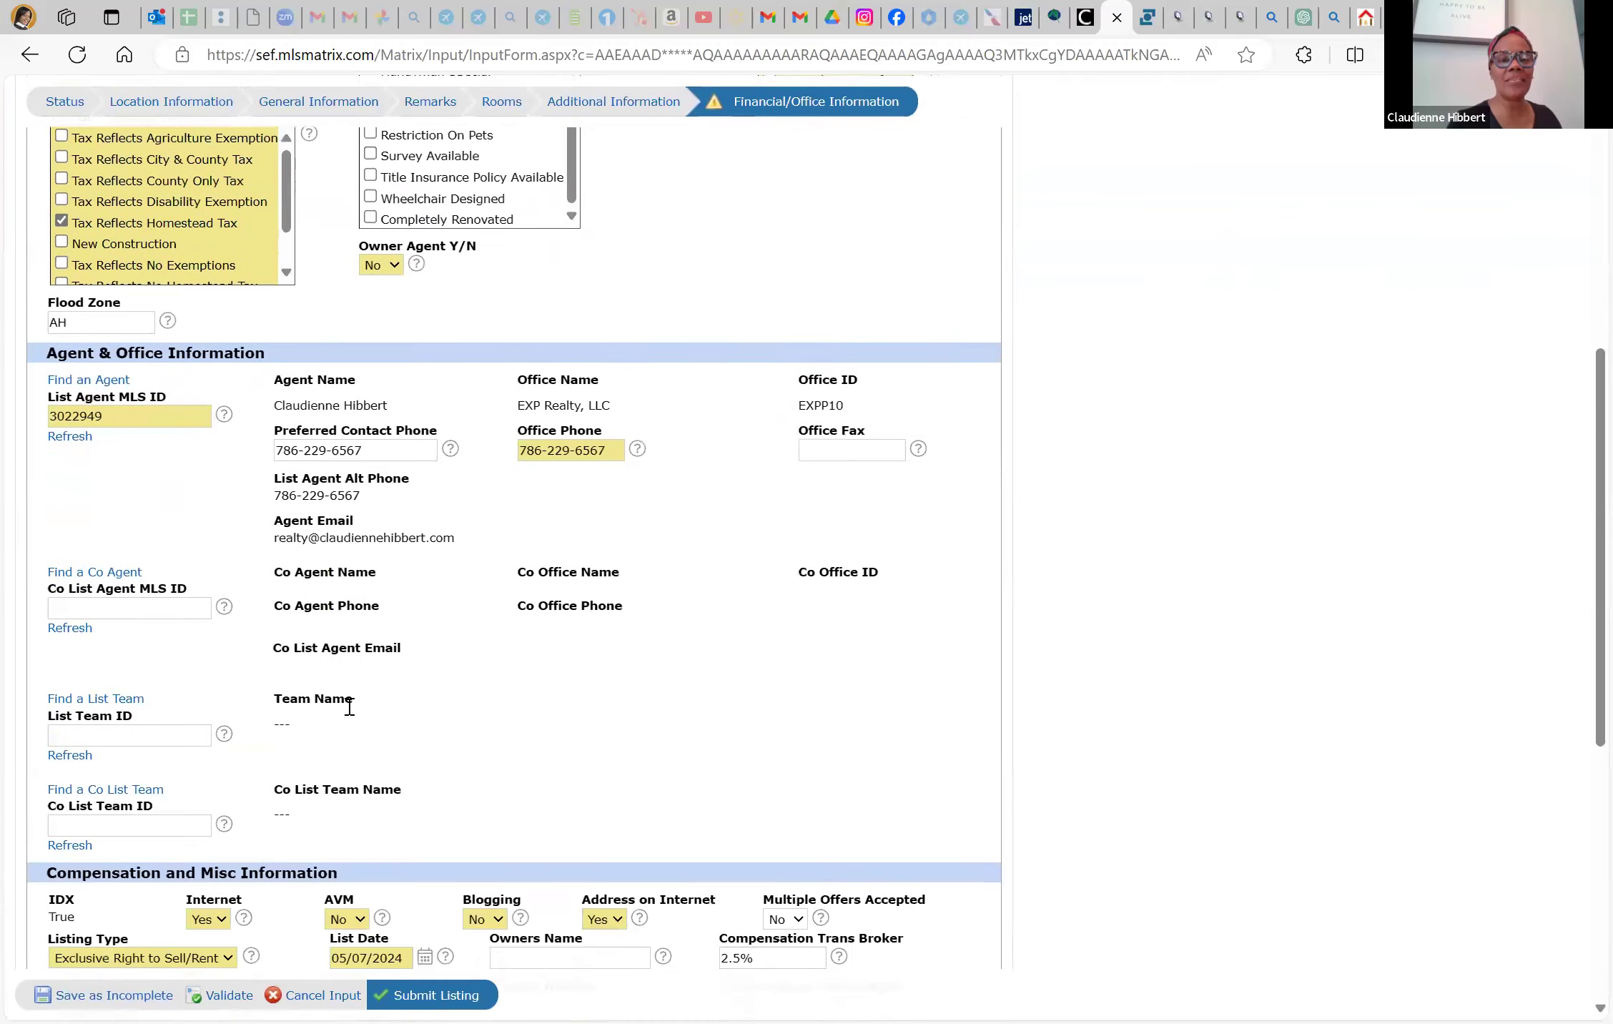
pyautogui.scroll(-5, 399, 674)
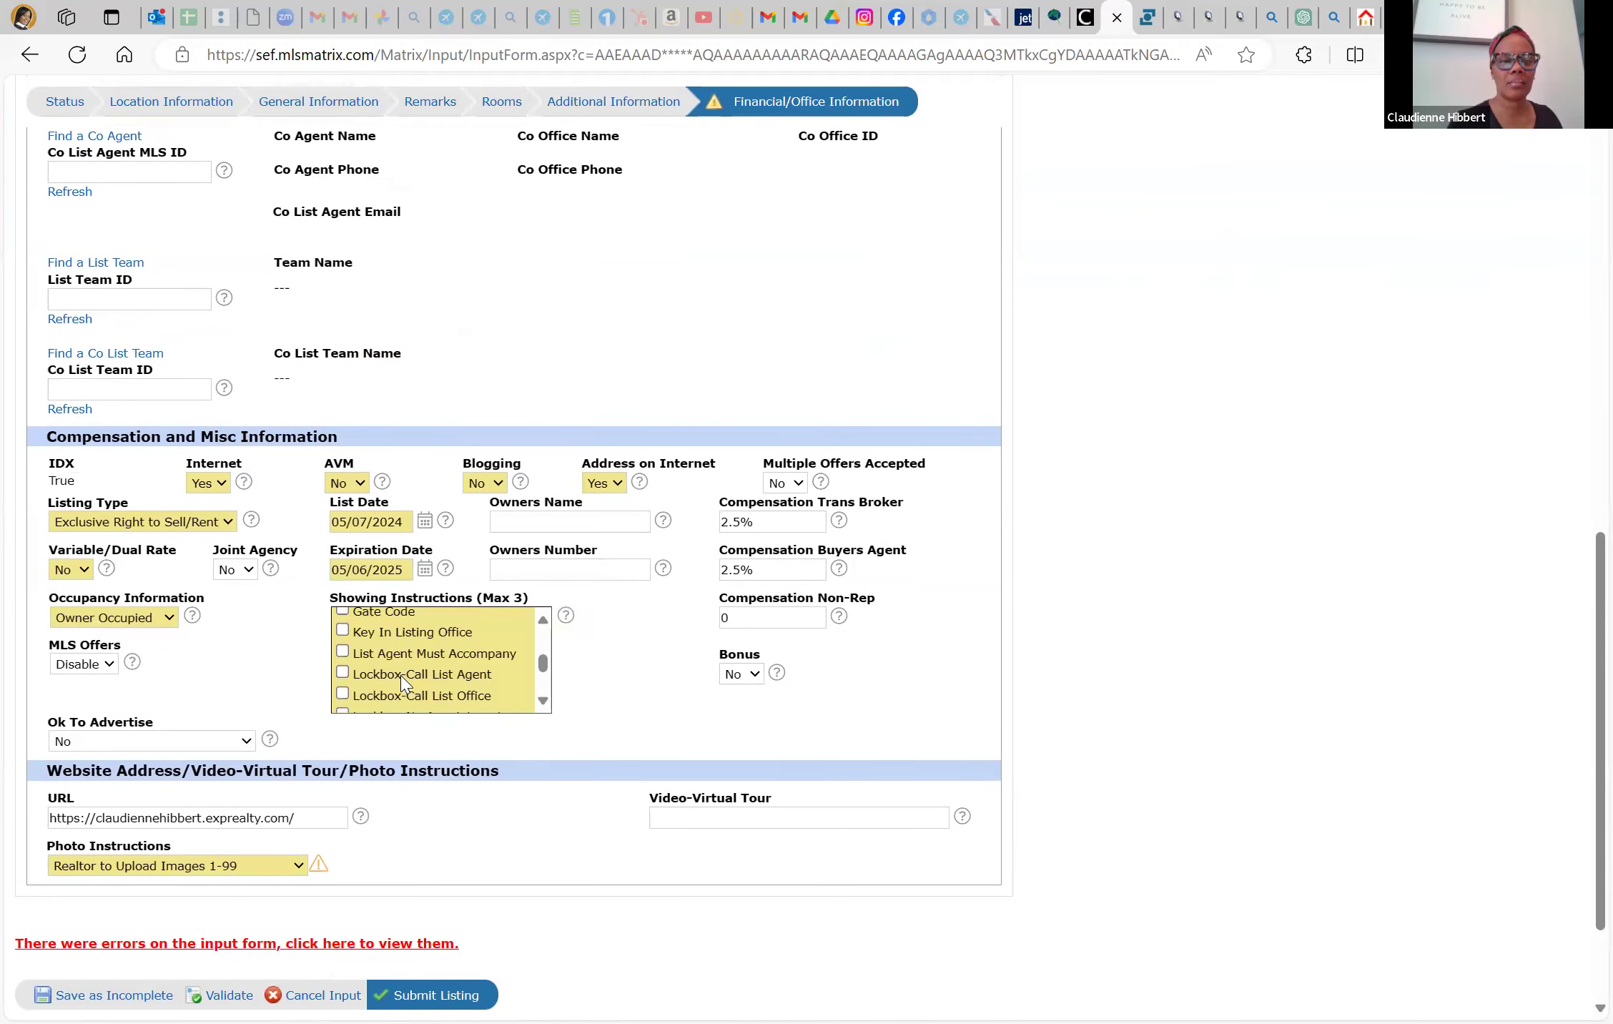
pyautogui.click(143, 995)
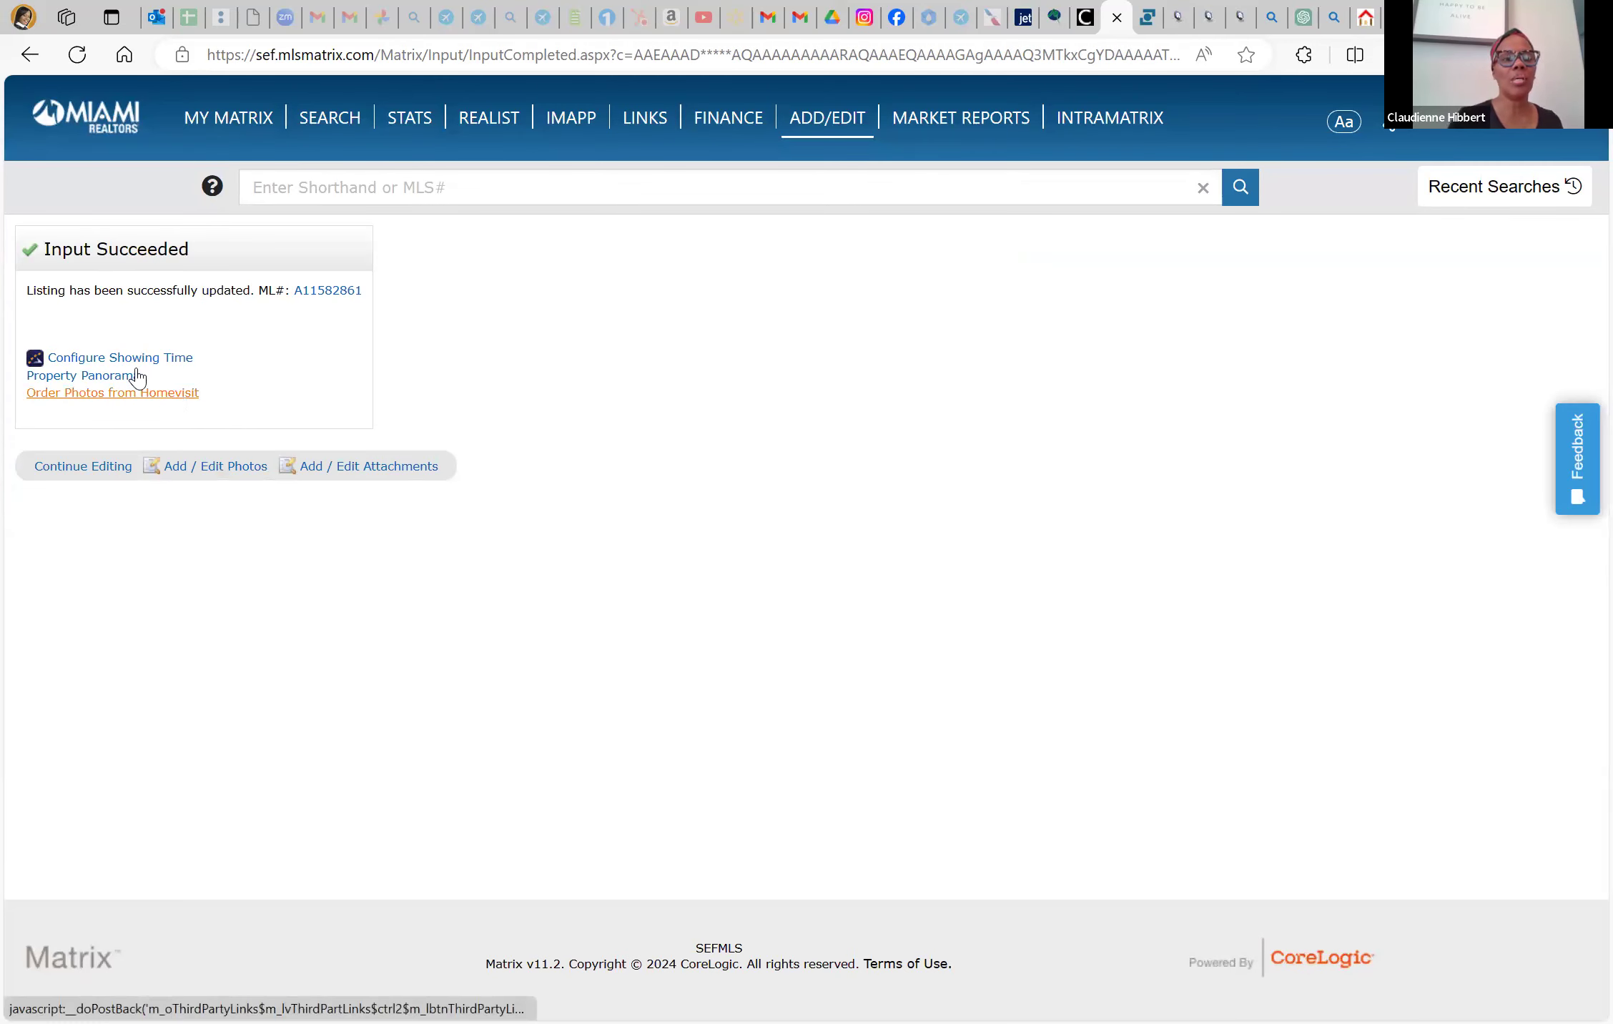
pyautogui.click(239, 472)
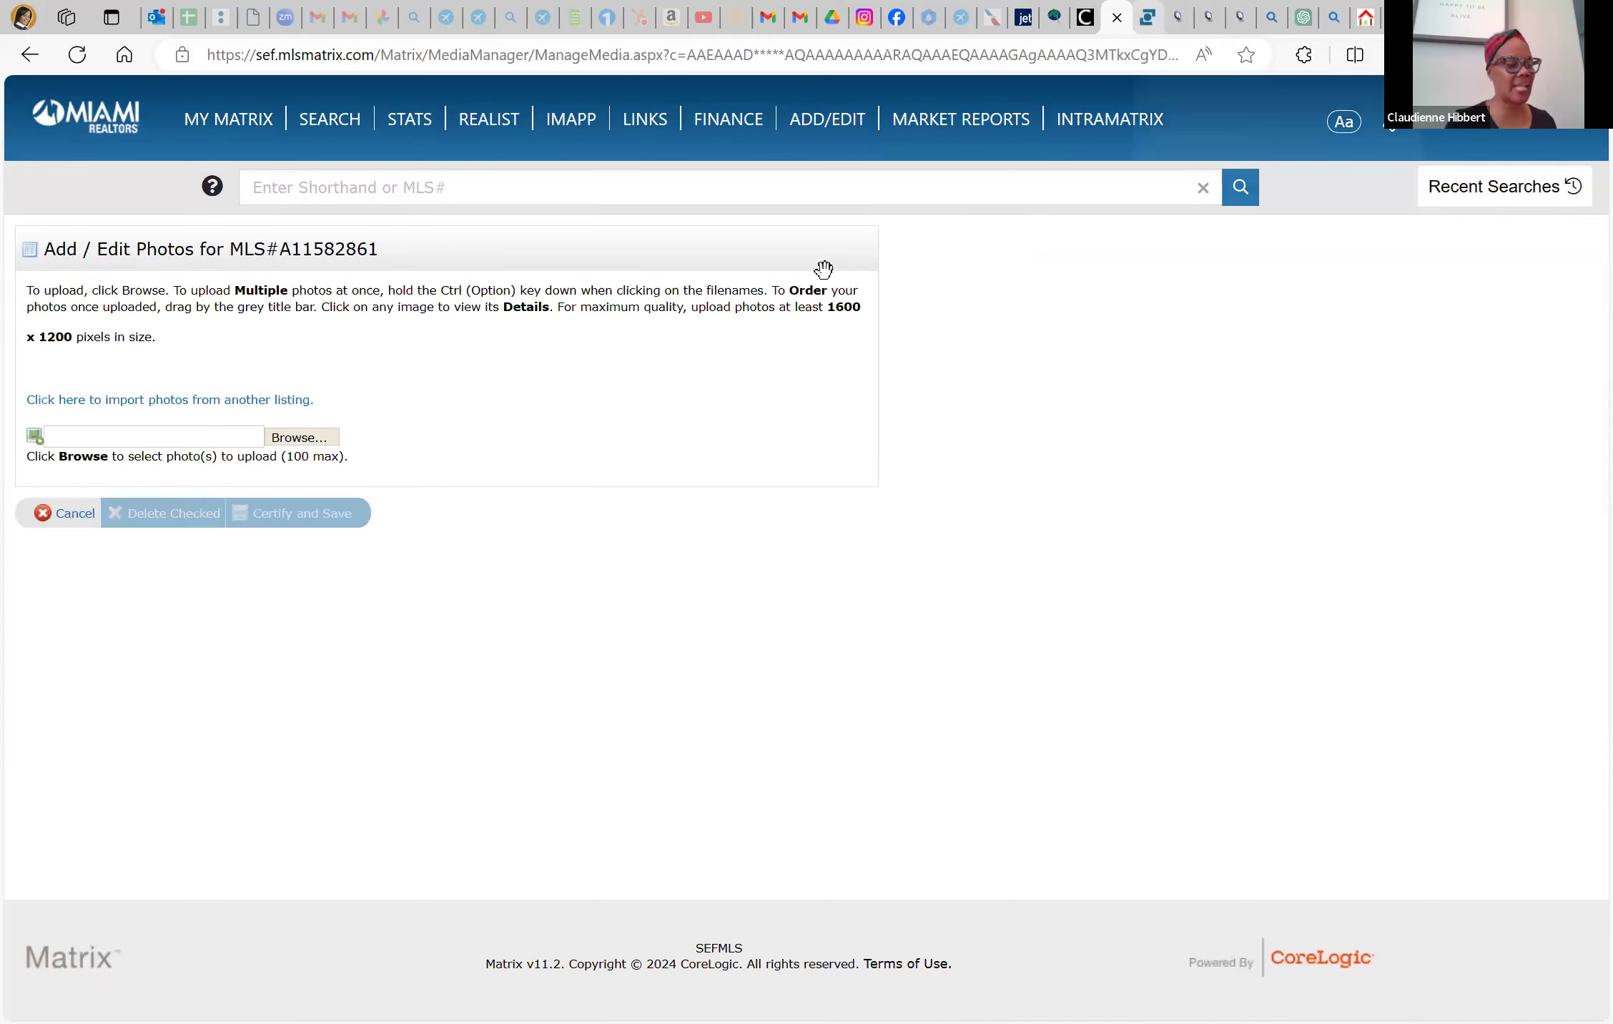
pyautogui.hotkey('ctrl', 'Tab')
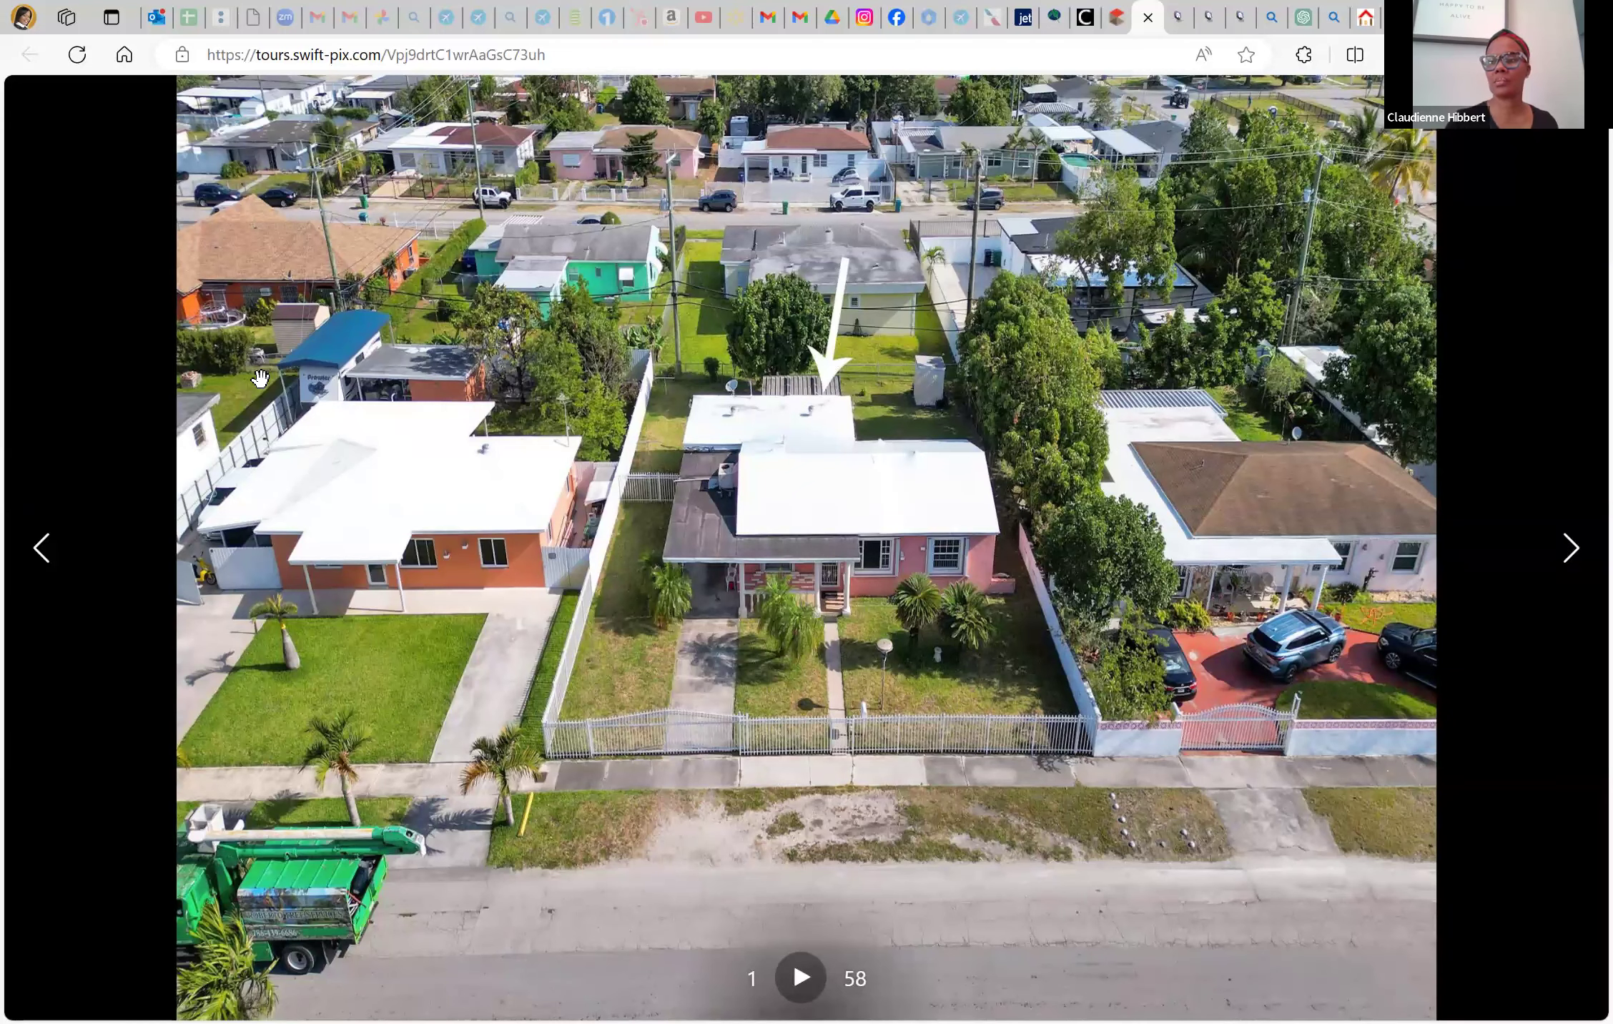
# Close the enlarged aerial photo to view the full SwiftPix photo grid
pyautogui.click(1580, 137)
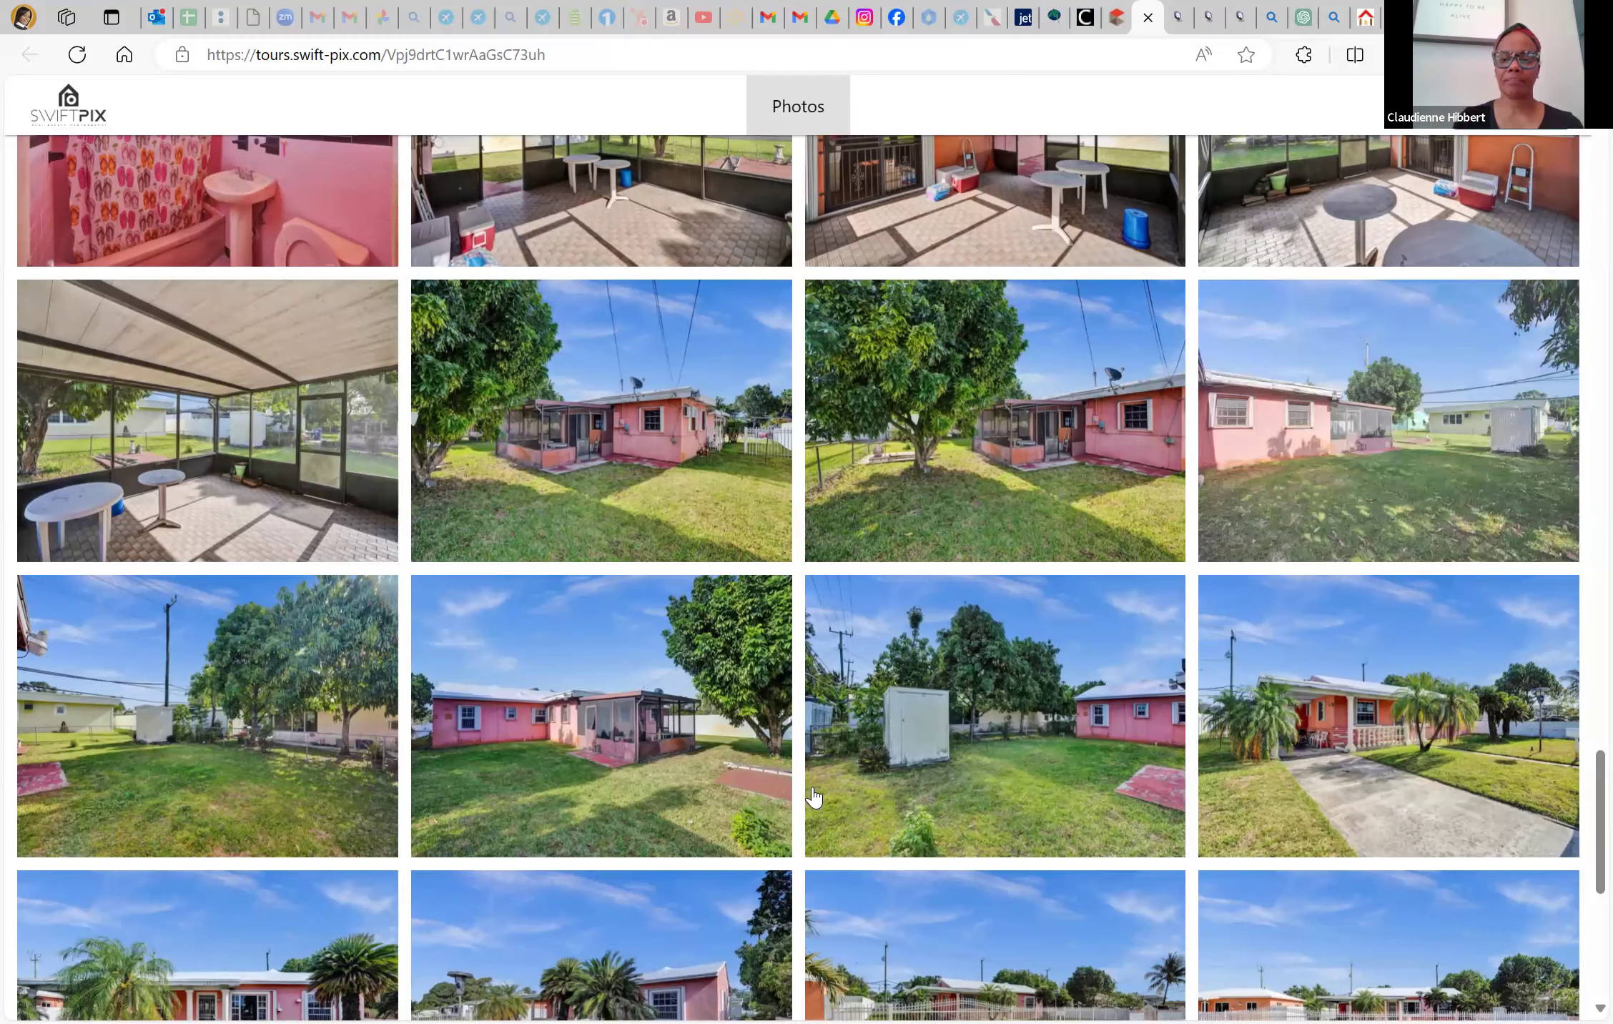
pyautogui.scroll(5, 820, 819)
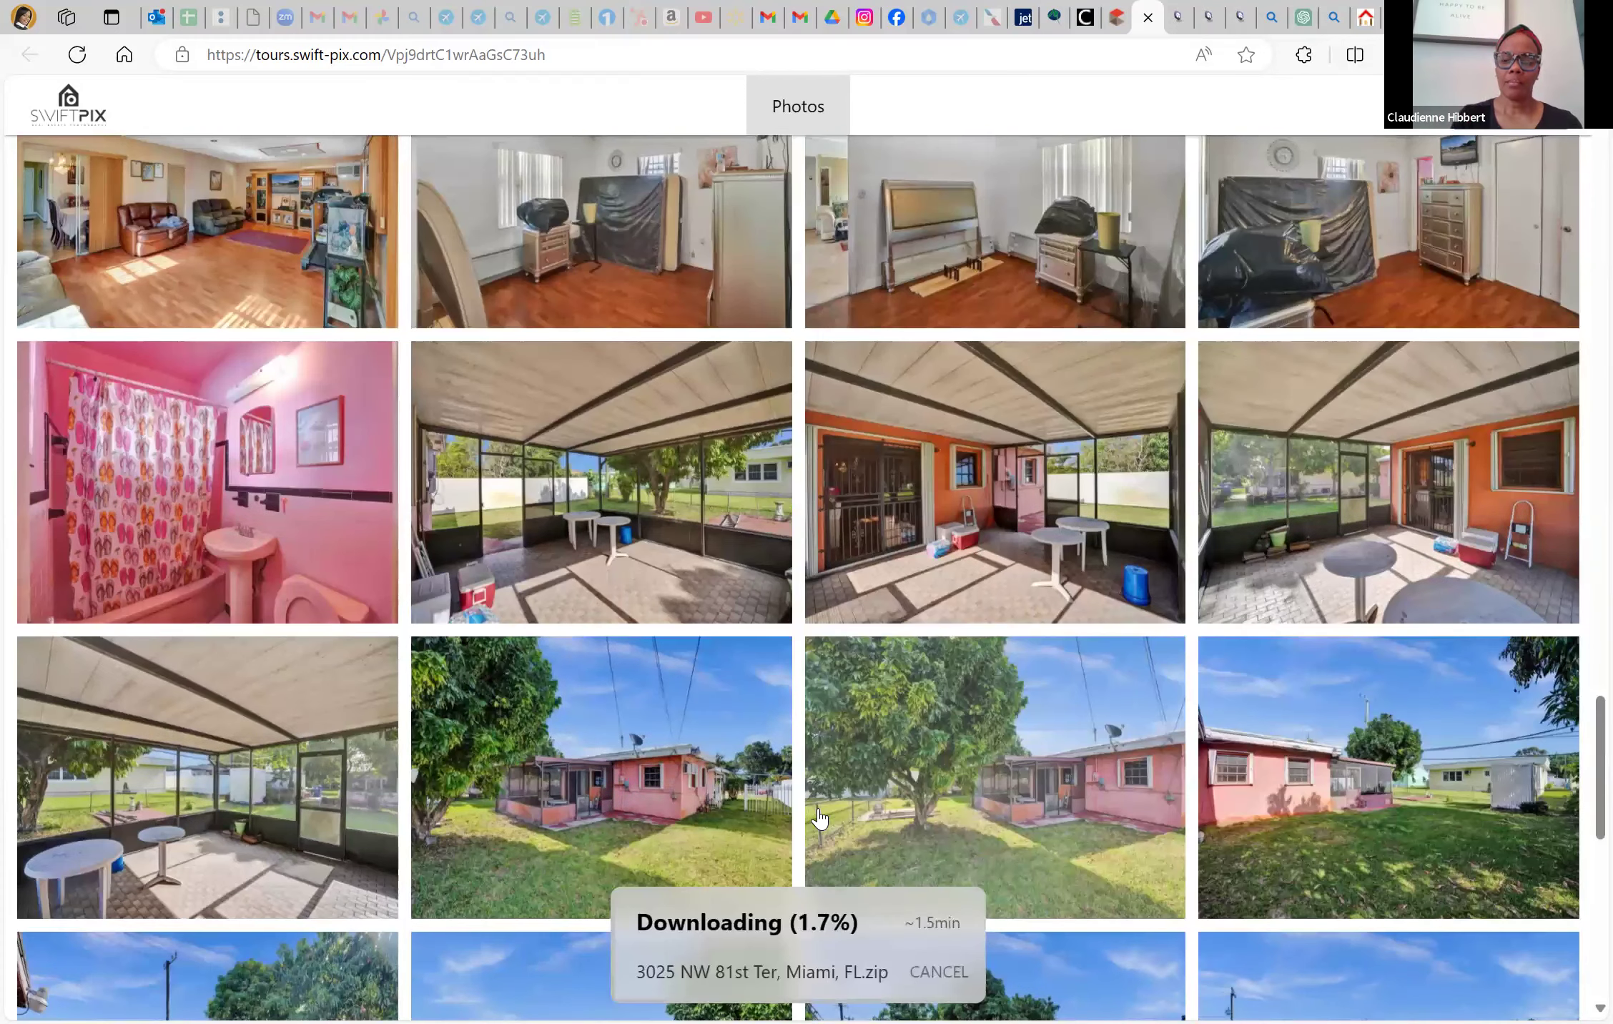
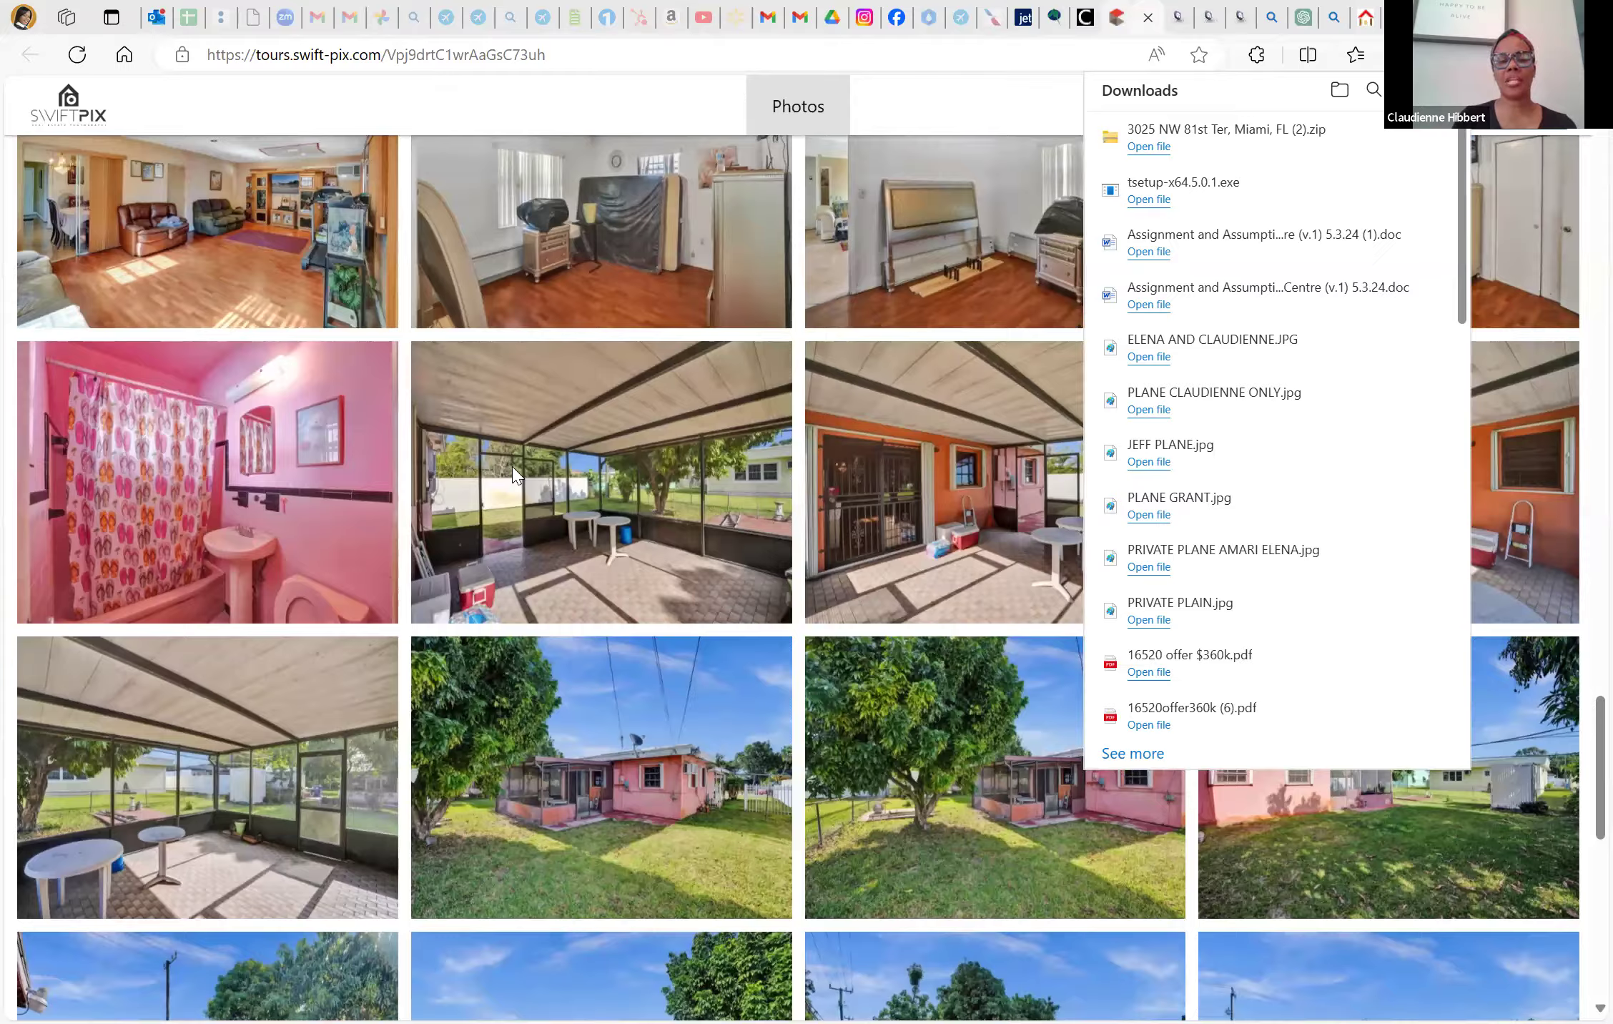
# Switch back to the MLS Matrix photo-upload page in the browser
pyautogui.click(1125, 23)
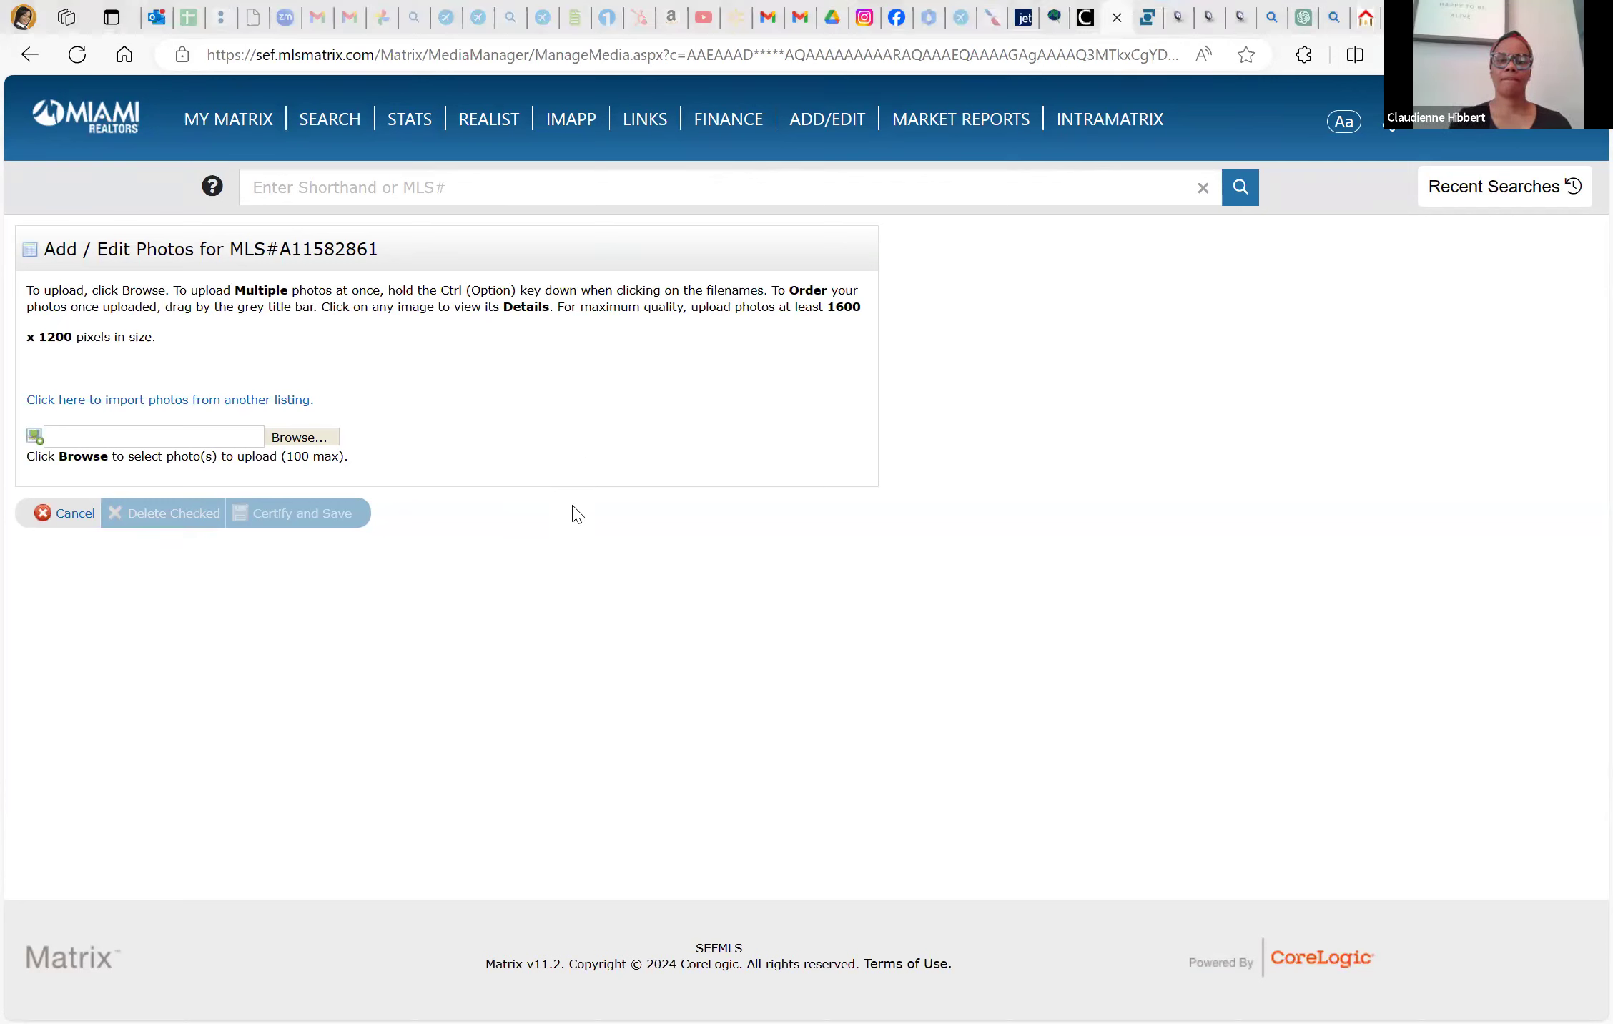
# In the property folder, select drone shots DJI_0920, DJI_0923 and exterior photos DSC09236–DSC09266
pyautogui.click(321, 441)
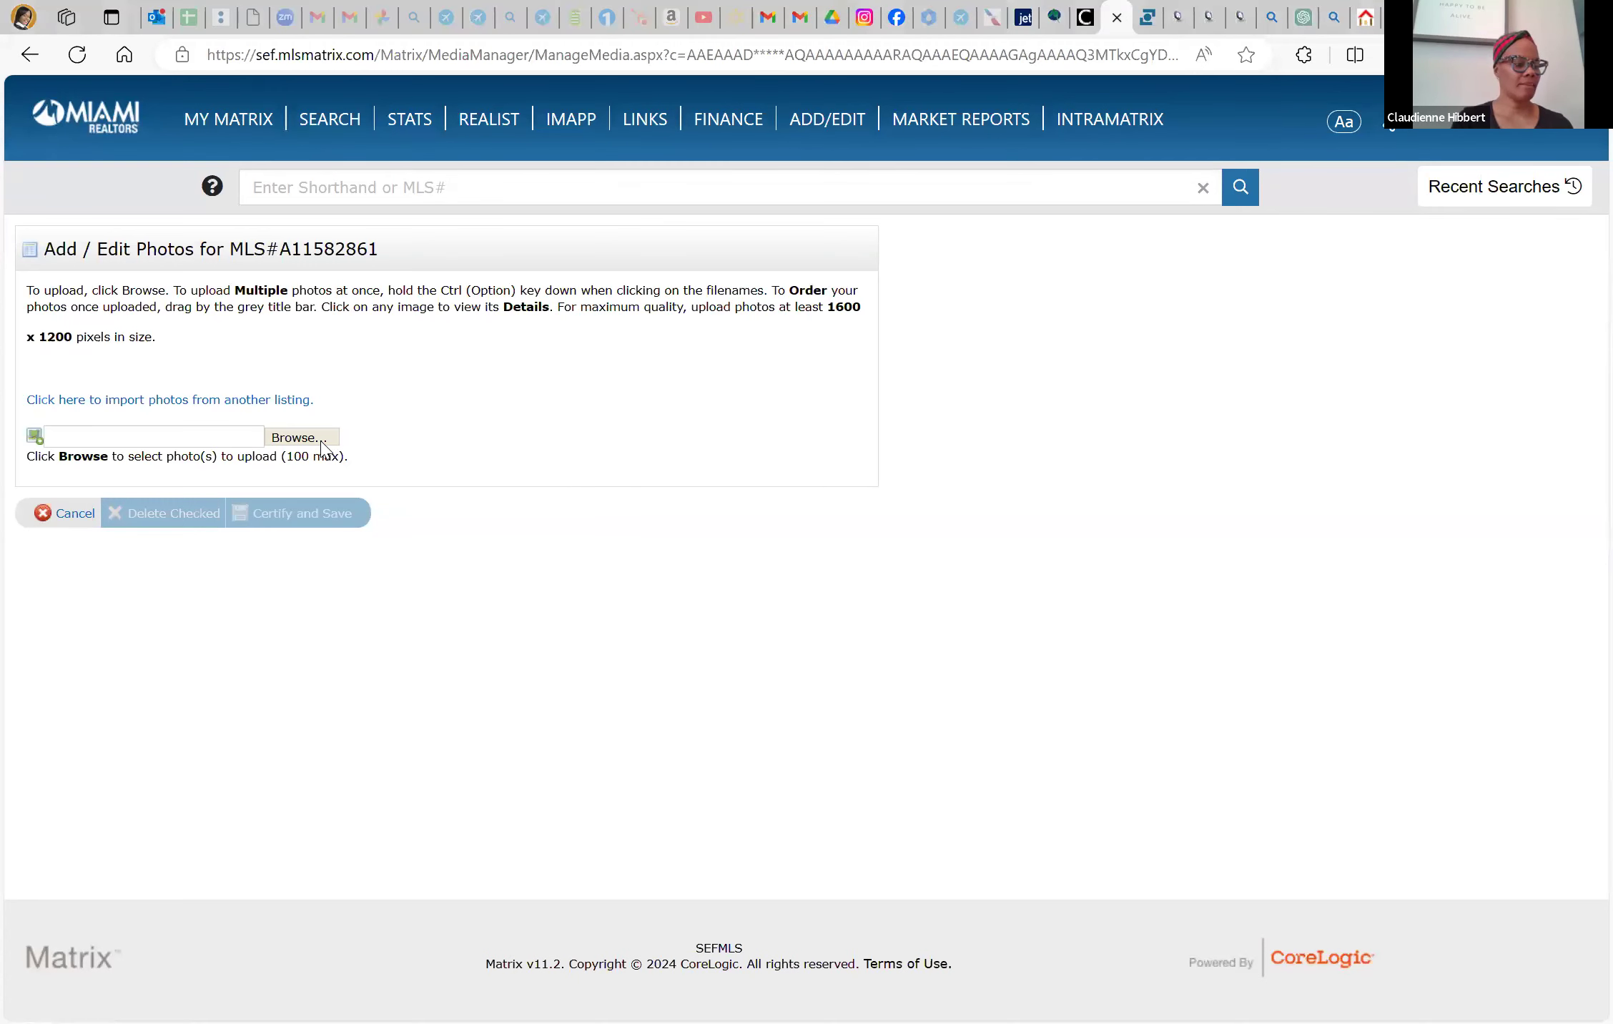
pyautogui.click(321, 442)
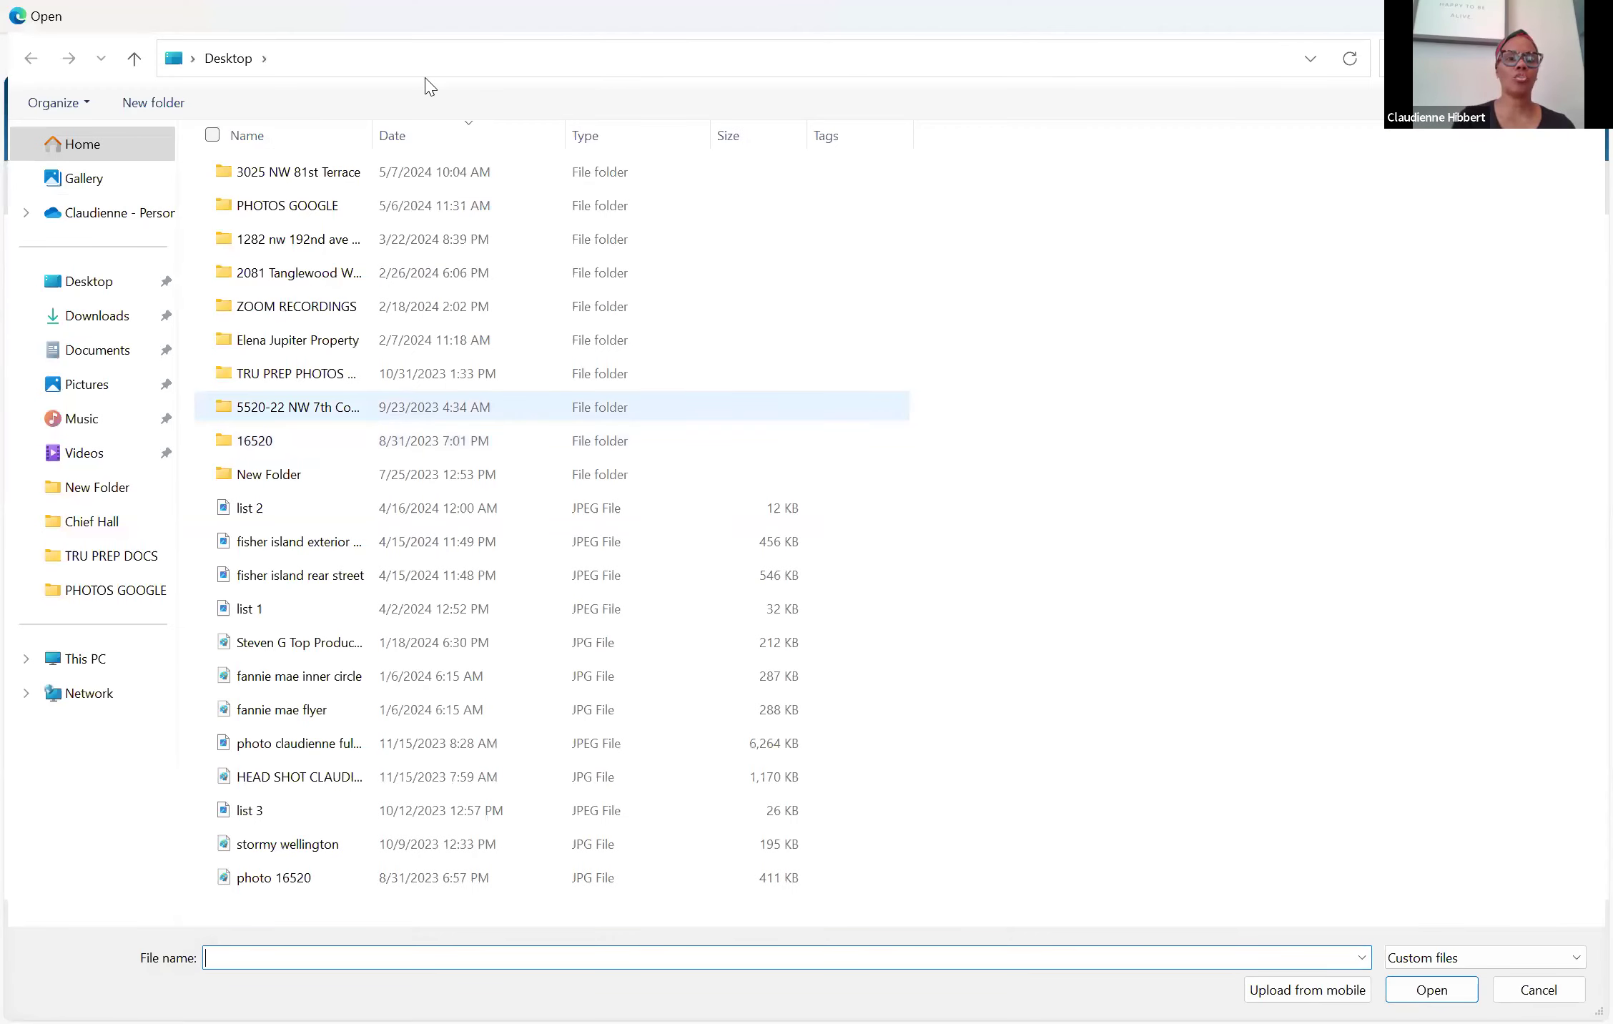
pyautogui.doubleClick(309, 175)
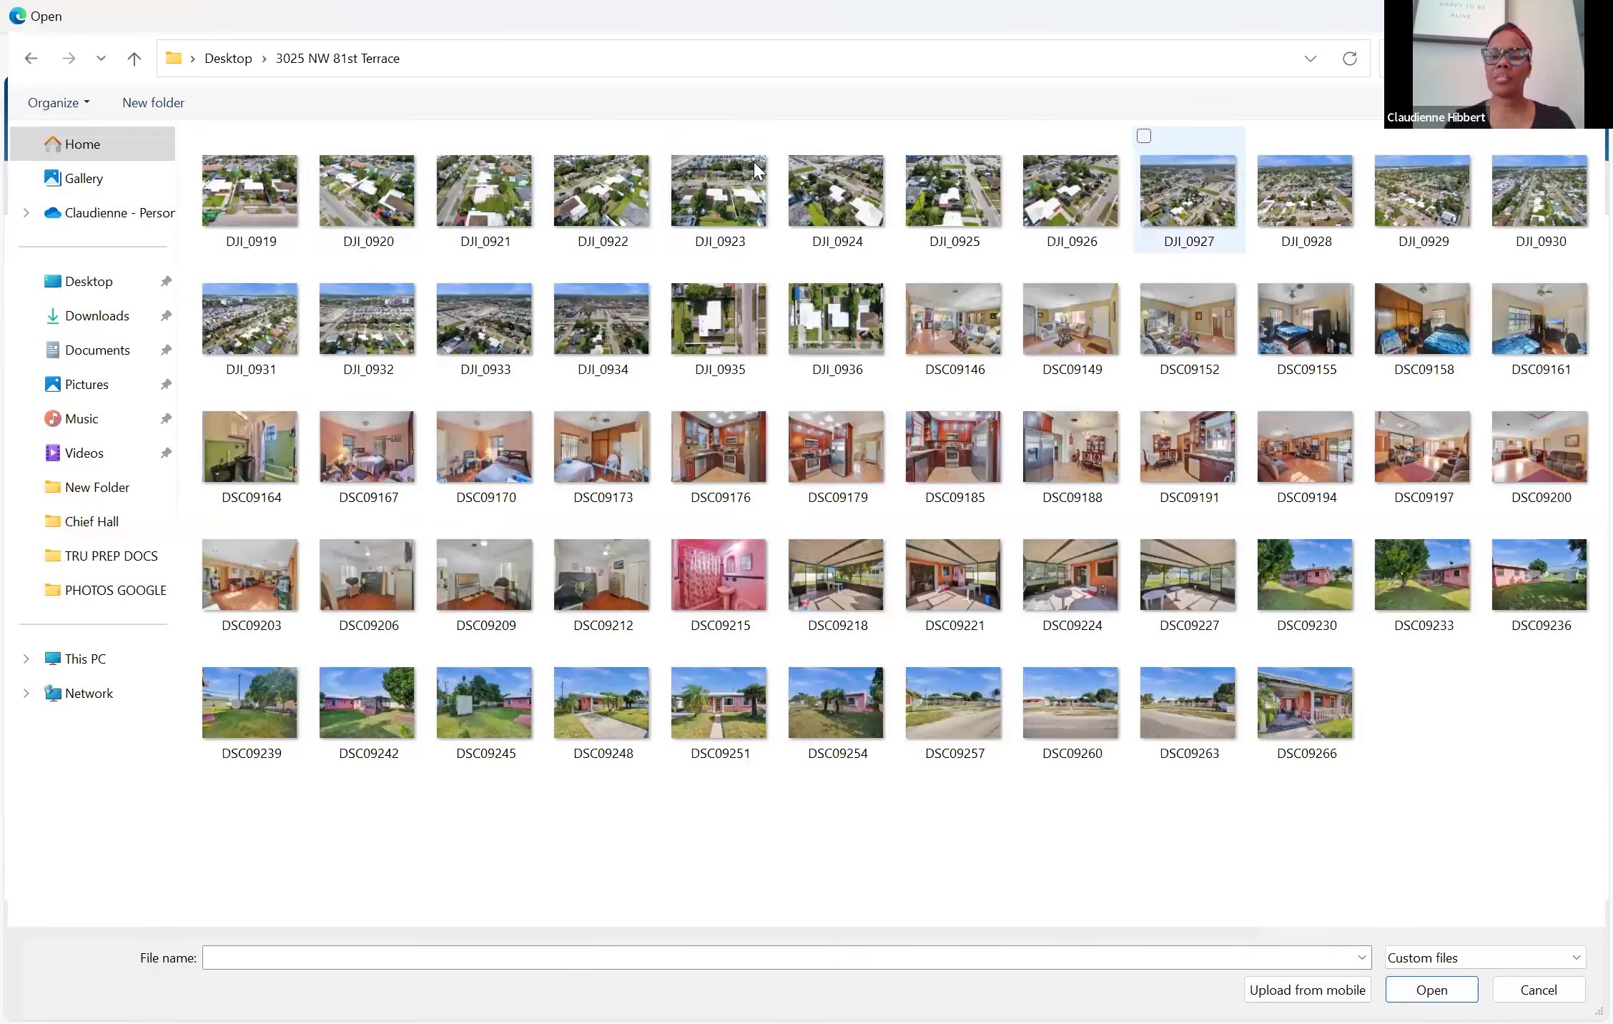
pyautogui.click(383, 213)
pyautogui.keyDown('ctrl'); pyautogui.click(739, 223); pyautogui.keyUp('ctrl')
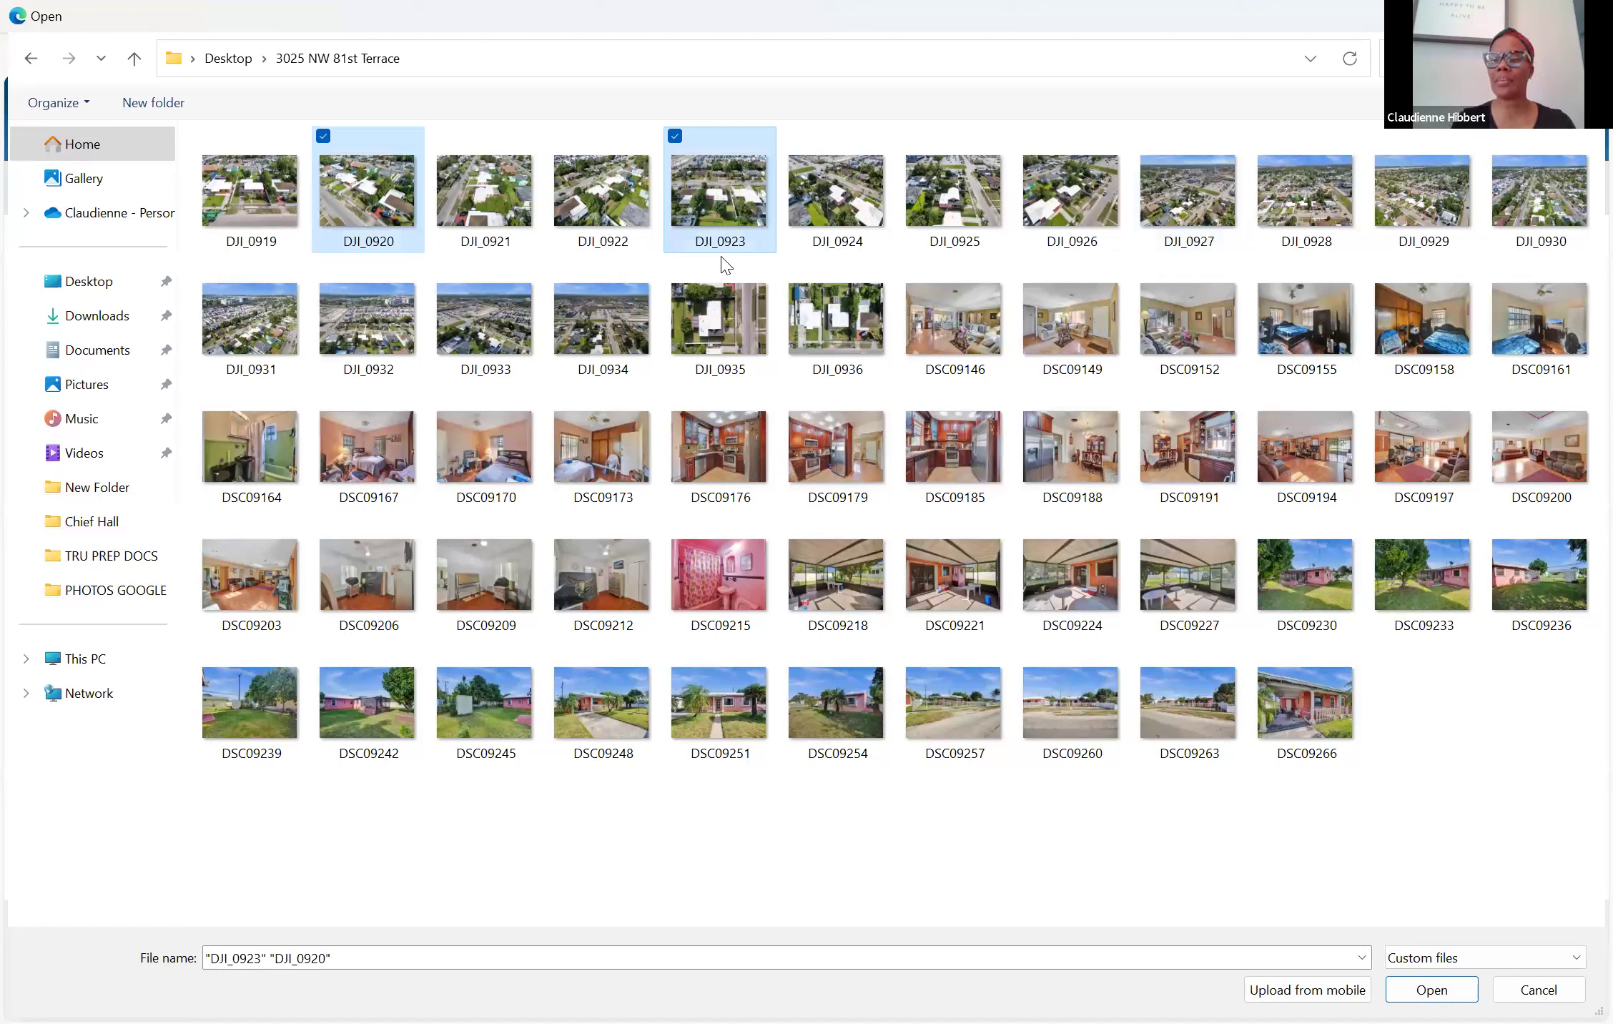
pyautogui.keyDown('ctrl'); pyautogui.click(750, 699); pyautogui.keyUp('ctrl')
pyautogui.keyDown('ctrl'); pyautogui.click(1330, 708); pyautogui.keyUp('ctrl')
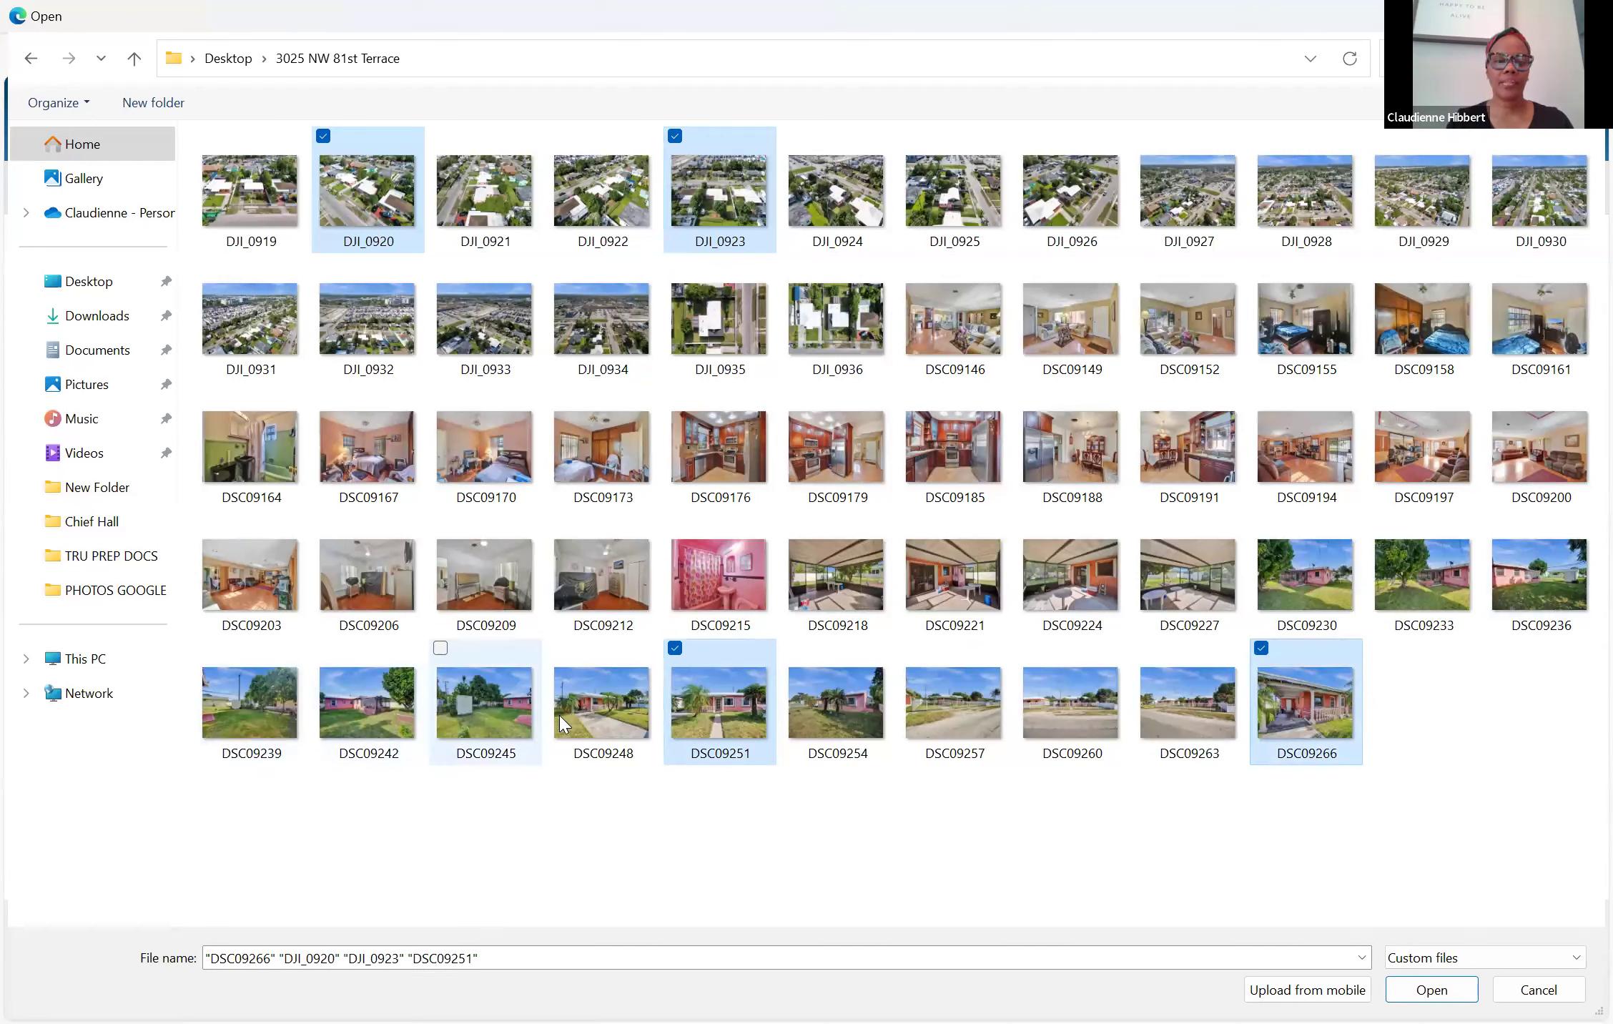
pyautogui.keyDown('ctrl'); pyautogui.click(726, 714); pyautogui.keyUp('ctrl')
pyautogui.keyDown('ctrl'); pyautogui.click(725, 715); pyautogui.keyUp('ctrl')
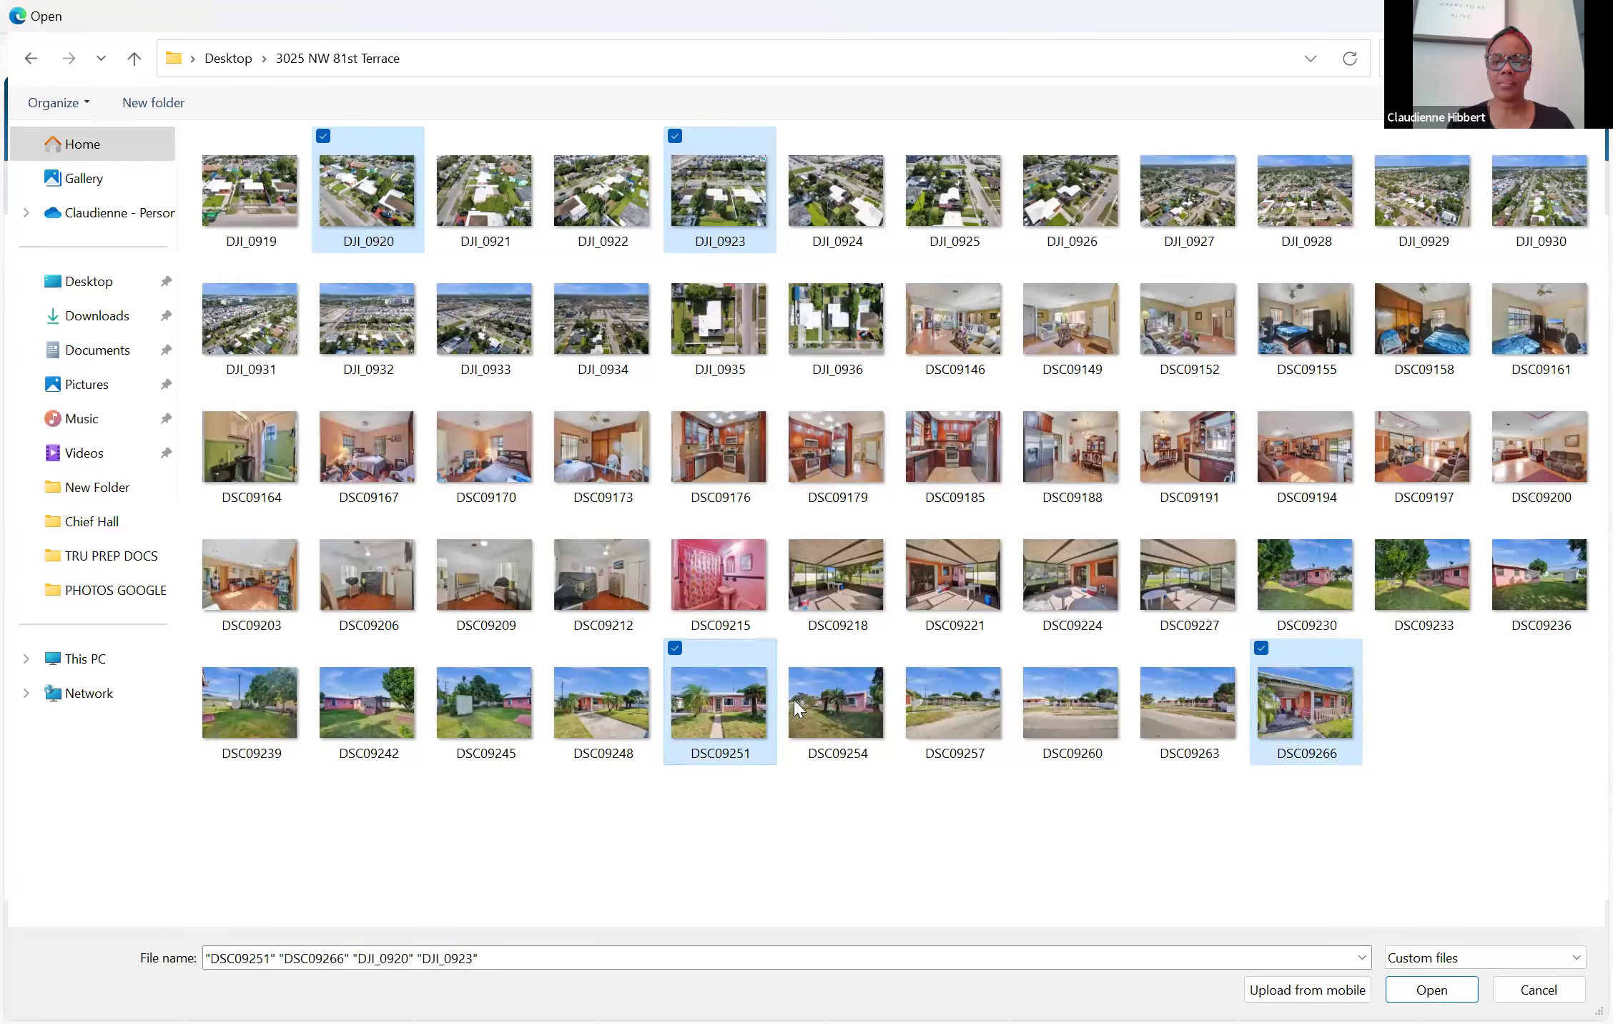
pyautogui.keyDown('ctrl'); pyautogui.click(823, 696); pyautogui.keyUp('ctrl')
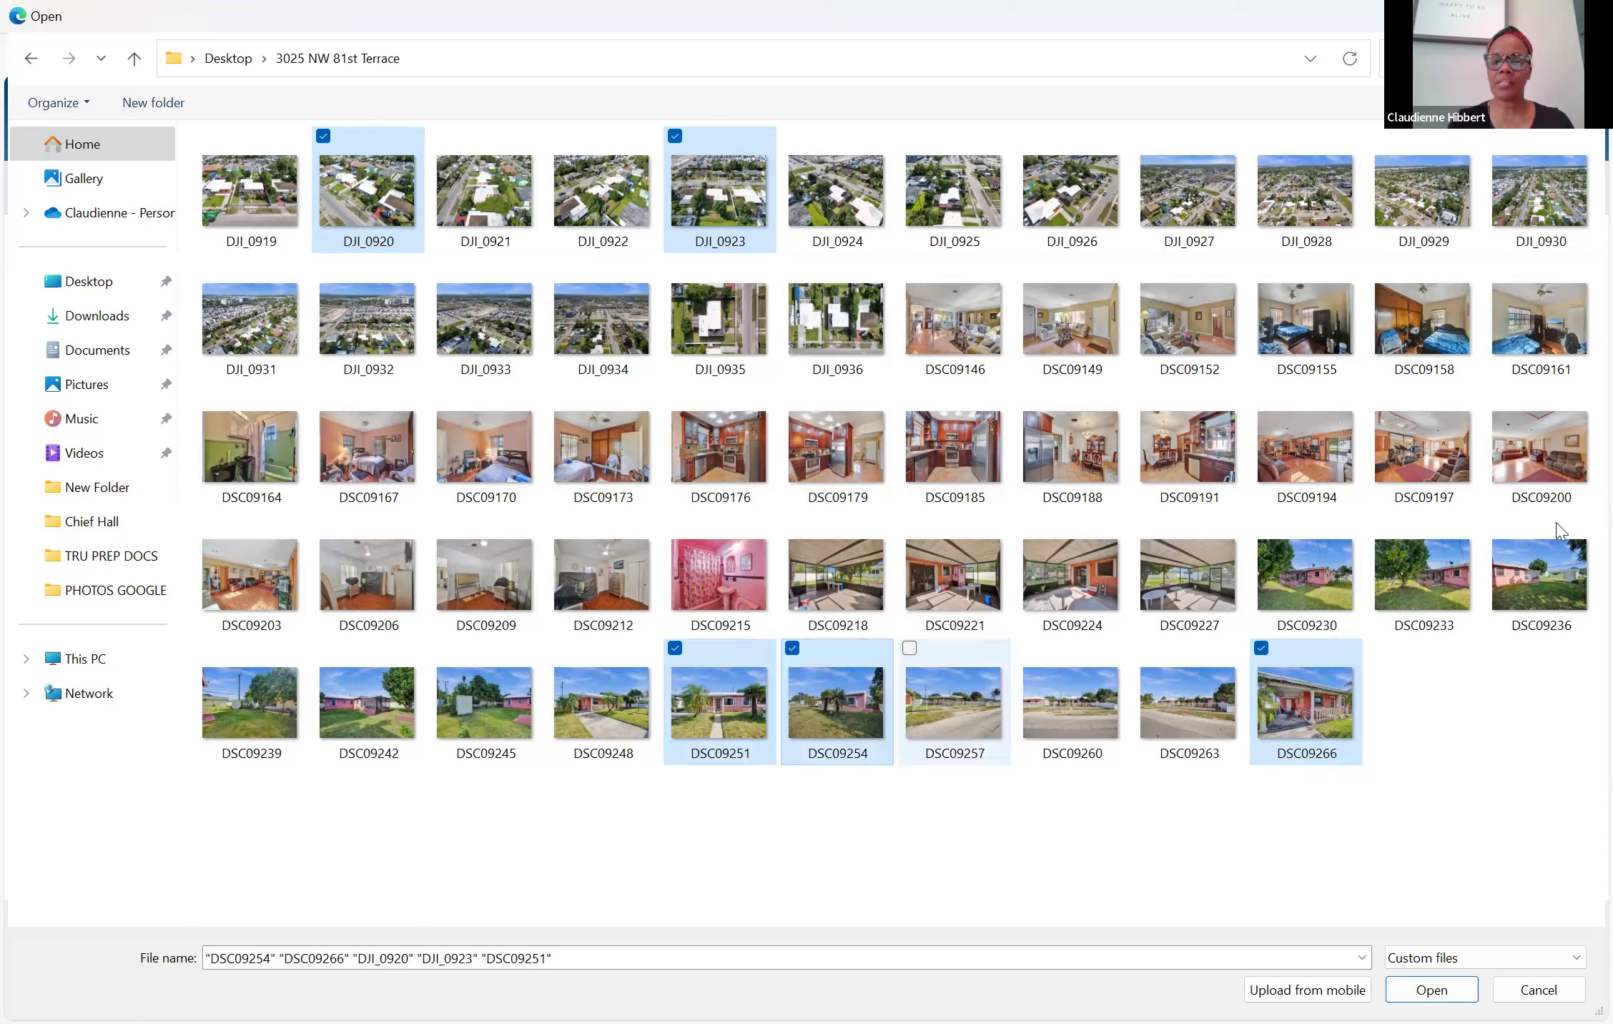
pyautogui.keyDown('ctrl'); pyautogui.click(1540, 566); pyautogui.keyUp('ctrl')
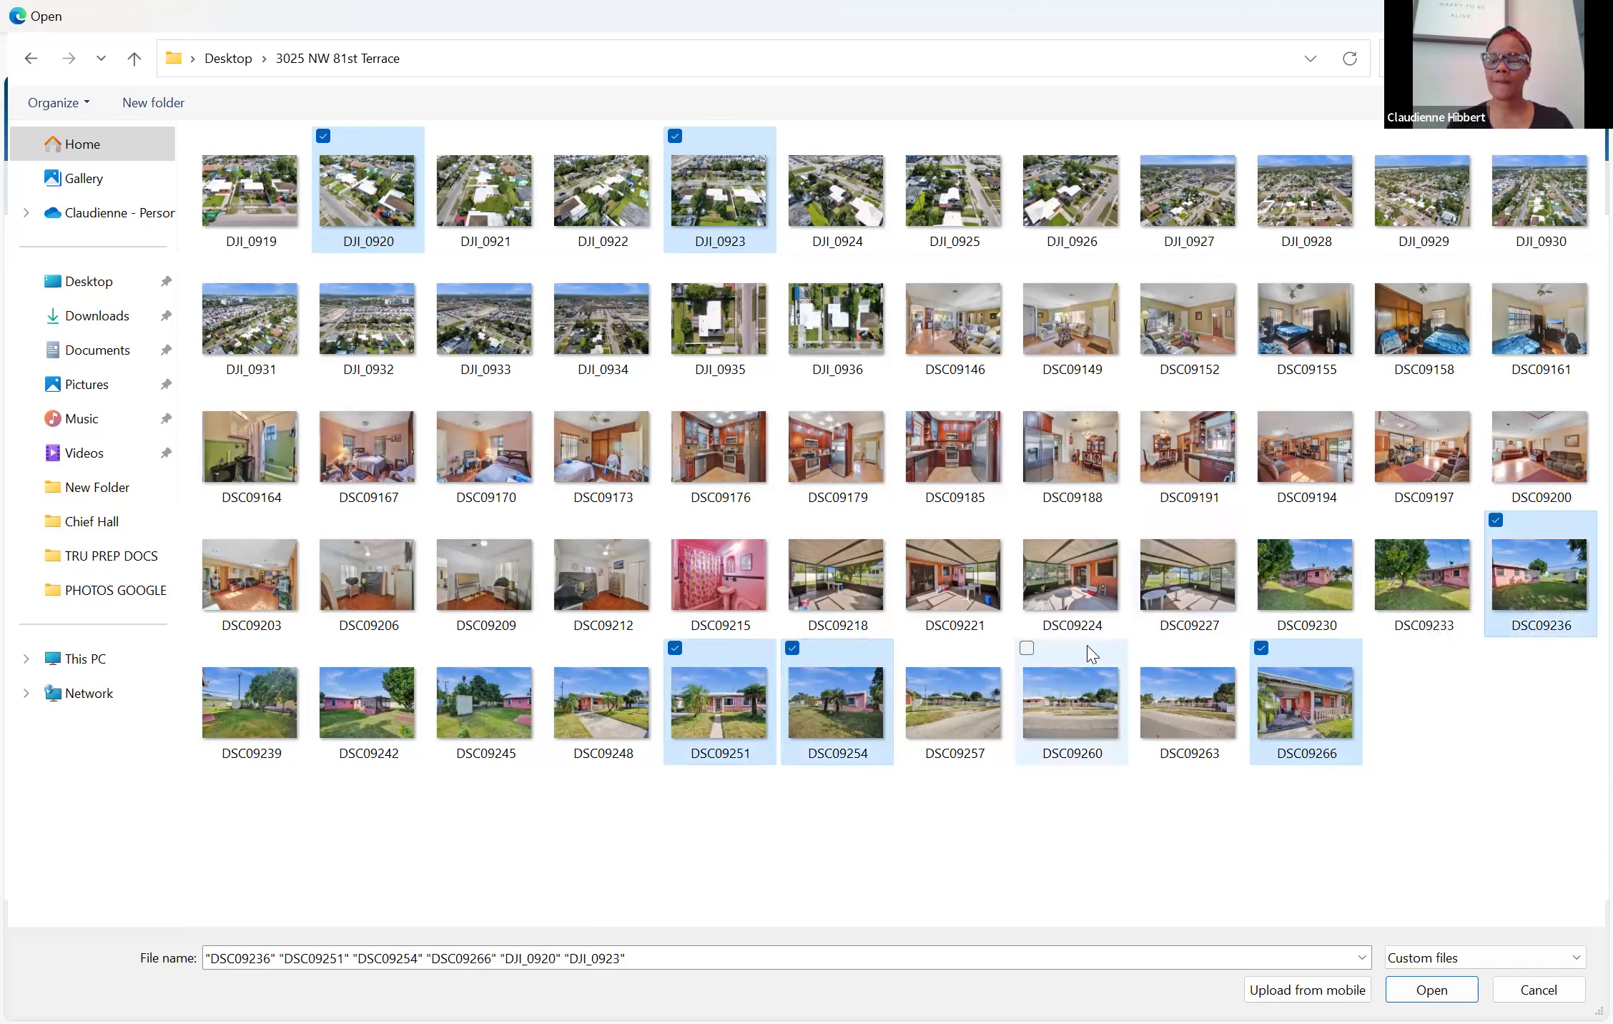
pyautogui.keyDown('ctrl'); pyautogui.click(613, 704); pyautogui.keyUp('ctrl')
pyautogui.keyDown('ctrl'); pyautogui.click(496, 704); pyautogui.keyUp('ctrl')
pyautogui.keyDown('ctrl'); pyautogui.click(368, 692); pyautogui.keyUp('ctrl')
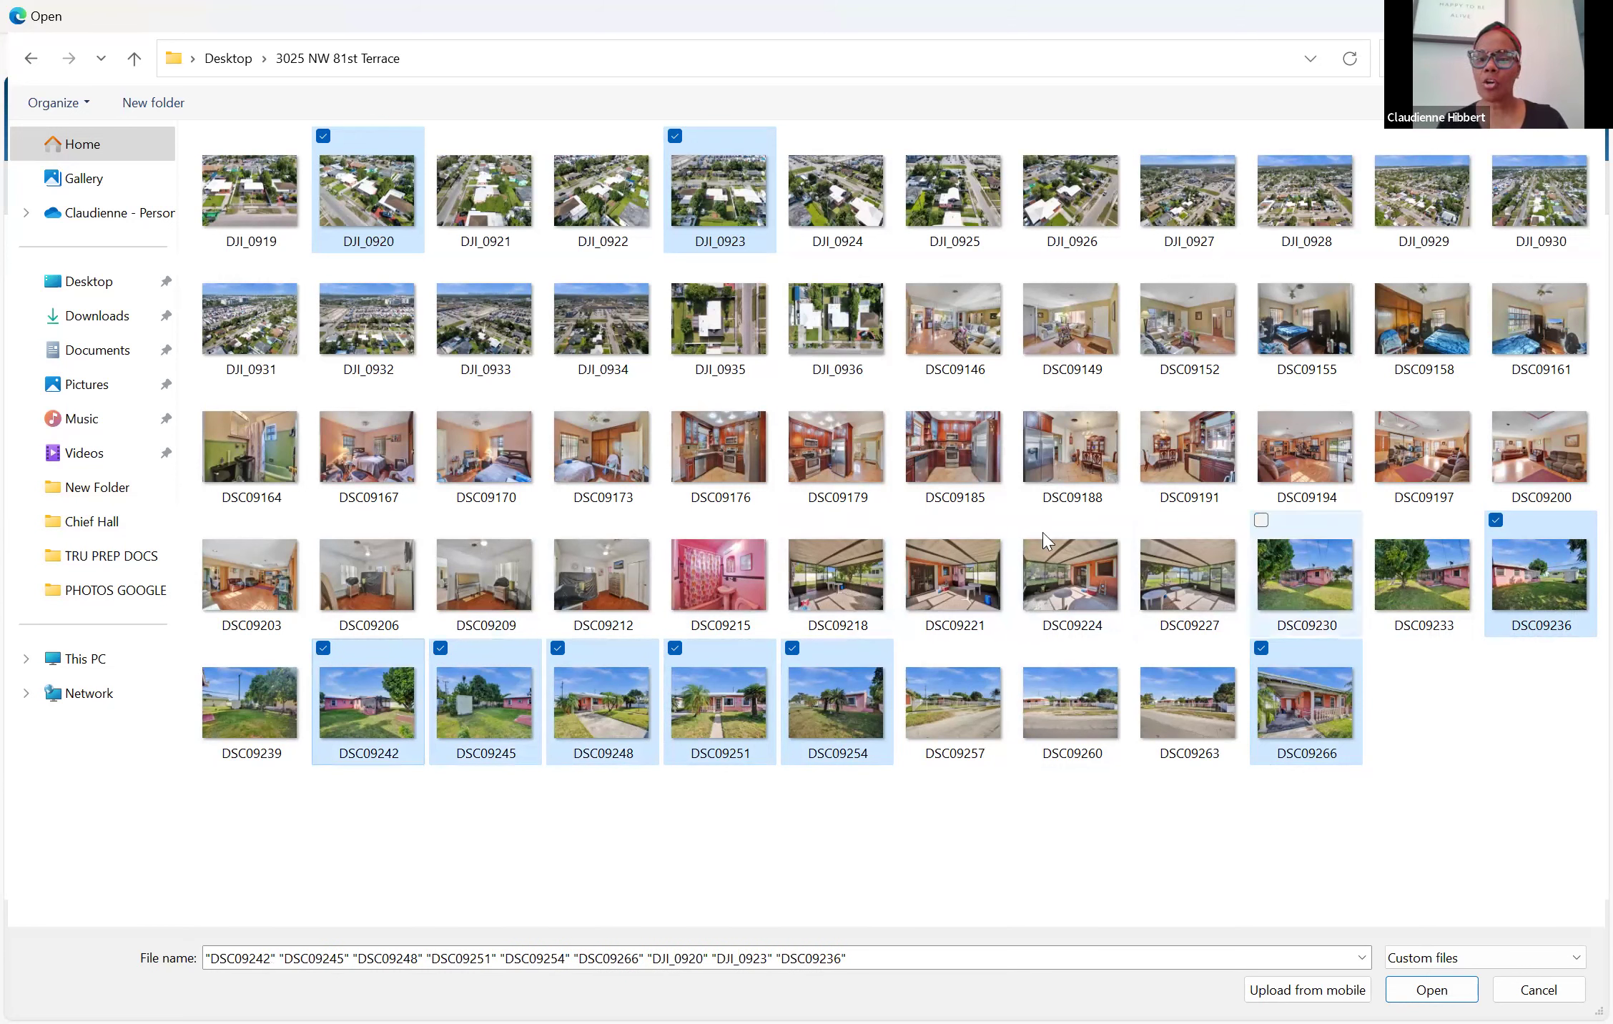
pyautogui.keyDown('ctrl'); pyautogui.click(624, 606); pyautogui.keyUp('ctrl')
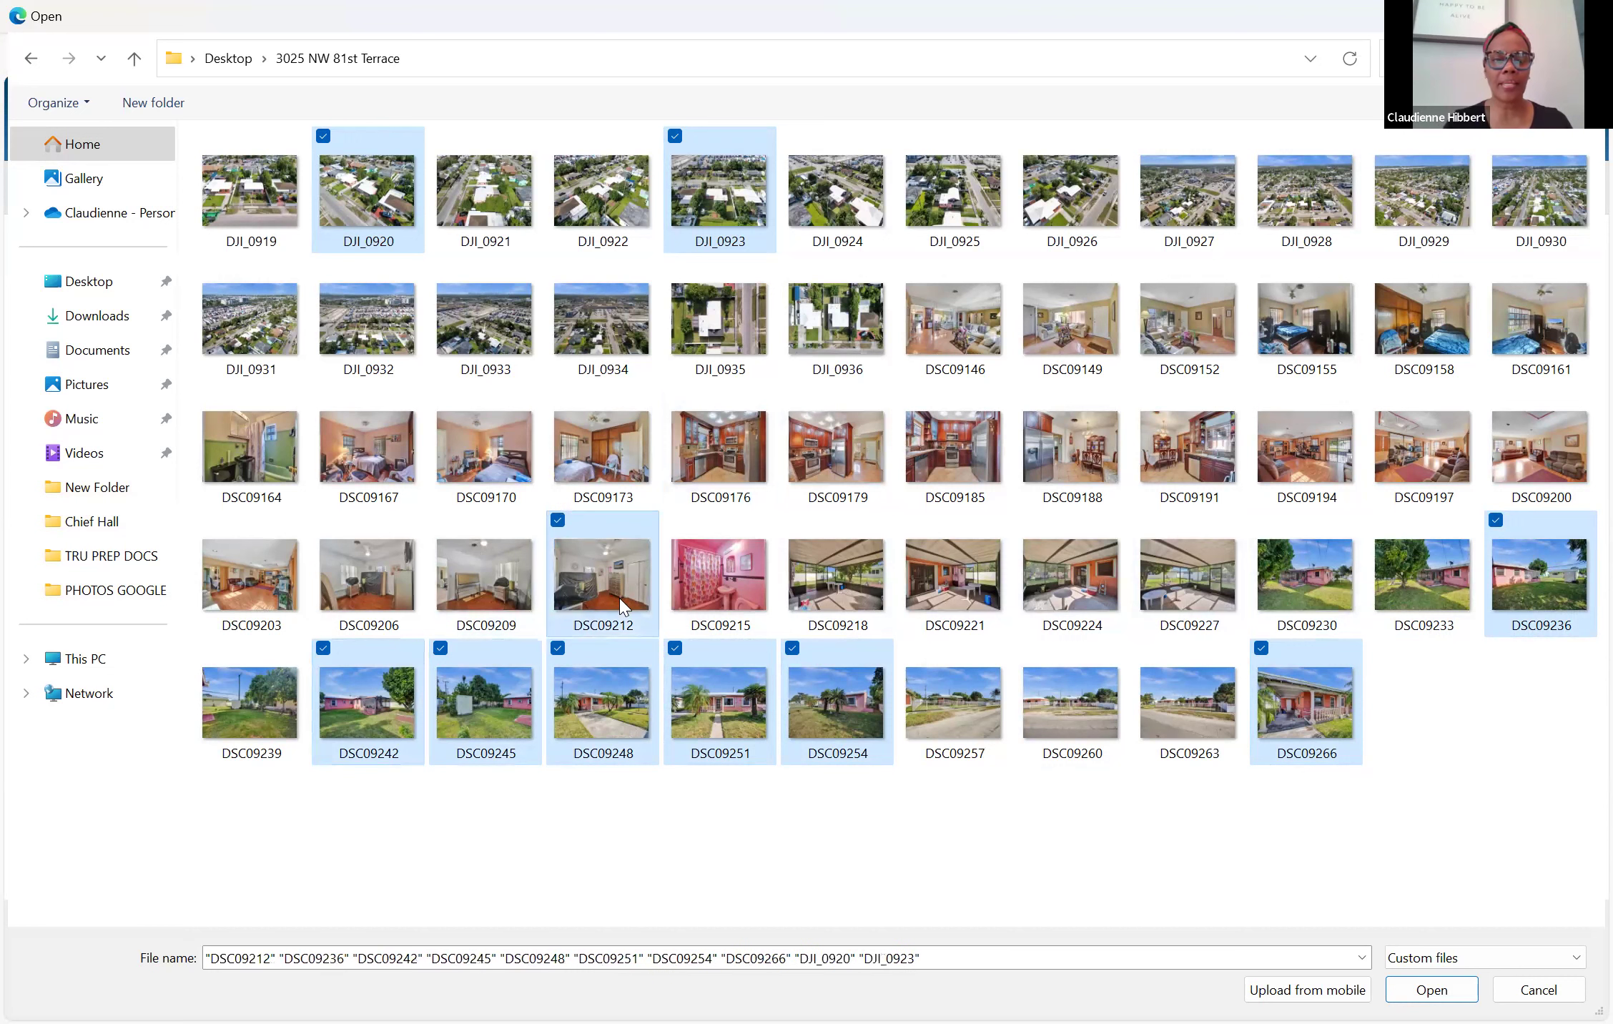
pyautogui.keyDown('ctrl'); pyautogui.click(635, 559); pyautogui.keyUp('ctrl')
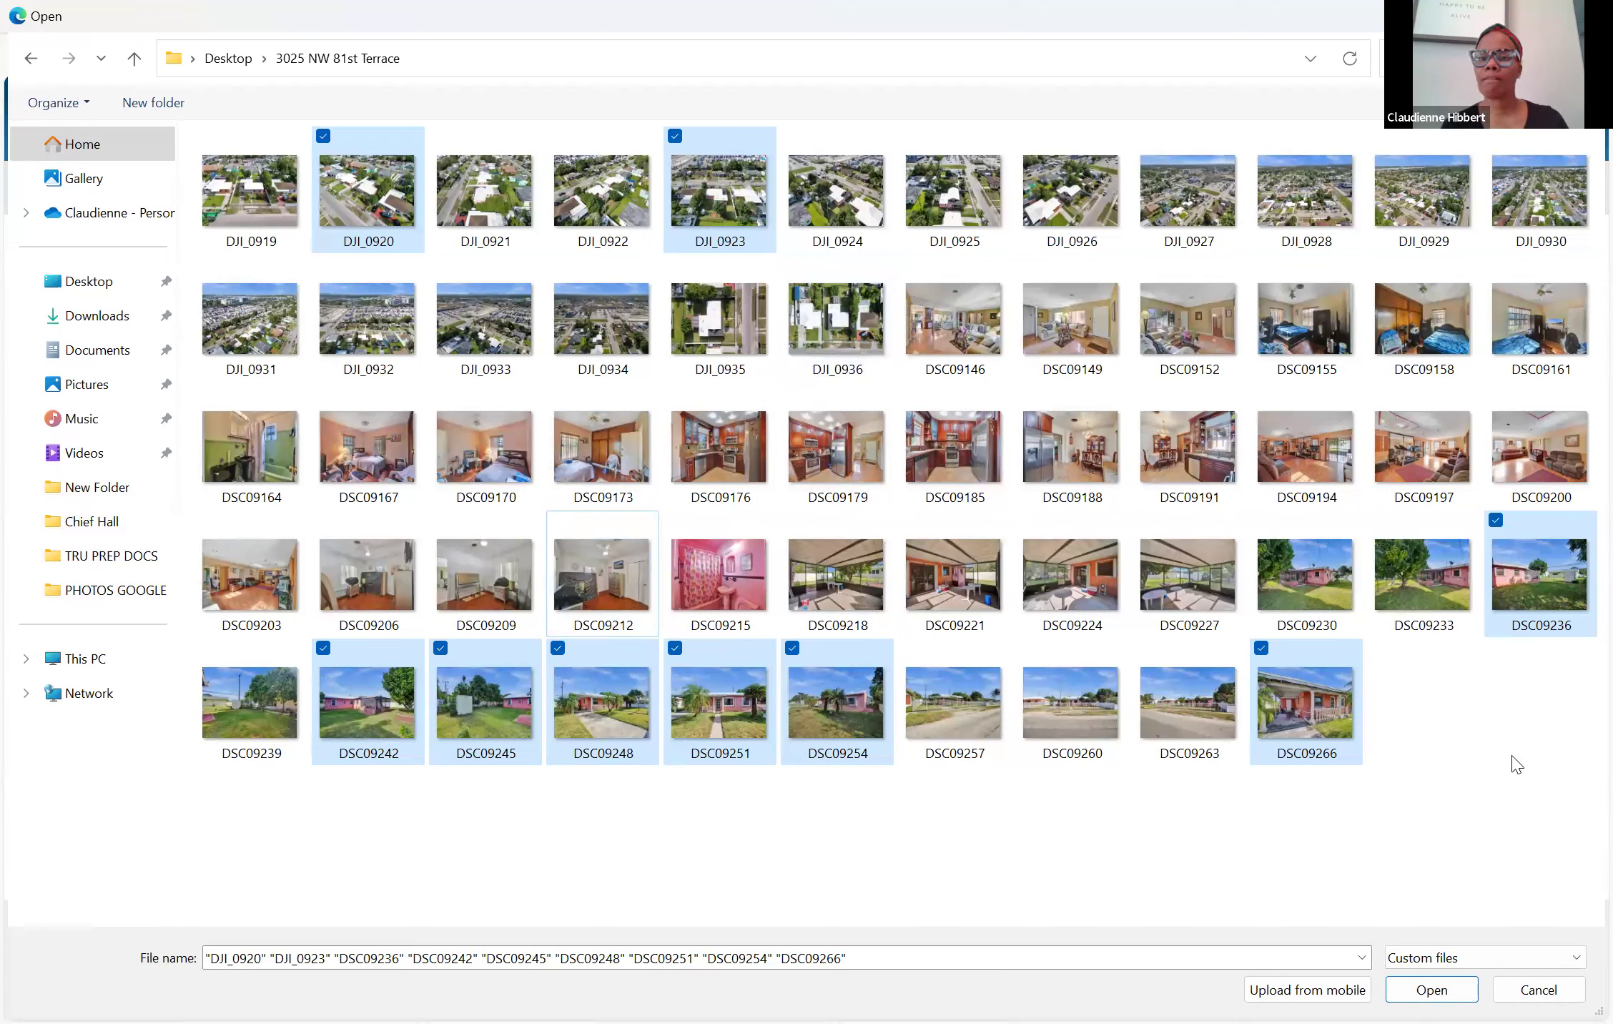
# Add interior photos DSC09146–DSC09215 to the selection and upload all 26 photos
pyautogui.keyDown('ctrl'); pyautogui.click(967, 289); pyautogui.keyUp('ctrl')
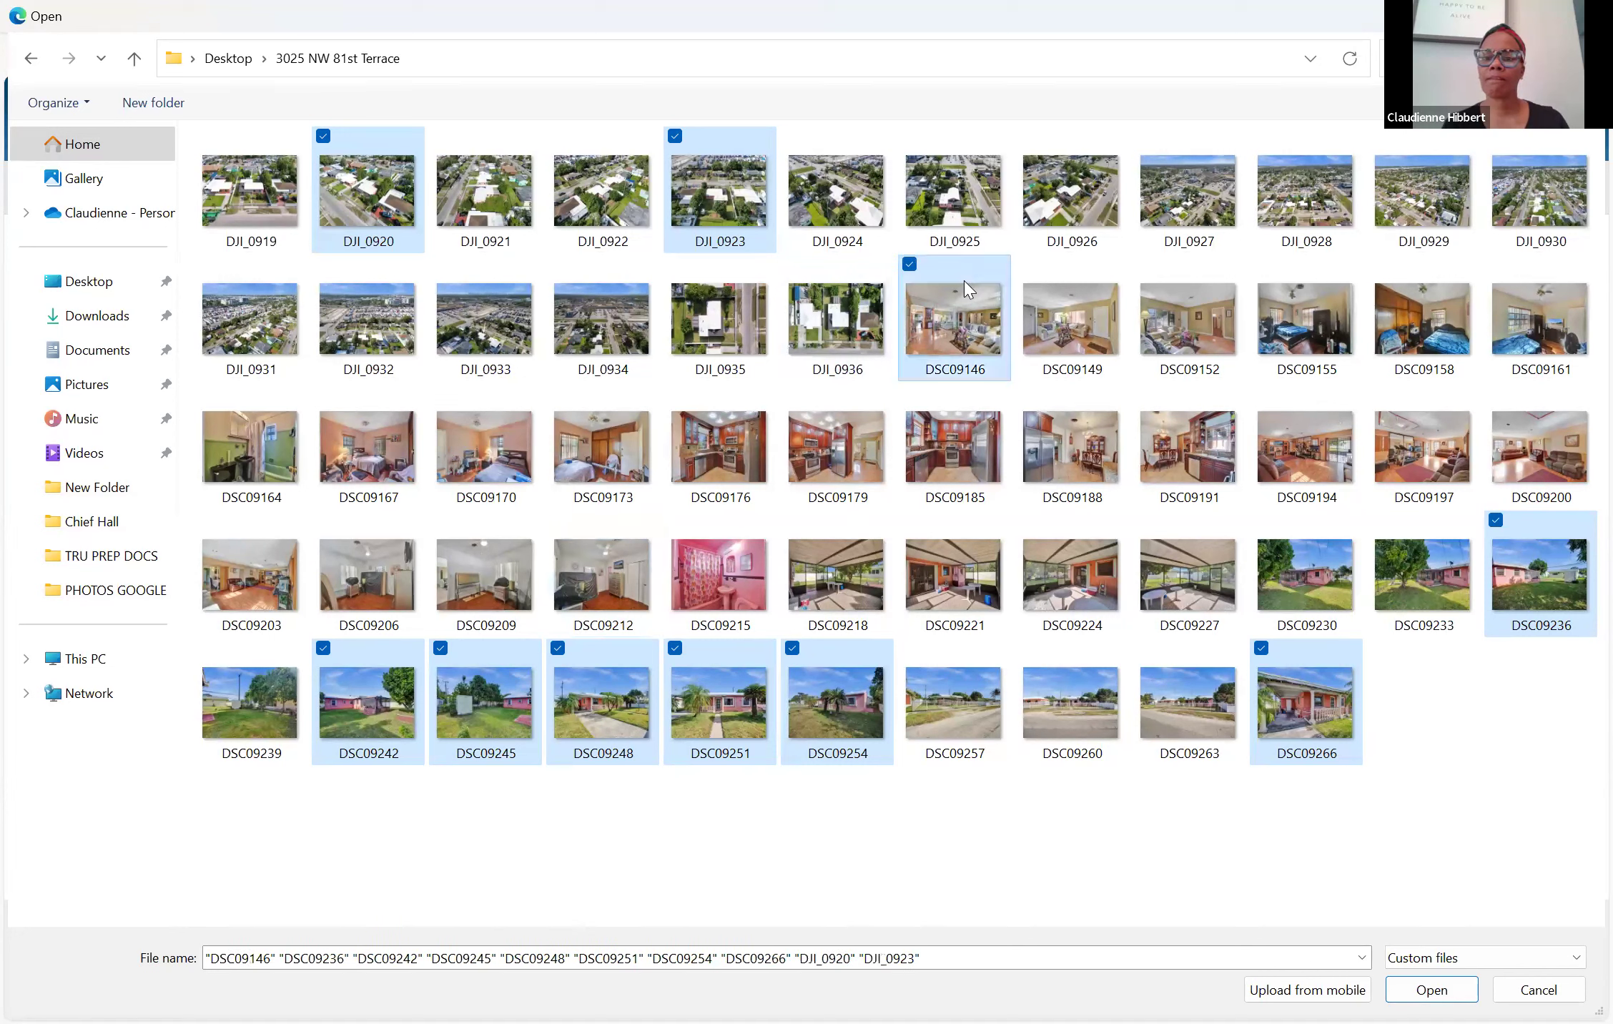
pyautogui.hotkey('ctrl', 'space')
pyautogui.hotkey('ctrl', 'Right')
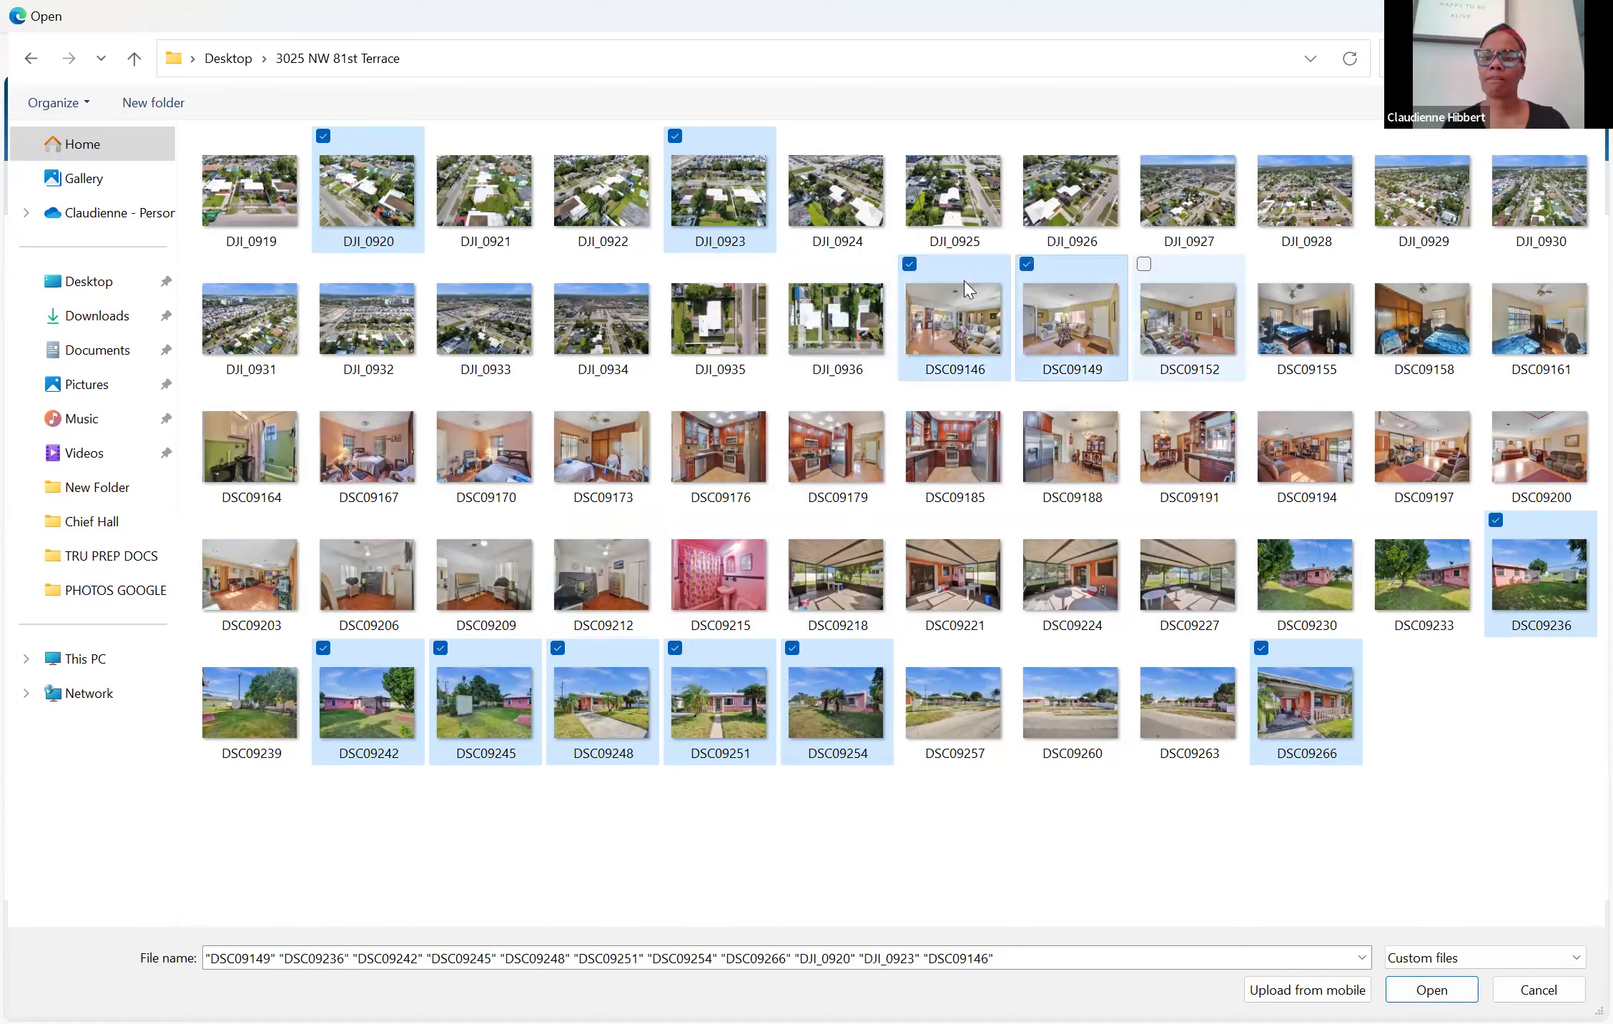
pyautogui.hotkey('ctrl', 'space')
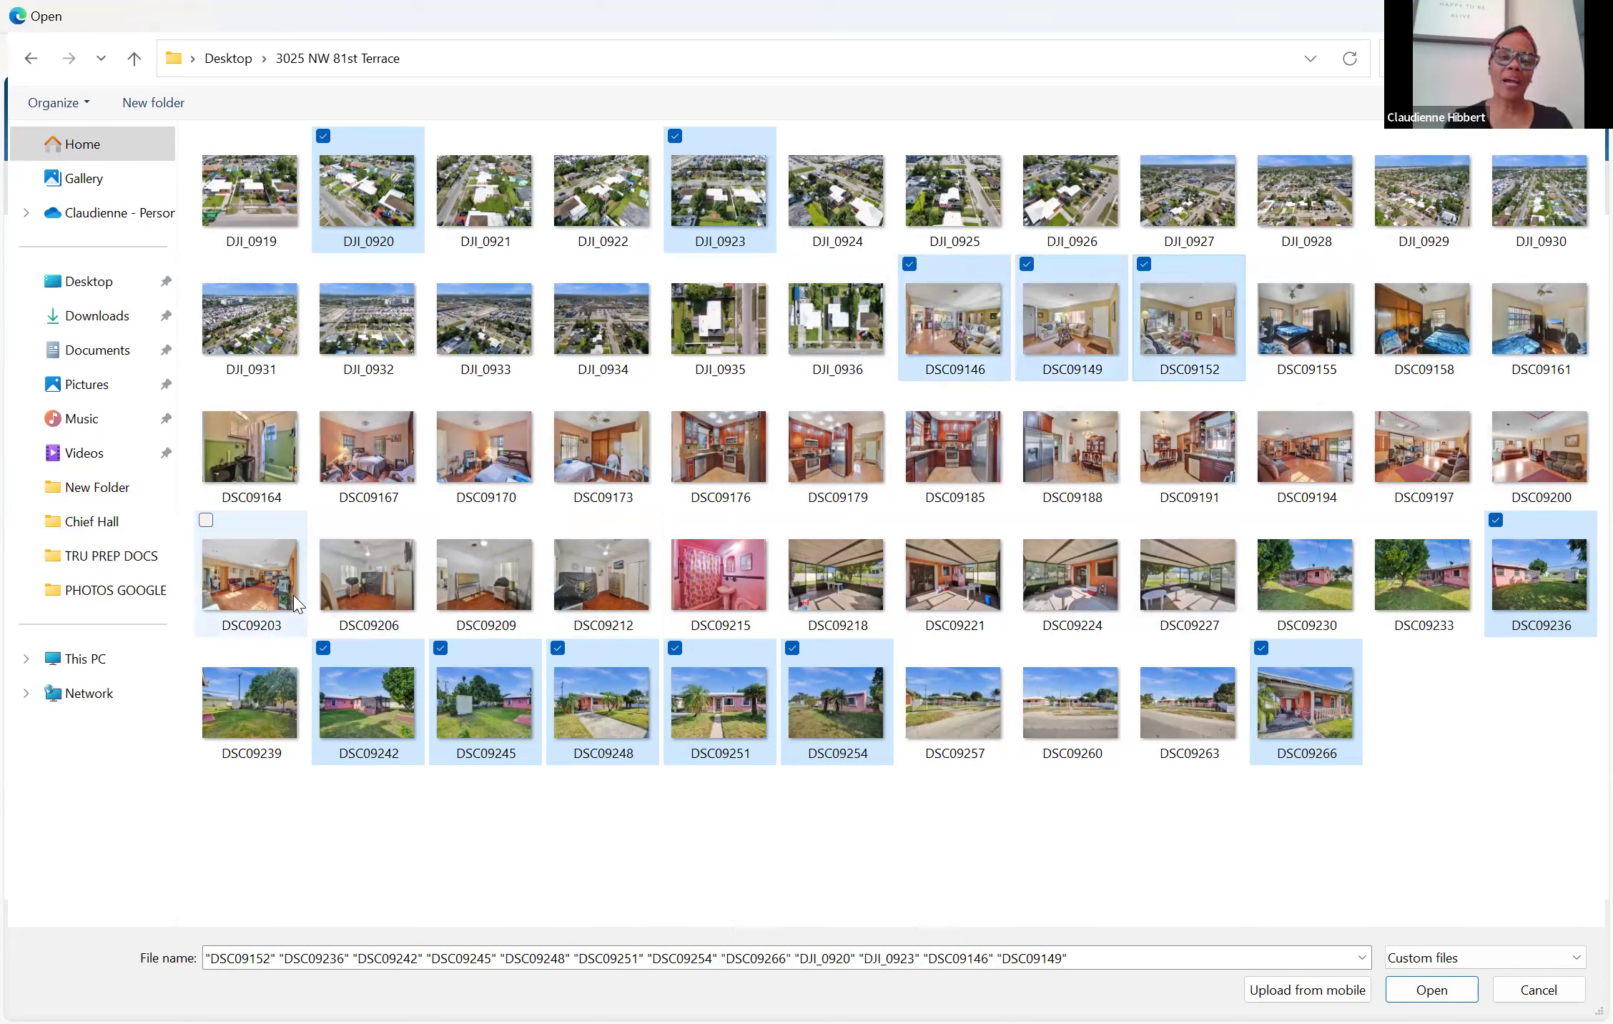
pyautogui.keyDown('ctrl'); pyautogui.click(272, 460); pyautogui.keyUp('ctrl')
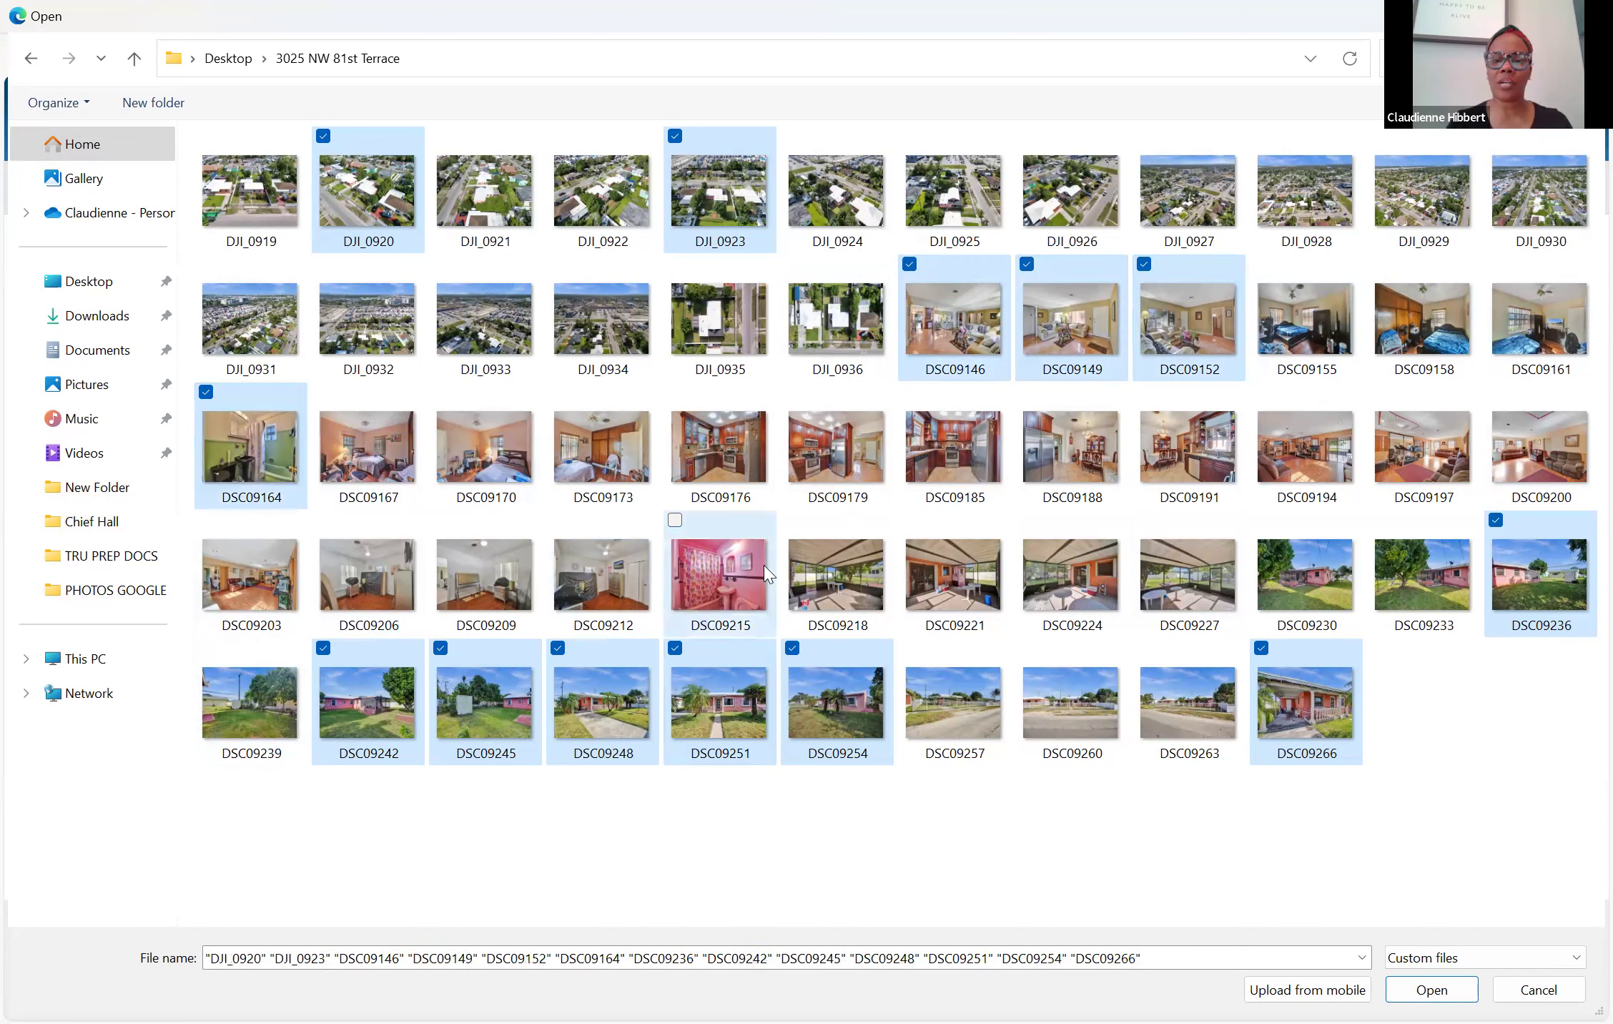
pyautogui.keyDown('ctrl'); pyautogui.click(767, 572); pyautogui.keyUp('ctrl')
pyautogui.keyDown('ctrl'); pyautogui.click(754, 448); pyautogui.keyUp('ctrl')
pyautogui.keyDown('ctrl'); pyautogui.click(820, 445); pyautogui.keyUp('ctrl')
pyautogui.keyDown('ctrl'); pyautogui.click(951, 440); pyautogui.keyUp('ctrl')
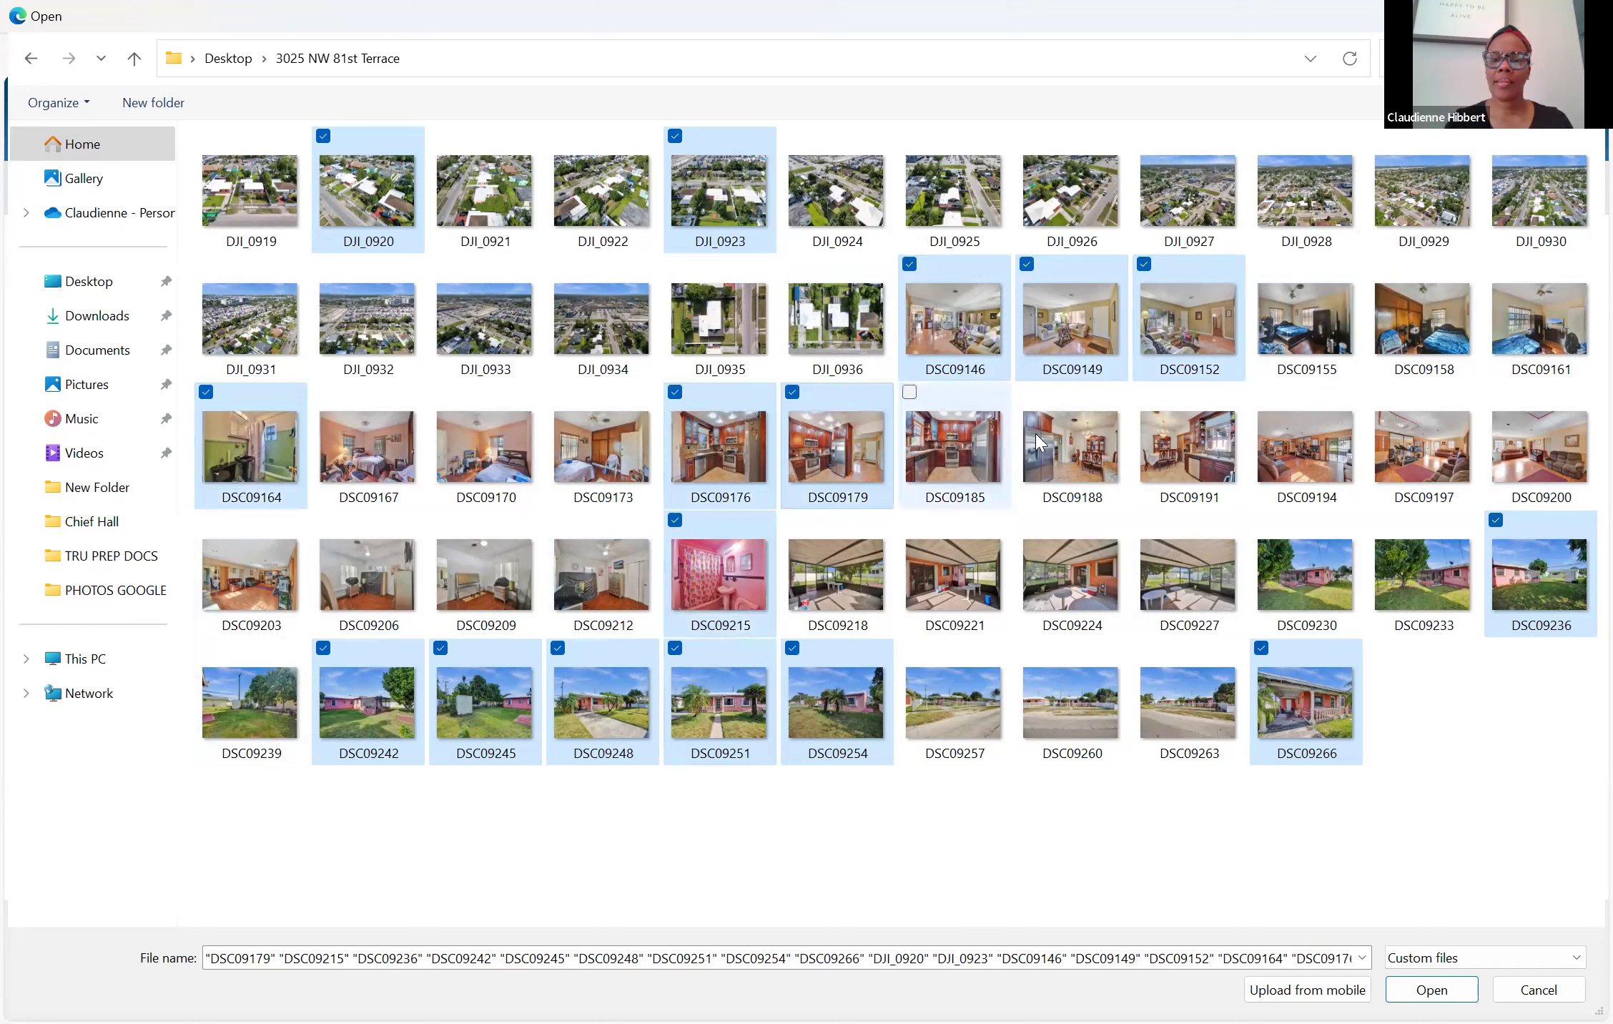
pyautogui.keyDown('ctrl'); pyautogui.click(1073, 443); pyautogui.keyUp('ctrl')
pyautogui.keyDown('ctrl'); pyautogui.click(1173, 440); pyautogui.keyUp('ctrl')
pyautogui.keyDown('ctrl'); pyautogui.click(1301, 443); pyautogui.keyUp('ctrl')
pyautogui.keyDown('ctrl'); pyautogui.click(1422, 443); pyautogui.keyUp('ctrl')
pyautogui.keyDown('ctrl'); pyautogui.click(1512, 450); pyautogui.keyUp('ctrl')
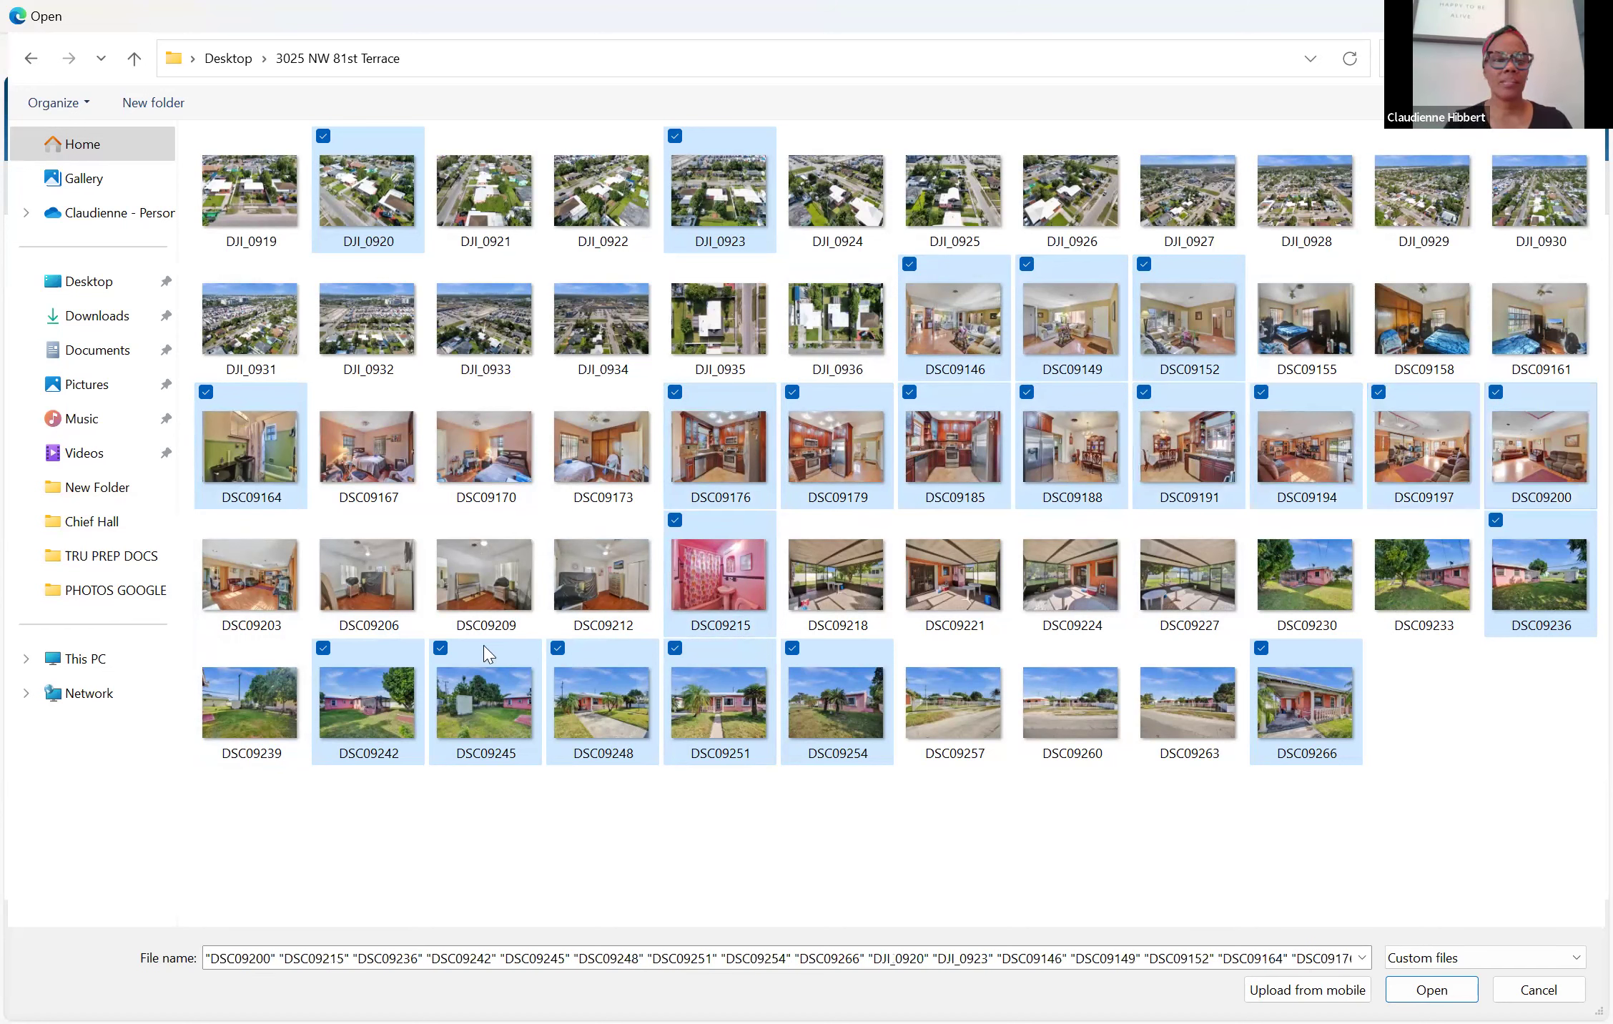
pyautogui.keyDown('ctrl'); pyautogui.click(286, 583); pyautogui.keyUp('ctrl')
pyautogui.keyDown('ctrl'); pyautogui.click(356, 577); pyautogui.keyUp('ctrl')
pyautogui.keyDown('ctrl'); pyautogui.click(496, 559); pyautogui.keyUp('ctrl')
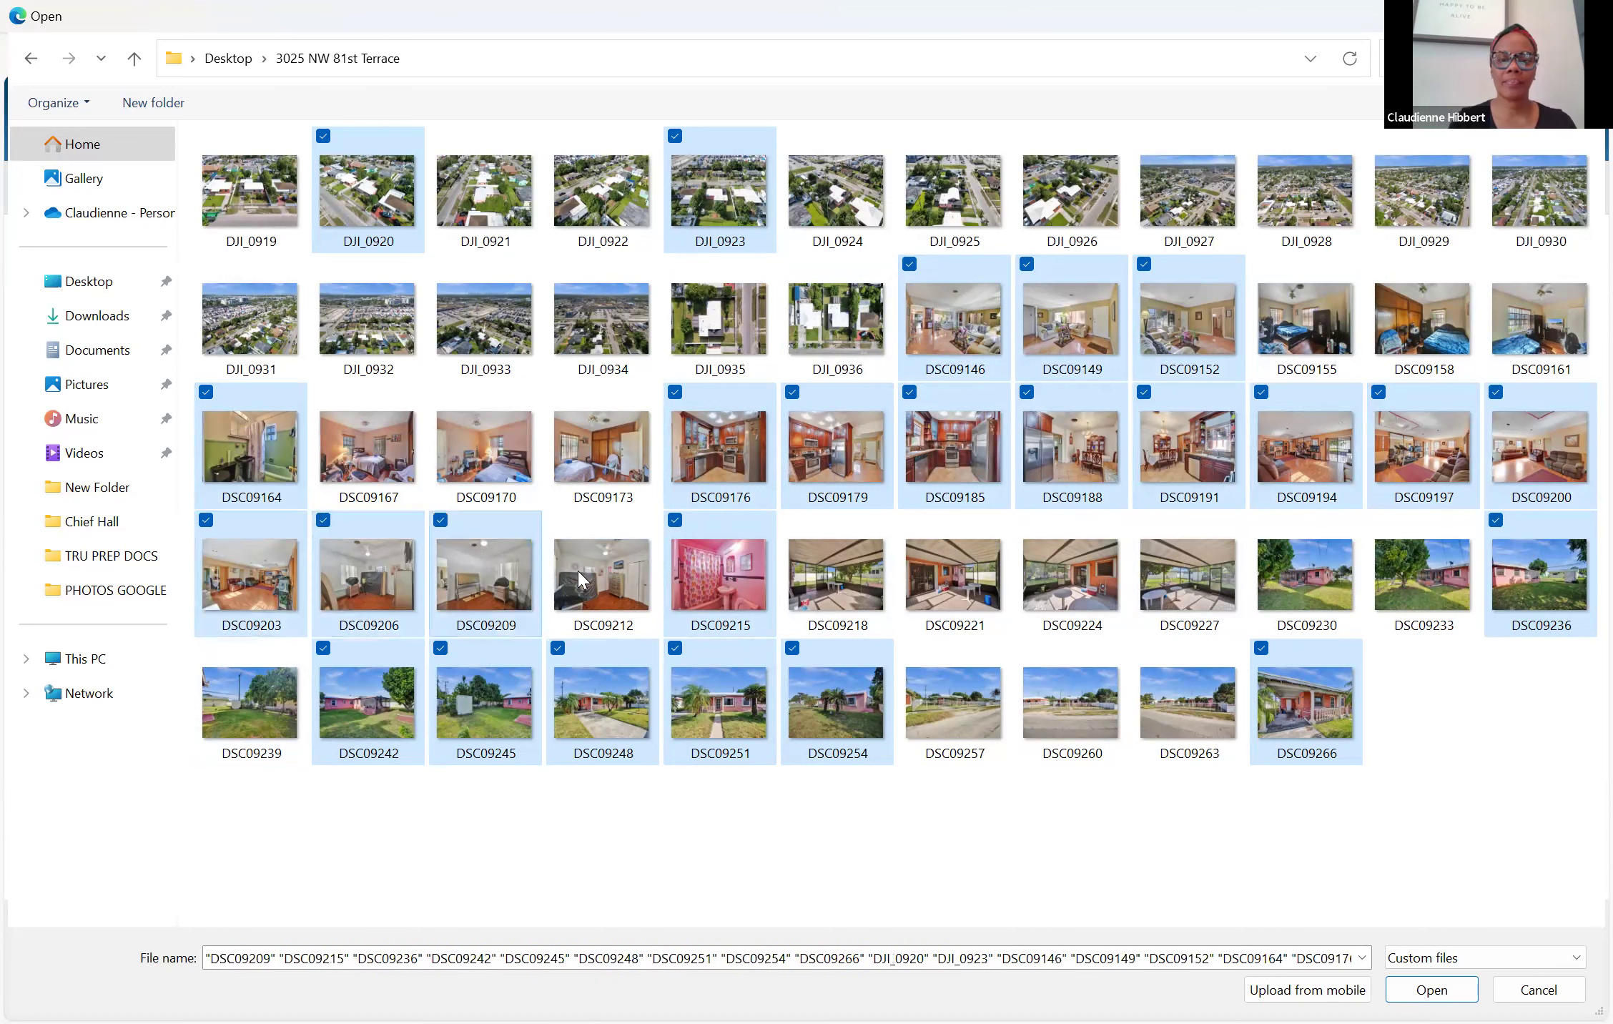
pyautogui.keyDown('ctrl'); pyautogui.click(581, 568); pyautogui.keyUp('ctrl')
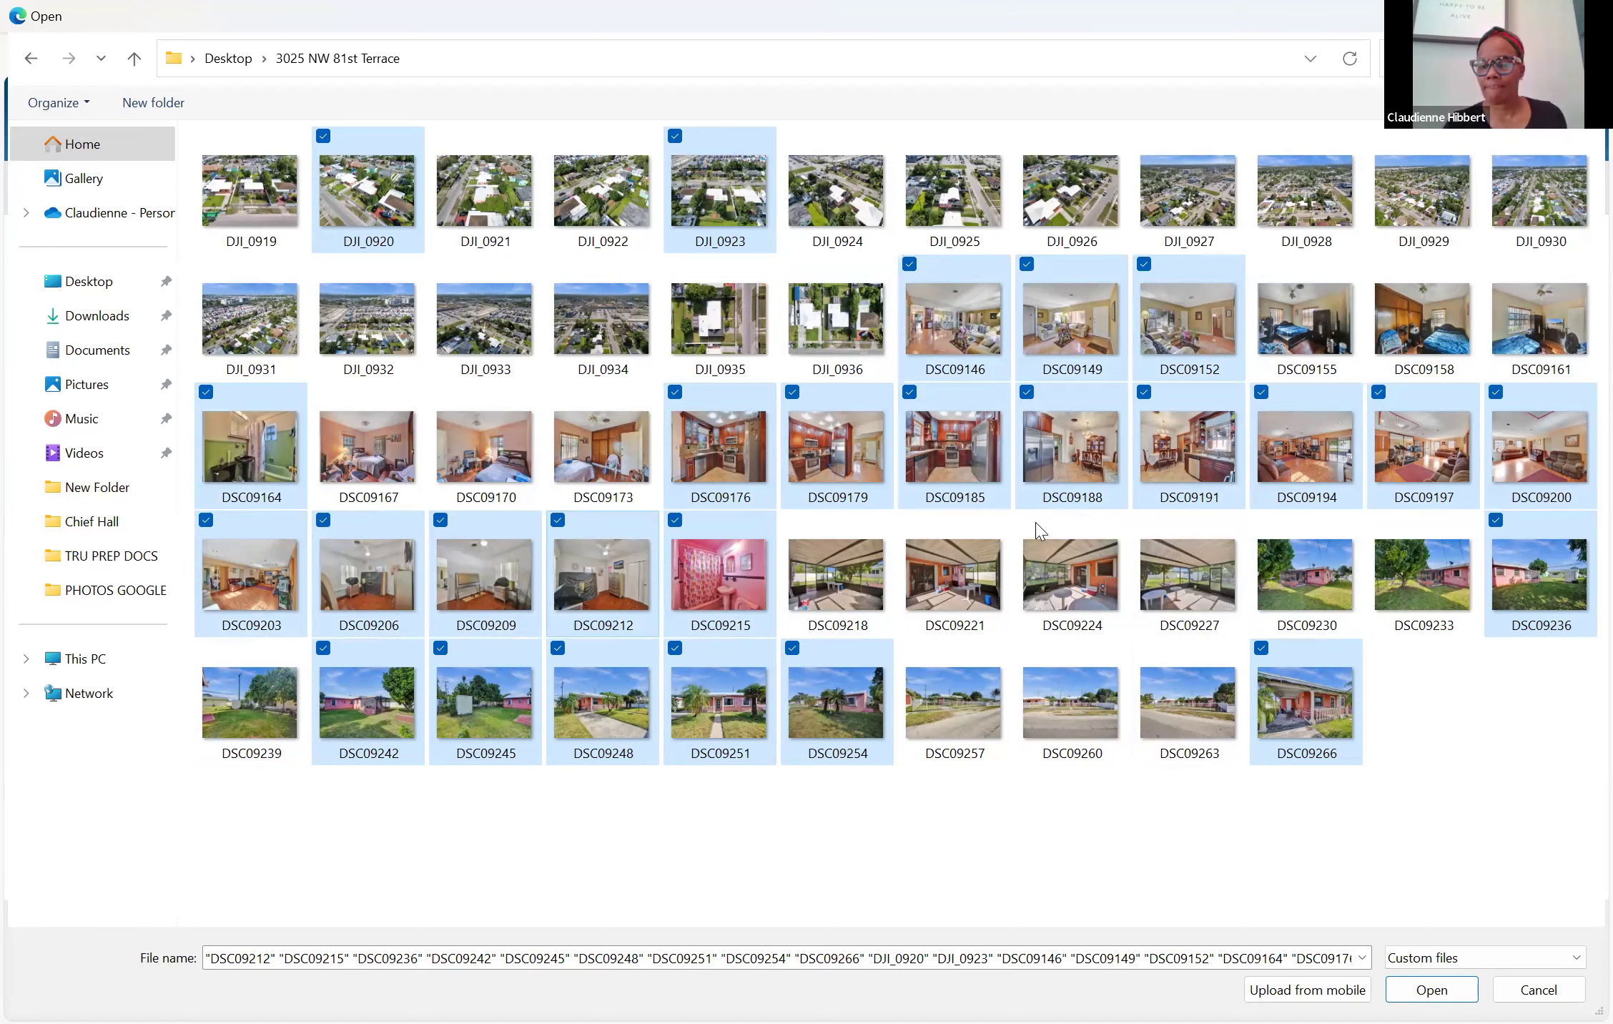
pyautogui.click(1421, 993)
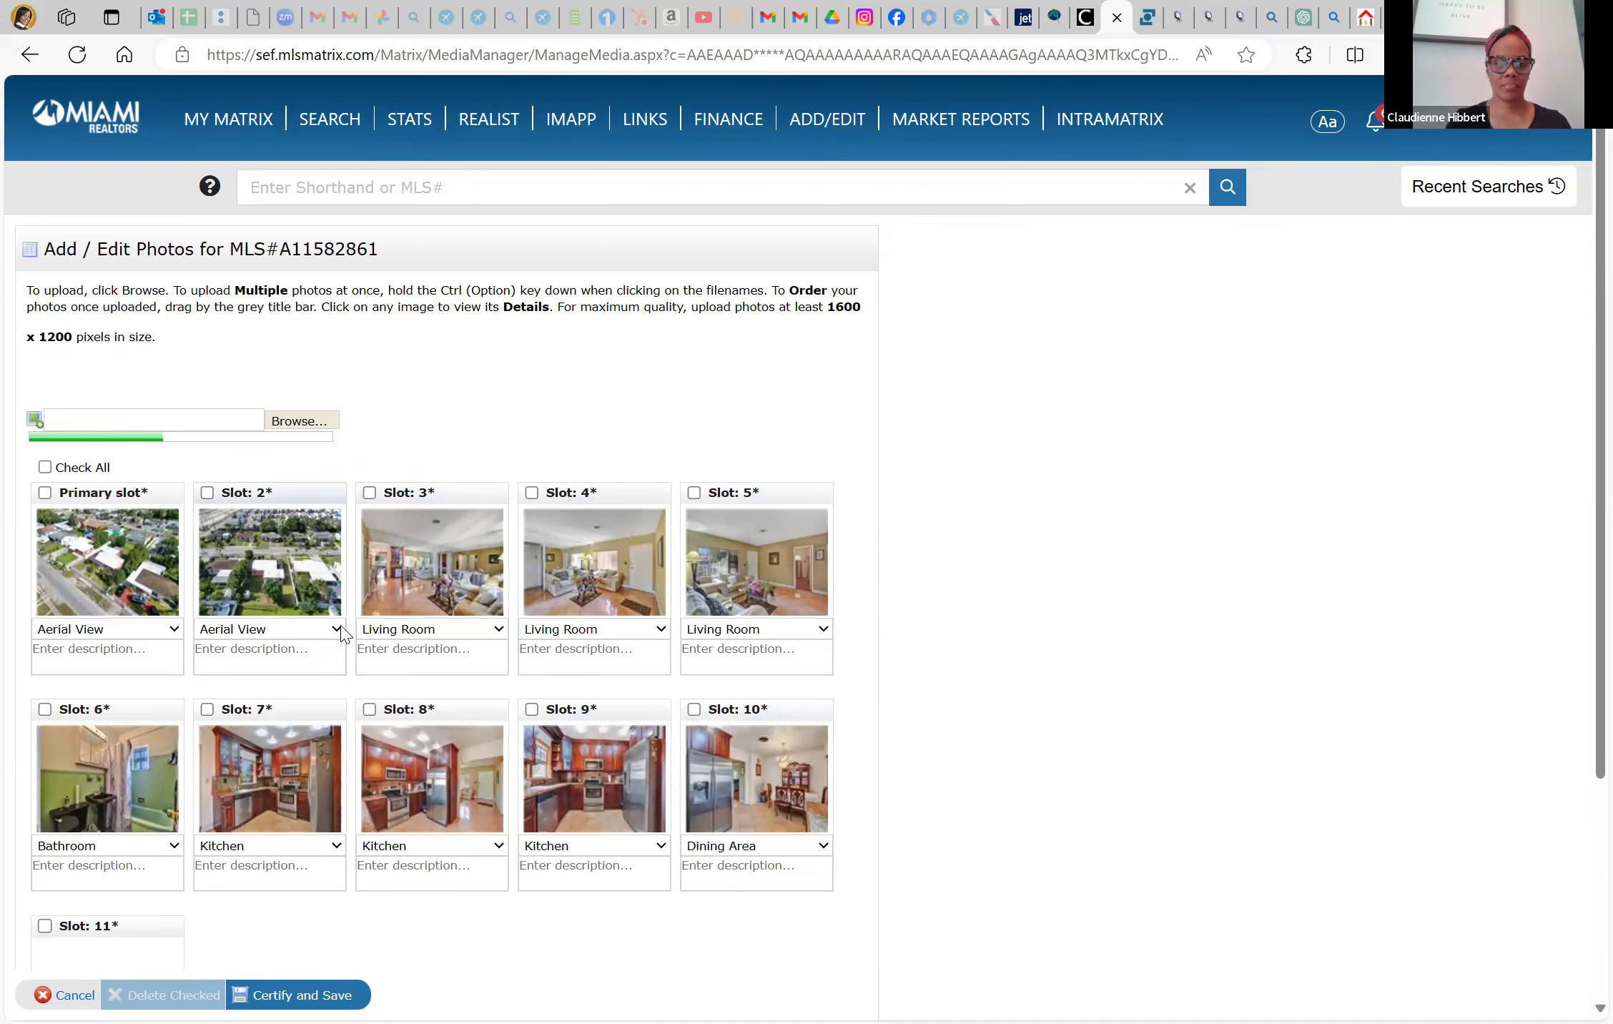
# Check the uploaded slots and drag the Slot 19 pink bathroom photo to Slot 7
pyautogui.scroll(-3, 363, 774)
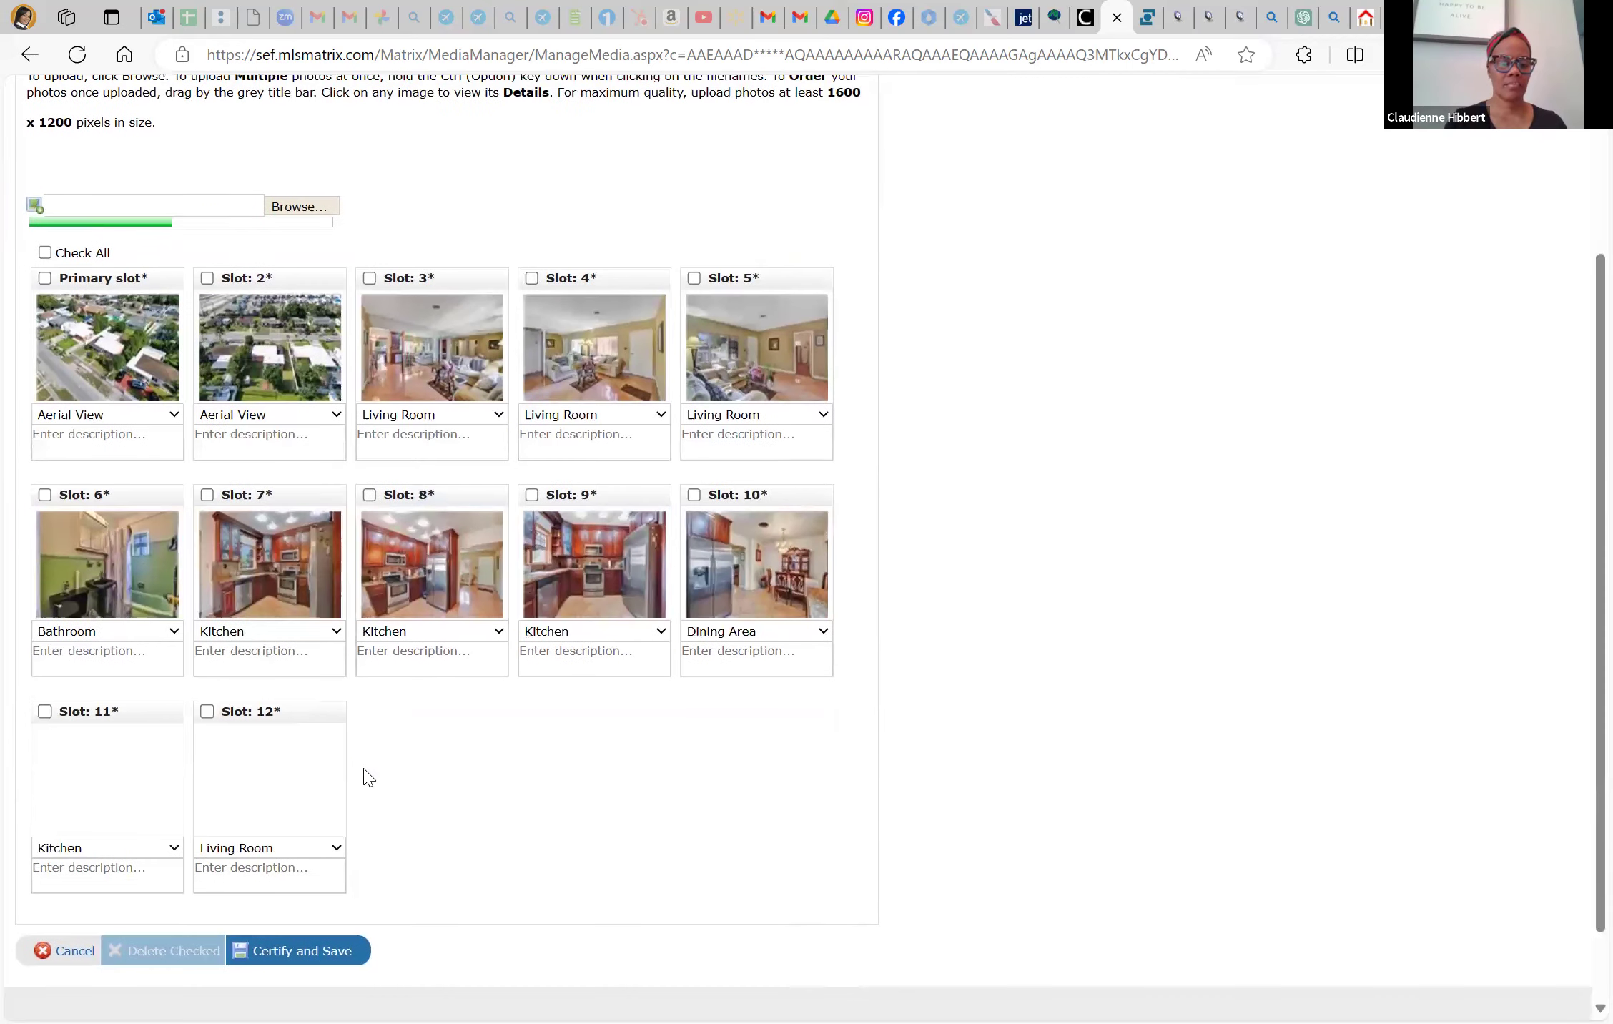
pyautogui.moveTo(365, 776)
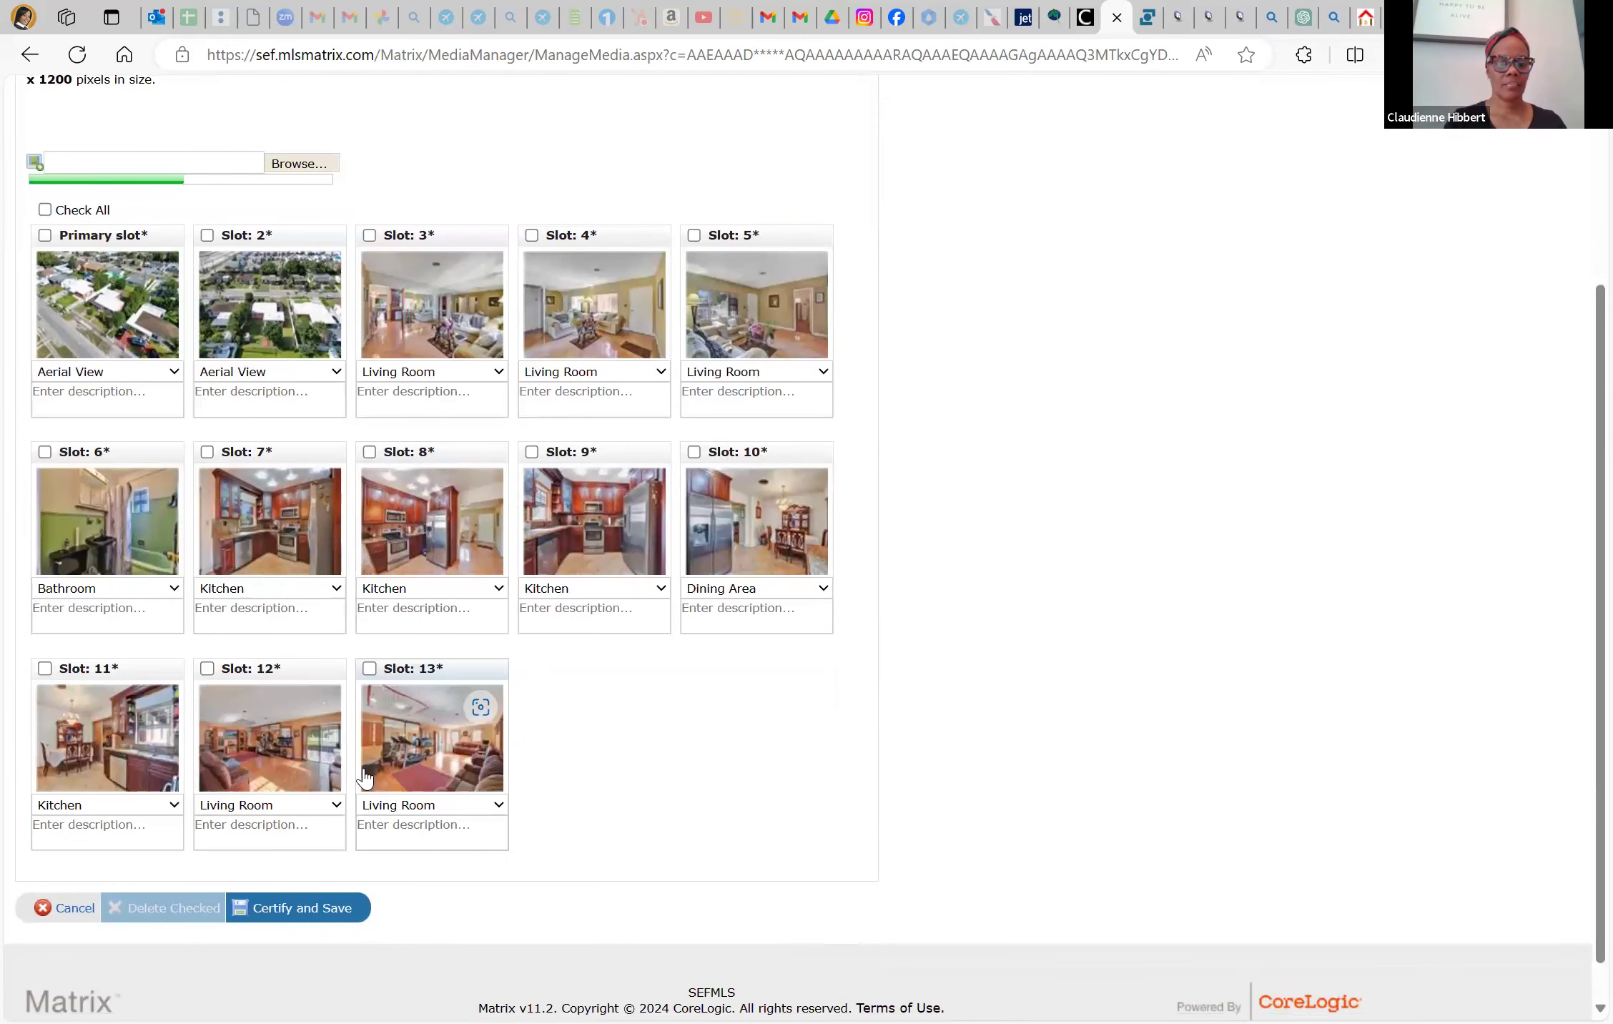
pyautogui.scroll(-1, 363, 775)
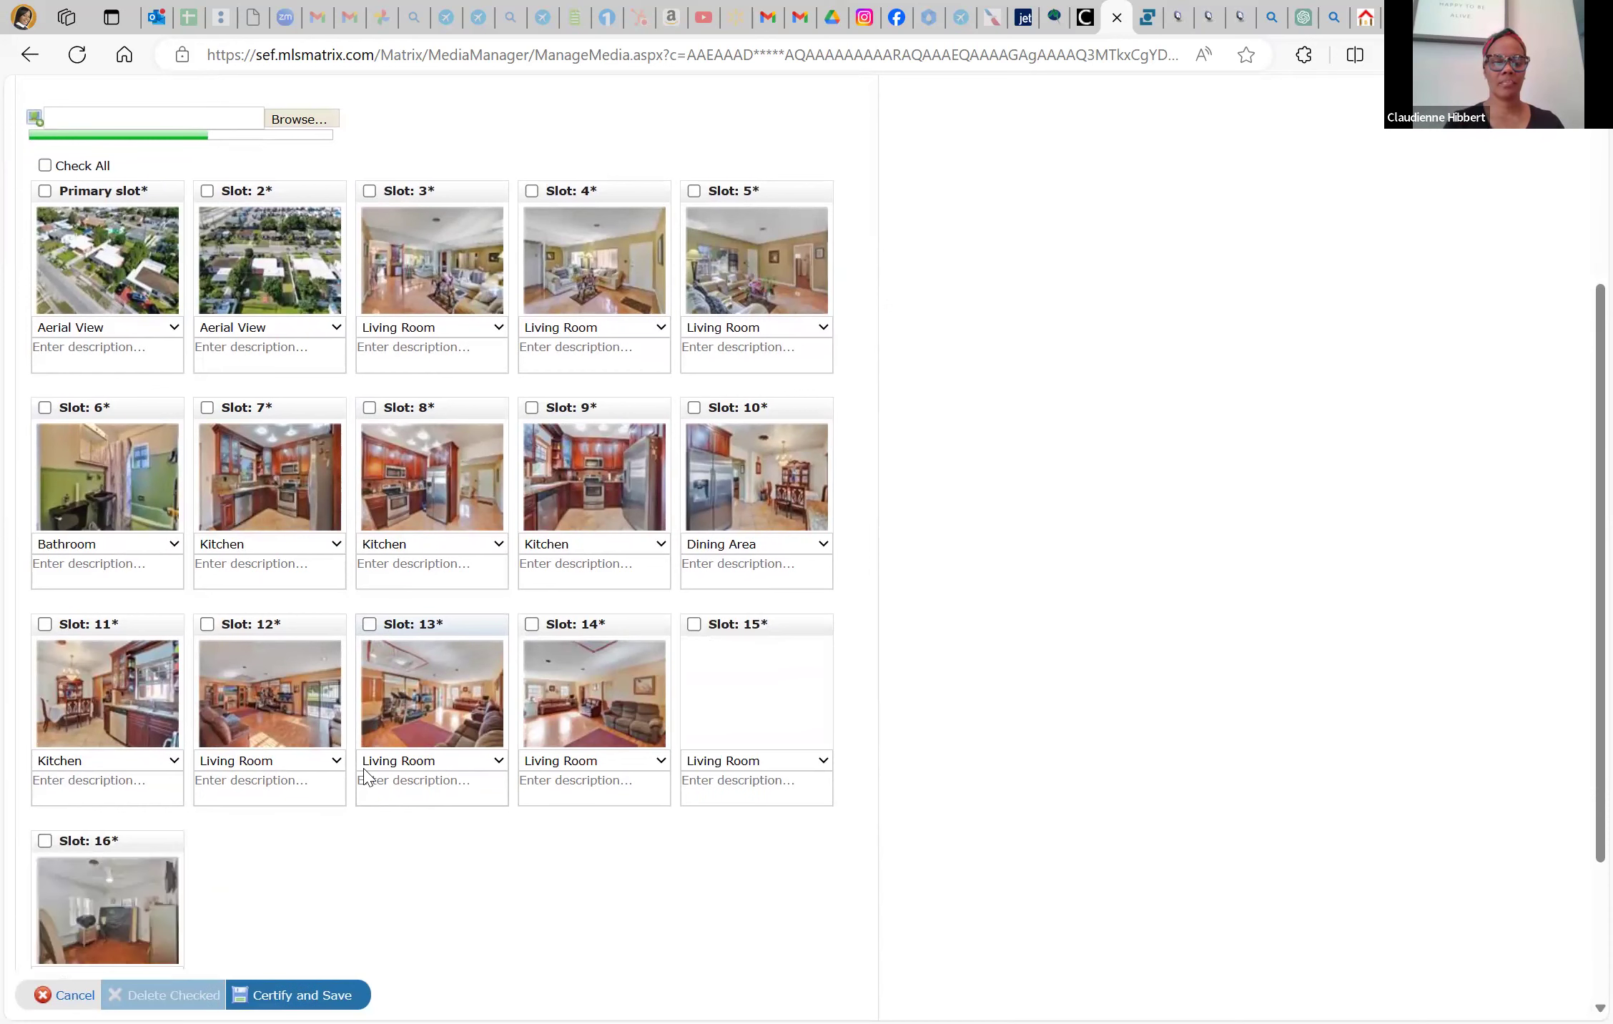
pyautogui.scroll(-1, 364, 775)
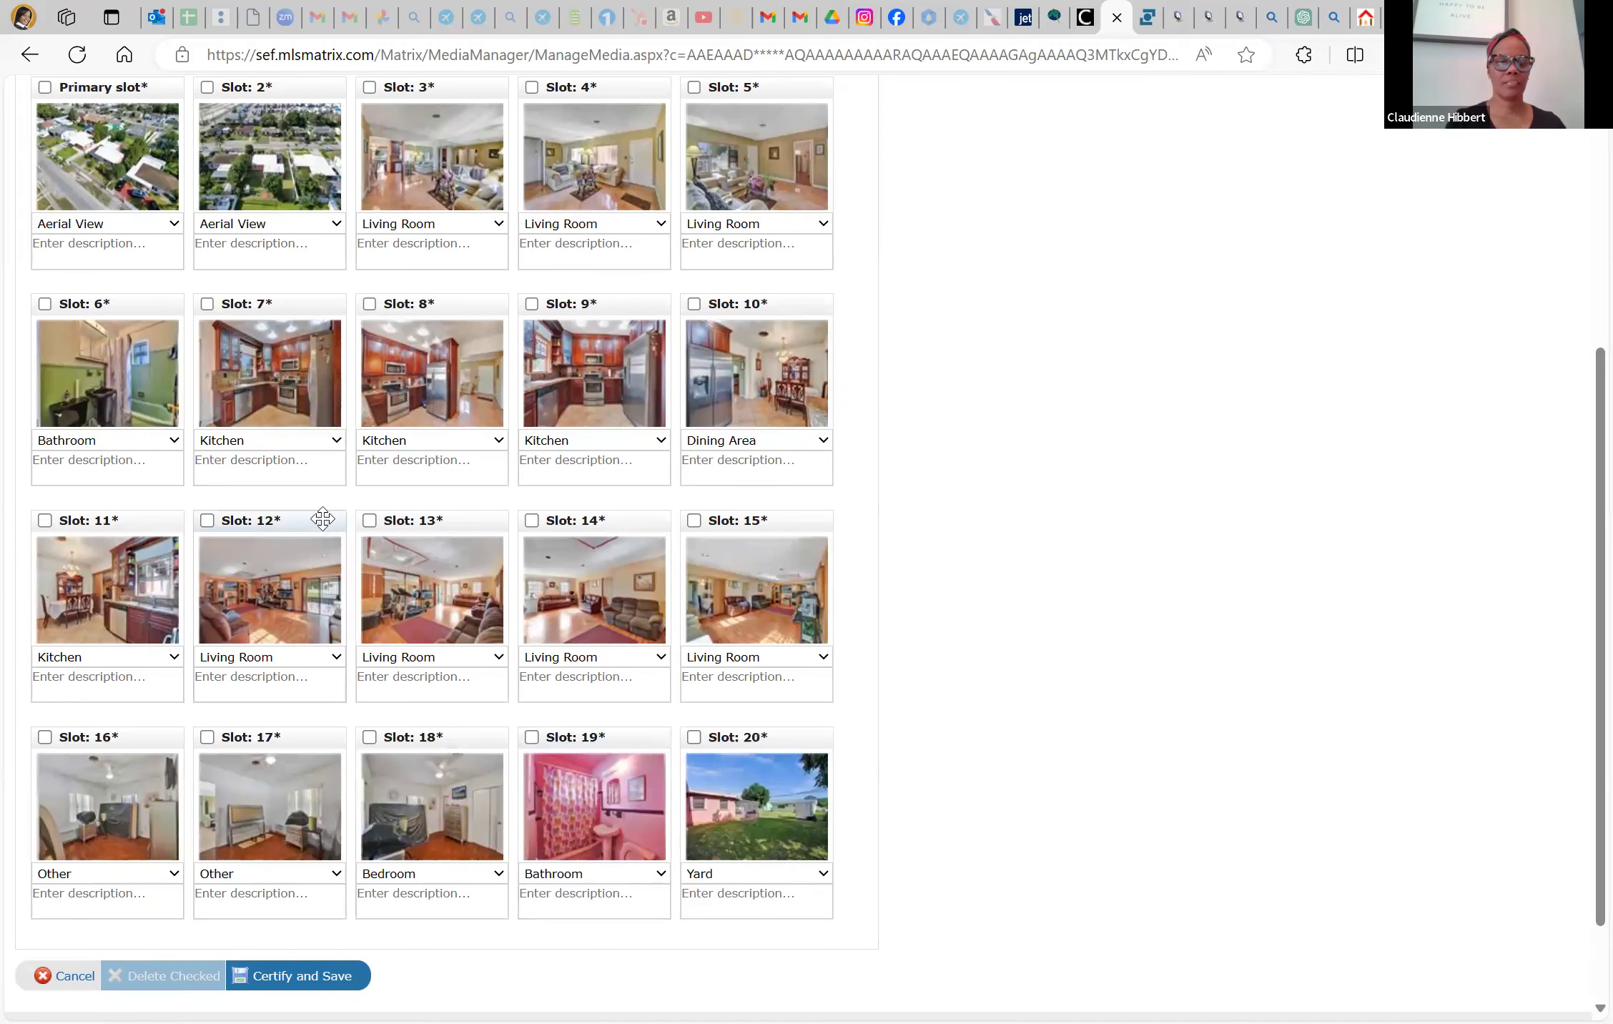
pyautogui.moveTo(612, 739); pyautogui.dragTo(229, 322)
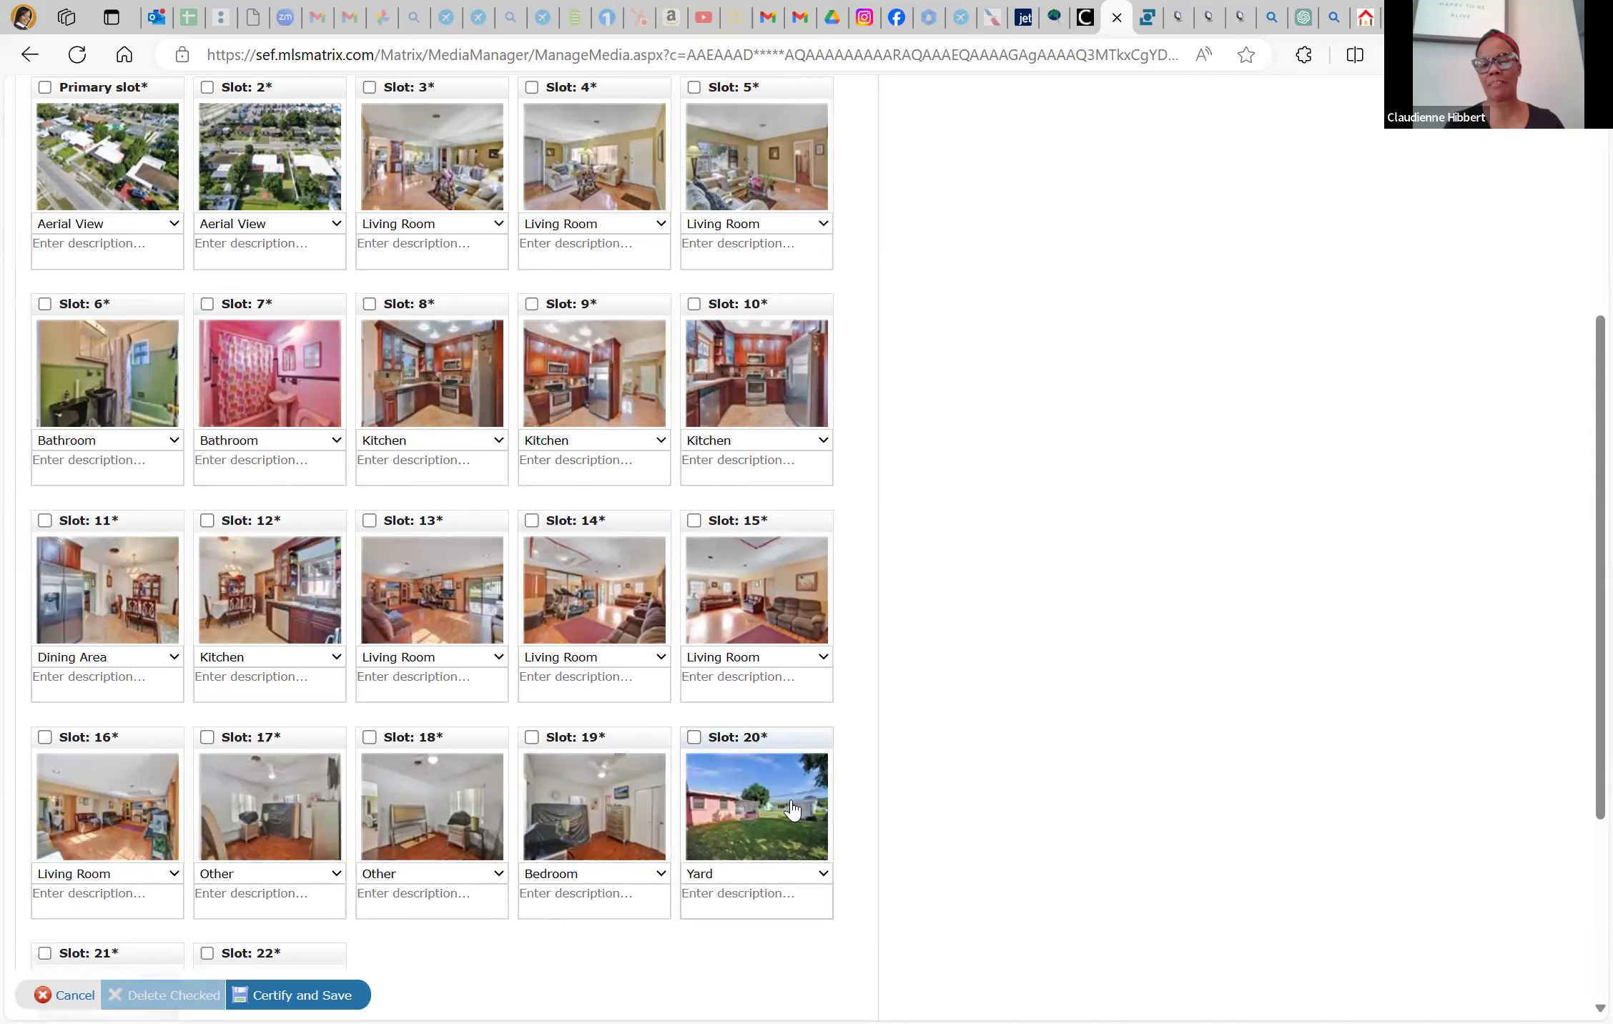
pyautogui.scroll(-3, 787, 801)
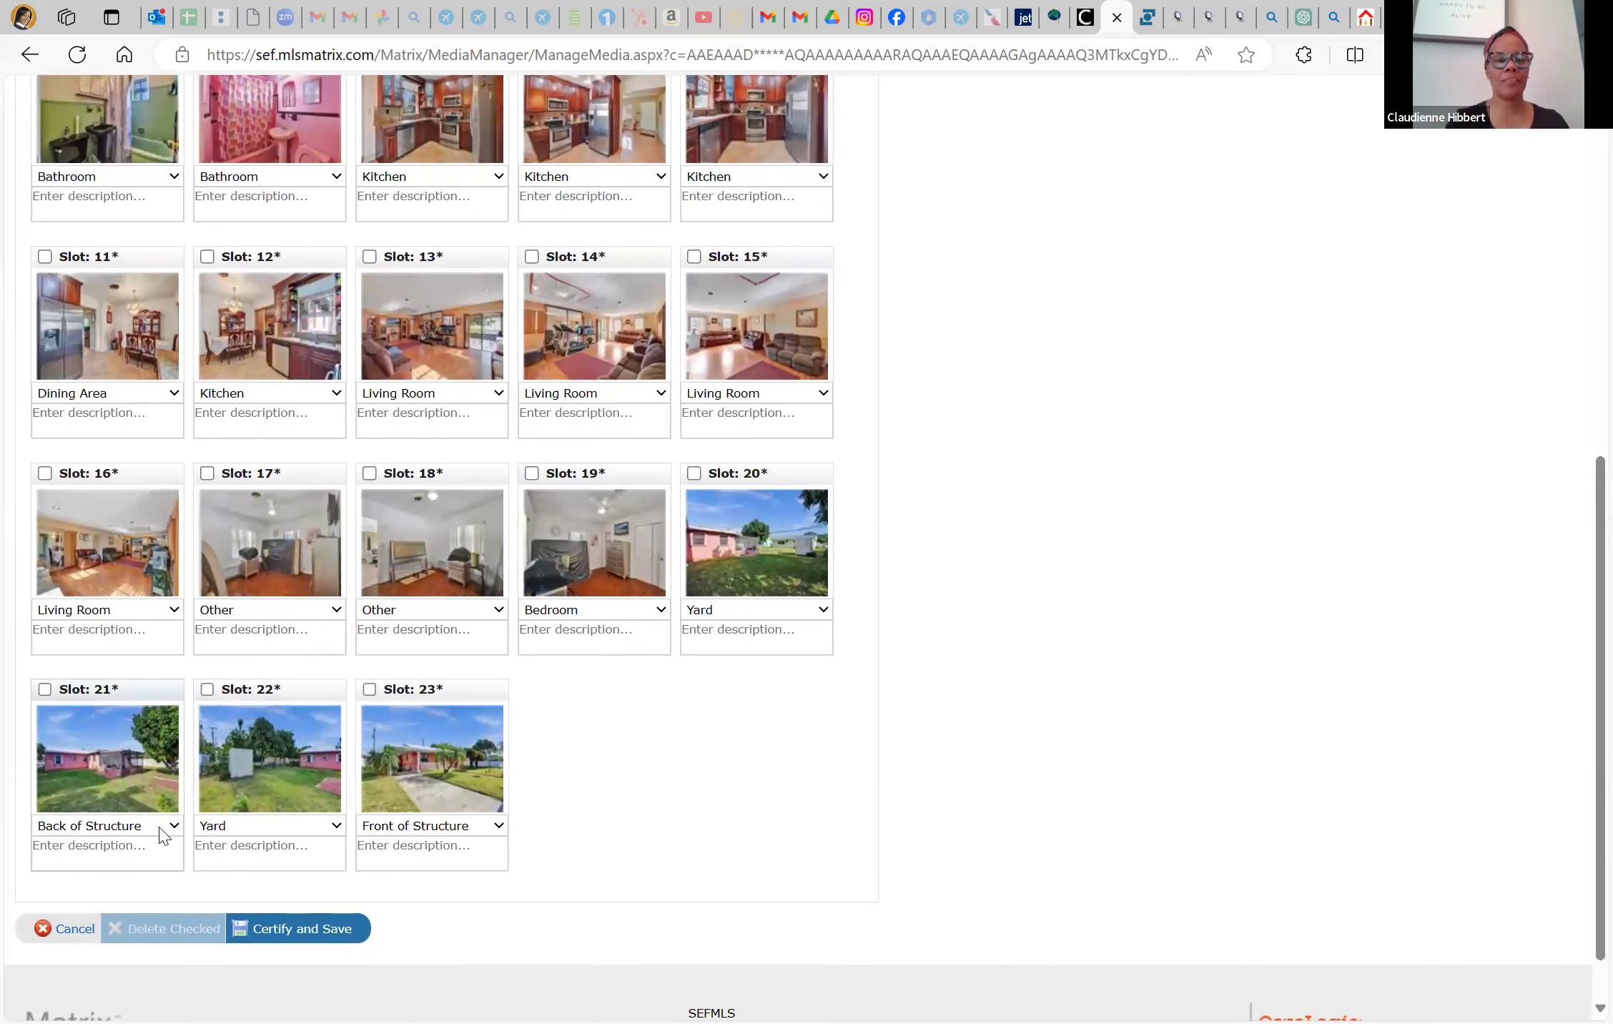
pyautogui.scroll(3, 620, 714)
pyautogui.scroll(6, 620, 713)
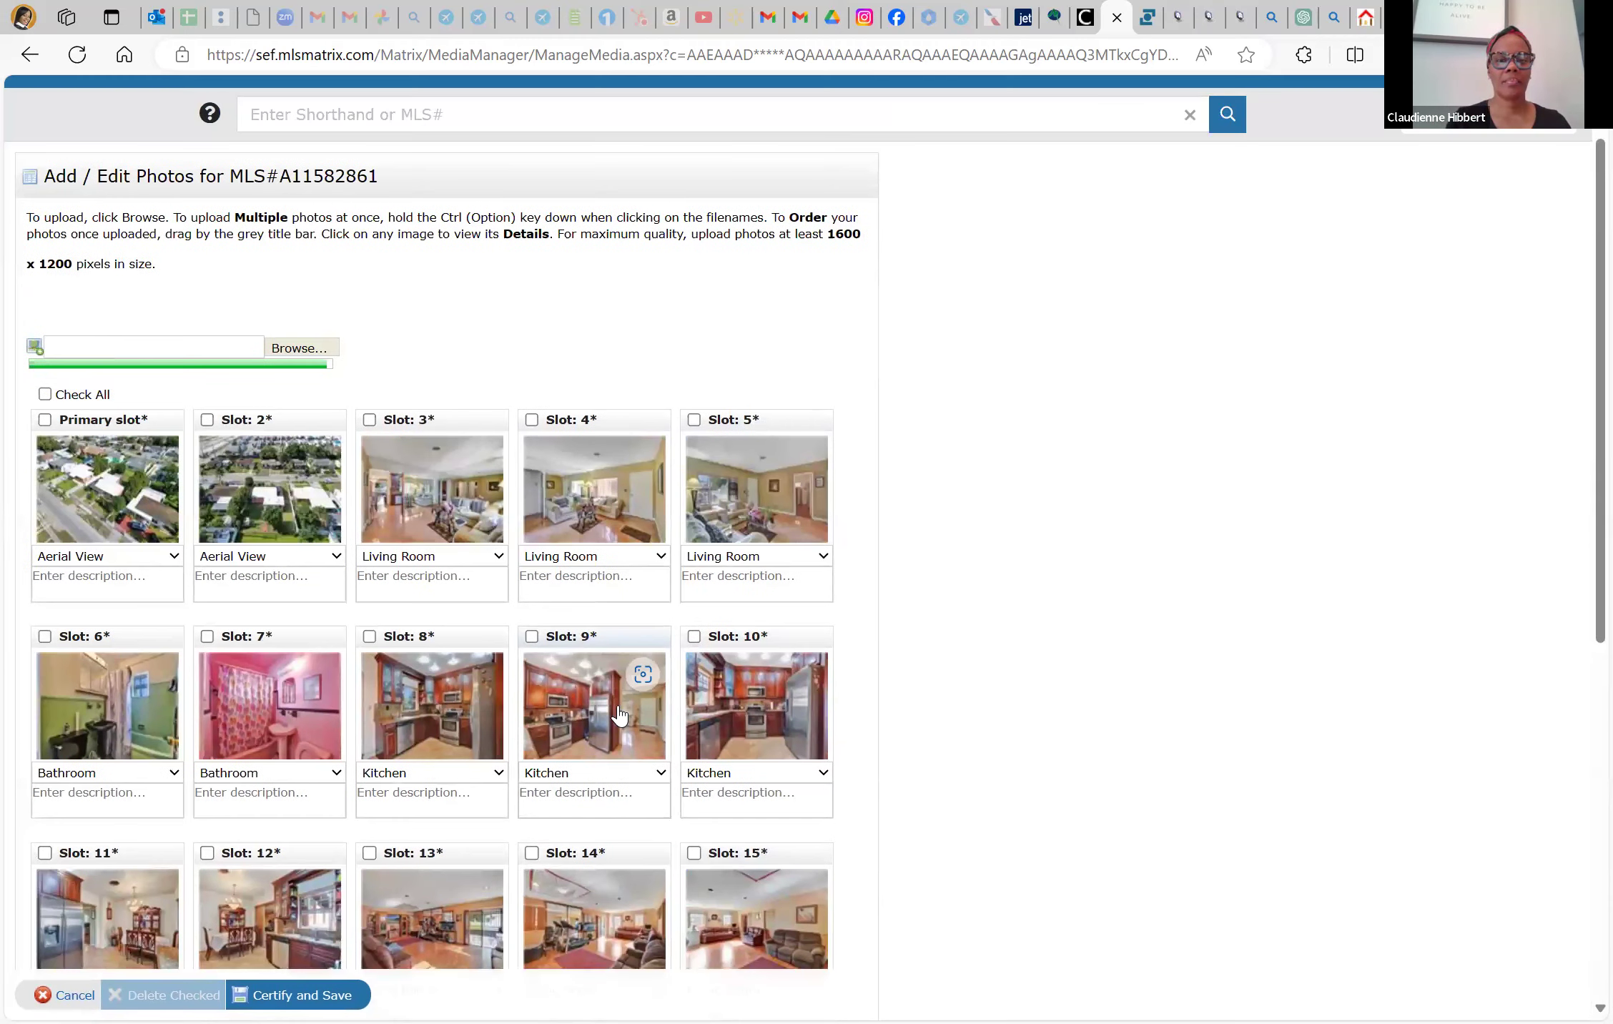
pyautogui.scroll(-9, 619, 713)
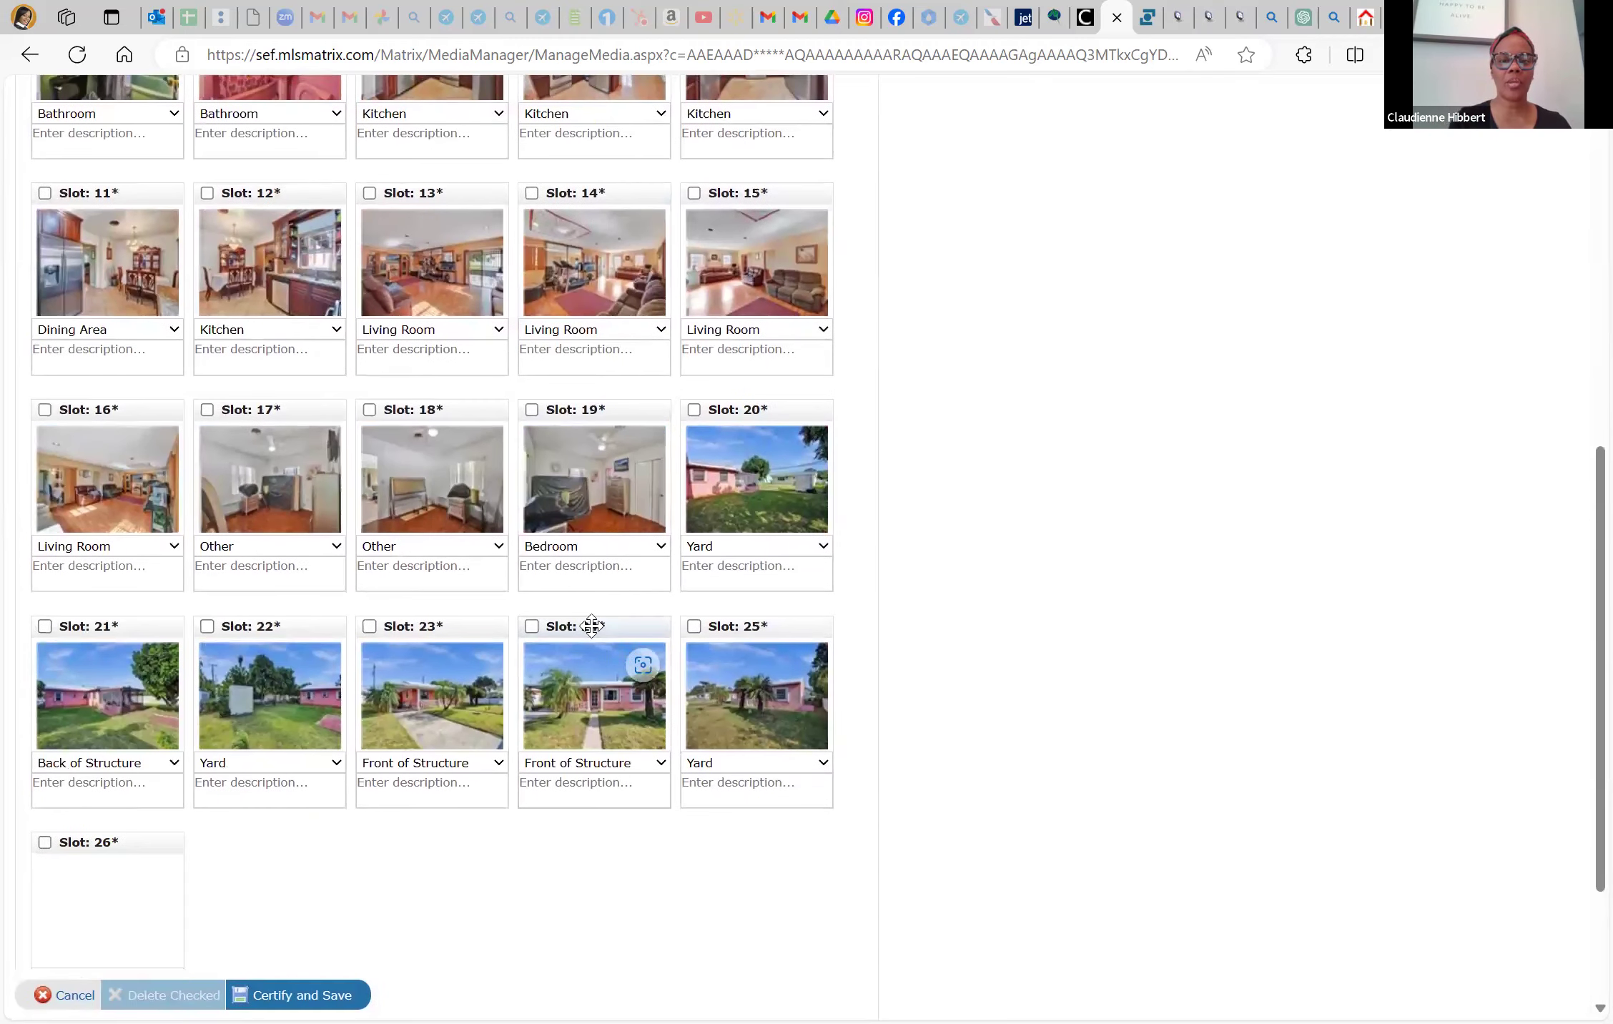
# Drag the front-of-structure tiles into the Primary slot and slots 2–3, and the aerial tiles to slots 25–26
pyautogui.moveTo(592, 625); pyautogui.dragTo(75, 136)
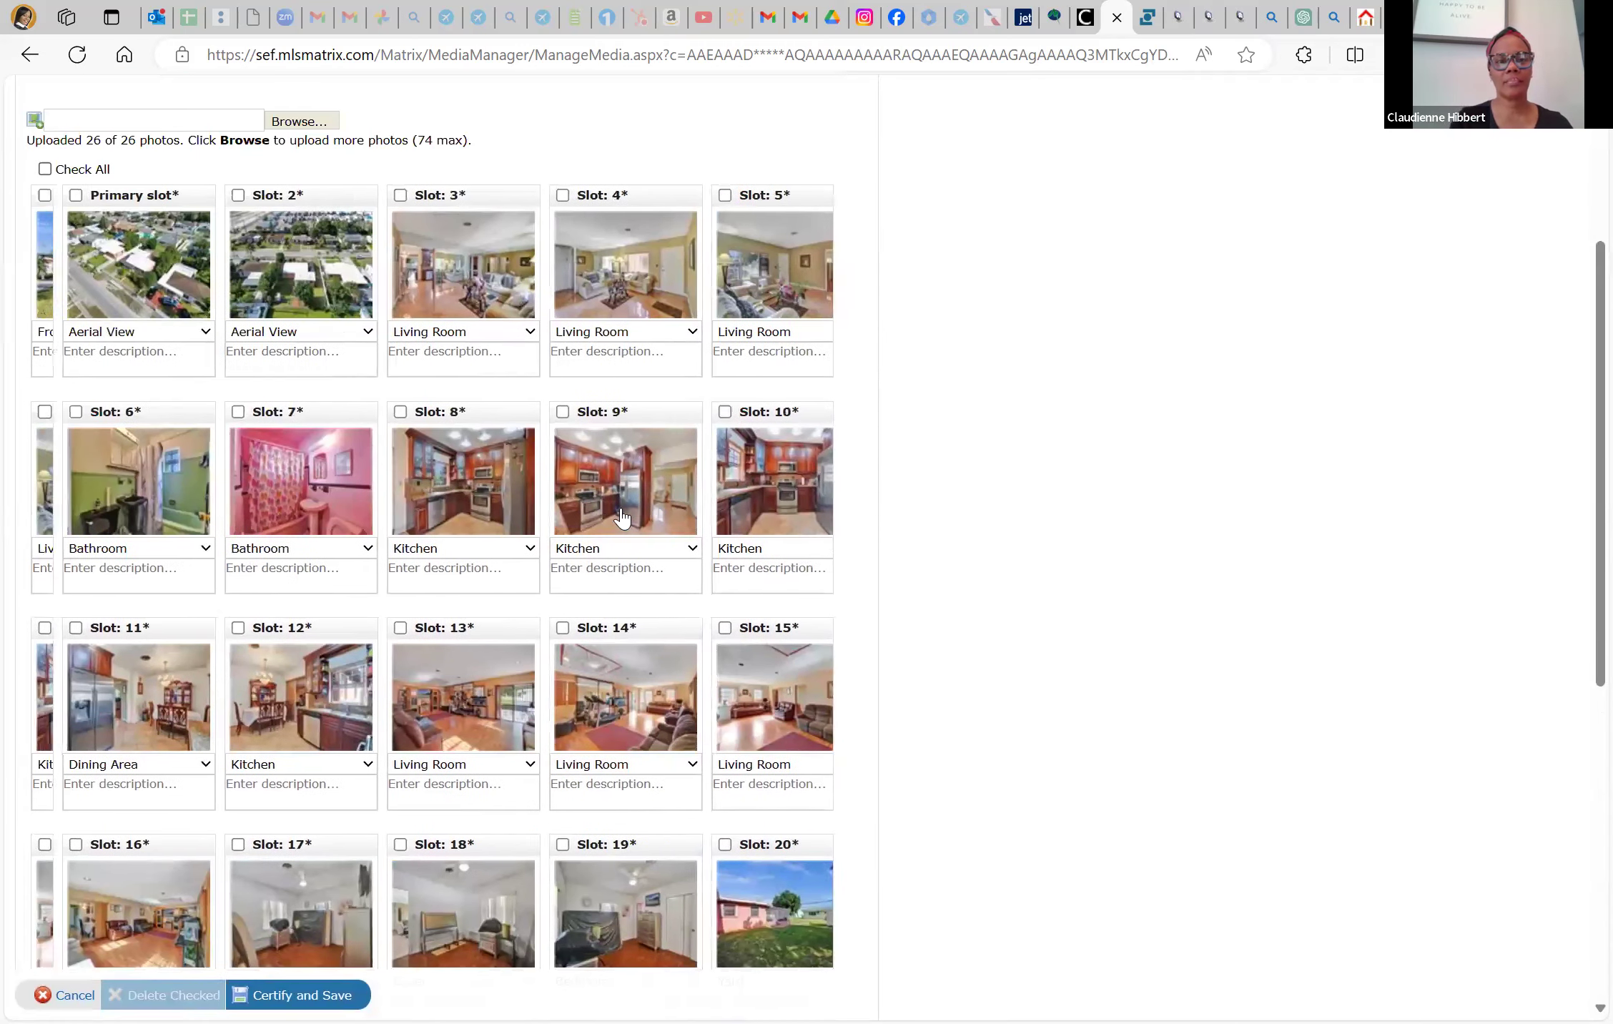
pyautogui.scroll(-8, 762, 516)
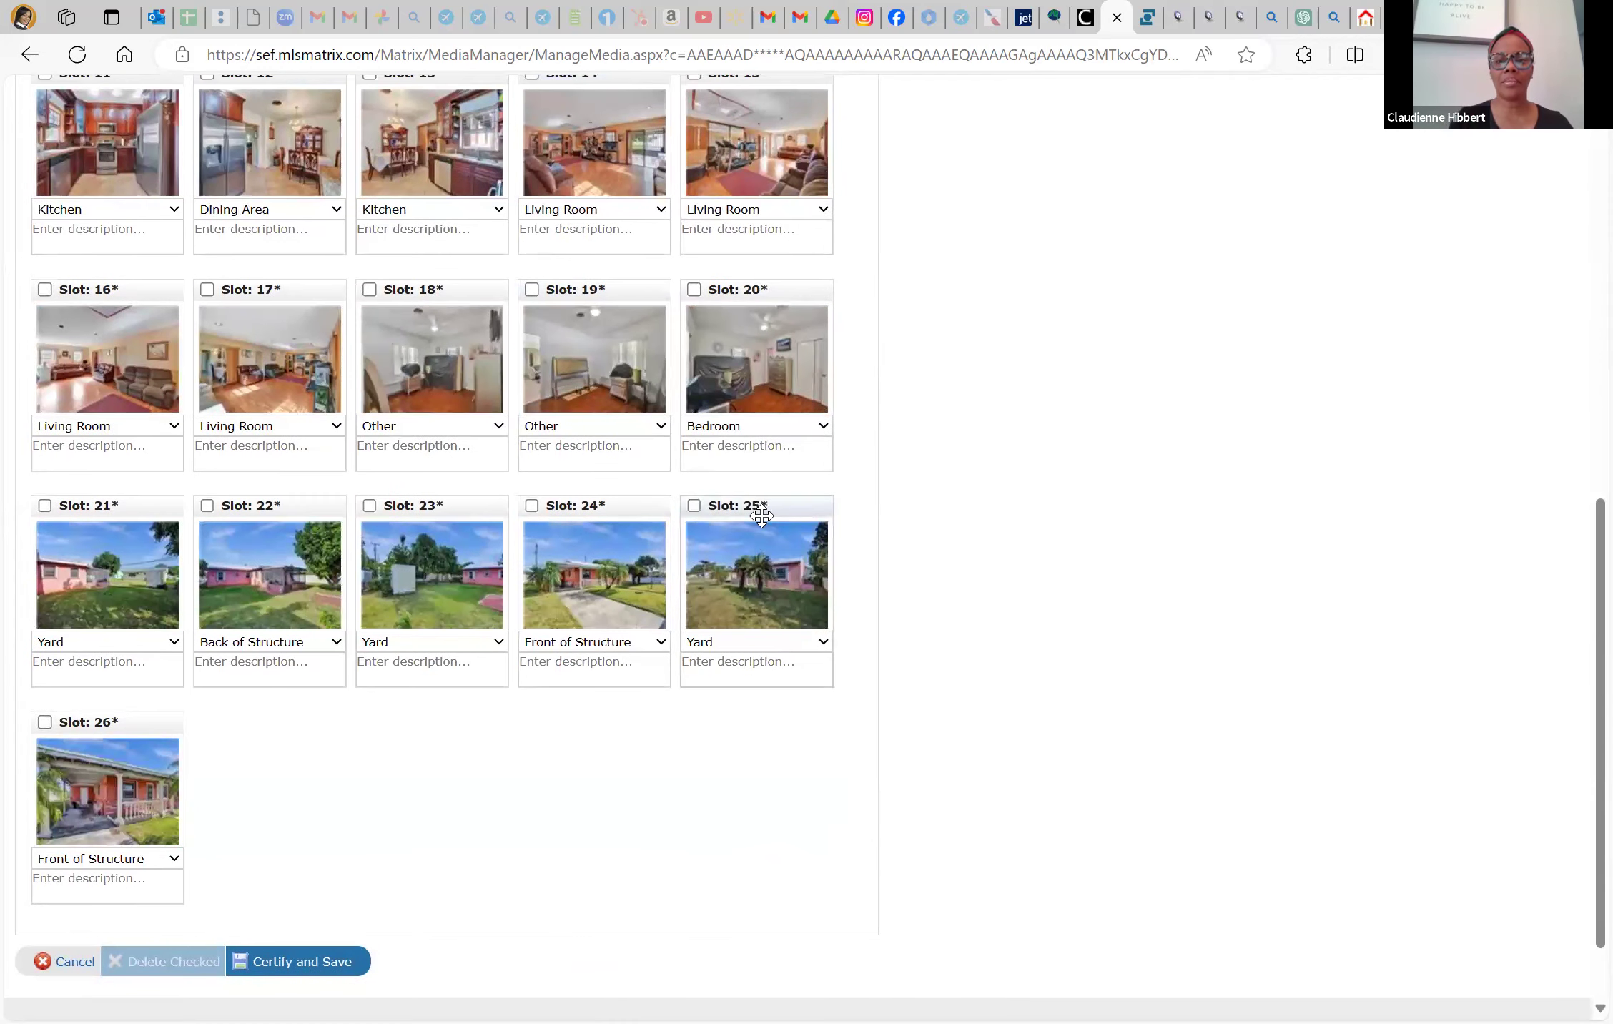
pyautogui.moveTo(595, 509); pyautogui.dragTo(655, 439)
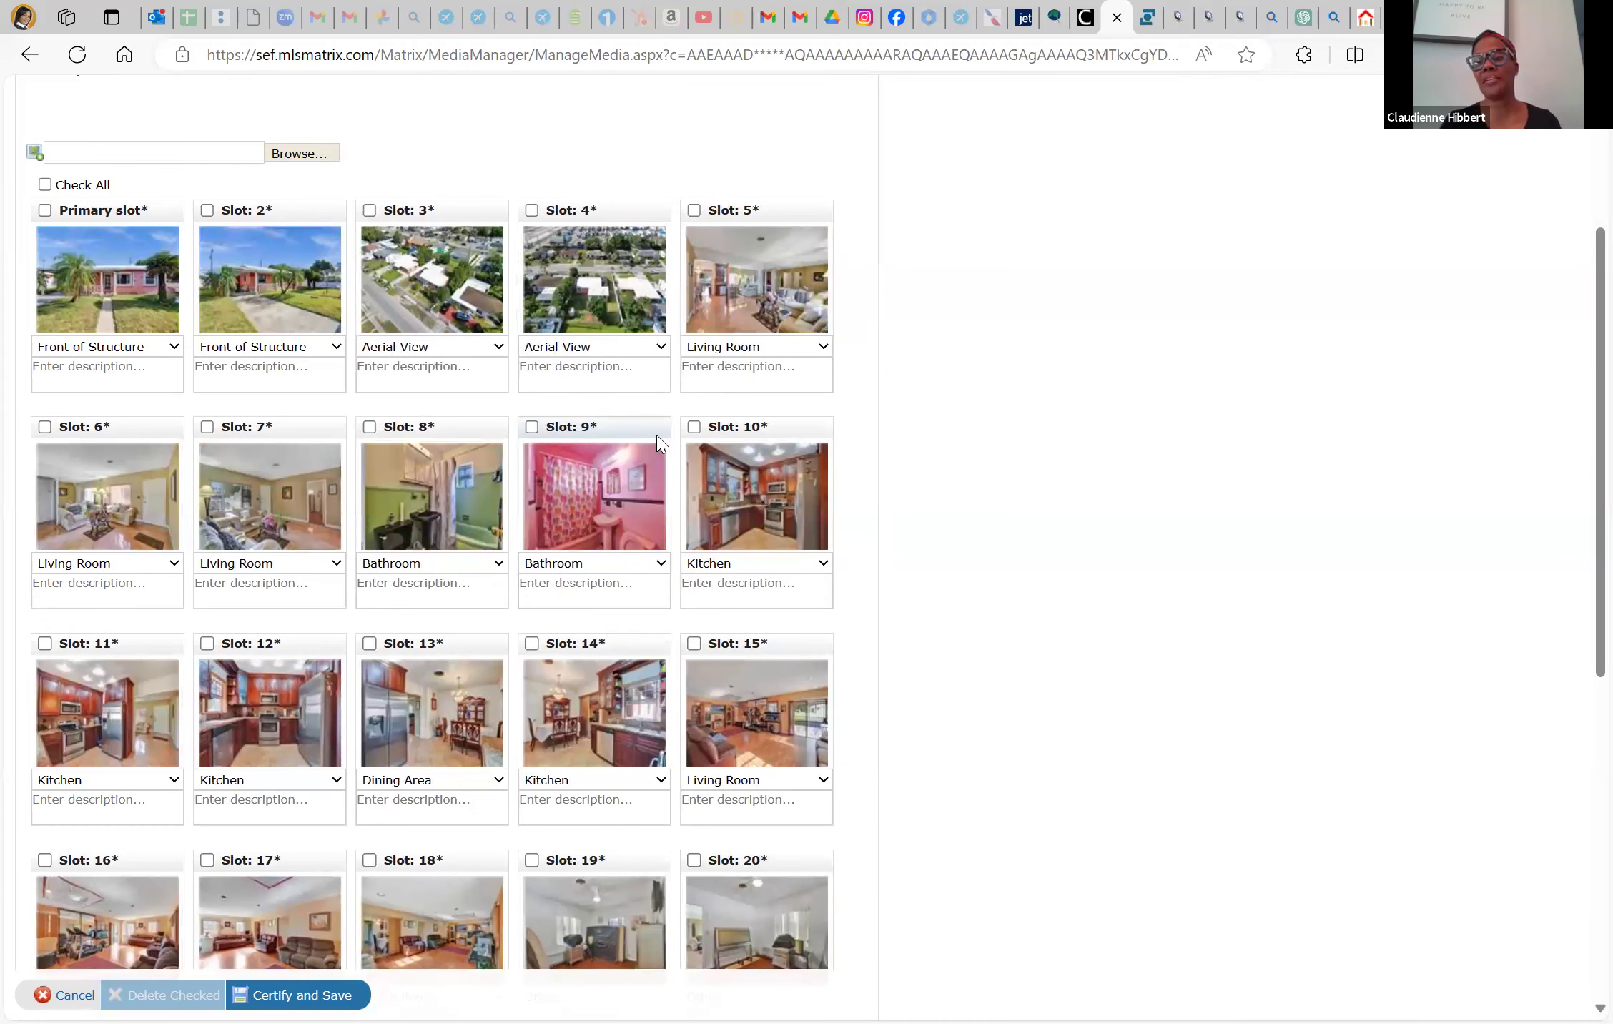
pyautogui.scroll(-8, 641, 459)
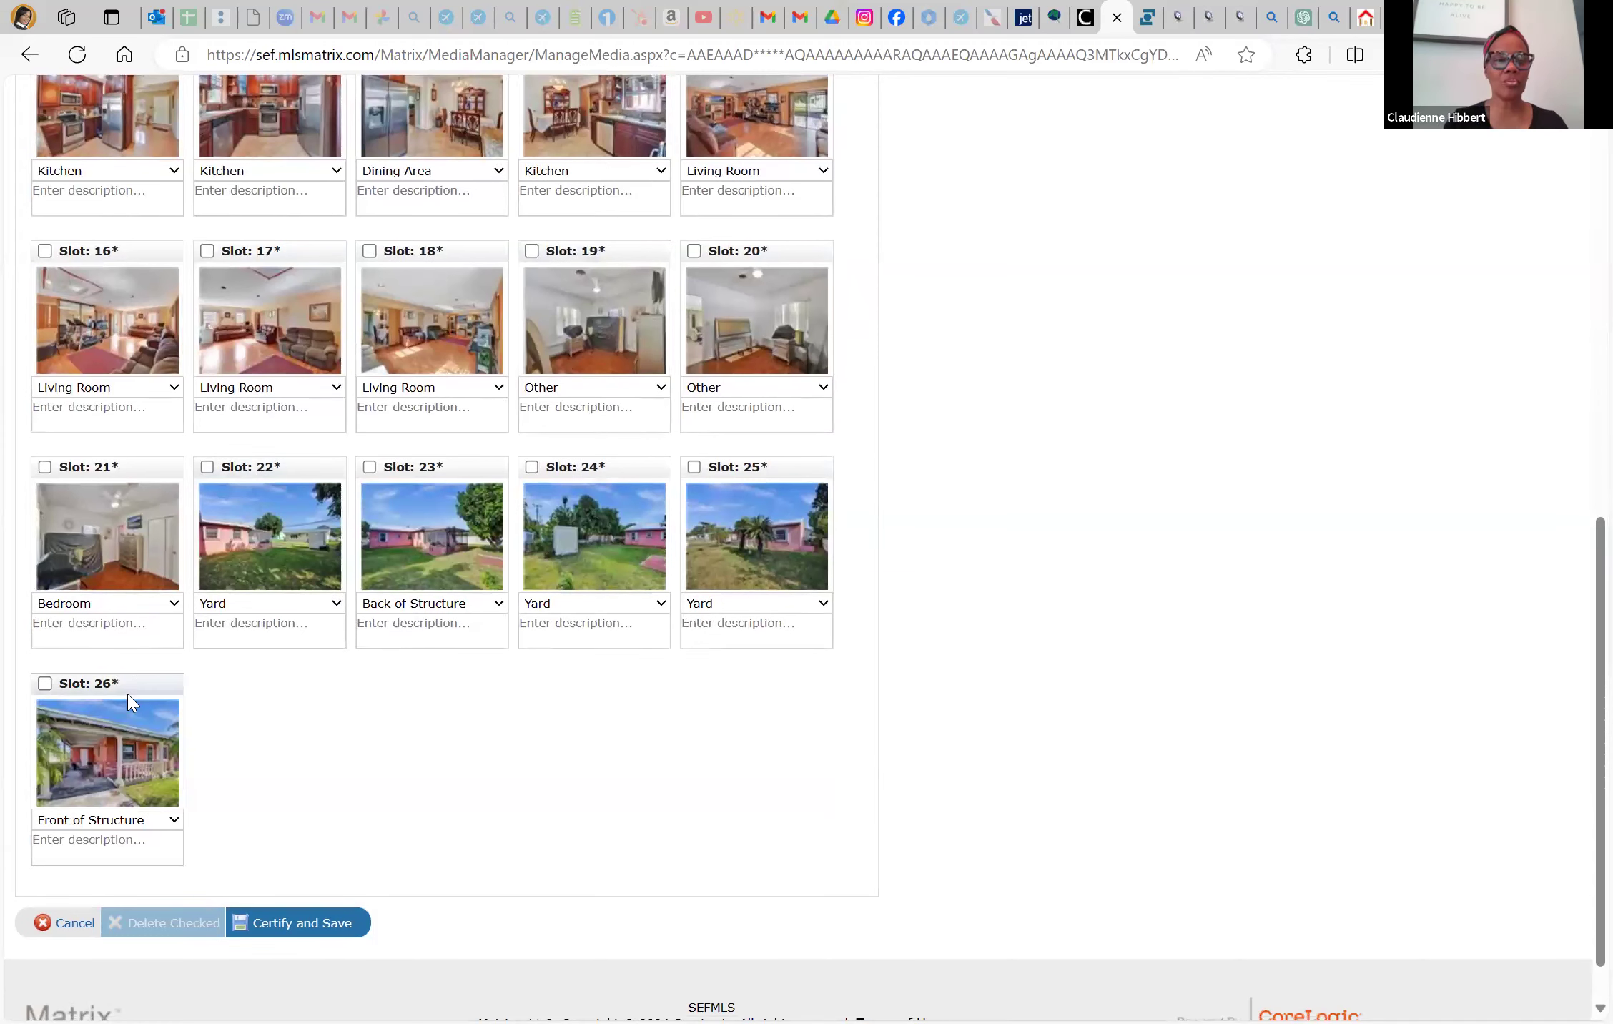
pyautogui.moveTo(143, 794); pyautogui.dragTo(594, 172)
pyautogui.moveTo(524, 705); pyautogui.dragTo(194, 654)
pyautogui.scroll(6, 564, 471)
pyautogui.moveTo(597, 249); pyautogui.dragTo(315, 794)
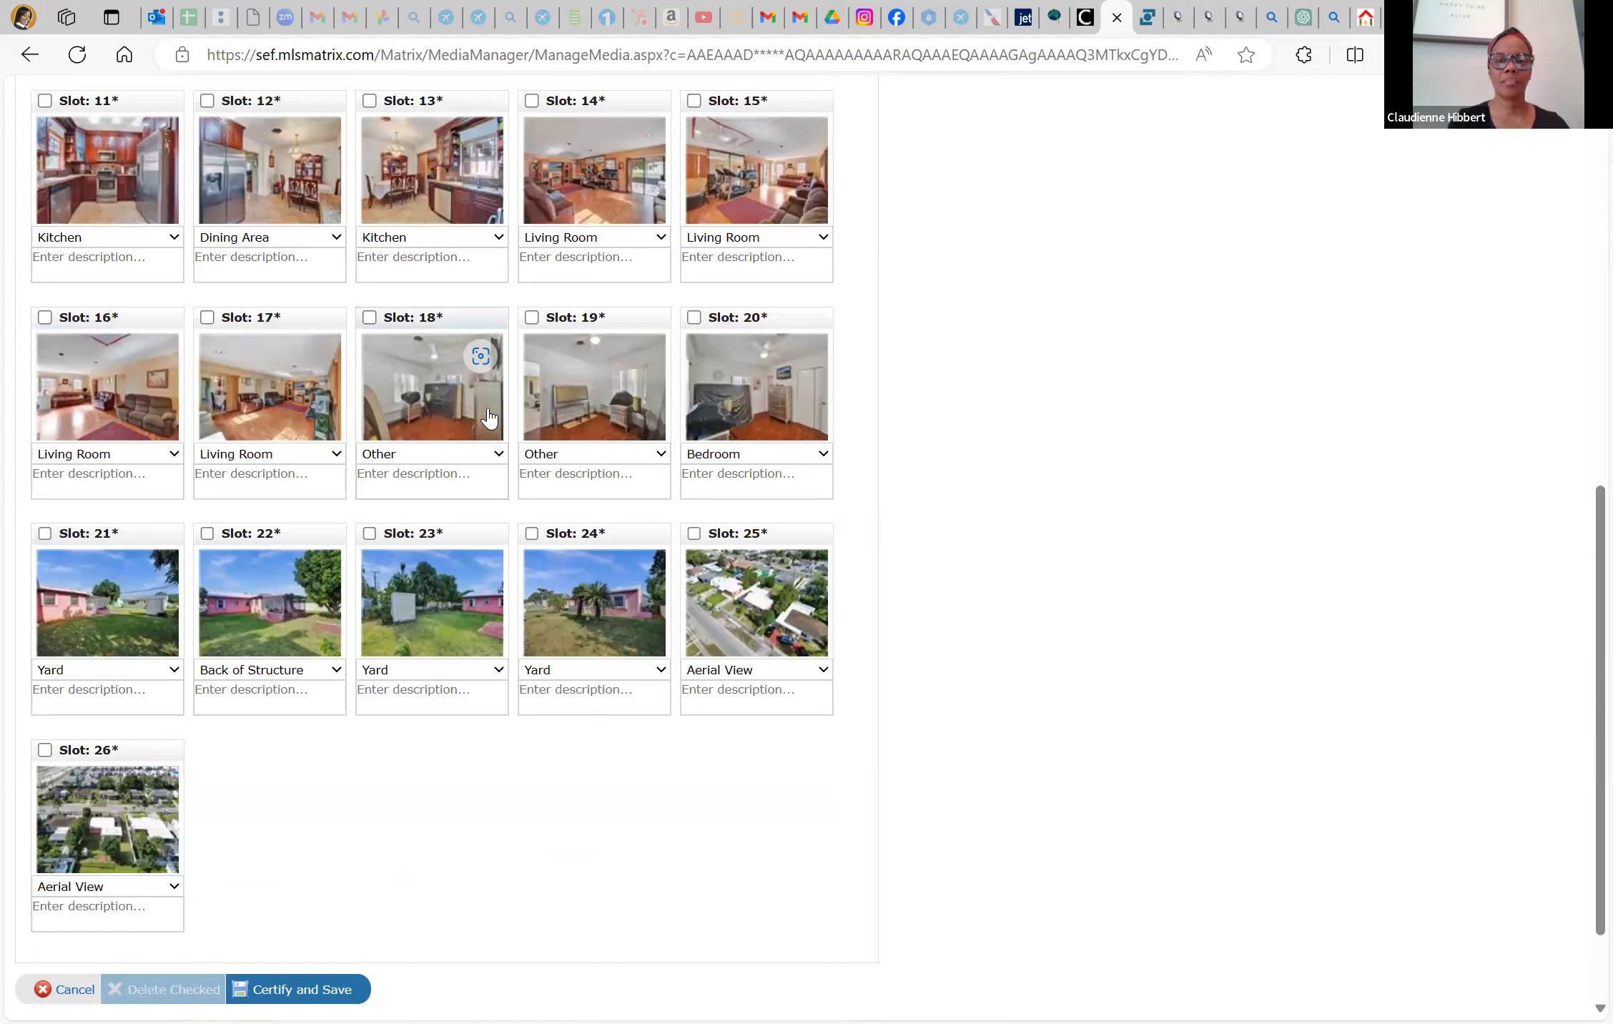
pyautogui.scroll(5, 489, 417)
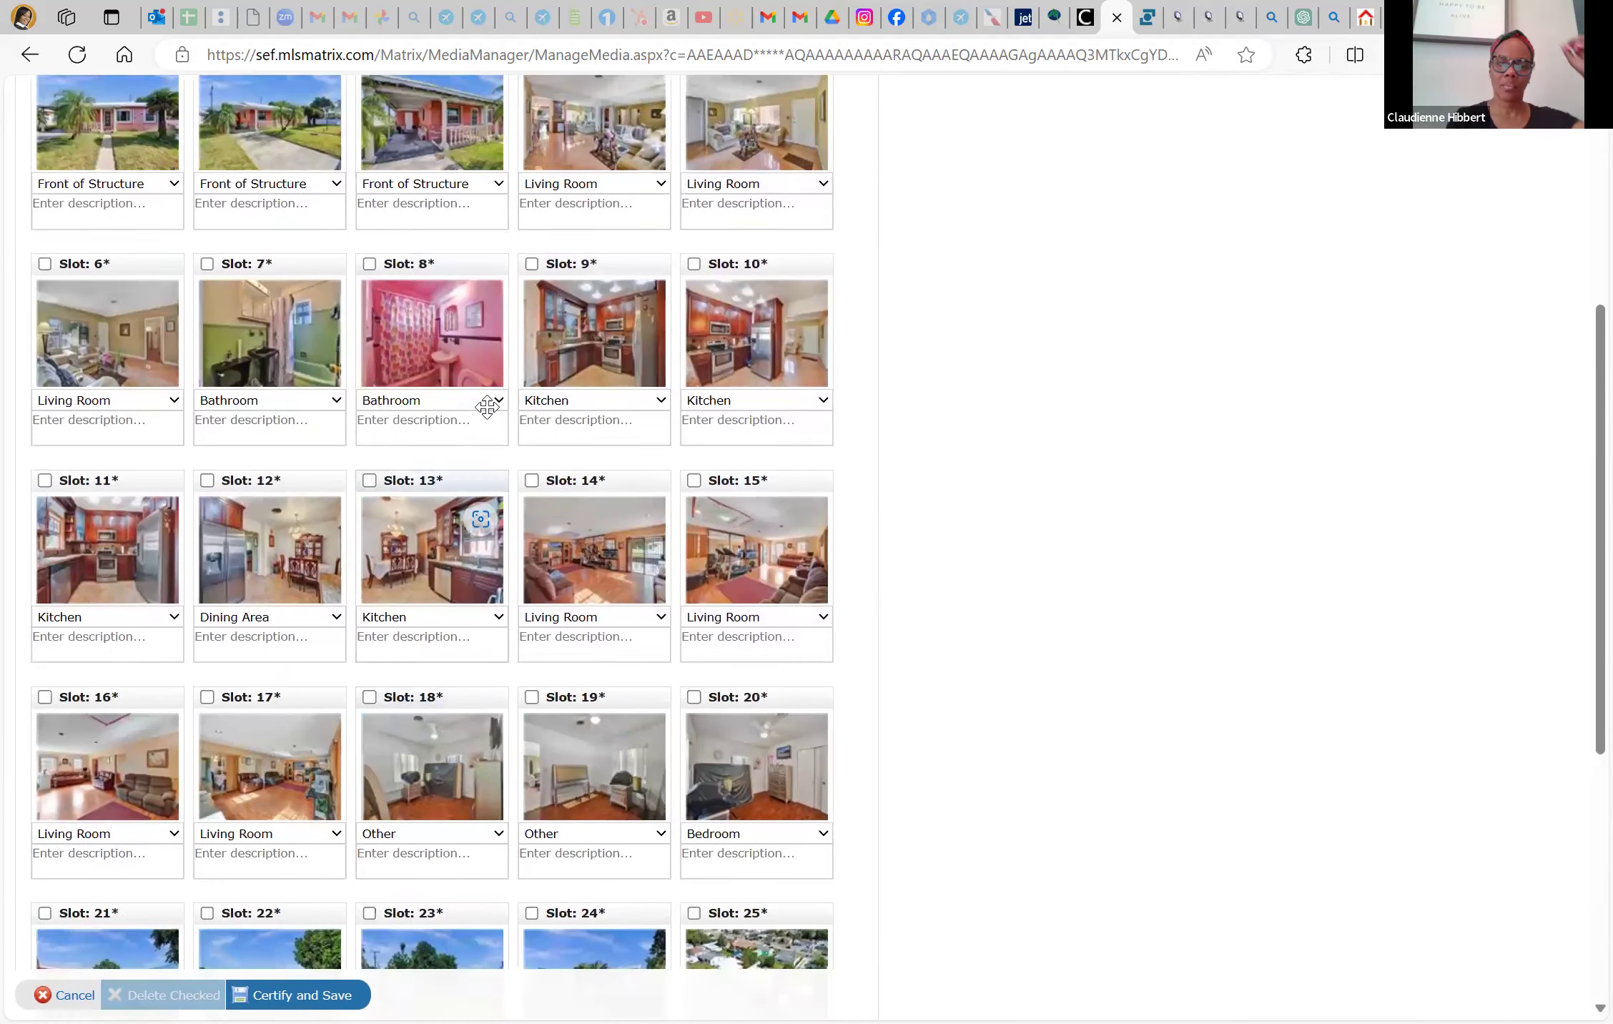
pyautogui.scroll(2, 488, 407)
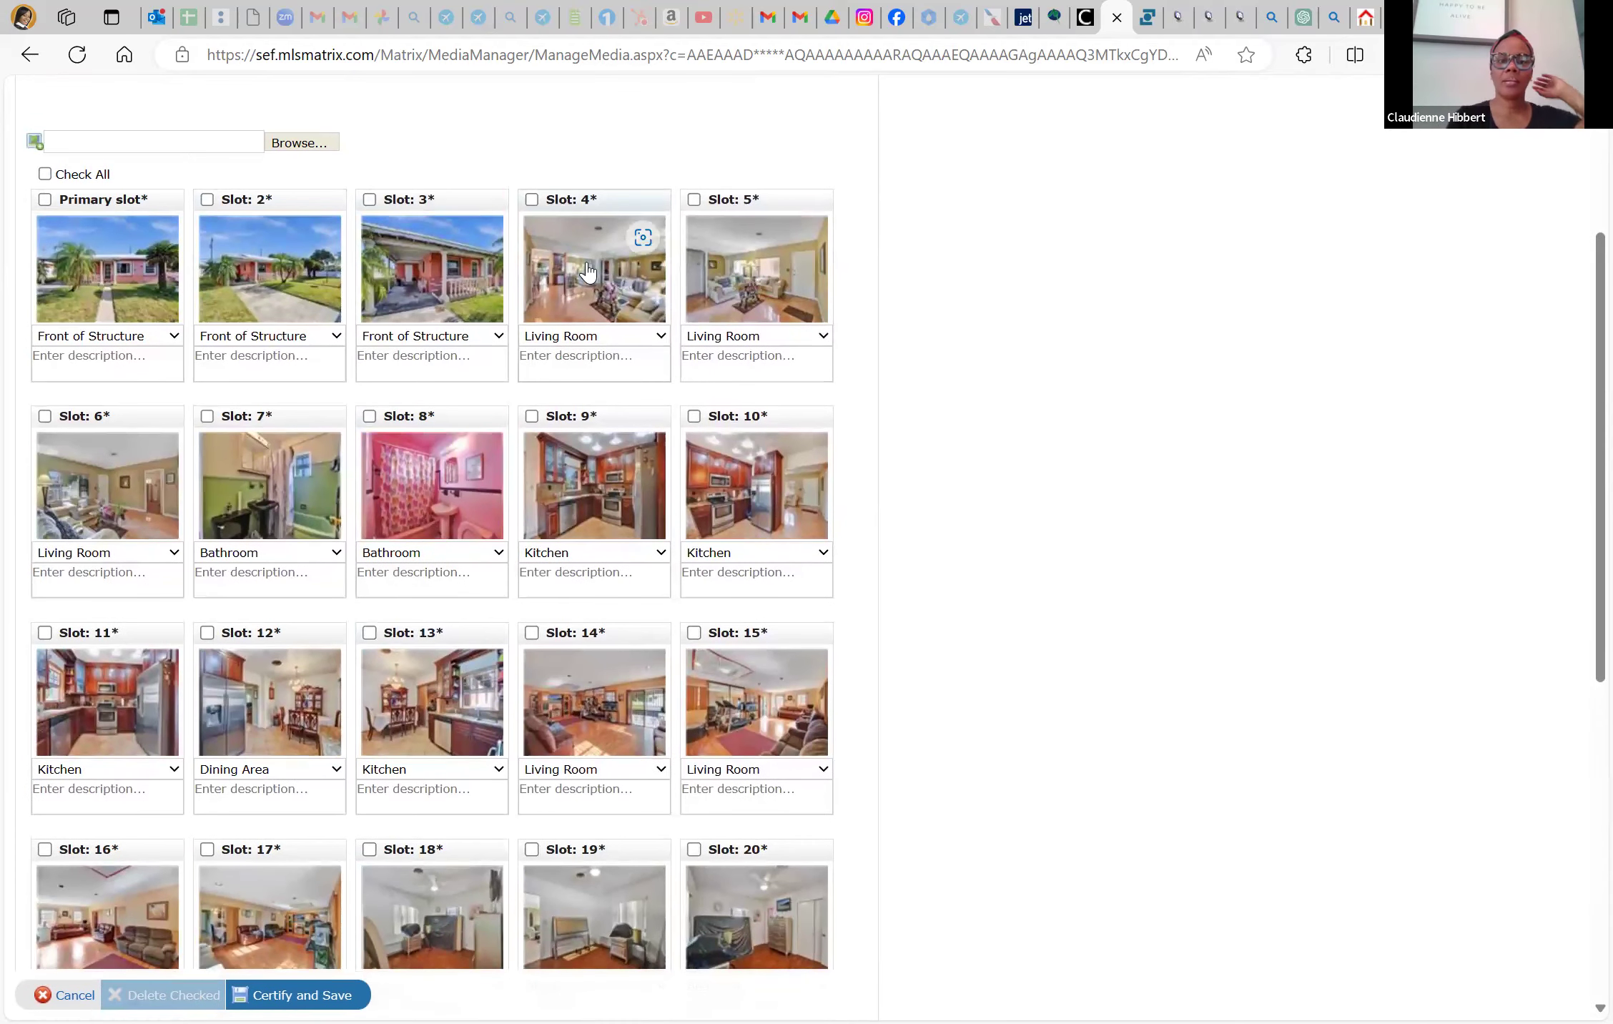
# Preview the slot 4 photo, then caption slots 14 and 15 as Den
pyautogui.click(586, 263)
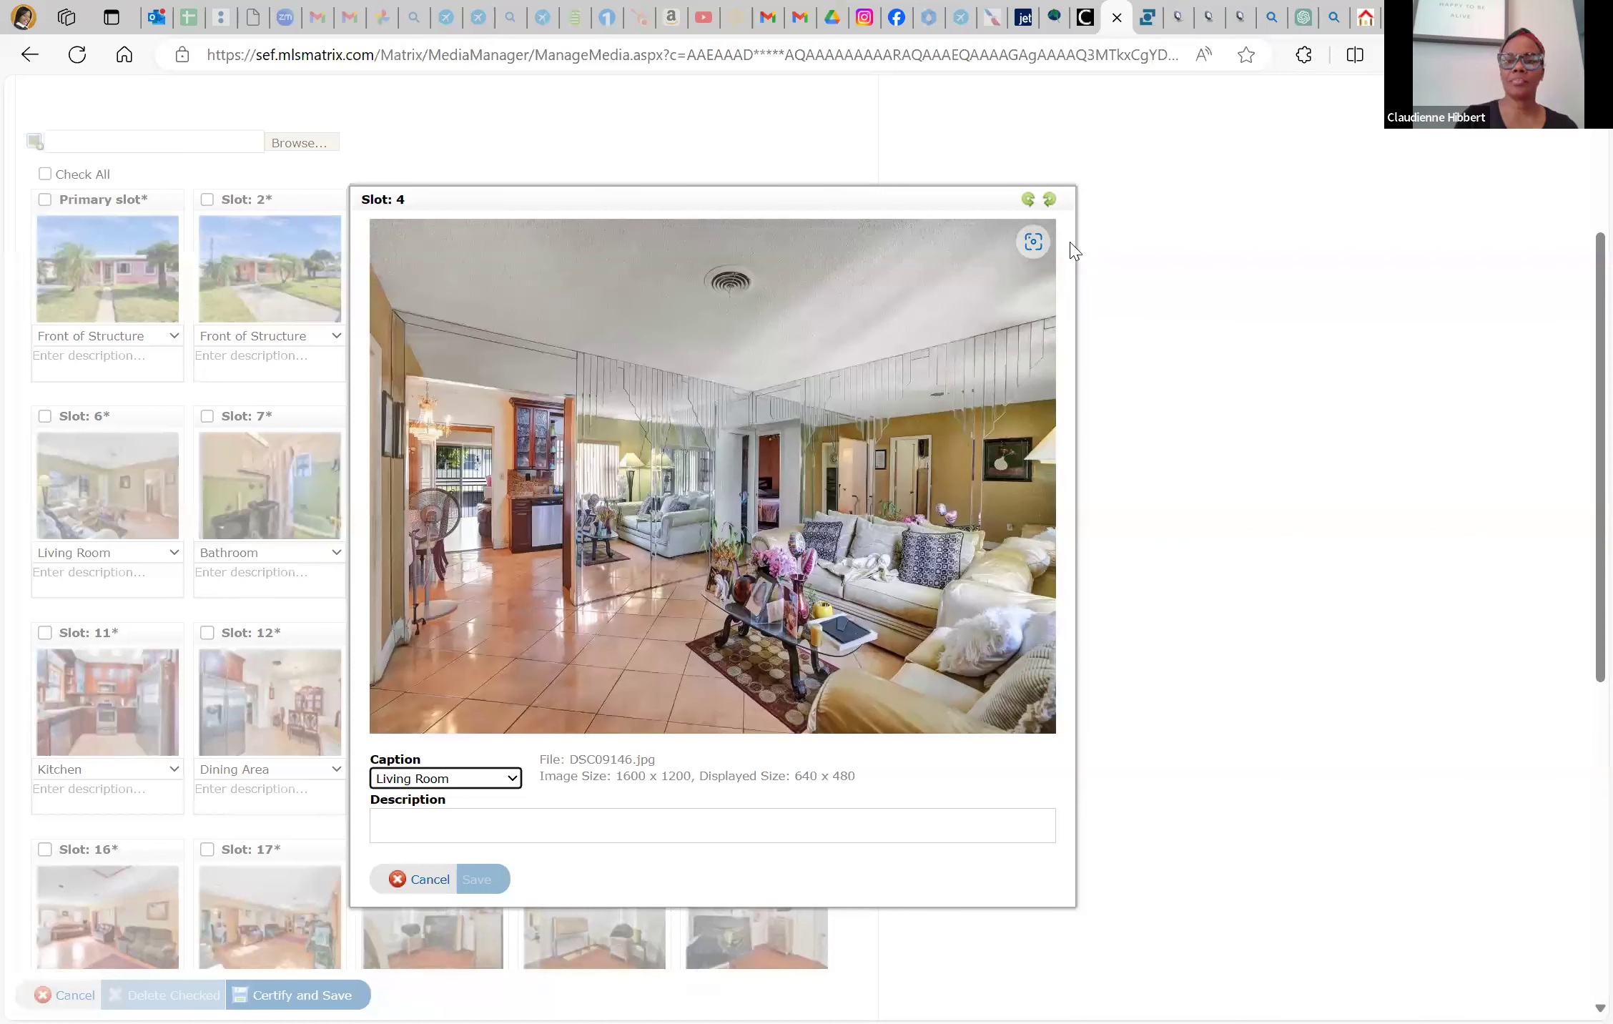
pyautogui.click(421, 880)
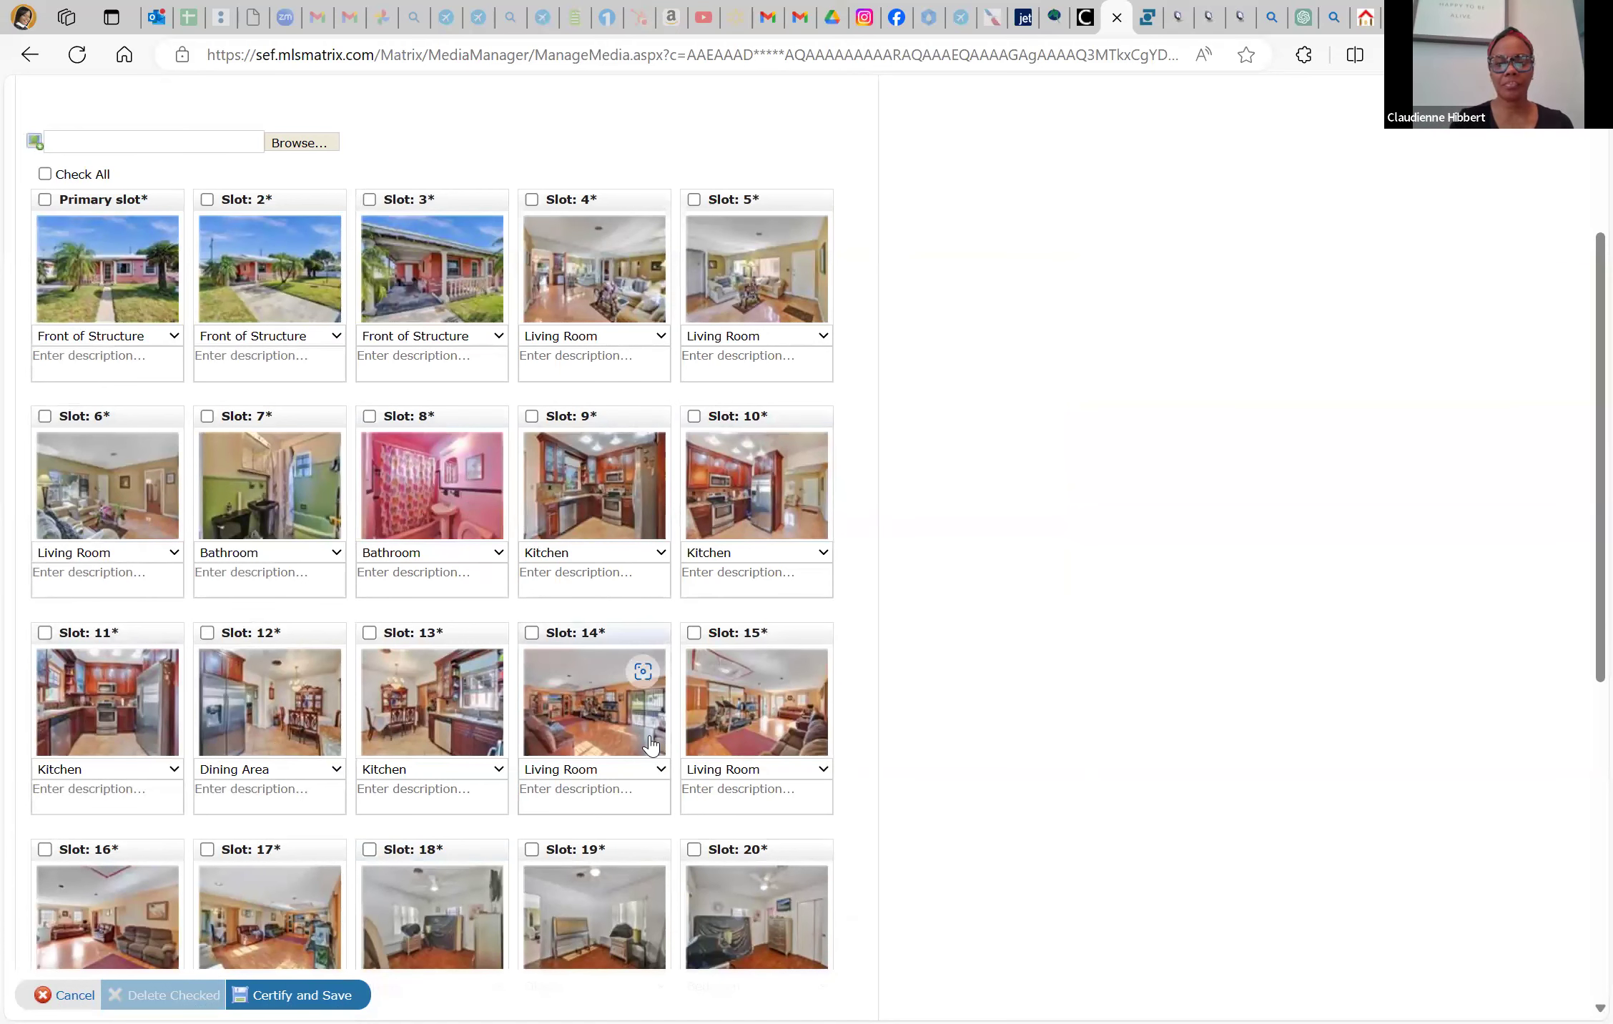
pyautogui.scroll(-1, 651, 743)
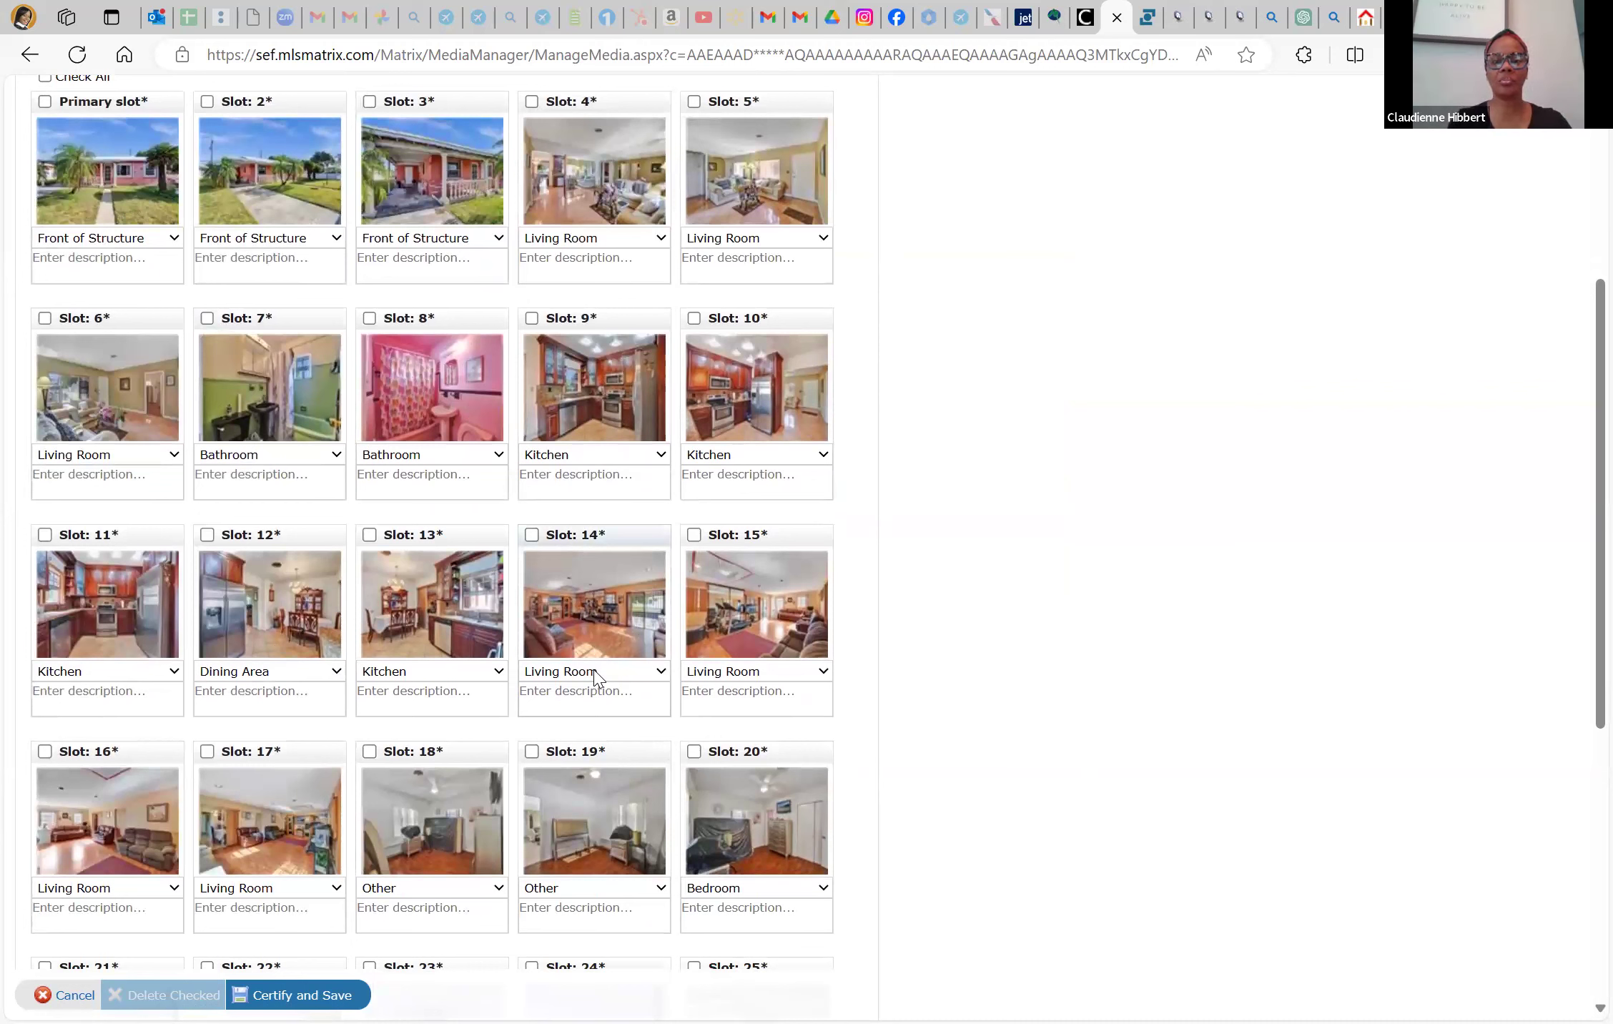
pyautogui.click(596, 676)
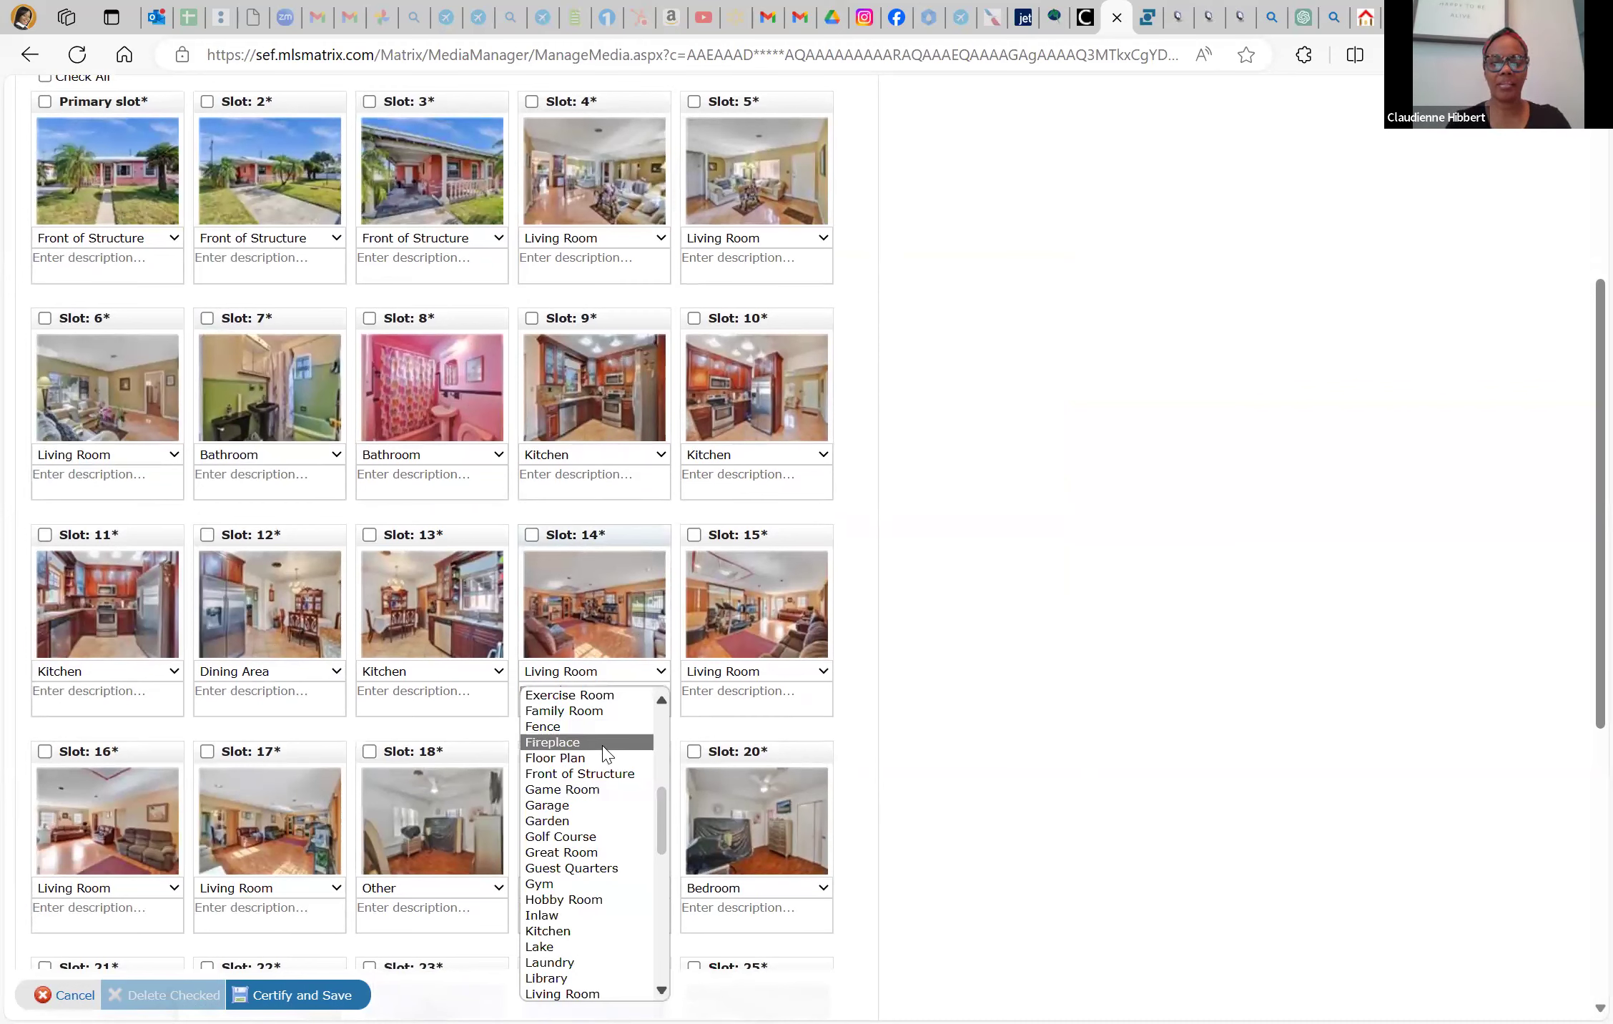
pyautogui.scroll(2, 604, 754)
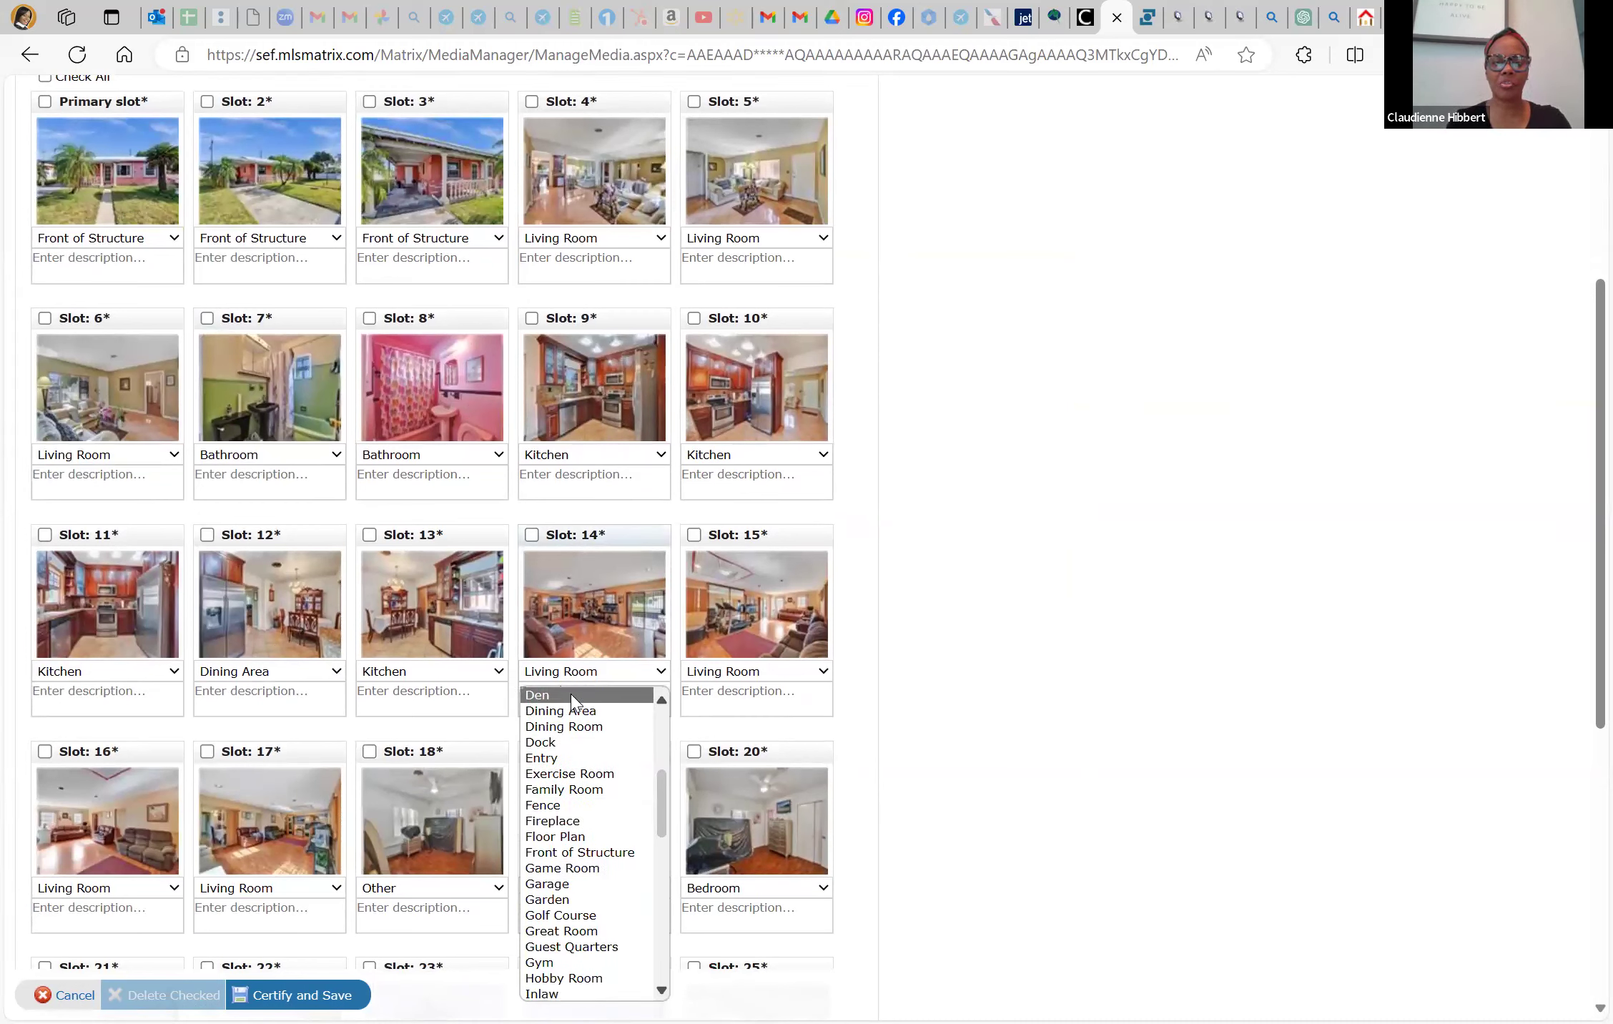
pyautogui.click(573, 697)
pyautogui.click(730, 678)
pyautogui.scroll(3, 730, 712)
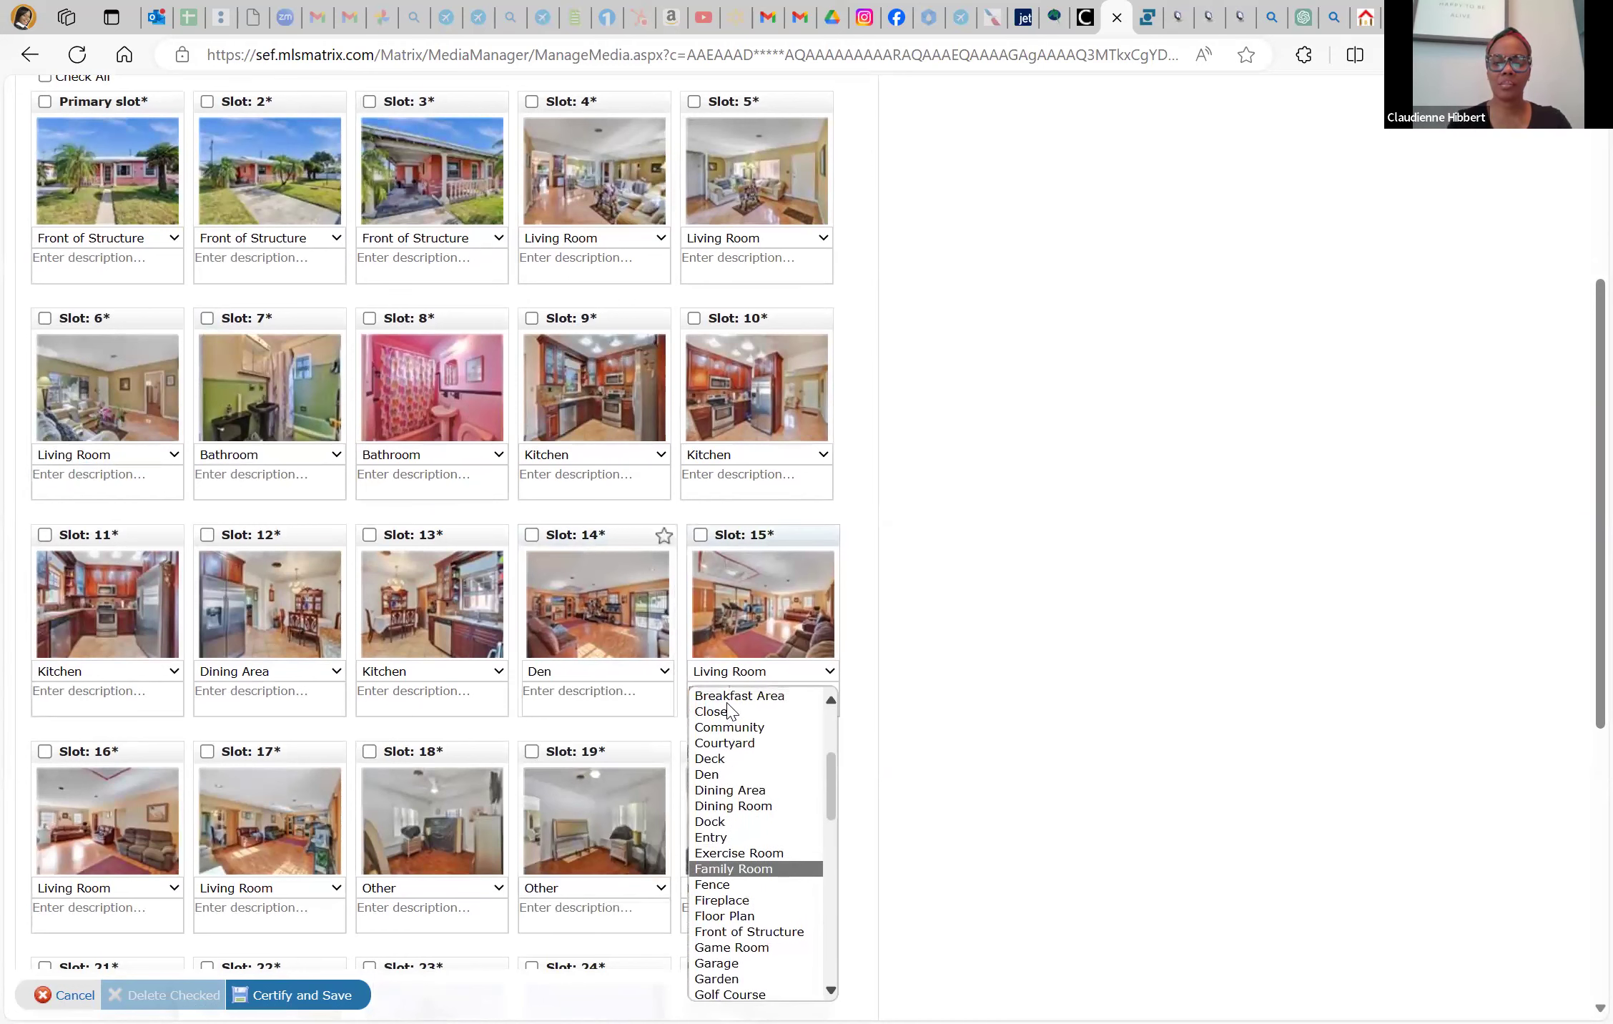
pyautogui.click(720, 776)
# Caption slots 16 and 17 as Den, previewing the slot 17 and 18 photos to confirm
pyautogui.scroll(-1, 108, 815)
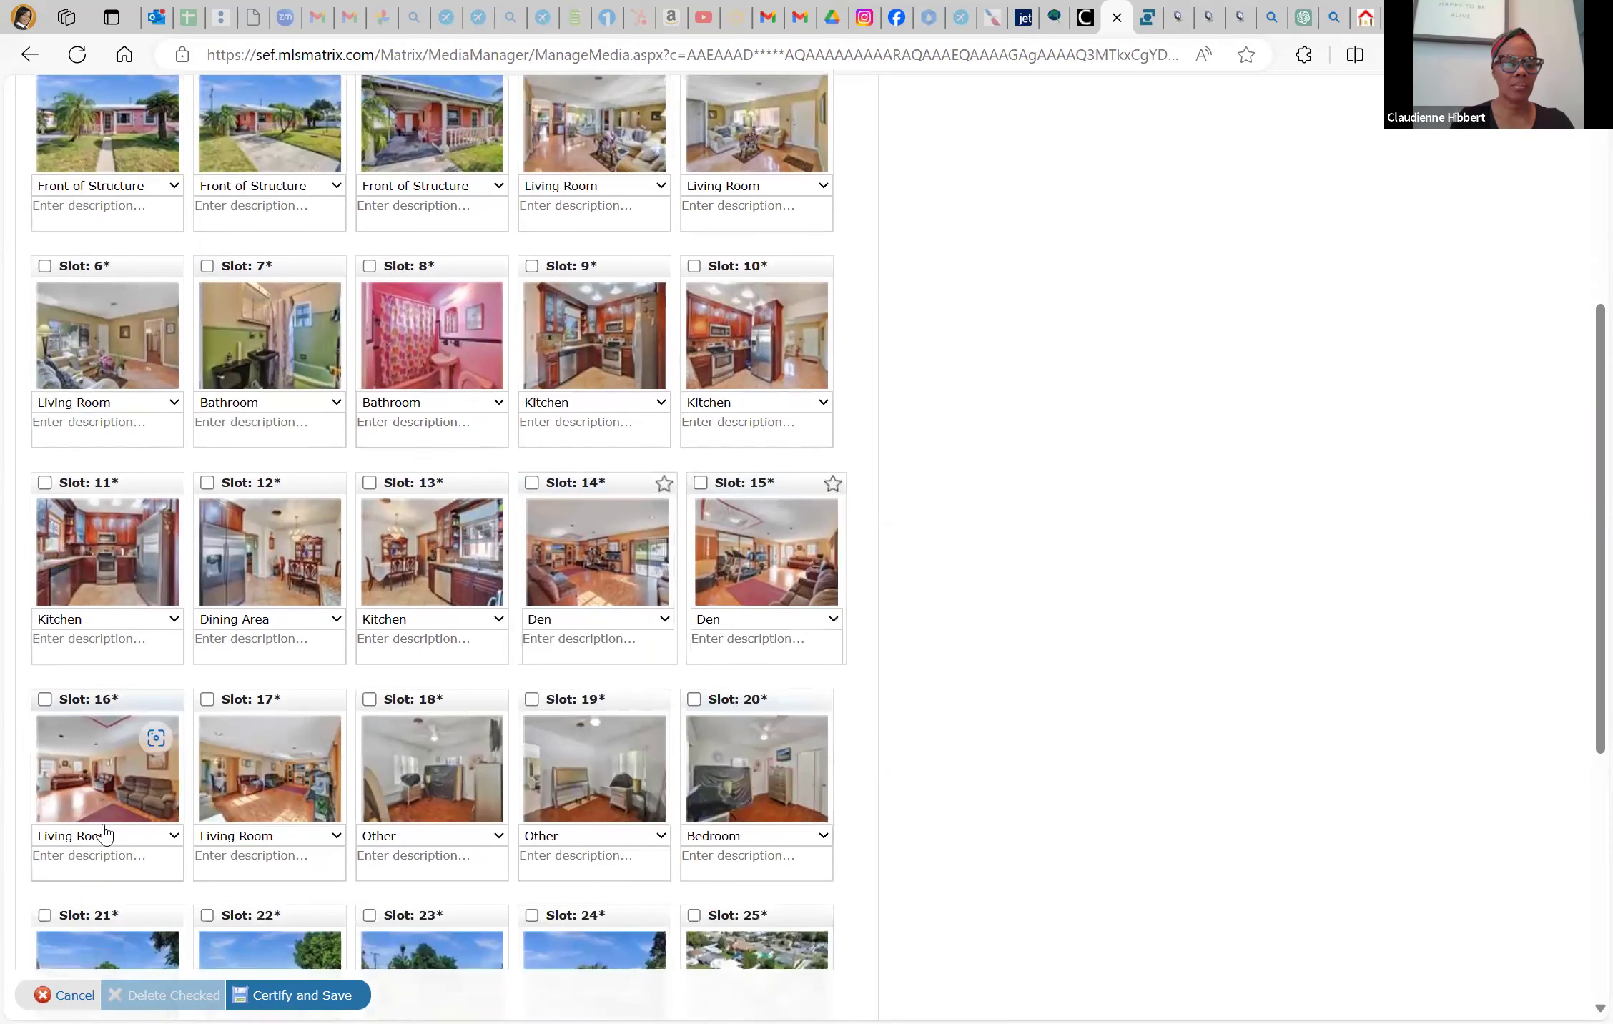
pyautogui.click(136, 574)
pyautogui.scroll(4, 157, 664)
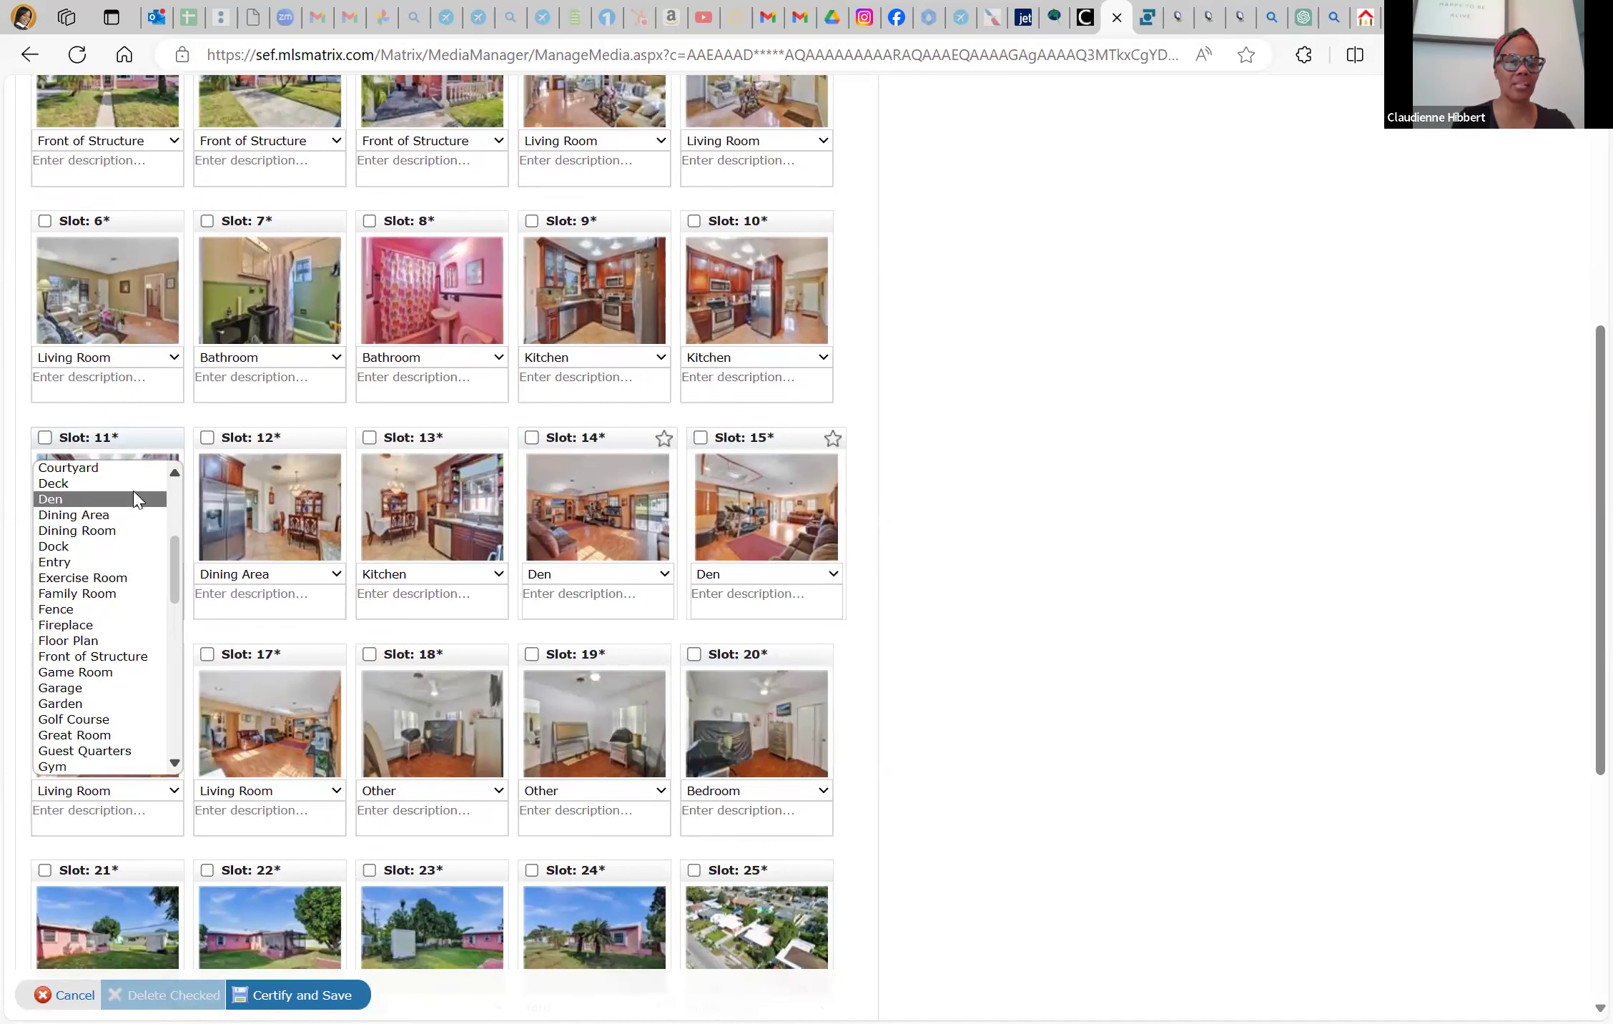
pyautogui.click(302, 754)
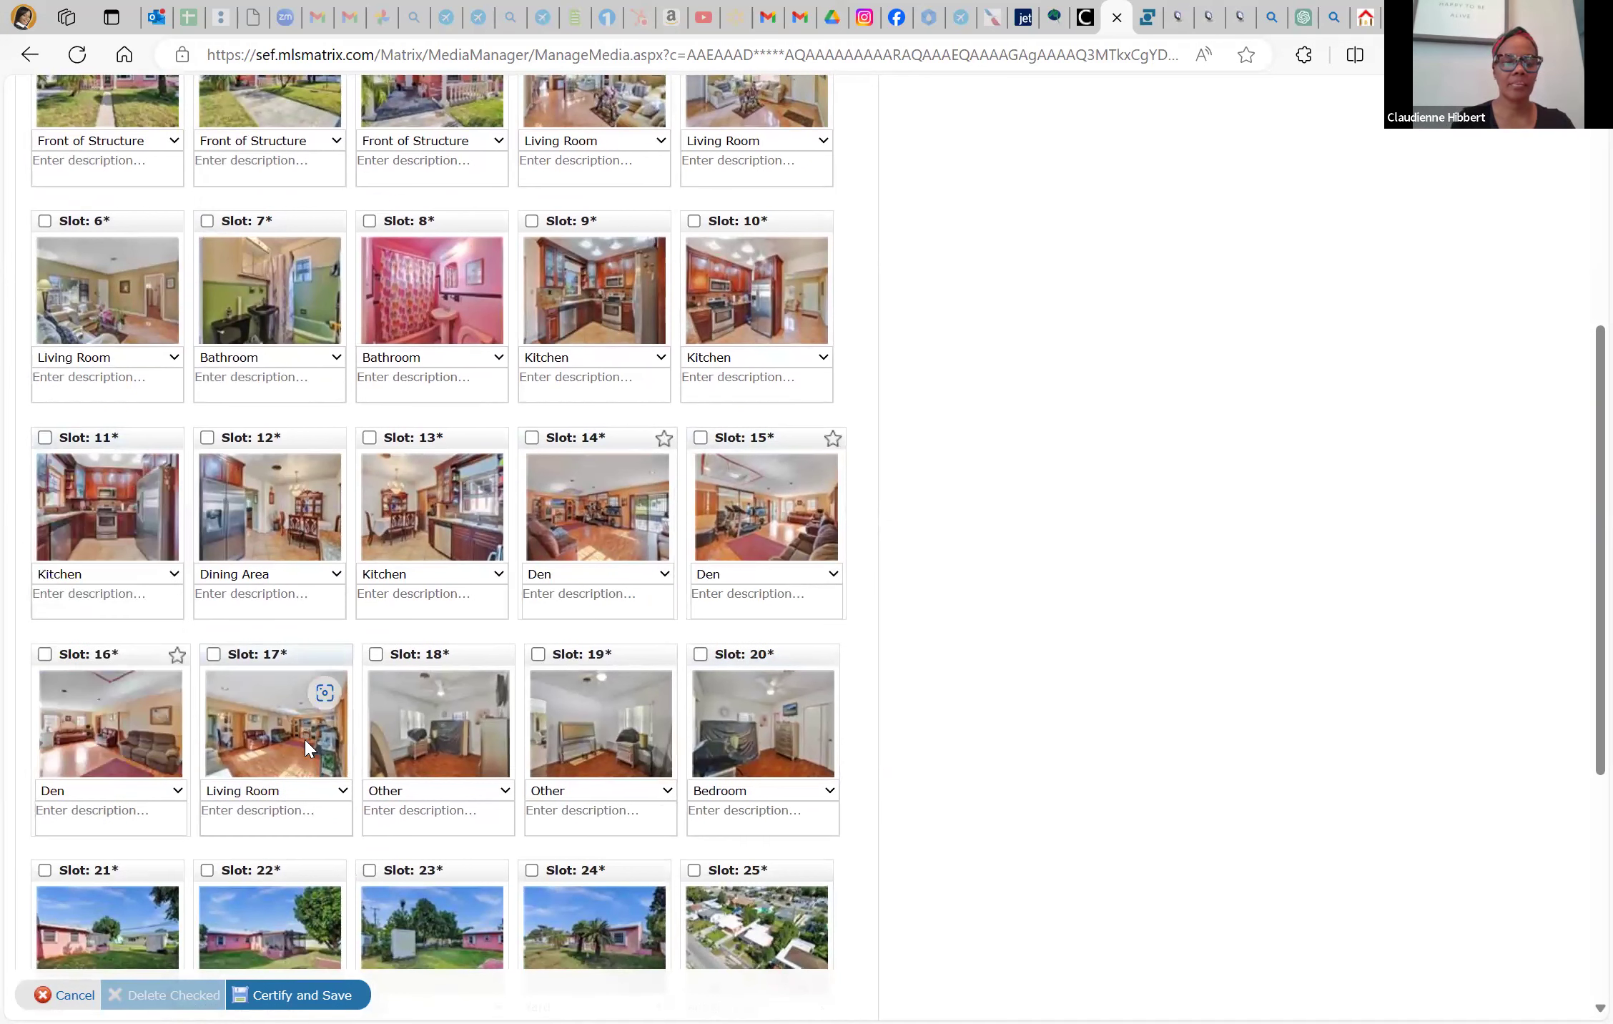
pyautogui.click(305, 747)
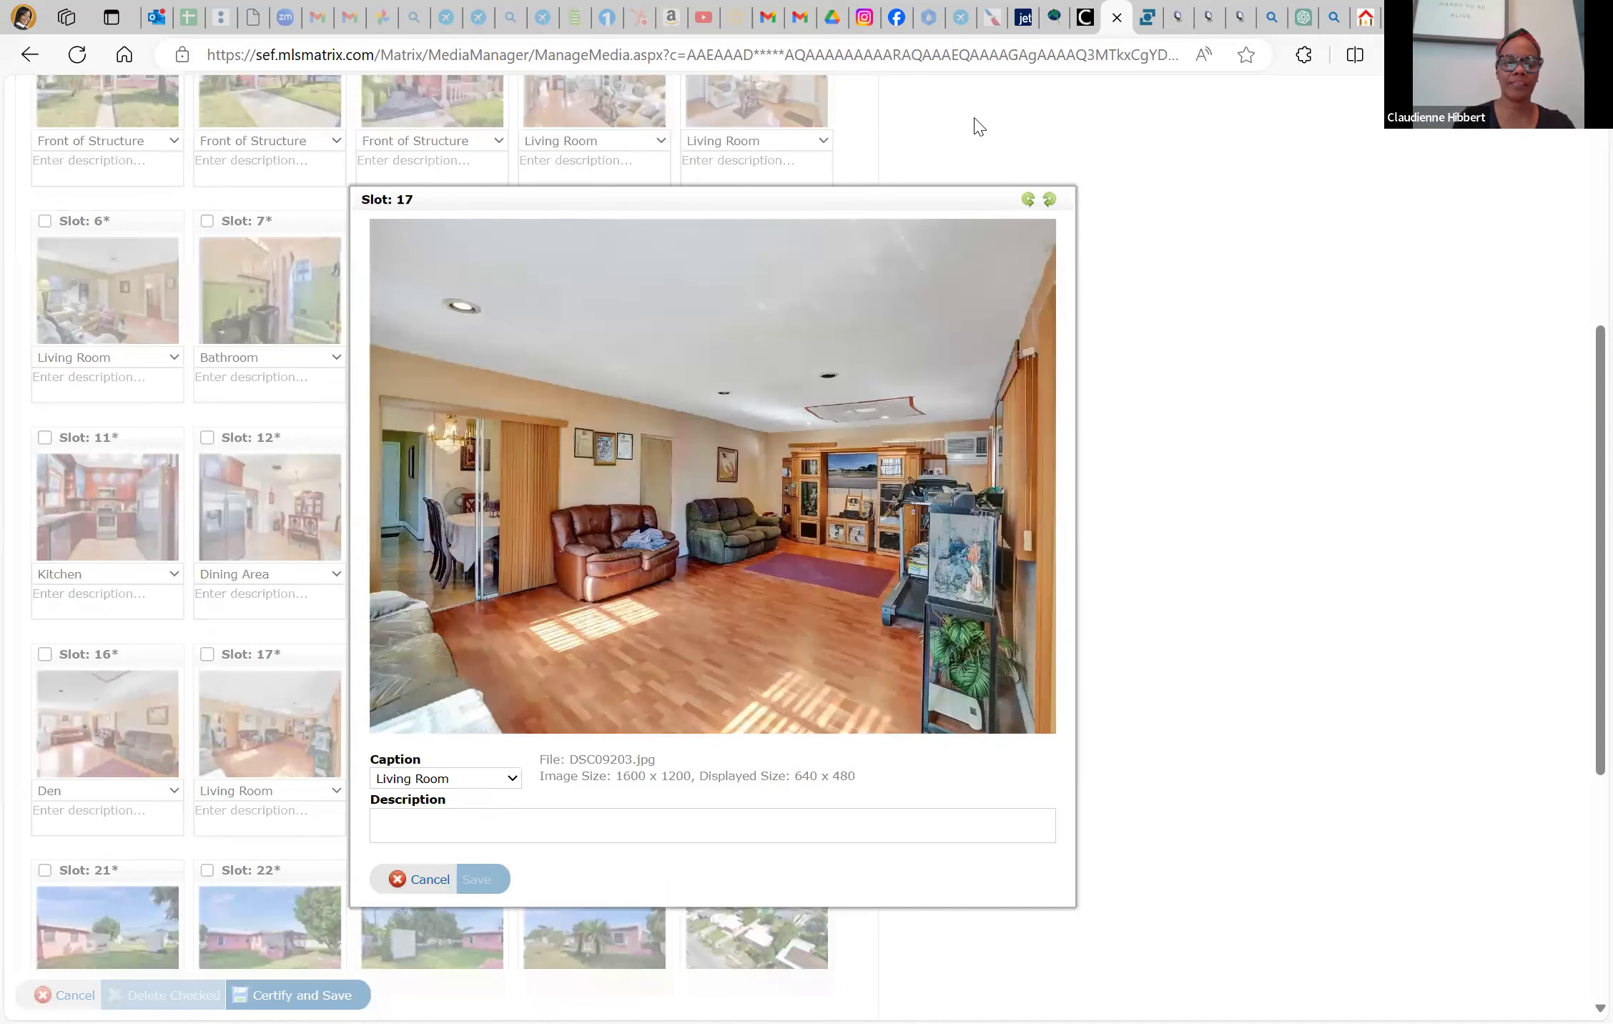
pyautogui.click(422, 881)
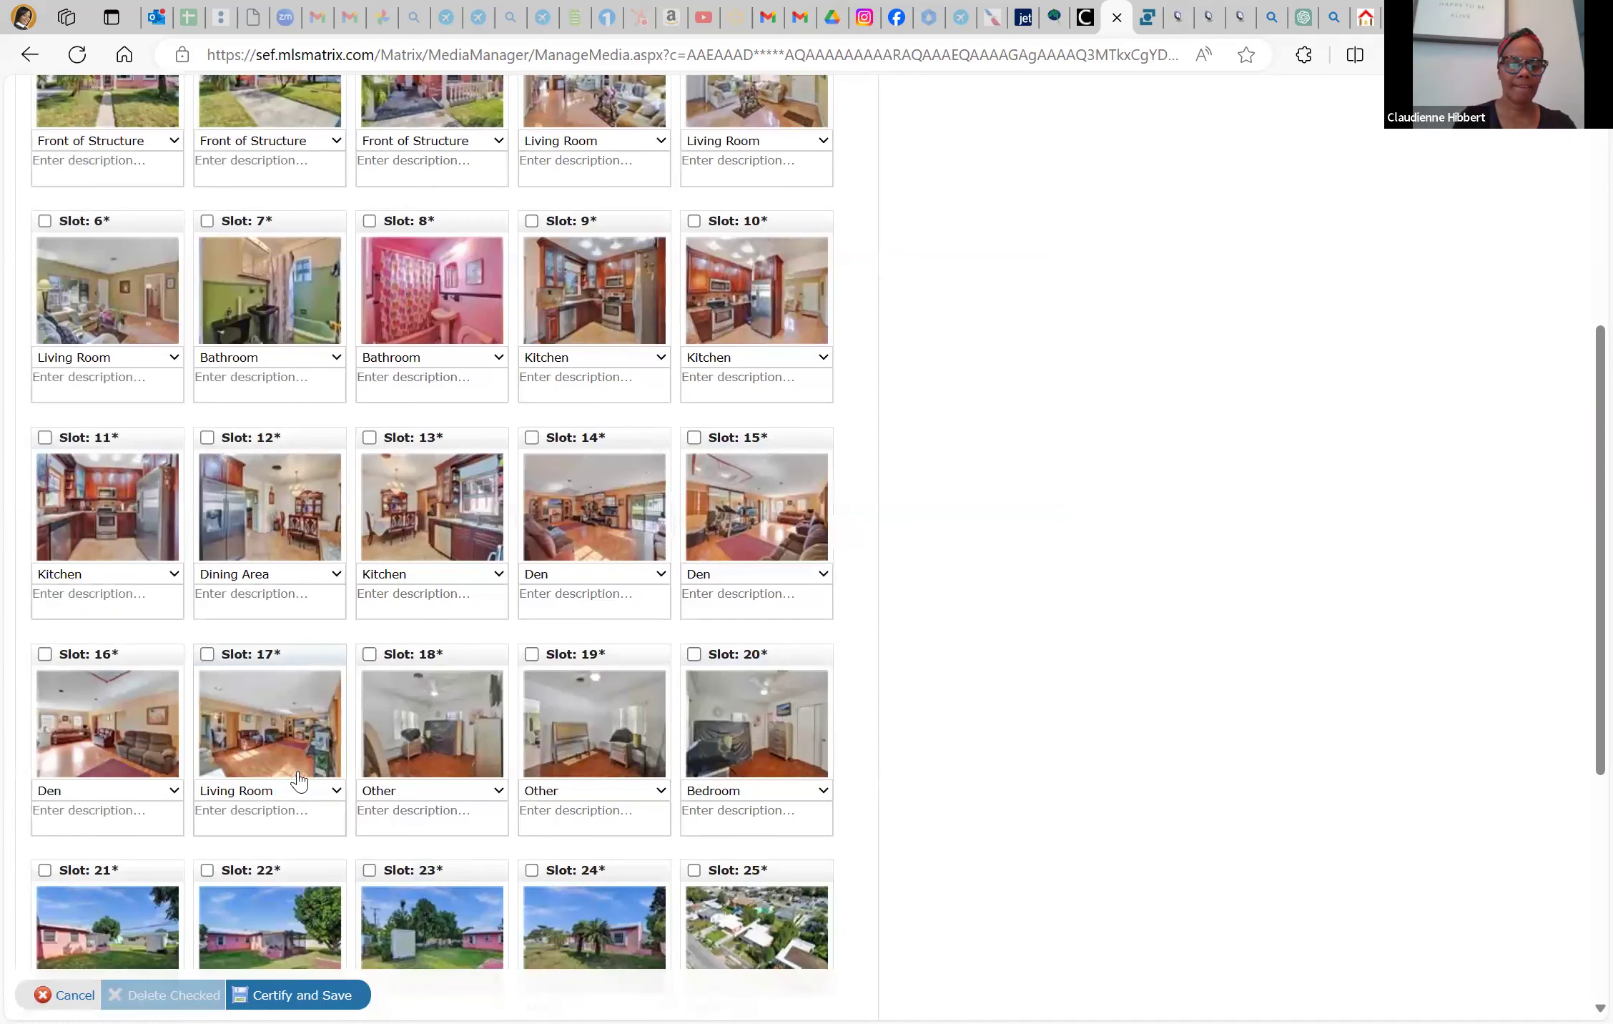
pyautogui.click(317, 790)
pyautogui.scroll(5, 269, 543)
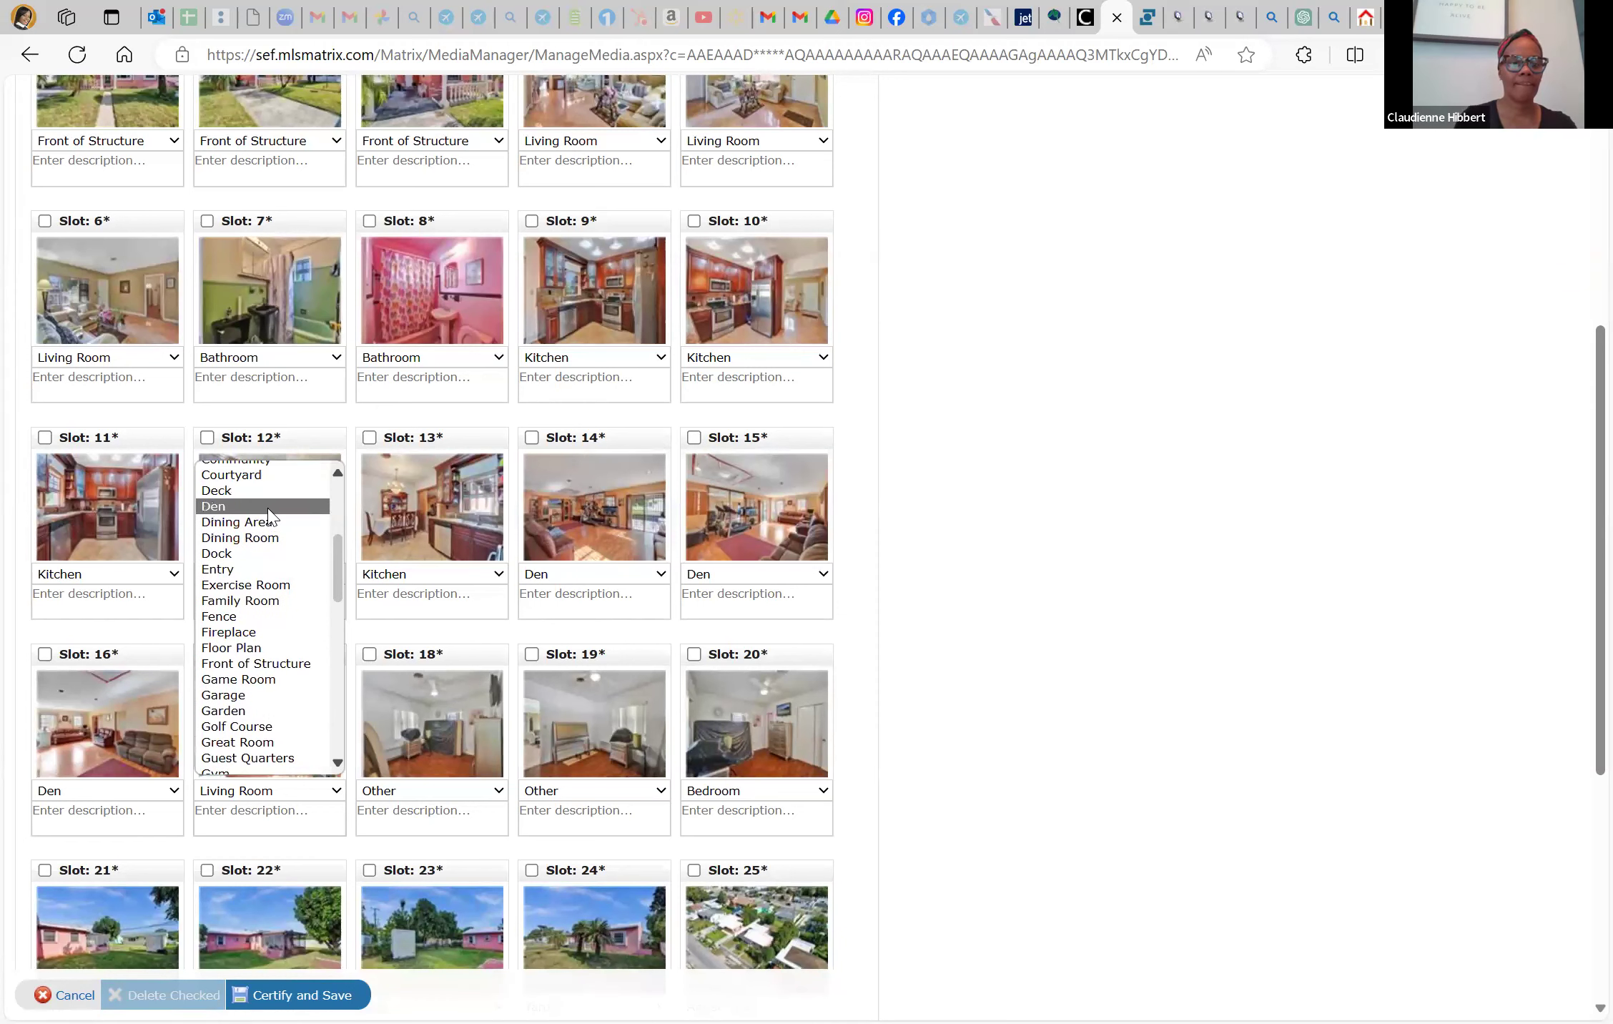
pyautogui.click(269, 507)
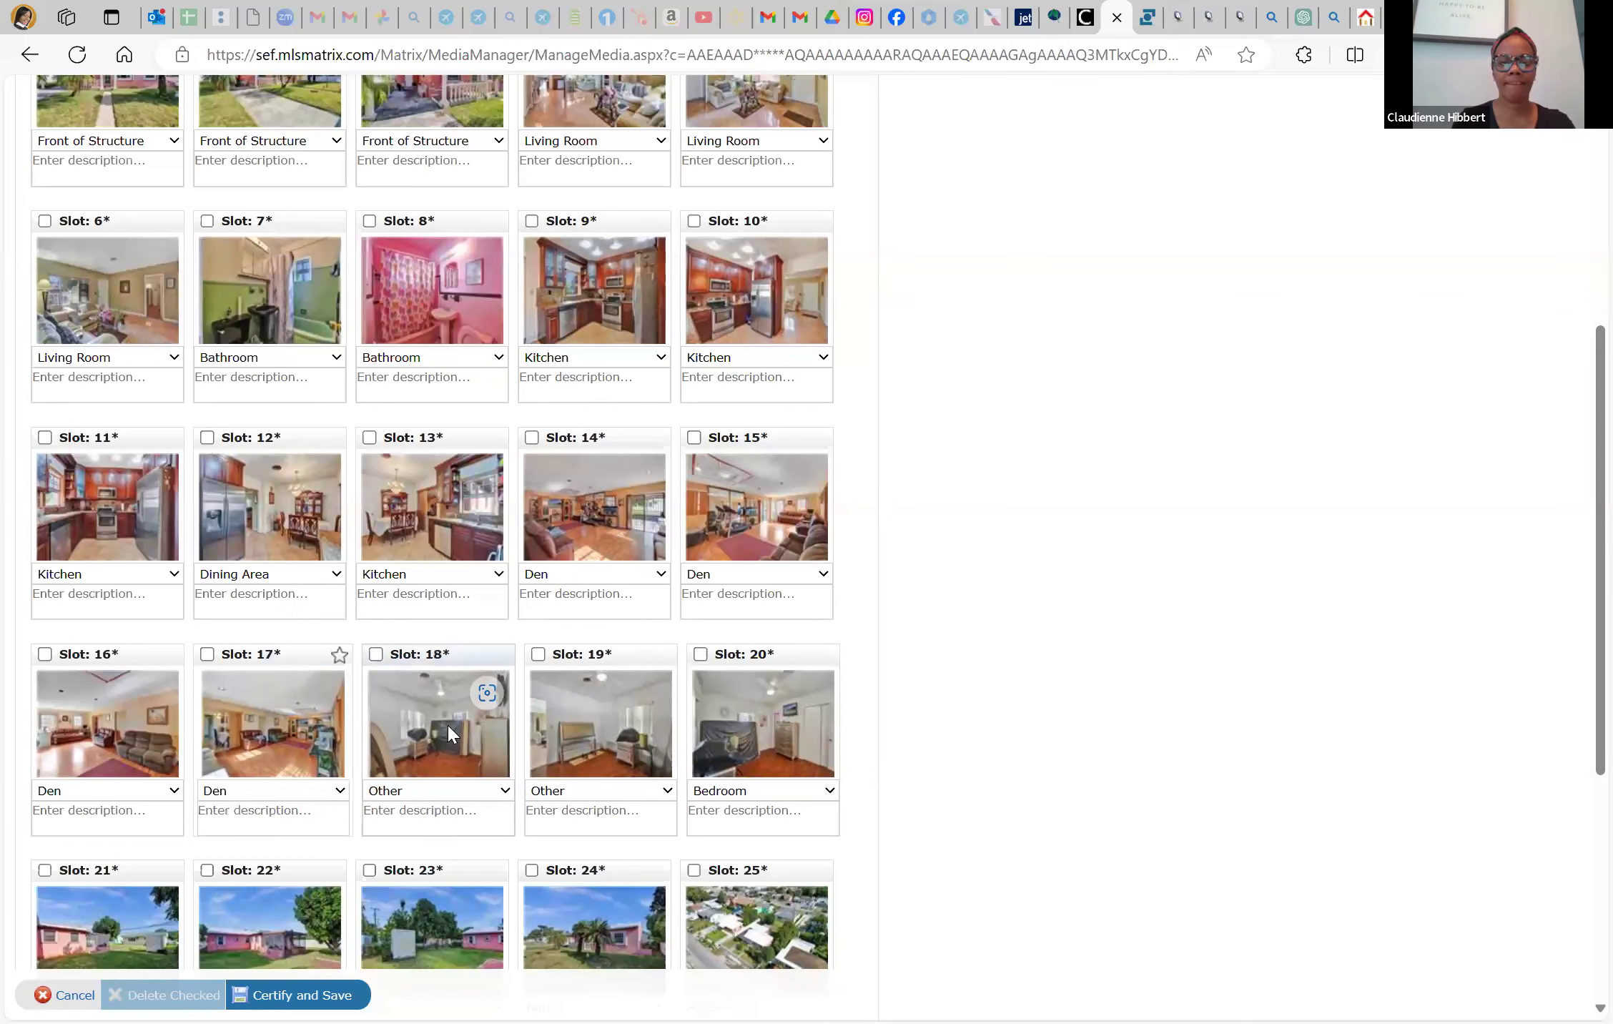
pyautogui.click(447, 724)
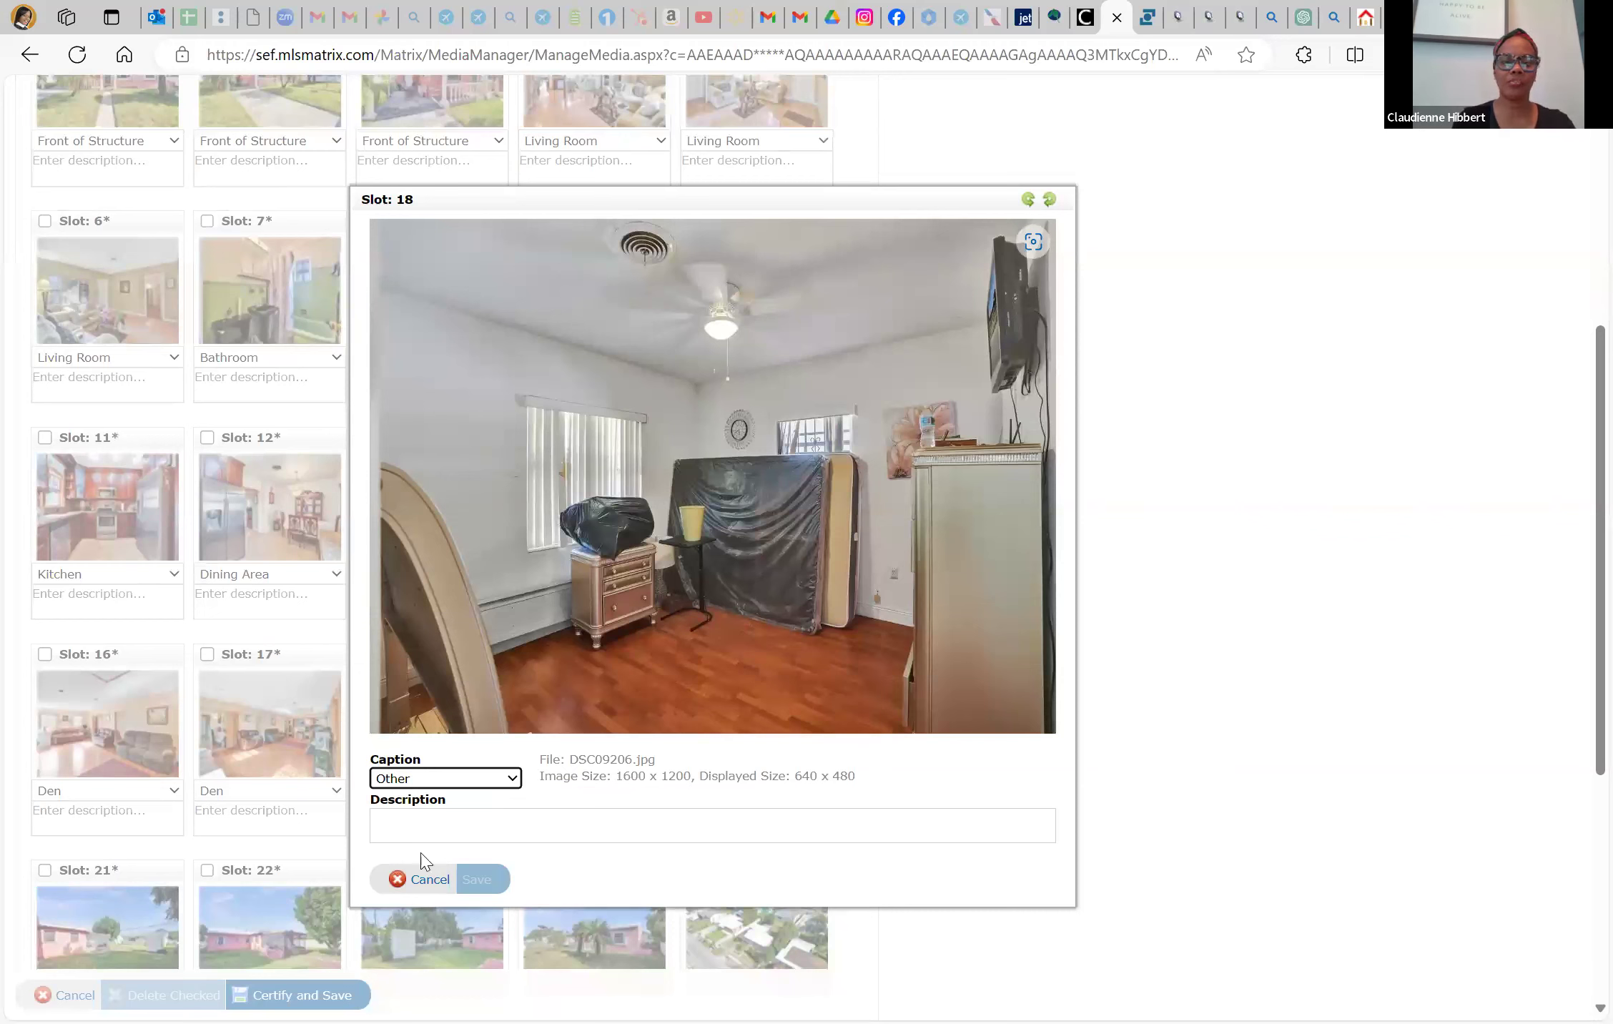
pyautogui.click(426, 878)
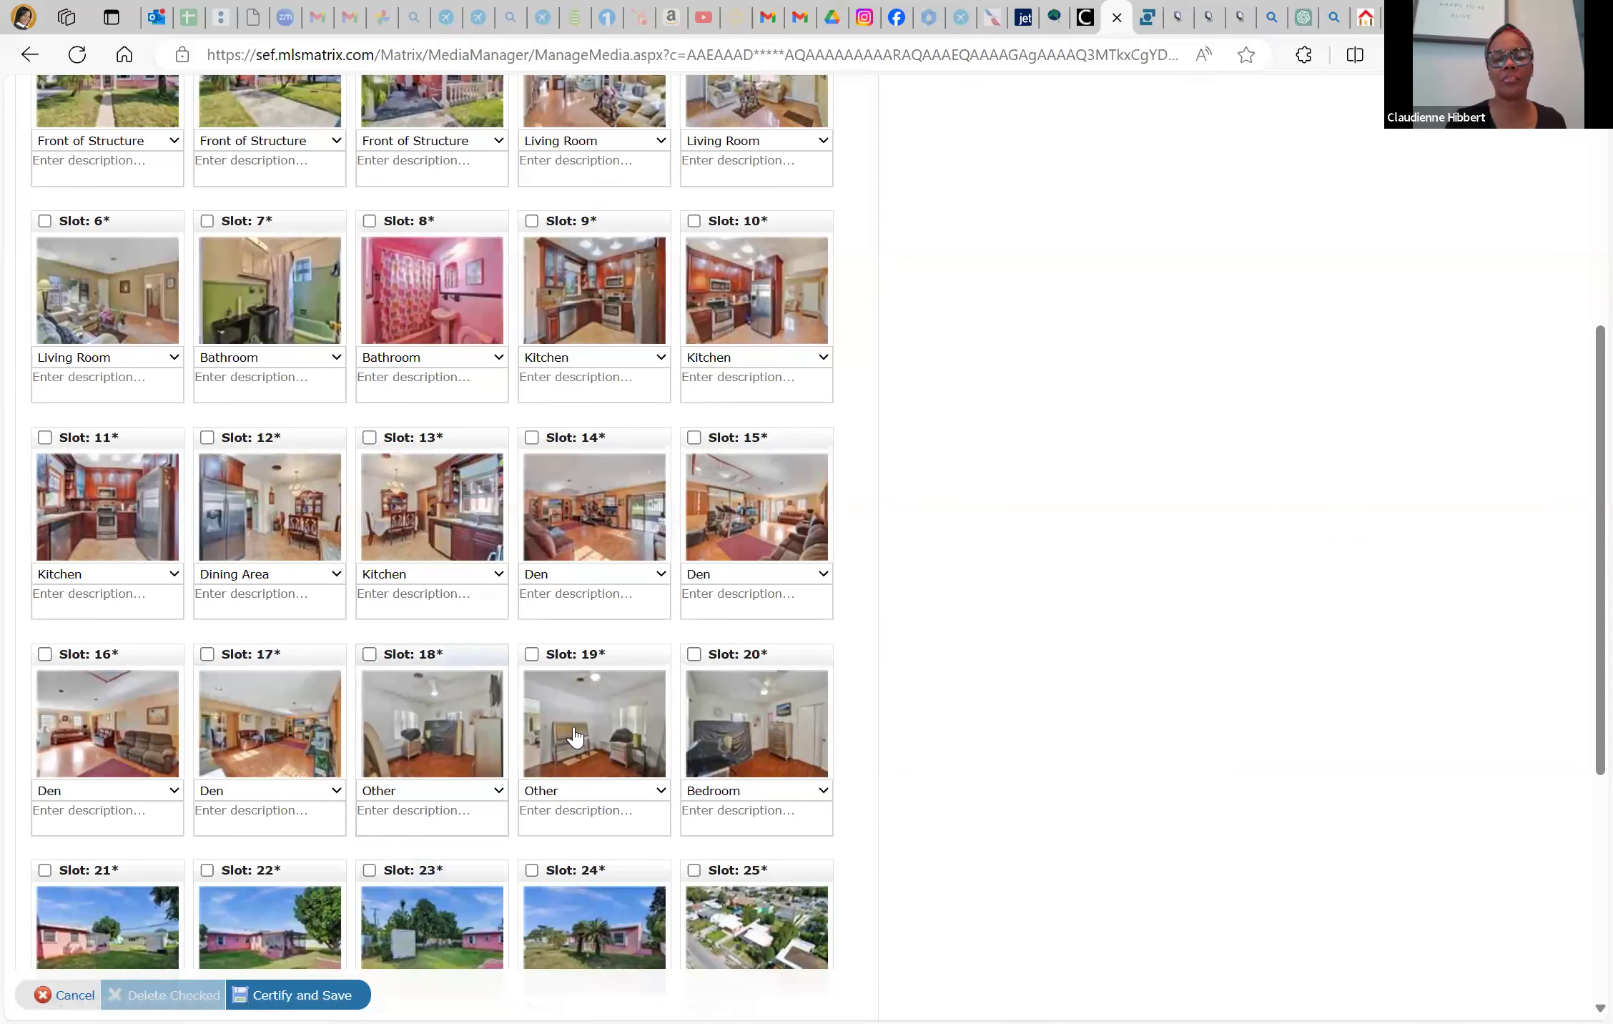
pyautogui.scroll(-6, 574, 736)
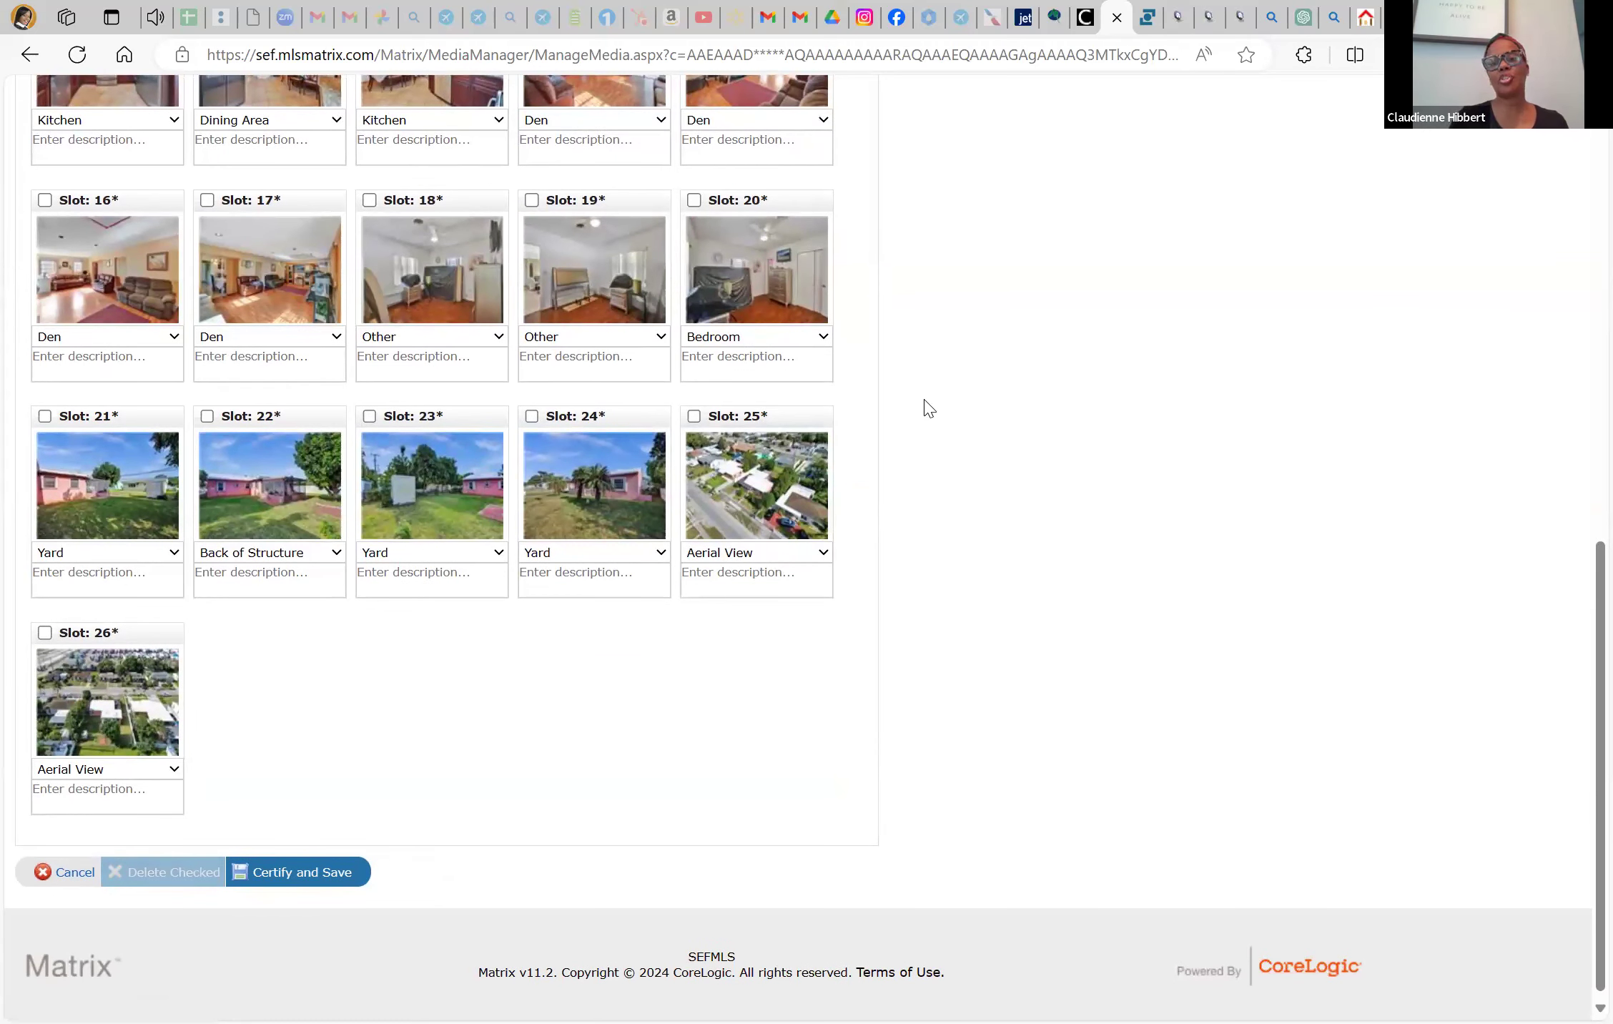
# Select DSC09218, DSC09221, DSC09224, DSC09227 and DSC09230 and upload them to the listing
pyautogui.scroll(13, 547, 685)
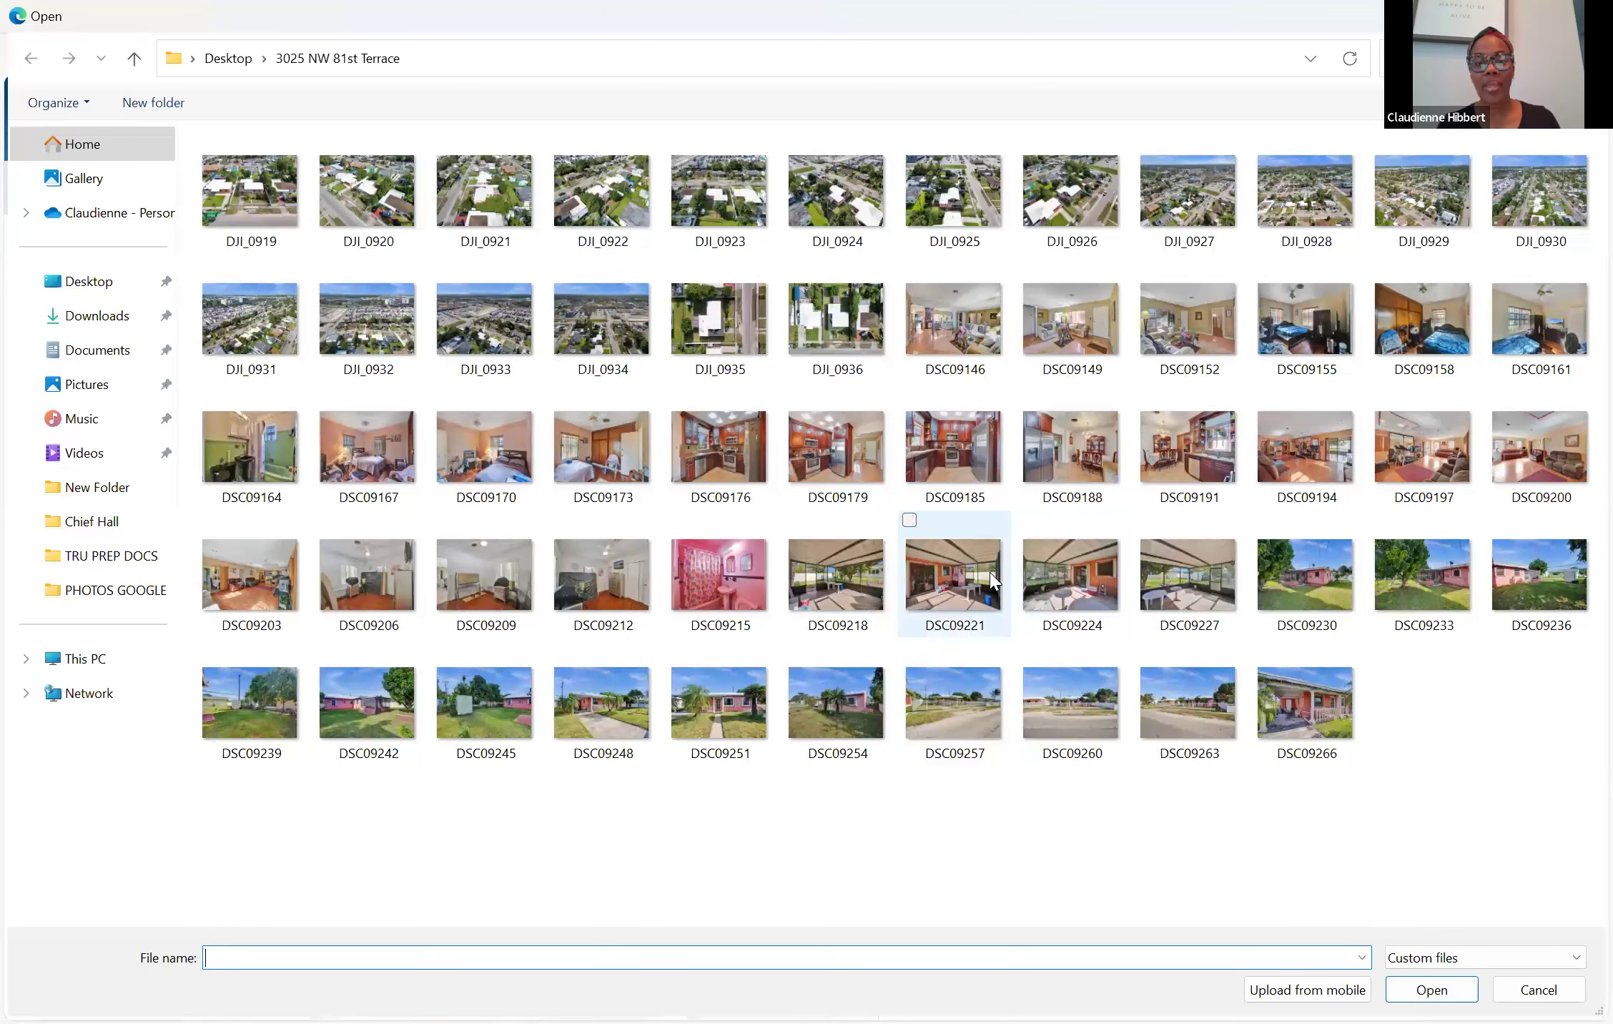
pyautogui.click(865, 562)
pyautogui.keyDown('ctrl'); pyautogui.click(954, 572); pyautogui.keyUp('ctrl')
pyautogui.keyDown('ctrl'); pyautogui.click(1037, 572); pyautogui.keyUp('ctrl')
pyautogui.keyDown('ctrl'); pyautogui.click(1224, 586); pyautogui.keyUp('ctrl')
pyautogui.keyDown('ctrl'); pyautogui.click(1276, 587); pyautogui.keyUp('ctrl')
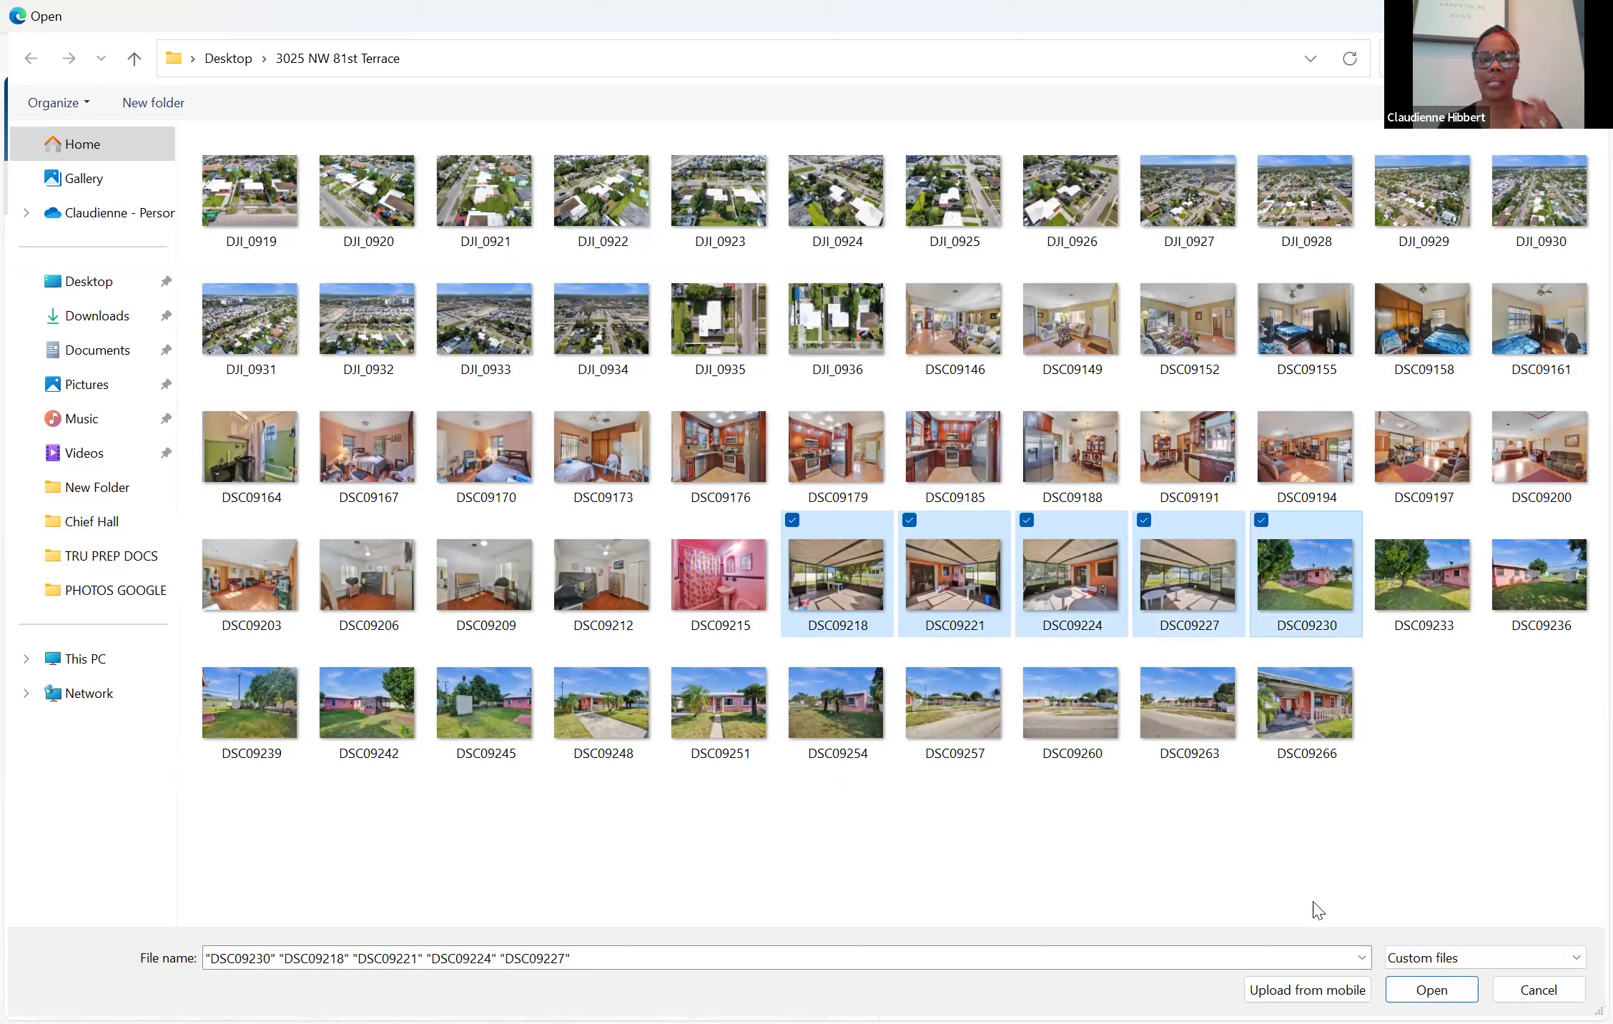
pyautogui.click(1431, 989)
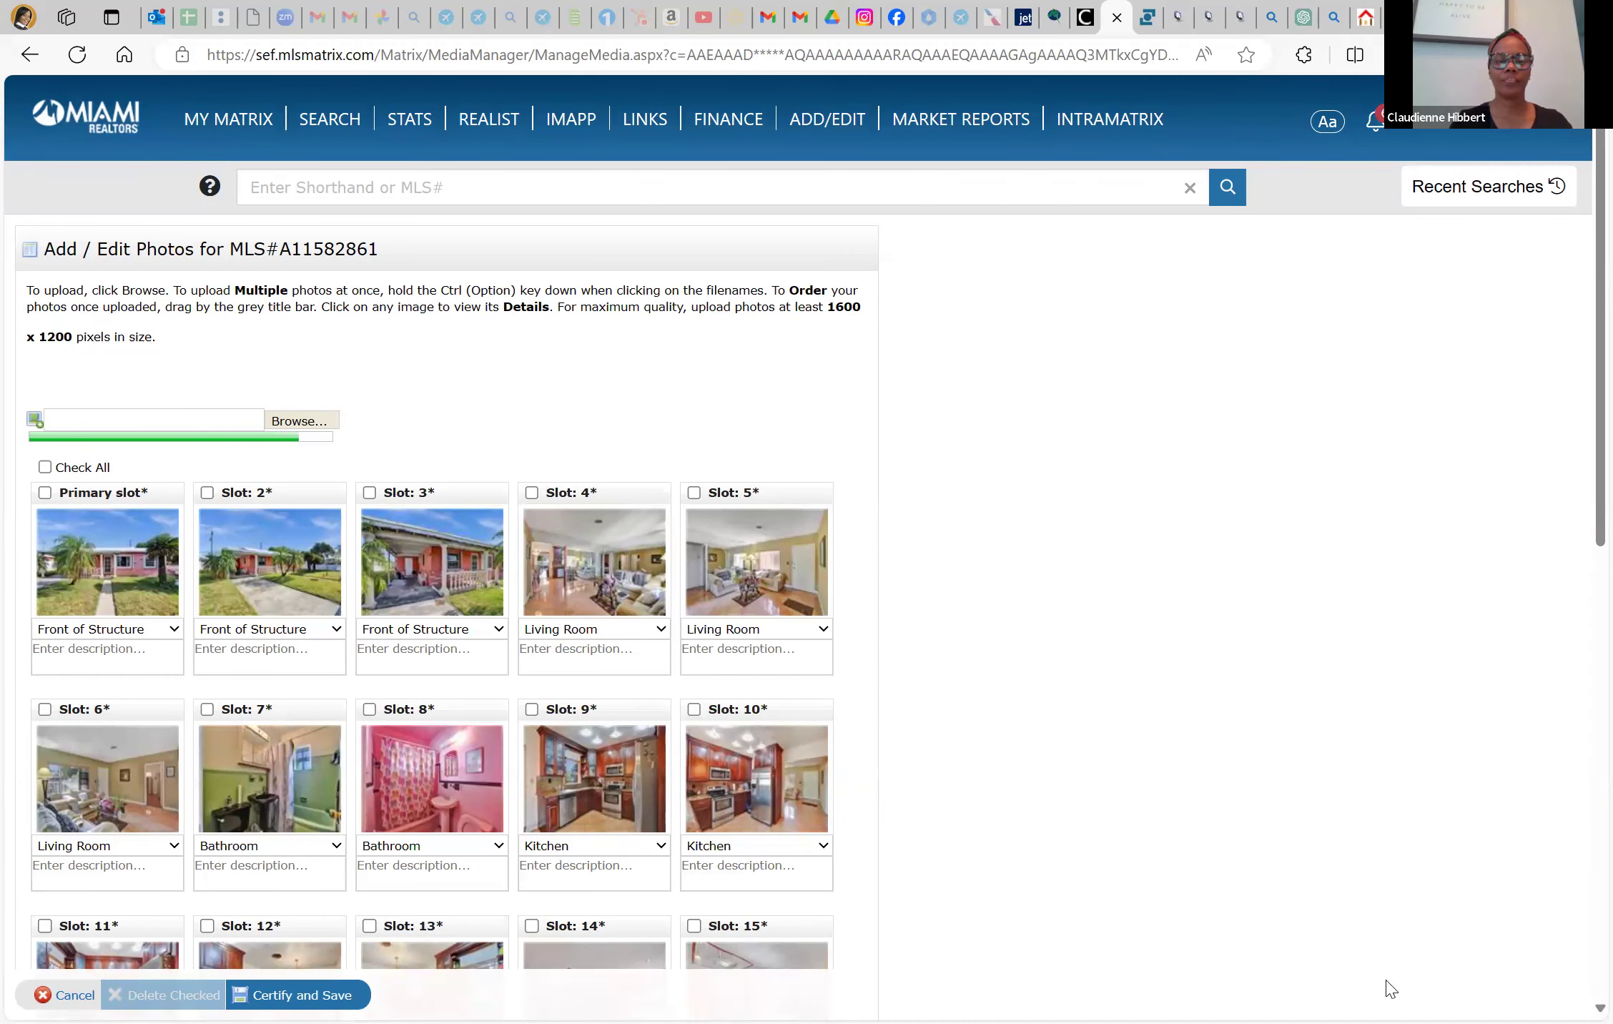
pyautogui.scroll(-8, 1310, 918)
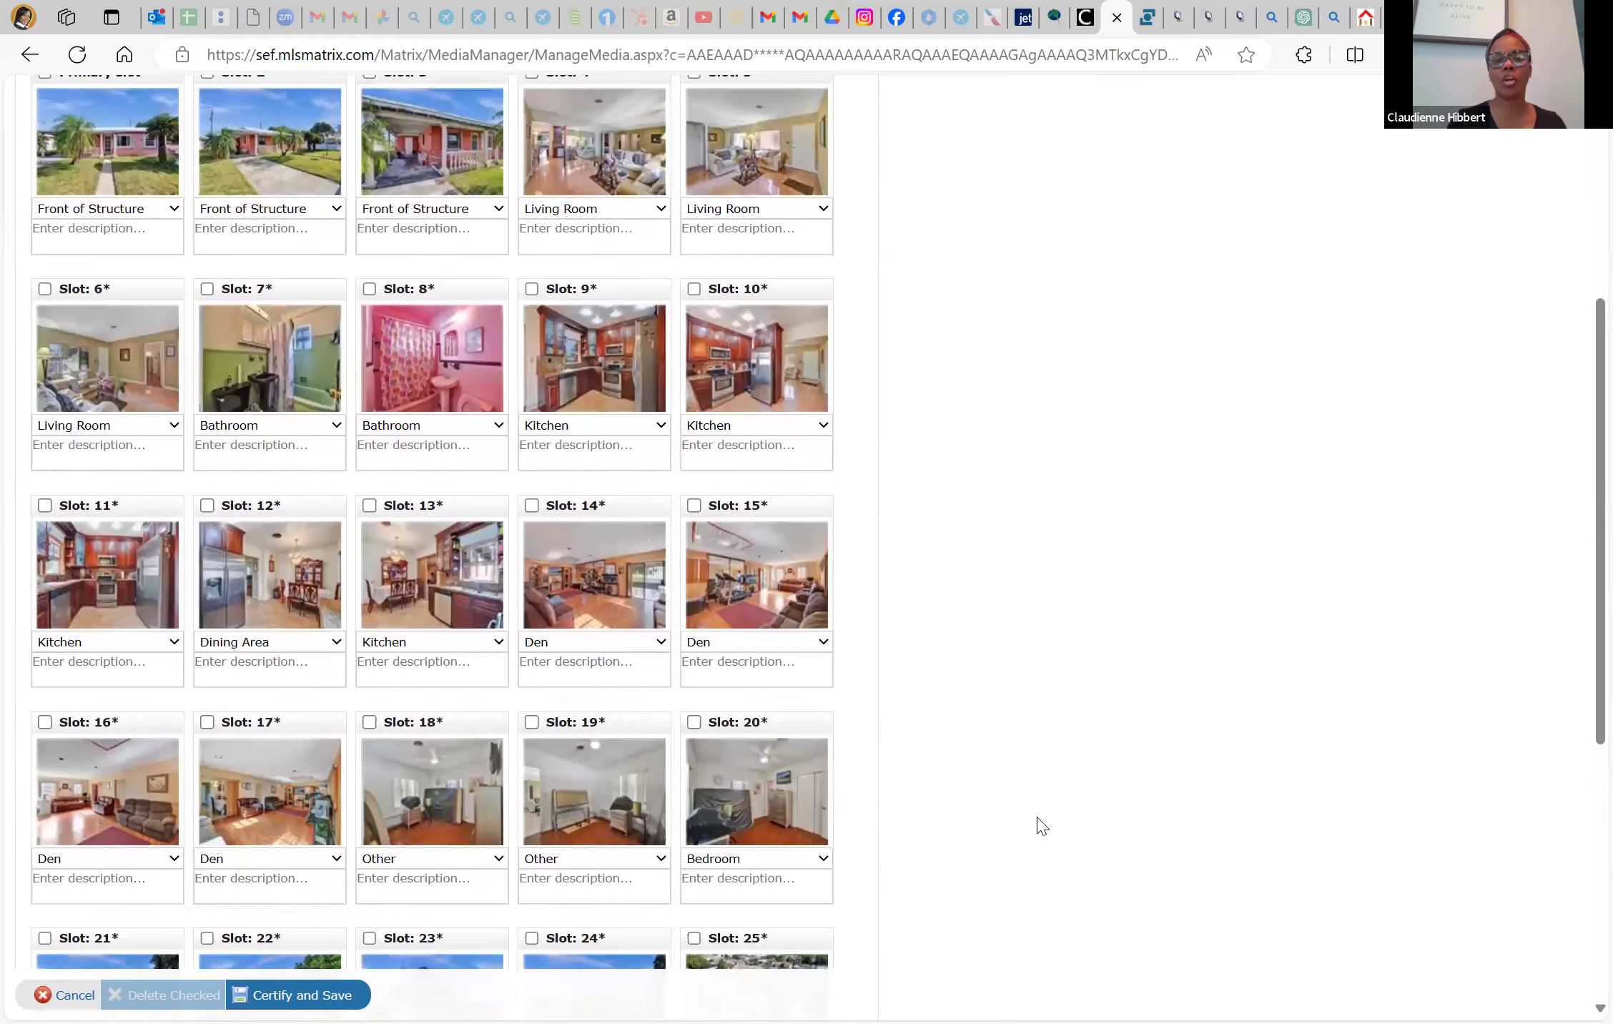
pyautogui.scroll(-6, 763, 692)
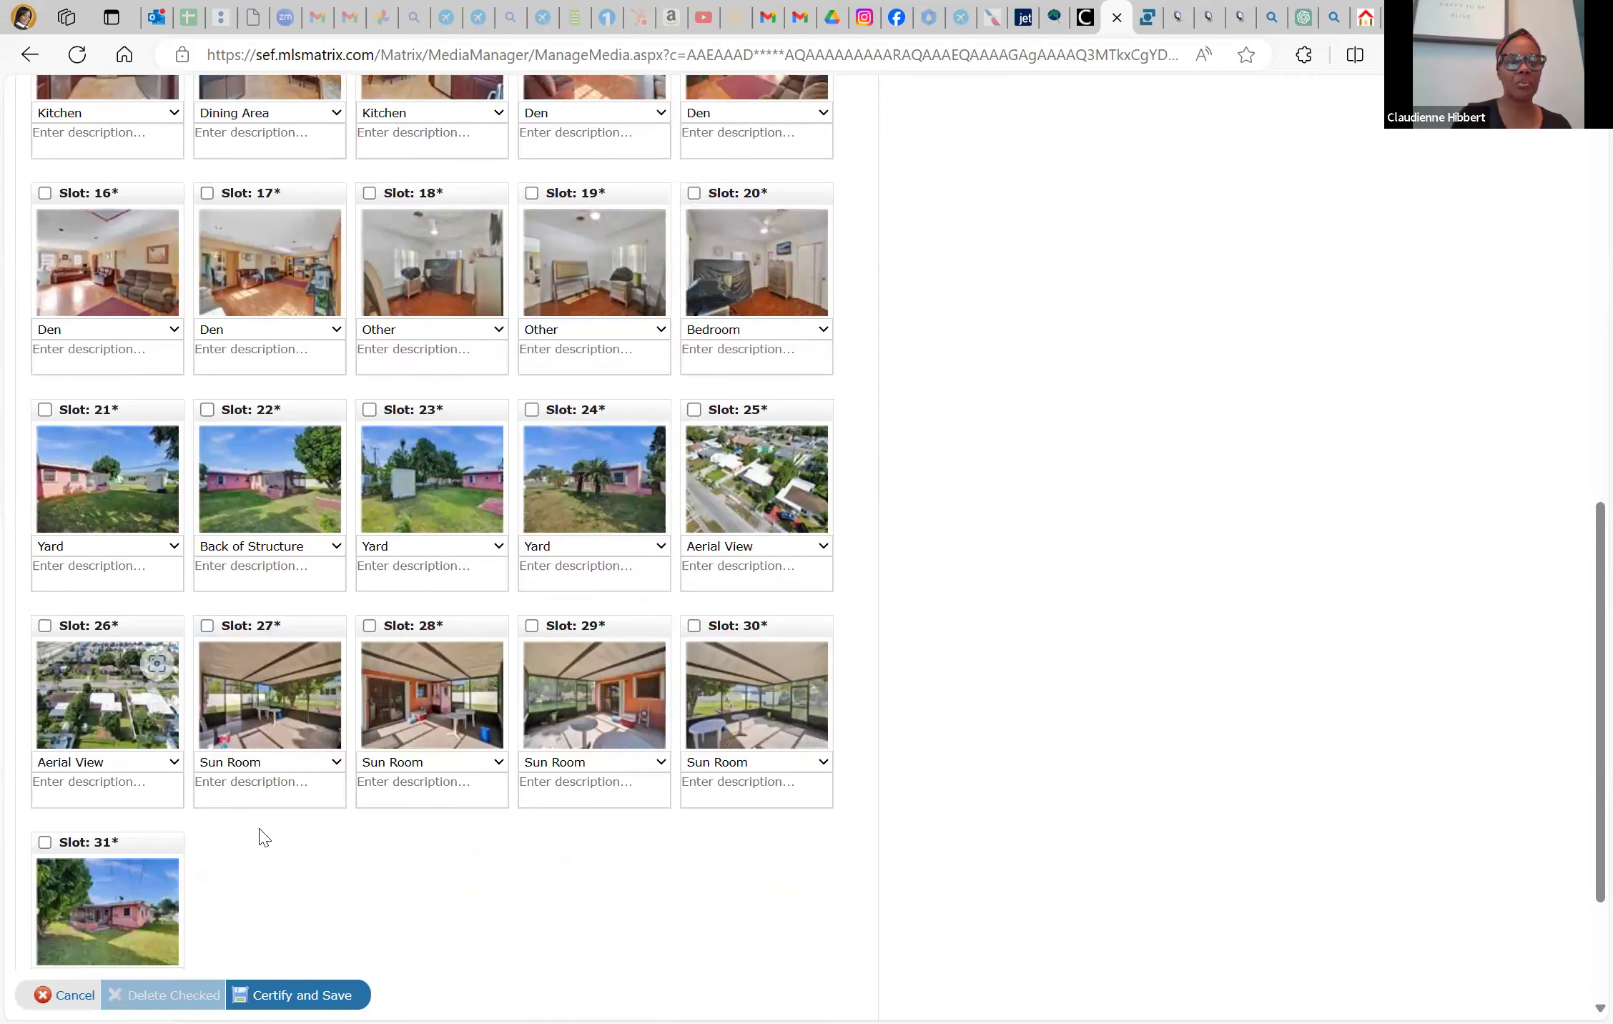
pyautogui.moveTo(100, 623); pyautogui.dragTo(301, 837)
pyautogui.moveTo(751, 392); pyautogui.dragTo(334, 720)
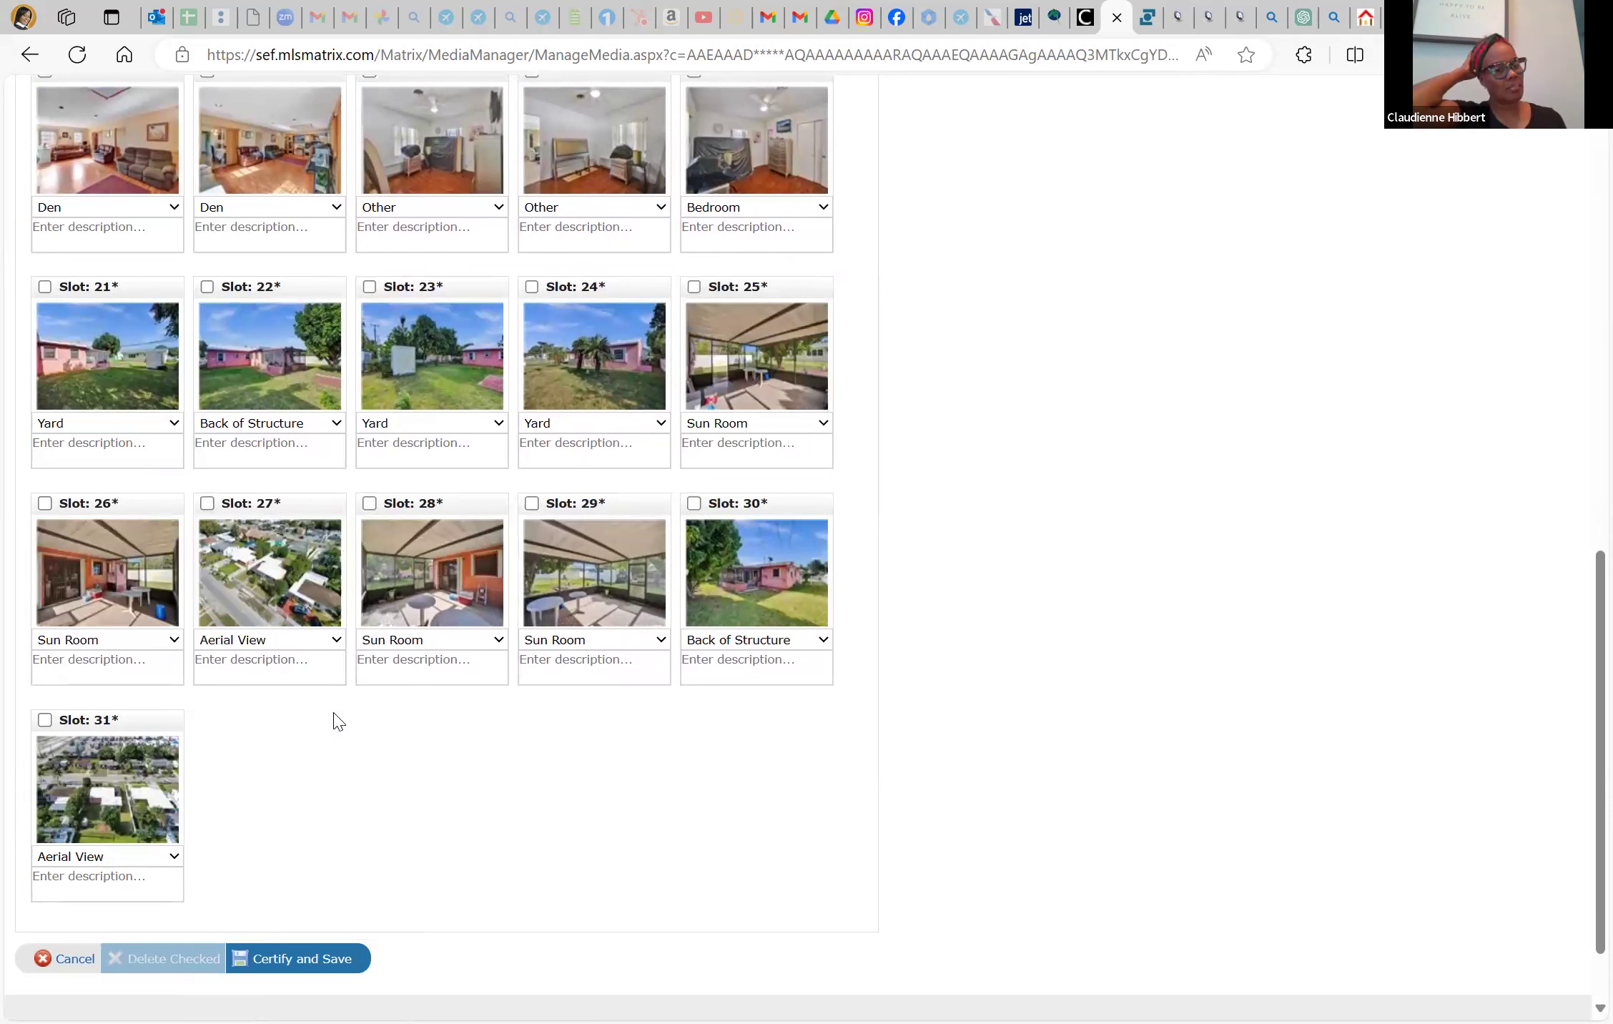
pyautogui.moveTo(288, 507); pyautogui.dragTo(295, 904)
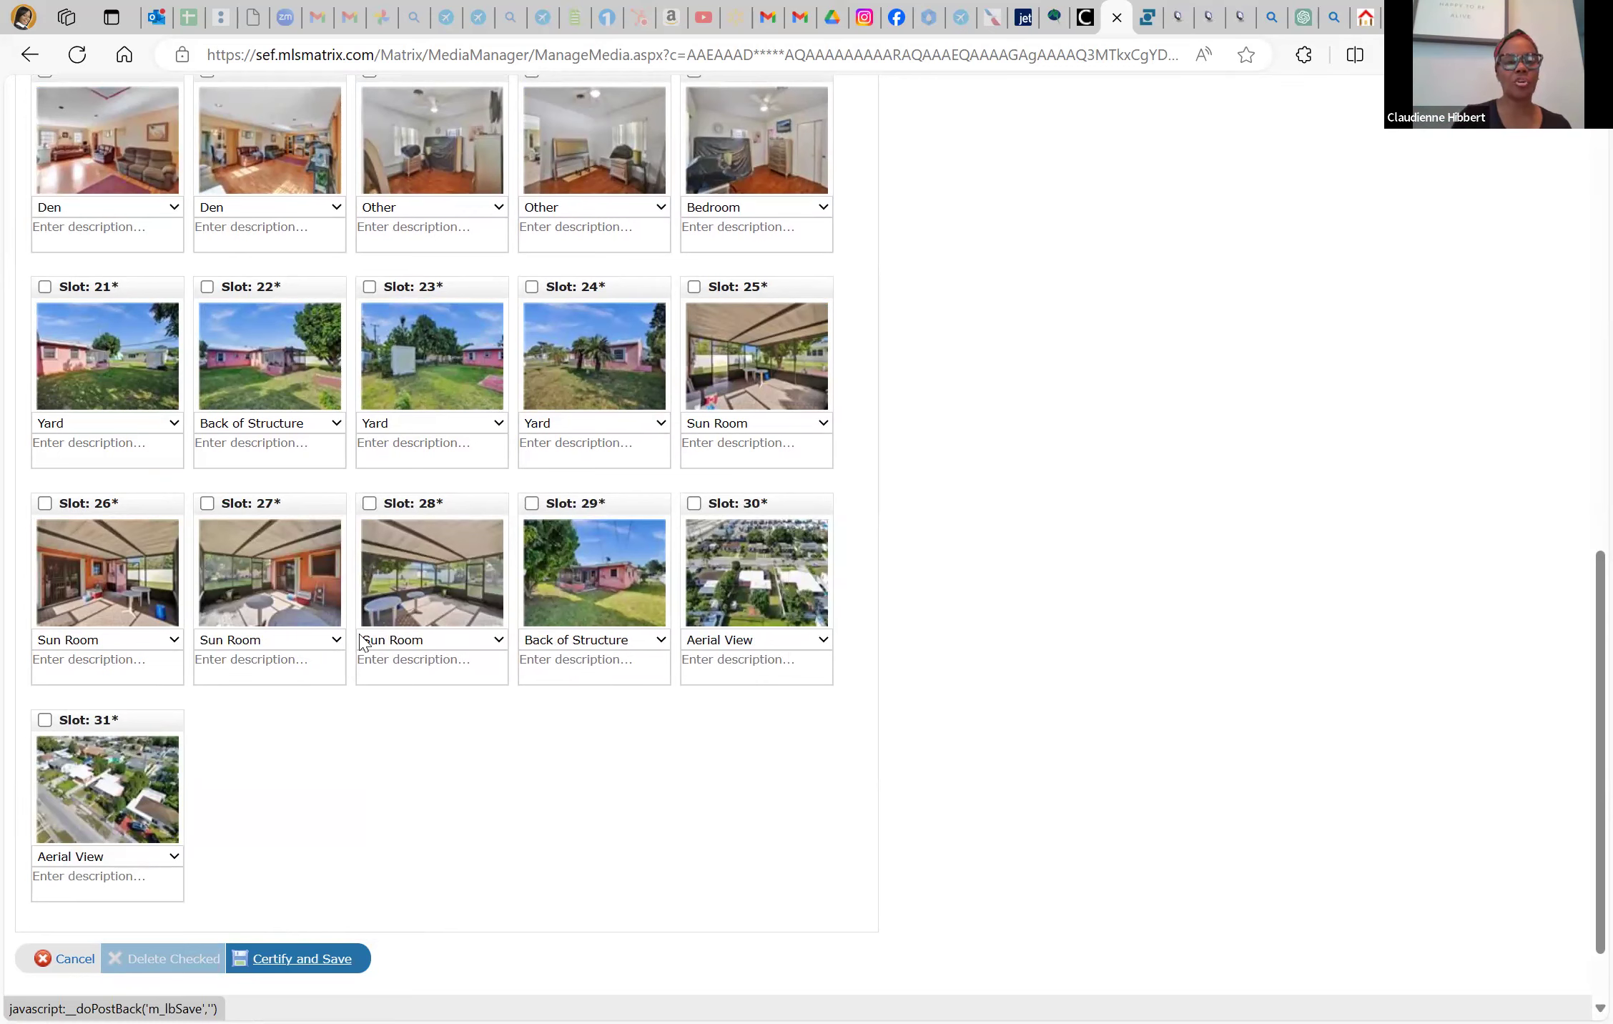
pyautogui.scroll(12, 361, 641)
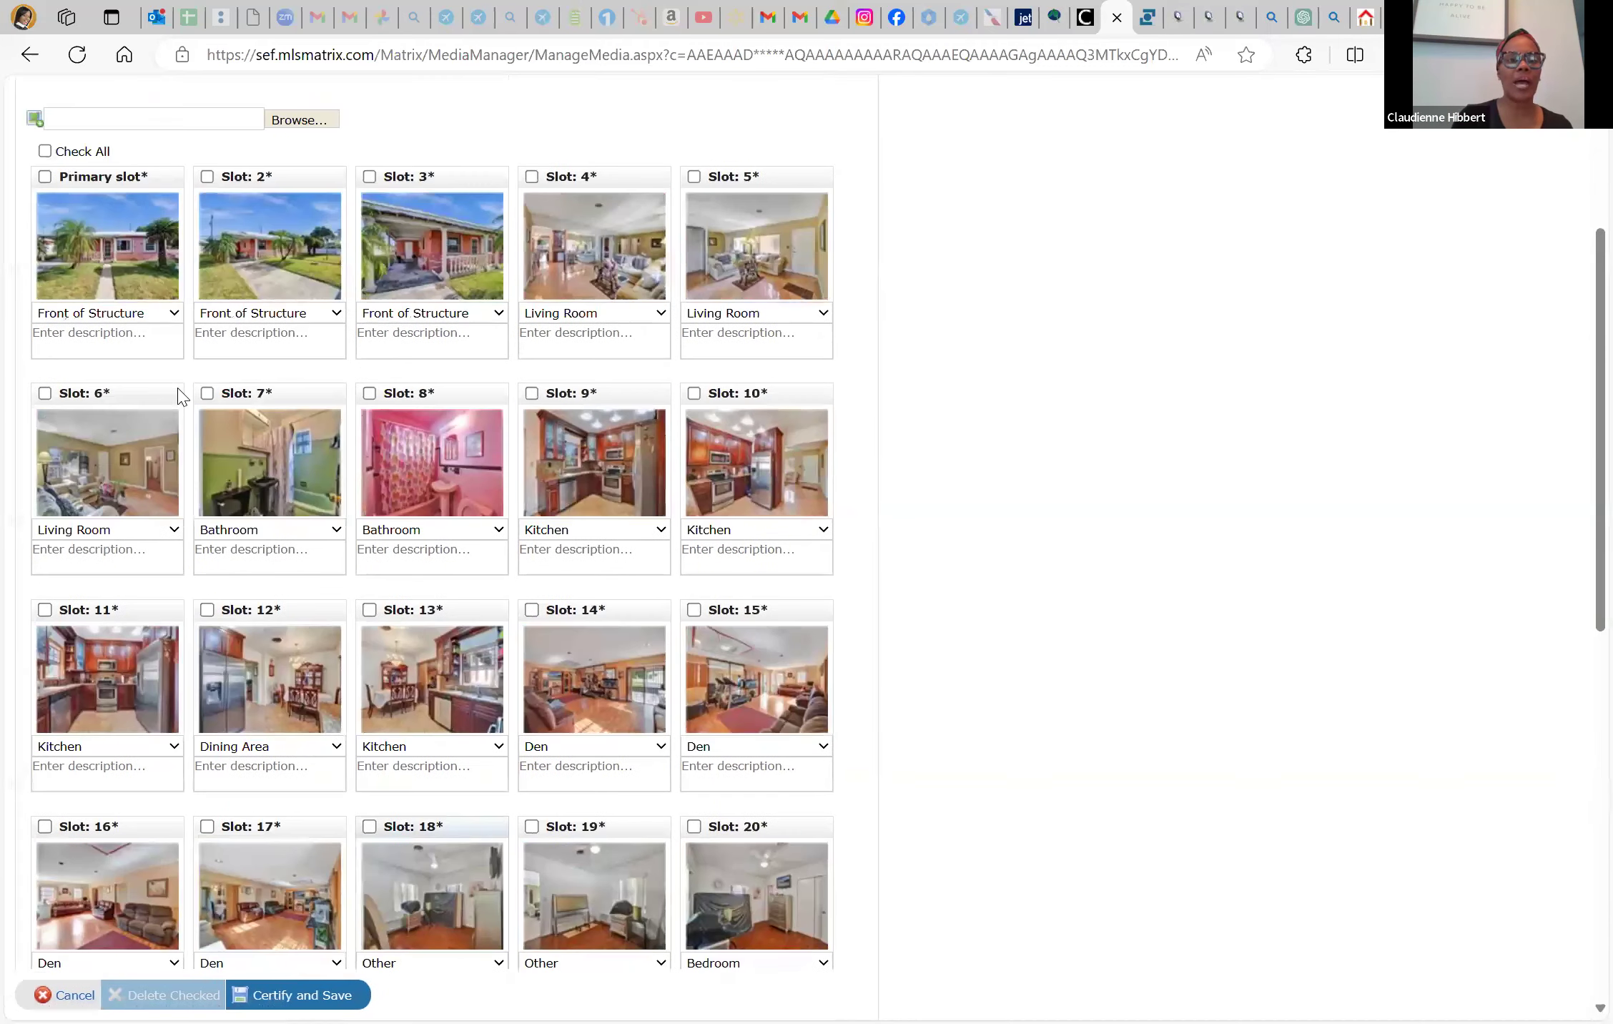
# Upload aerial photos DJI_0927, DJI_0936 and DJI_0935 to the listing
pyautogui.scroll(1, 181, 397)
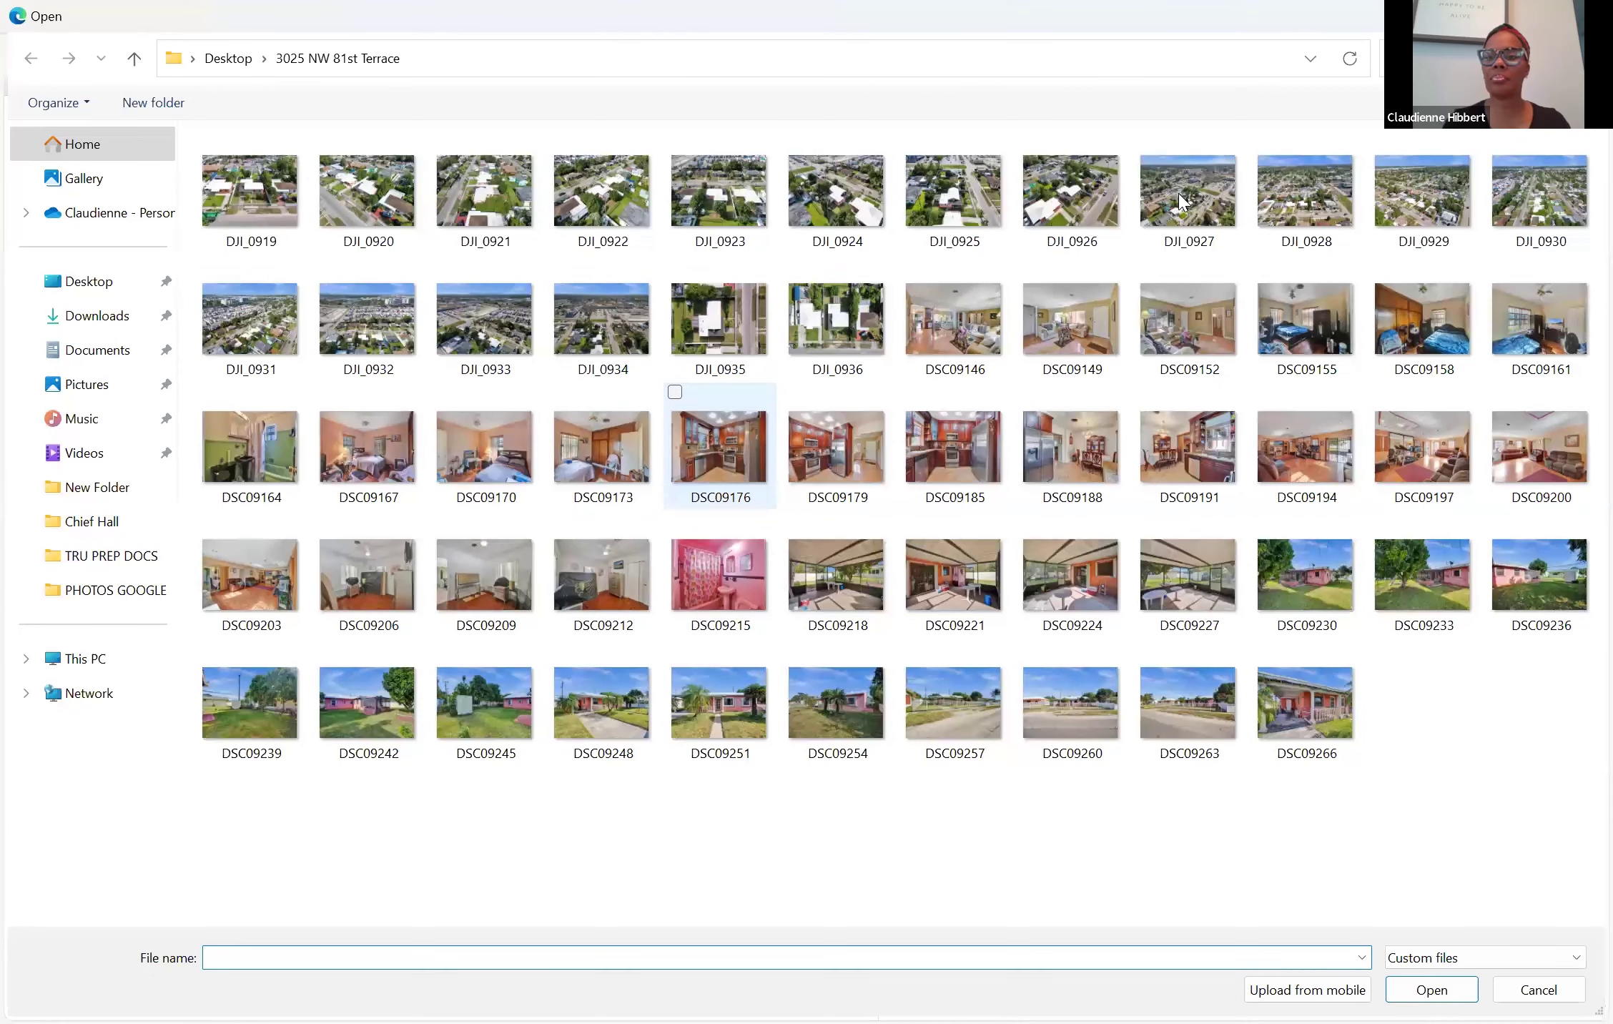
pyautogui.click(1181, 194)
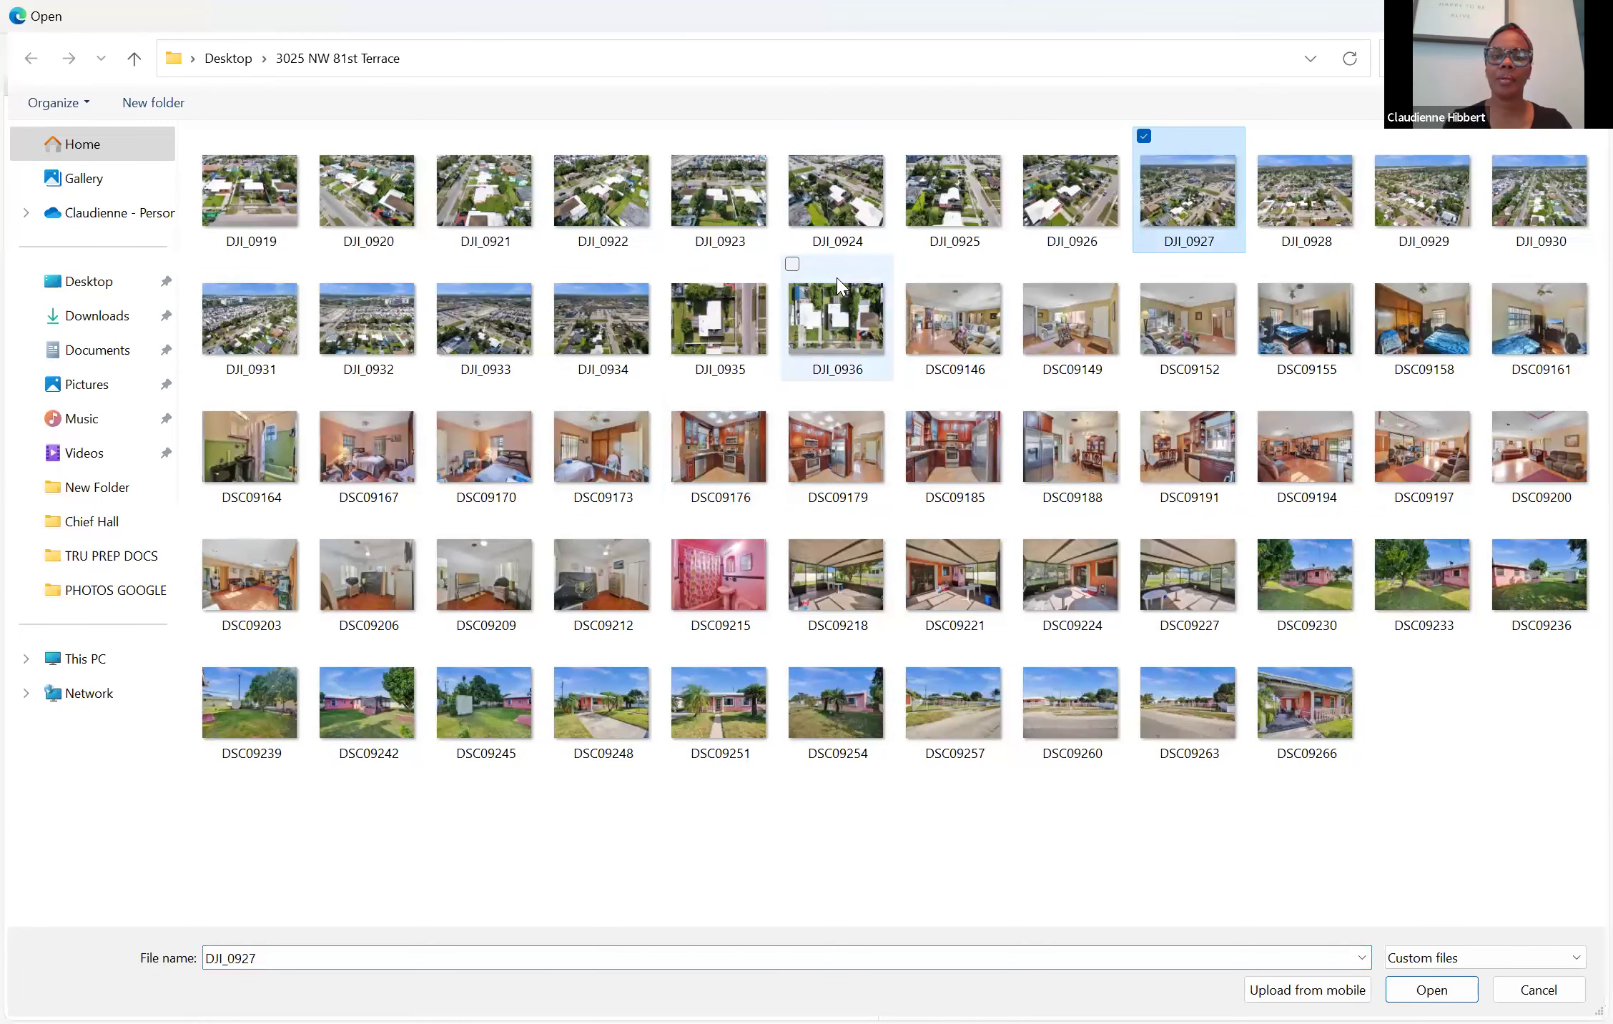
pyautogui.keyDown('ctrl'); pyautogui.click(836, 308); pyautogui.keyUp('ctrl')
pyautogui.keyDown('ctrl'); pyautogui.click(719, 315); pyautogui.keyUp('ctrl')
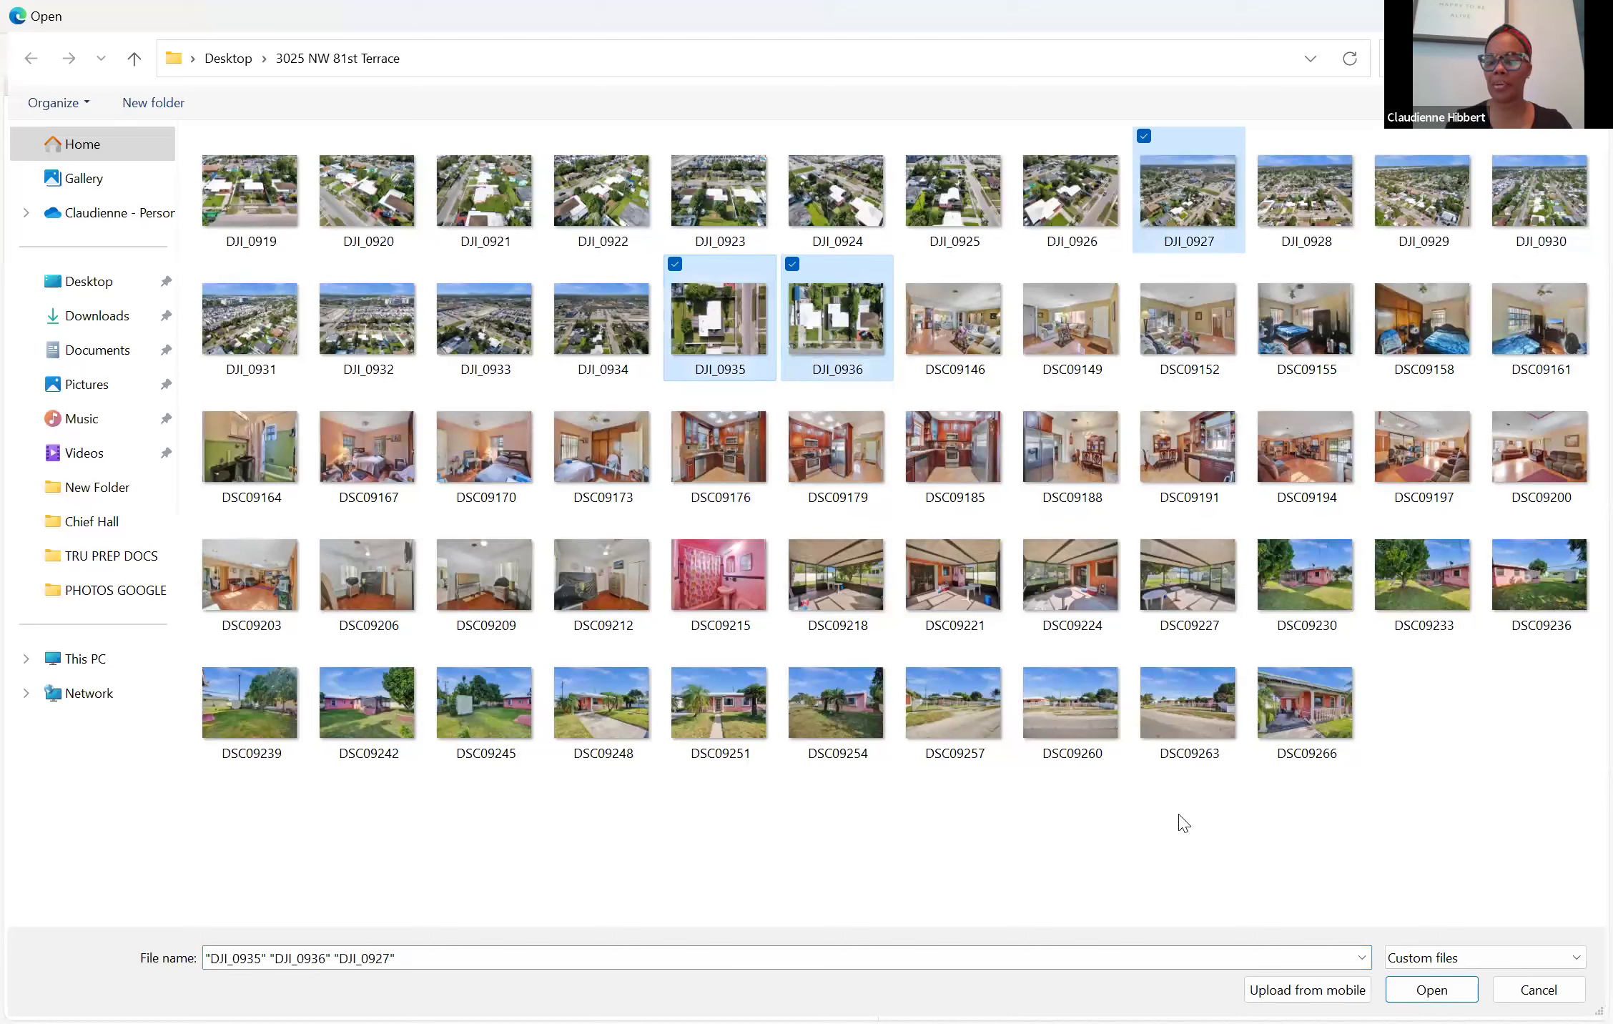
pyautogui.click(1431, 990)
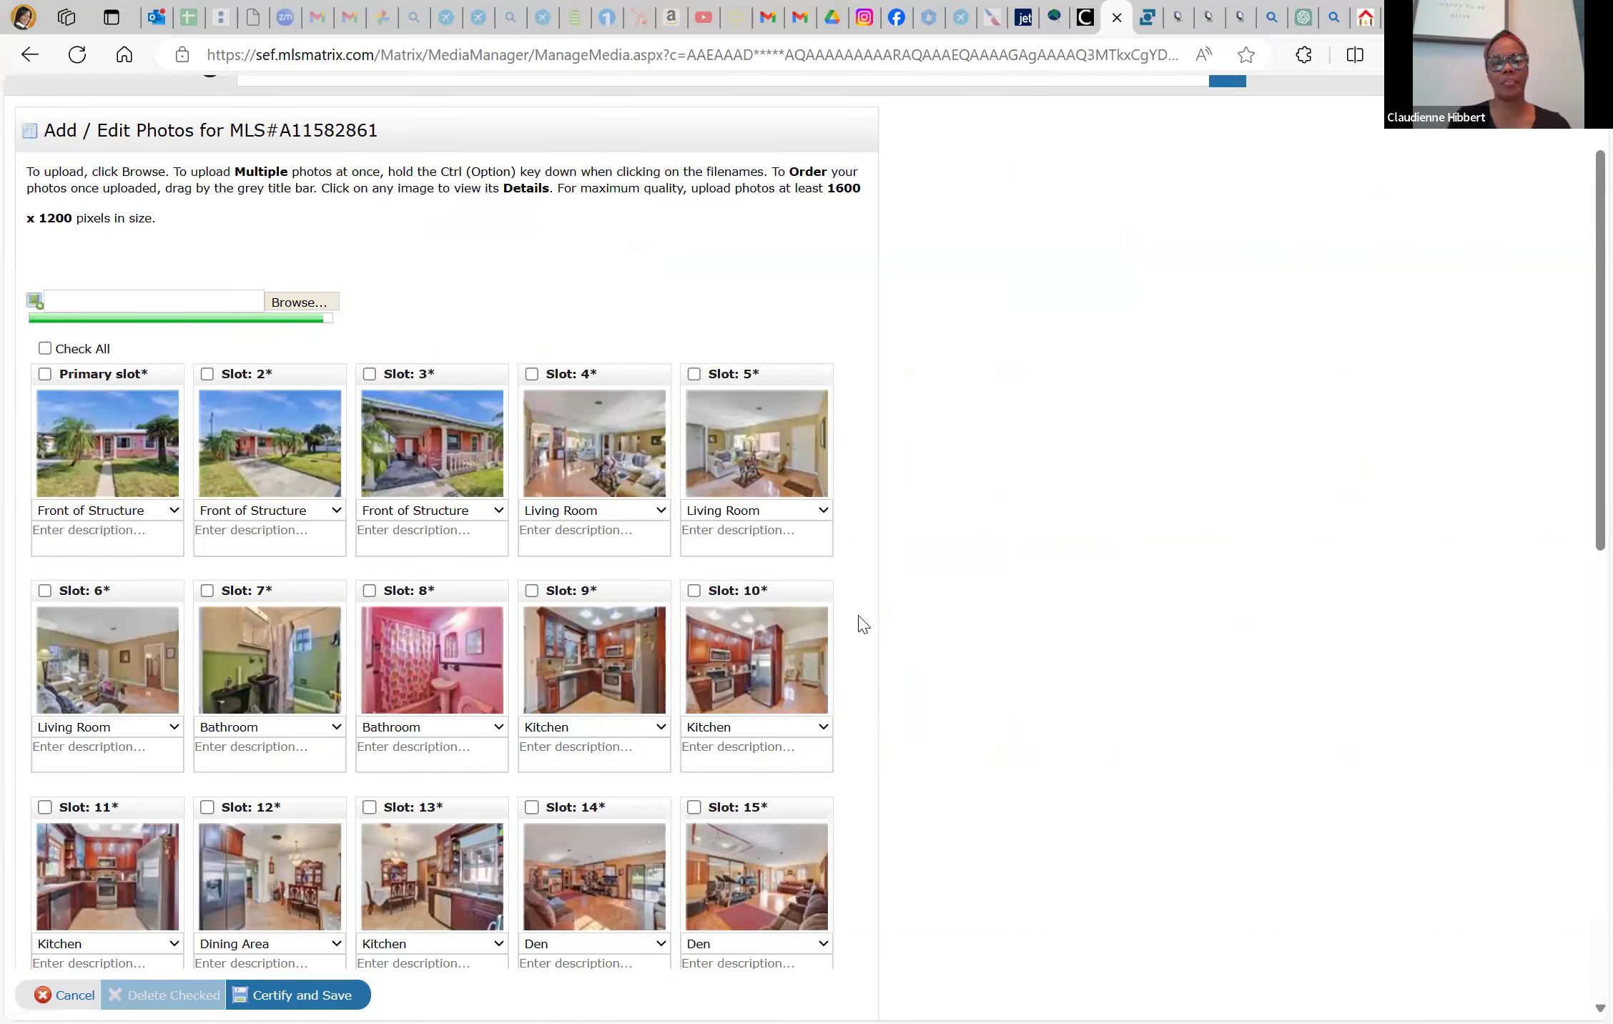
# Review the 34-photo grid, then certify and save the photo set
pyautogui.scroll(-10, 863, 624)
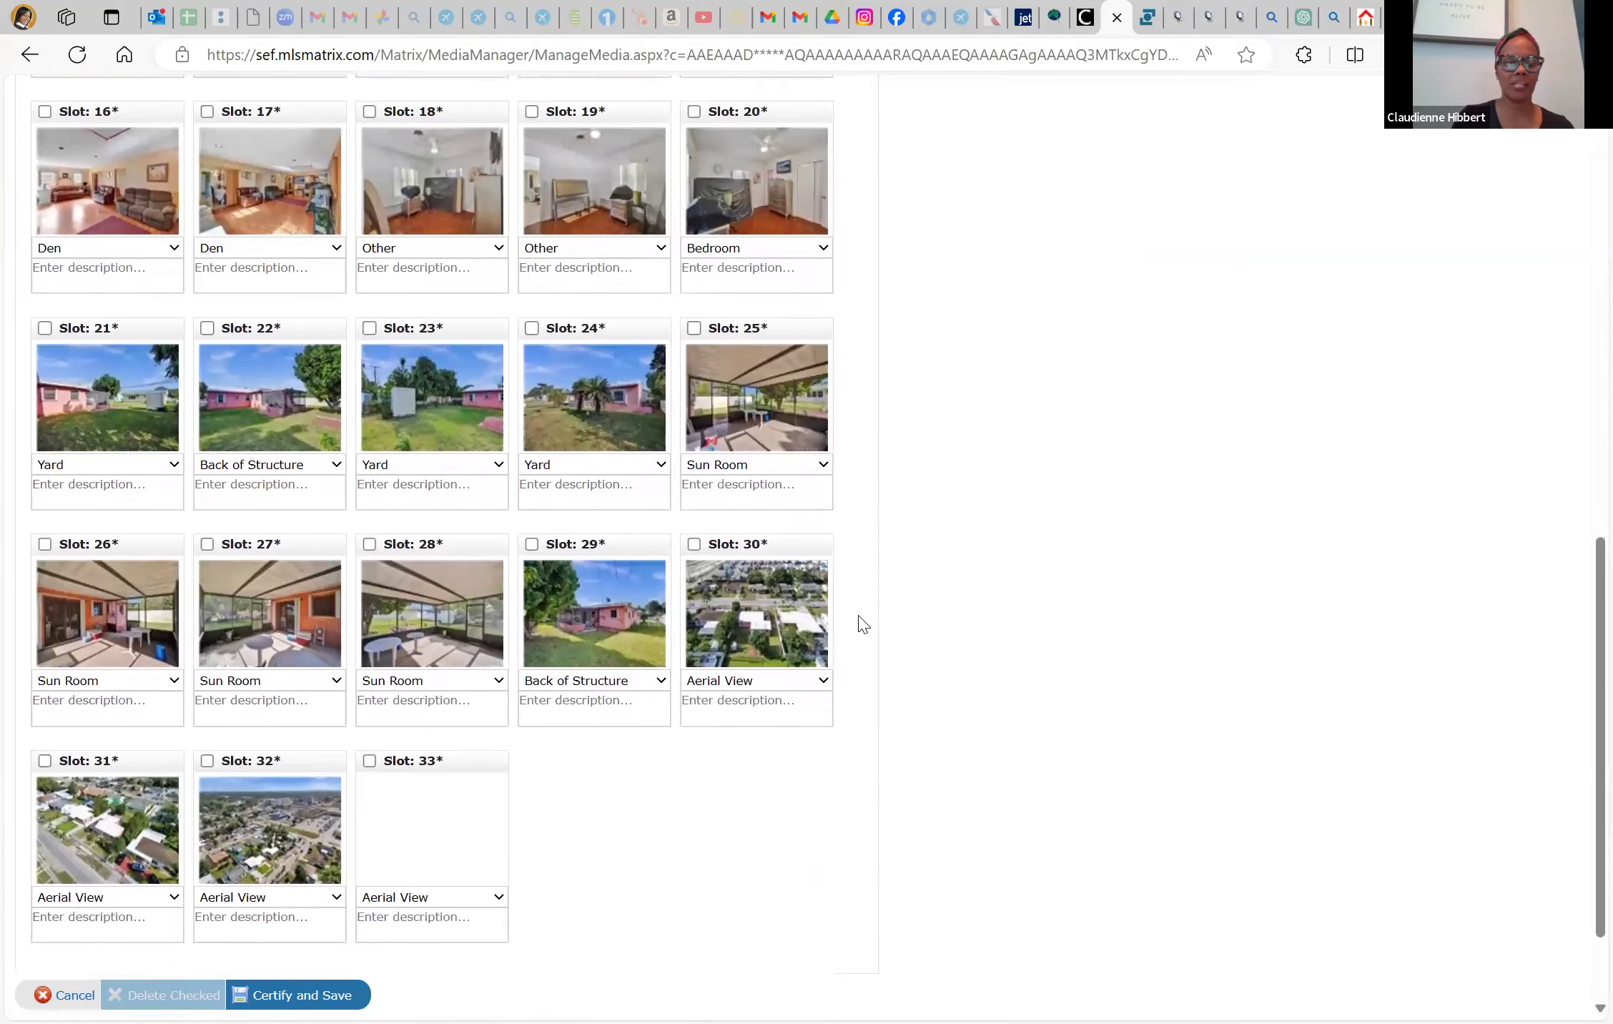
pyautogui.scroll(-2, 863, 625)
pyautogui.scroll(10, 863, 625)
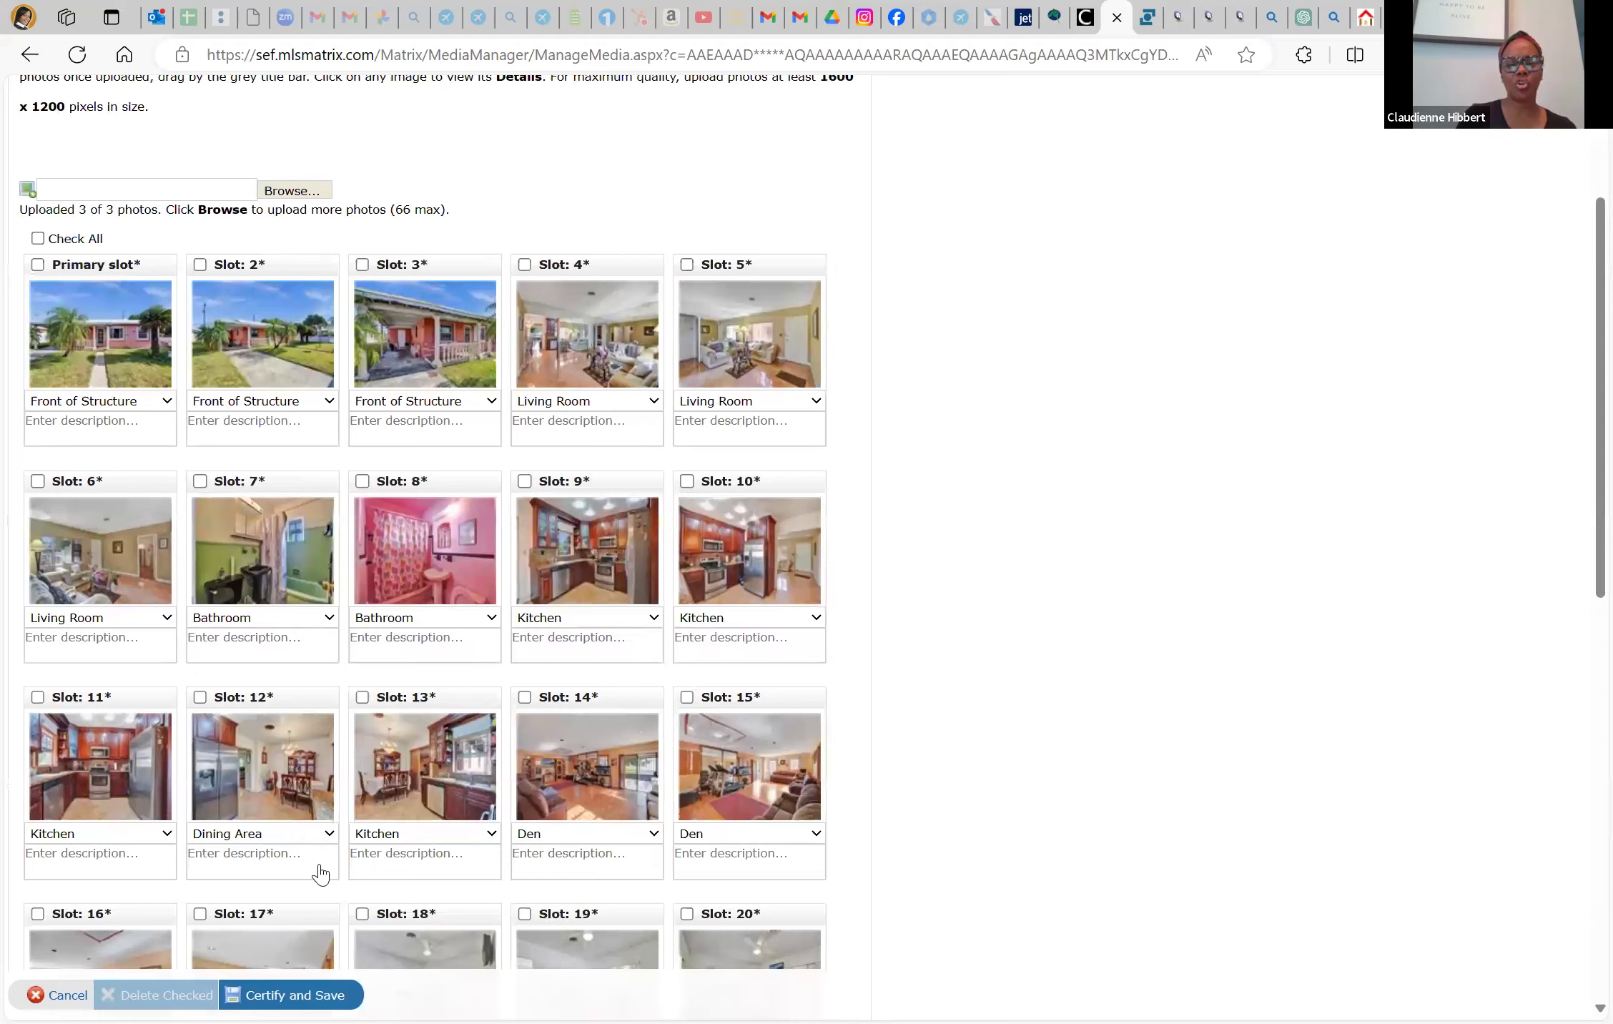
pyautogui.scroll(-8, 319, 872)
pyautogui.scroll(-4, 320, 872)
pyautogui.click(321, 865)
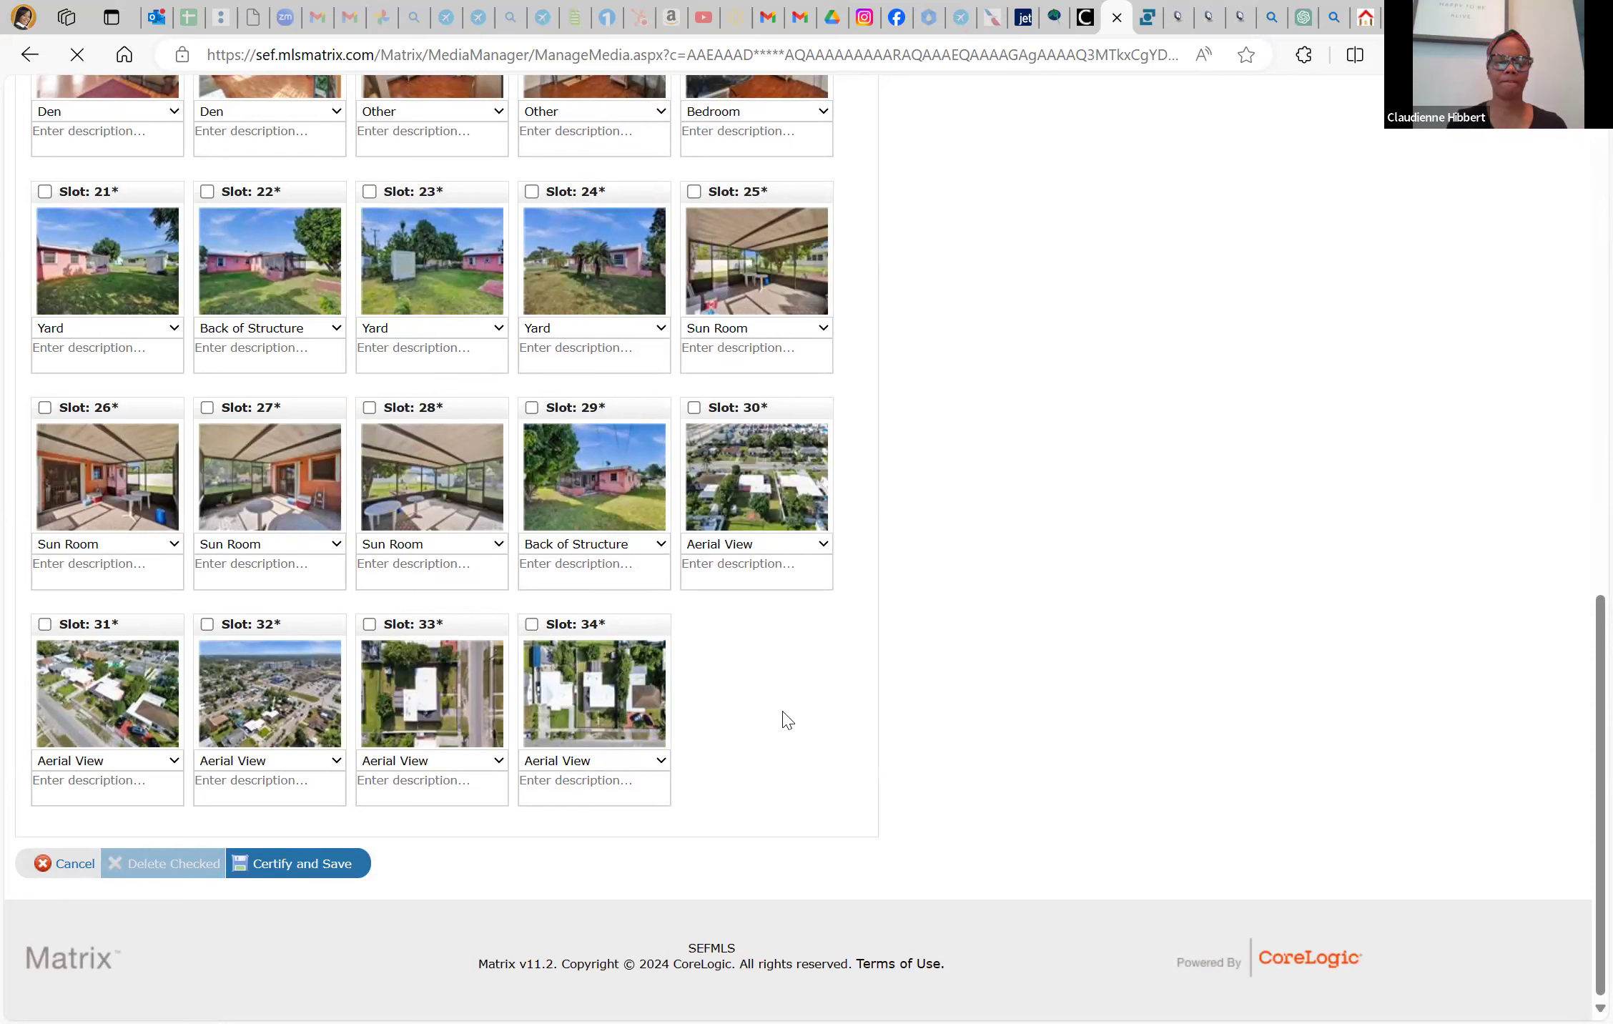
pyautogui.click(306, 864)
pyautogui.scroll(6, 648, 666)
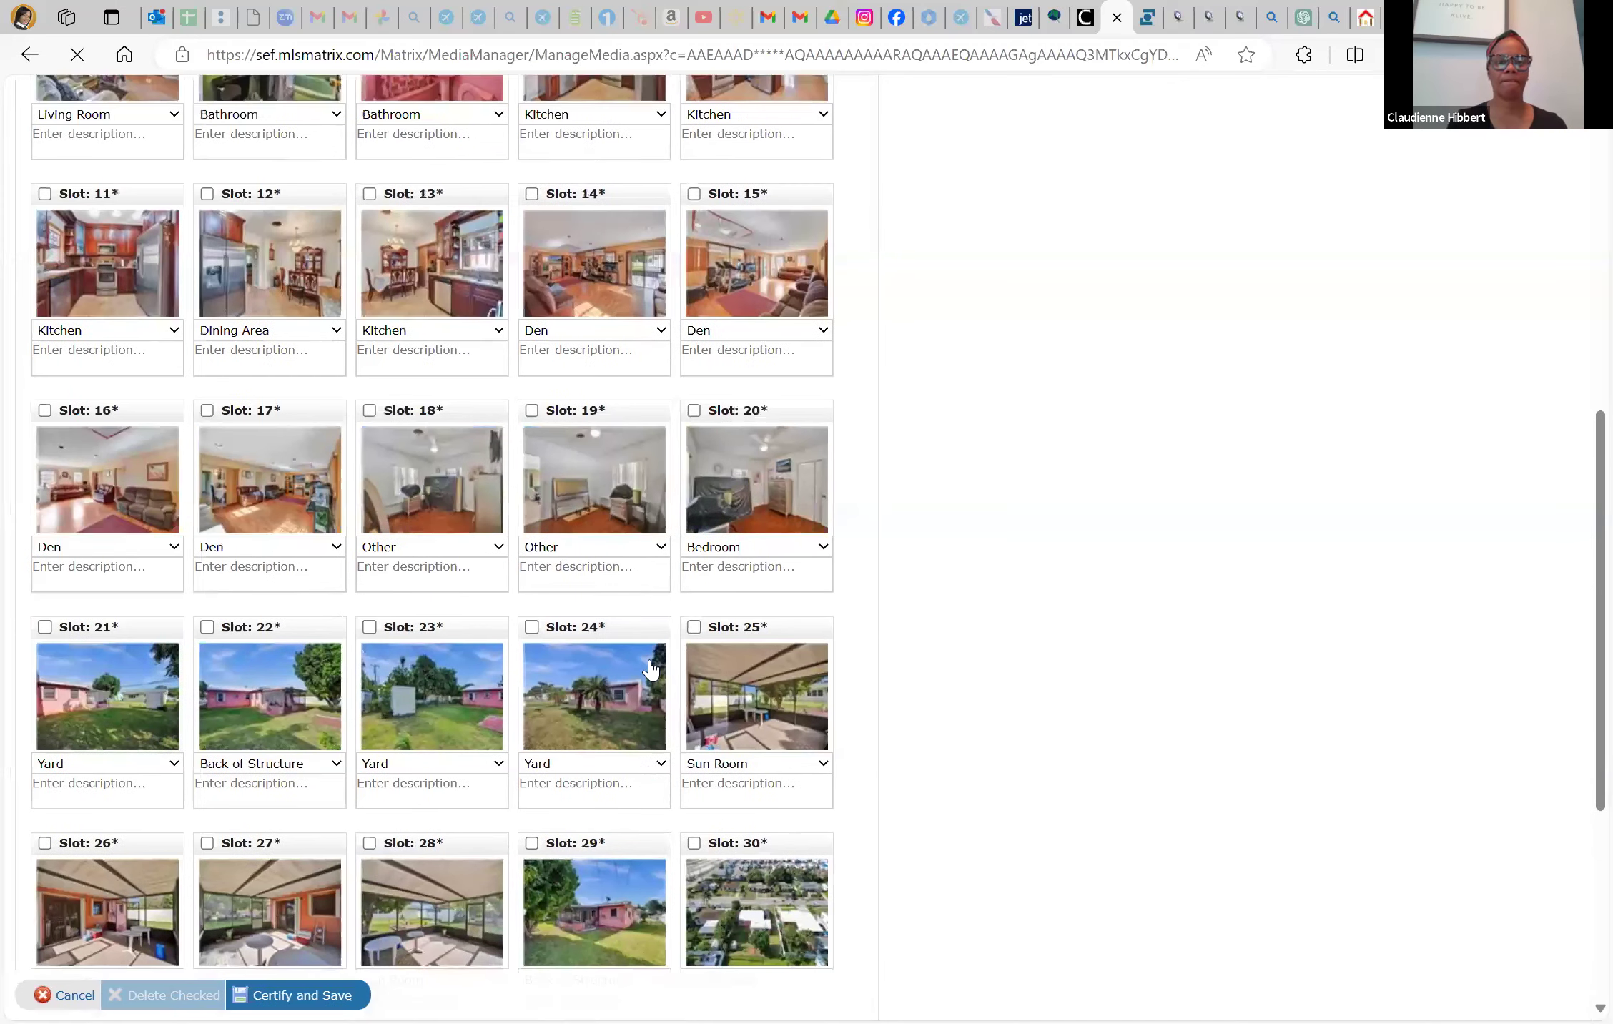
pyautogui.scroll(10, 647, 666)
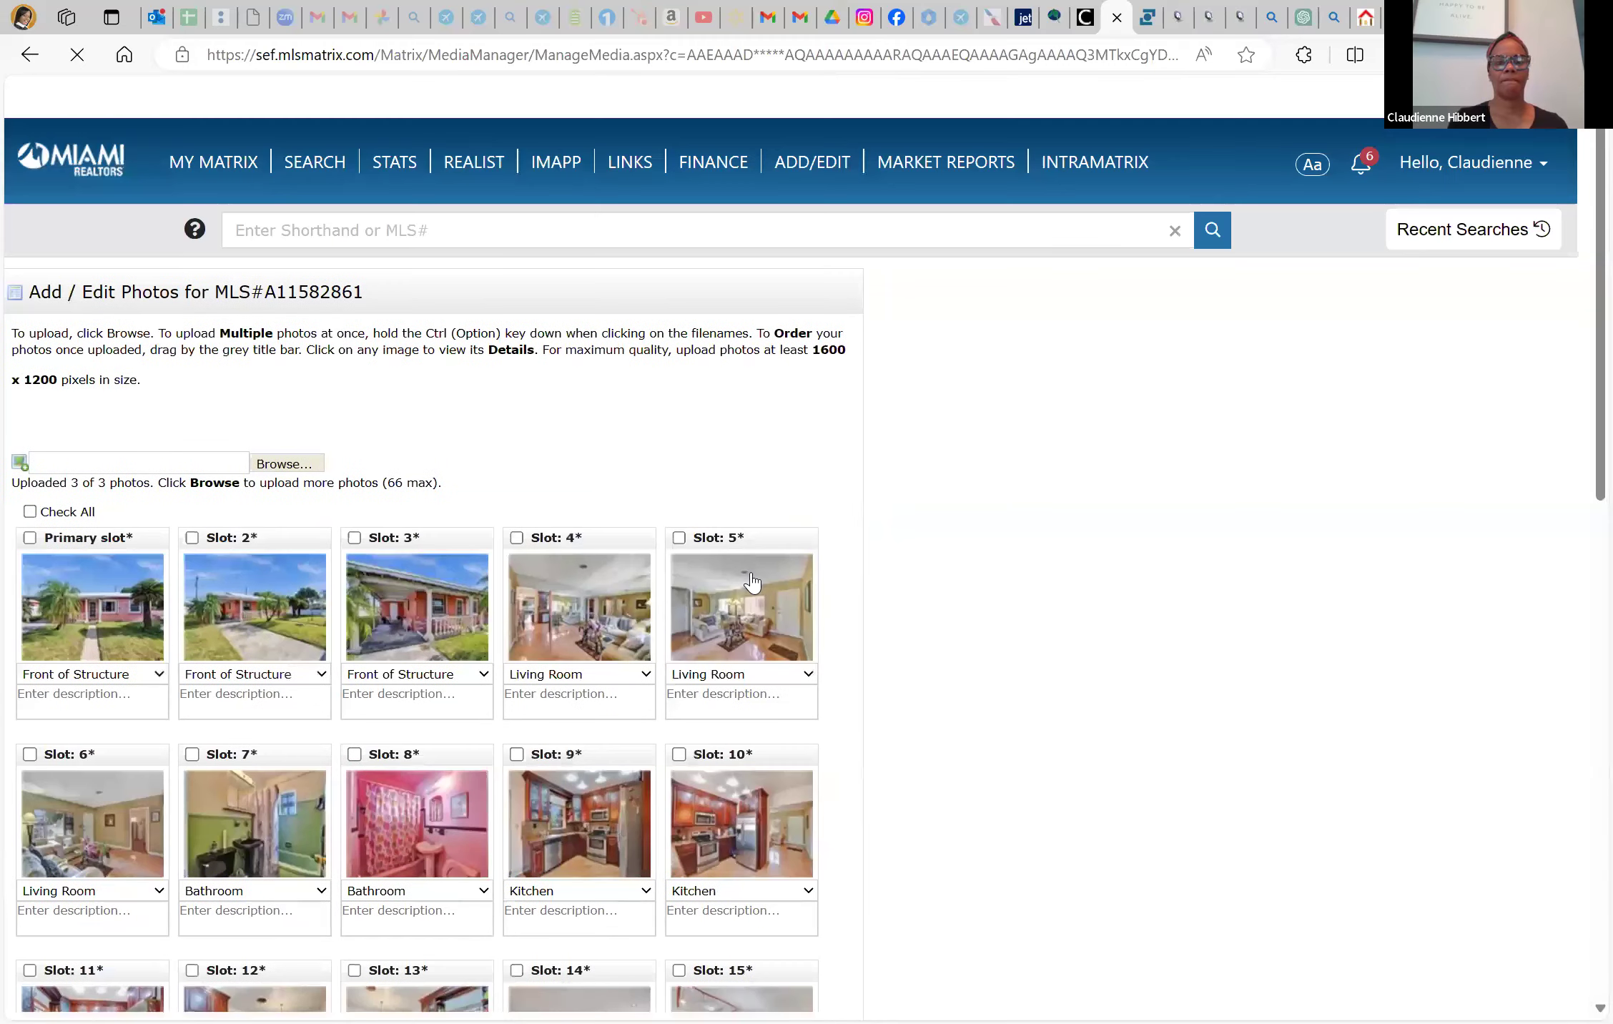
pyautogui.scroll(-4, 751, 580)
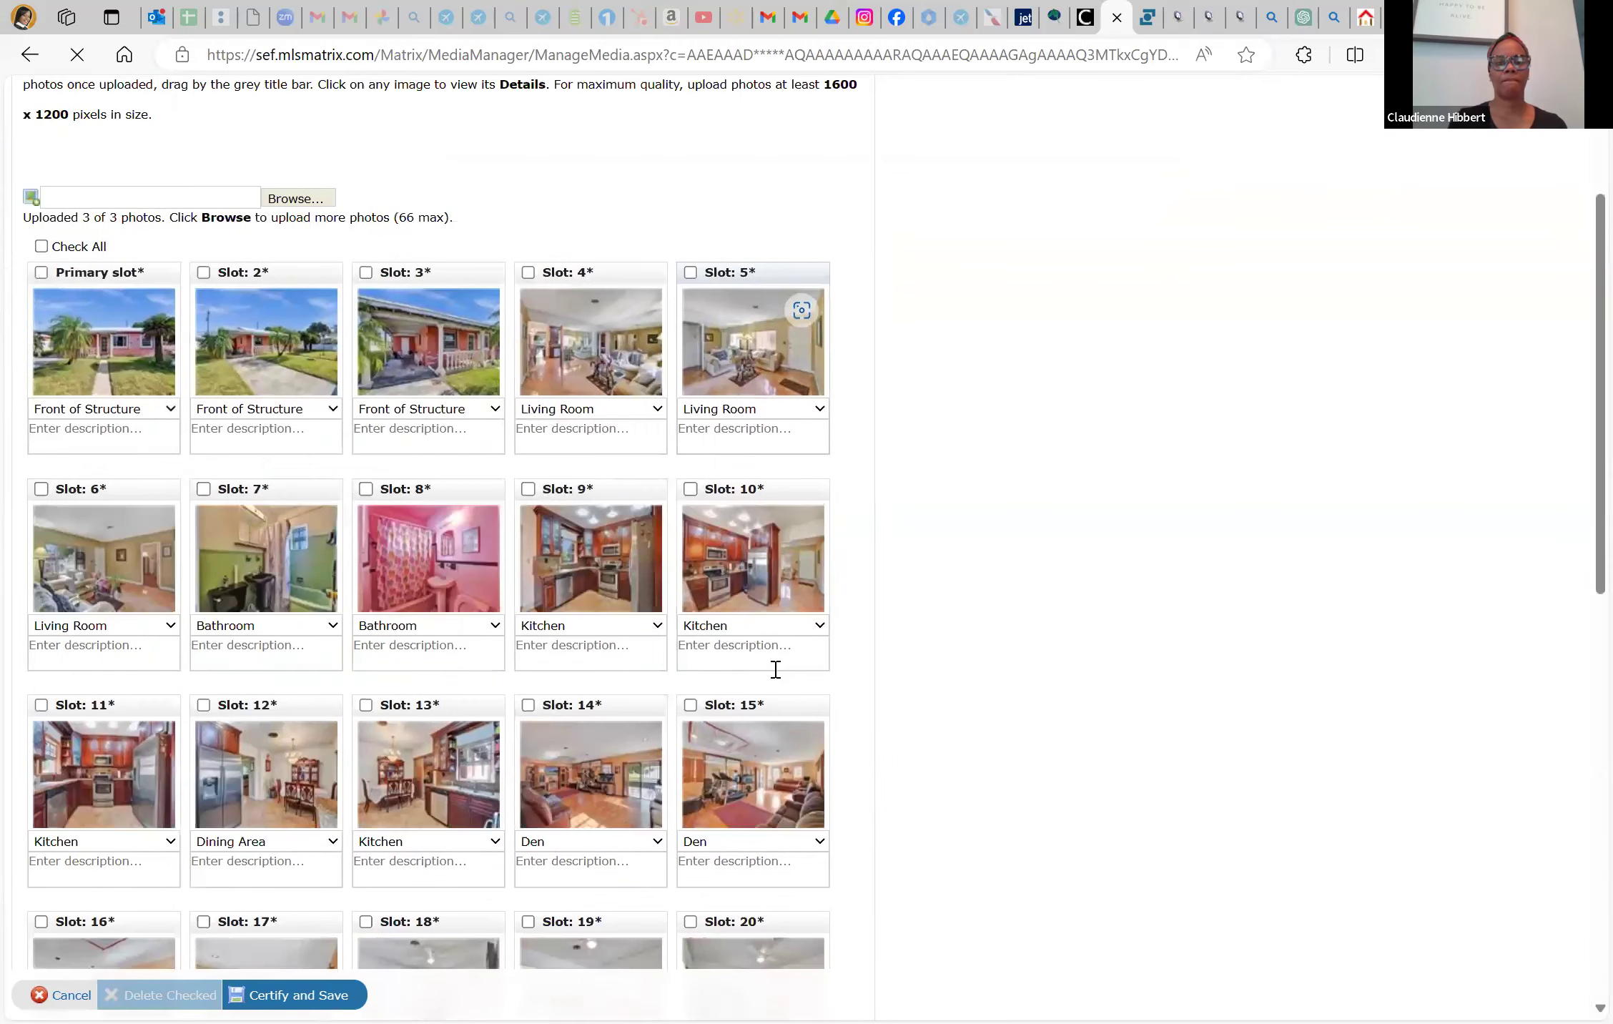
pyautogui.scroll(-10, 776, 669)
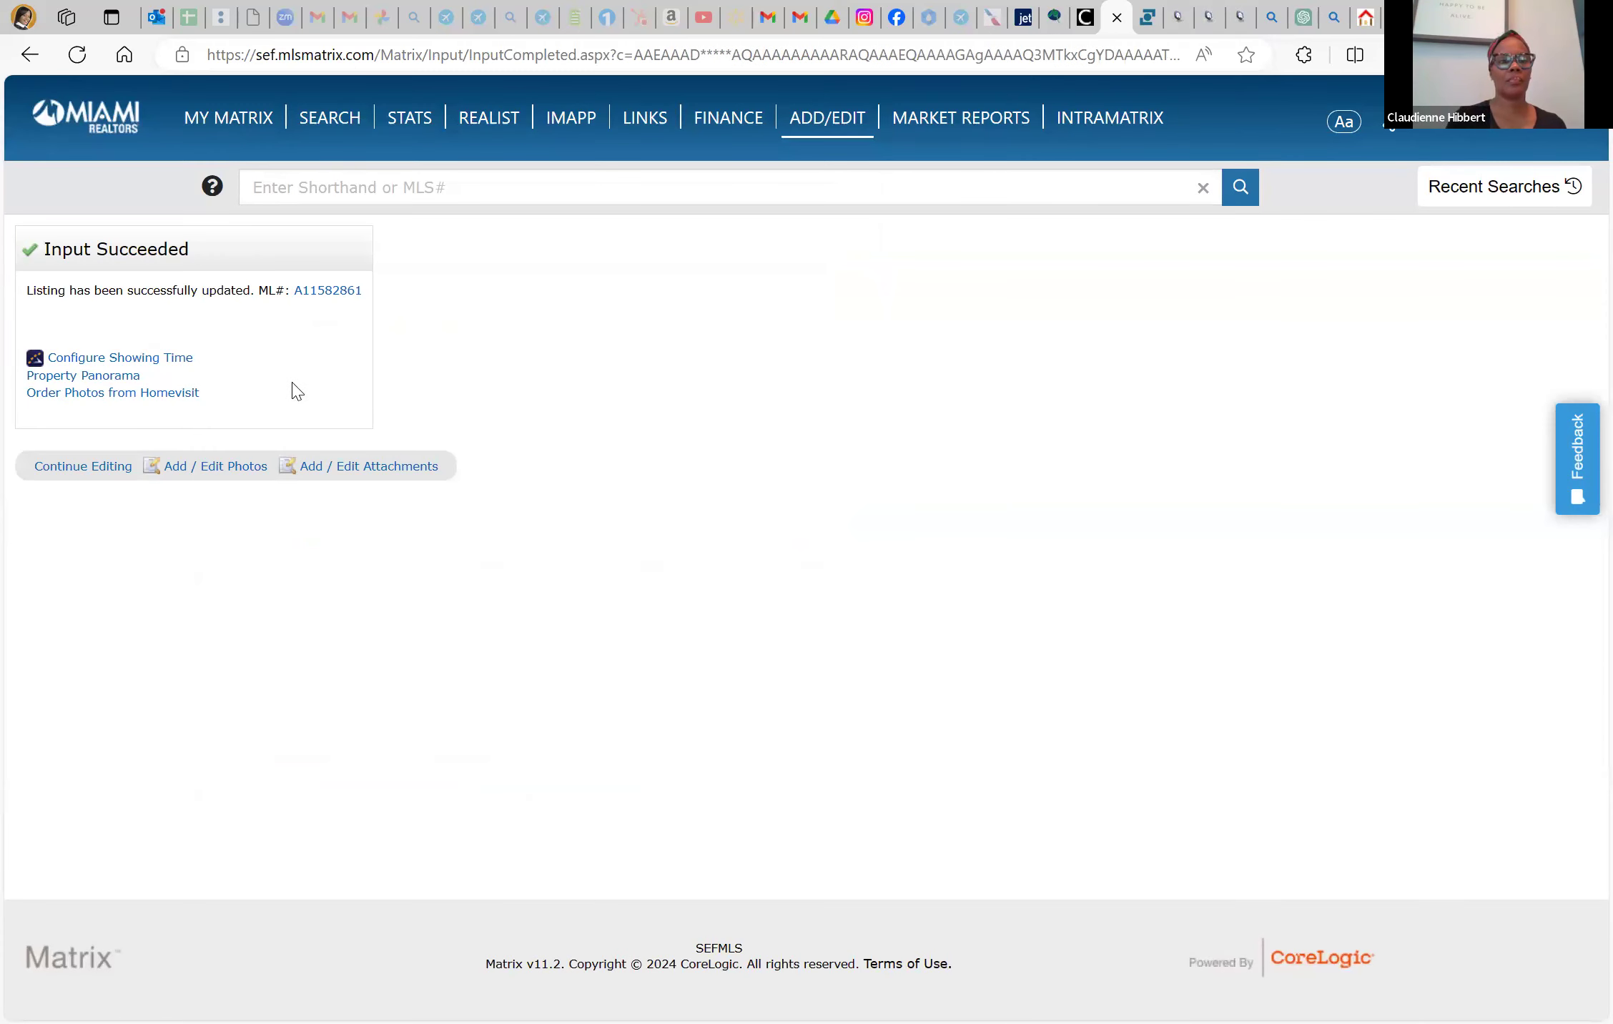
# Return to the listing form, submit listing A11582861, and open its record from the confirmation
pyautogui.click(95, 469)
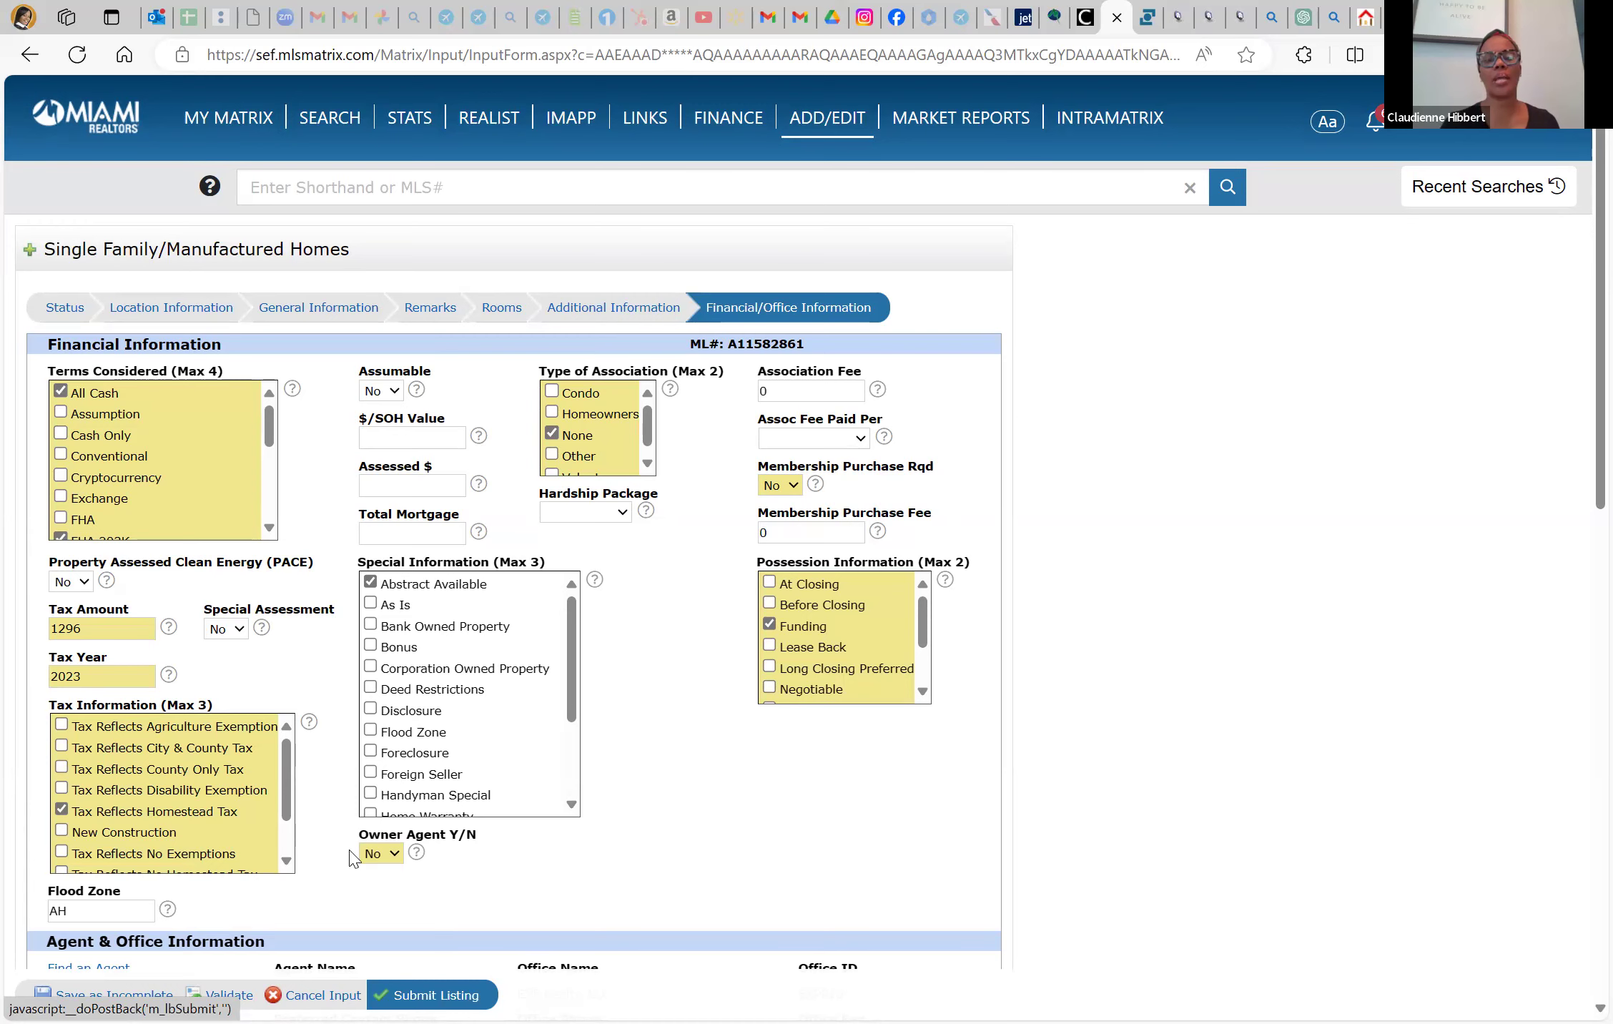
pyautogui.scroll(-1, 361, 787)
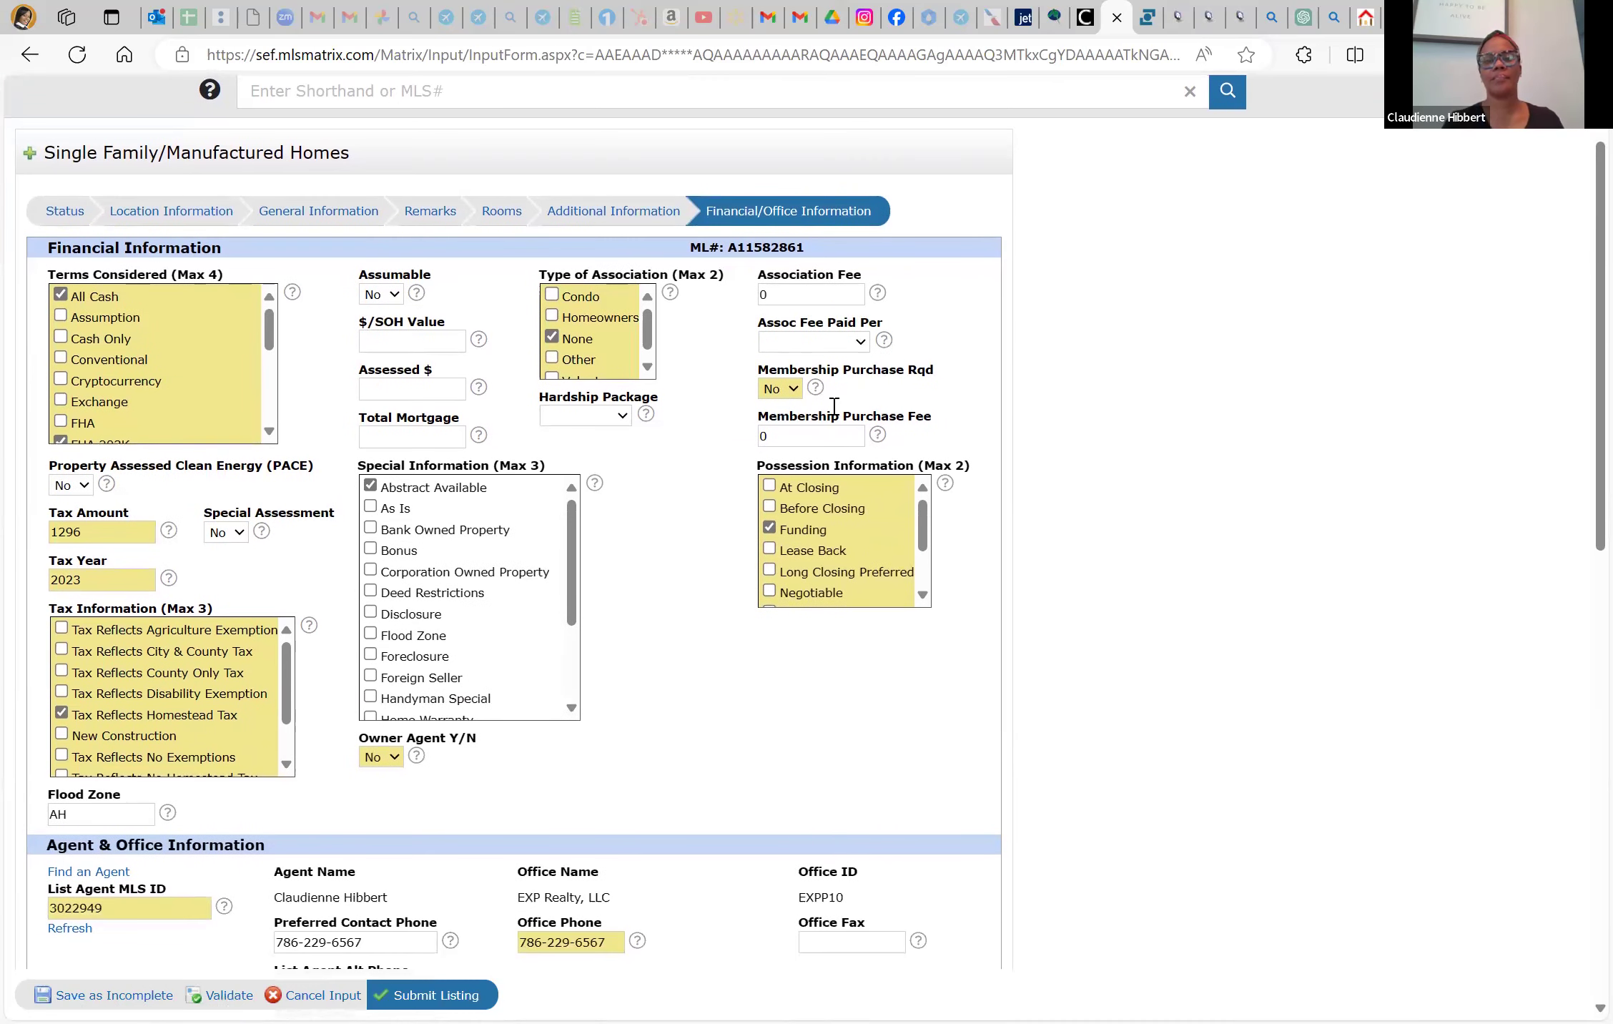
pyautogui.scroll(1, 840, 129)
pyautogui.moveTo(840, 137)
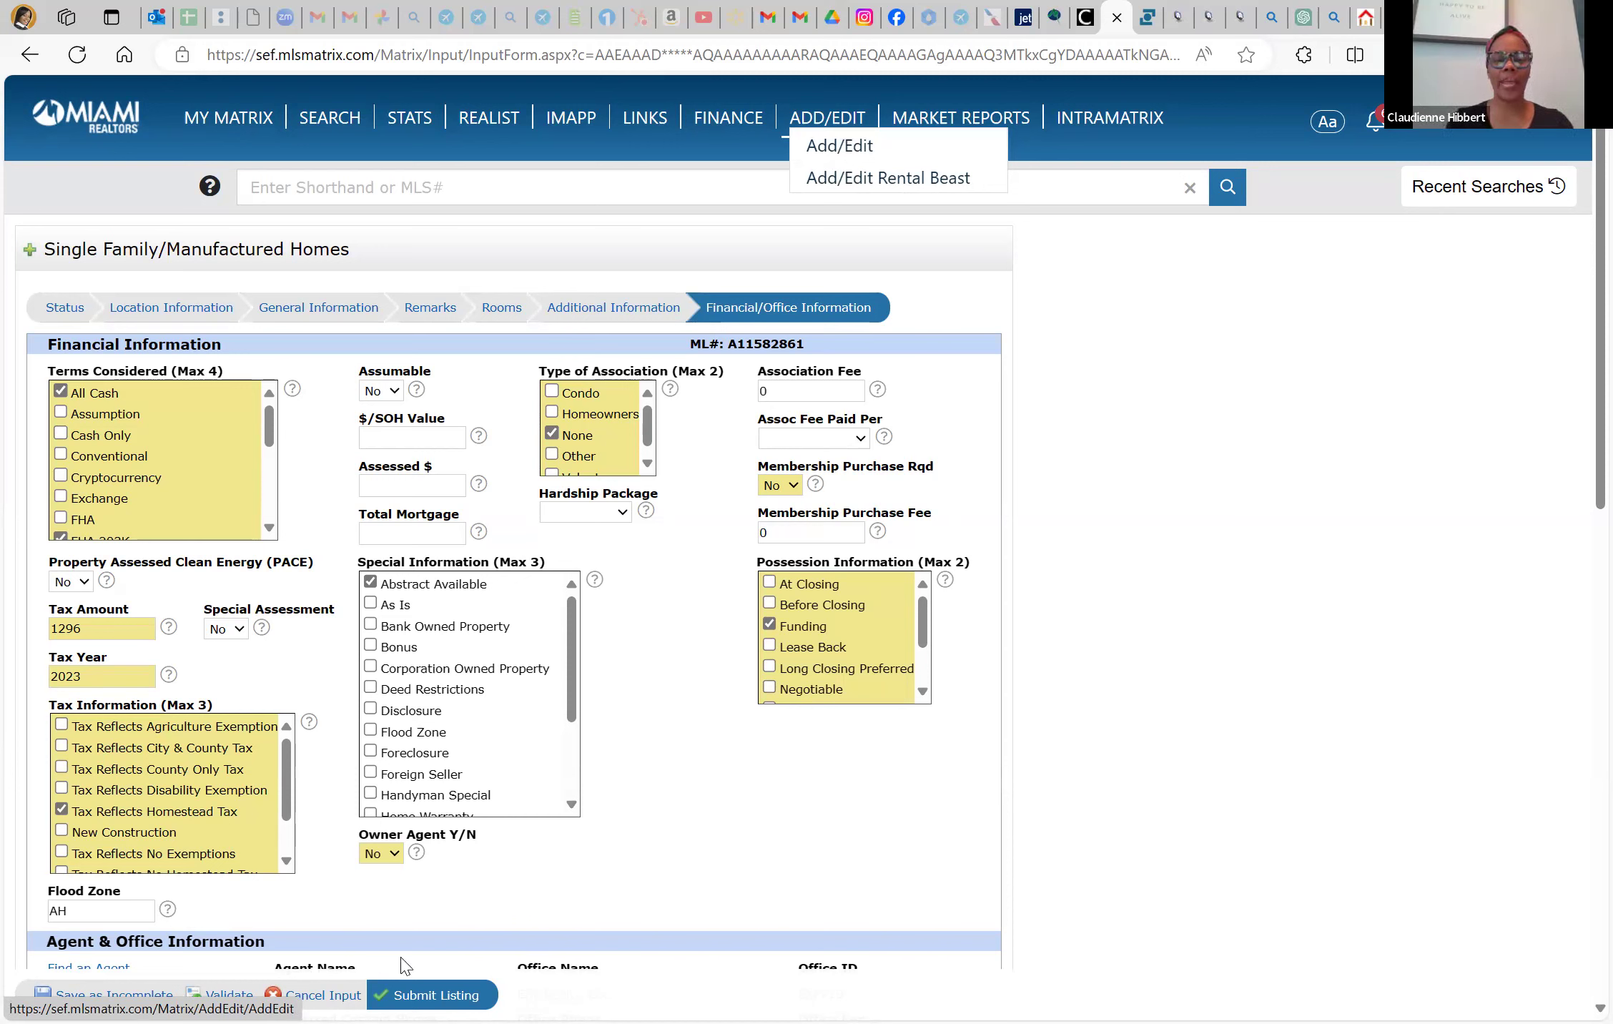
pyautogui.click(428, 994)
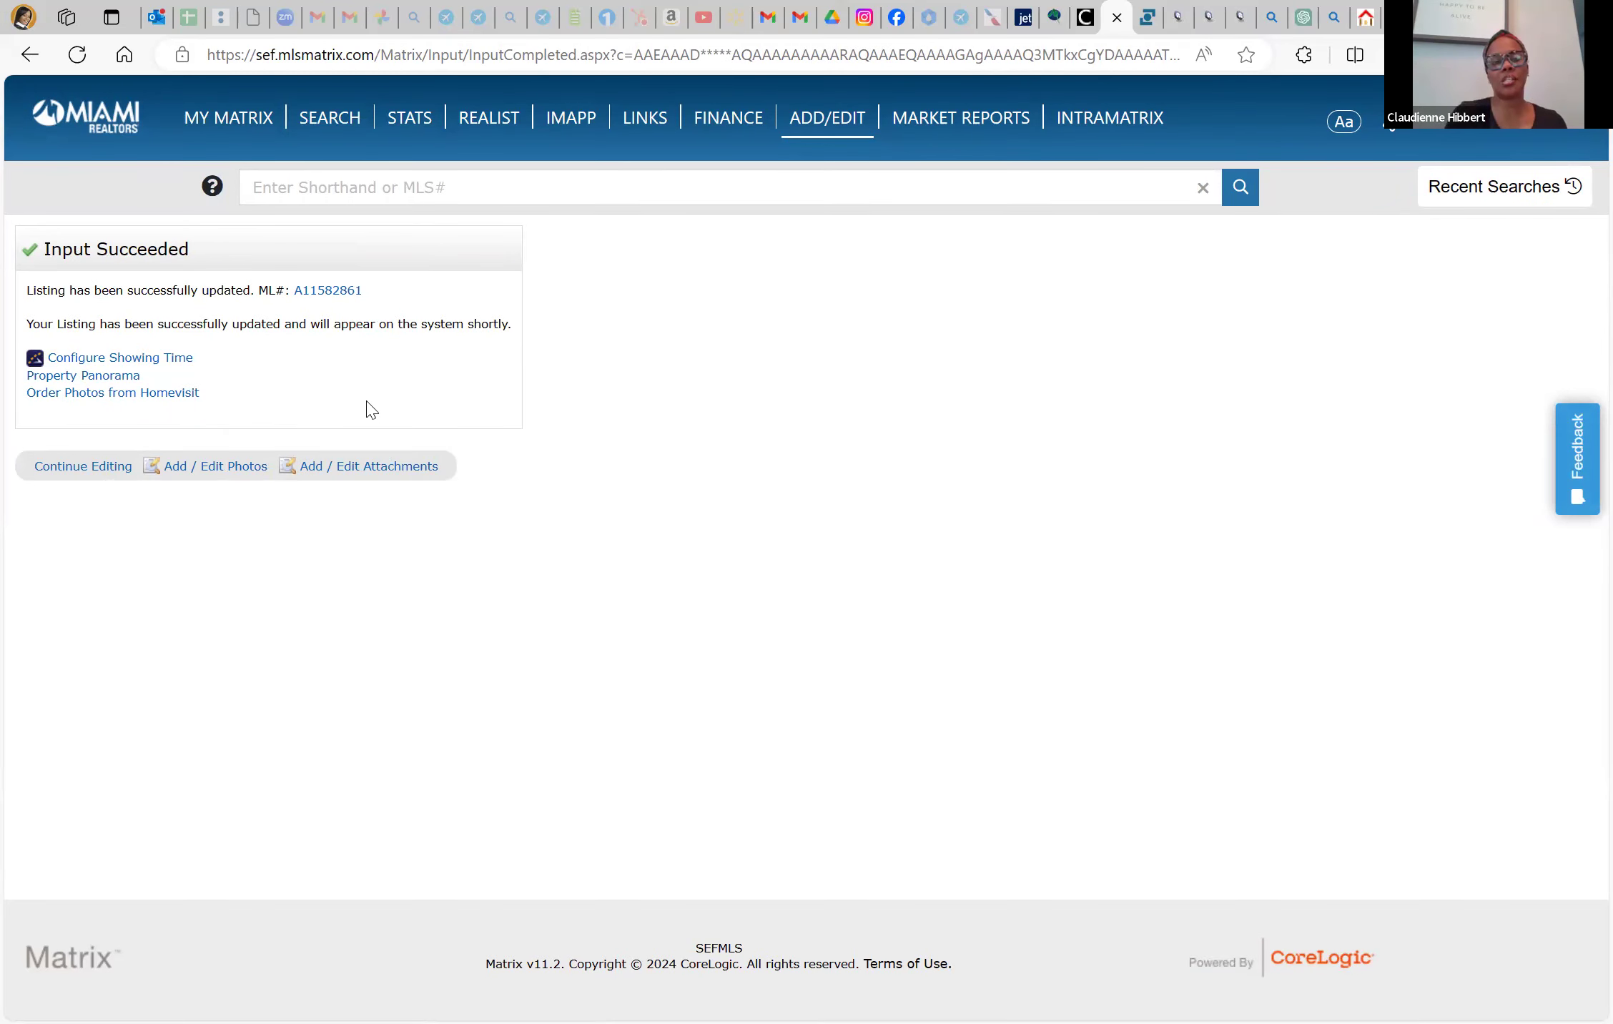
pyautogui.click(327, 290)
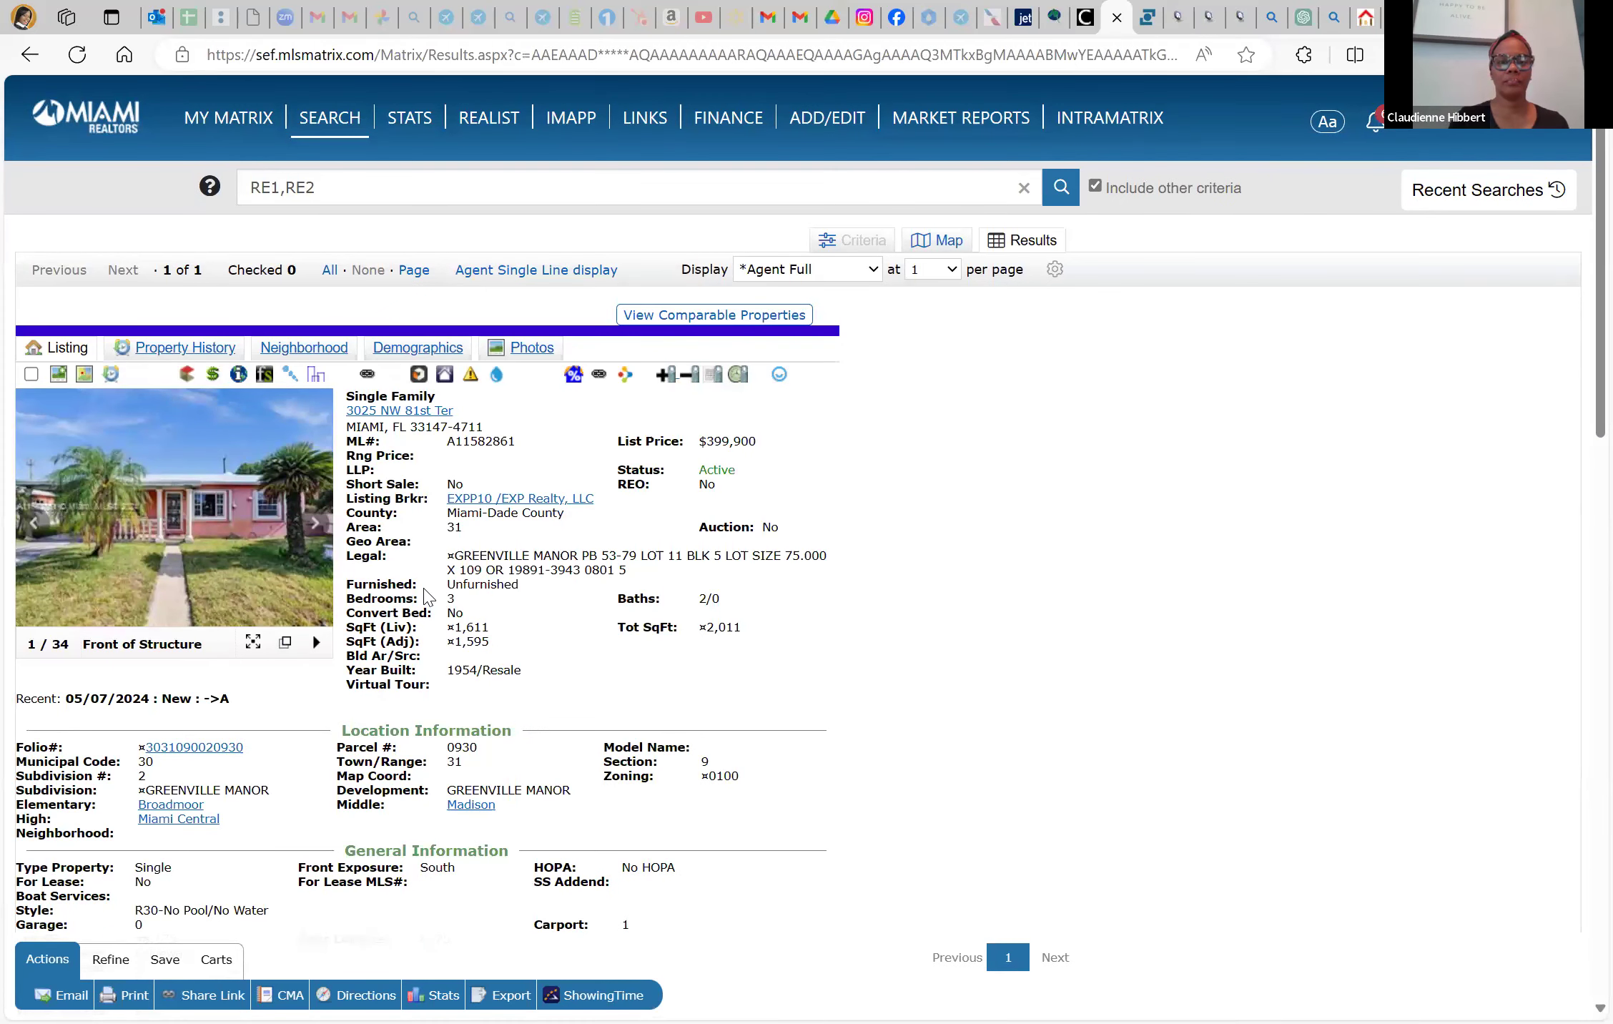
pyautogui.scroll(-1, 427, 597)
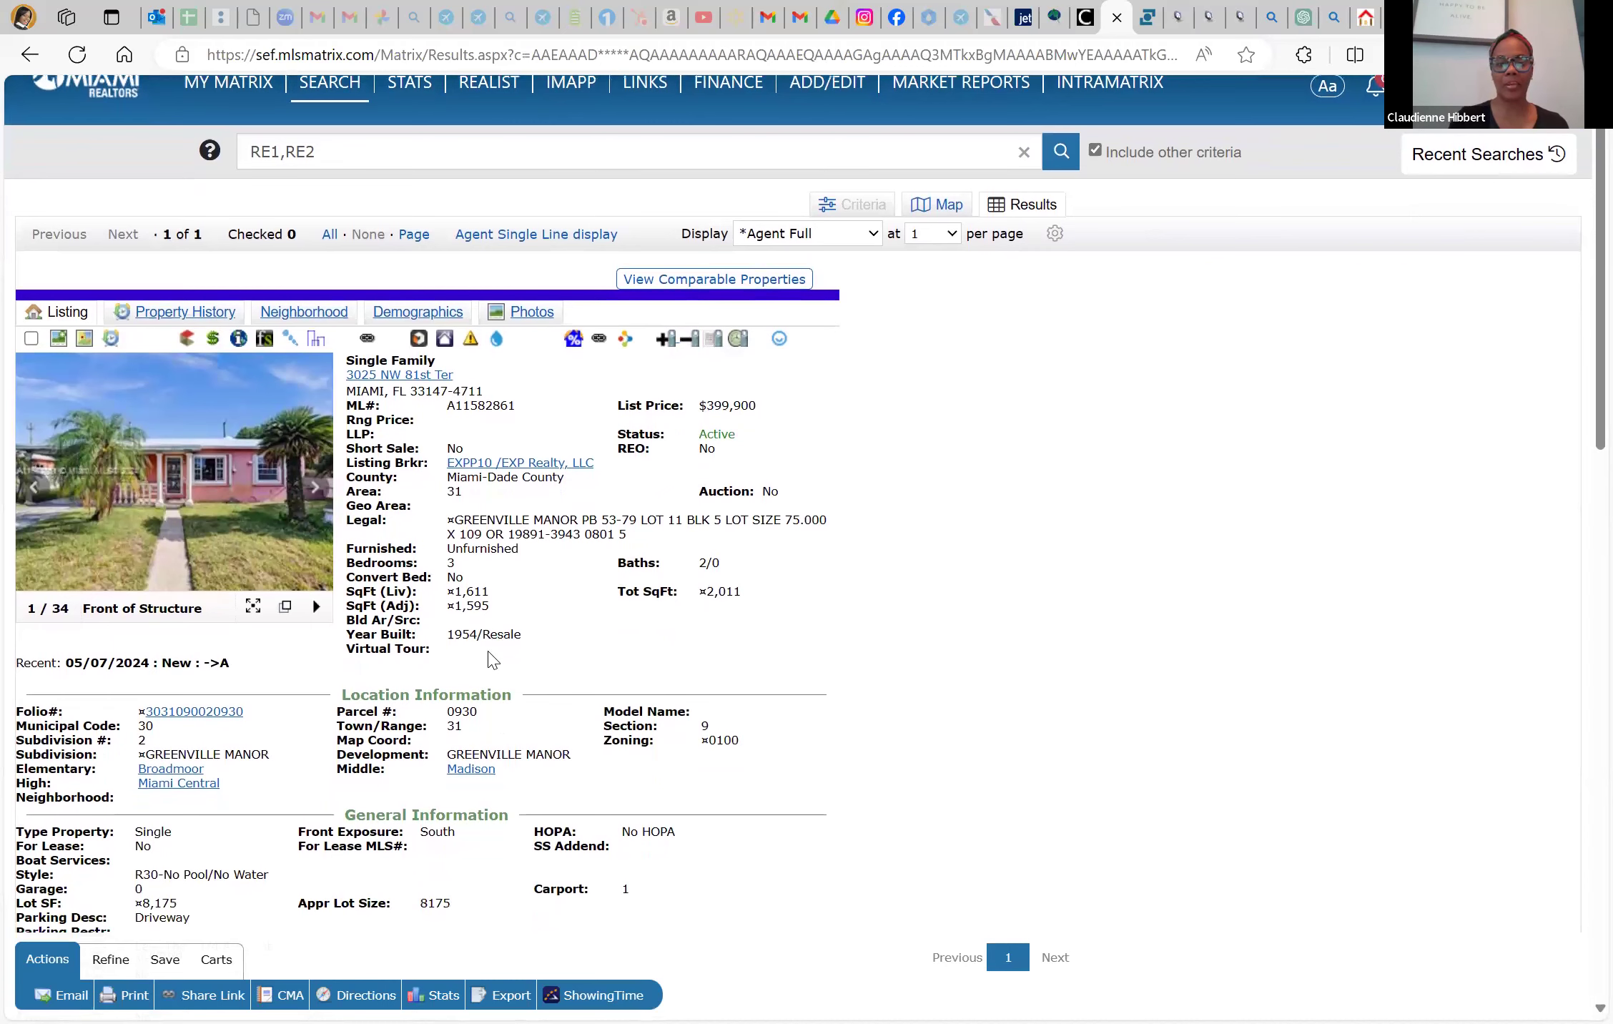
pyautogui.scroll(-3, 491, 659)
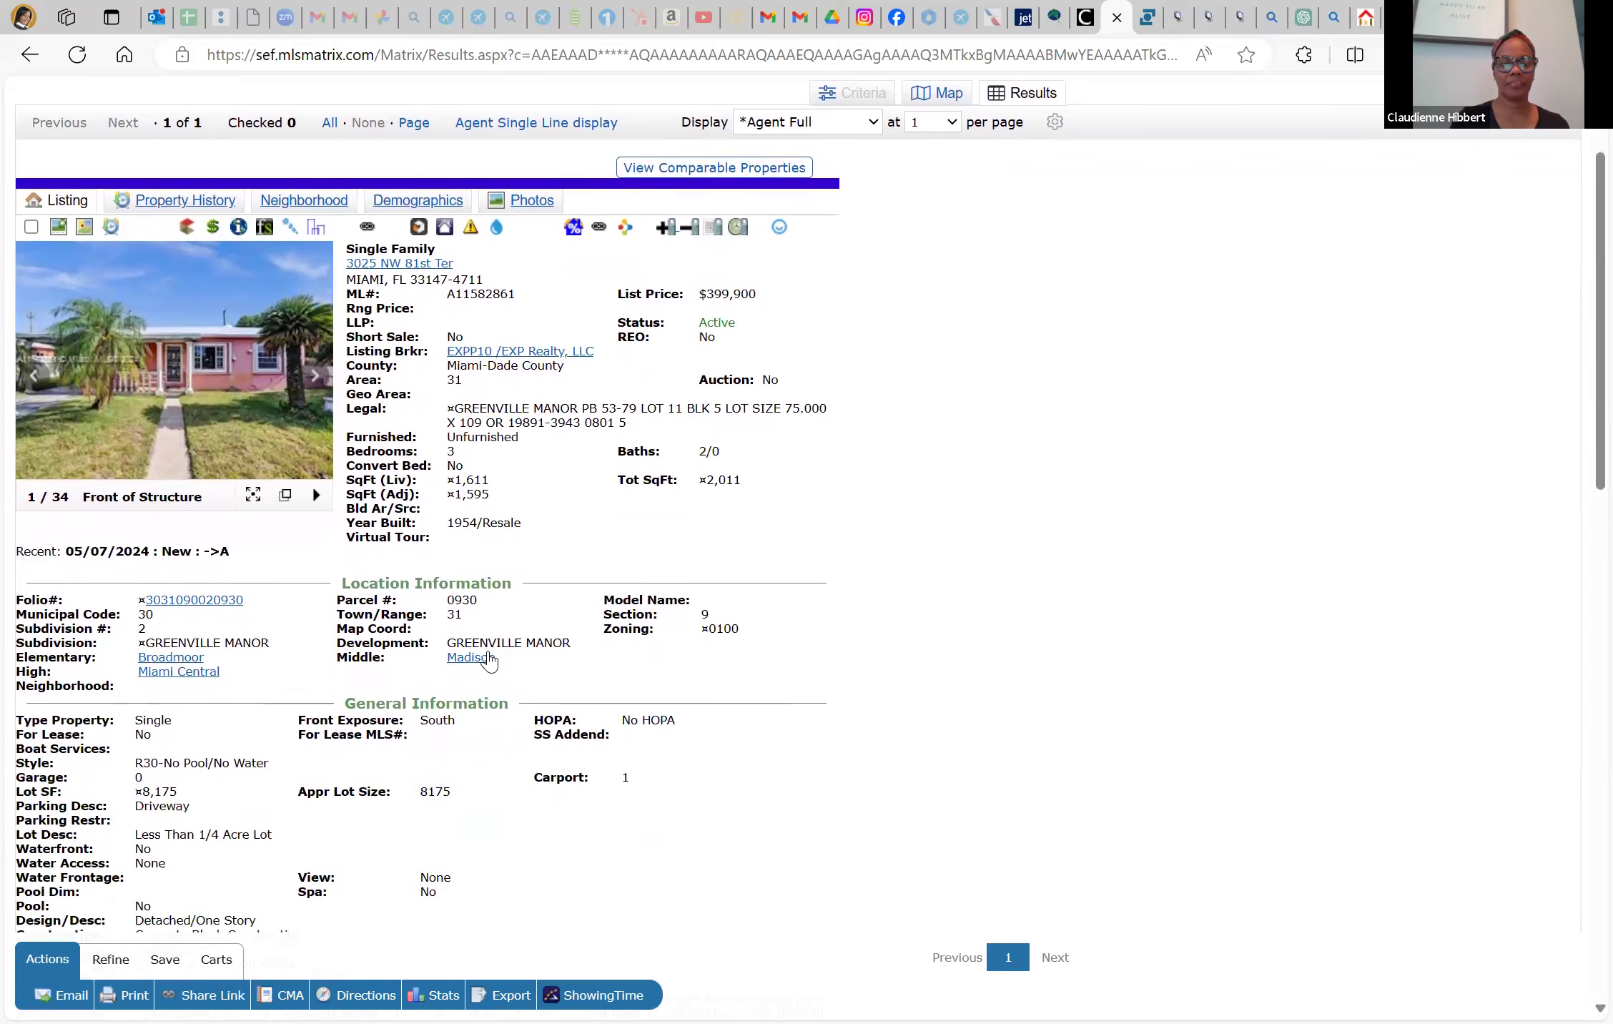
pyautogui.scroll(-1, 491, 659)
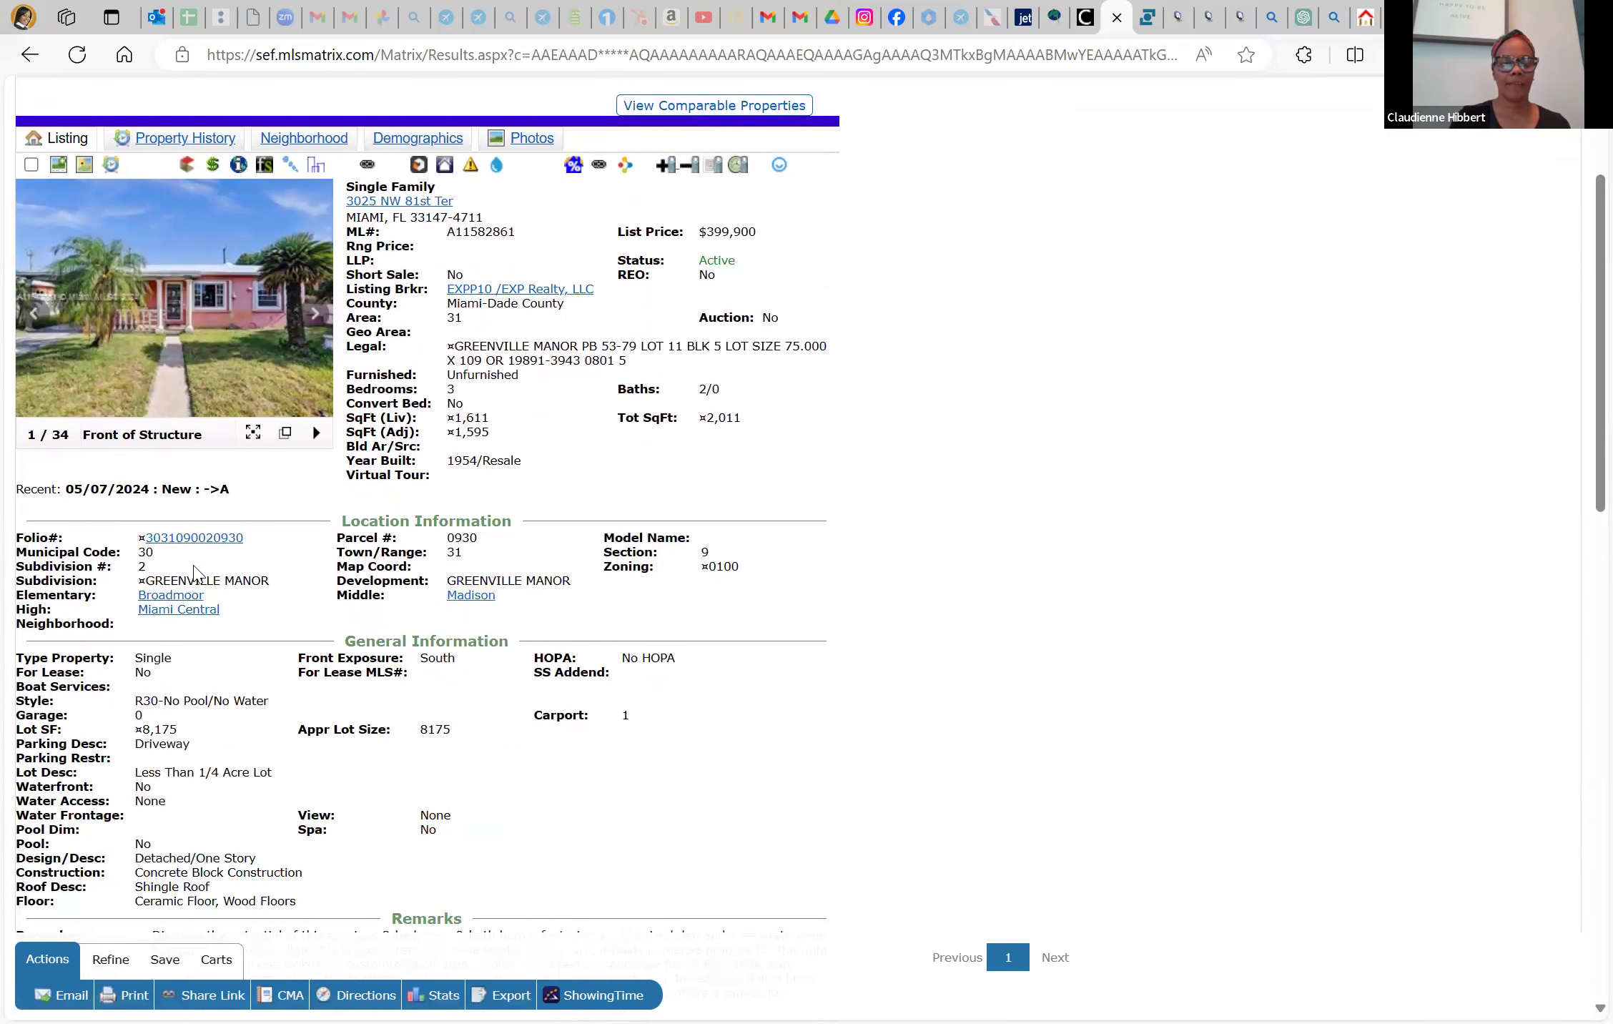
pyautogui.scroll(-2, 212, 727)
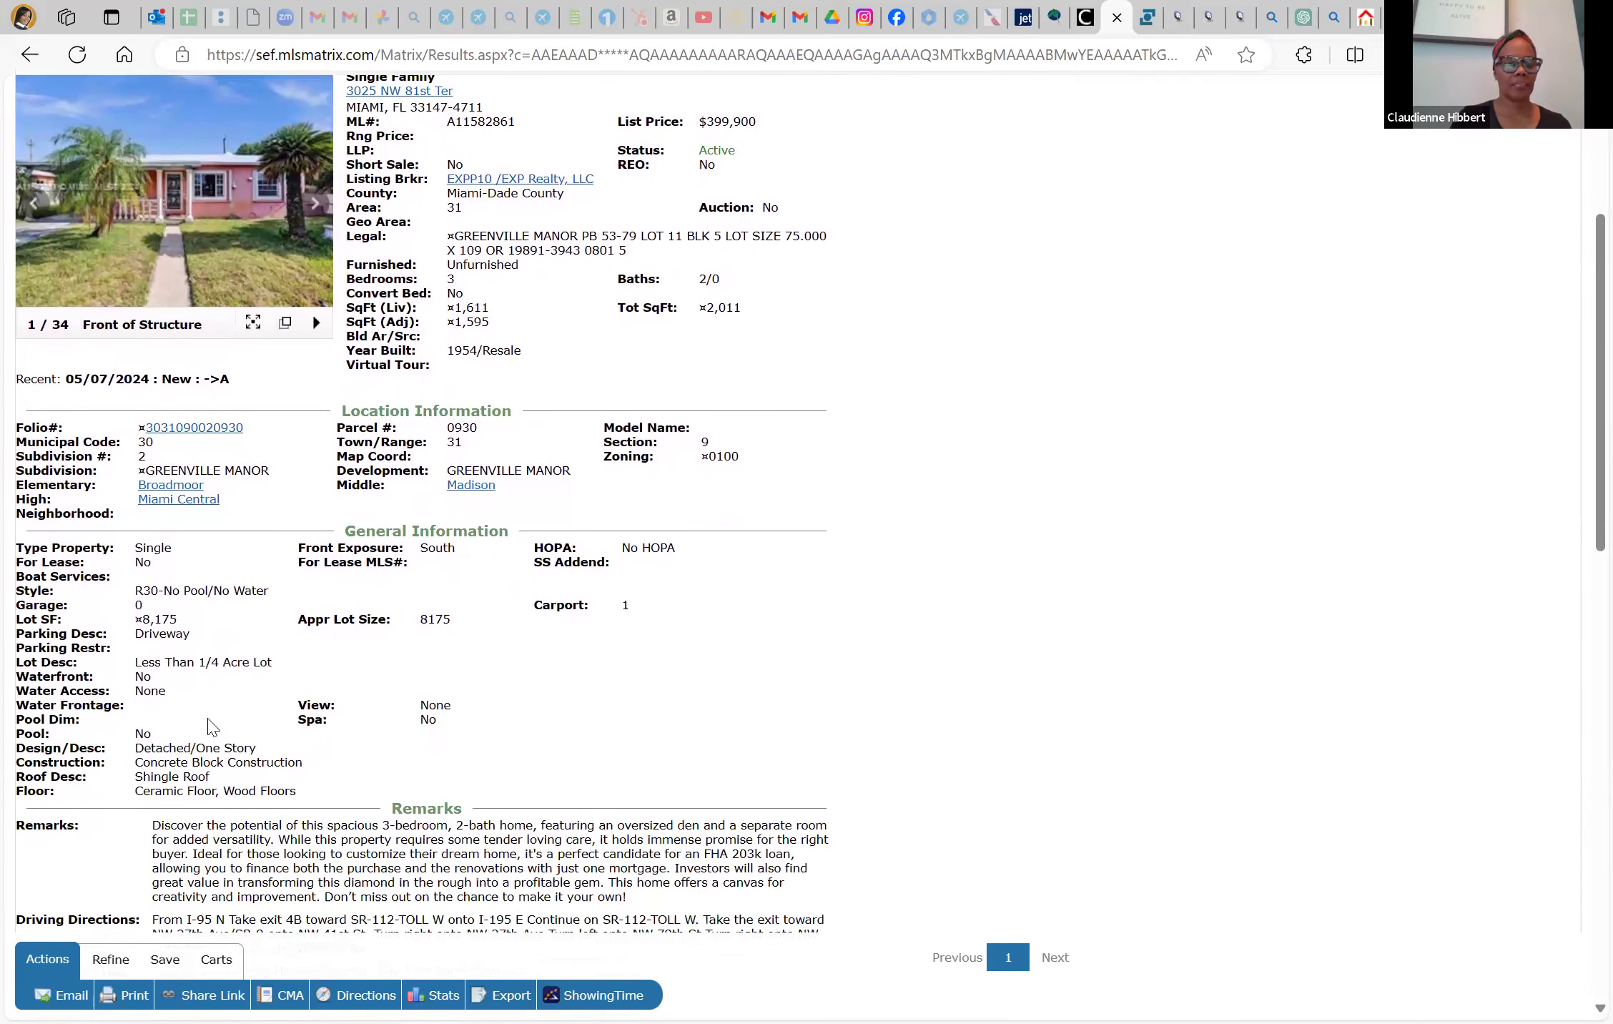
pyautogui.scroll(-1, 212, 726)
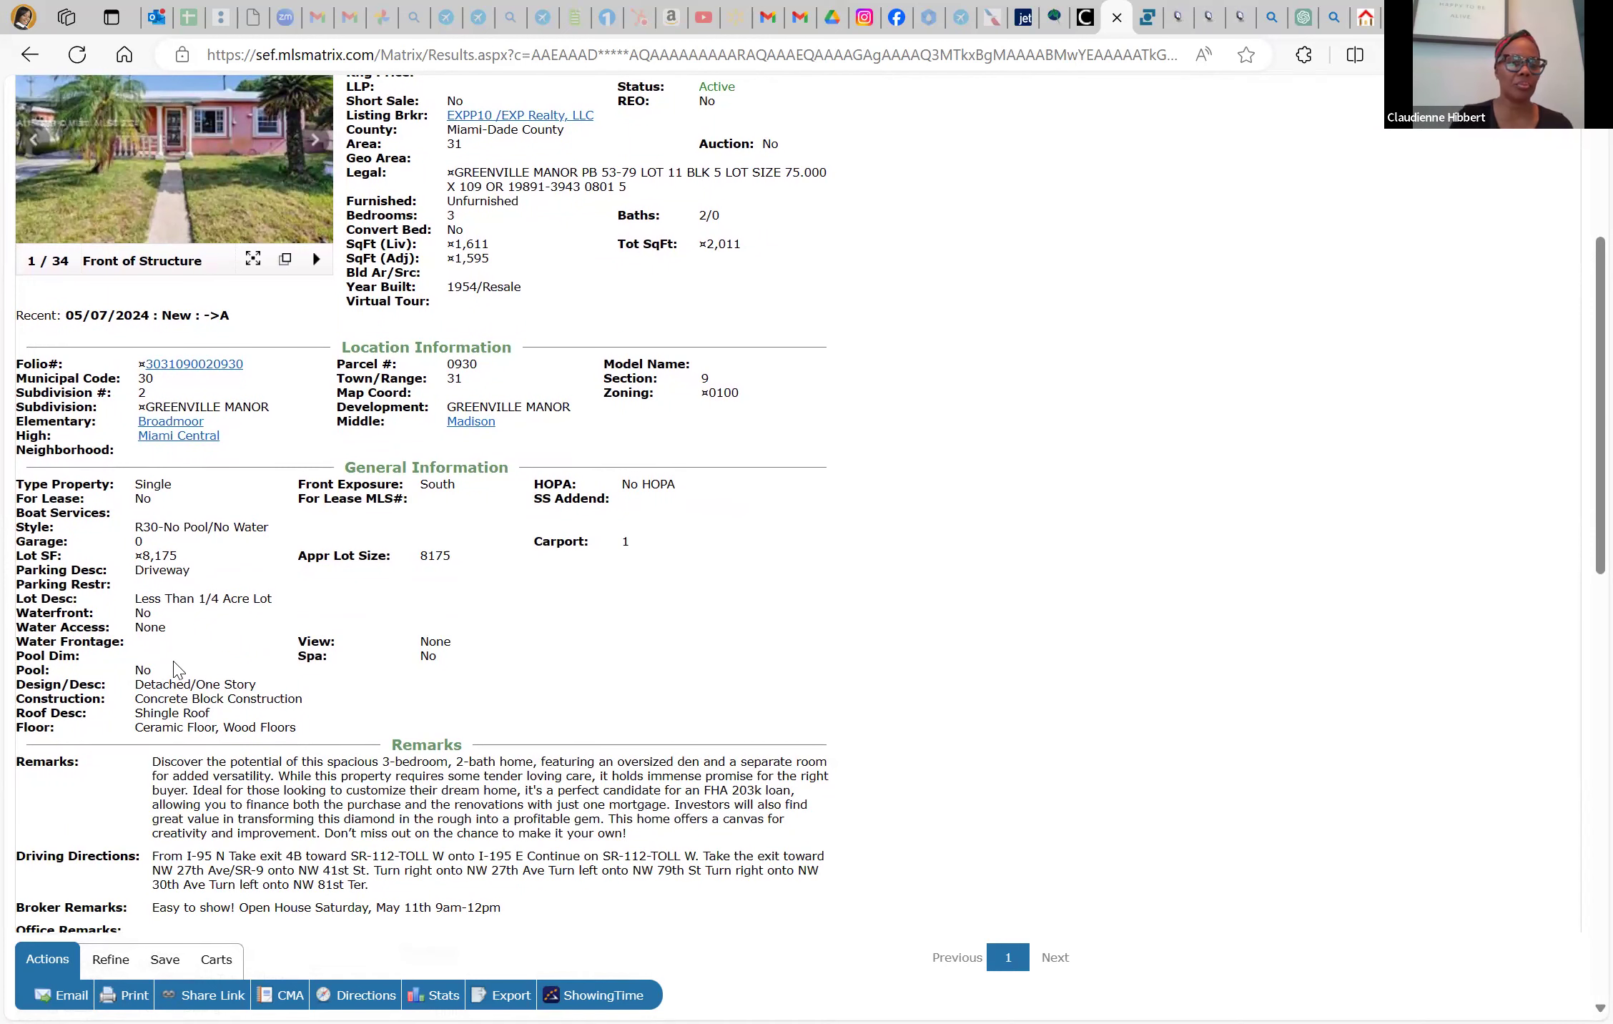
pyautogui.scroll(-3, 177, 670)
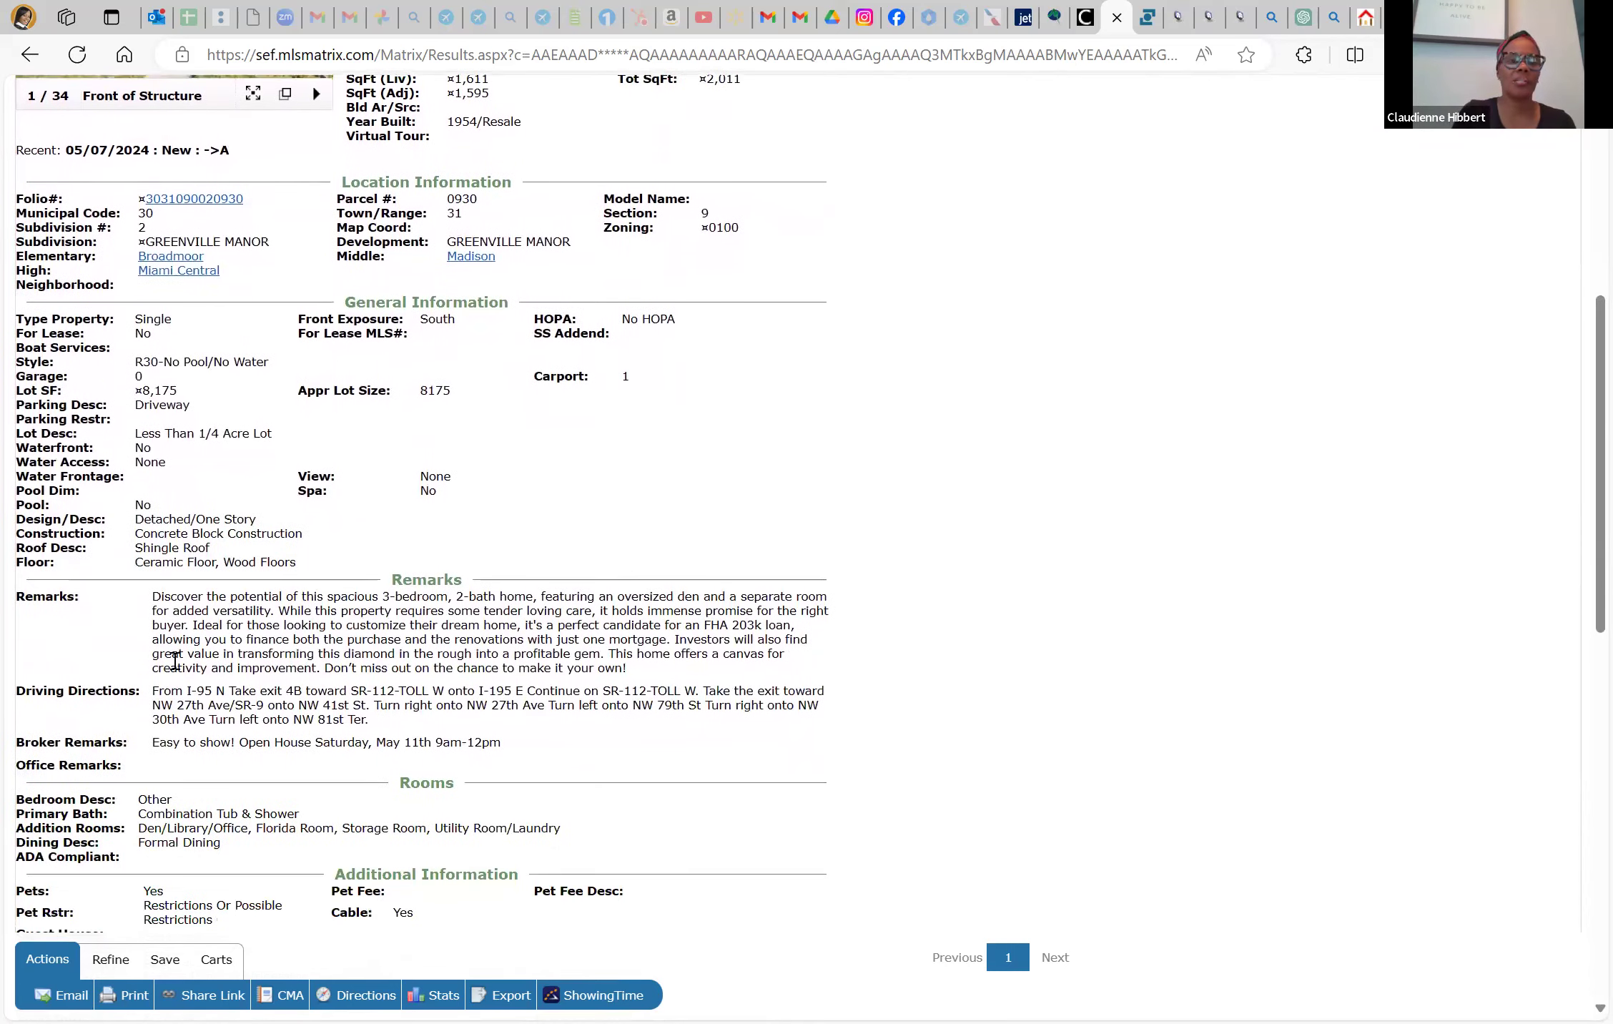
pyautogui.scroll(-1, 176, 670)
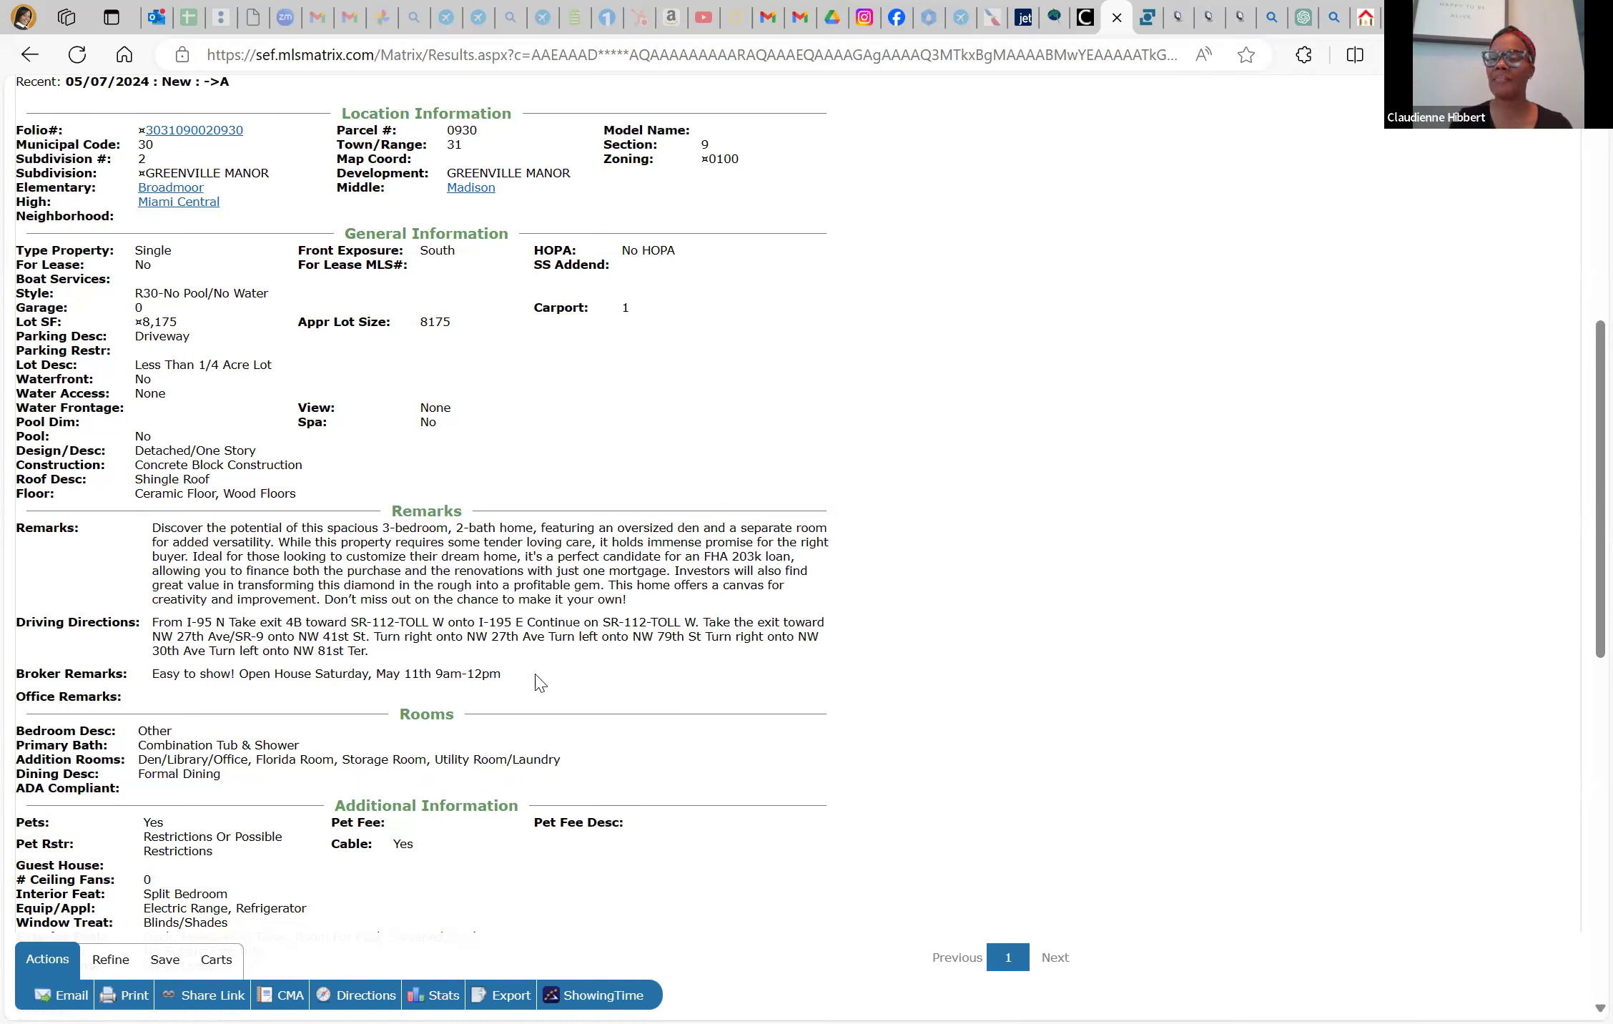
pyautogui.scroll(-2, 527, 706)
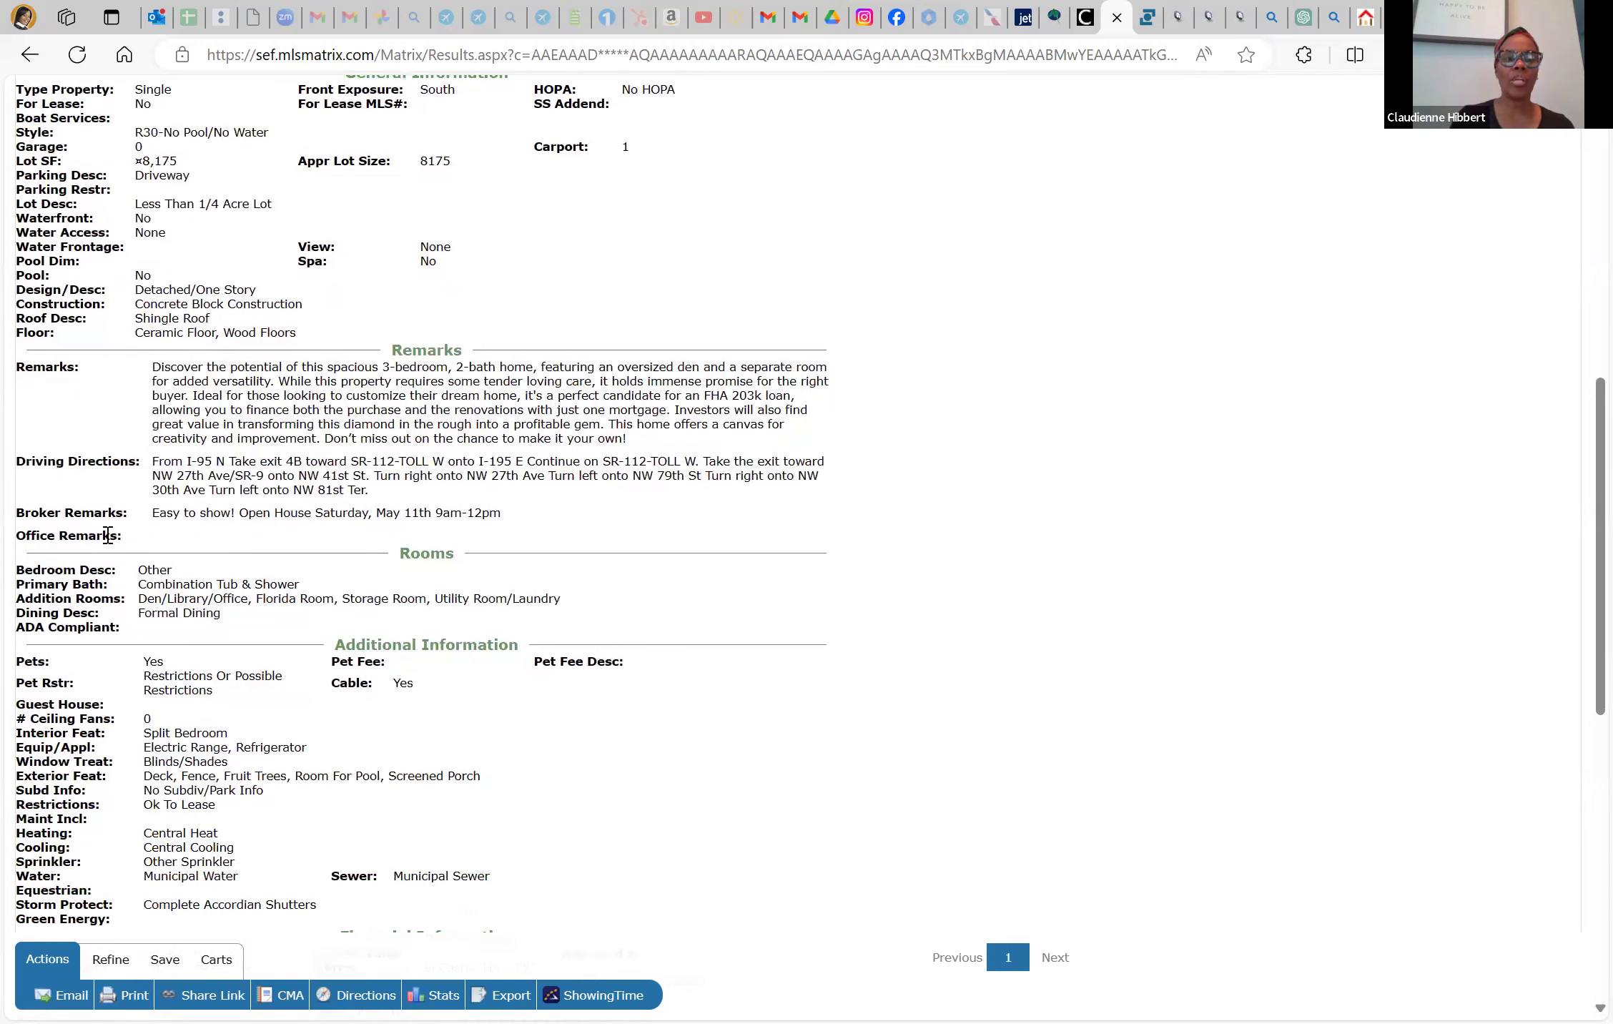
pyautogui.scroll(10, 108, 535)
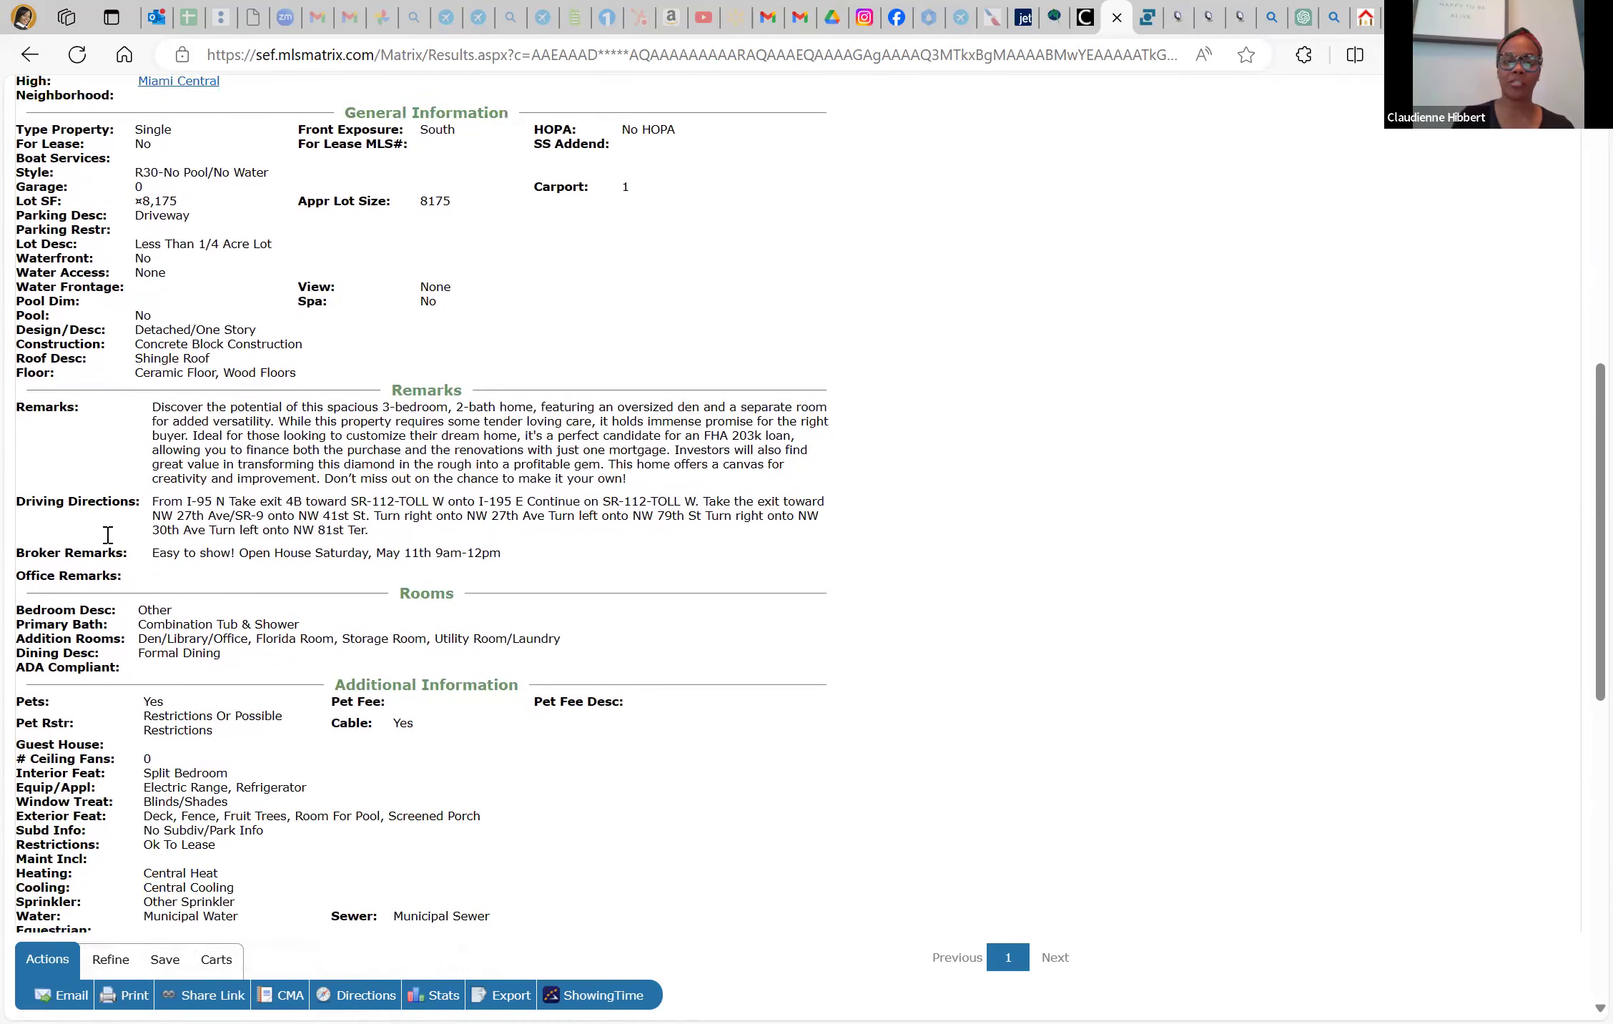
pyautogui.scroll(-10, 108, 543)
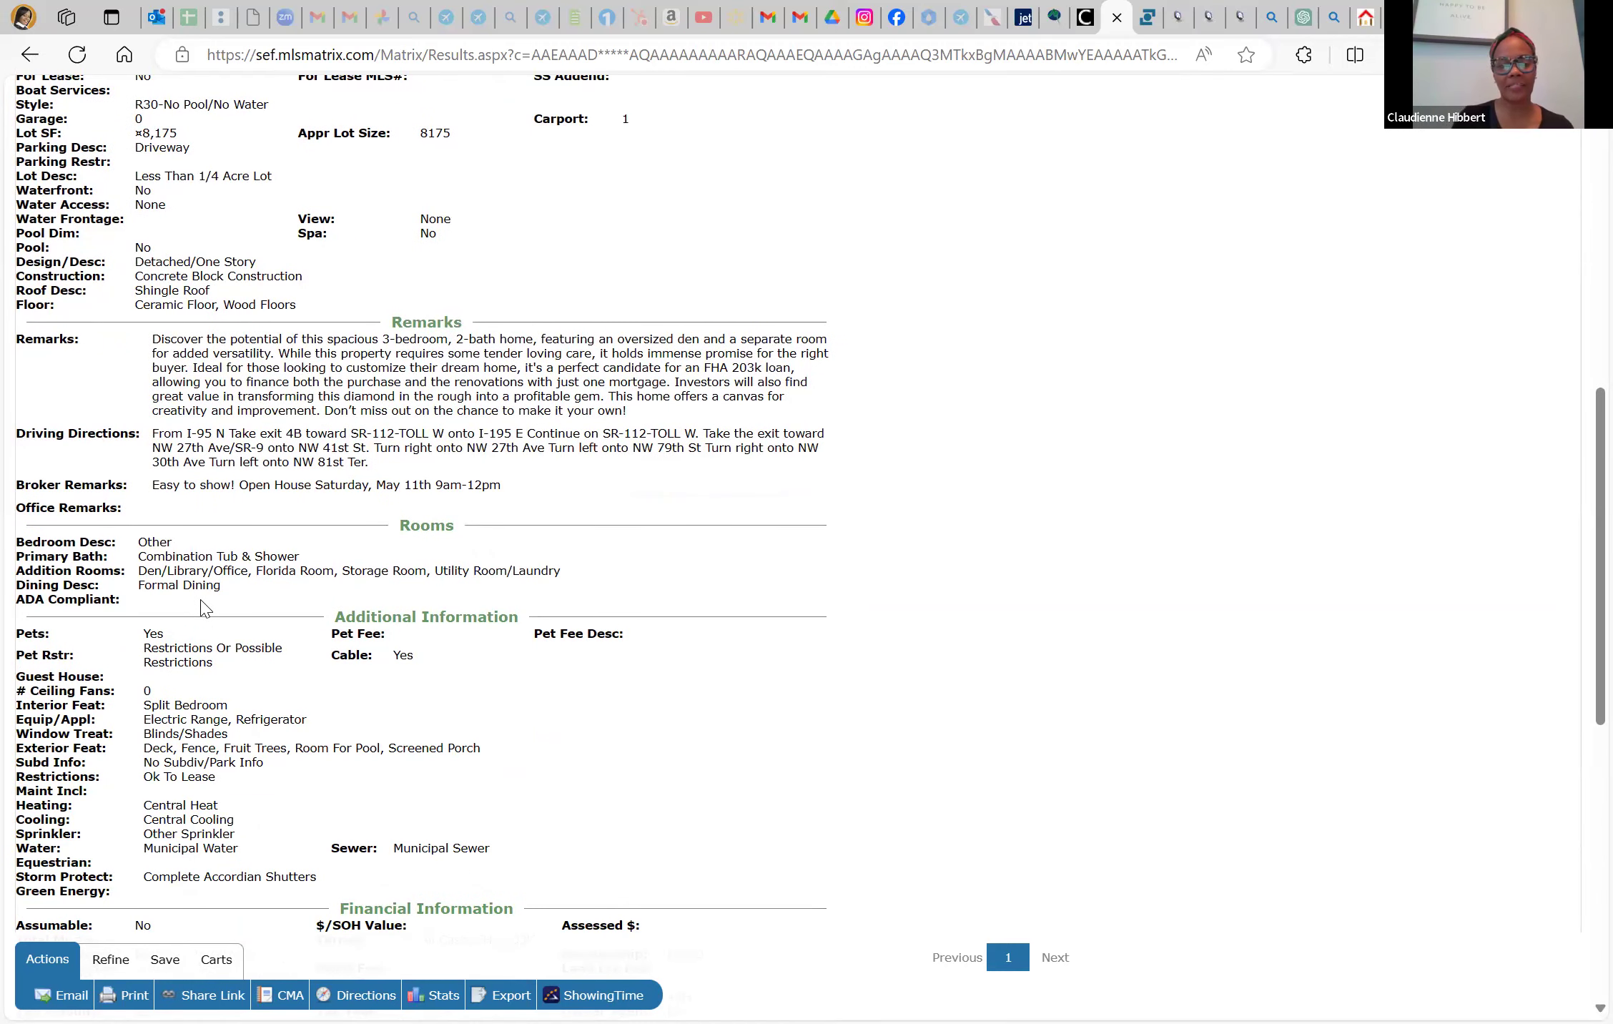
pyautogui.scroll(-3, 206, 585)
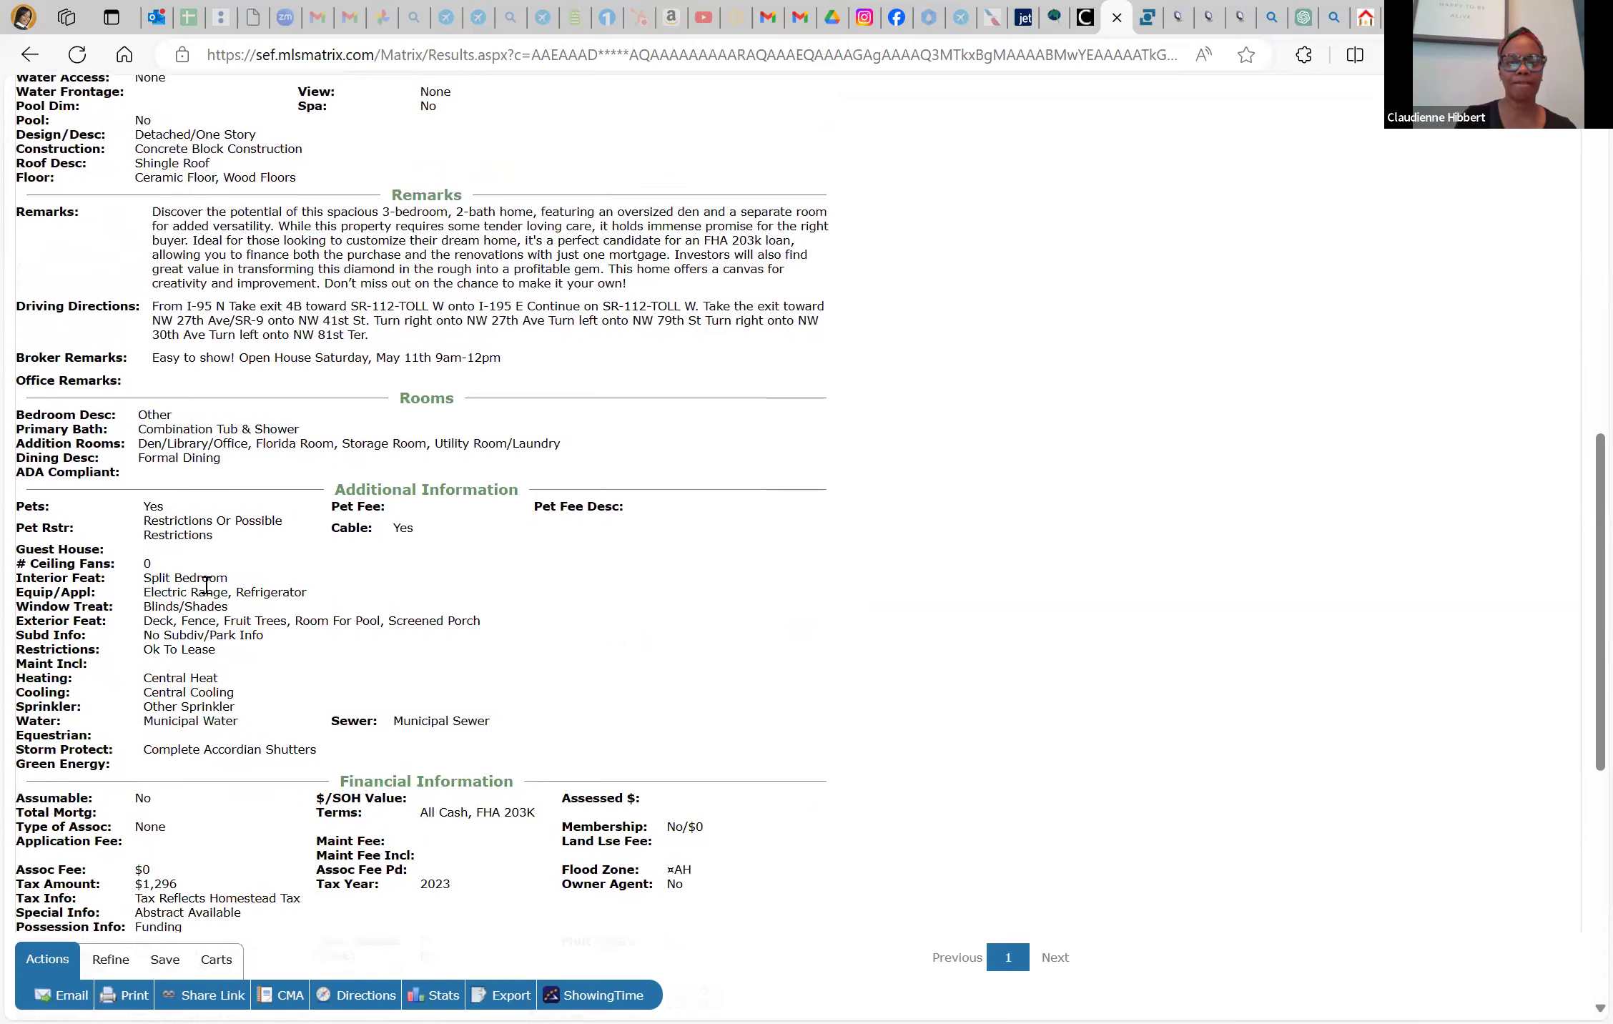
pyautogui.scroll(-6, 206, 585)
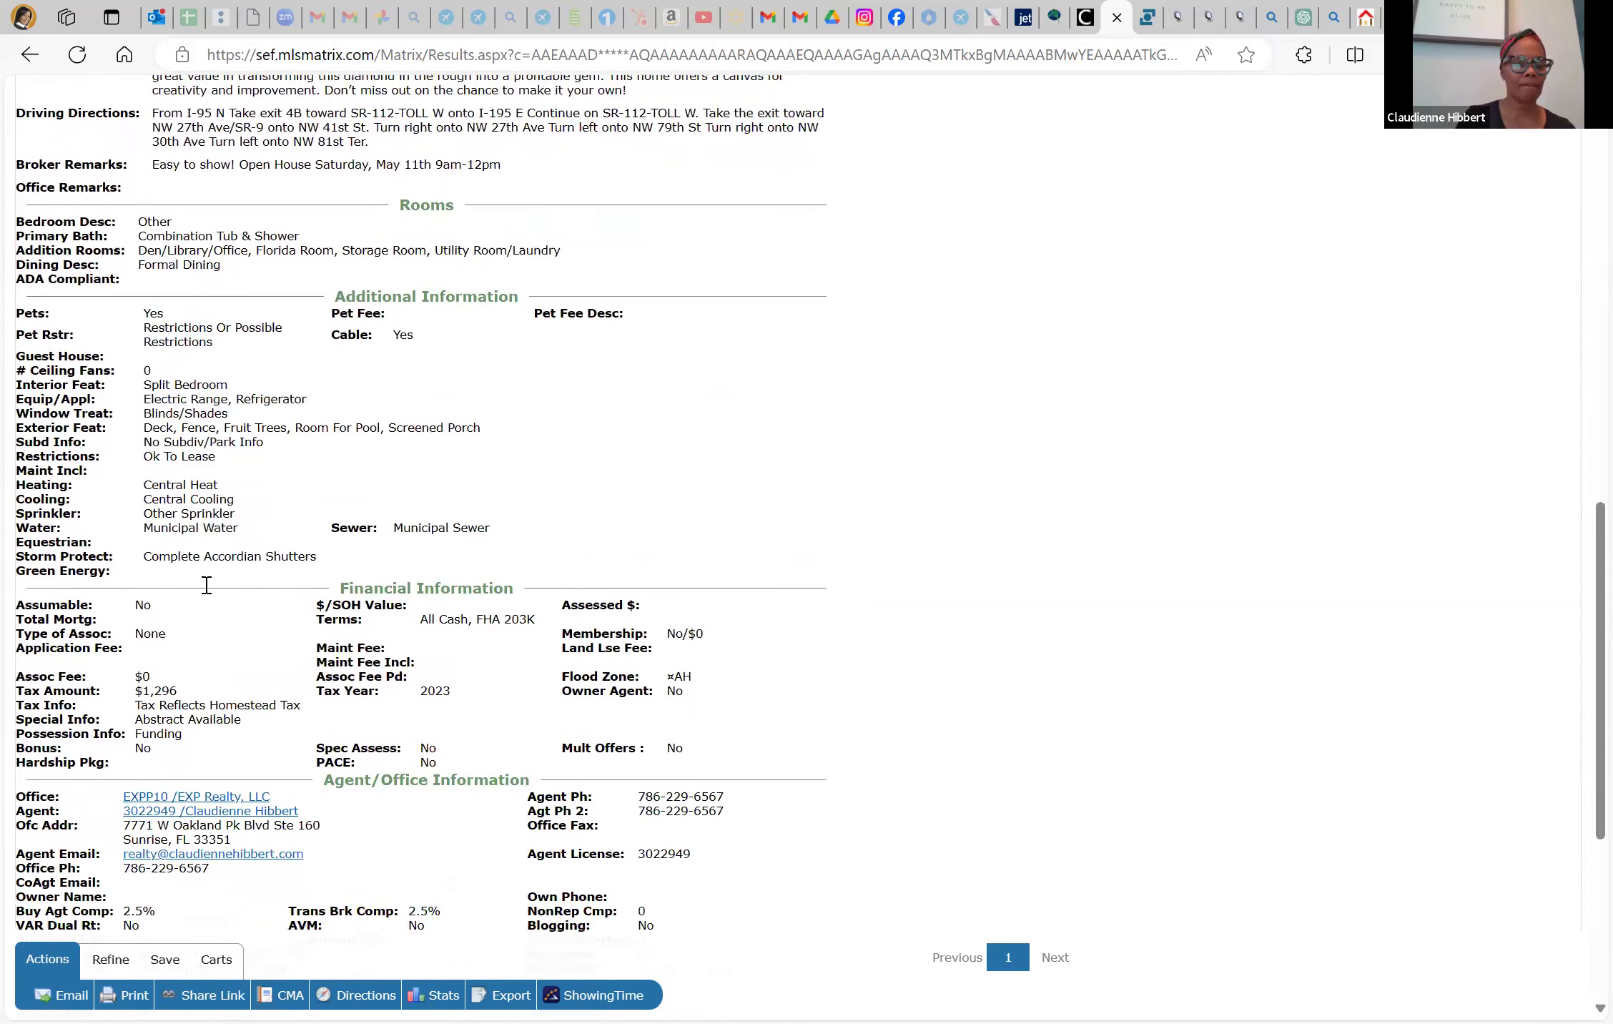
pyautogui.scroll(-7, 207, 592)
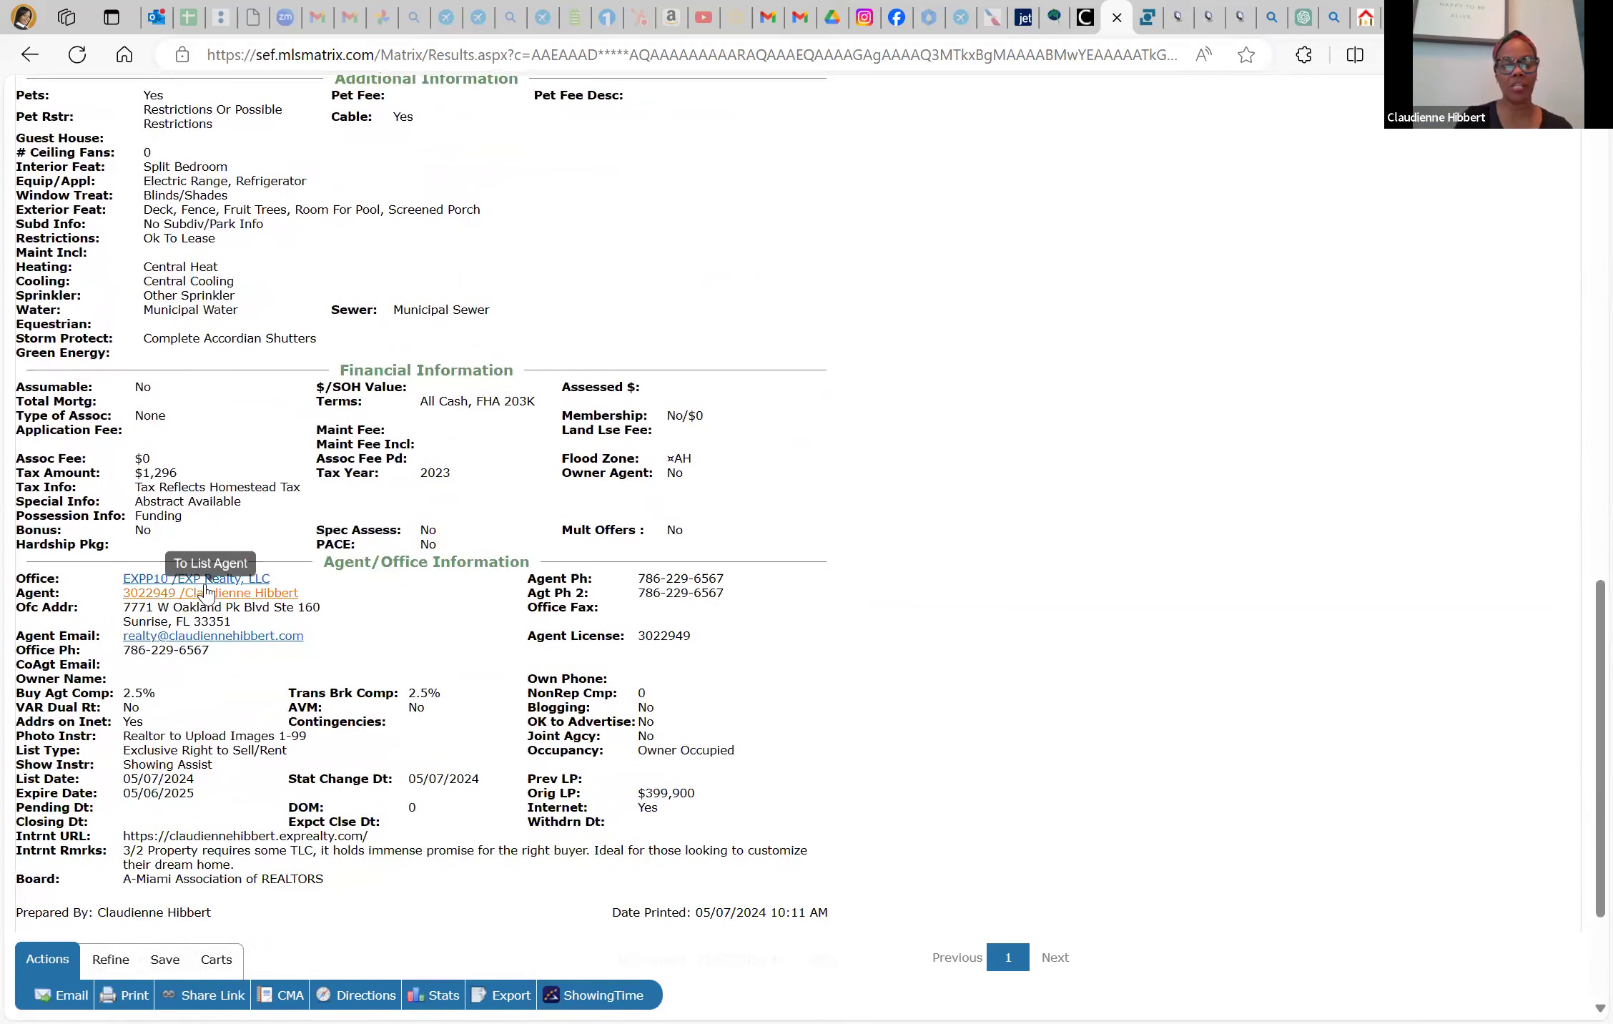